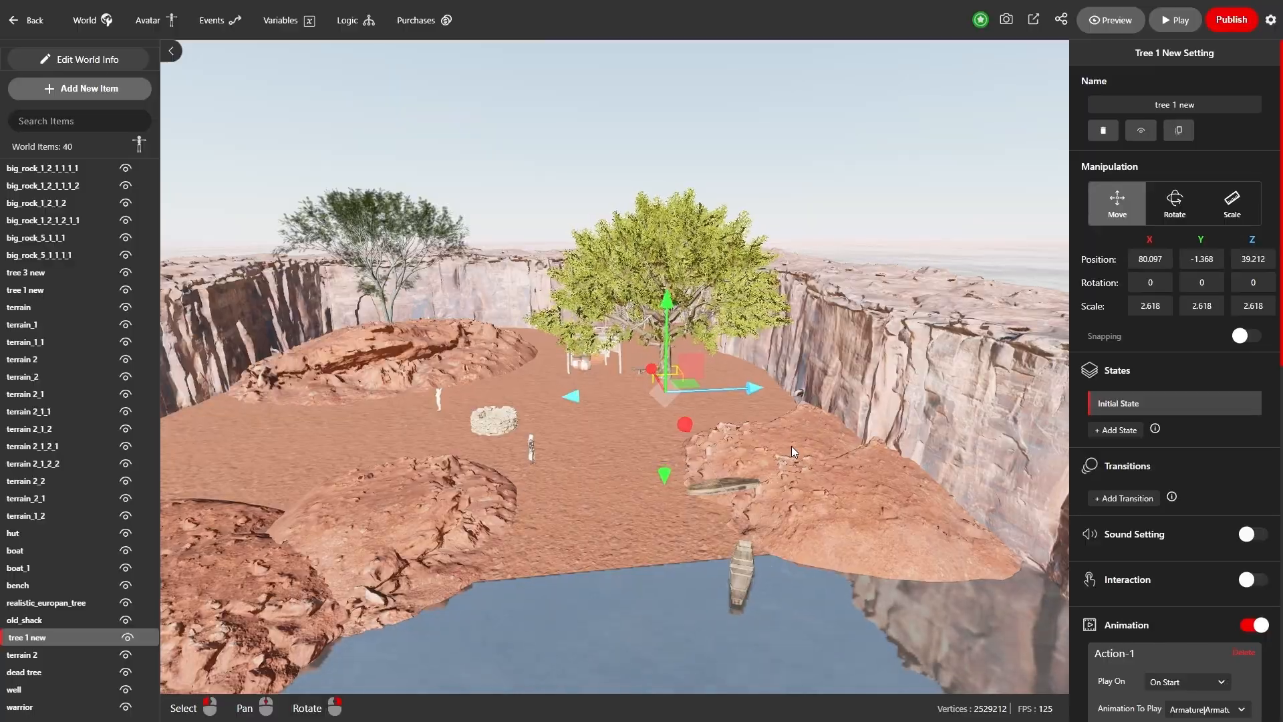
Step: Set the warrior's animation to Running, then in play push the crate into the water and walk onto it
scroll(792, 447, "up", 3)
left_click(863, 569)
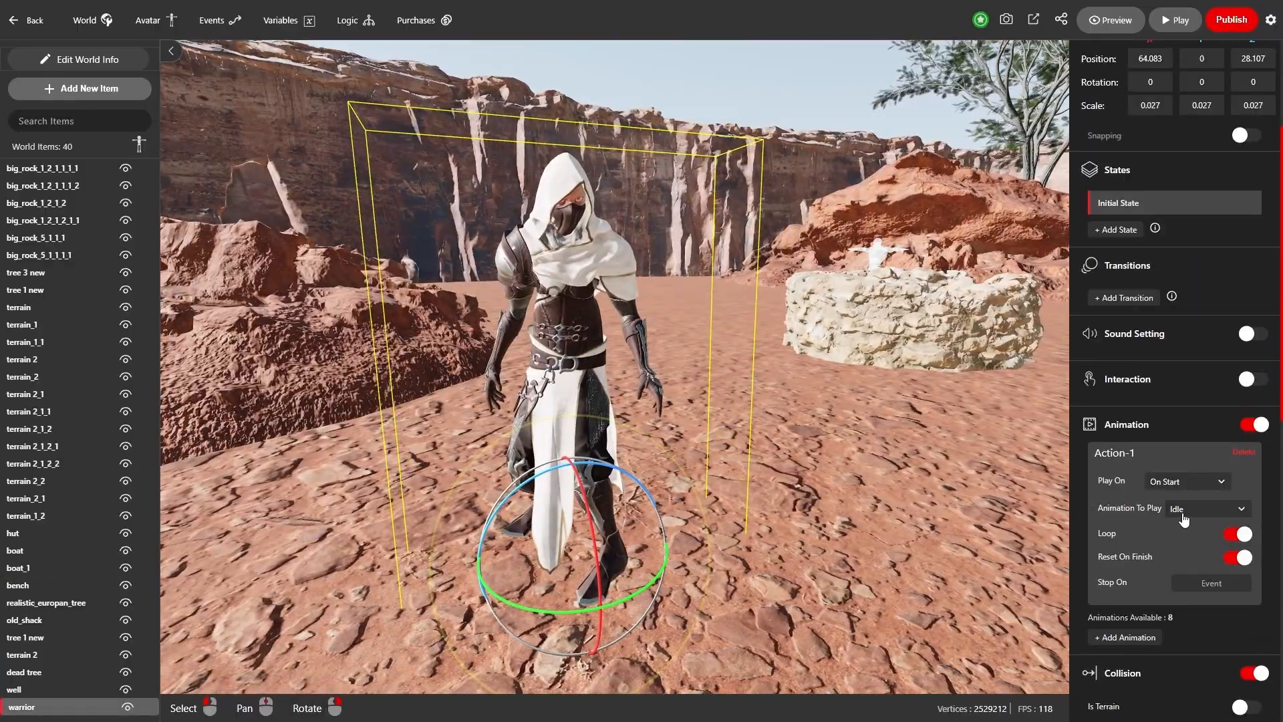
left_click(1206, 508)
left_click(1200, 598)
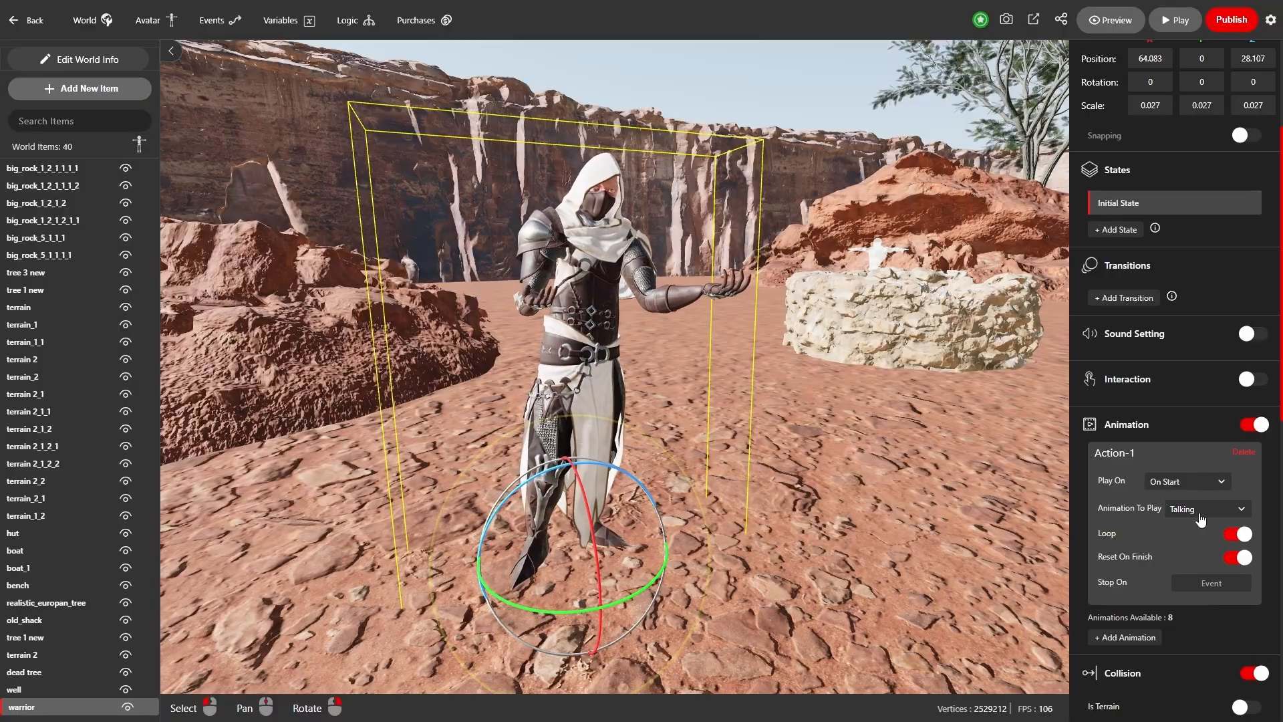
left_click(1202, 511)
left_click(1199, 565)
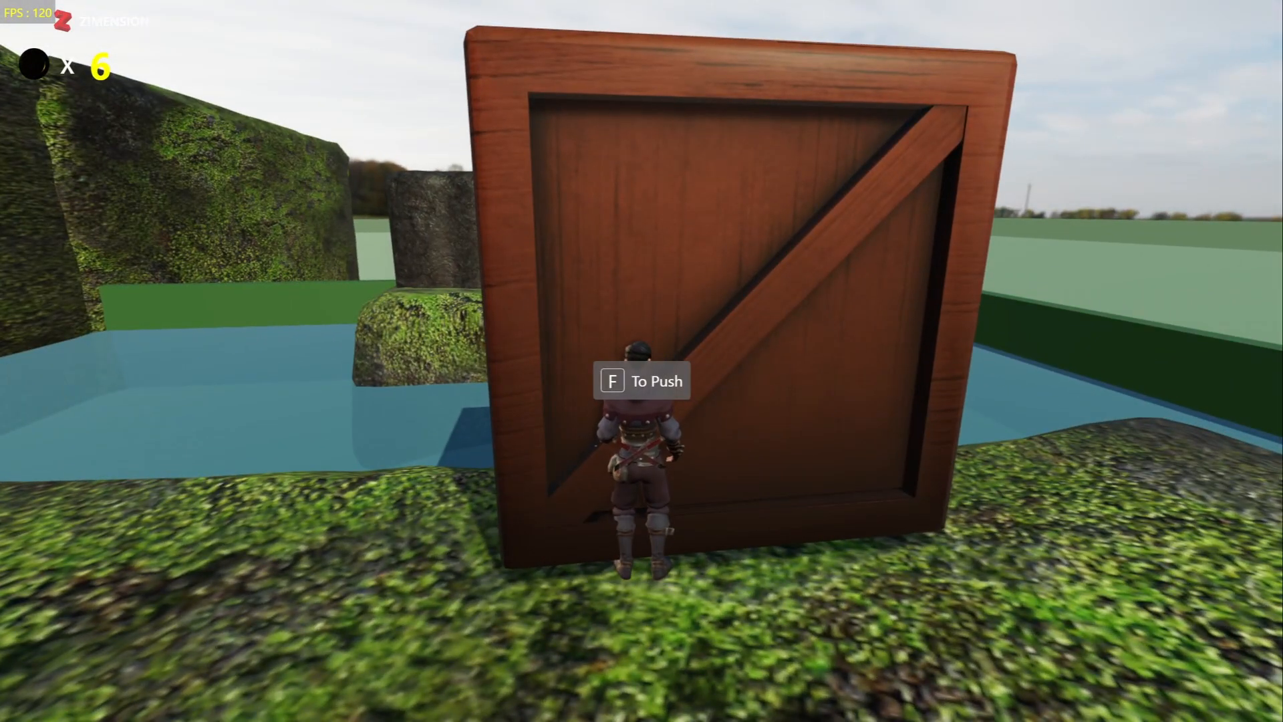
key("f")
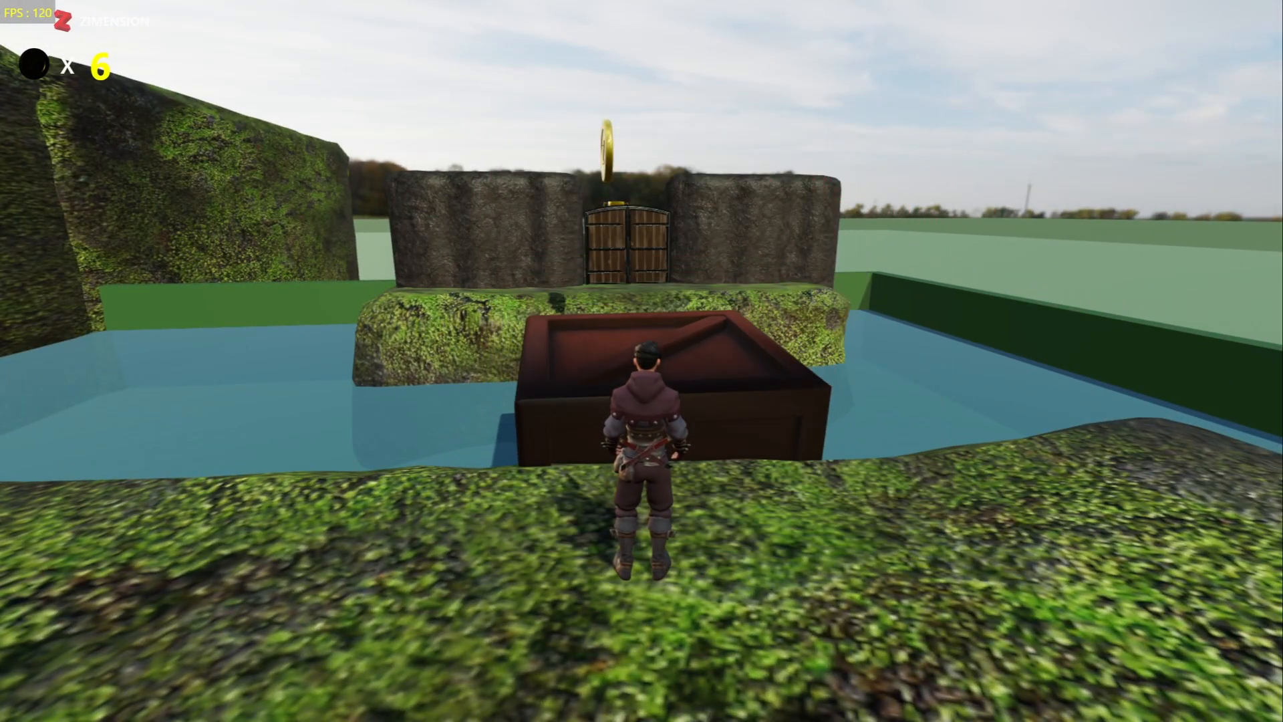
key("w")
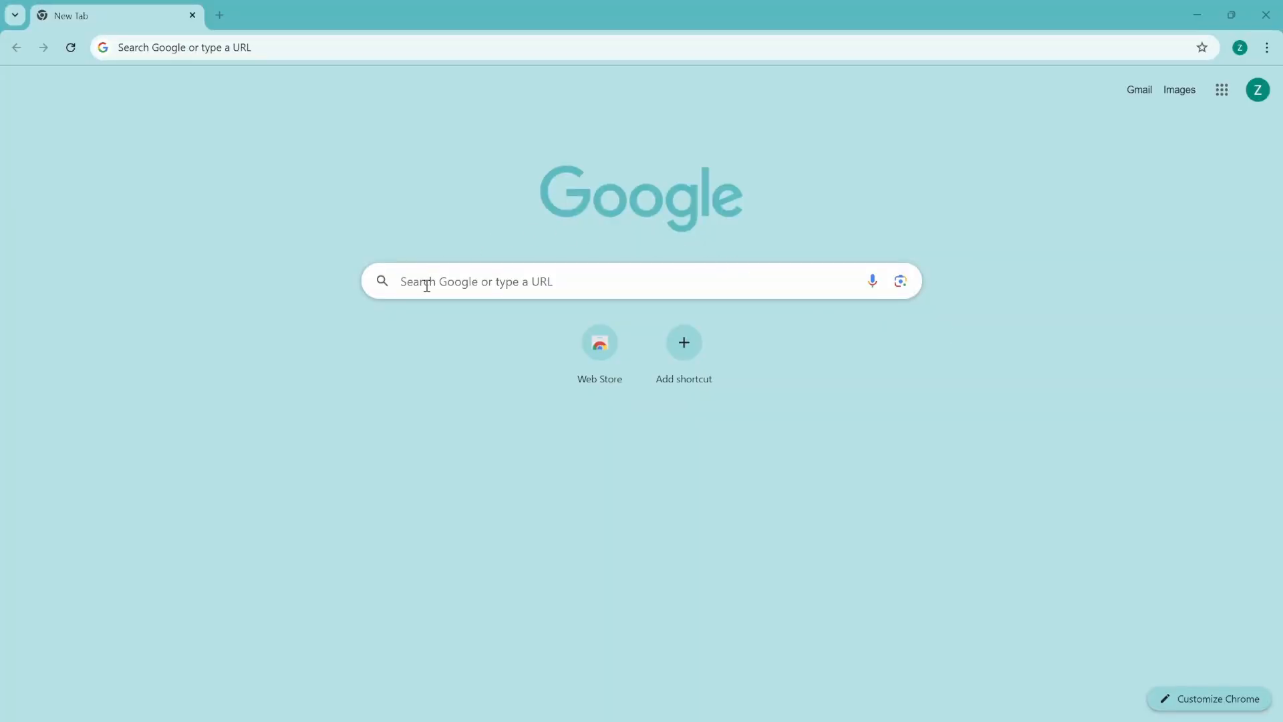
Step: Load zimension3d.com, browse the homepage game gallery, and go to the Log In page
type("https://zimension3d.com")
key("Return")
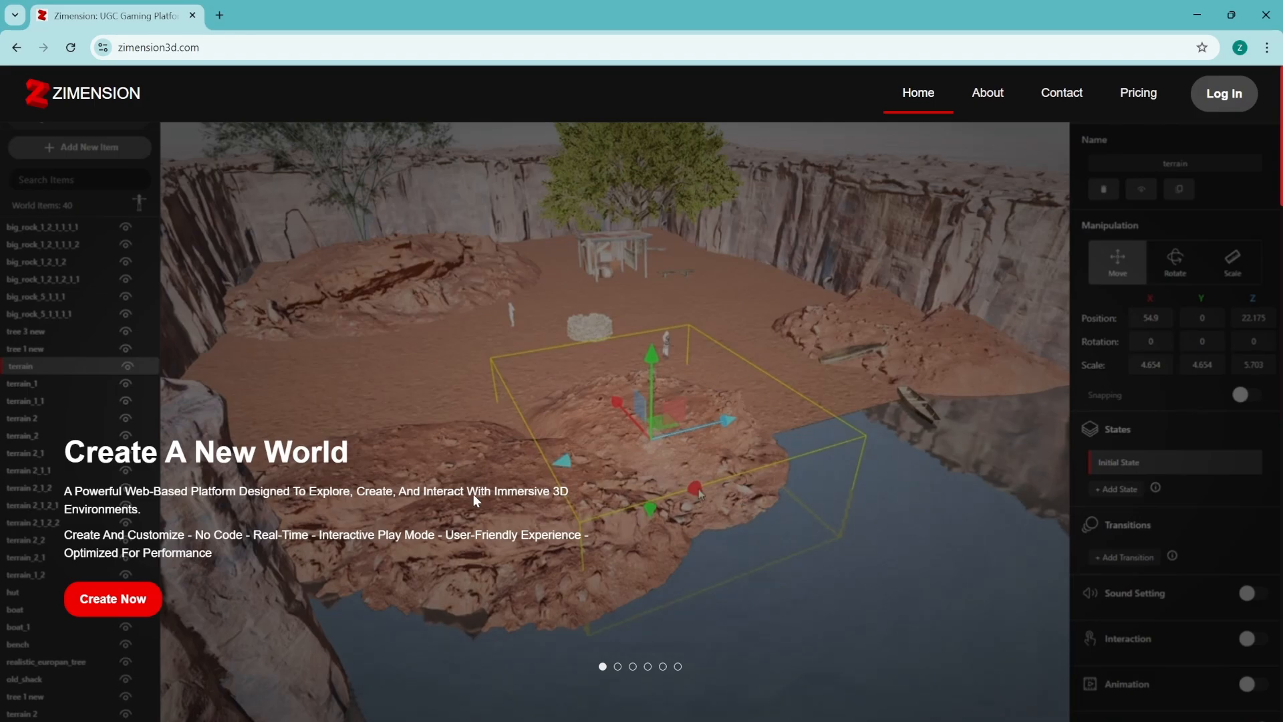
scroll(751, 220, "down", 3)
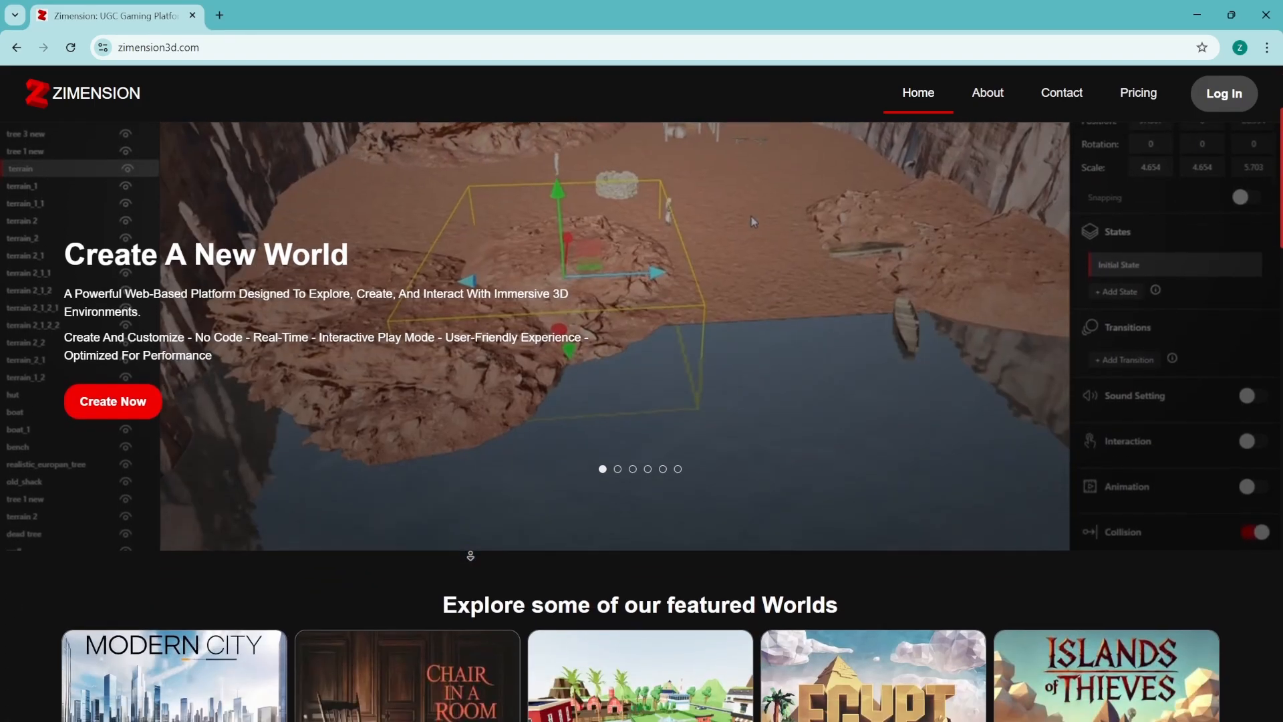
scroll(751, 215, "down", 10)
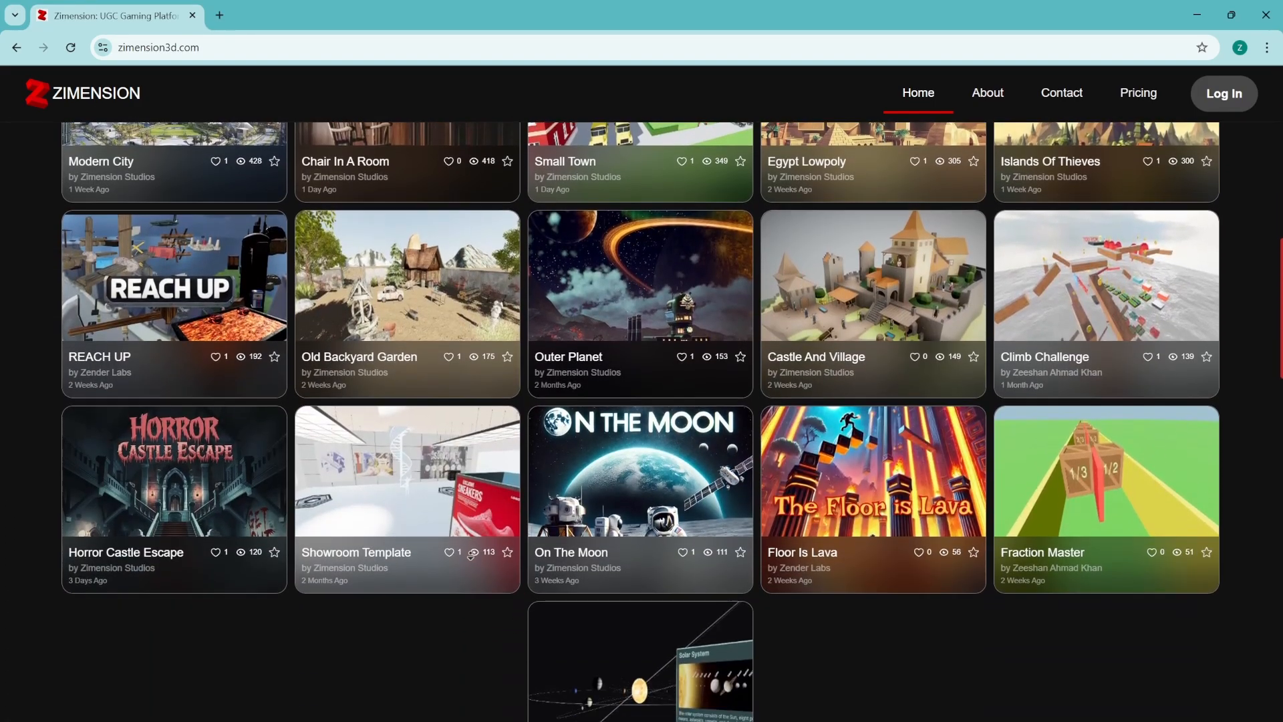
scroll(471, 555, "down", 9)
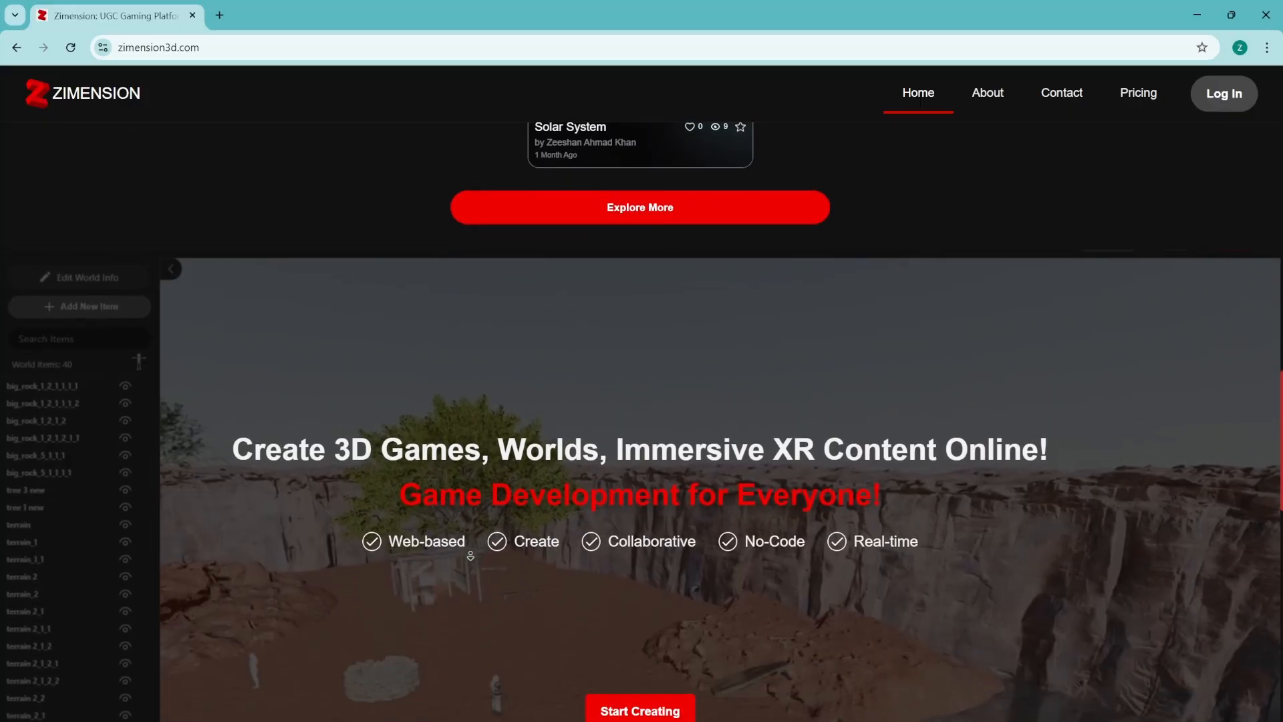
scroll(472, 554, "down", 9)
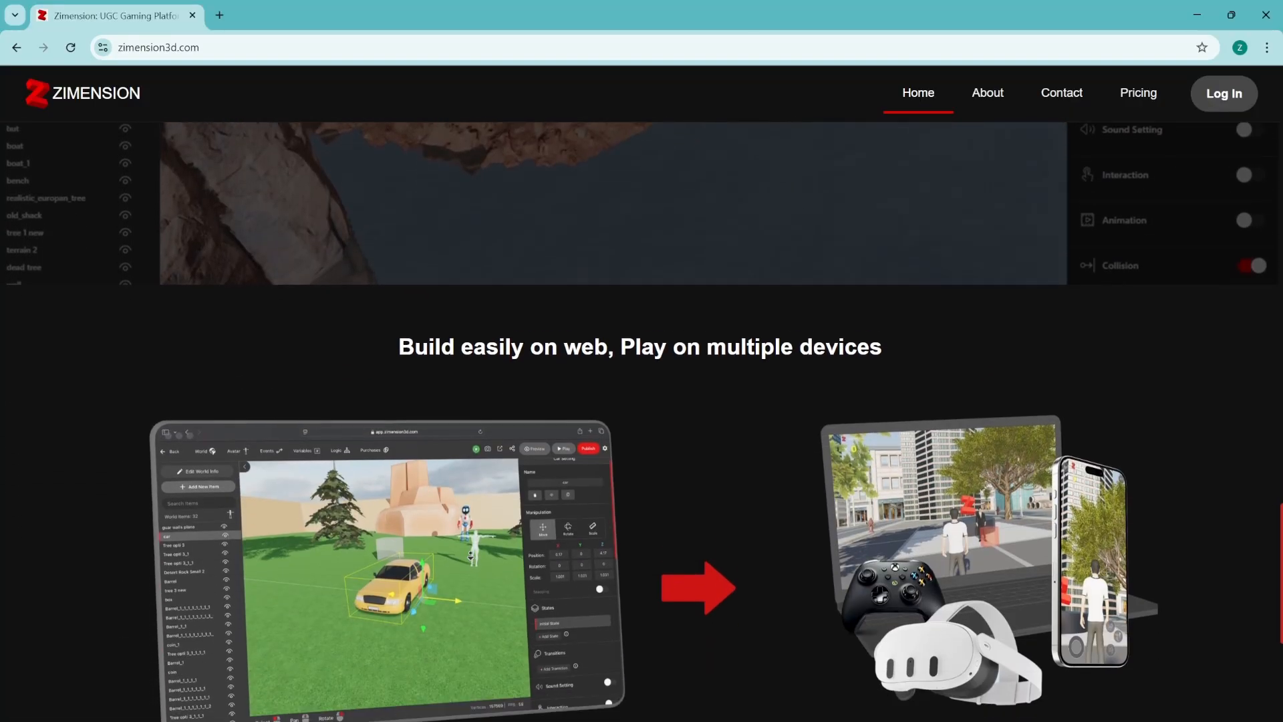
scroll(471, 554, "down", 5)
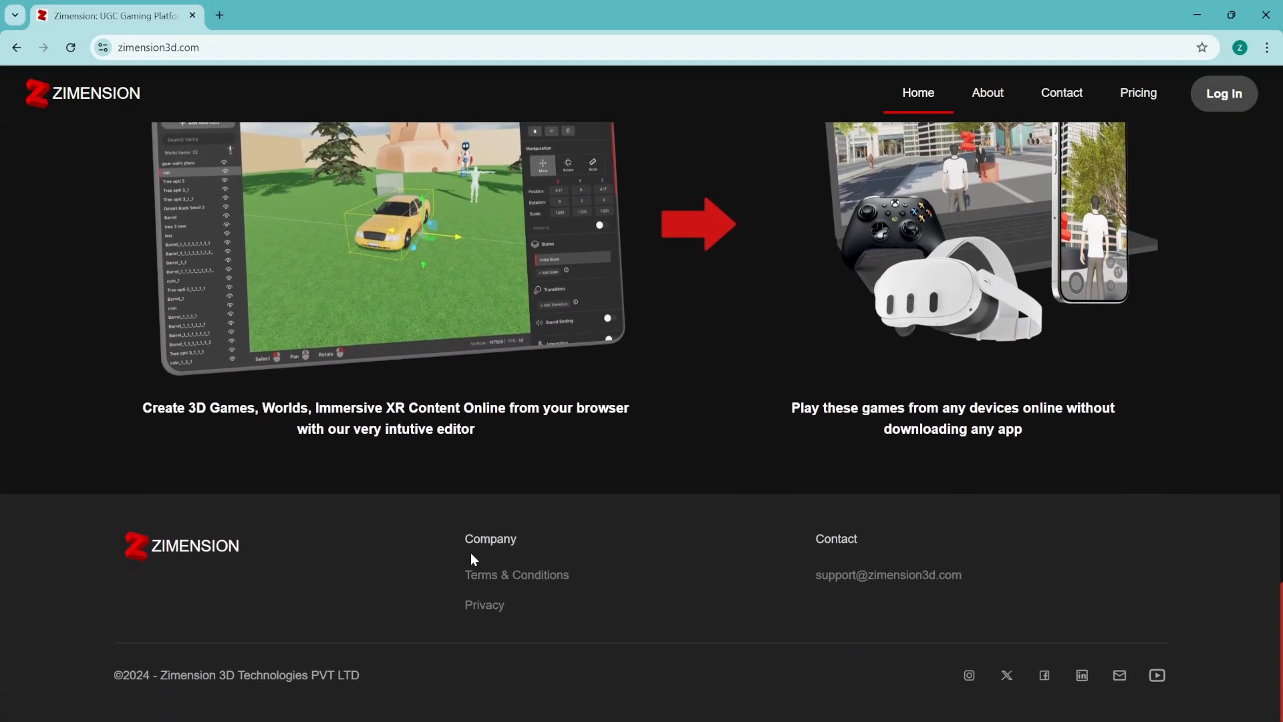
scroll(708, 360, "up", 7)
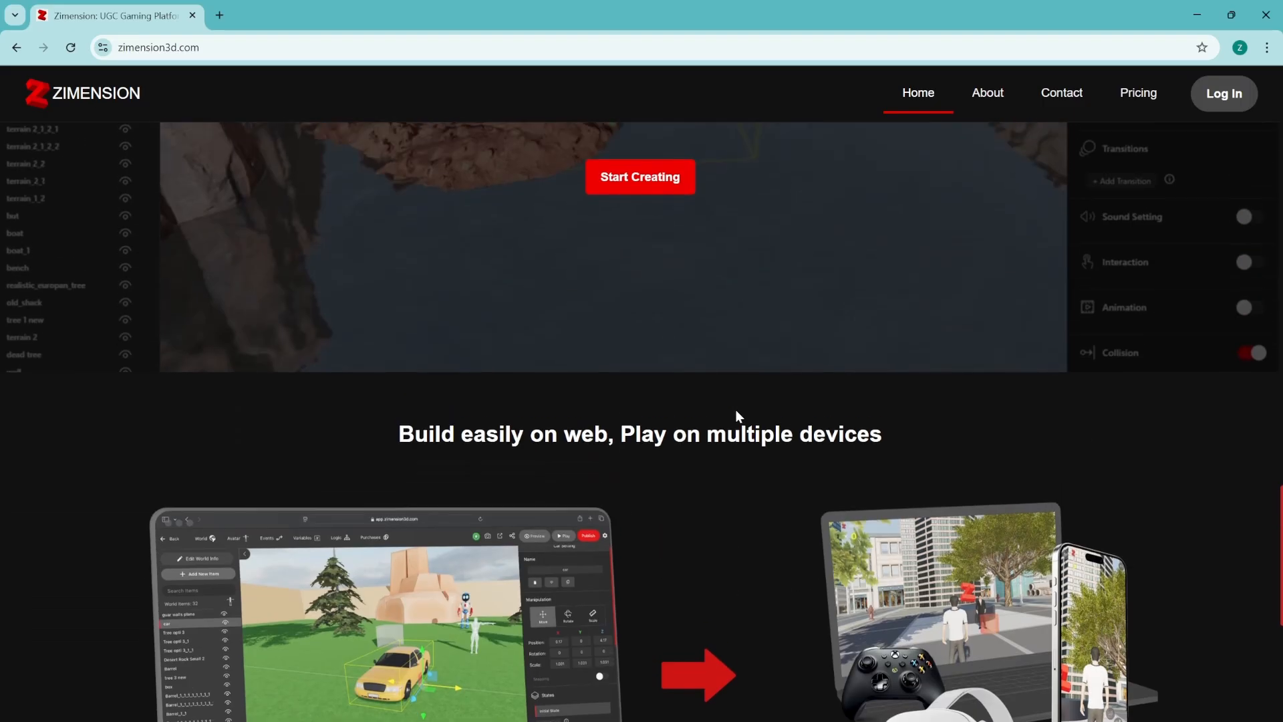
left_click(1223, 101)
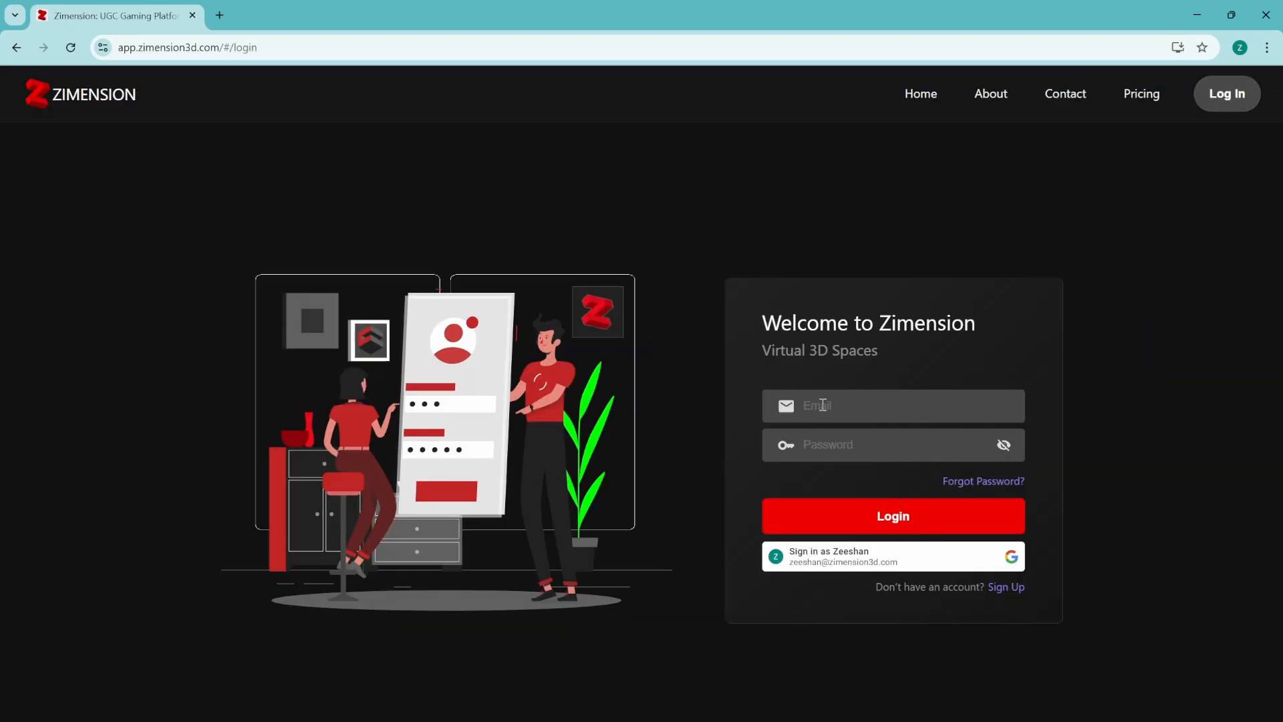
Step: Sign in with Google using the chosen account, then browse the recent, featured and community worlds
left_click(814, 553)
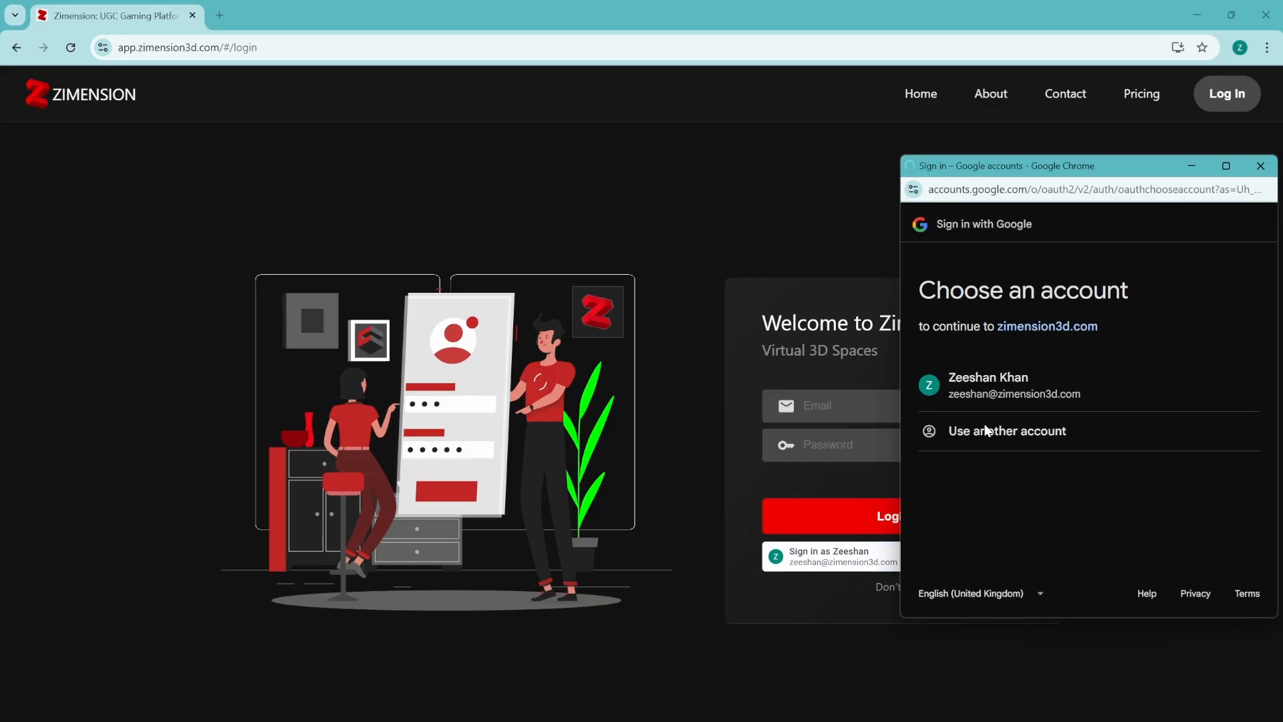
left_click(990, 401)
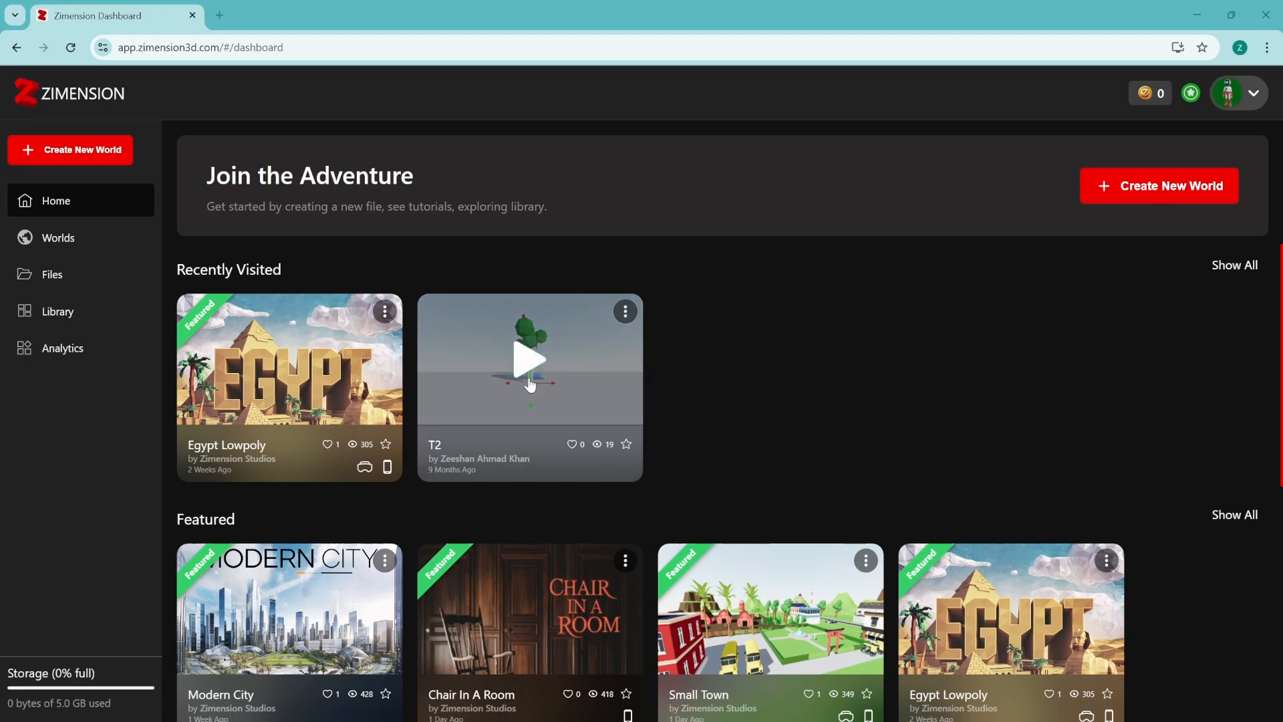
scroll(294, 417, "down", 3)
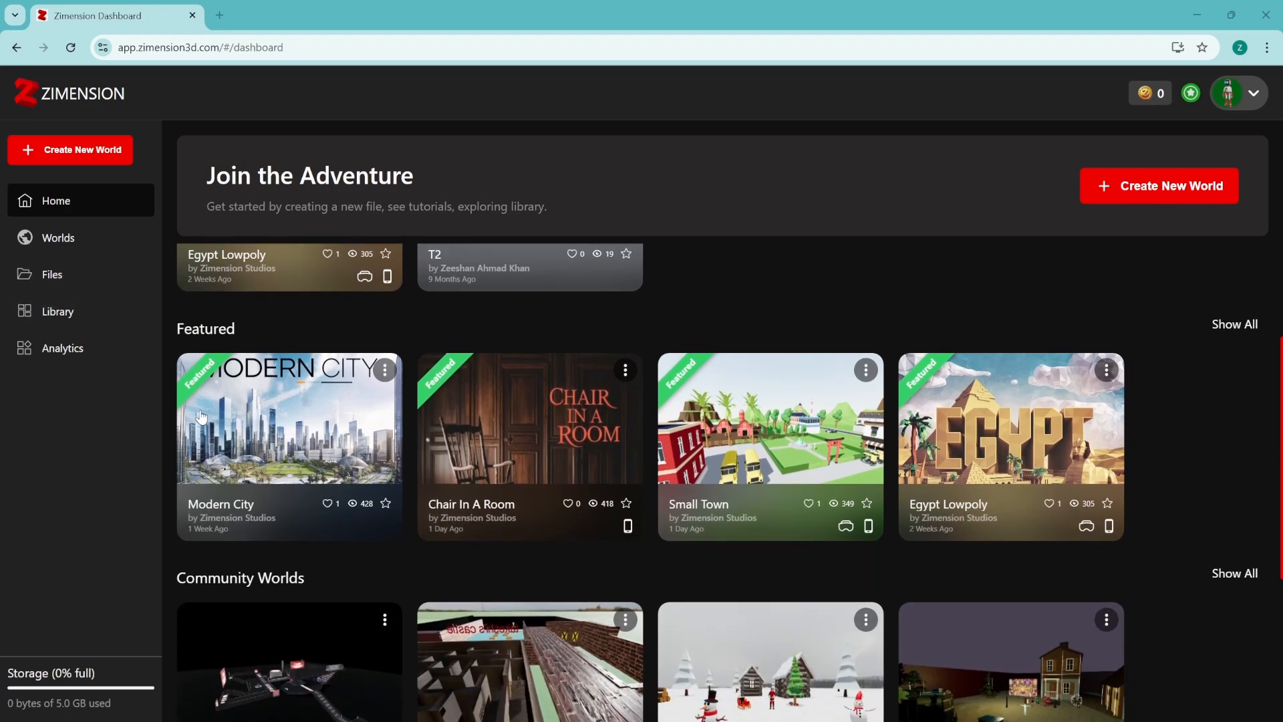
scroll(587, 494, "down", 2)
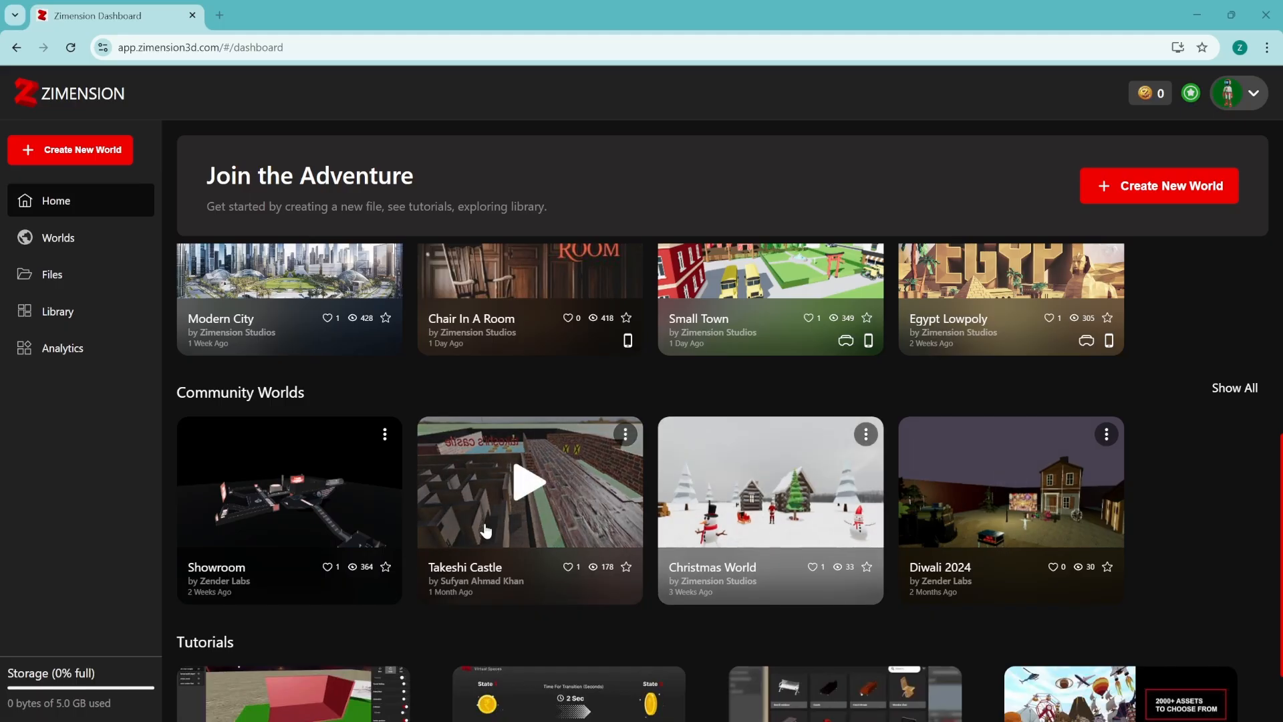
scroll(486, 530, "down", 1)
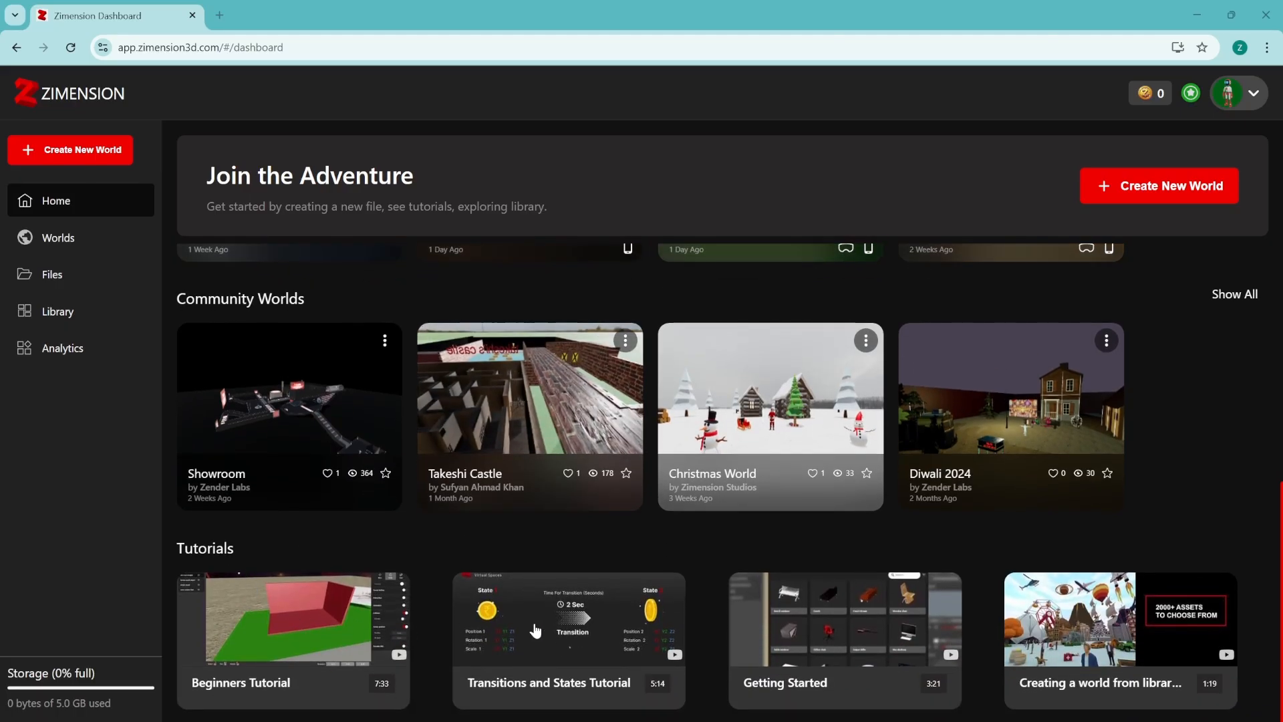
scroll(378, 501, "up", 5)
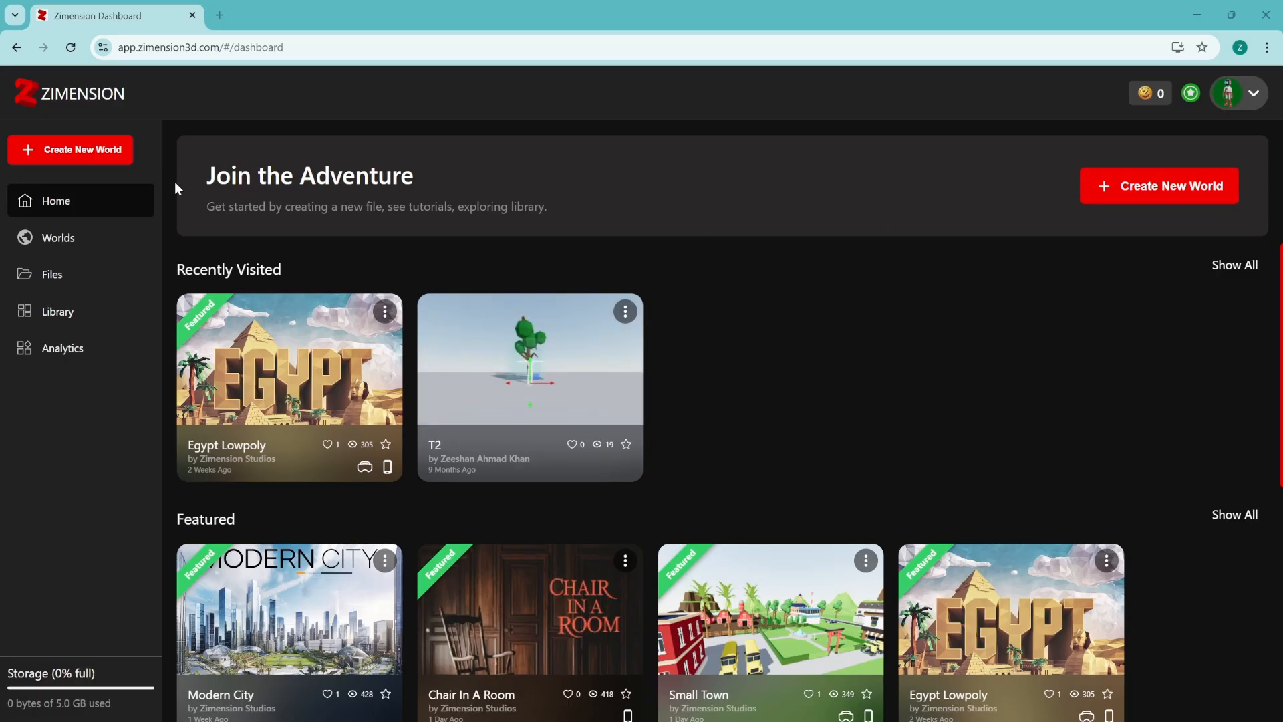
Step: Create a new world named 'My', skip the tutorial, and view the empty scene's horizon
left_click(66, 153)
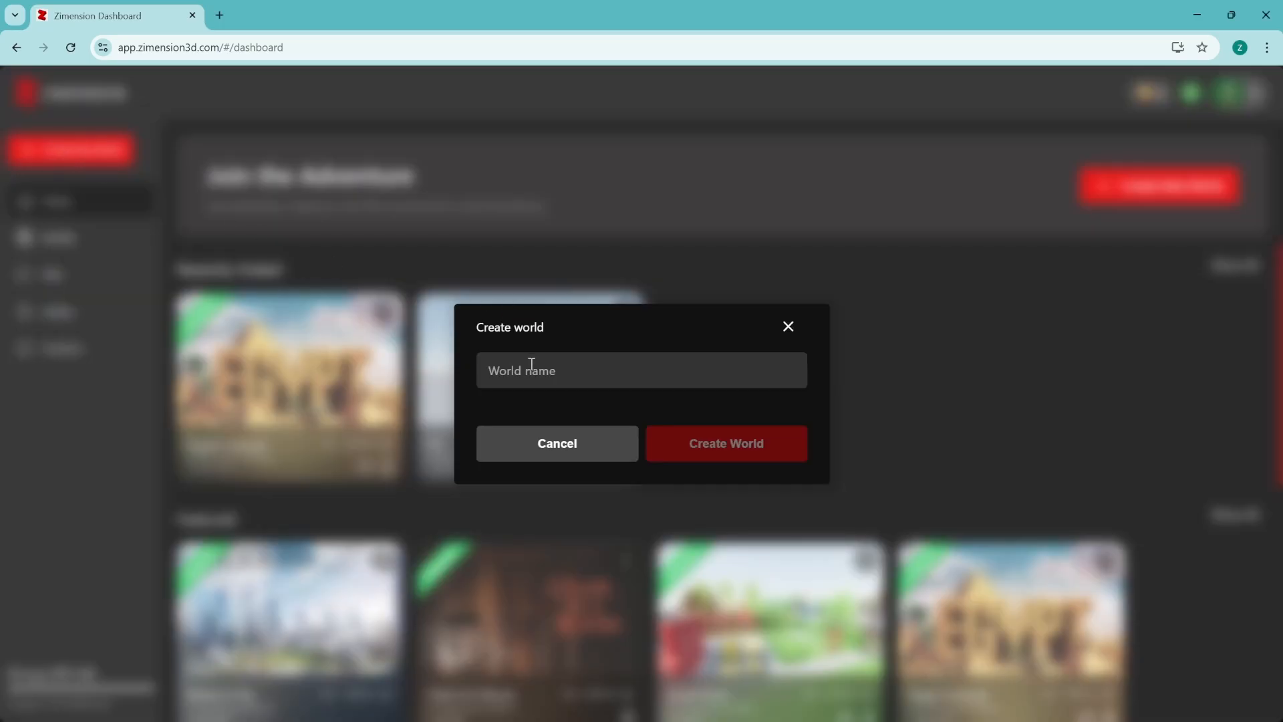
type("My first game")
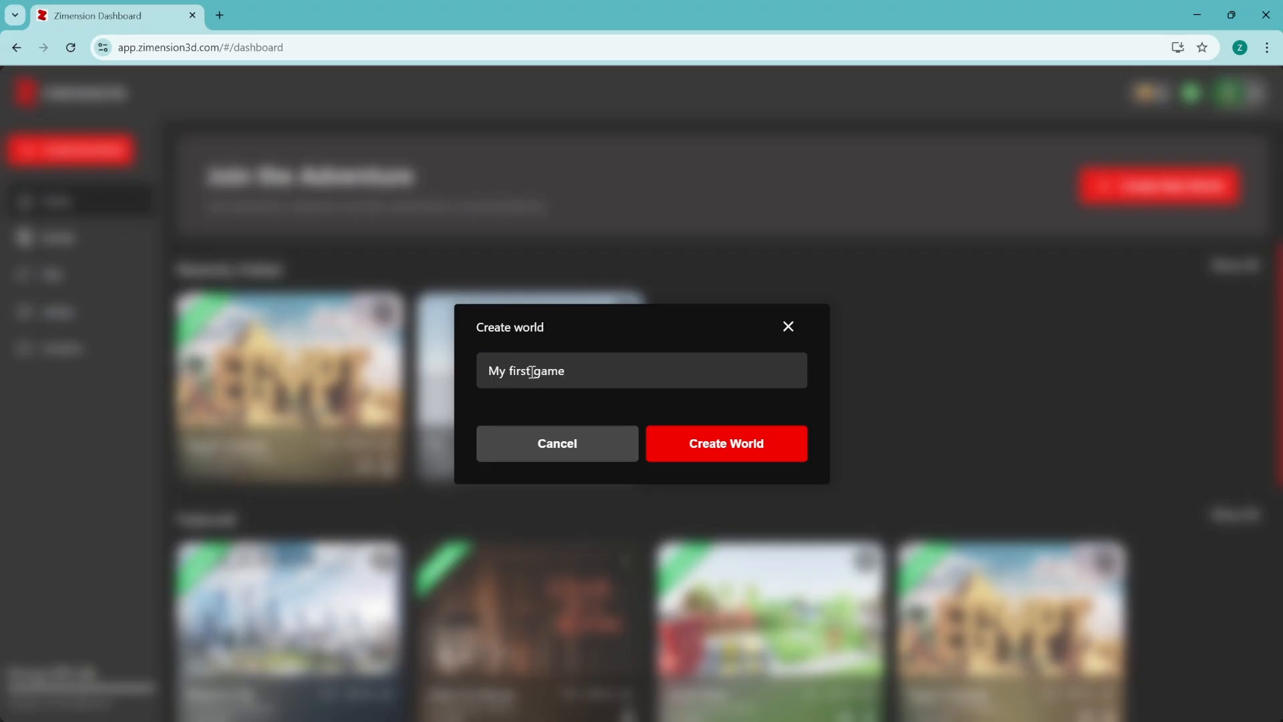
left_click(698, 438)
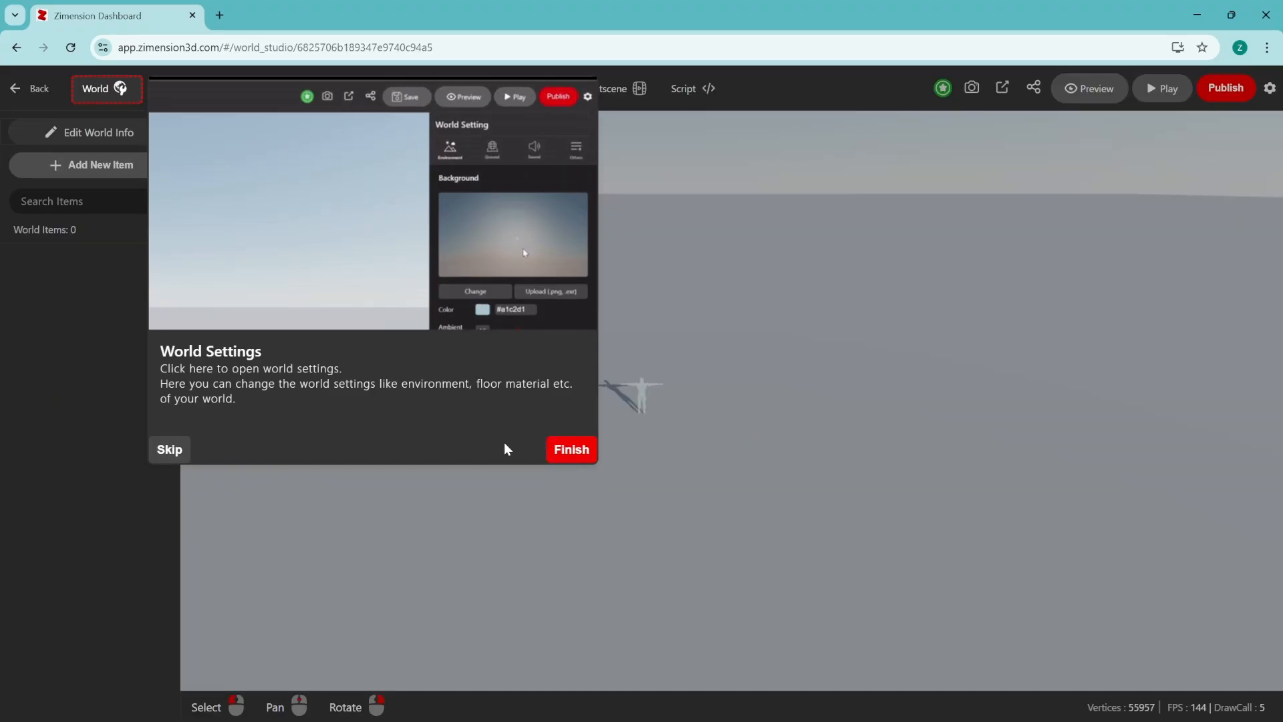
left_click(168, 457)
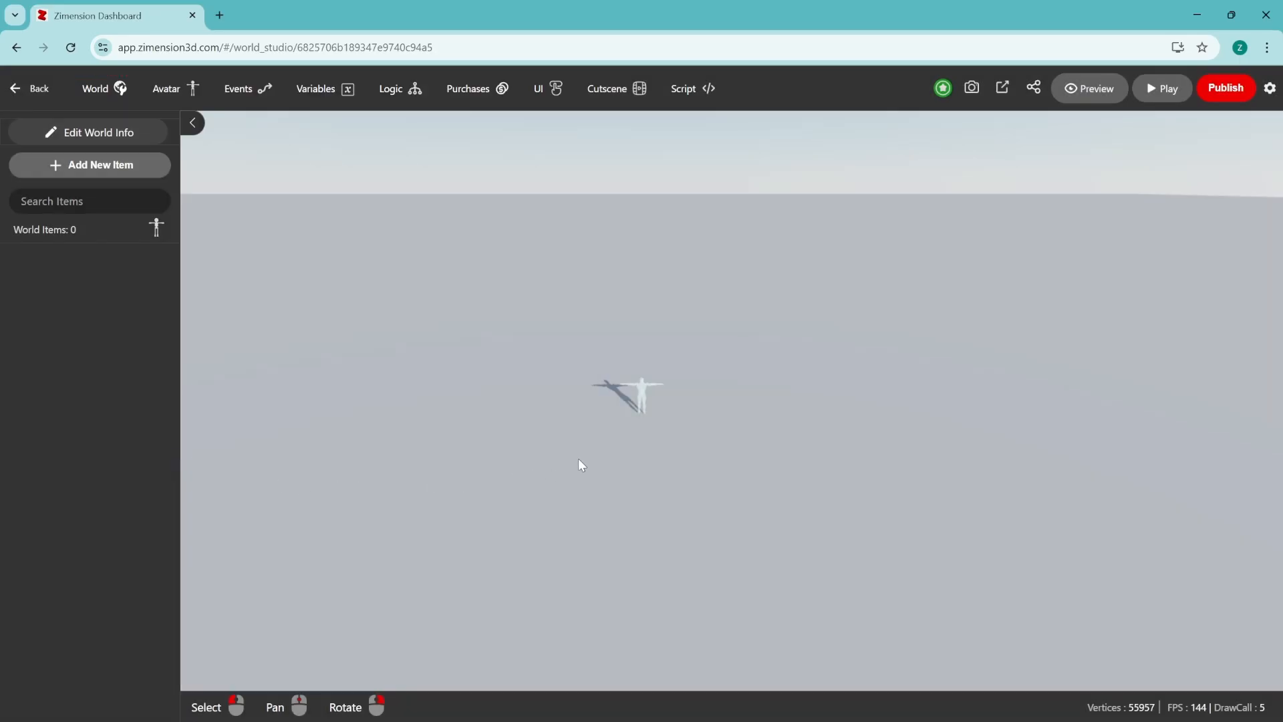
right_click_drag(675, 462, 977, 469)
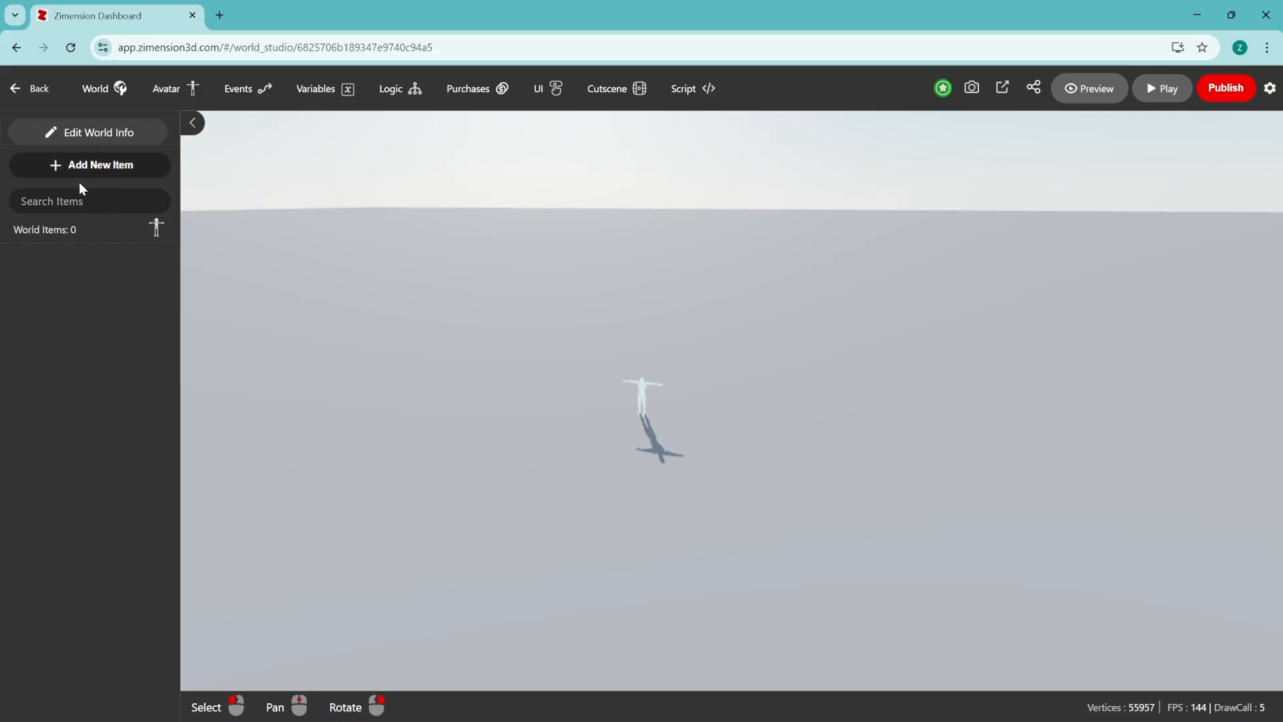
Step: Add the Tree optimized foliage item from the Library and move it to X 6.951, Z 7.134
left_click(116, 176)
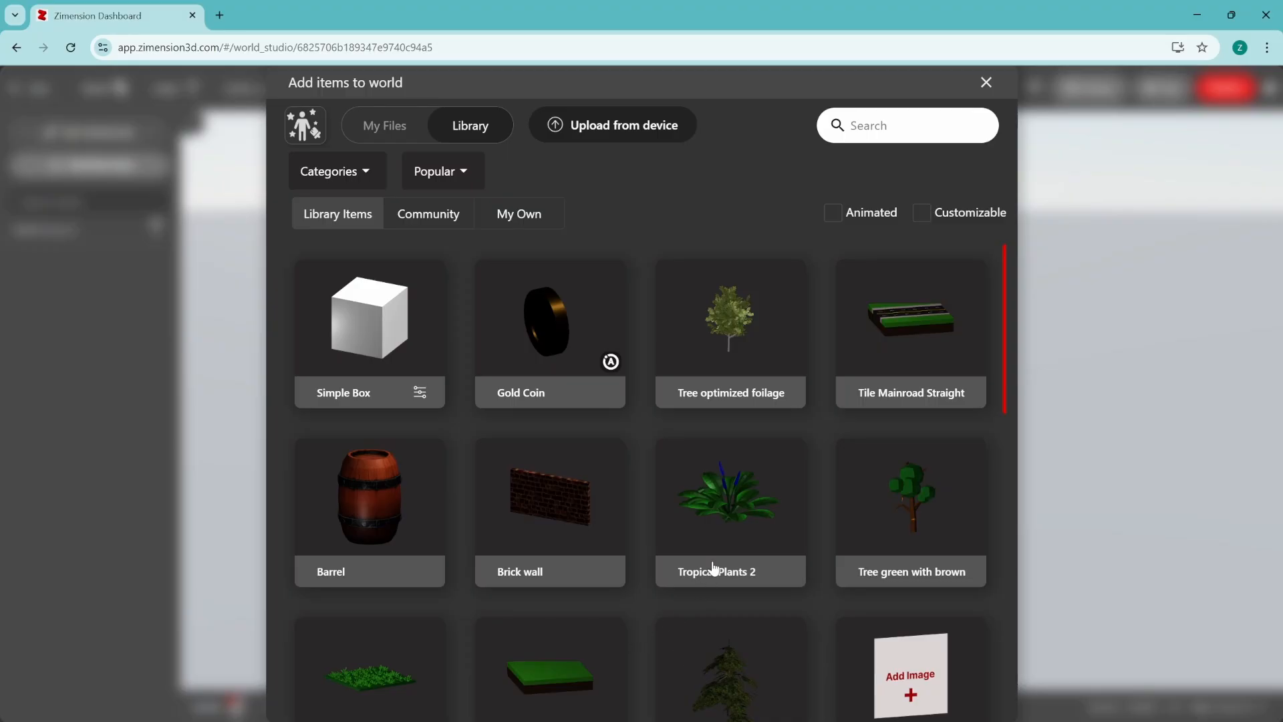
left_click(714, 349)
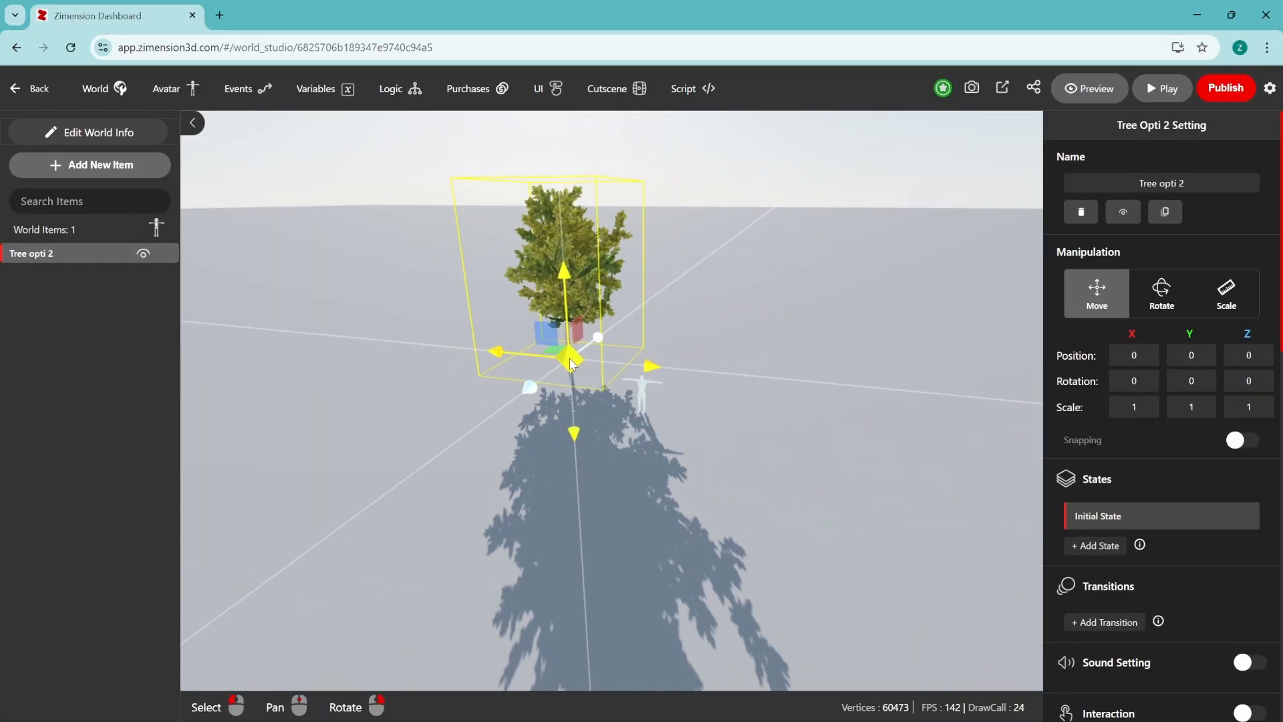
left_click_drag(570, 361, 571, 359)
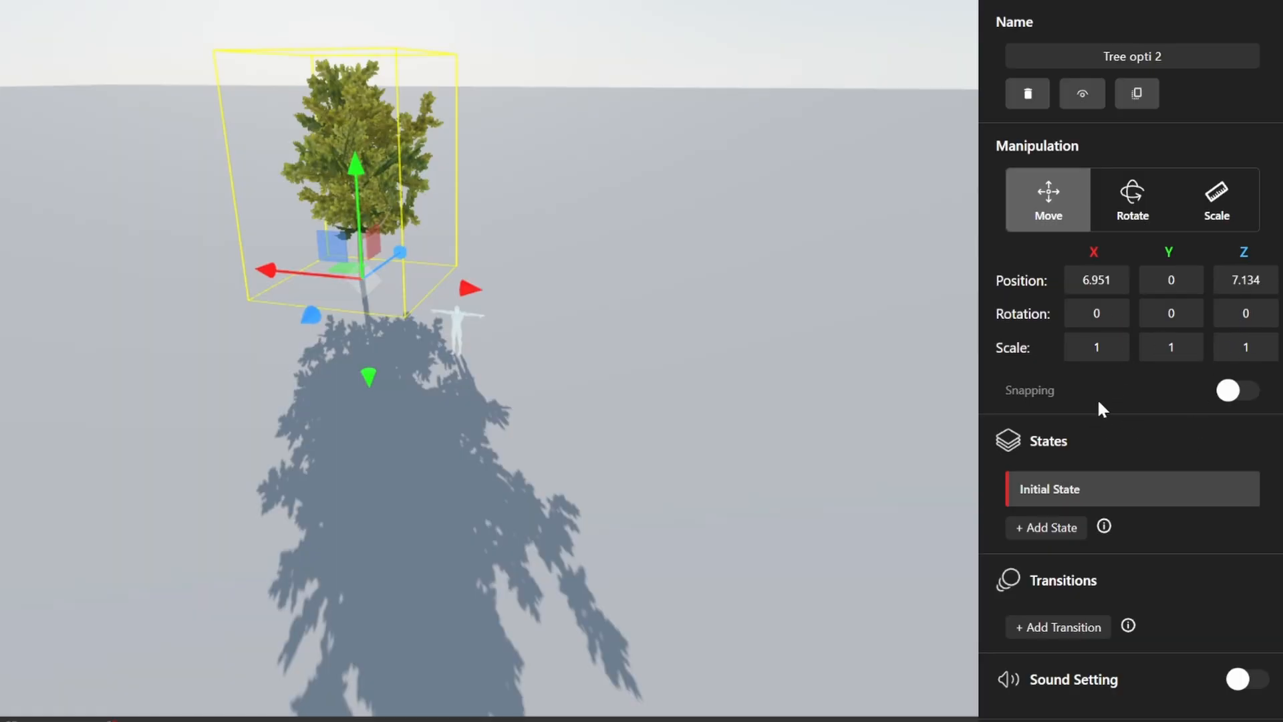
scroll(1099, 404, "down", 3)
scroll(1099, 397, "down", 2)
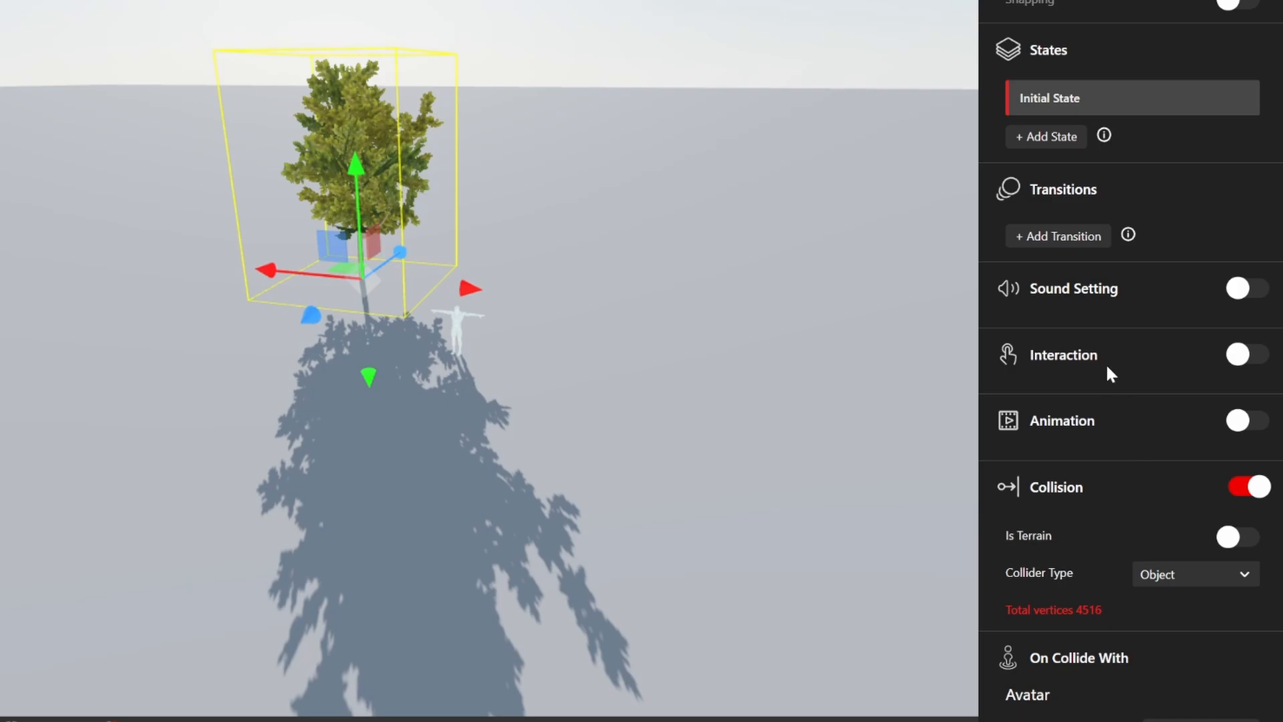
scroll(1116, 428, "down", 1)
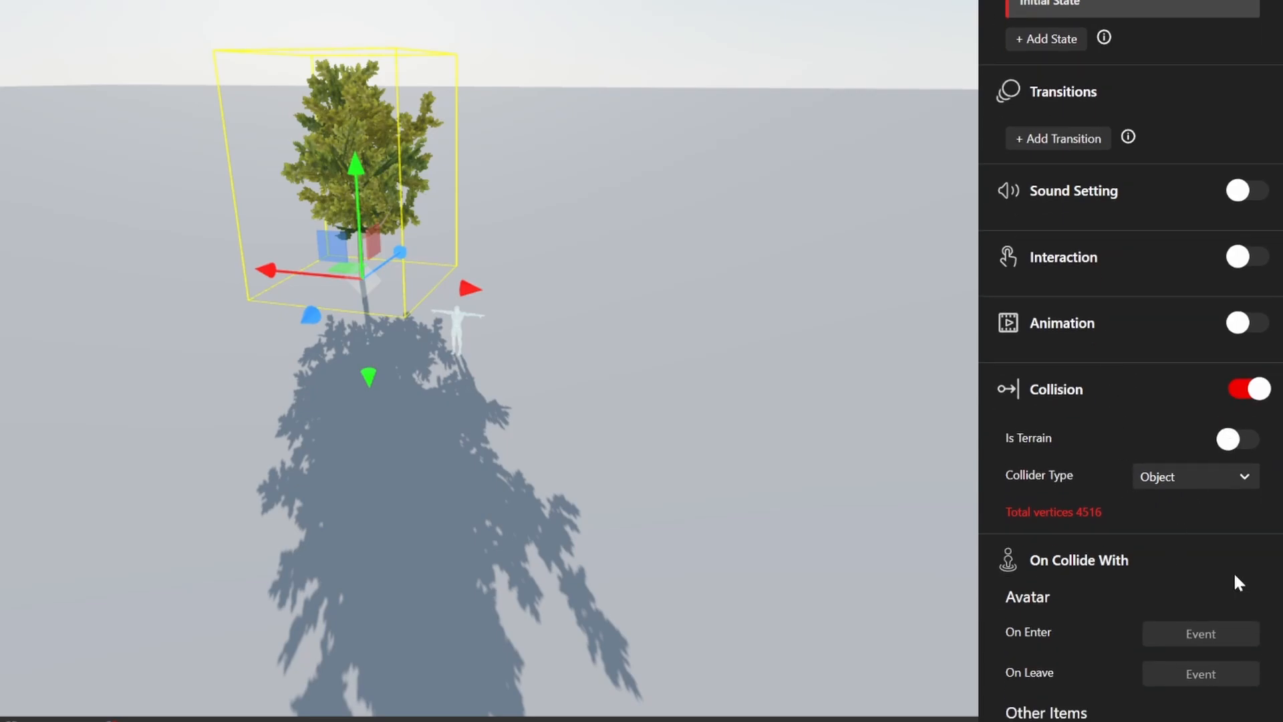
left_click(1178, 481)
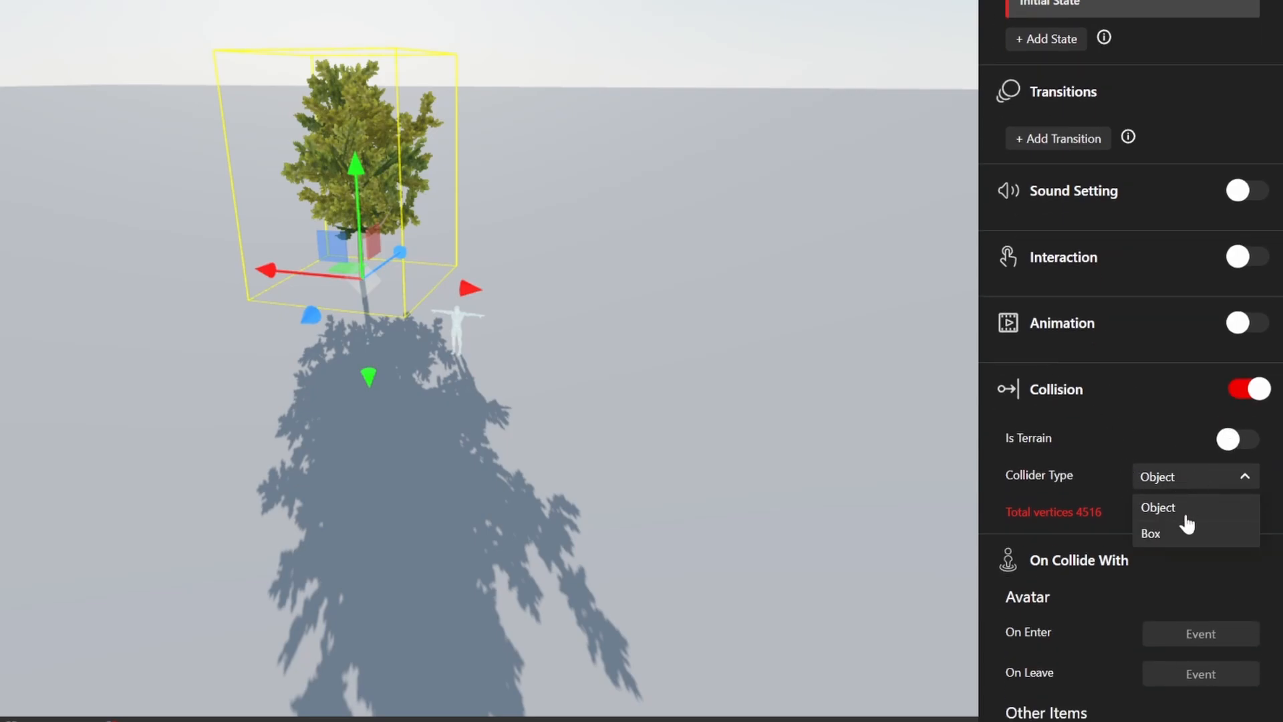
left_click(1176, 480)
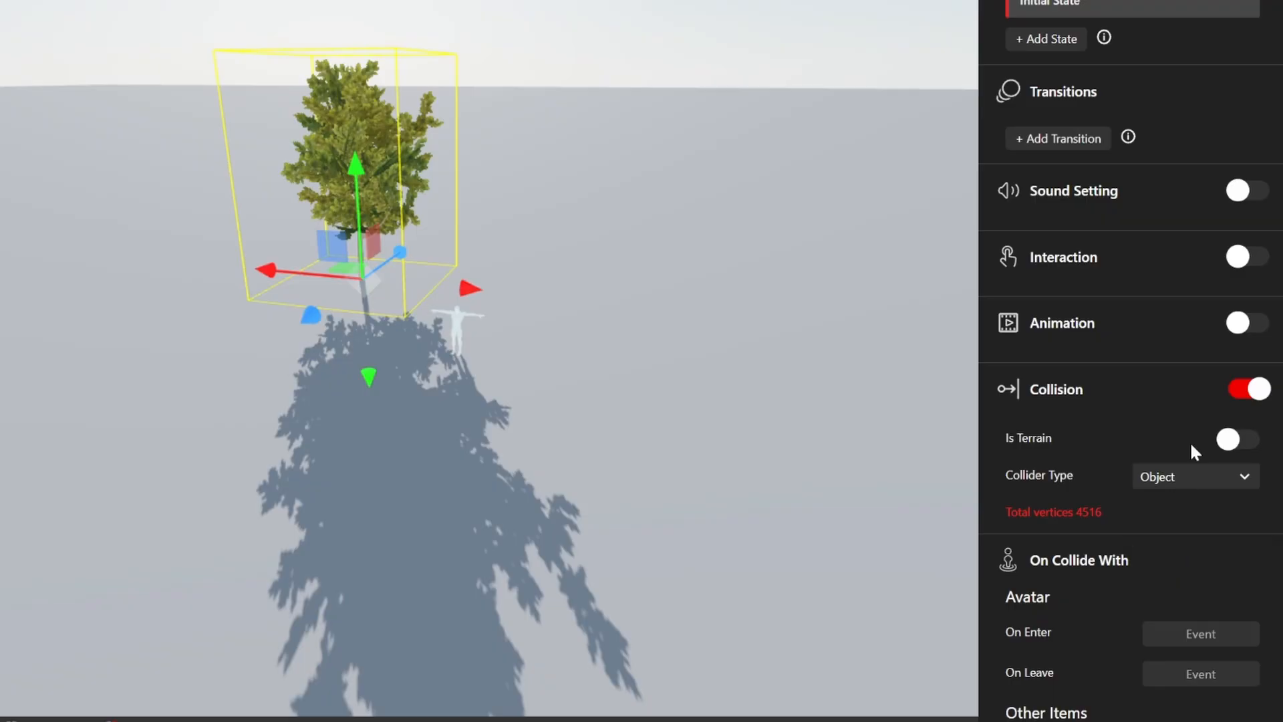
scroll(1189, 444, "down", 2)
scroll(1196, 467, "down", 3)
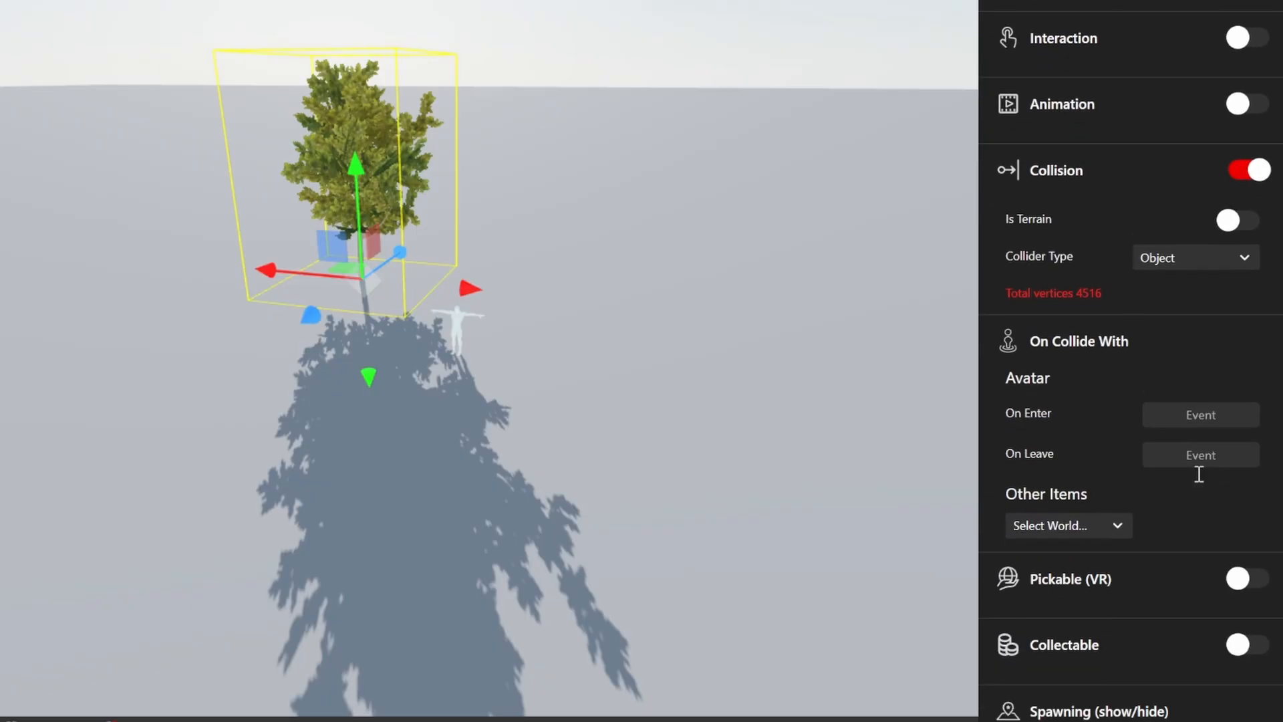
scroll(1244, 406, "down", 1)
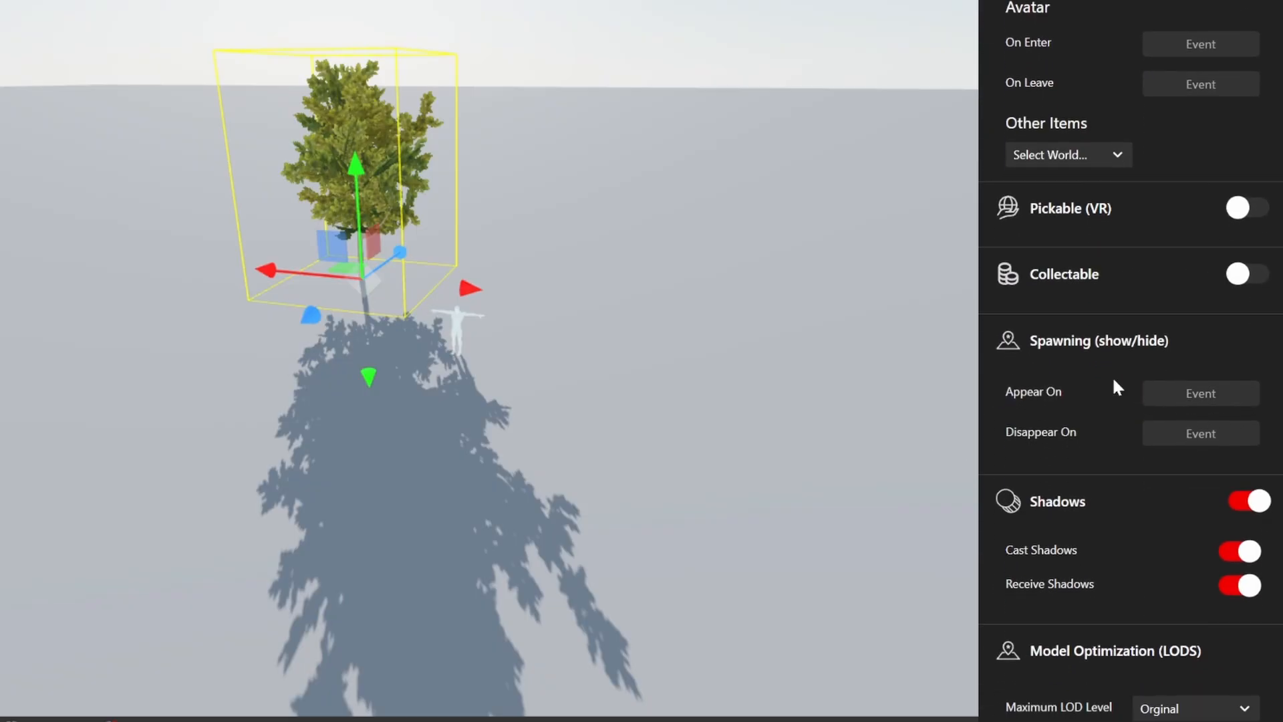
scroll(1111, 375, "down", 2)
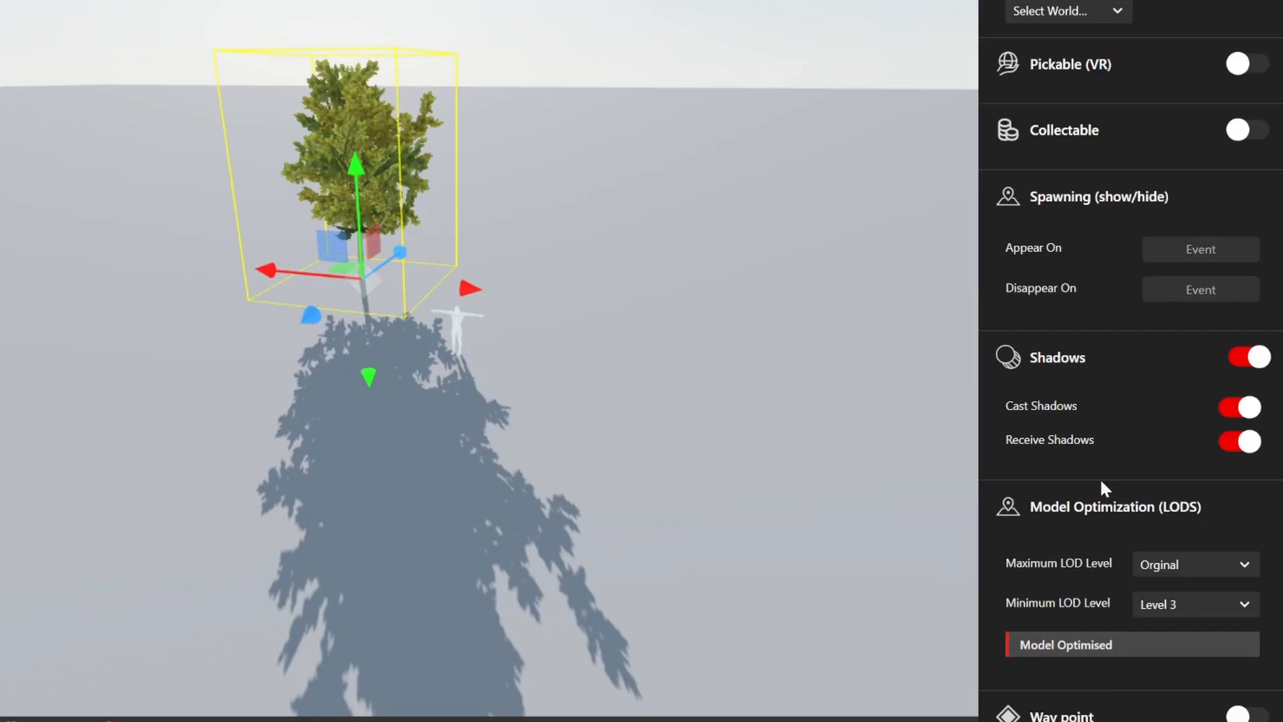
scroll(1102, 488, "up", 4)
scroll(1102, 487, "up", 6)
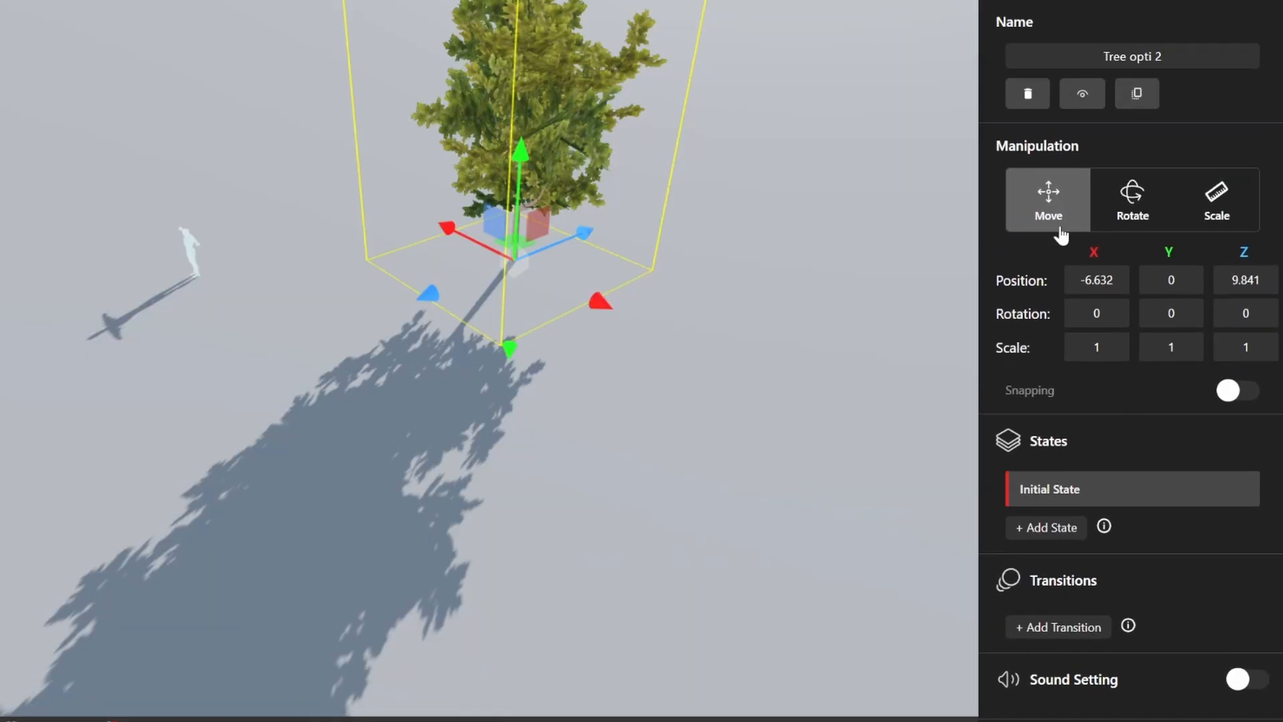
left_click(1131, 200)
left_click_drag(483, 319, 459, 329)
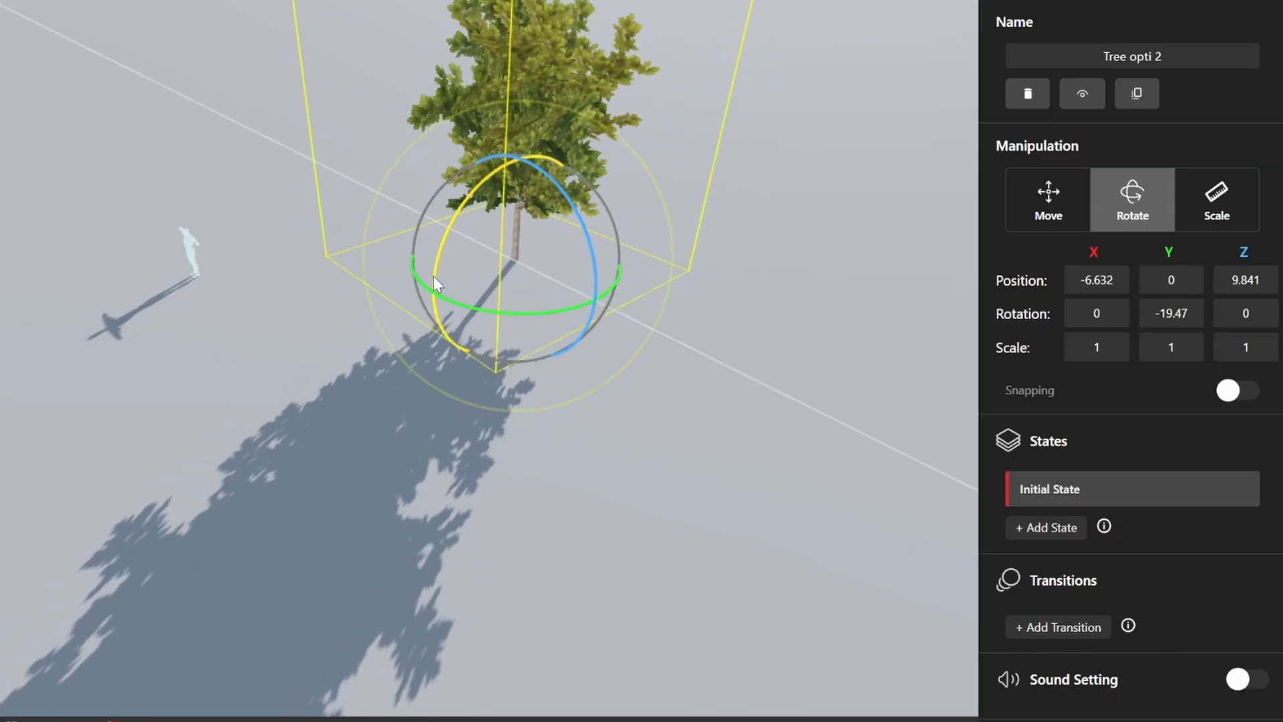
left_click_drag(434, 276, 516, 280)
left_click(605, 200)
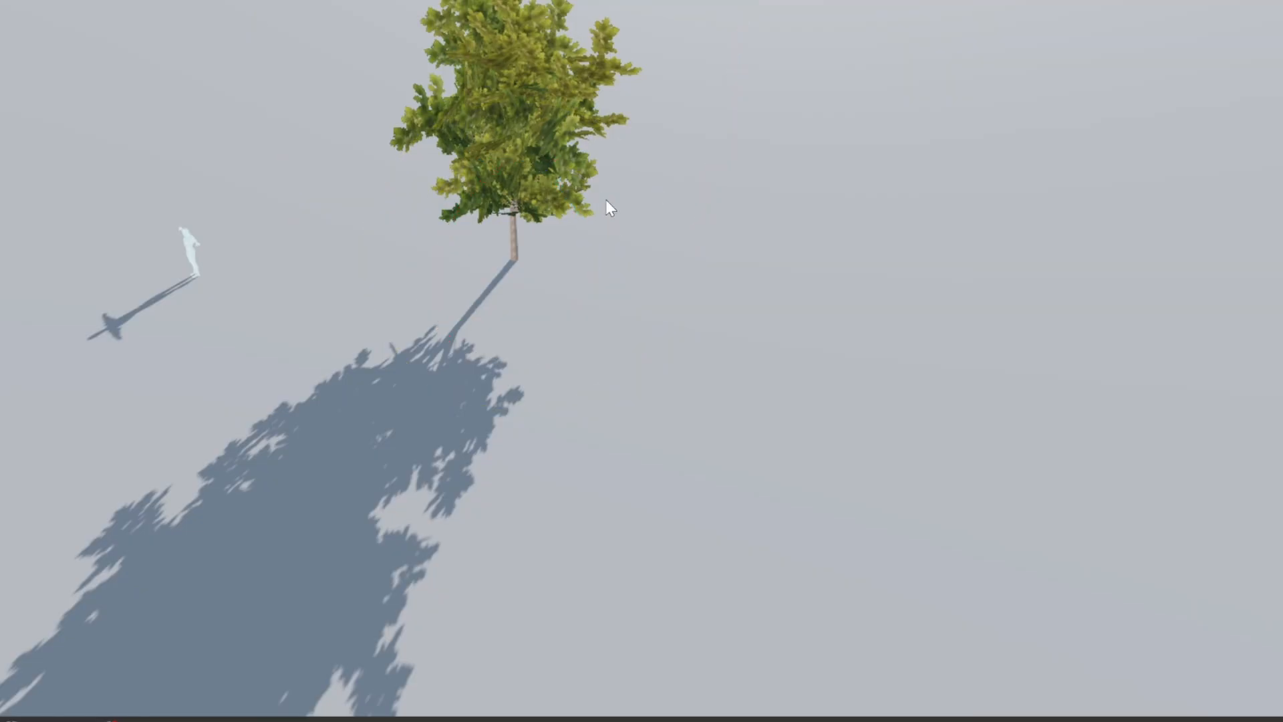
left_click(525, 185)
mouse_move(621, 221)
left_mouse_down()
mouse_move(629, 231)
mouse_move(605, 202)
mouse_move(616, 210)
left_mouse_up()
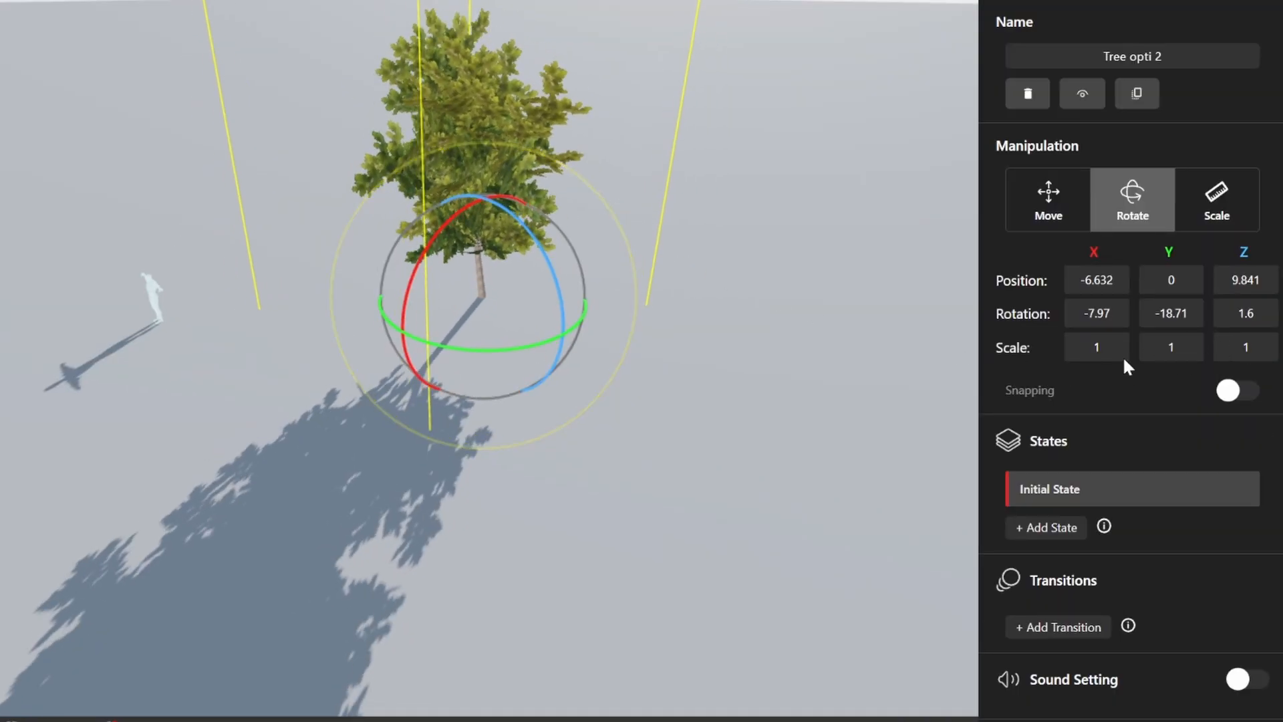
left_click(1100, 314)
type("-0")
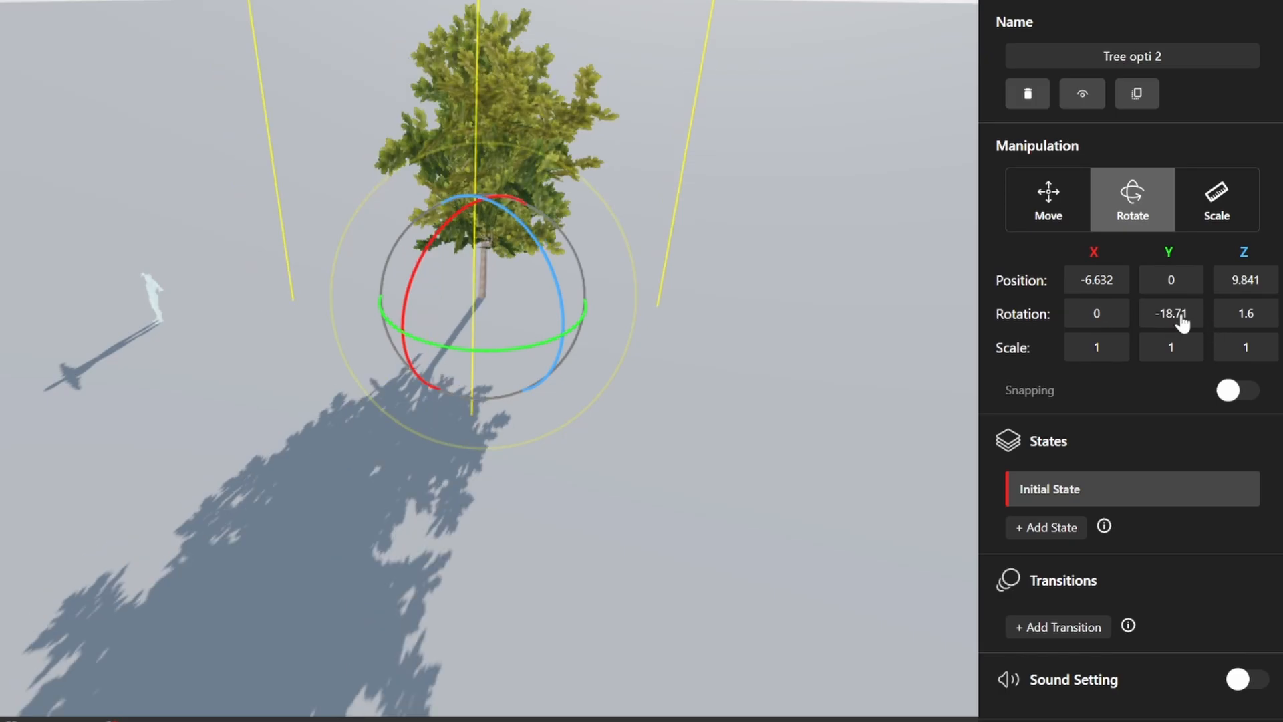
left_click(1181, 318)
type("-0")
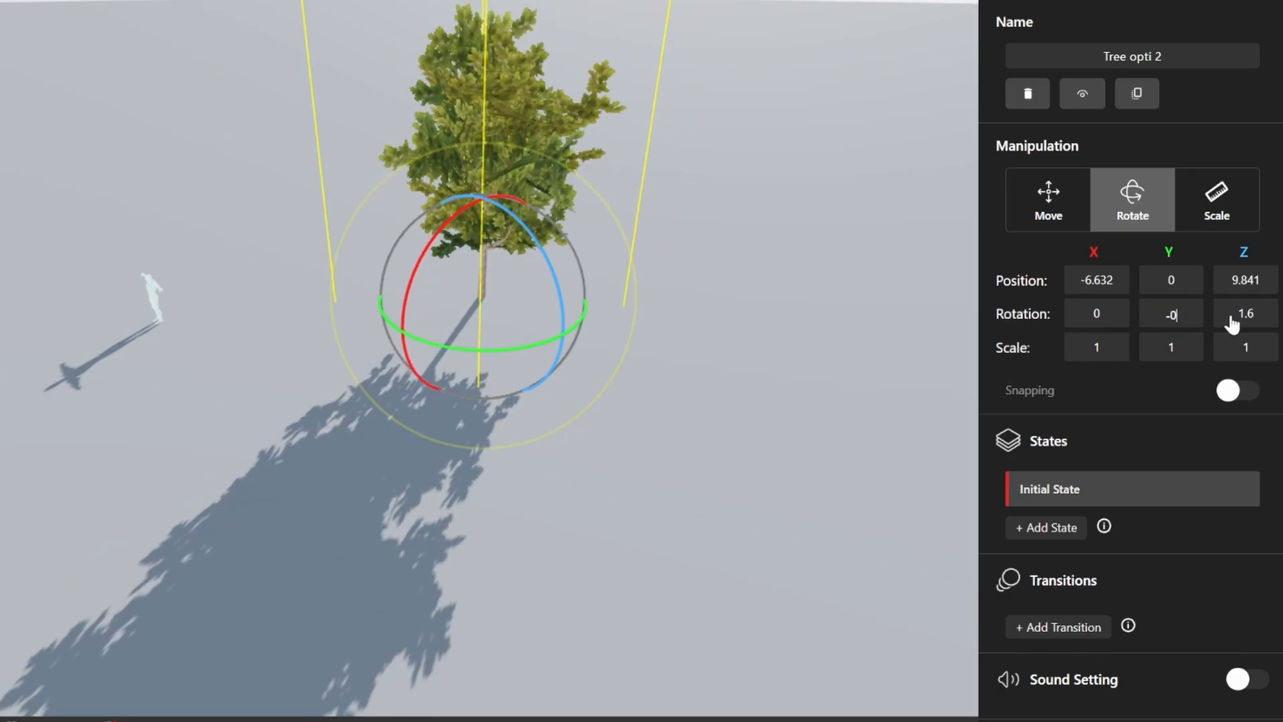
type("0")
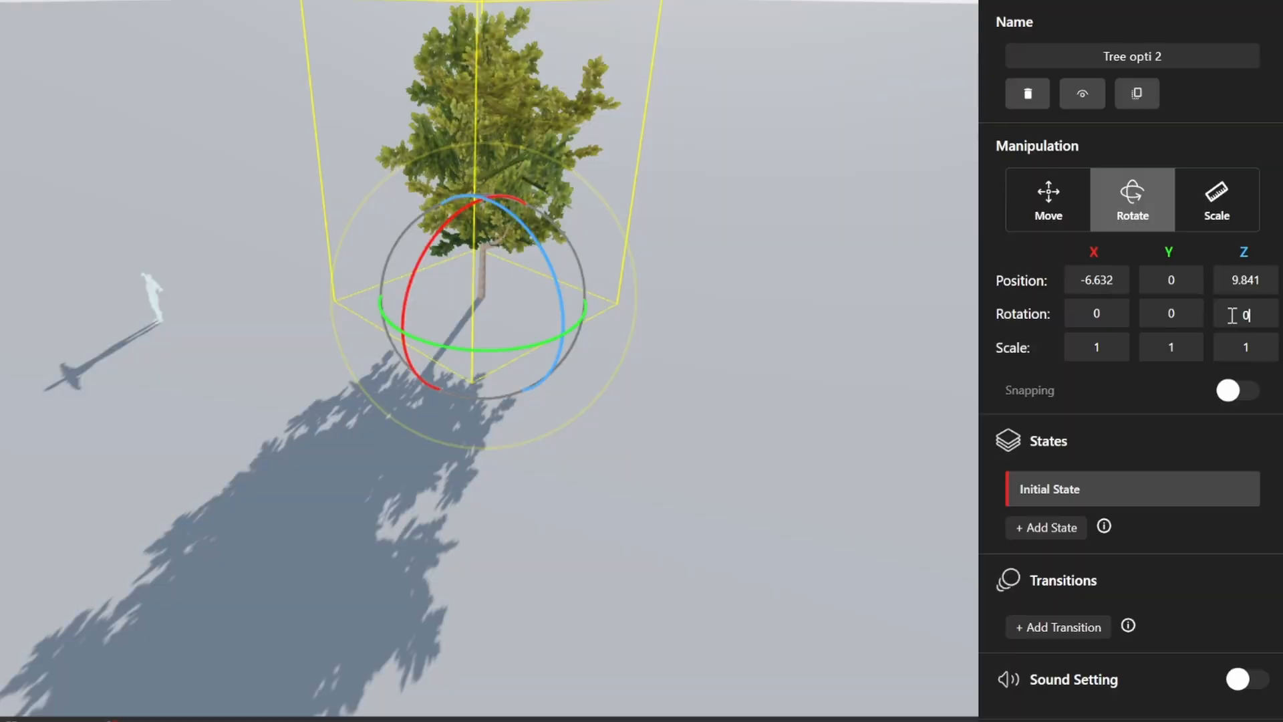
left_click(1180, 418)
left_click_drag(490, 520, 1069, 346)
left_click(1193, 213)
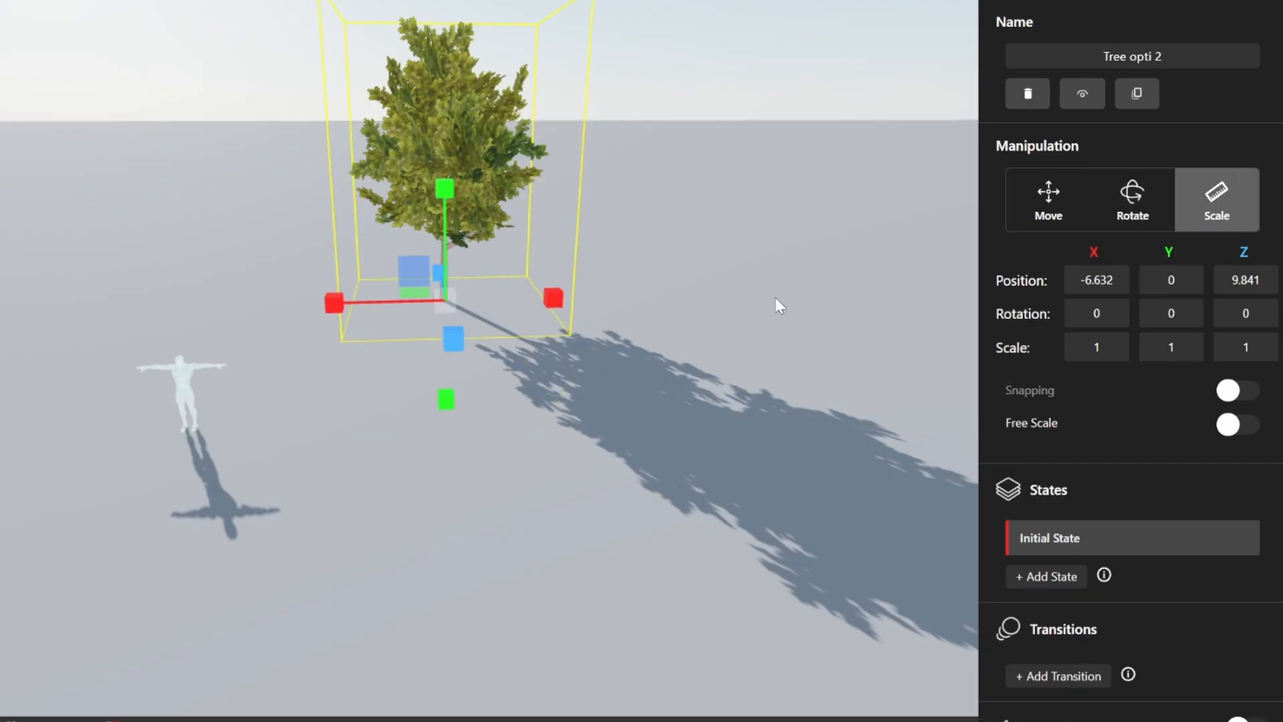
scroll(628, 299, "up", 5)
left_click_drag(621, 299, 562, 304)
left_click_drag(463, 344, 455, 331)
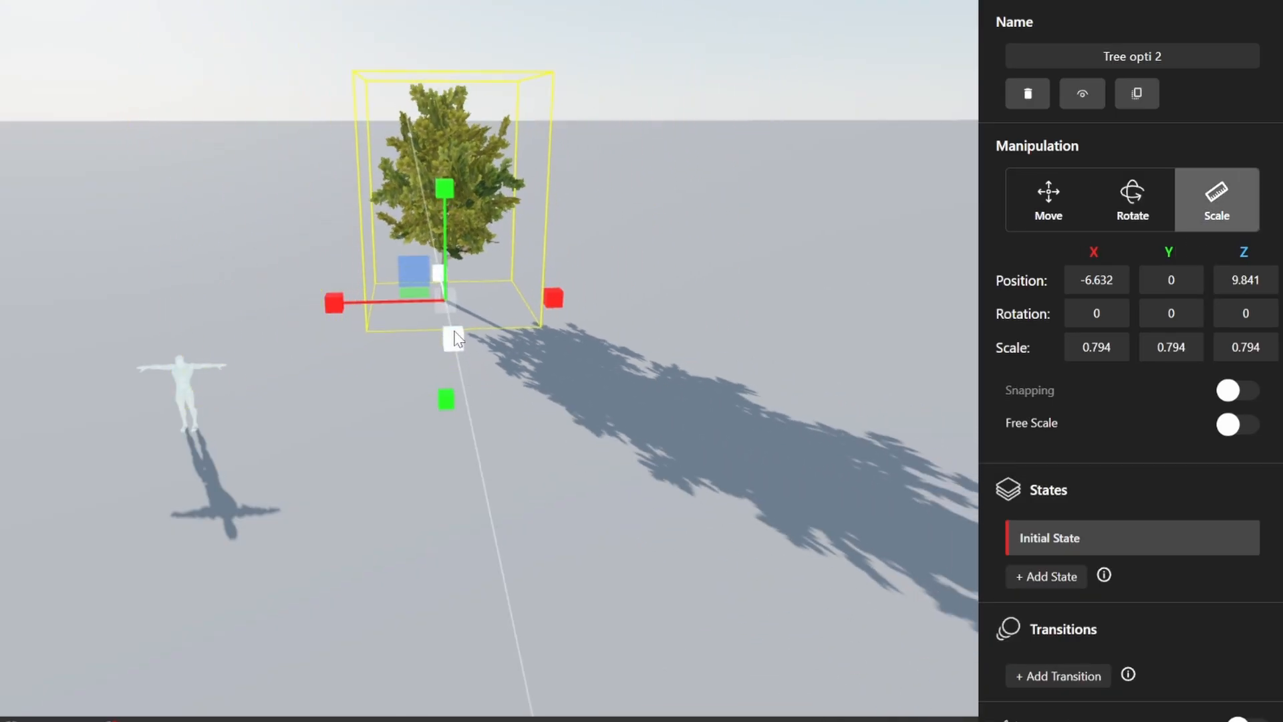
left_click(1238, 434)
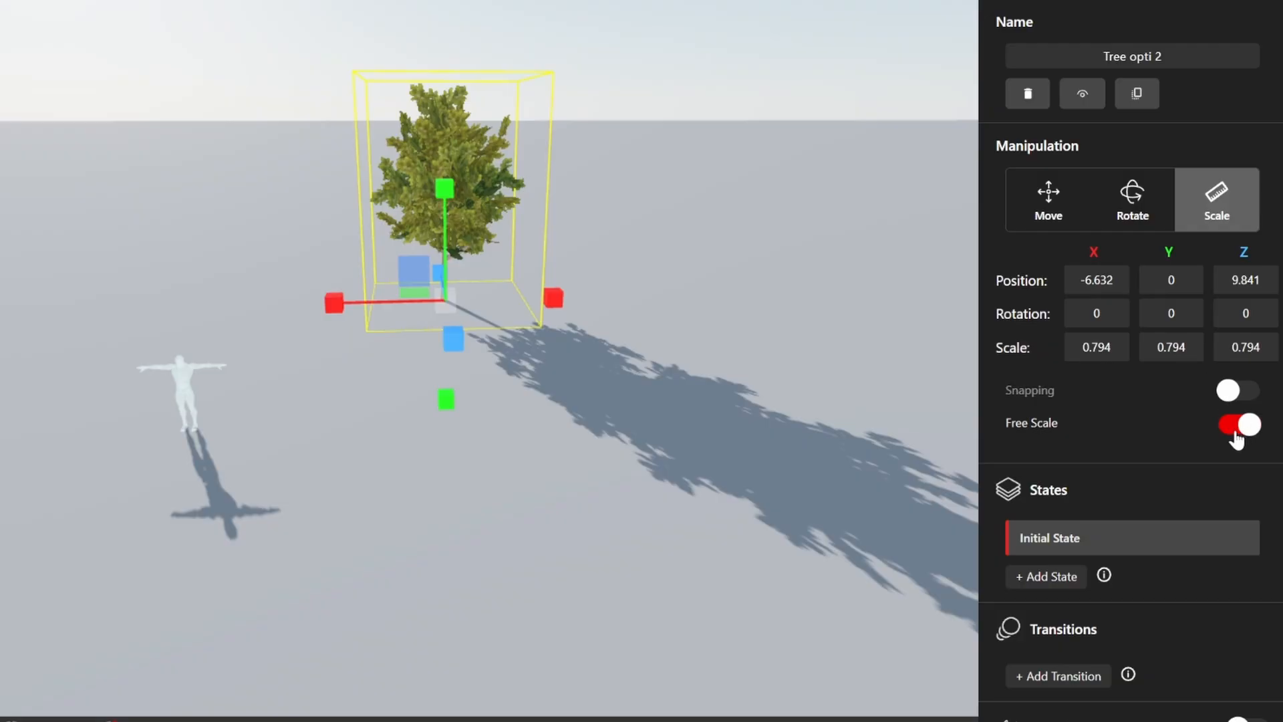
mouse_move(554, 299)
left_mouse_down()
mouse_move(796, 282)
mouse_move(570, 291)
left_mouse_up()
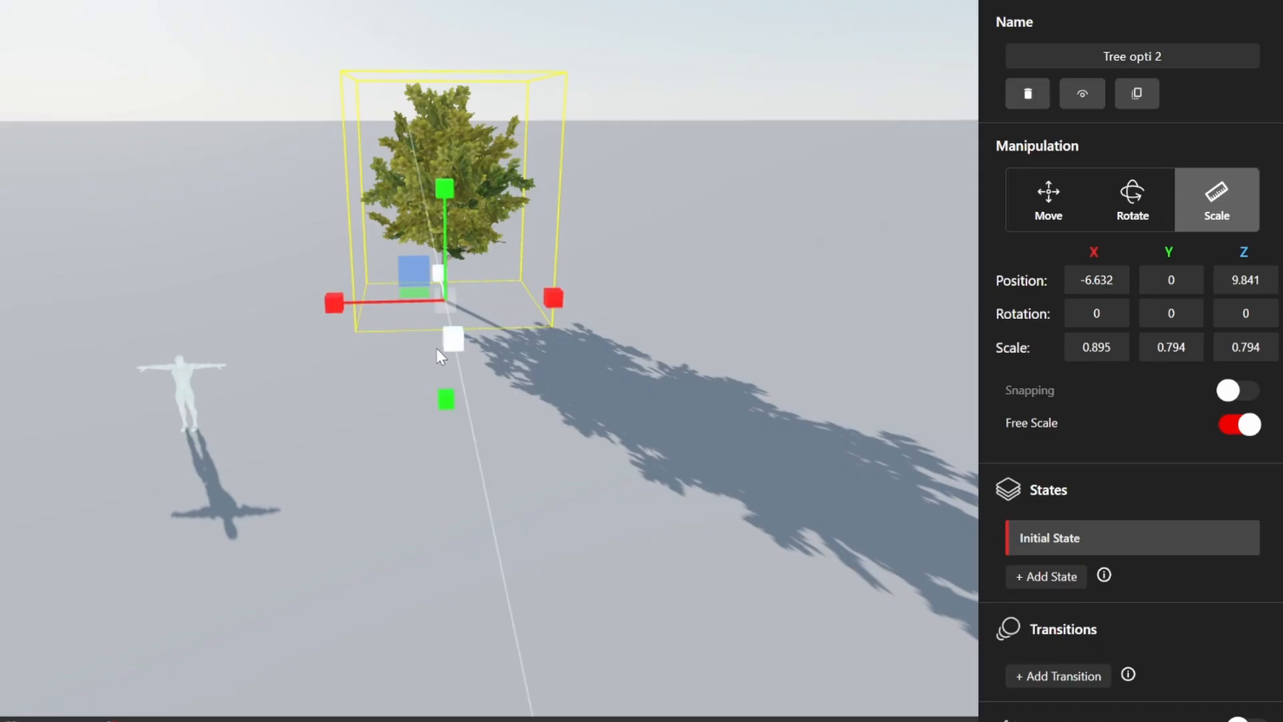
left_click_drag(493, 407, 455, 307)
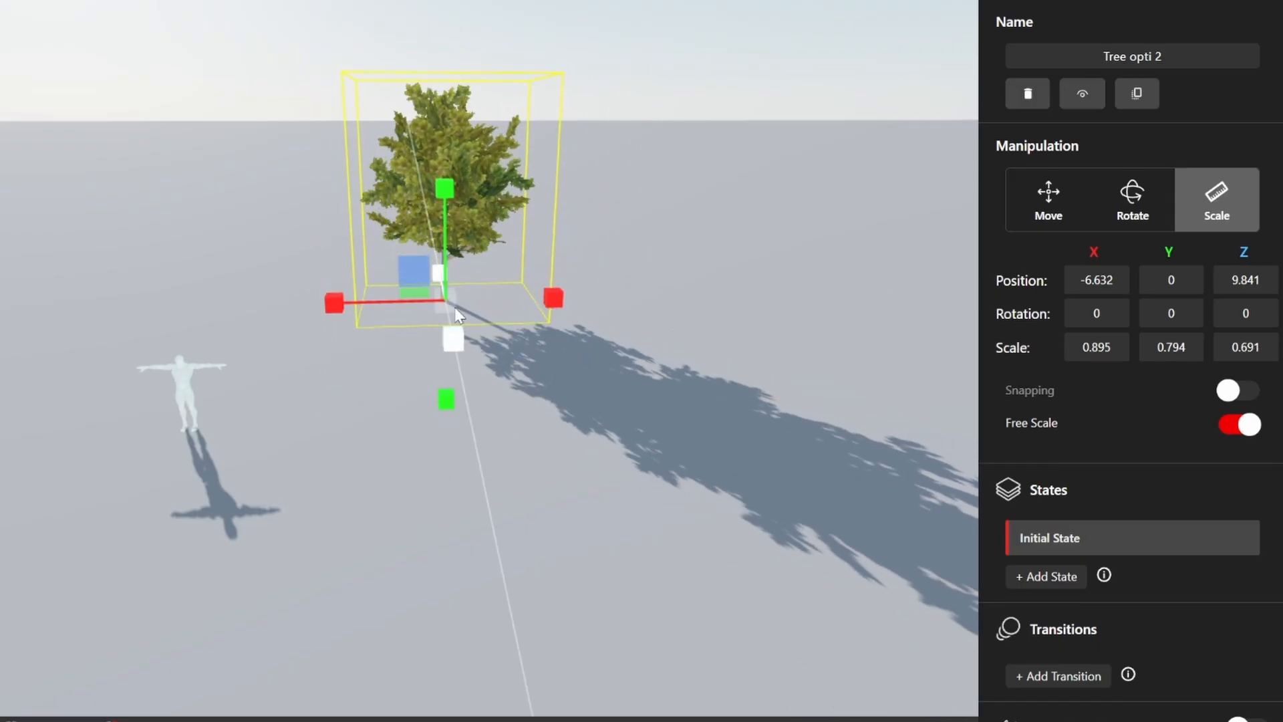
mouse_move(450, 196)
left_mouse_down()
mouse_move(446, 60)
mouse_move(447, 187)
left_mouse_up()
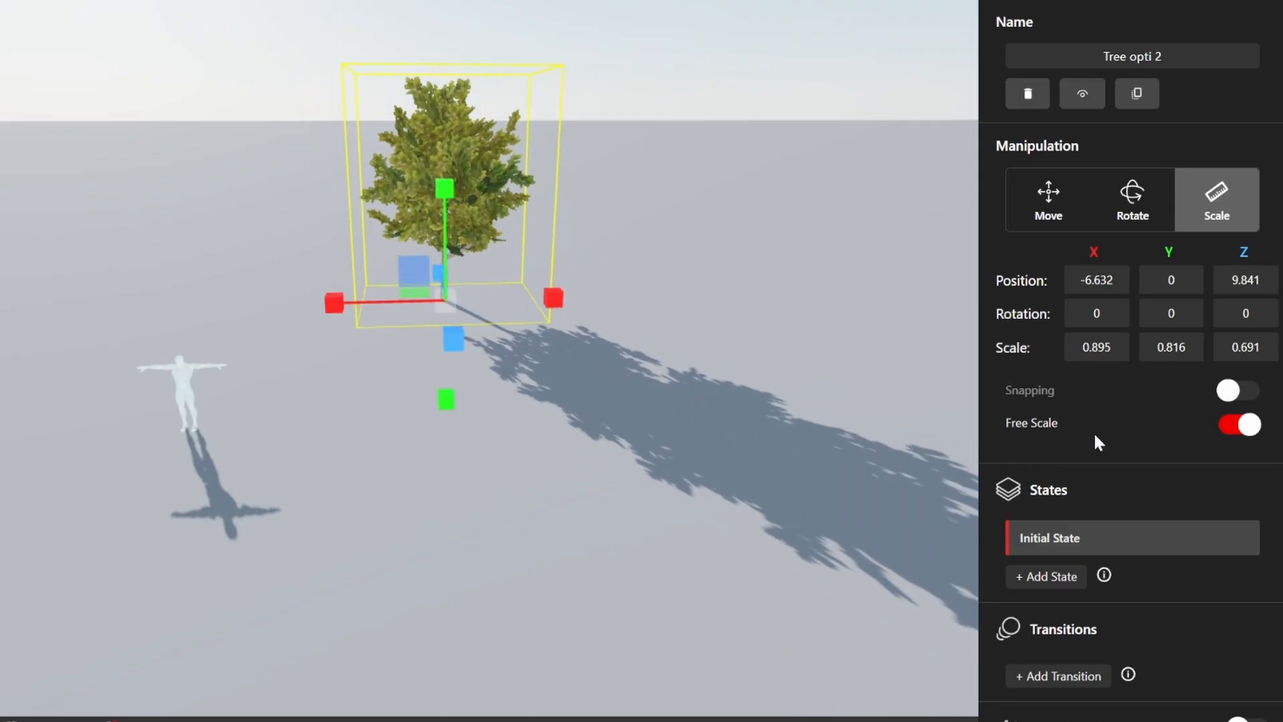
left_click(1226, 428)
left_click(1097, 351)
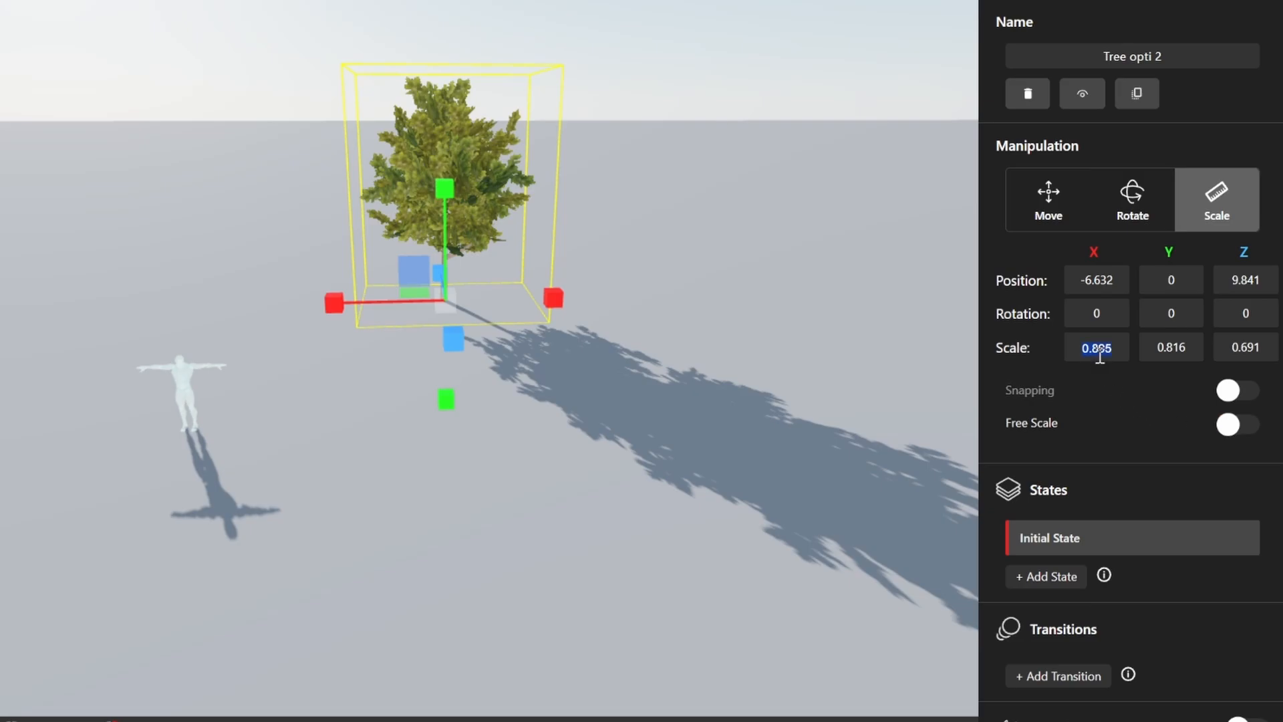
type("1")
left_click(620, 488)
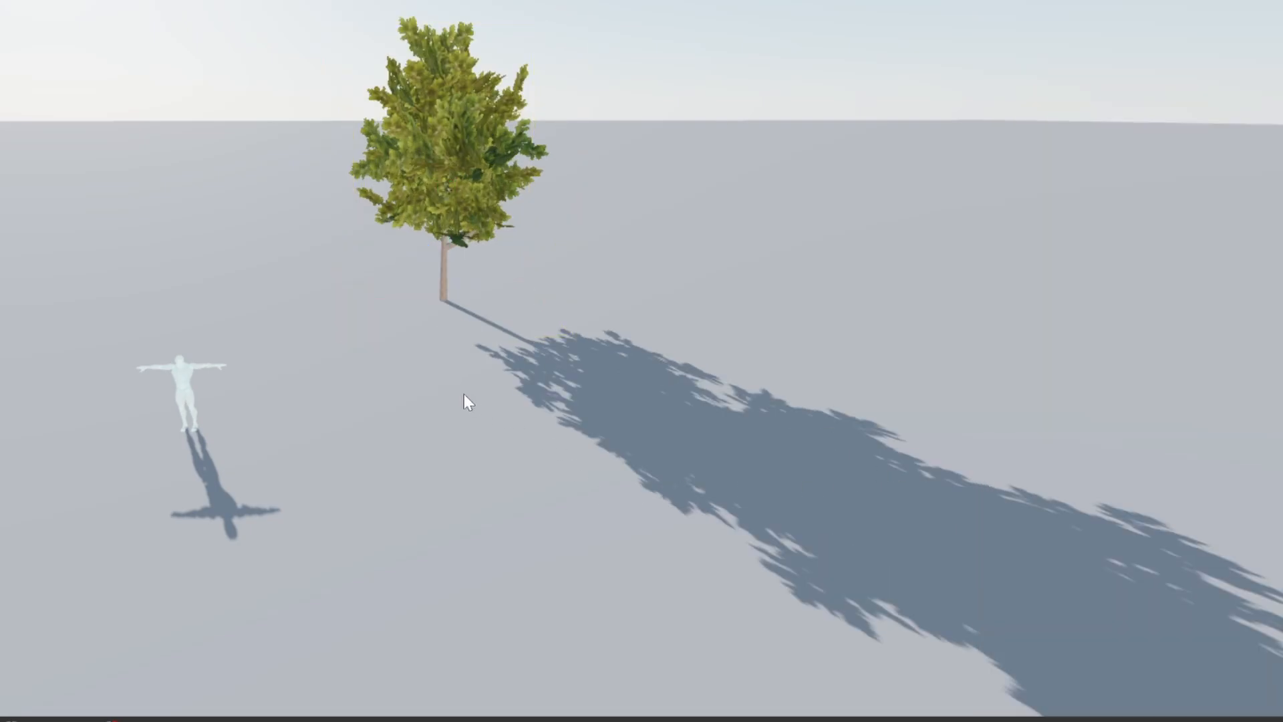
left_click(476, 336)
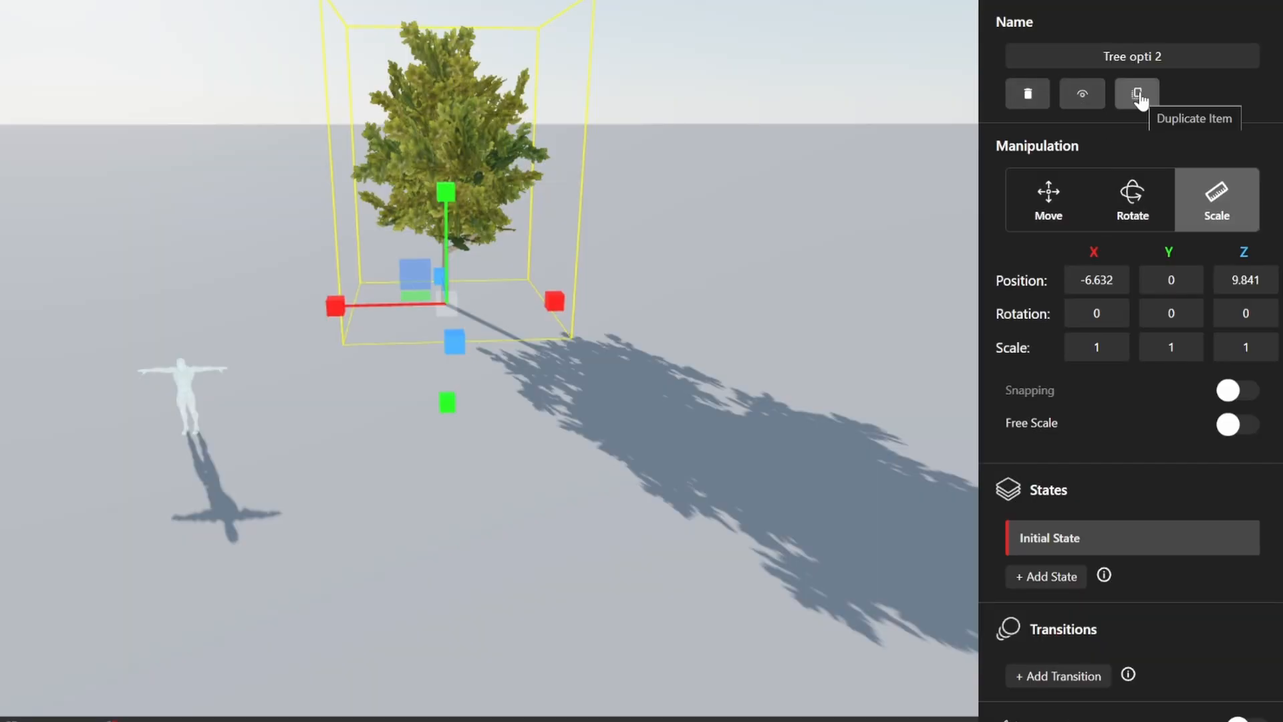
Step: Duplicate the tree, drag the copy along X and Z, then delete that copy
left_click(1138, 95)
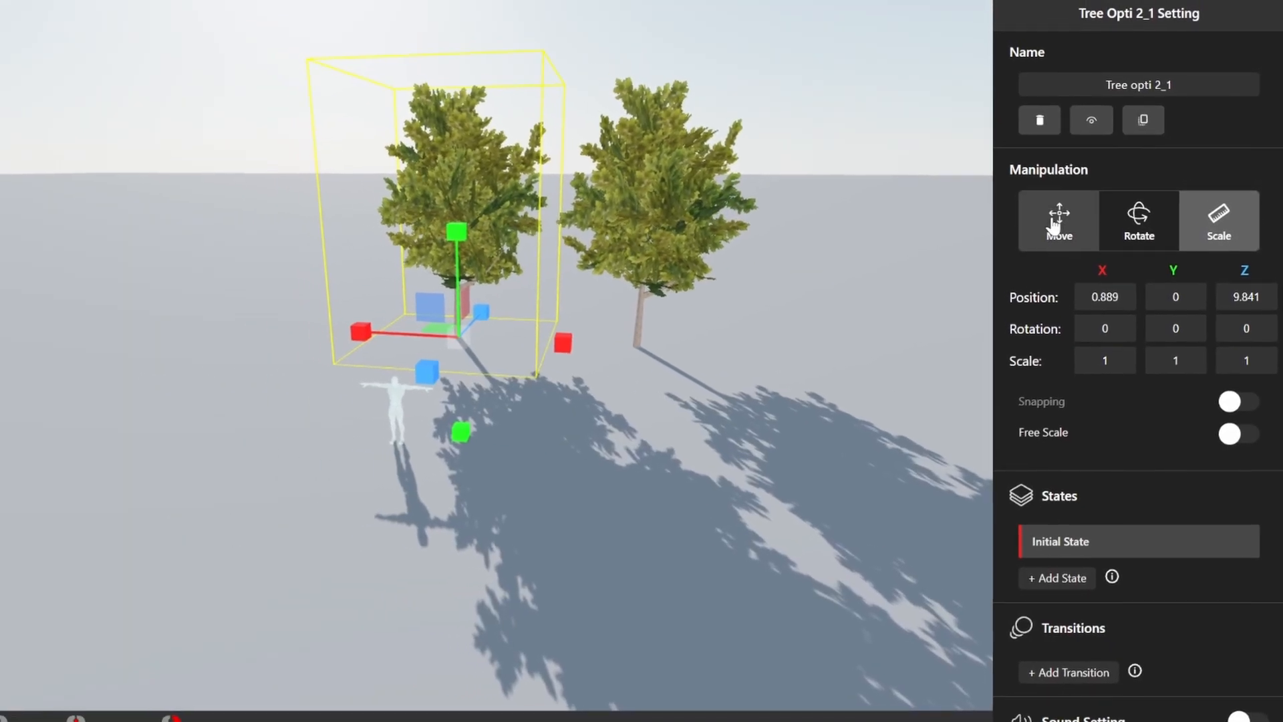
left_click_drag(590, 351, 489, 346)
left_click_drag(373, 365, 407, 329)
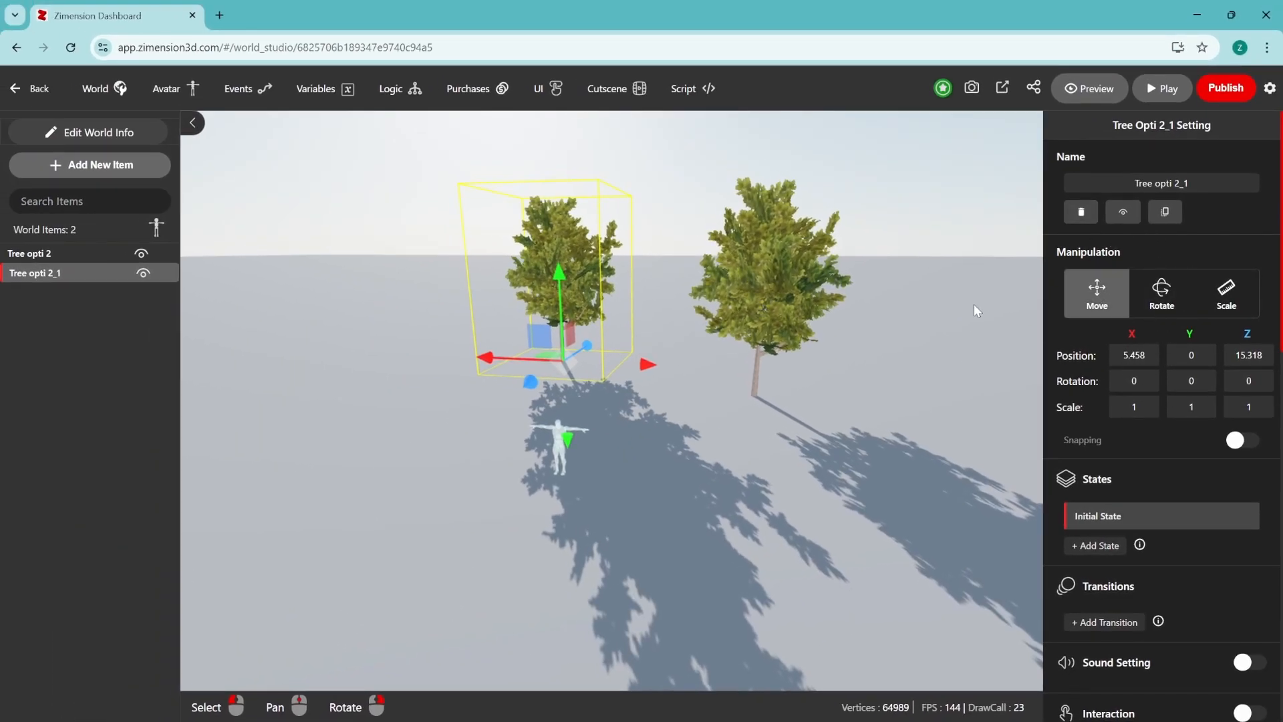
left_click(1080, 212)
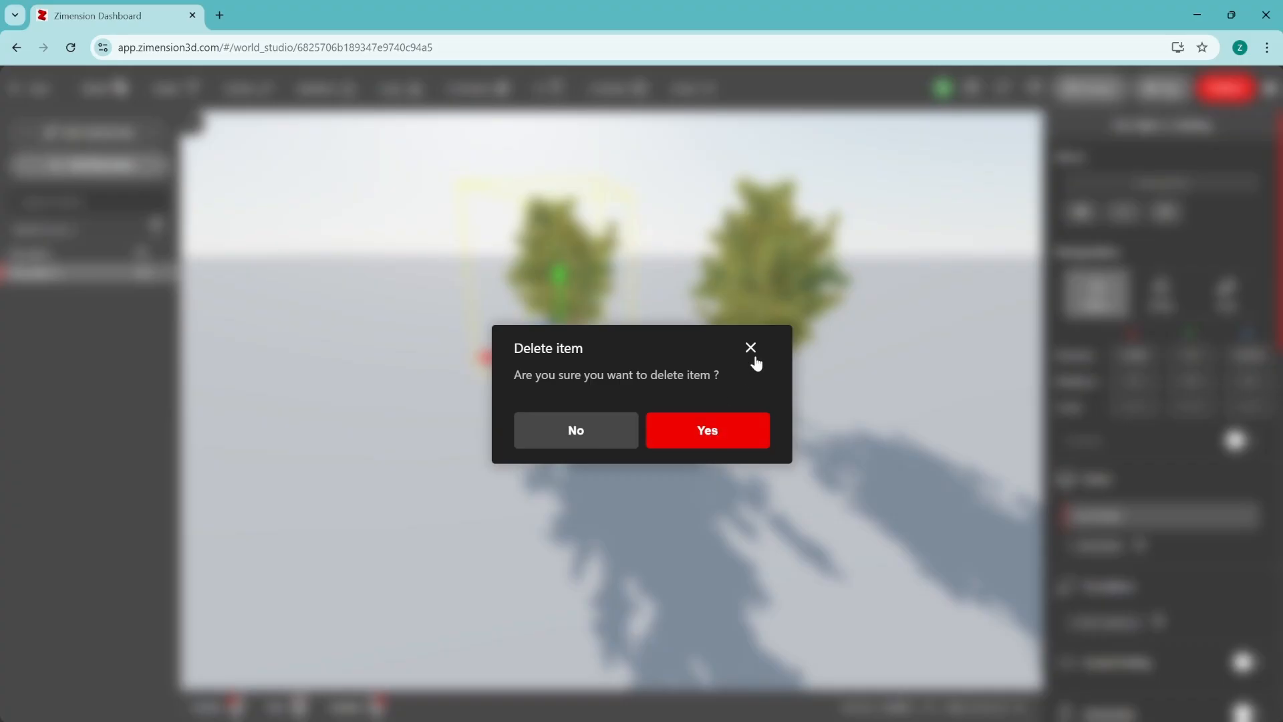
left_click(697, 439)
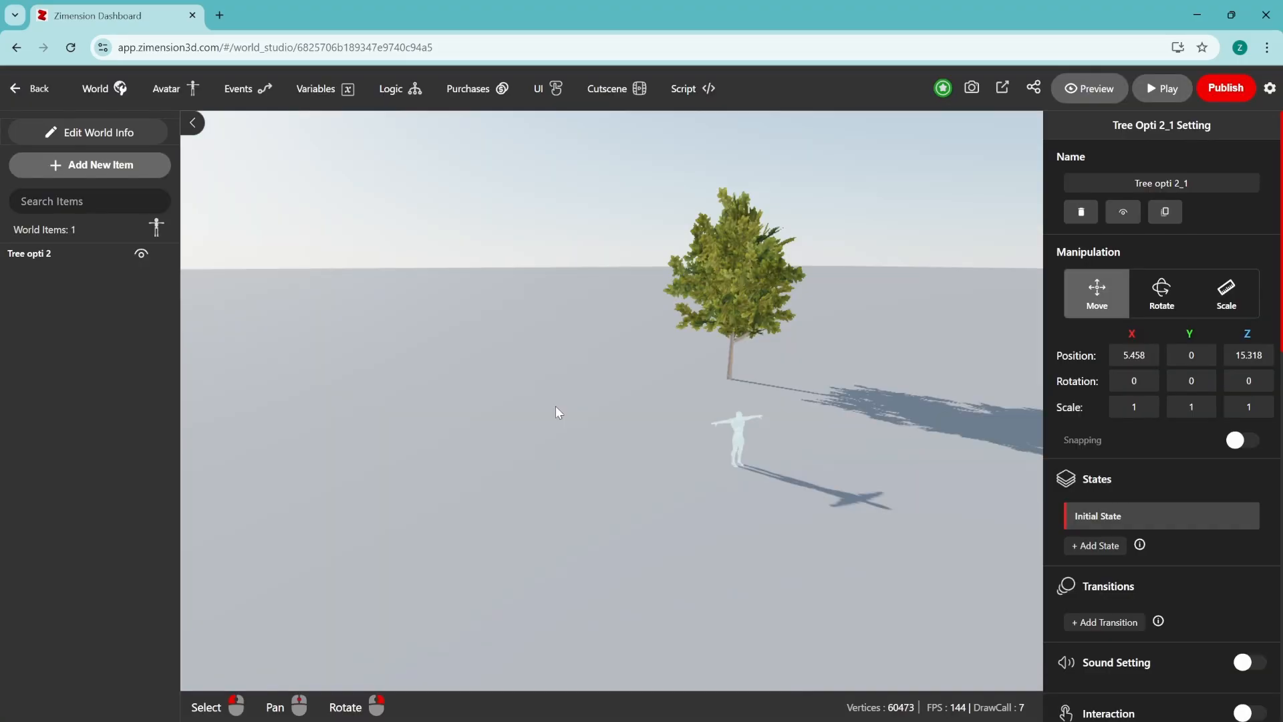
Step: Duplicate the tree again with Shift+D and shift Tree opti 2_1 beside the original
key("shift+d")
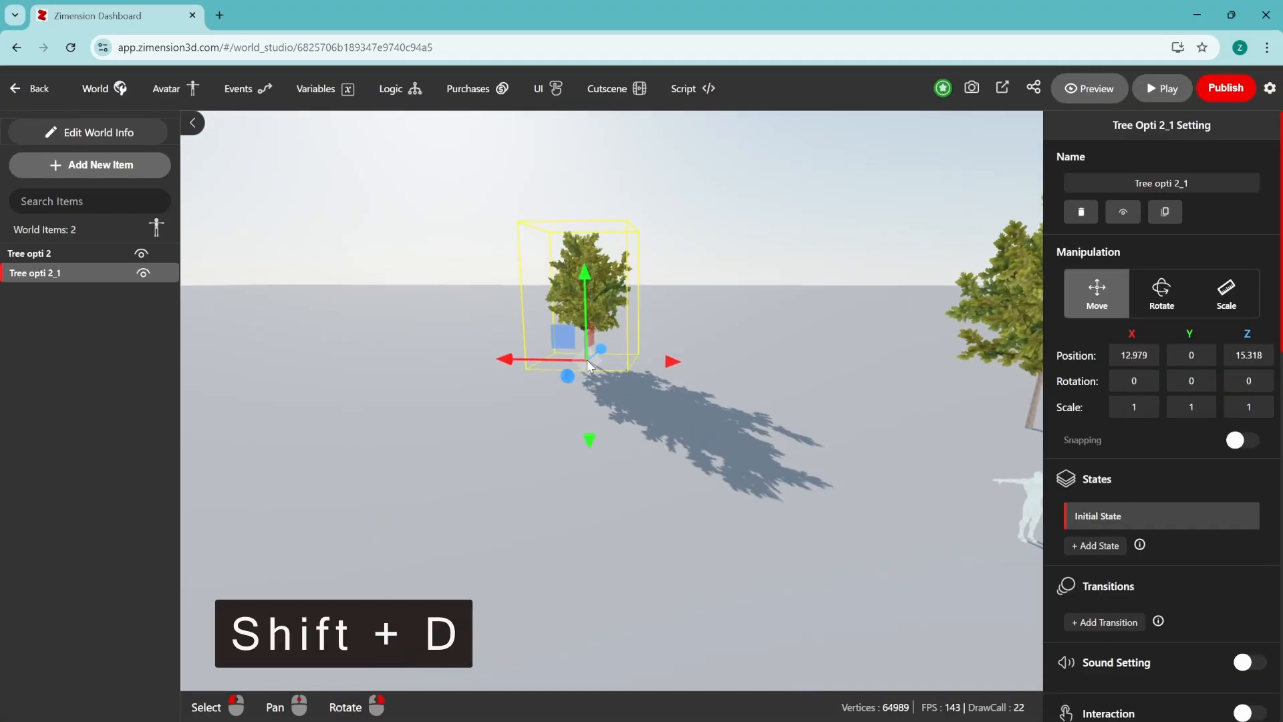
left_click_drag(683, 399, 709, 407)
right_click_drag(838, 470, 628, 488)
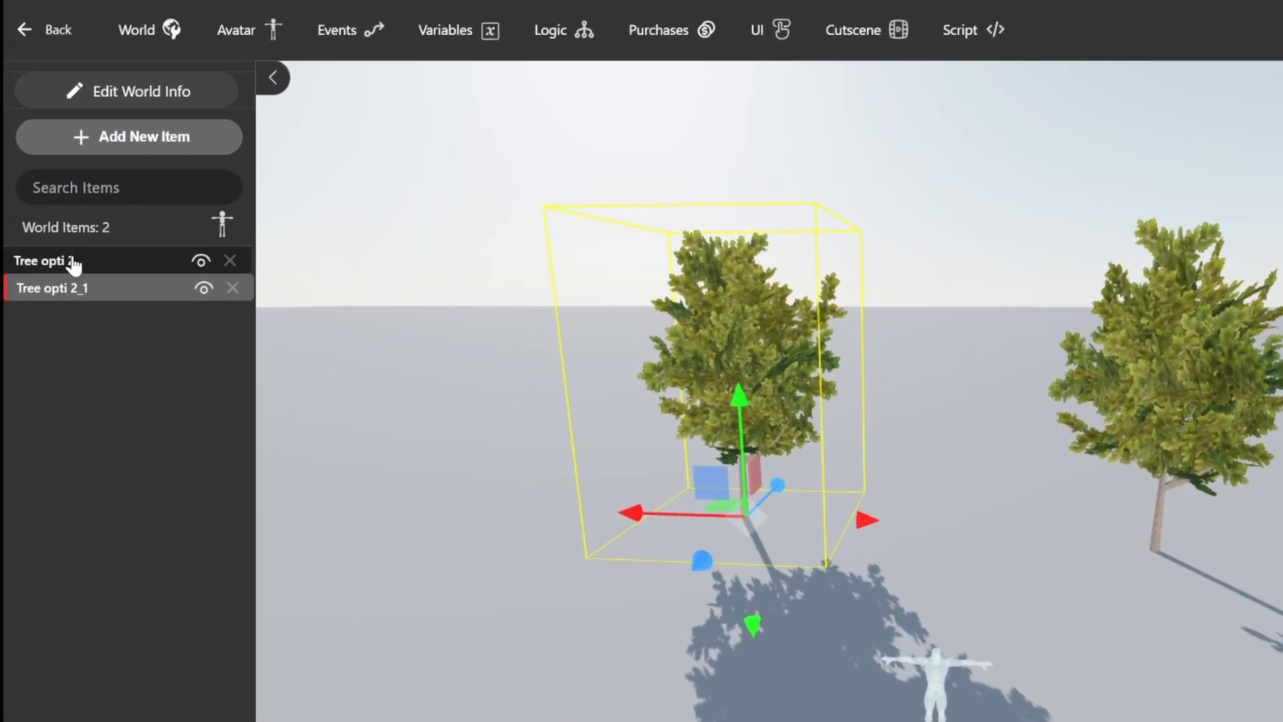
left_click(51, 254)
left_click(76, 290)
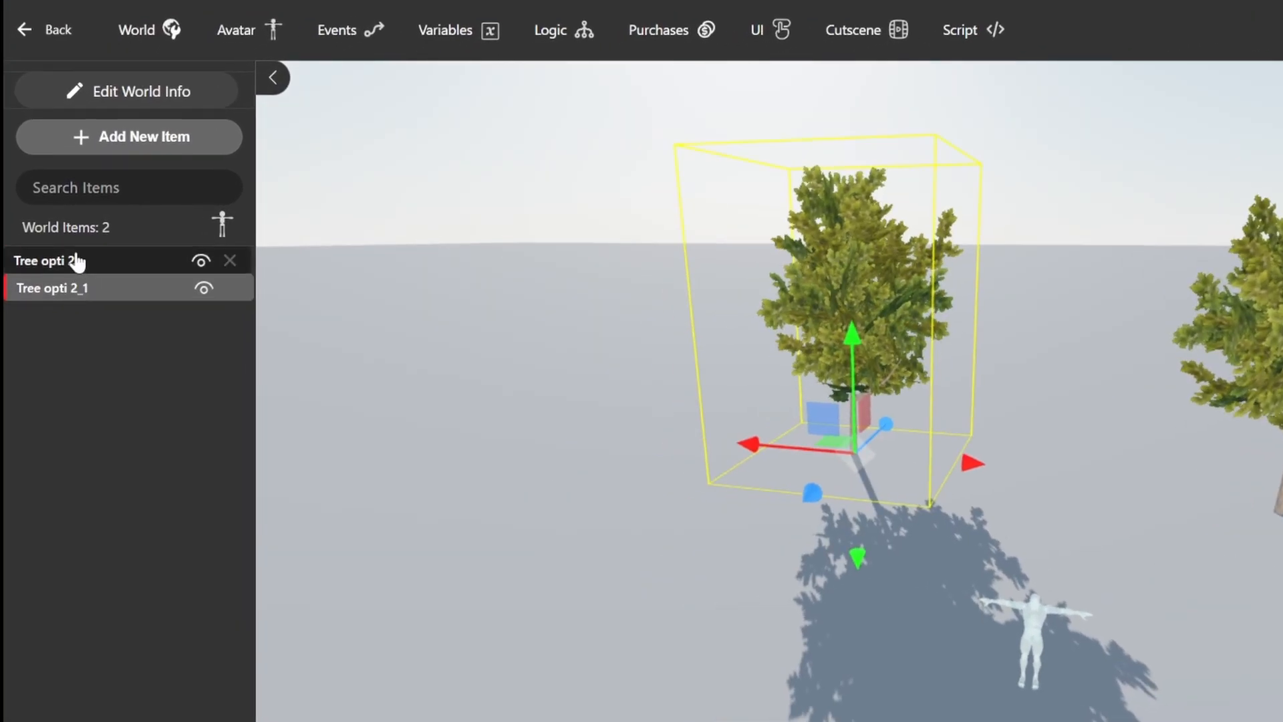
left_click(78, 260)
left_click(75, 289)
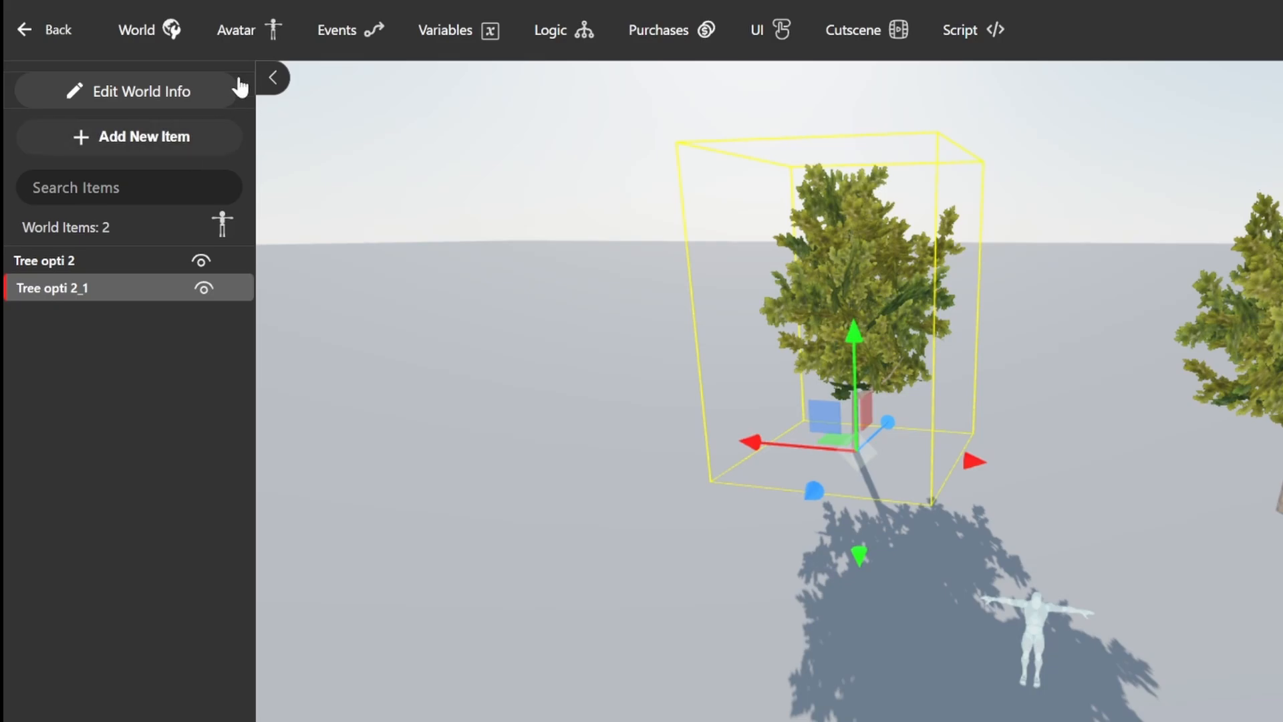
Step: Apply the Nature environment backdrop to the world
left_click(125, 37)
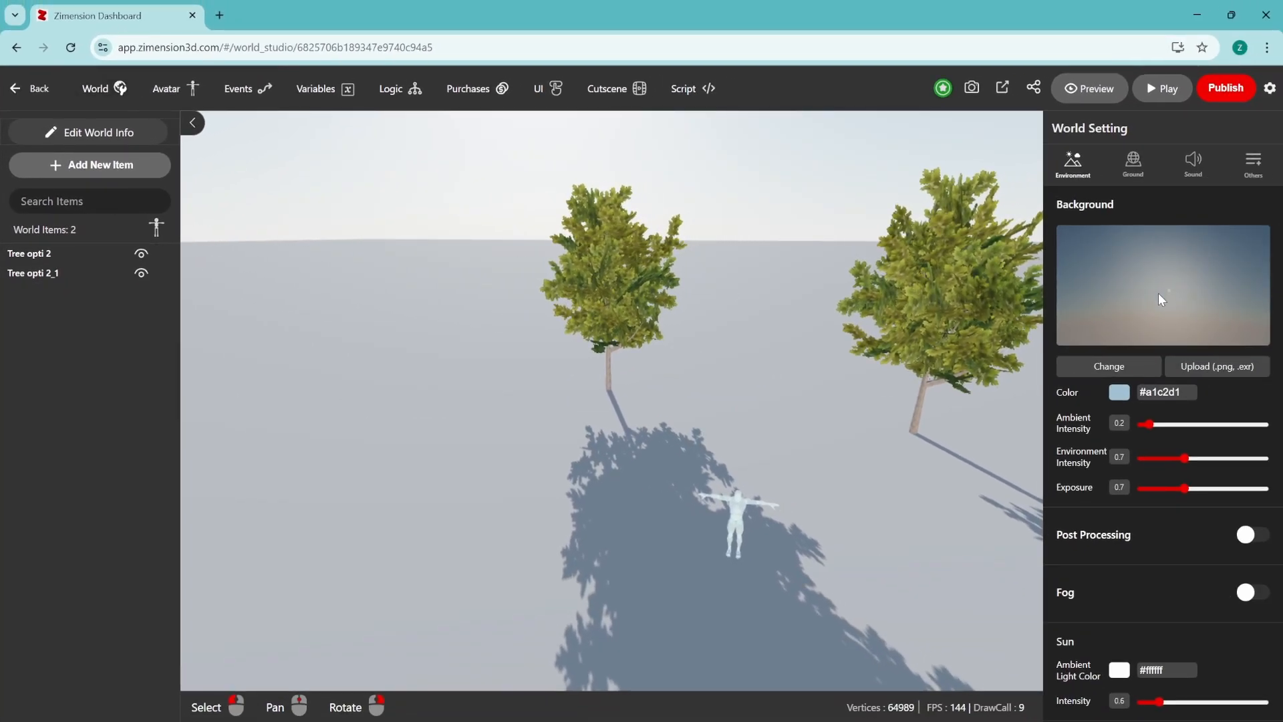
right_click_drag(811, 377, 922, 399)
left_click(1118, 367)
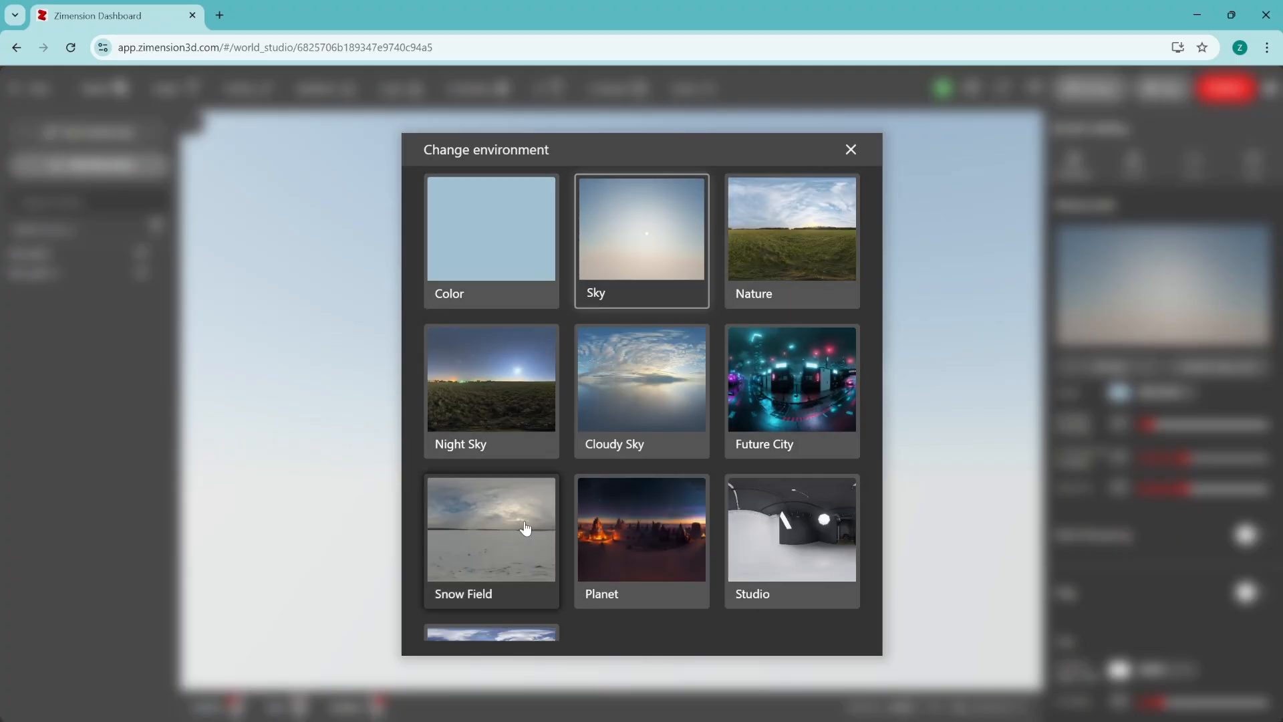
left_click(799, 257)
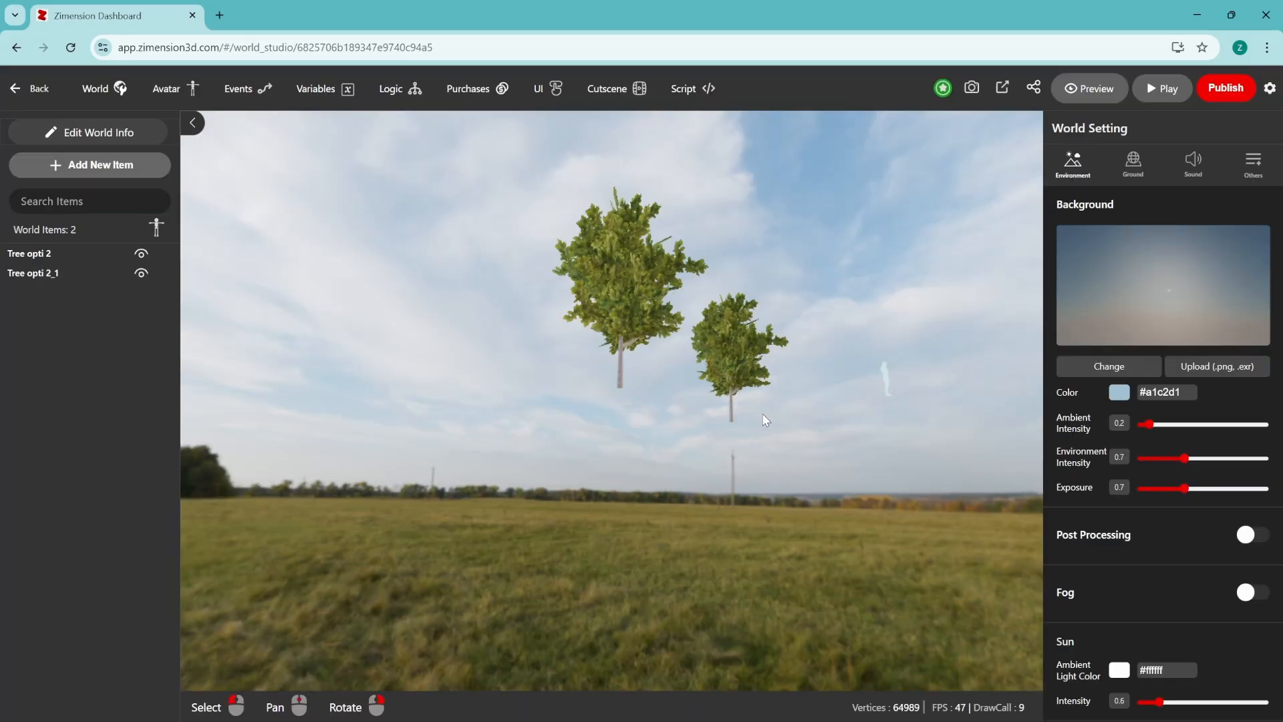
Step: Set ambient intensity 0.51, environment intensity 0.74 and exposure 0.9
right_click_drag(757, 423, 782, 474)
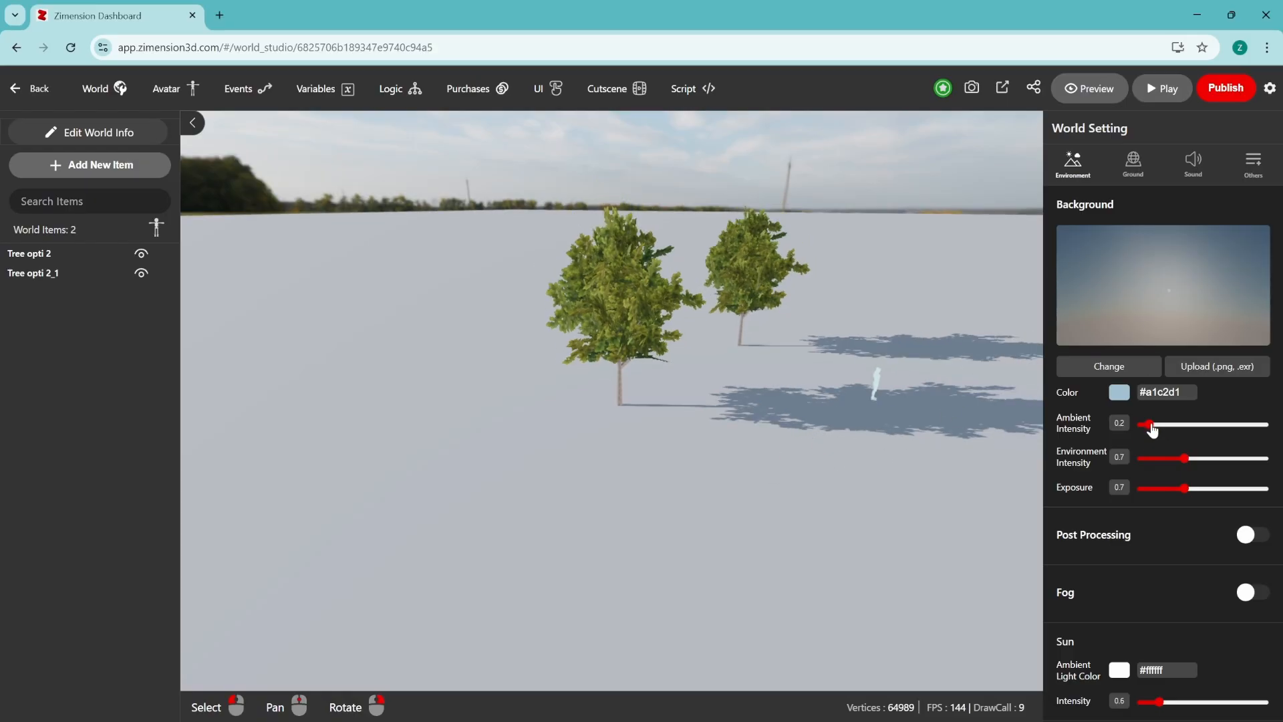
scroll(826, 426, "up", 4)
middle_click_drag(847, 435, 568, 461)
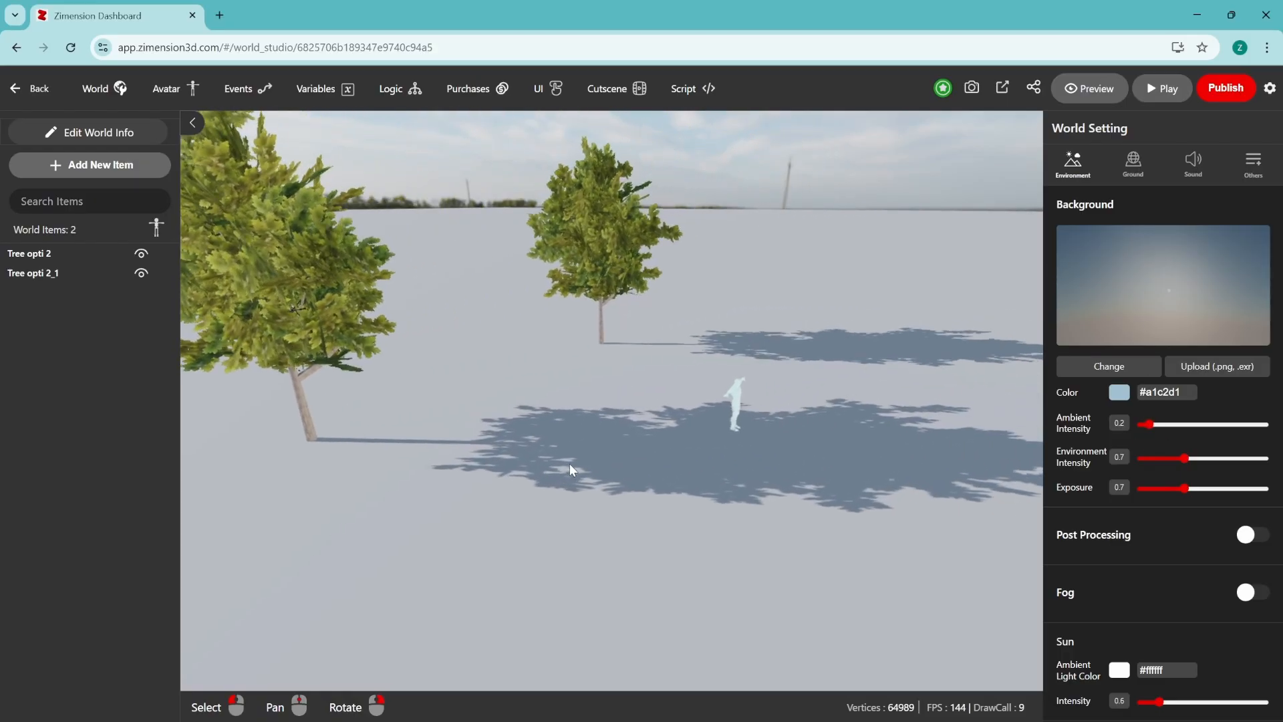
mouse_move(1150, 429)
left_mouse_down()
mouse_move(1259, 426)
mouse_move(1161, 424)
left_mouse_up()
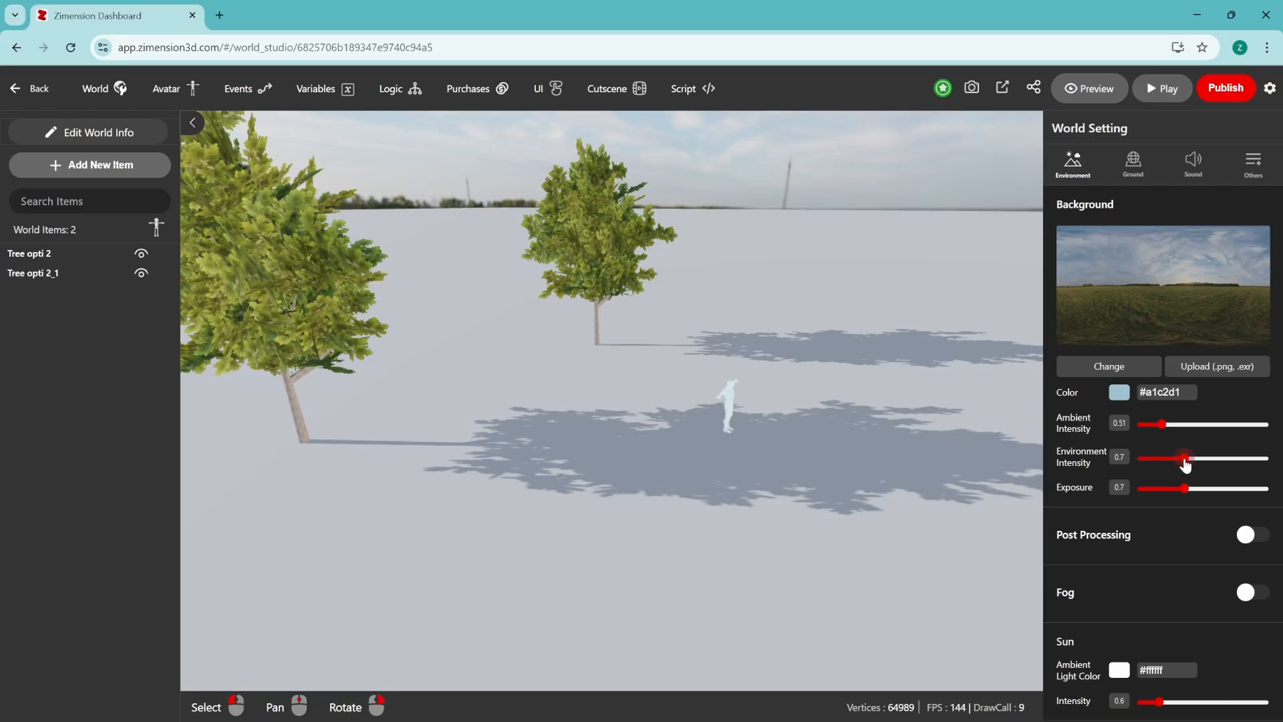
left_click_drag(1185, 460, 1196, 496)
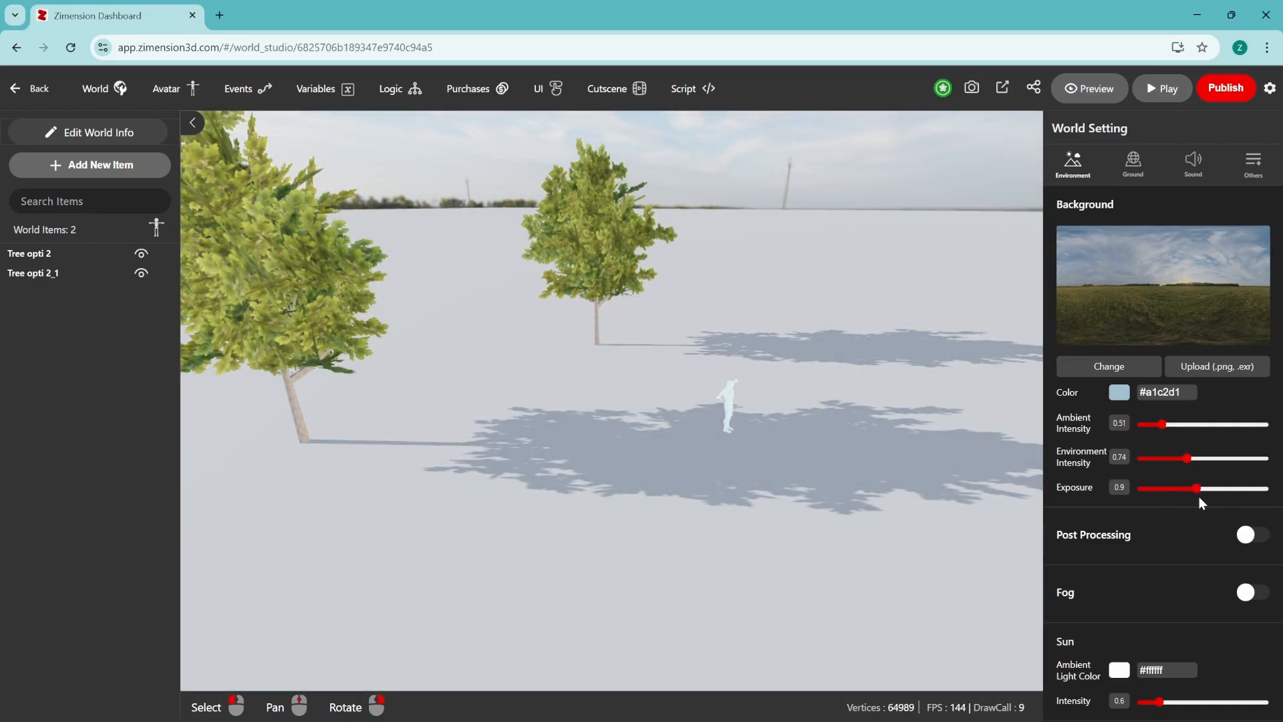
scroll(1149, 515, "down", 2)
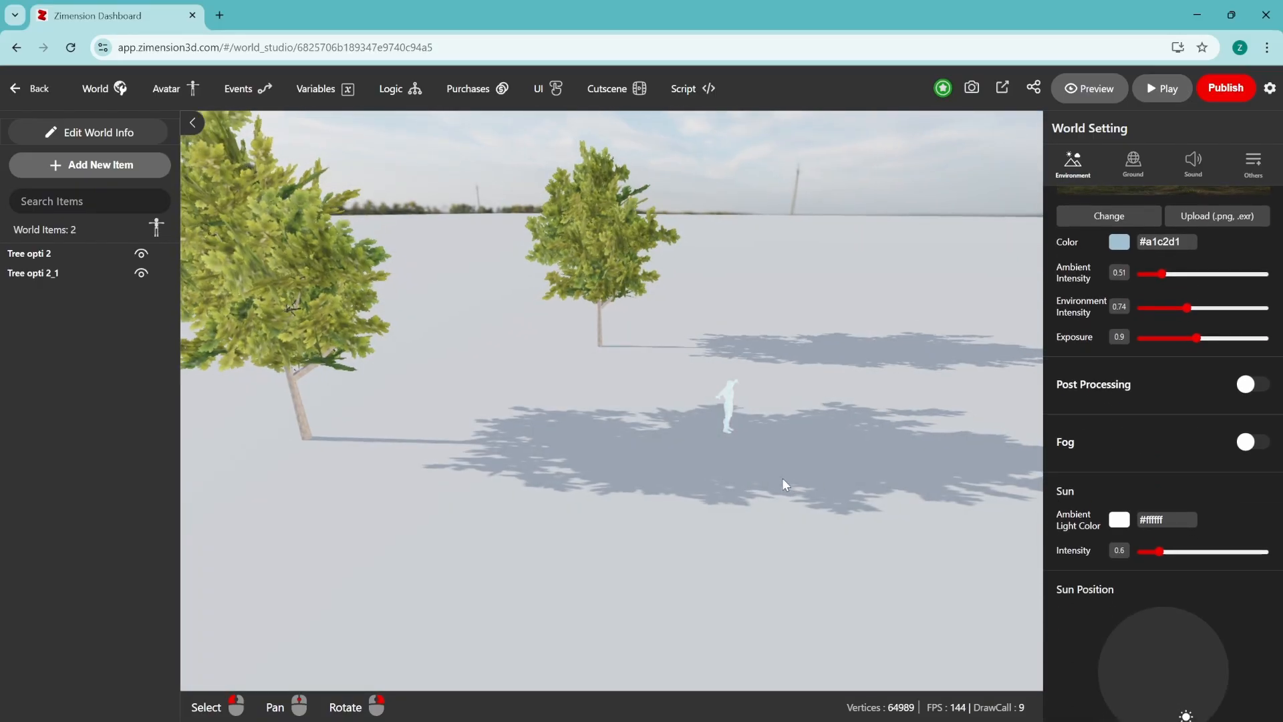
Step: Set the sun's ambient light colour to pale yellow #fffdd1
right_click_drag(781, 478, 745, 468)
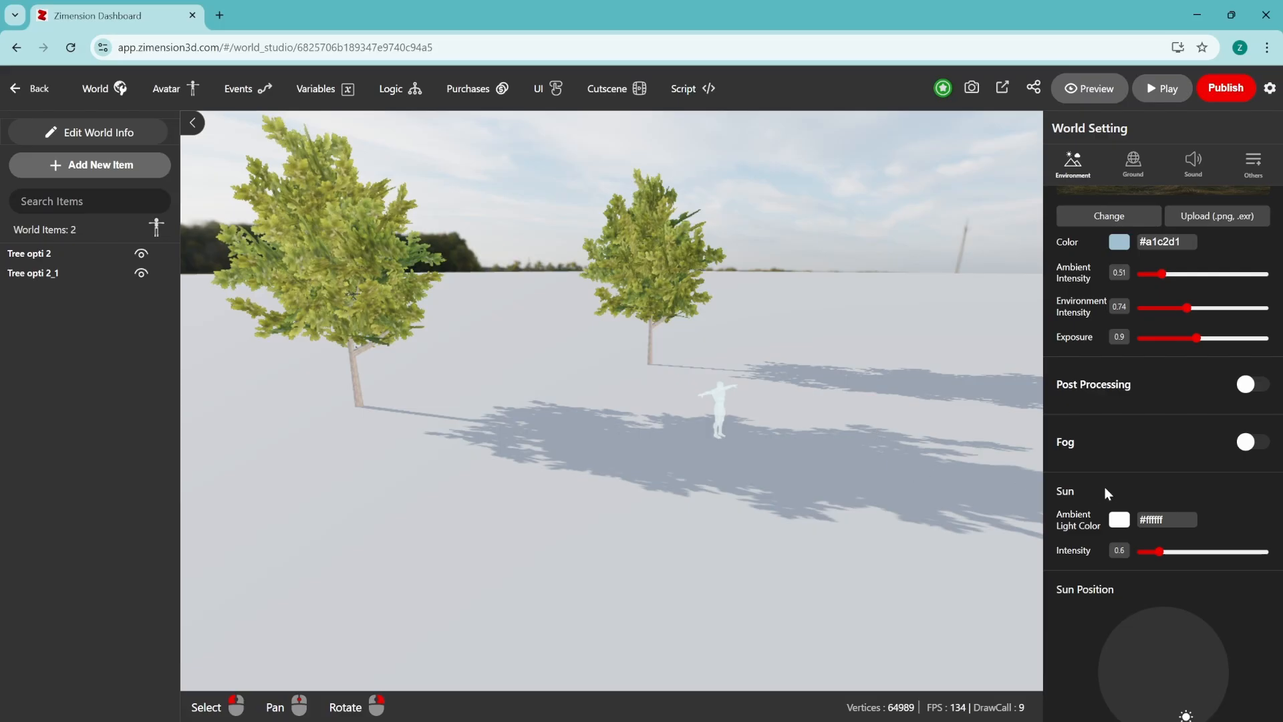
scroll(1116, 485, "down", 1)
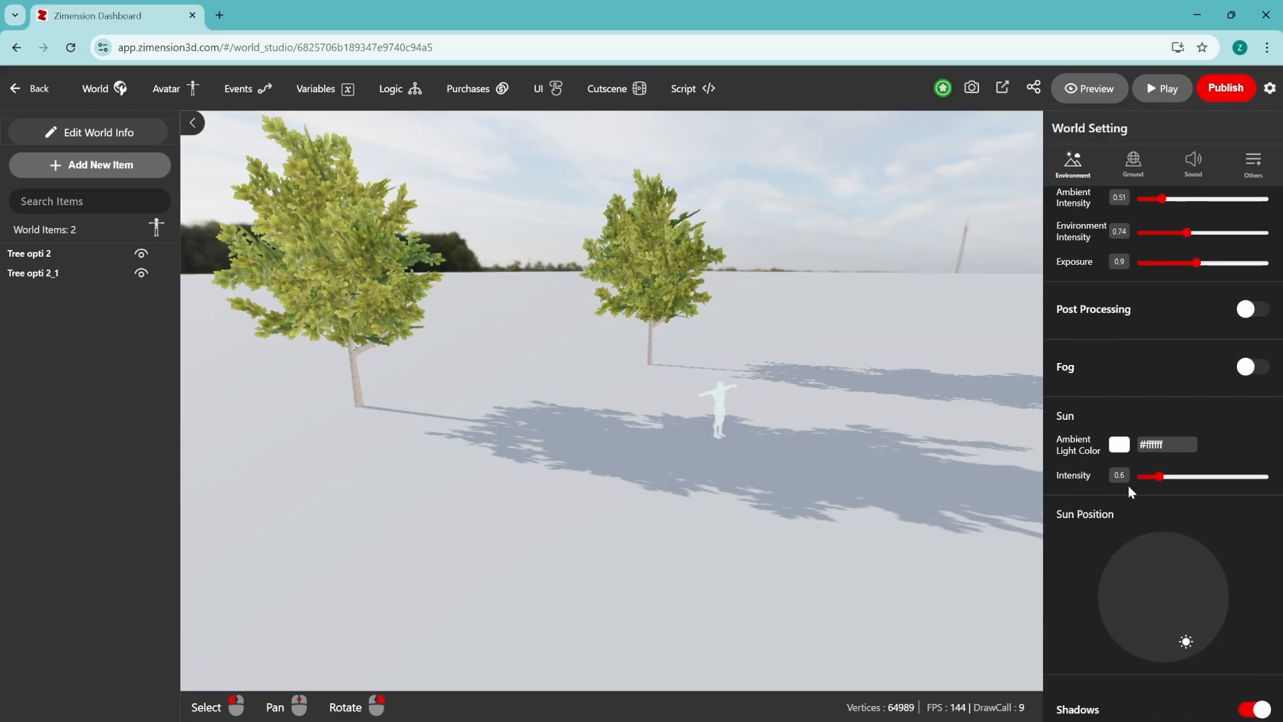
left_click(1126, 446)
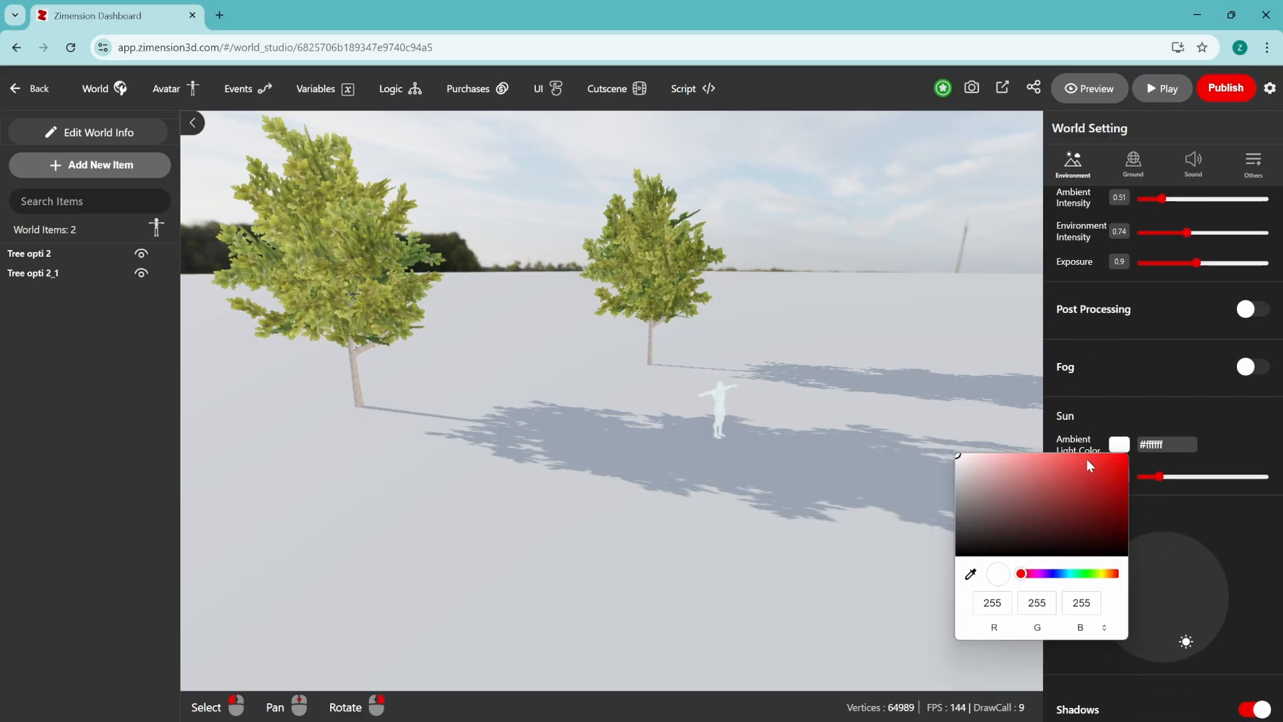
left_click(1102, 574)
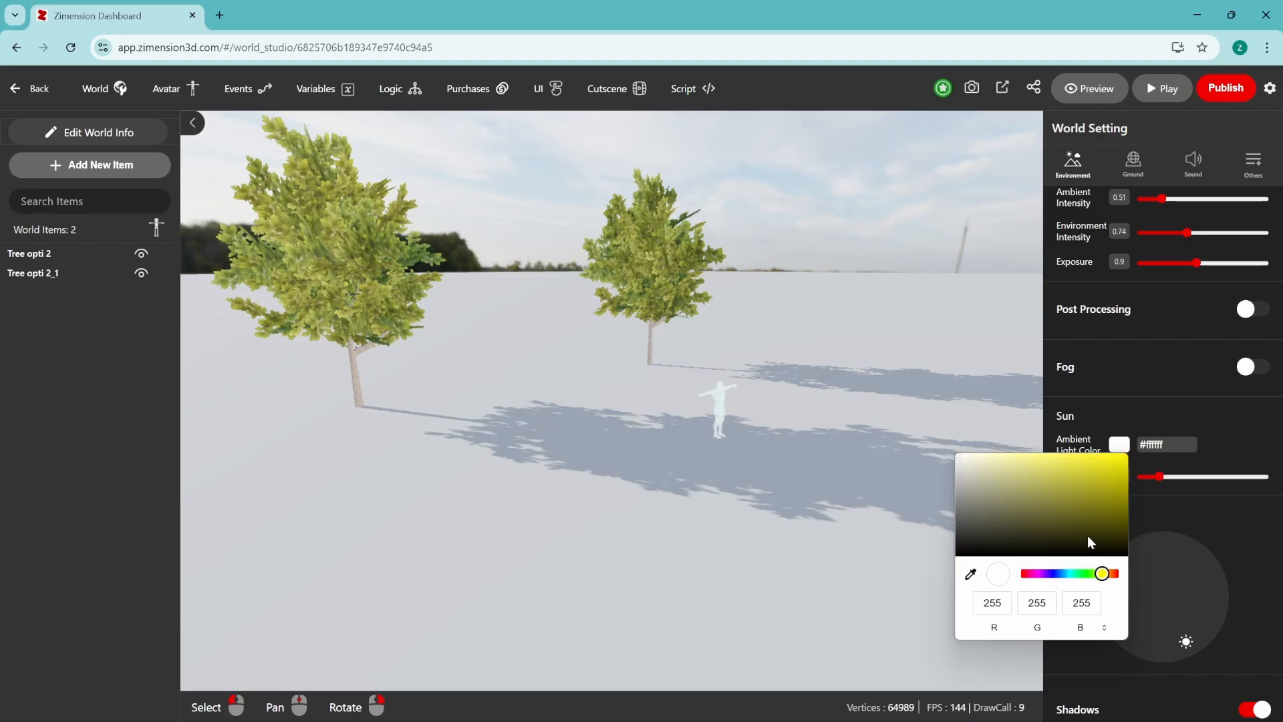
left_click_drag(1006, 463, 990, 460)
left_click(1154, 501)
Step: Raise sun intensity to 1.25 and move the sun higher so trees cast short shadows
mouse_move(1159, 476)
left_mouse_down()
mouse_move(1225, 483)
mouse_move(1149, 482)
mouse_move(1178, 487)
left_mouse_up()
left_click_drag(1186, 641, 1168, 587)
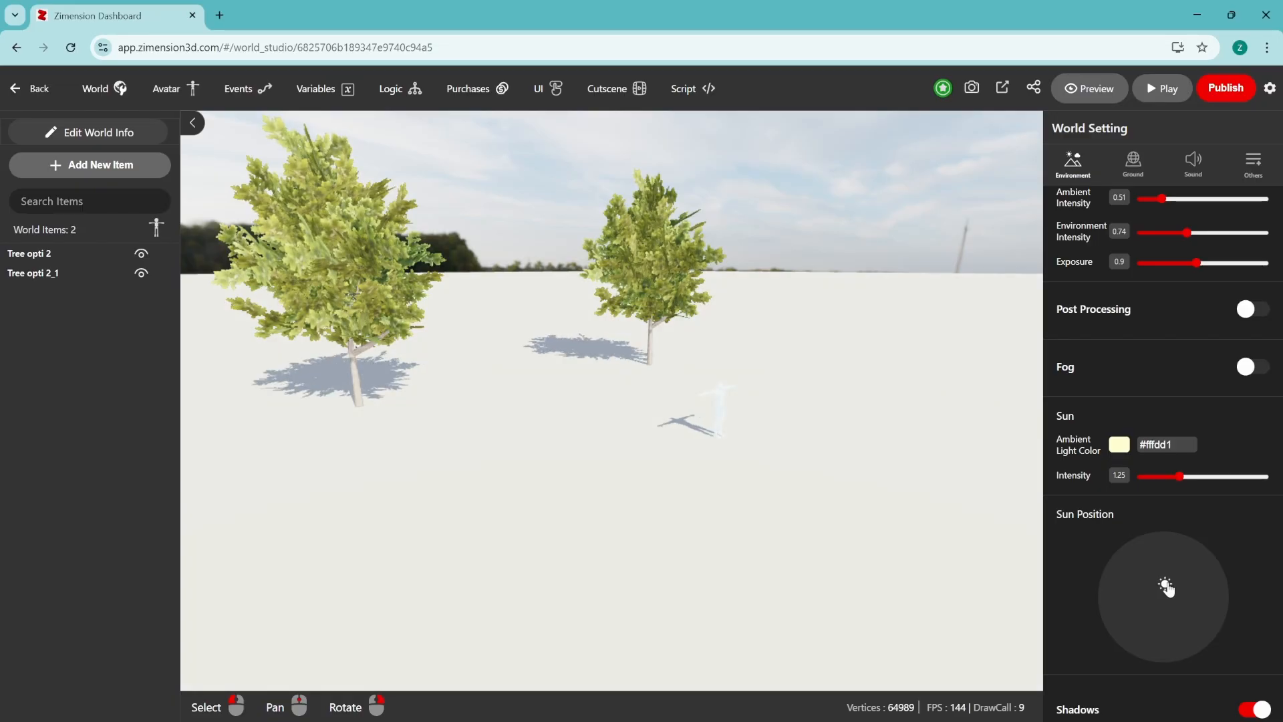
scroll(1230, 568, "down", 1)
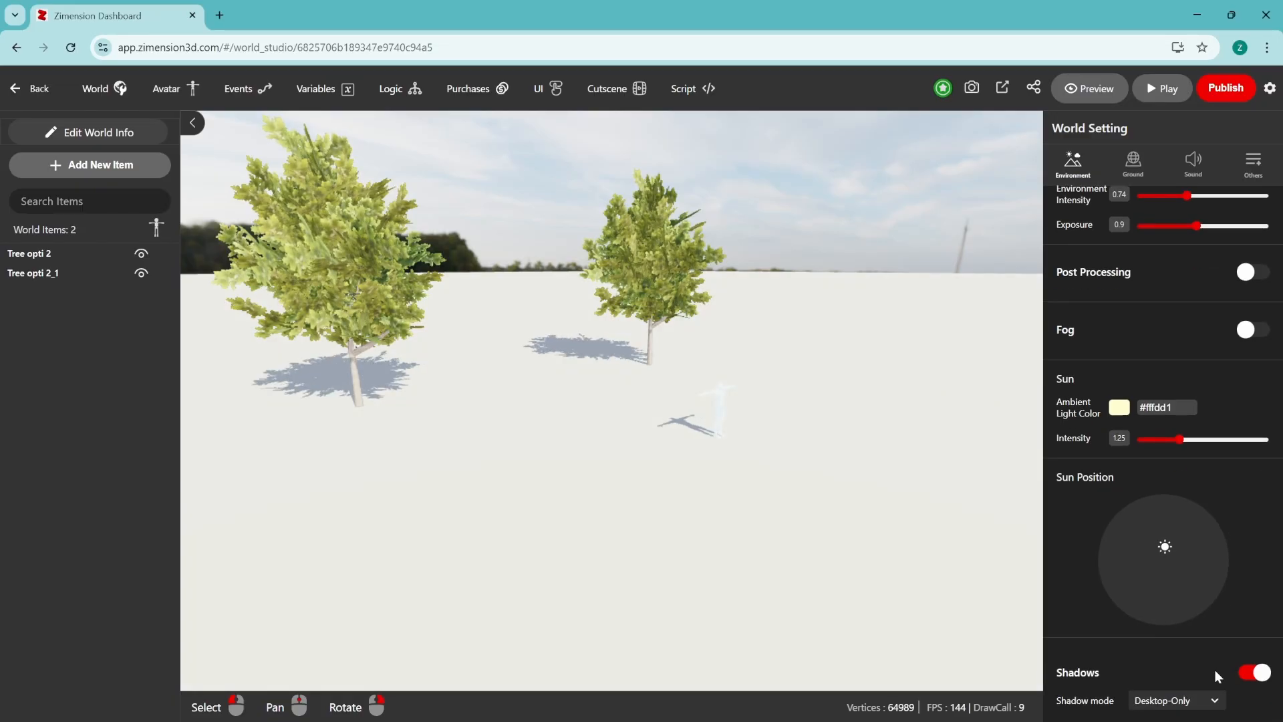
scroll(1147, 335, "up", 6)
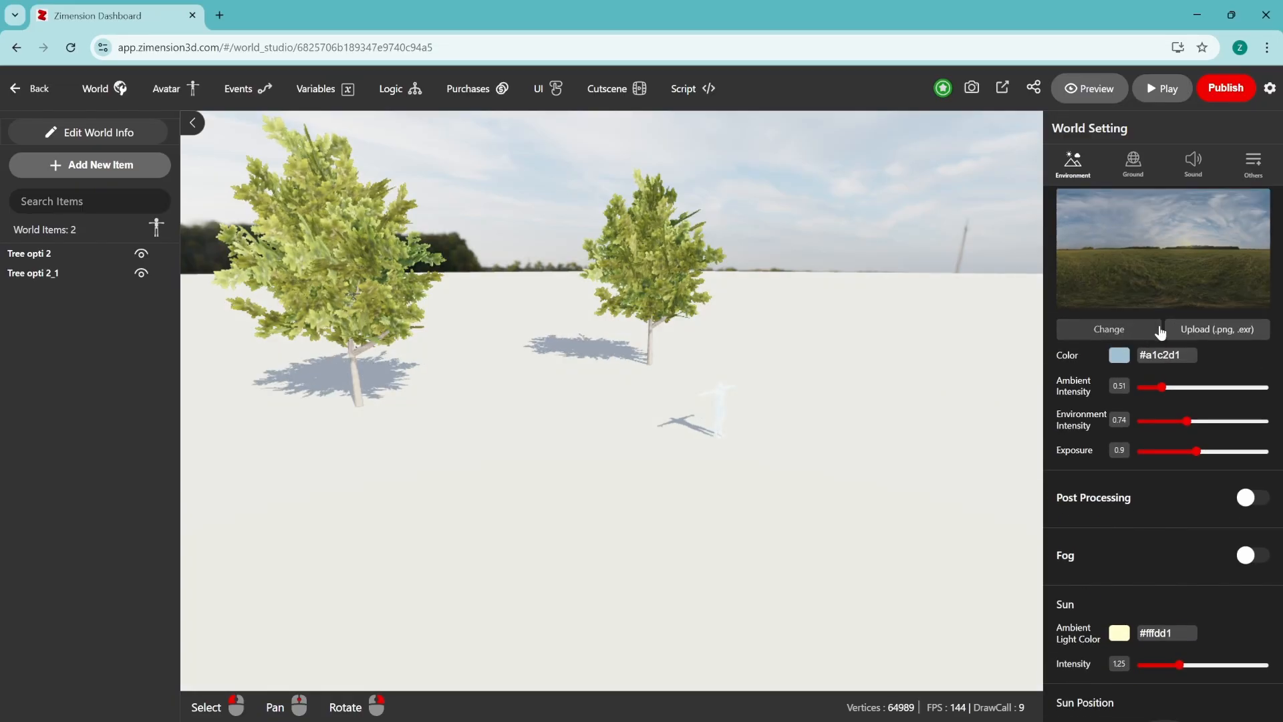
left_click(1134, 167)
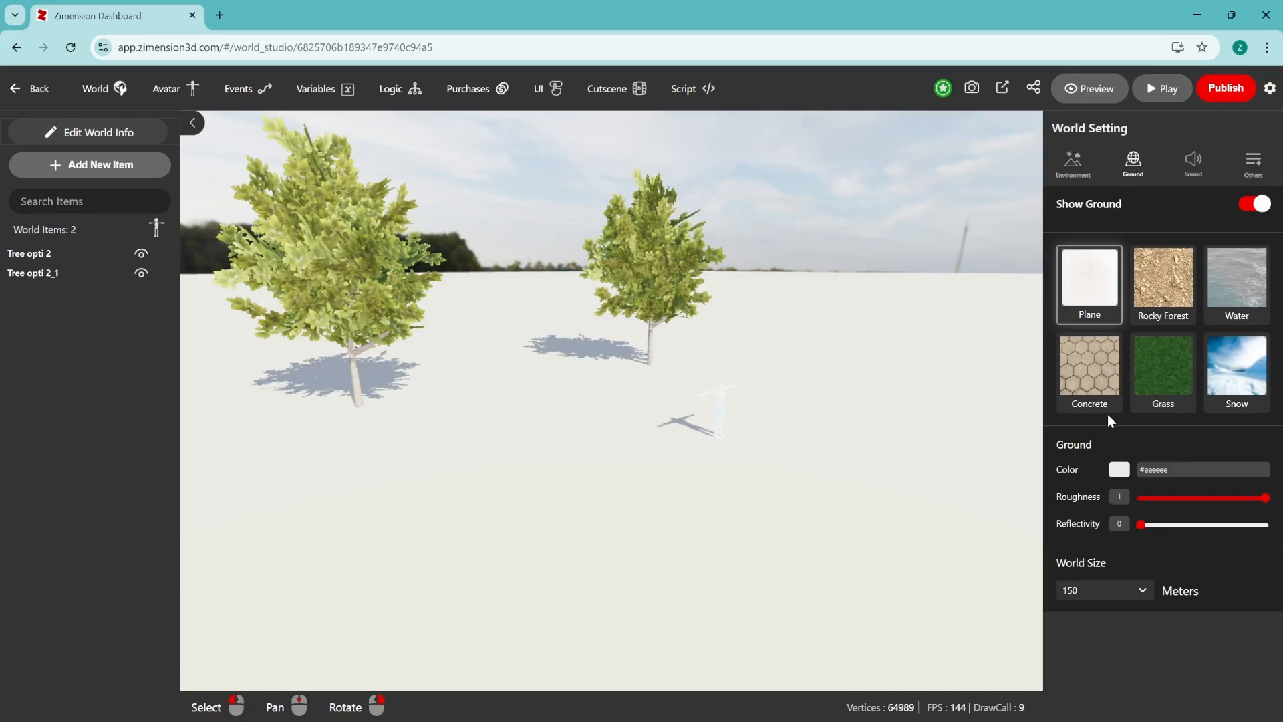
Step: Try the Rocky Forest and then the Water ground textures, inspecting each around the avatar
left_click(1159, 296)
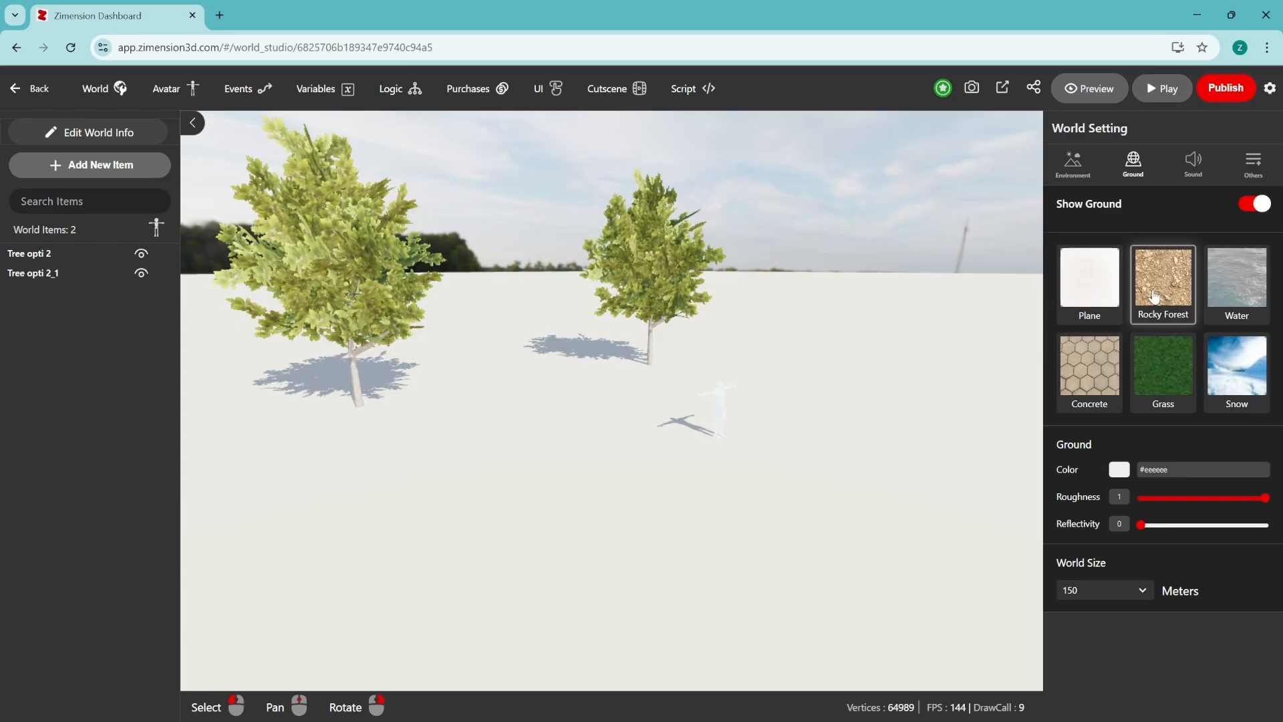
scroll(686, 457, "up", 6)
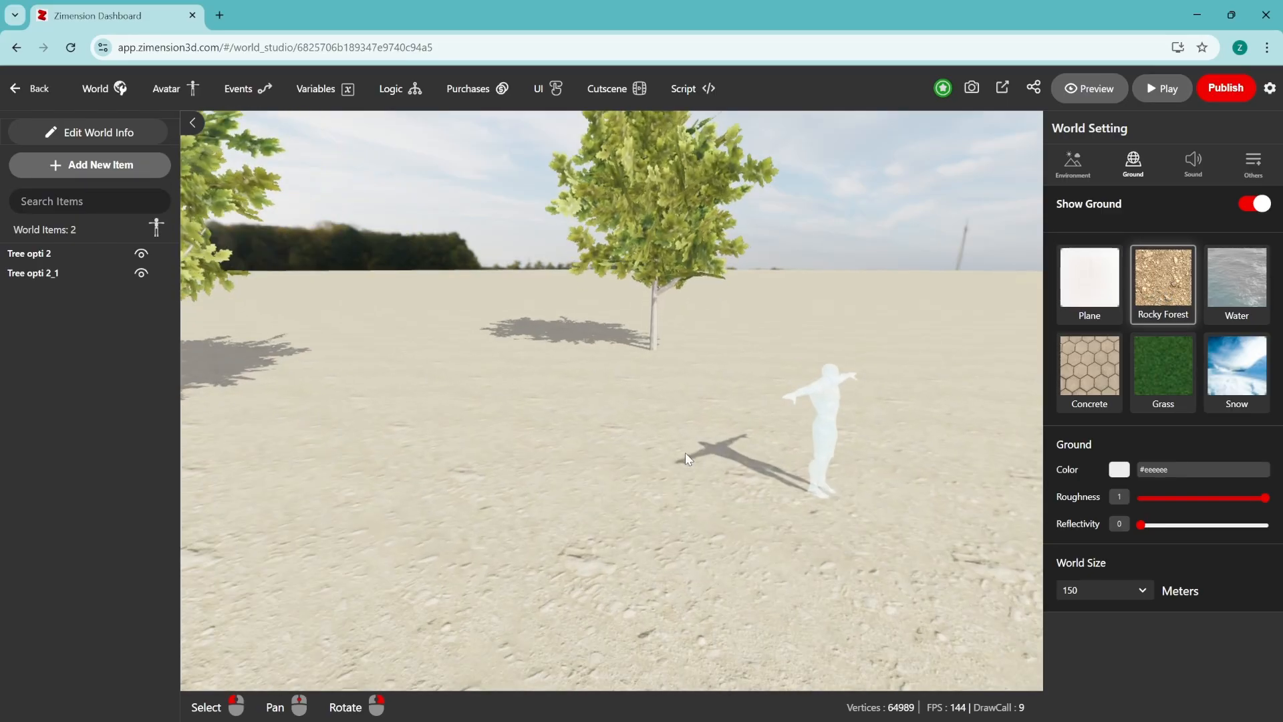
middle_click_drag(683, 453, 633, 416)
scroll(731, 451, "up", 4)
middle_click_drag(731, 450, 650, 421)
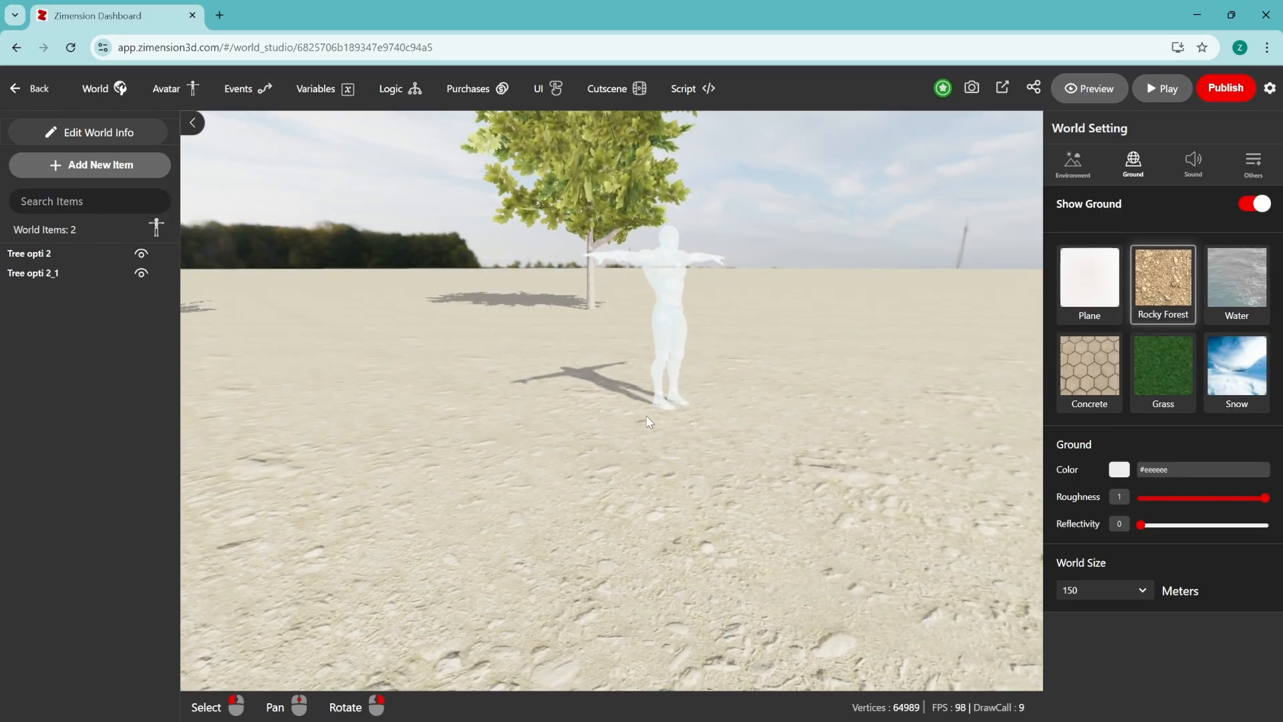
right_click_drag(746, 447, 697, 465)
scroll(697, 465, "up", 3)
middle_click_drag(708, 449, 732, 378)
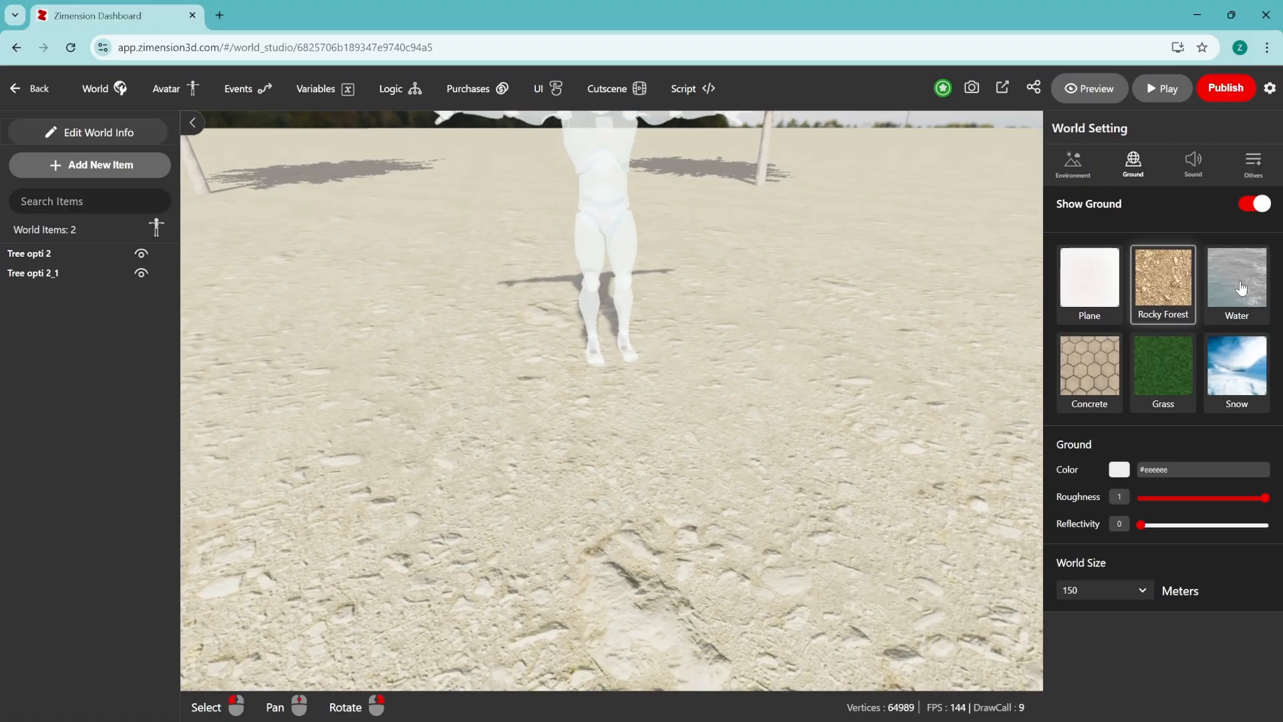
left_click(1237, 286)
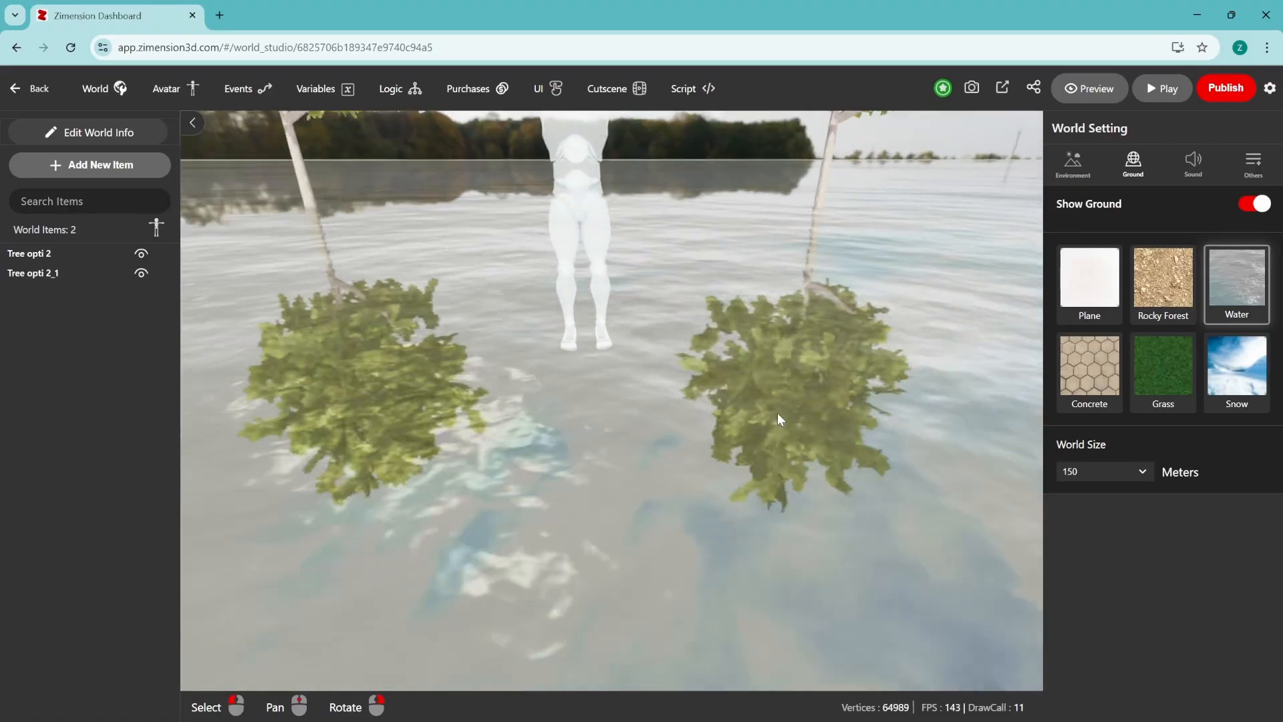
right_click_drag(778, 414, 638, 423)
scroll(637, 423, "down", 3)
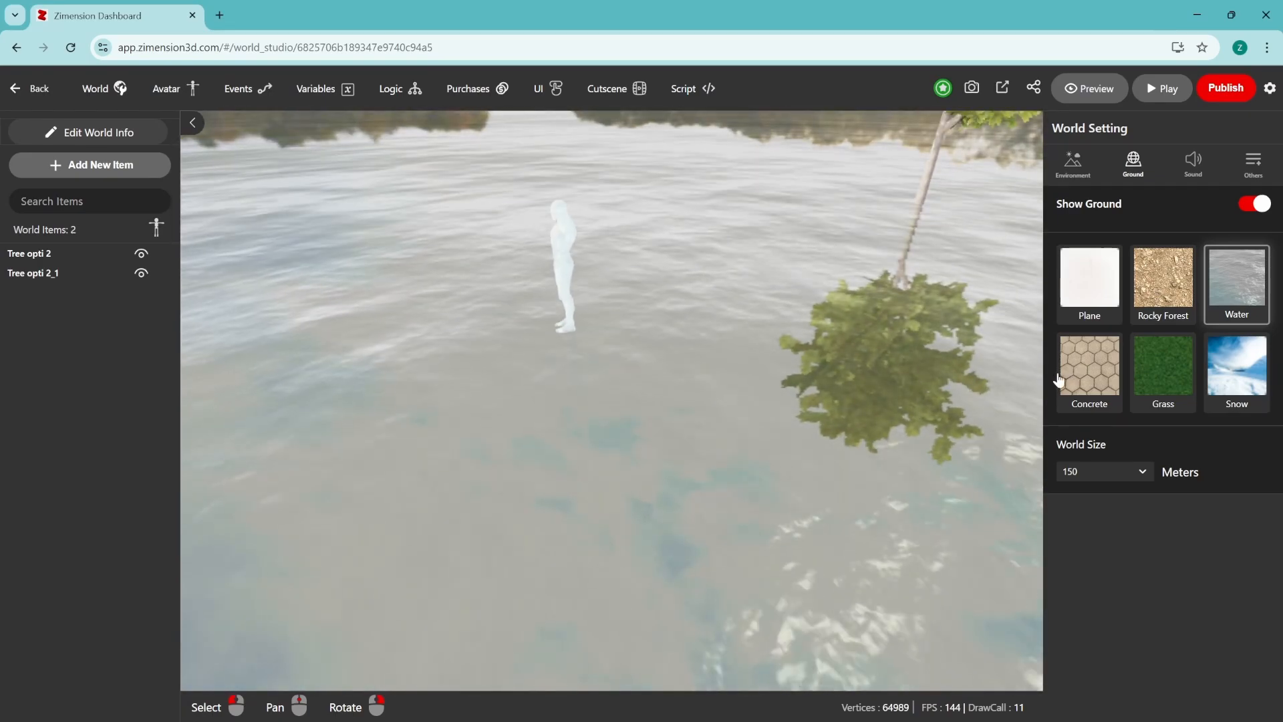
Step: Try the Grass, hexagonal Concrete and Snow ground textures in turn
left_click(1162, 375)
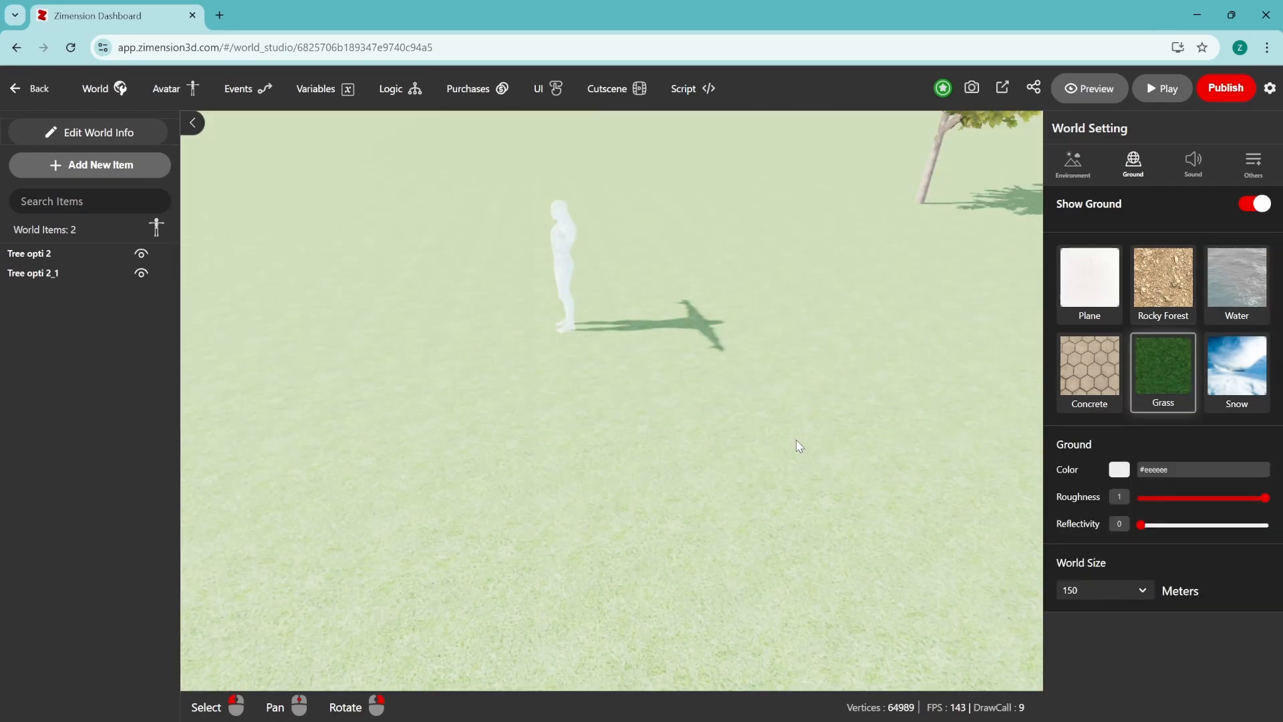
right_click_drag(612, 447, 816, 428)
scroll(742, 431, "up", 5)
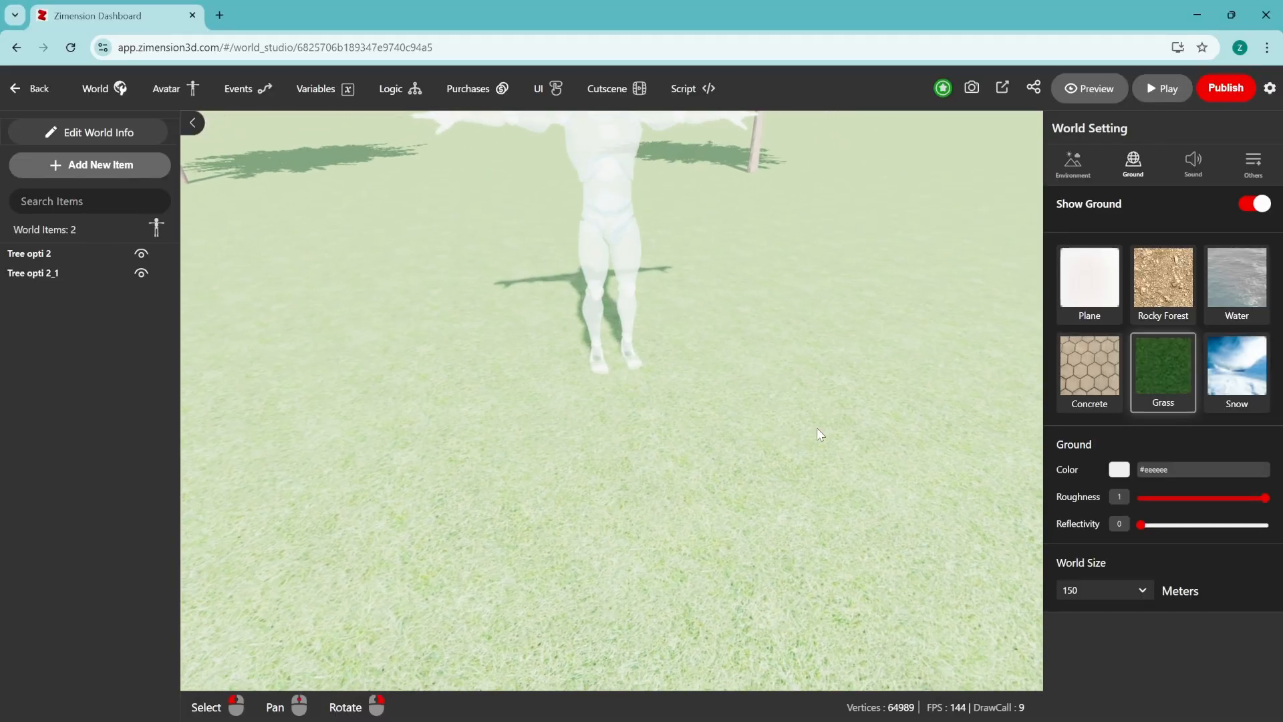
left_click(1091, 385)
scroll(689, 451, "down", 4)
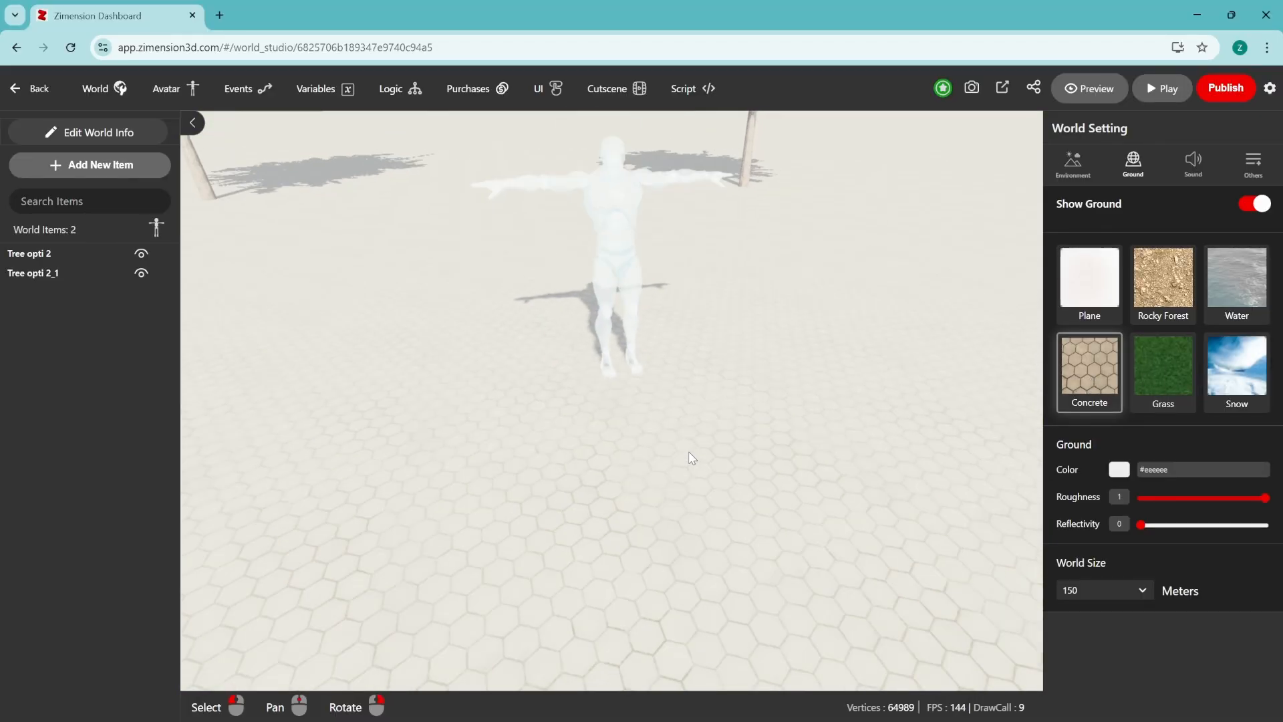
scroll(688, 451, "up", 6)
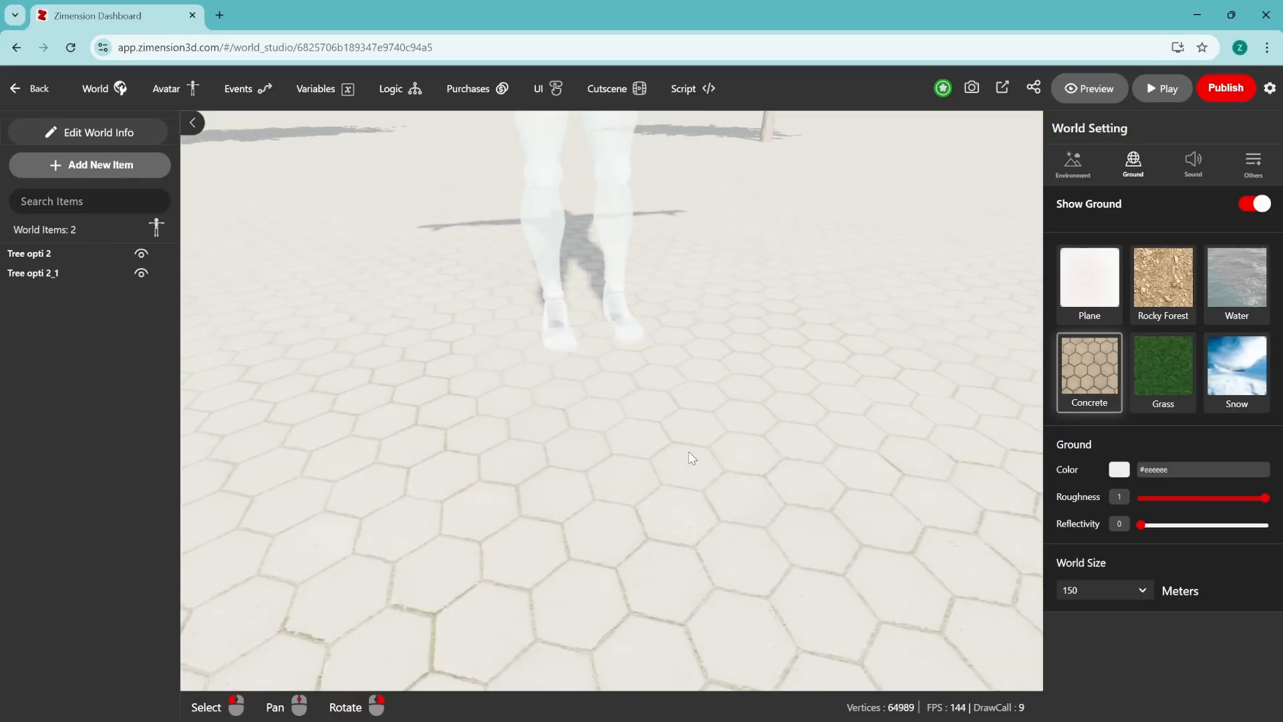
left_click(1214, 381)
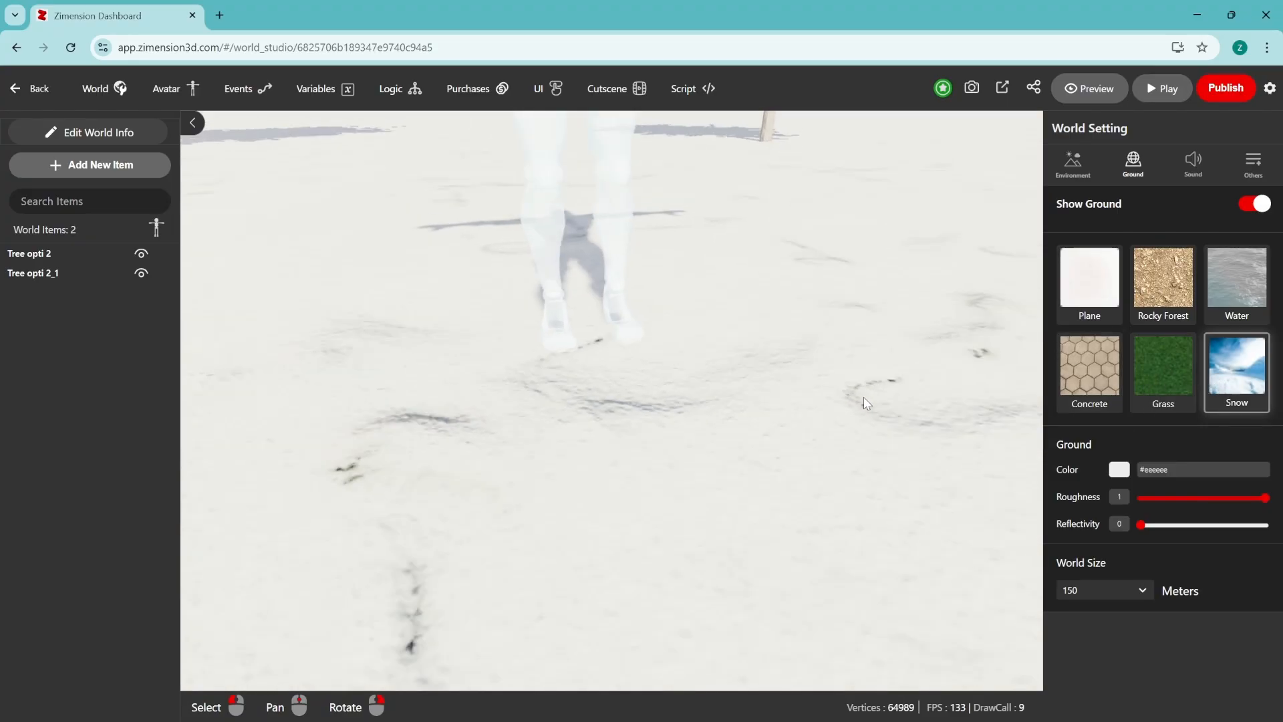
scroll(865, 403, "down", 5)
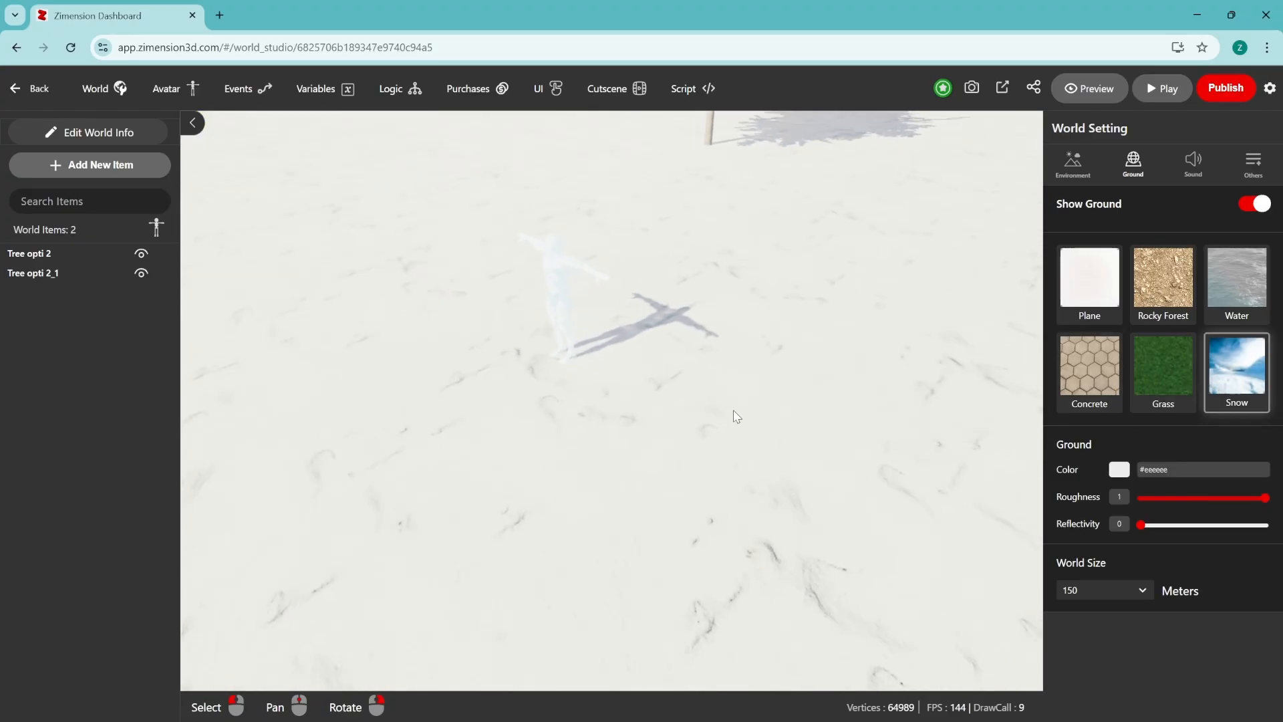
scroll(735, 411, "down", 4)
Step: Reset the ground to Plane and tint it purple #e0d9f2
left_click(1097, 297)
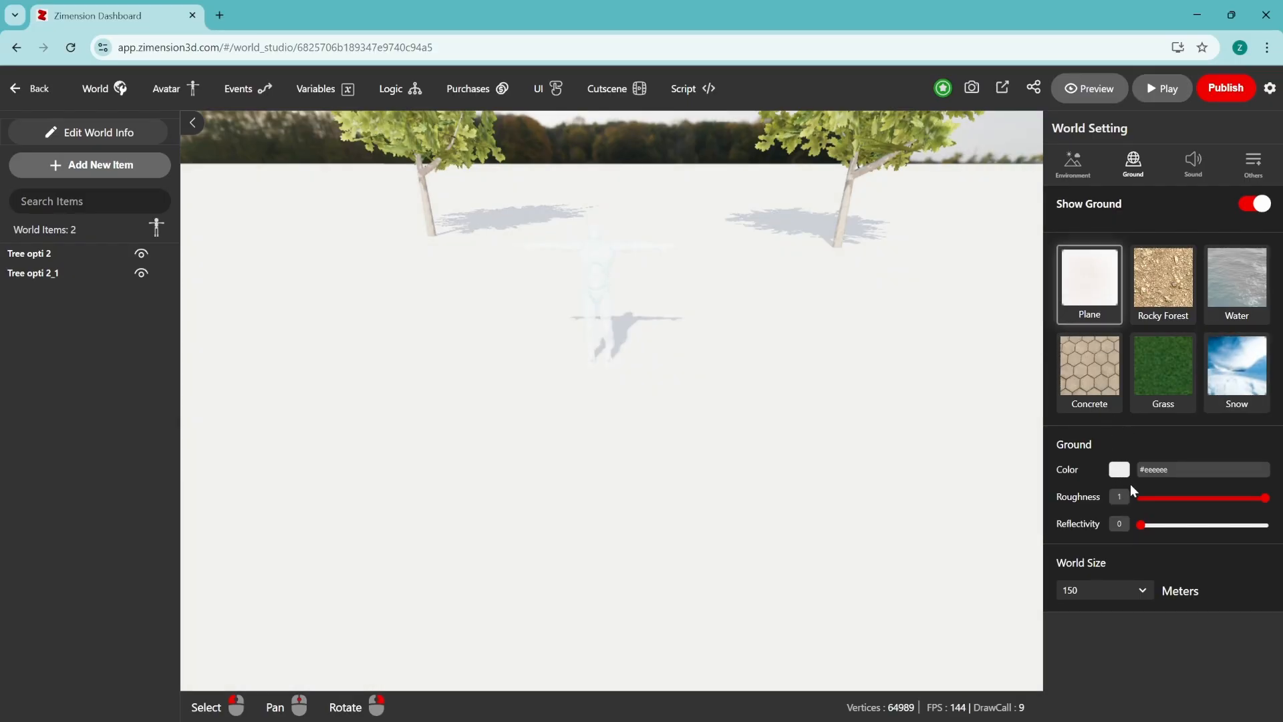
left_click(1119, 470)
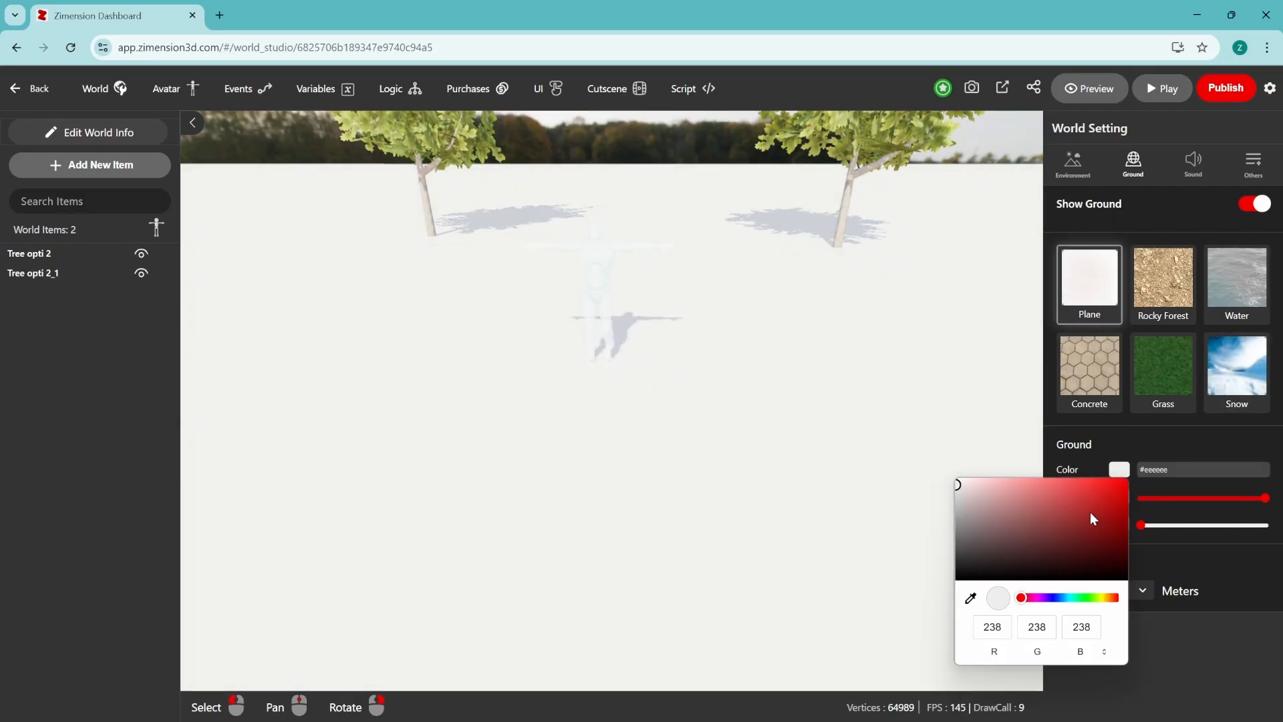
left_click(1063, 483)
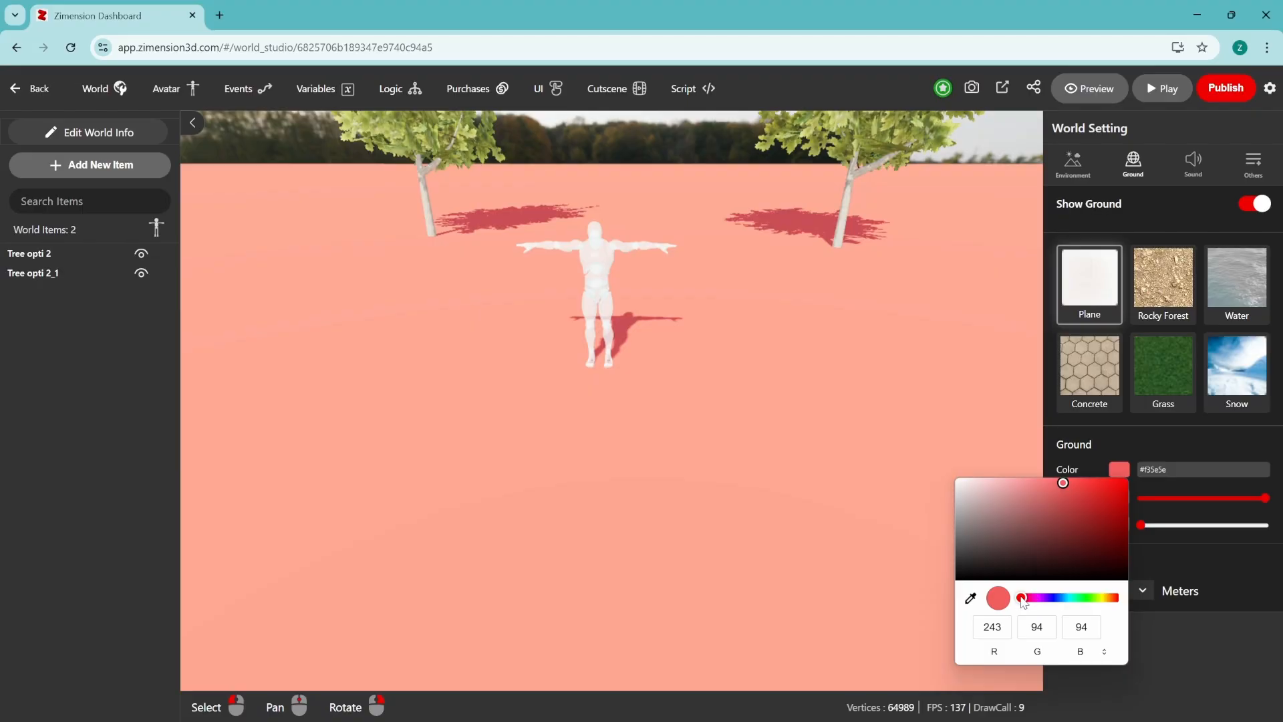
left_click_drag(1023, 597, 1049, 597)
left_click_drag(1068, 508, 973, 483)
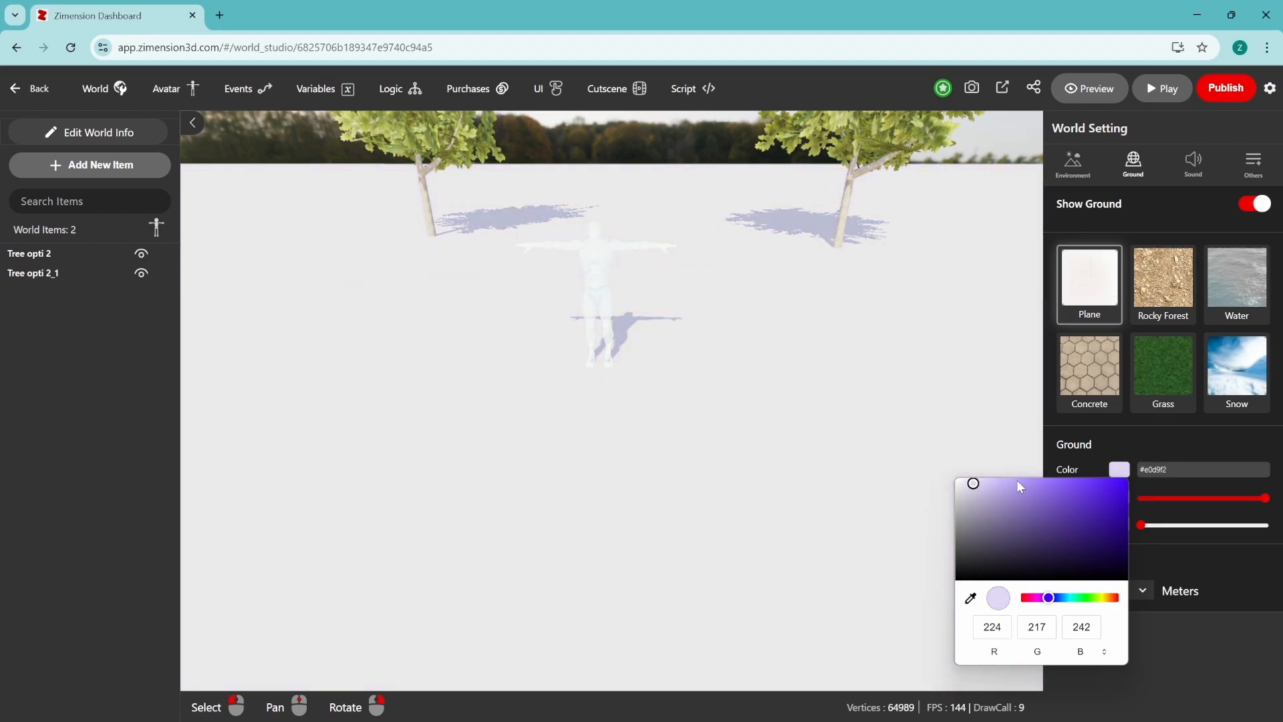
left_click(1152, 447)
Step: Test full reflectivity, settle on roughness 1 and reflectivity 0, and switch the ground to Grass
right_click_drag(838, 520, 864, 502)
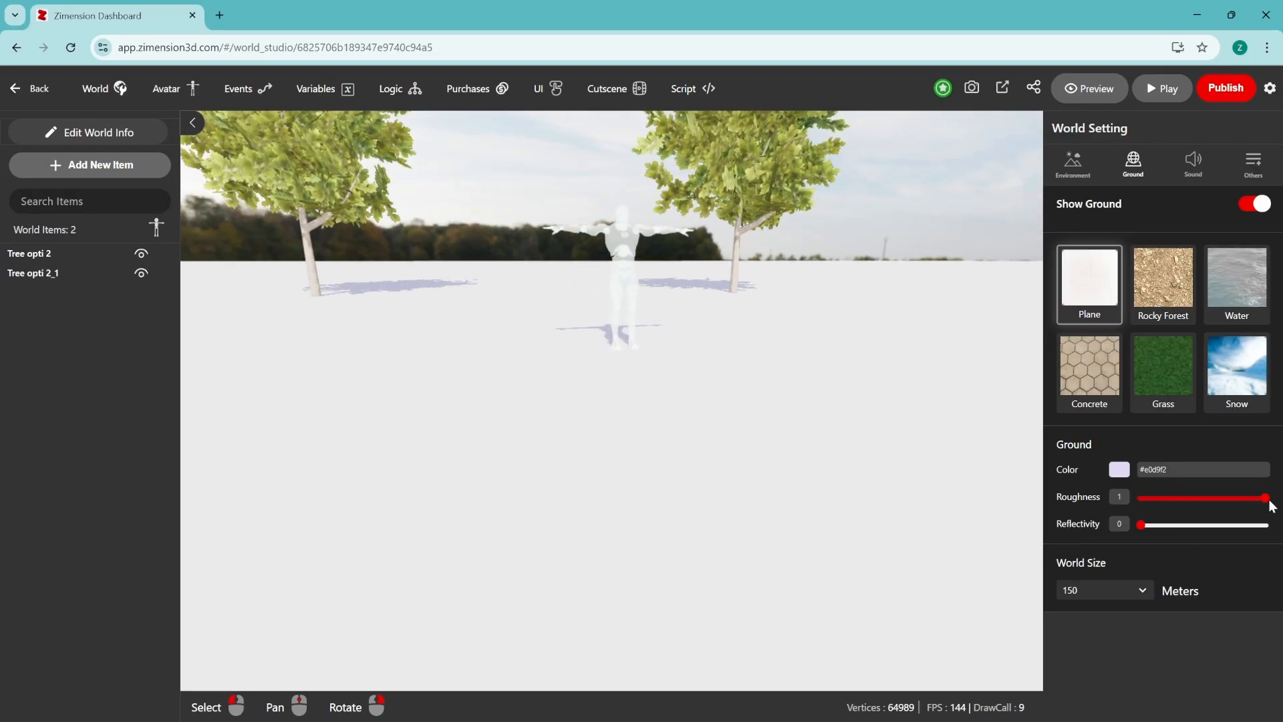
mouse_move(1141, 528)
left_mouse_down()
mouse_move(1275, 532)
mouse_move(1234, 503)
mouse_move(1138, 503)
left_mouse_up()
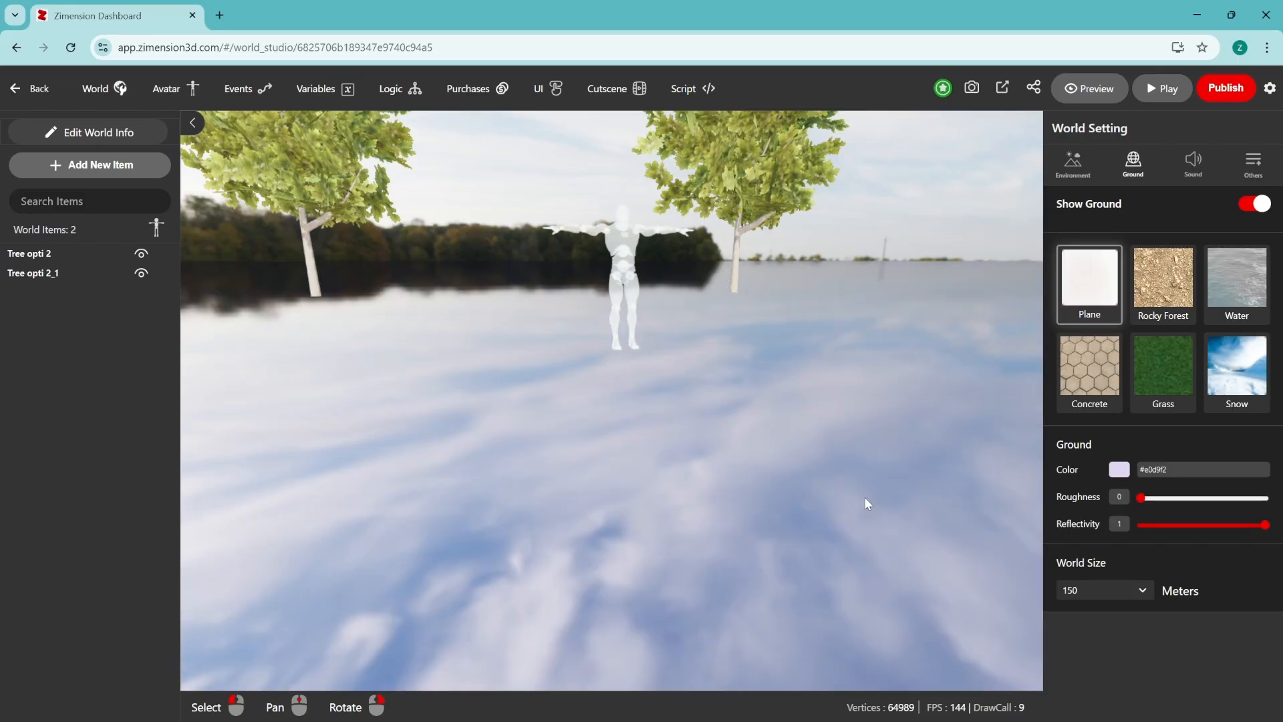
right_click_drag(817, 502, 965, 527)
mouse_move(1142, 508)
left_mouse_down()
mouse_move(1244, 503)
mouse_move(1266, 519)
mouse_move(1138, 526)
left_mouse_up()
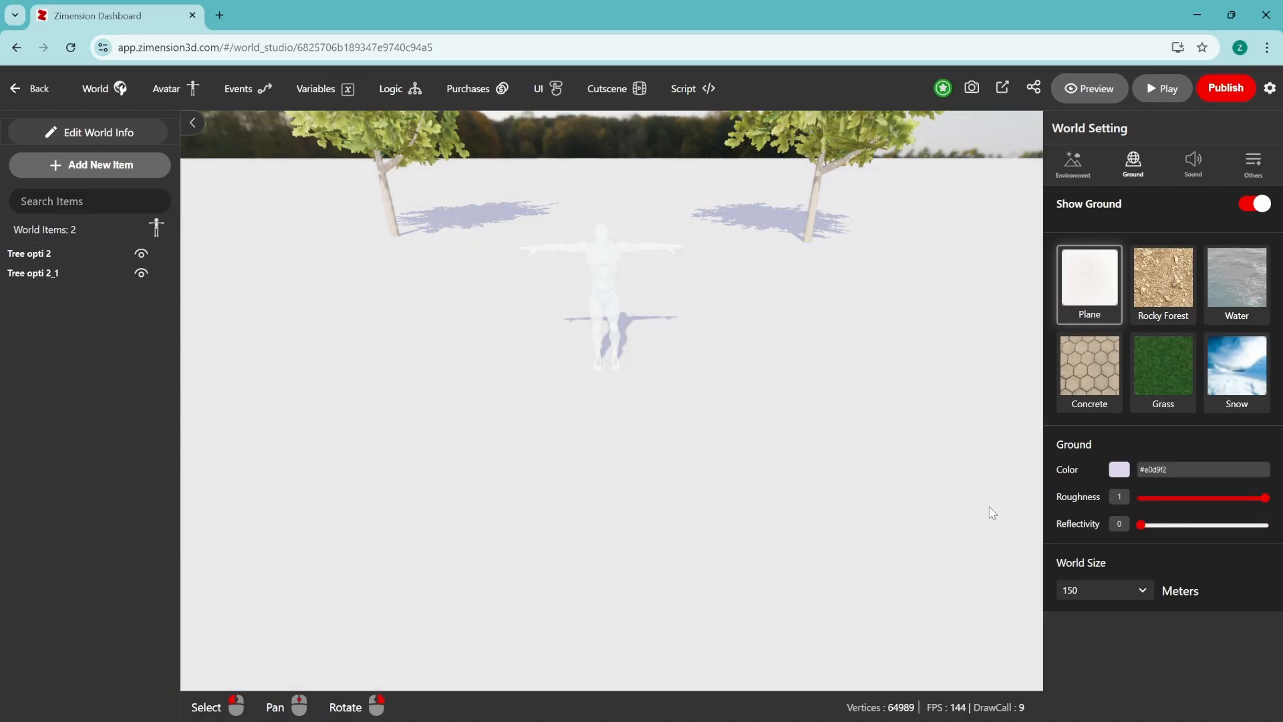
left_click(1168, 387)
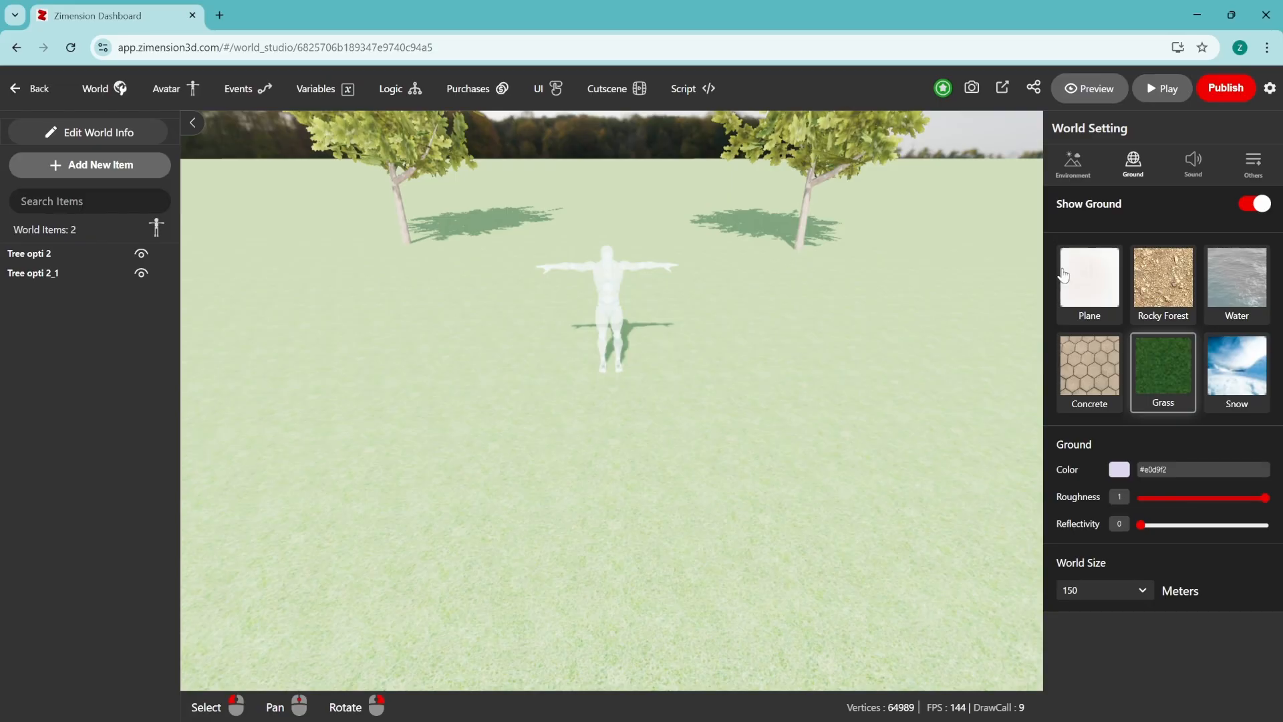
scroll(615, 440, "down", 2)
right_click_drag(862, 386, 610, 368)
right_click_drag(680, 339, 687, 381)
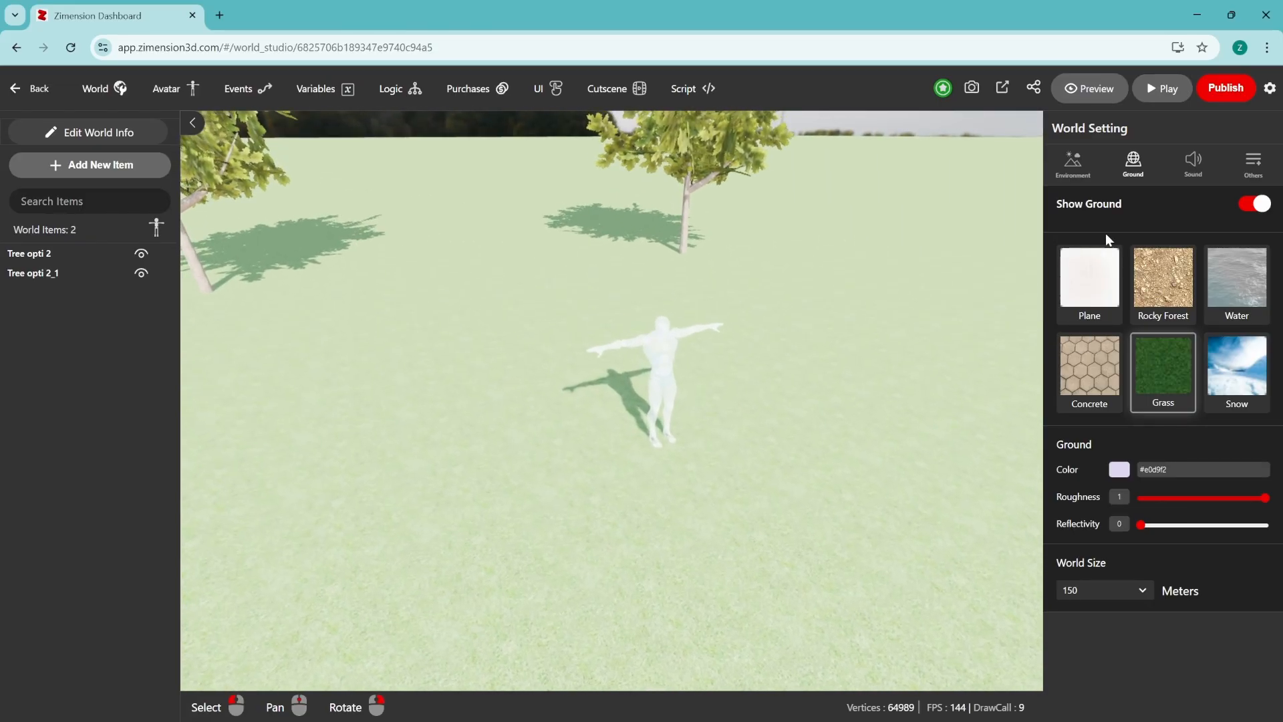
Step: Lower the Sun Intensity in the Environment settings to 0.85
left_click(1189, 168)
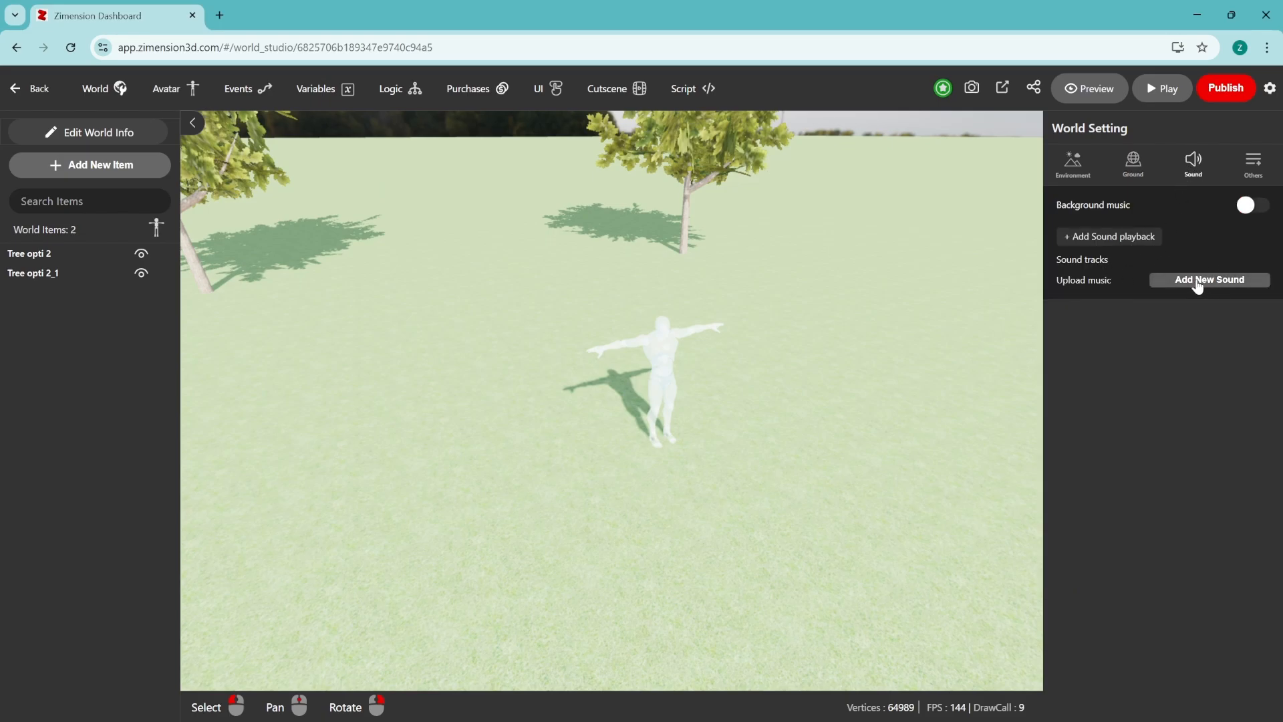
left_click(1073, 164)
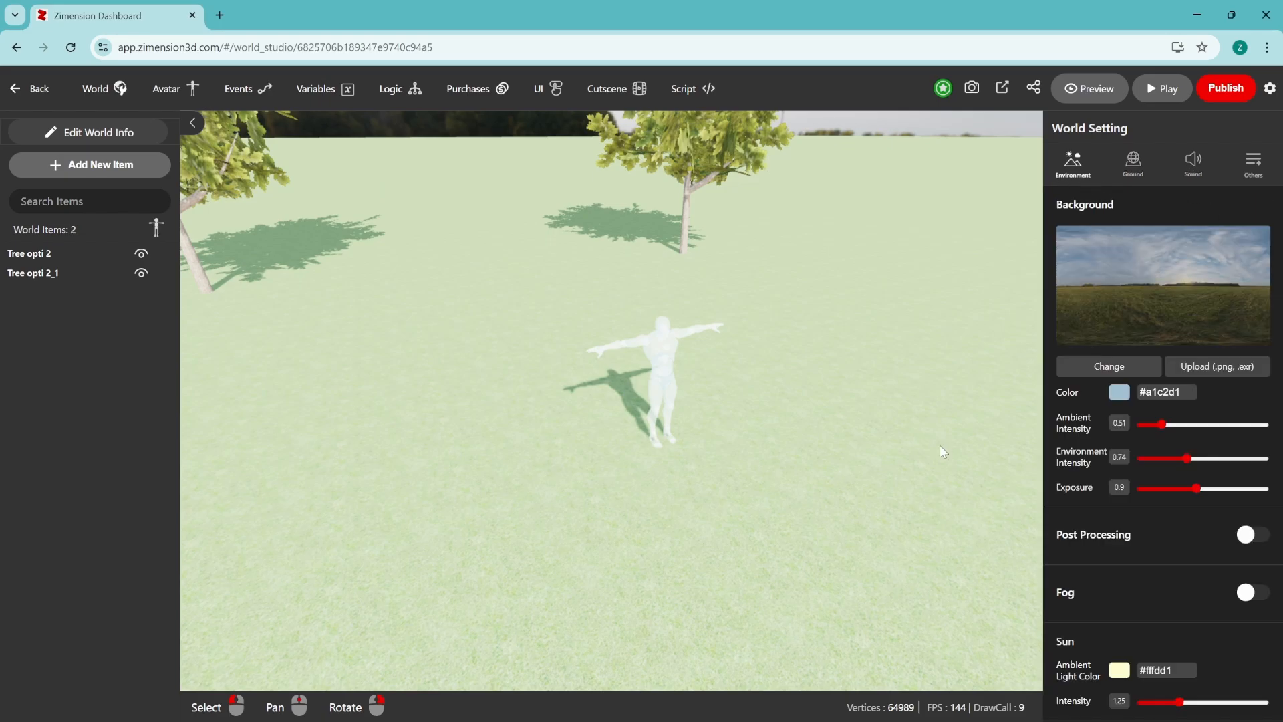
scroll(1117, 459, "down", 2)
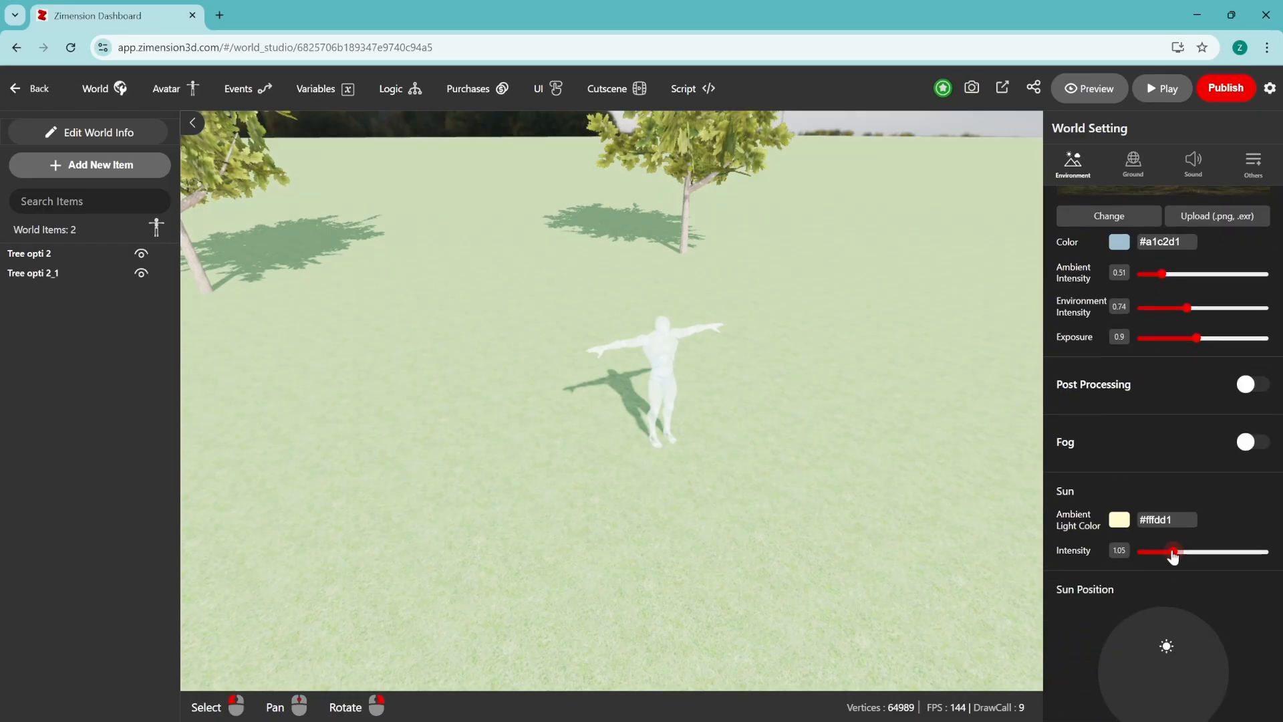
left_click(1167, 550)
mouse_move(1162, 668)
left_mouse_down()
mouse_move(1145, 624)
mouse_move(1157, 679)
mouse_move(1160, 662)
left_mouse_up()
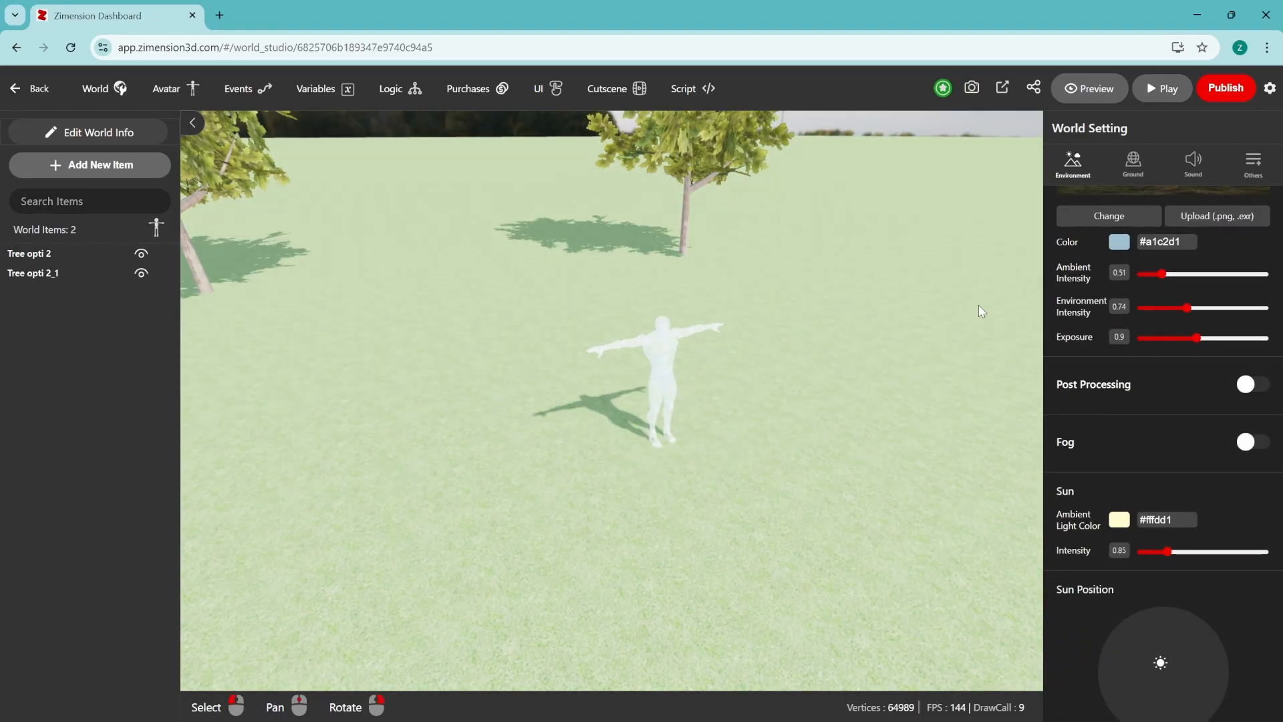
right_click_drag(978, 305, 246, 355)
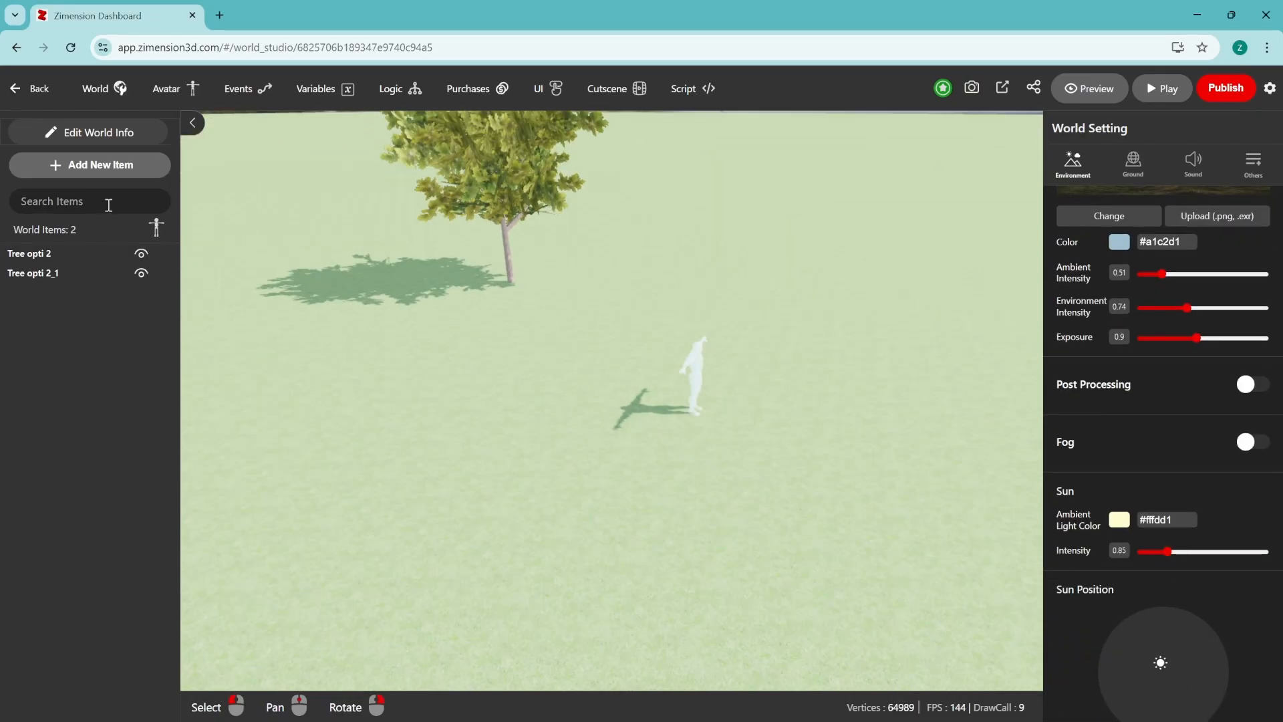
Step: Add Stone_Platform_Moss 6 from the 'plat' search and place it beside the avatar
left_click(94, 168)
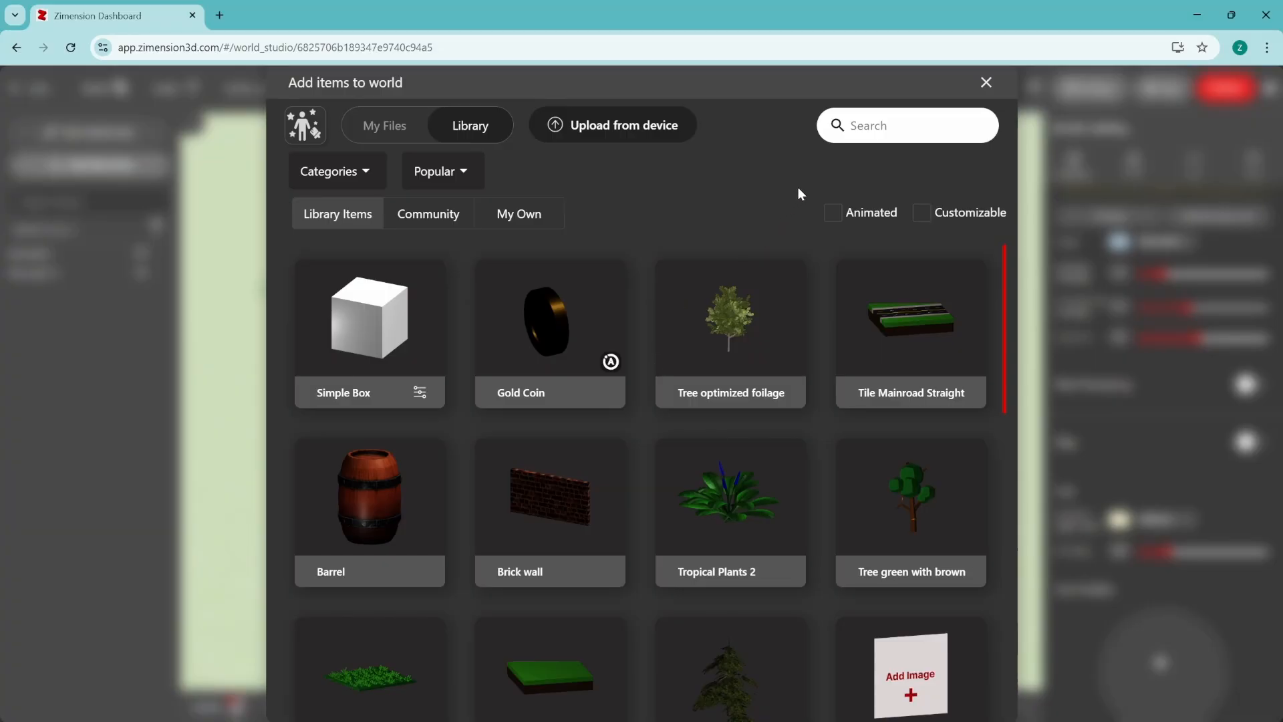
type("pla")
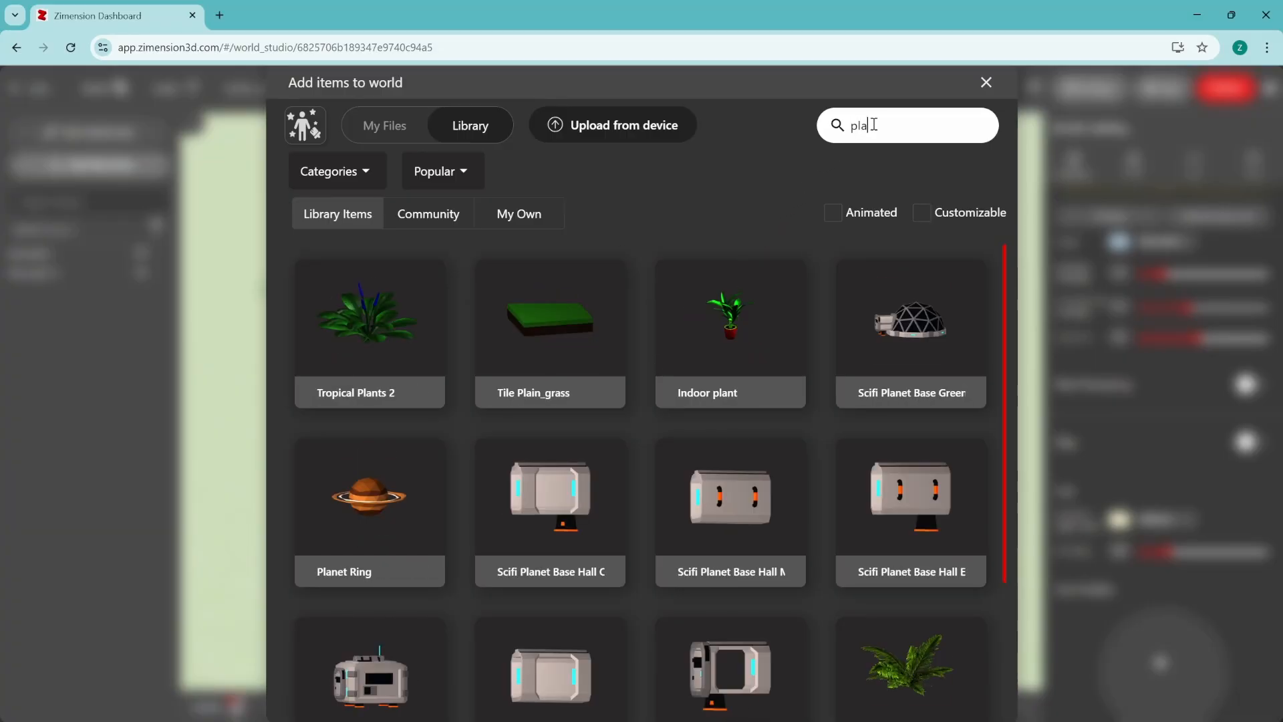
type("t")
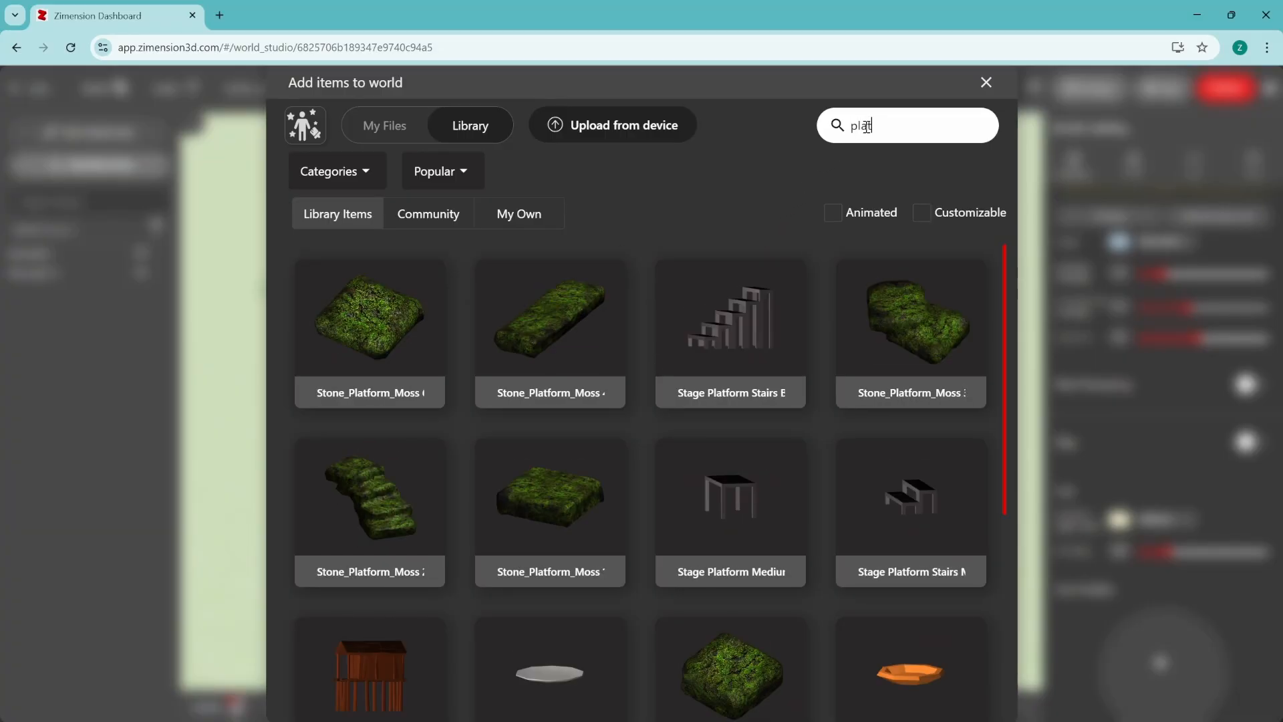
left_click(396, 341)
left_click_drag(544, 341, 829, 430)
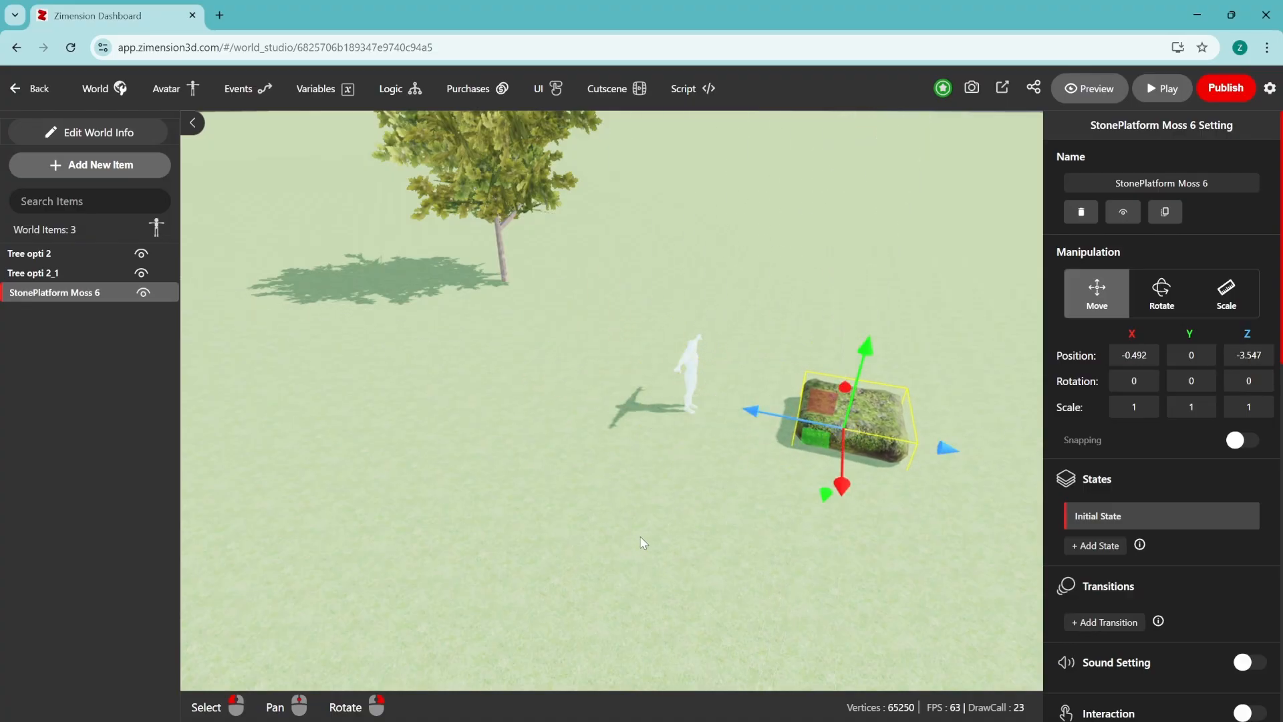
right_click_drag(645, 544, 596, 487)
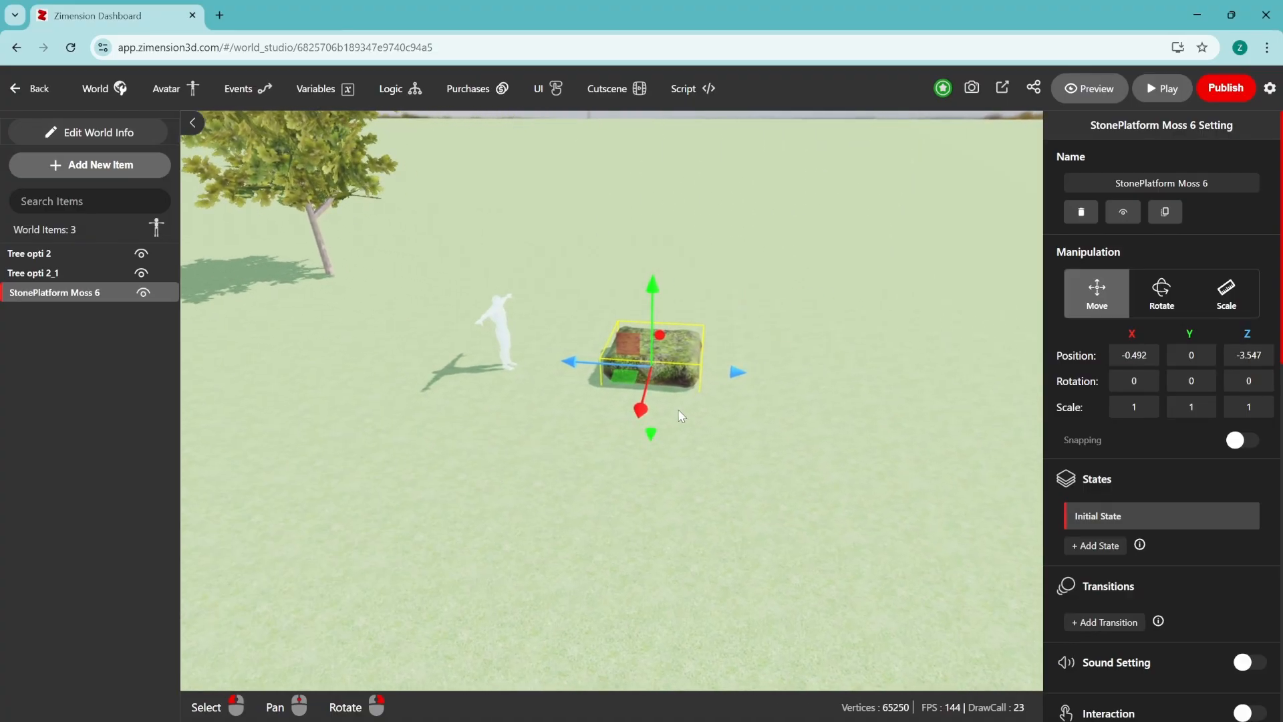
Step: Duplicate the platform and place the copy slightly higher, next in the row
key("shift+d")
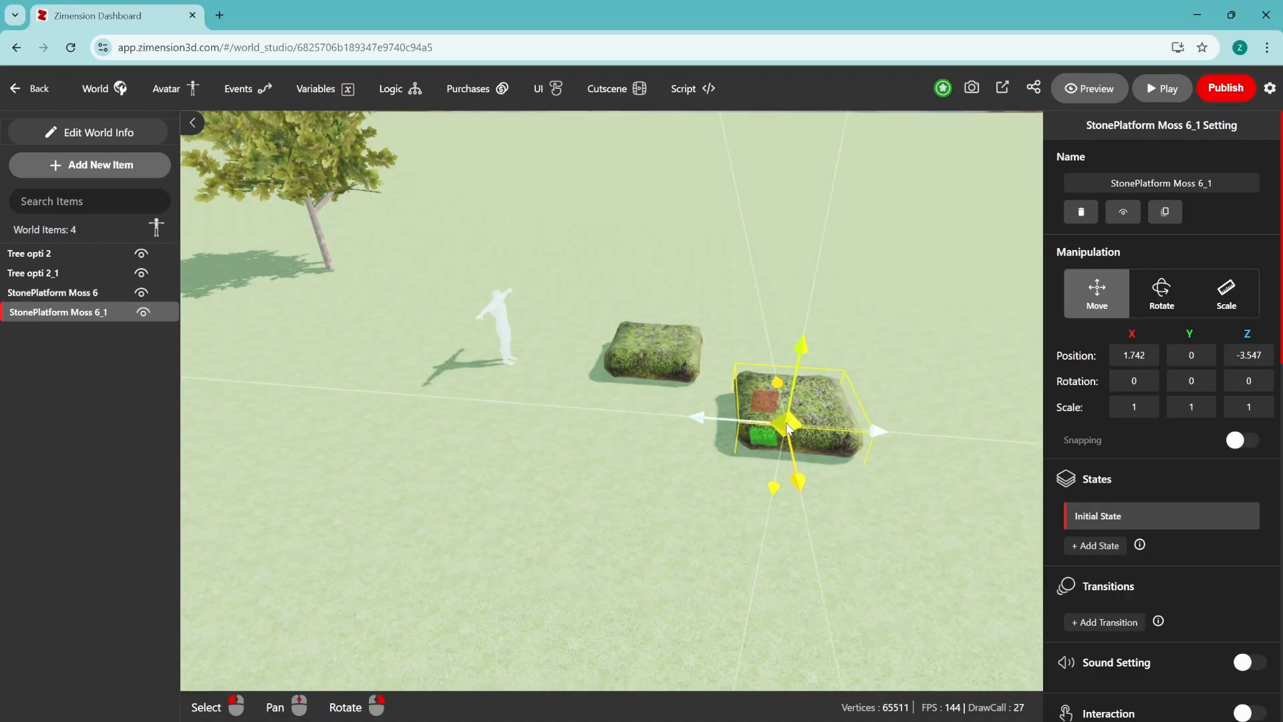
left_click_drag(877, 272, 882, 254)
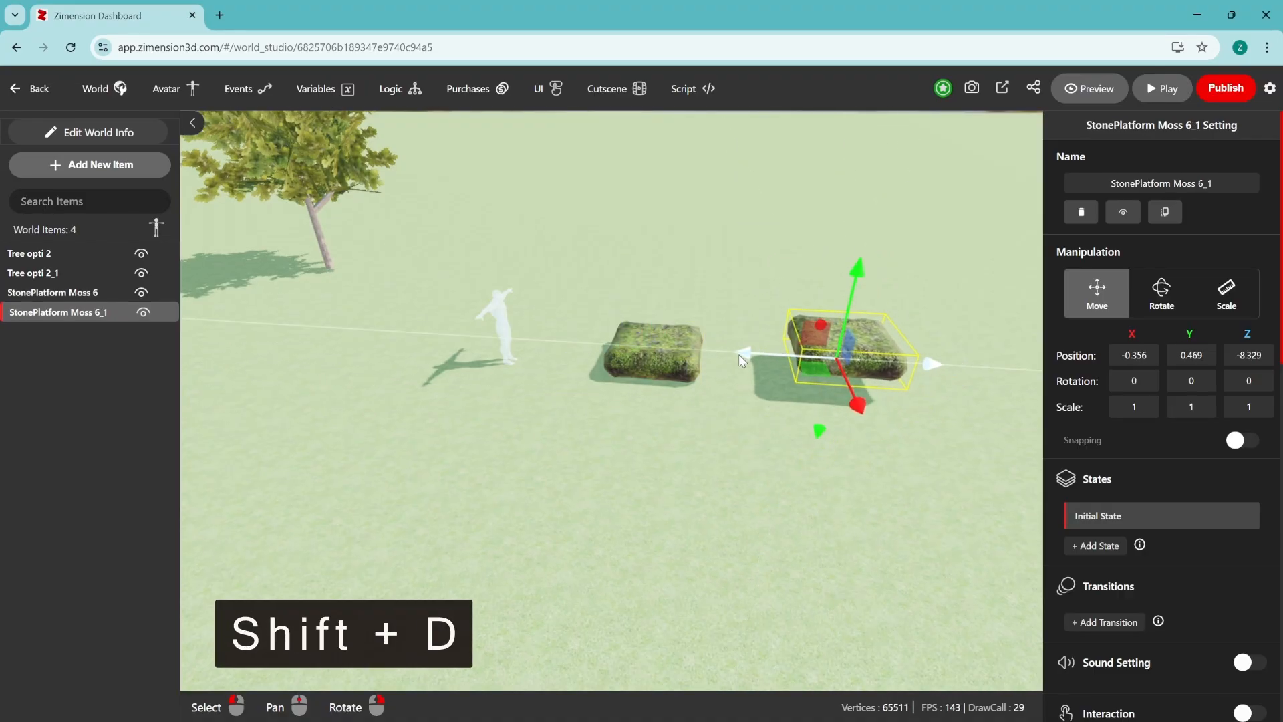
left_click_drag(739, 354, 699, 352)
middle_click_drag(816, 418, 736, 380)
right_click_drag(884, 366, 862, 351)
Step: Add a third platform copy farther along, raised to Y 1.544
key("shift+d")
left_click_drag(731, 384, 842, 342)
left_click_drag(854, 246, 856, 186)
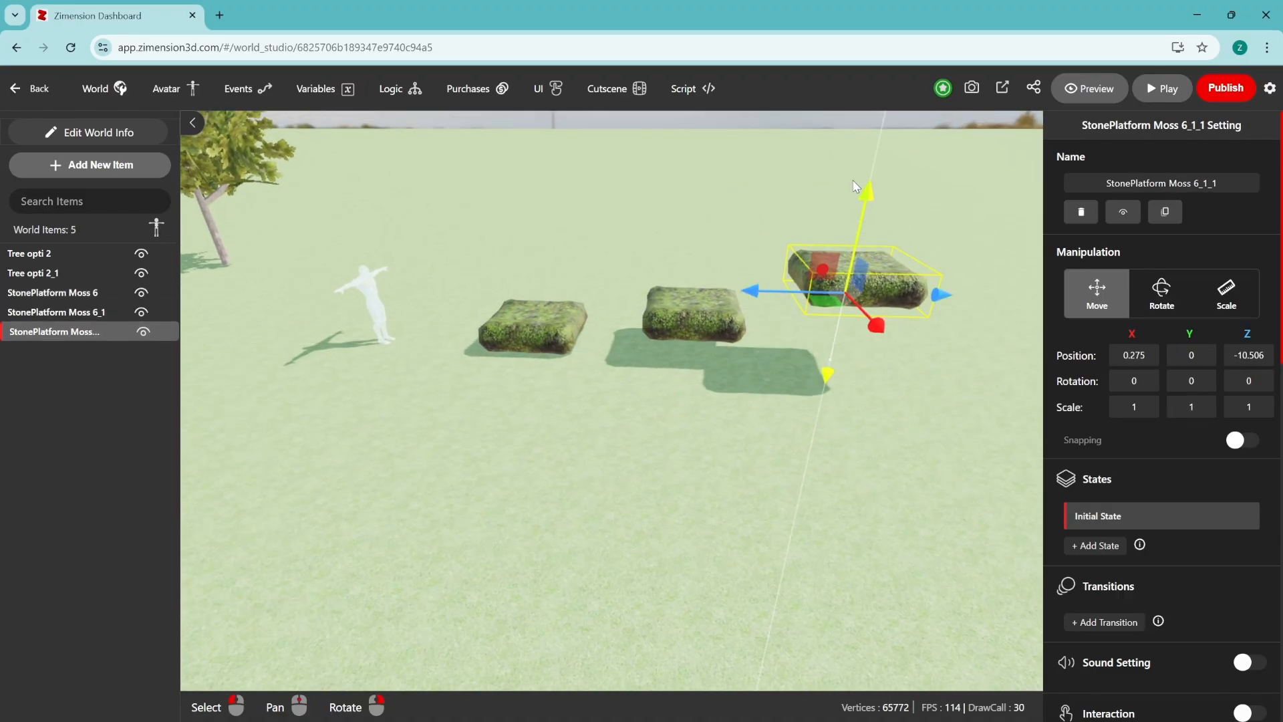
right_click_drag(705, 451, 740, 443)
mouse_move(538, 490)
right_mouse_down()
mouse_move(610, 464)
mouse_move(535, 490)
right_mouse_up()
scroll(535, 490, "down", 2)
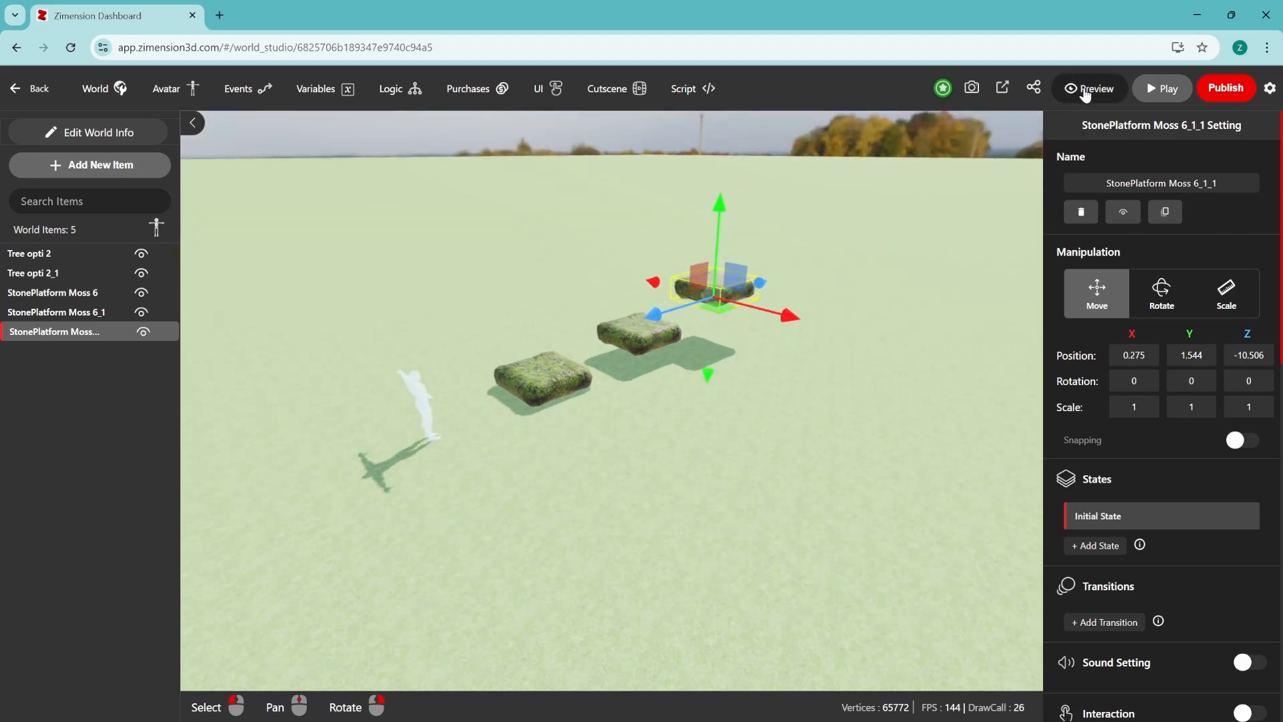
Step: Preview full-screen, walking and jumping the avatar onto the first mossy block, then exit with Esc
key("F11")
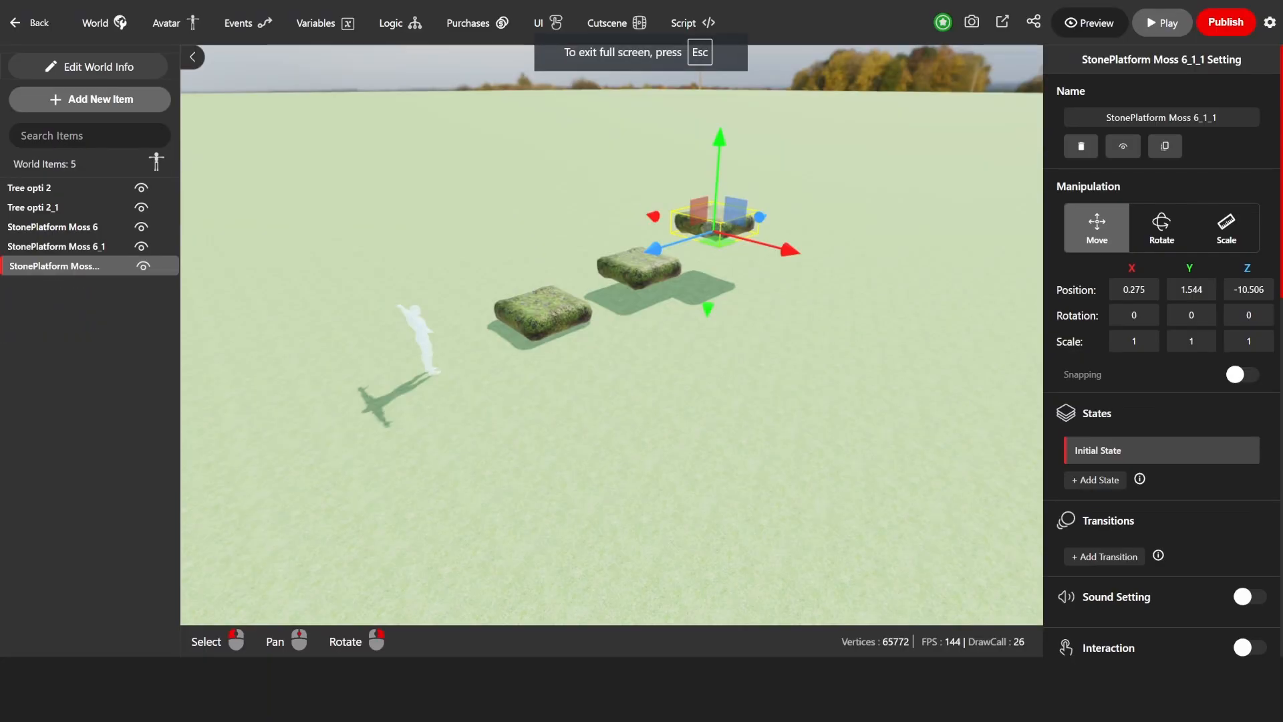
left_click(1089, 23)
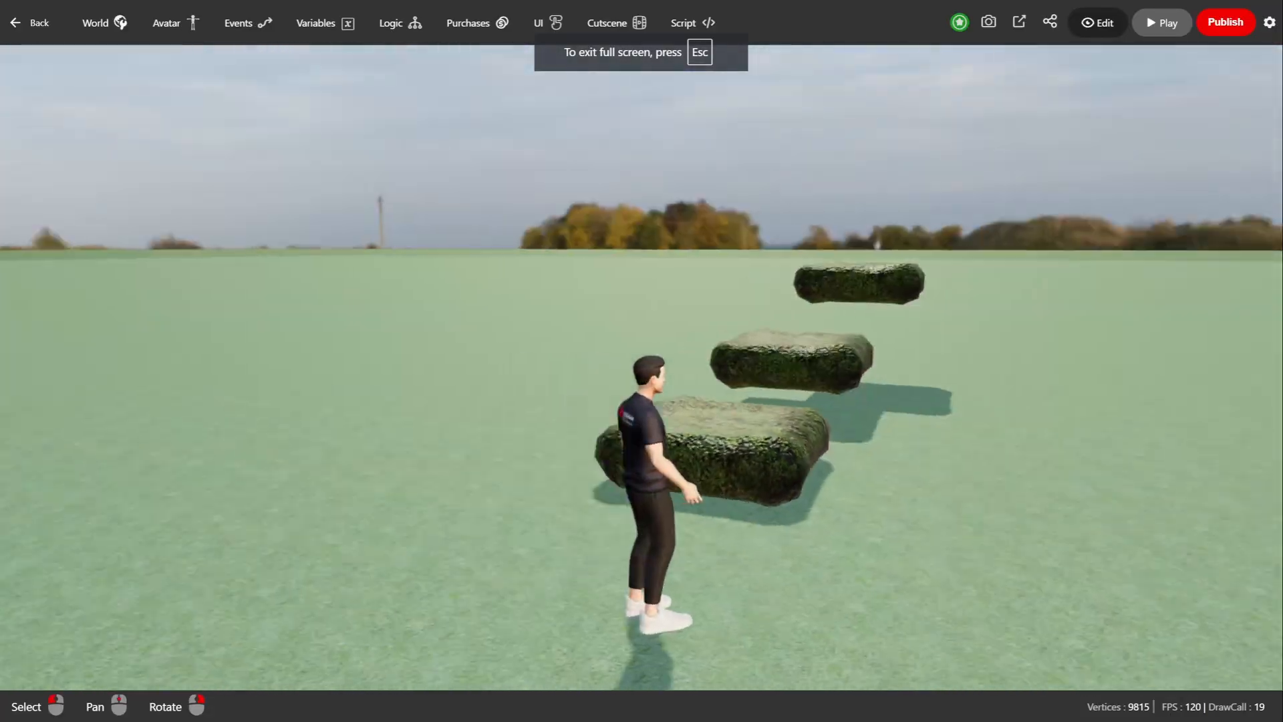
key("w")
key("space")
key("space")
key("space")
key("space")
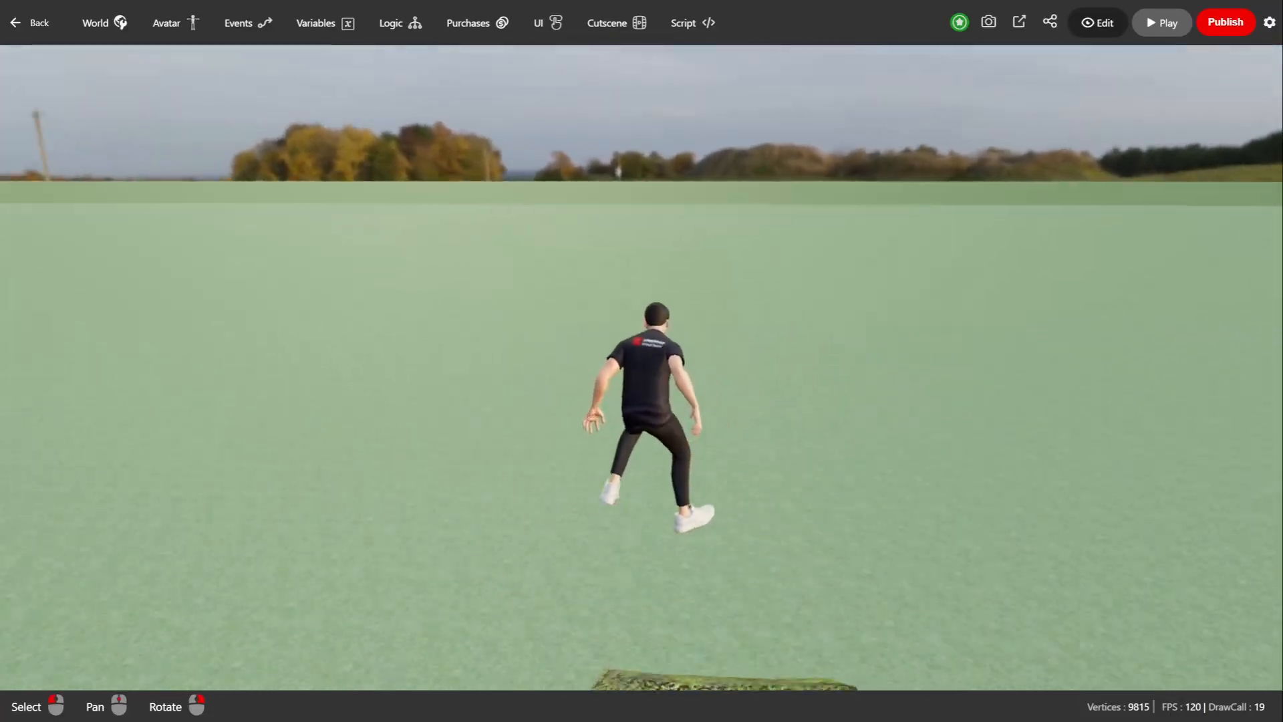
key("a")
key("w")
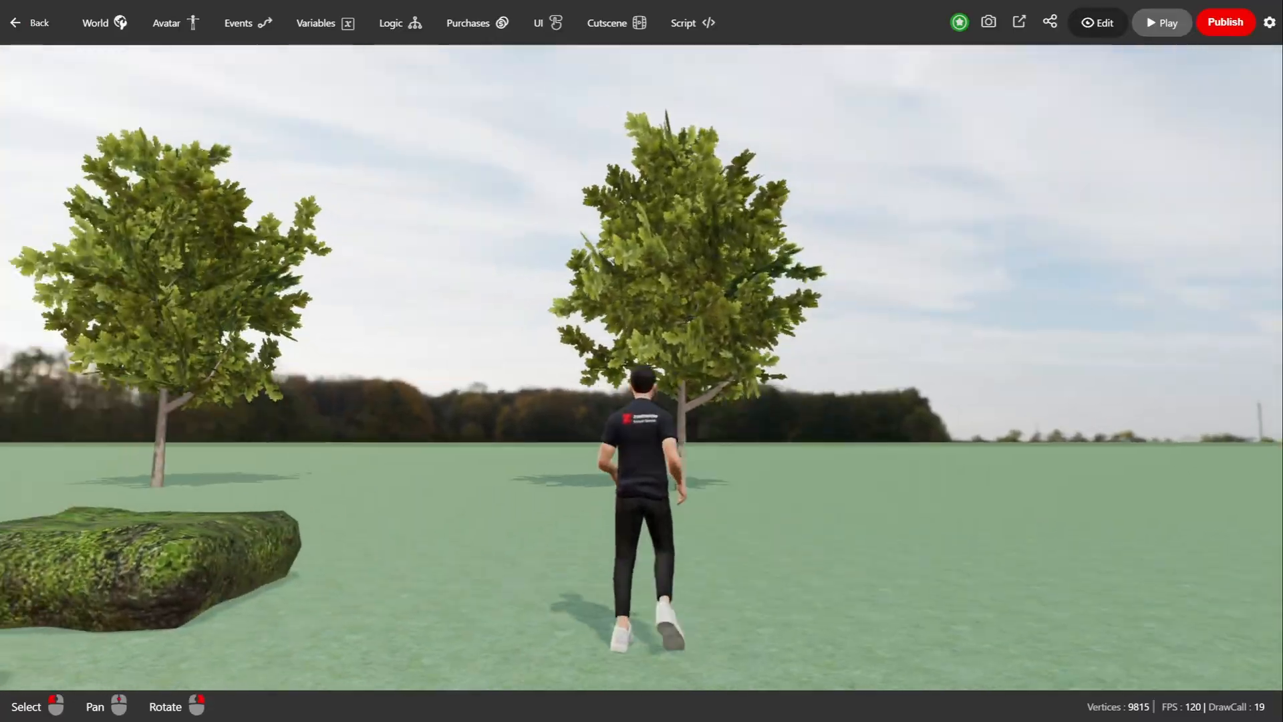
key("a")
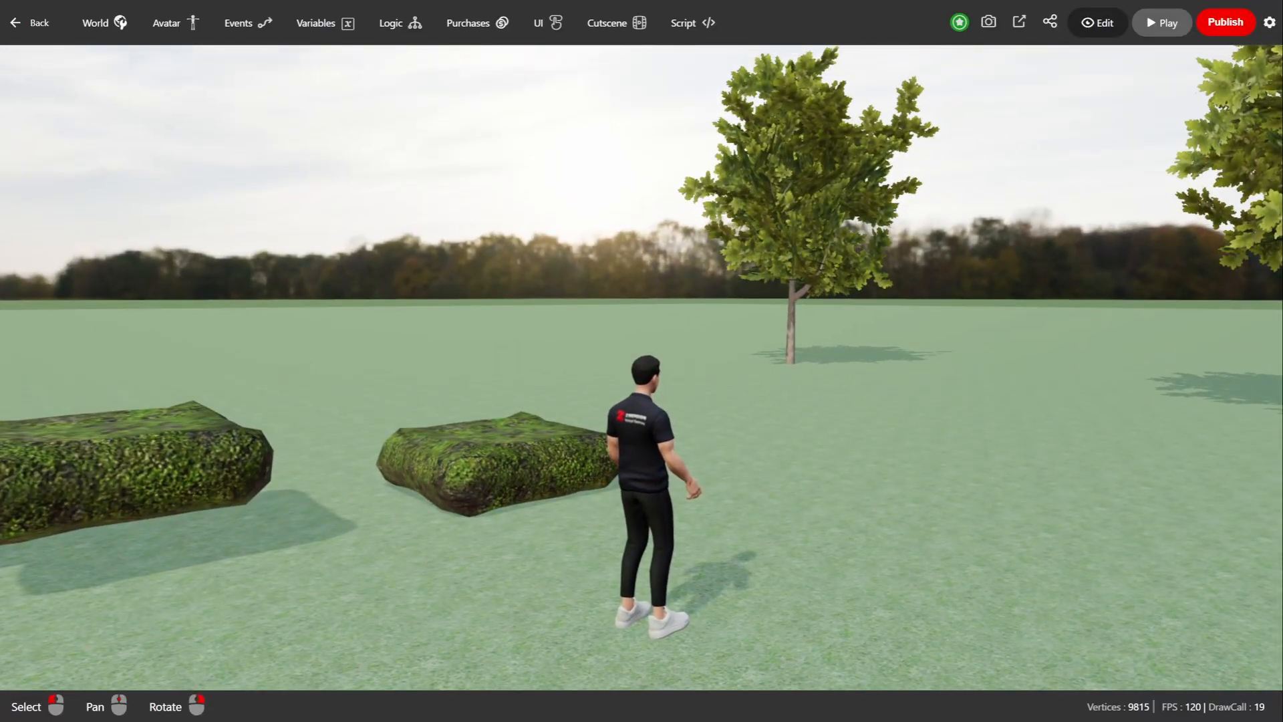
key("Escape")
key("Escape")
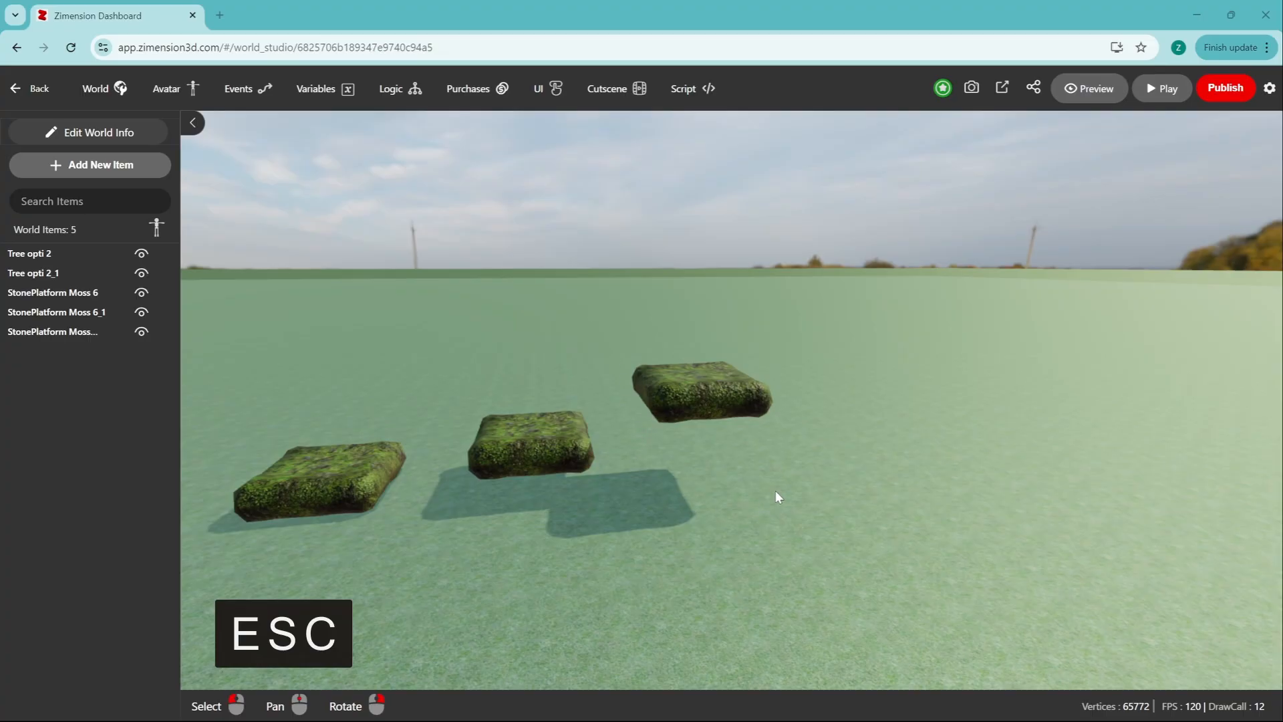
Step: Add Stone_Platform_Moss 4 and move it past the stepping platforms, in line
left_click(104, 166)
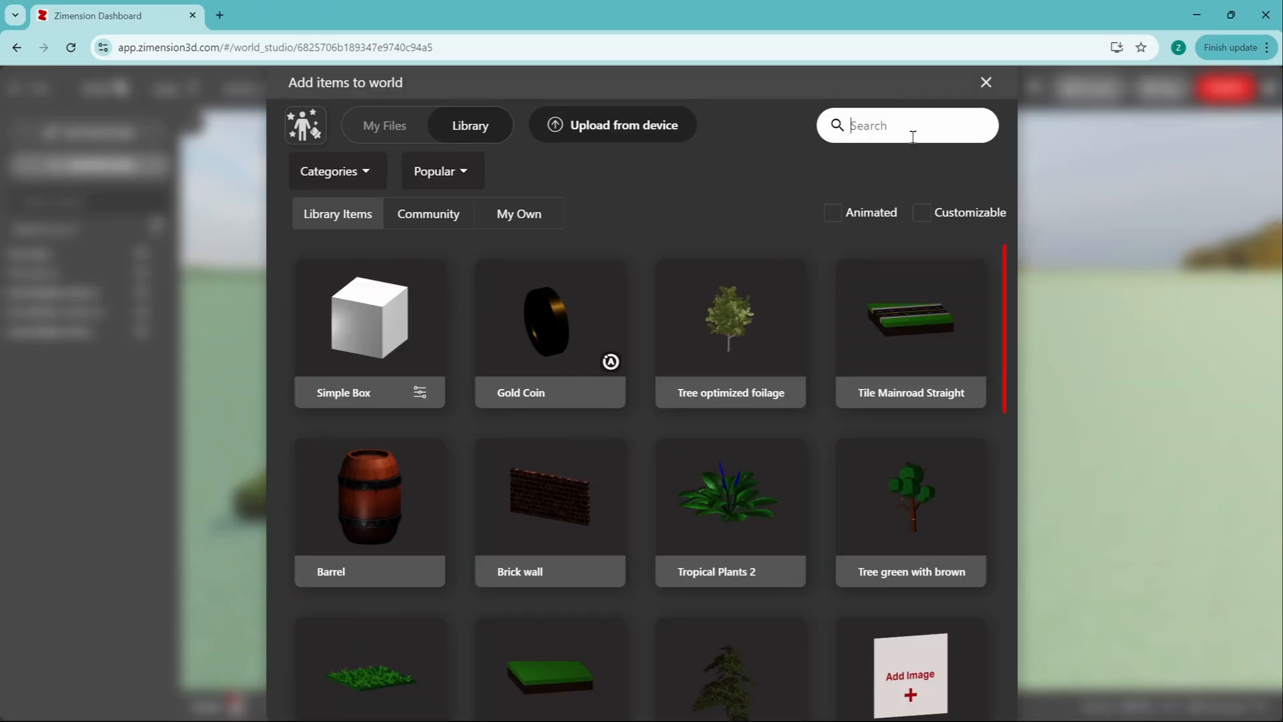
type("plat")
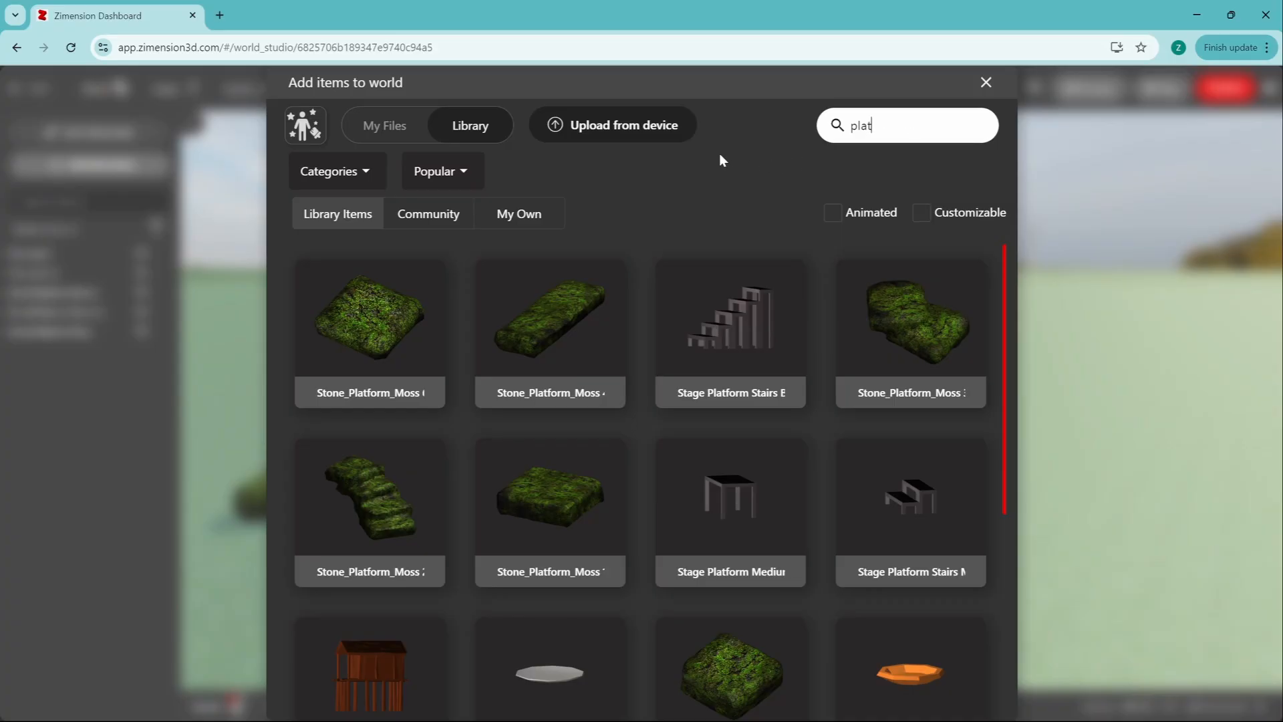
left_click(595, 314)
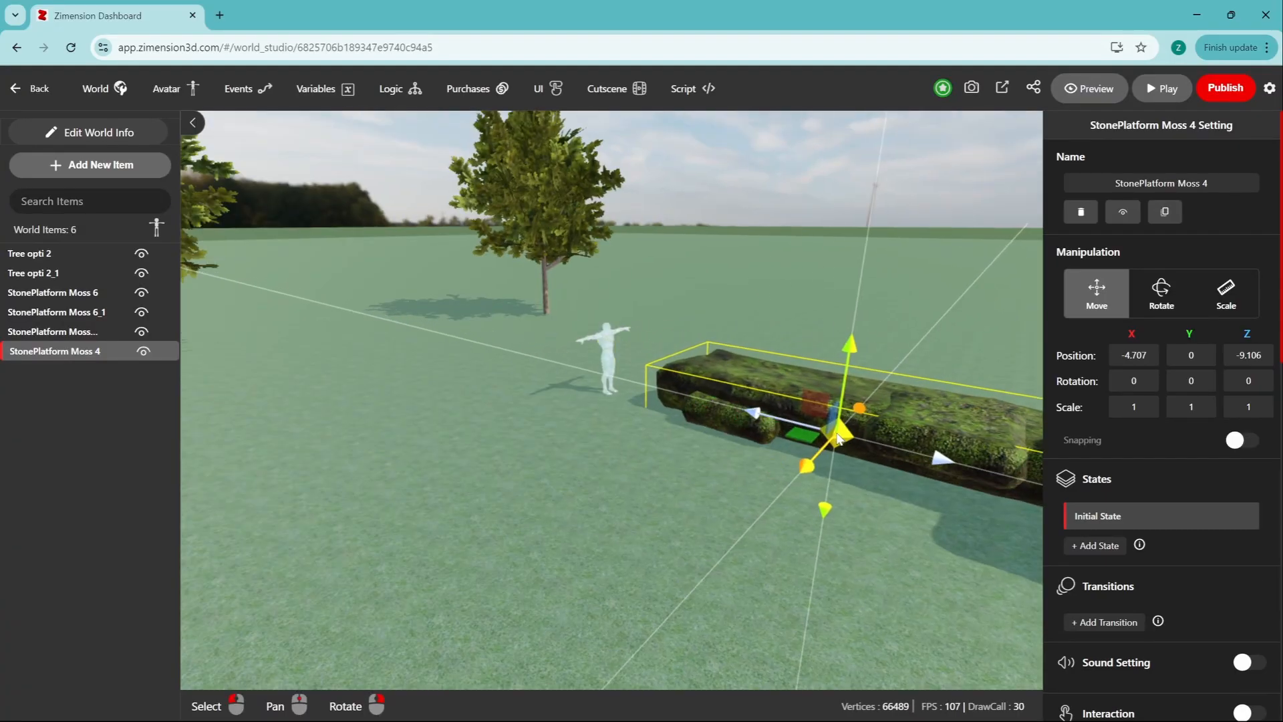
left_click_drag(668, 412, 628, 274)
left_click_drag(688, 342, 741, 348)
Step: Tilt the long platform into a ramp and align it with the steps
left_click(1158, 294)
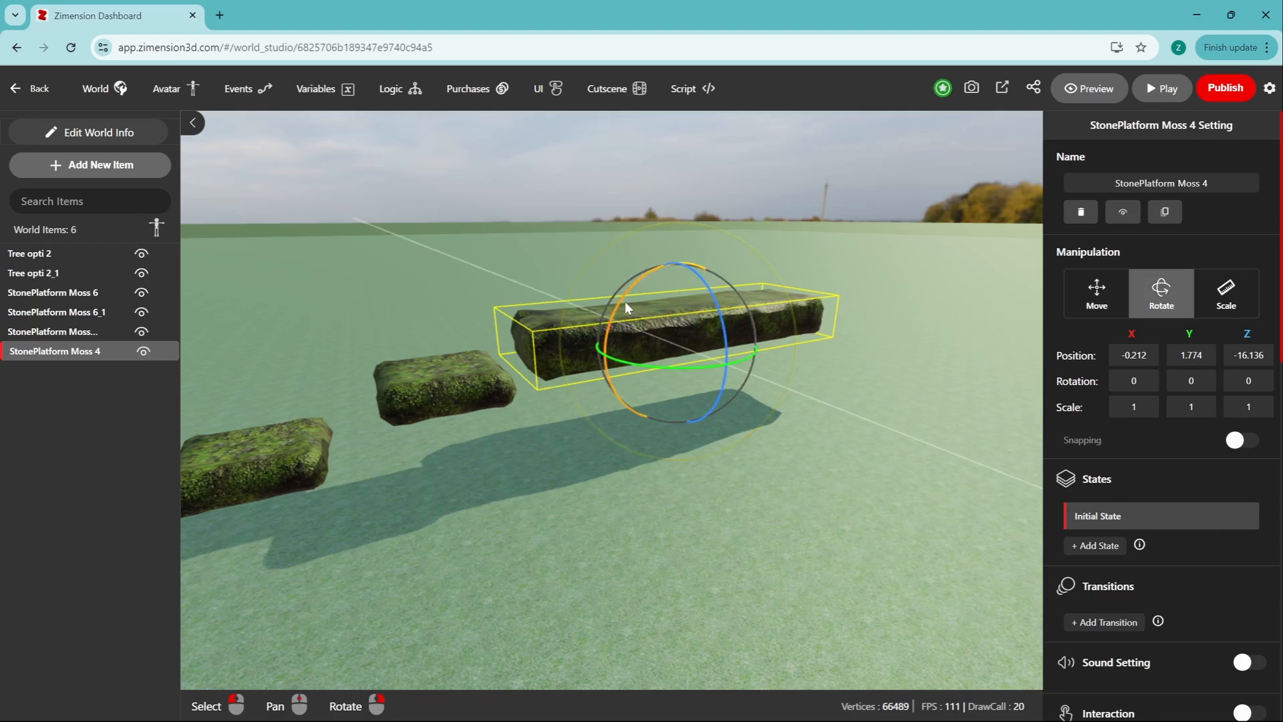
left_click_drag(624, 302, 618, 304)
left_click(1094, 290)
left_click_drag(586, 364, 784, 496)
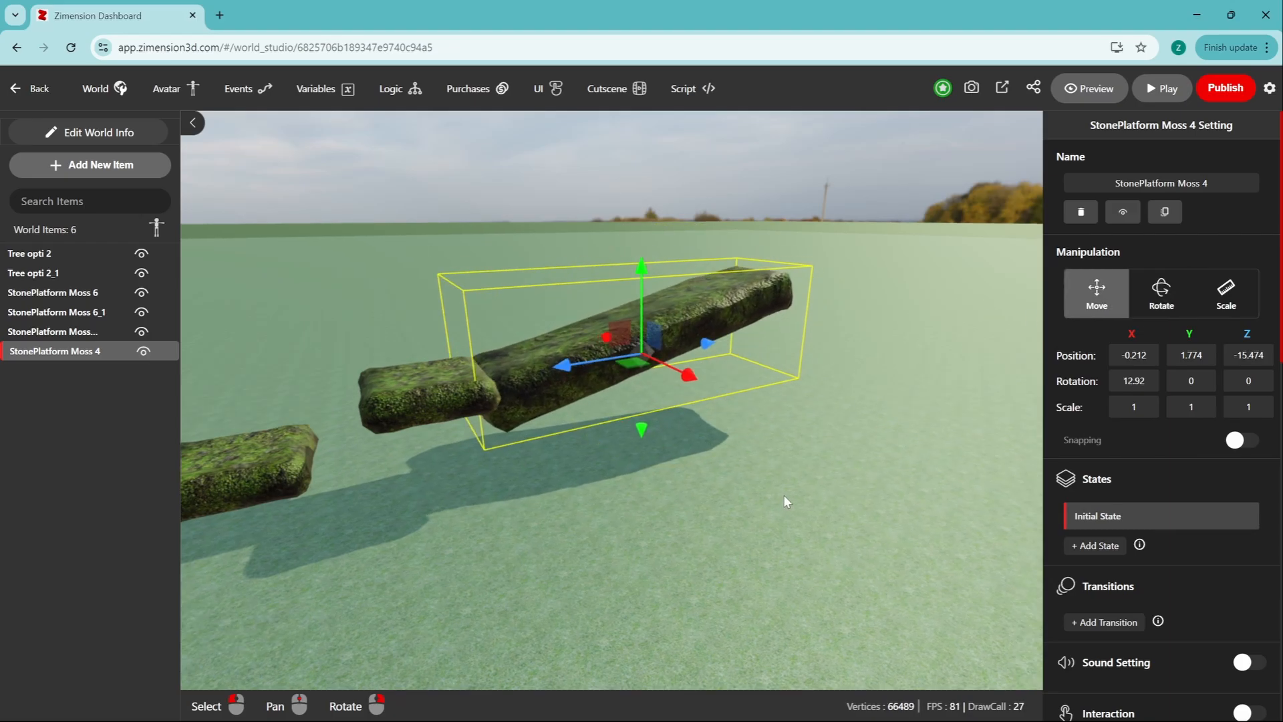
right_click_drag(784, 495, 721, 212)
left_click_drag(722, 213, 720, 197)
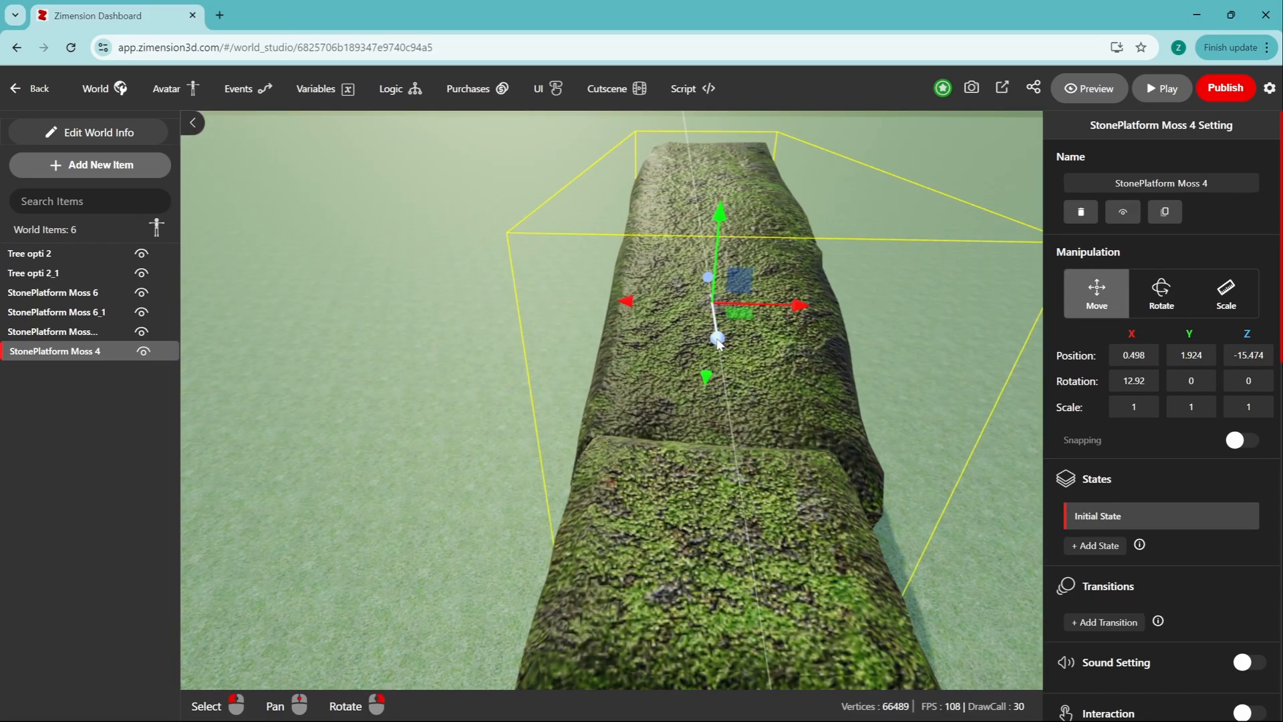
right_click_drag(721, 198, 700, 401)
left_click(1161, 291)
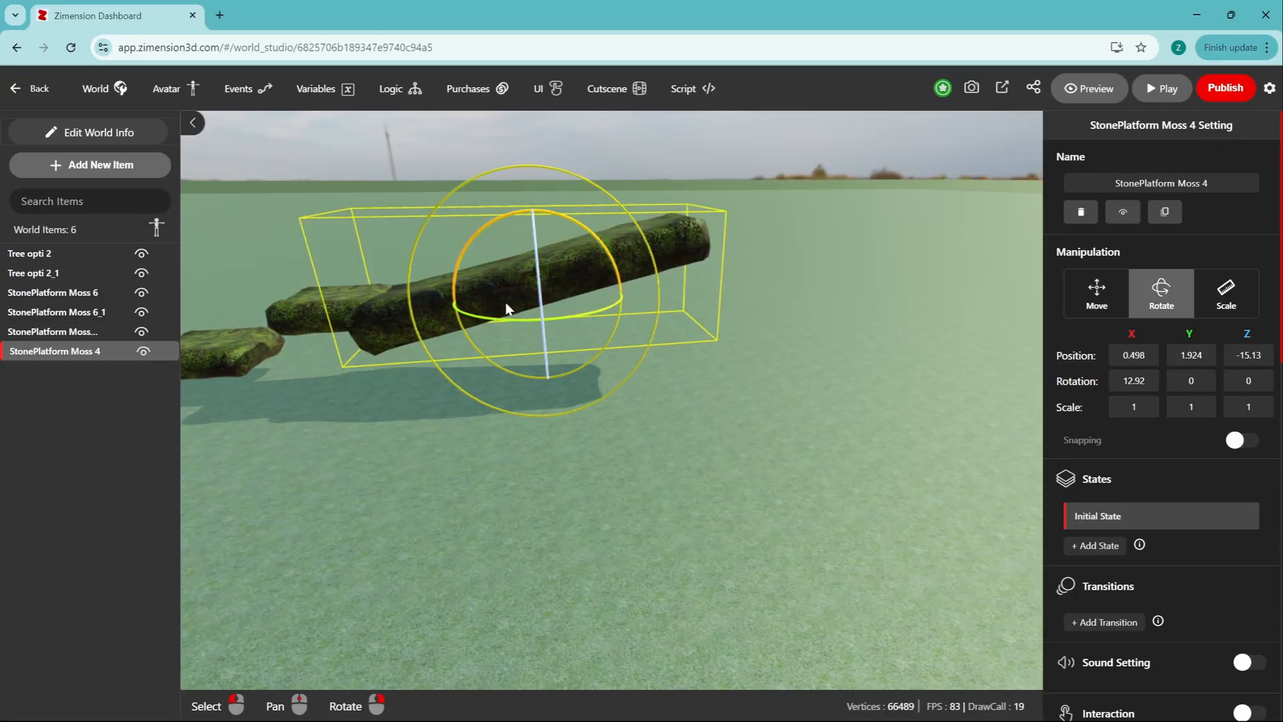
left_click_drag(505, 302, 523, 298)
key("w")
right_click_drag(573, 239, 679, 370)
Step: Duplicate the ramp, set the copy's Rotation X to 0, and raise it to Y 3.85
key("ctrl+d")
left_click_drag(680, 370, 840, 431)
middle_click_drag(907, 481, 776, 483)
left_click(1151, 294)
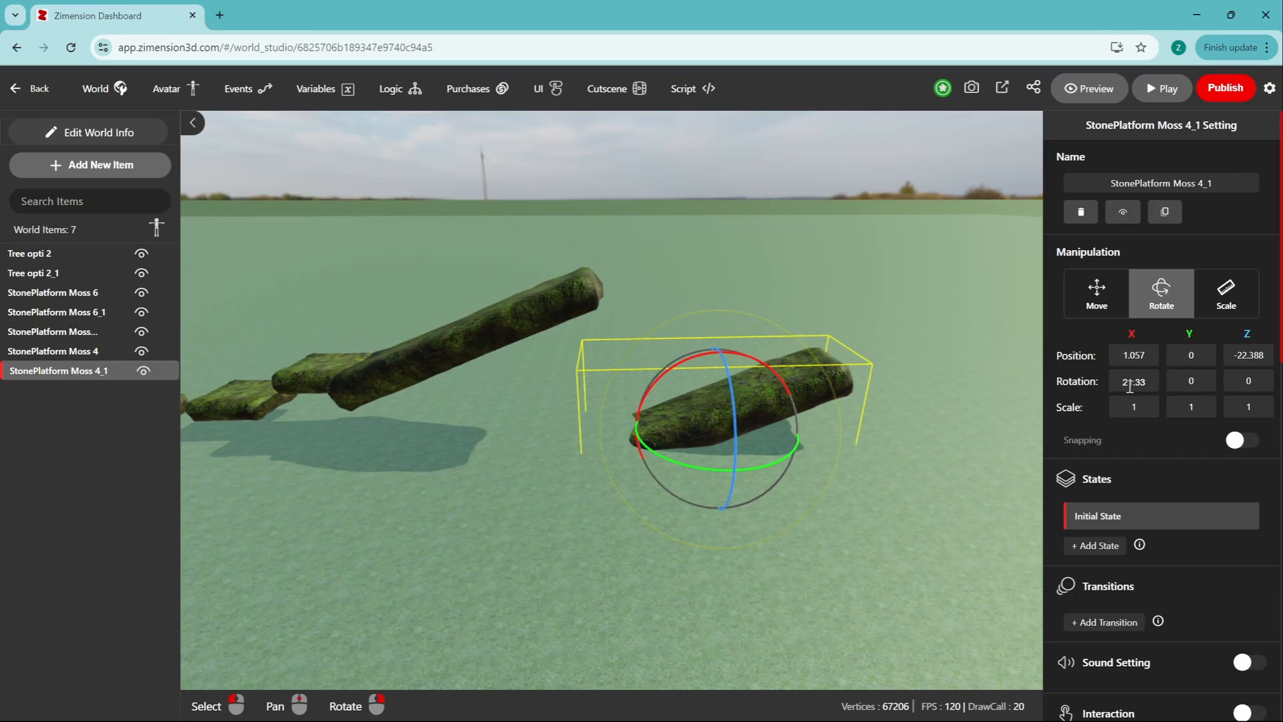
type("0")
left_click(1096, 291)
left_click_drag(728, 378, 731, 219)
right_click_drag(732, 220, 599, 548)
left_click_drag(776, 339, 801, 342)
right_click_drag(800, 342, 812, 419)
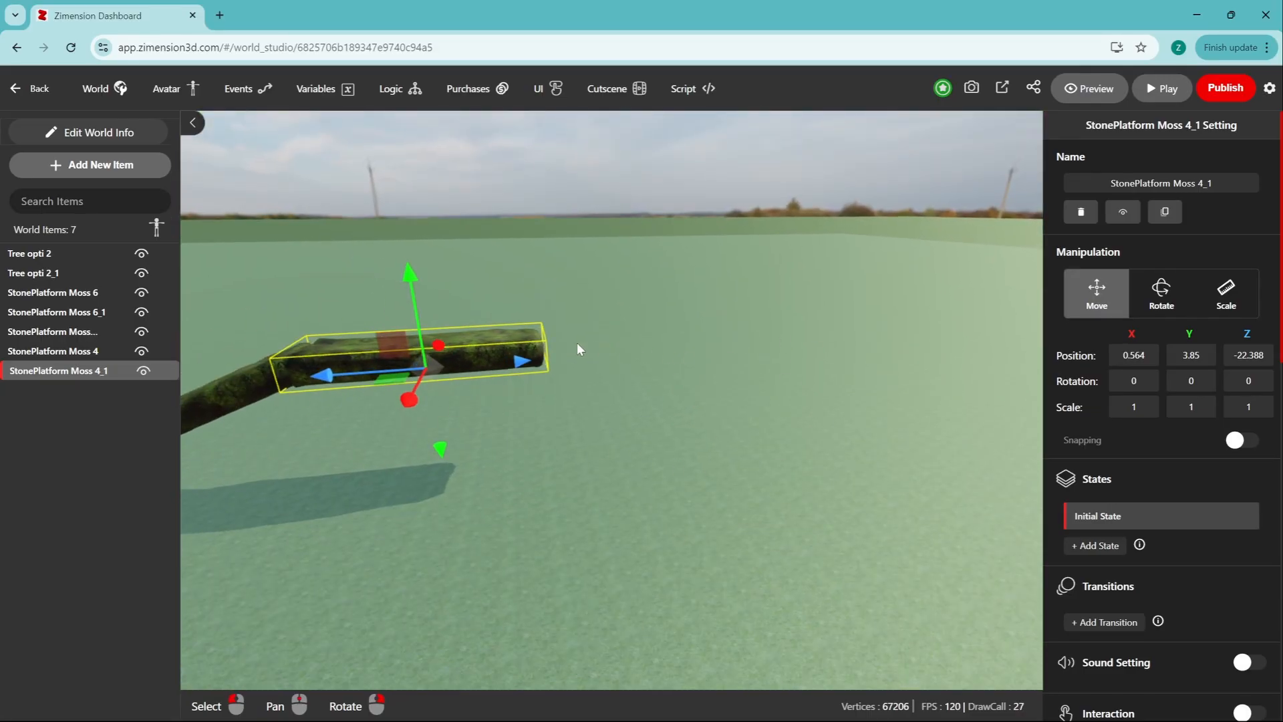
right_click_drag(623, 355, 607, 506)
left_click(355, 411)
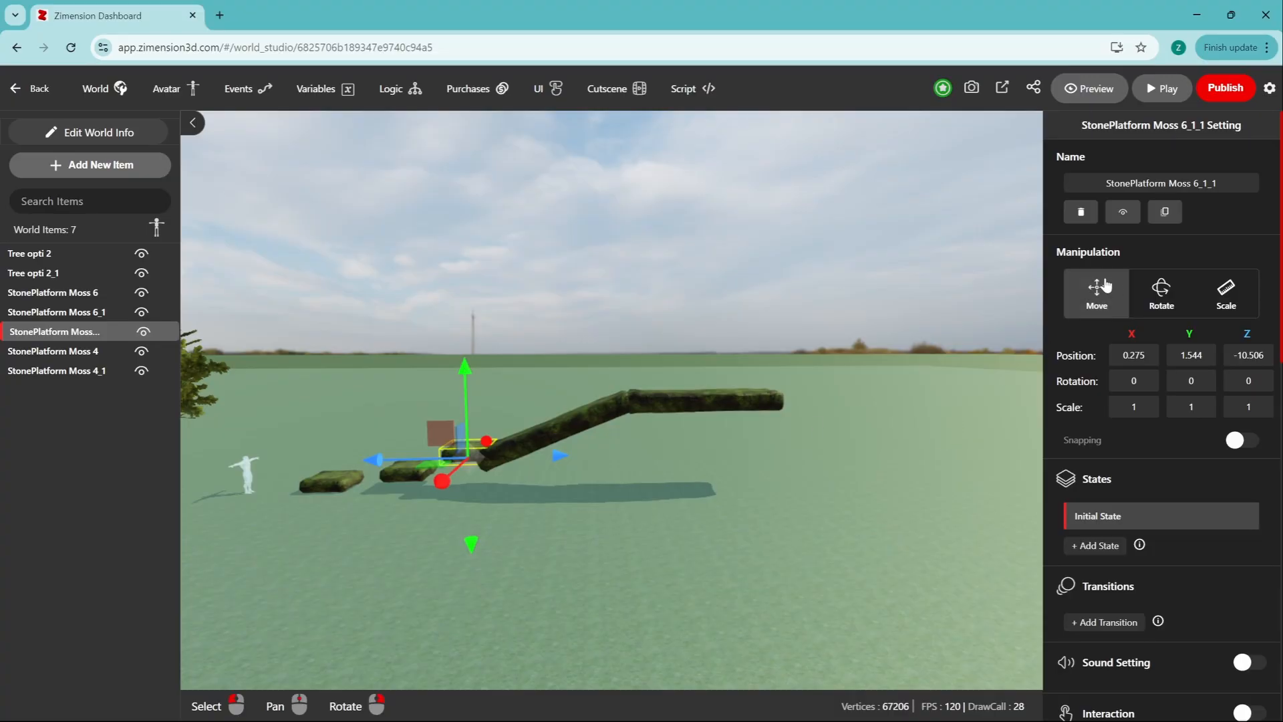
Step: Duplicate the selected platform and move the copy along the row
left_click(1268, 91)
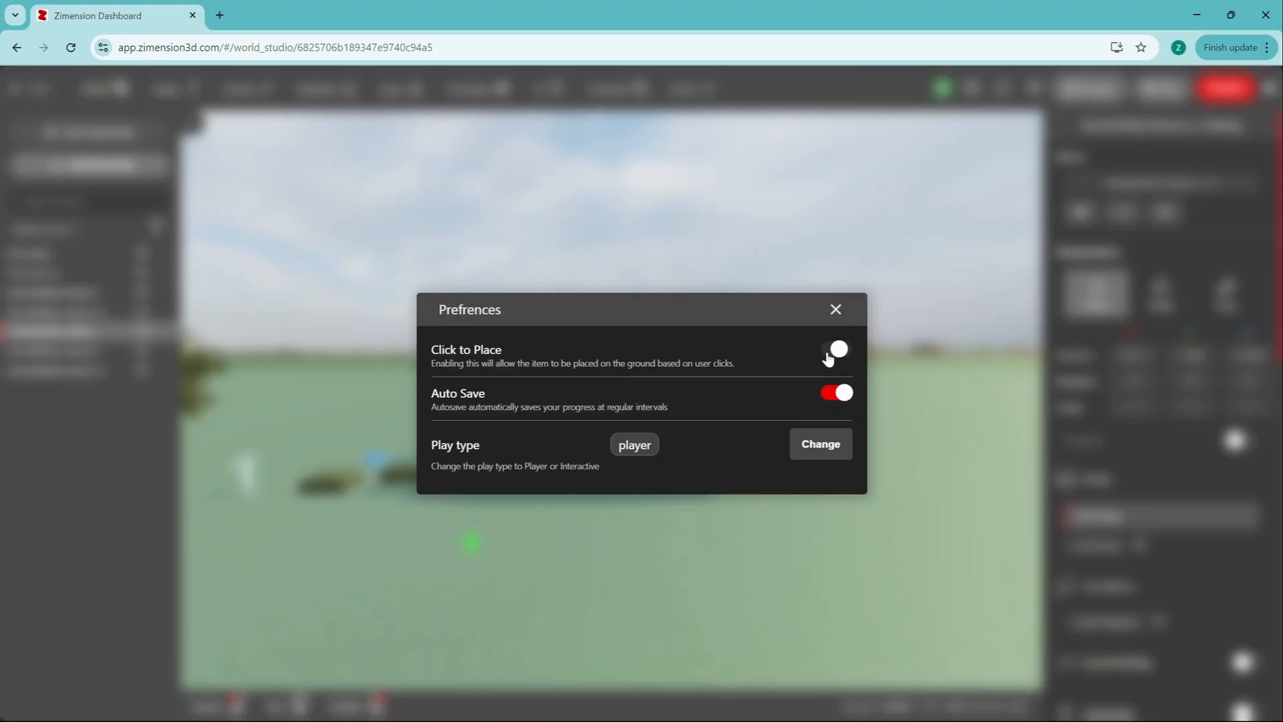
left_click(835, 310)
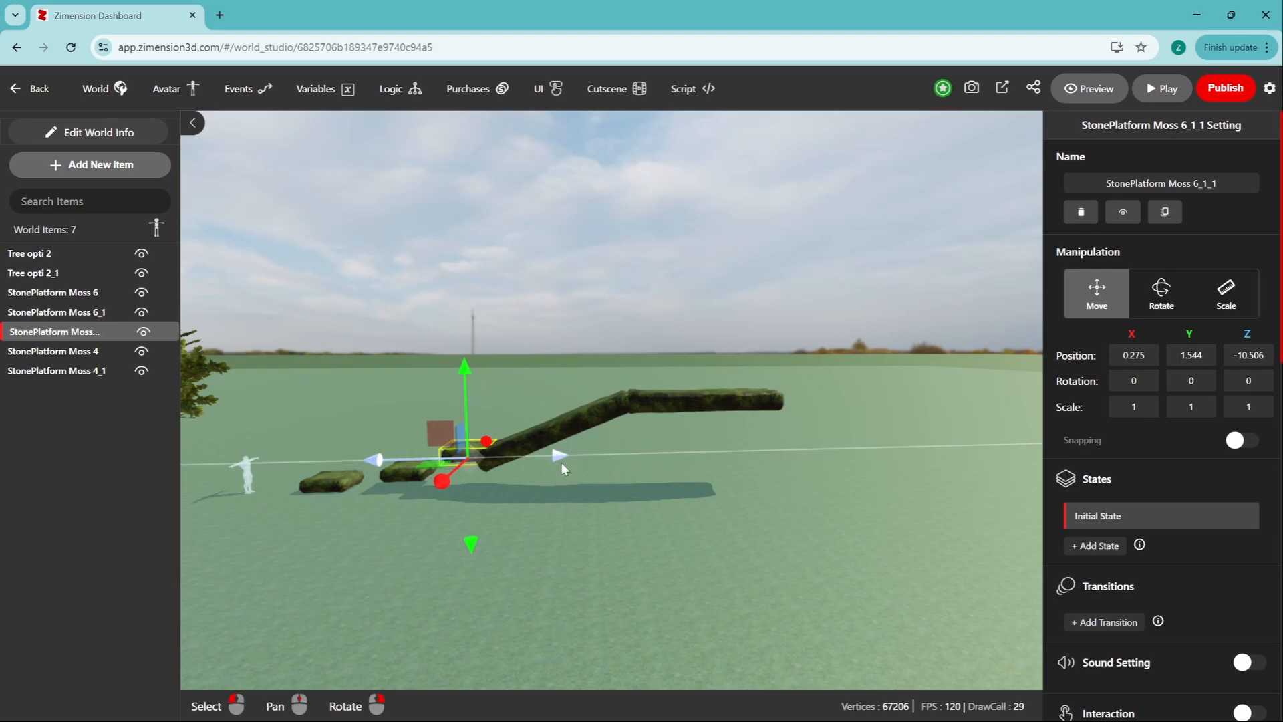
right_click_drag(543, 495, 547, 513)
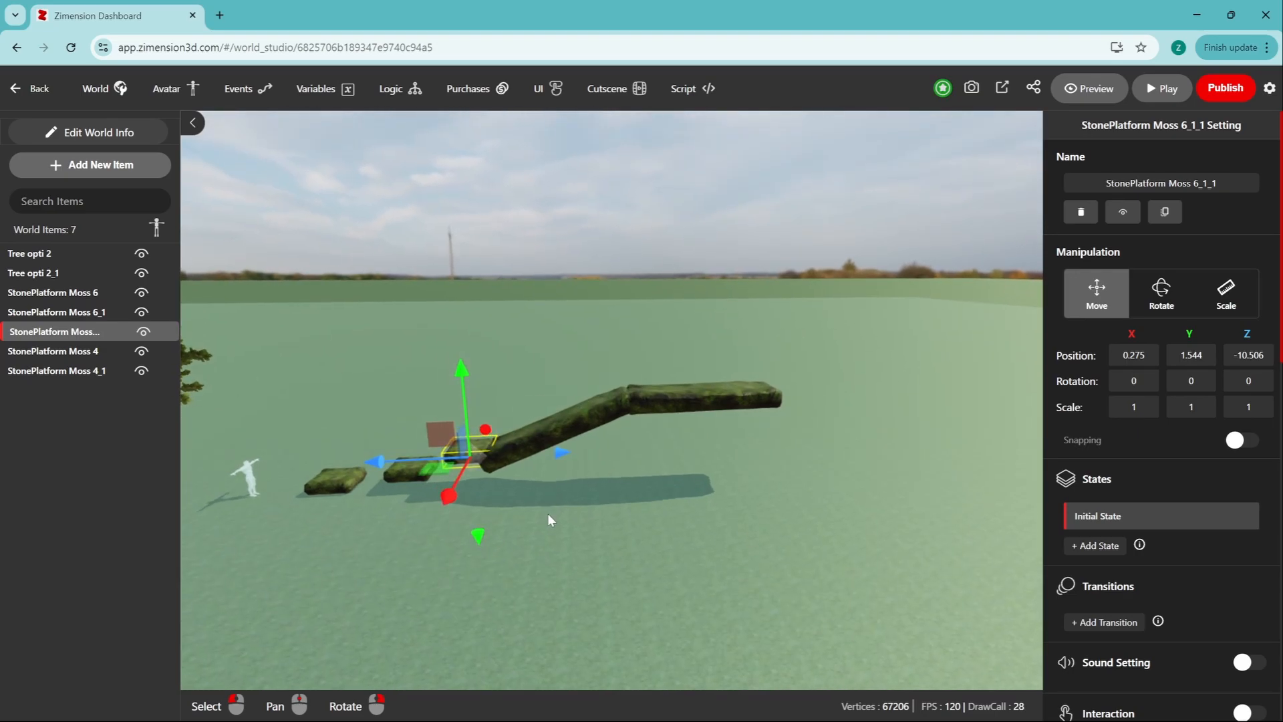
key("ctrl+d")
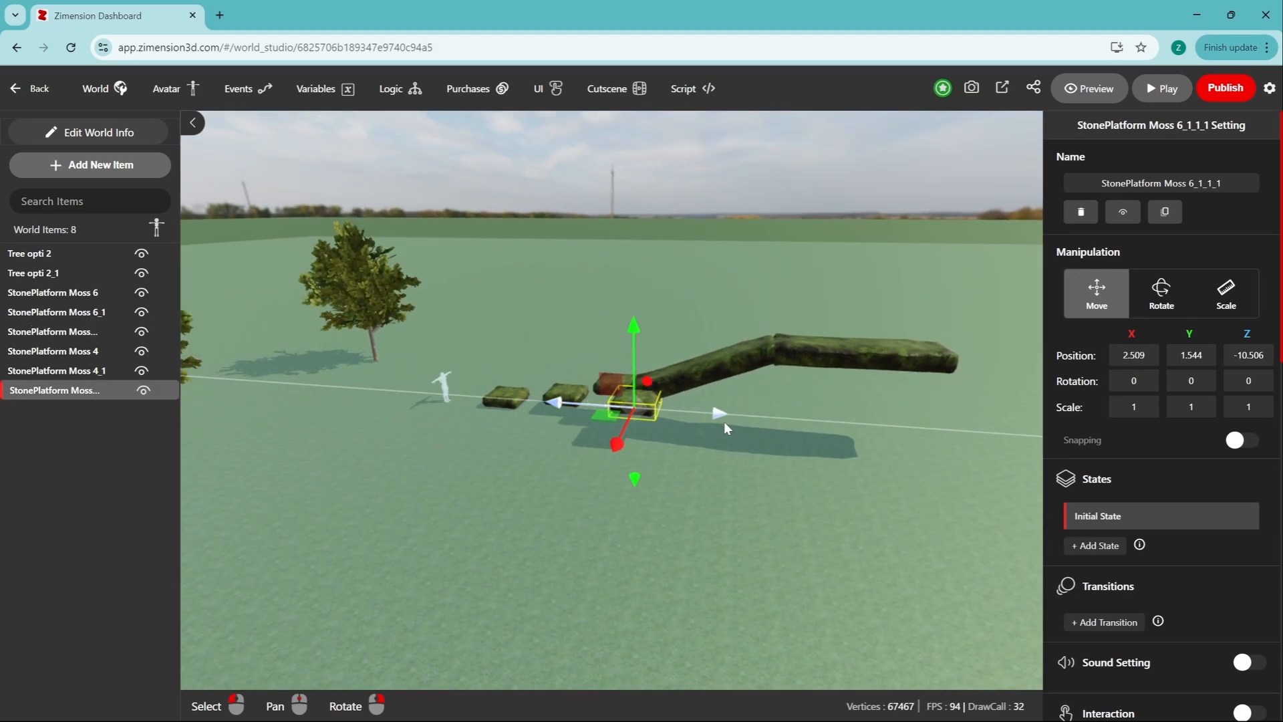
left_click_drag(948, 426, 887, 427)
Step: Raise the small stone block and slide it along the course
left_click_drag(821, 349, 826, 301)
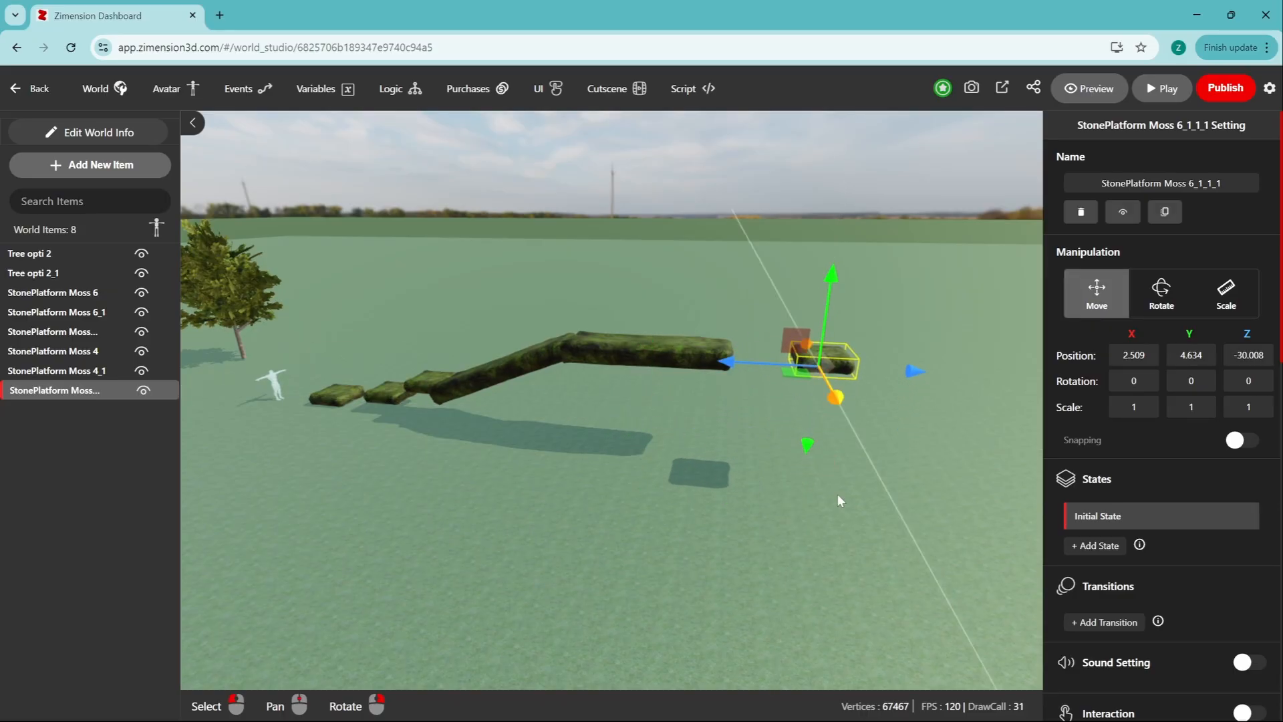
right_click_drag(838, 495, 829, 484)
middle_click_drag(829, 484, 736, 588)
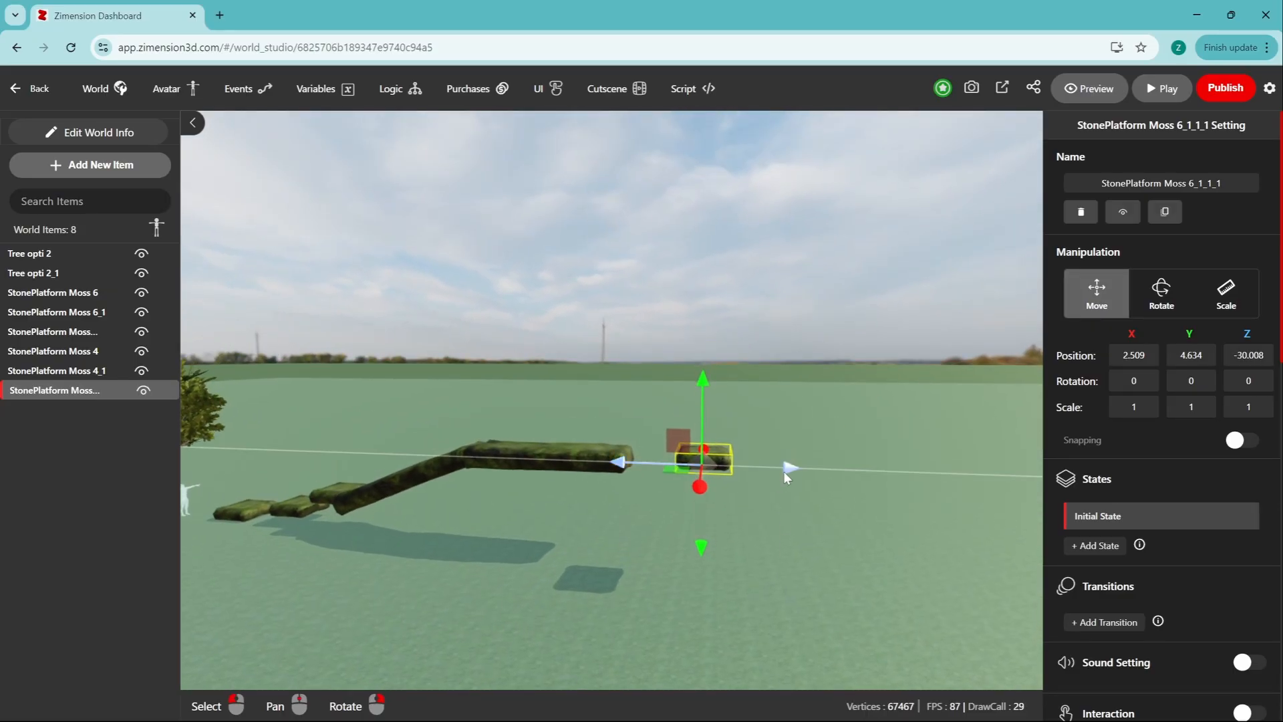
mouse_move(789, 465)
left_mouse_down()
mouse_move(887, 472)
mouse_move(729, 480)
mouse_move(877, 484)
mouse_move(804, 482)
left_mouse_up()
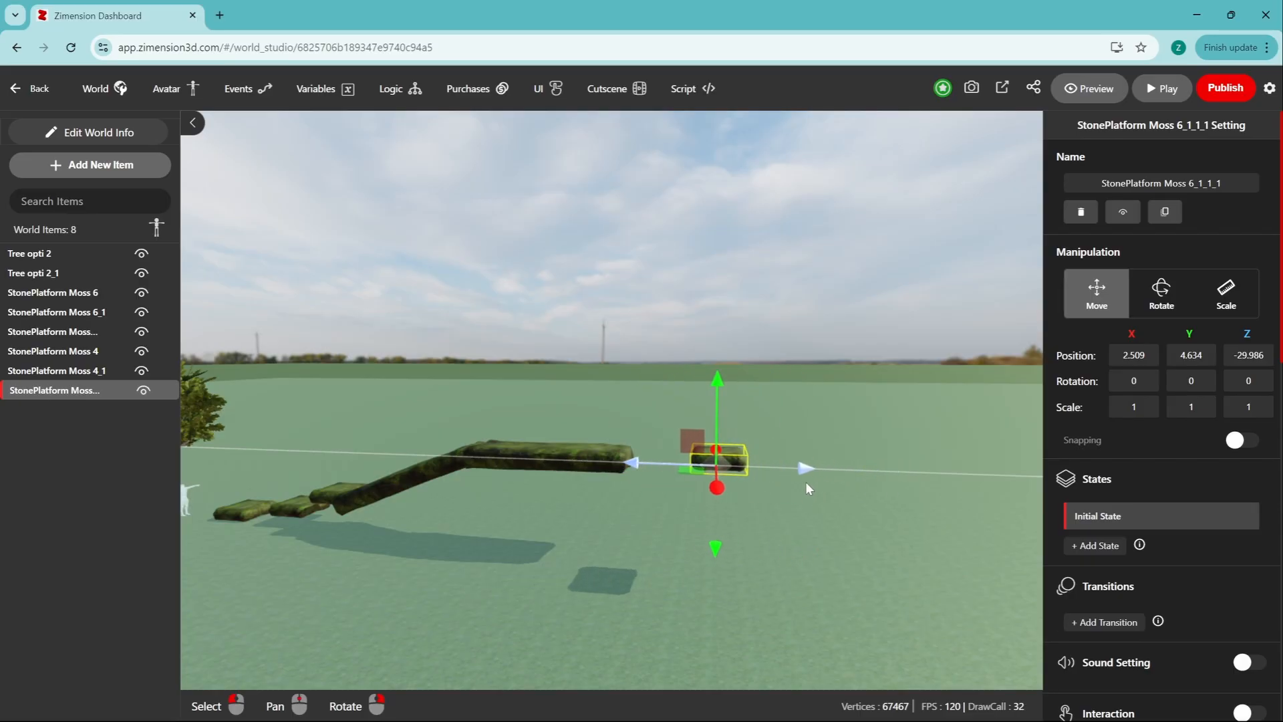
middle_click_drag(805, 483, 804, 543)
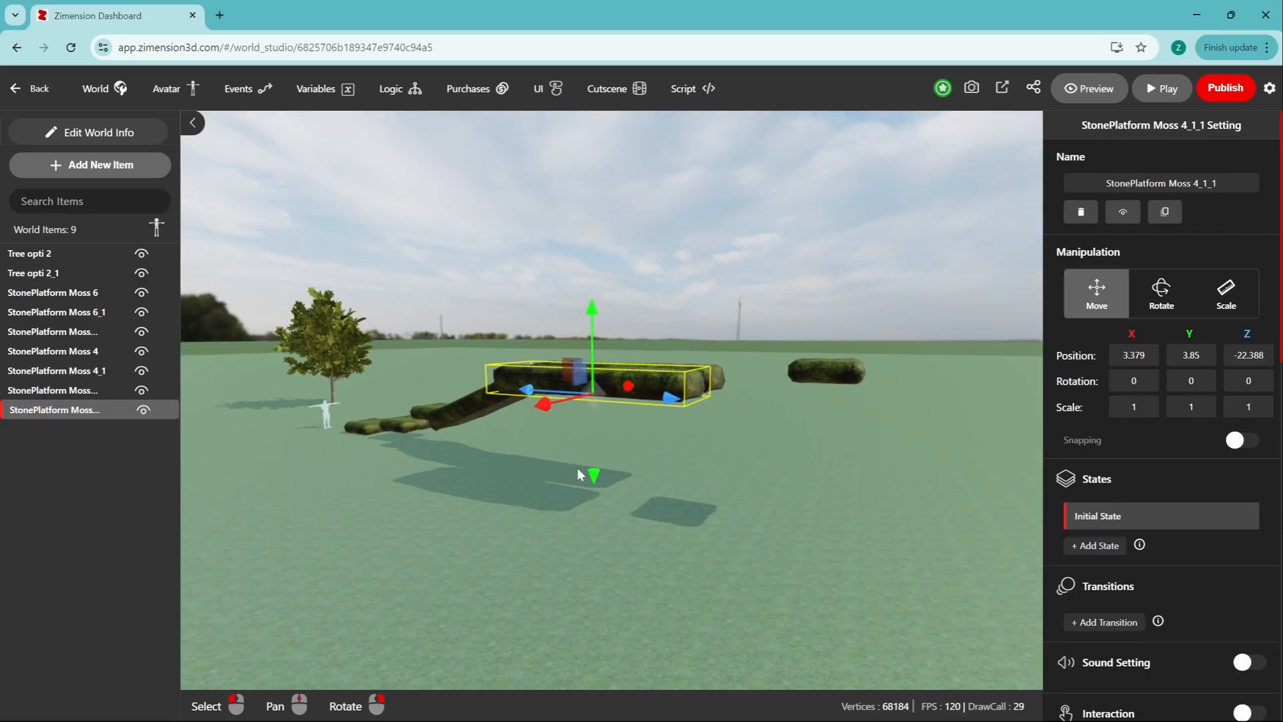
Step: Push the copied long platform further out, leaving a gap
left_click_drag(684, 400, 906, 410)
right_click_drag(924, 483, 795, 501)
left_click_drag(613, 429, 658, 609)
middle_click_drag(769, 491, 749, 205)
left_click_drag(637, 332, 608, 415)
middle_click_drag(757, 302, 720, 423)
Step: Place the small block at Y 4.634 in the gap between the platforms
left_click(601, 332)
left_click_drag(625, 349, 649, 368)
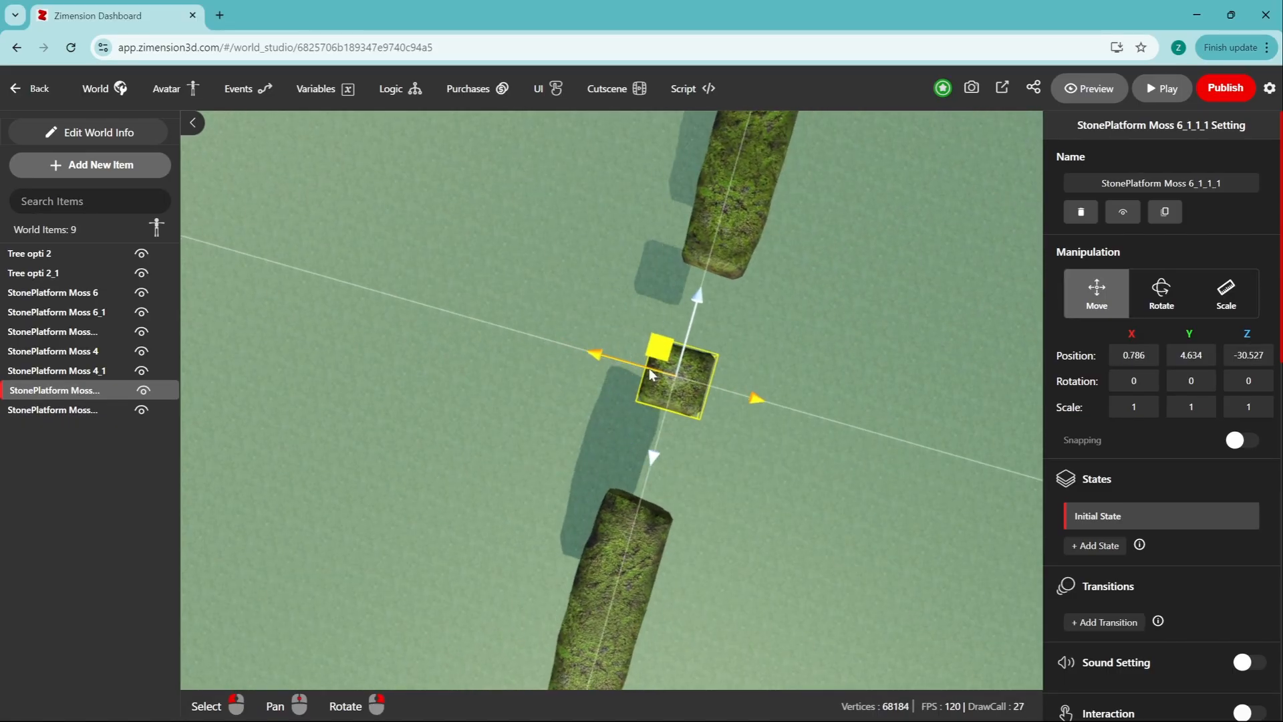
right_click_drag(658, 461, 804, 360)
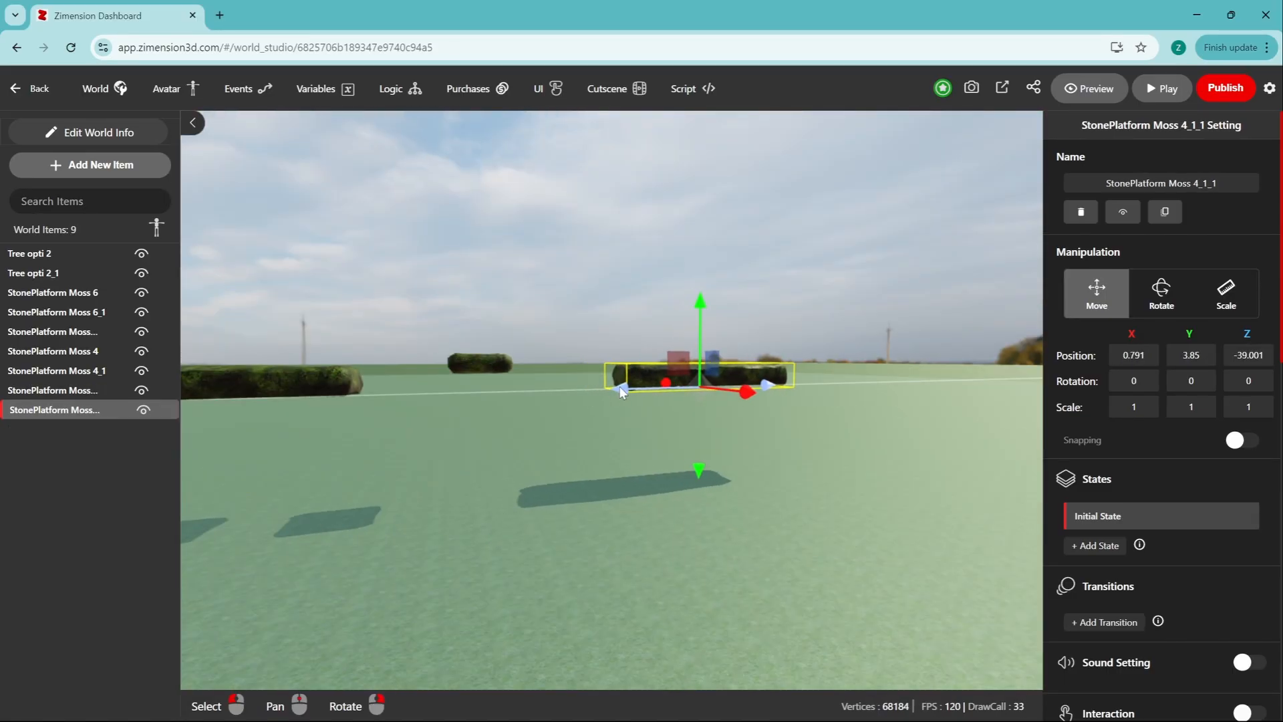
right_click_drag(619, 386, 618, 422)
scroll(618, 422, "up", 5)
middle_click_drag(598, 496, 793, 494)
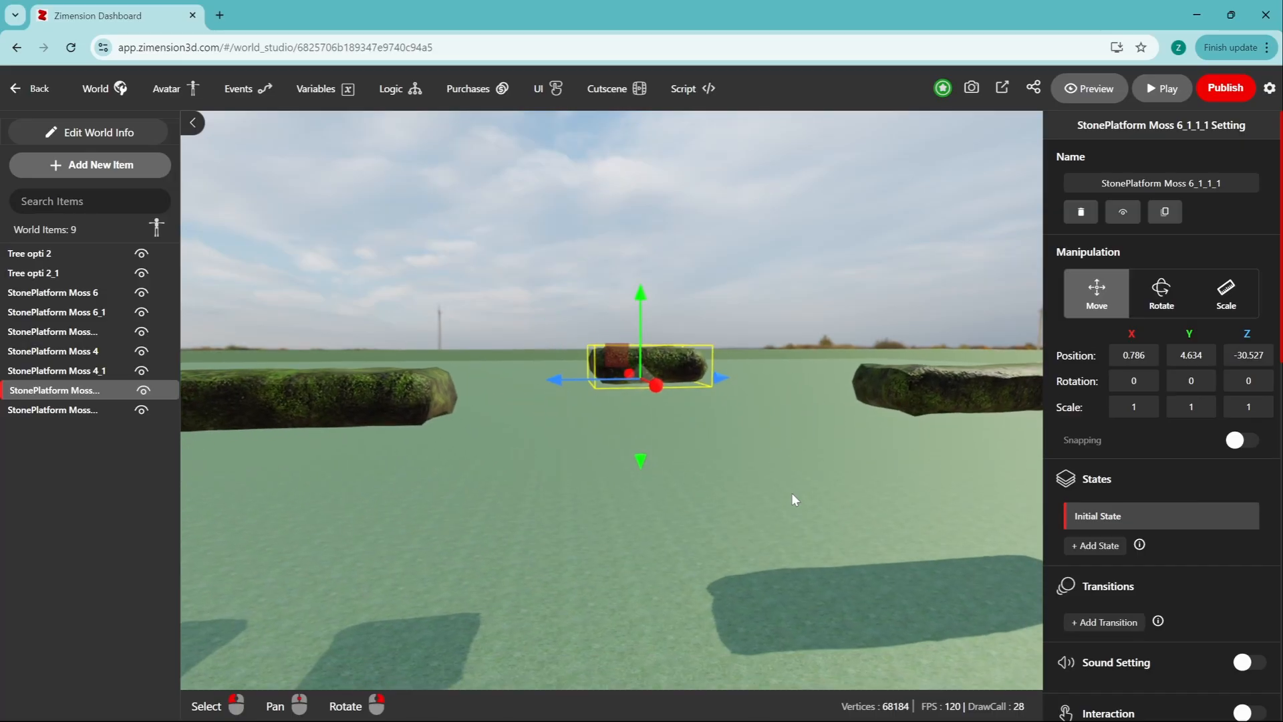
Step: Slide StonePlatform Moss 4_1_1 out to Z -40.087 and reselect the small block
right_click_drag(748, 479, 835, 476)
left_click(713, 395)
left_click_drag(622, 399, 720, 398)
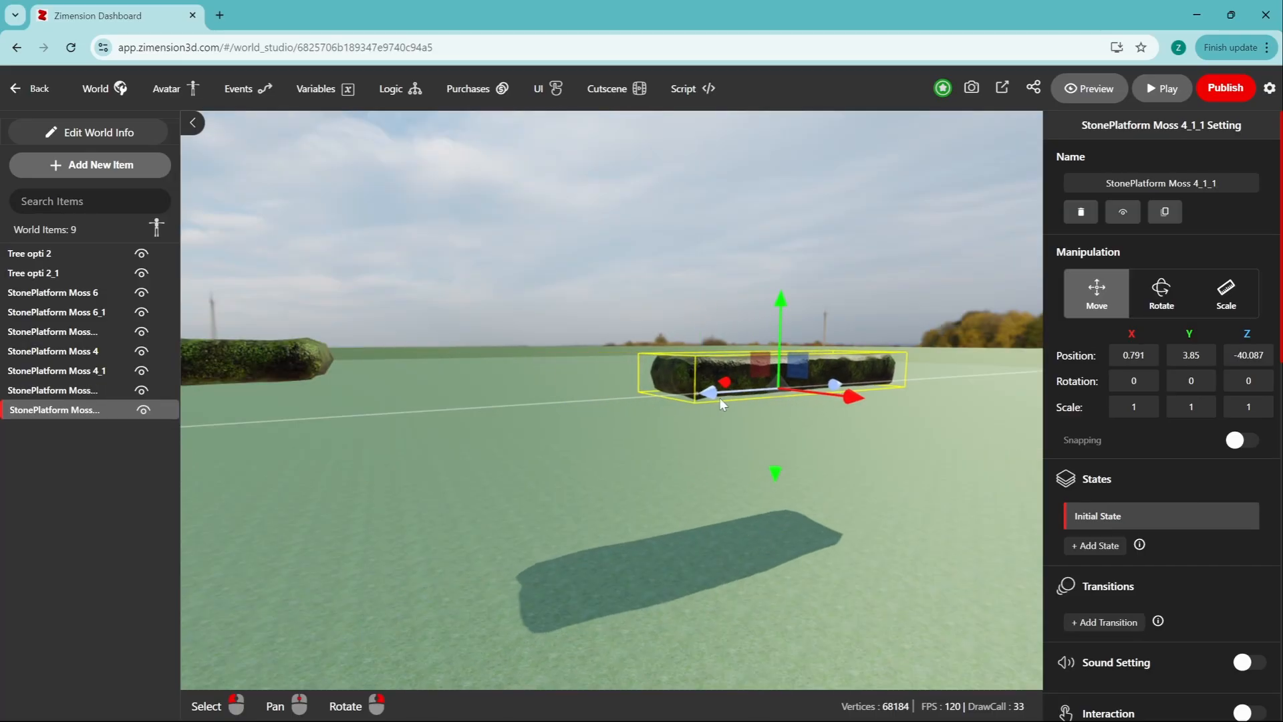
right_click_drag(715, 455, 612, 506)
left_click(570, 368)
Step: Add State 1 for the small block at Z -36.592, then add Transition 1
right_click_drag(674, 456, 715, 461)
scroll(1180, 474, "down", 4)
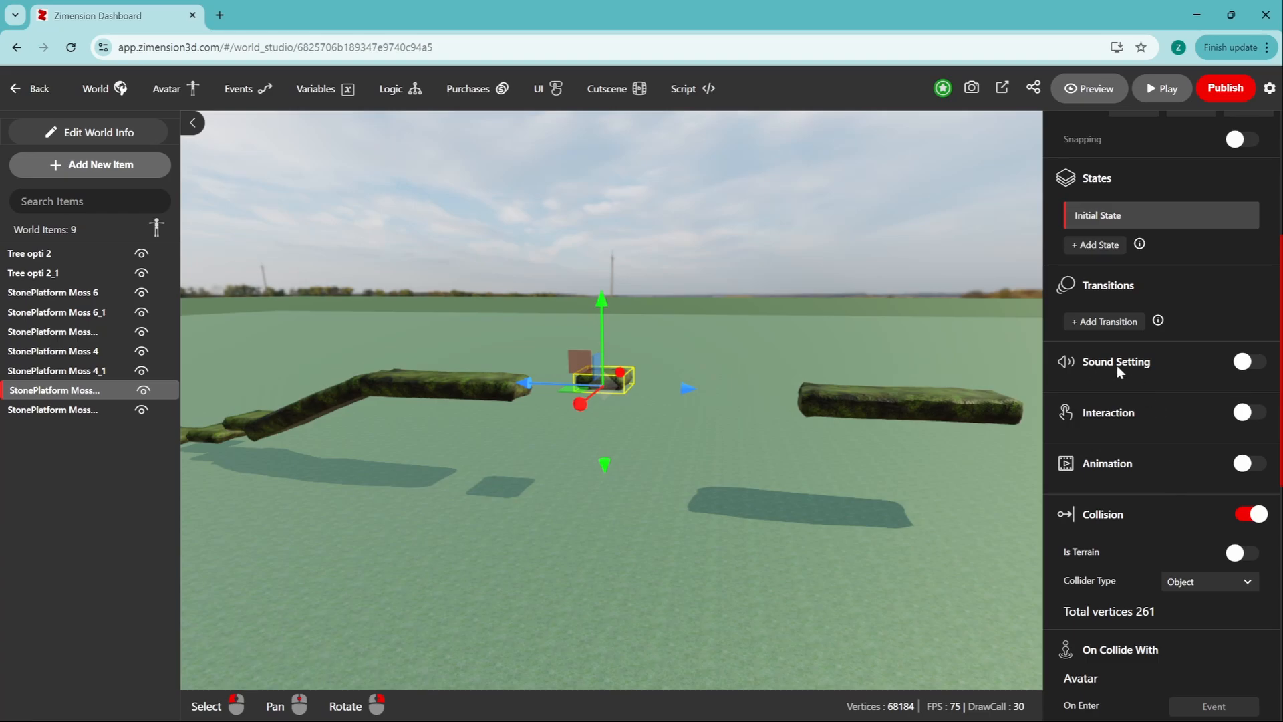
scroll(1128, 293, "up", 2)
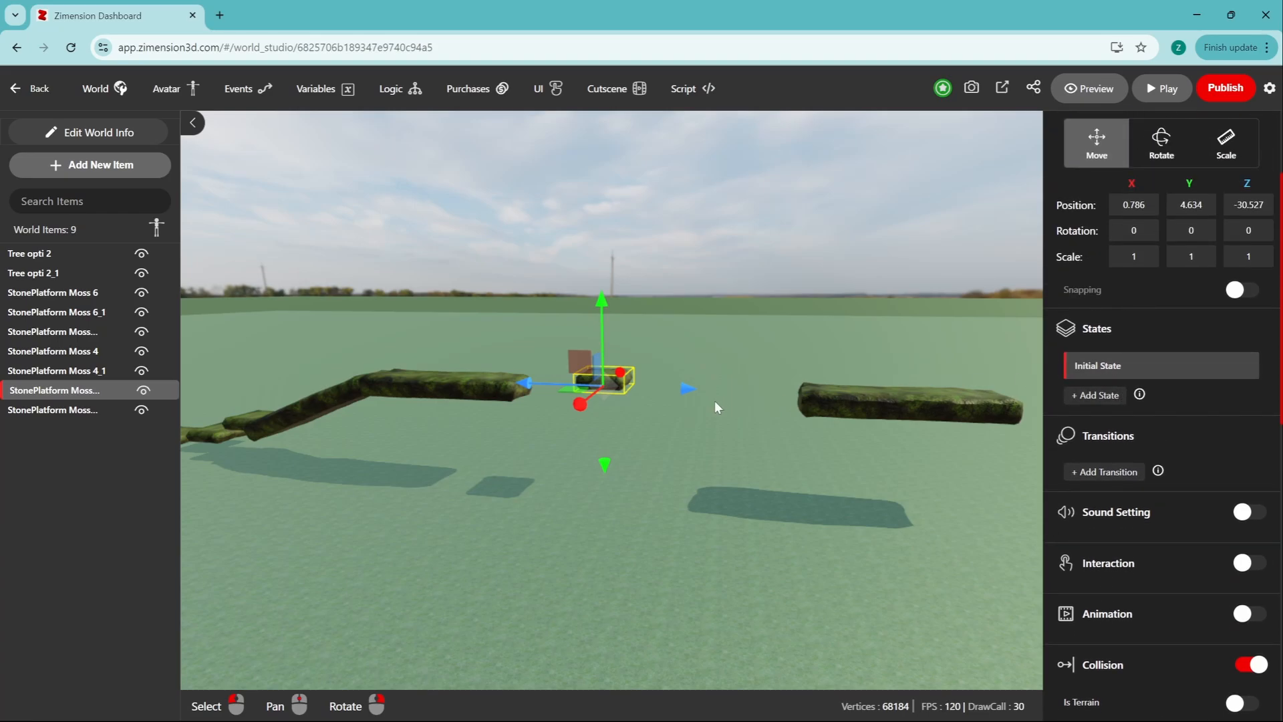
left_click_drag(691, 390, 822, 396)
left_click(1099, 396)
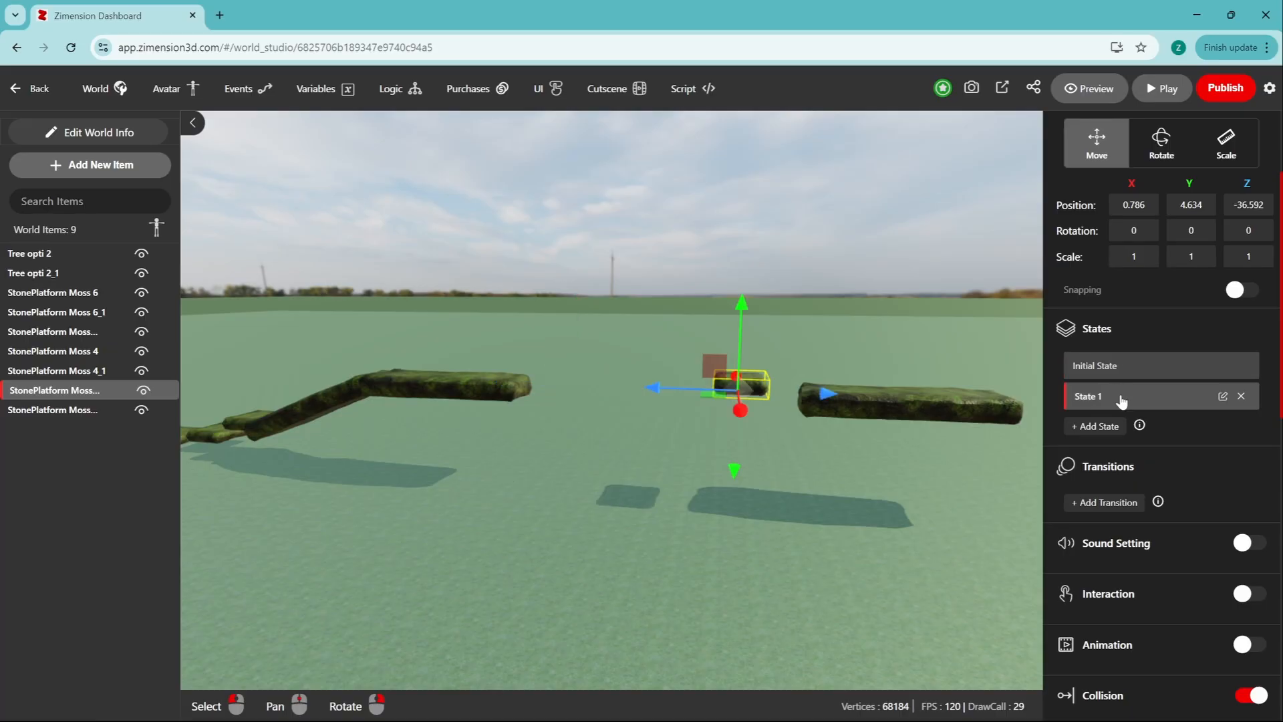
left_click(1131, 372)
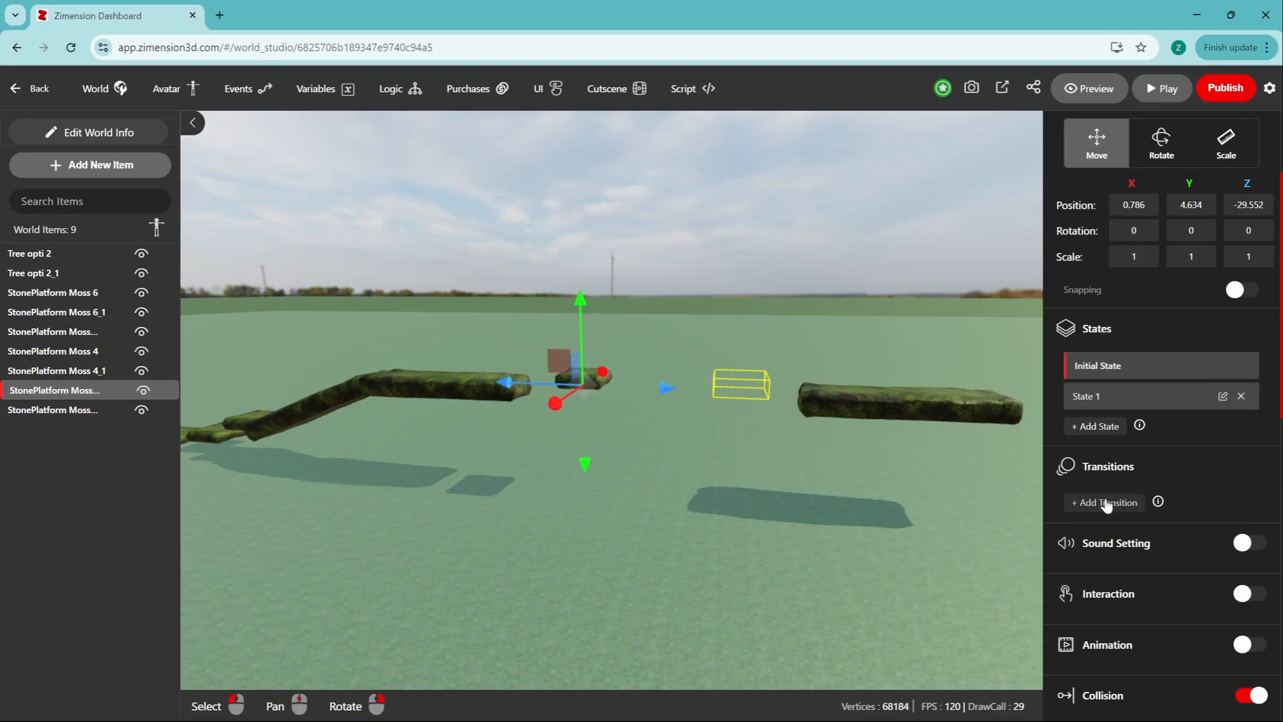
left_click(1107, 502)
Step: Add two steps, State 1 and Initial, to the block's transition
scroll(1110, 521, "down", 2)
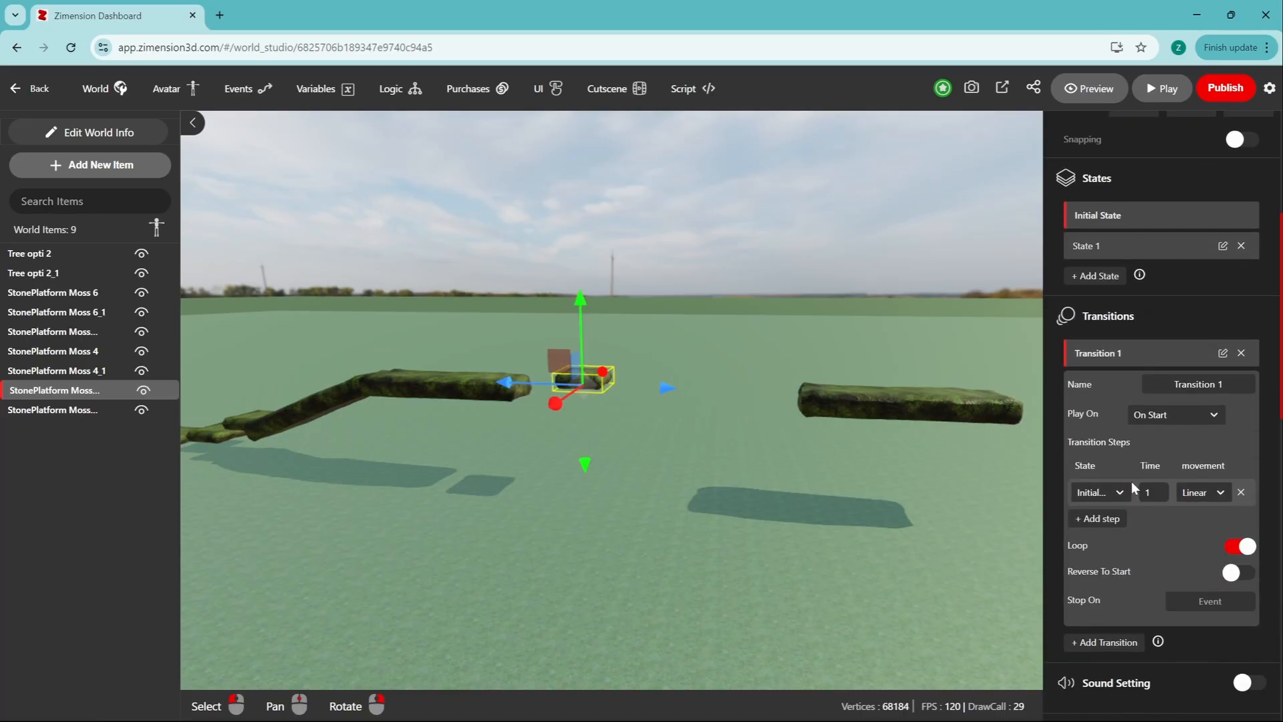
left_click(1100, 519)
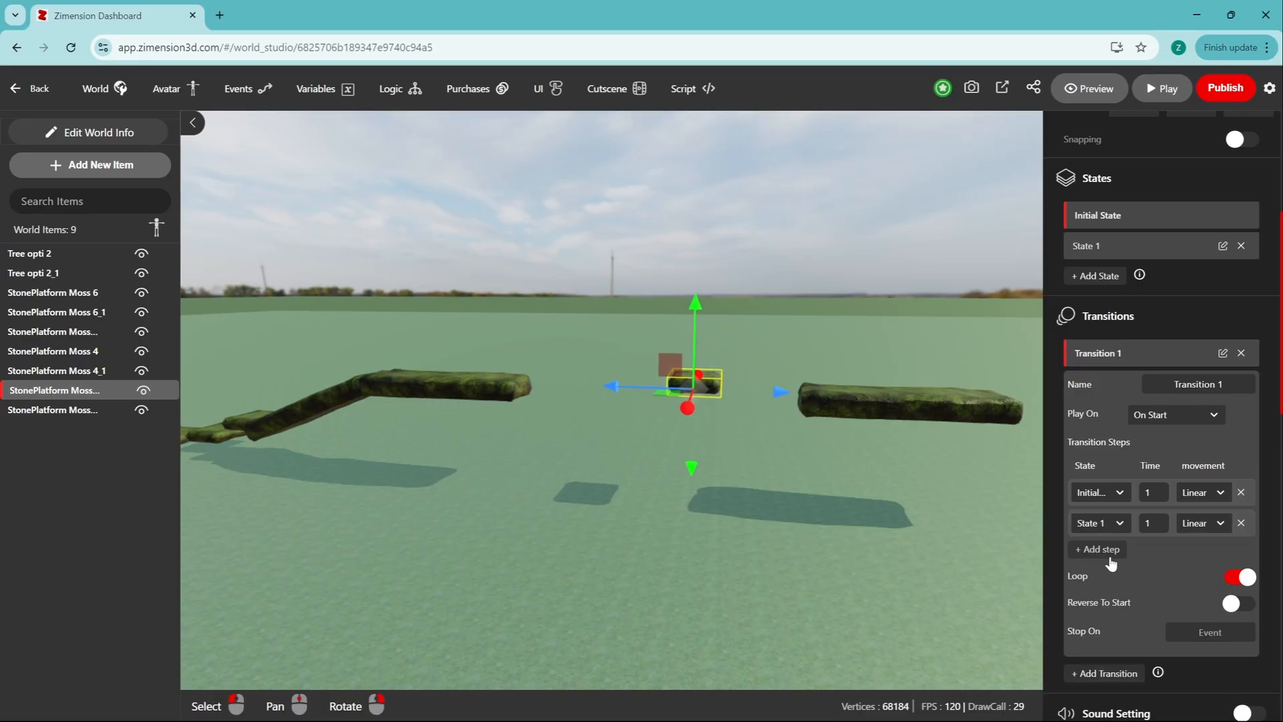
left_click(1101, 549)
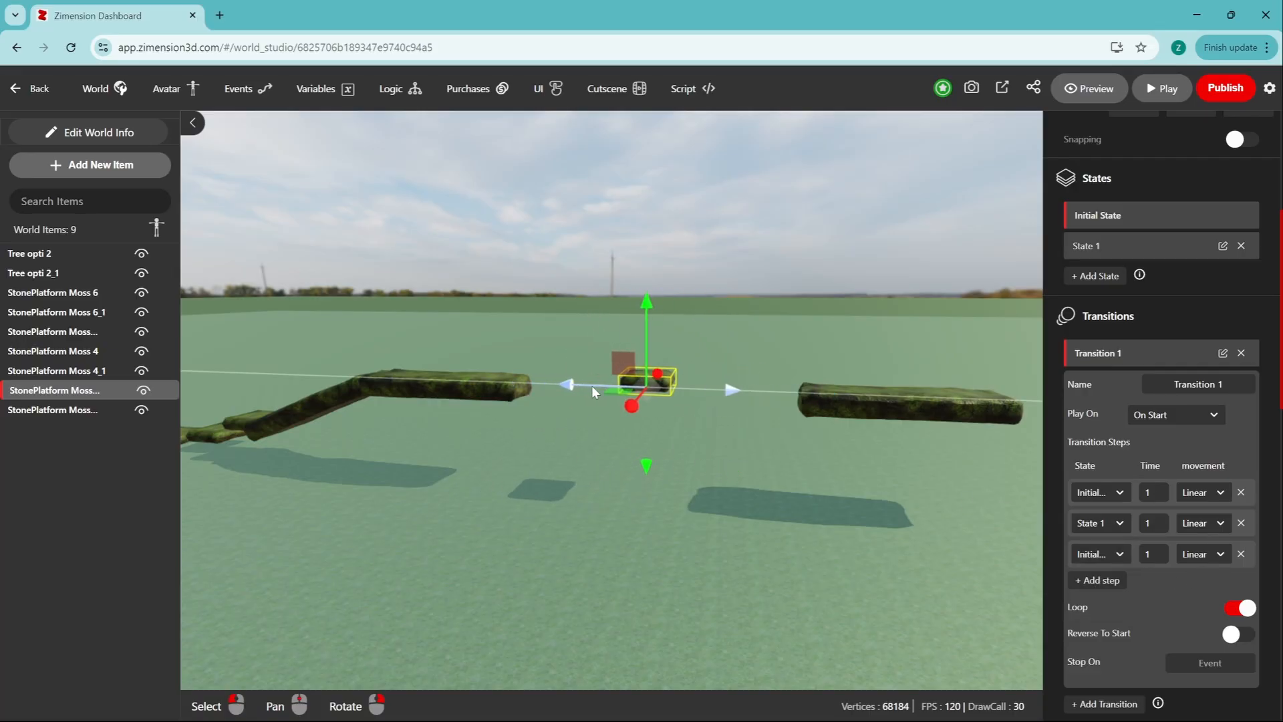
scroll(573, 395, "up", 10)
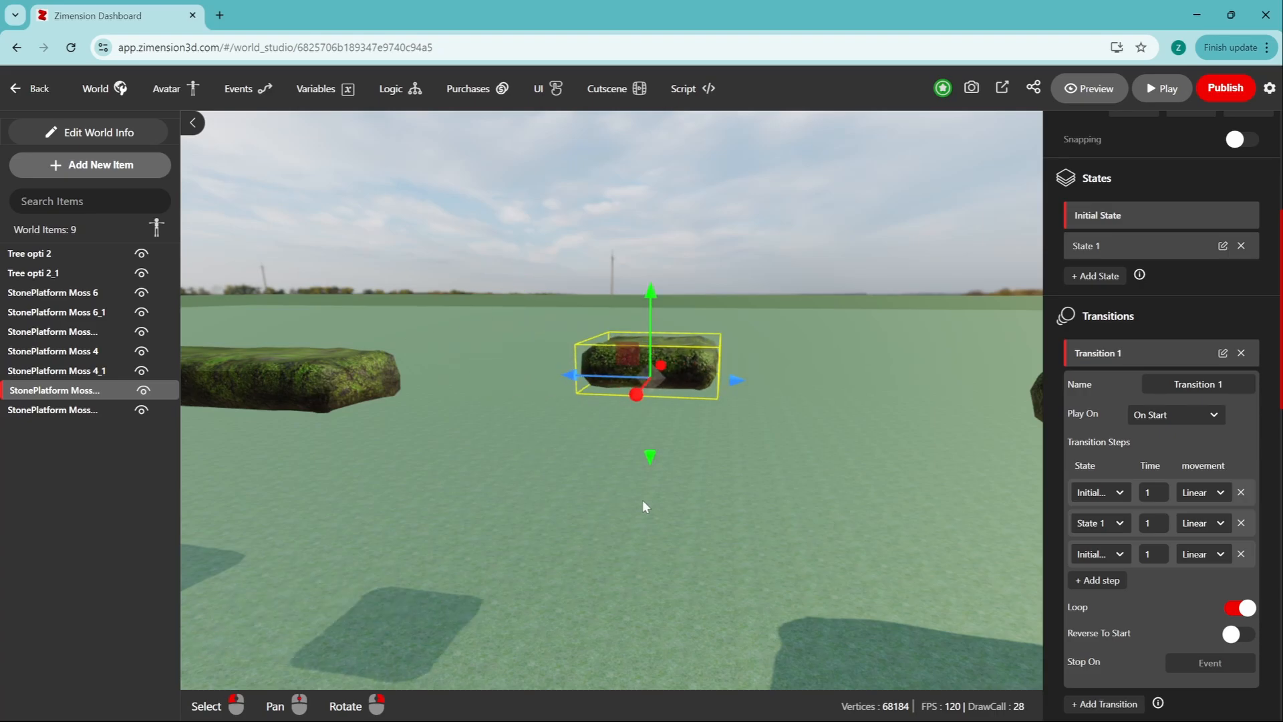
right_click_drag(643, 506, 691, 560)
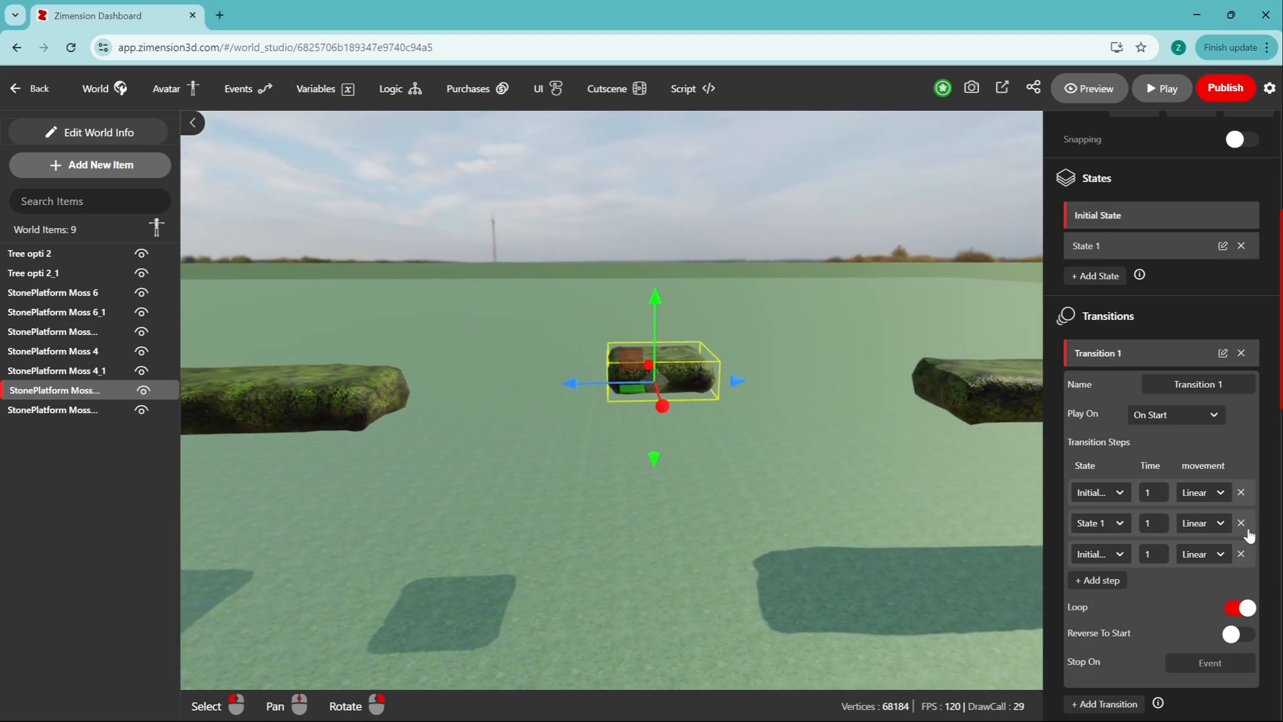
Step: Set both steps to Smooth movement with Time 3, then launch the game
left_click(1193, 493)
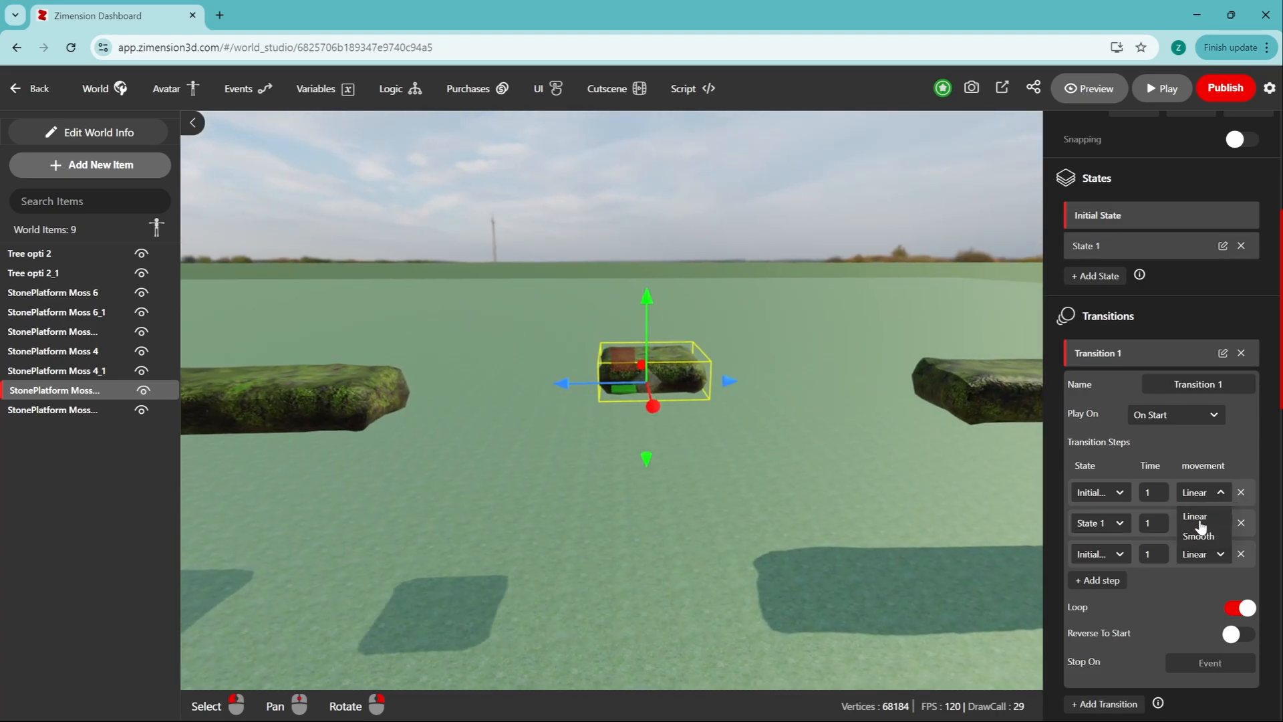
left_click(1199, 535)
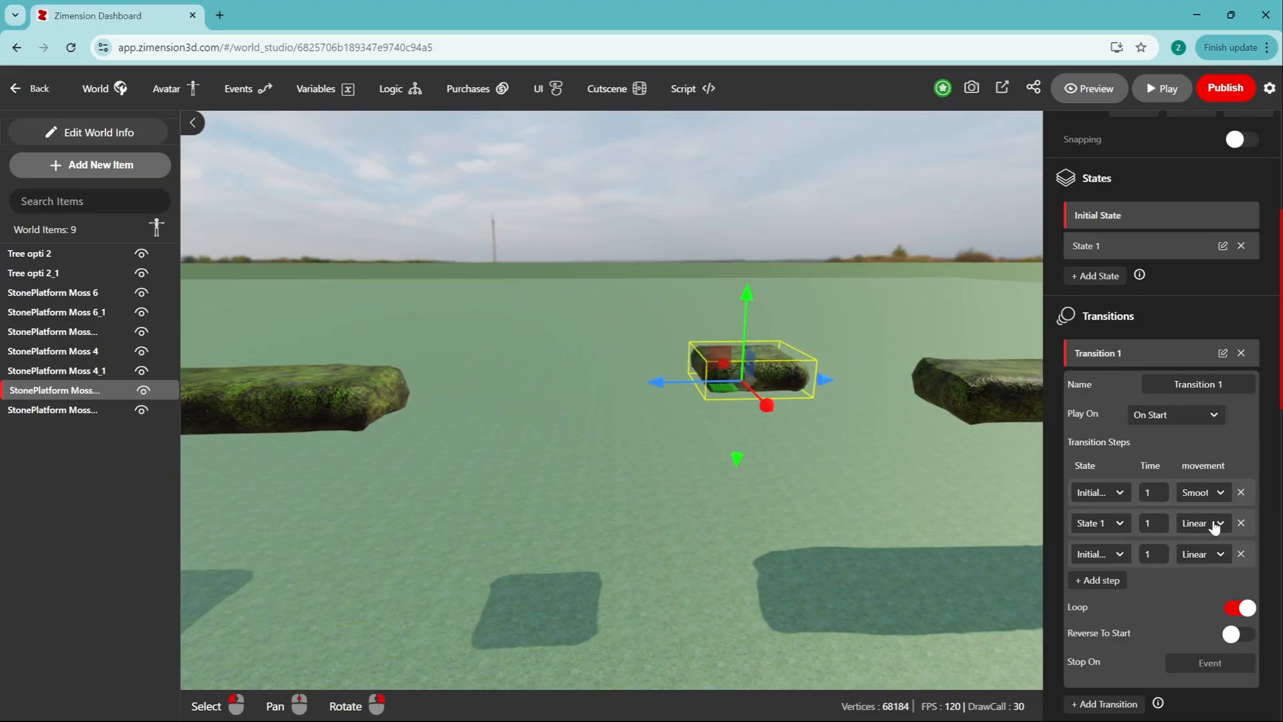
left_click(1215, 525)
left_click(1205, 567)
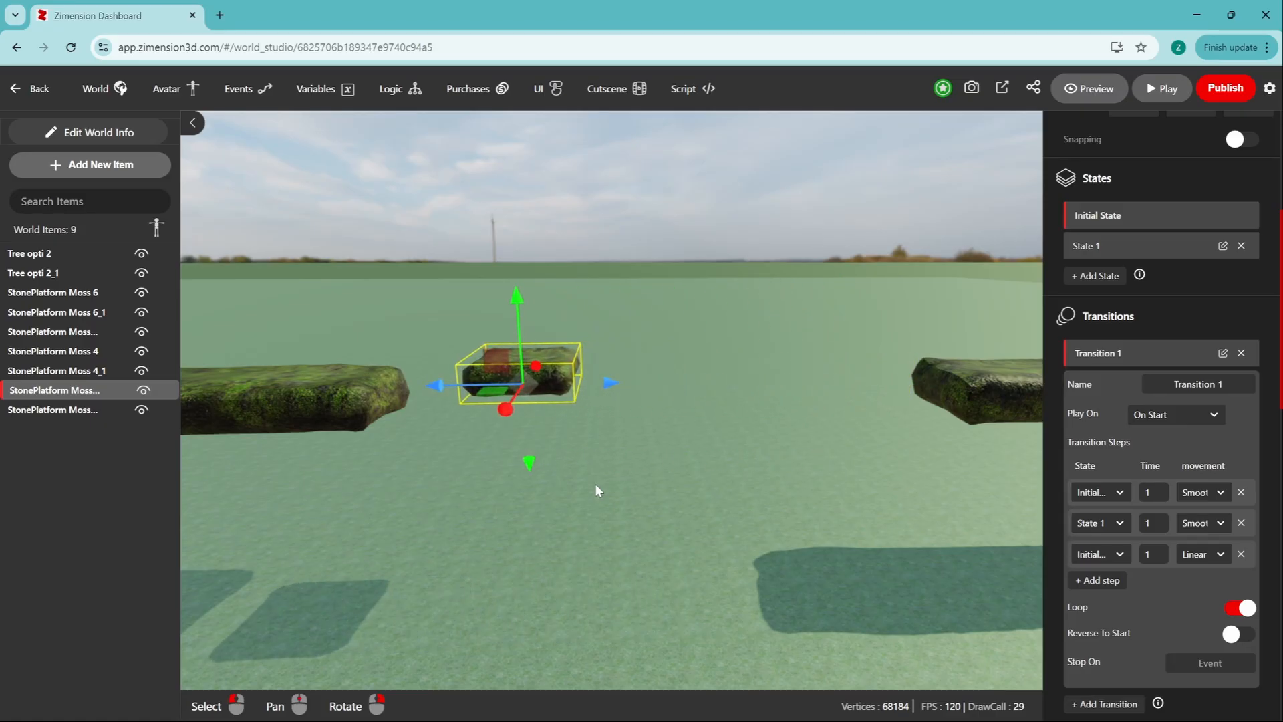
double_click(1154, 497)
type("3")
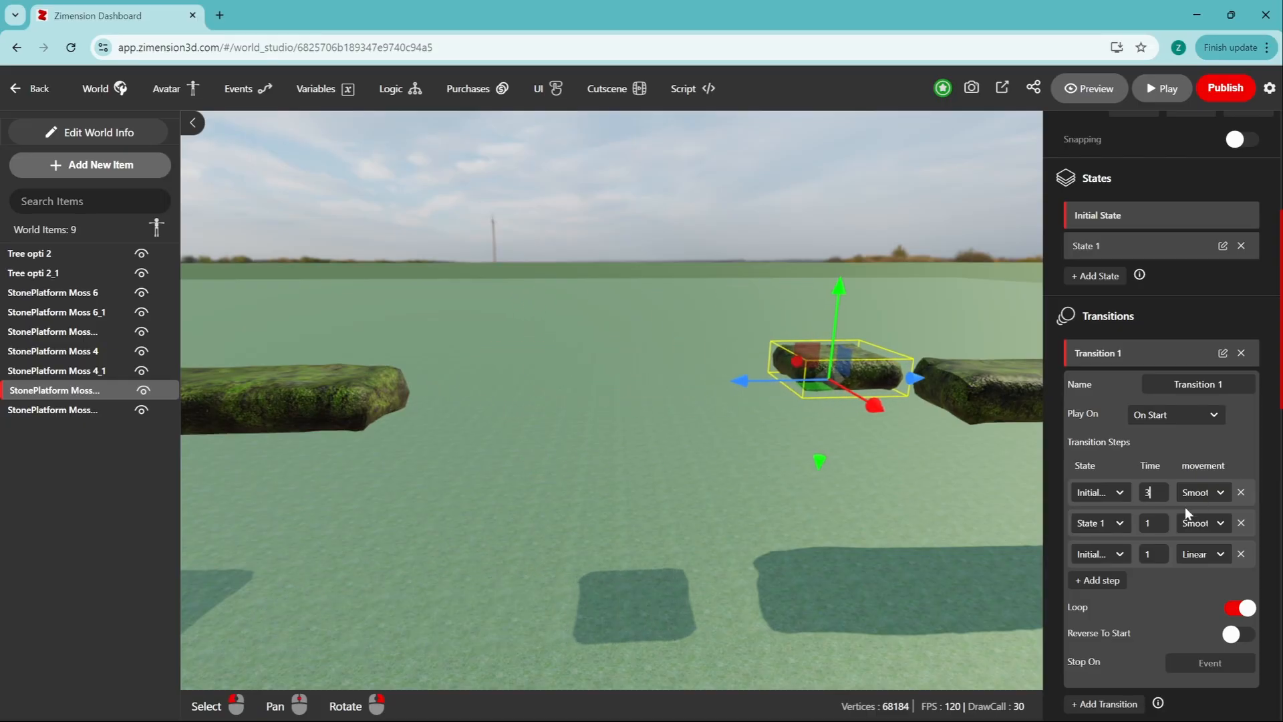
double_click(1159, 528)
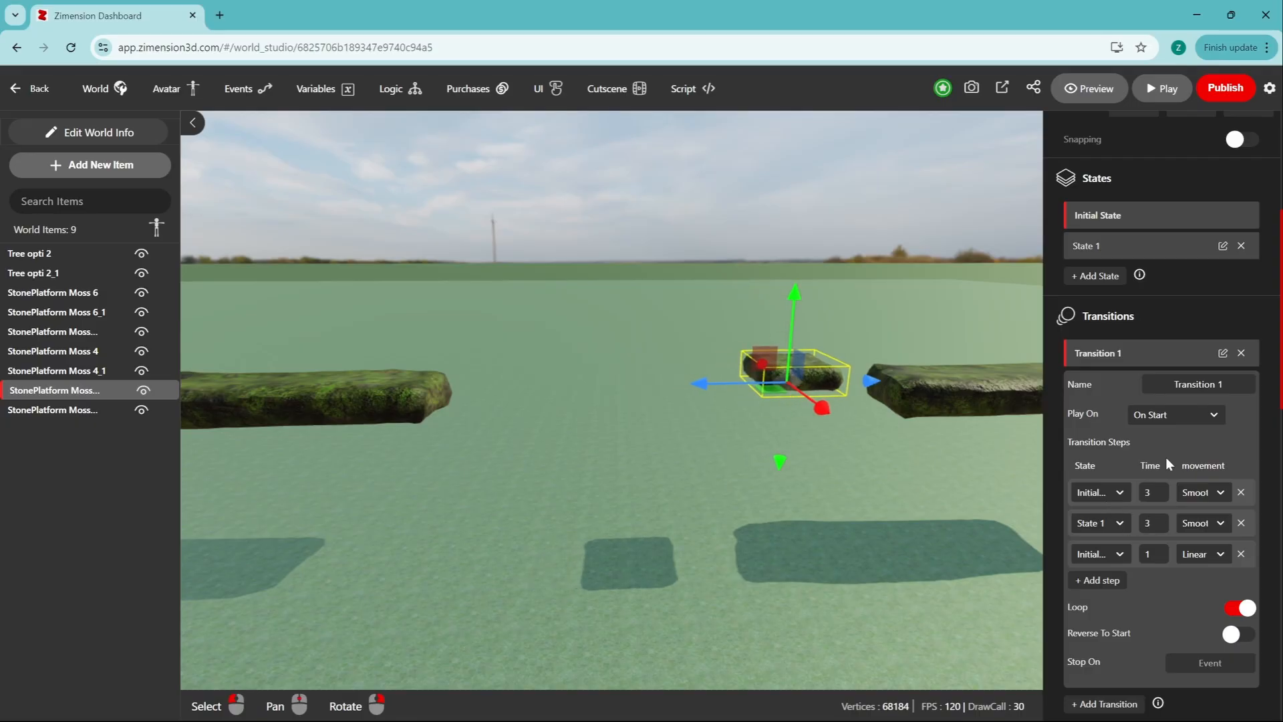
left_click(1161, 89)
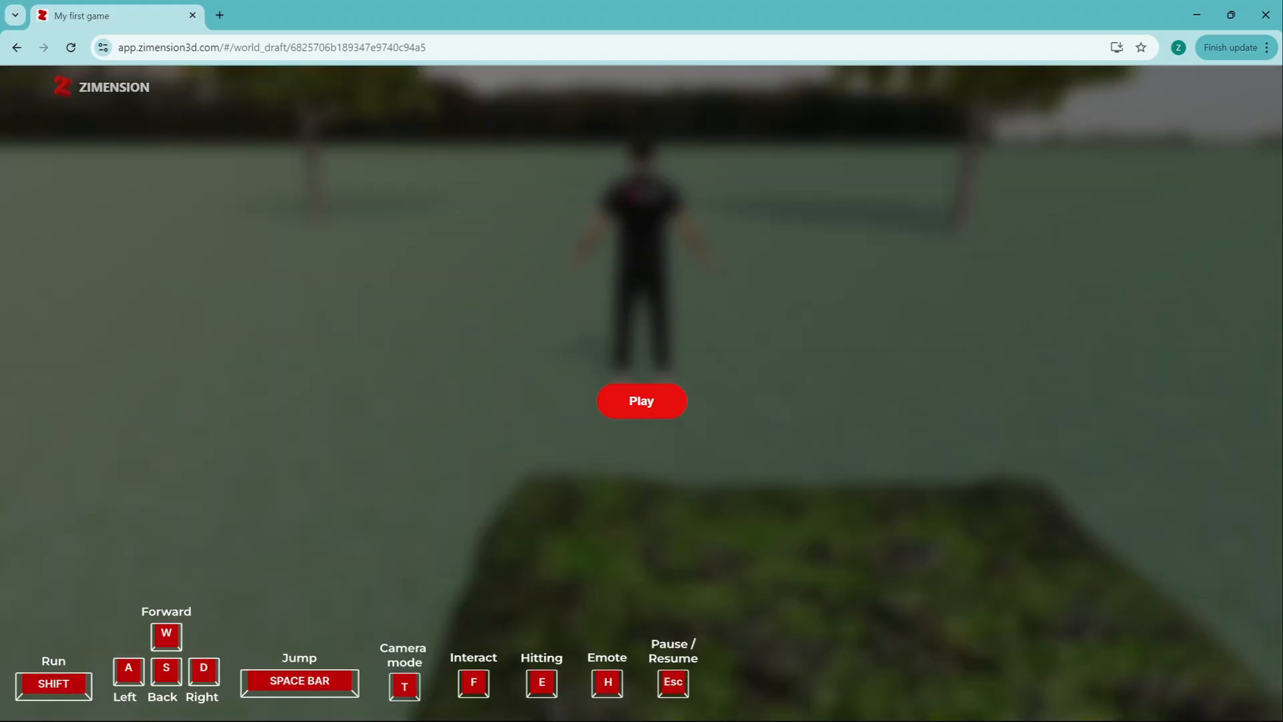
Step: Run and jump the character across the stone blocks onto the moving block, then pause with Esc
left_click(642, 401)
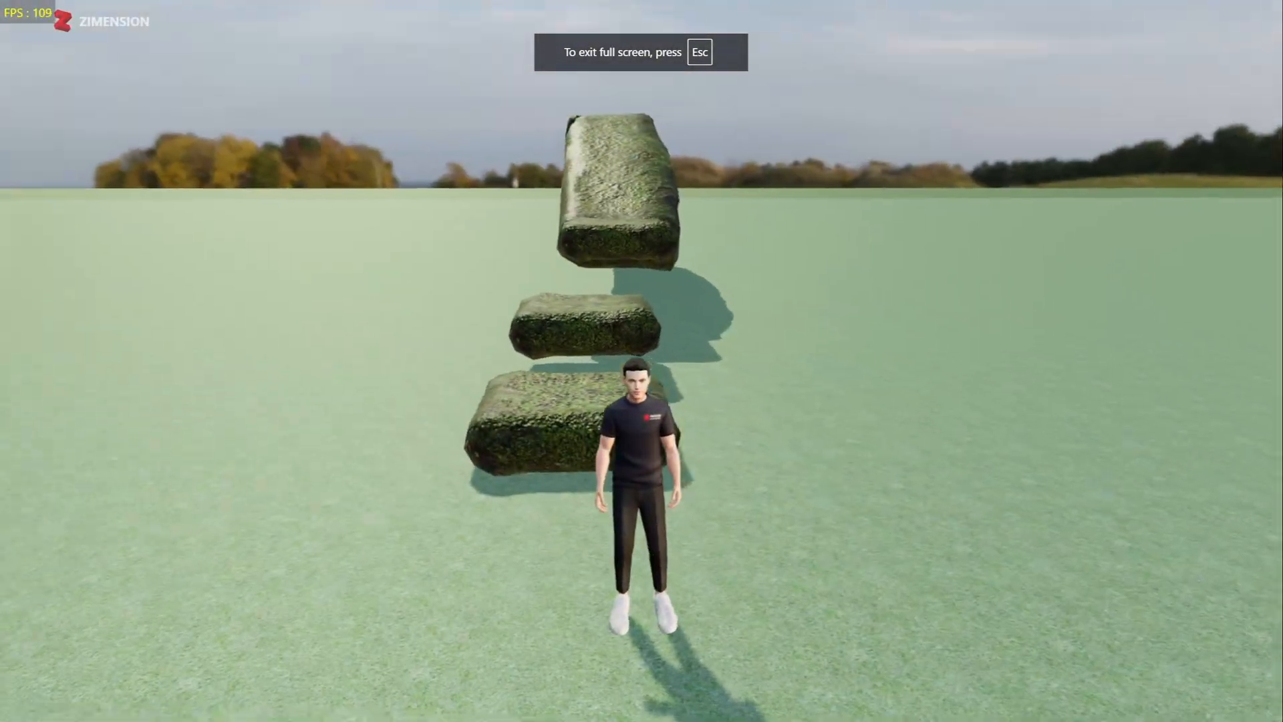
key("w")
key("space")
key("space")
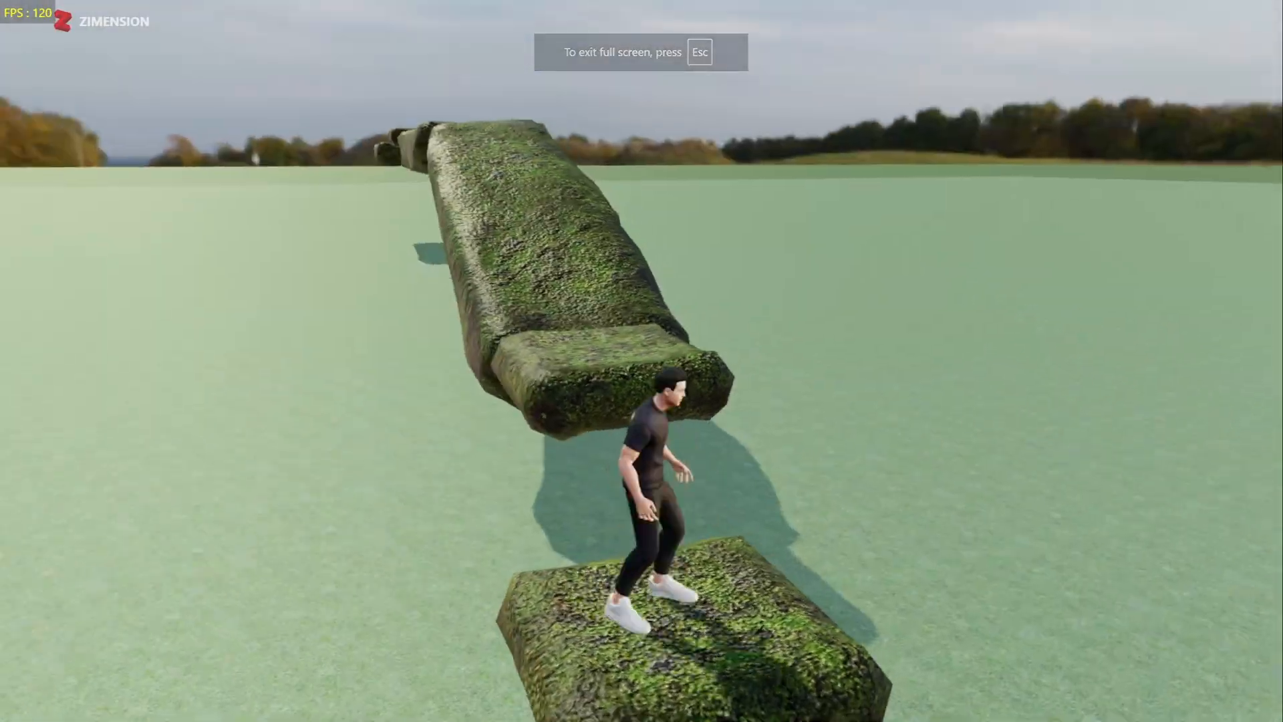
key("space")
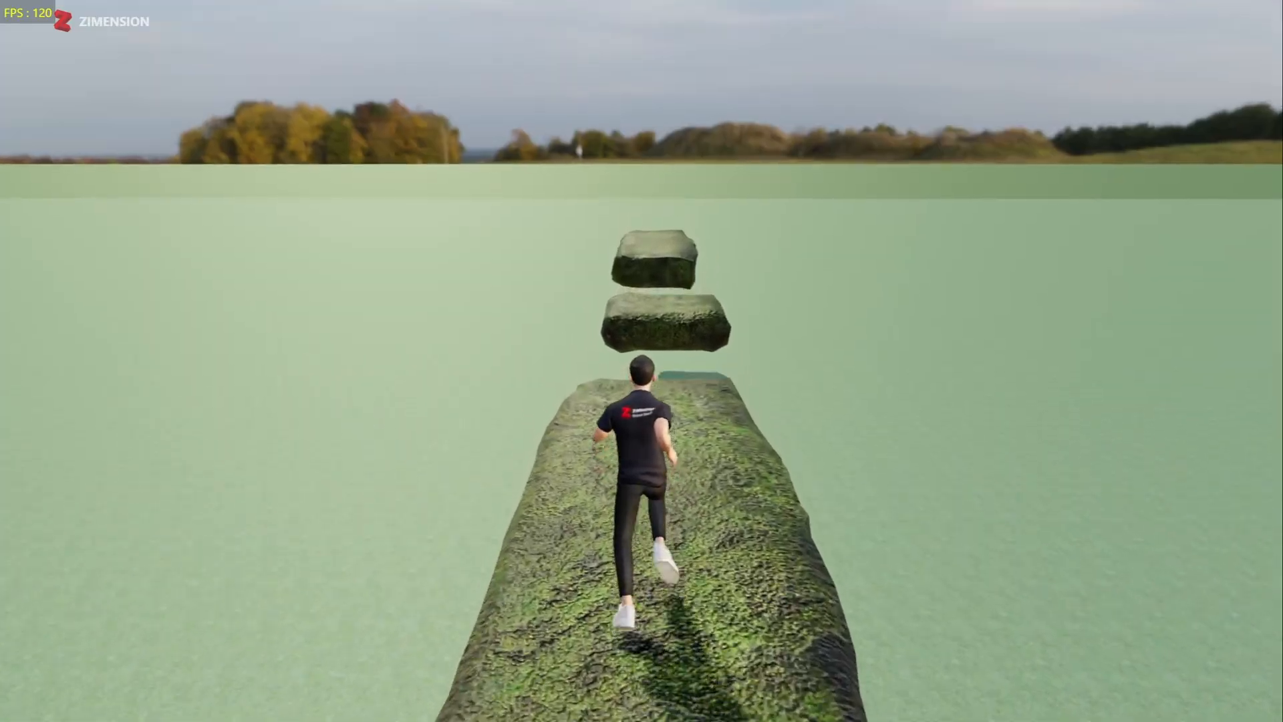
key("w")
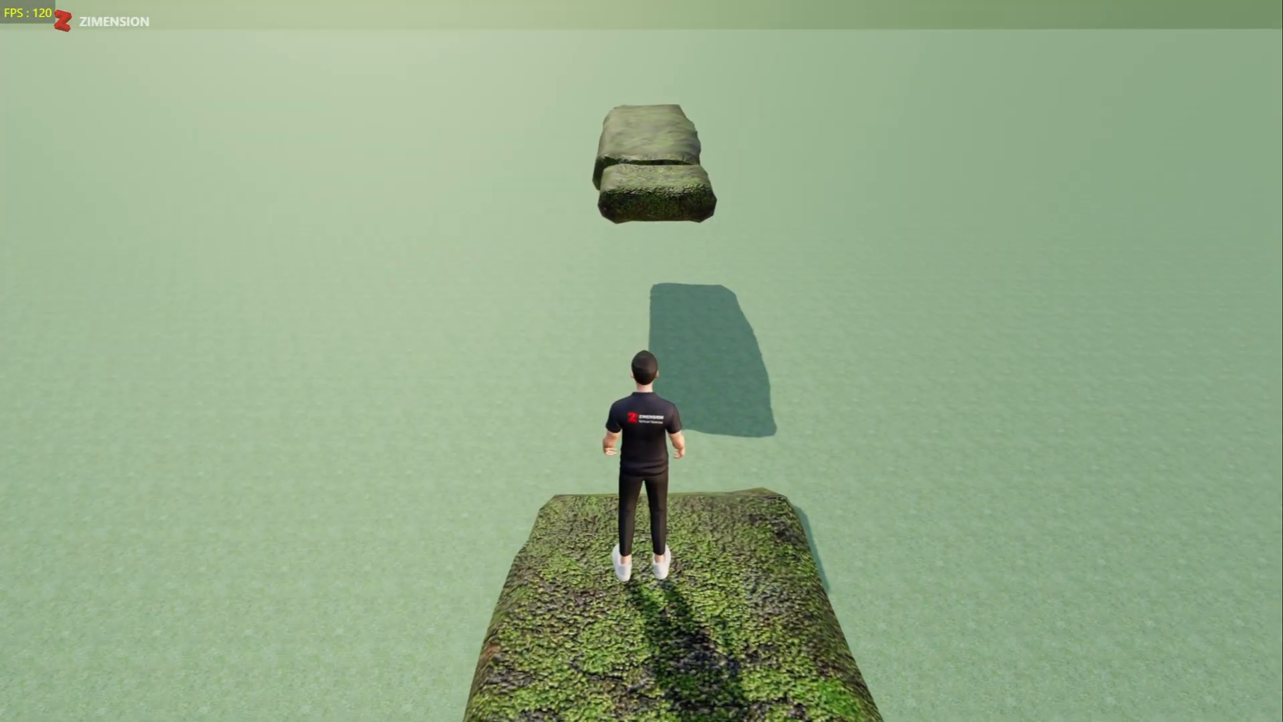
key("w")
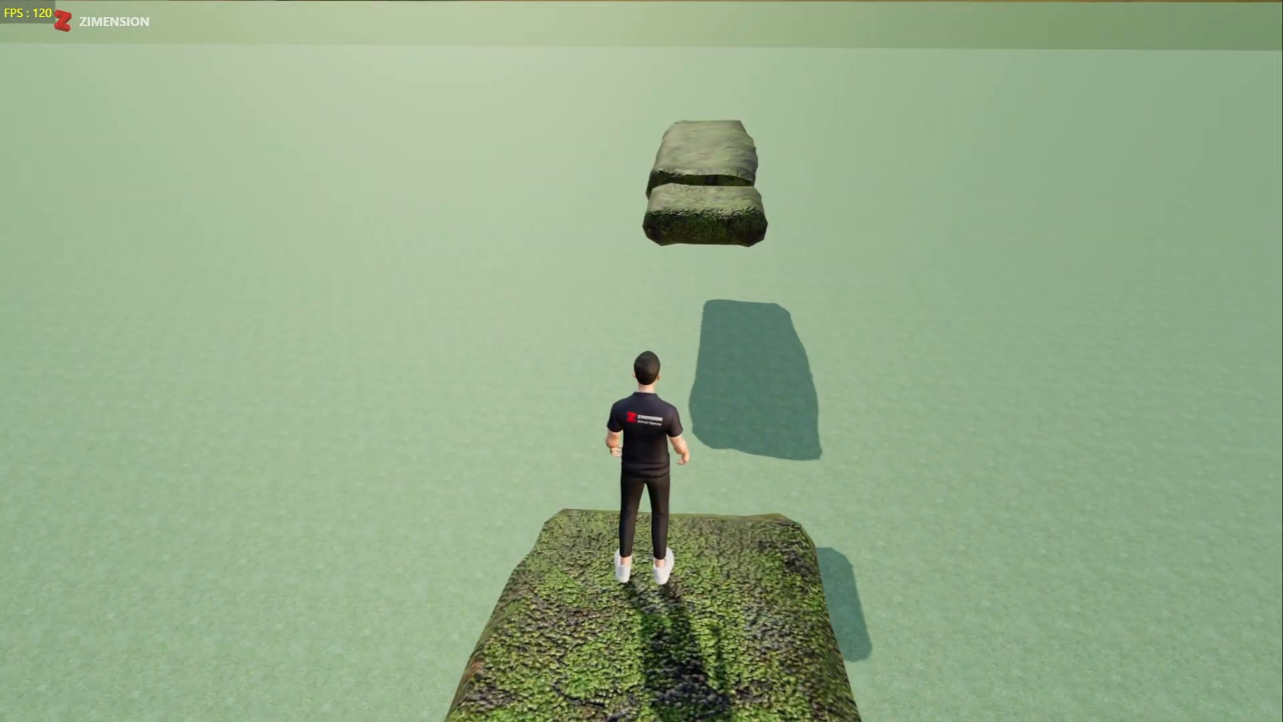
key("space")
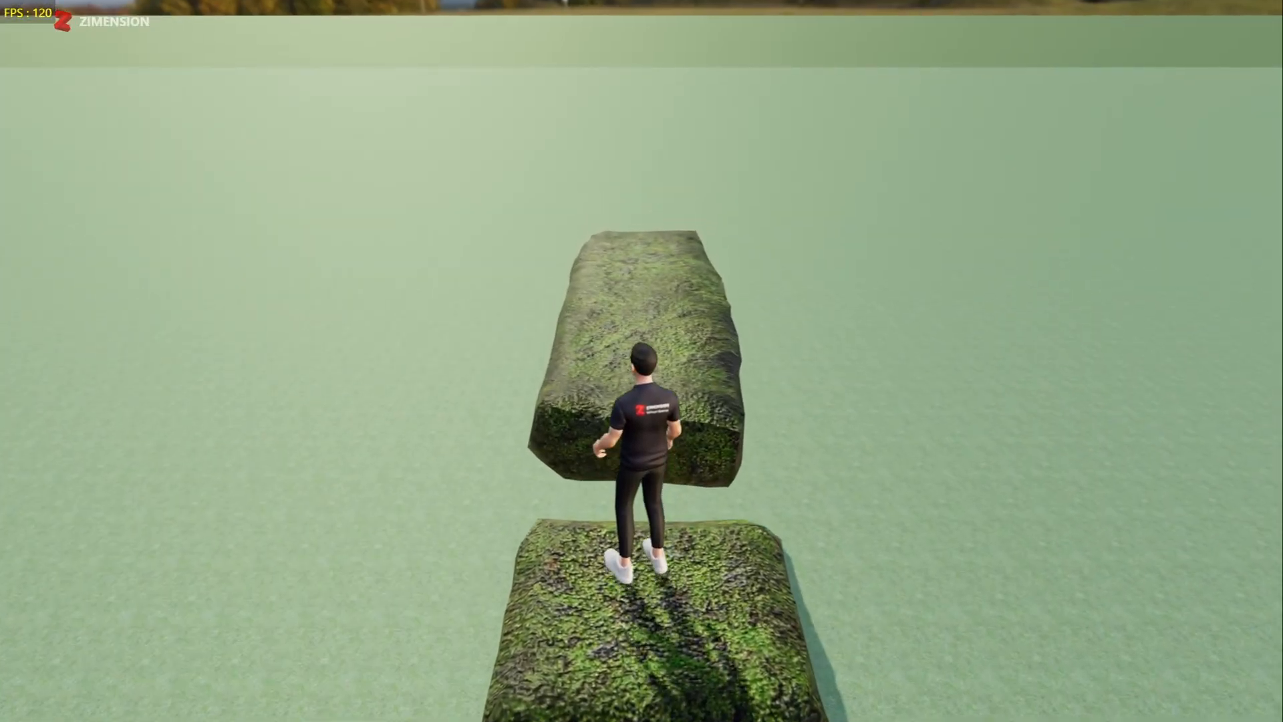
key("space")
key("w")
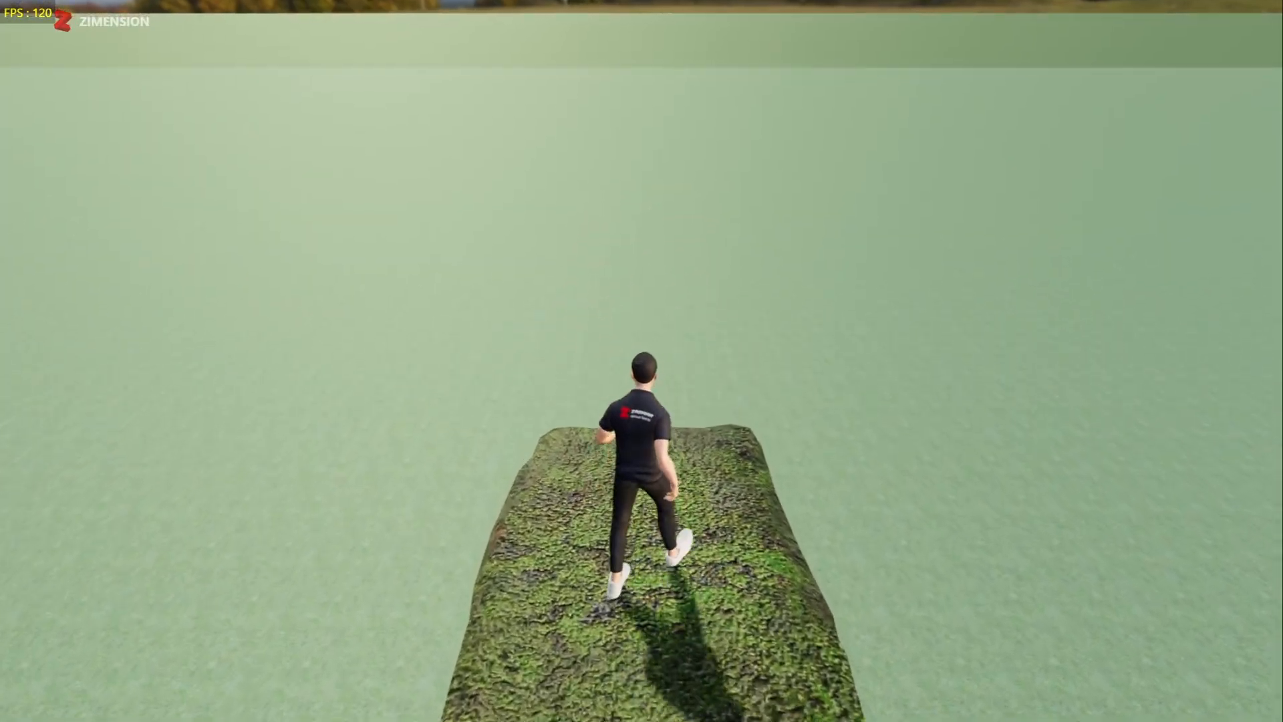
key("Escape")
Step: Delete the extra platform StonePlatform Moss 6_1 and nudge StonePlatform Moss 6 along the course
left_click(624, 364)
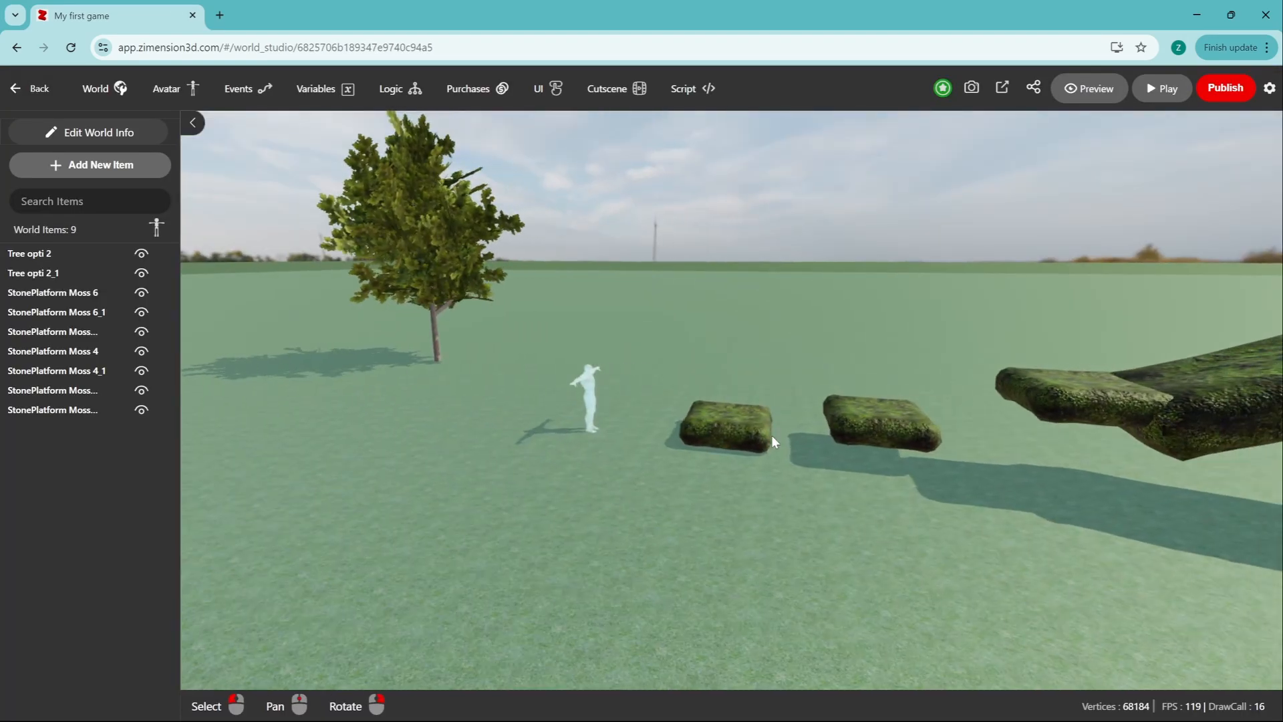
scroll(735, 437, "down", 3)
left_click(722, 411)
key("Delete")
left_click(624, 413)
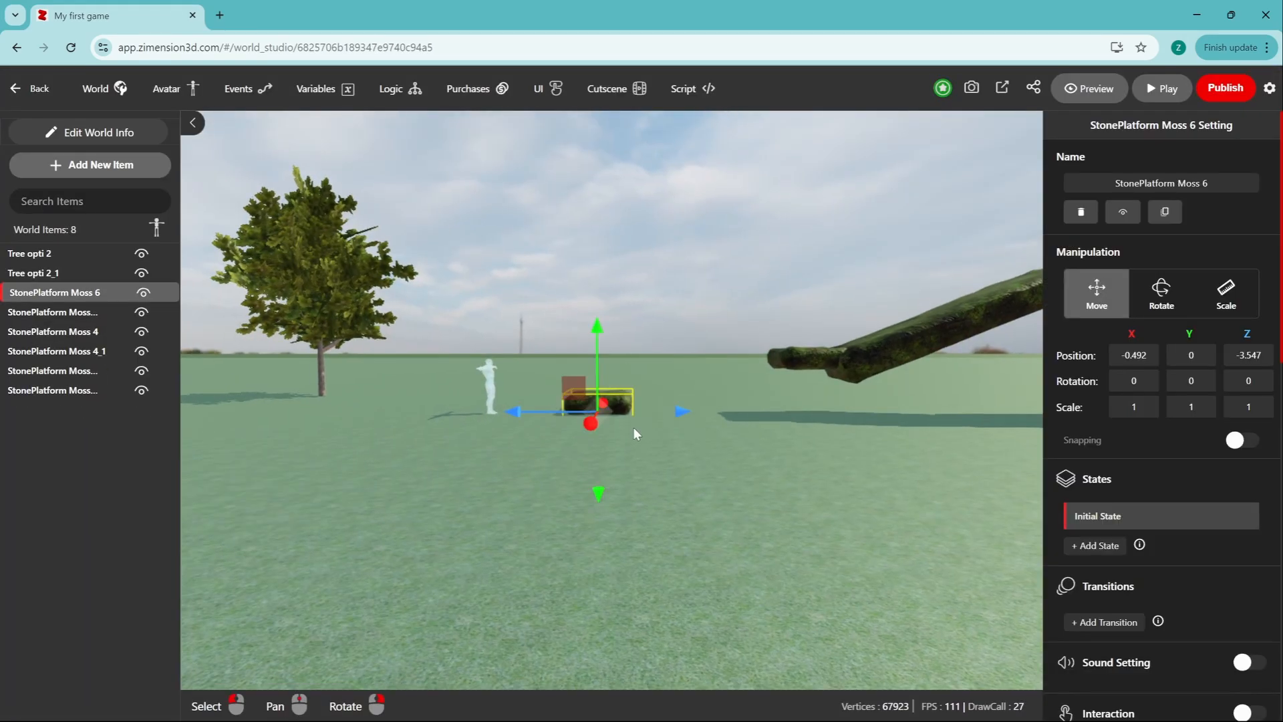
left_click_drag(703, 425, 735, 461)
right_click_drag(735, 461, 710, 538)
Step: Duplicate the long platform StonePlatform Moss 4_1_1 and move the copy much further along
left_click(492, 450)
key("ctrl+d")
left_click_drag(598, 441, 795, 380)
right_click_drag(830, 483, 739, 434)
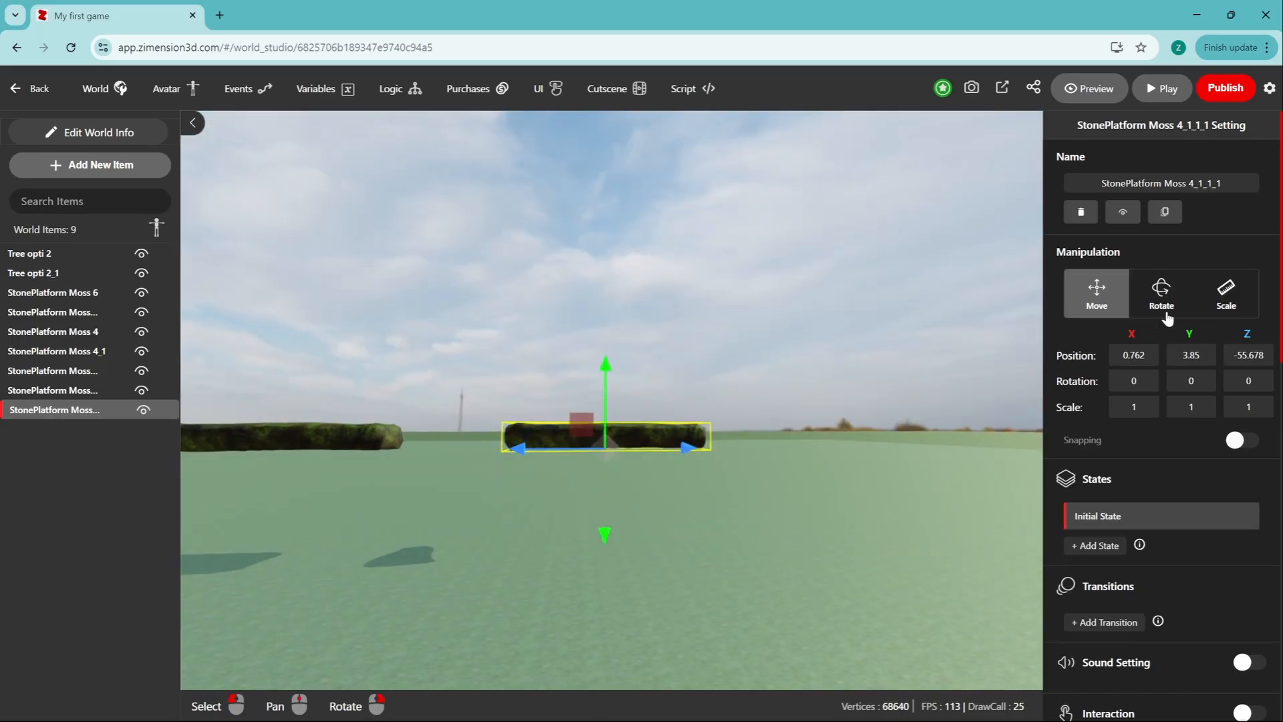
Step: Add an upright State 1, rotated 90°, for the stone platform
left_click(1096, 545)
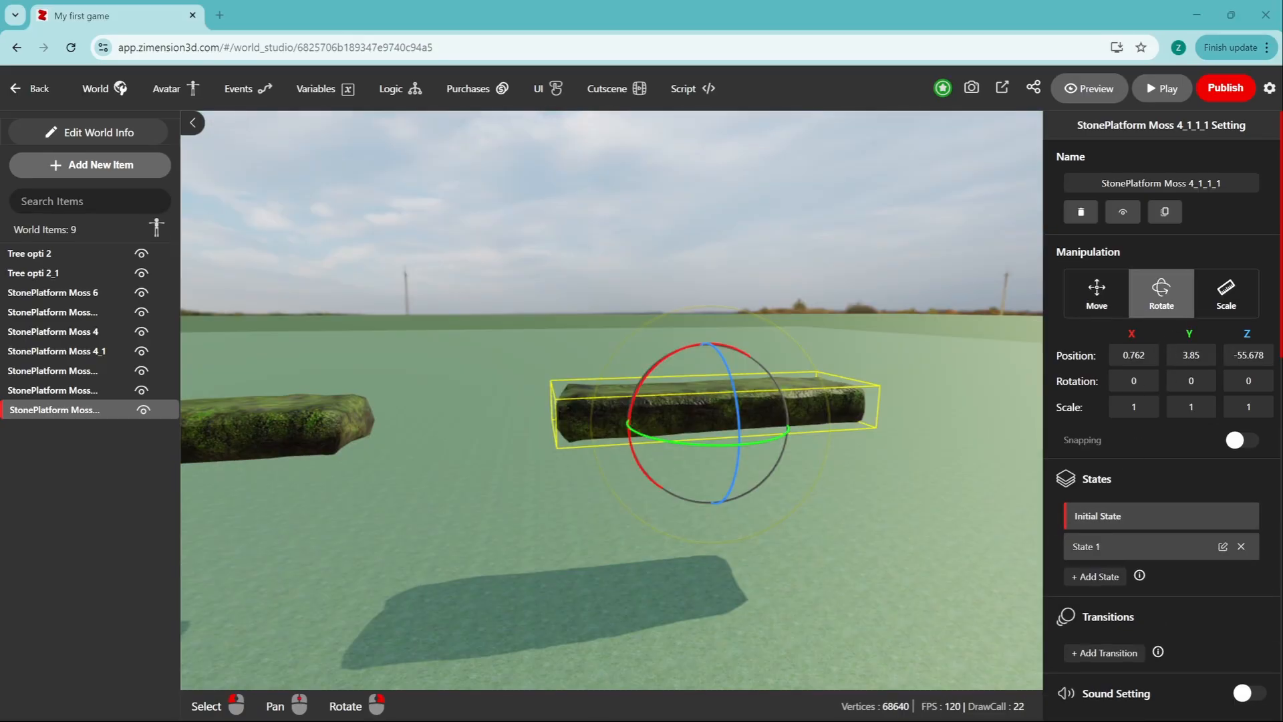
left_click(1089, 552)
left_click(1090, 513)
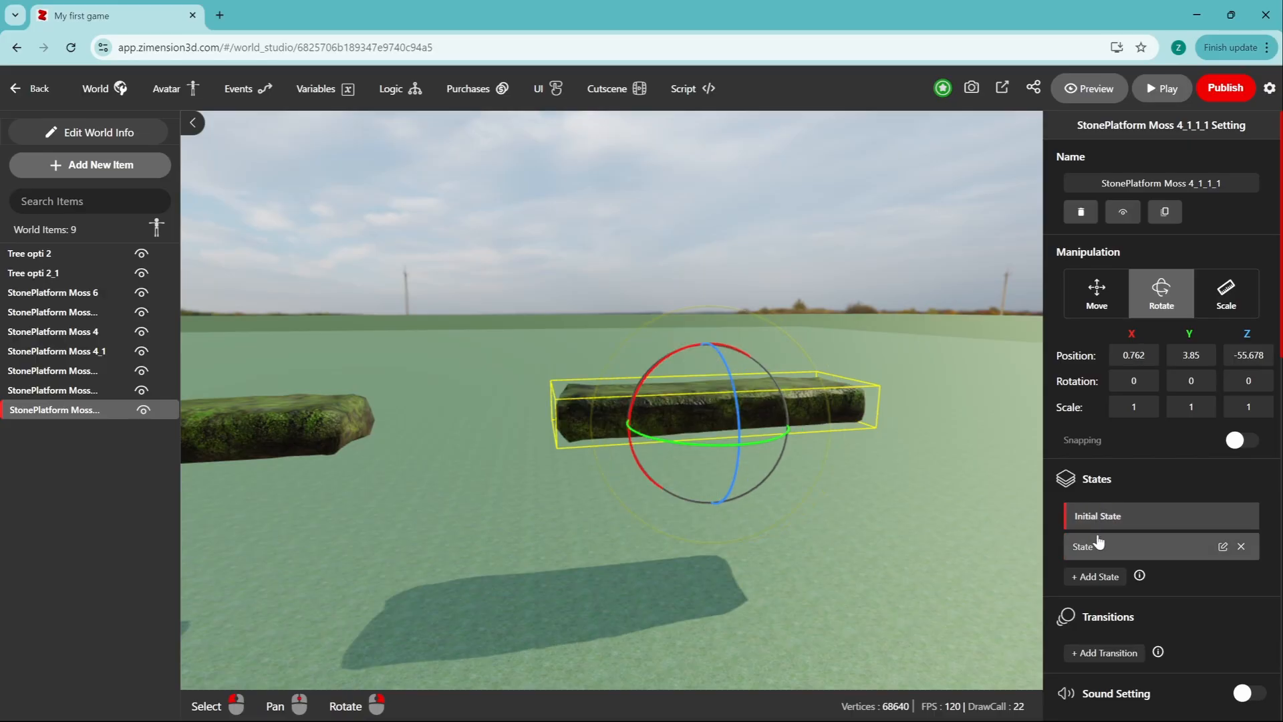
left_click(1097, 546)
scroll(1157, 456, "down", 3)
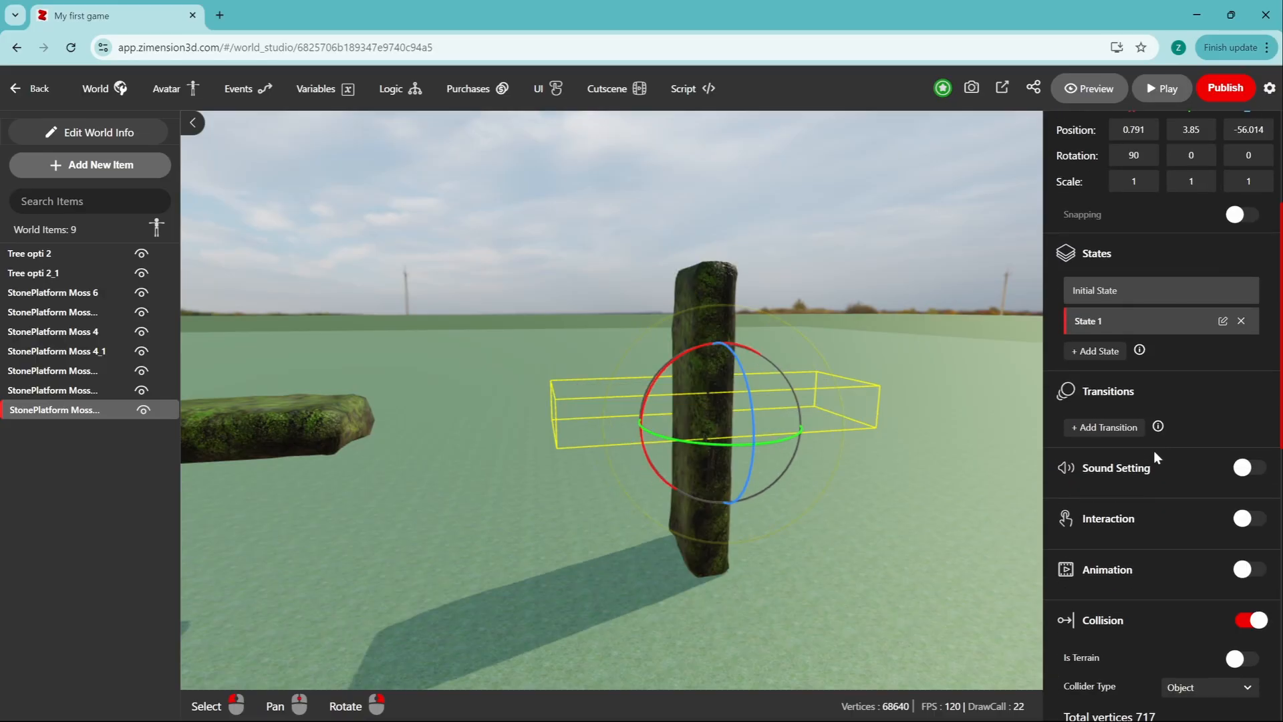
Step: Create a transition with steps Initial, State 1 and back to Initial State
left_click(1107, 431)
scroll(1120, 494, "down", 1)
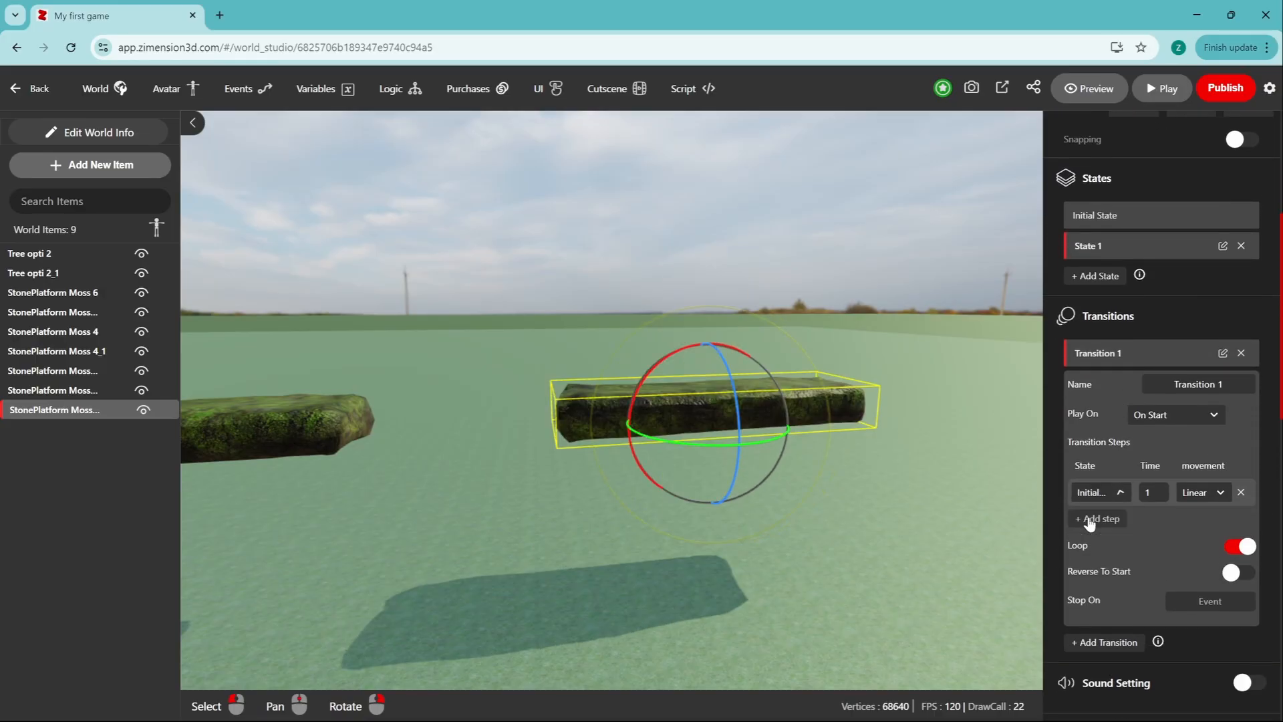
left_click(1106, 520)
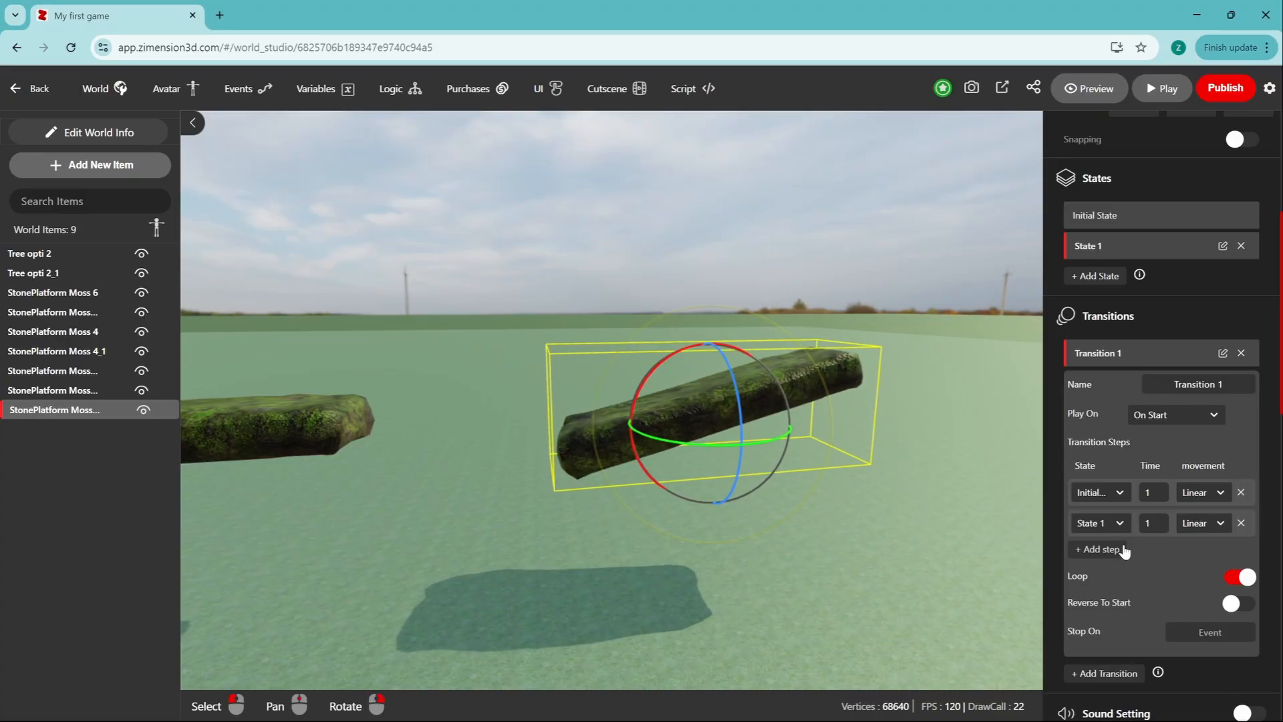
left_click(1109, 549)
left_click(1116, 556)
left_click(1115, 577)
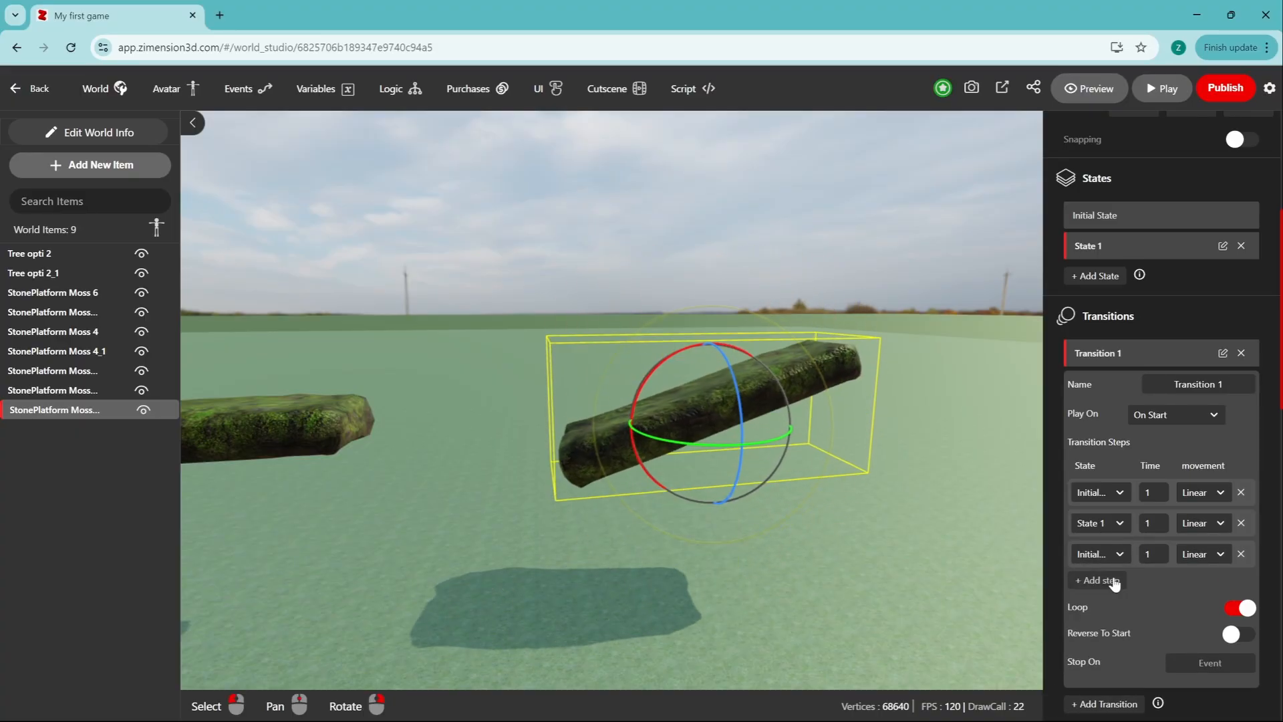
Step: Set step durations to 2 and add a fourth Initial State step, keeping Loop on
double_click(1150, 500)
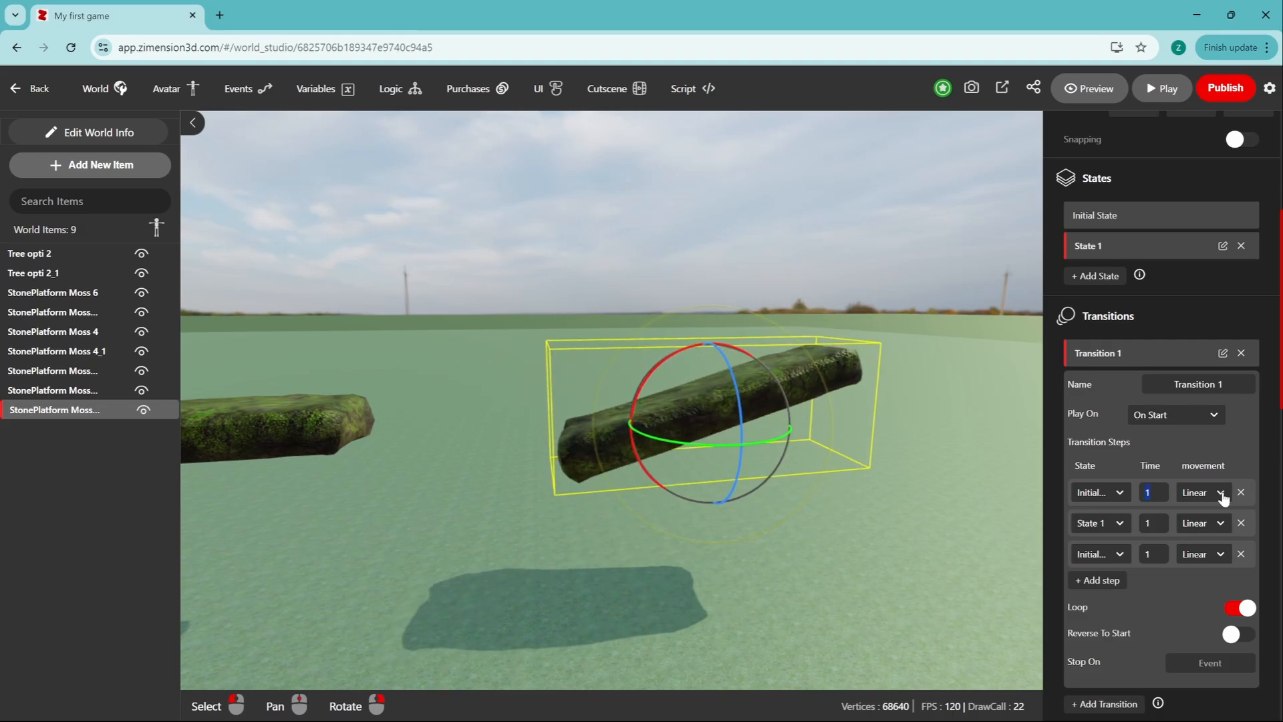
type("2")
double_click(1153, 524)
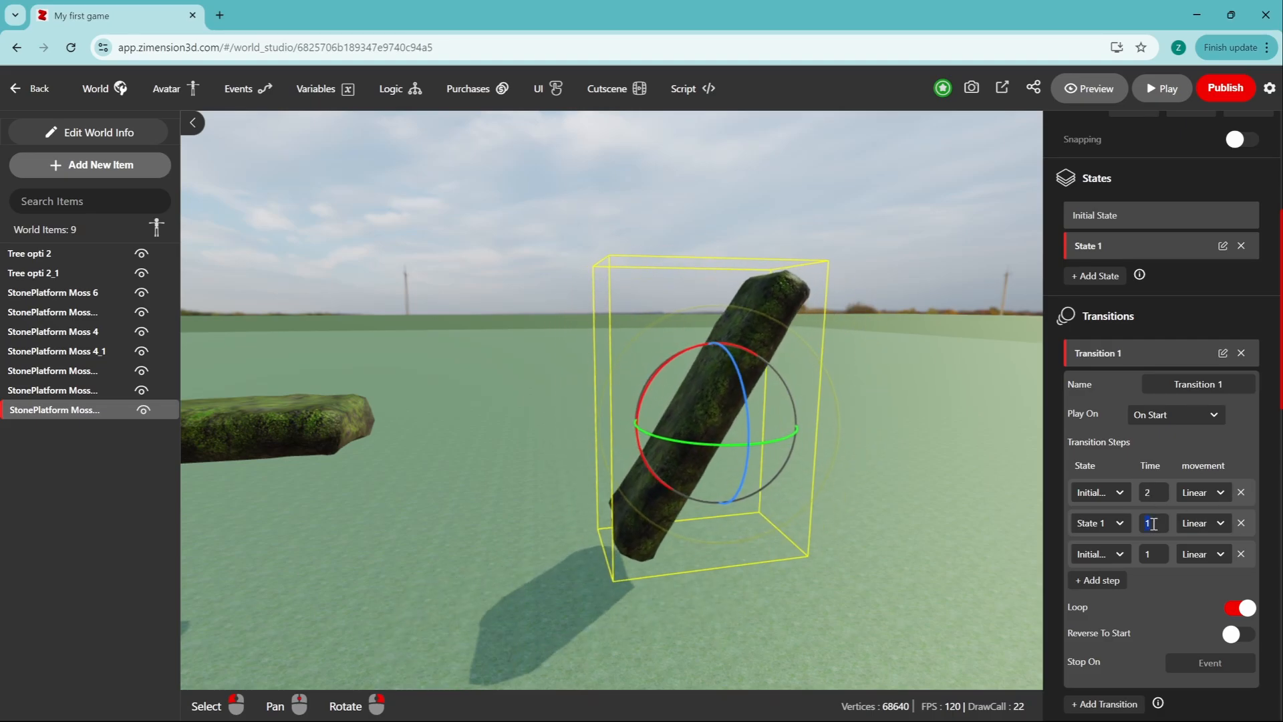
type("2")
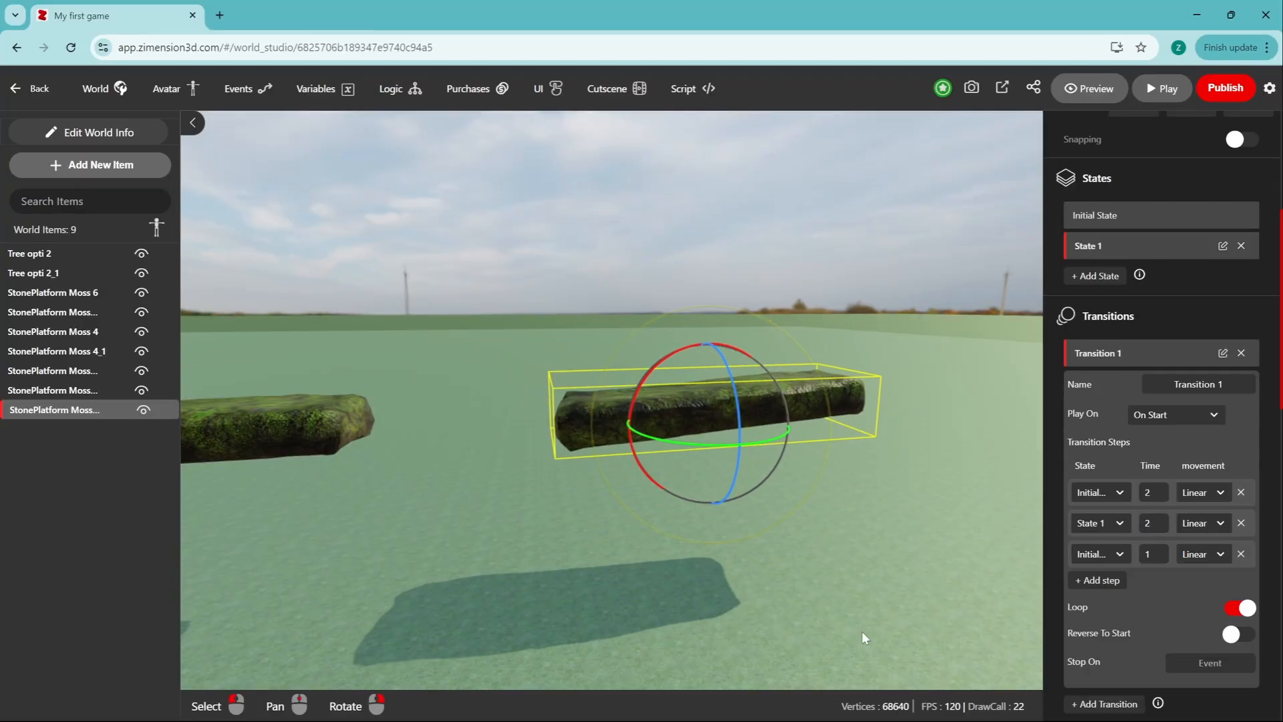
left_click(1102, 492)
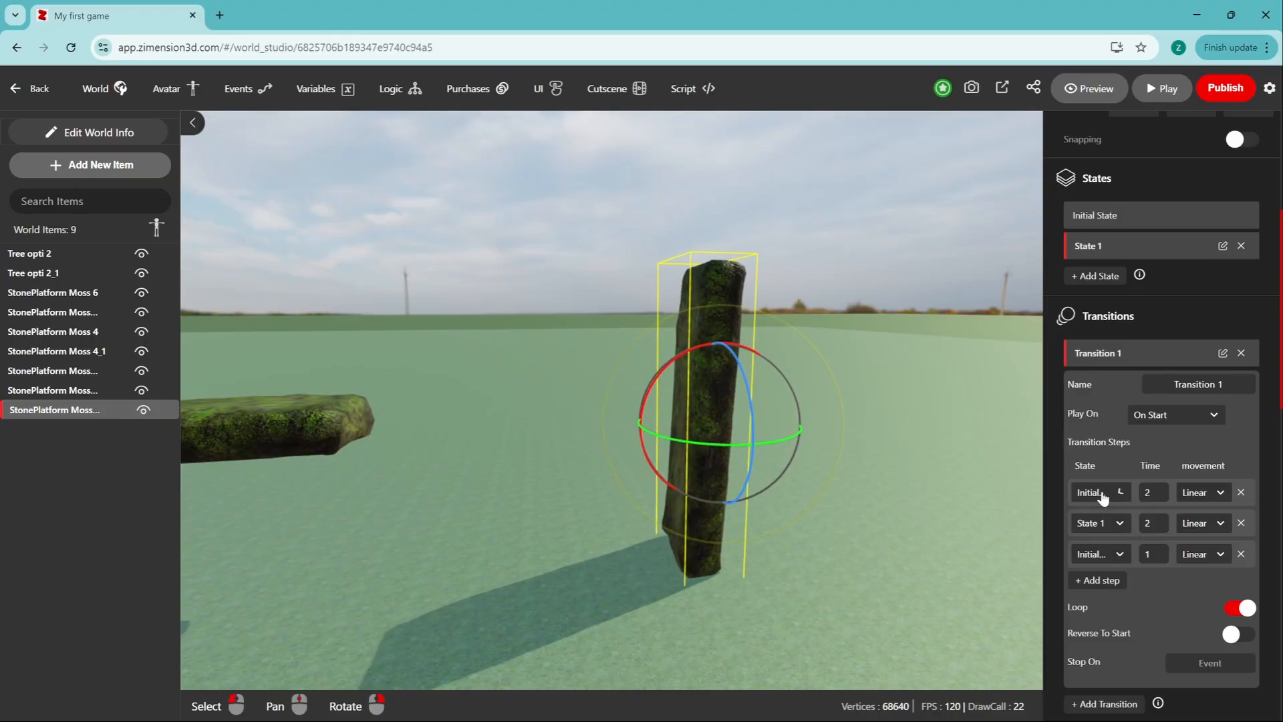
left_click(1093, 581)
left_click(1099, 585)
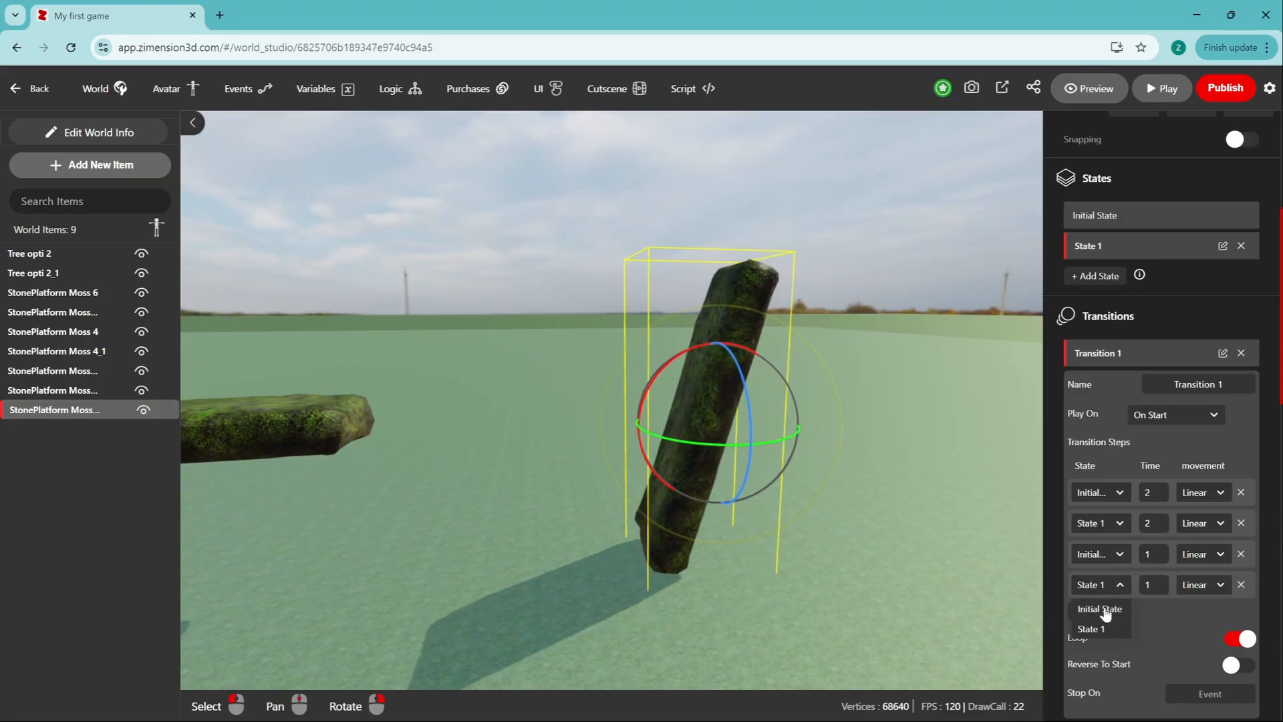
left_click(1100, 609)
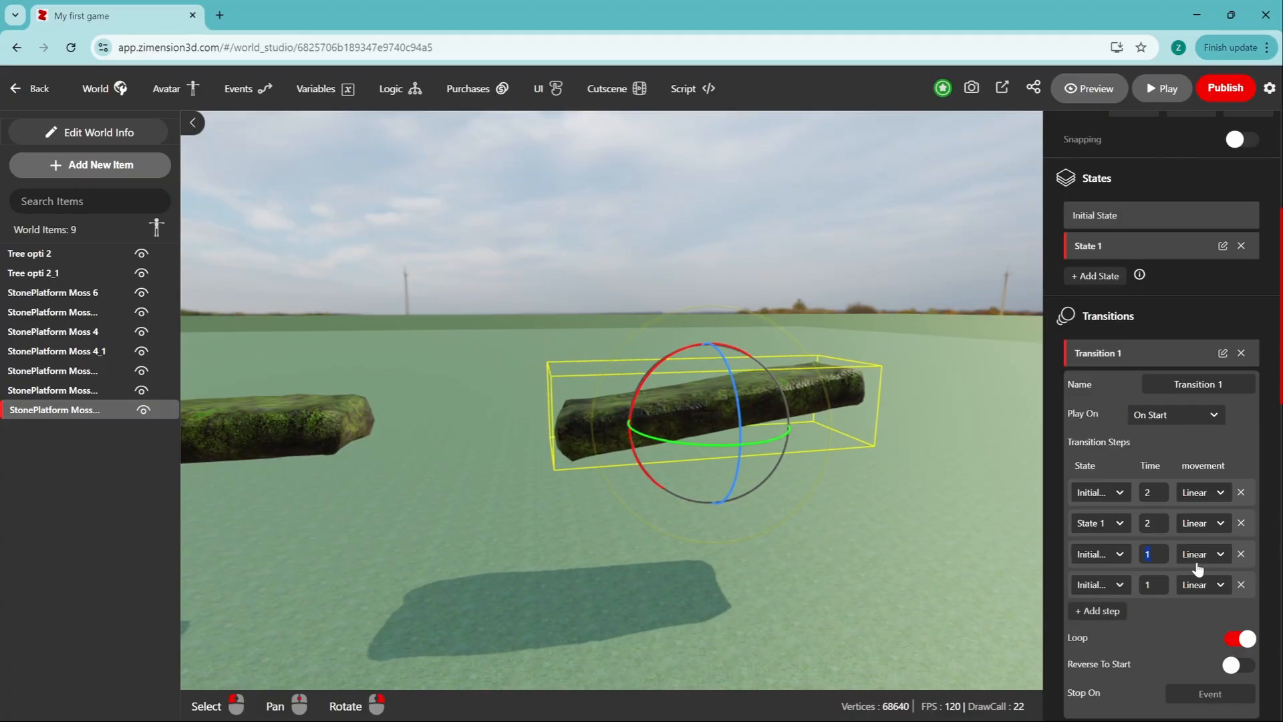
type("2")
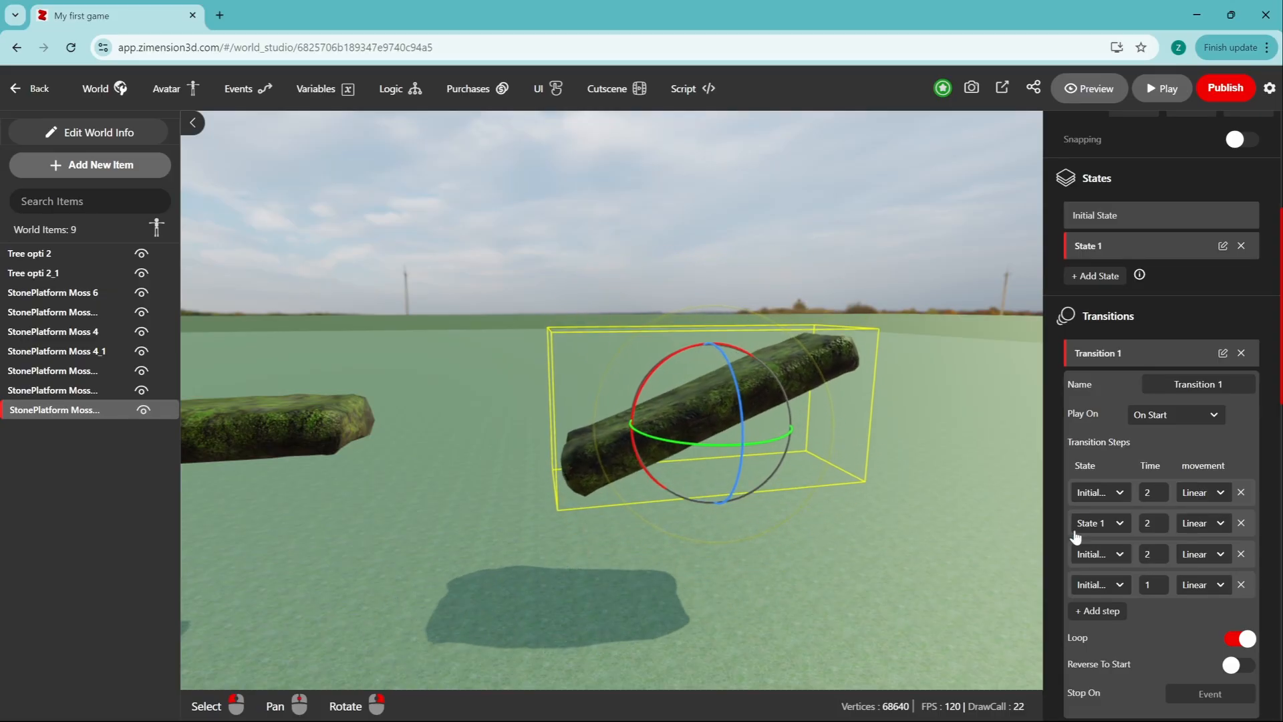
left_click(1102, 94)
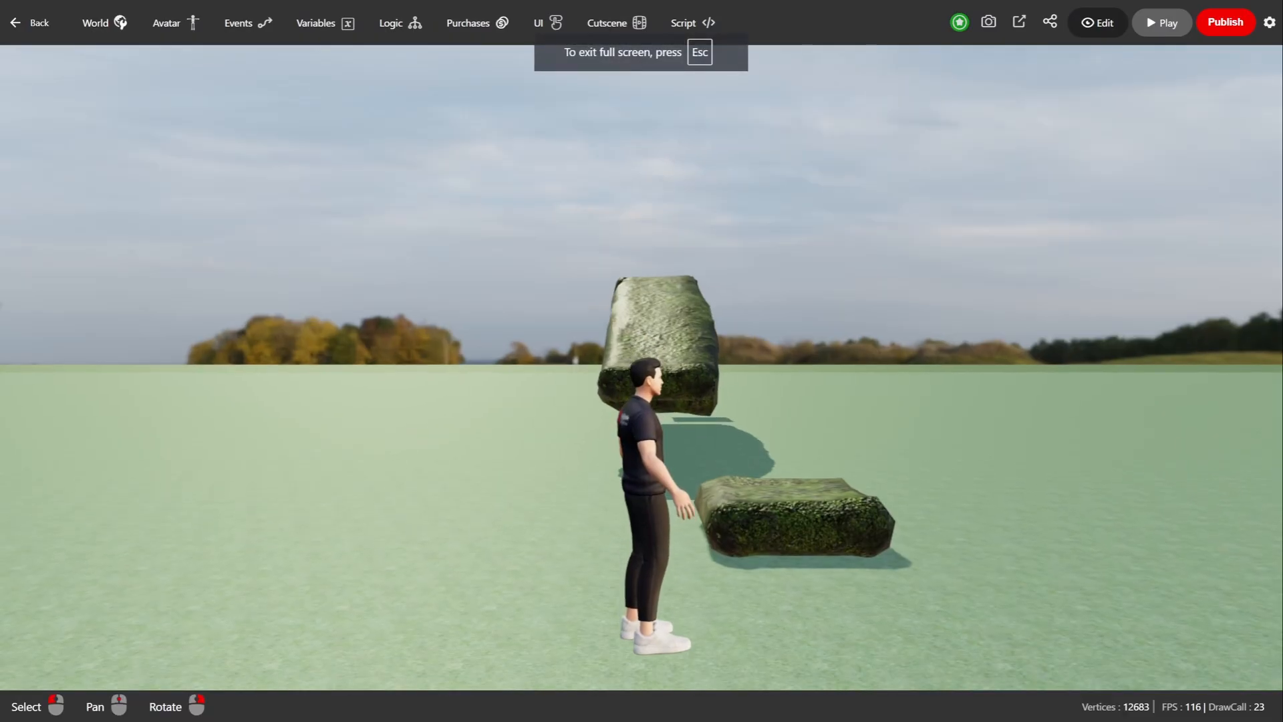
key("w")
key("space")
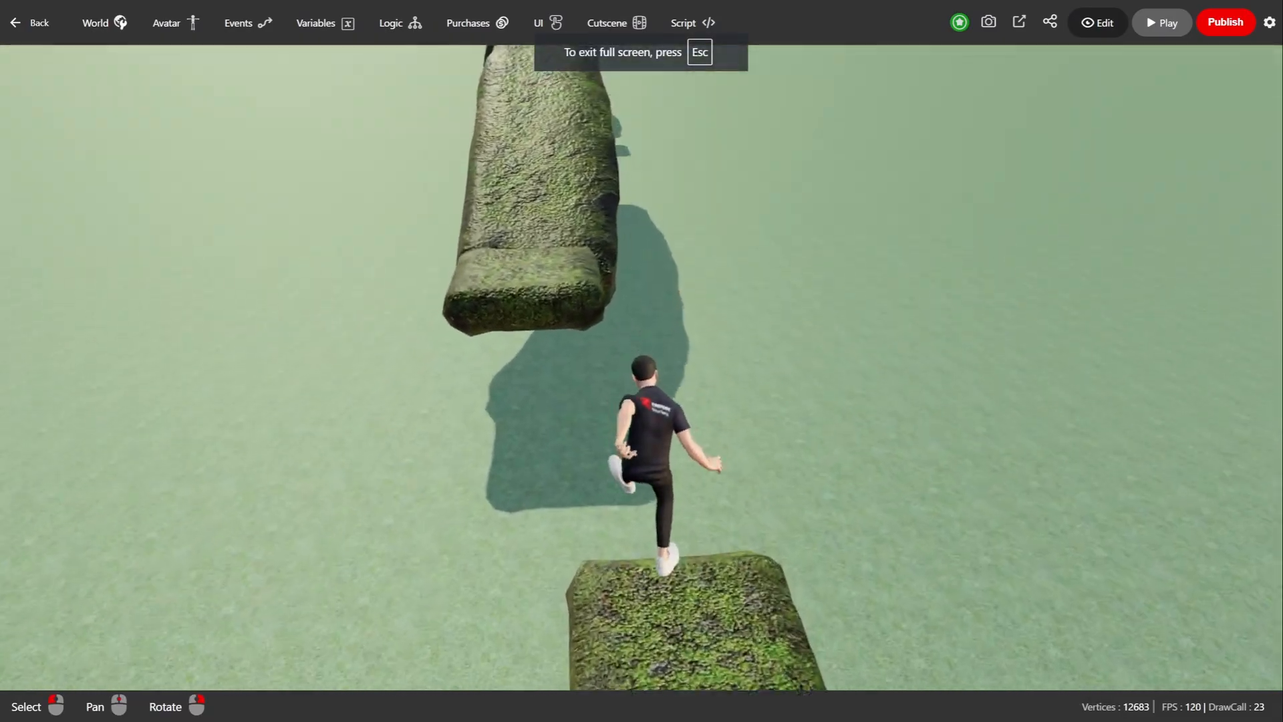
key("space")
key("w")
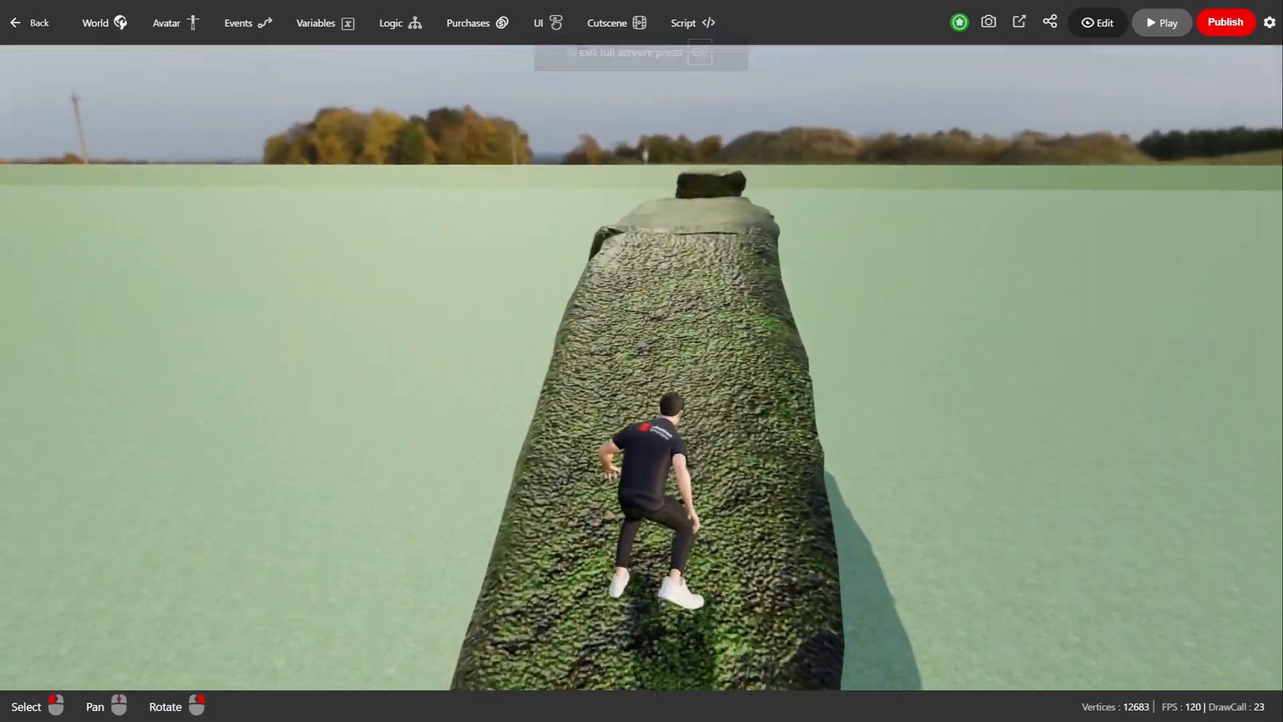
key("w")
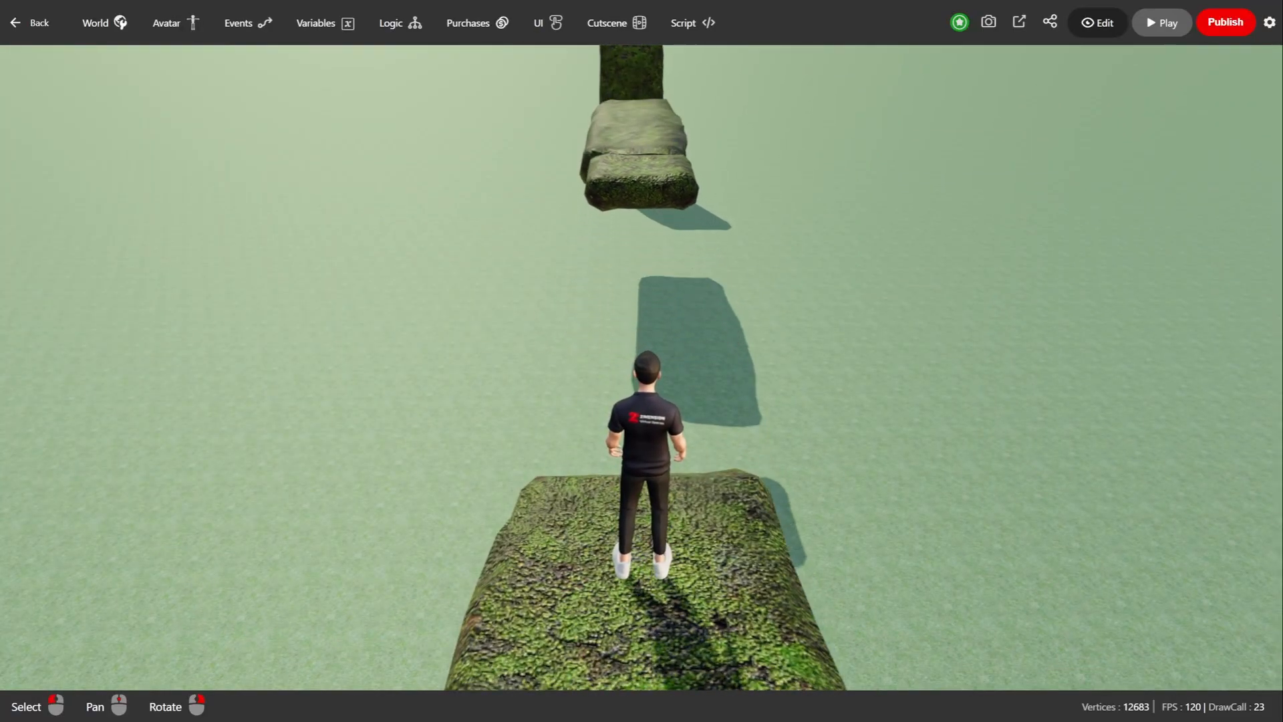
key("w")
key("space")
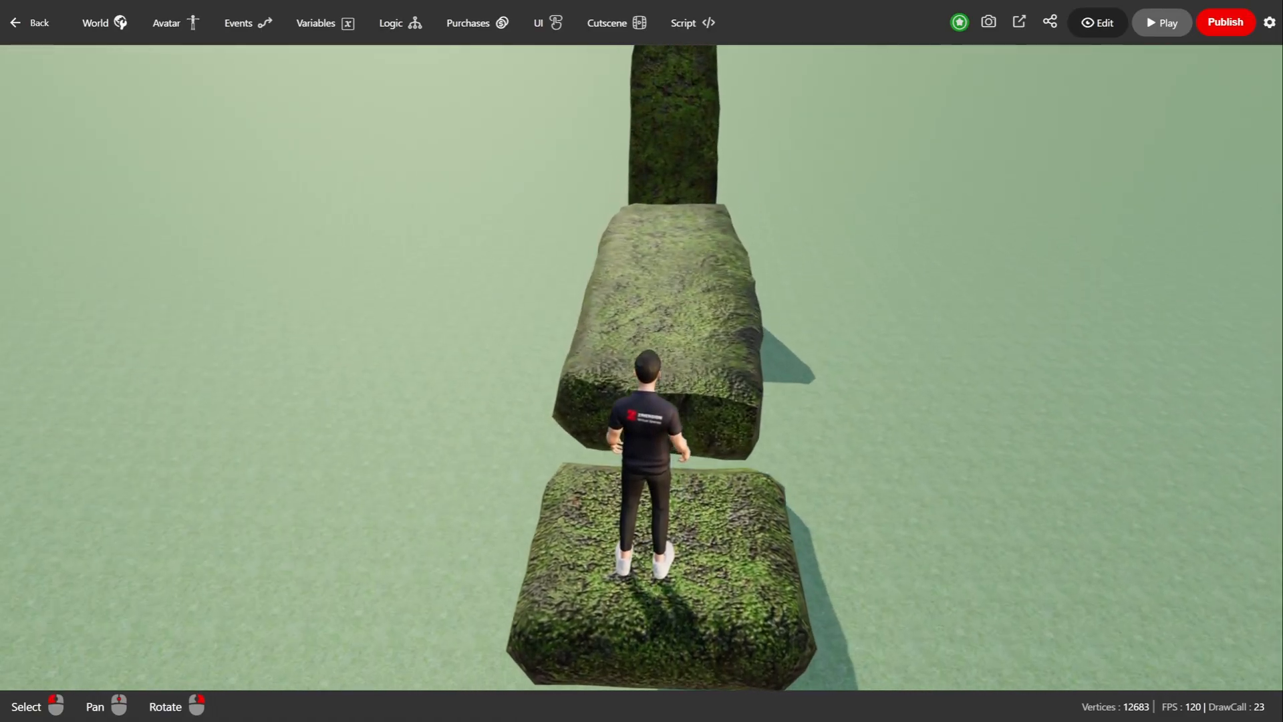
key("w")
key("space")
key("w")
key("space")
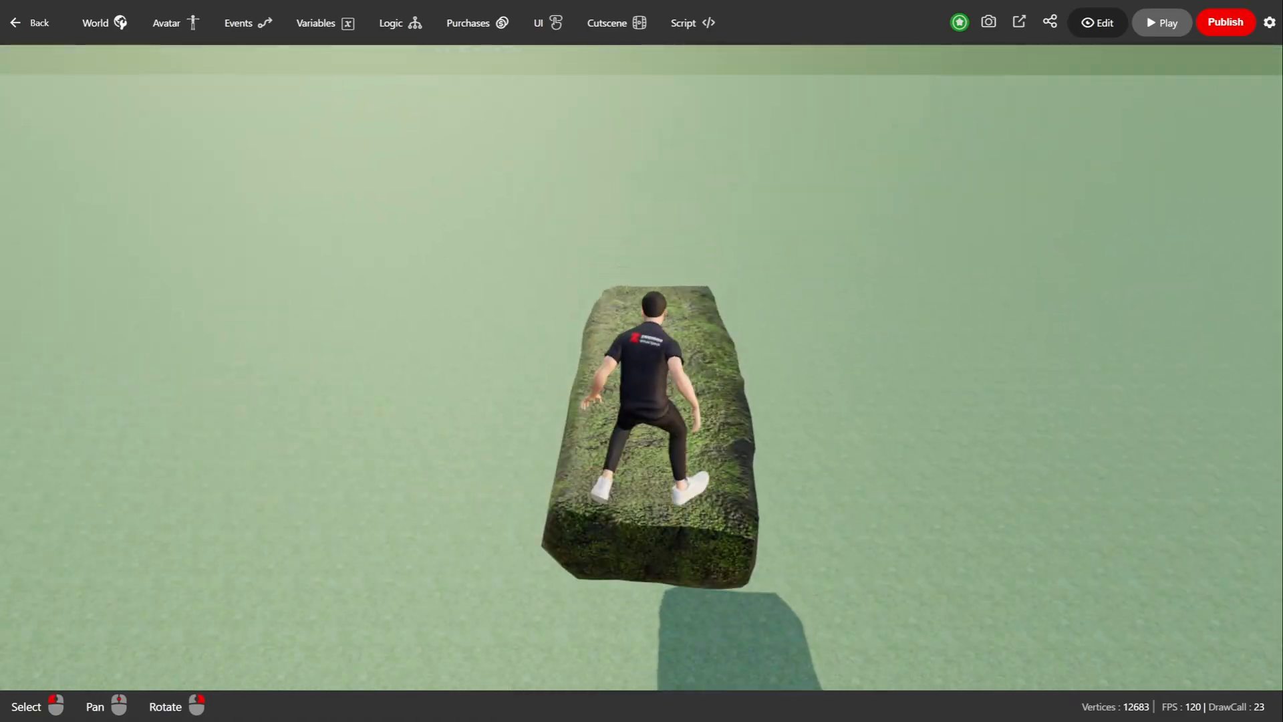
key("w")
key("space")
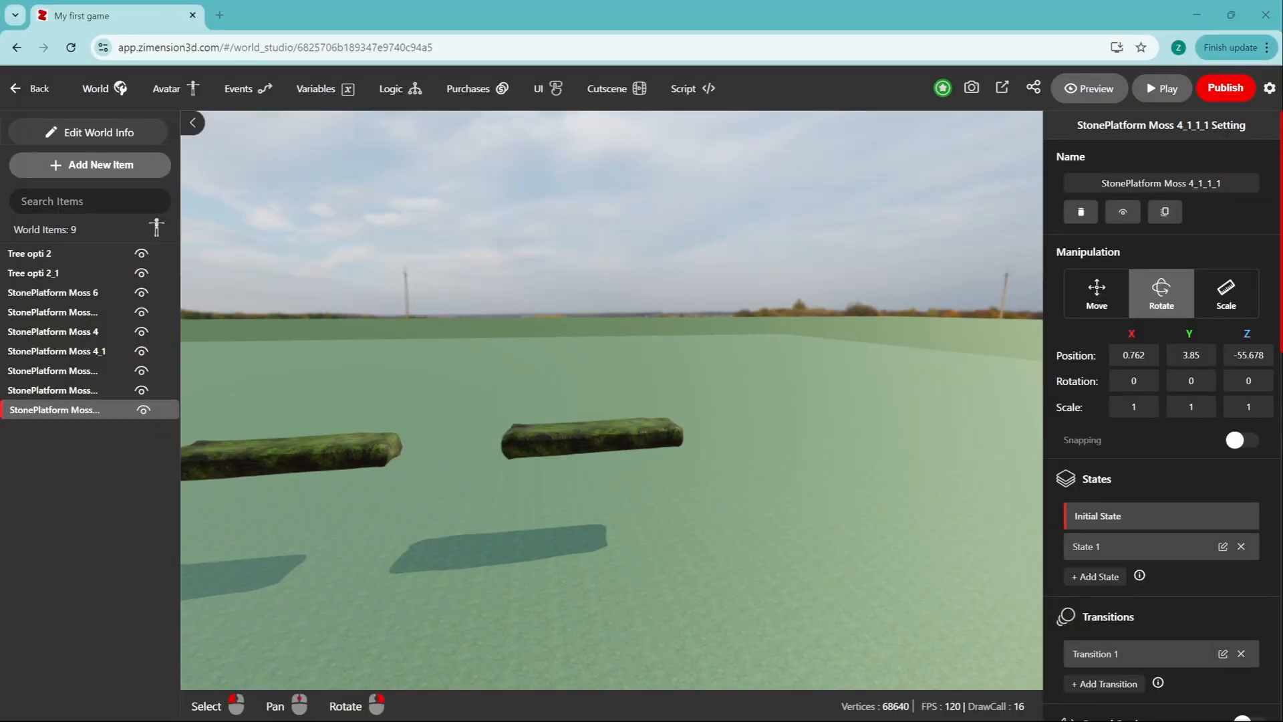
left_click(568, 445)
Step: Move the copied platform farther along the course to X 0.765, Z -67.079
left_click(1083, 315)
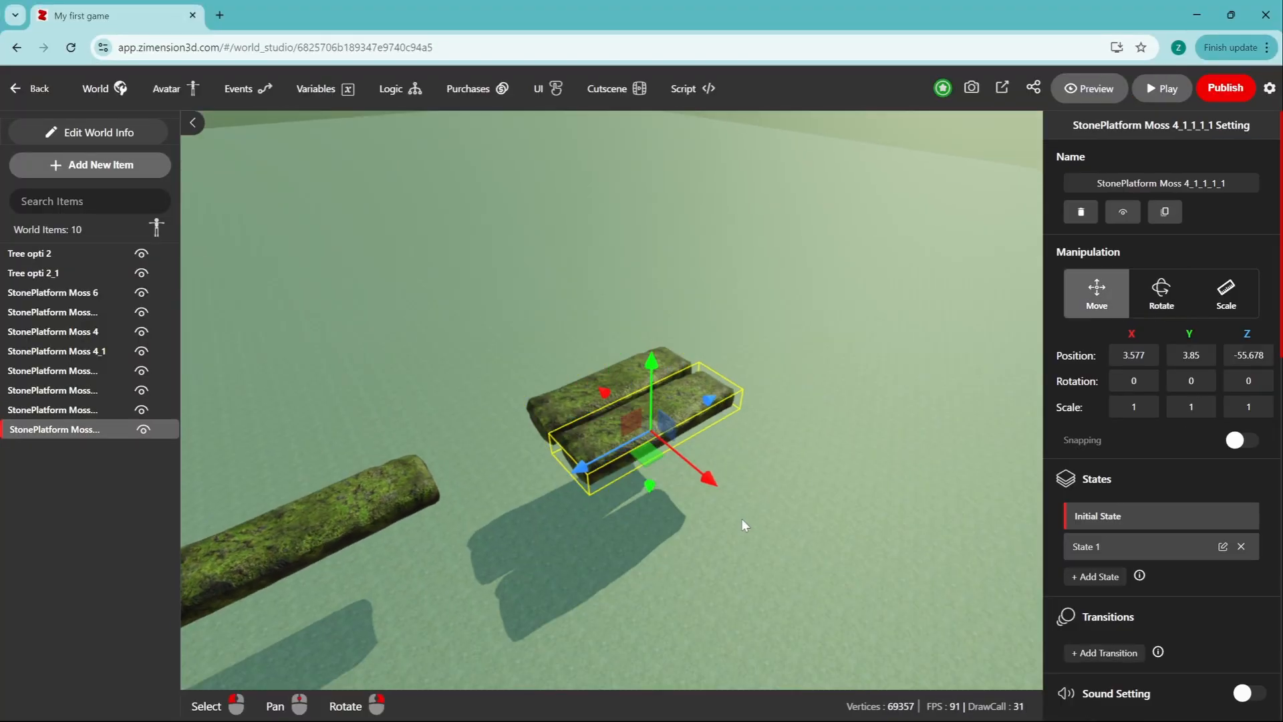
left_click_drag(586, 476, 775, 381)
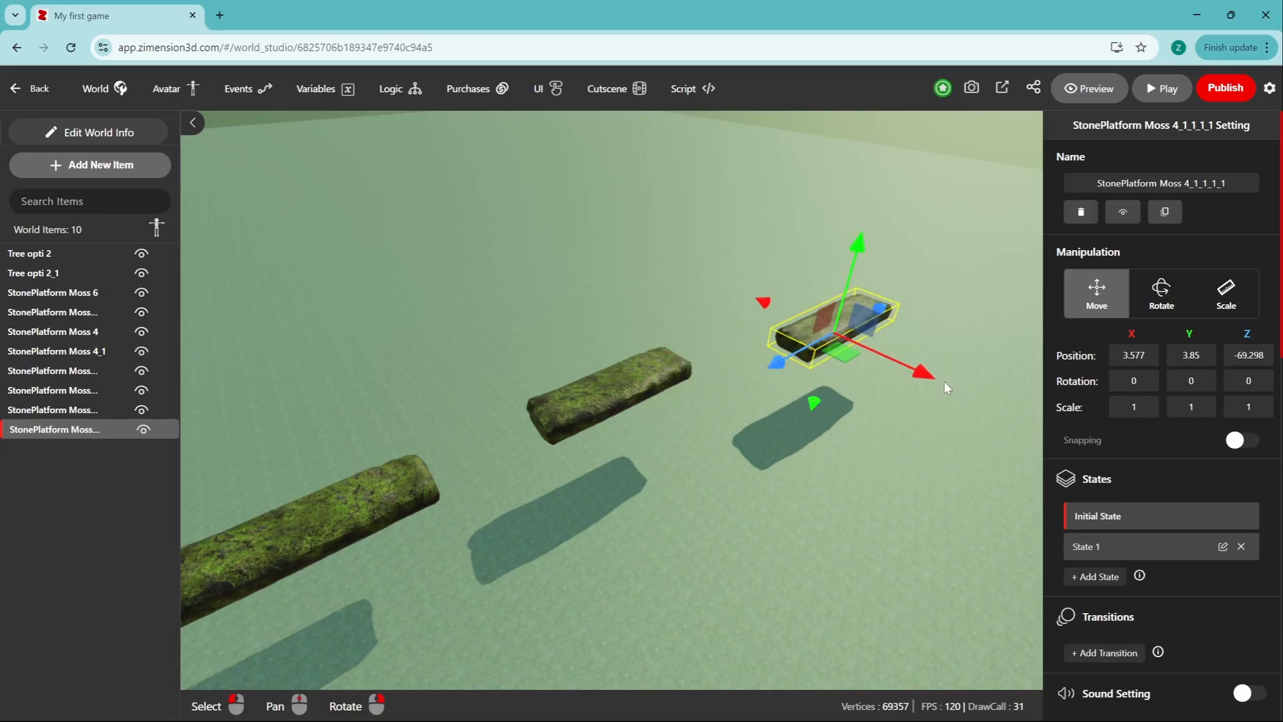
left_click_drag(925, 374, 883, 354)
right_click_drag(826, 476, 601, 477)
left_click_drag(672, 411, 621, 412)
right_click_drag(703, 541, 698, 481)
middle_click_drag(401, 556, 606, 559)
scroll(581, 375, "down", 3)
right_click_drag(514, 374, 577, 413)
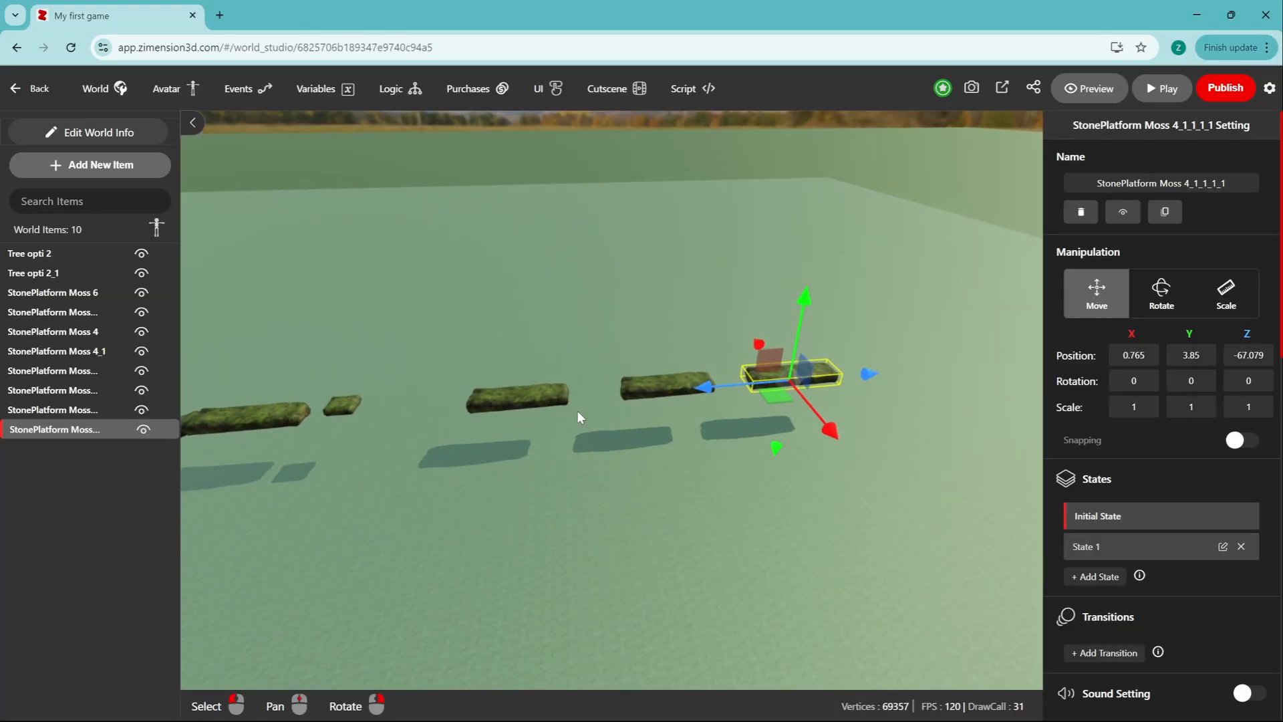
Step: Add the closed walls enclosure from the customizable items library
left_click(97, 169)
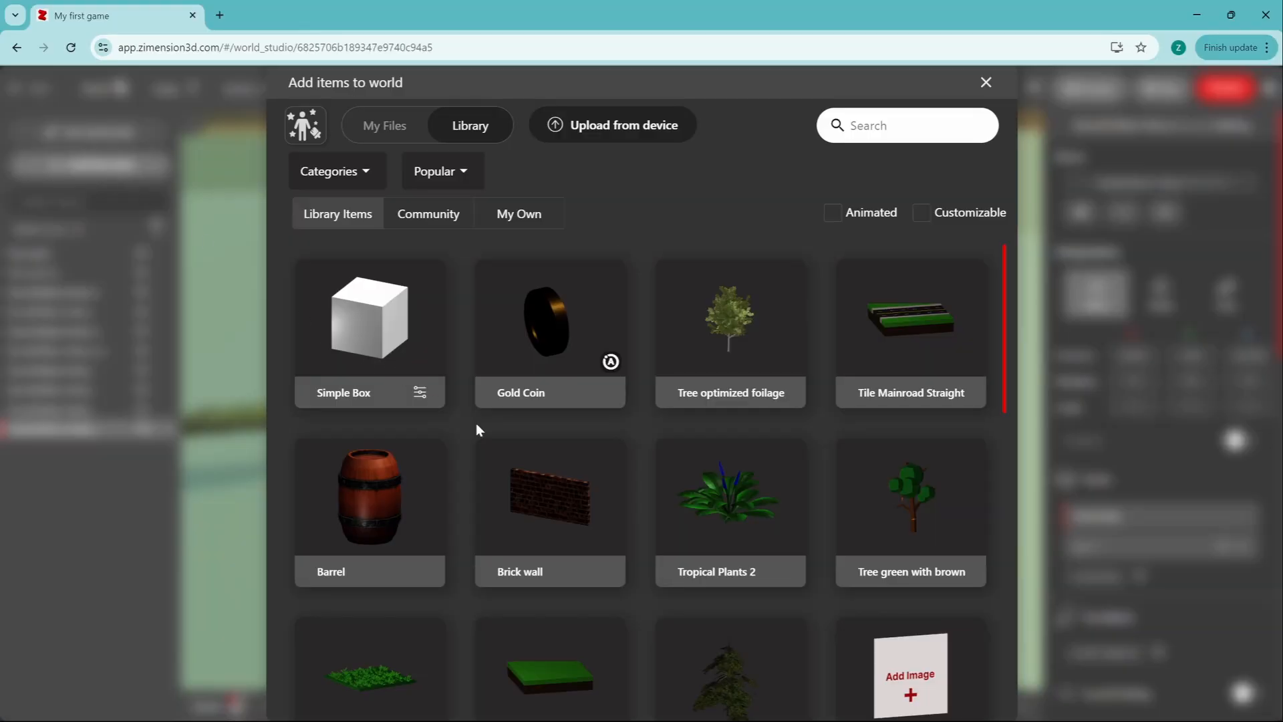
scroll(522, 447, "down", 1)
scroll(658, 431, "up", 1)
left_click(917, 216)
scroll(729, 415, "down", 1)
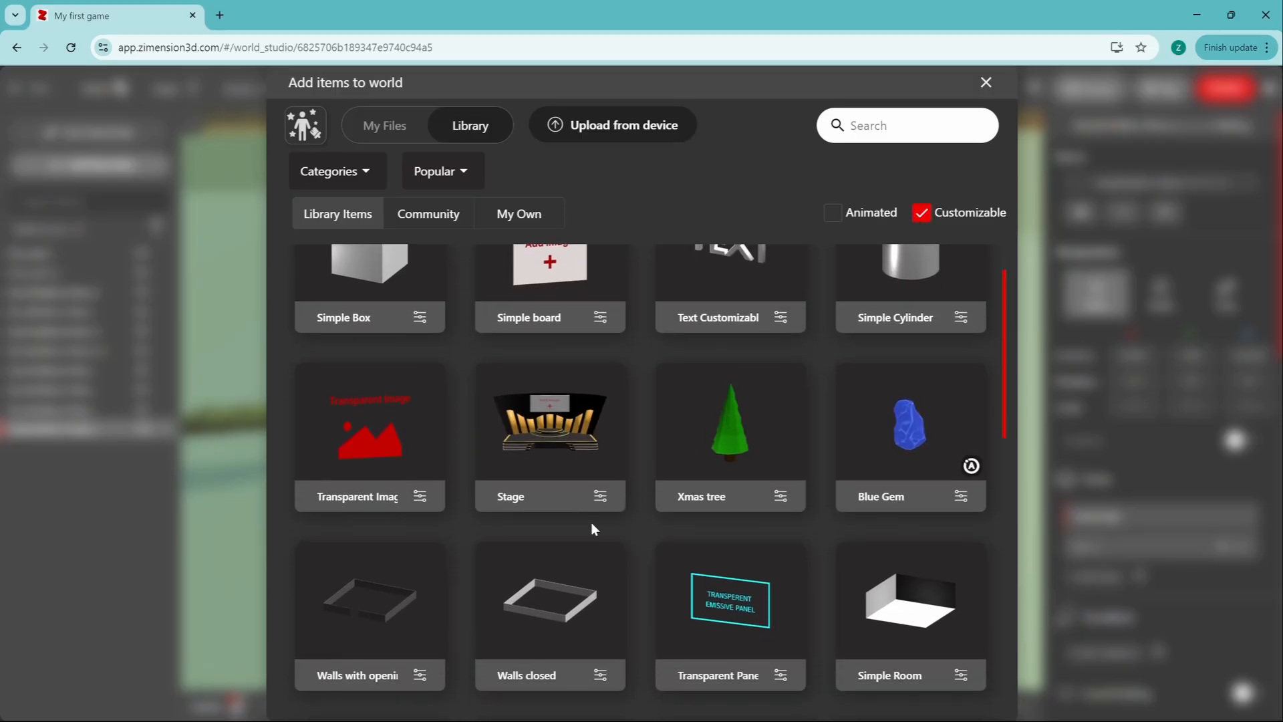
left_click(543, 587)
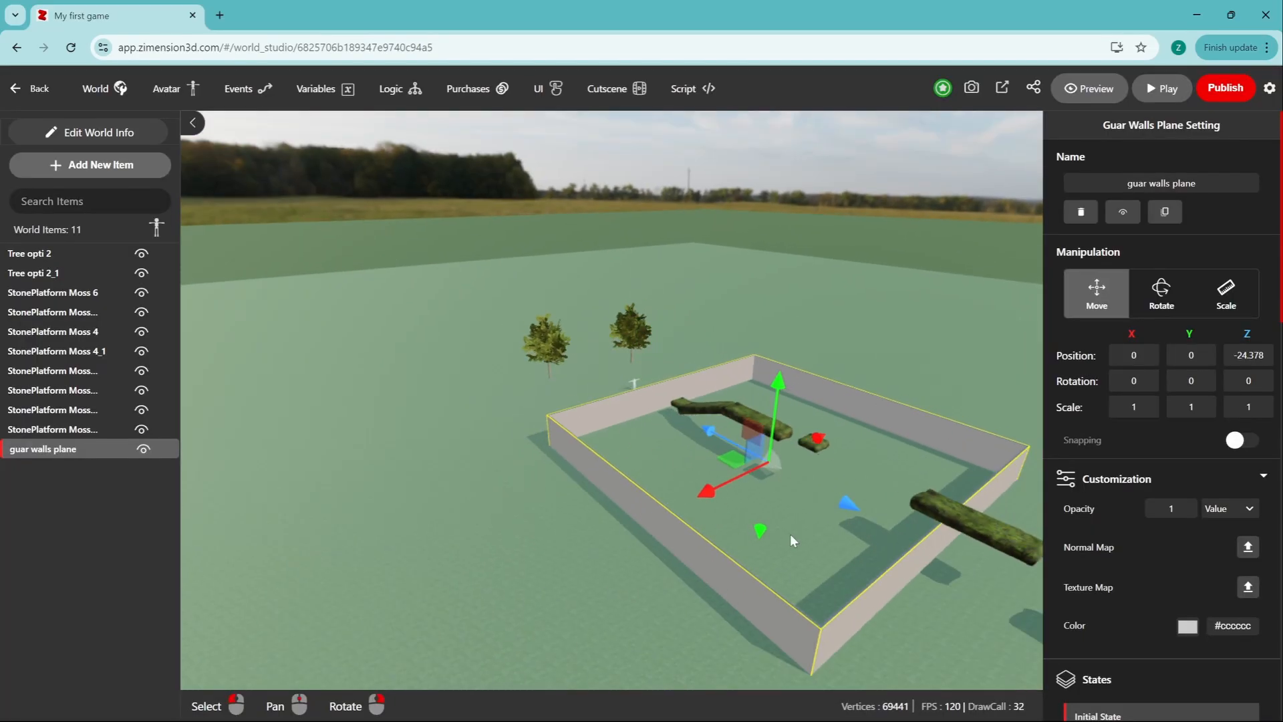
Step: Scale the walls to 2.615 on X and 1.701 on Z, and move them to Z -50.993
left_click(1226, 294)
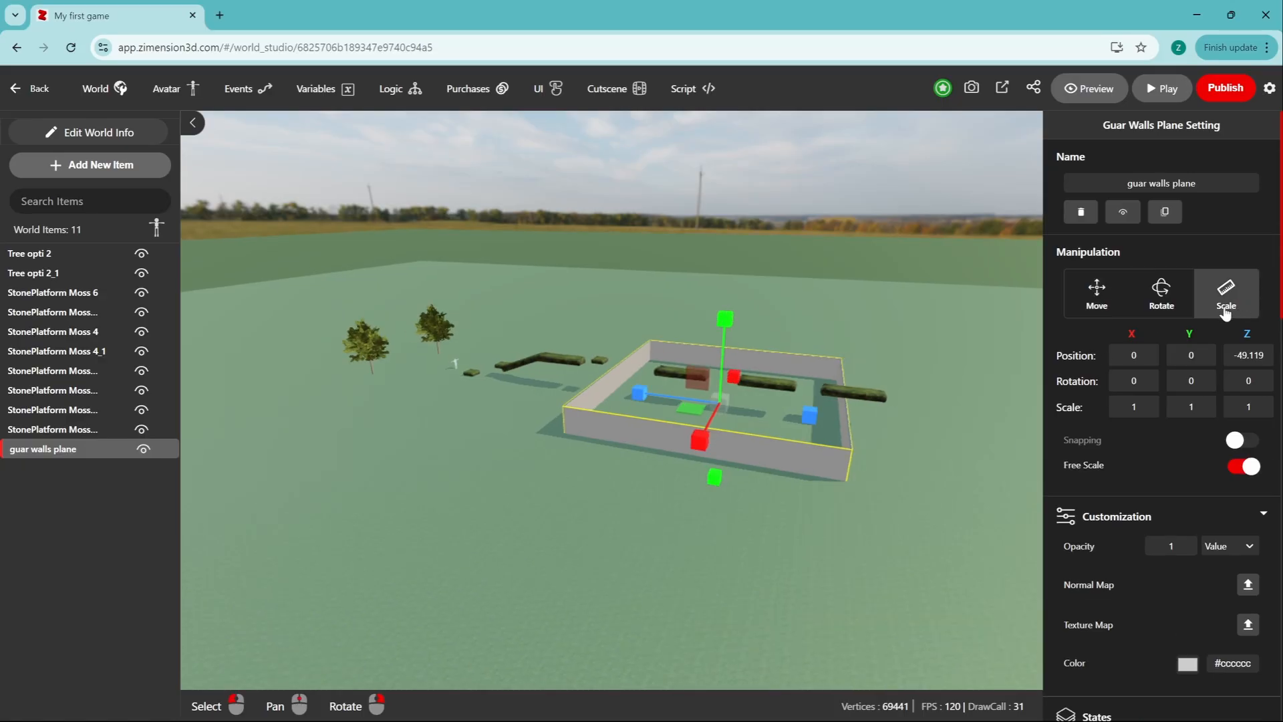
left_click_drag(809, 415, 877, 435)
left_click_drag(700, 440, 638, 560)
left_click_drag(800, 423, 814, 426)
right_click_drag(969, 452, 742, 467)
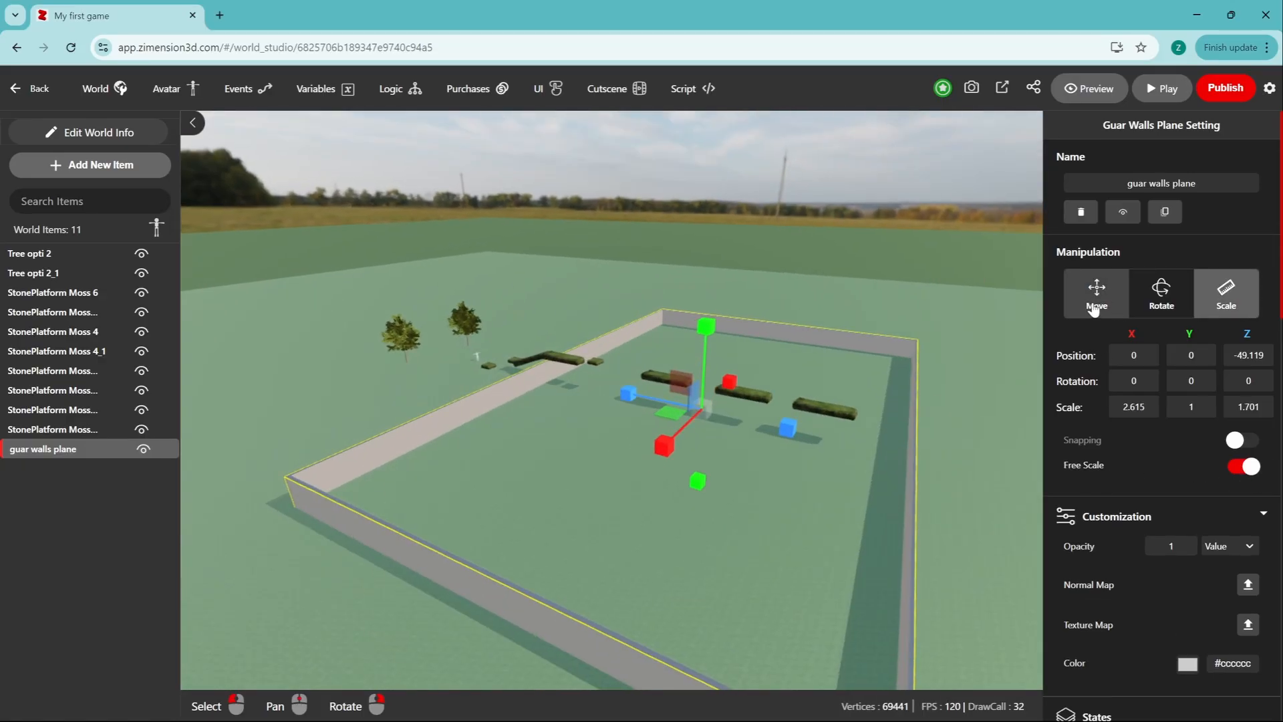
left_click(1094, 309)
left_click_drag(770, 430, 790, 436)
right_click_drag(778, 502, 711, 505)
scroll(878, 576, "up", 2)
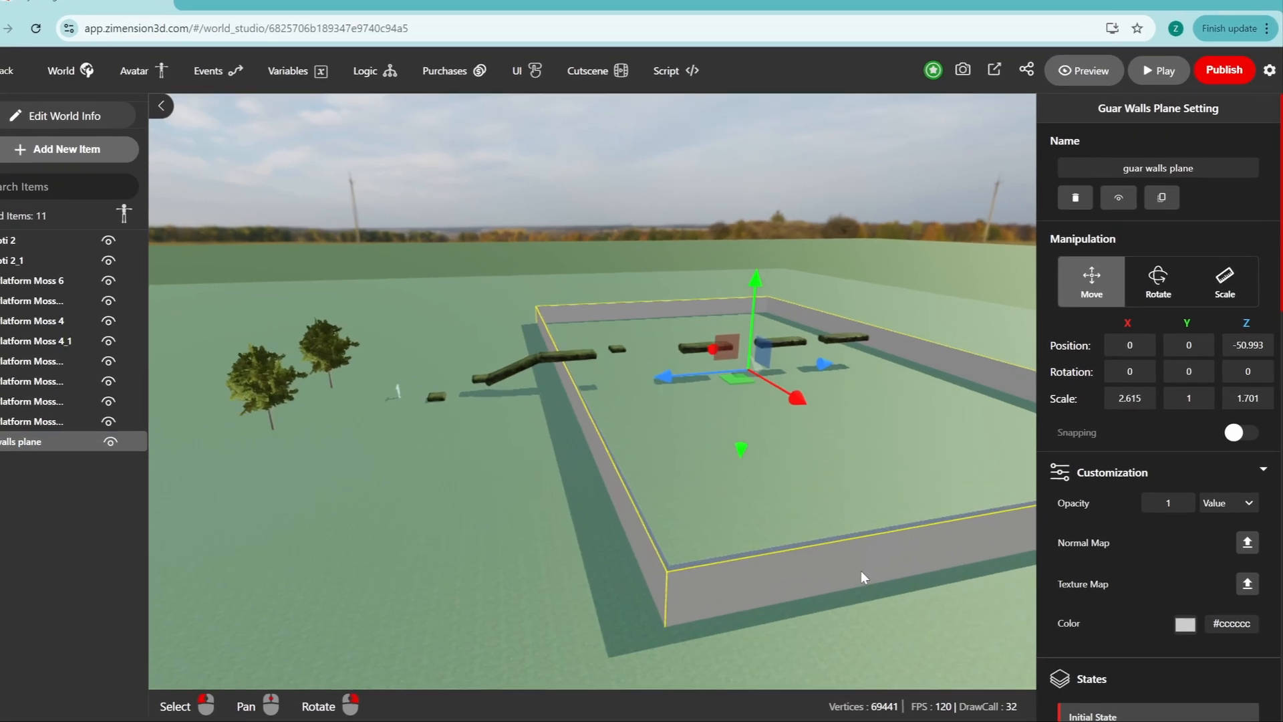
middle_click_drag(818, 549, 655, 538)
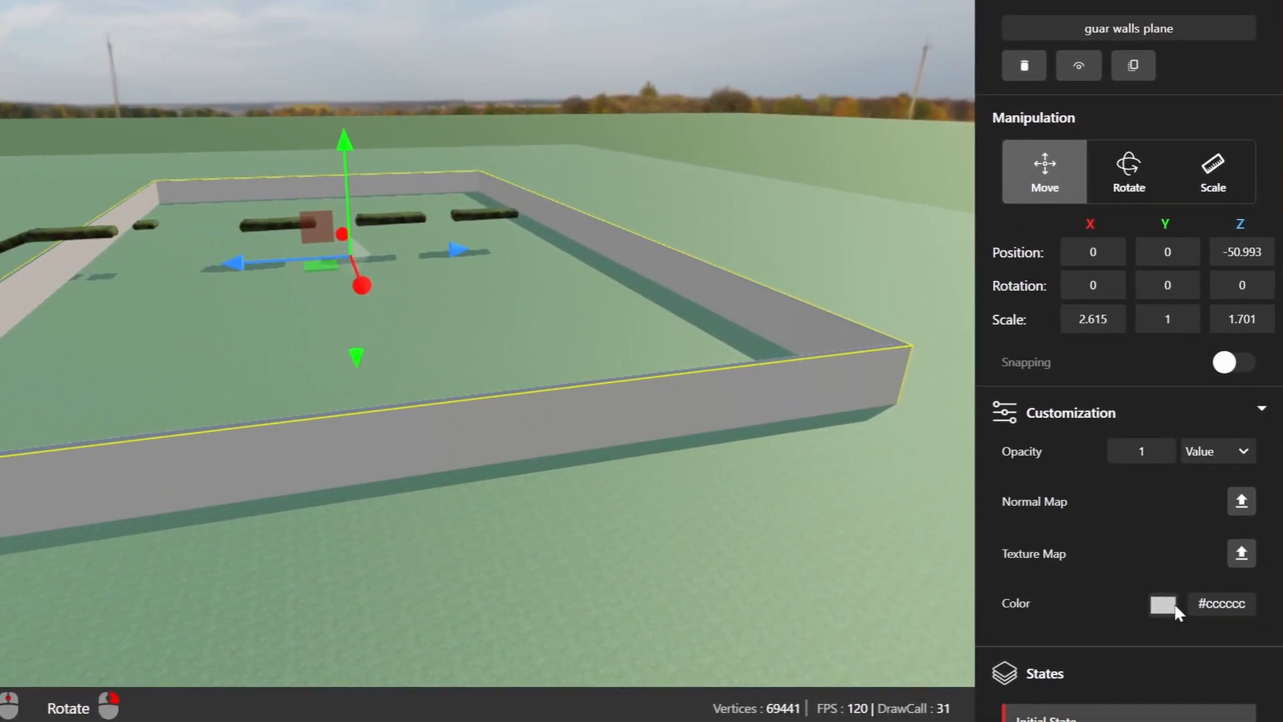
Step: Colour the enclosure walls dark green #3d693a
left_click(1174, 608)
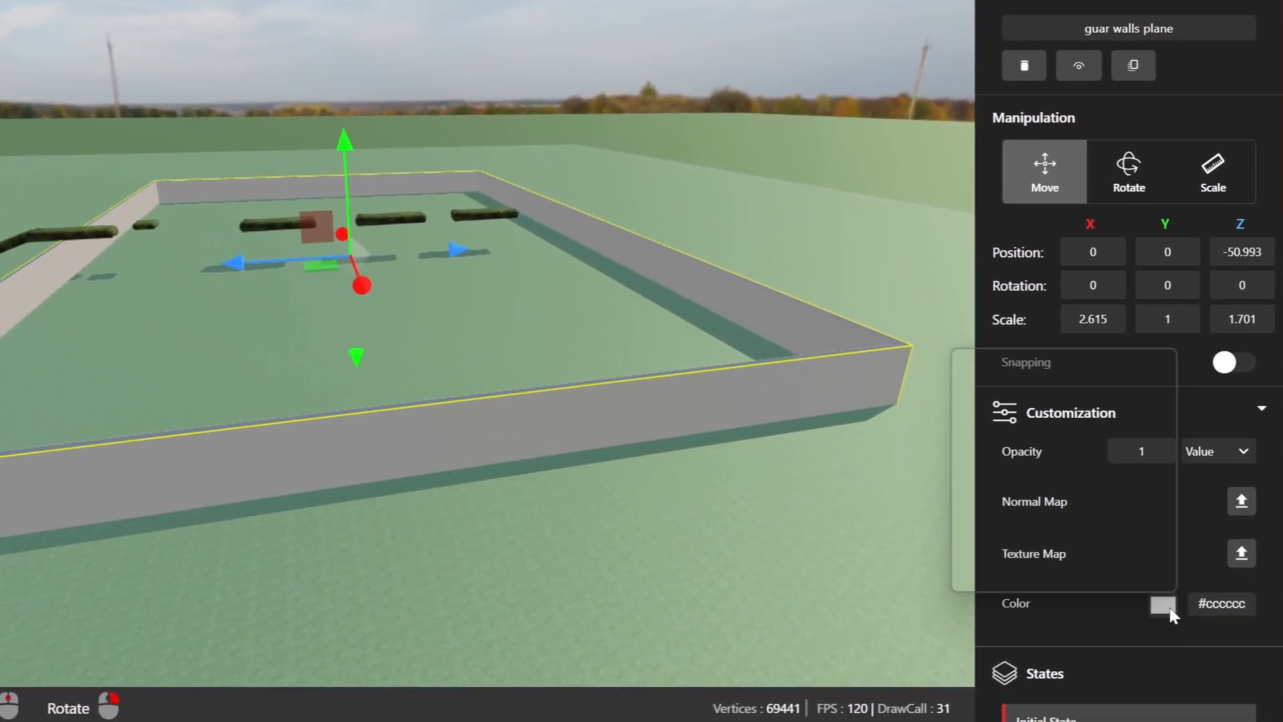
left_click(1125, 505)
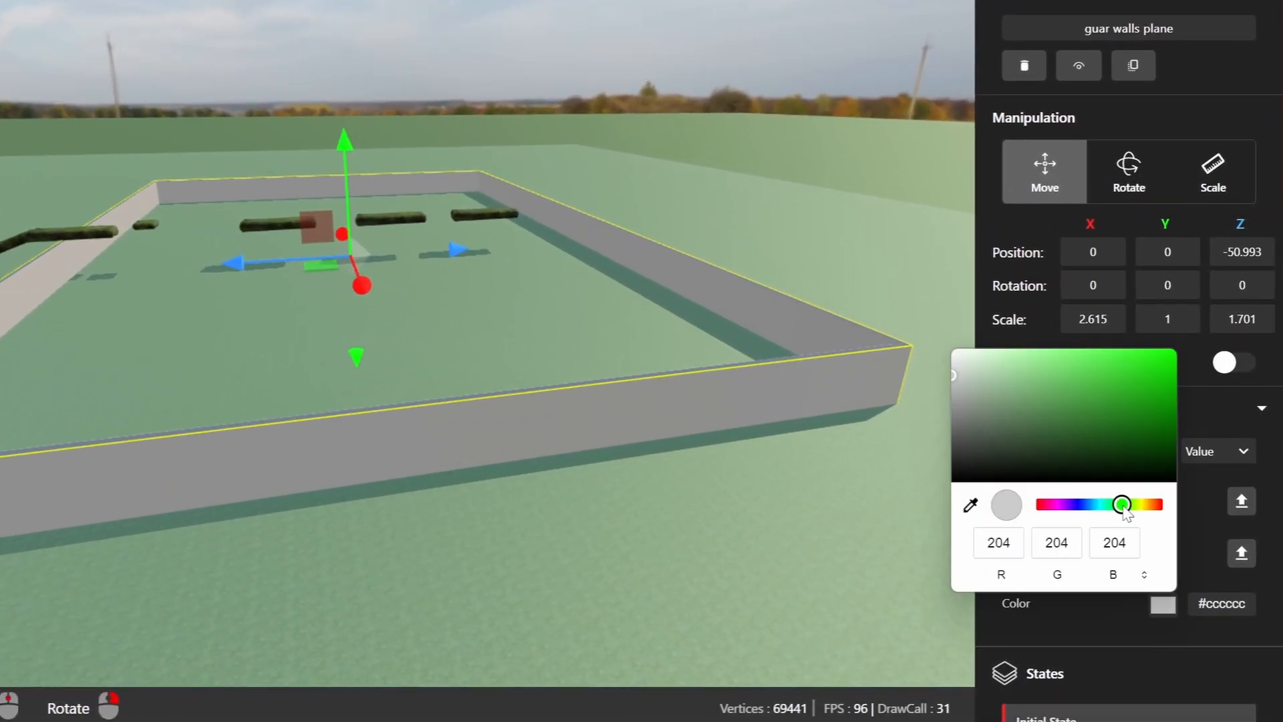
left_click(1052, 427)
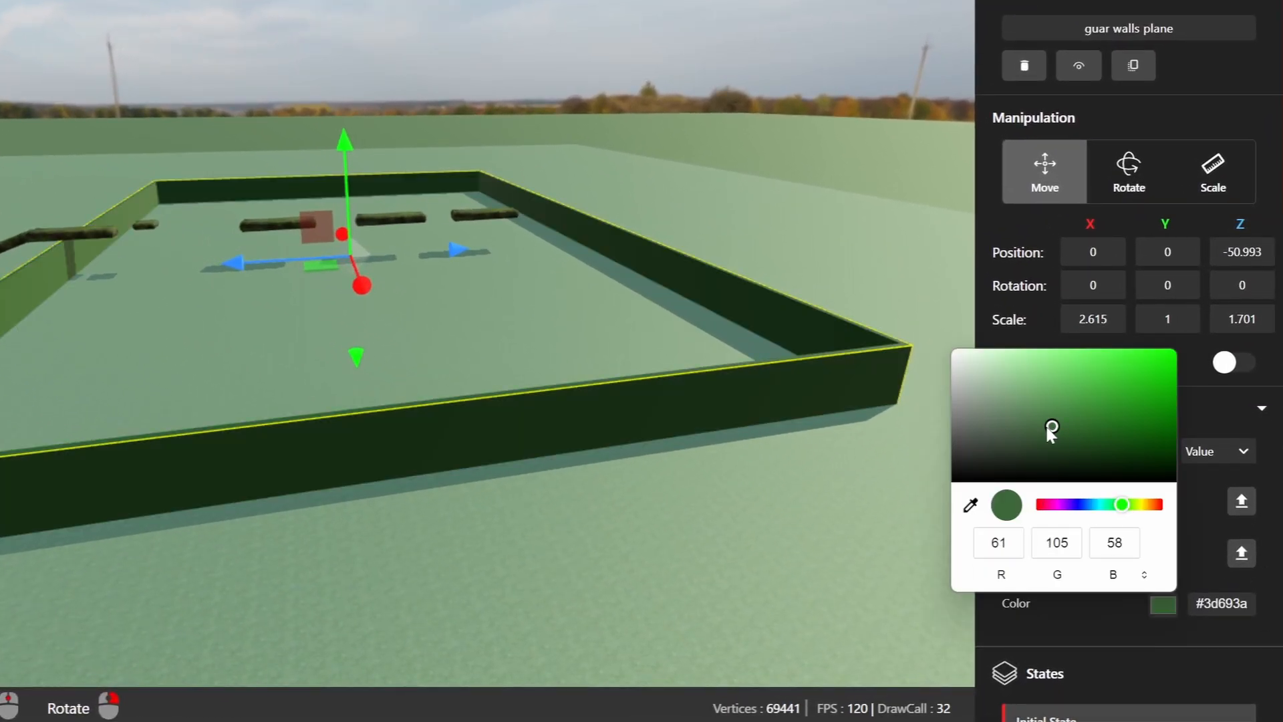
left_click(647, 435)
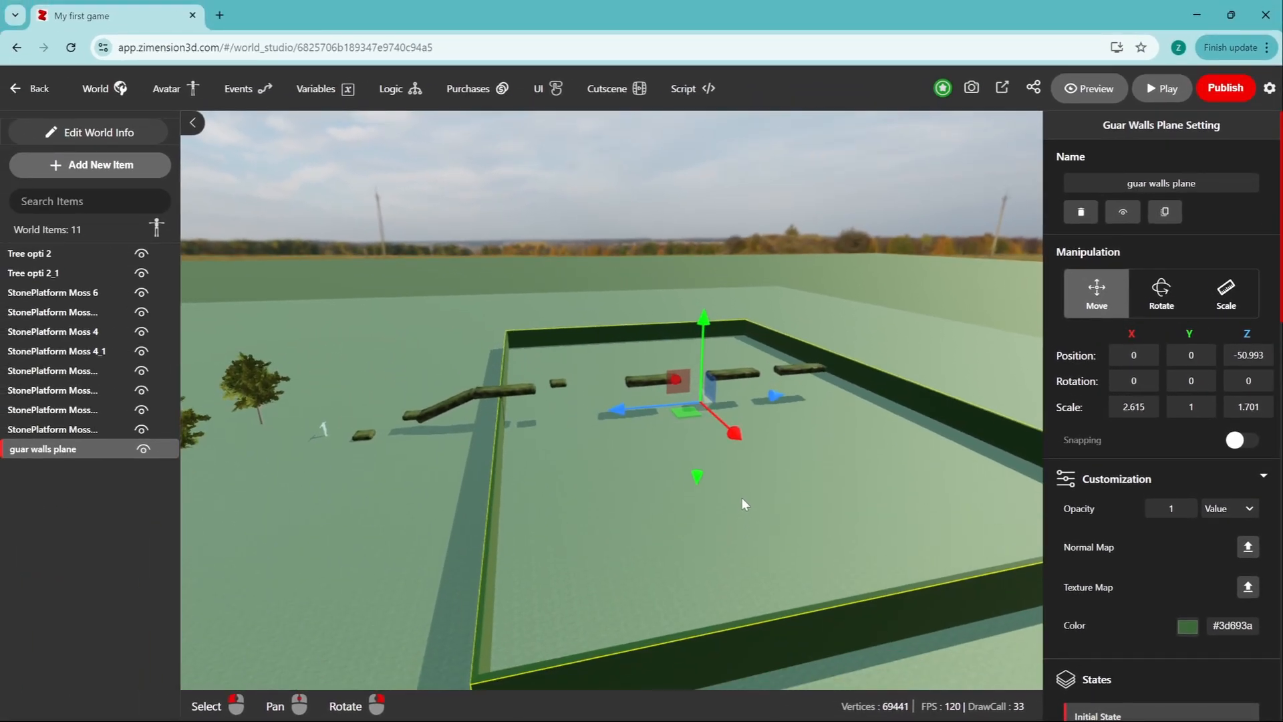
Step: Look along the platforms inside the enclosure and bring up the item library
scroll(737, 503, "up", 3)
mouse_move(765, 523)
right_mouse_down()
mouse_move(737, 516)
mouse_move(778, 523)
right_mouse_up()
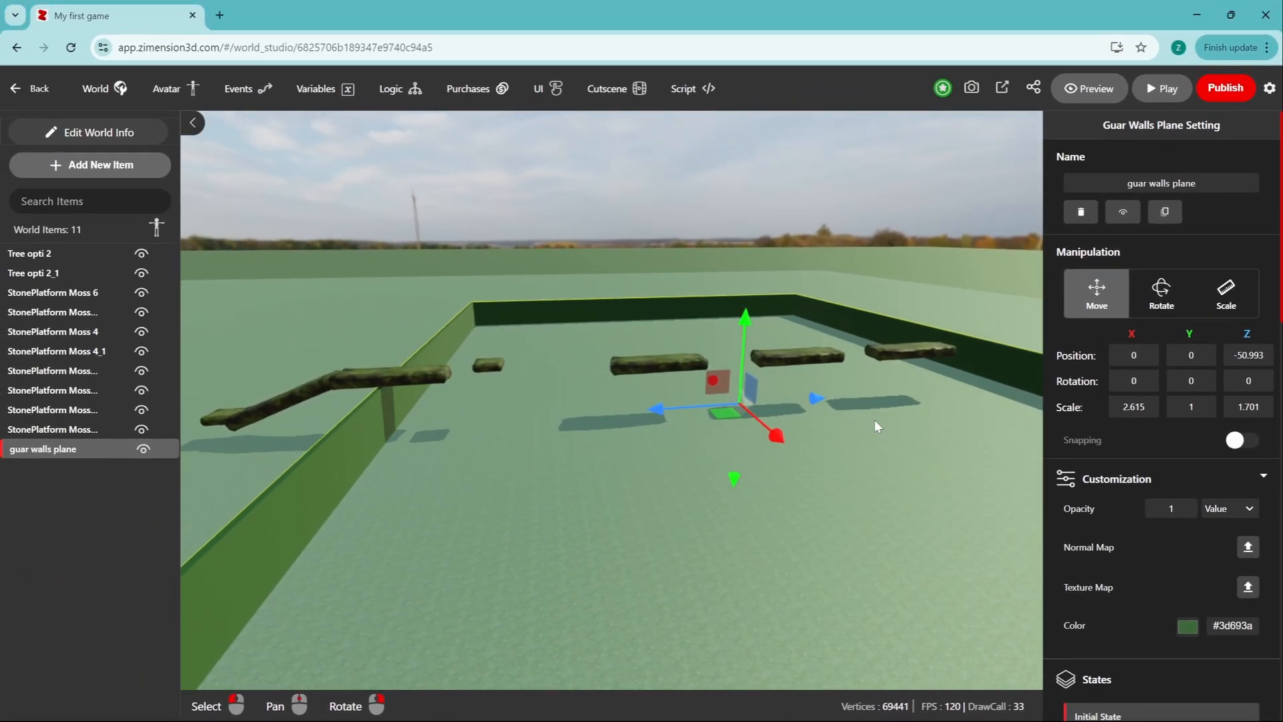
right_click_drag(739, 595, 655, 539)
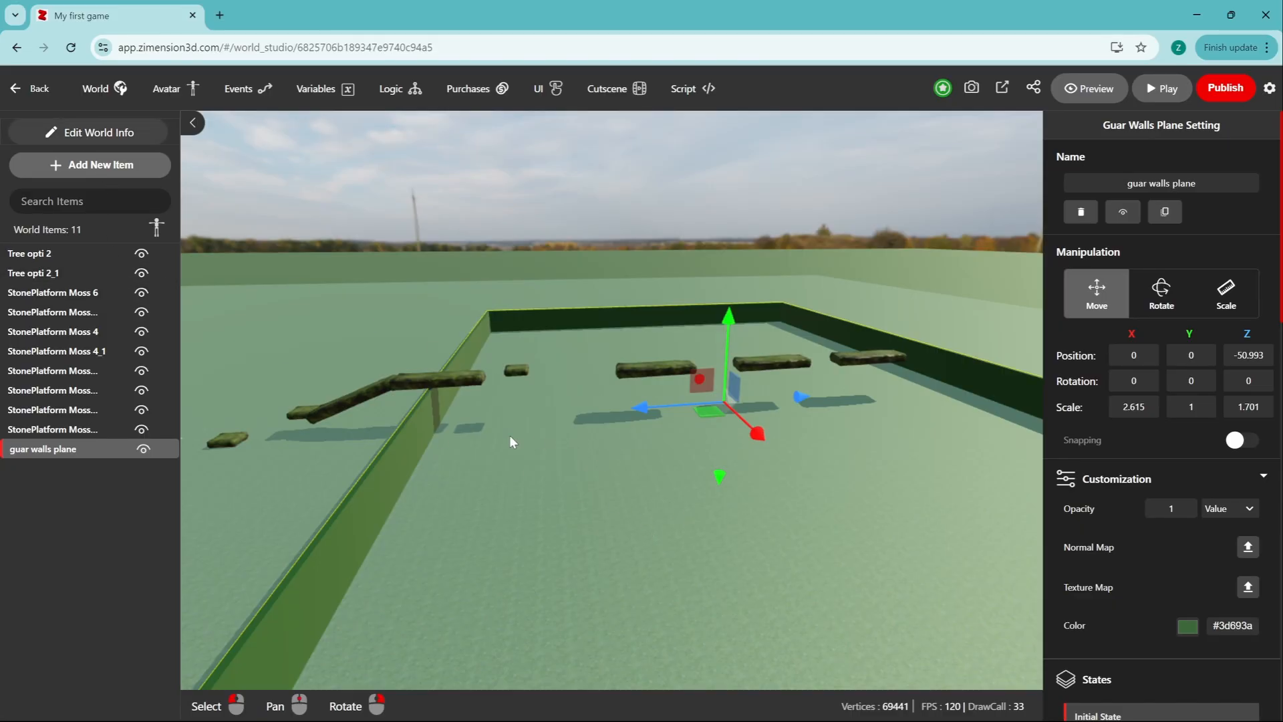
left_click(111, 172)
Step: Add a box and move it into the walled enclosure
left_click(395, 332)
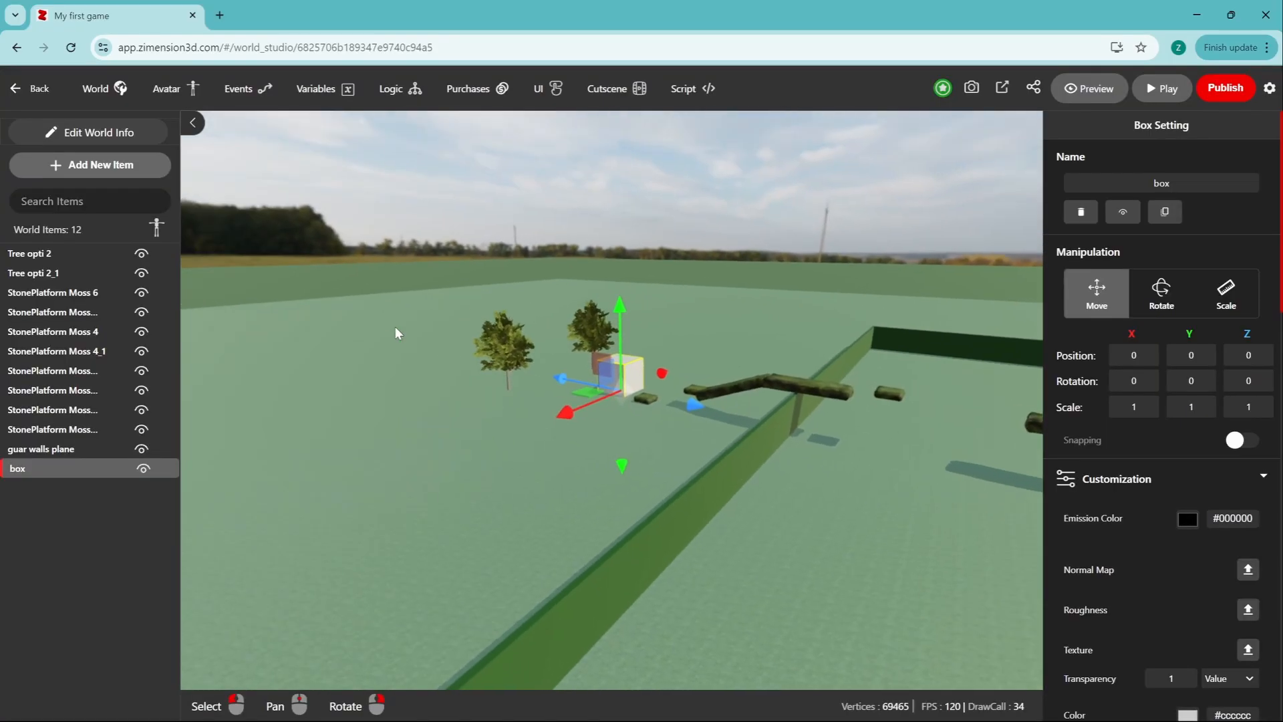
middle_click_drag(667, 487, 654, 480)
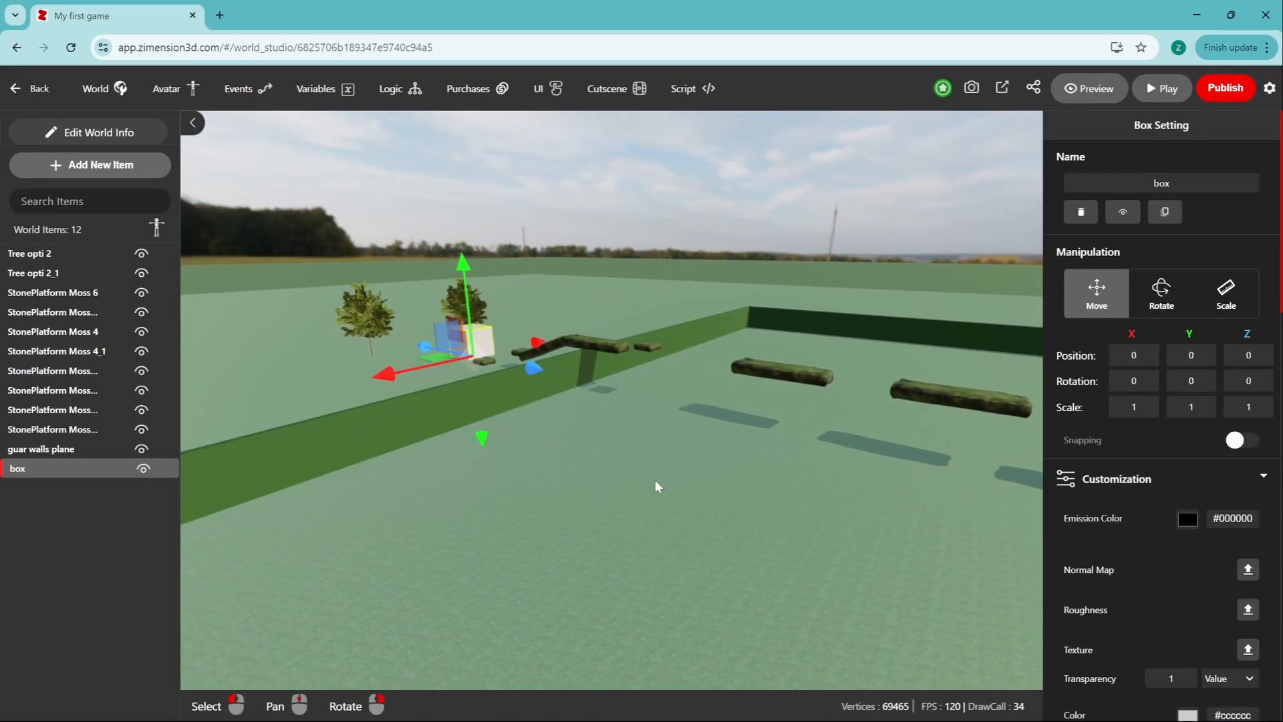
scroll(655, 480, "down", 2)
left_click_drag(573, 382, 974, 503)
scroll(713, 537, "down", 3)
right_click_drag(713, 537, 665, 479)
scroll(640, 503, "up", 3)
scroll(1152, 543, "down", 2)
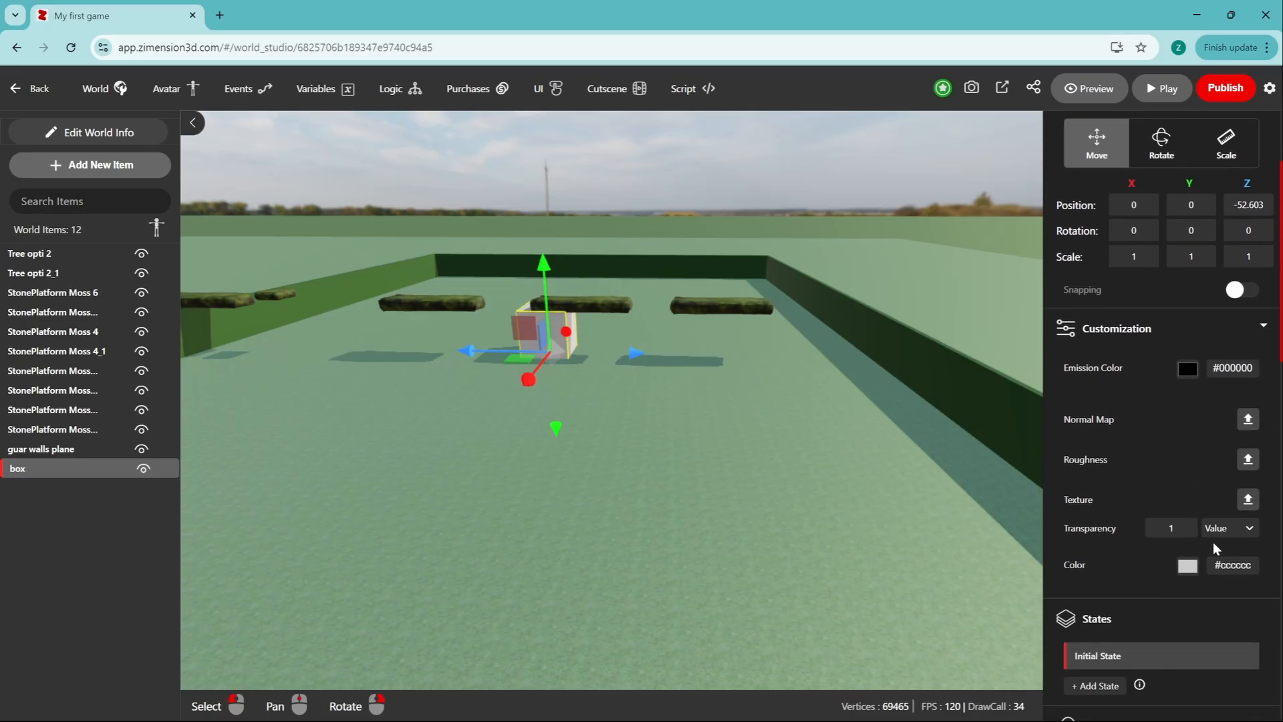
scroll(619, 448, "up", 3)
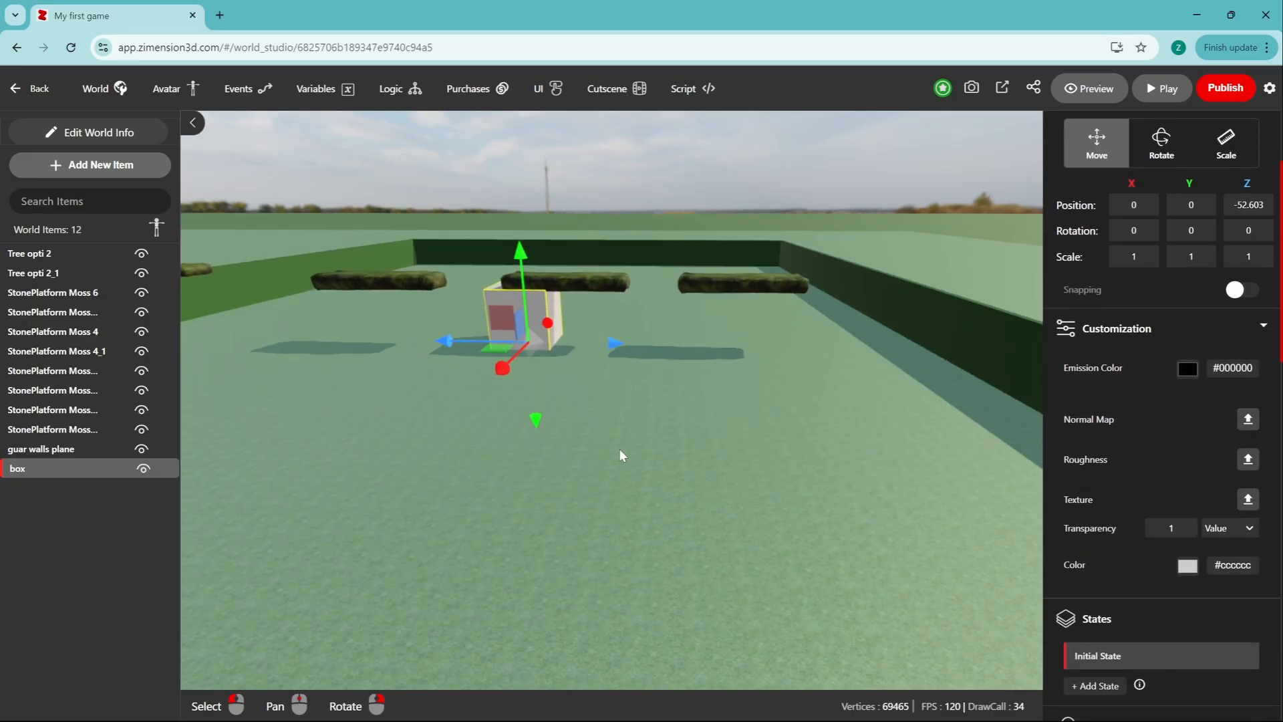
middle_click_drag(596, 459, 623, 481)
scroll(624, 480, "up", 2)
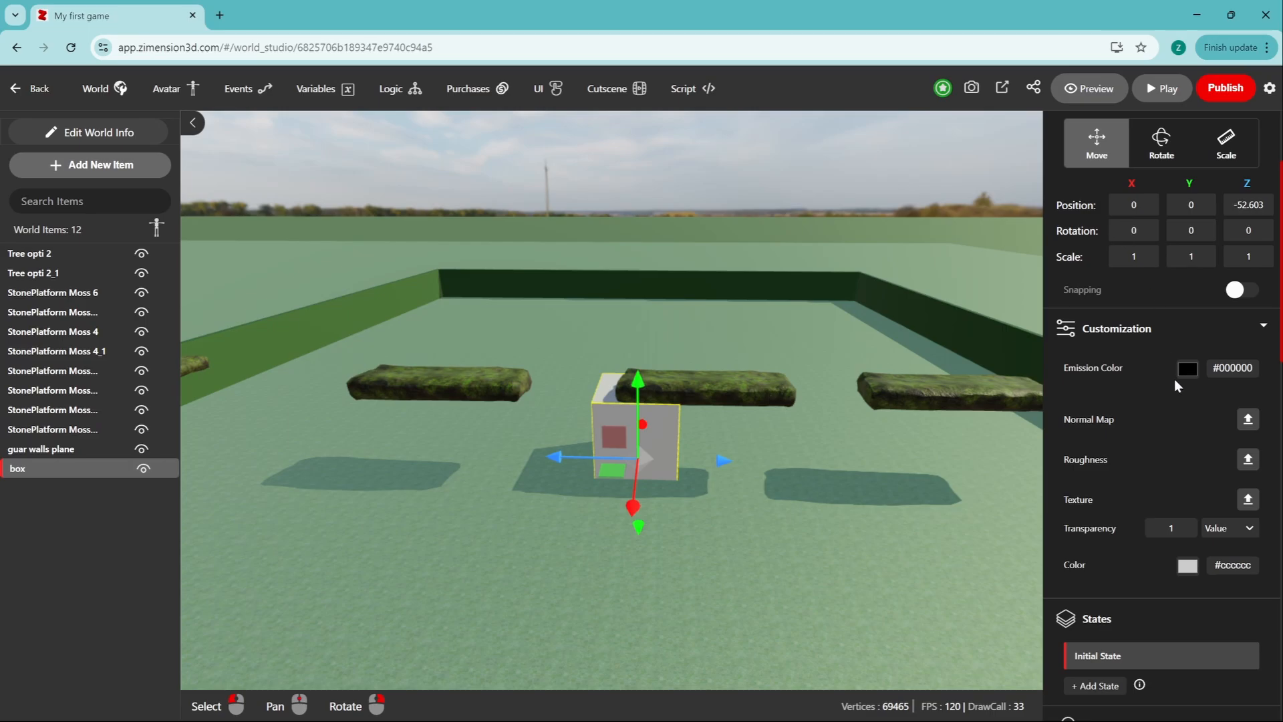
scroll(1165, 374, "up", 2)
Step: Stretch the box along and across the enclosure and flatten it into a thin slab
left_click(1226, 292)
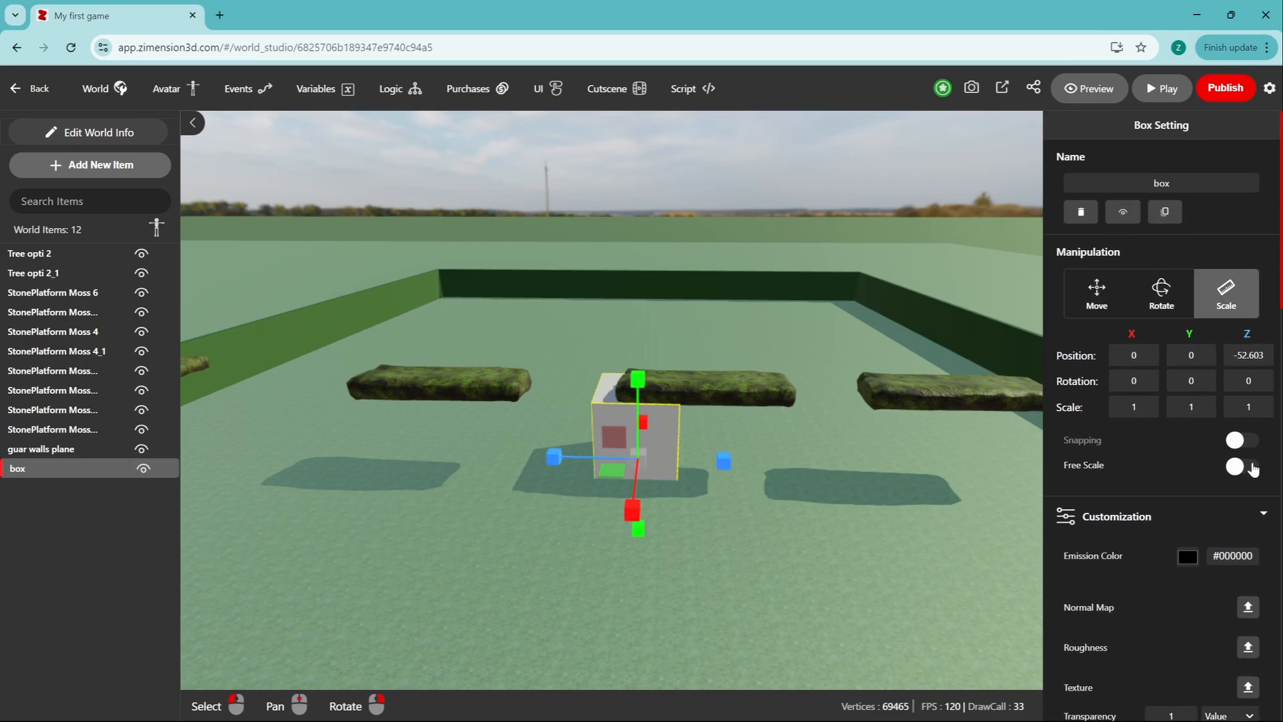
left_click_drag(724, 460, 897, 481)
left_click_drag(734, 467, 745, 469)
right_click_drag(744, 468, 787, 547)
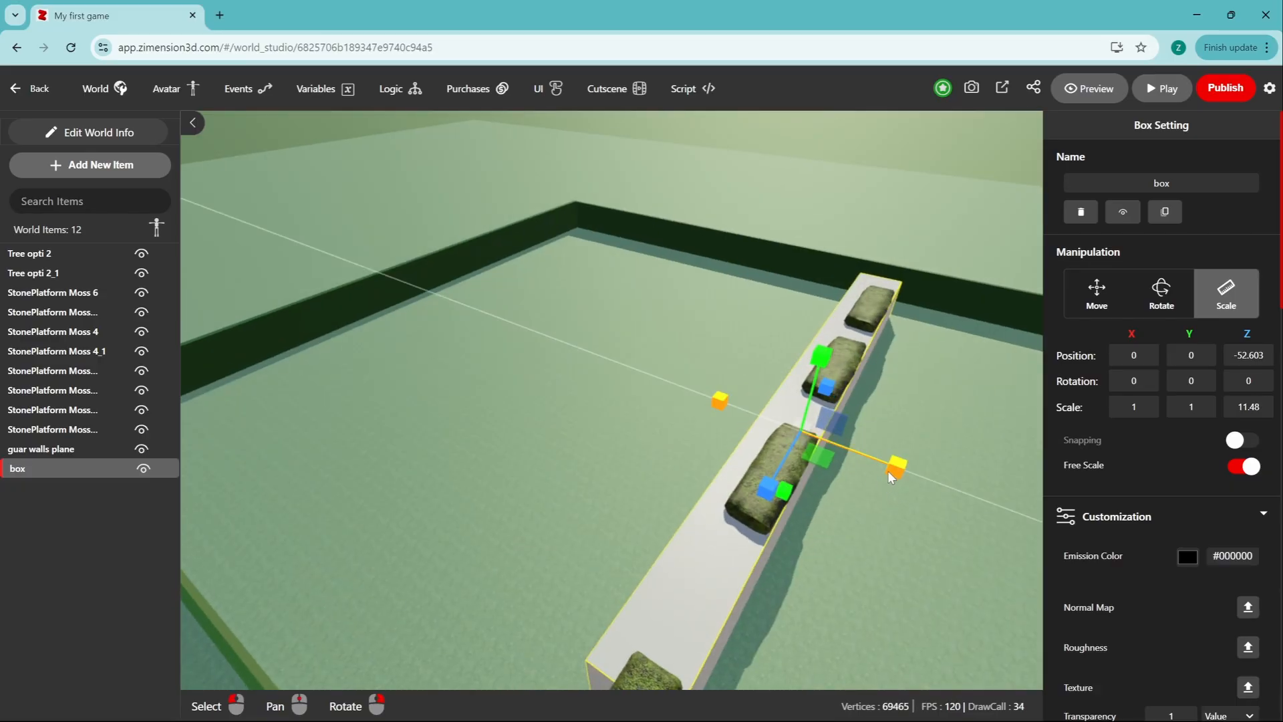
left_click_drag(887, 470, 664, 383)
left_click_drag(821, 355, 817, 391)
right_click_drag(715, 534, 639, 502)
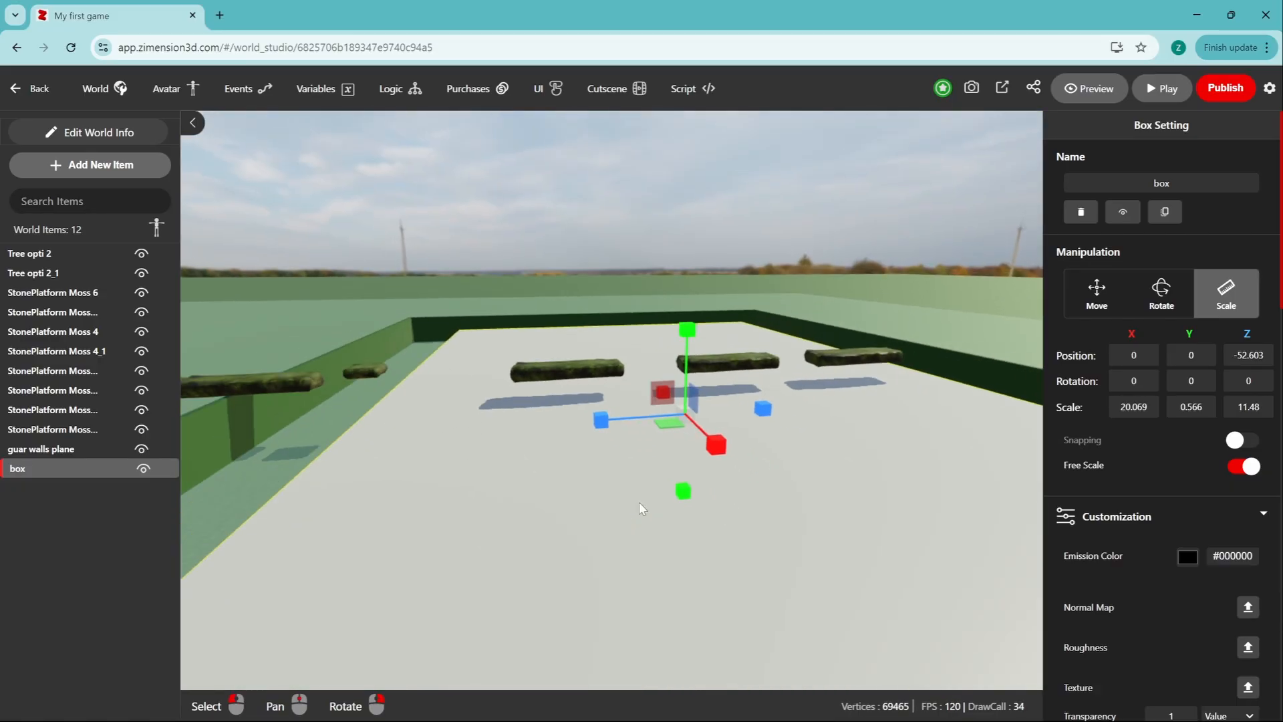
Step: Reposition and rescale the slab to 22.77 × 0.566 × 14.596 so it fills the enclosure floor
left_click(1095, 292)
left_click_drag(761, 407, 714, 409)
right_click_drag(805, 462, 802, 561)
key("r")
left_click_drag(730, 348, 759, 352)
key("w")
key("r")
key("w")
scroll(749, 352, "down", 1)
right_click_drag(725, 487, 824, 427)
key("r")
left_click_drag(699, 374, 711, 374)
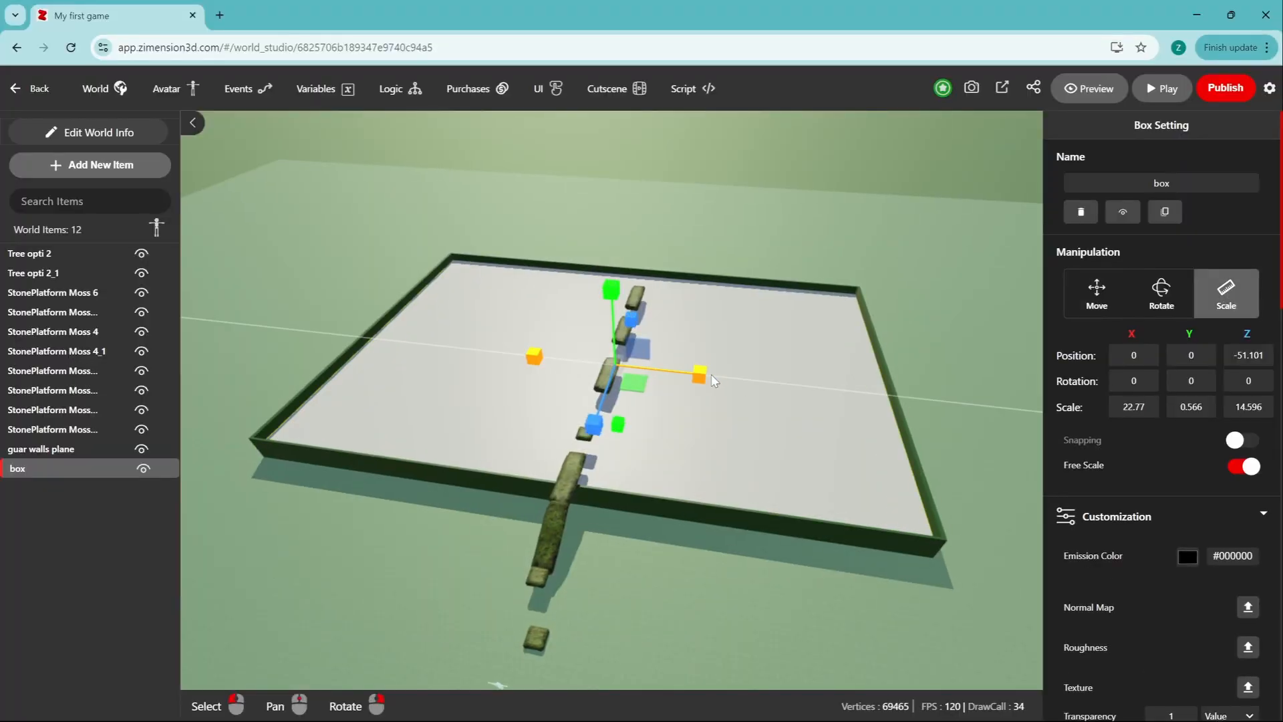
scroll(650, 462, "up", 2)
right_click_drag(725, 494, 652, 488)
scroll(1167, 440, "down", 4)
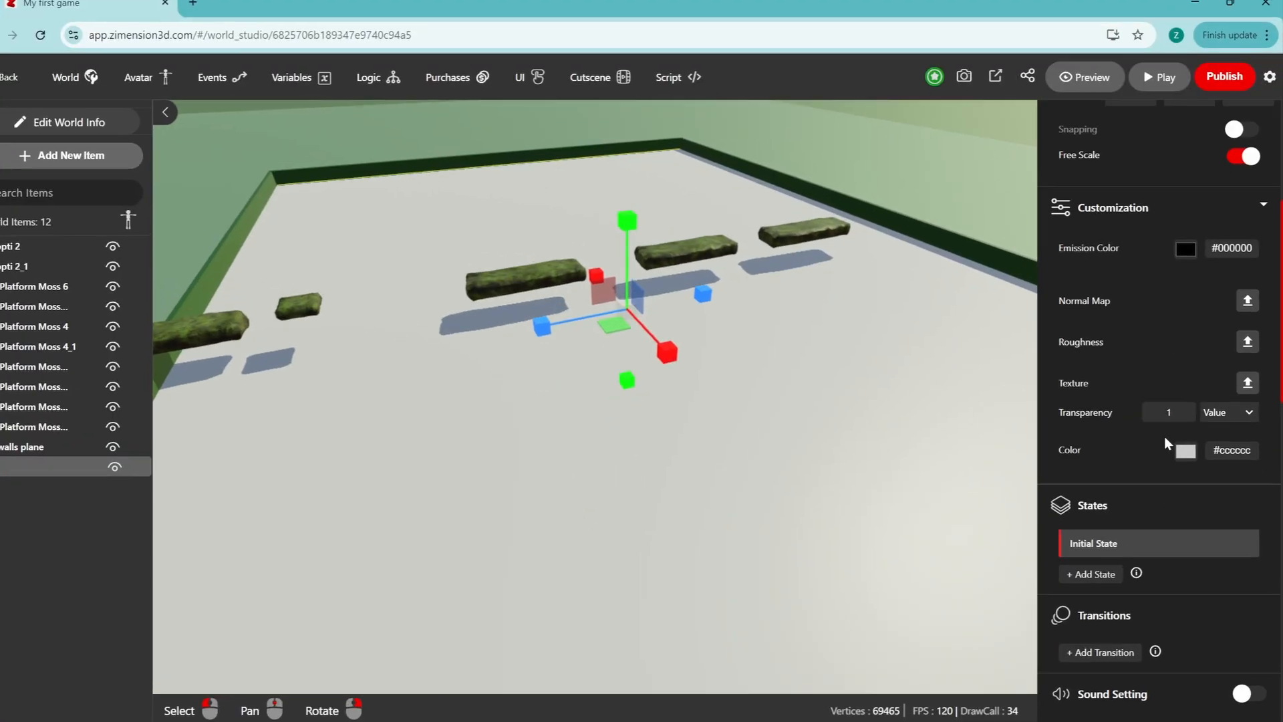
Step: Set the floor slab's transparency to 0.9
double_click(1168, 412)
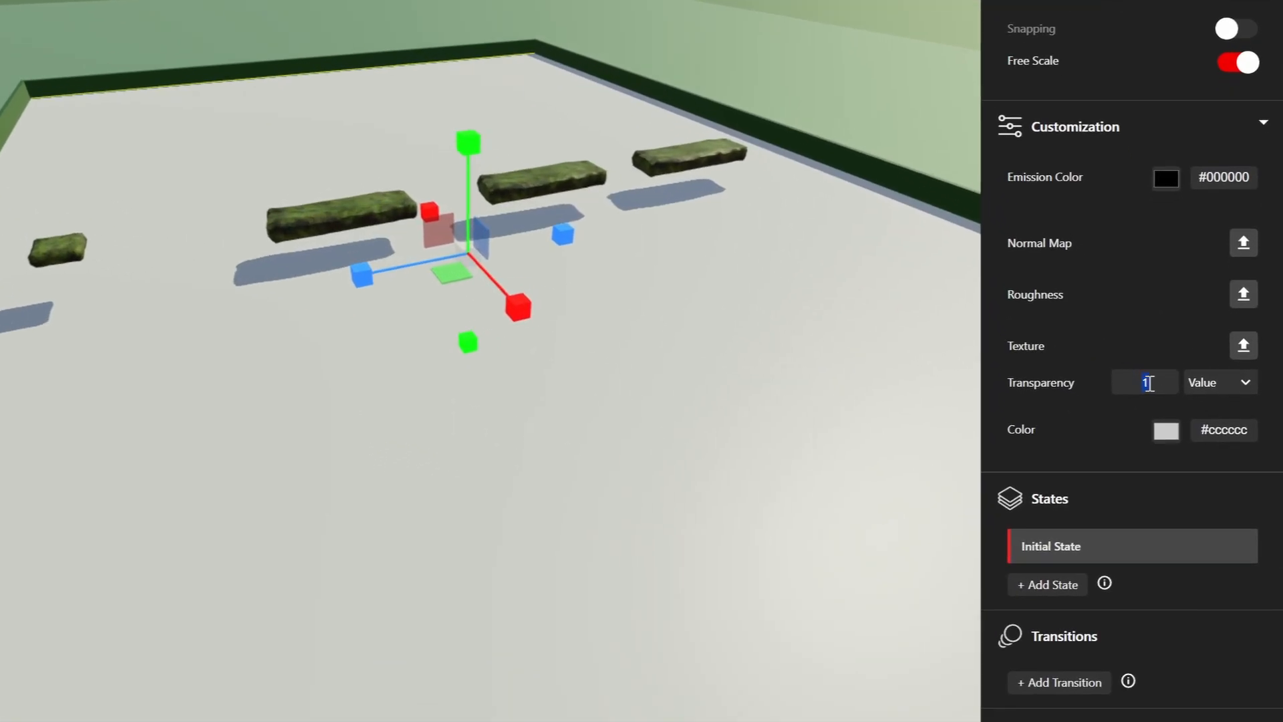
type("0.3")
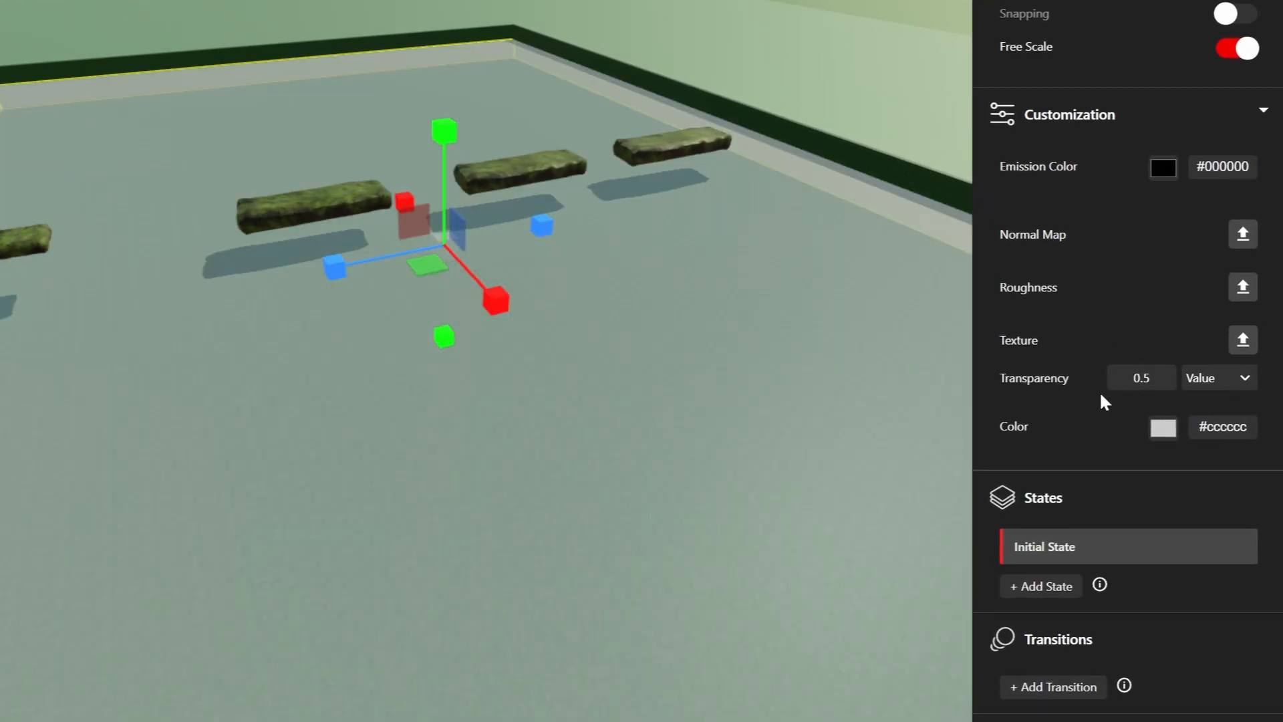
type("03")
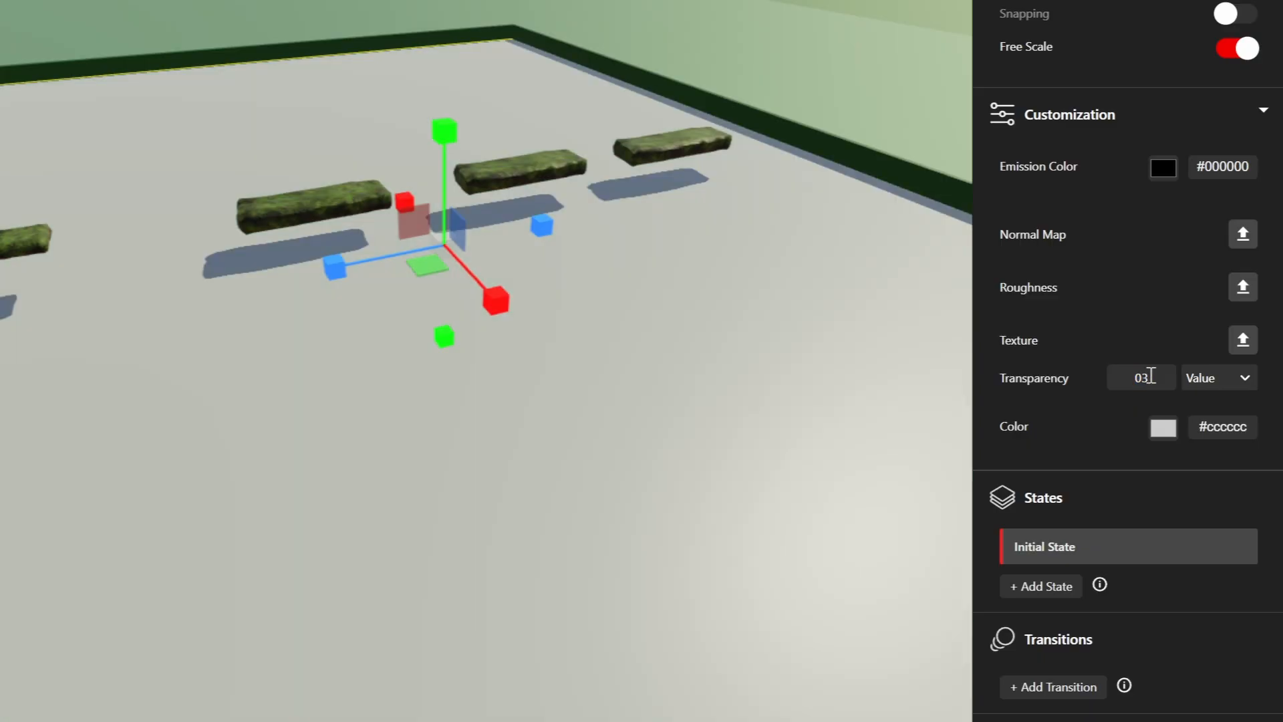
key("BackSpace")
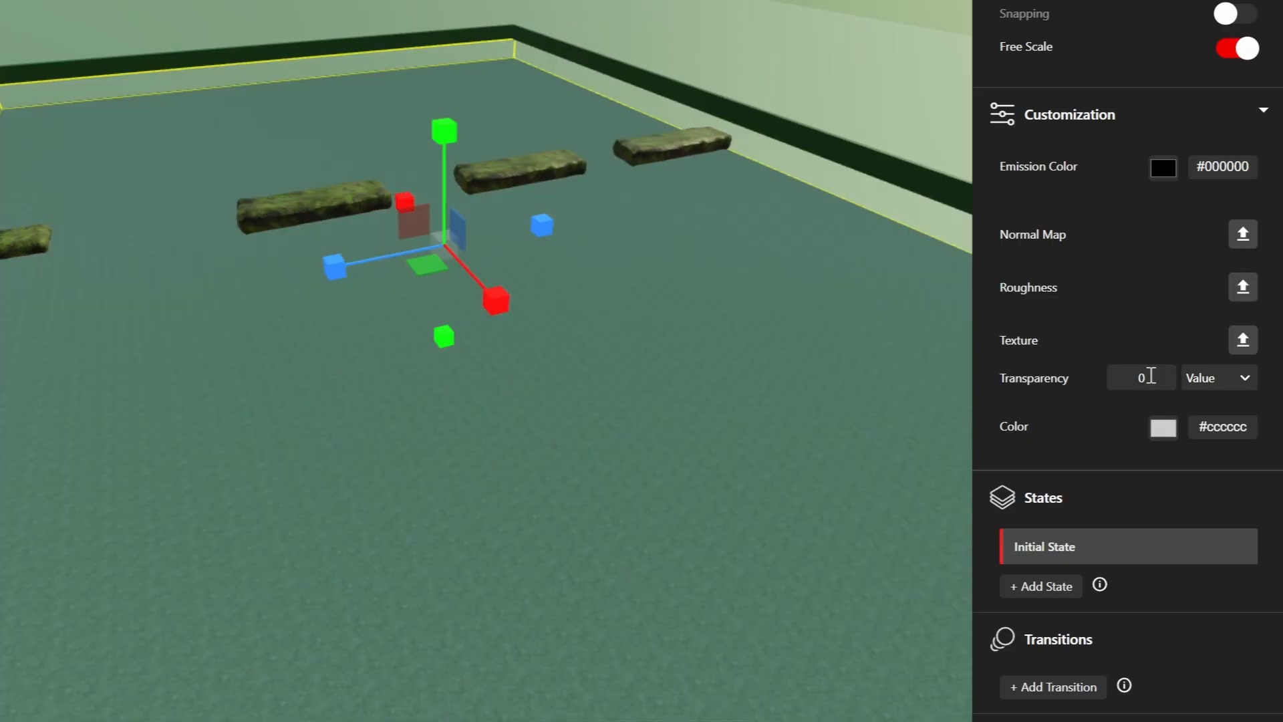
type(".9")
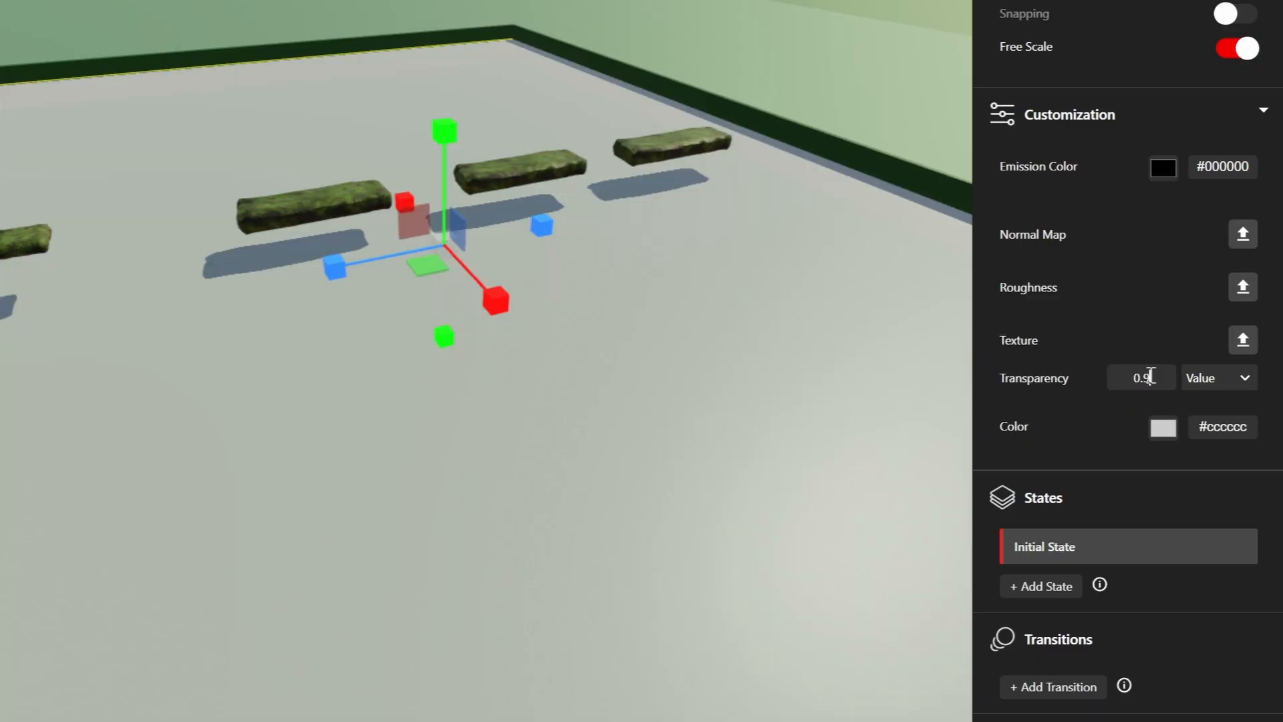
Step: Colour the slab blue #50849b so it reads as water
left_click(1163, 428)
left_click(1107, 600)
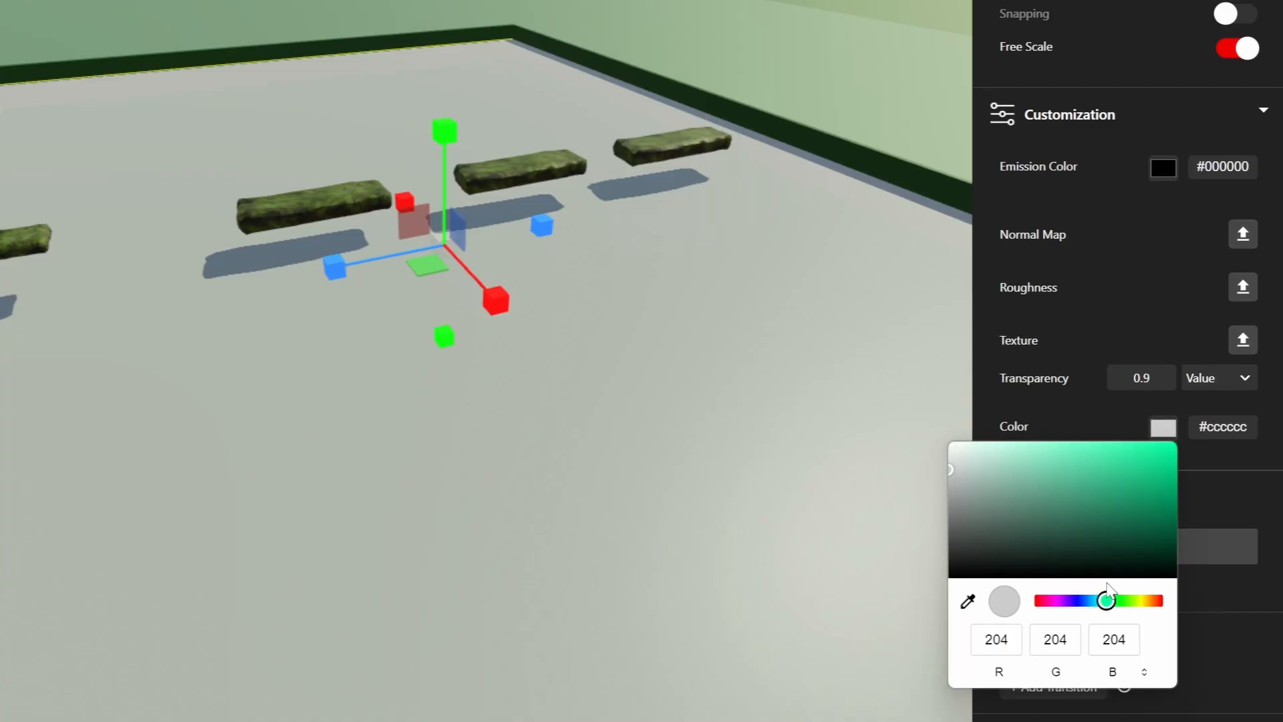
left_click(1066, 524)
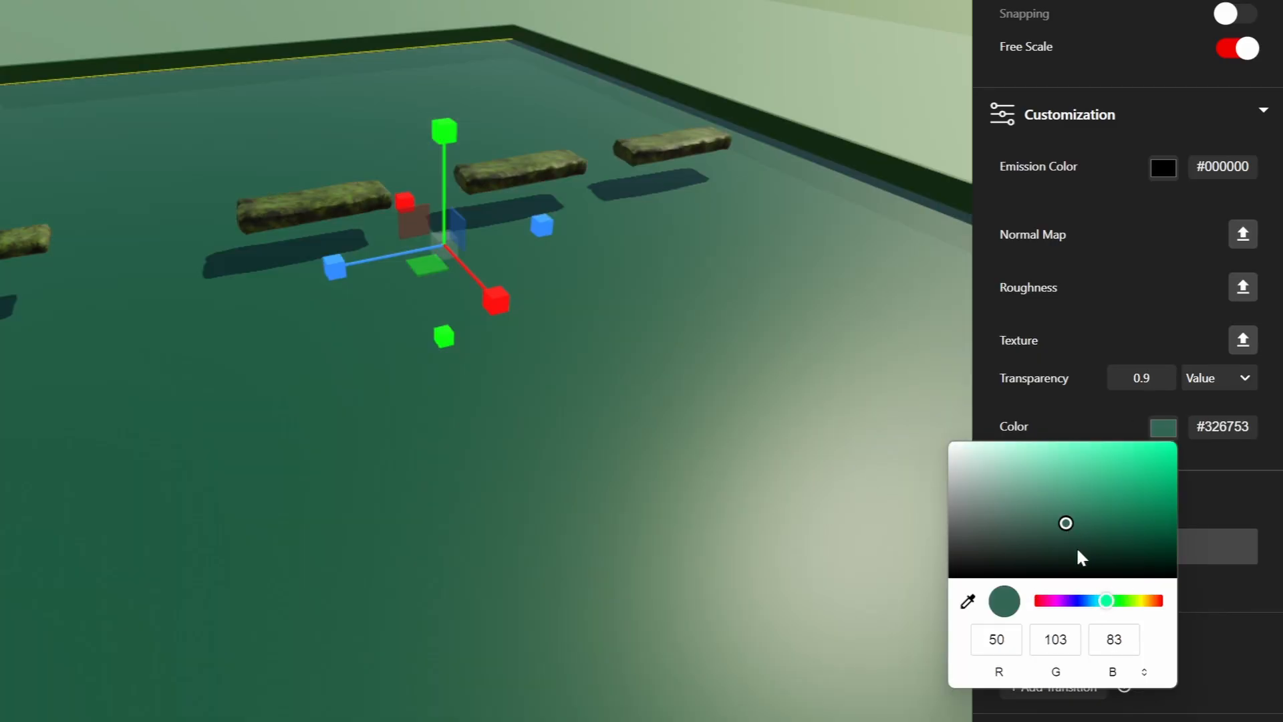
mouse_move(1067, 526)
left_mouse_down()
mouse_move(1051, 464)
mouse_move(1057, 492)
left_mouse_up()
left_click(1092, 601)
left_click(574, 433)
scroll(573, 433, "up", 5)
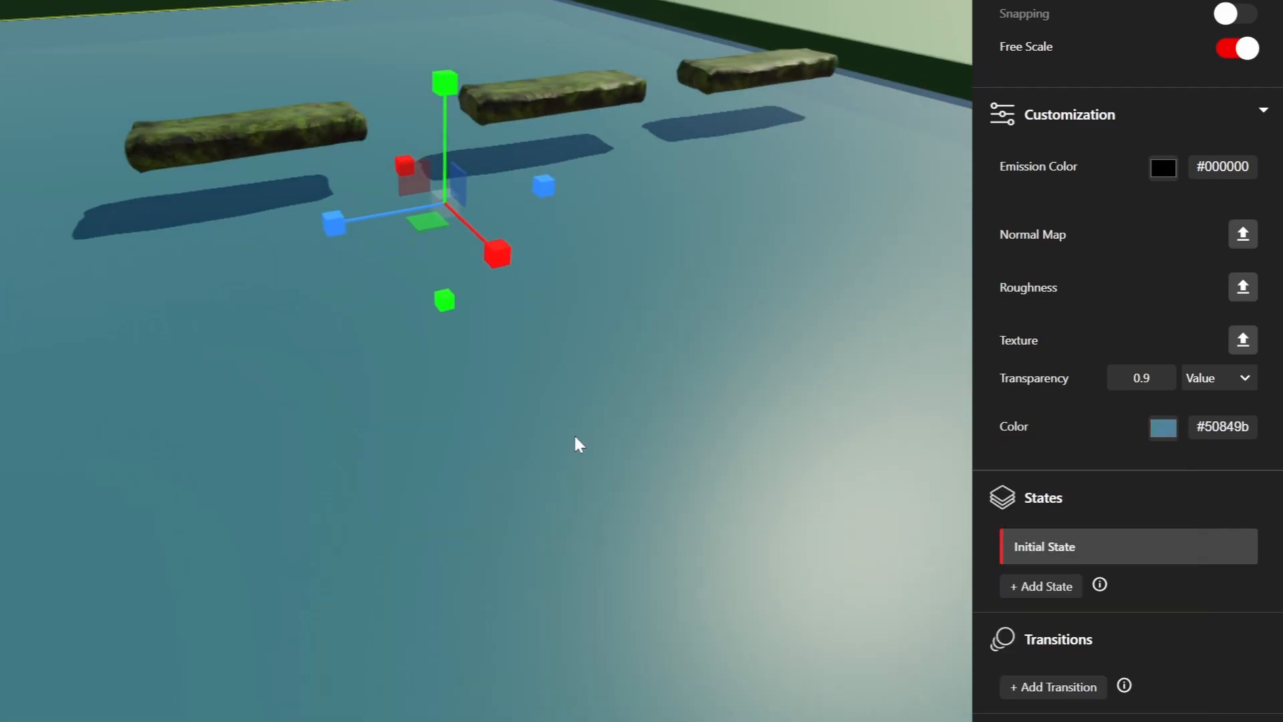
left_click_drag(534, 498, 493, 518)
Step: Turn off the slab's collision, make avatar entry trigger player_dead, then save and play
scroll(1112, 555, "down", 5)
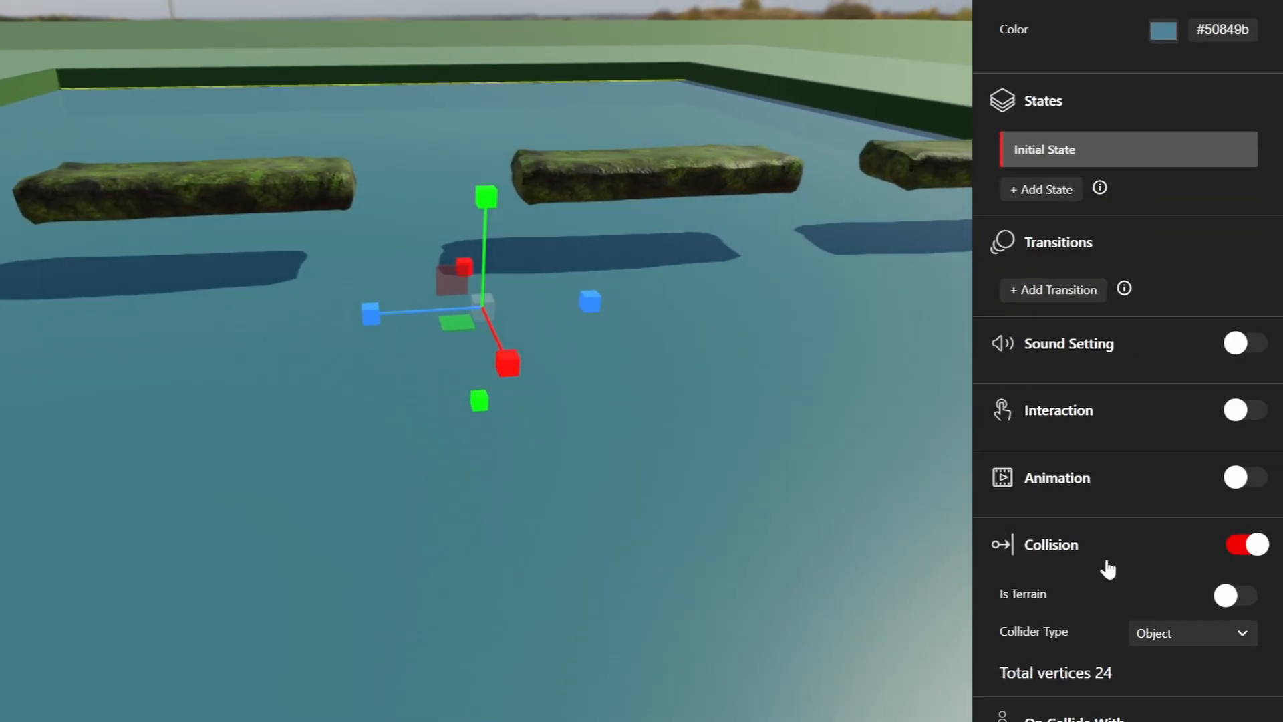
scroll(1146, 537, "down", 2)
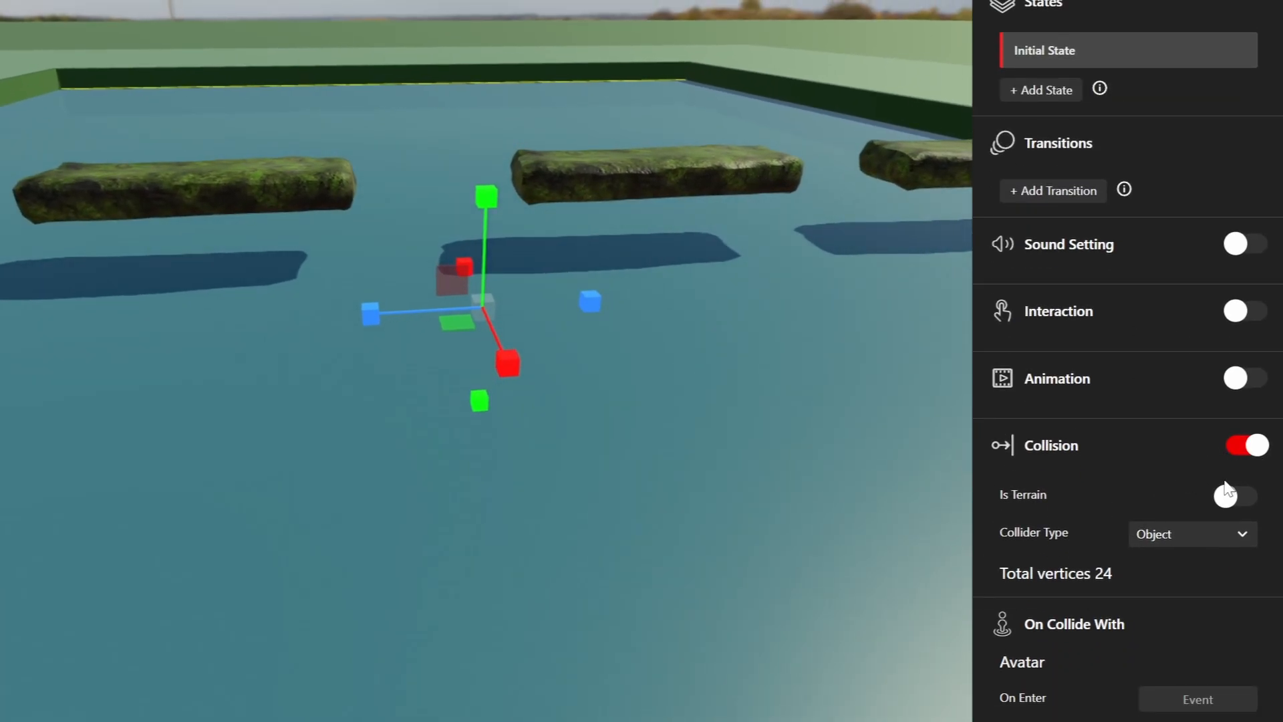
left_click(1240, 446)
scroll(1116, 477, "down", 4)
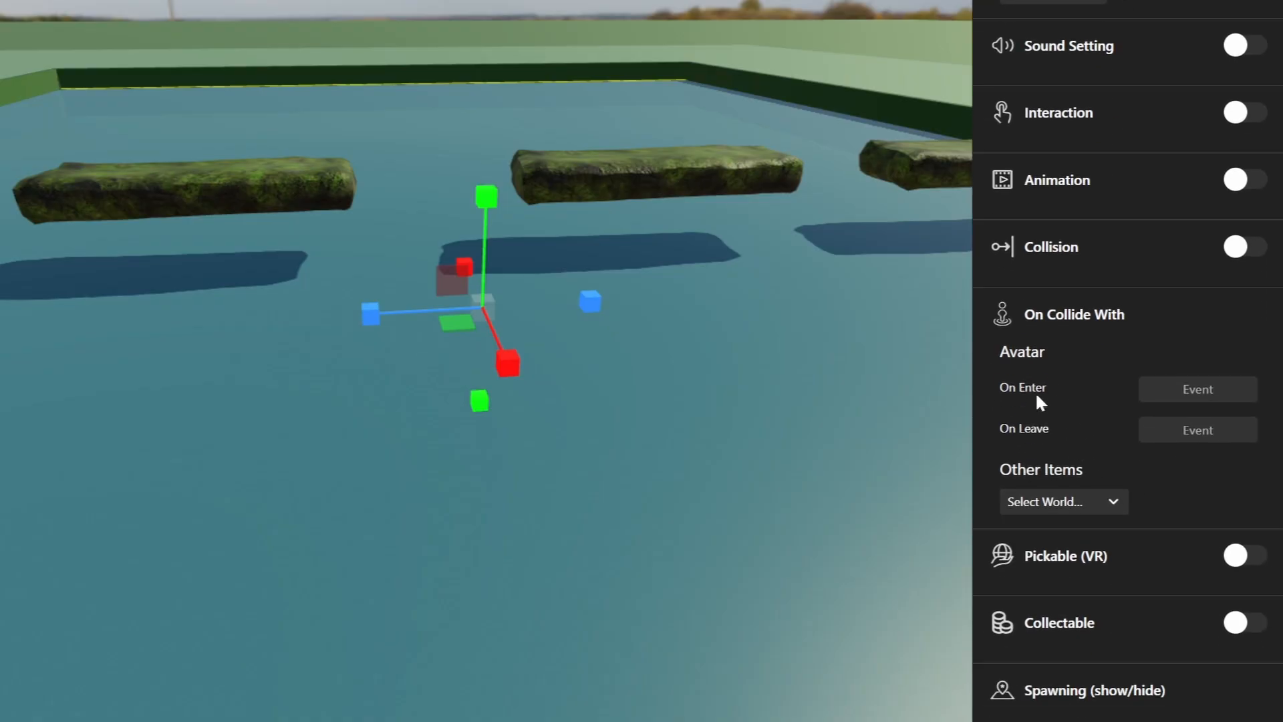
left_click(1179, 389)
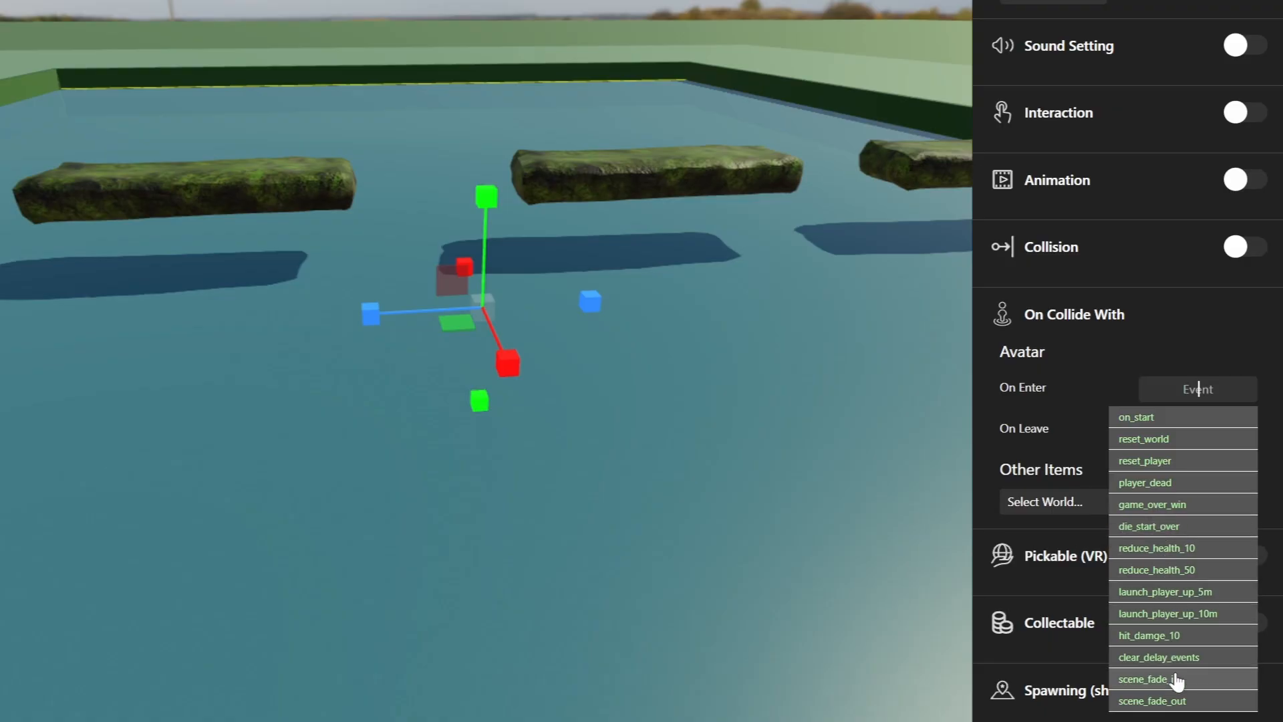
left_click(1160, 484)
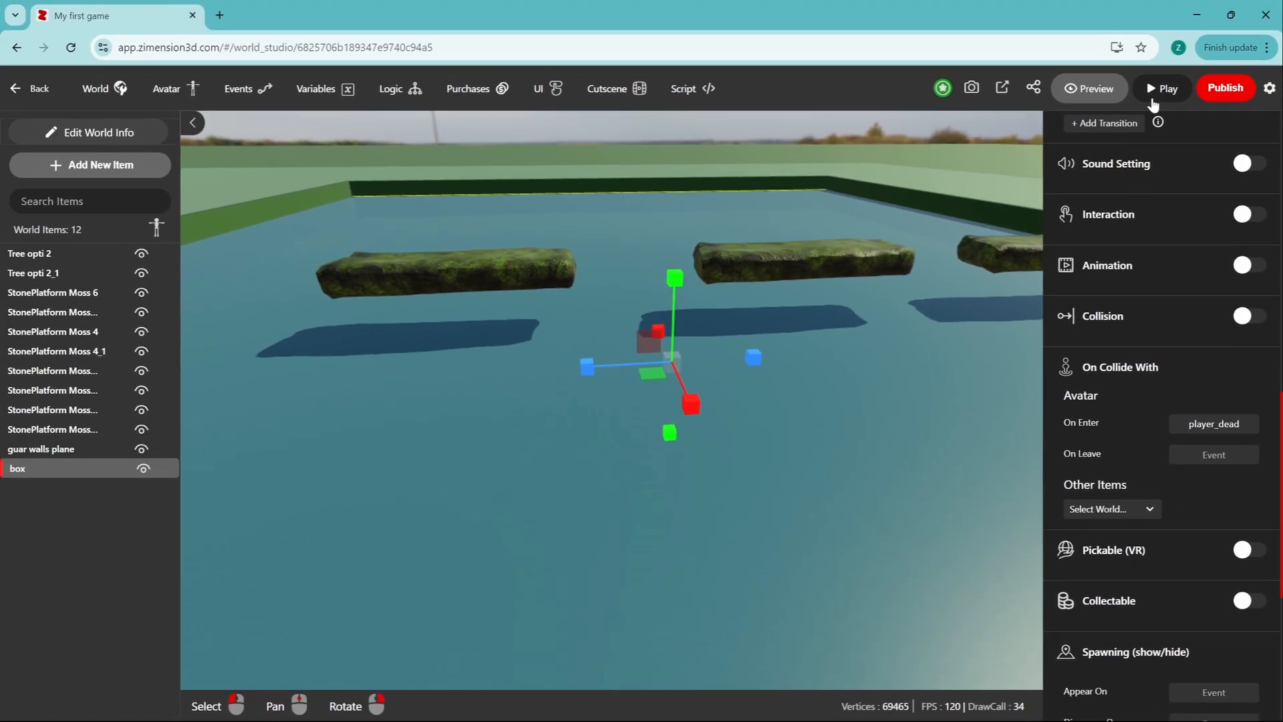
left_click(1151, 89)
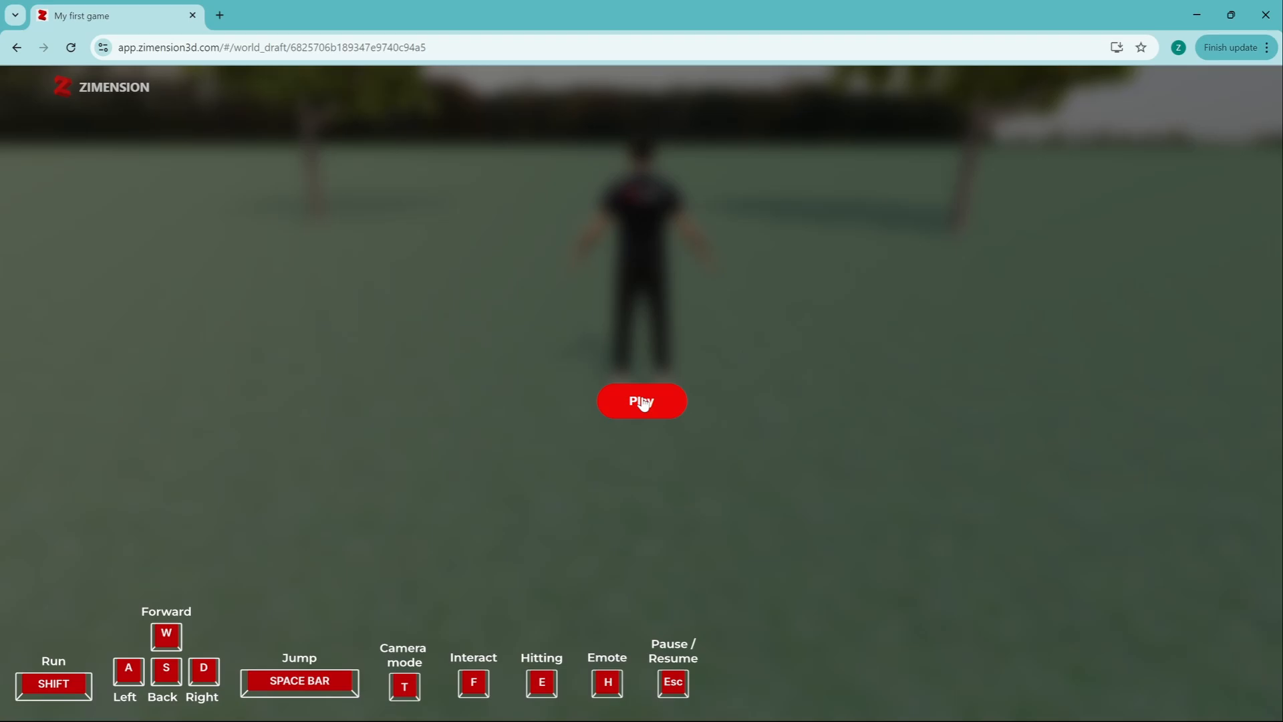
Step: Start the game full screen and jump across the mossy stones until falling into the water
left_click(640, 404)
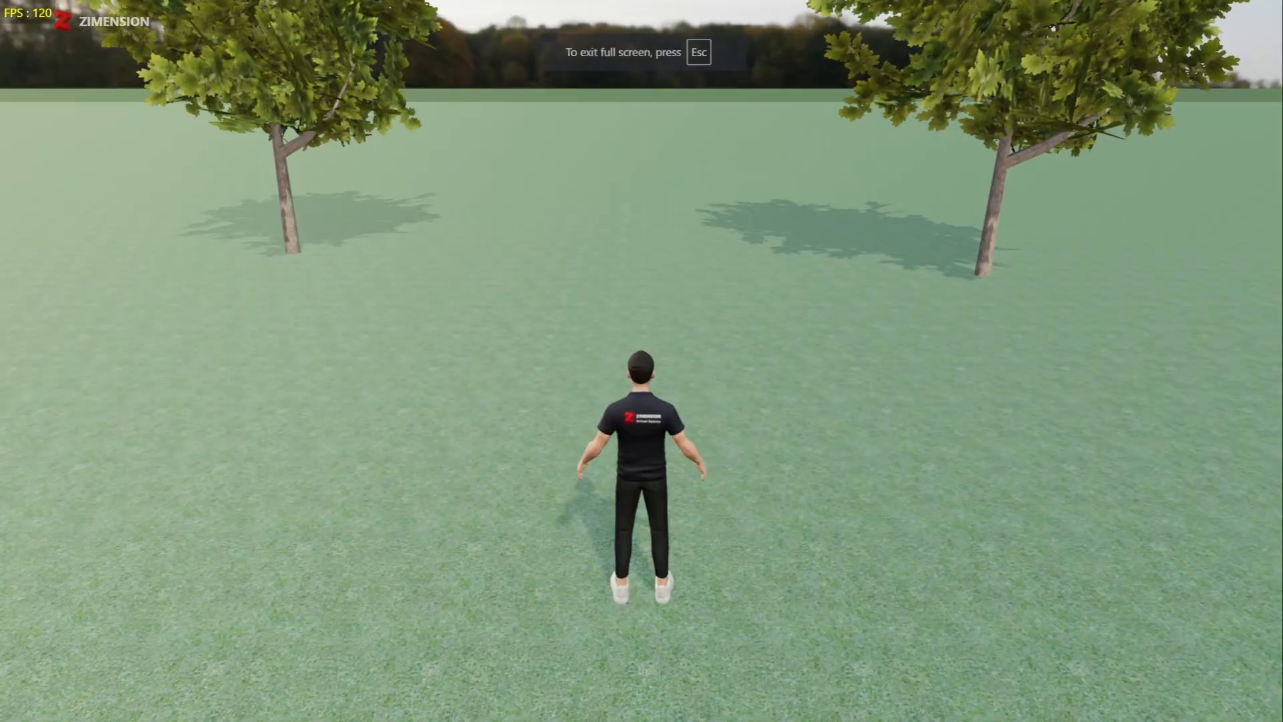
key("w")
key("space")
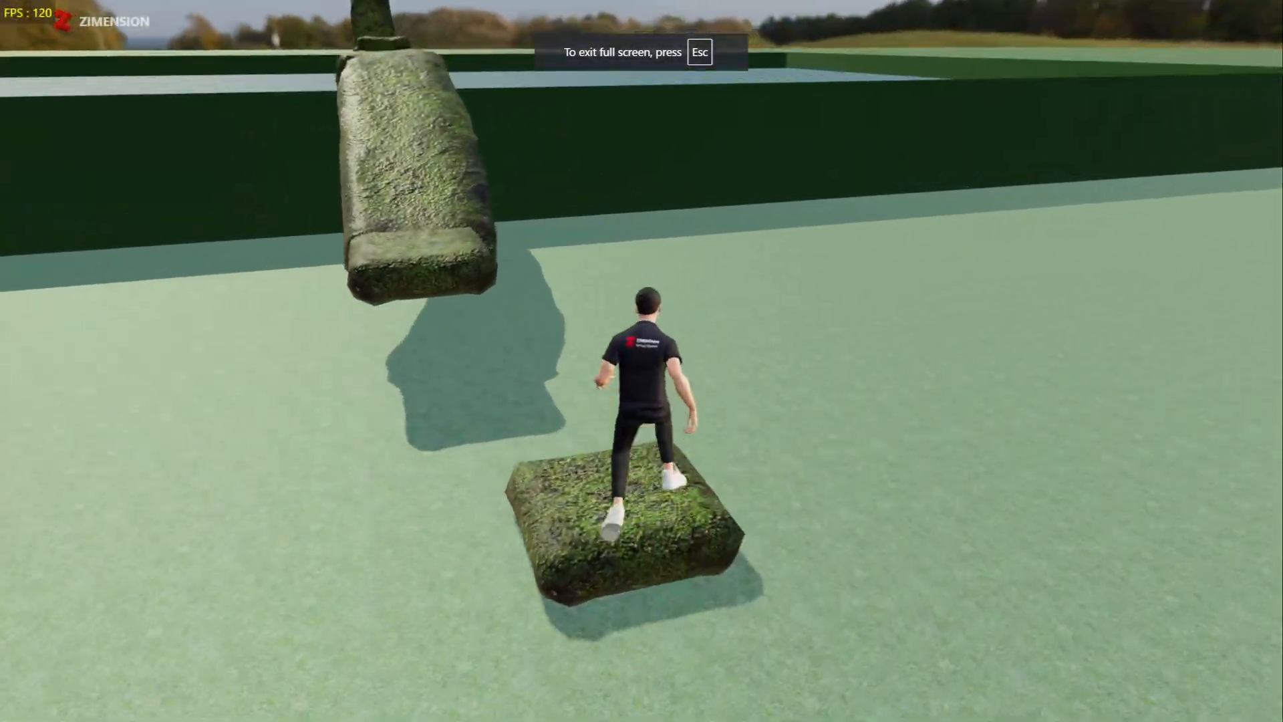
key("w")
key("space")
key("w")
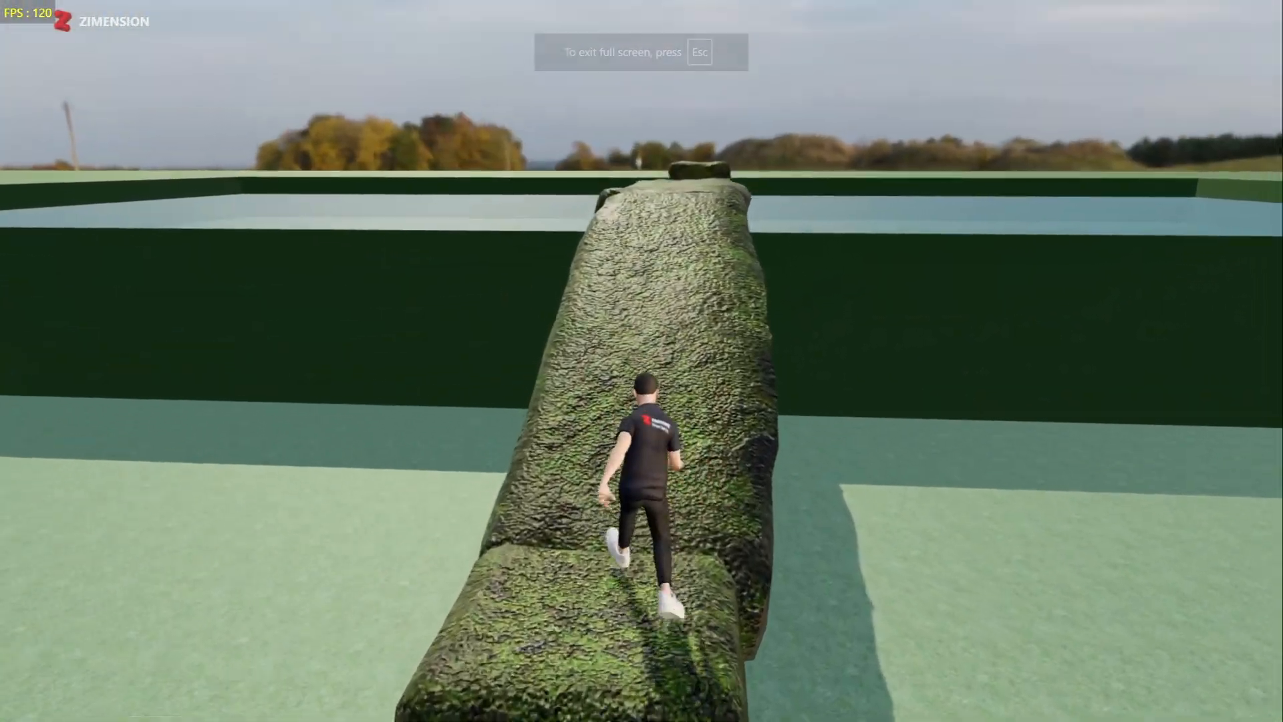
key("w")
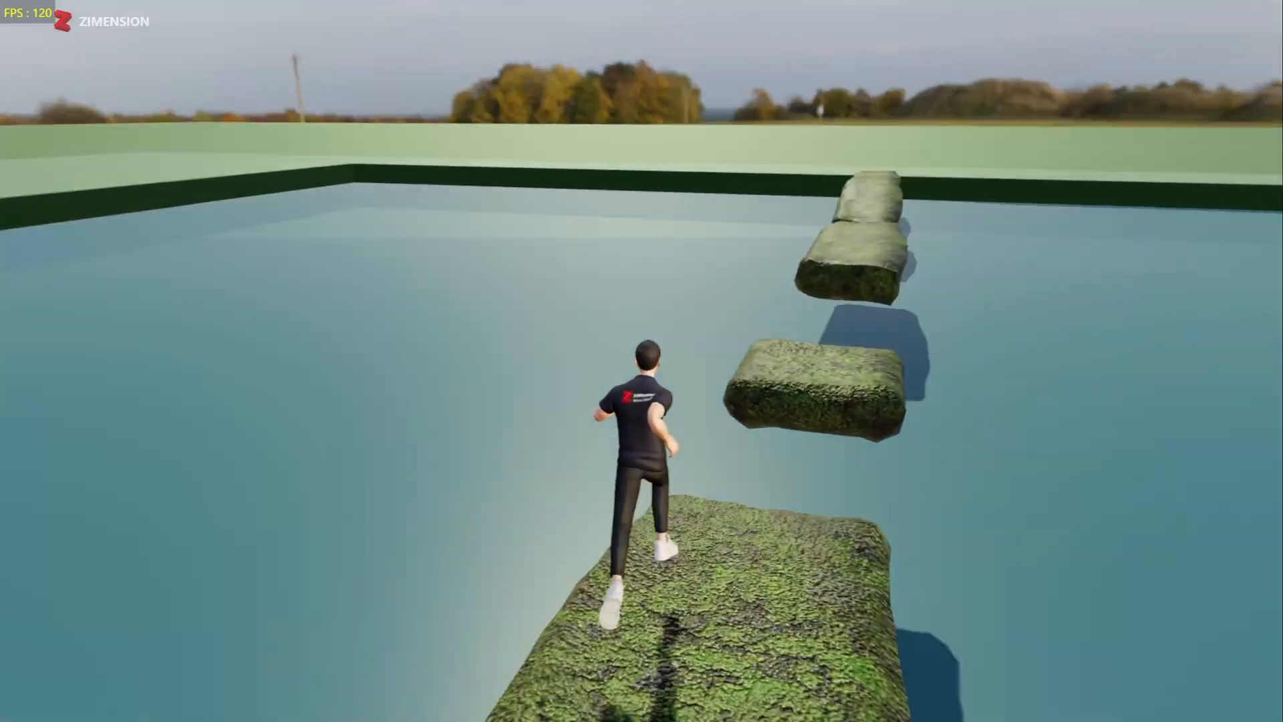
key("space")
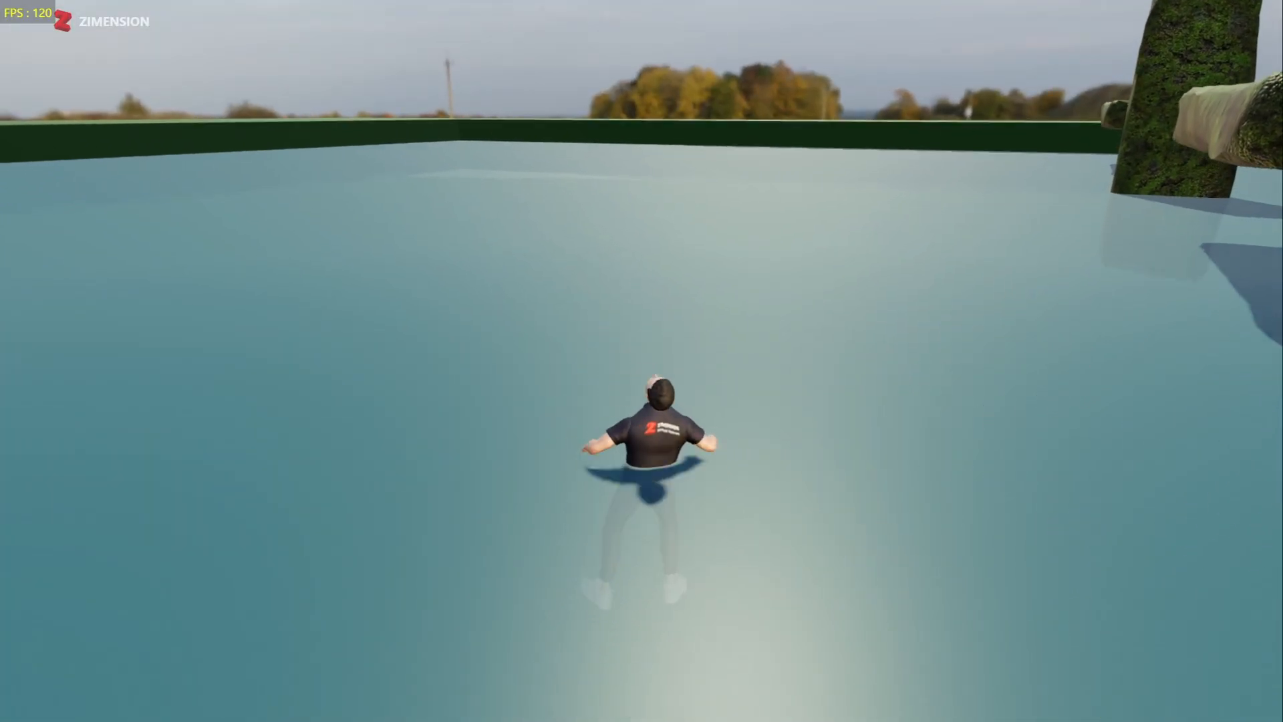
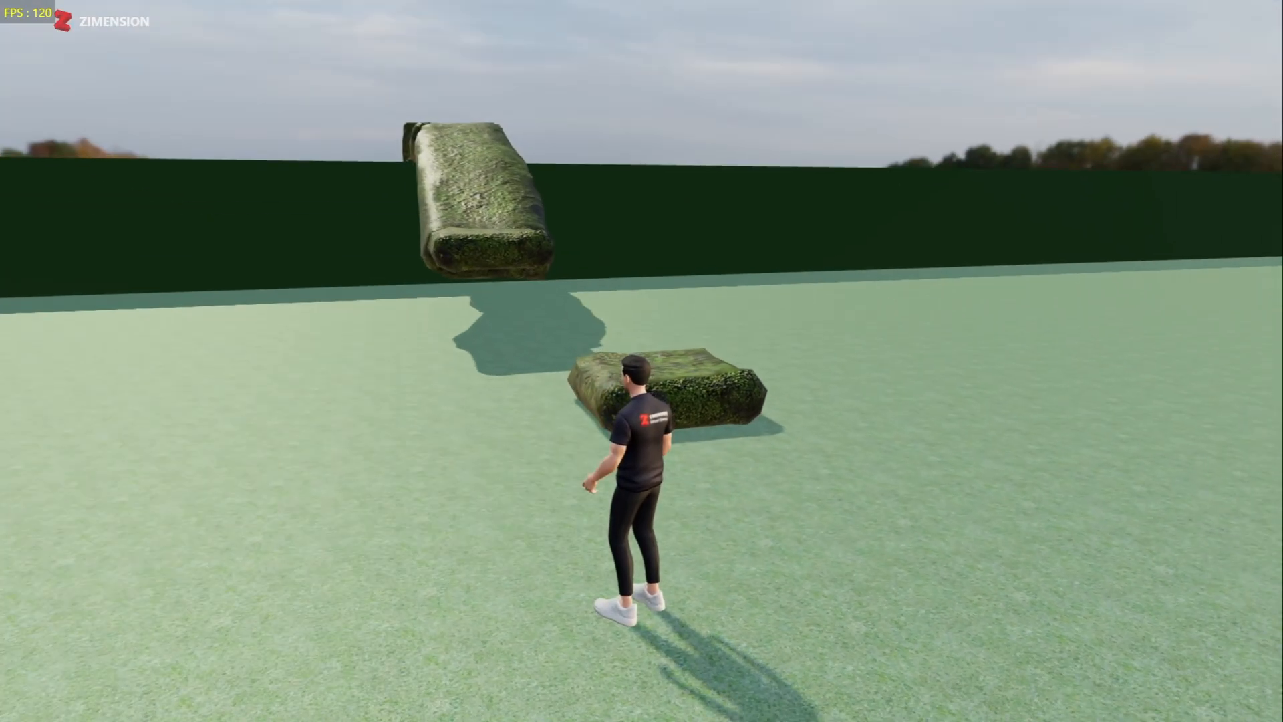
Step: Leave the playtest through the pause menu's Editor option
key("Escape")
left_click(633, 344)
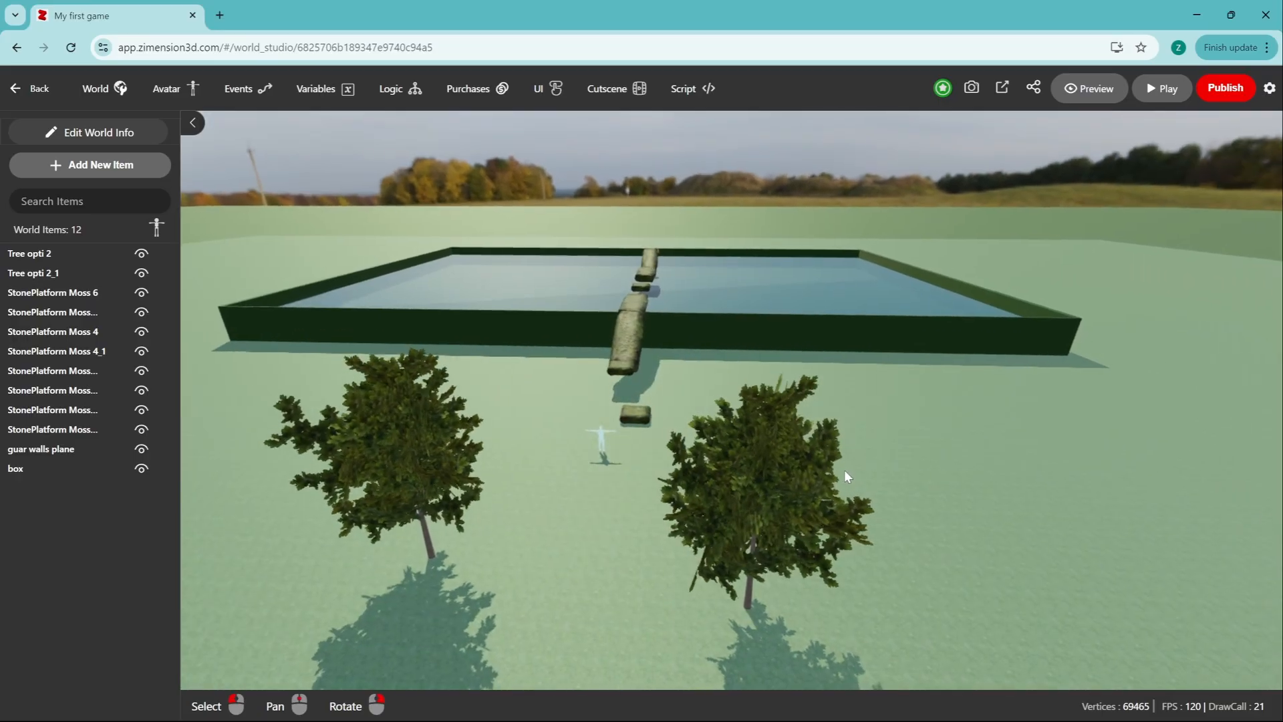
Step: Move both trees back beside the hedge wall
left_click(790, 493)
left_click_drag(688, 441, 582, 219)
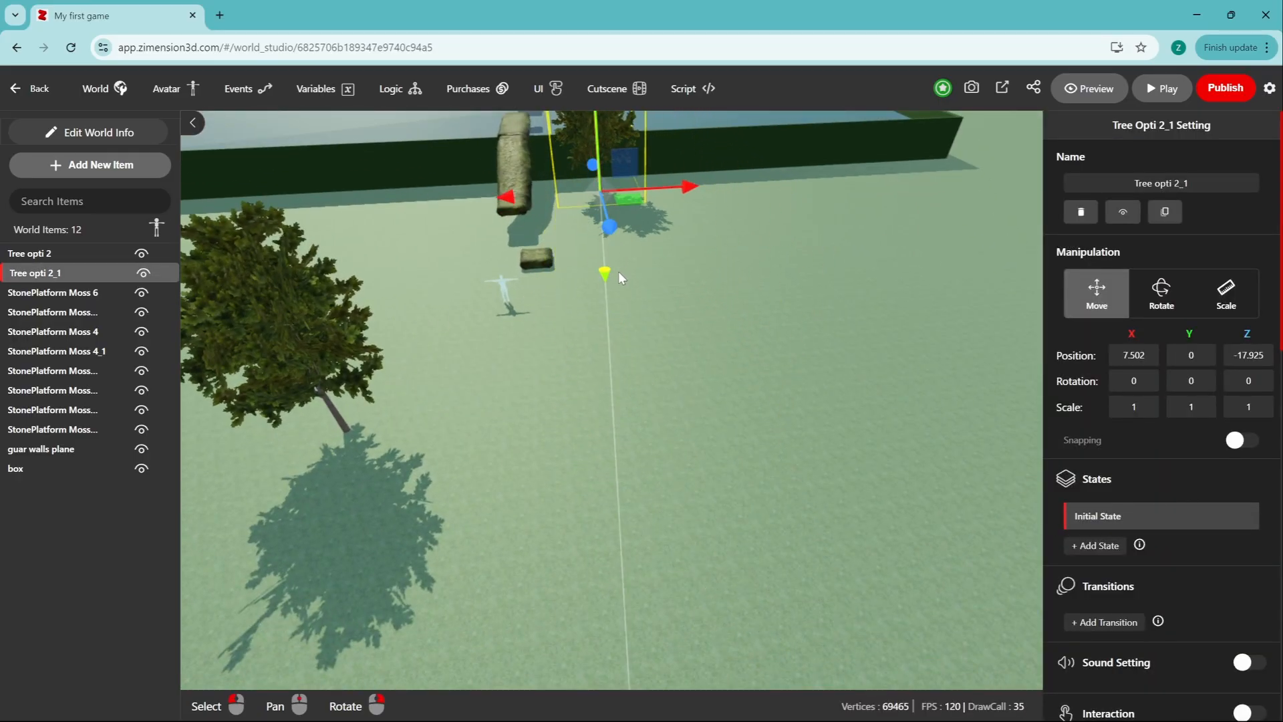
left_click(255, 377)
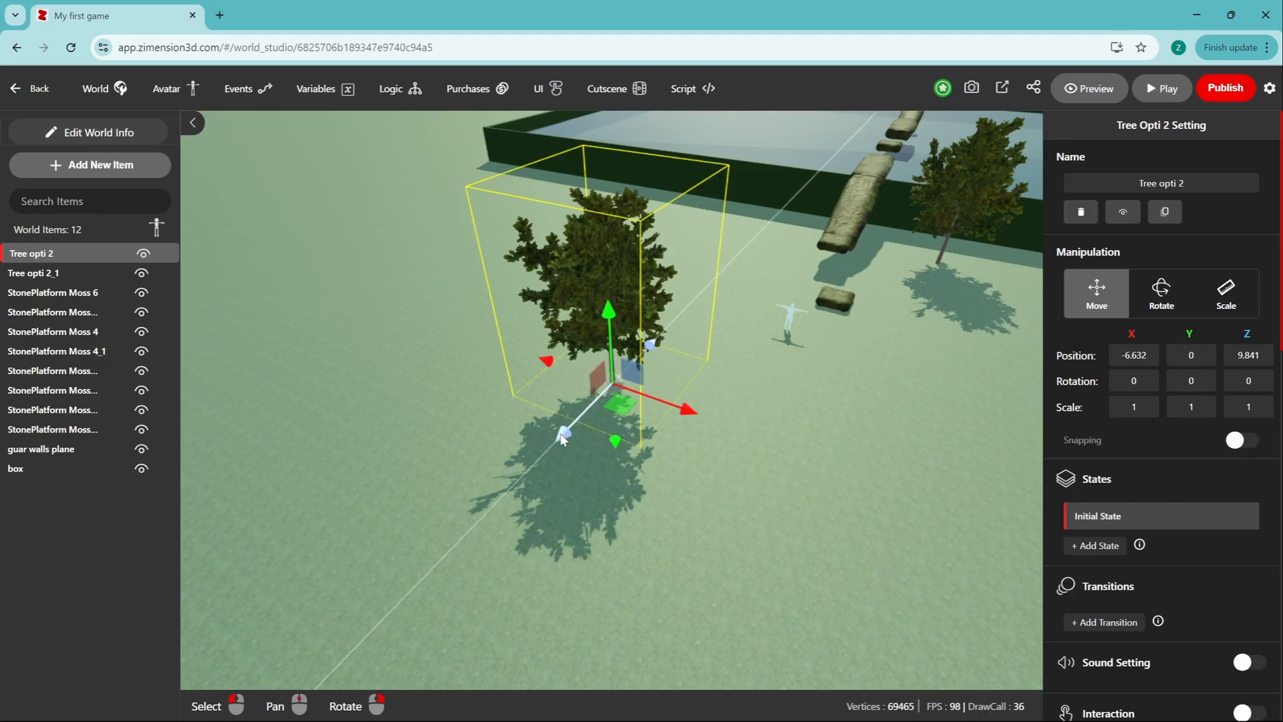
left_click_drag(563, 438, 746, 259)
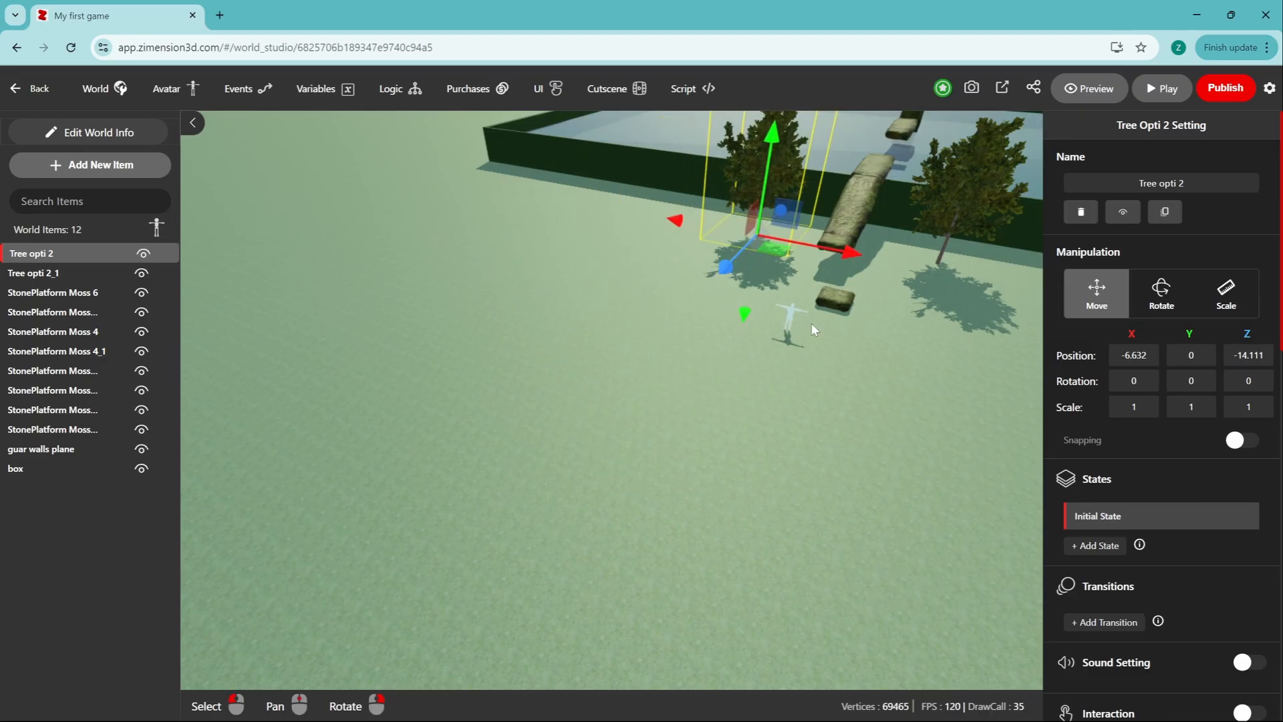
Step: Shift the first stone platform slightly left, to X 0.57
scroll(829, 341, "down", 5)
left_click(763, 286)
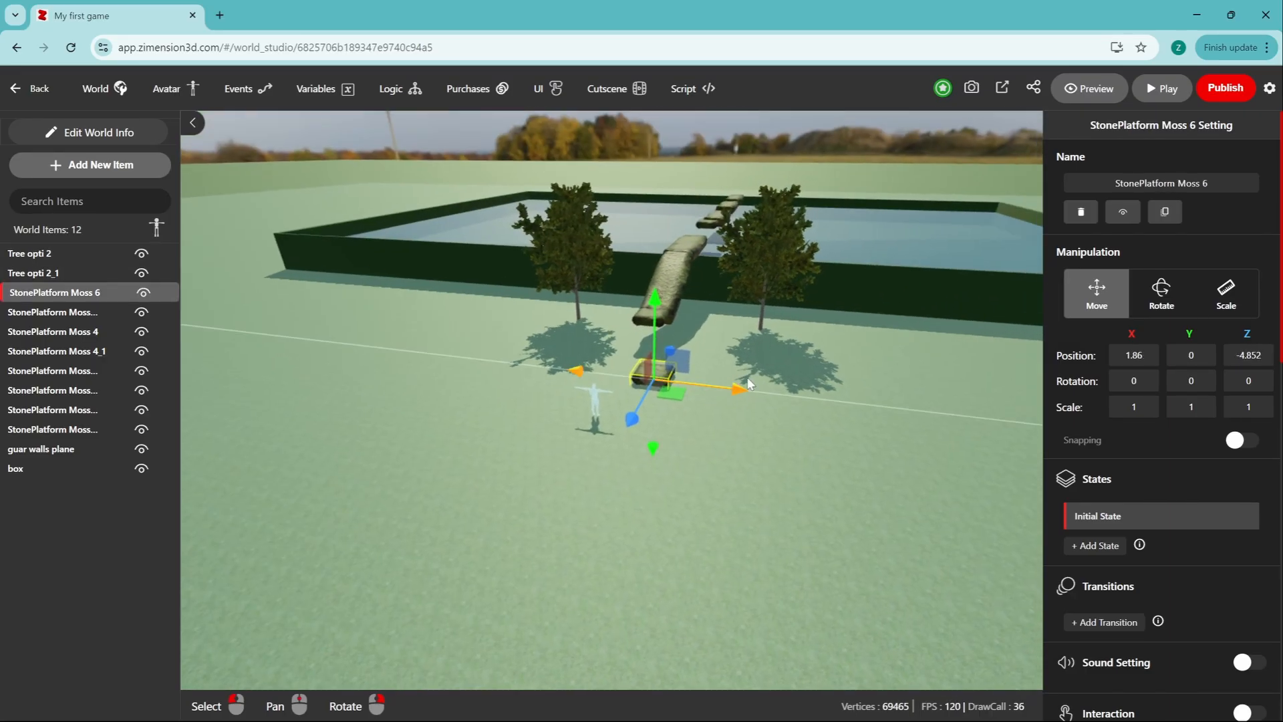
left_click_drag(749, 381, 721, 388)
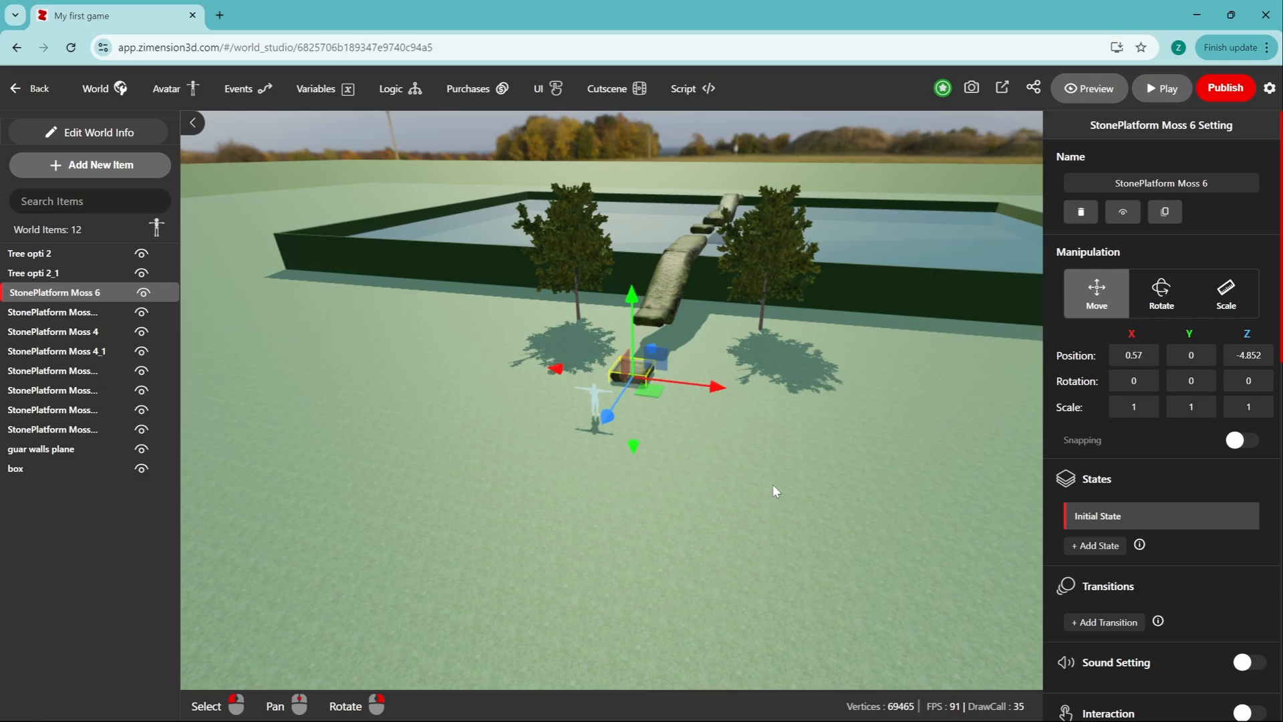
Step: Select the raised platform at the pool's far end and centre the view on it
right_click_drag(773, 487, 507, 600)
right_click_drag(628, 499, 808, 518)
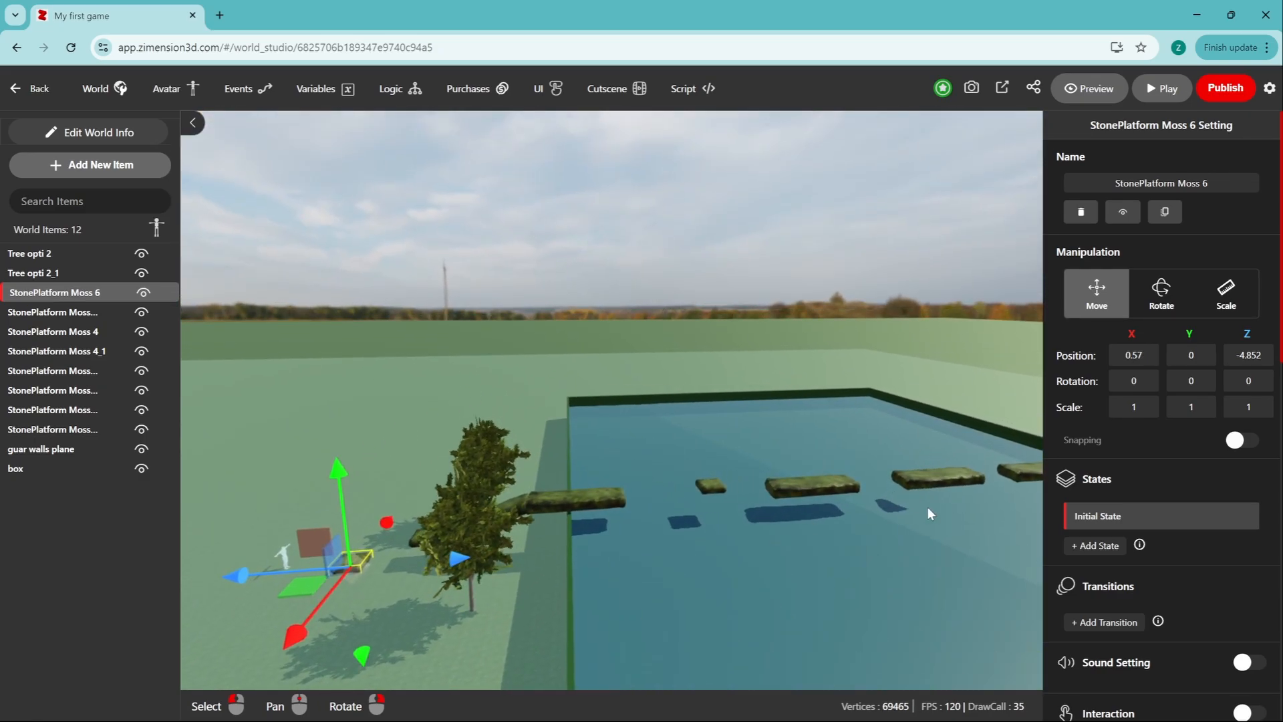
right_click_drag(927, 508, 803, 564)
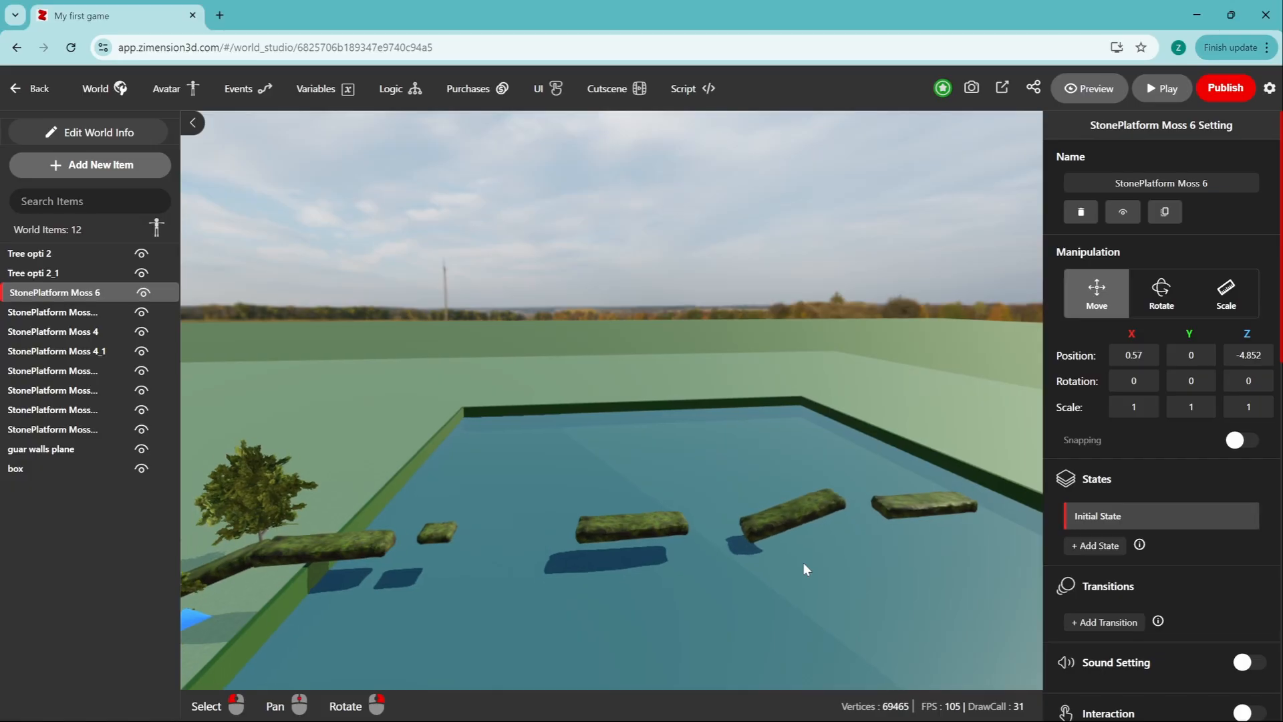
right_click_drag(963, 525, 668, 445)
left_click(668, 445)
right_click_drag(908, 492, 612, 459)
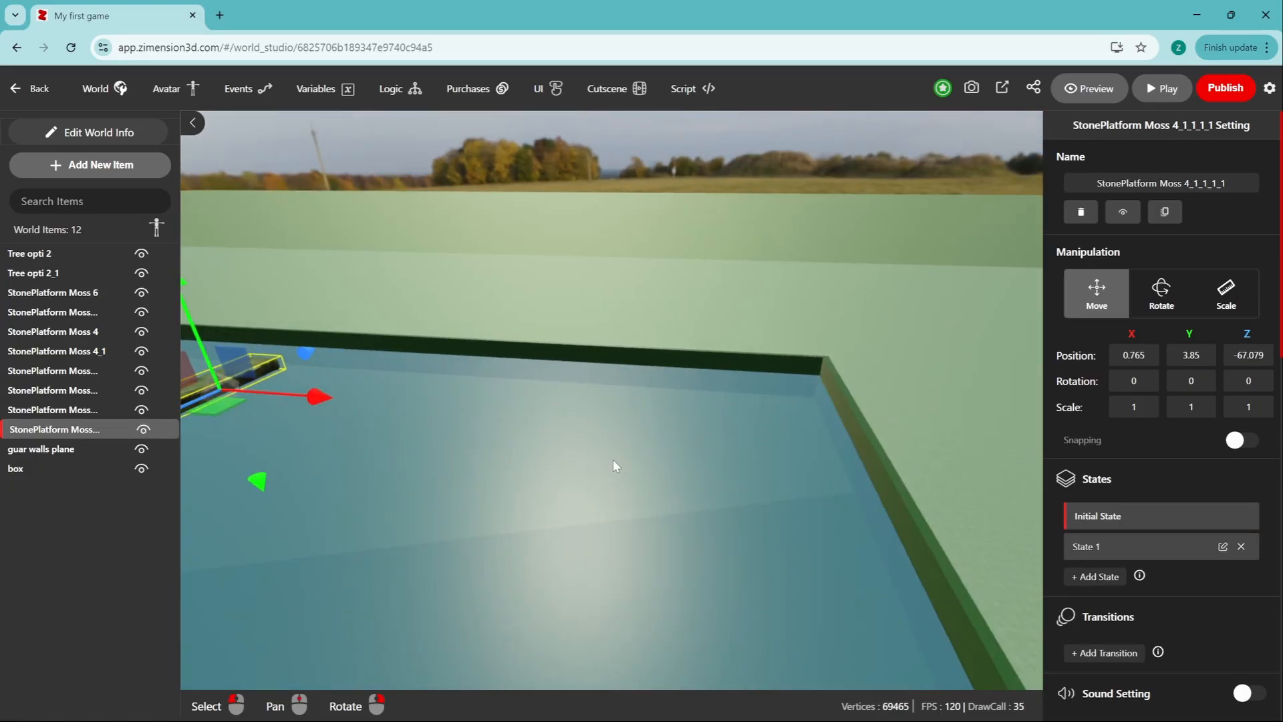
key("f")
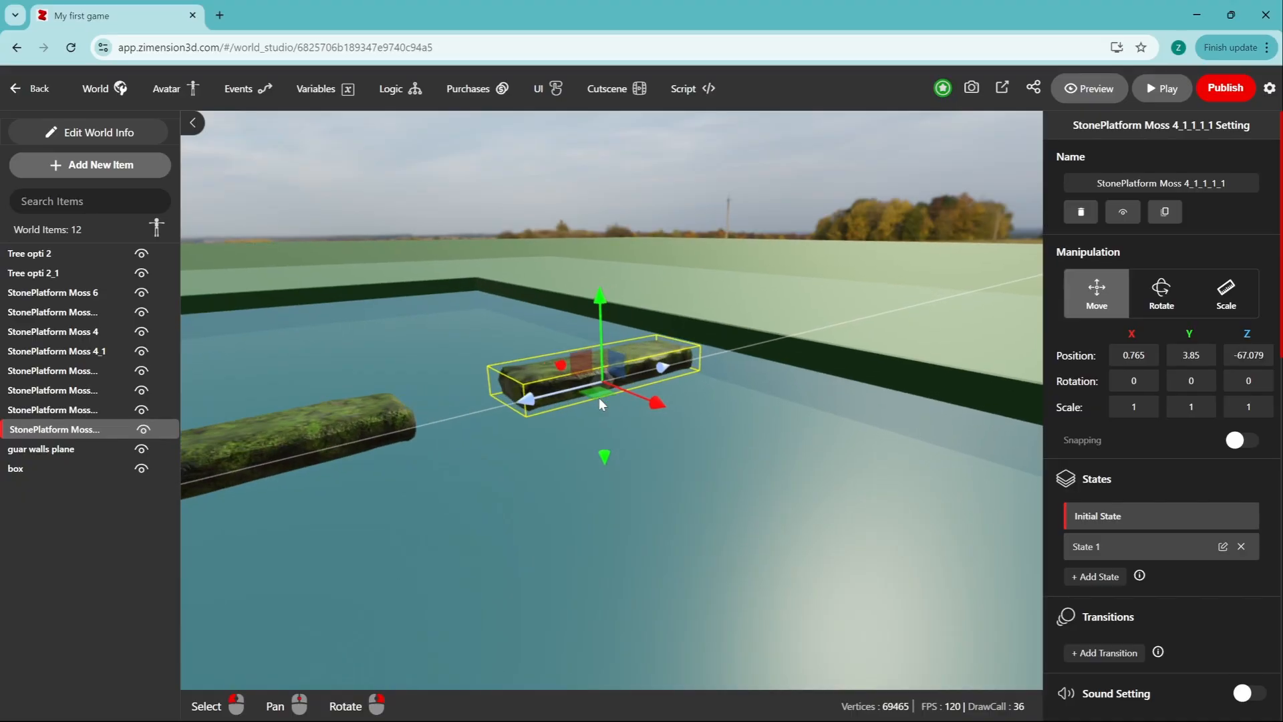
right_click_drag(590, 459, 753, 513)
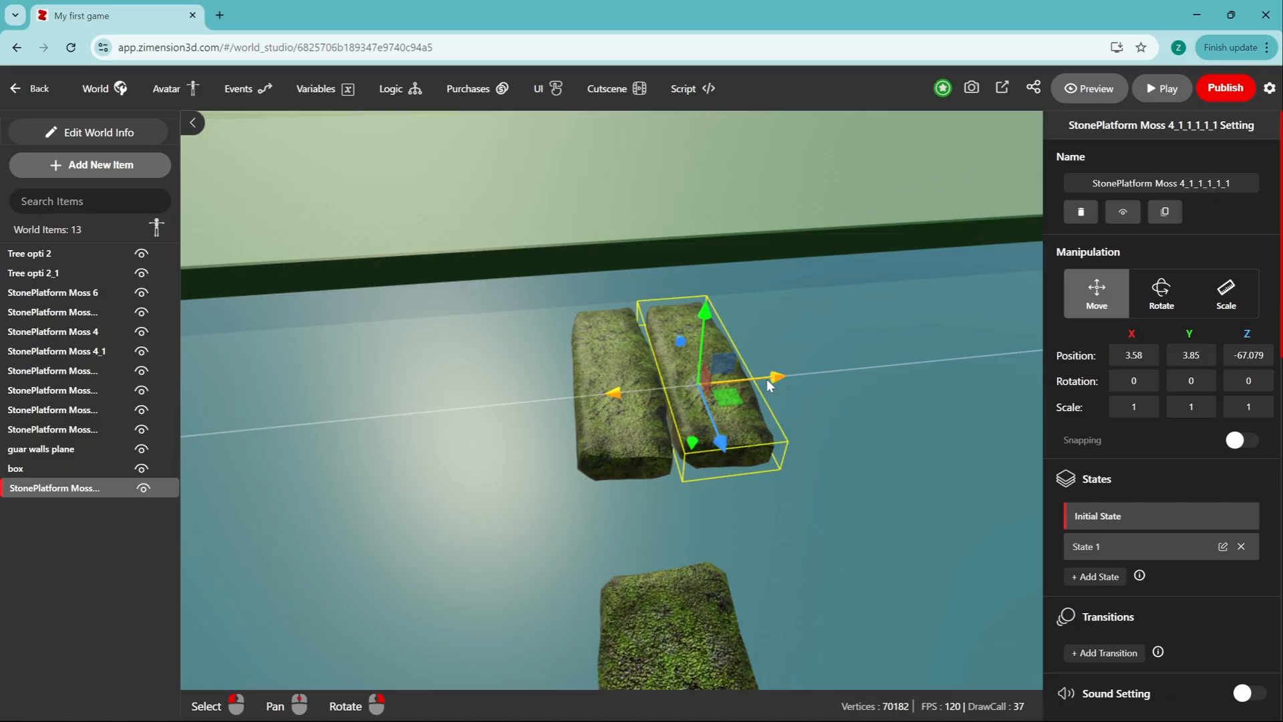
Step: Turn the platform copy -90° on Y with snapping and fit it against the original
left_click_drag(767, 378, 571, 374)
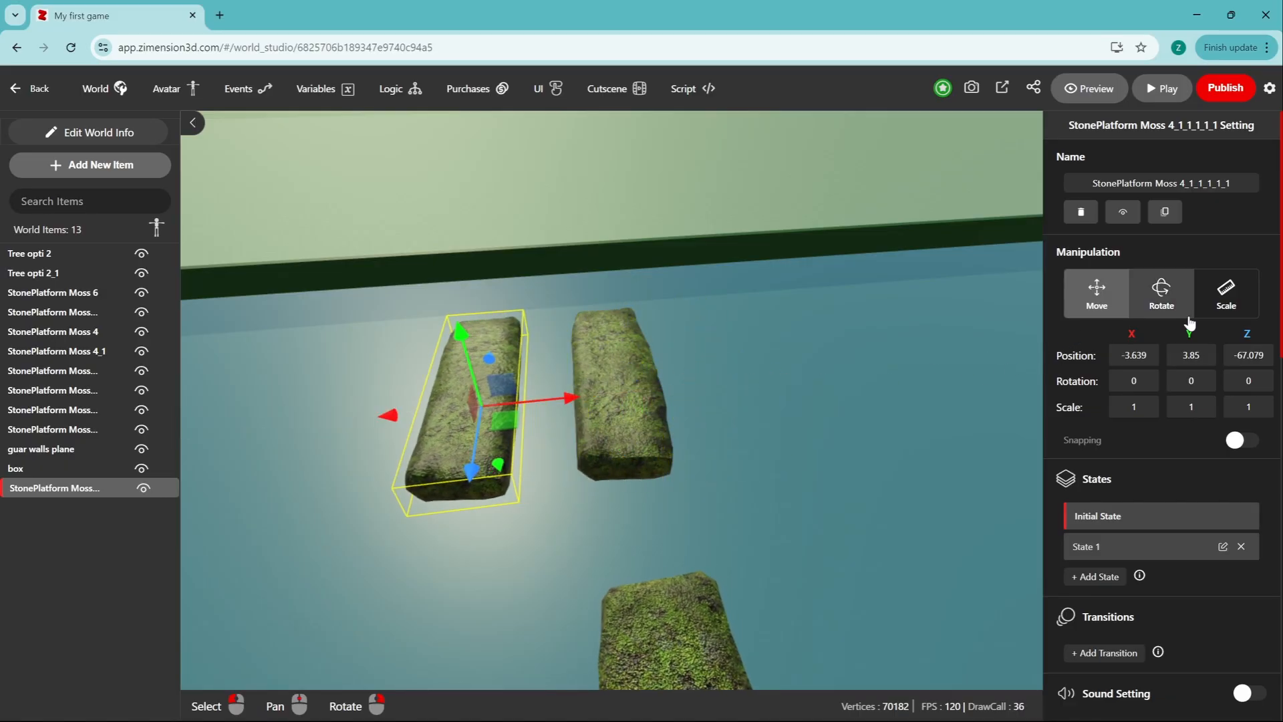
left_click(1166, 307)
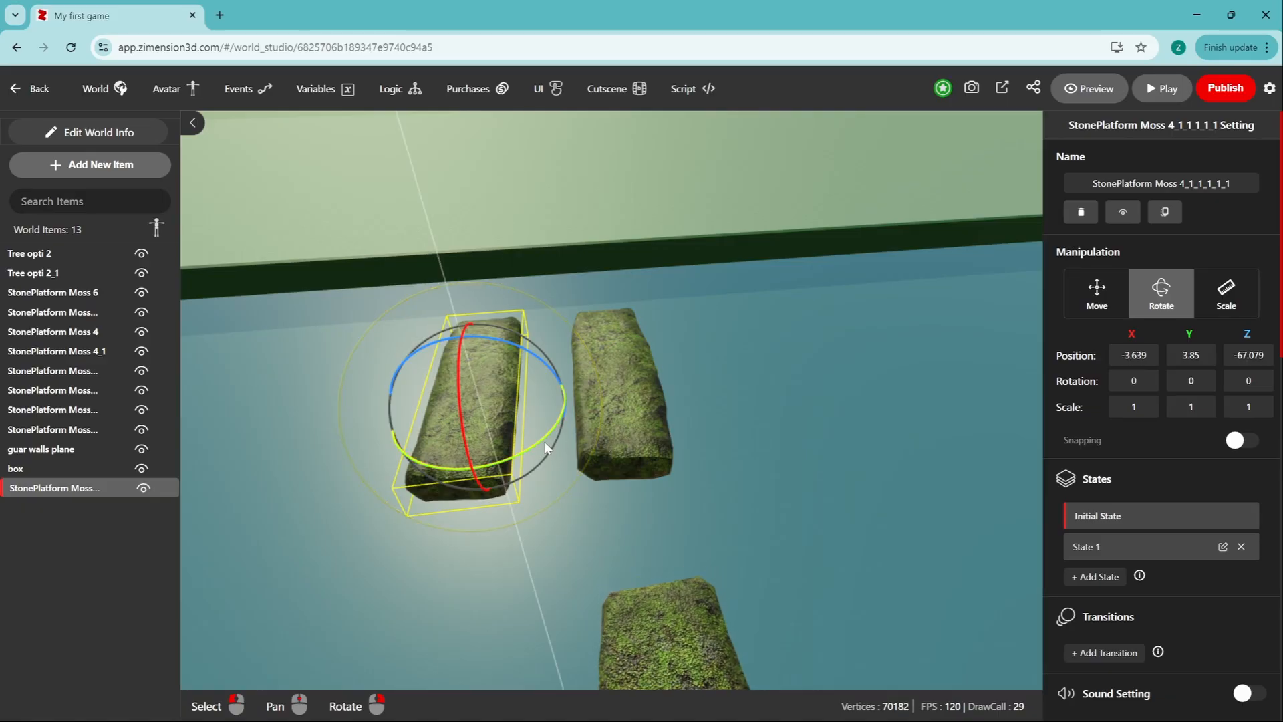
left_click(1245, 441)
left_click_drag(531, 447, 498, 451)
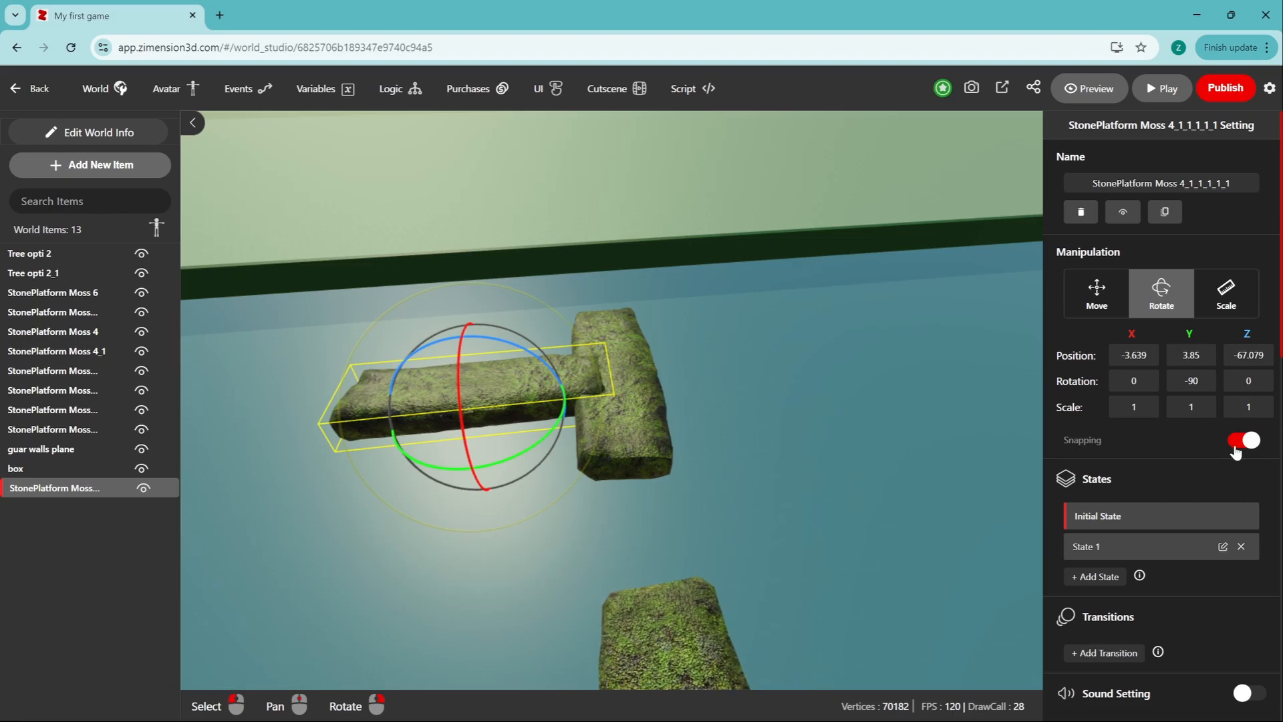
left_click(1101, 312)
left_click_drag(520, 434, 493, 371)
scroll(529, 425, "down", 3)
right_click_drag(521, 432, 786, 400)
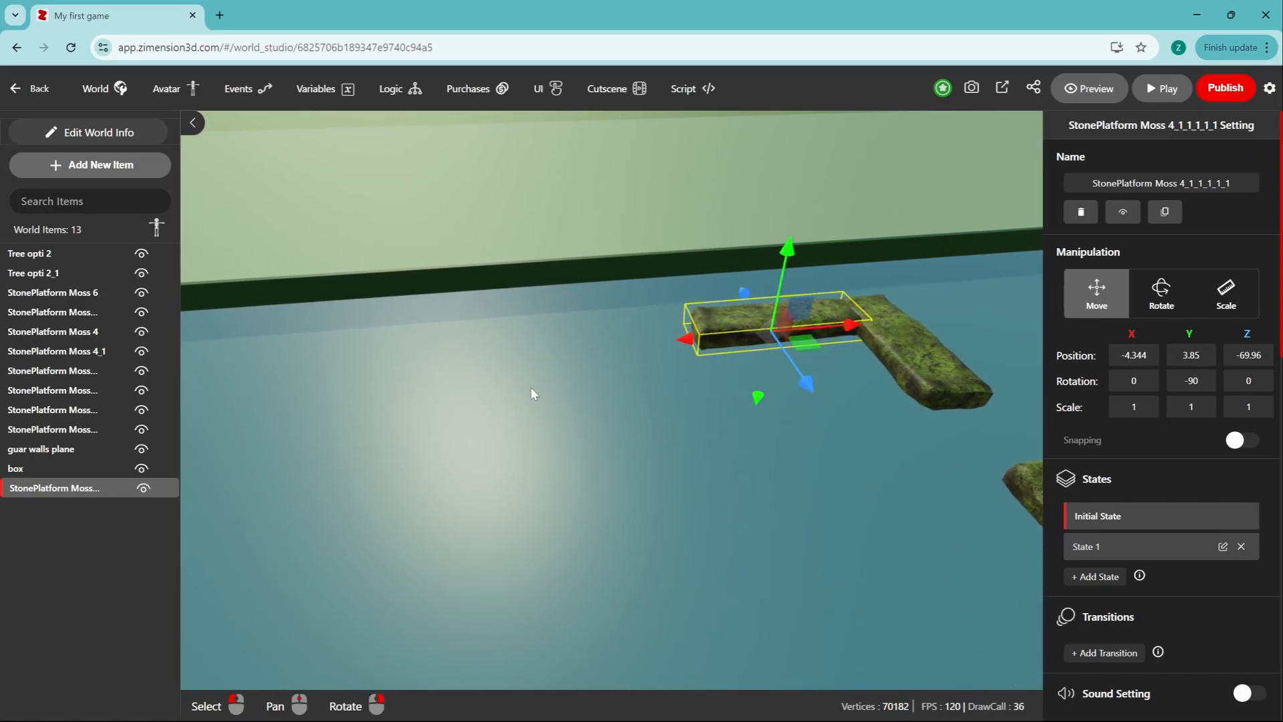
Step: Duplicate the turned platform and slide the new copy left along the back wall
key("ctrl+d")
left_click_drag(591, 412, 175, 547)
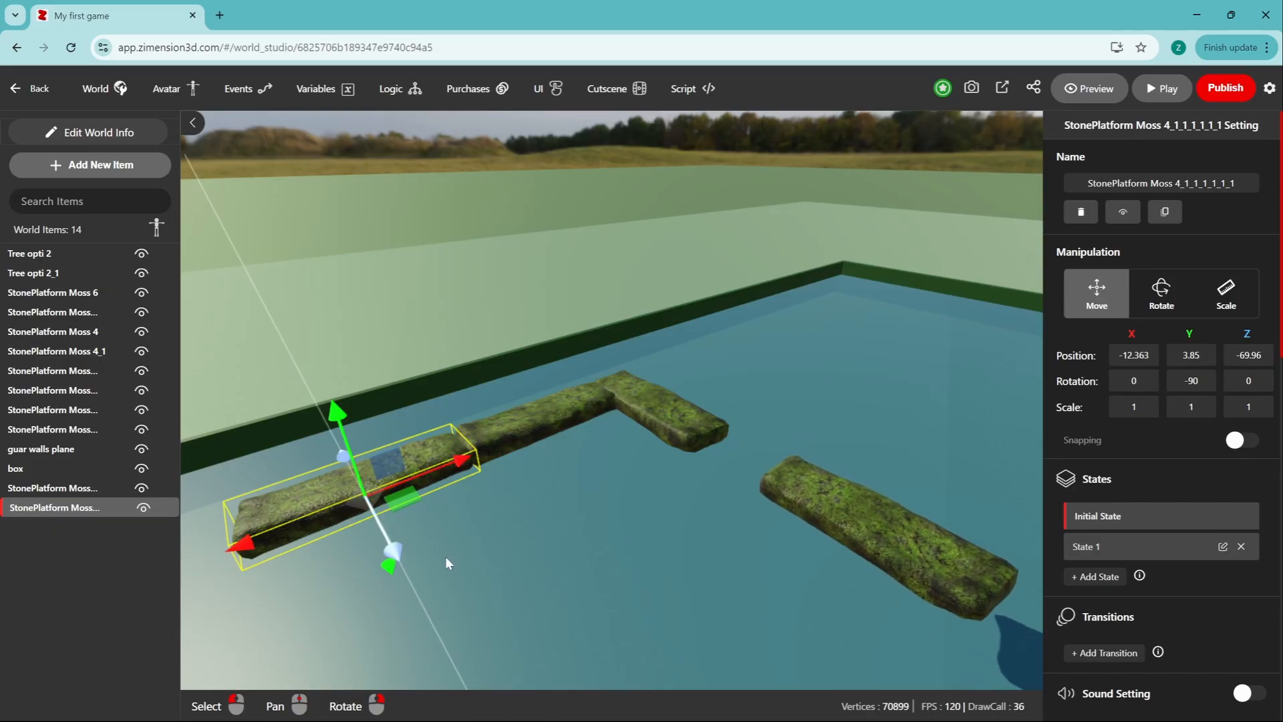
right_click_drag(445, 556, 686, 551)
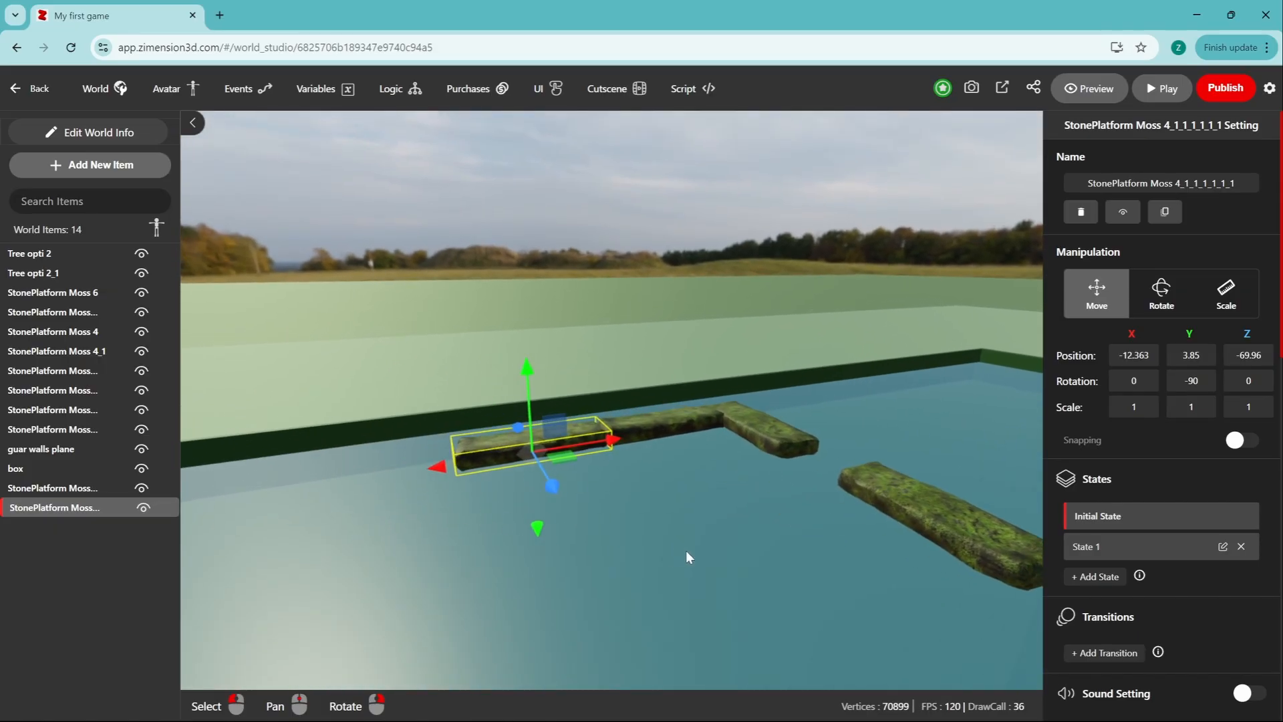
scroll(686, 548, "up", 3)
left_click_drag(430, 490, 331, 496)
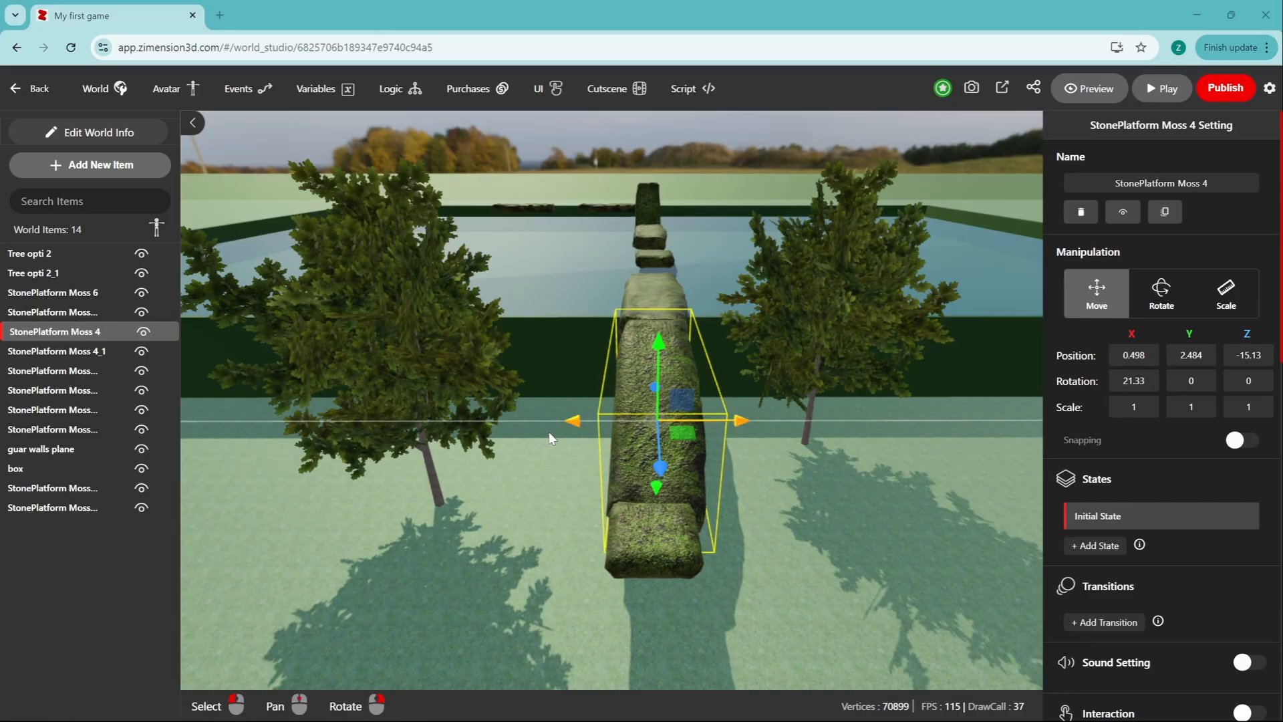
right_click_drag(548, 437, 481, 401)
Step: Add a Simple board from the library by searching 'bo'
left_click(132, 177)
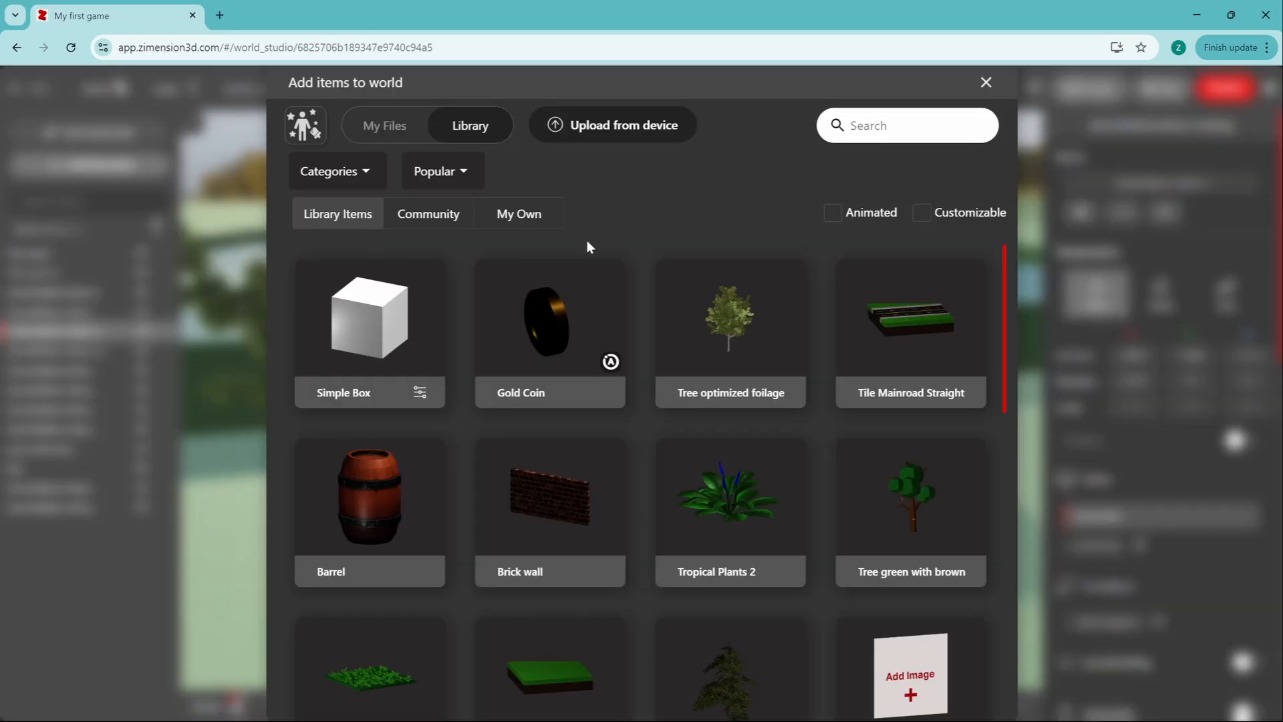
scroll(866, 569, "down", 5)
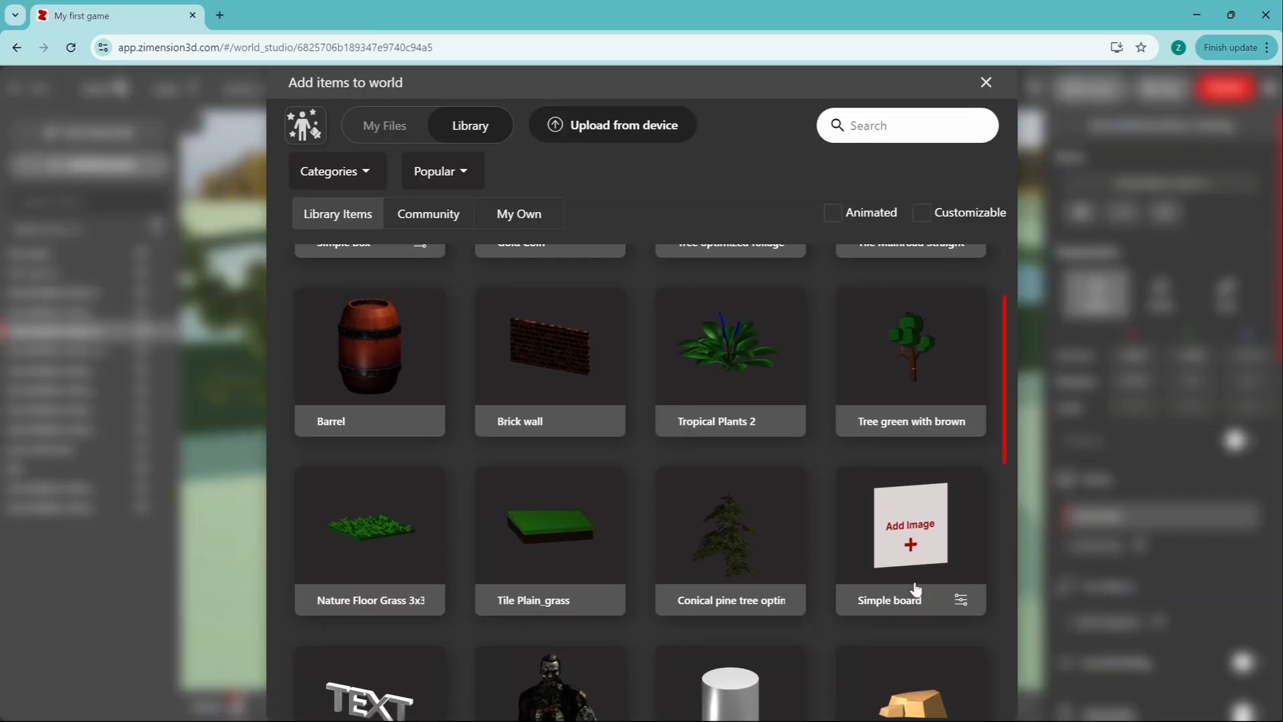
scroll(915, 589, "down", 2)
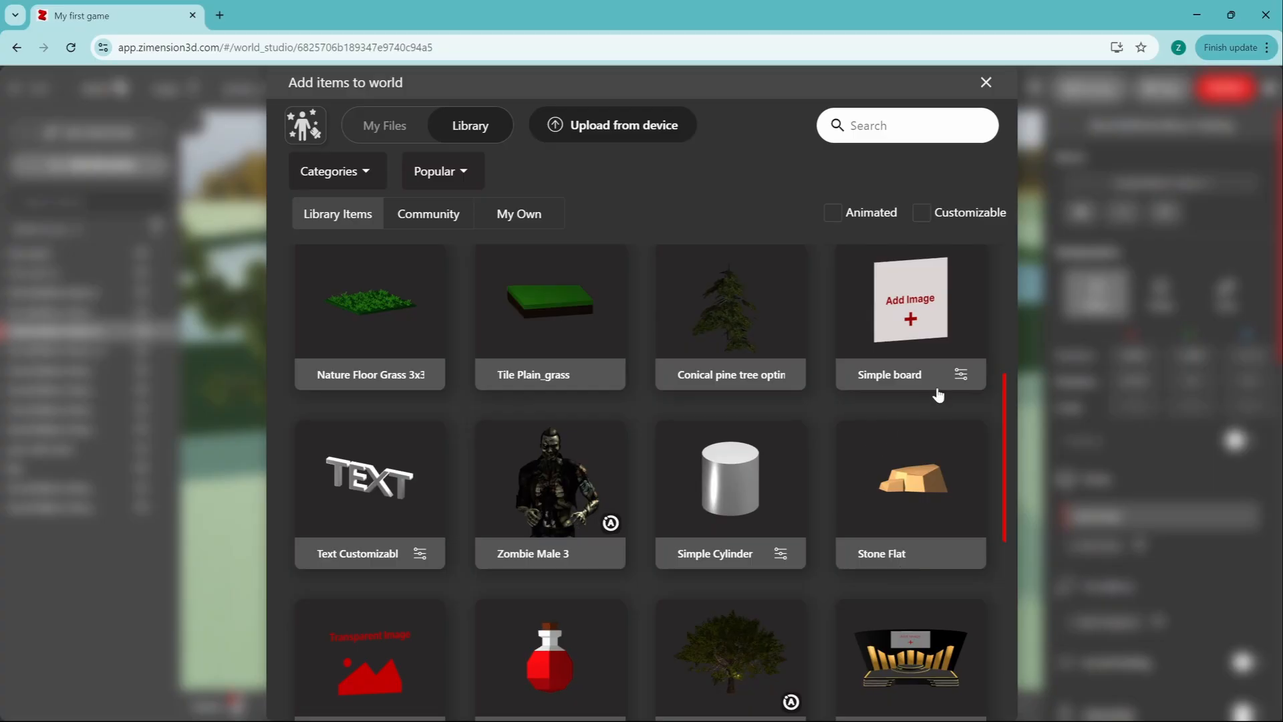
left_click(907, 132)
type("bo")
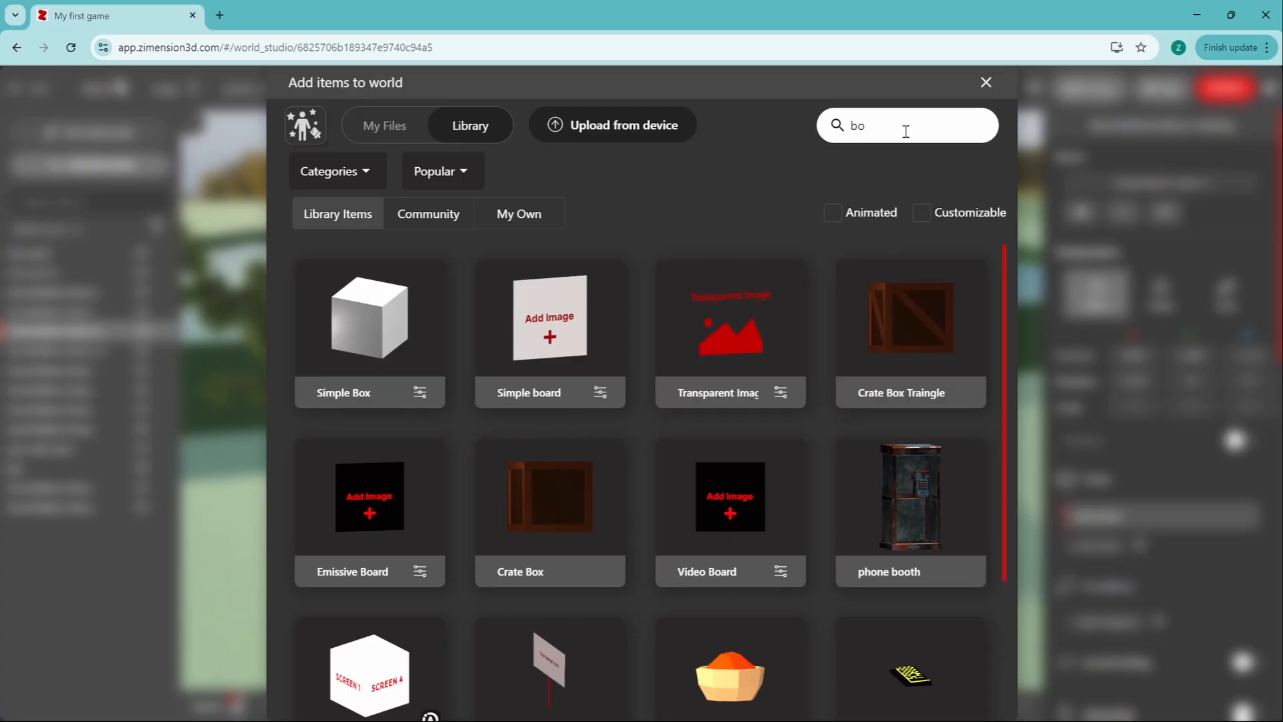
left_click(537, 663)
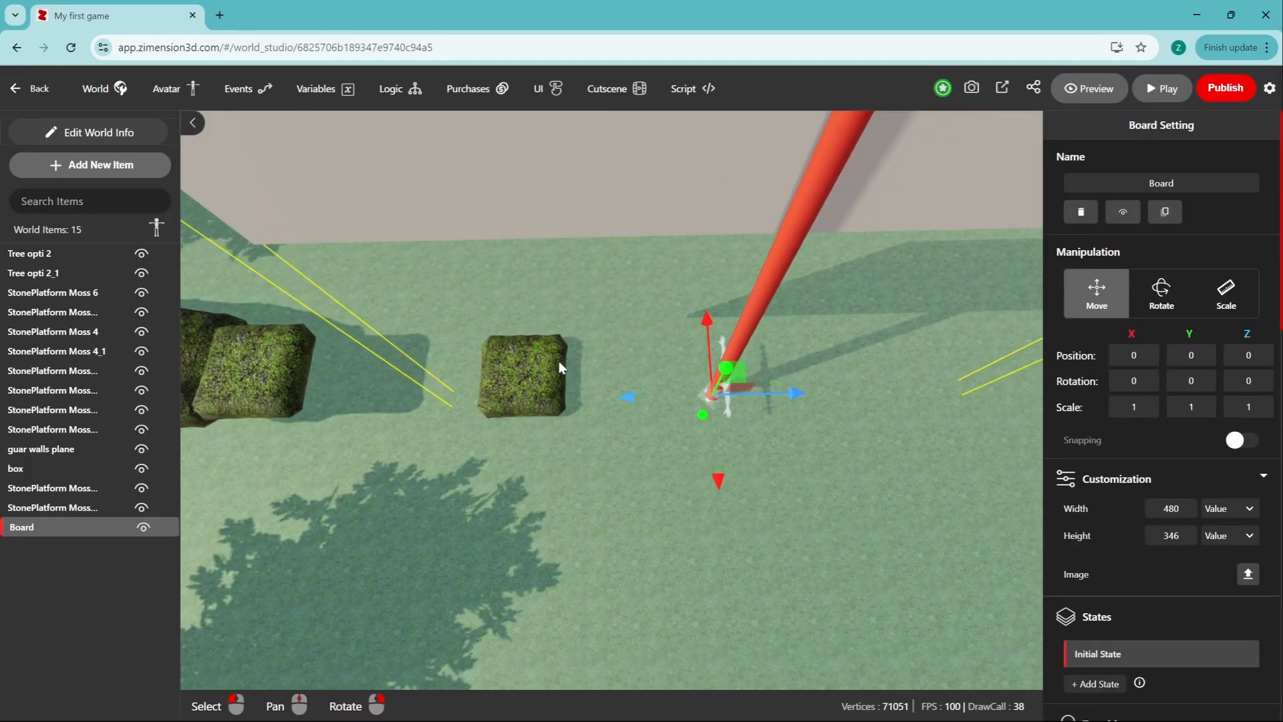
Step: Scale the board down to 0.322
right_click_drag(559, 361, 723, 338)
key("r")
left_click_drag(581, 313, 584, 371)
right_click_drag(602, 375, 647, 323)
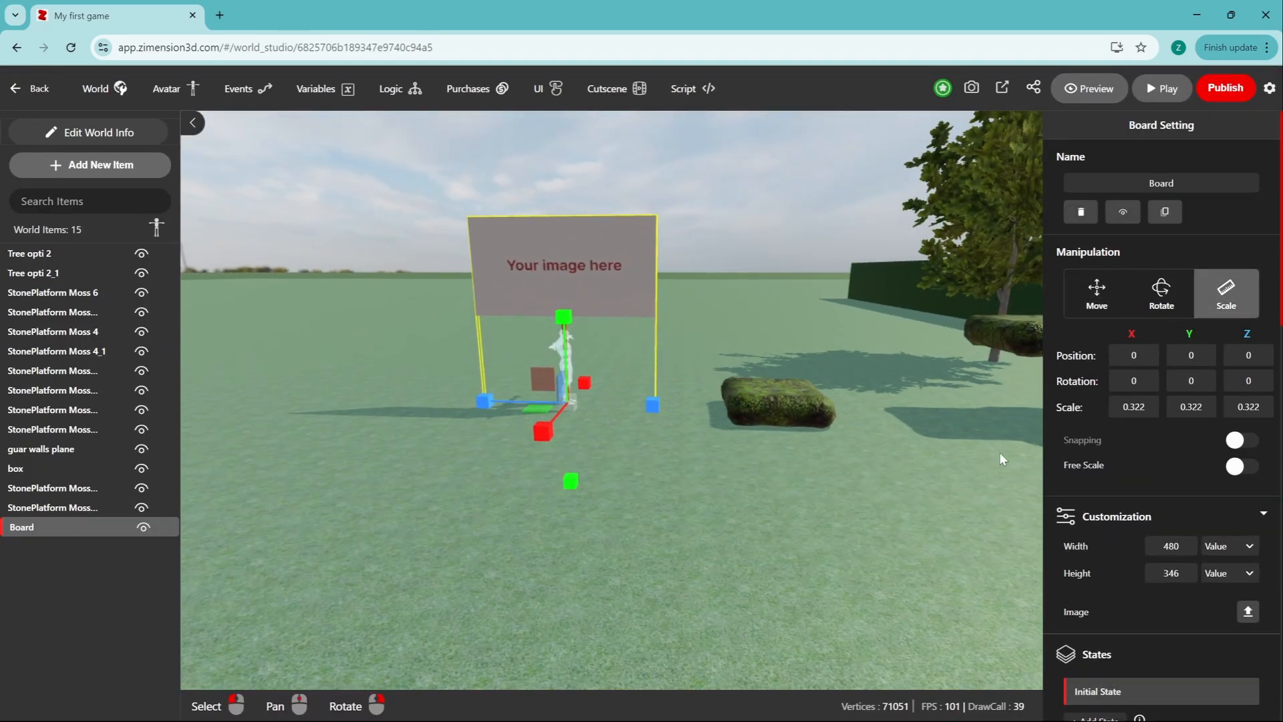
Step: Load the Danger signpng.png 'DANGER NO DIVING' image onto the board
scroll(1141, 535, "down", 2)
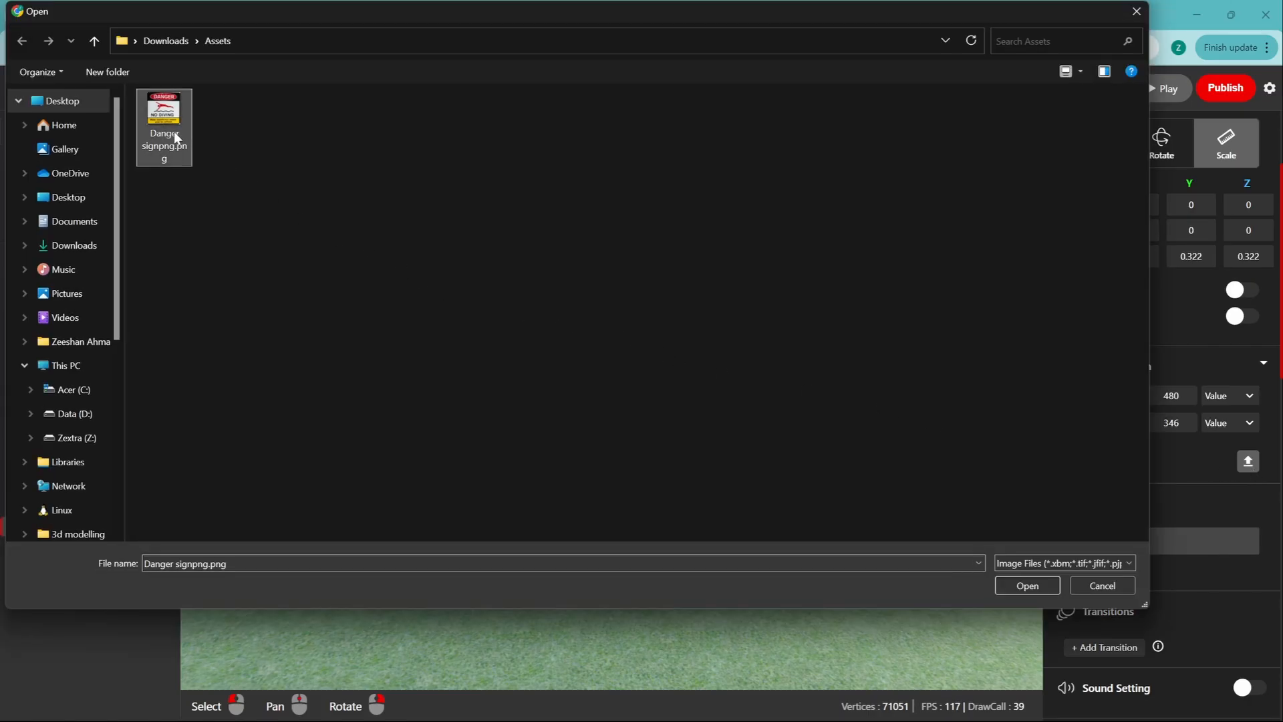
left_click(1017, 580)
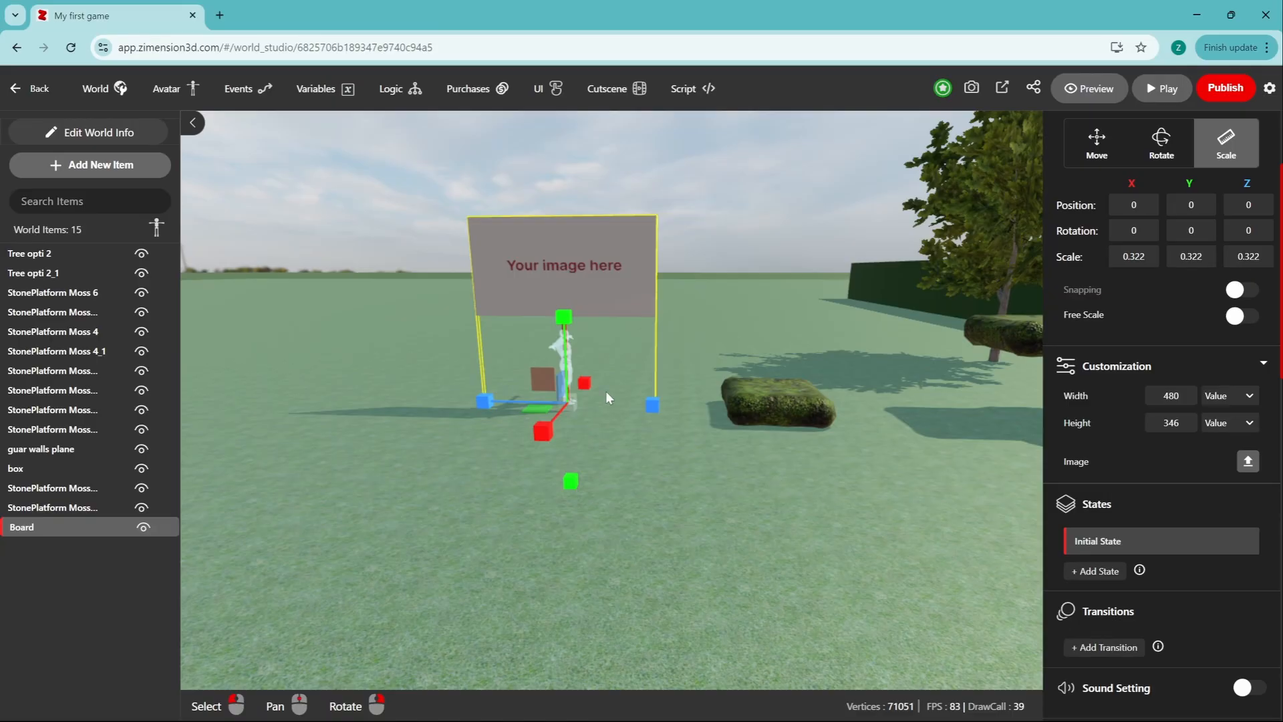
scroll(613, 386, "up", 2)
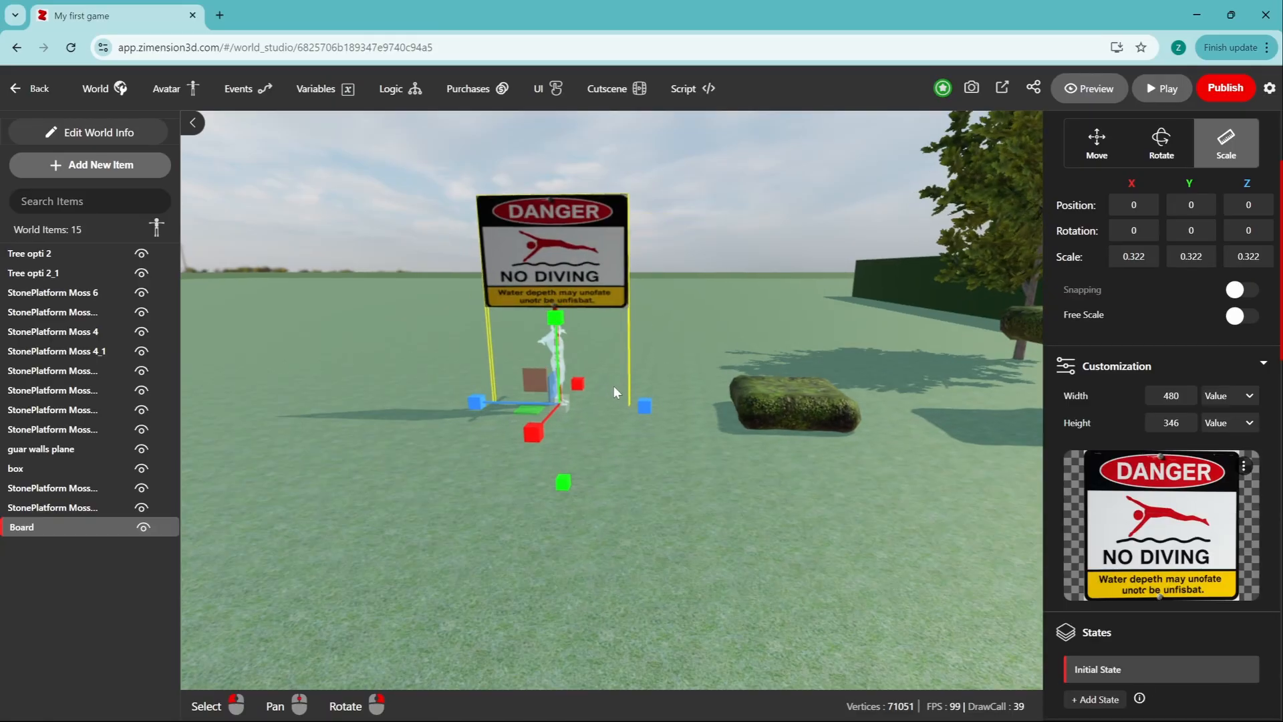
right_click_drag(614, 386, 810, 386)
scroll(1140, 387, "up", 1)
scroll(1164, 325, "down", 1)
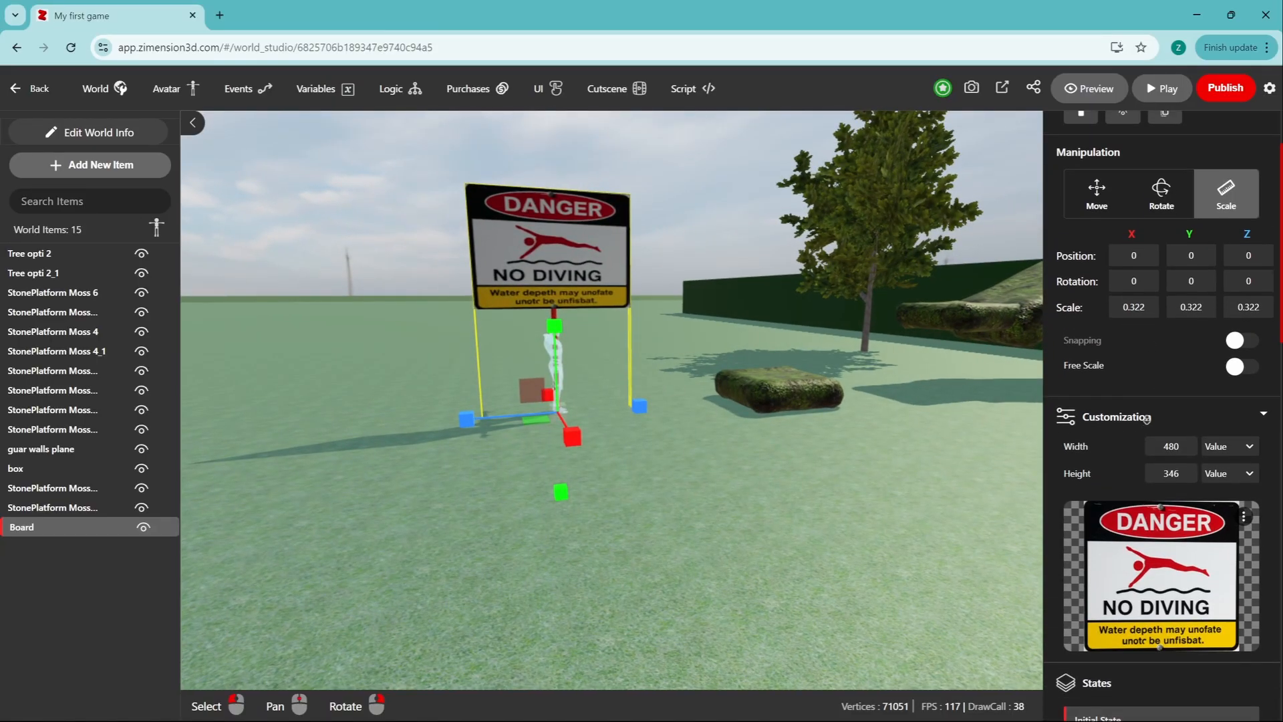
scroll(1164, 326, "up", 1)
Step: Move the board back to Z -19.234 and raise it to Y 4.162
left_click(1092, 175)
middle_click_drag(843, 396, 659, 507)
left_click_drag(428, 542, 1007, 442)
left_click_drag(978, 364, 997, 233)
right_click_drag(962, 294, 735, 413)
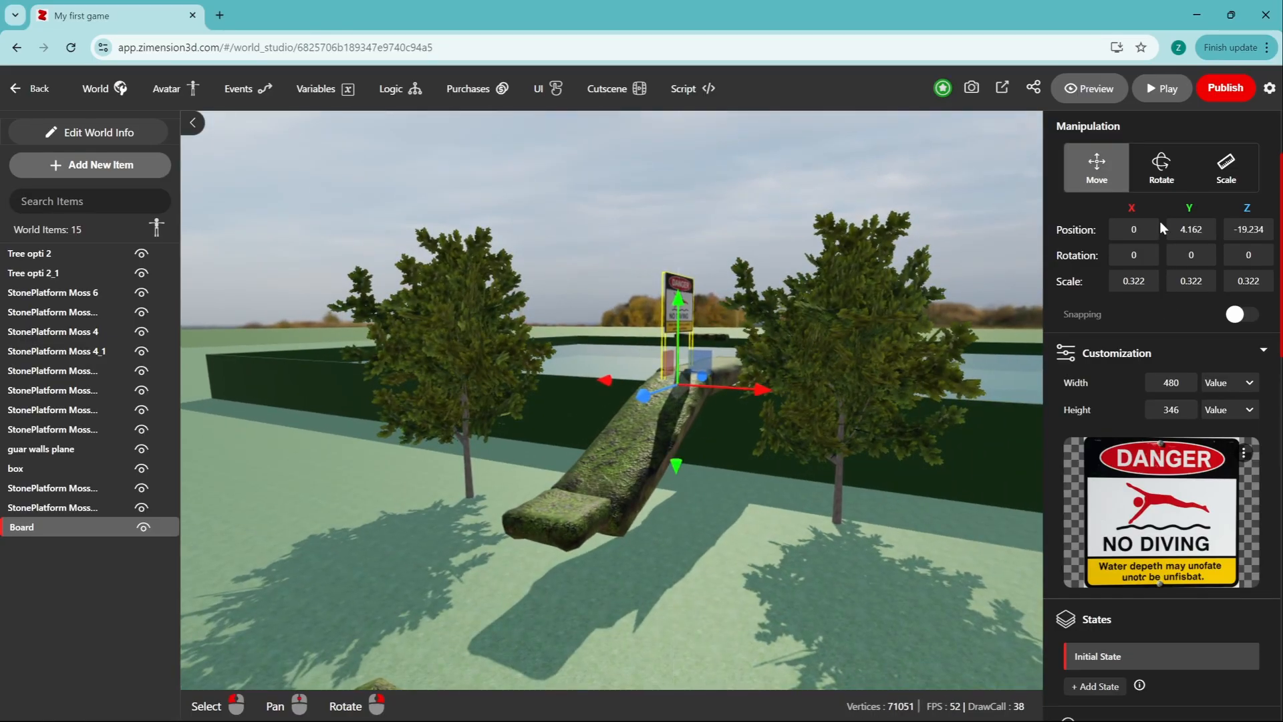
Step: Move the sign board left, further back and lower beside the mossy log
left_click(1155, 173)
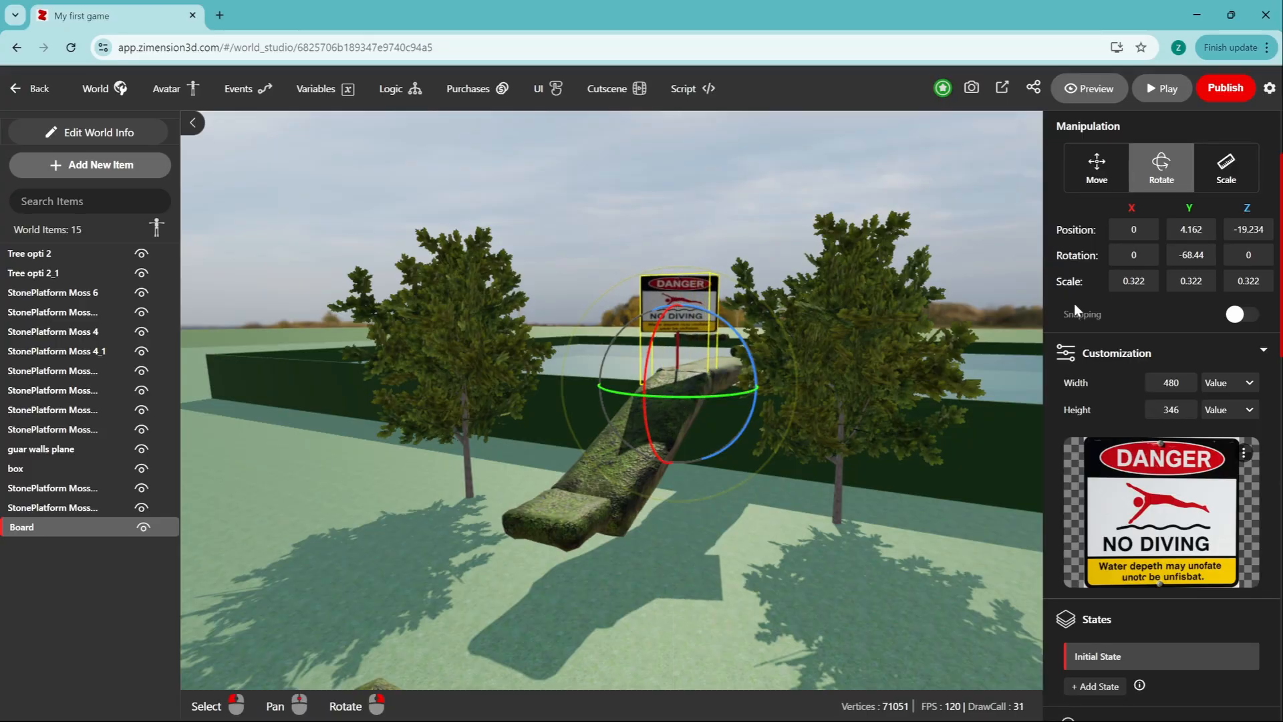
left_click(1094, 175)
right_click_drag(715, 488, 799, 543)
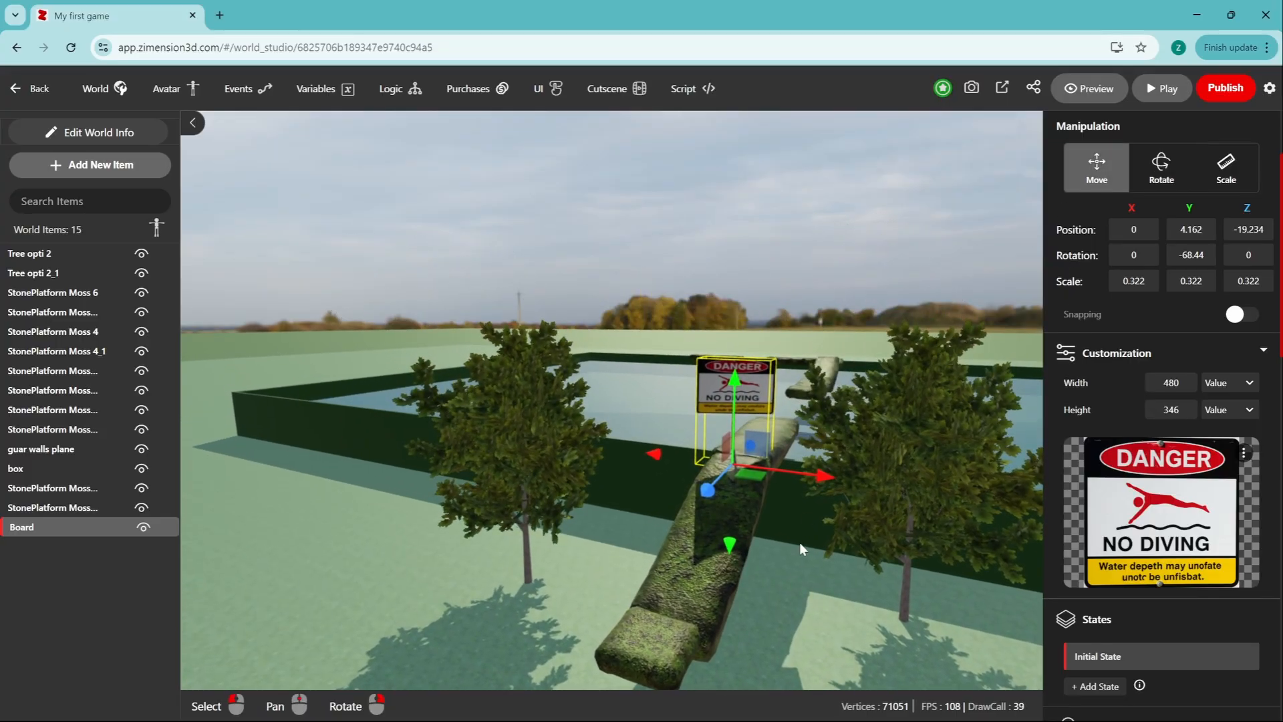
left_click_drag(824, 479, 679, 476)
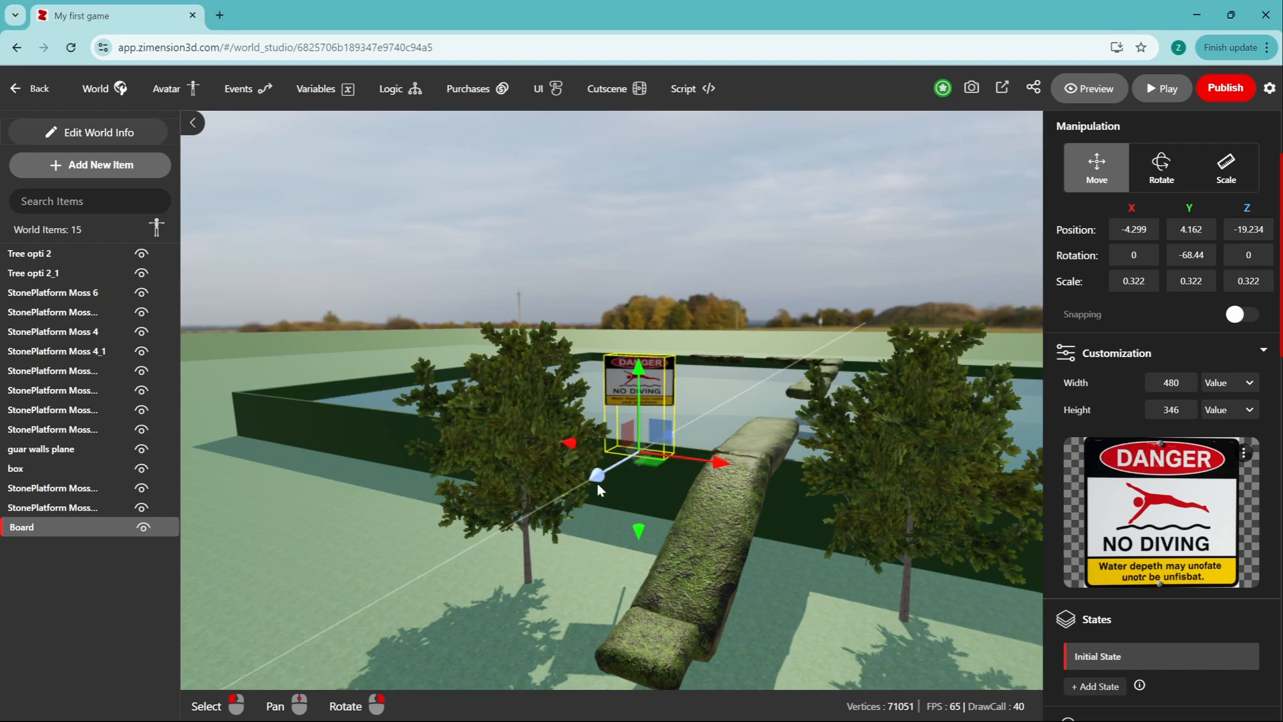
left_click_drag(596, 483, 621, 467)
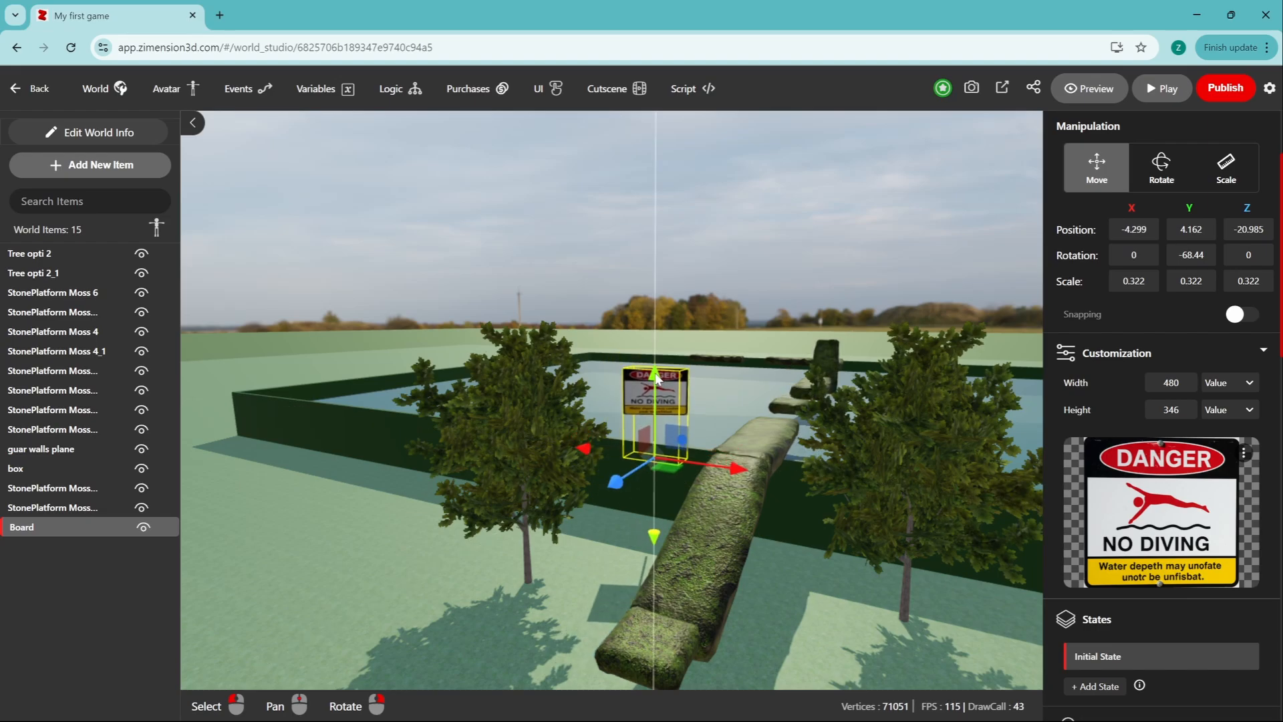
left_click_drag(656, 374, 656, 389)
Step: Nudge the sign right and back until it sits at -3.047, 3.4, -21.844
scroll(685, 519, "up", 6)
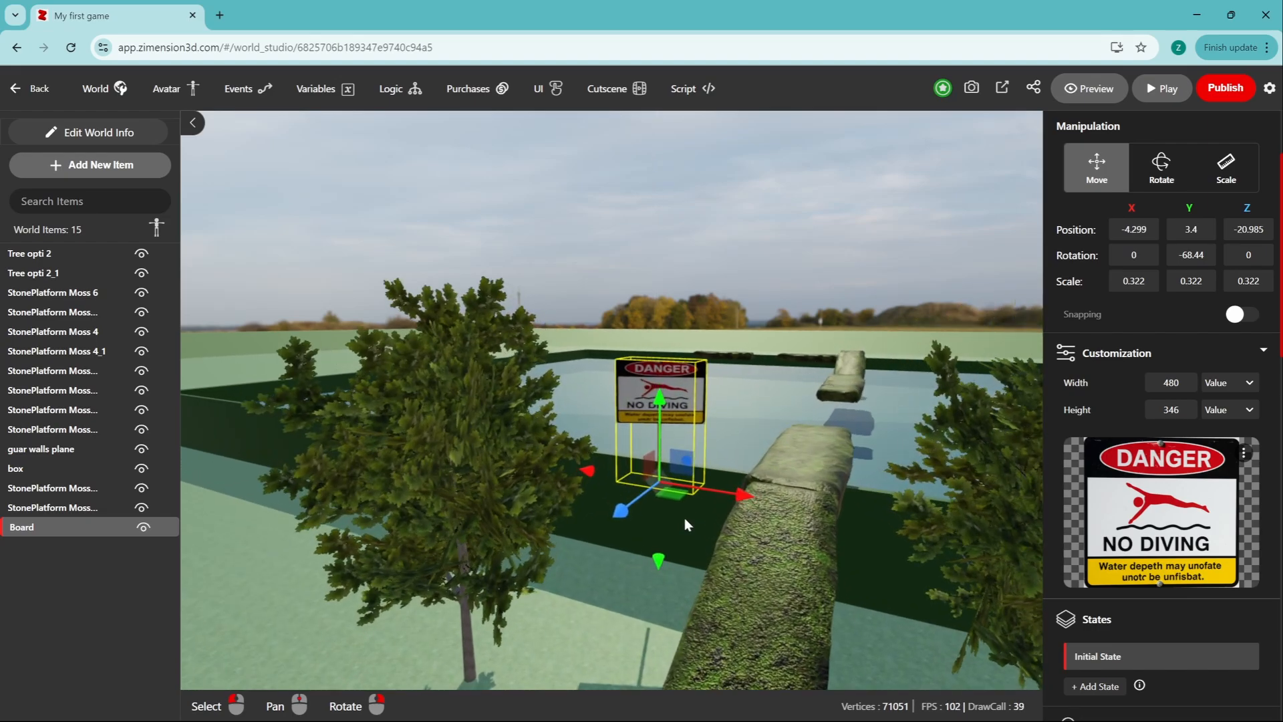
scroll(684, 519, "up", 4)
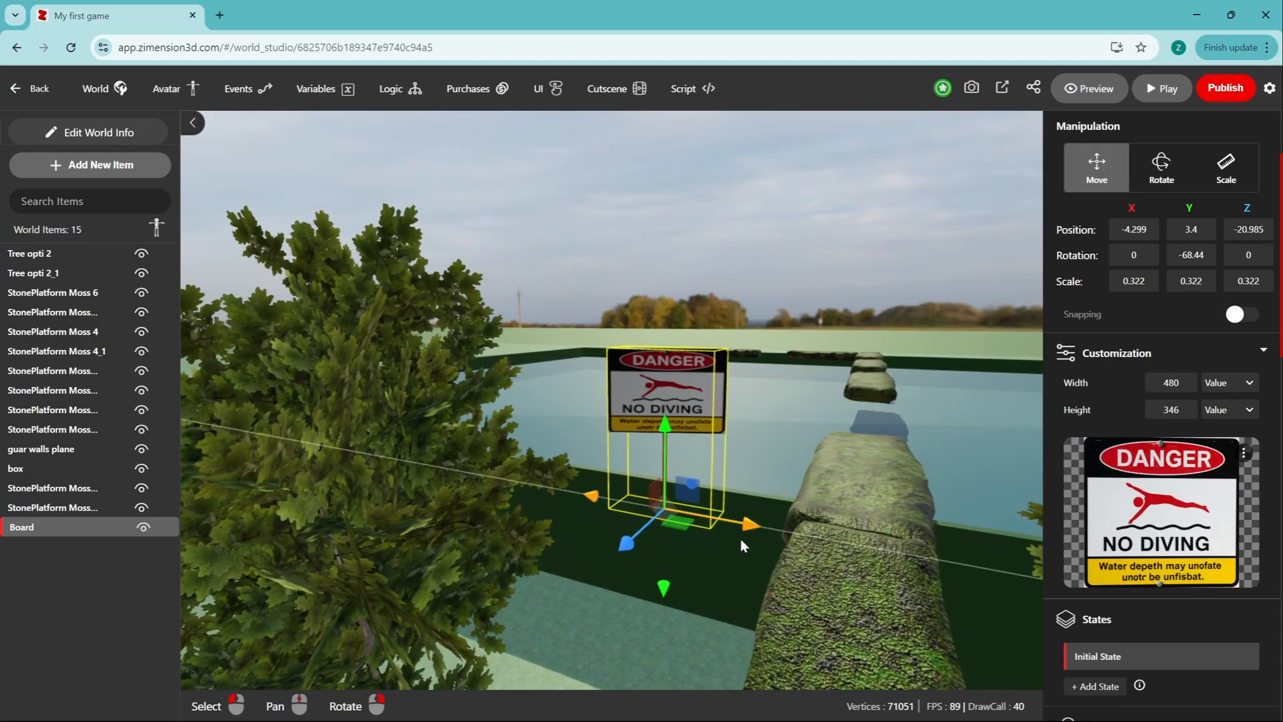
left_click_drag(778, 532, 796, 536)
left_click_drag(667, 571, 692, 556)
scroll(725, 527, "up", 2)
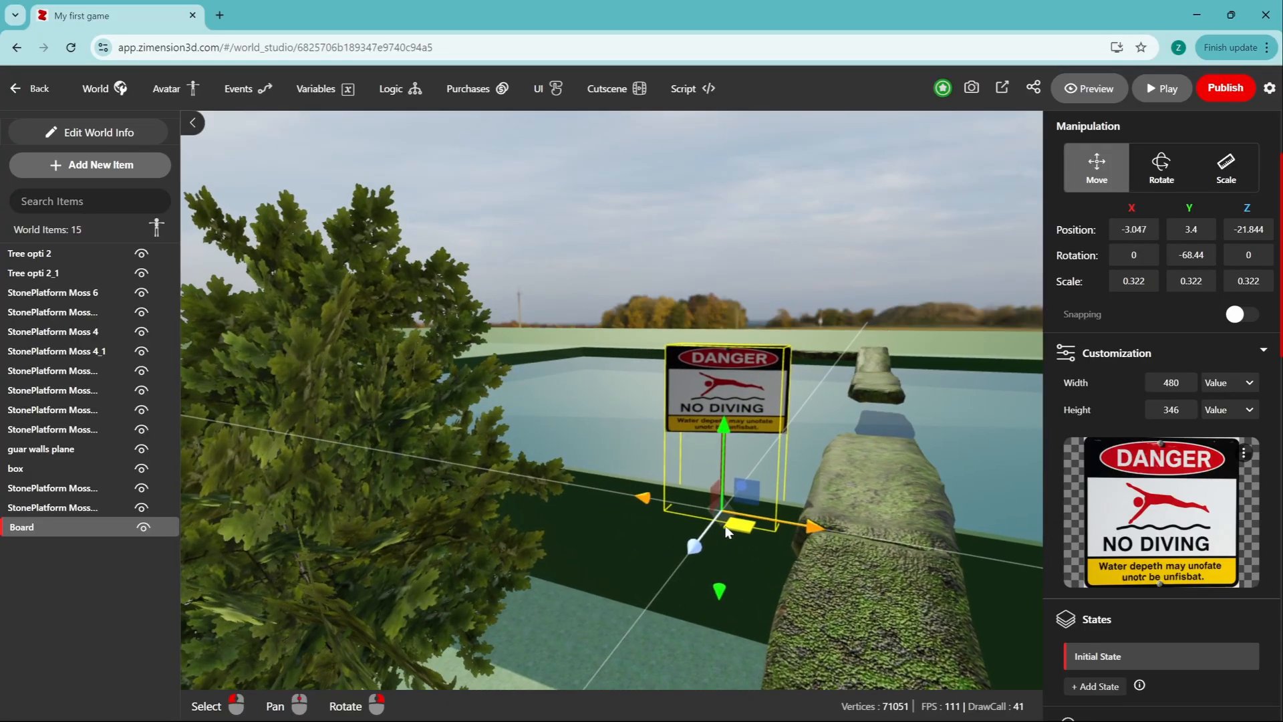
scroll(808, 547, "up", 6)
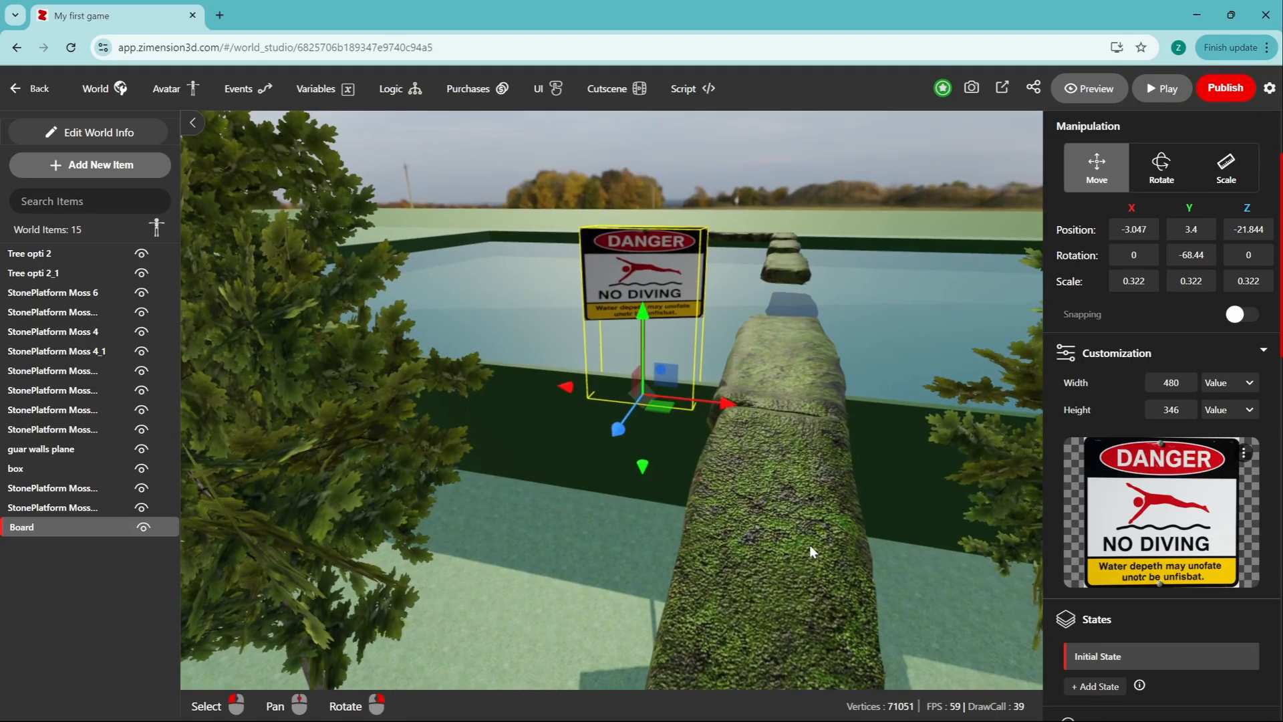
right_click_drag(744, 512, 633, 565)
scroll(632, 564, "down", 4)
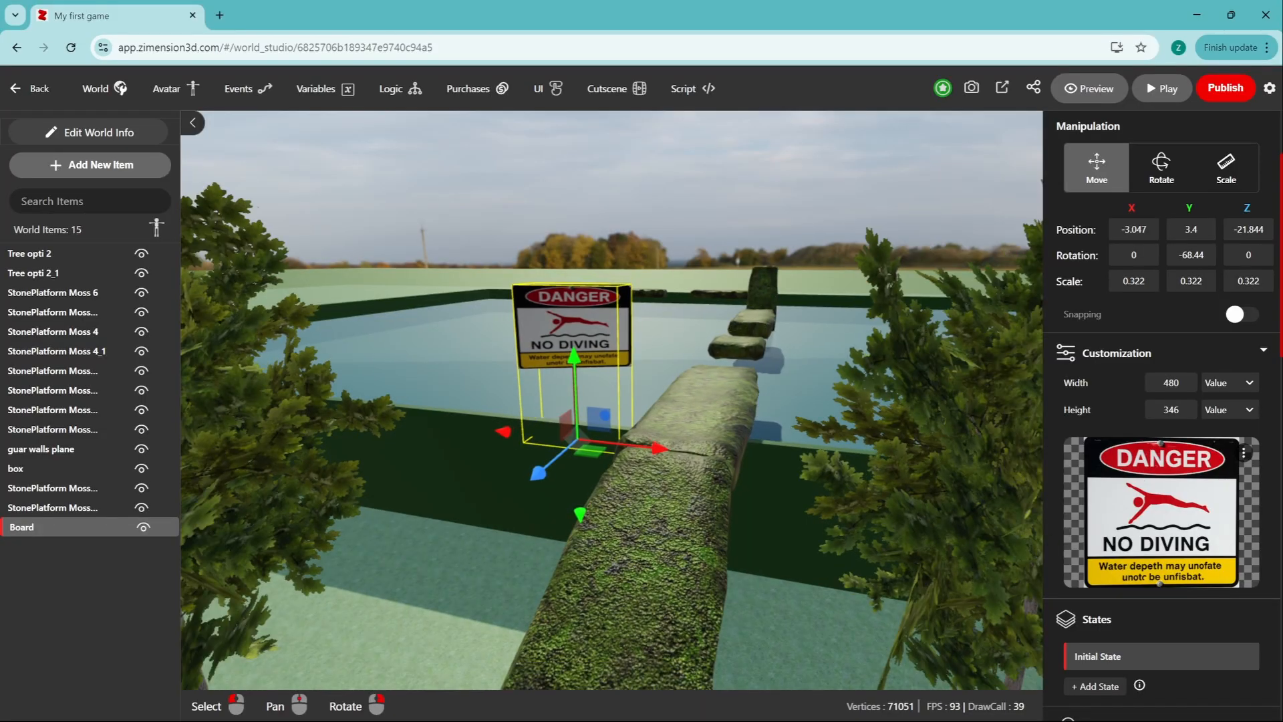
scroll(839, 447, "down", 4)
Step: Add a Text Customizable item from the library's customizable filter
right_click_drag(839, 446, 887, 368)
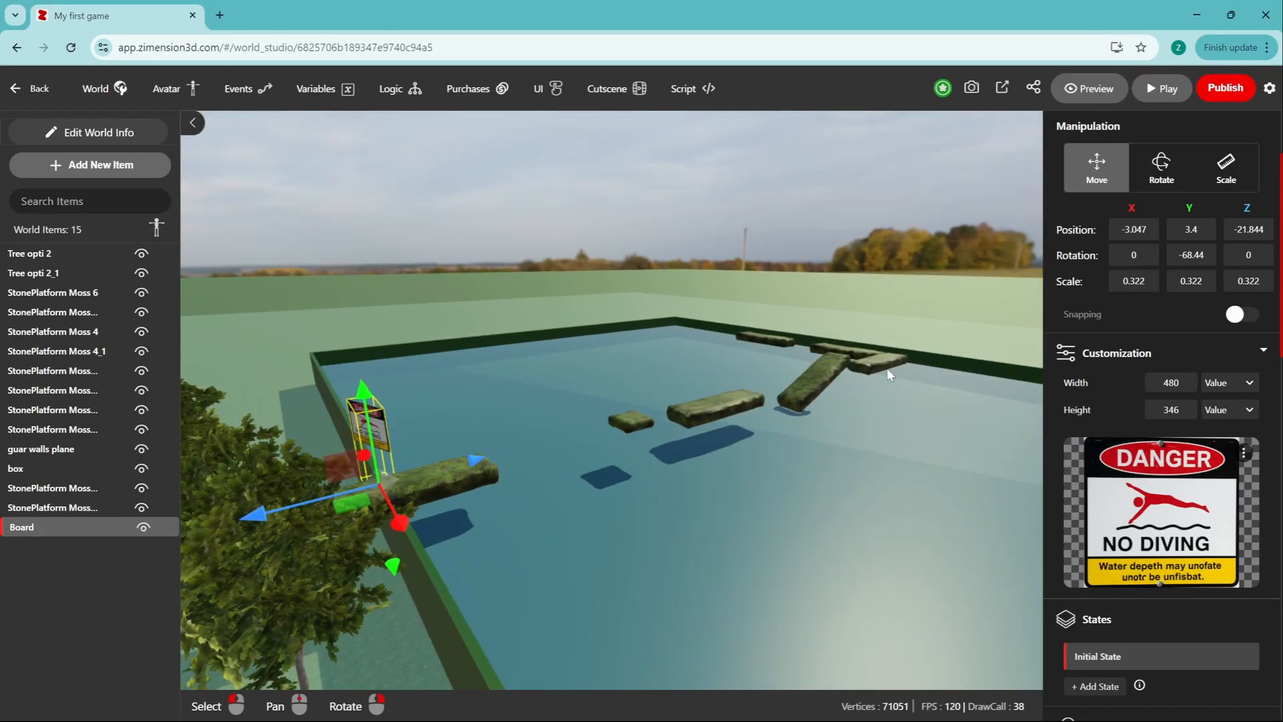
left_click(885, 364)
scroll(751, 381, "up", 3)
scroll(723, 403, "down", 3)
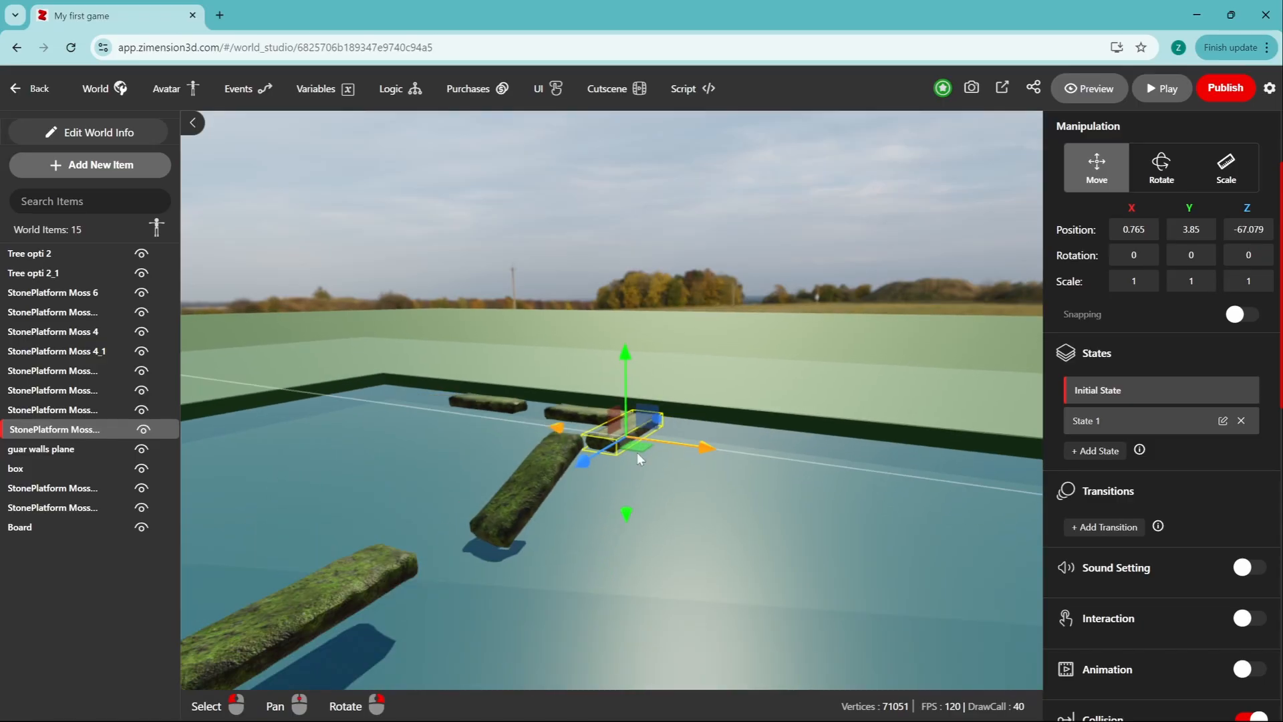
left_click(125, 178)
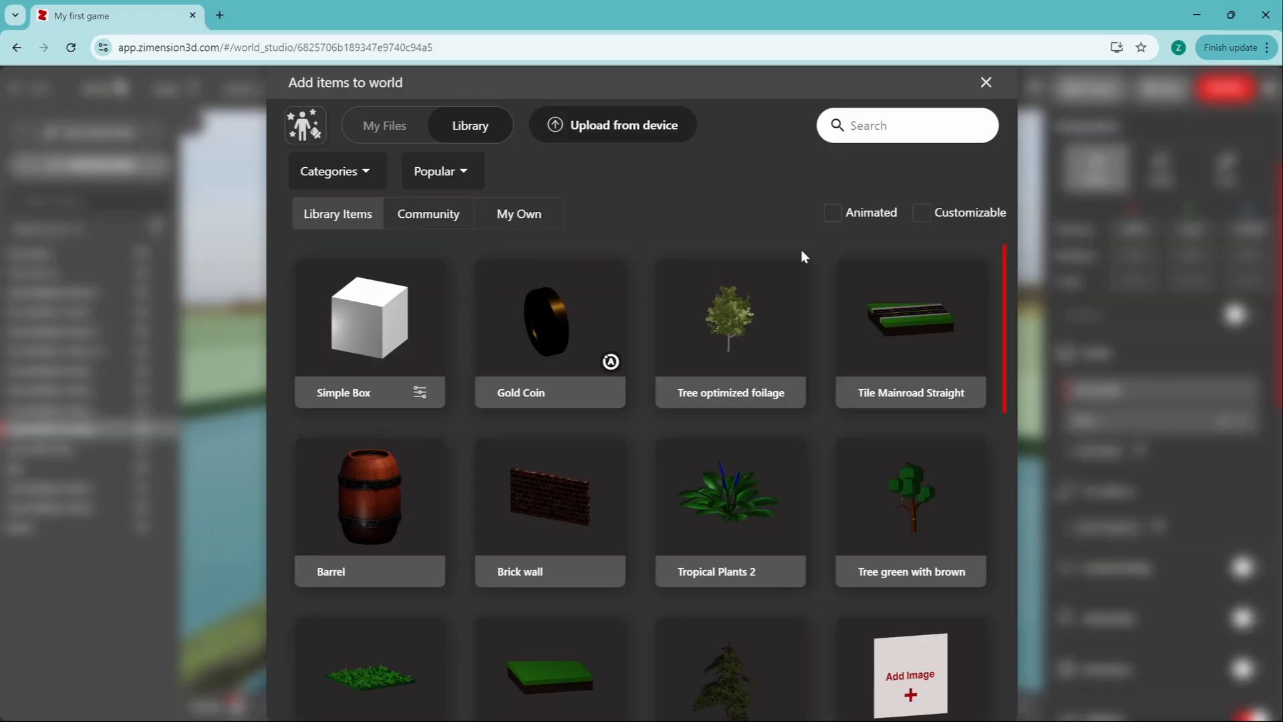
left_click(922, 214)
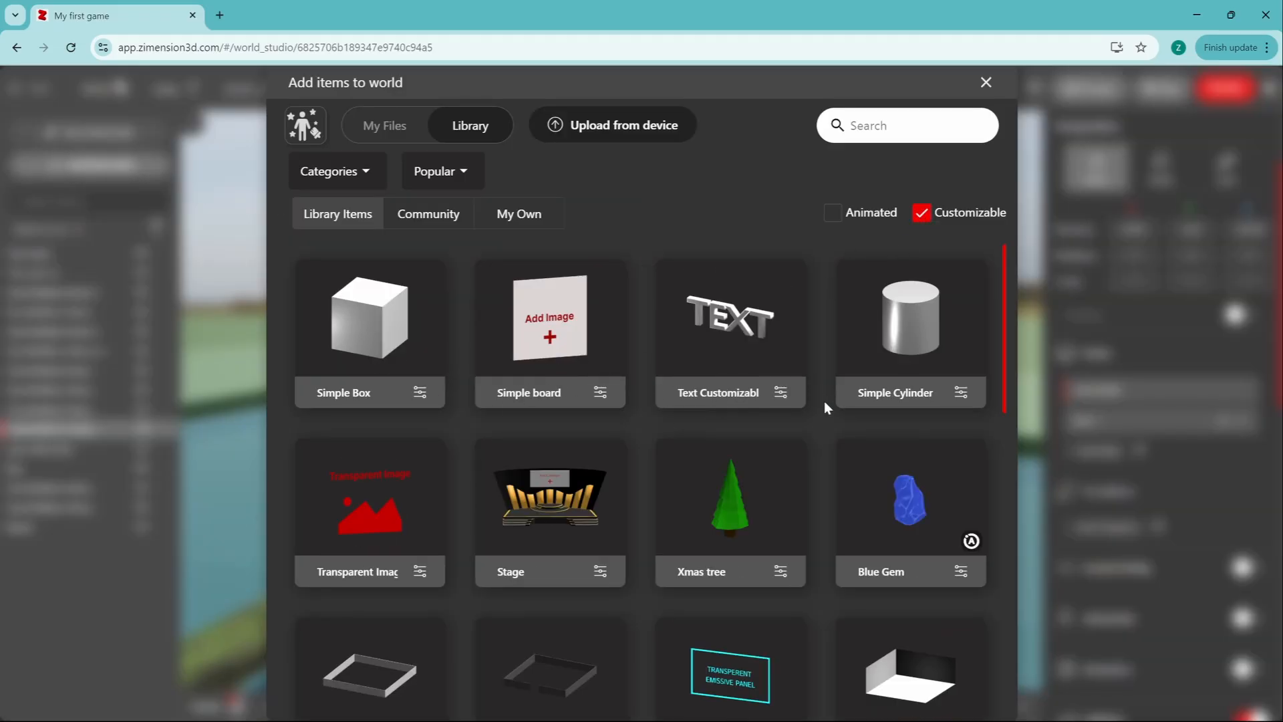
scroll(757, 699, "down", 2)
scroll(753, 642, "up", 2)
left_click(735, 354)
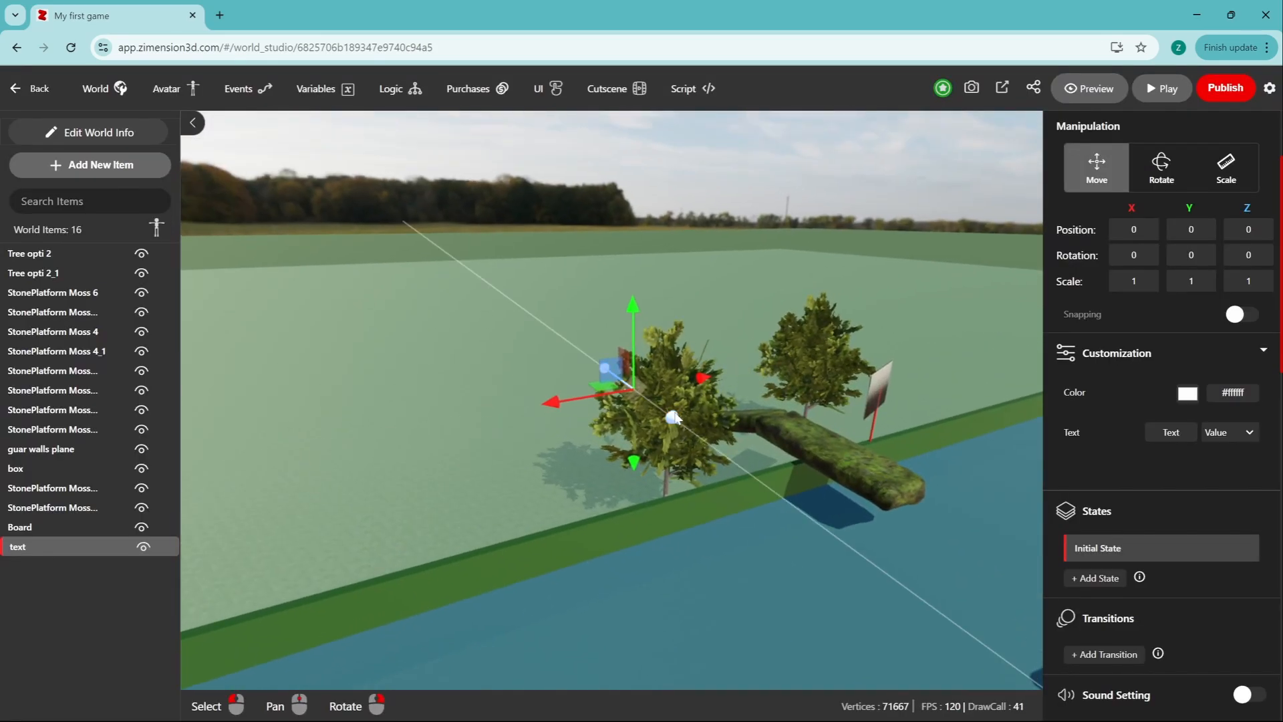
Step: Place the text at 8.03, 9.196, -58.103 and make it read 'Your text'
left_click_drag(633, 302, 633, 240)
left_click_drag(670, 342, 869, 428)
scroll(748, 495, "down", 3)
middle_click_drag(747, 496, 743, 359)
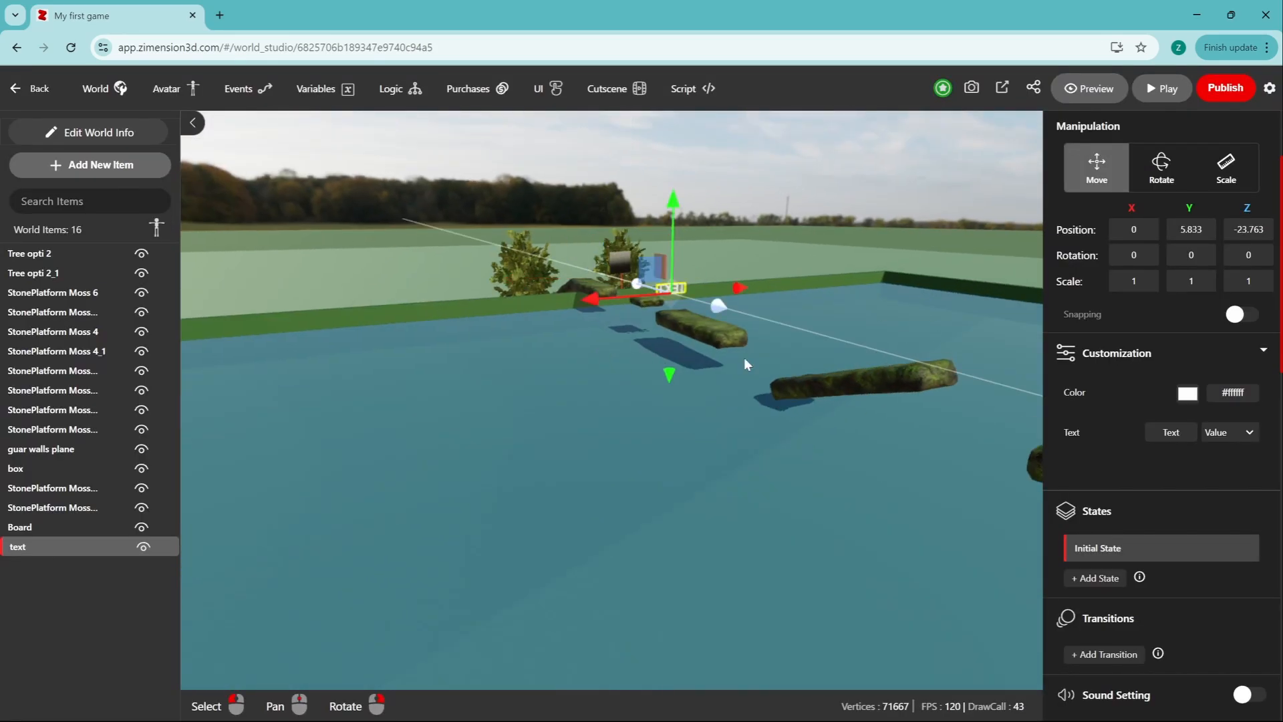
left_click_drag(716, 304, 835, 354)
right_click_drag(461, 558, 609, 558)
scroll(716, 412, "up", 3)
left_click_drag(687, 361, 779, 340)
left_click_drag(719, 390, 829, 381)
scroll(842, 395, "up", 2)
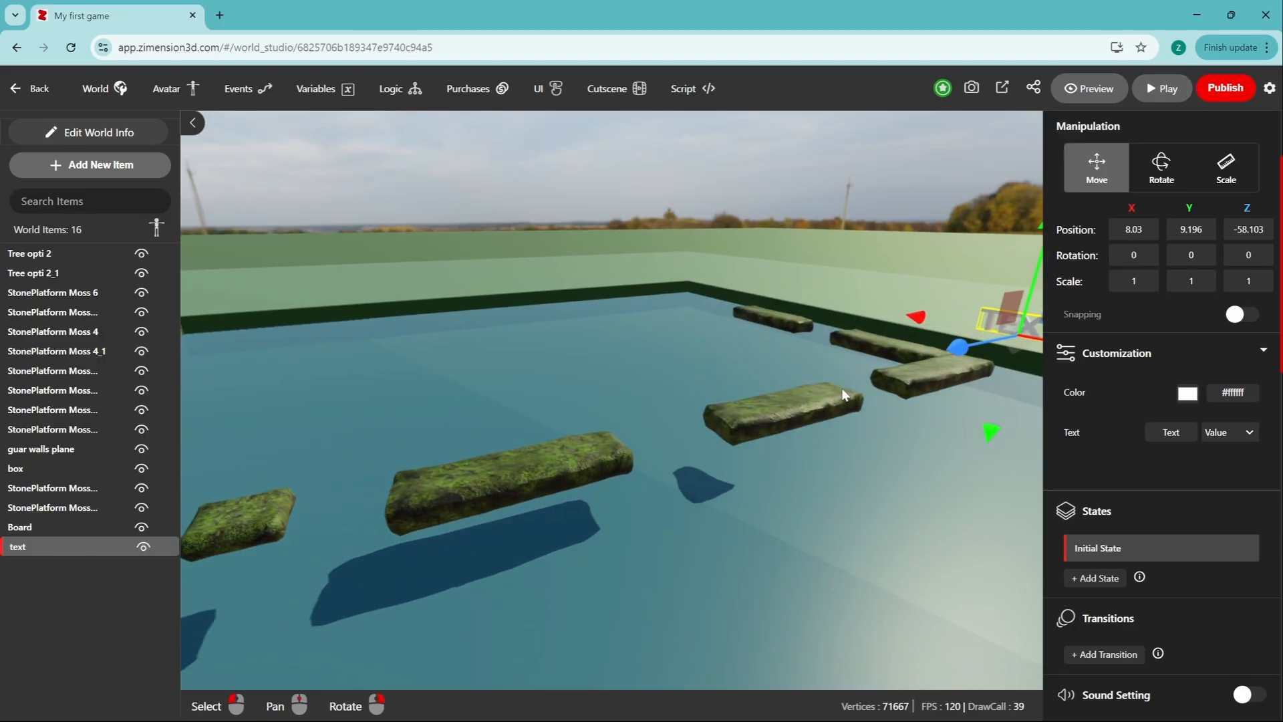
right_click_drag(842, 395, 692, 539)
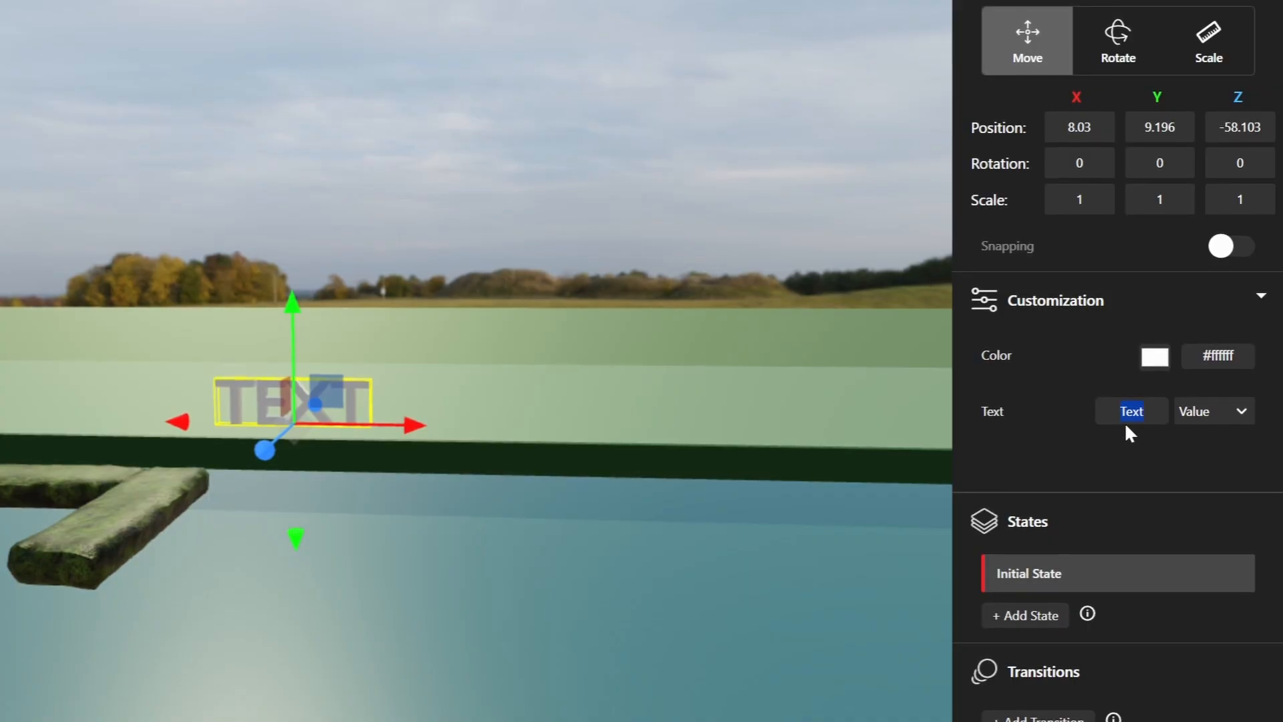
type("our t")
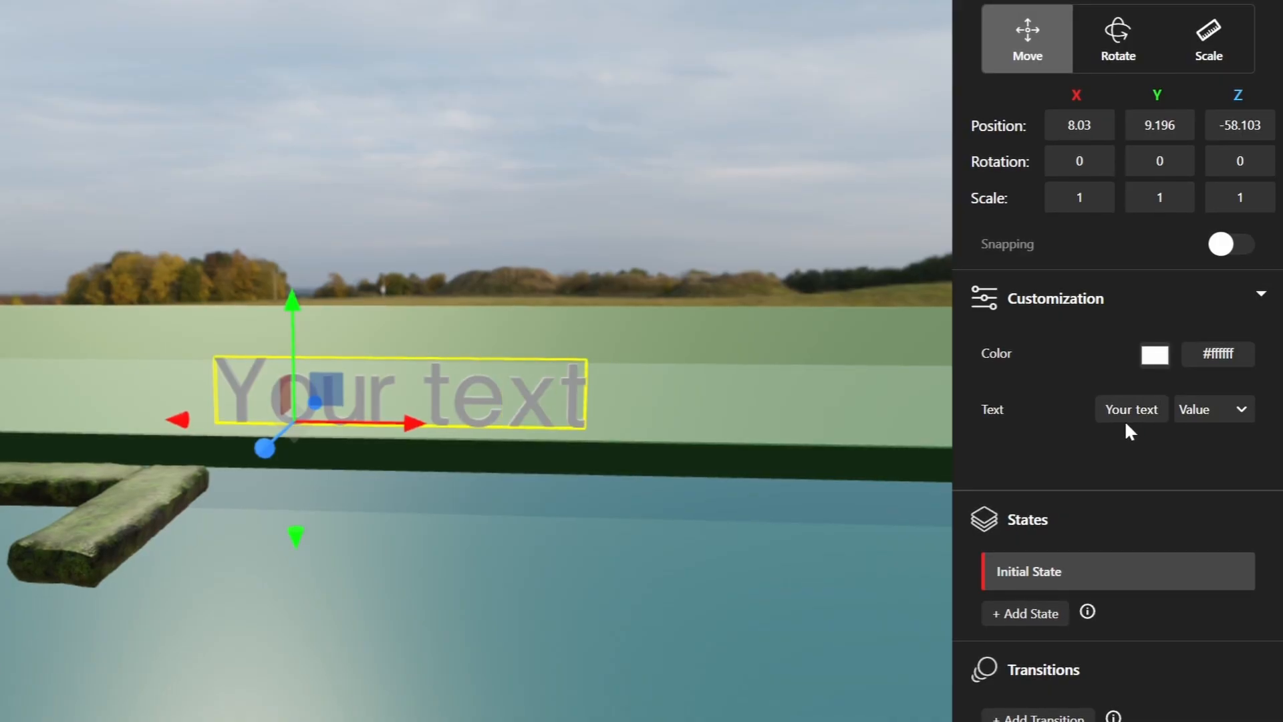
scroll(767, 460, "up", 3)
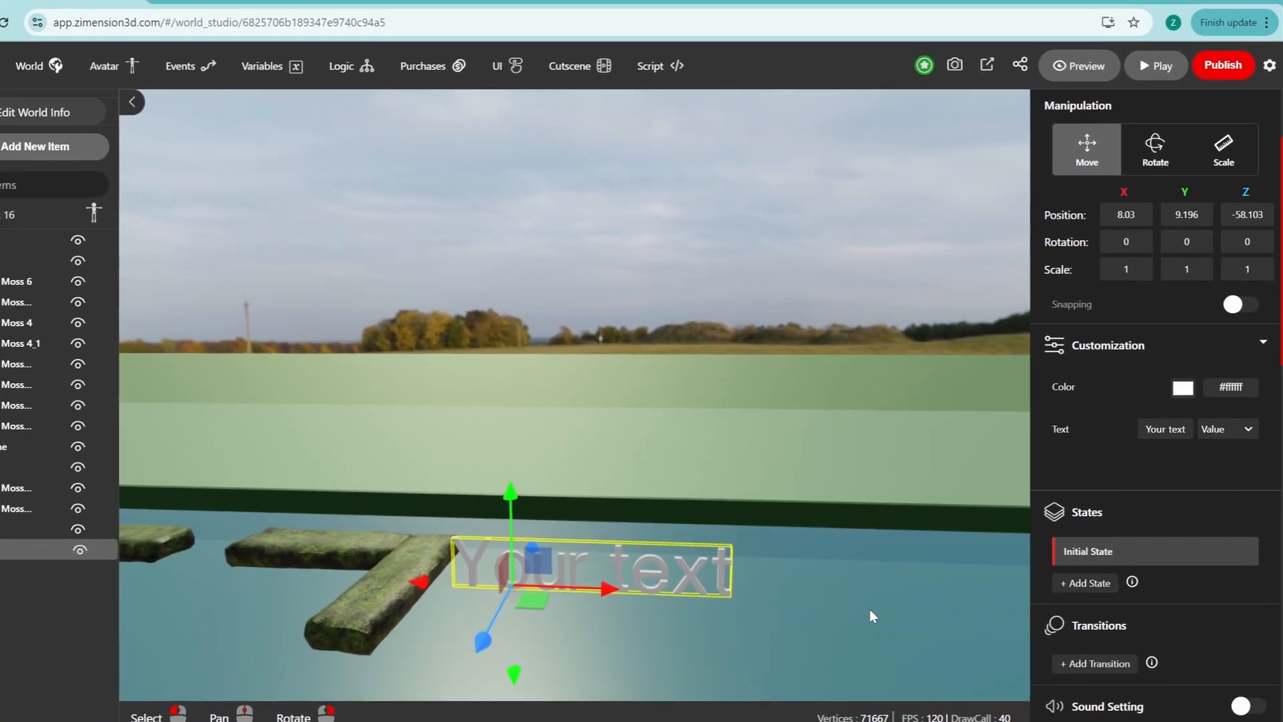
Step: Colour the 3D text red #ff2424
right_click_drag(869, 608, 904, 617)
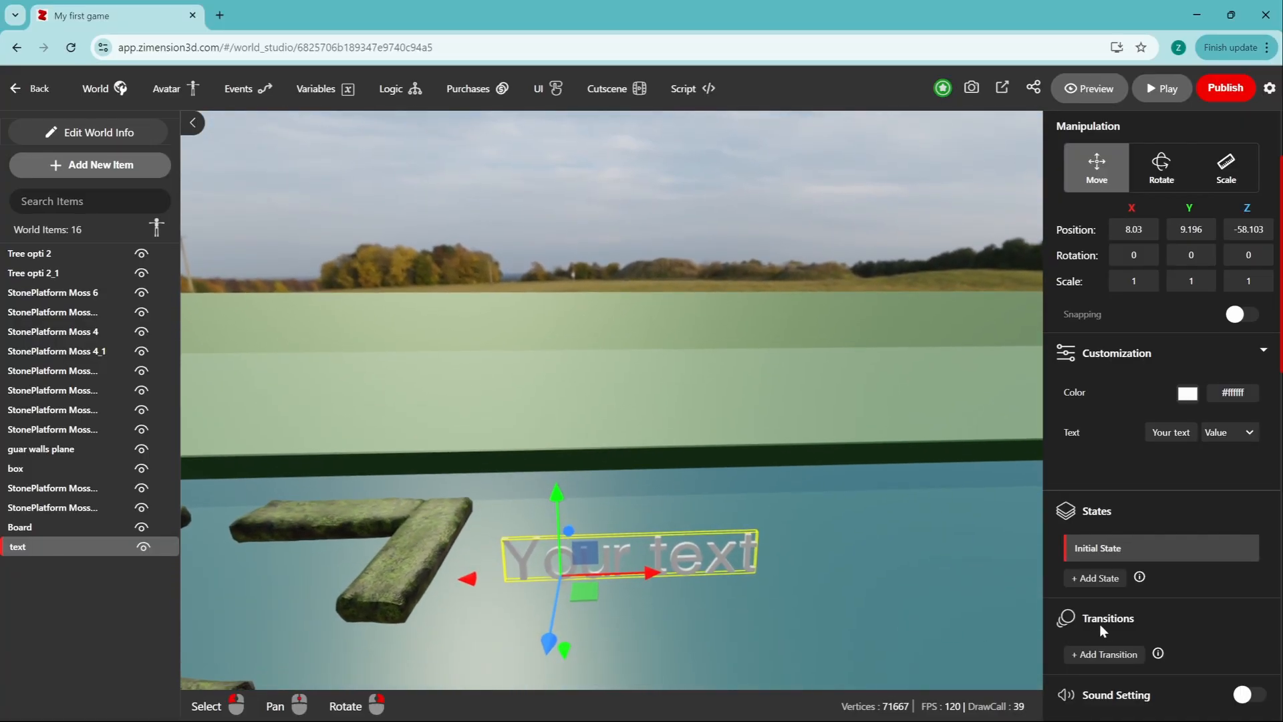
scroll(1140, 583, "down", 1)
left_click(1189, 319)
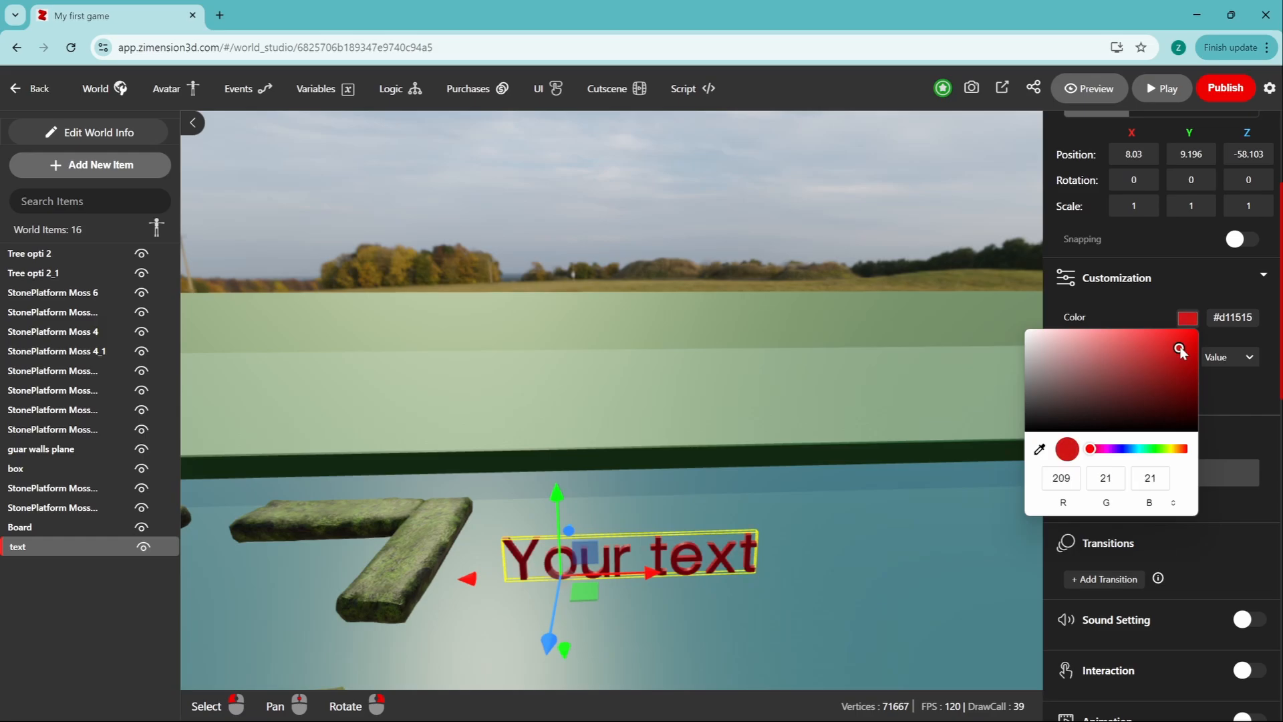
left_click_drag(1180, 347, 1172, 329)
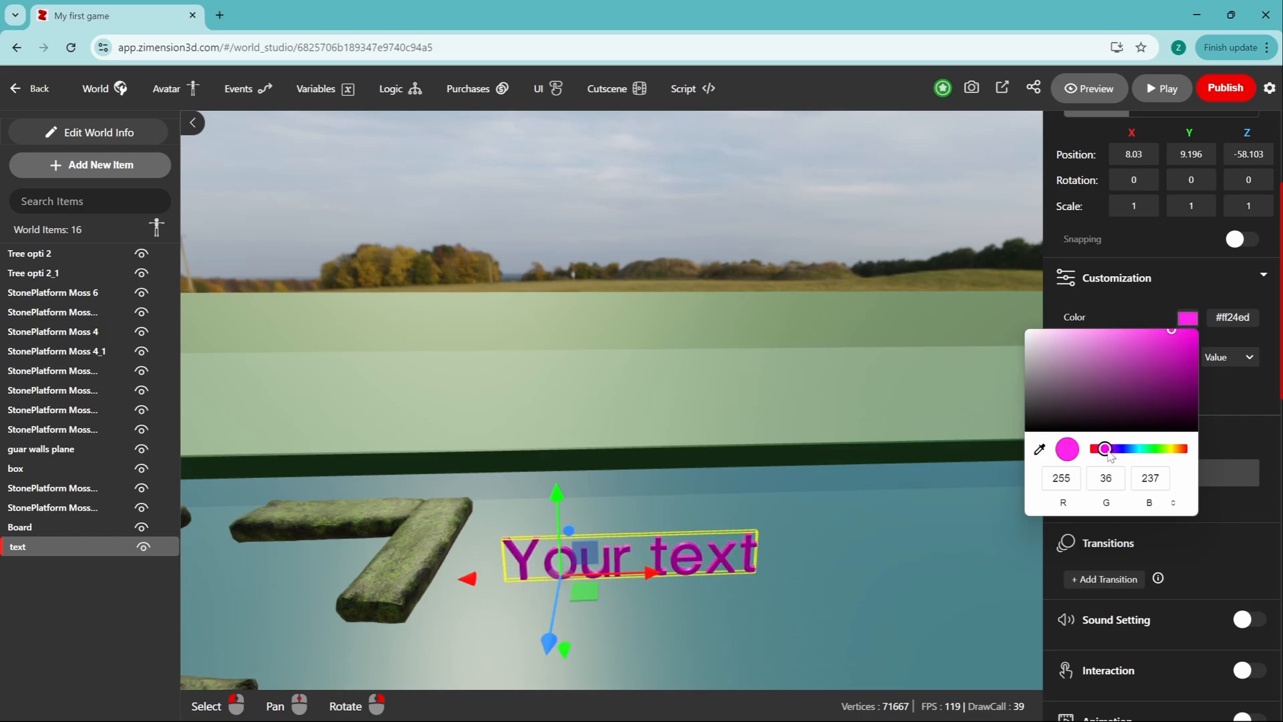
left_click_drag(1106, 450, 1189, 451)
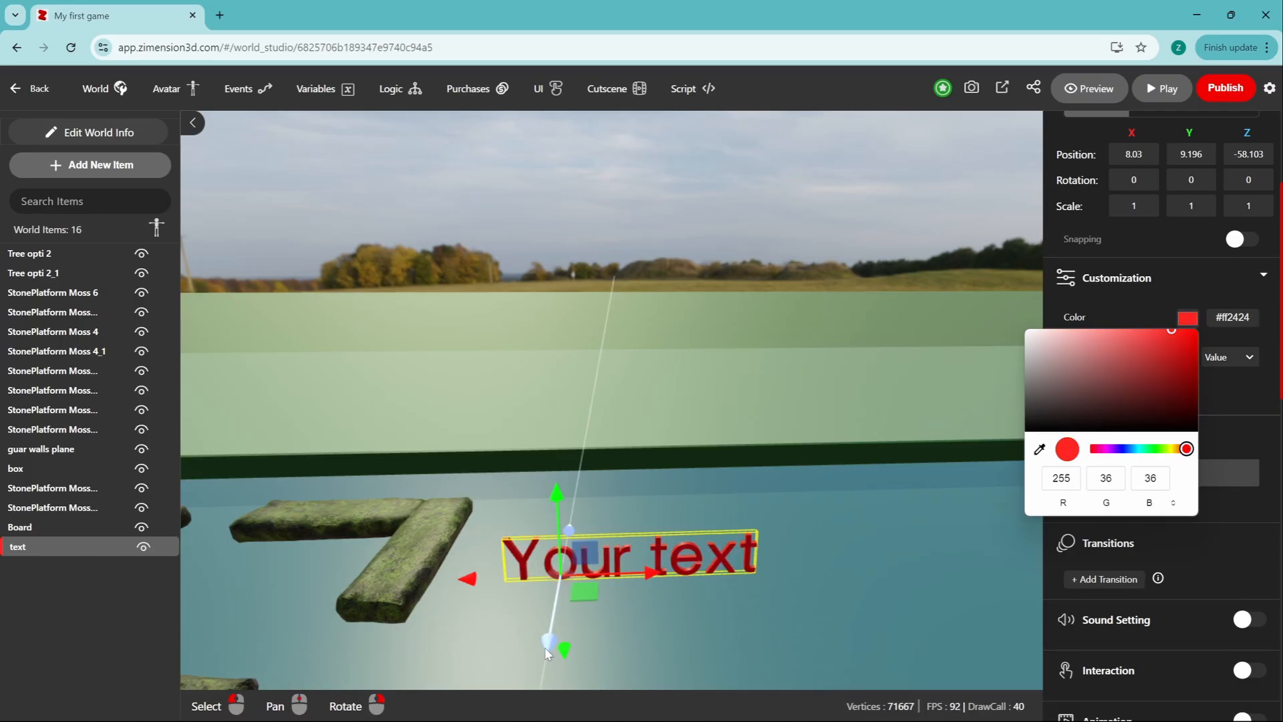
Step: Push the text back to 0.581, 9.196, -68.912 by the far wall
left_click_drag(544, 646, 472, 478)
left_click_drag(342, 531, 642, 312)
scroll(1106, 414, "up", 3)
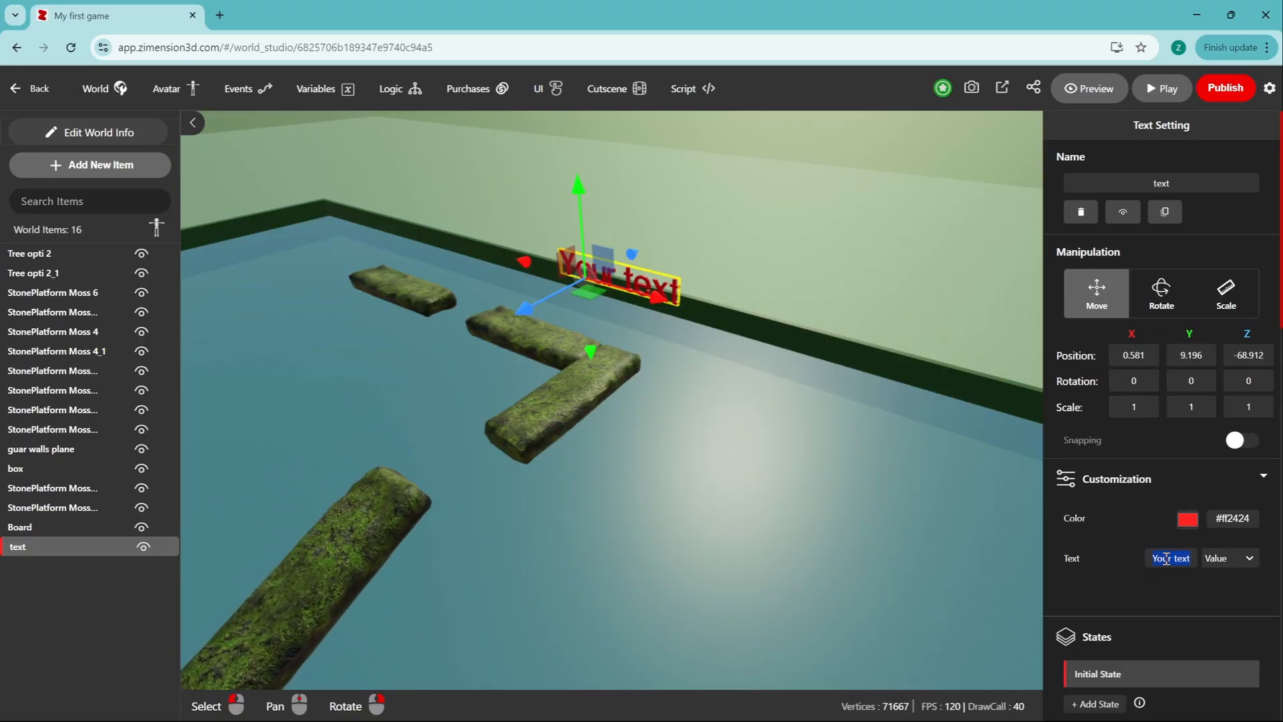
Step: Change the 3D text to read 'Go left'
type("Go")
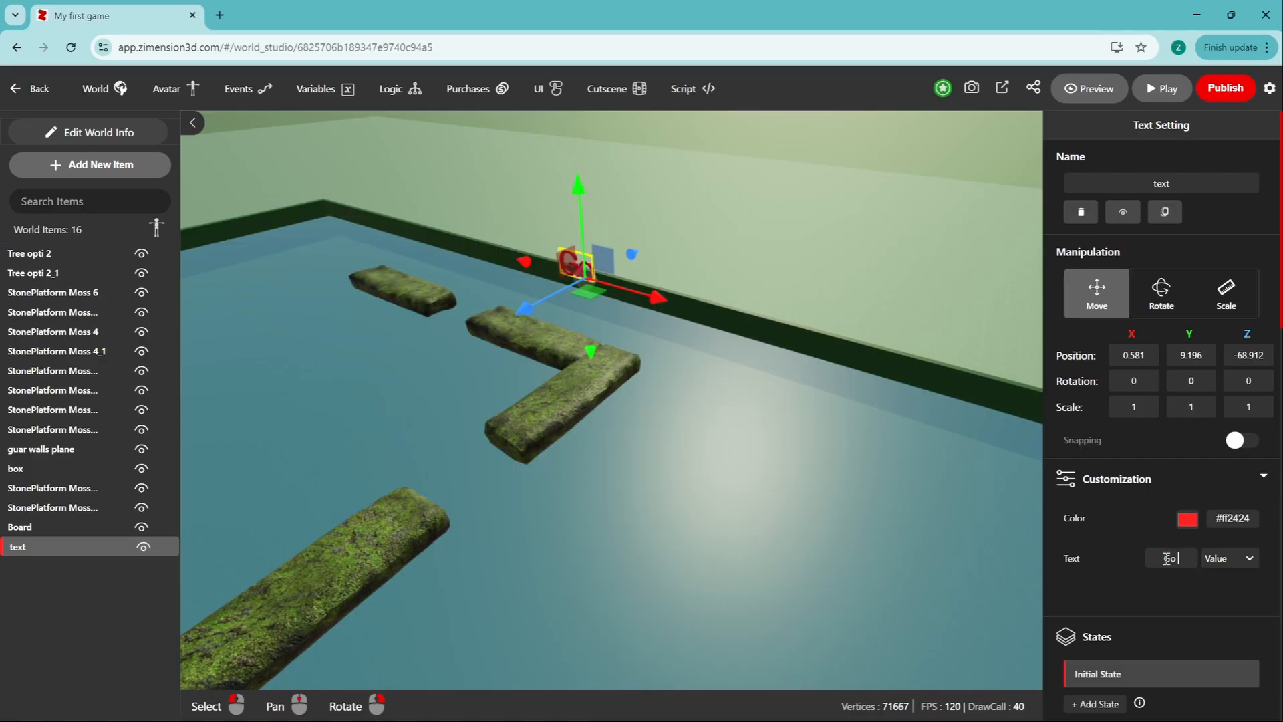
type(" left")
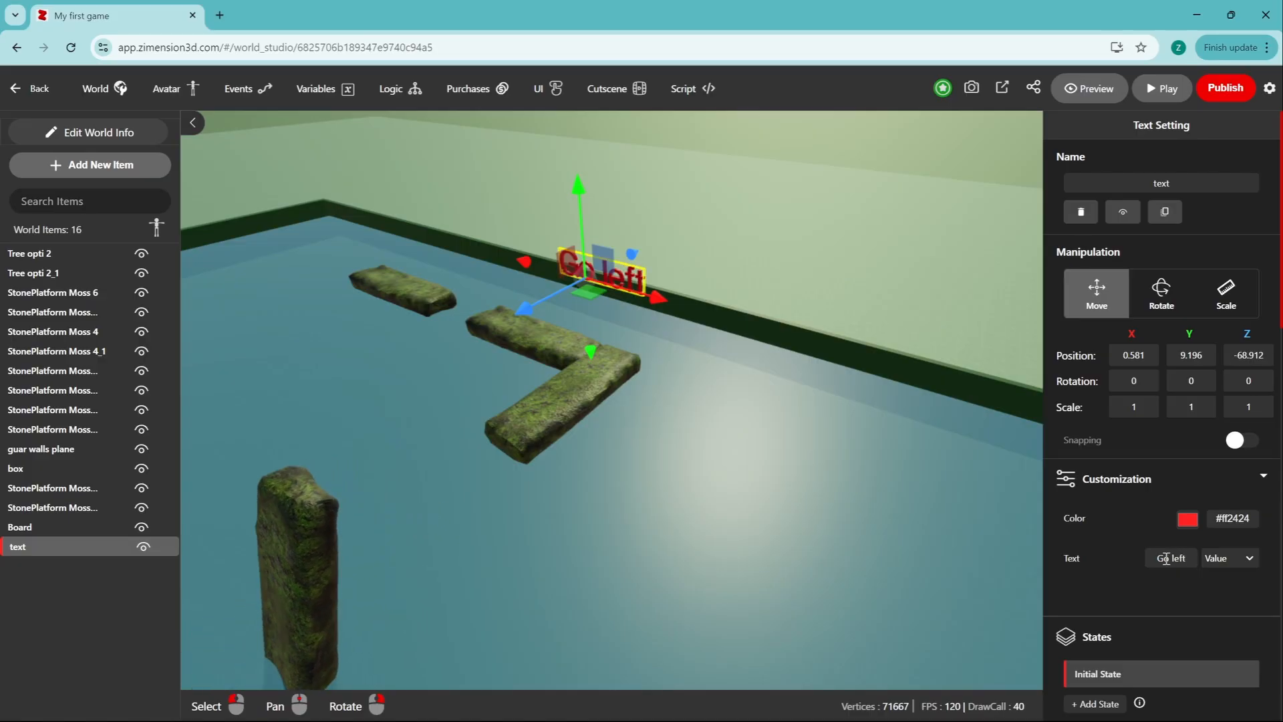
scroll(679, 469, "up", 1)
right_click_drag(655, 455, 719, 397)
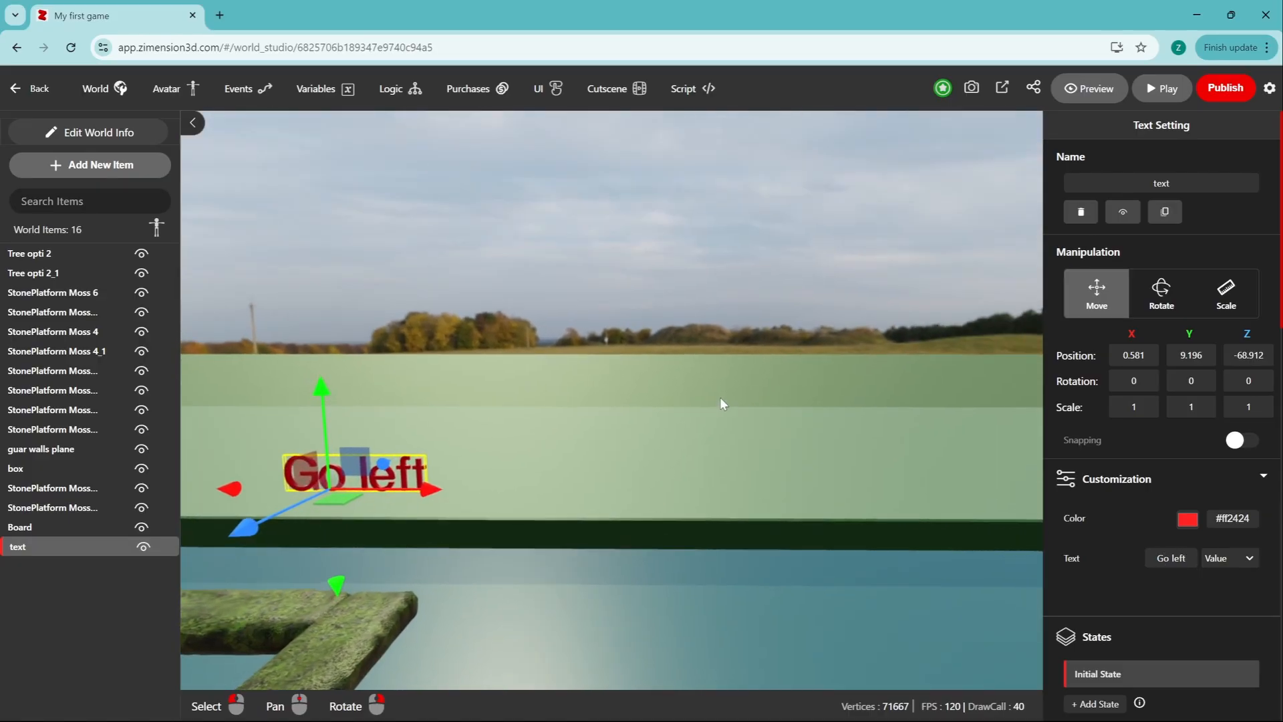
middle_click_drag(597, 477, 830, 424)
Step: Lower the text to 0.618, 7.006, -70.512 against the wall above the L-shaped platforms
left_click_drag(463, 484, 405, 490)
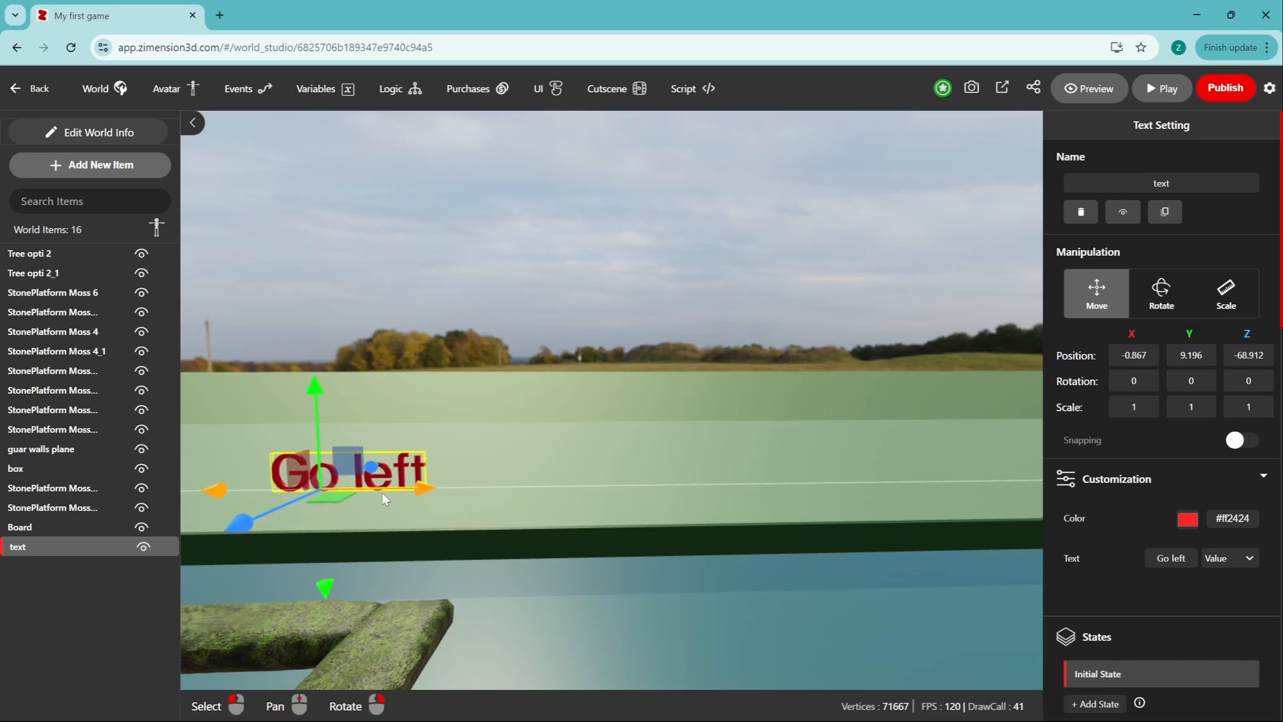
left_click_drag(248, 516, 291, 498)
left_click_drag(345, 380, 350, 444)
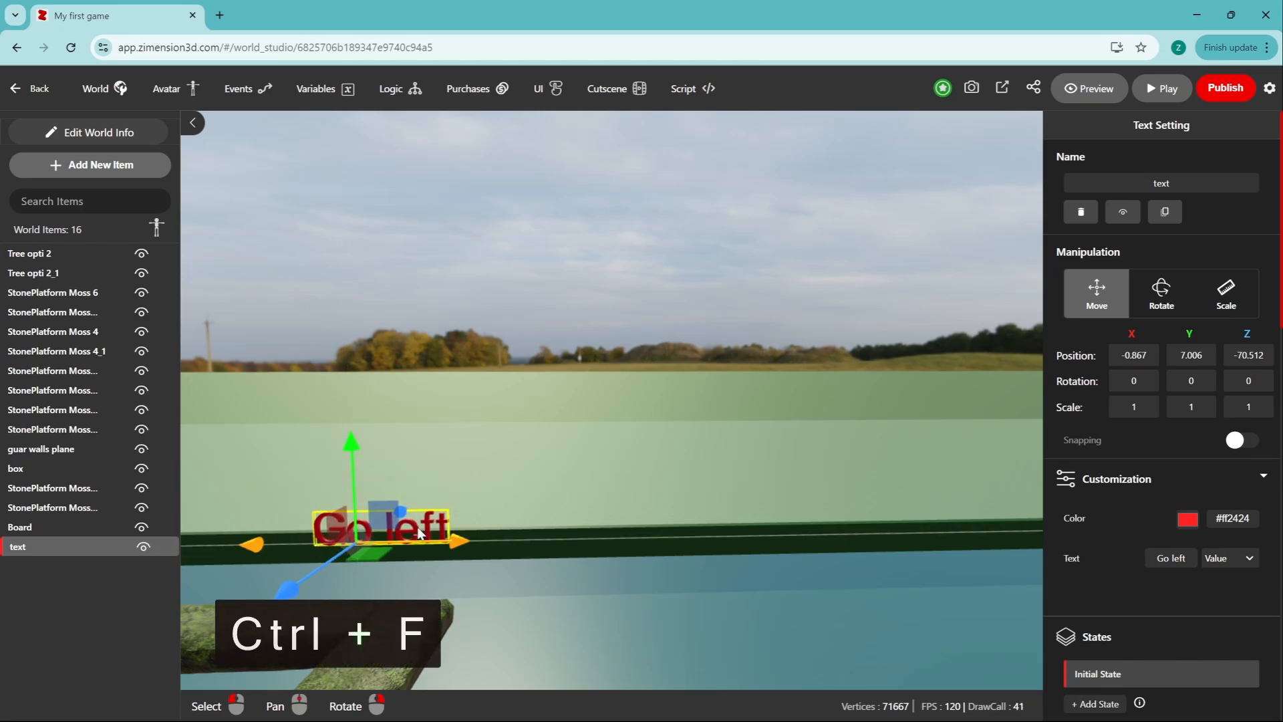
left_click_drag(434, 538, 482, 545)
right_click_drag(482, 546, 458, 587)
middle_click_drag(458, 587, 580, 544)
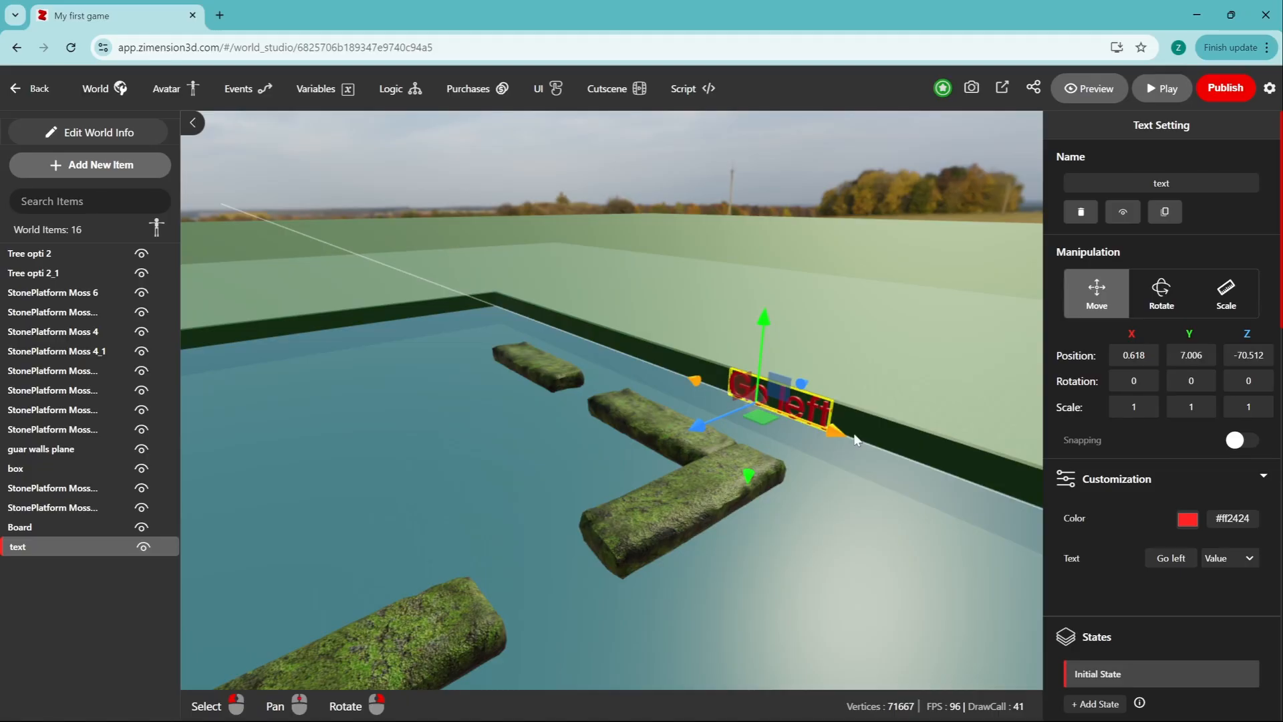
scroll(1122, 600, "down", 2)
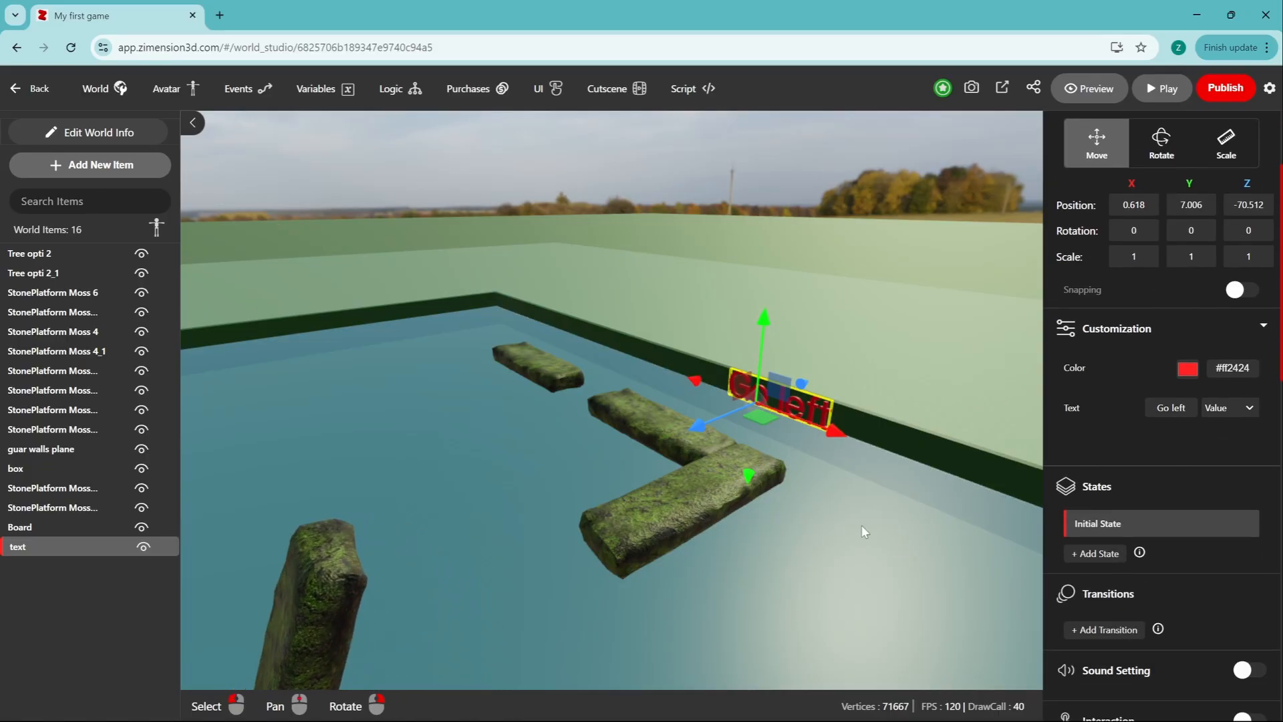
scroll(1021, 386, "up", 2)
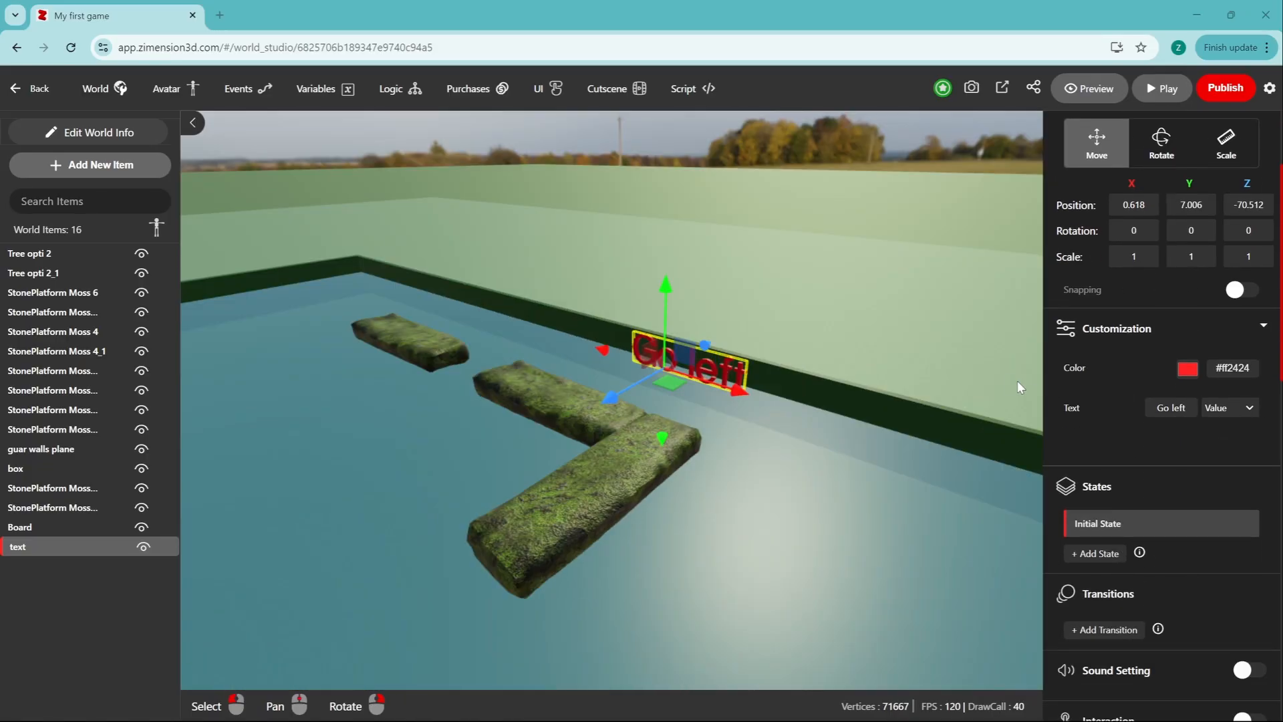
Step: Add State 1 with the text nudged left, and loop Initial State → State 1 → Initial State
left_click(1098, 556)
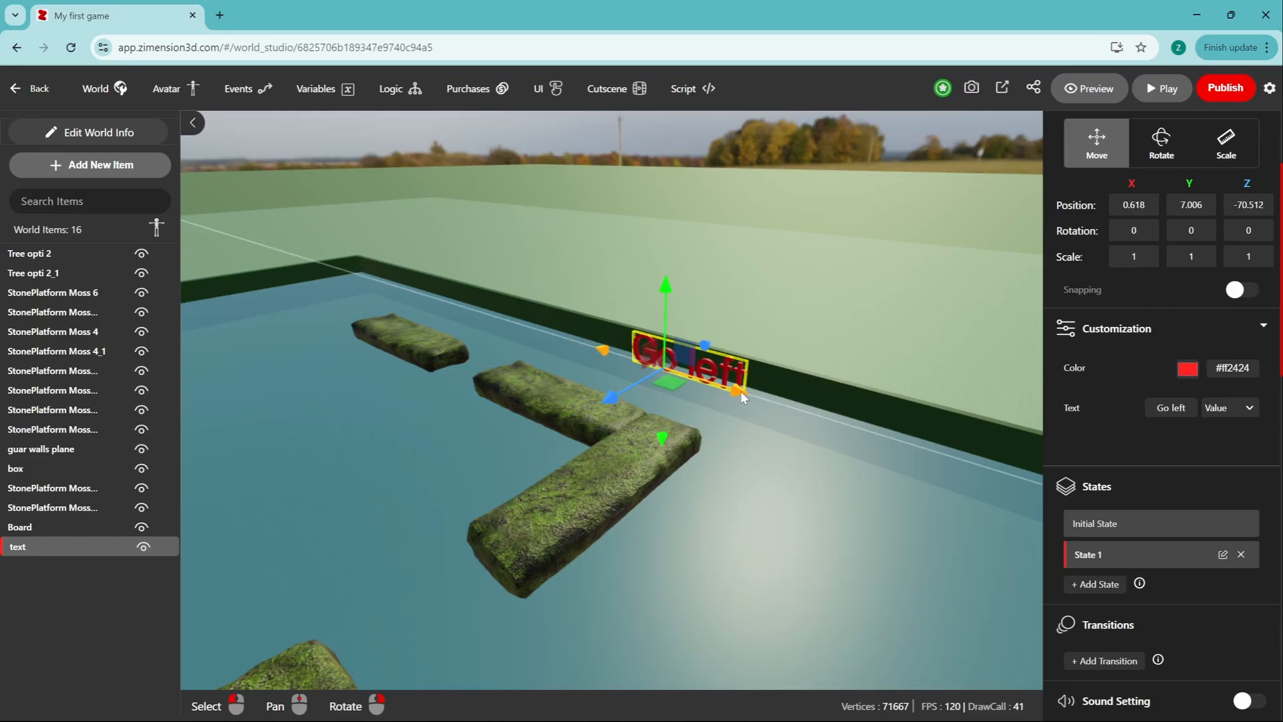
left_click_drag(741, 391, 709, 380)
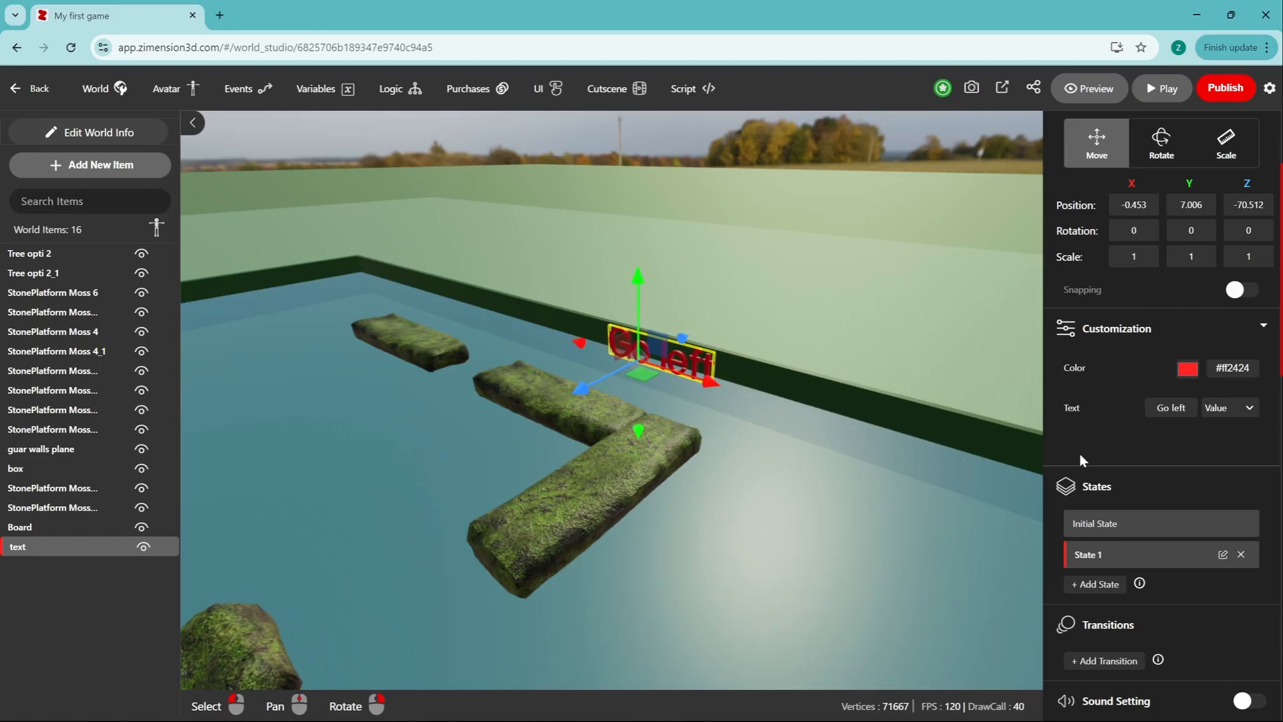
left_click(1109, 660)
scroll(1154, 603, "down", 5)
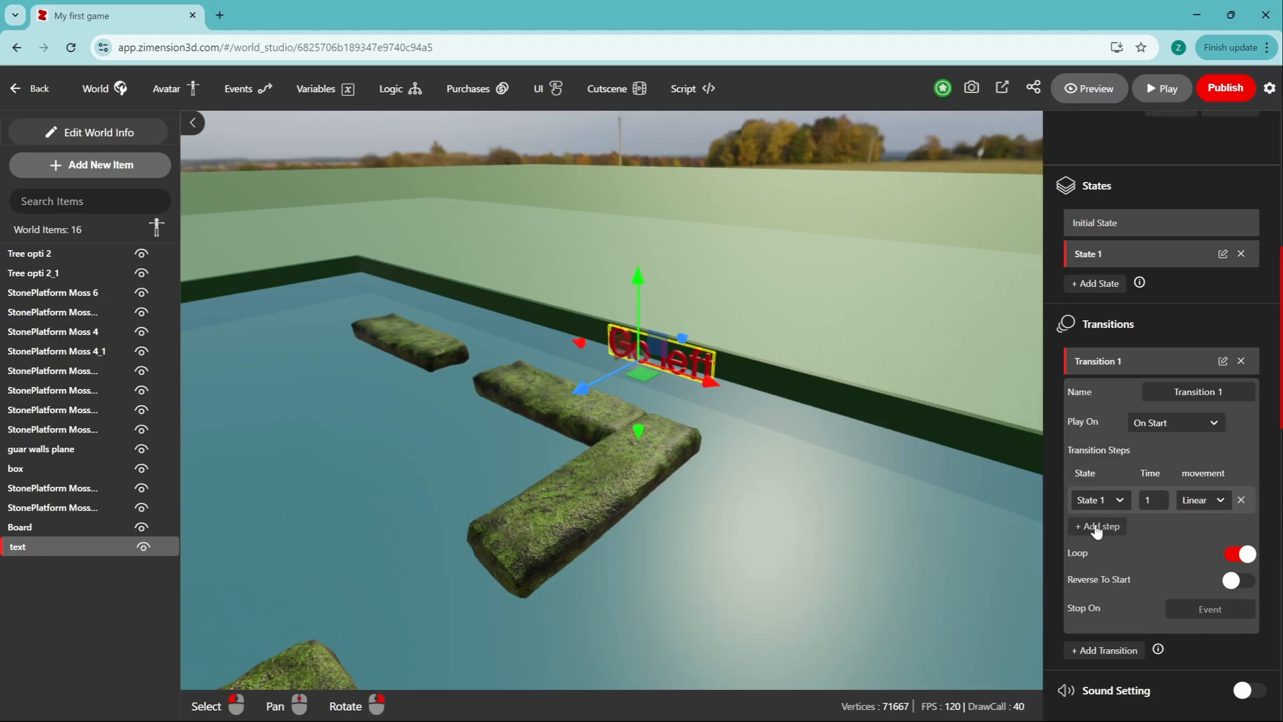
left_click(1098, 527)
left_click(1099, 525)
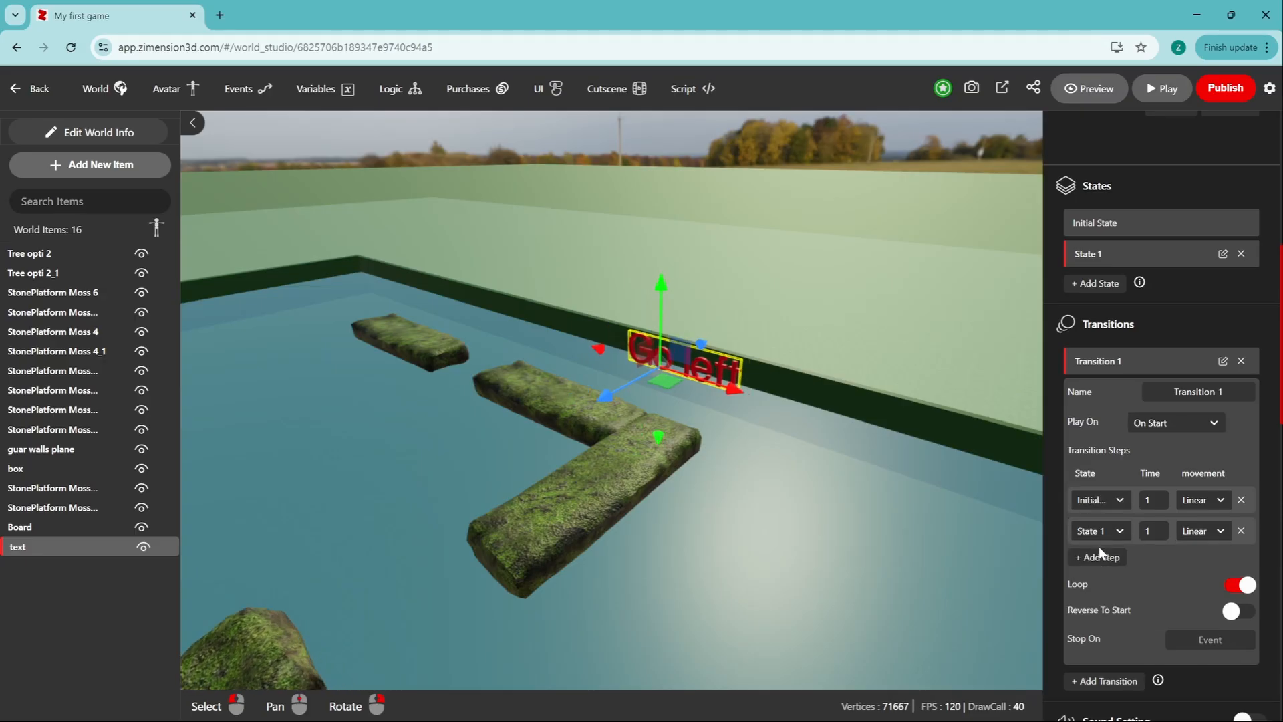
left_click(1101, 558)
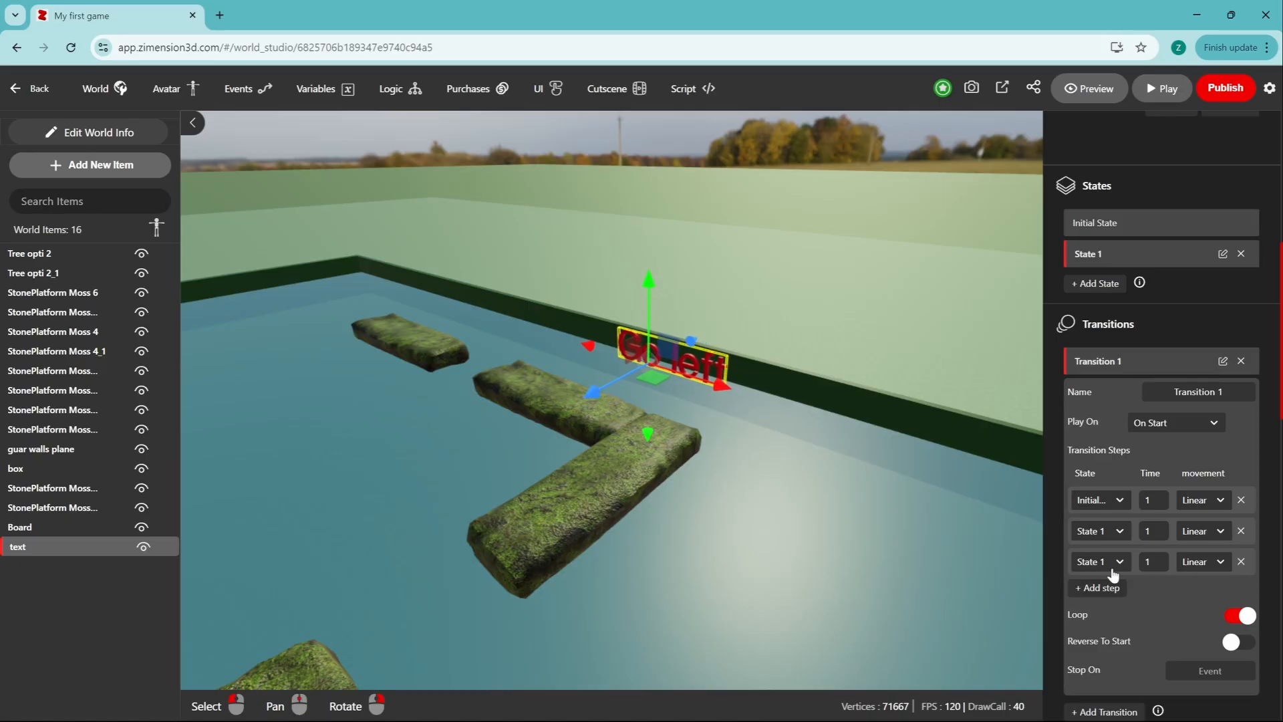
left_click(1113, 565)
left_click(1109, 580)
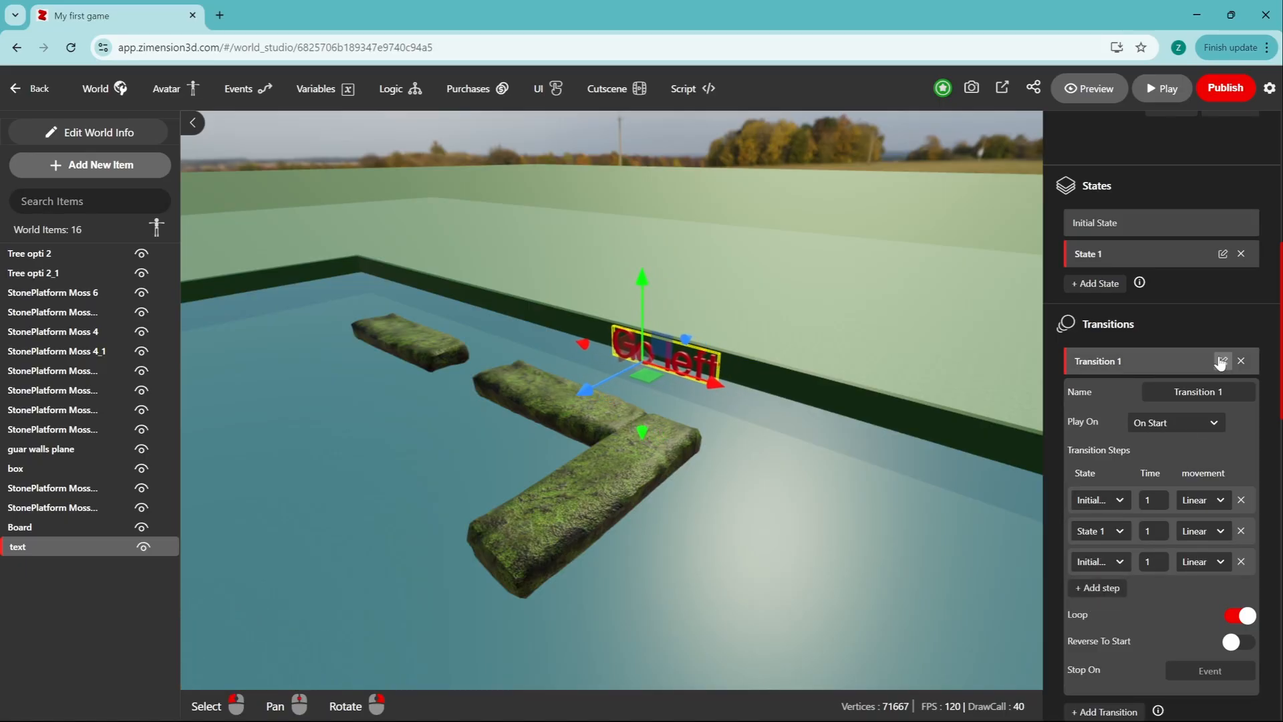
scroll(736, 418, "up", 2)
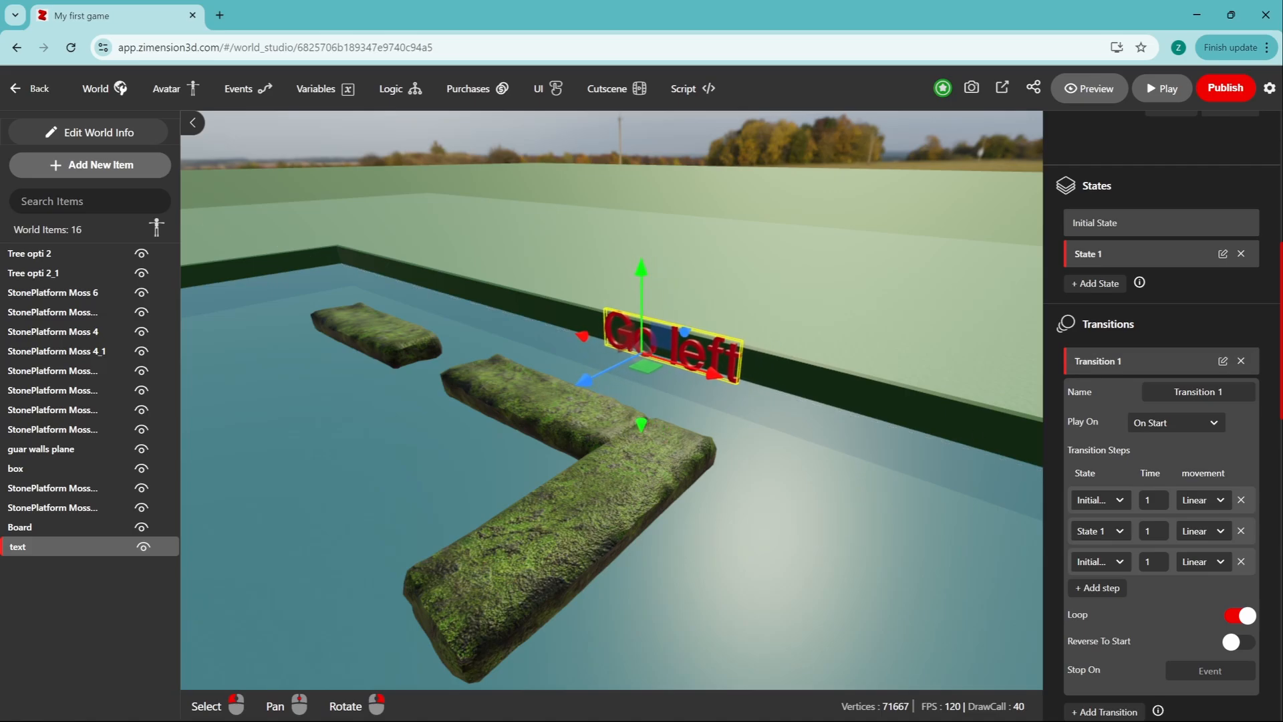
scroll(613, 467, "down", 2)
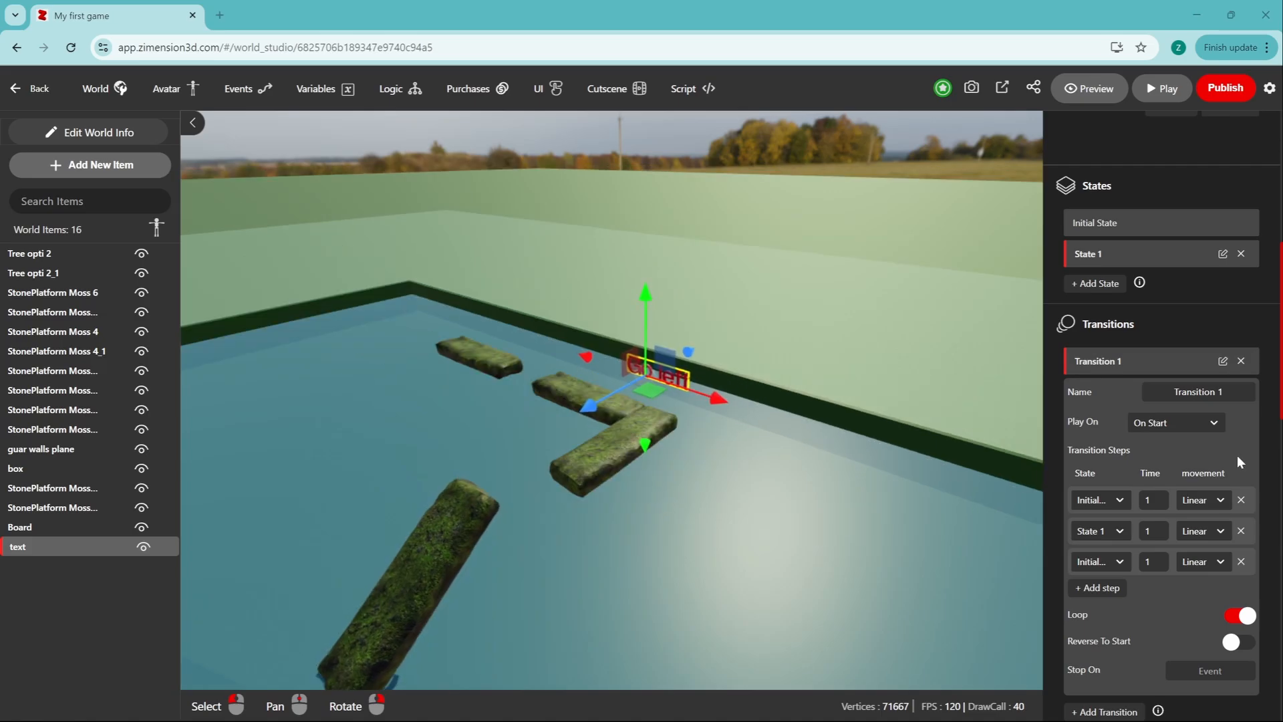
middle_click_drag(532, 527, 627, 466)
Step: Search the item library for 'plat' and add Stone_Platform_Moss to the world
left_click(121, 172)
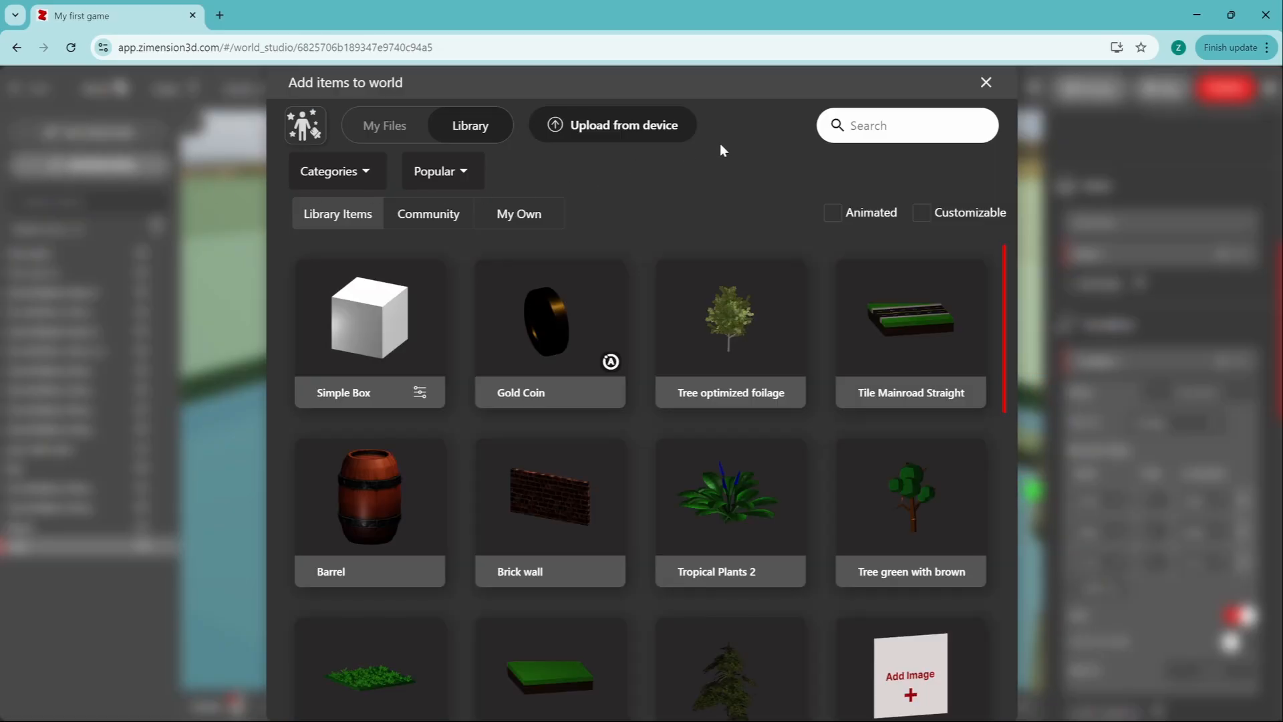
left_click(882, 127)
type("plat")
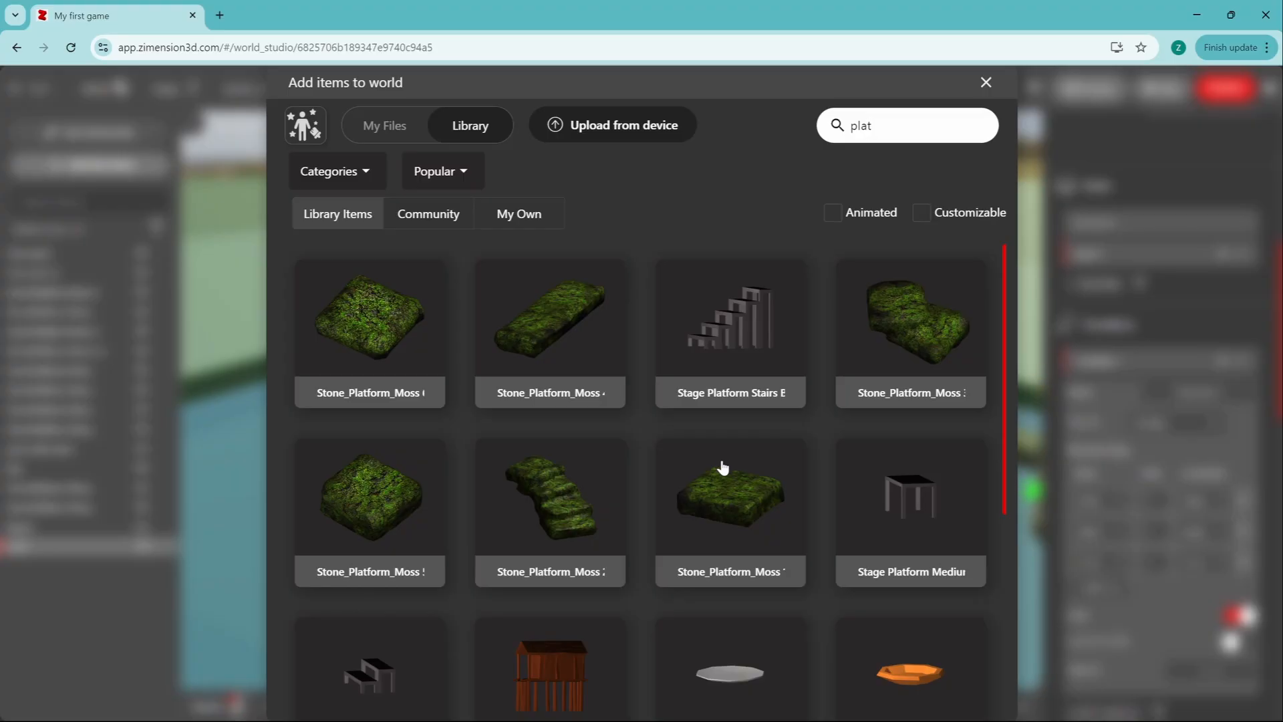
left_click(721, 496)
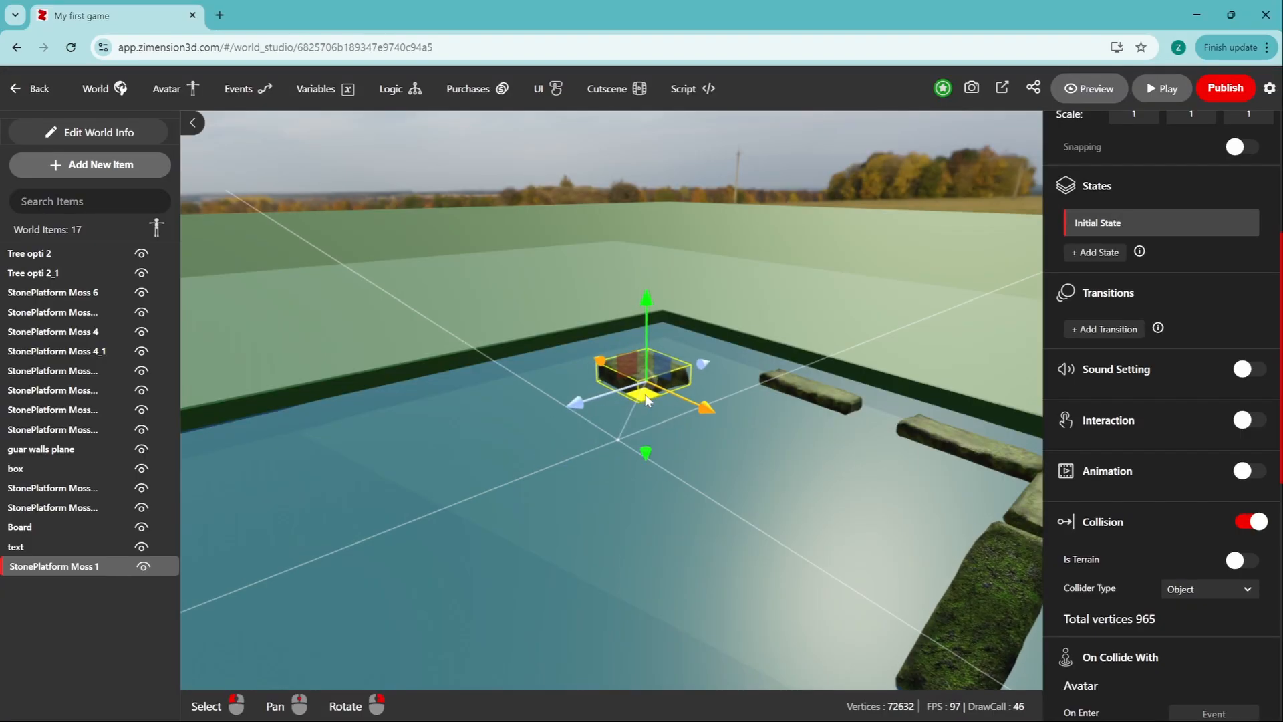
Step: Resize the new moss platform and lower it toward the water
scroll(1054, 369, "up", 3)
left_click(1226, 150)
left_click_drag(610, 418, 515, 433)
key("w")
left_click_drag(671, 292, 721, 342)
scroll(795, 399, "up", 5)
Step: Enlarge the platform to 2.695 and sink it in the pool corner at -30.386, -0.97, -68.552
left_click(1212, 163)
left_click_drag(779, 276, 758, 234)
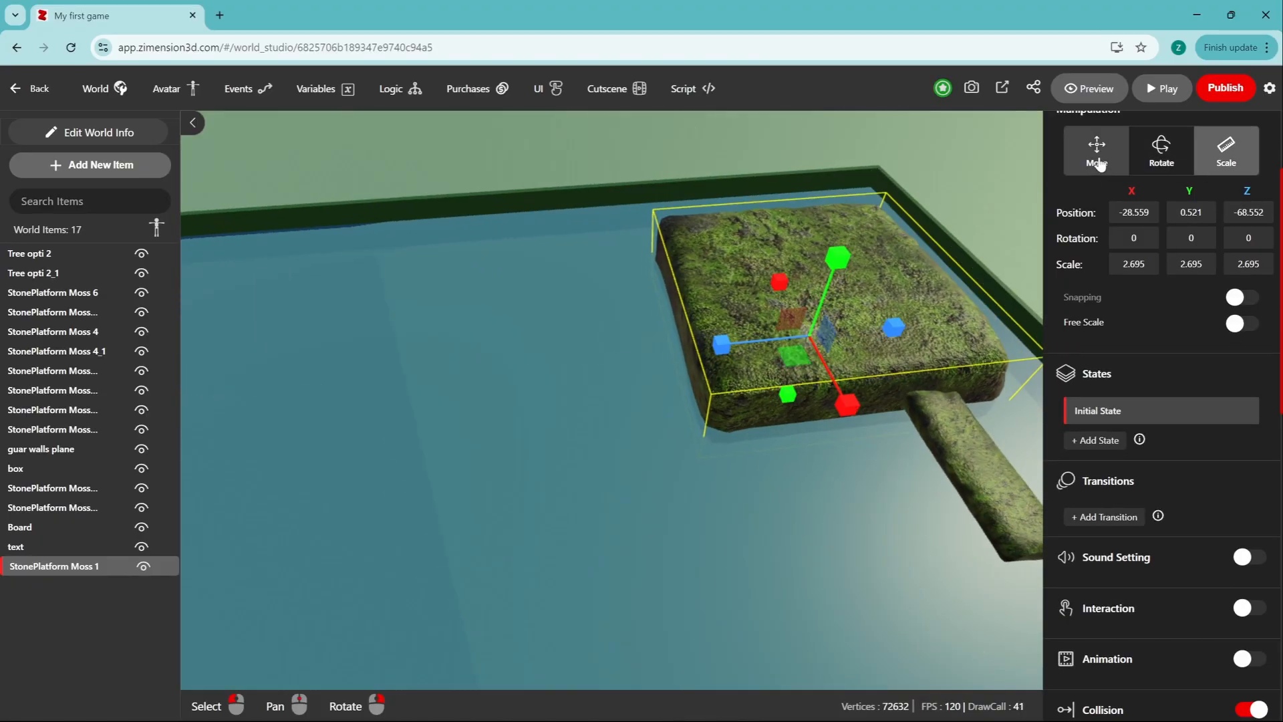
left_click(1099, 161)
left_click_drag(842, 388, 834, 370)
left_click_drag(824, 242, 818, 262)
right_click_drag(813, 507, 753, 587)
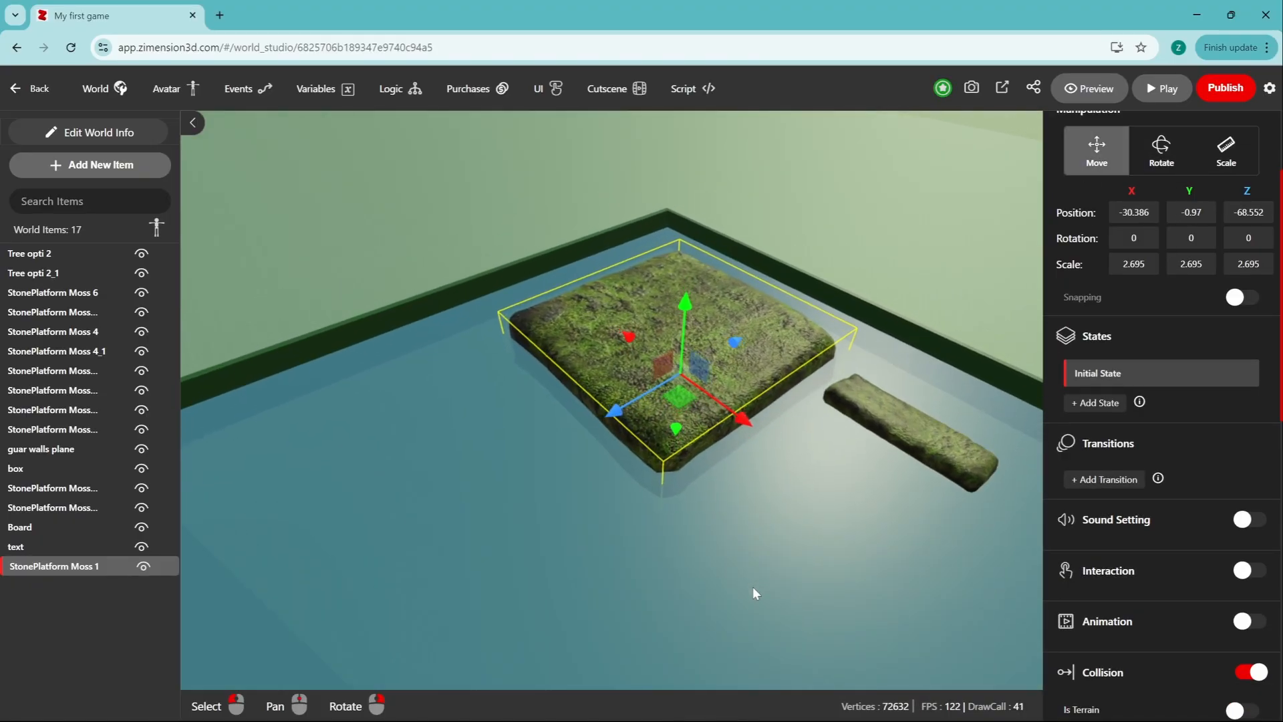
scroll(752, 587, "up", 3)
scroll(464, 467, "down", 3)
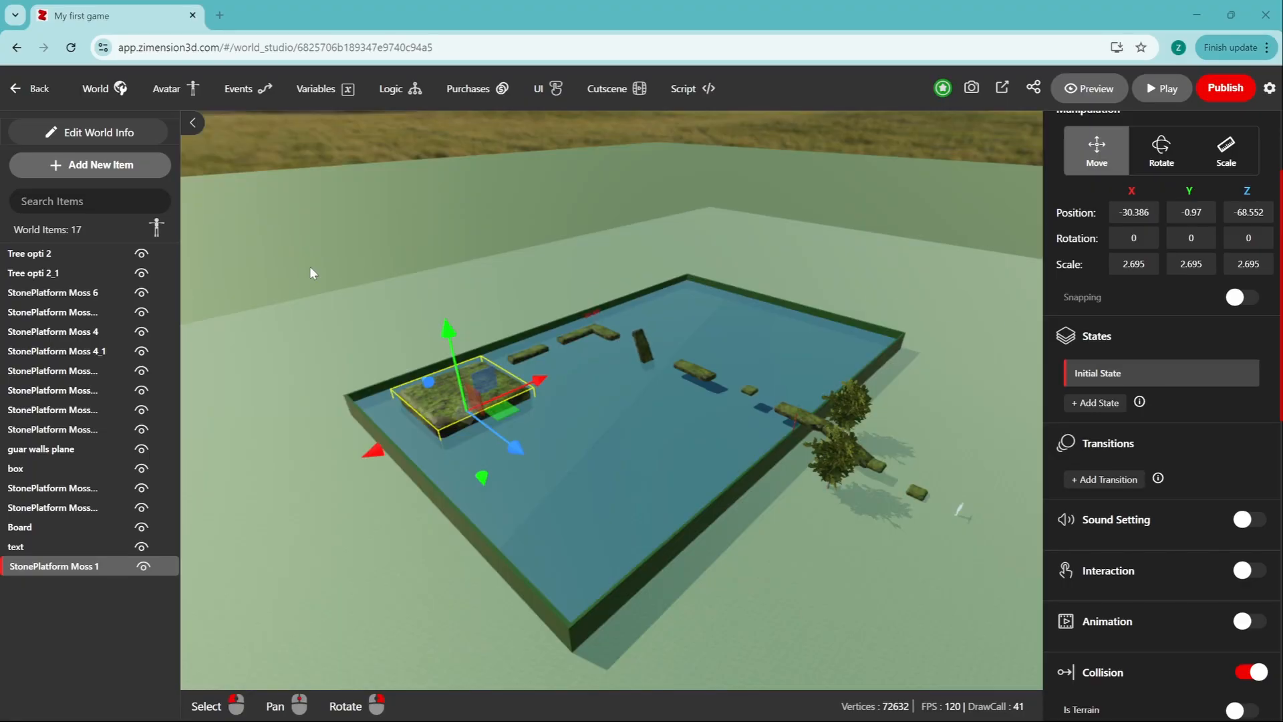
Step: Filter the library to Animated items and add the Spike Trap log
left_click(91, 175)
scroll(705, 431, "down", 3)
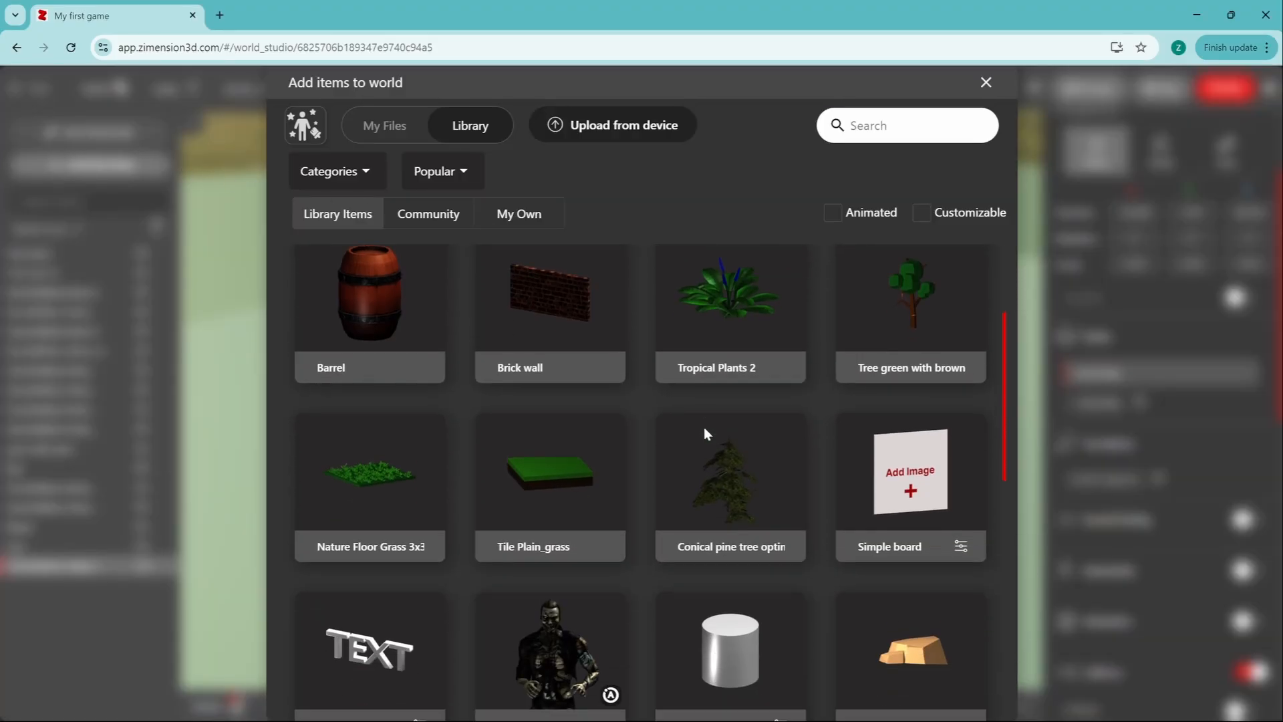
scroll(705, 434, "up", 3)
left_click(833, 214)
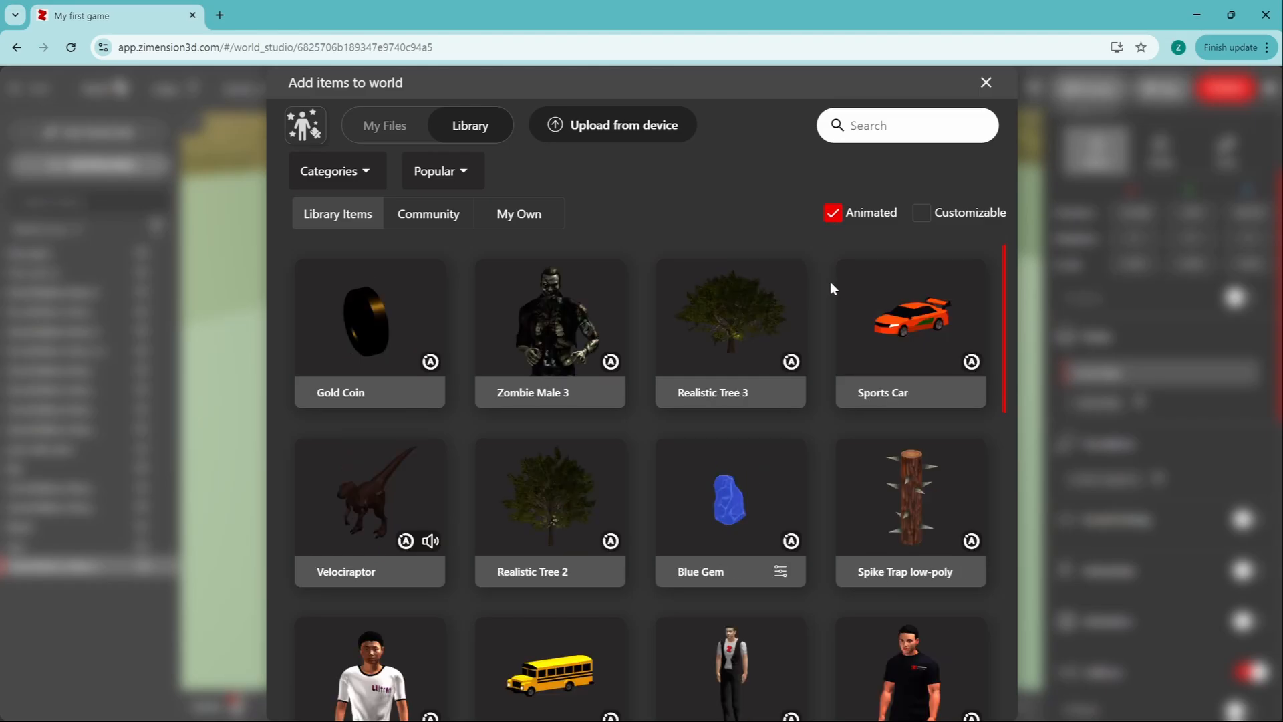
left_click(900, 519)
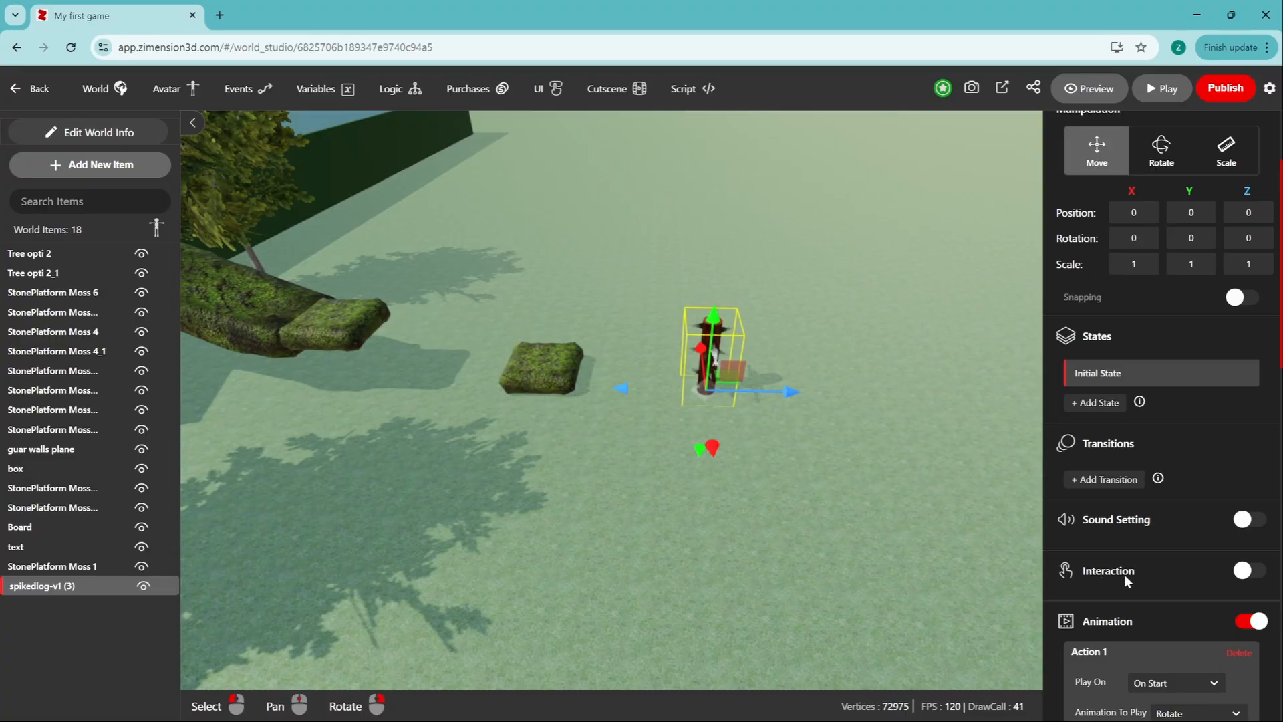
Step: Move the spiked log onto the big moss stone platform
scroll(1129, 575, "down", 5)
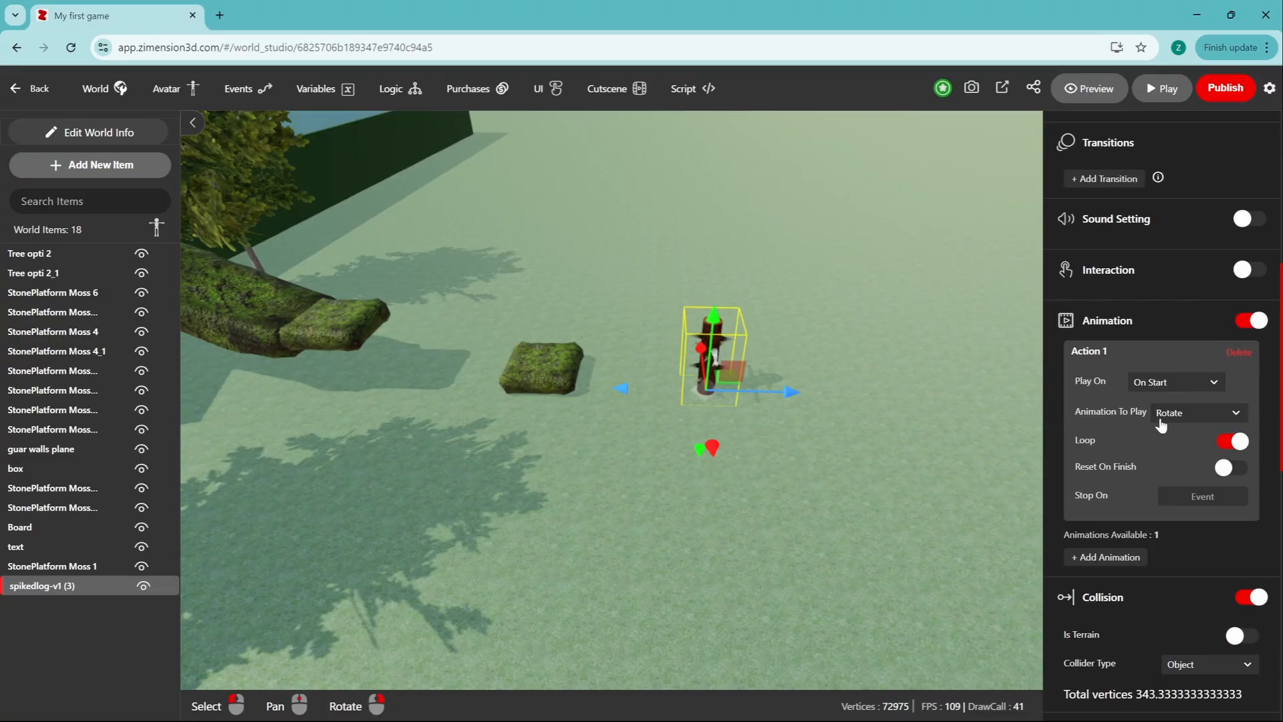
scroll(715, 458, "down", 3)
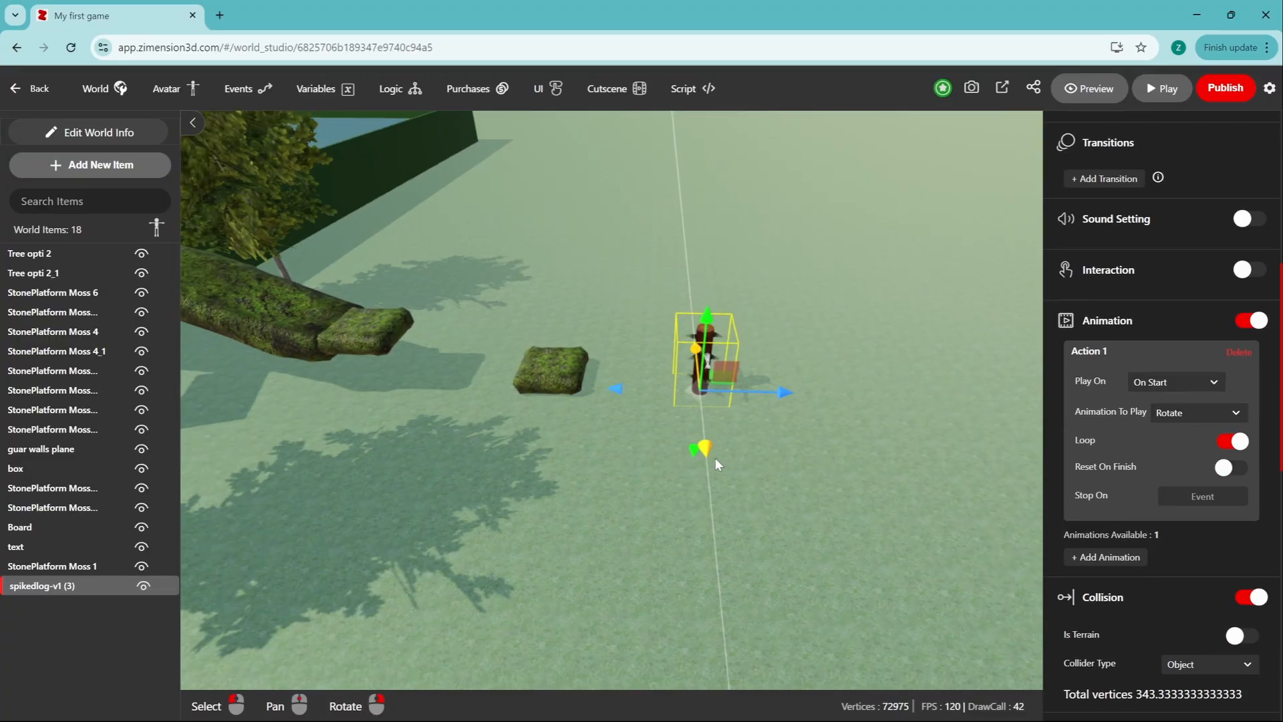
left_click_drag(698, 458, 686, 572)
scroll(686, 574, "down", 5)
middle_click_drag(686, 573, 792, 445)
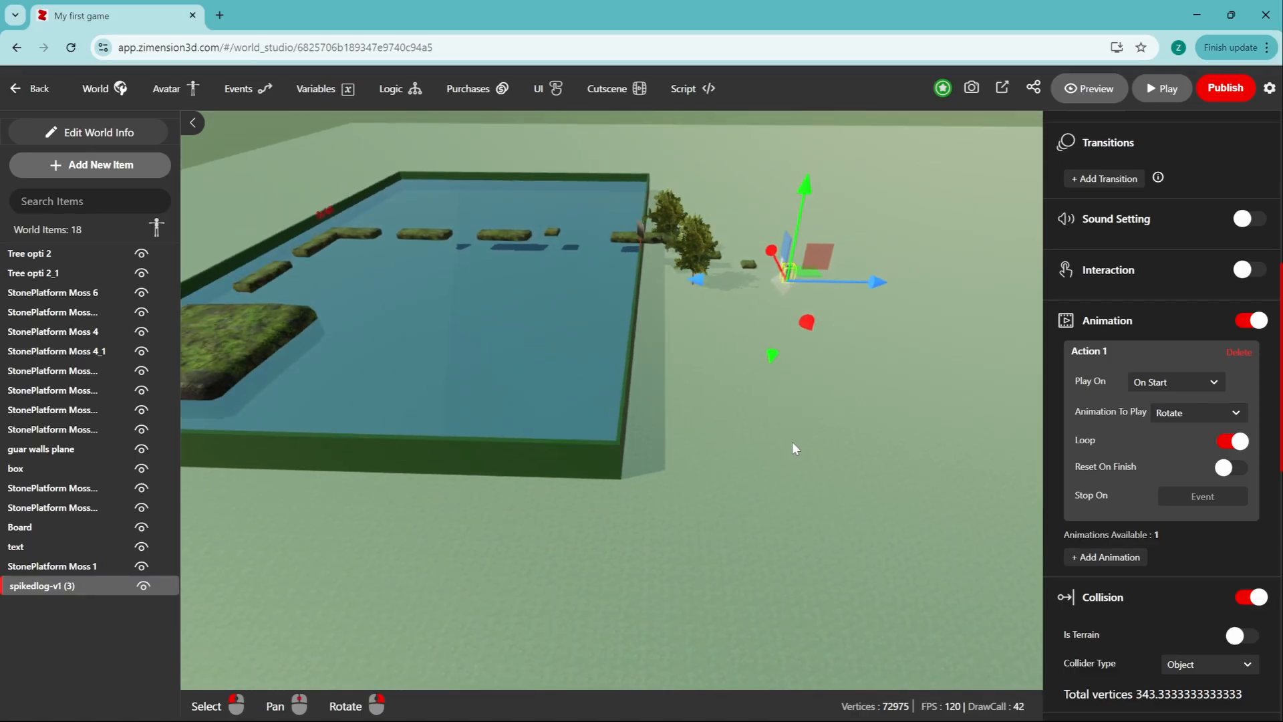
right_click_drag(792, 445, 841, 480)
left_click_drag(840, 483, 451, 223)
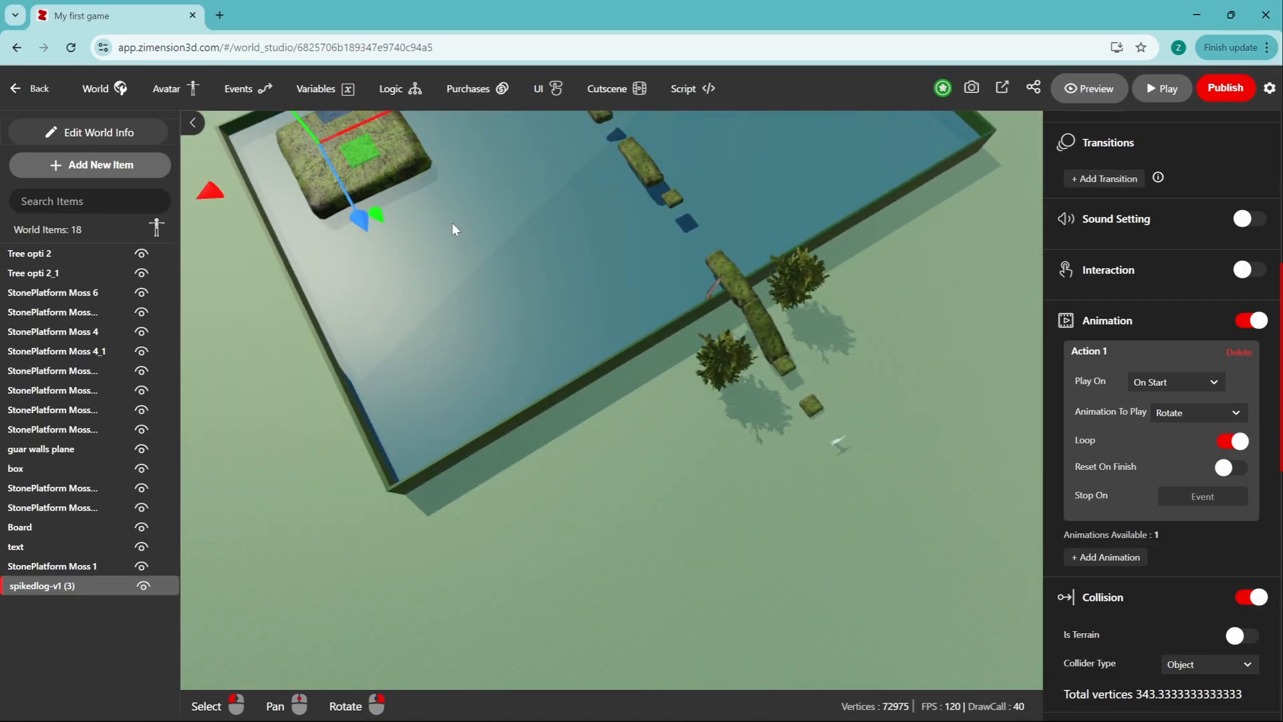
scroll(468, 253, "up", 5)
middle_click_drag(501, 286, 579, 399)
scroll(555, 345, "up", 3)
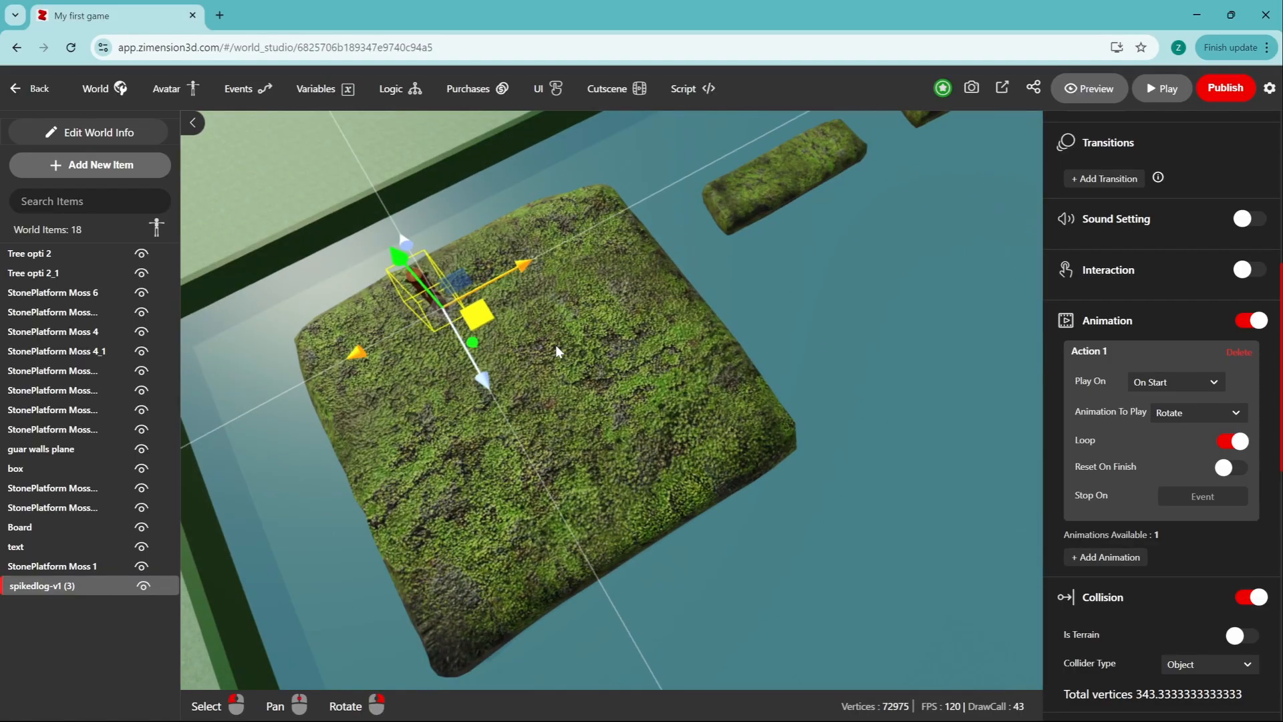
right_click_drag(555, 345, 601, 394)
left_click_drag(519, 319, 523, 337)
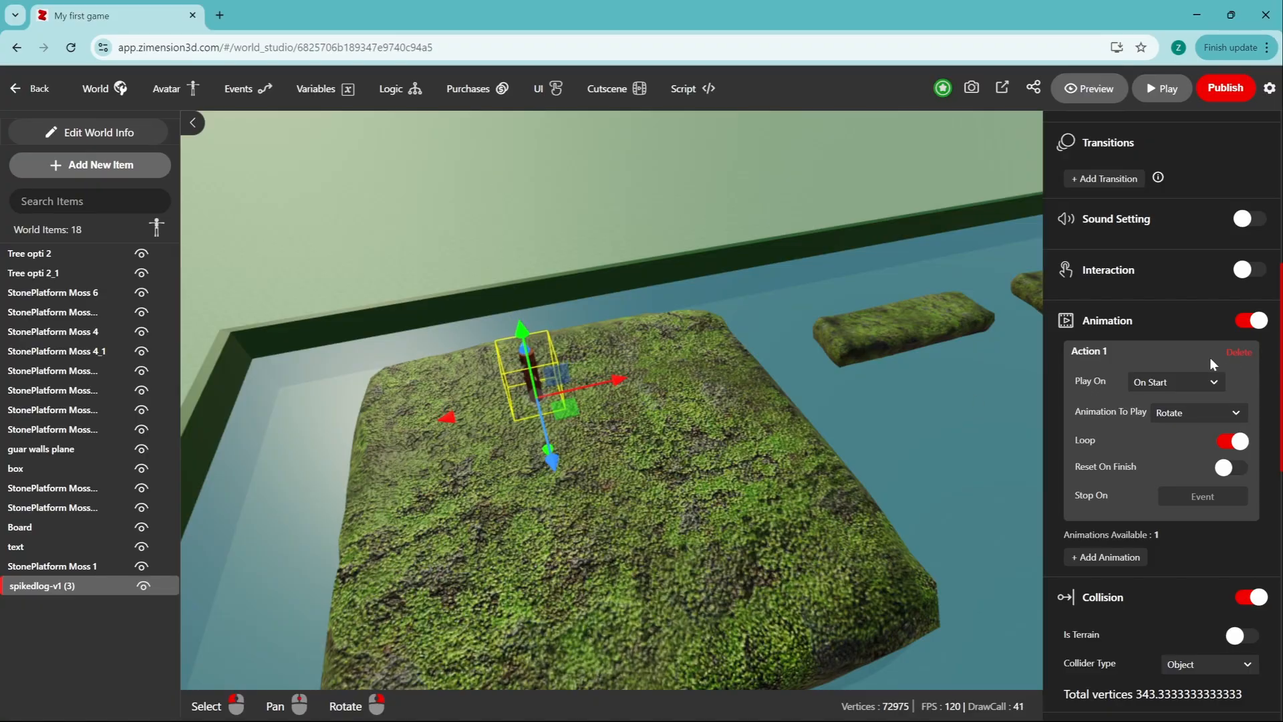
scroll(1210, 357, "up", 5)
Step: Scale the spiked log up to 1.753
left_click(1245, 234)
left_click_drag(618, 380, 682, 389)
right_click_drag(565, 388, 631, 435)
scroll(1144, 442, "down", 10)
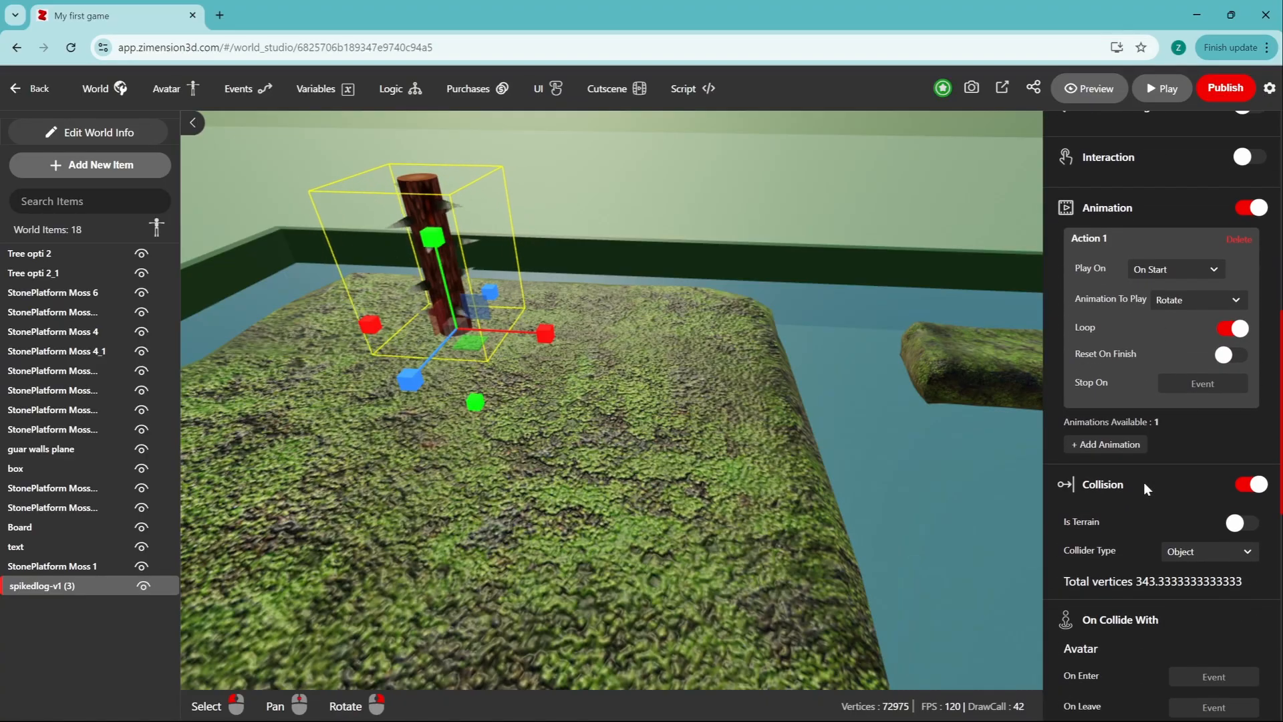
scroll(1177, 442, "up", 3)
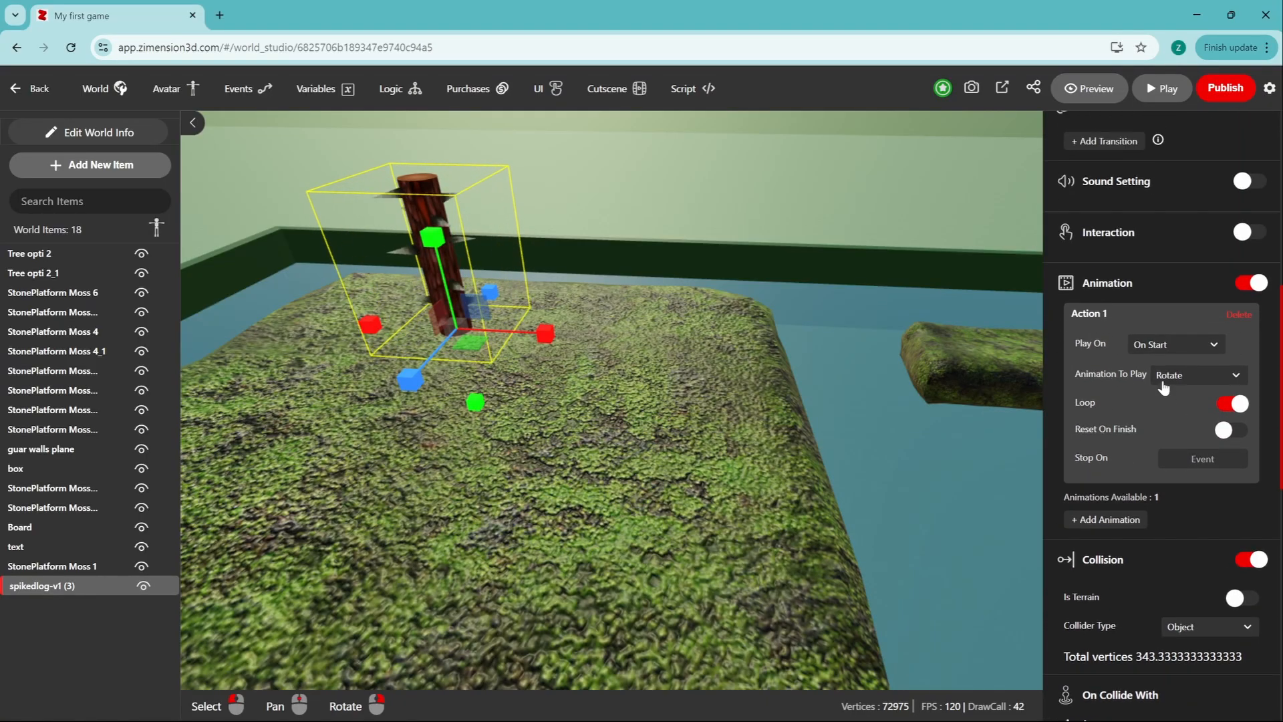
Step: Replace the log's animation action with a fresh looping rotate animation that resets on finish
left_click(1238, 315)
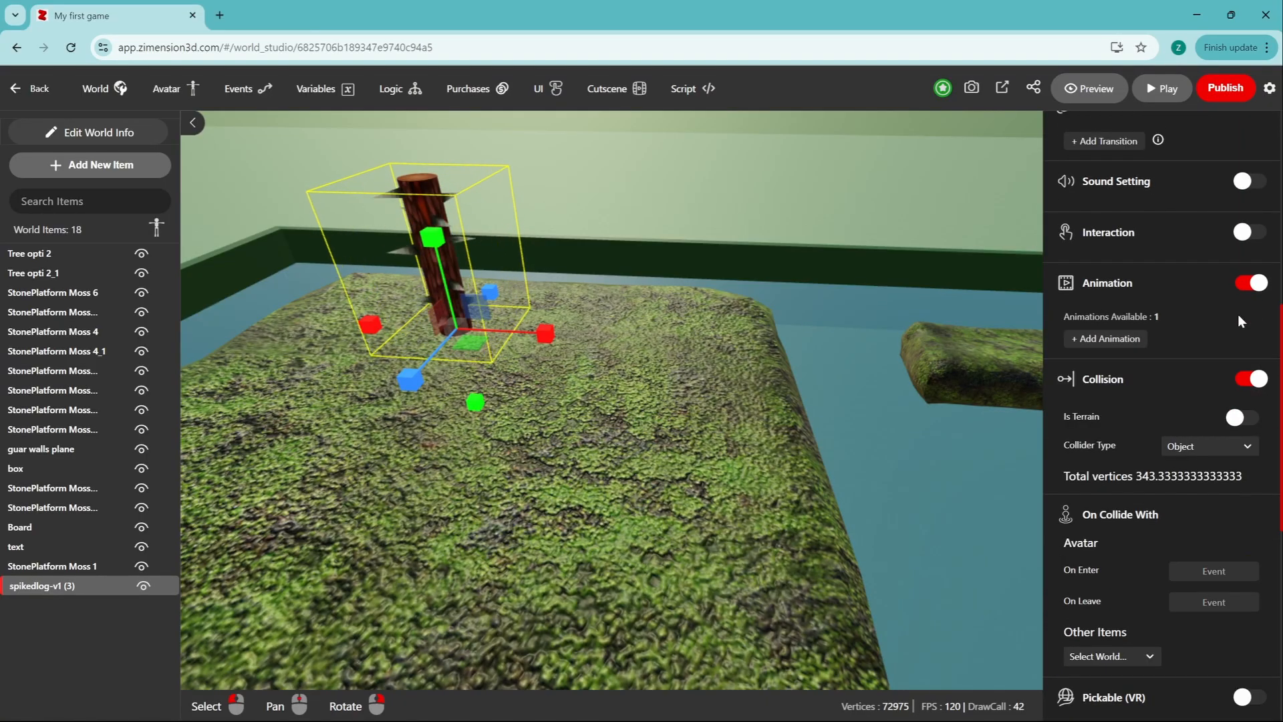
left_click(1127, 340)
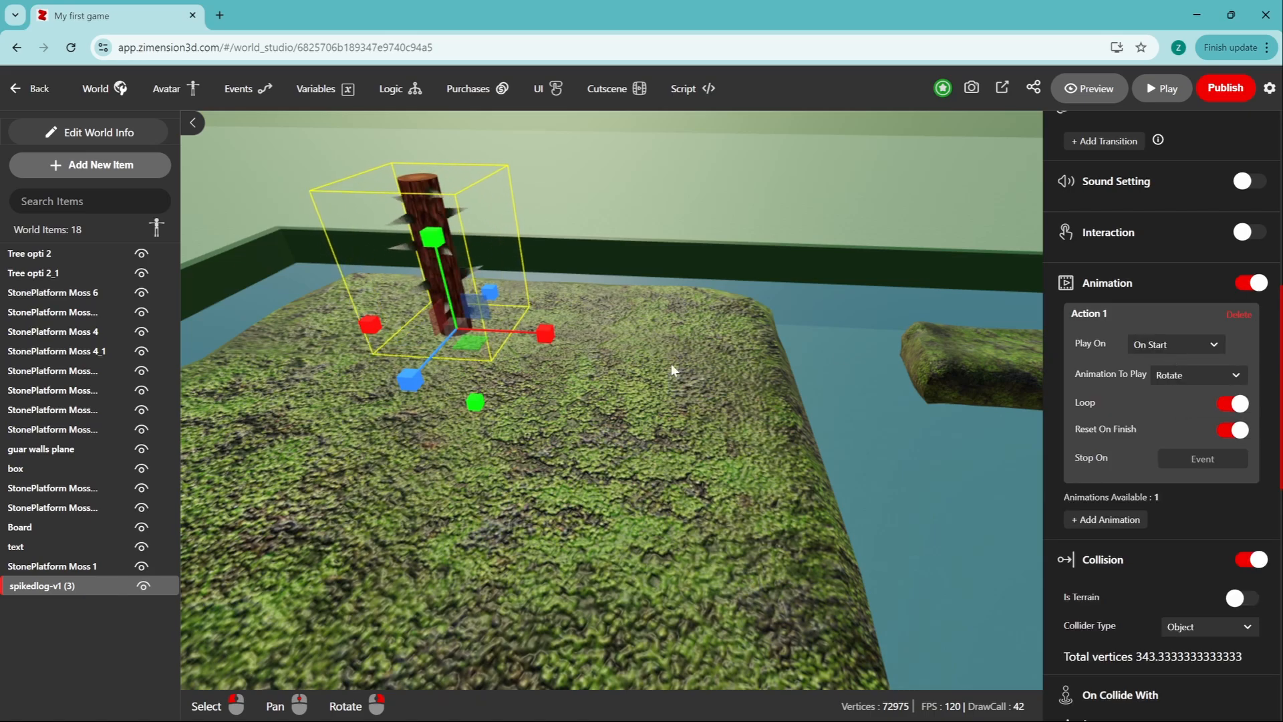
scroll(557, 361, "up", 1)
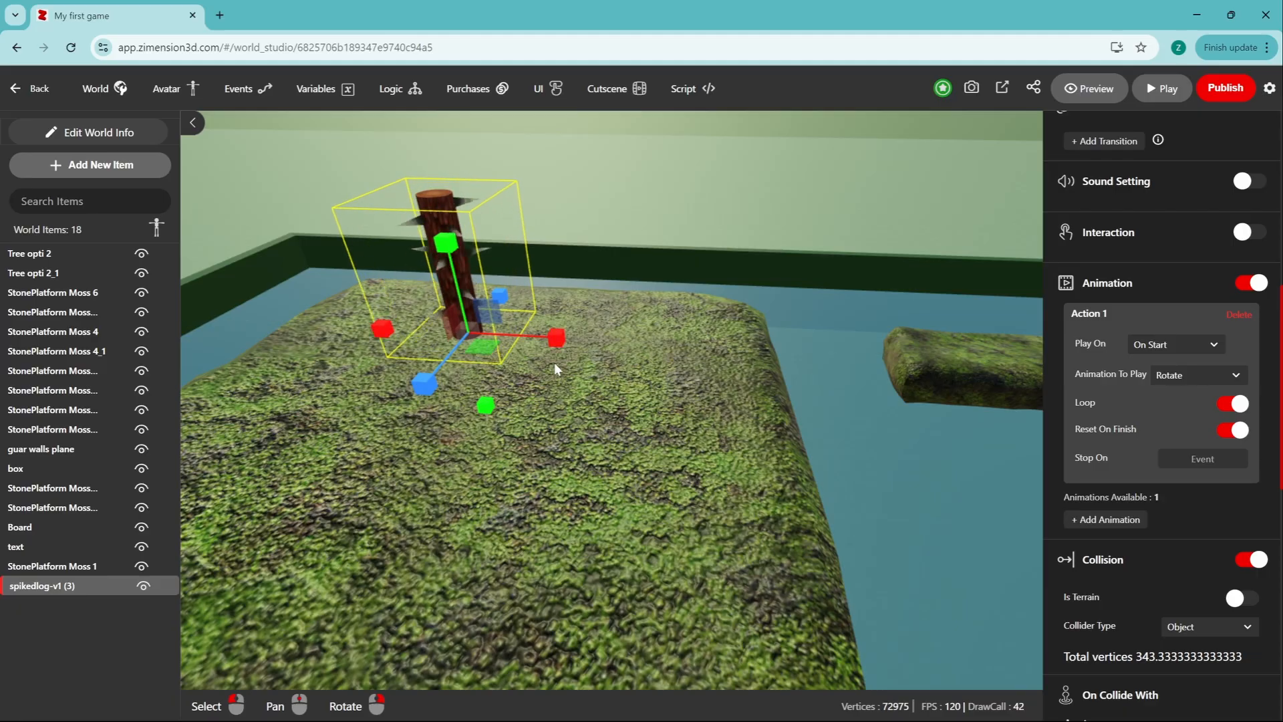
scroll(623, 415, "down", 1)
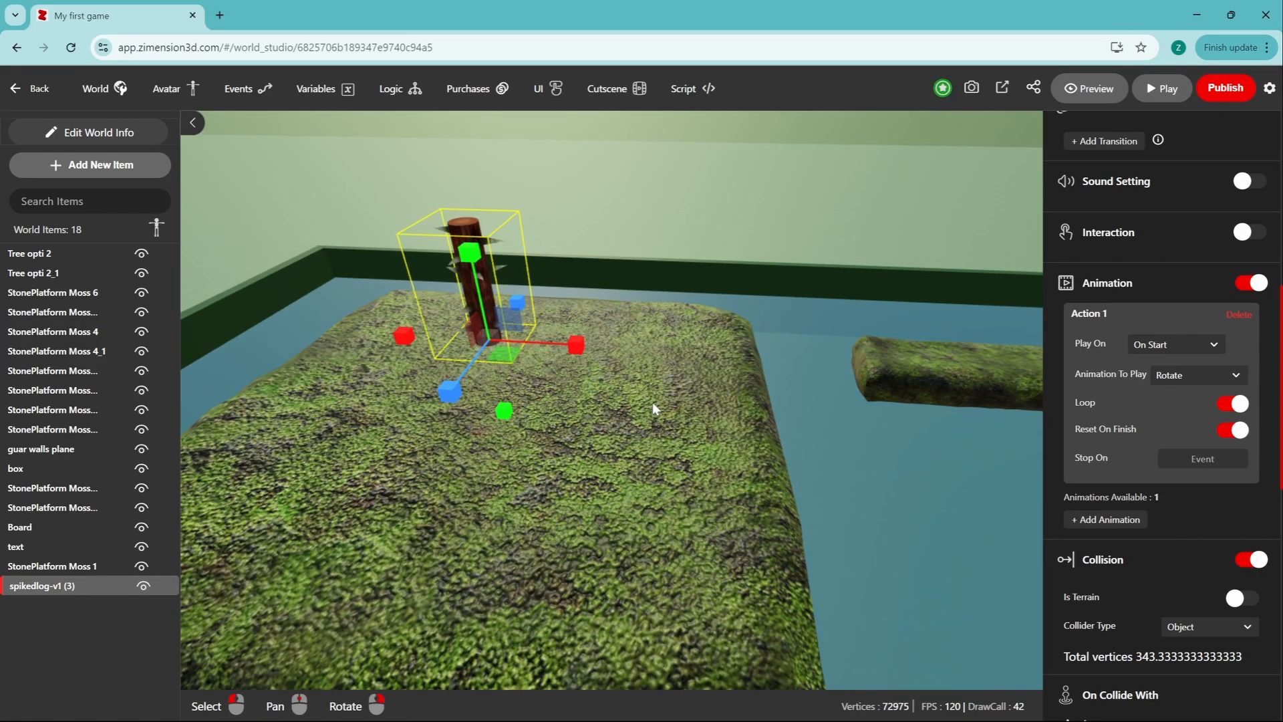
scroll(1073, 242, "up", 2)
scroll(1072, 227, "up", 5)
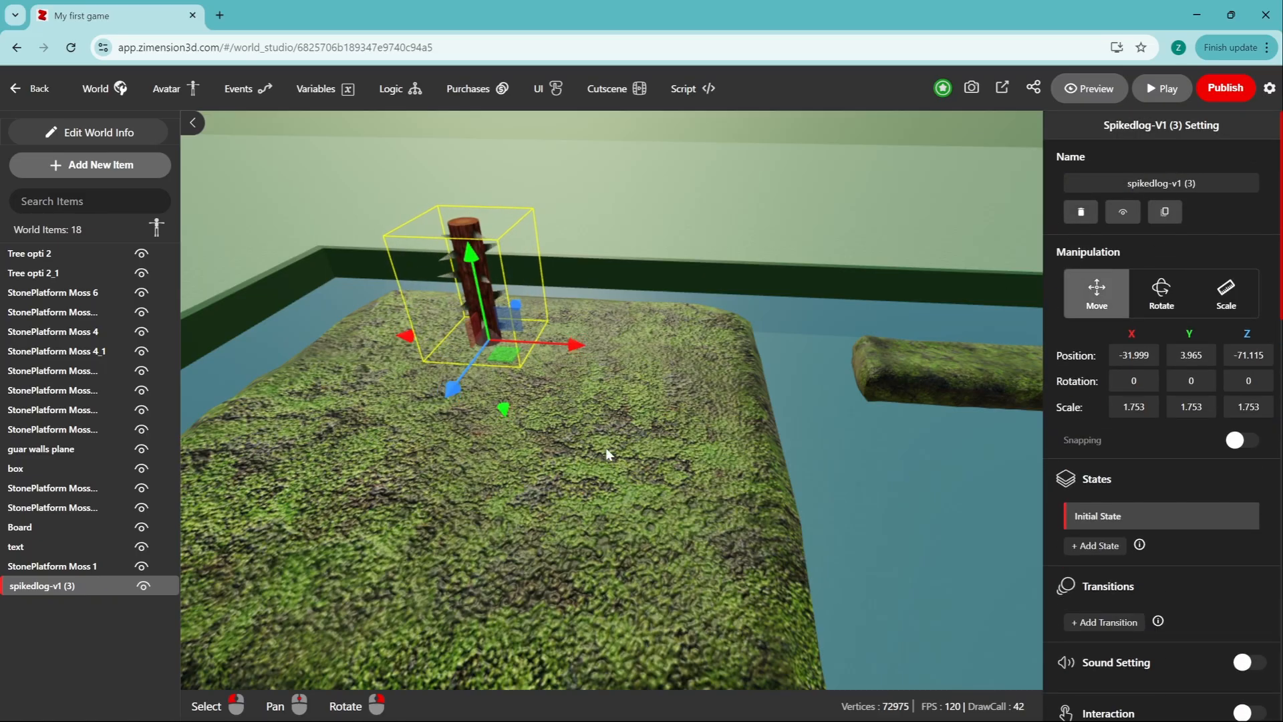
Step: Make two copies of the spiked log and spread all three across the platform, one at -25.289, 3.965, -65.427
key("ctrl+d")
left_click_drag(650, 463, 701, 521)
scroll(699, 516, "down", 3)
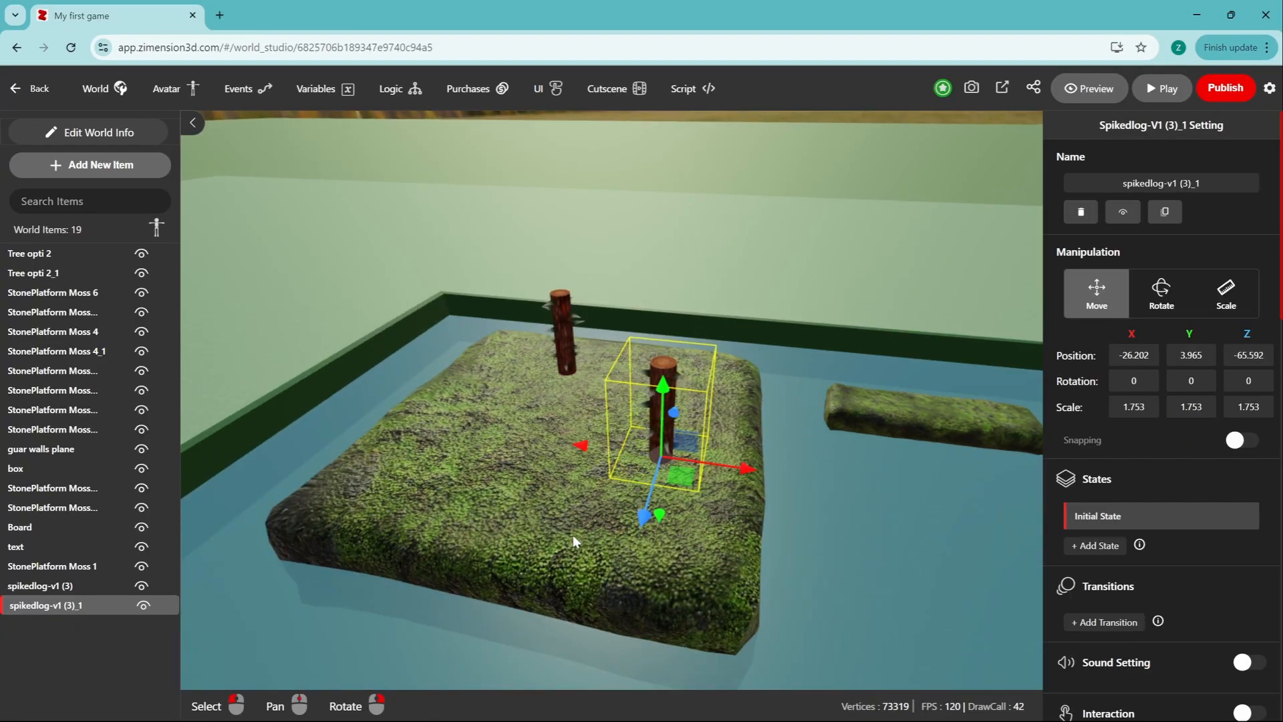
key("ctrl+d")
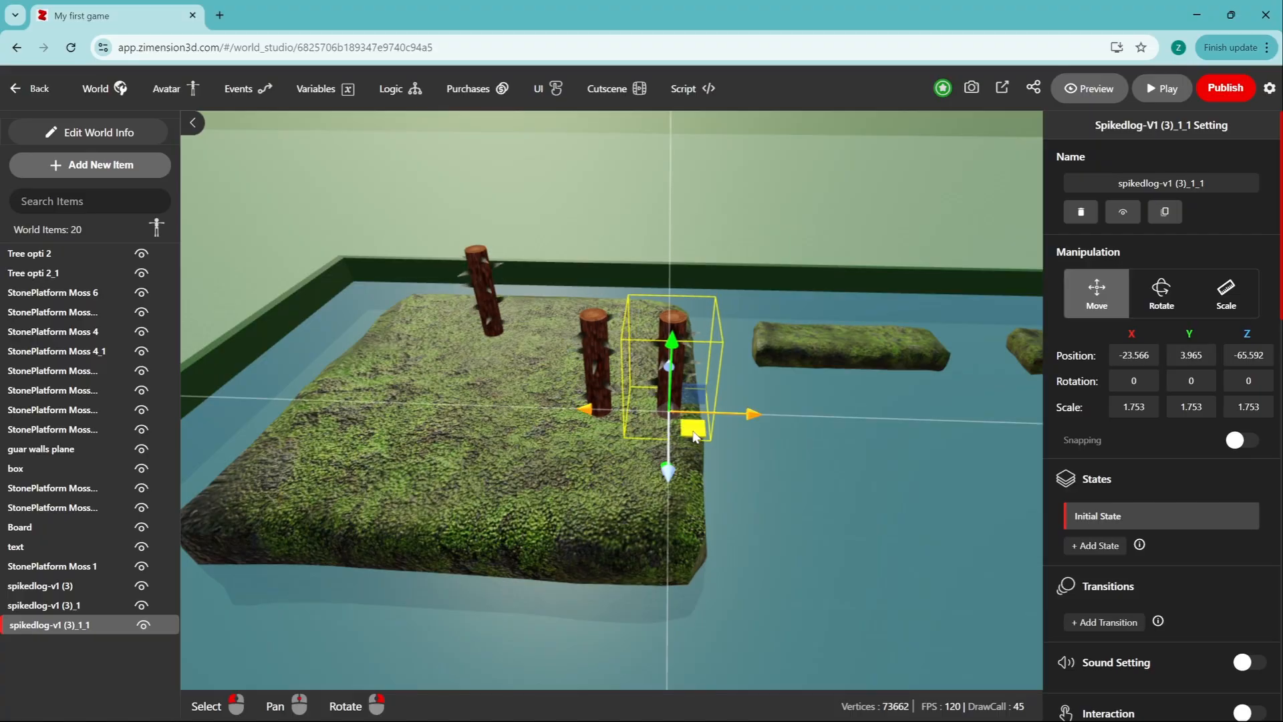
left_click_drag(688, 455, 365, 483)
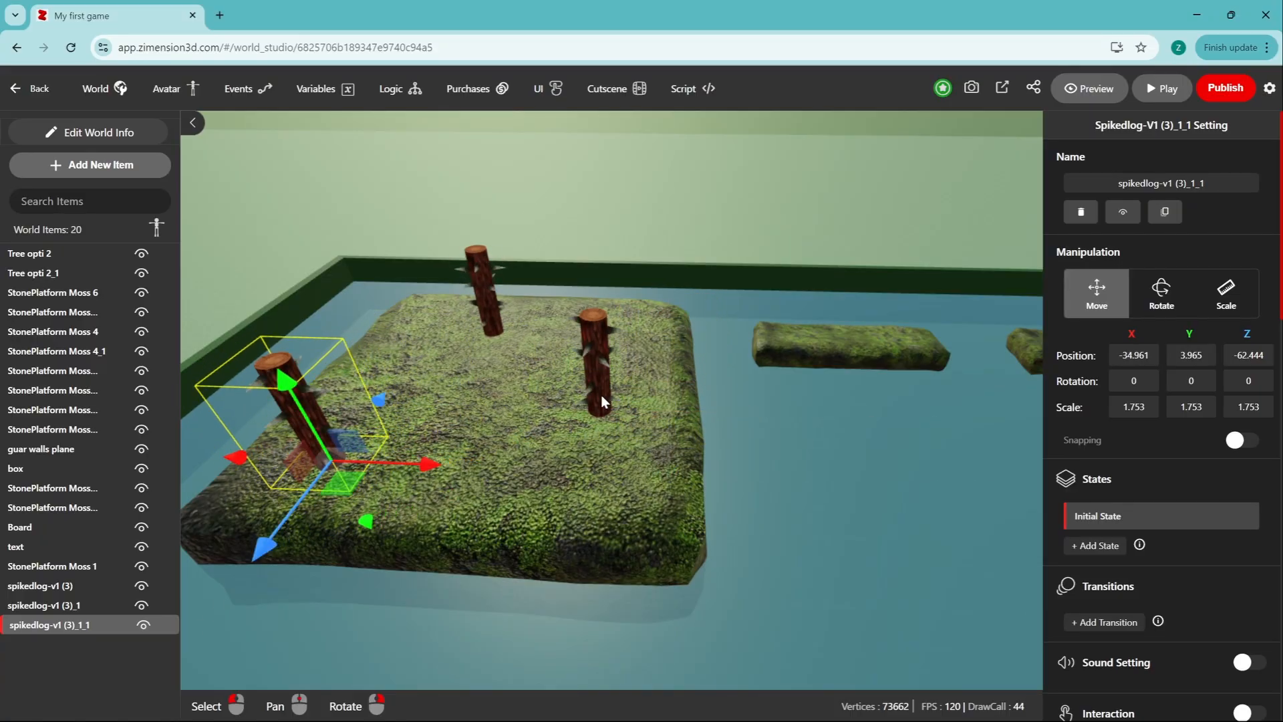
left_click(600, 395)
left_click_drag(658, 436, 662, 431)
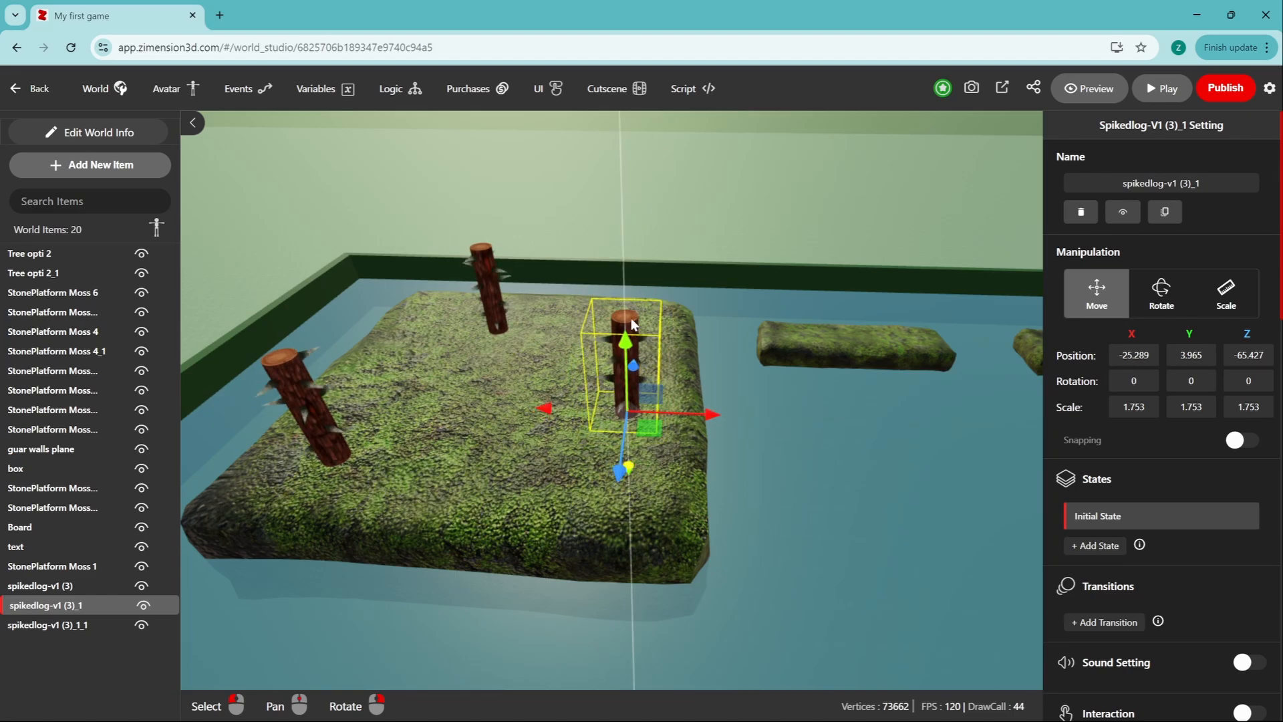
scroll(505, 517, "down", 2)
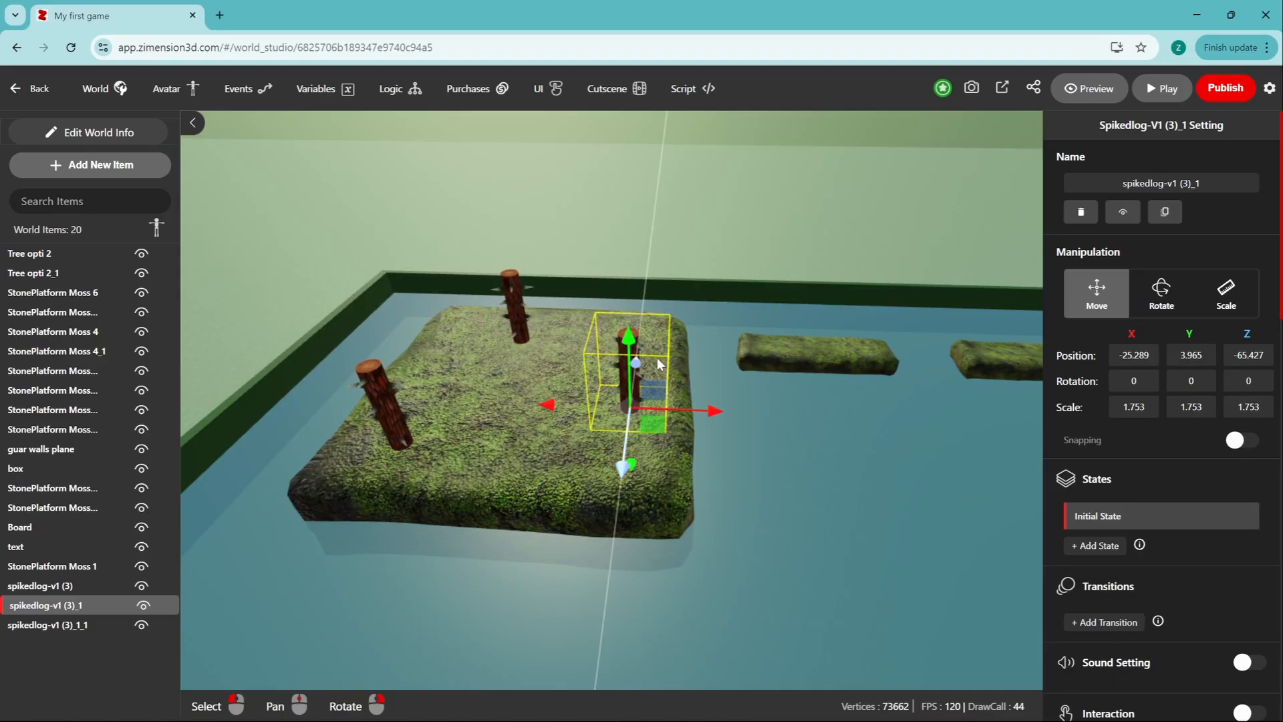
Step: Set Avatar On Enter to player_dead for the first two spiked logs
scroll(1110, 514, "down", 4)
scroll(1201, 550, "down", 6)
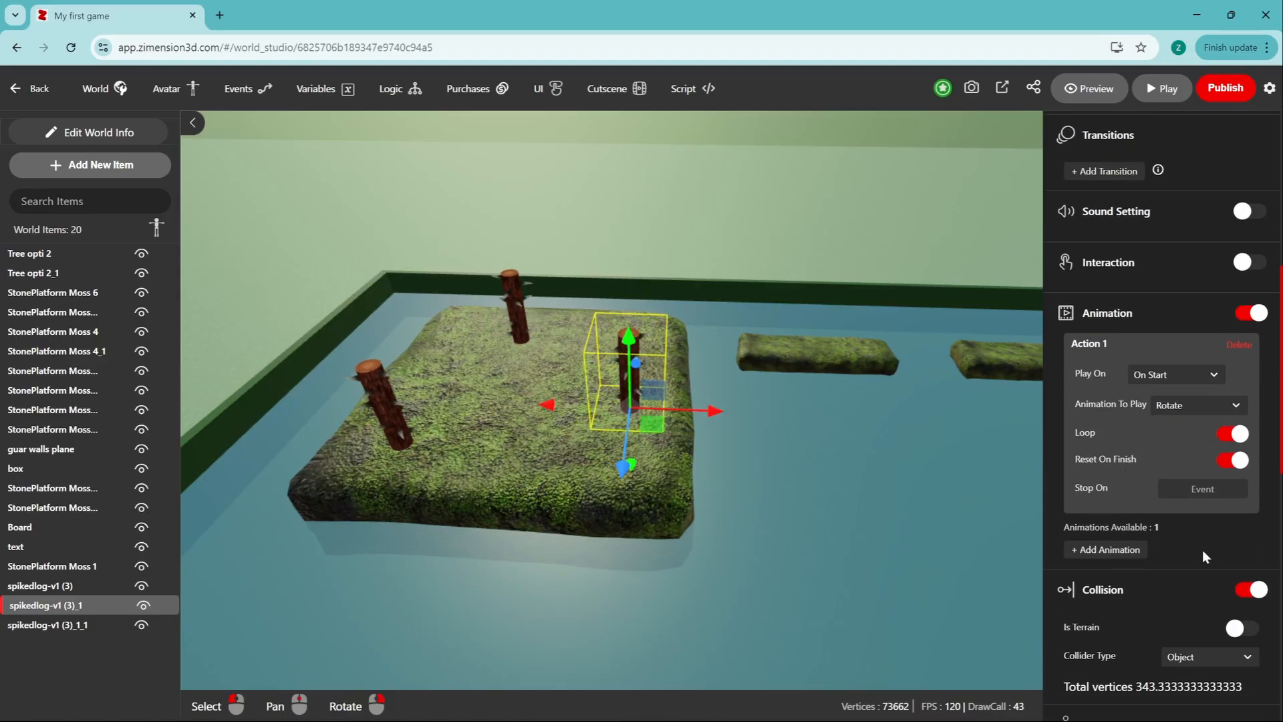
left_click(1202, 557)
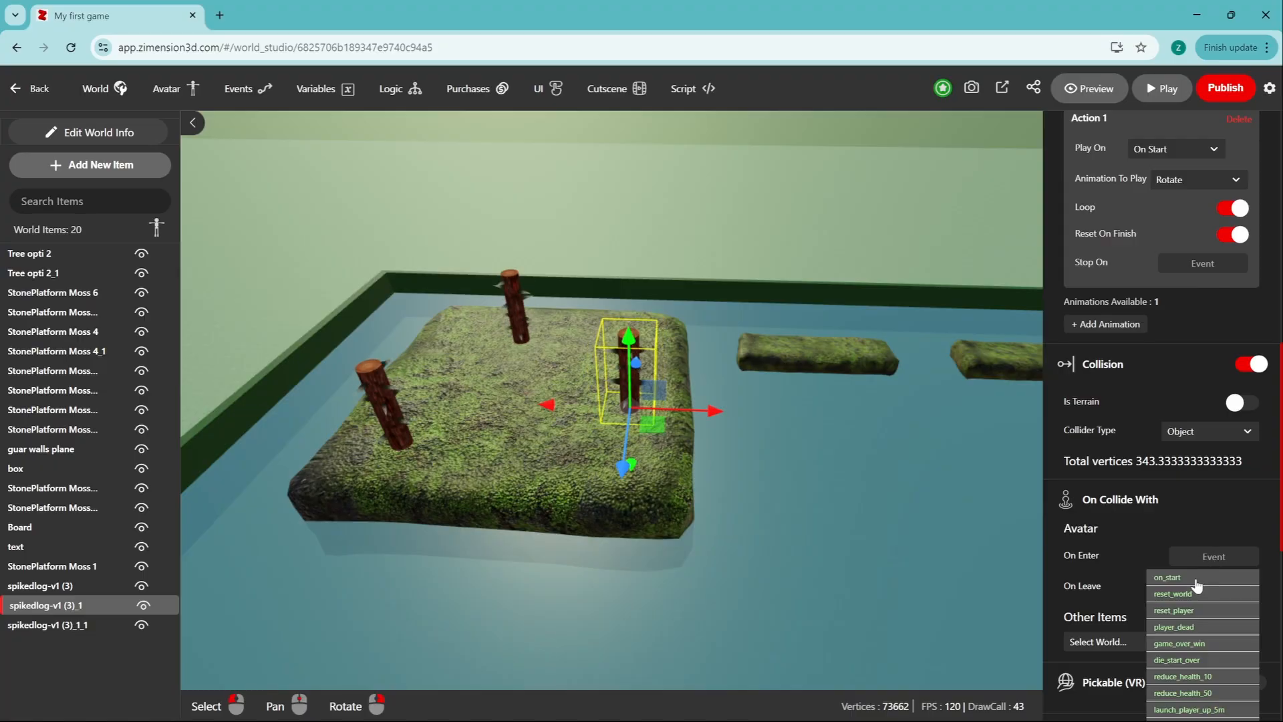
left_click(1192, 628)
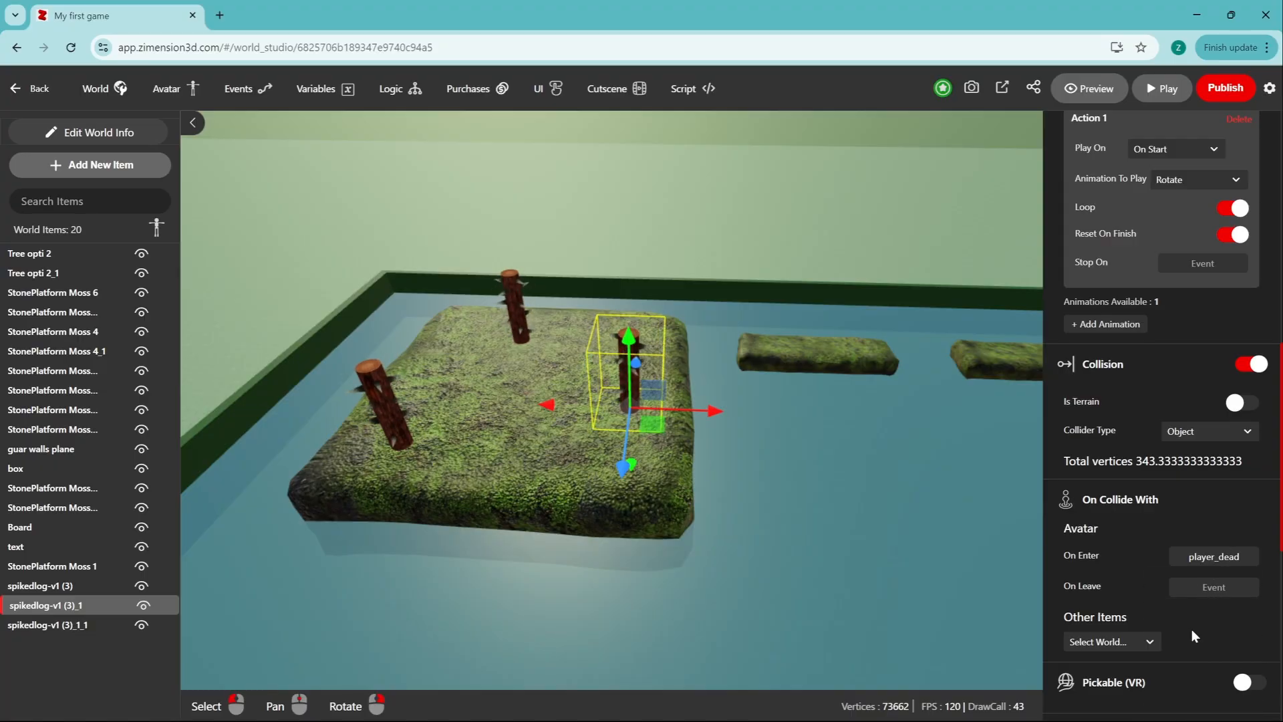
left_click(516, 306)
scroll(1069, 528, "down", 2)
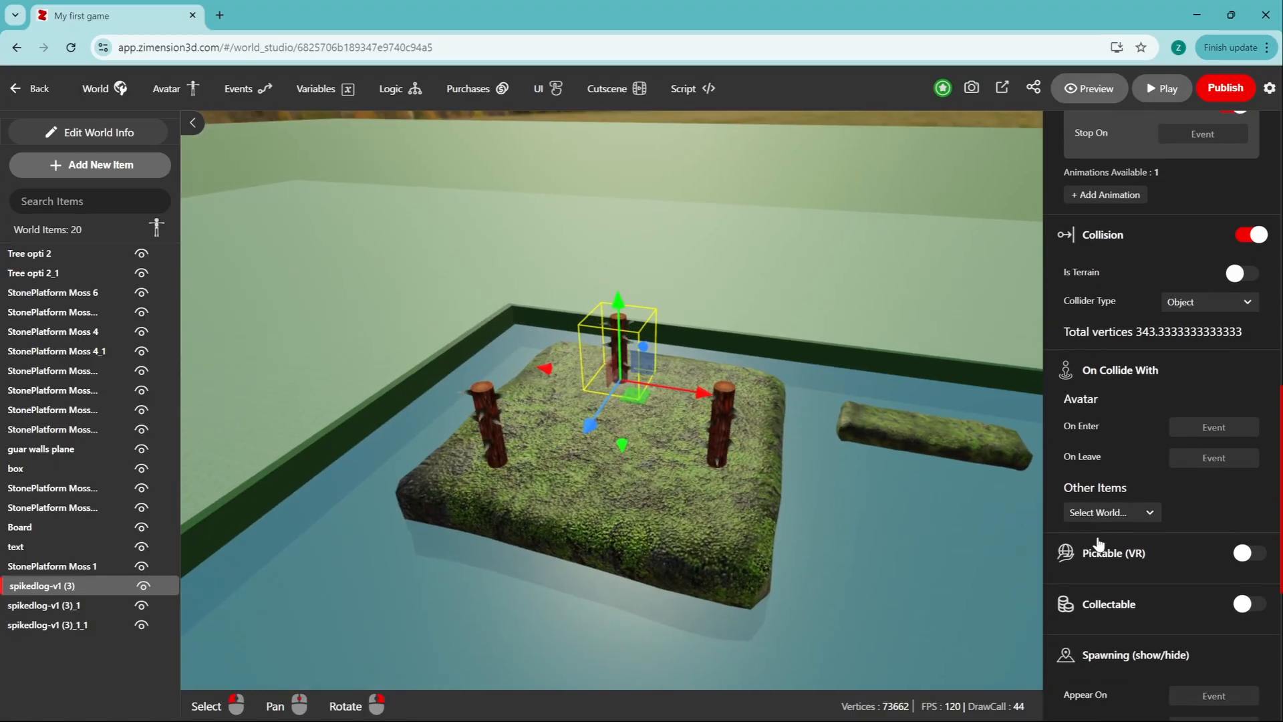
left_click(1222, 408)
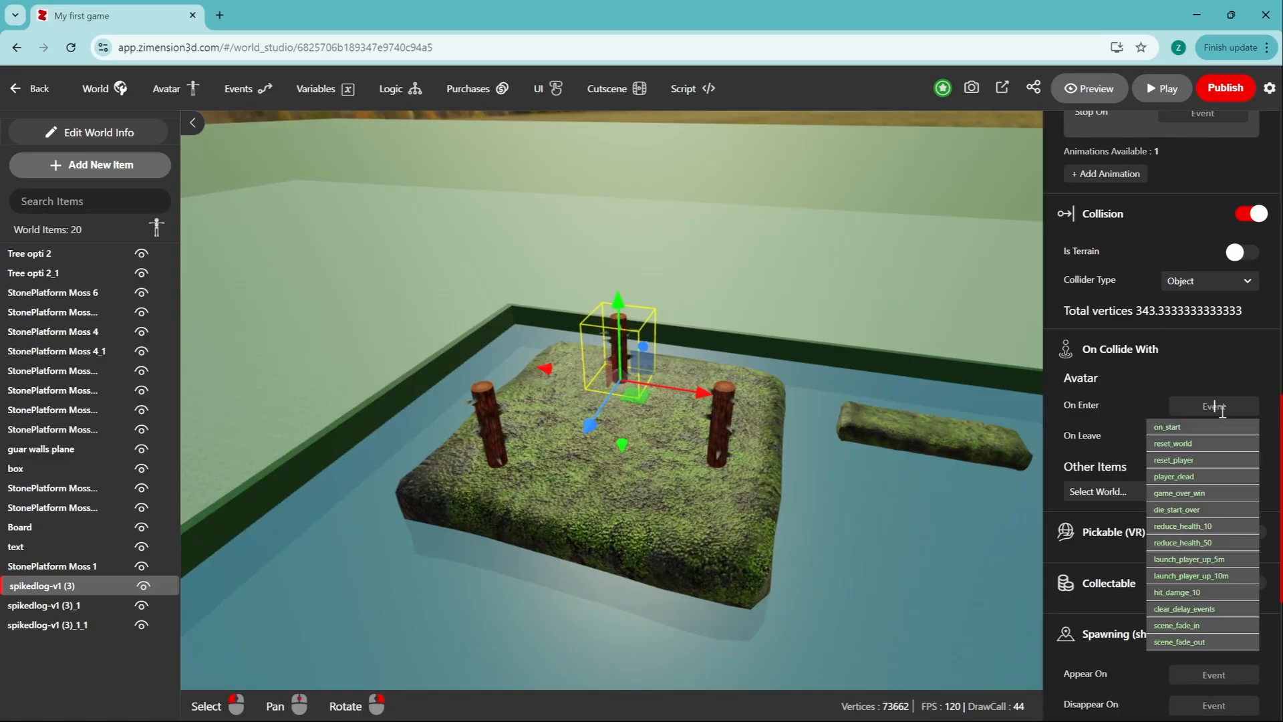
left_click(1183, 476)
Step: Give the third spiked log player_dead on avatar contact, then select the moss stone platform
left_click(491, 426)
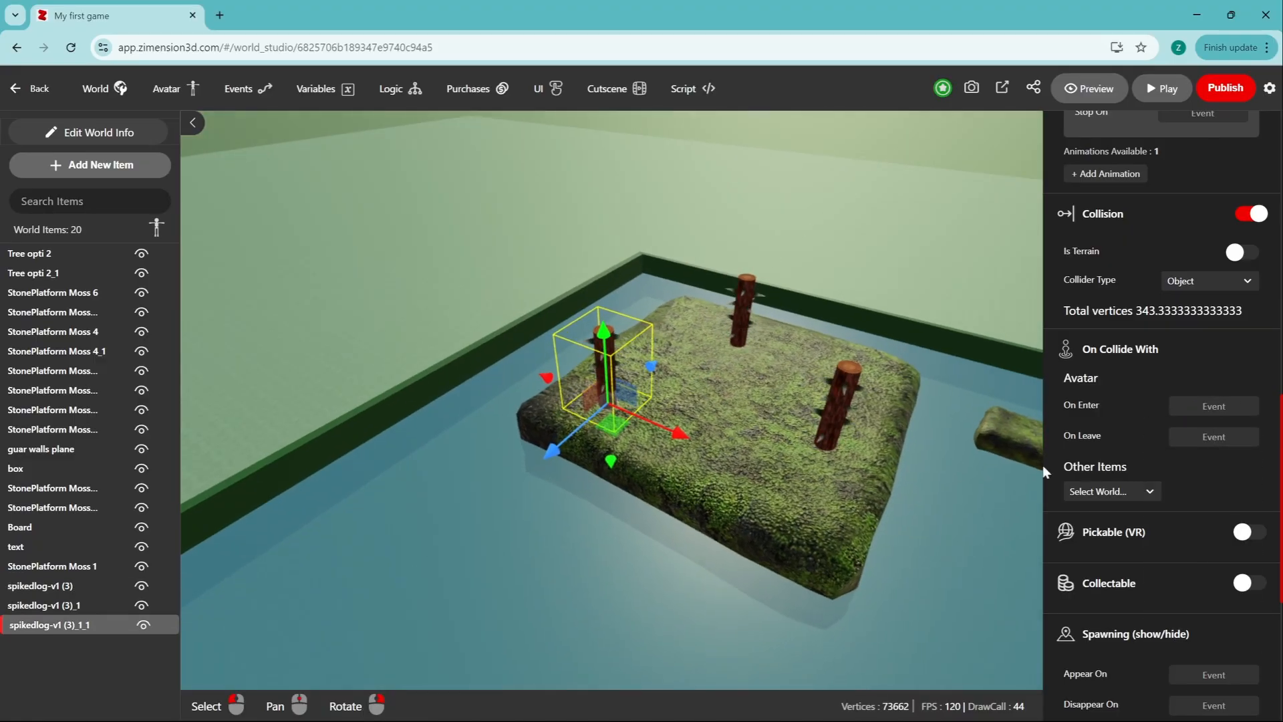
left_click(1210, 405)
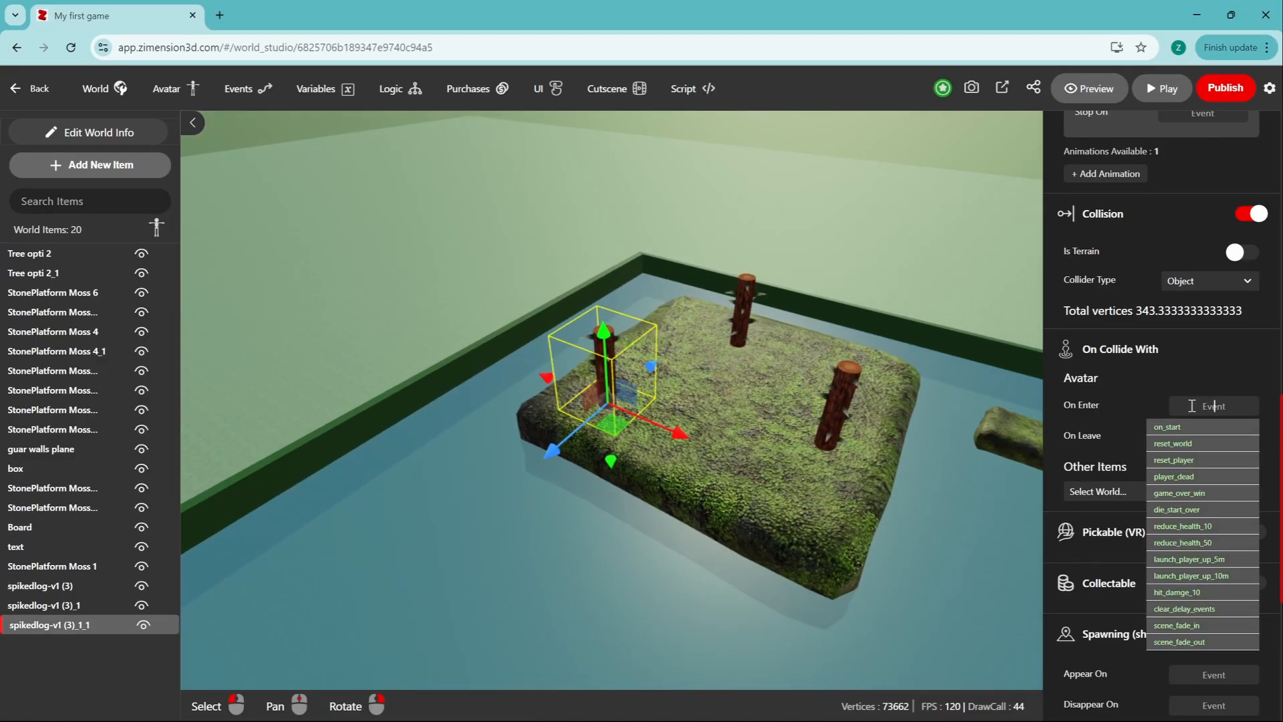
left_click(1174, 476)
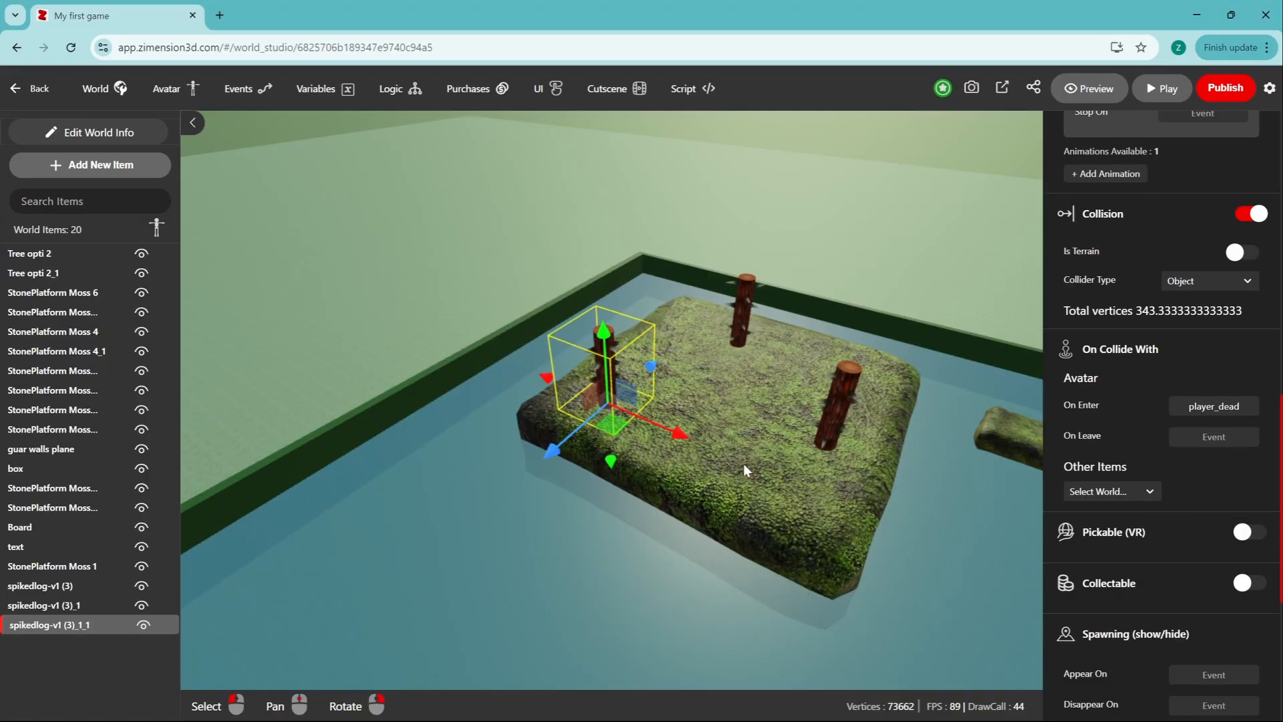
scroll(743, 464, "down", 1)
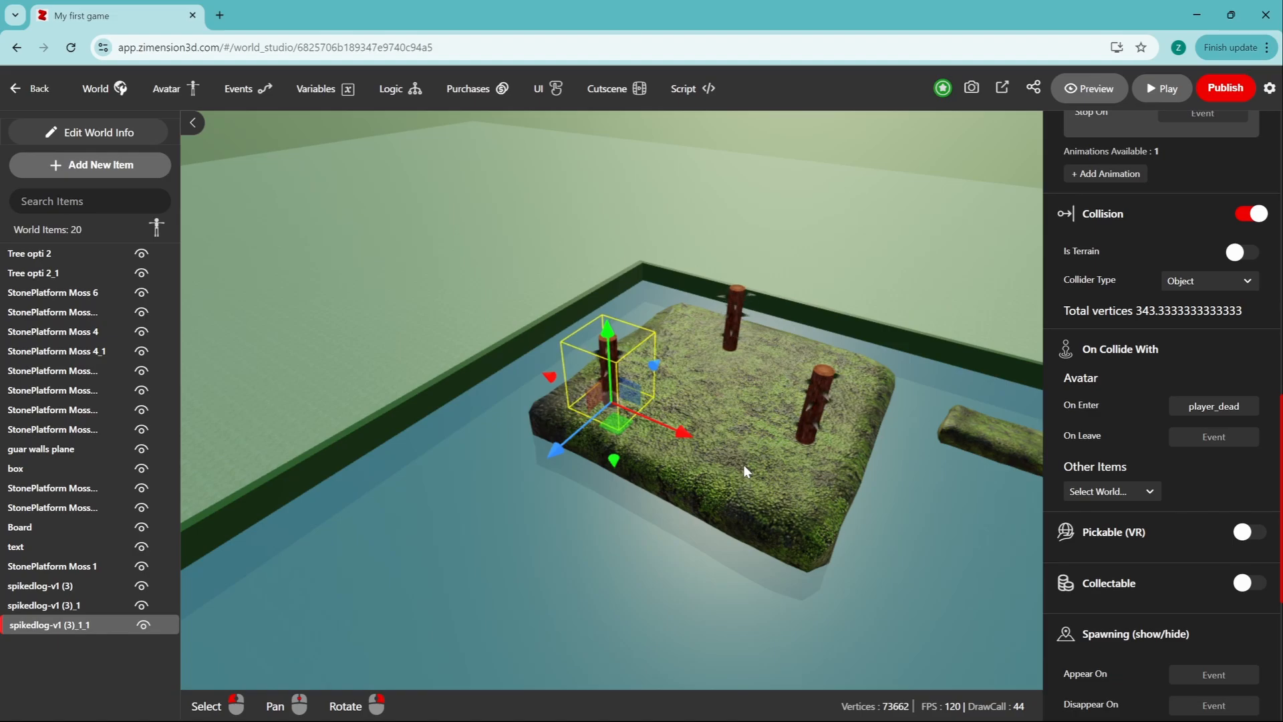
scroll(744, 466, "down", 1)
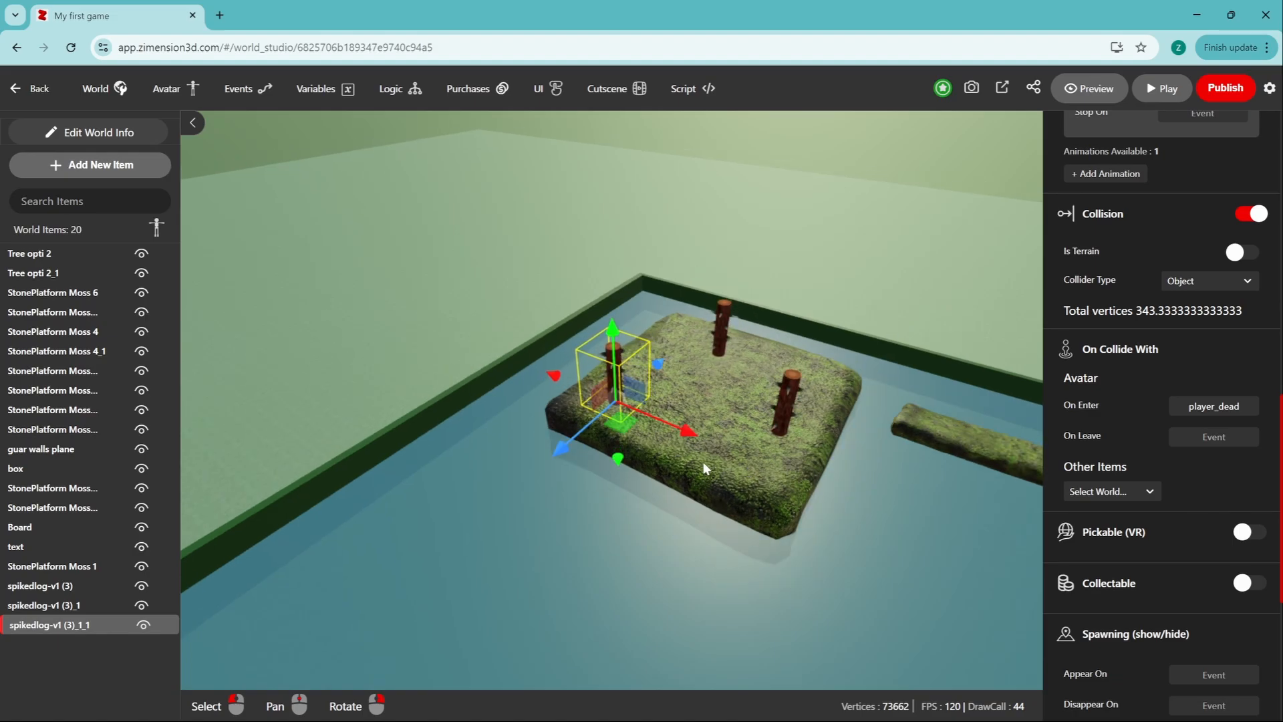
middle_click_drag(704, 464, 695, 385)
left_click(683, 402)
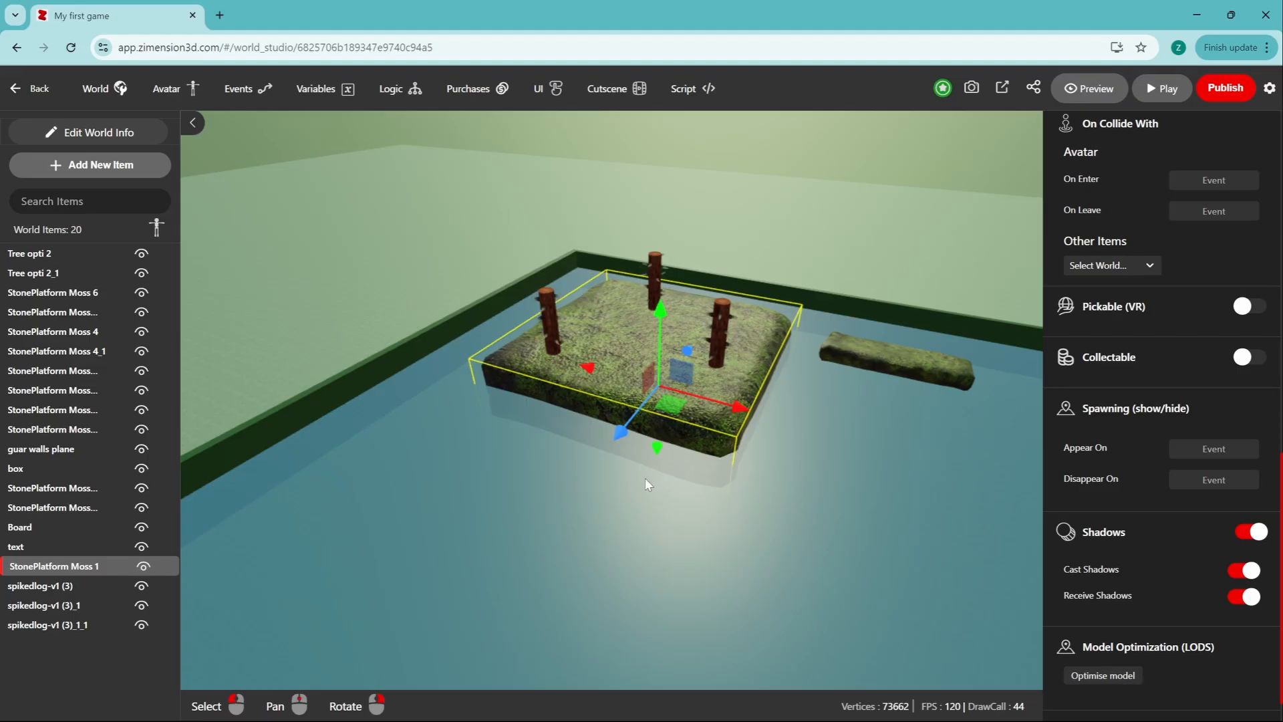
Step: Duplicate the moss platform as StonePlatform Moss 1_1 beside the original, then browse the item library
key("ctrl+d")
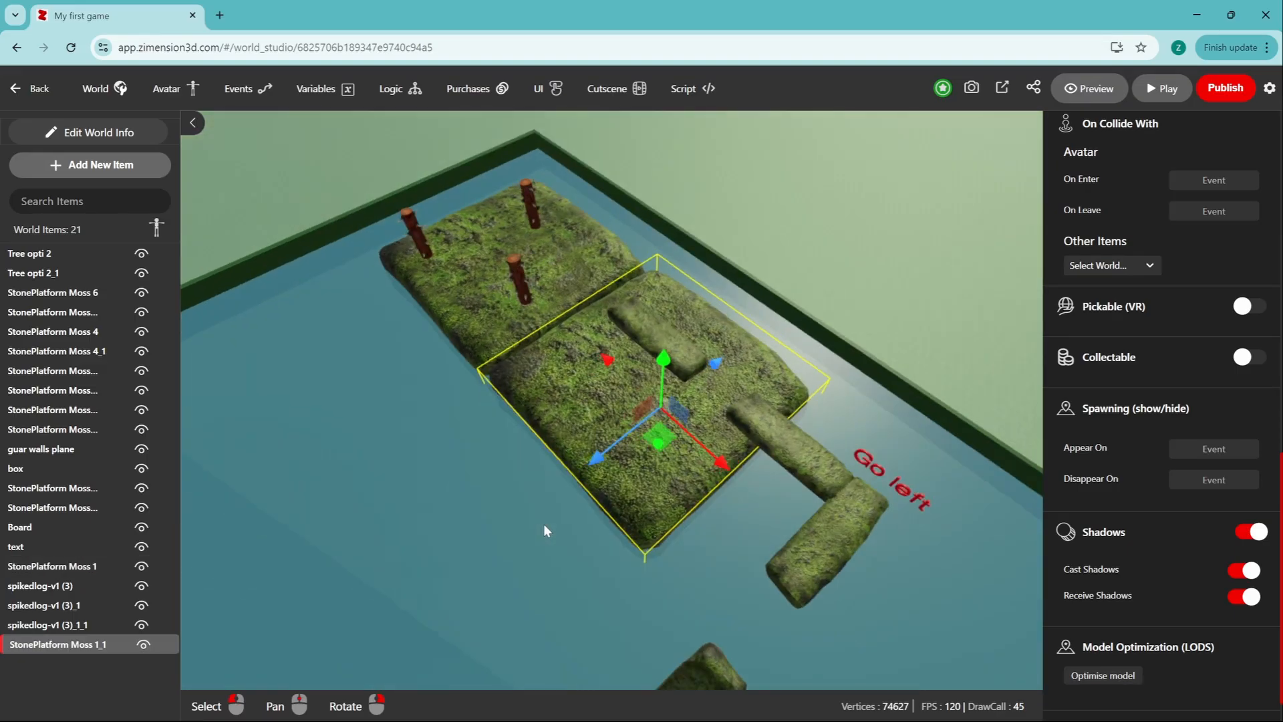
left_click_drag(658, 437, 279, 458)
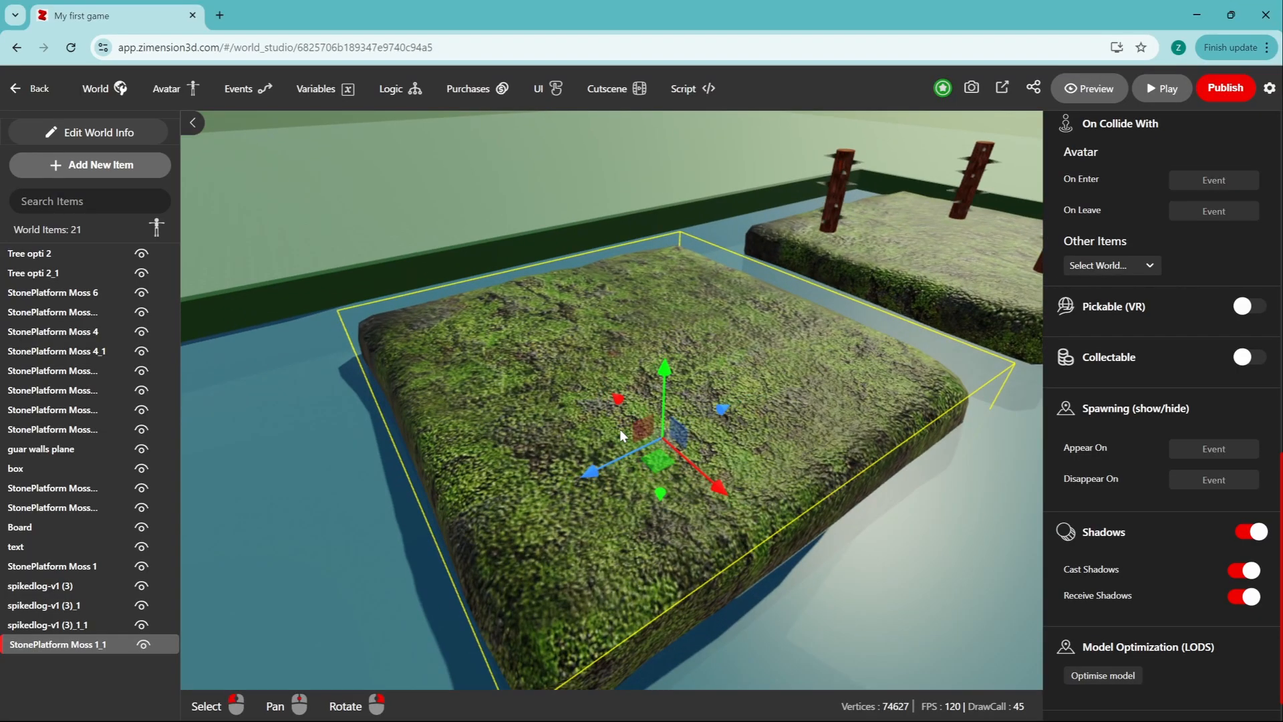
left_click(89, 167)
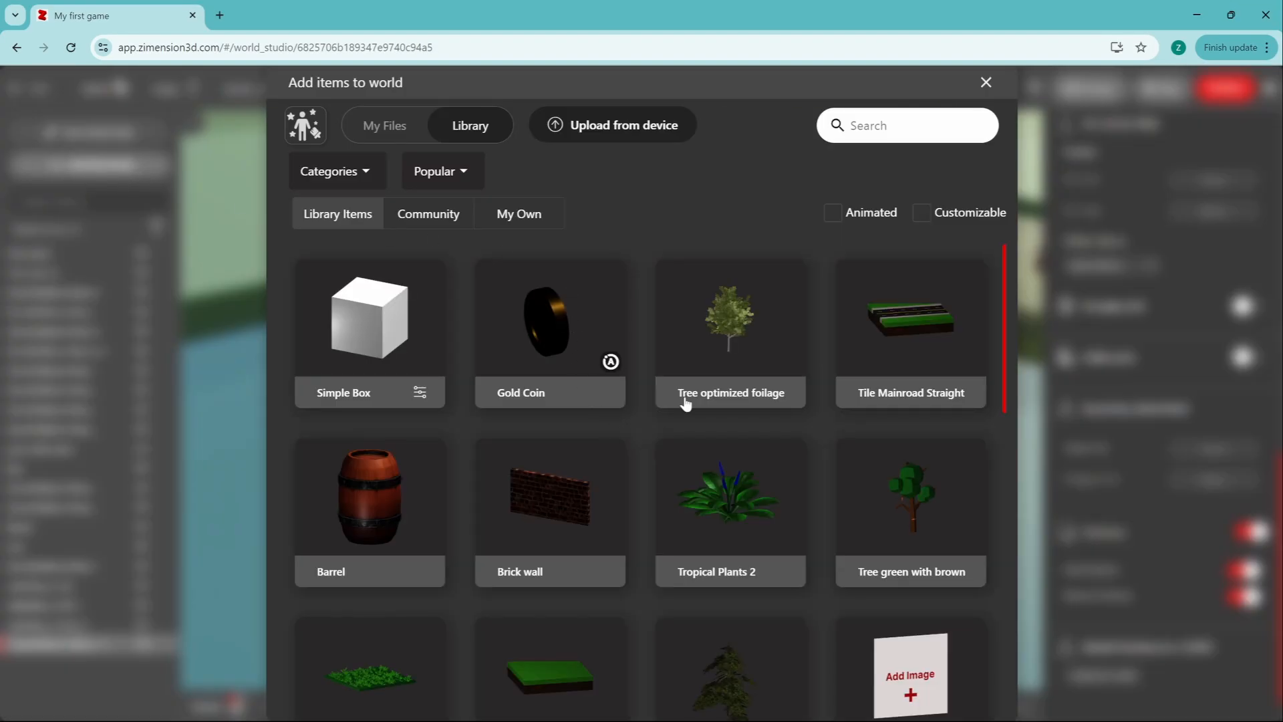
scroll(779, 450, "down", 2)
scroll(779, 449, "up", 2)
scroll(794, 430, "down", 5)
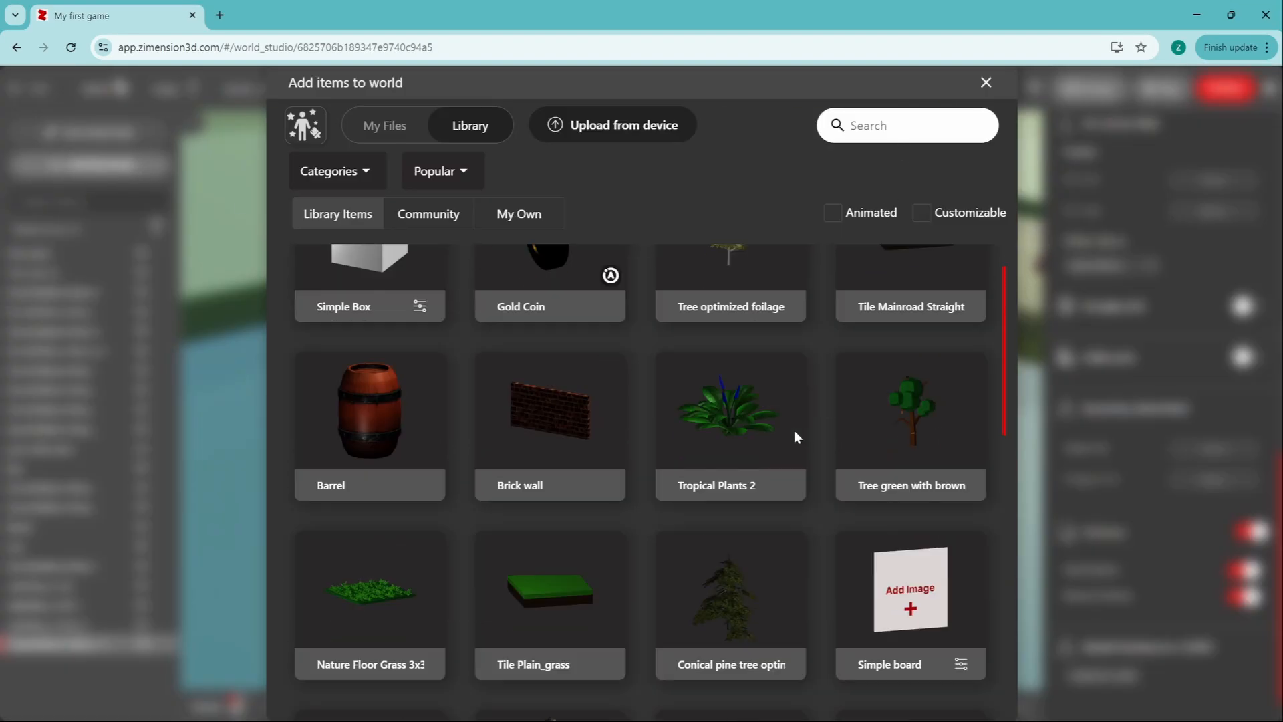
Step: Add Zombie Male 3 onto the copied platform and frame it in view
left_click(578, 570)
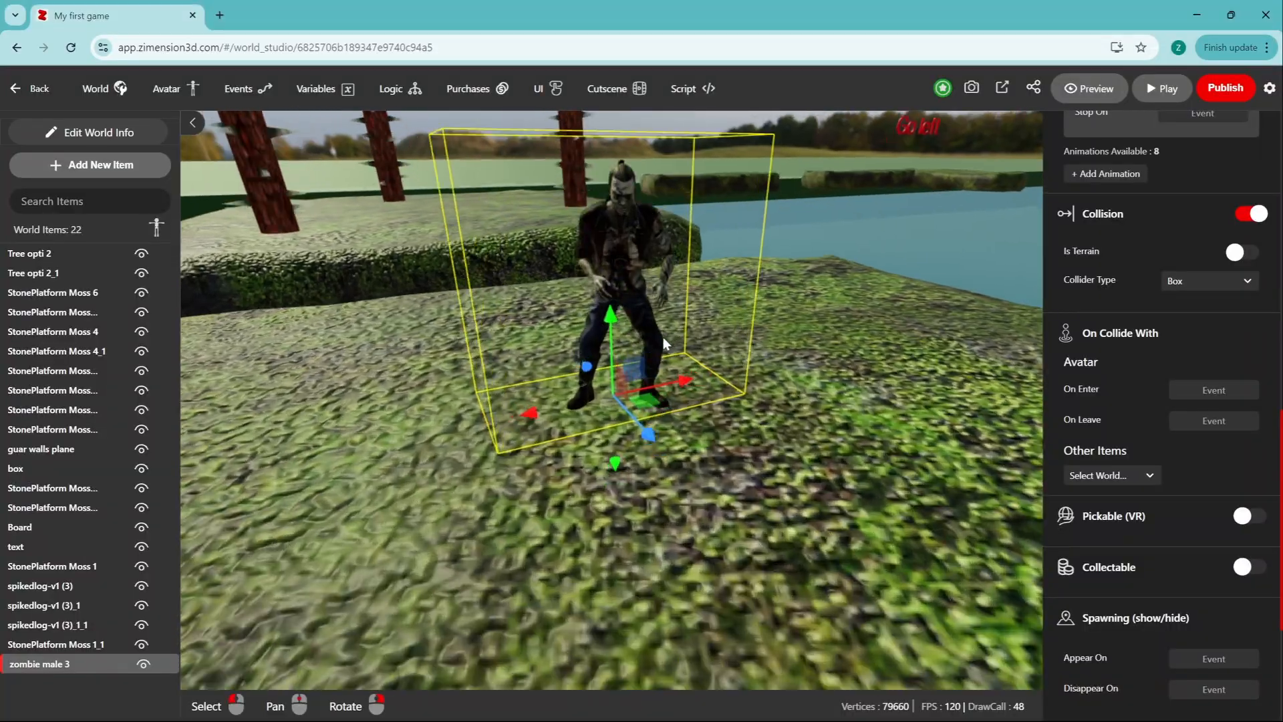
scroll(1144, 386, "up", 10)
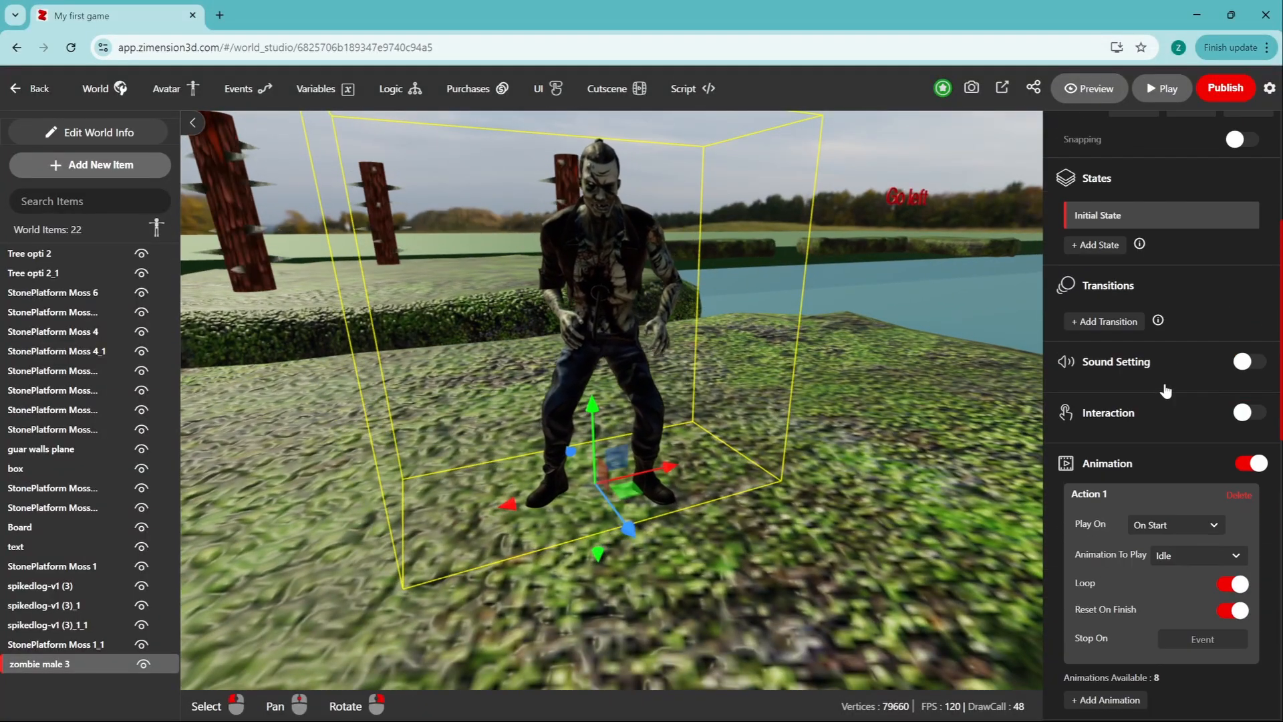
left_click(1161, 292)
left_click_drag(669, 494, 579, 532)
right_click_drag(579, 531, 703, 452)
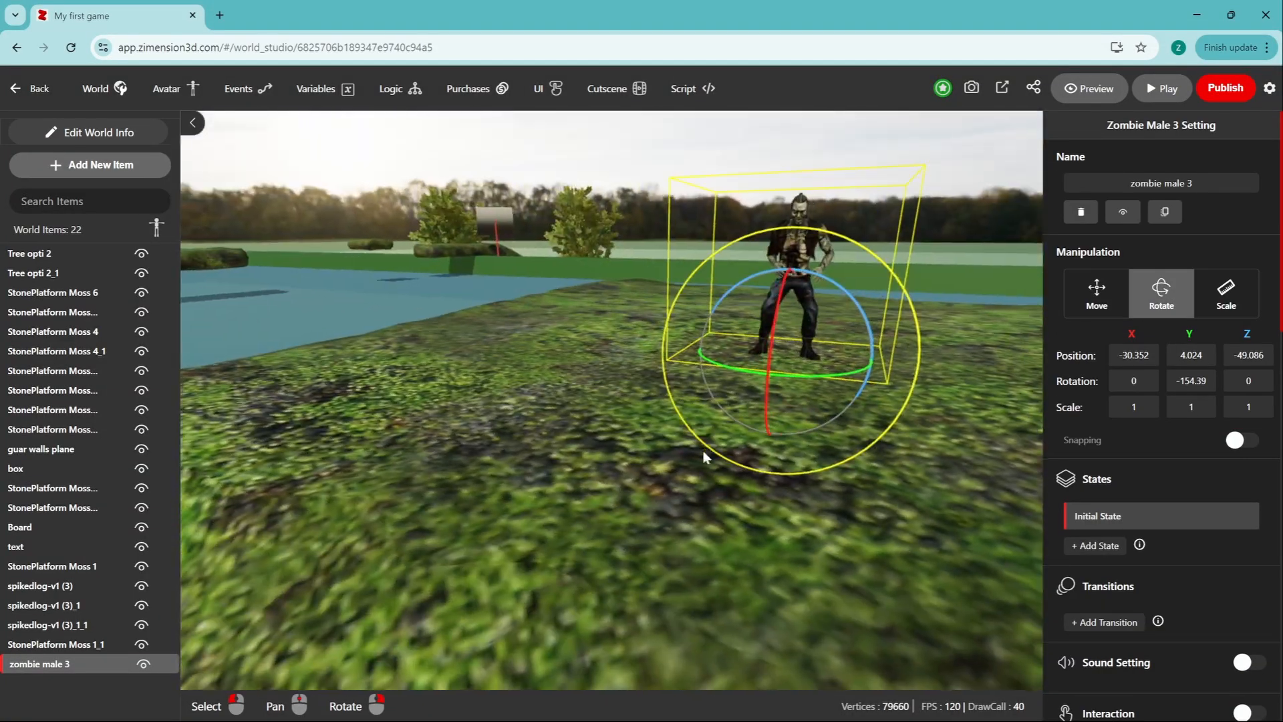
middle_click_drag(703, 451, 658, 513)
scroll(658, 513, "up", 3)
right_click_drag(658, 513, 647, 420)
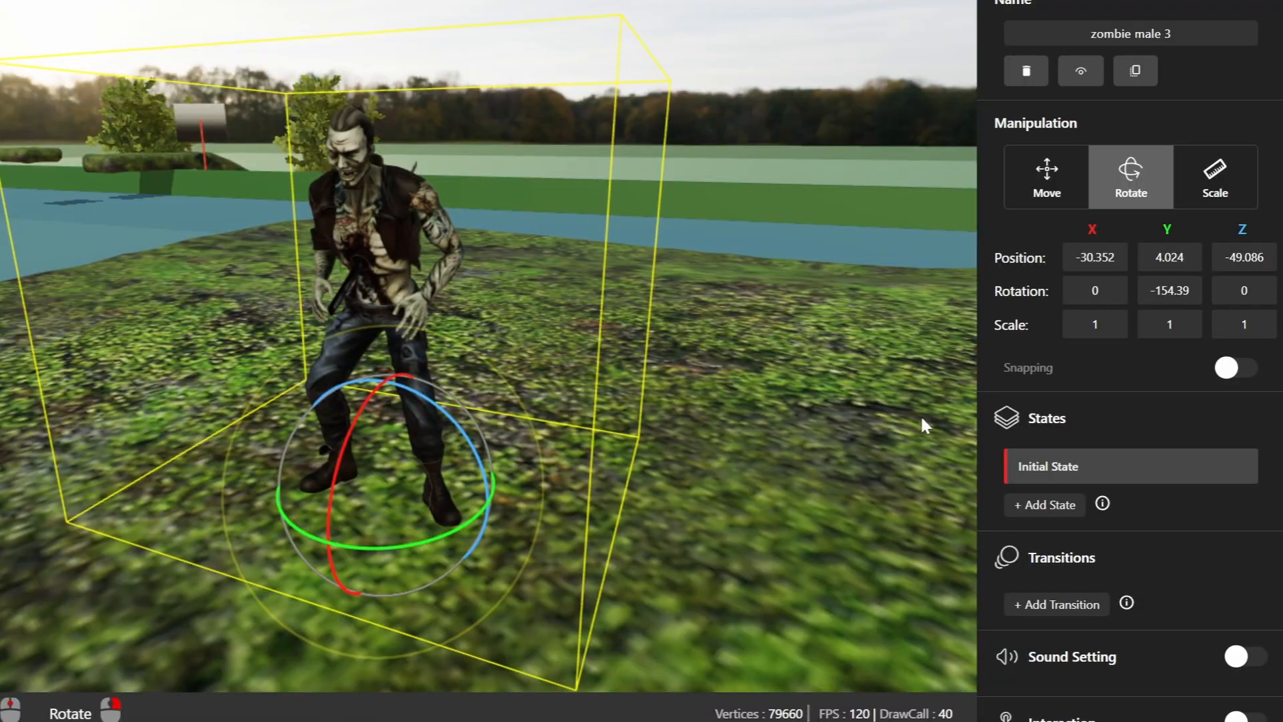
scroll(1182, 488, "down", 3)
scroll(1171, 444, "down", 5)
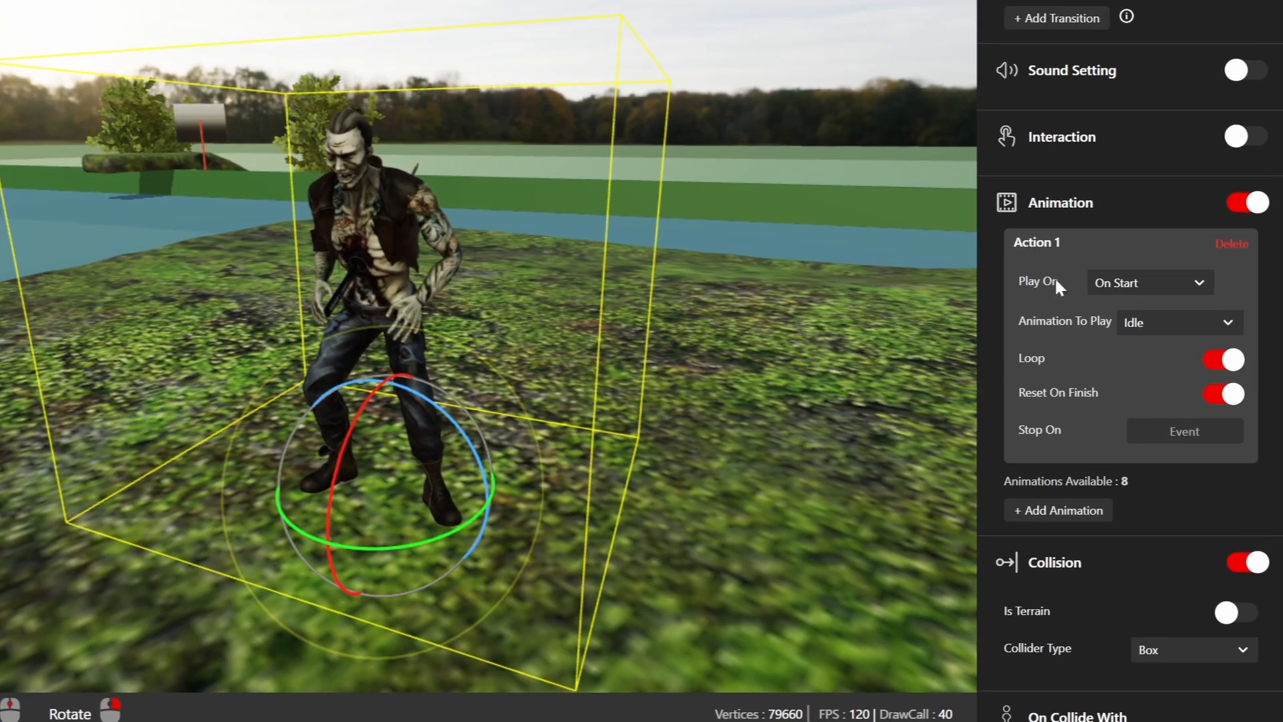
Step: Preview the zombie's Attack, Bitting, Dead, Head Hit, Running, Scream and Walk animations
left_click(1161, 332)
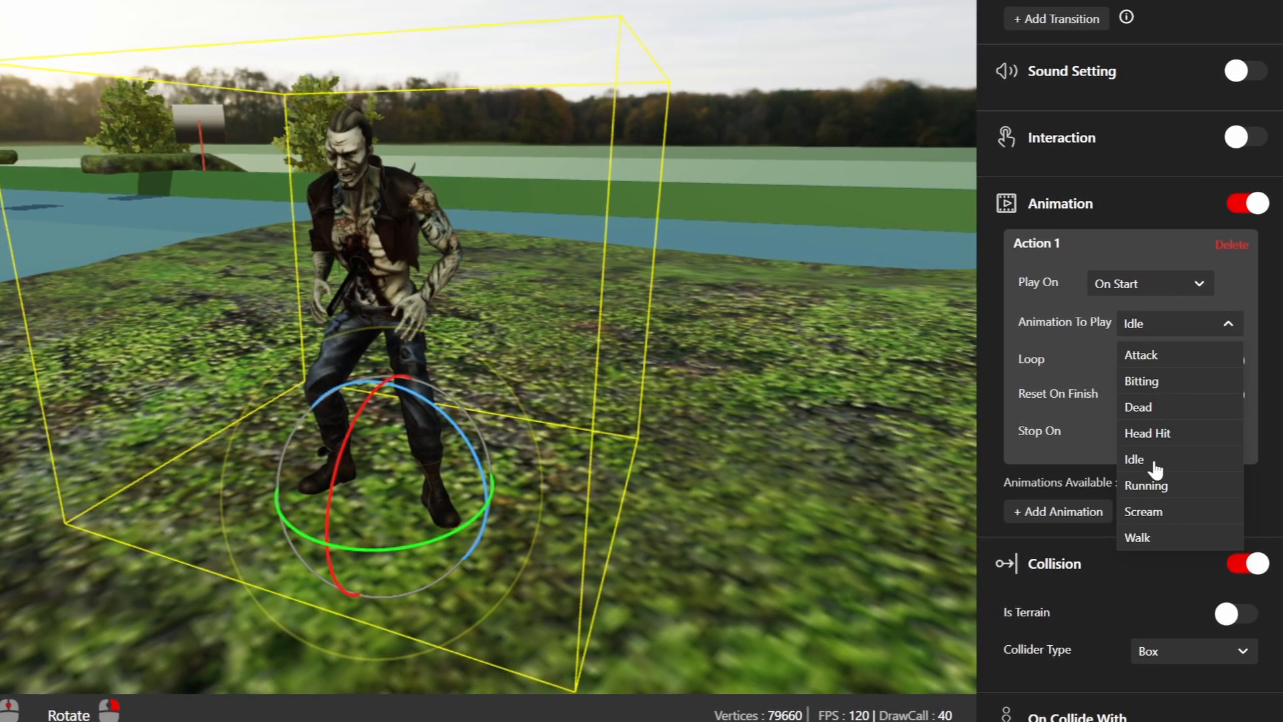
left_click(1167, 361)
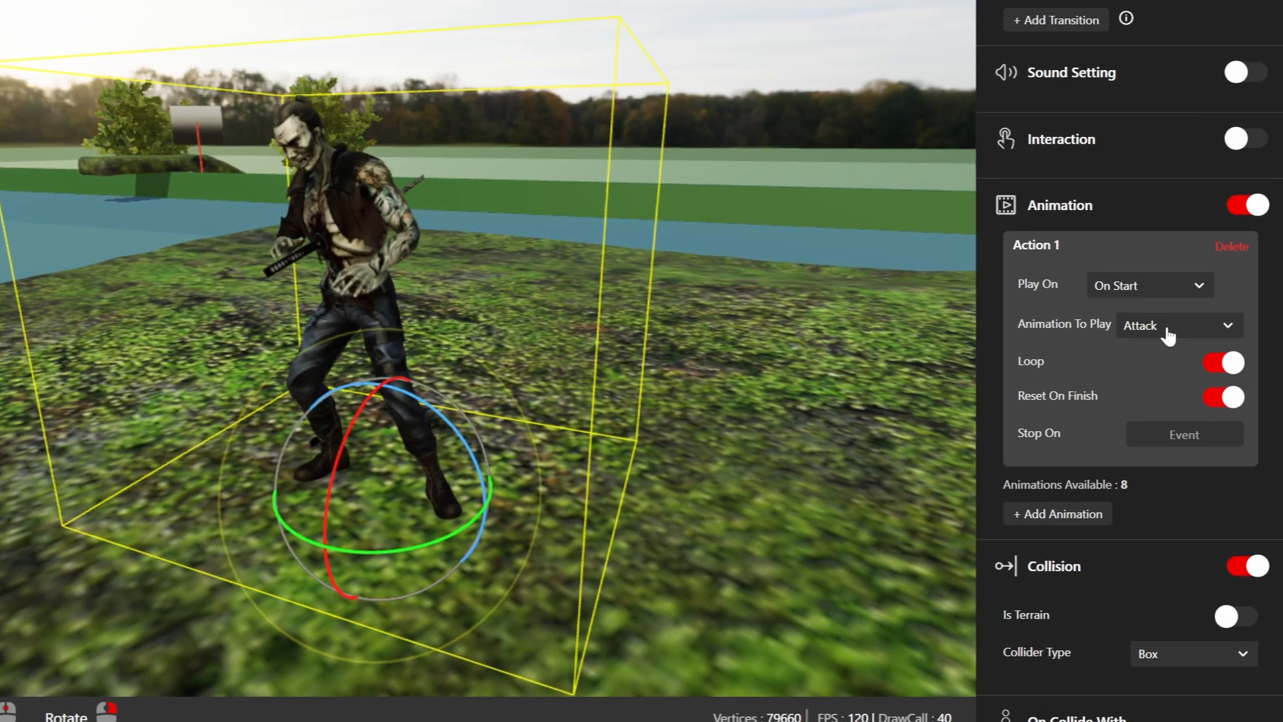
left_click(1166, 326)
left_click(1156, 391)
left_click(1161, 334)
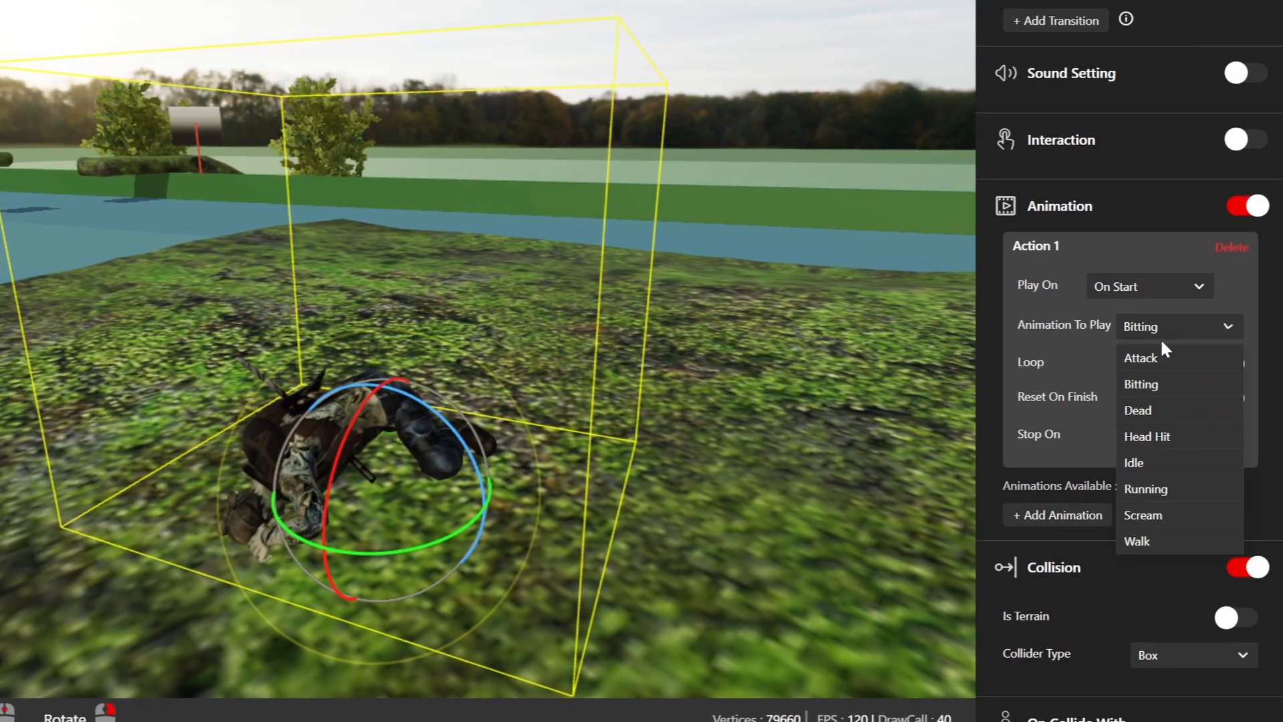
left_click(1149, 409)
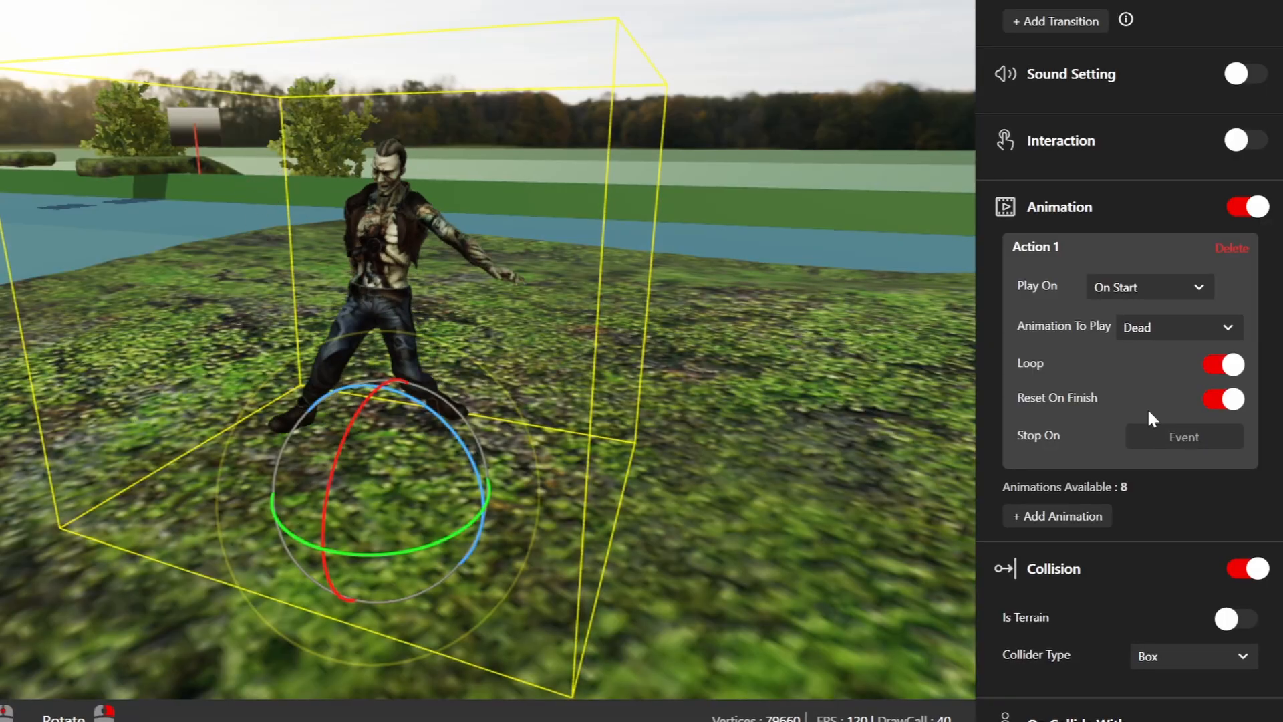
left_click(1154, 339)
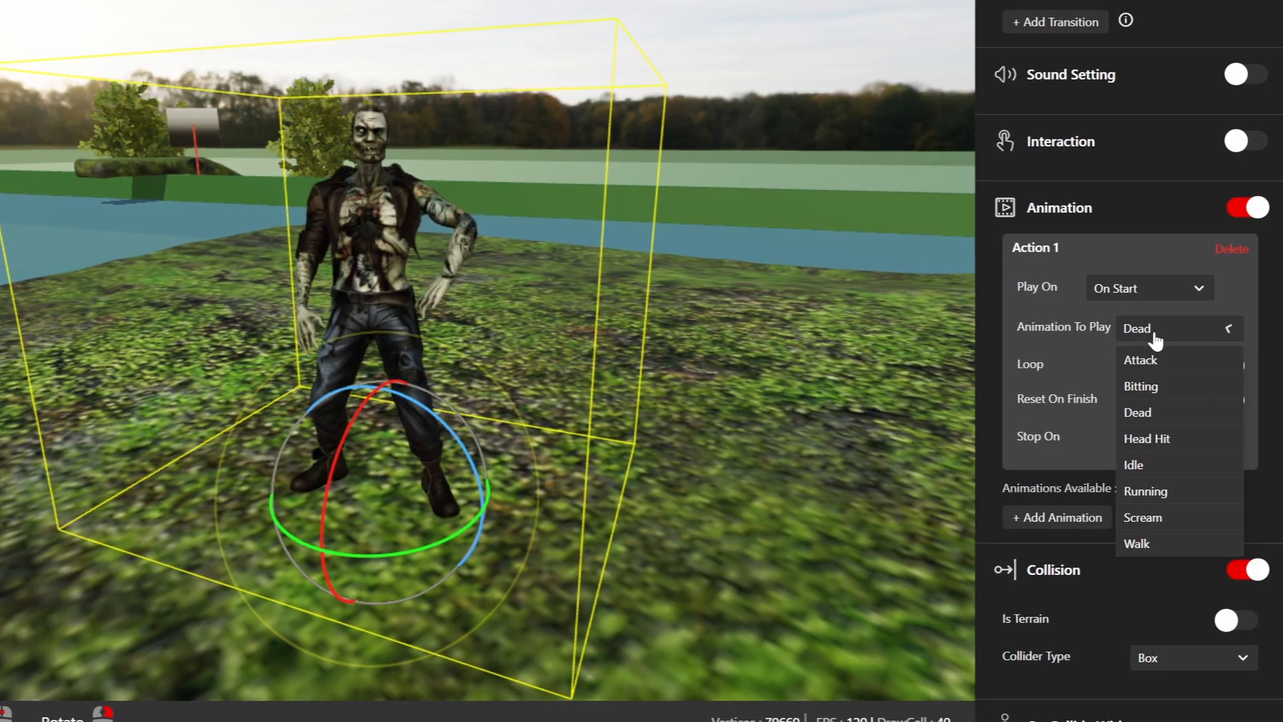
left_click(1162, 443)
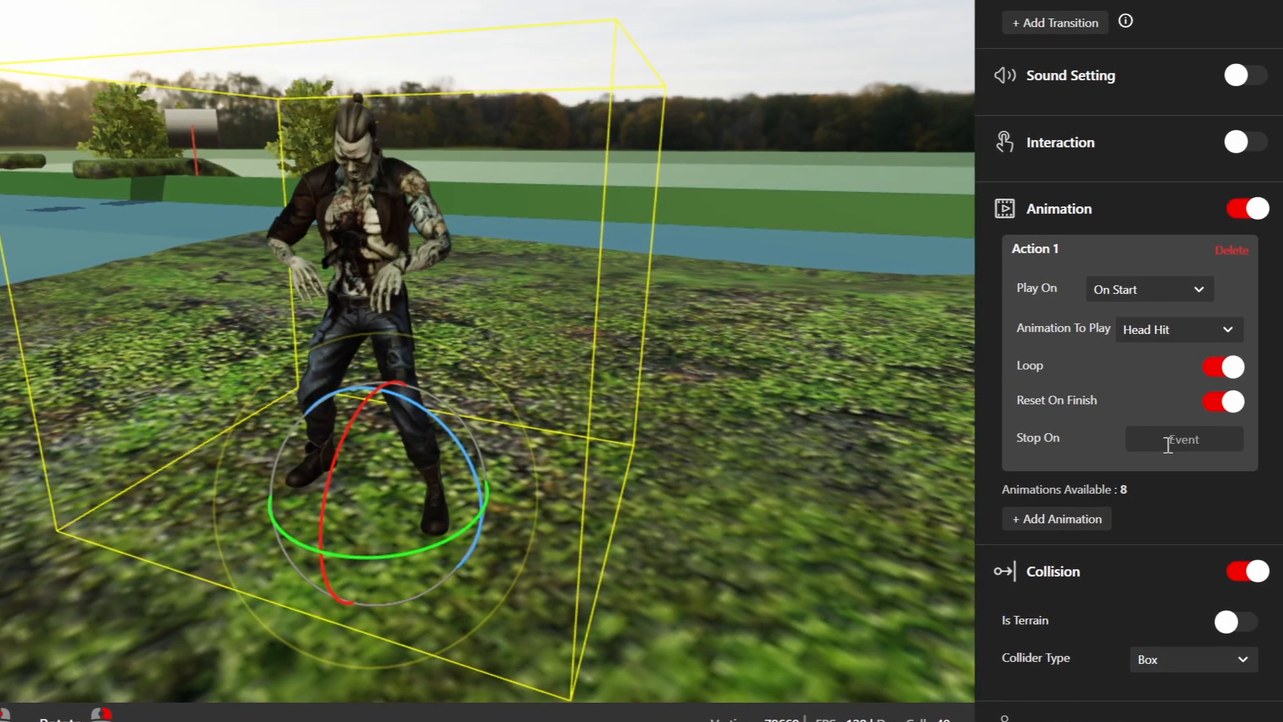
left_click(1156, 332)
left_click(1162, 498)
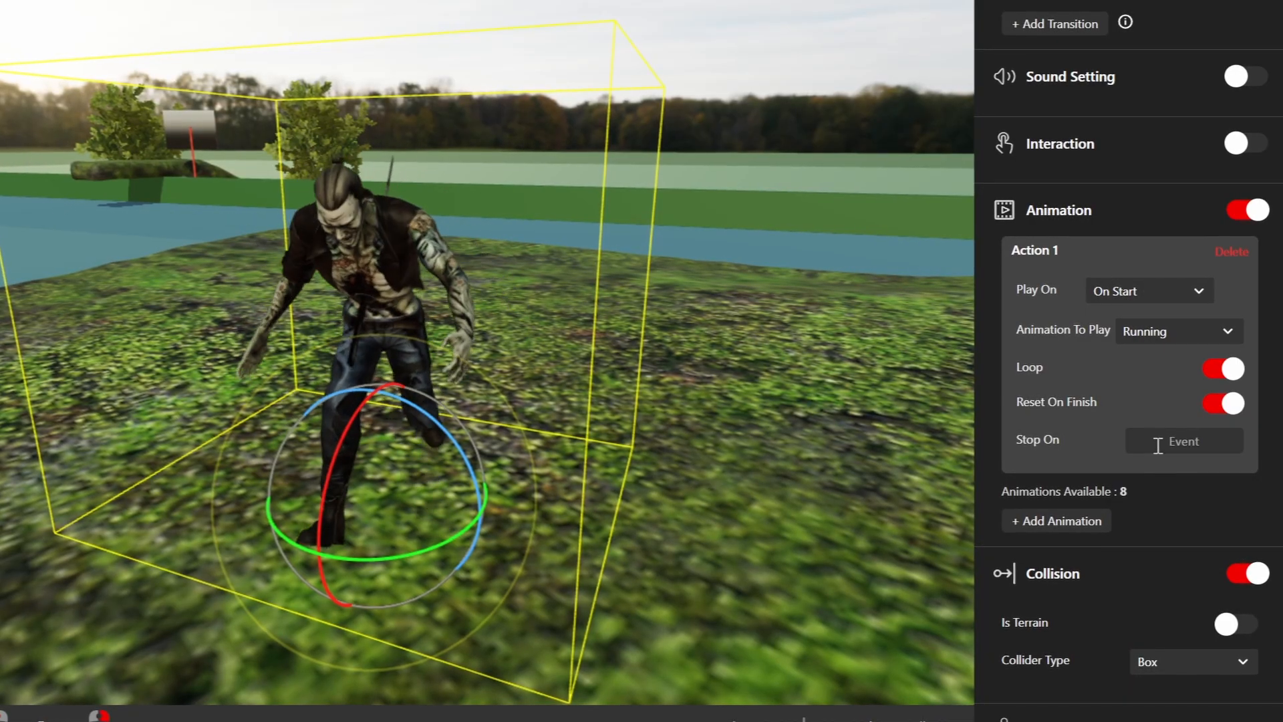
left_click(1153, 334)
left_click(1173, 528)
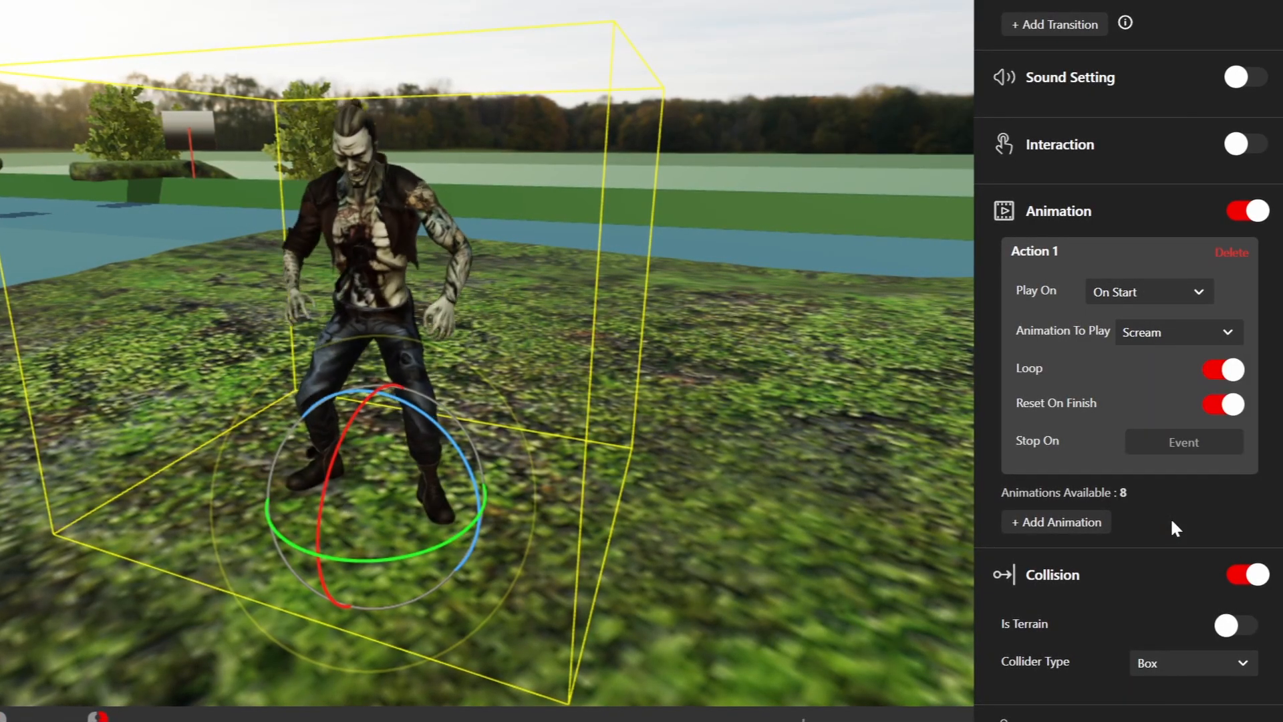
left_click(1162, 333)
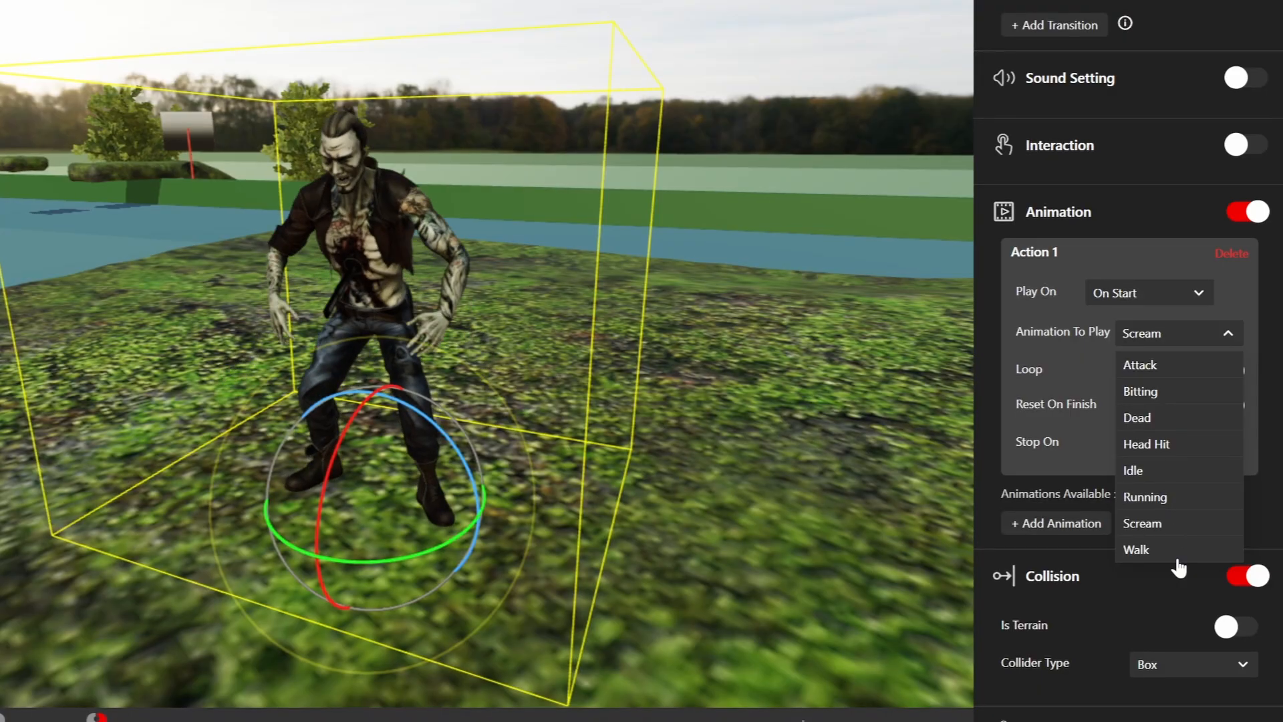
left_click(1150, 549)
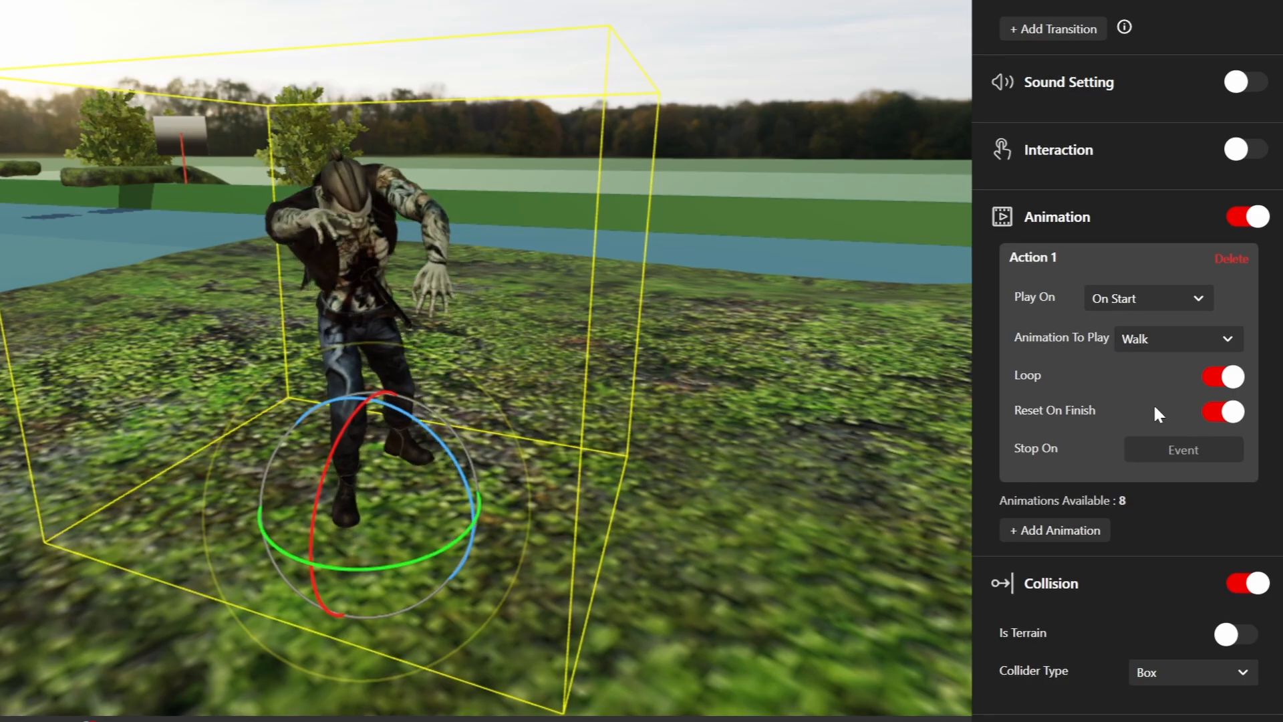
Step: Turn the zombie to a new facing and set Action 1's animation to Idle
scroll(658, 521, "down", 5)
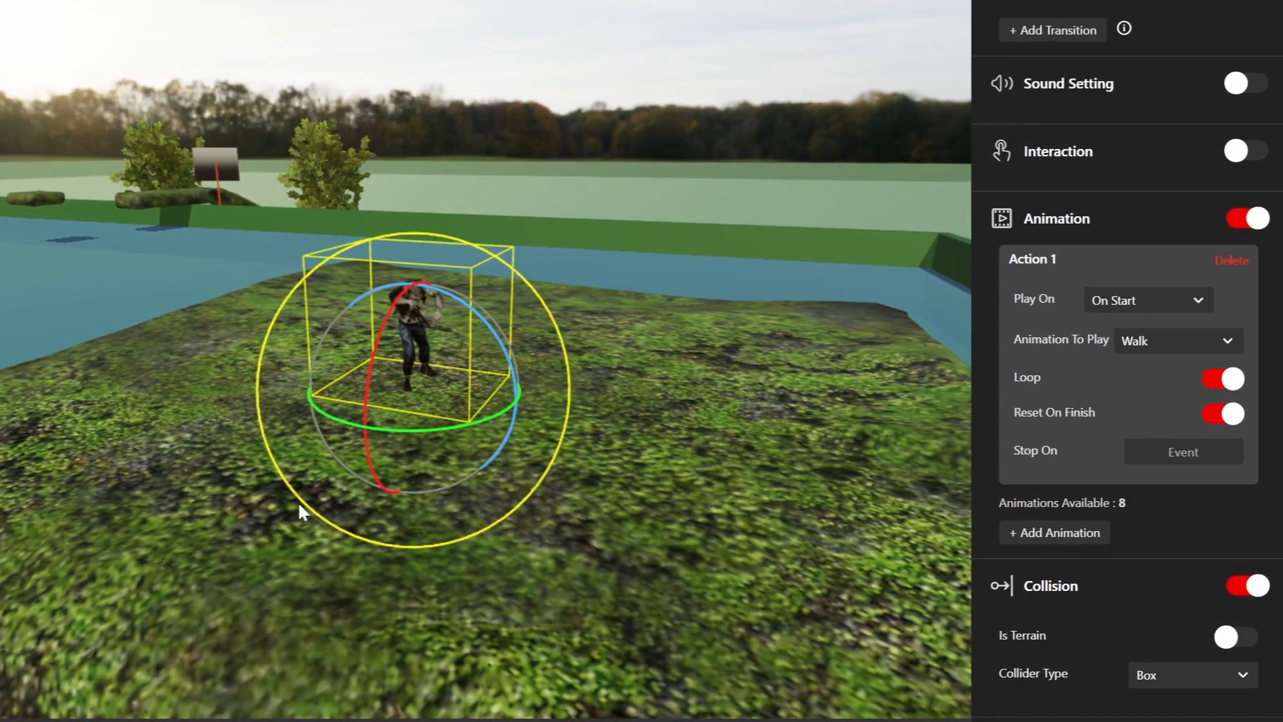
left_click_drag(354, 482, 438, 465)
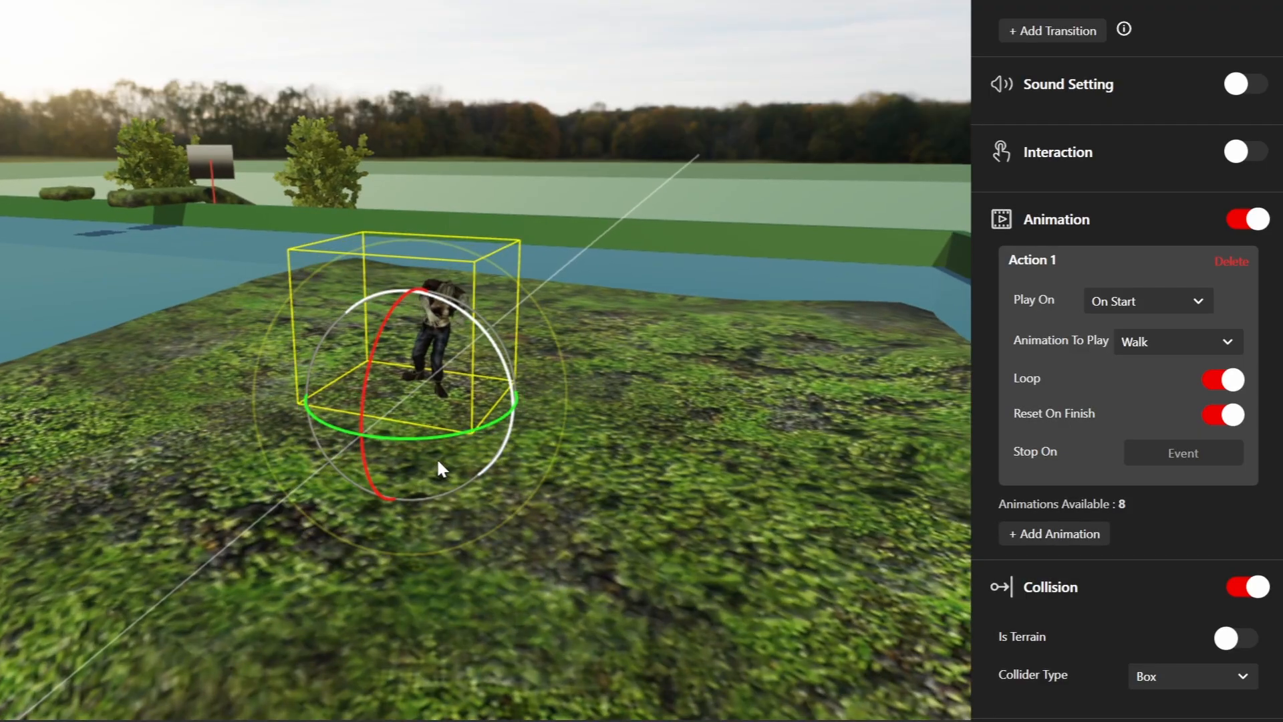
scroll(438, 468, "up", 3)
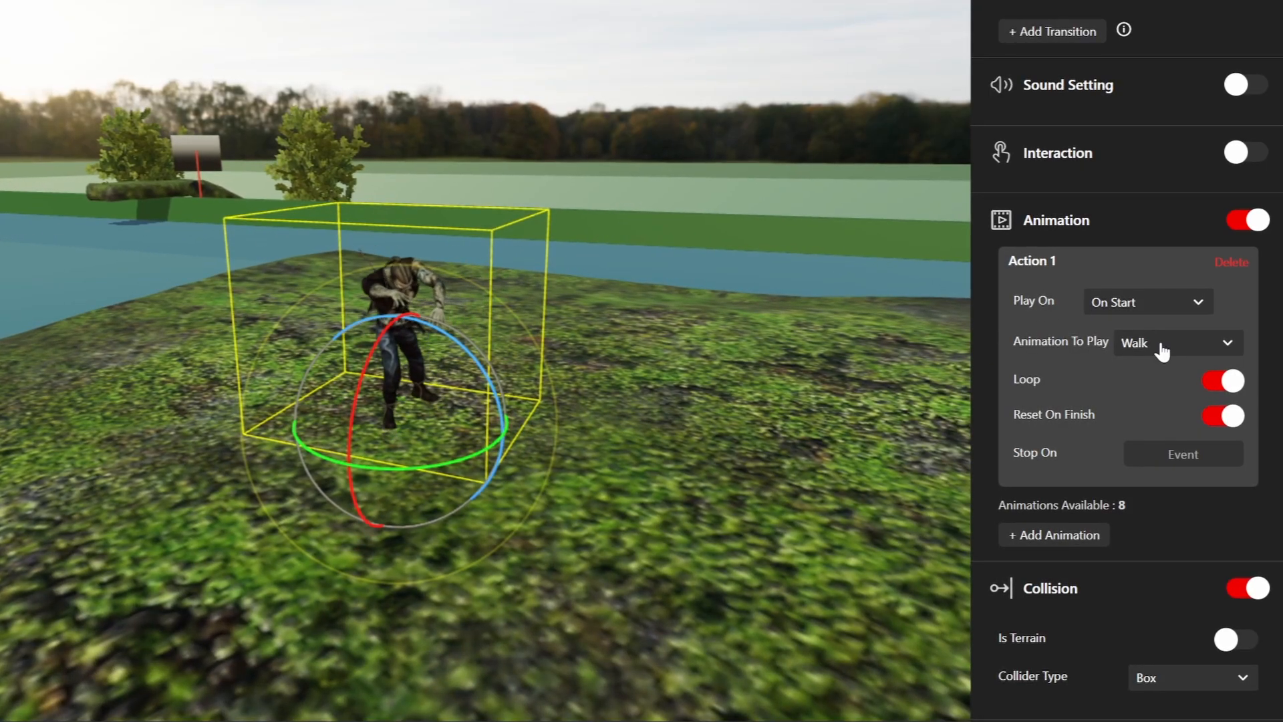
left_click(1163, 343)
left_click(1151, 479)
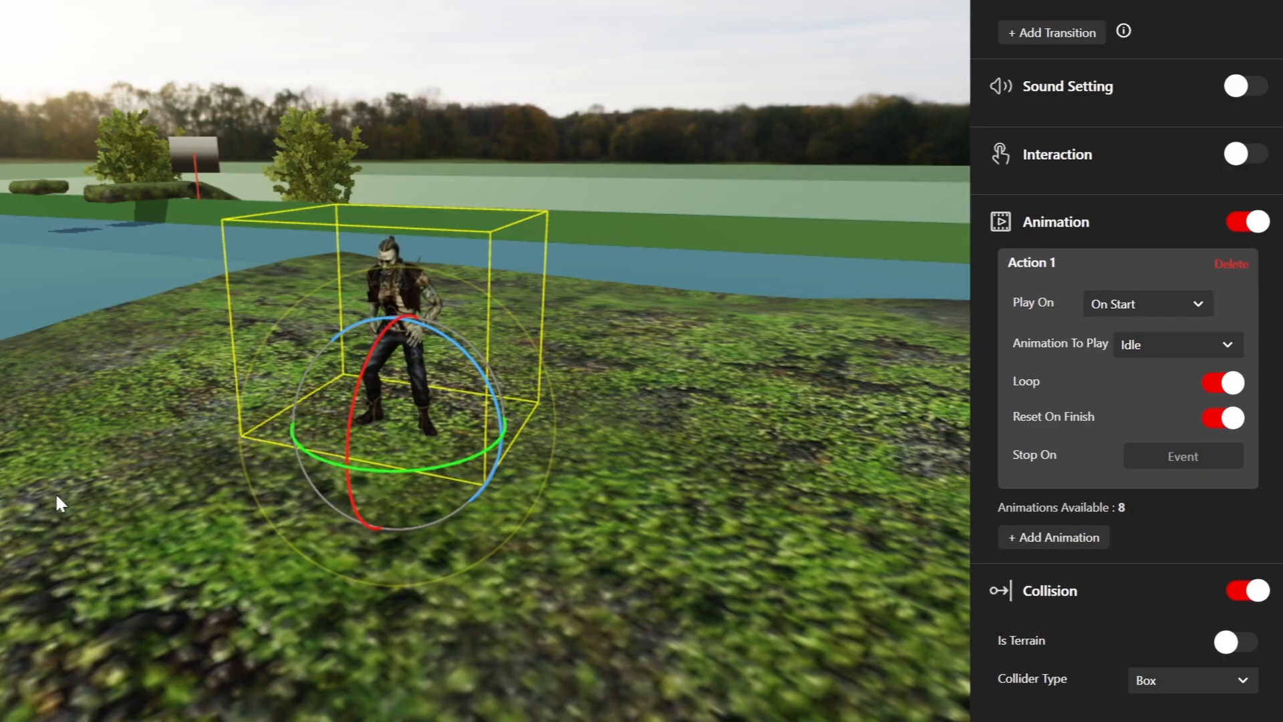
scroll(934, 411, "up", 1)
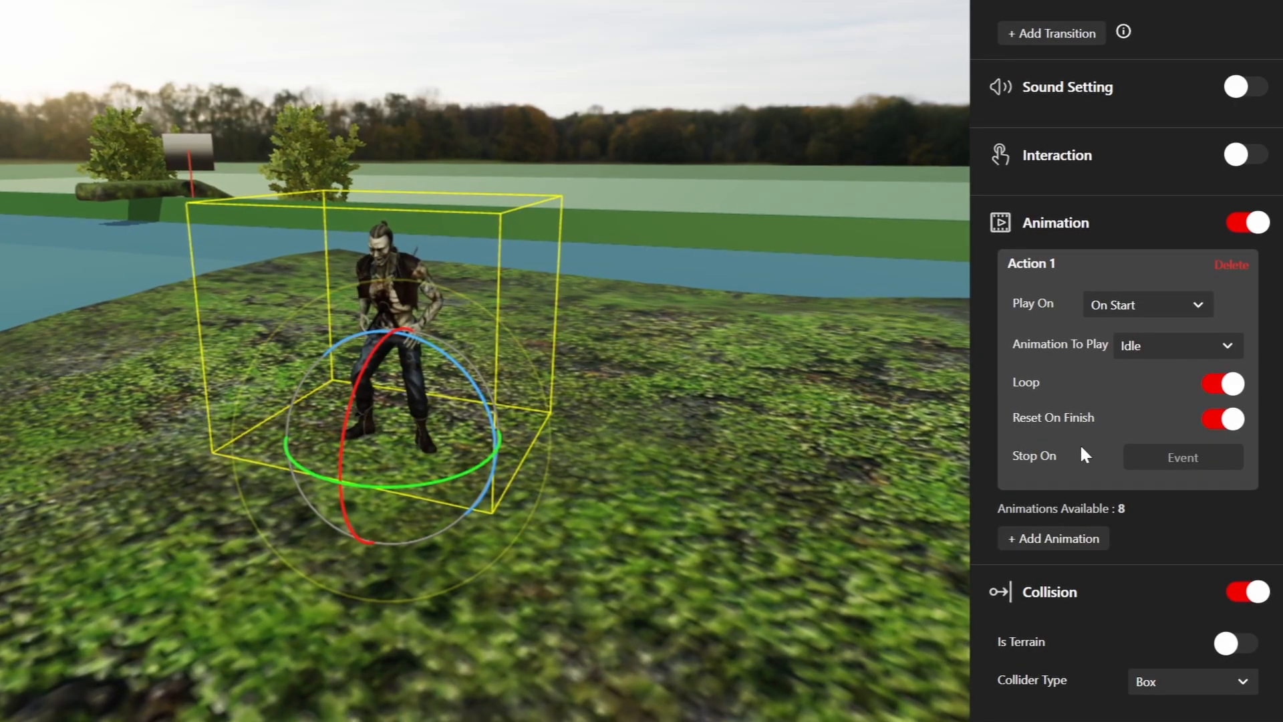
scroll(570, 564, "down", 1)
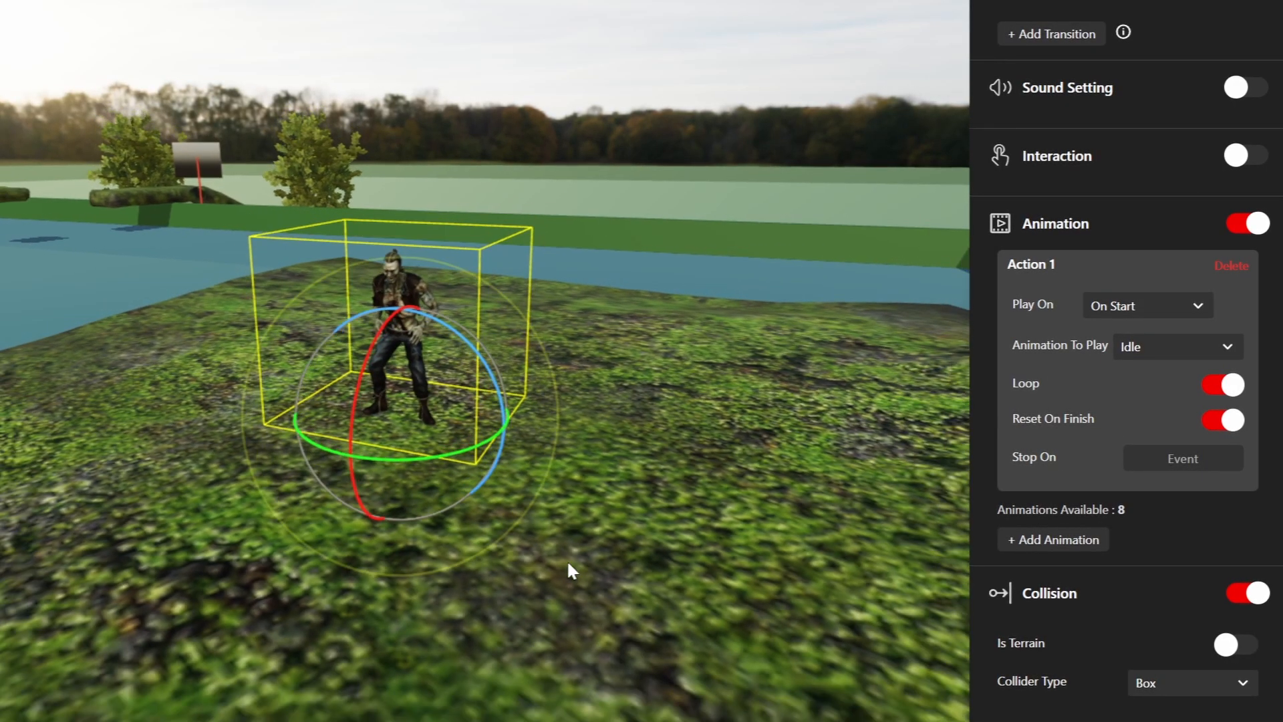
scroll(568, 565, "down", 4)
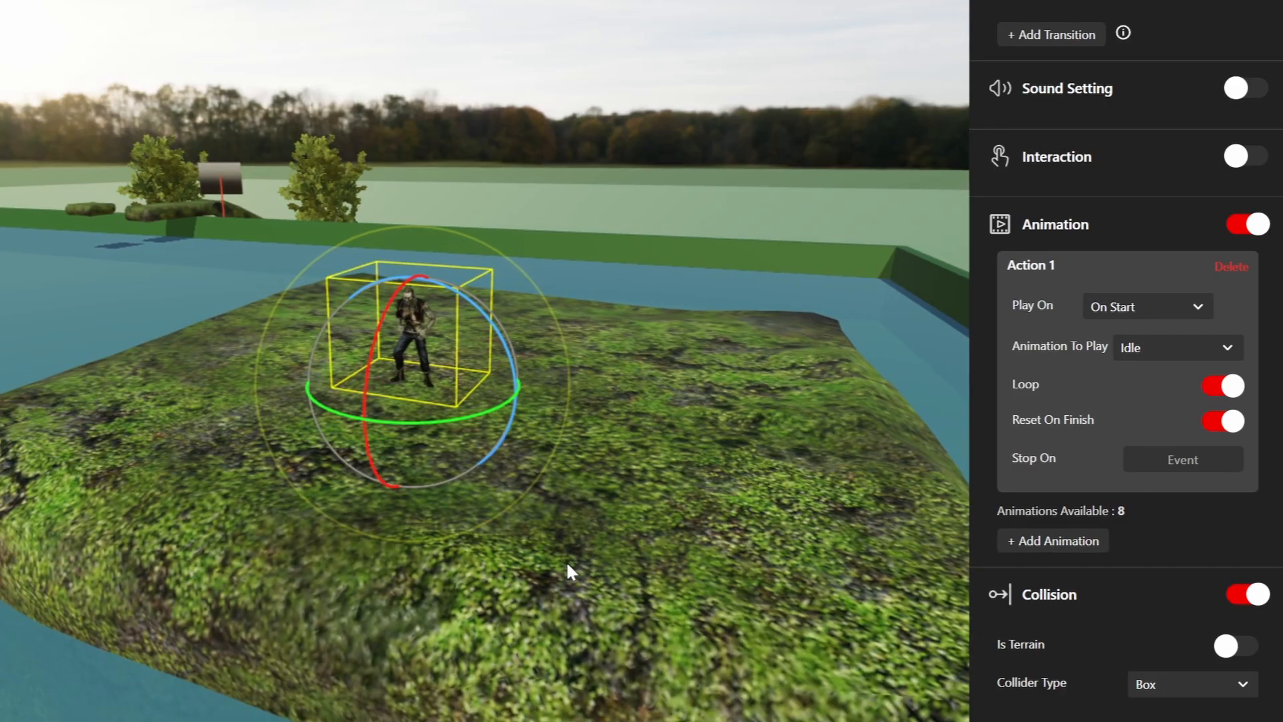
scroll(561, 555, "up", 5)
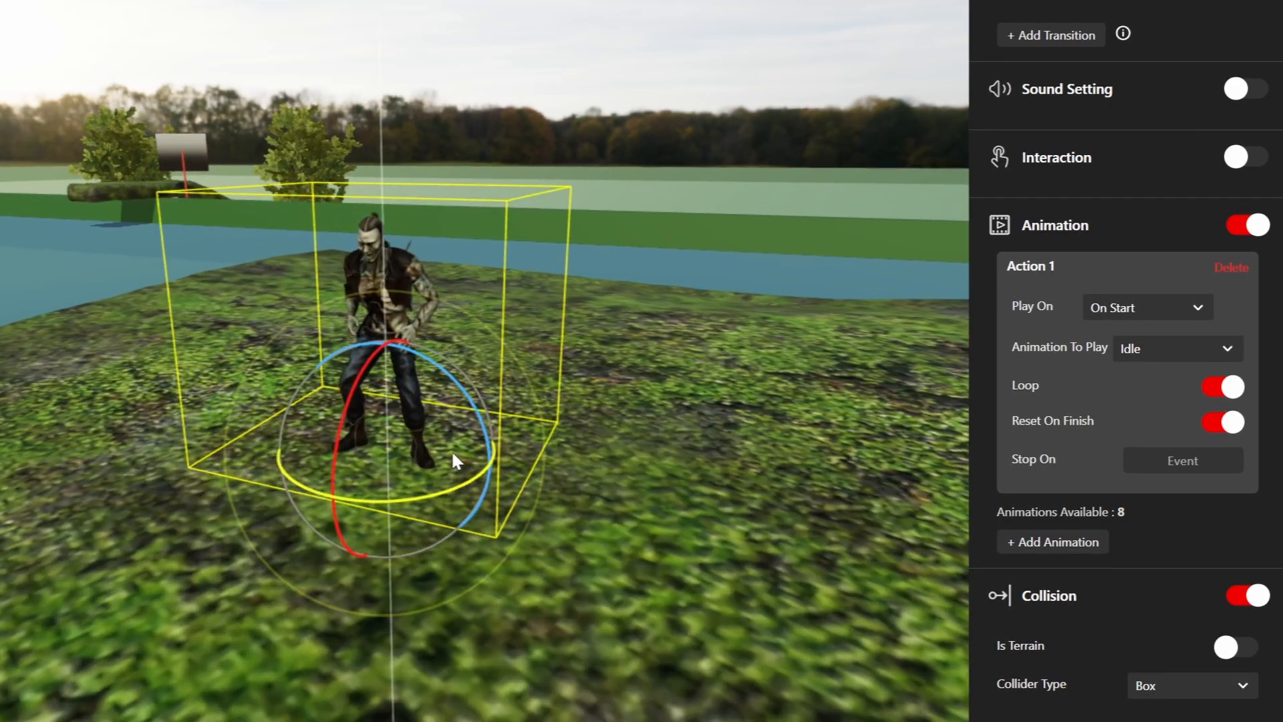
Step: Add a second zombie animation action set to play On Event, and bring up the Events dialog
left_click(1053, 542)
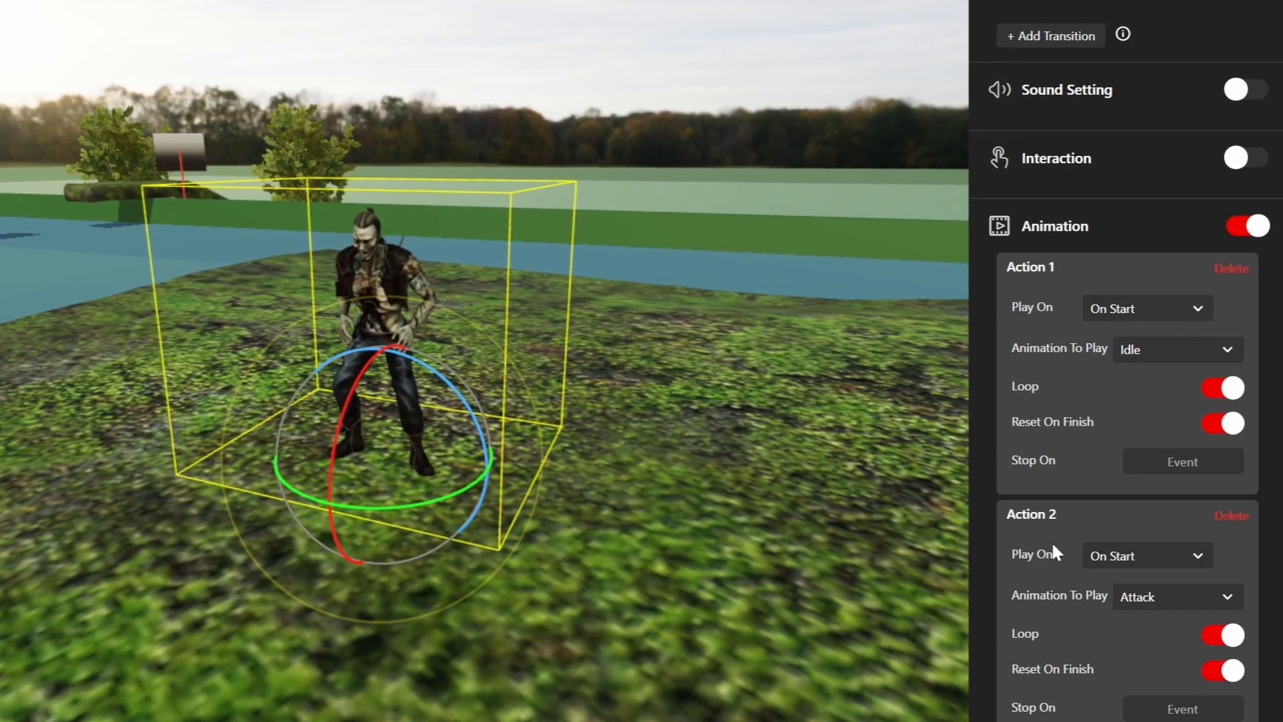
scroll(1114, 496, "down", 3)
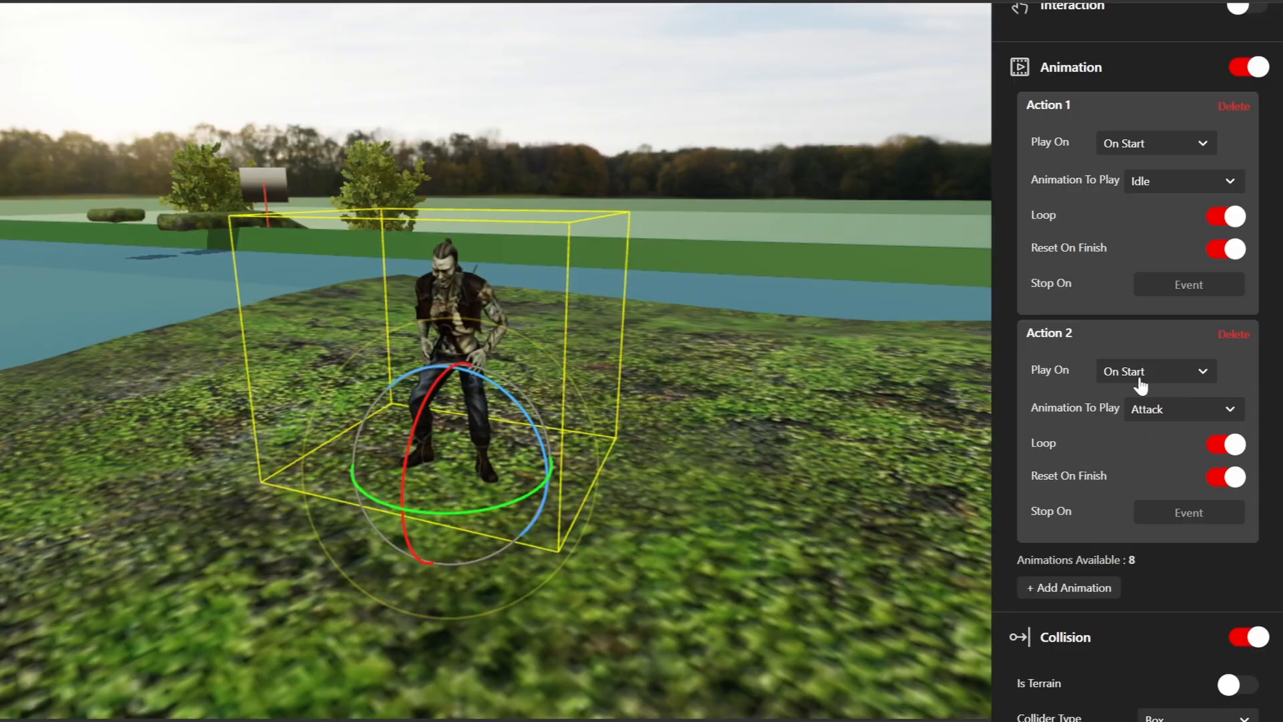
left_click(1132, 356)
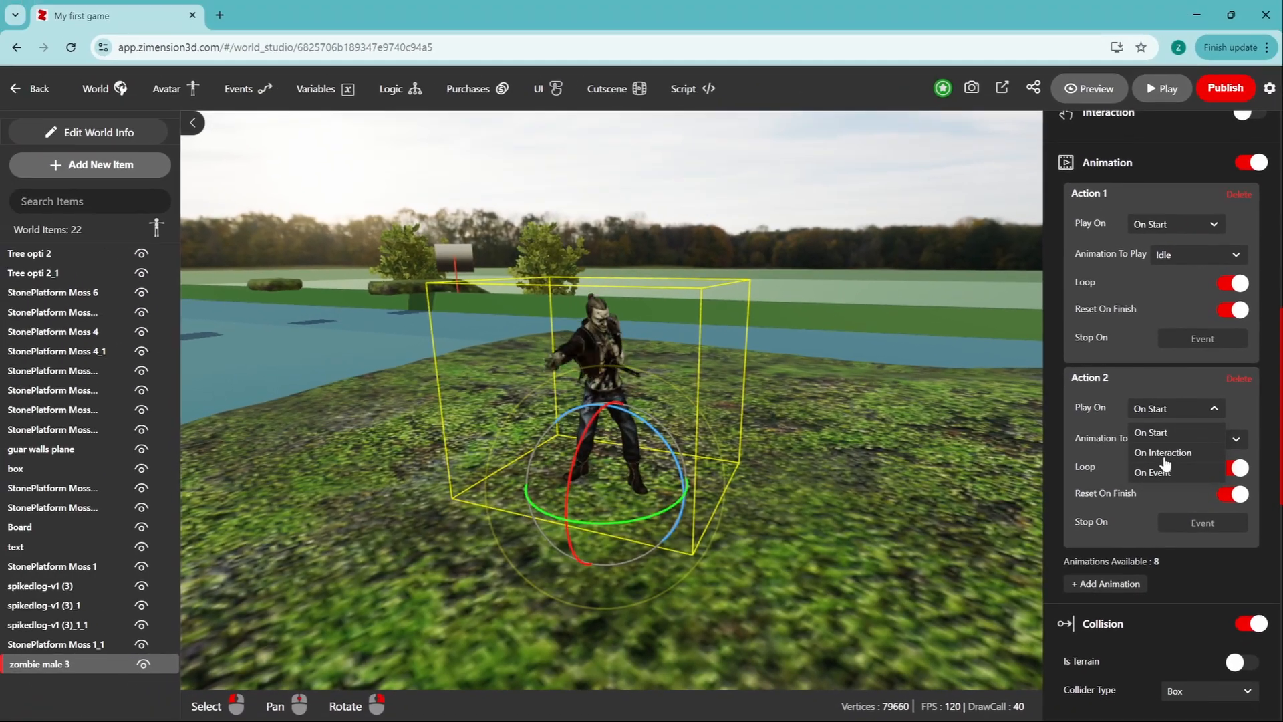
left_click(1136, 457)
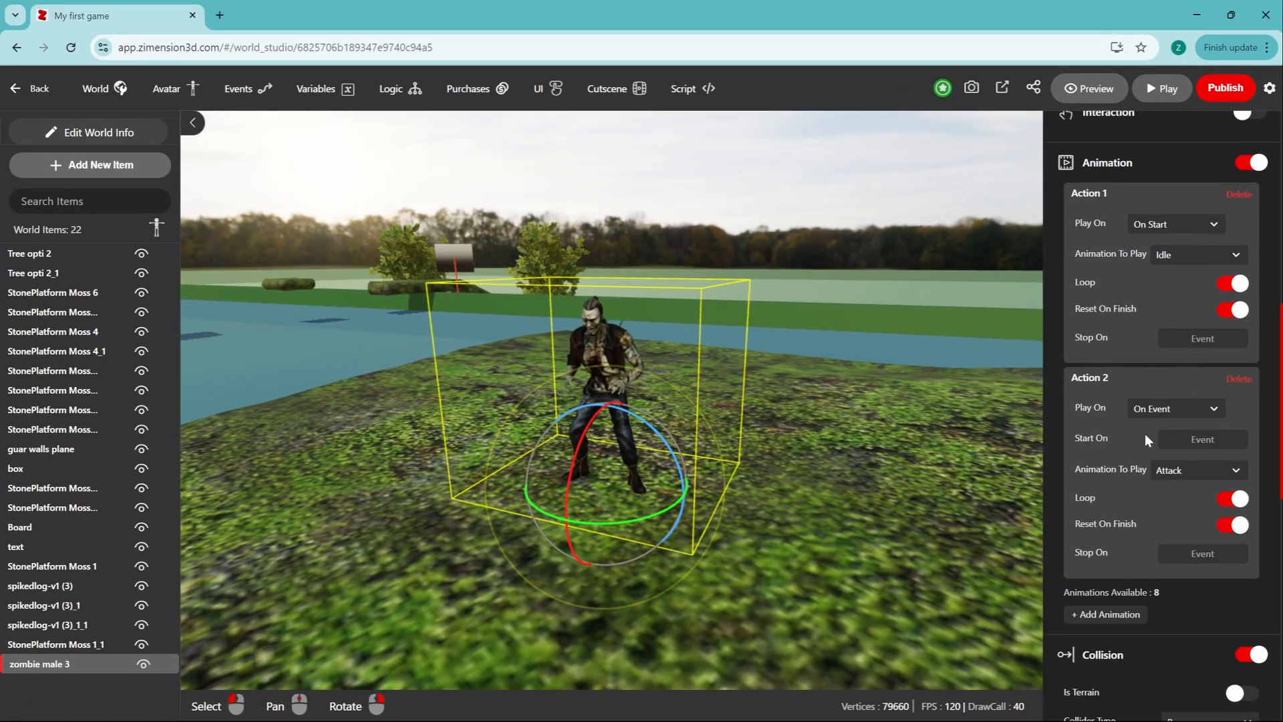
left_click(237, 91)
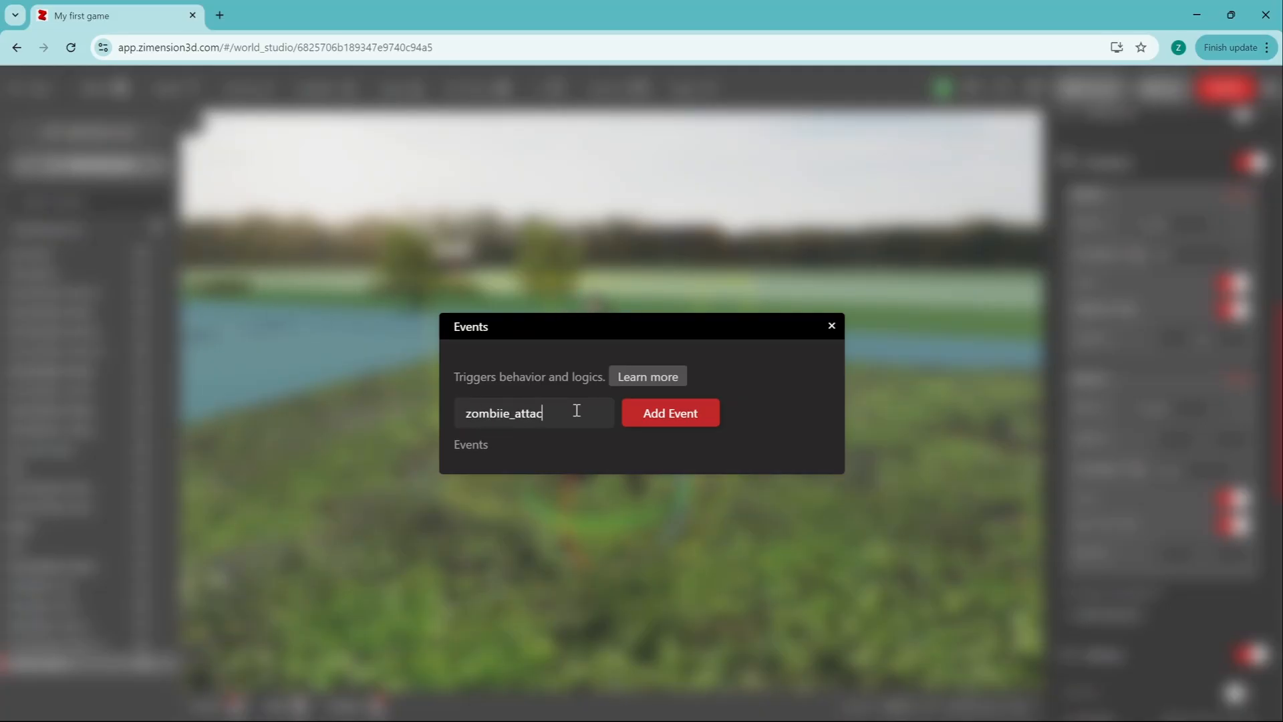
Step: Add the zombie_attack event and close the Events window
left_click(634, 418)
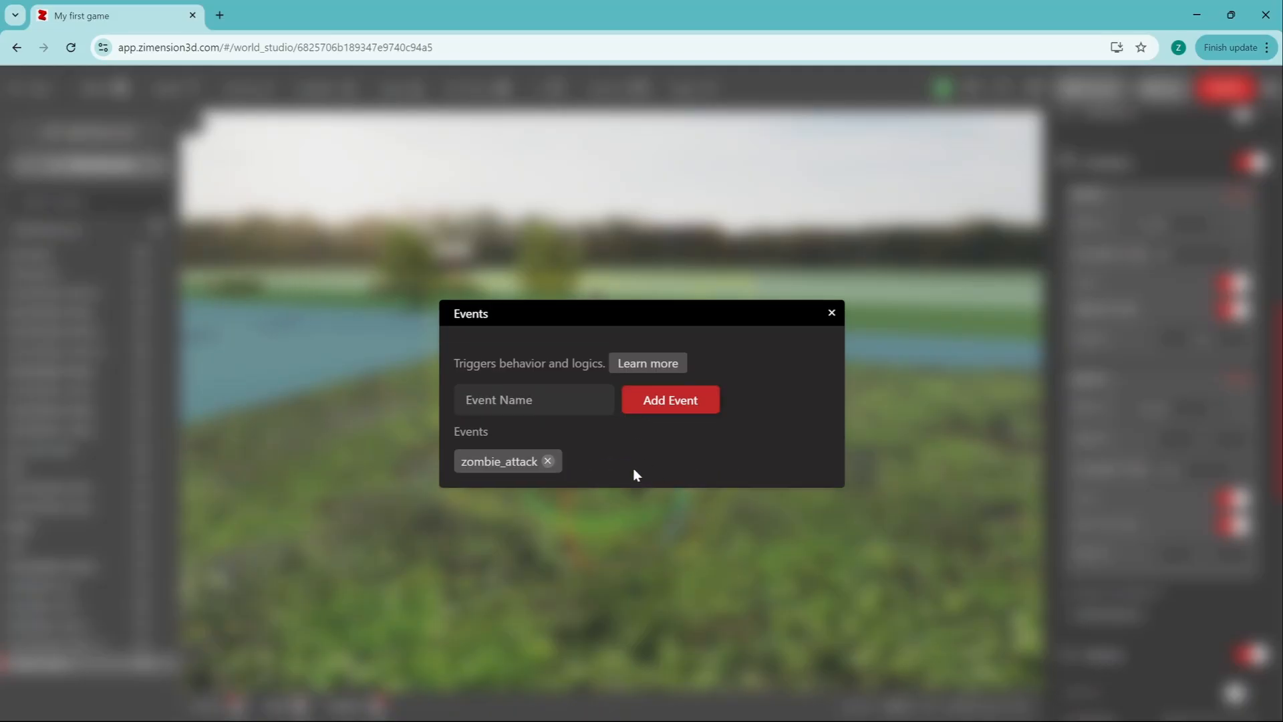
left_click(832, 314)
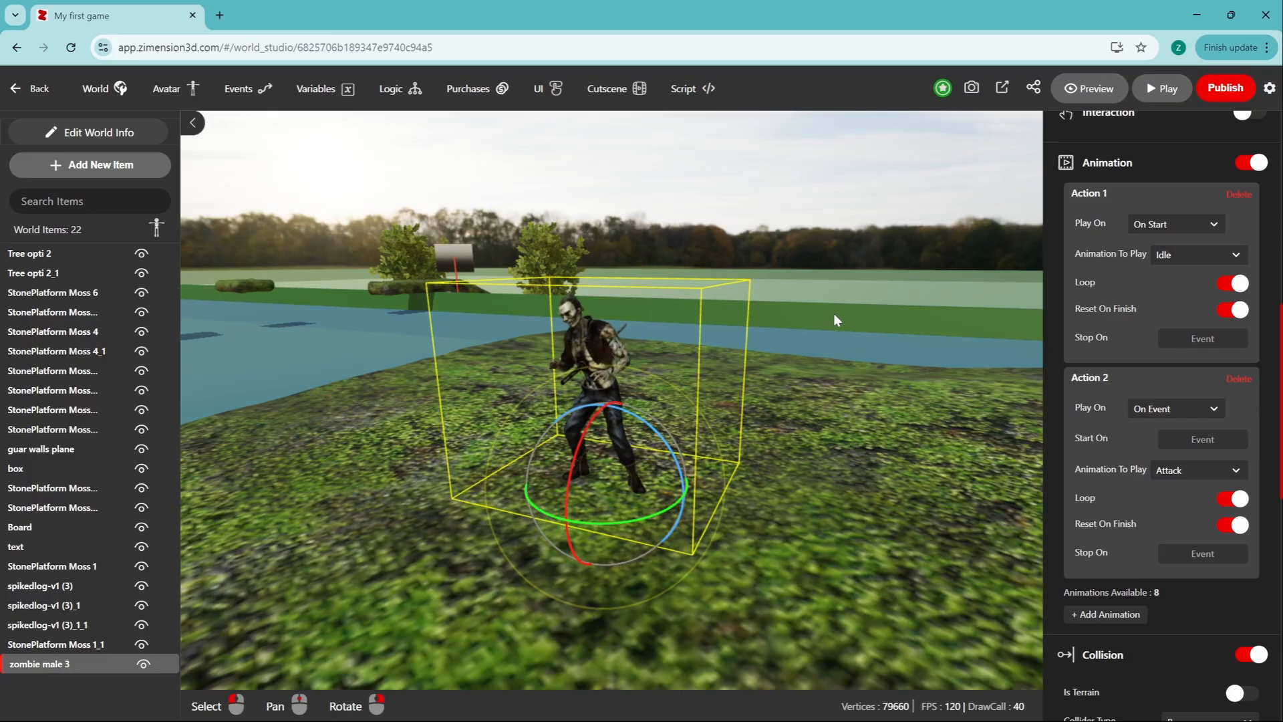
Step: Make Action 2's Attack animation start on zombie_attack
left_click(1202, 439)
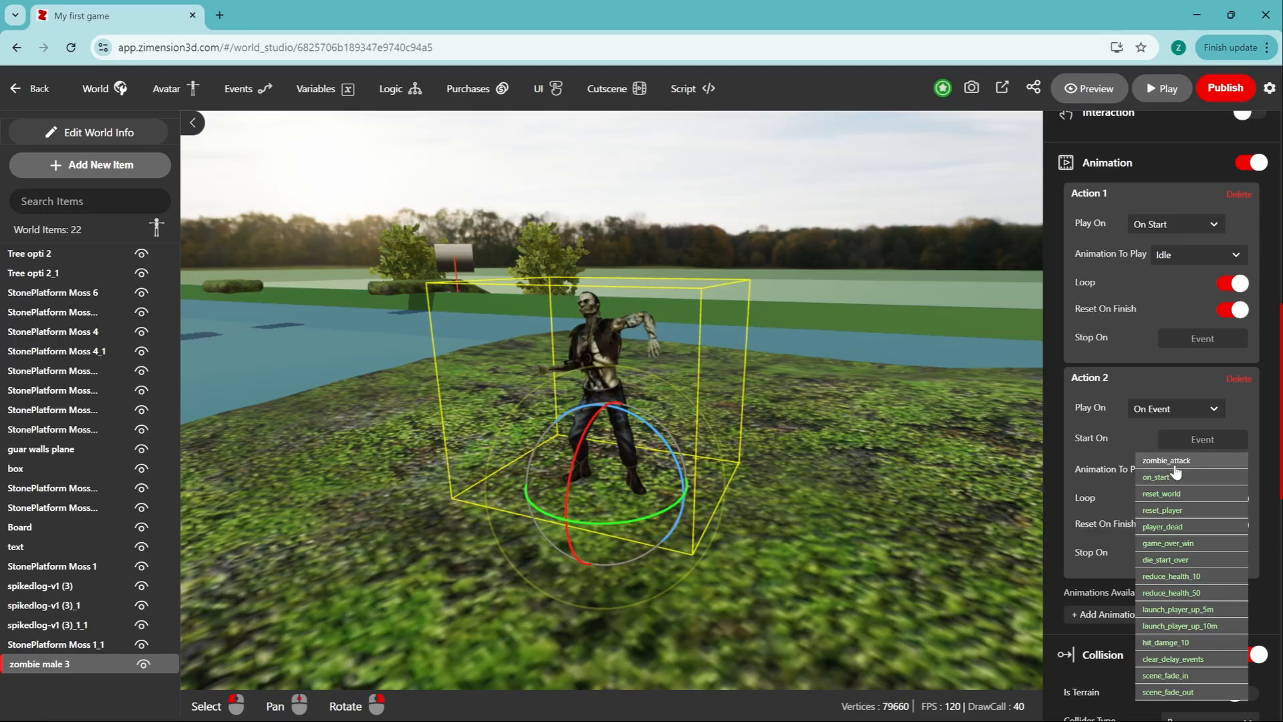
left_click(1177, 461)
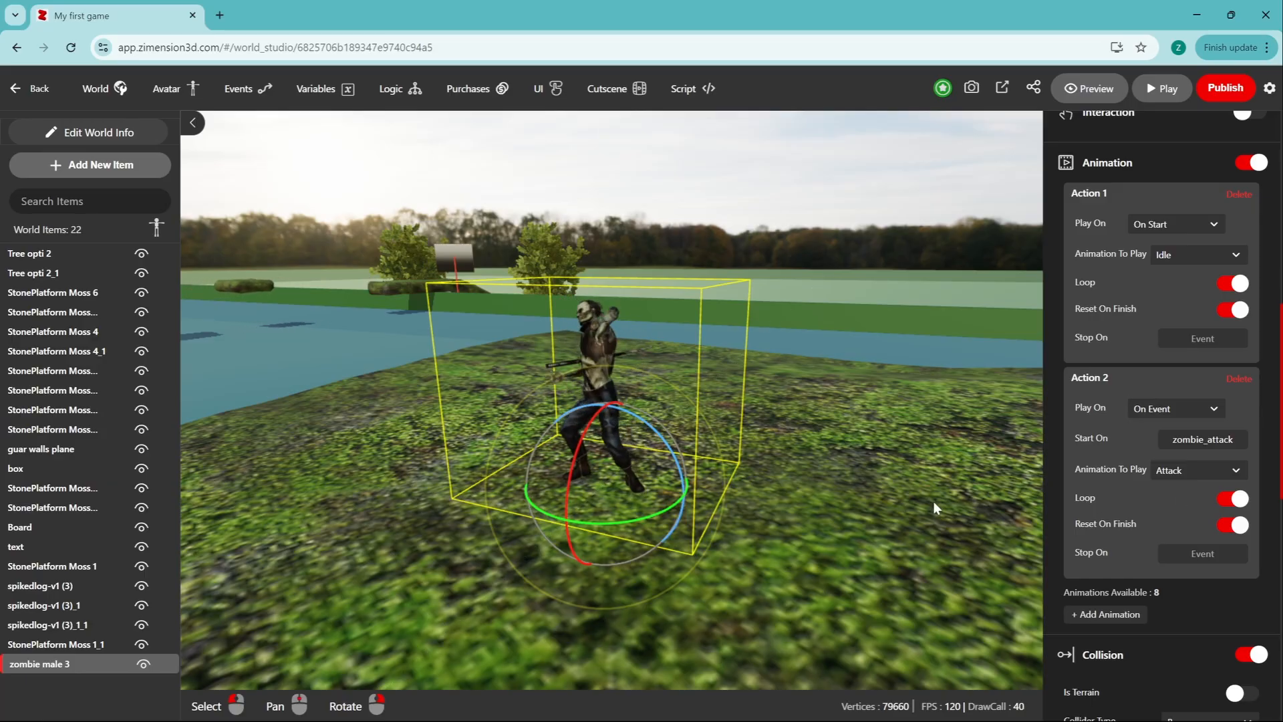
scroll(1142, 528, "down", 8)
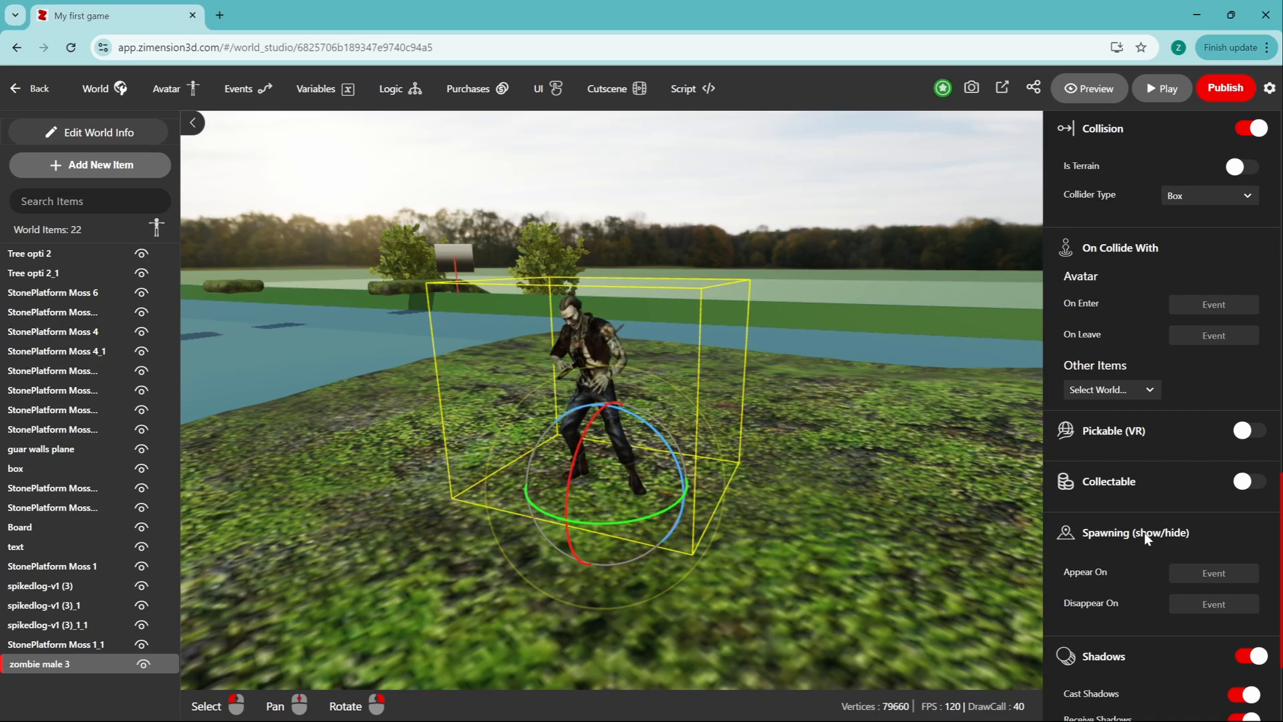
scroll(1144, 532, "down", 2)
scroll(1084, 274, "up", 3)
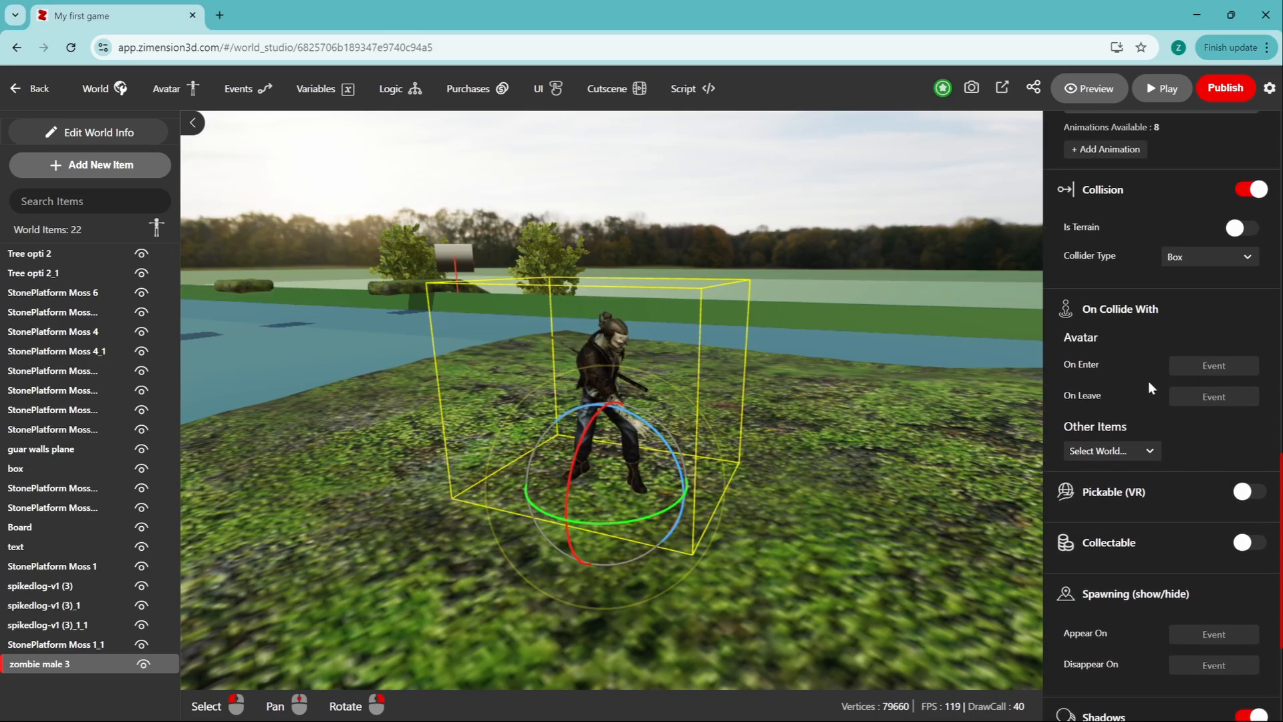
Step: Fire zombie_attack when the avatar touches the zombie
left_click(1194, 368)
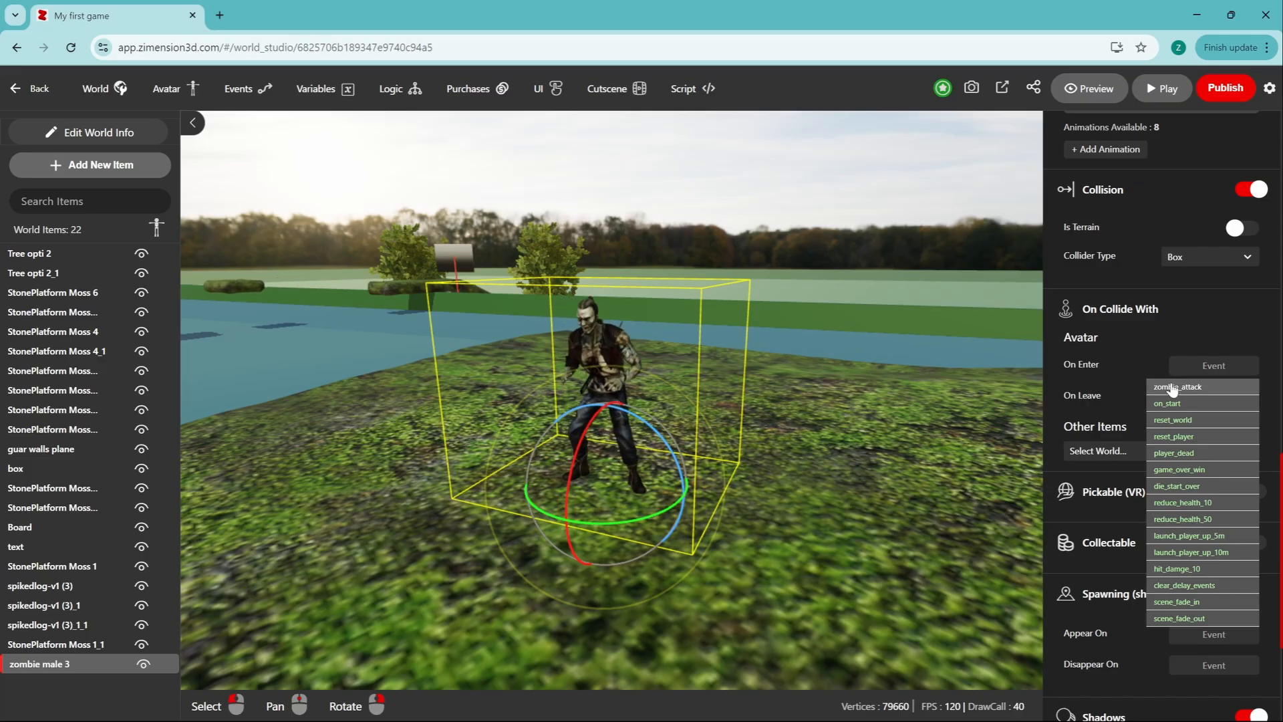
left_click(1168, 387)
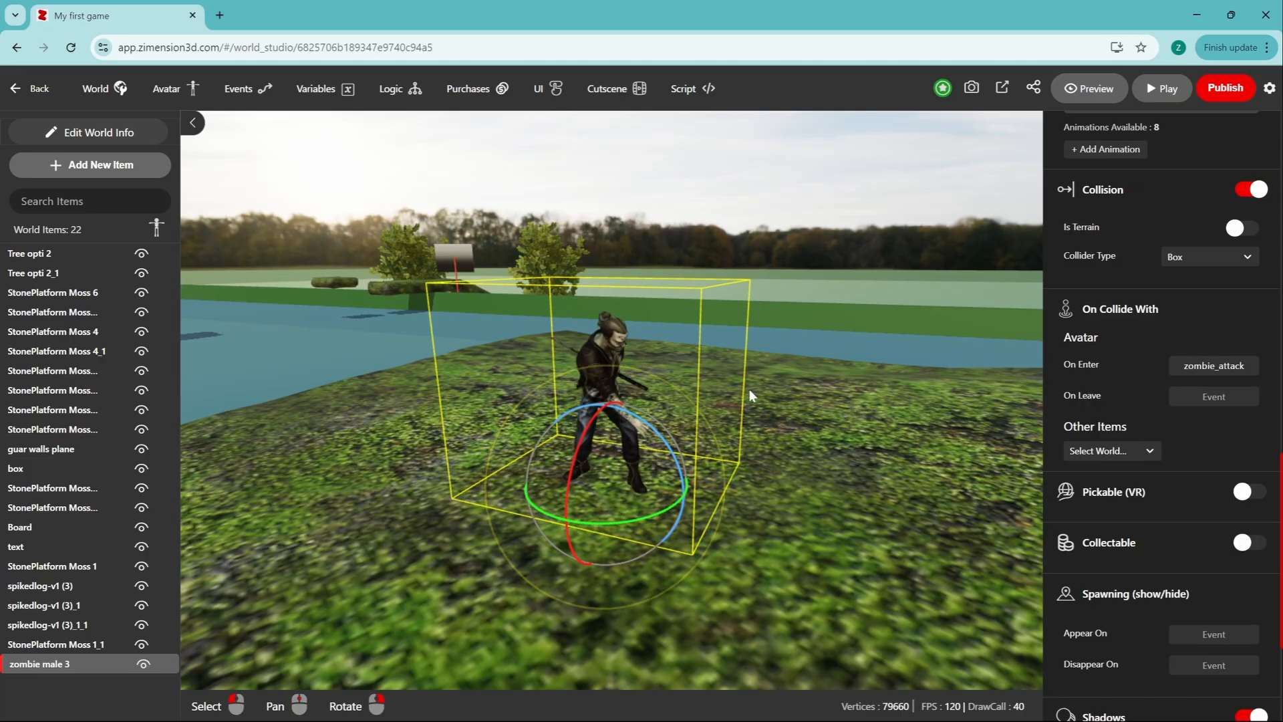
scroll(459, 519, "down", 5)
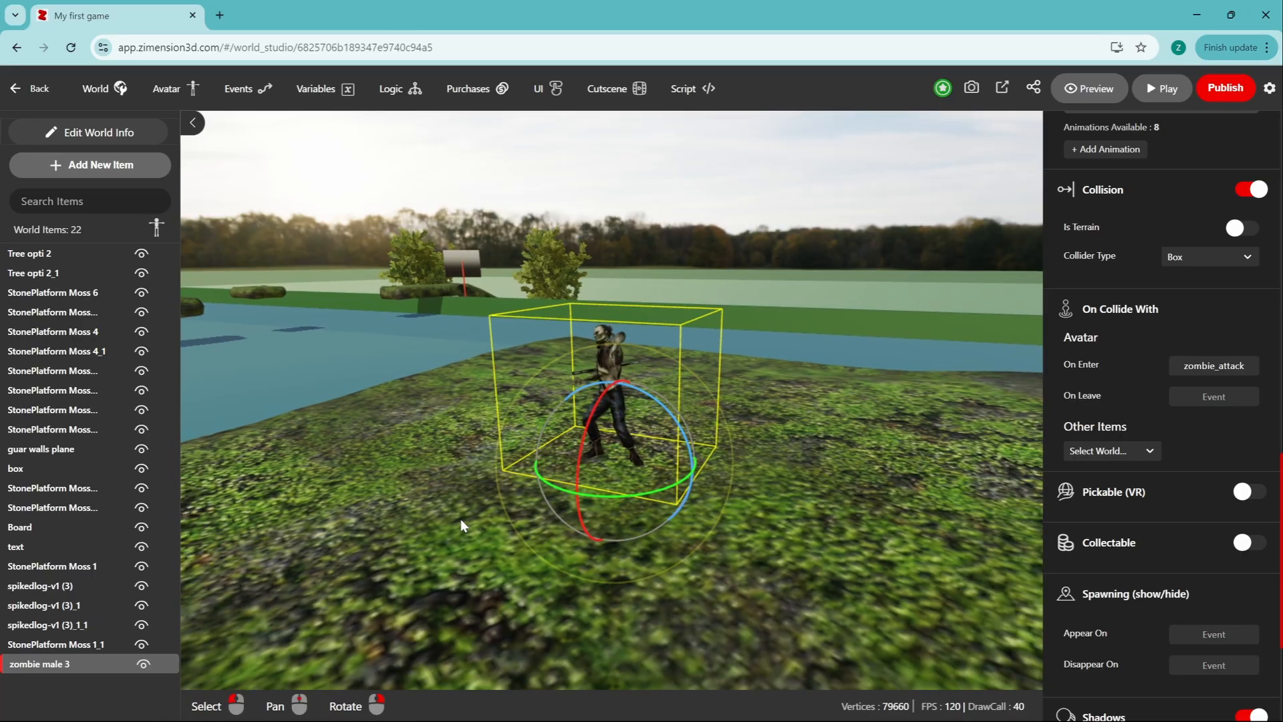
scroll(460, 519, "down", 1)
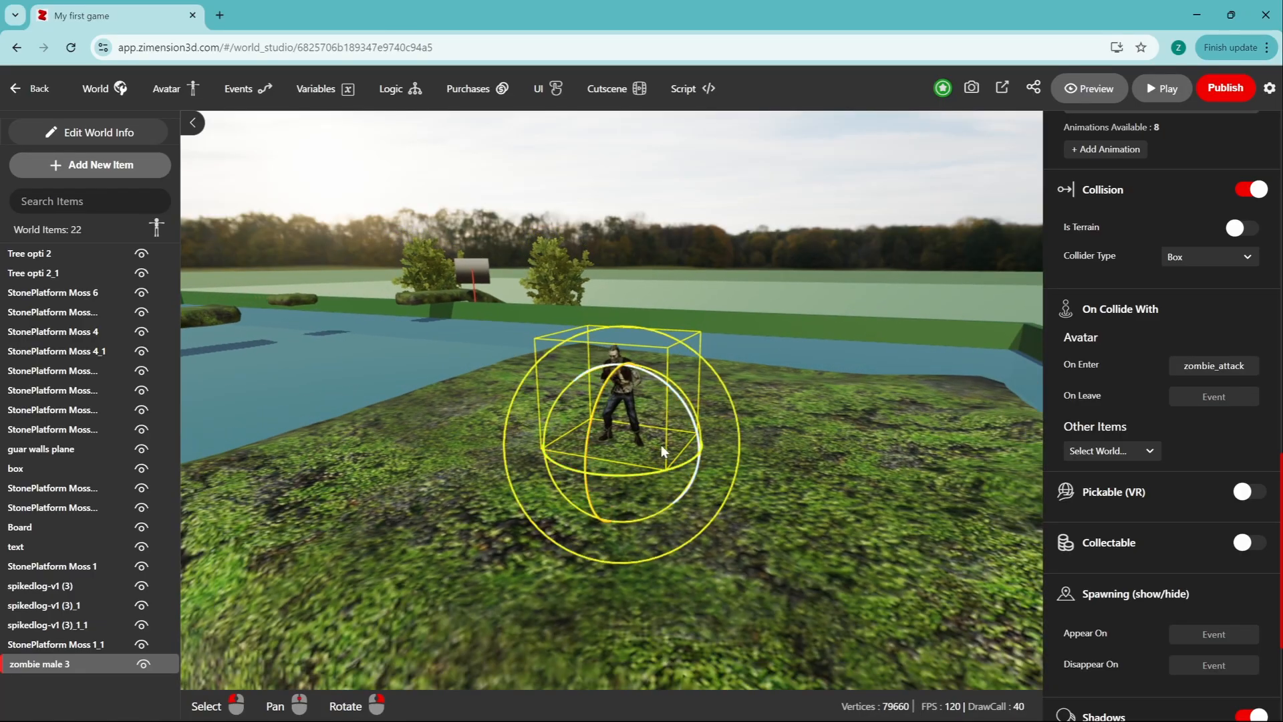
scroll(1109, 426, "up", 5)
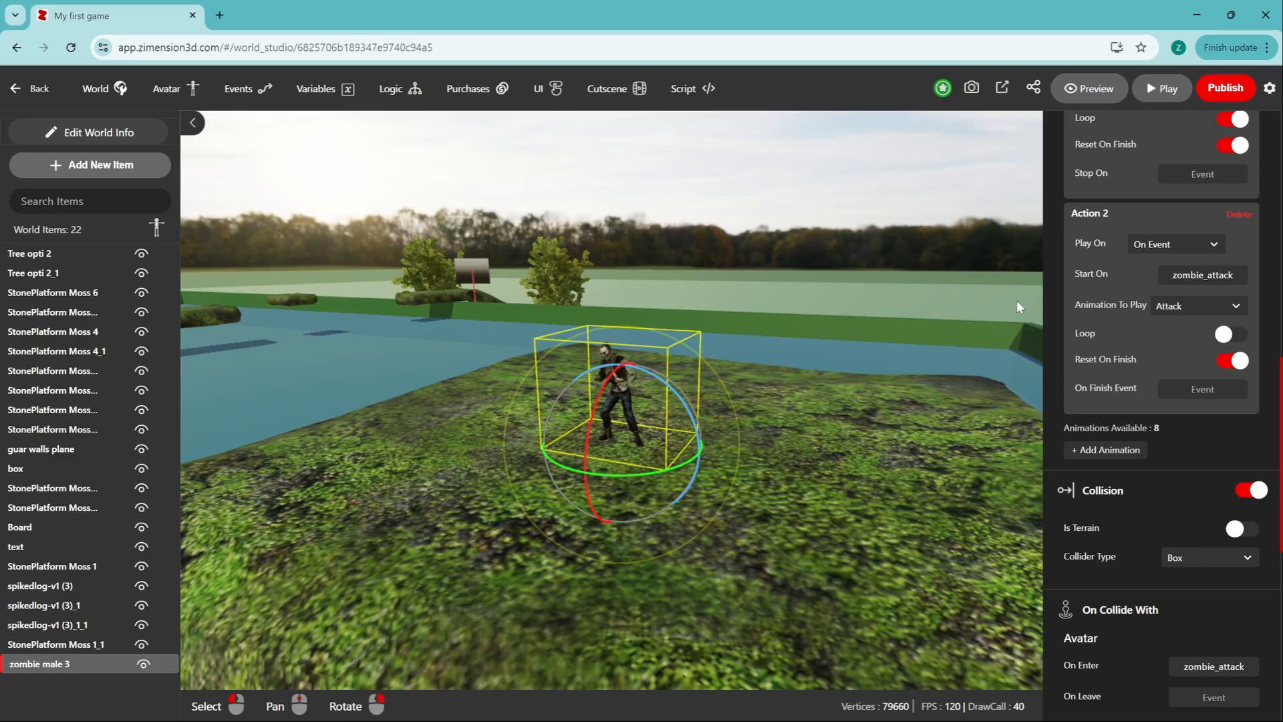
right_click_drag(437, 416, 380, 433)
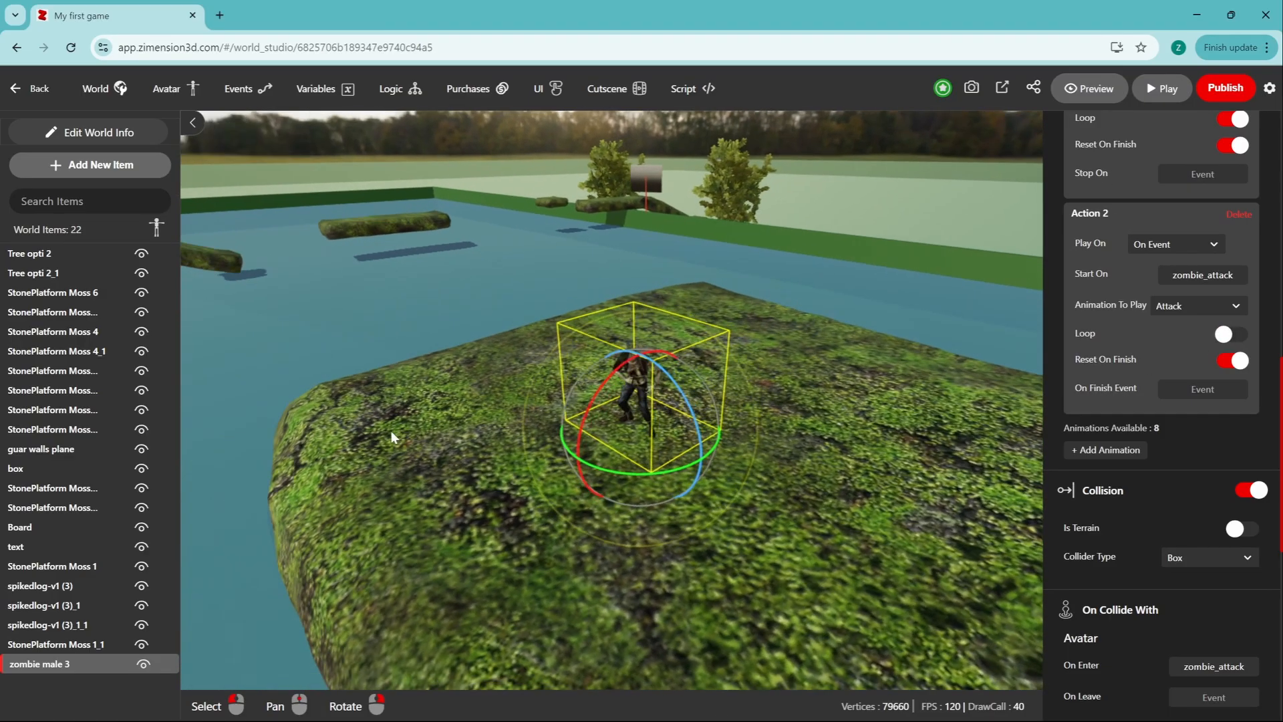
Step: Start a full-screen playtest and hop across the first mossy blocks and stepping stones
left_click(1147, 90)
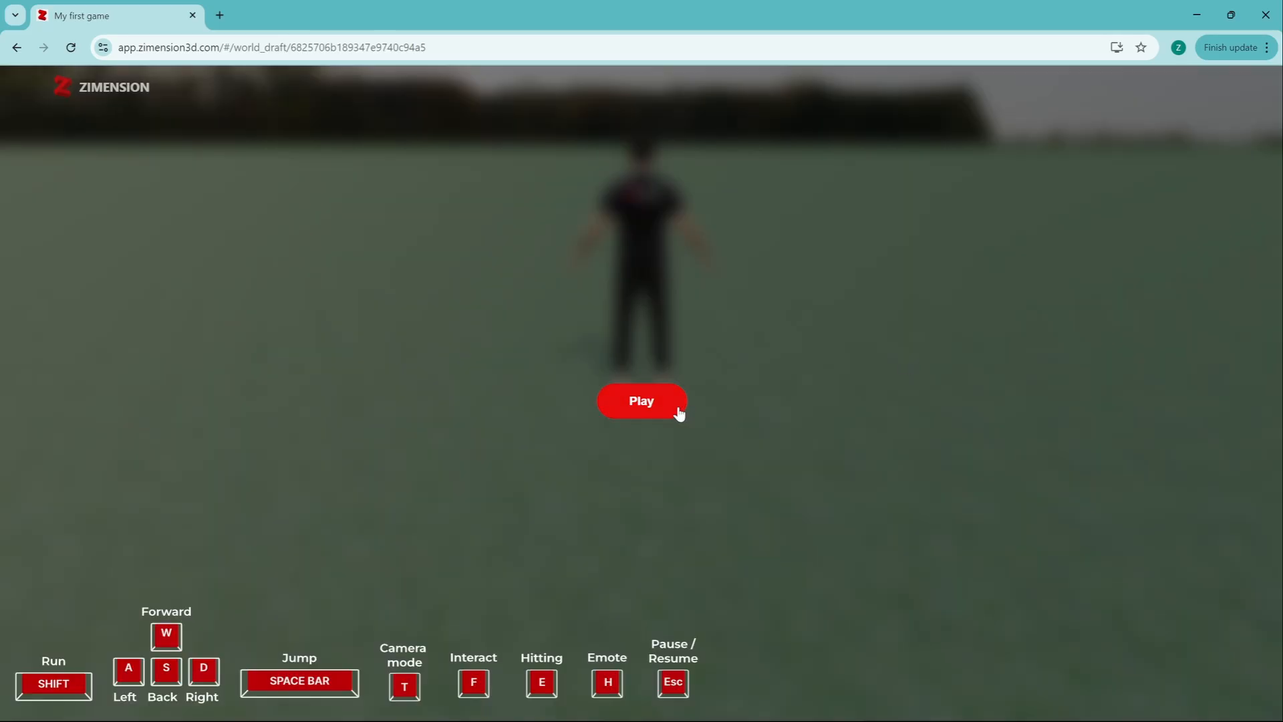
left_click(674, 405)
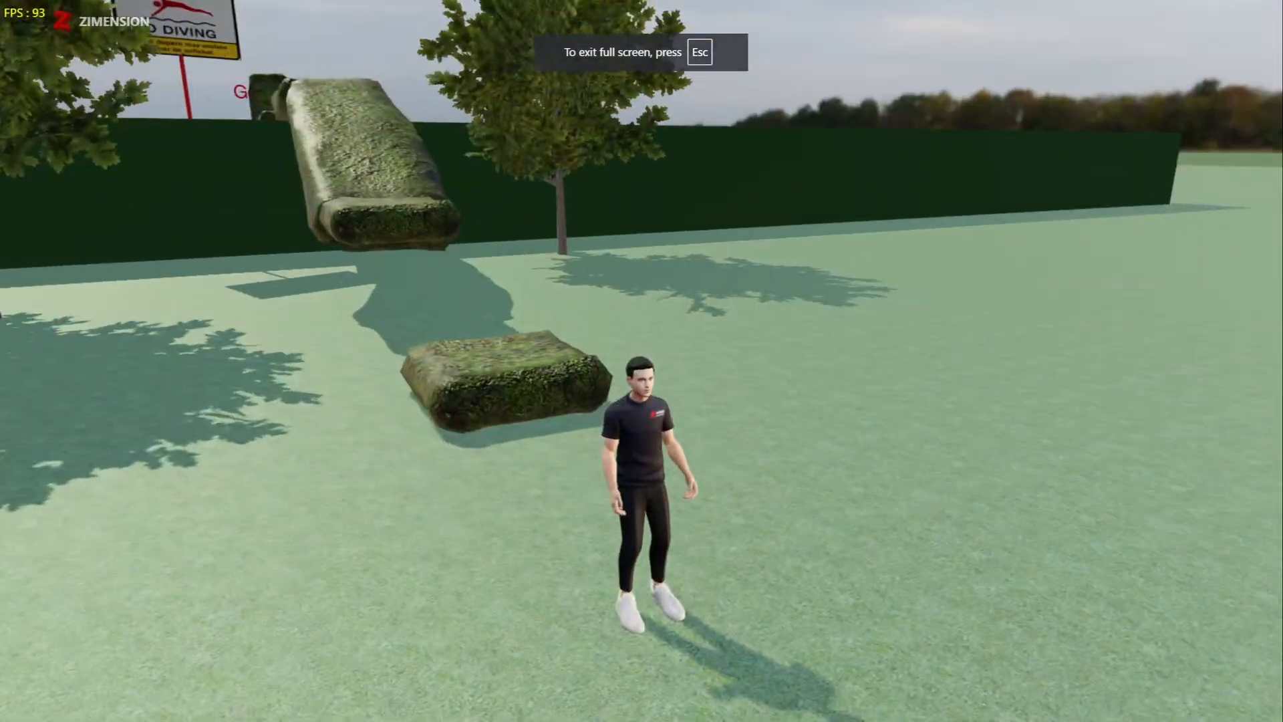
key("w")
key("space")
key("space")
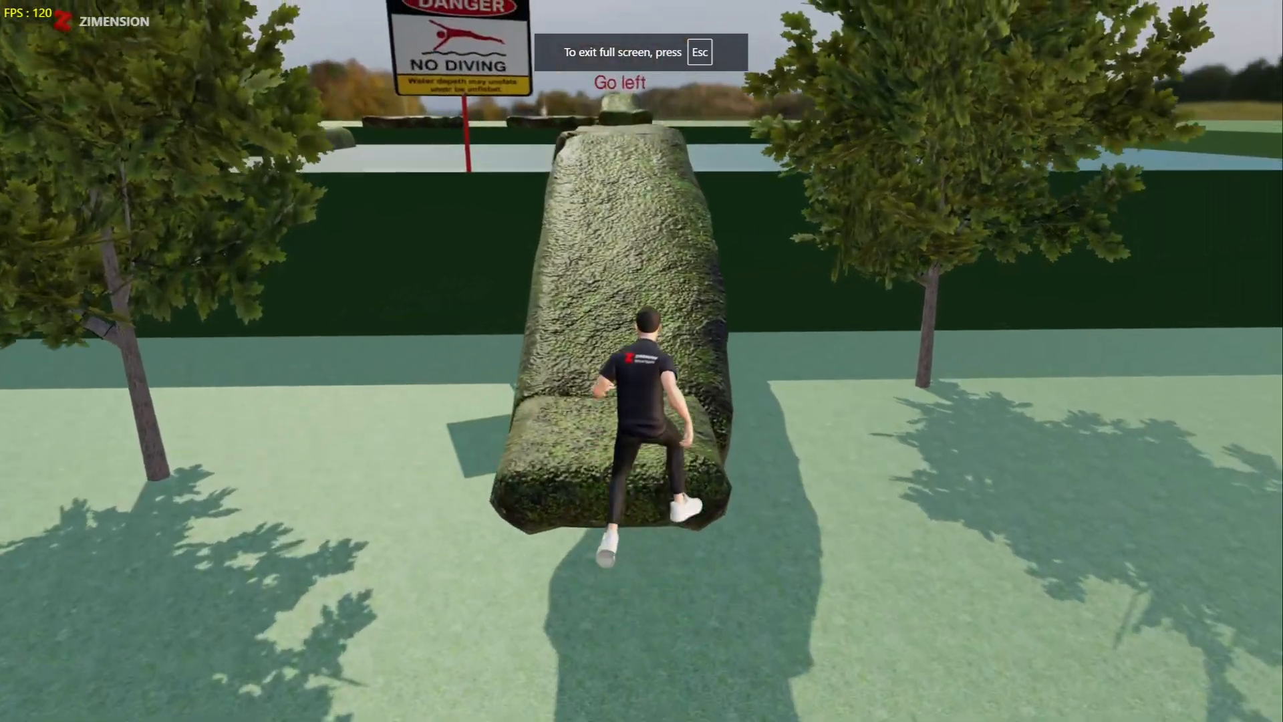
key("w")
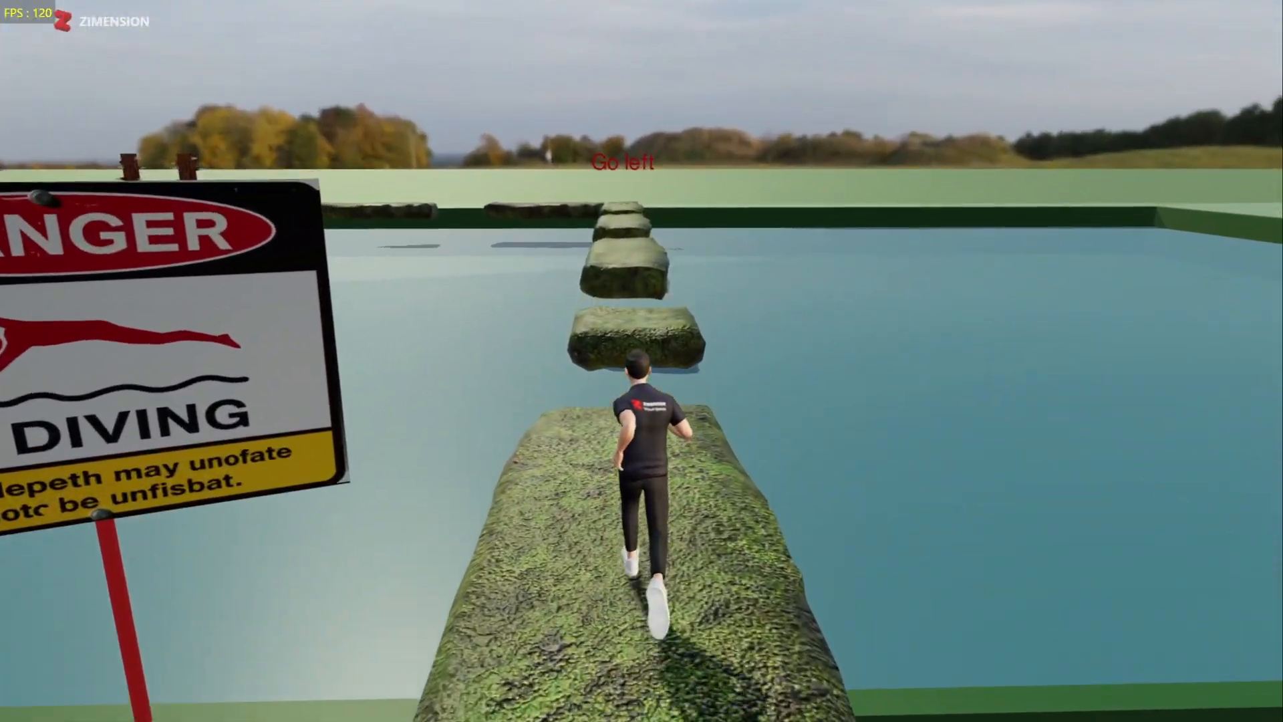
key("w")
key("space")
key("s")
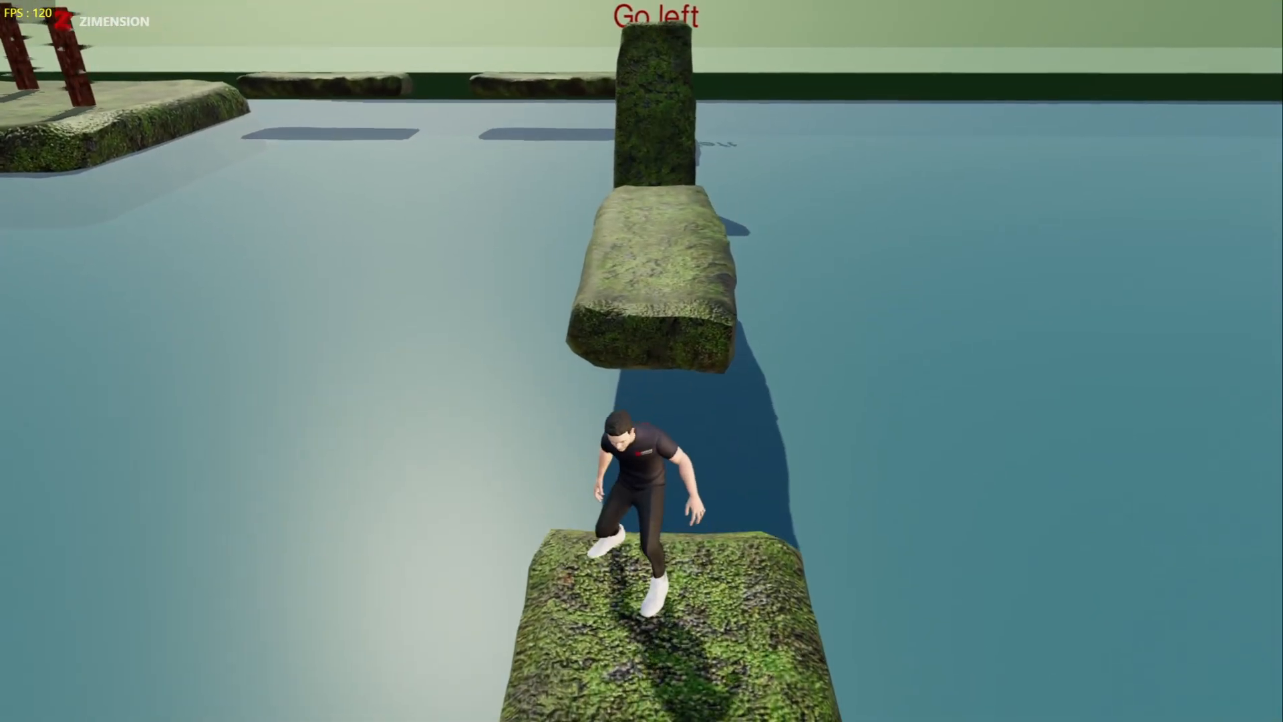
key("w")
key("space")
Step: Jump via the spiked-post platform onto the zombie's block, face the zombie, then back away
key("space")
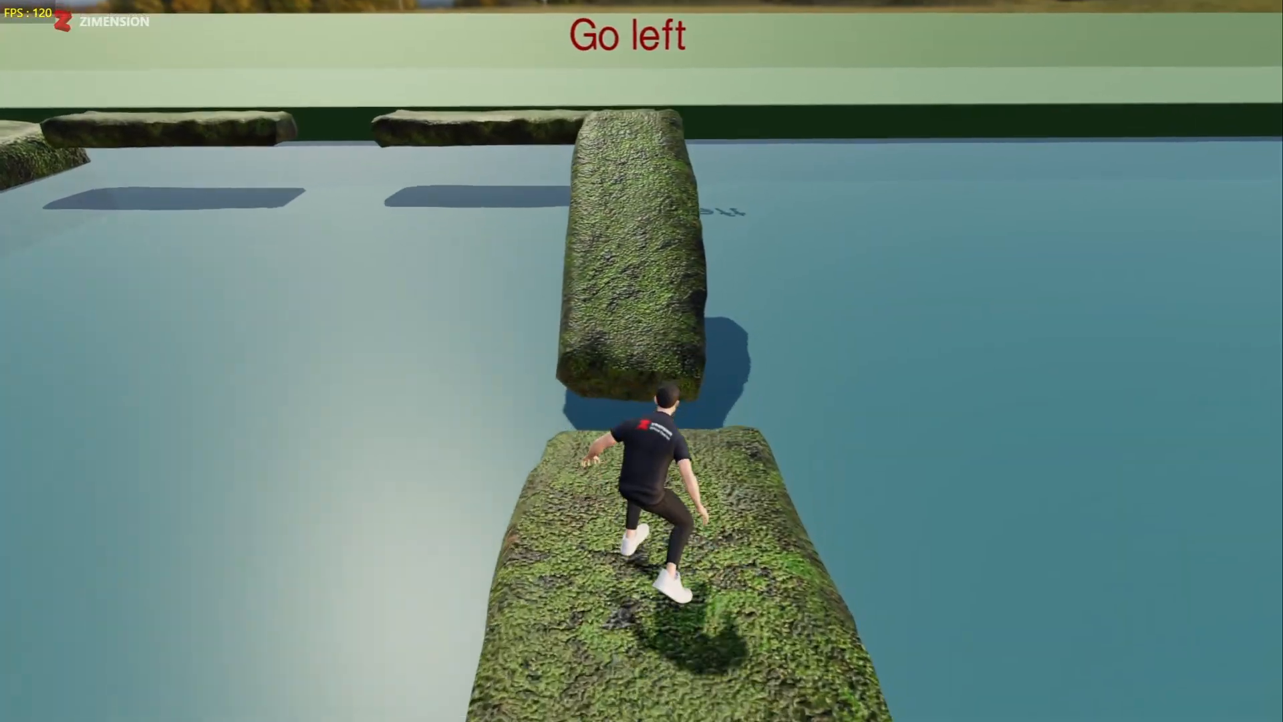
key("w")
key("space")
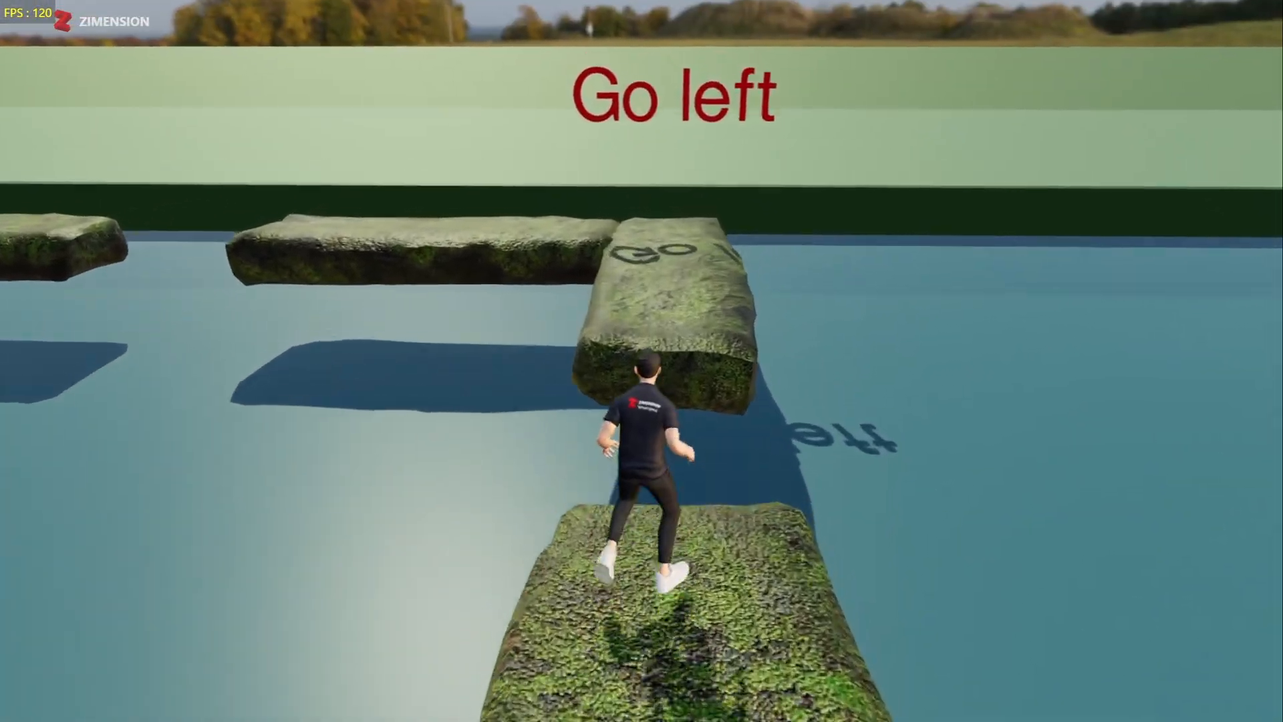
key("w")
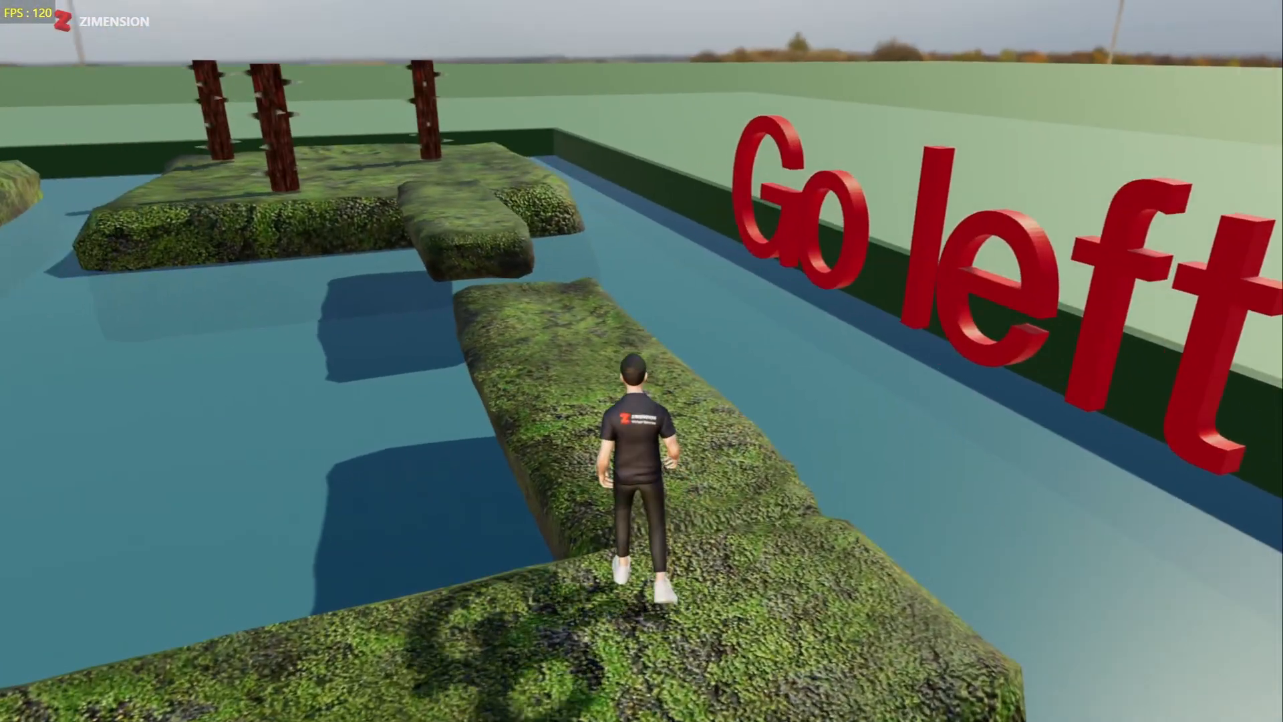
key("w")
key("space")
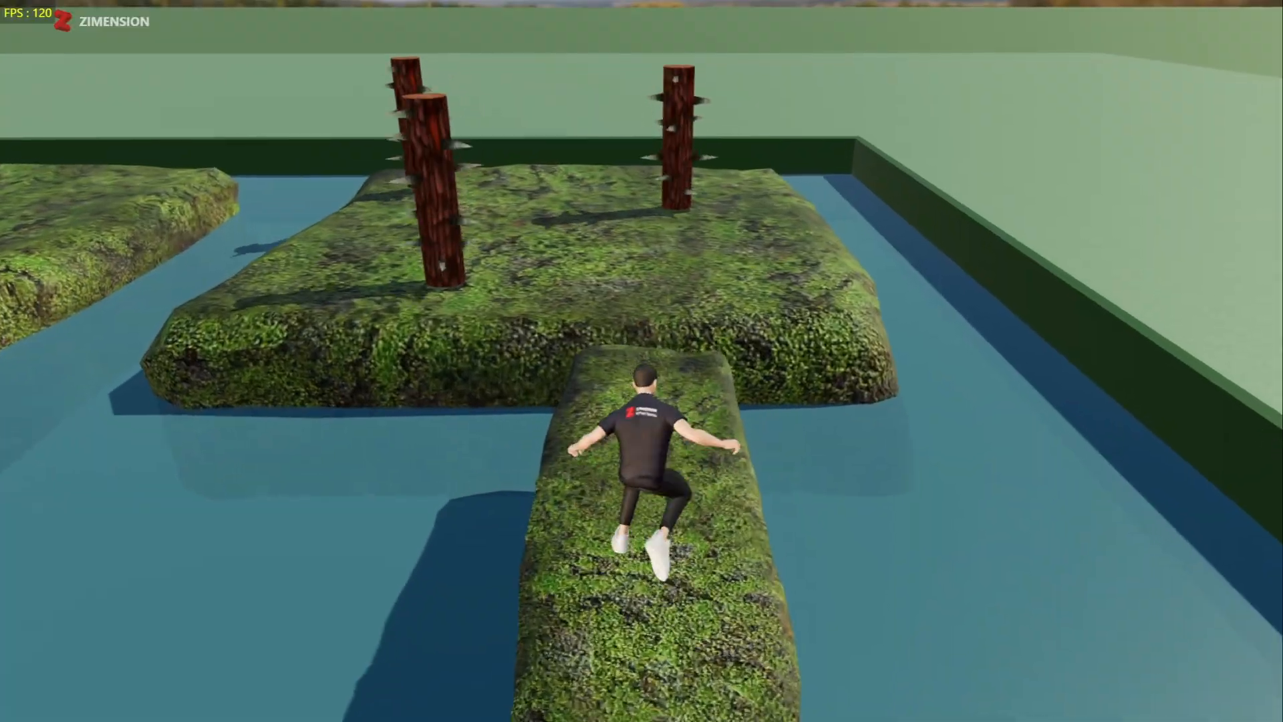
key("w")
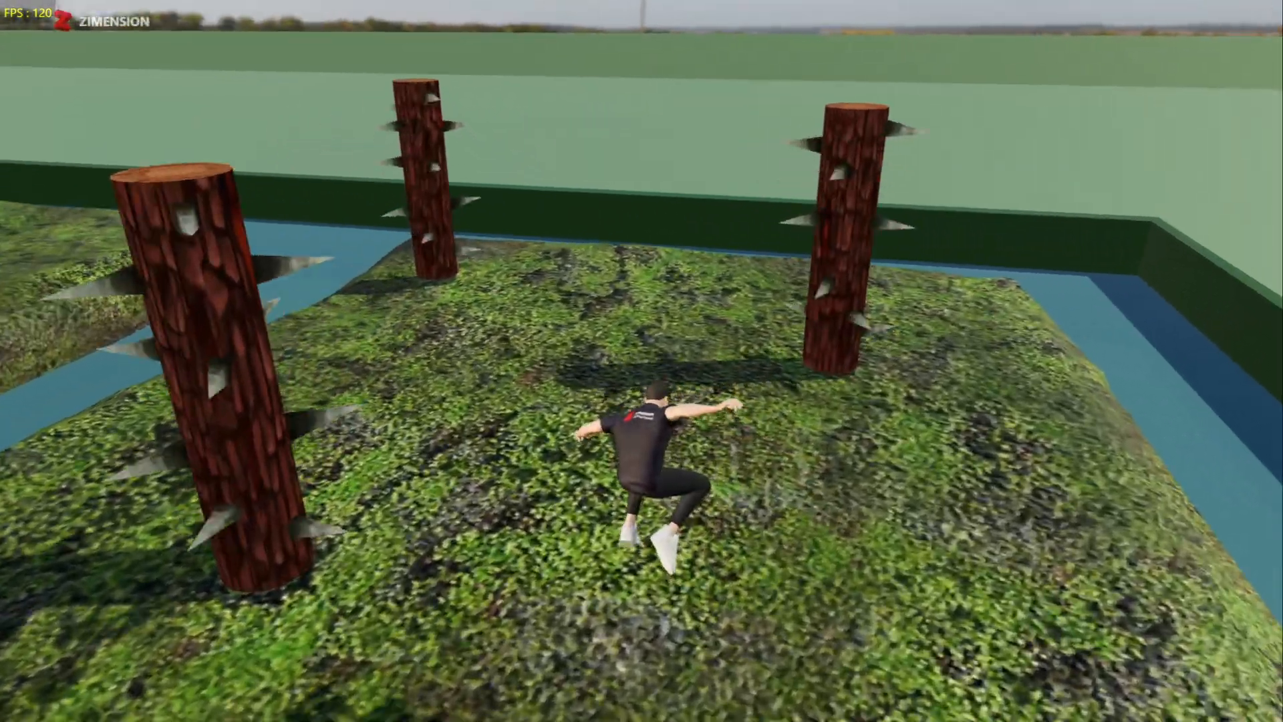
key("w")
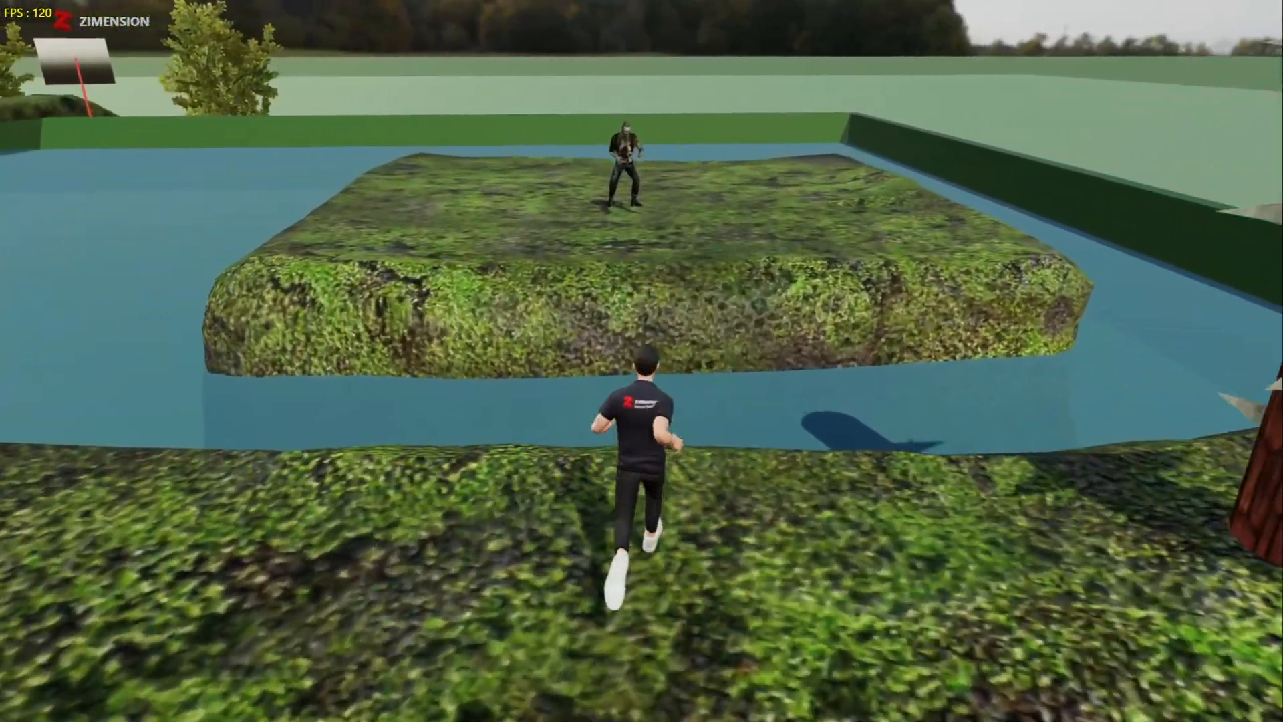
key("space")
key("w")
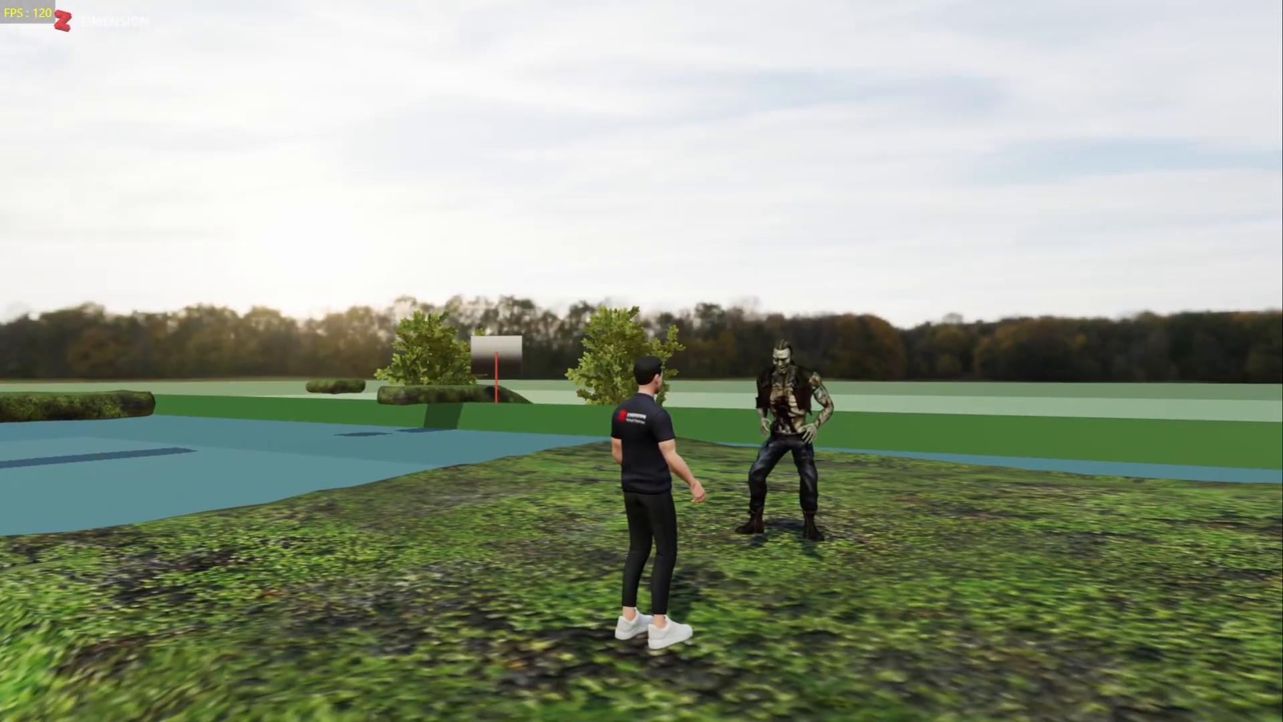
key("w")
key("w")
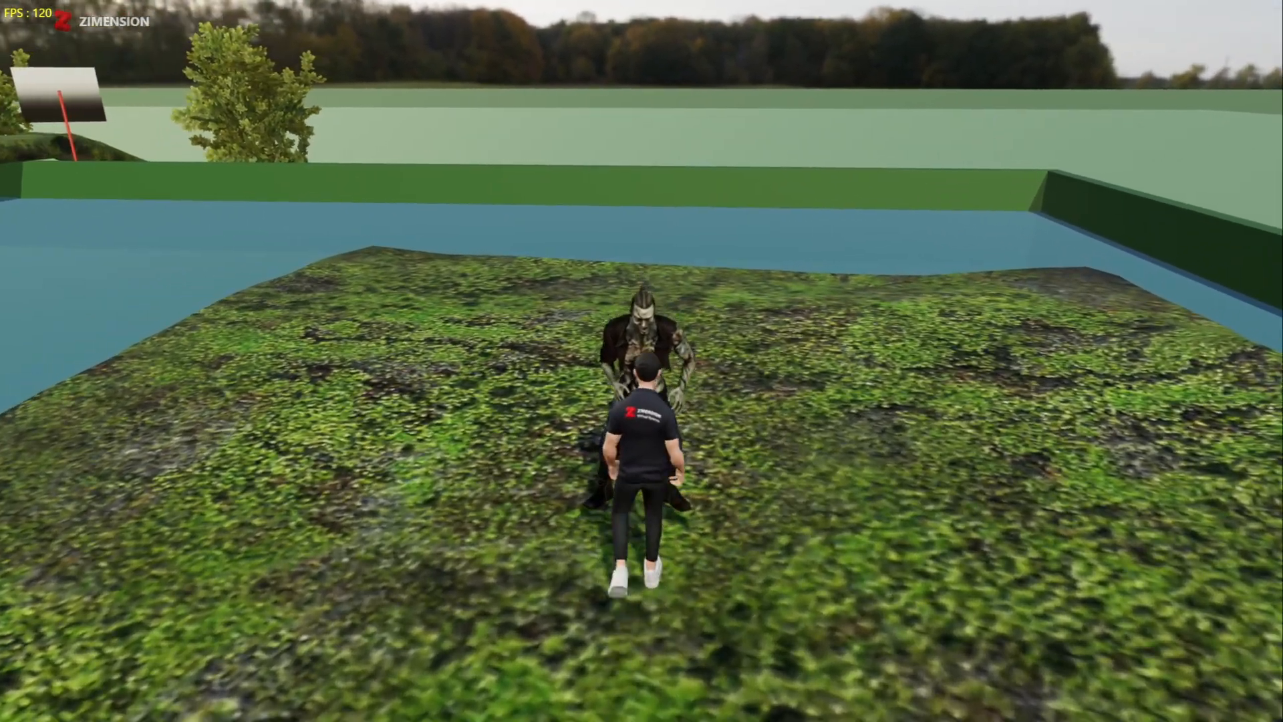
key("s")
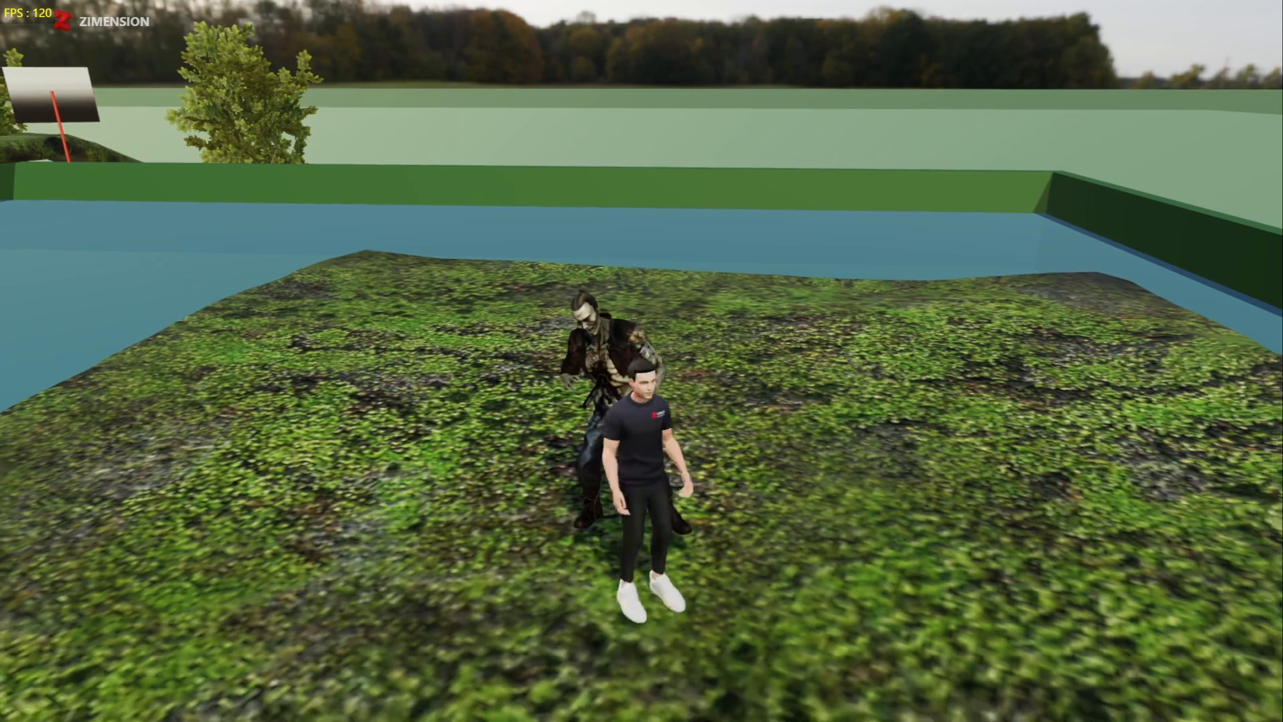
Step: Exit play mode to the editor and bring up the empty Logic flow window
key("Escape")
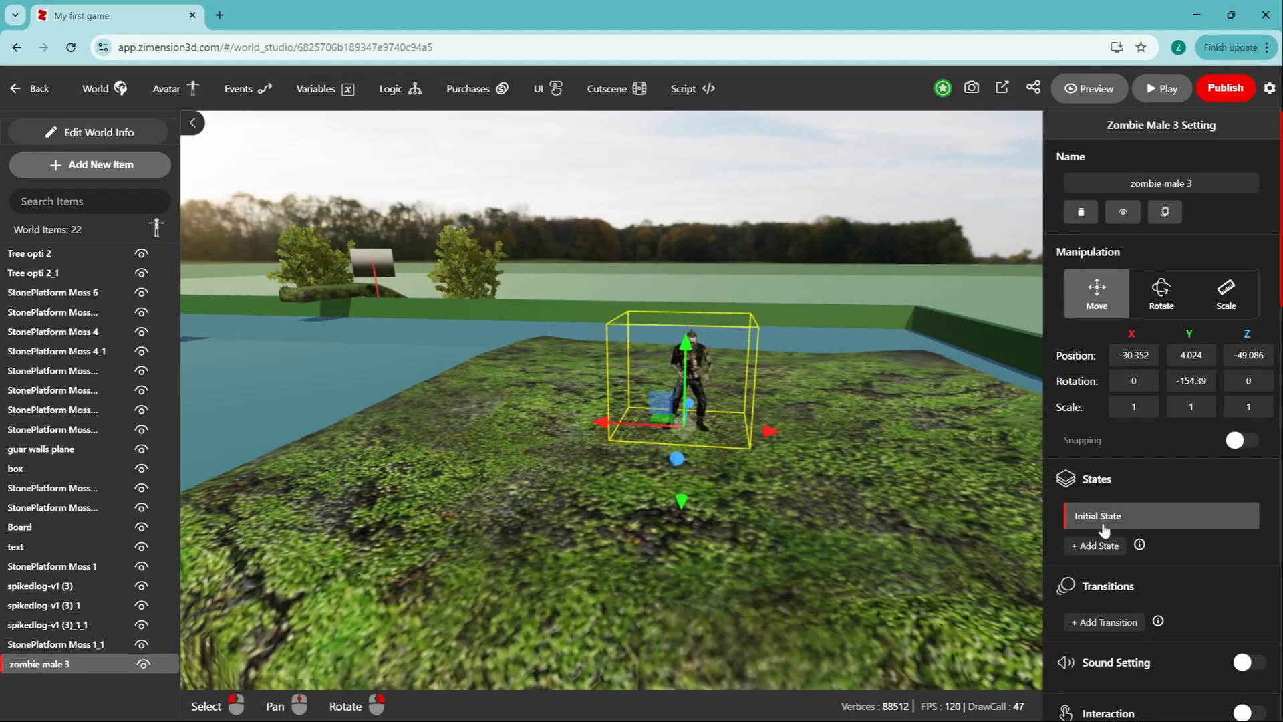
scroll(1108, 530, "down", 5)
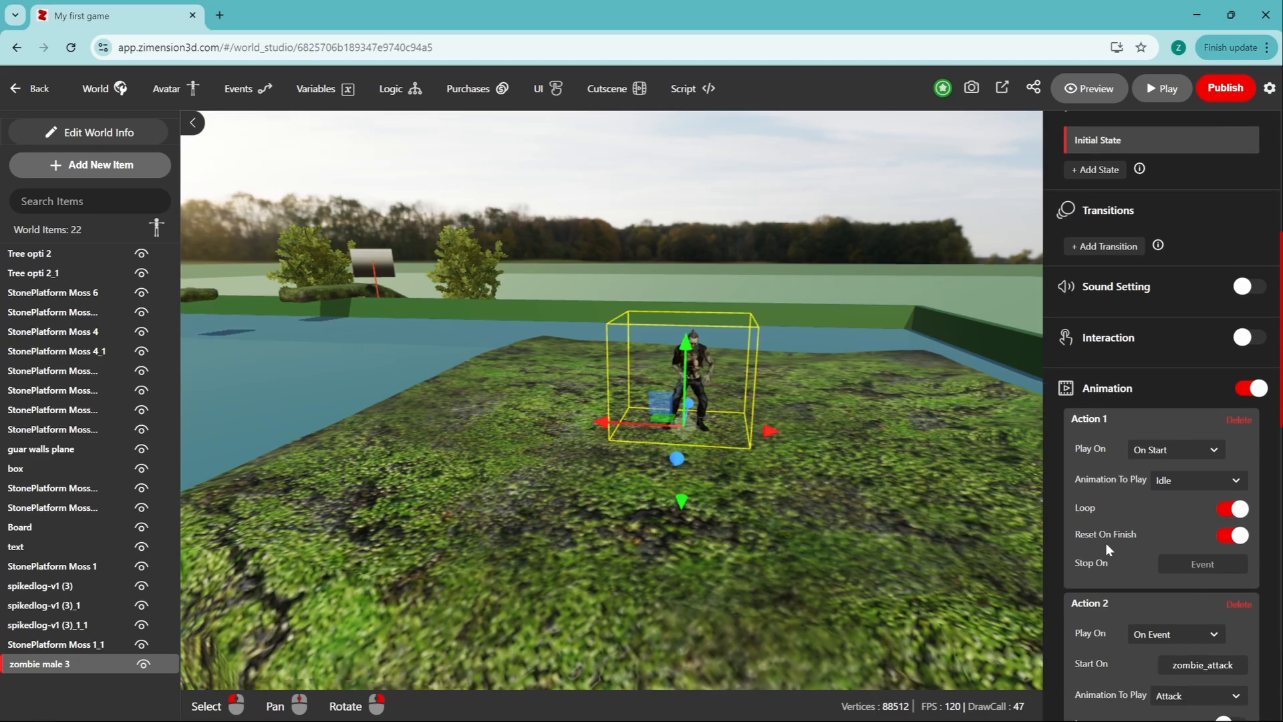
left_click(415, 91)
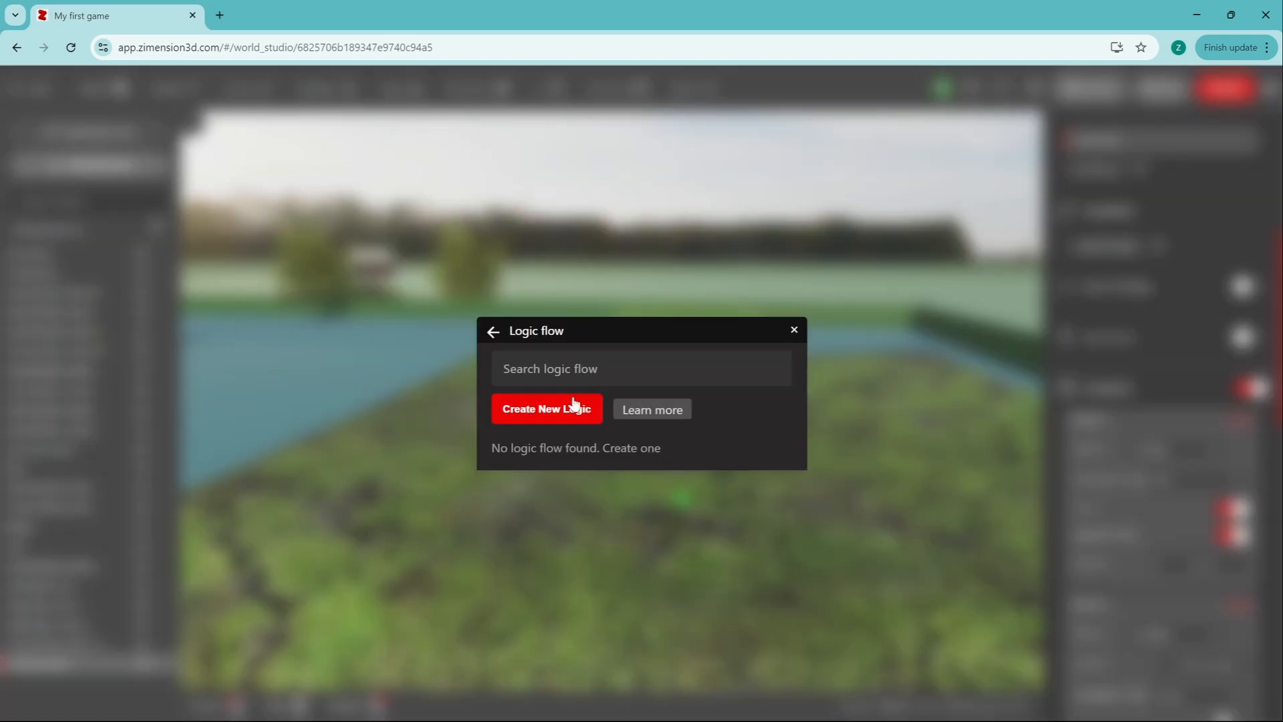
Step: Create a logic flow: on zombie_attack, trigger player_dead with a 0.6 delay, then close
left_click(556, 417)
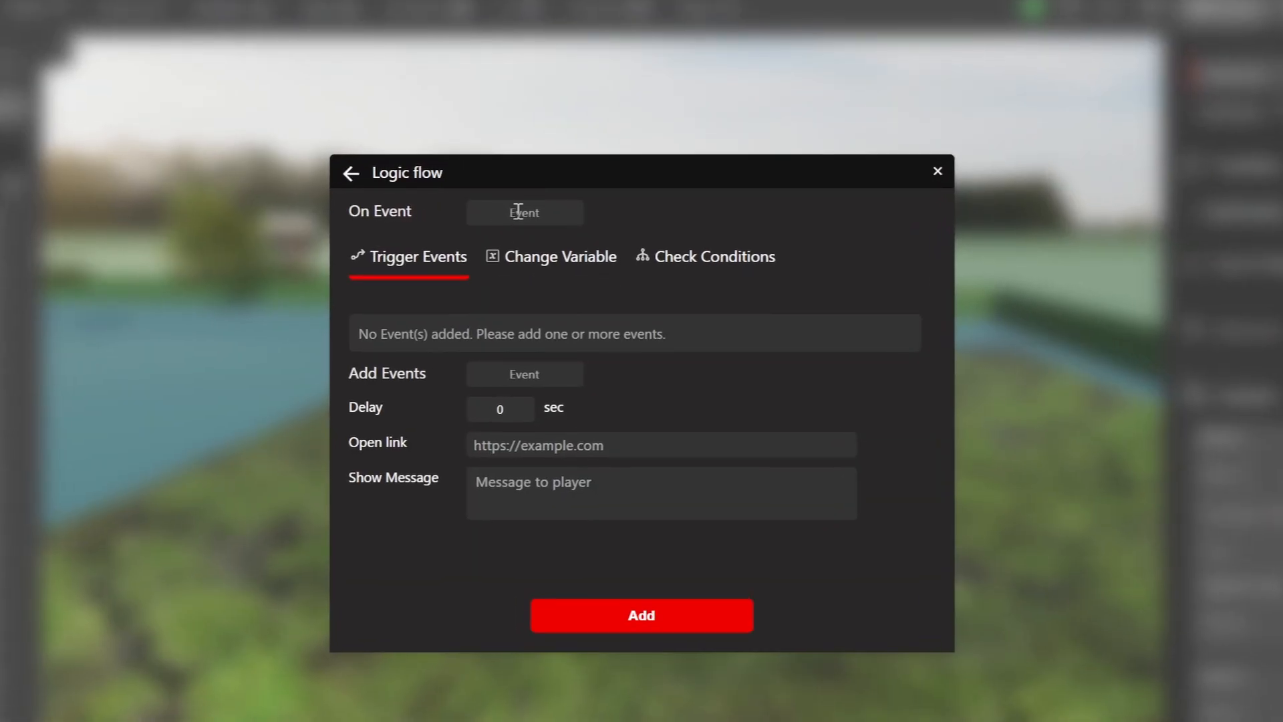
left_click(532, 239)
left_click(514, 239)
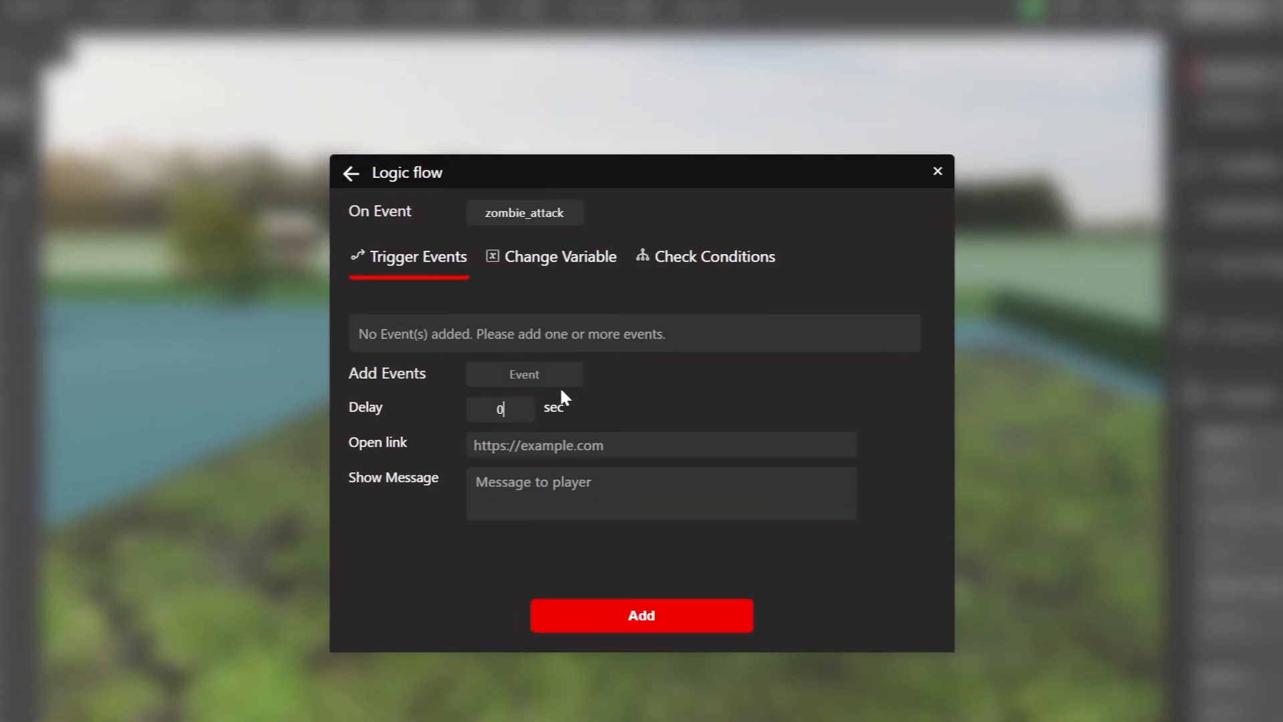
left_click(539, 378)
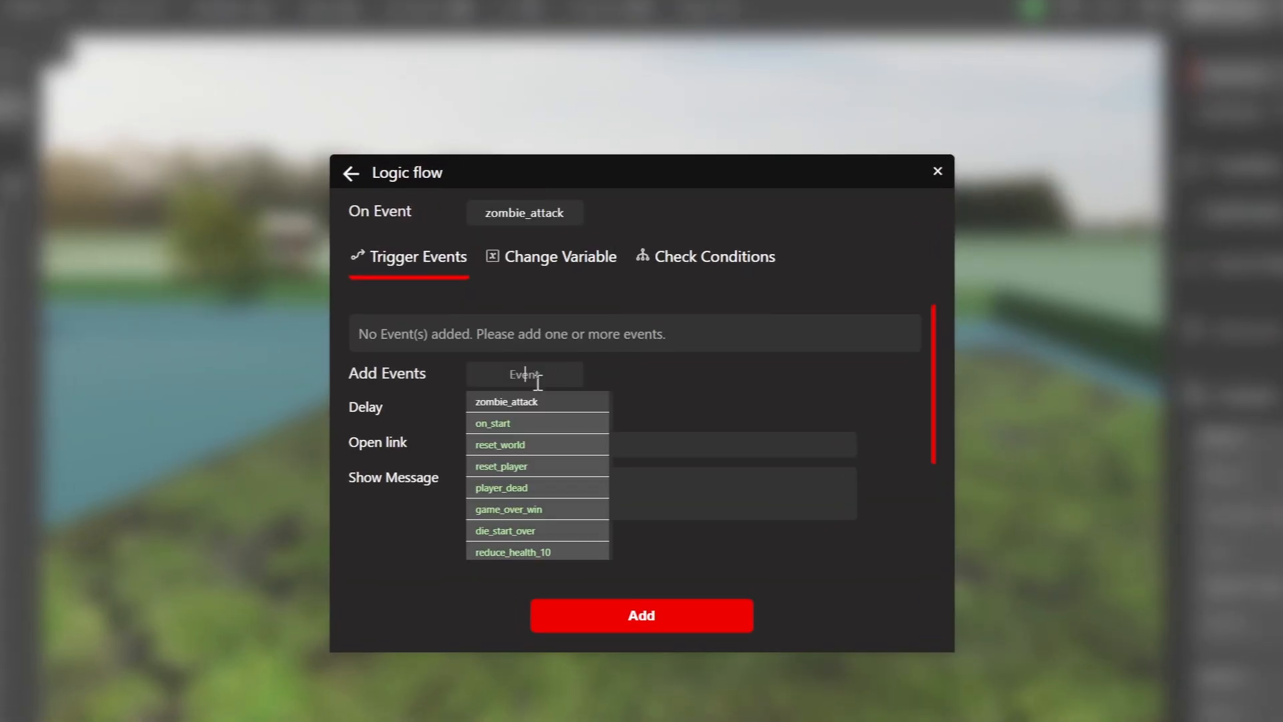
left_click(535, 488)
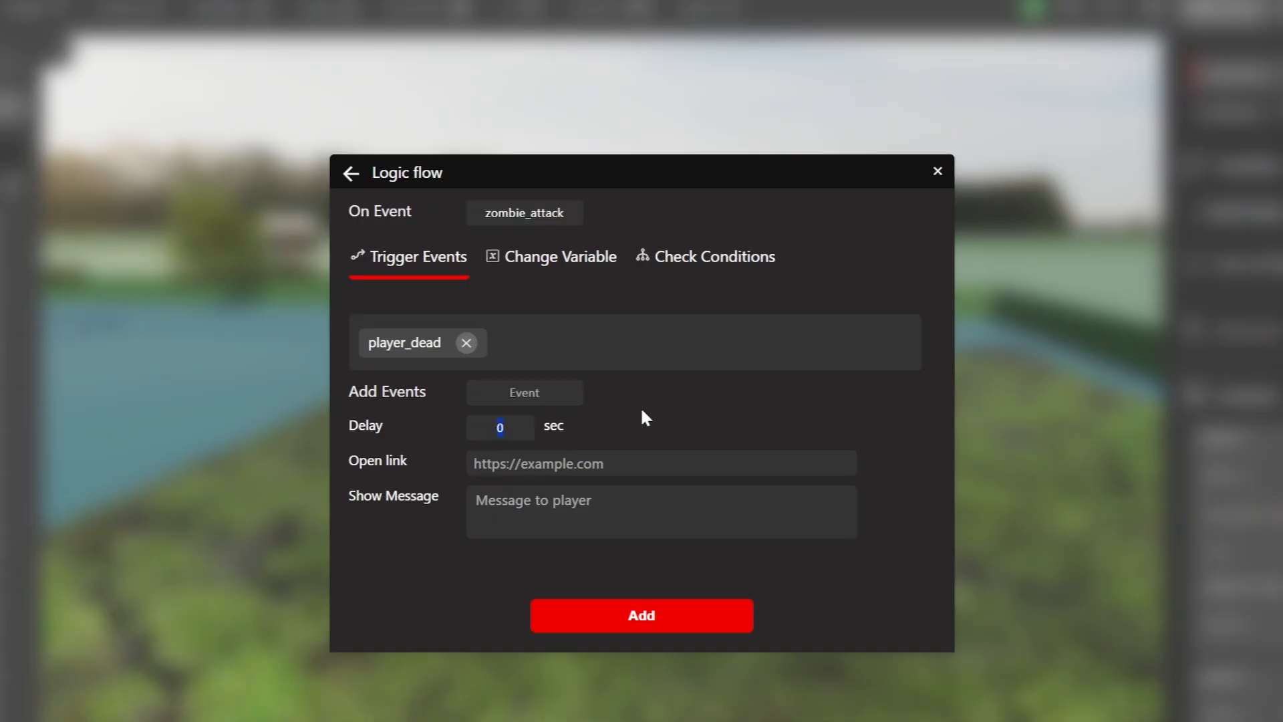
type("0.")
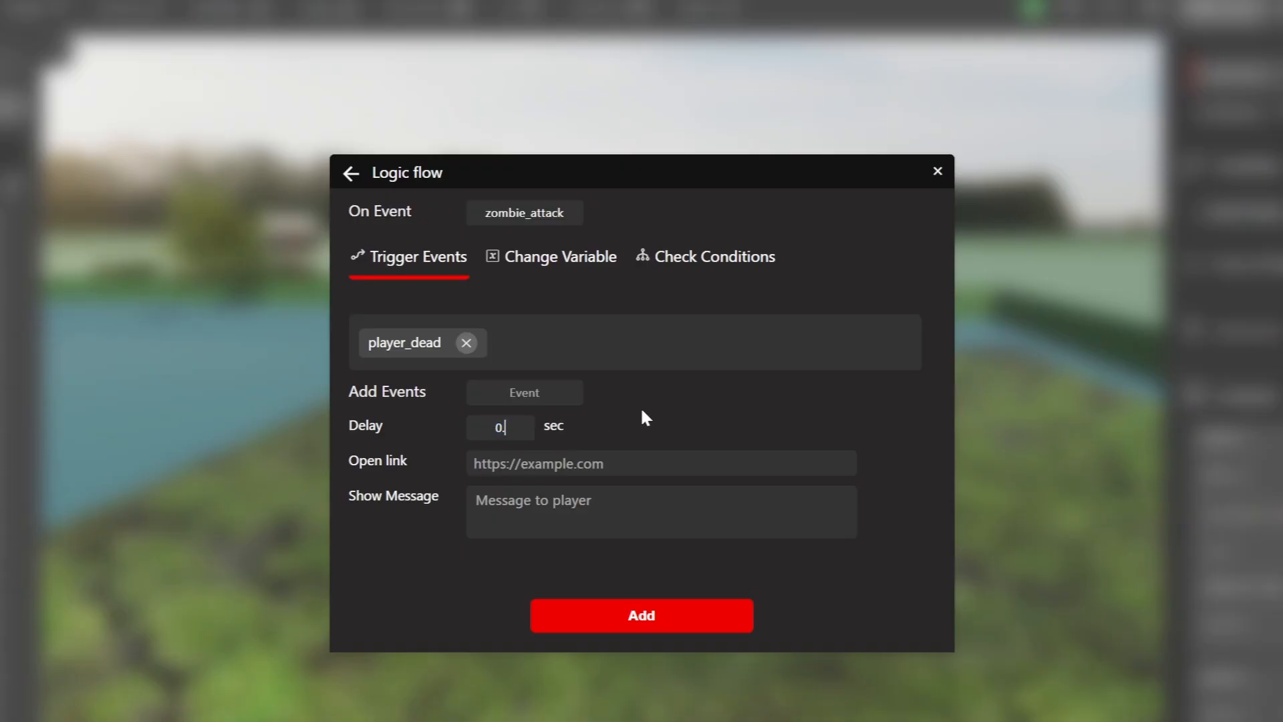
type("6")
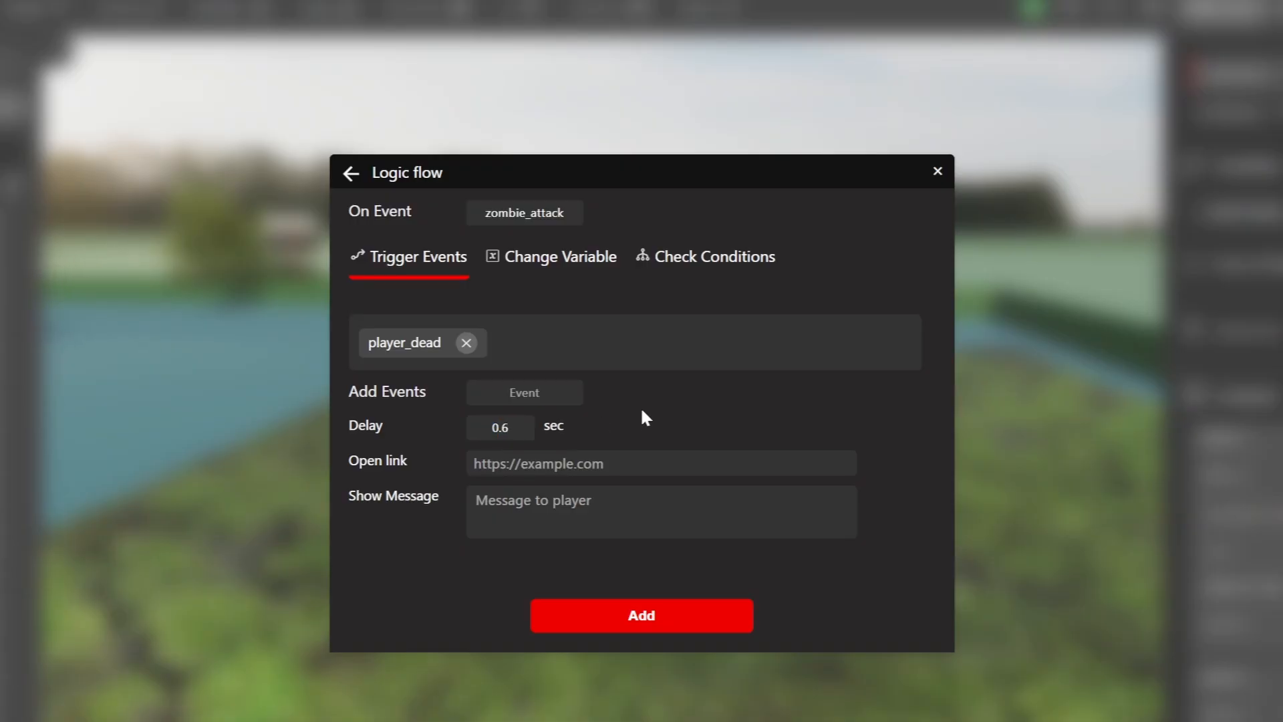
left_click(582, 622)
left_click(794, 326)
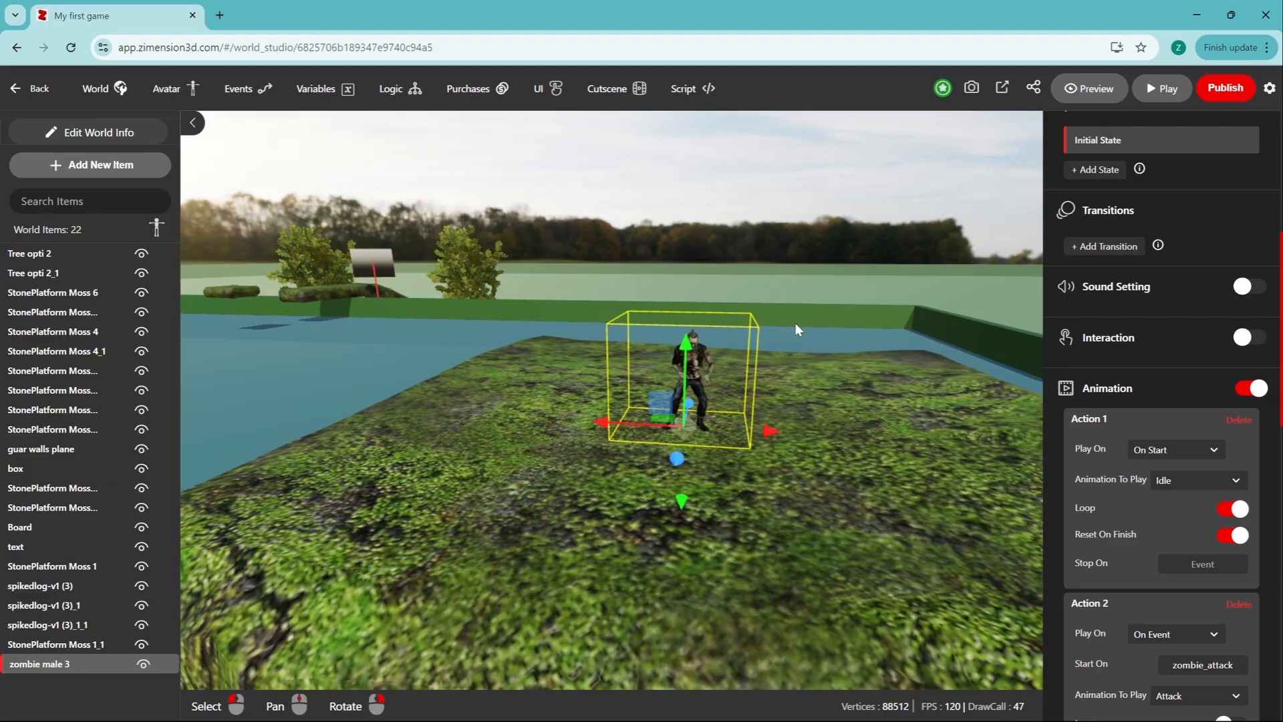
left_click(1164, 100)
left_click(641, 334)
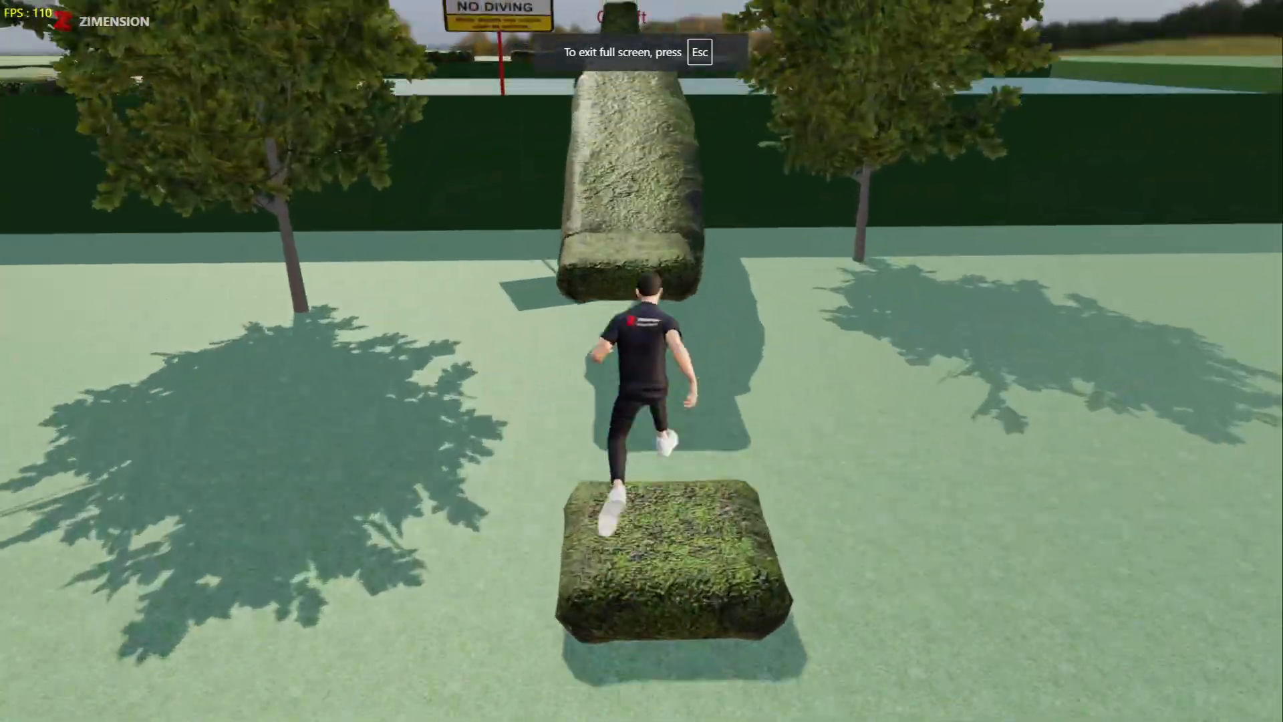
key("w")
key("space")
key("space")
key("space")
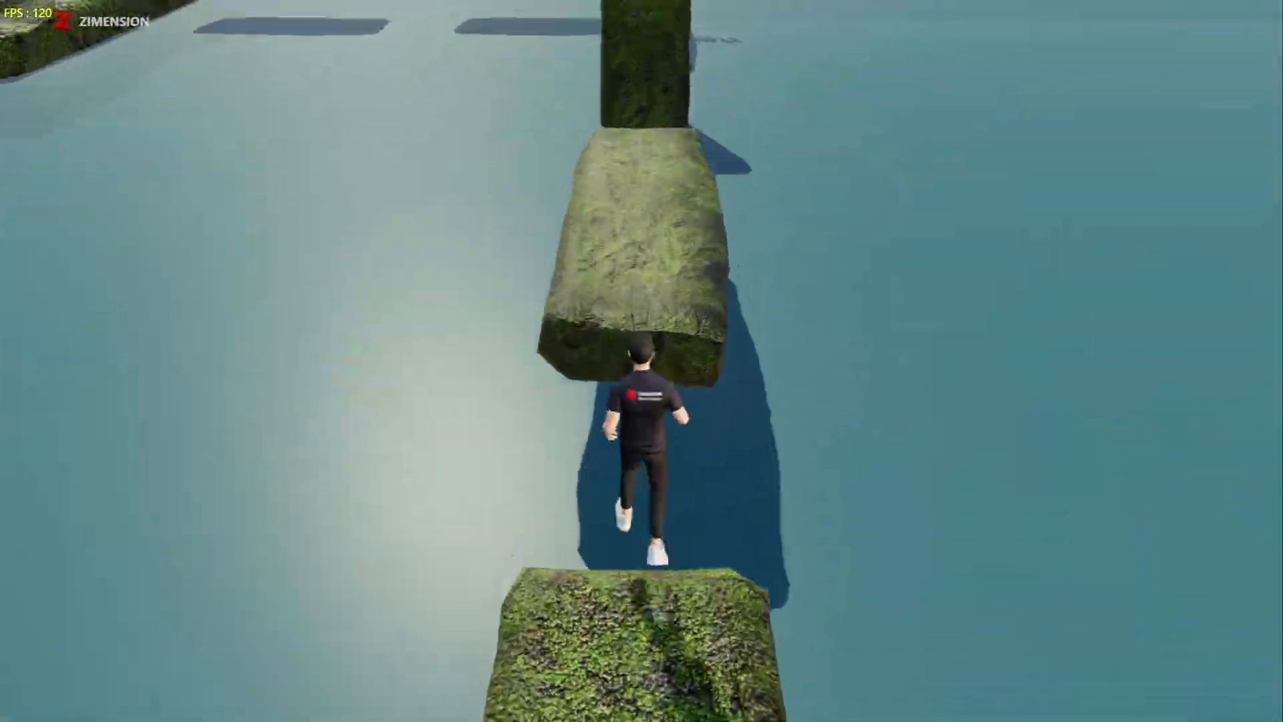
key("space")
key("space")
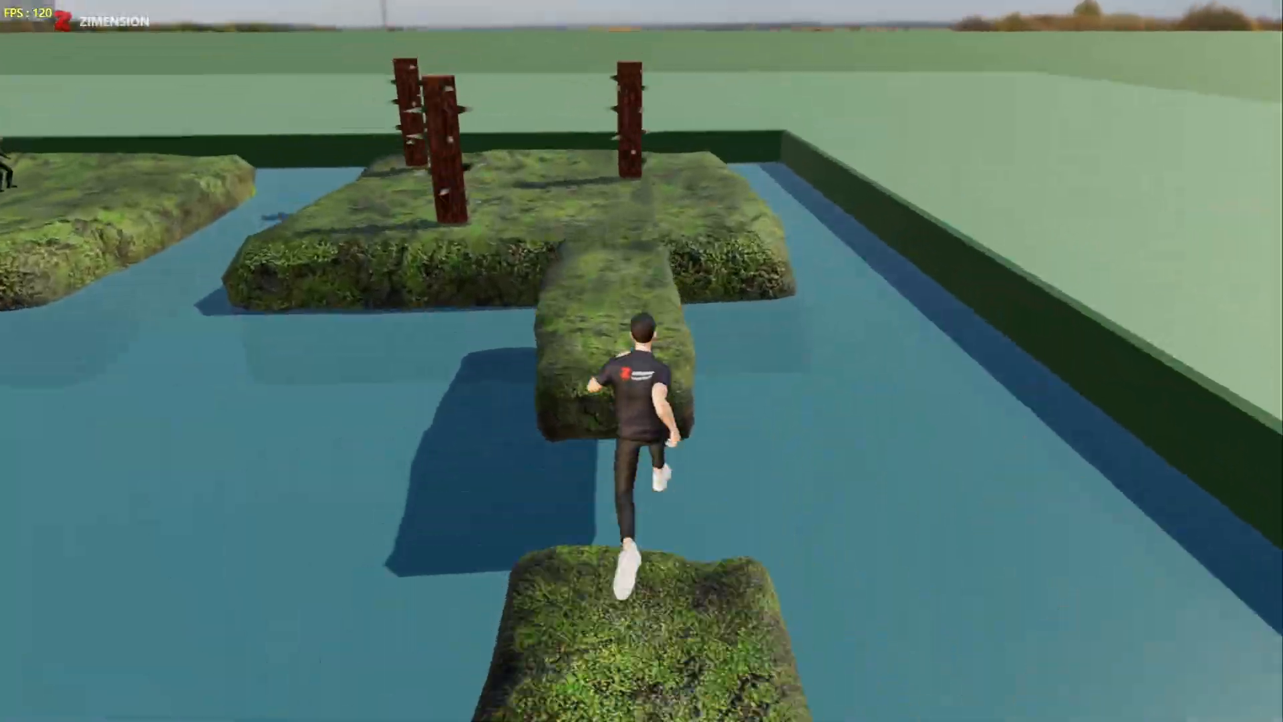
key("space")
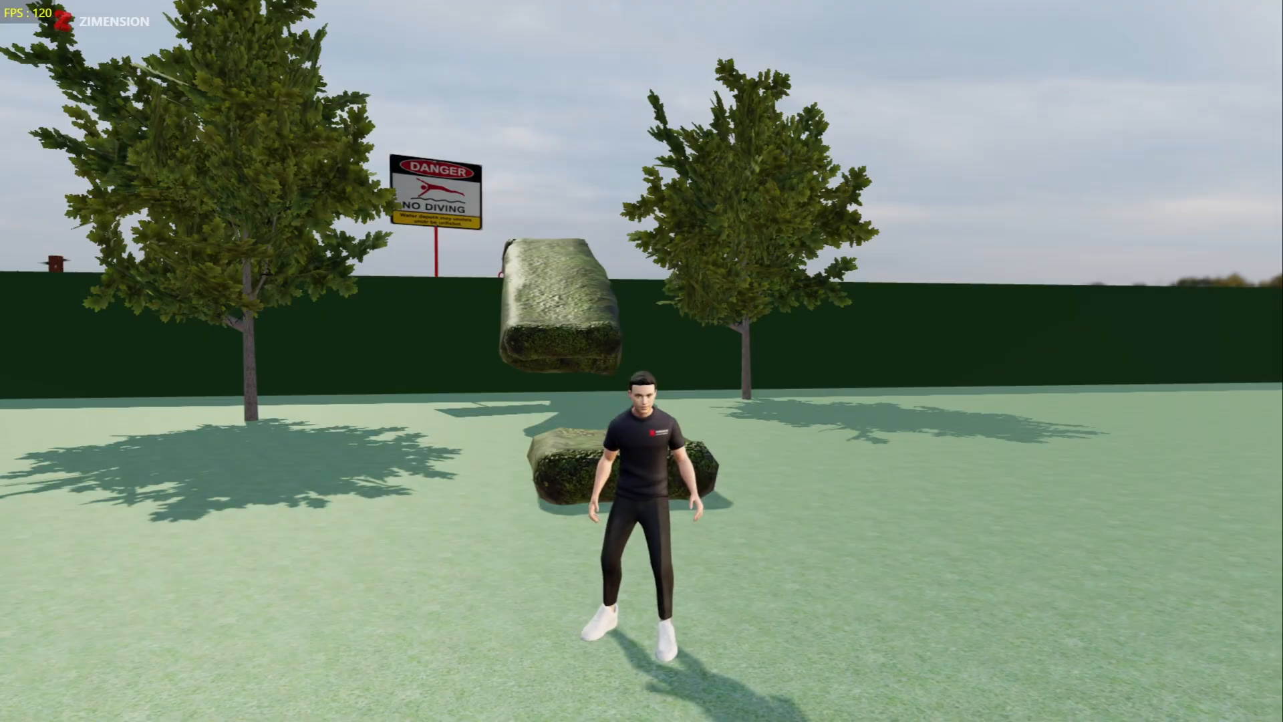
key("Escape")
left_click(646, 360)
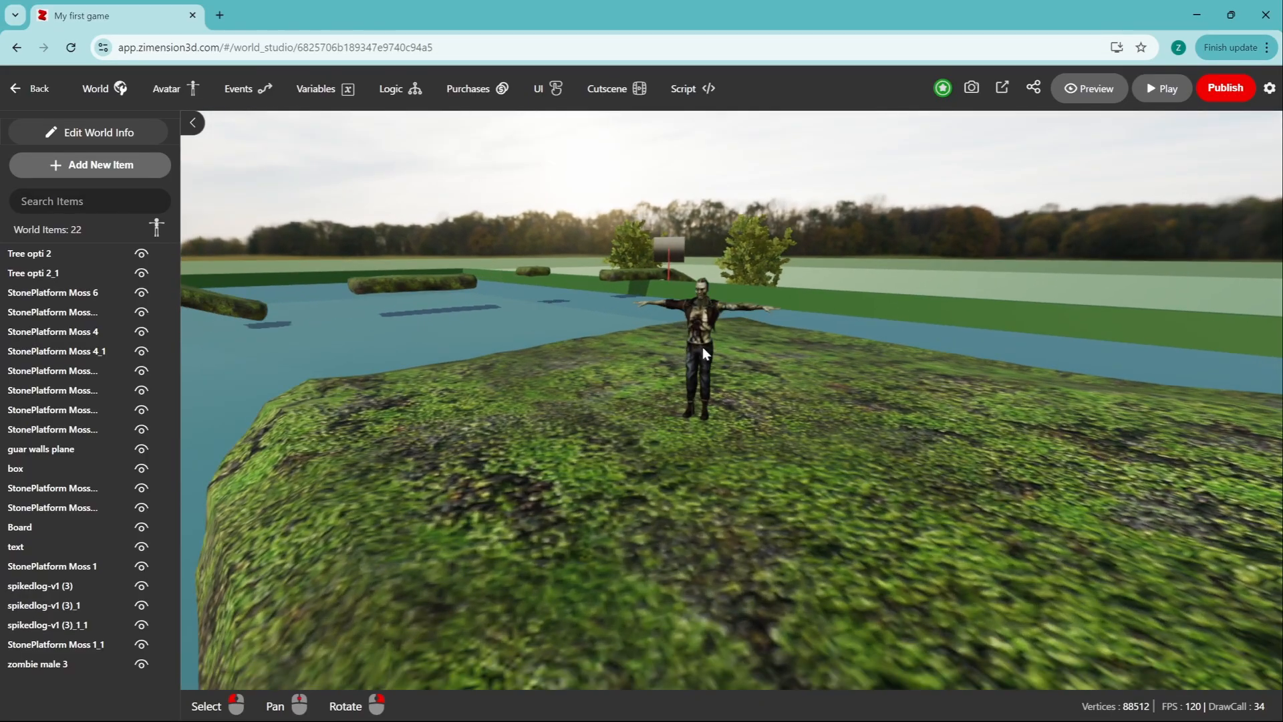
Step: Select the zombie and trial-move and rotate it on its platform
left_click(703, 347)
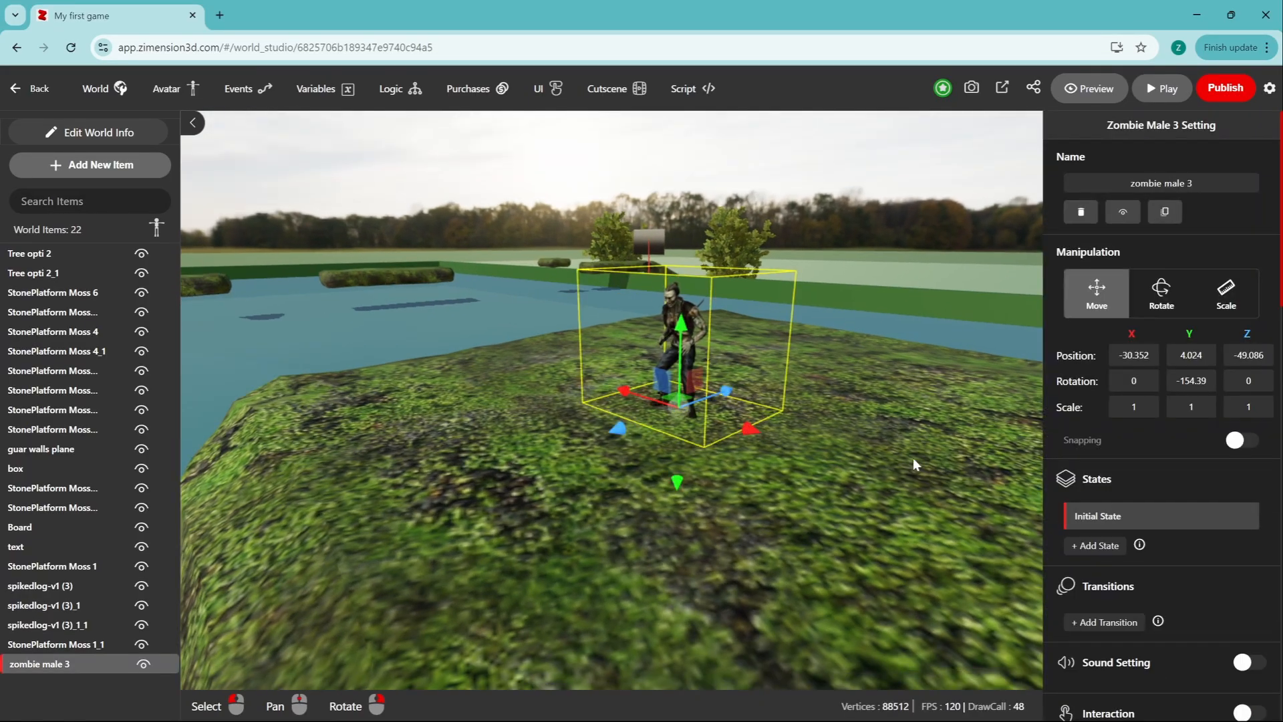
scroll(1119, 520, "down", 5)
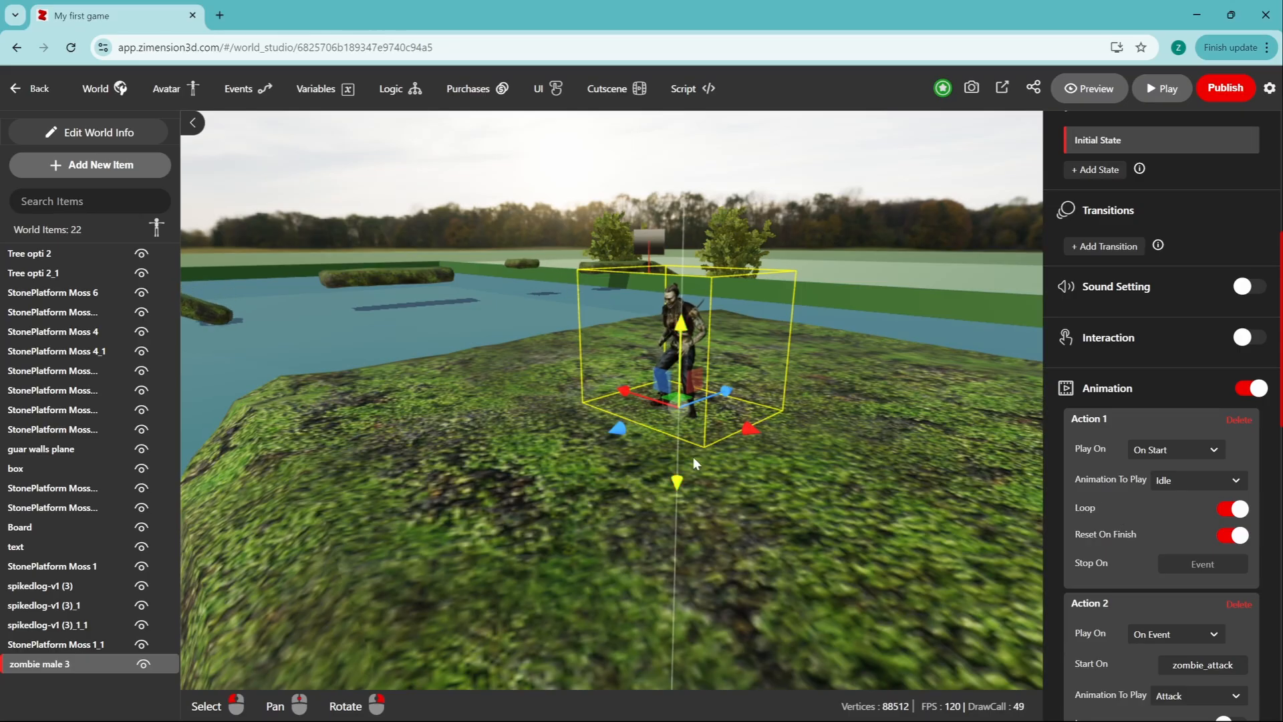
left_click_drag(759, 432, 642, 374)
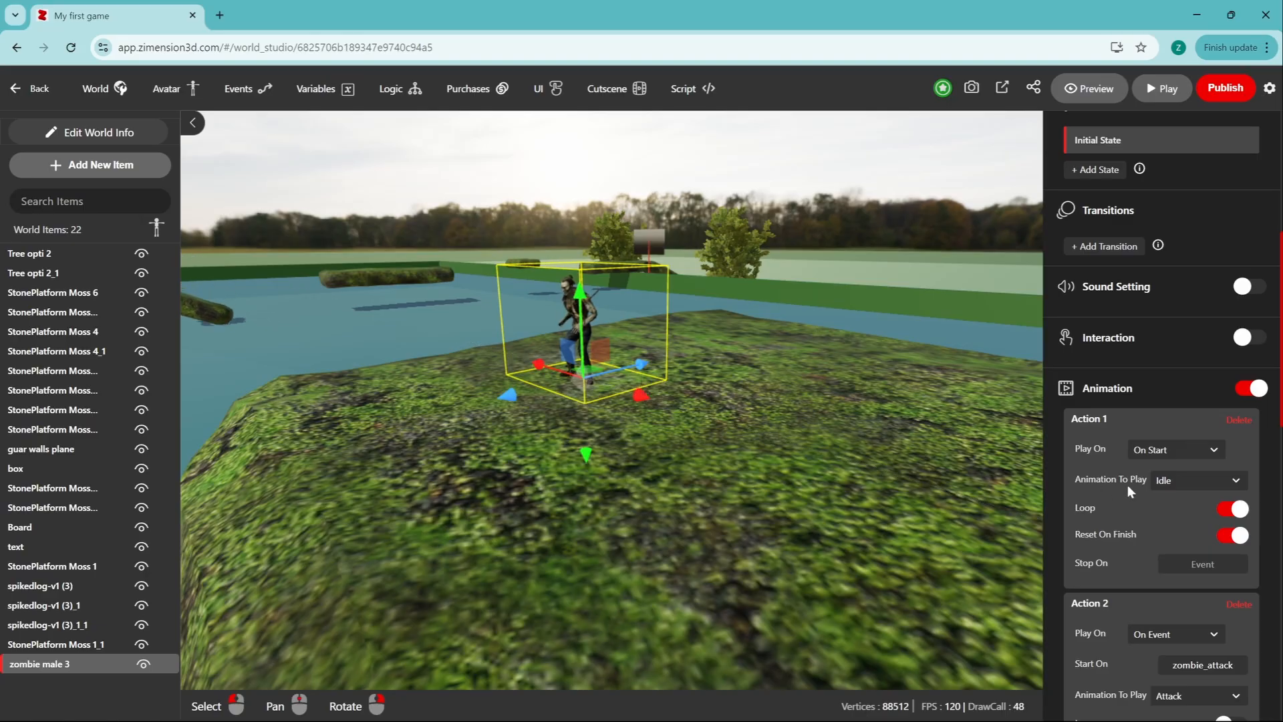
scroll(1116, 271, "up", 6)
left_click(1158, 301)
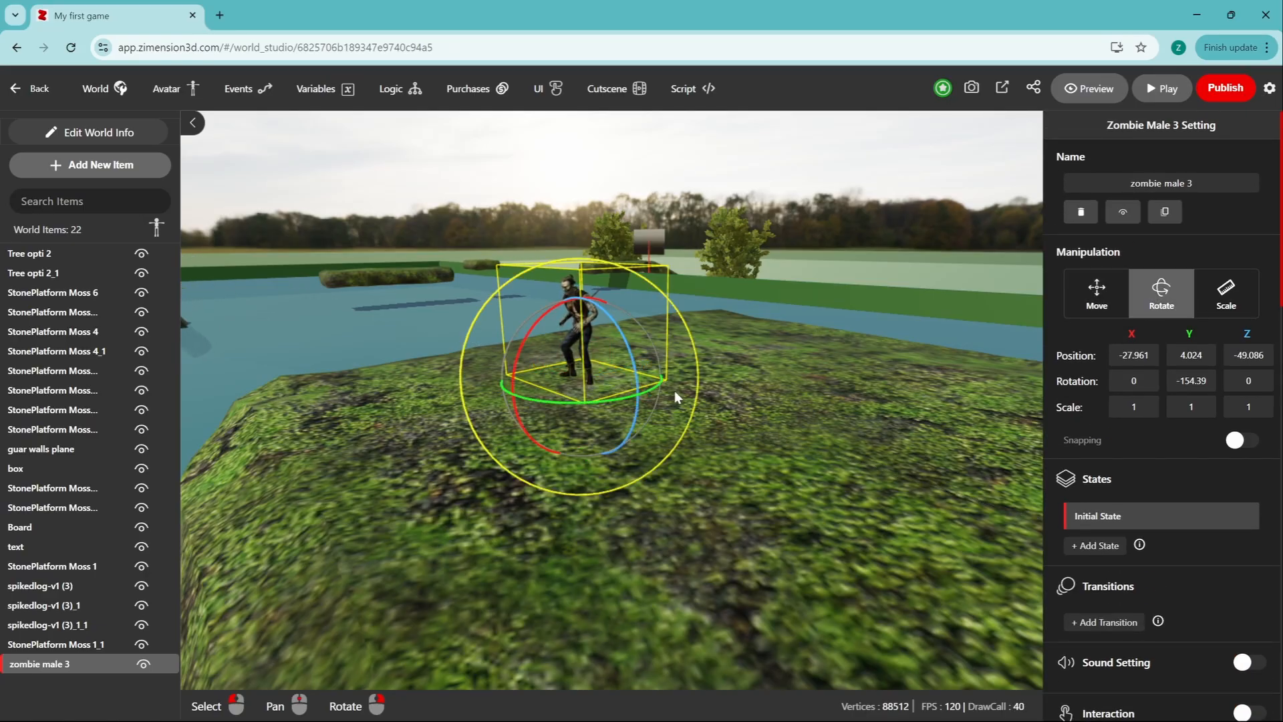
left_click_drag(561, 411, 572, 406)
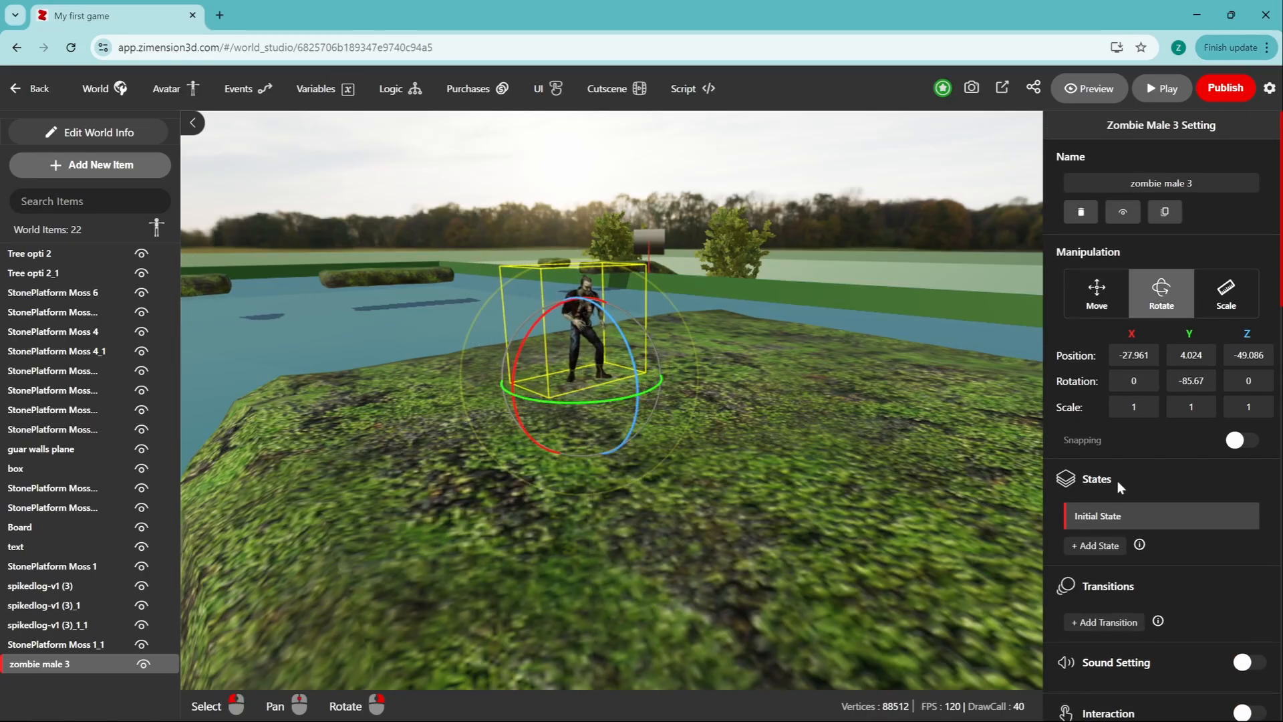
scroll(1123, 478, "down", 1)
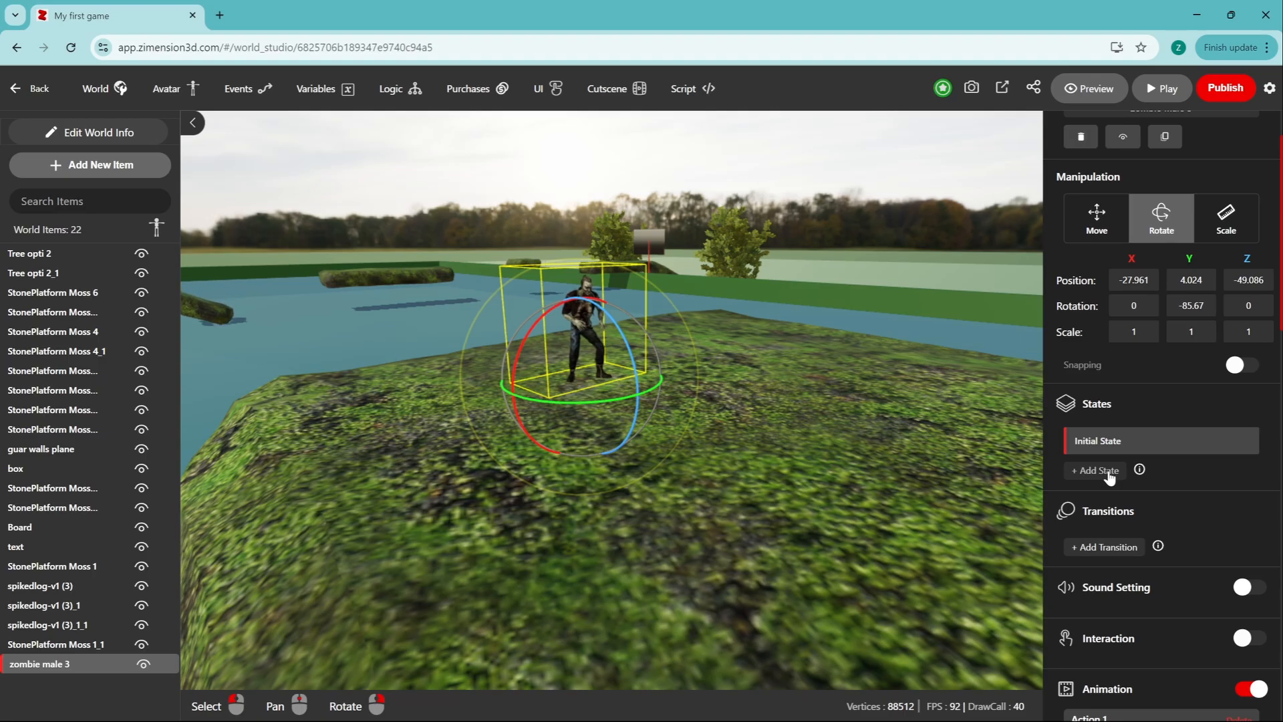
Step: Add State 1 and slide the zombie along X to -37.073
left_click(1099, 471)
scroll(834, 474, "down", 3)
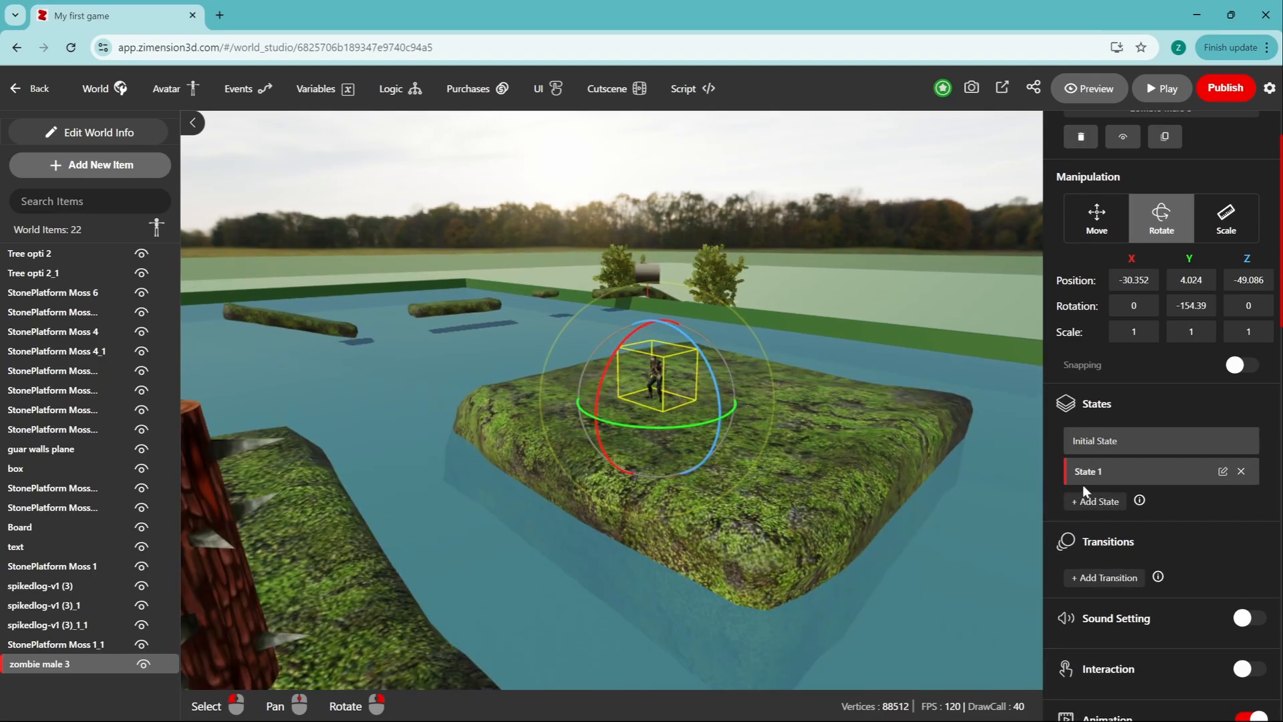
left_click(1096, 217)
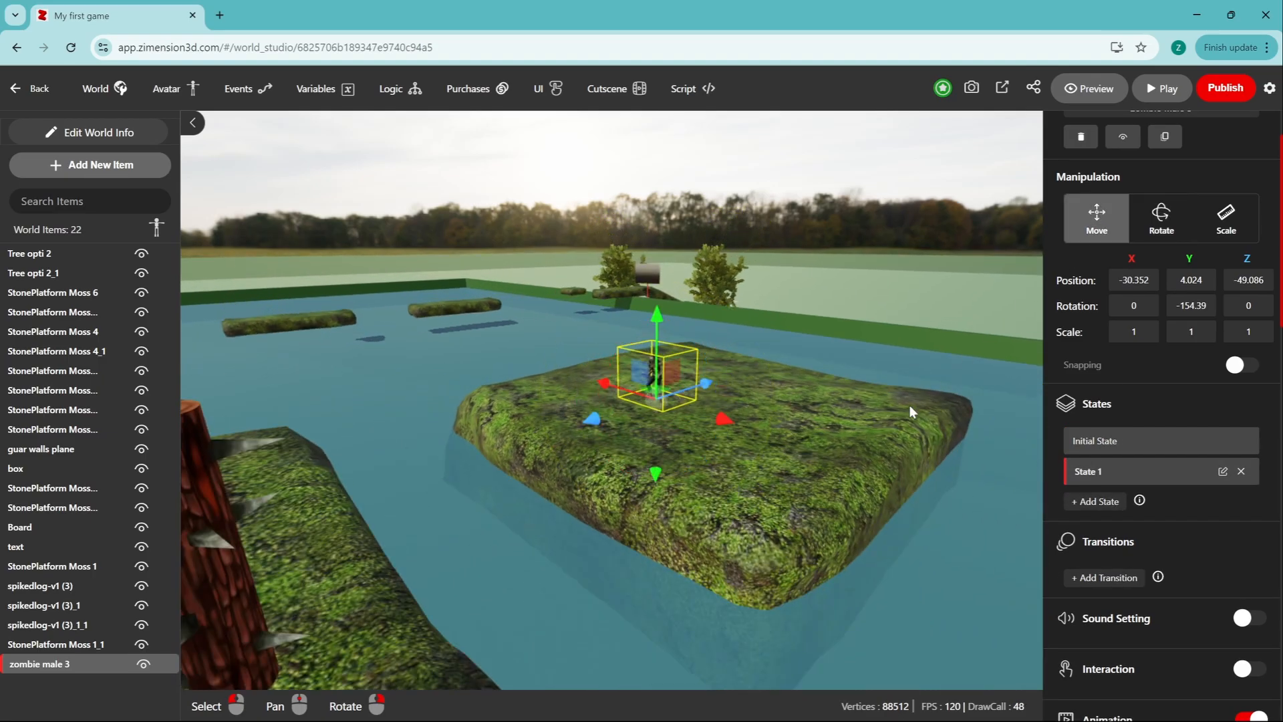
left_click_drag(727, 424, 940, 522)
scroll(763, 450, "up", 3)
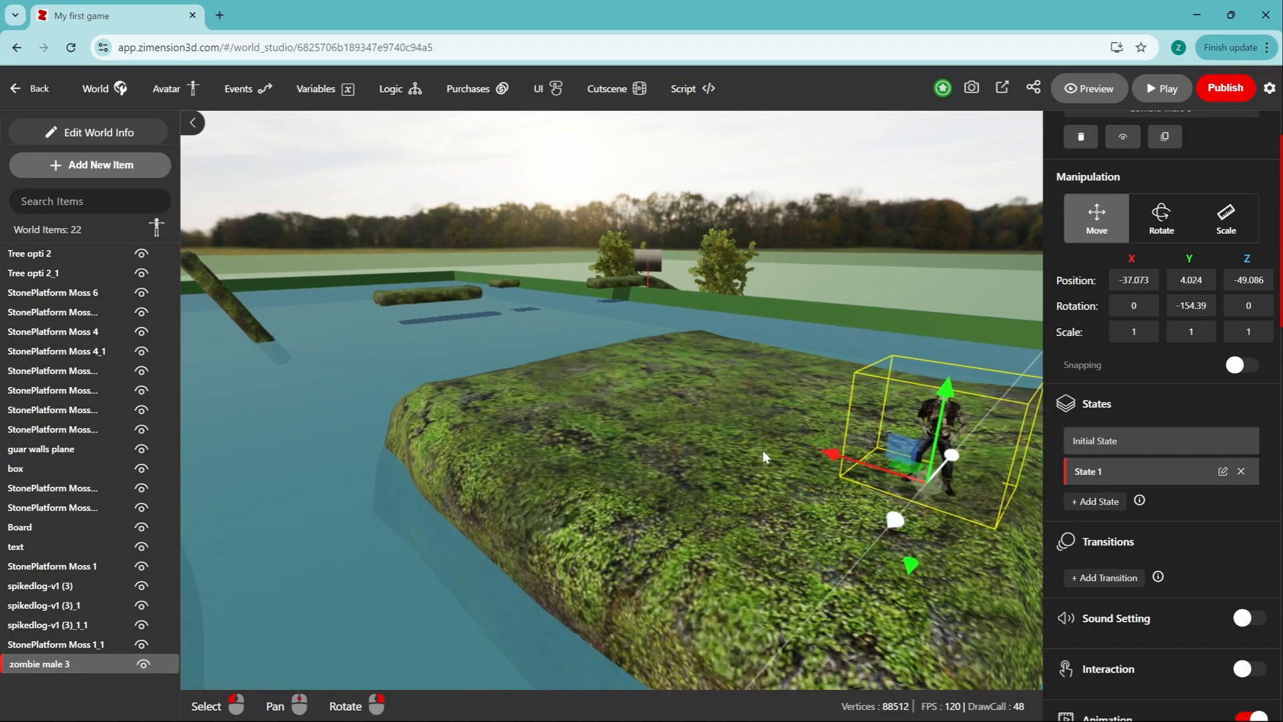
scroll(769, 438, "down", 3)
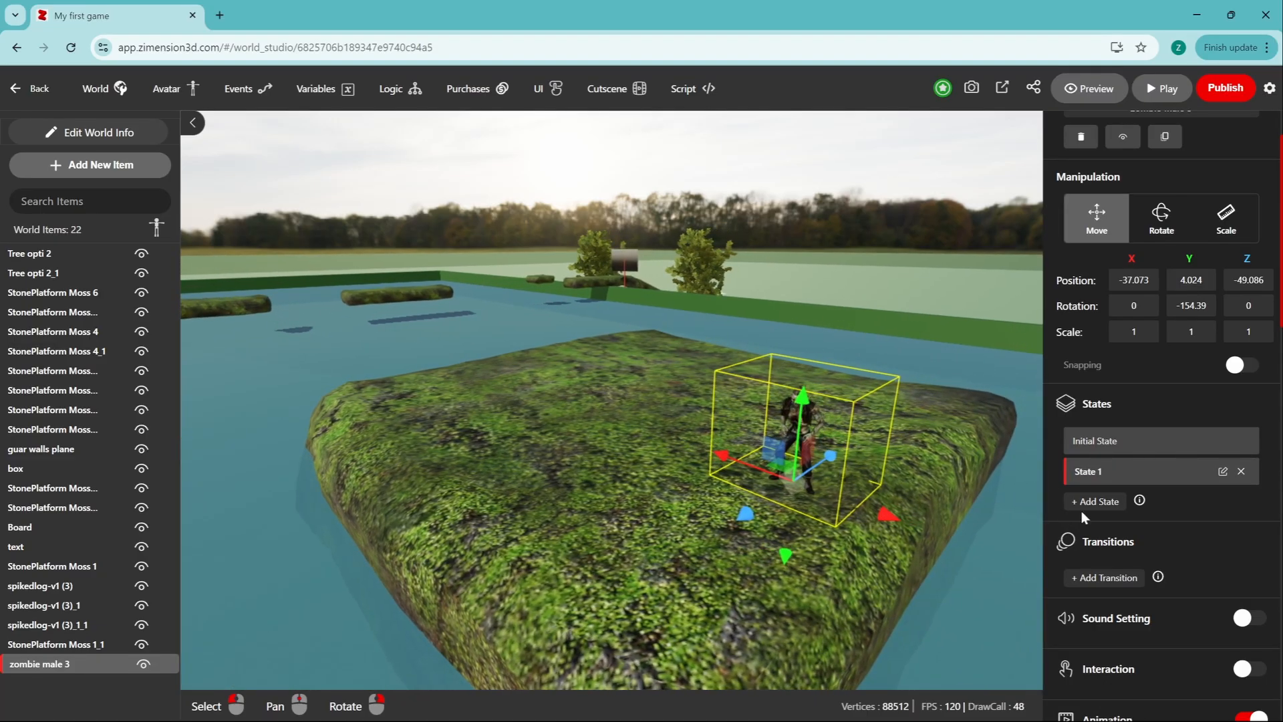
Step: Add Transition 1 with a 4-second Initial State step and a second step
left_click(1104, 578)
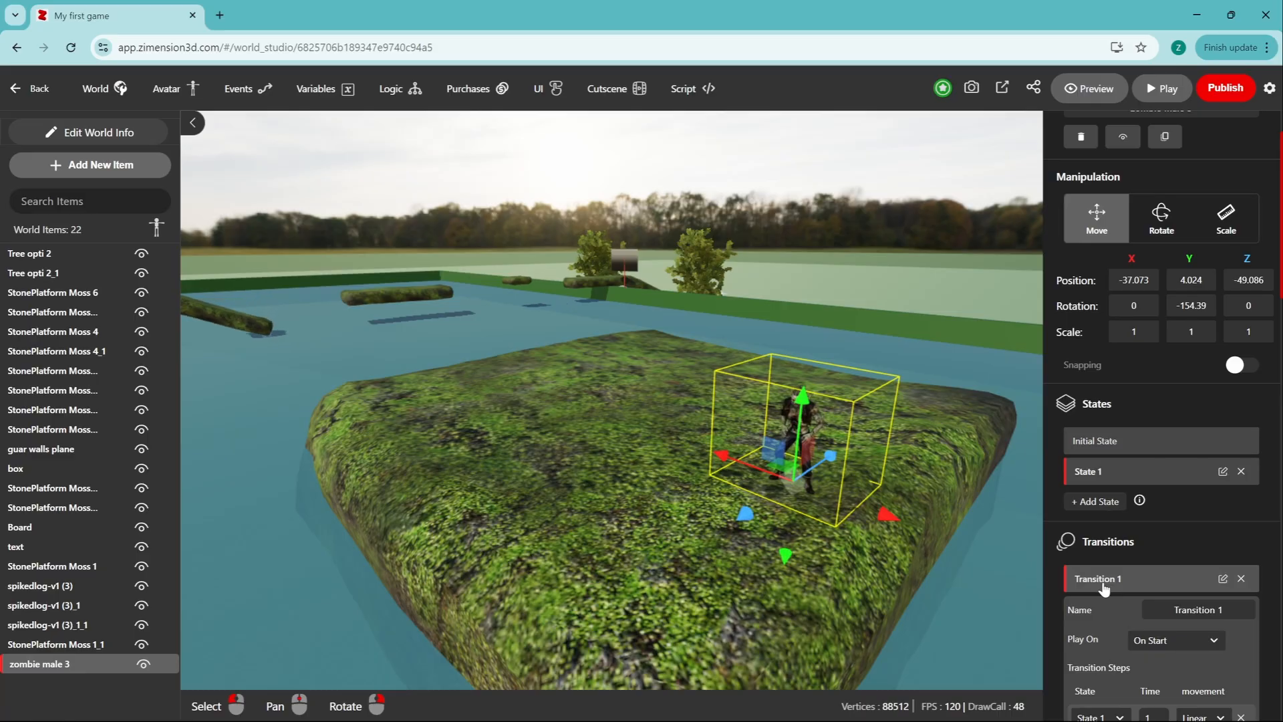
scroll(1104, 588, "down", 3)
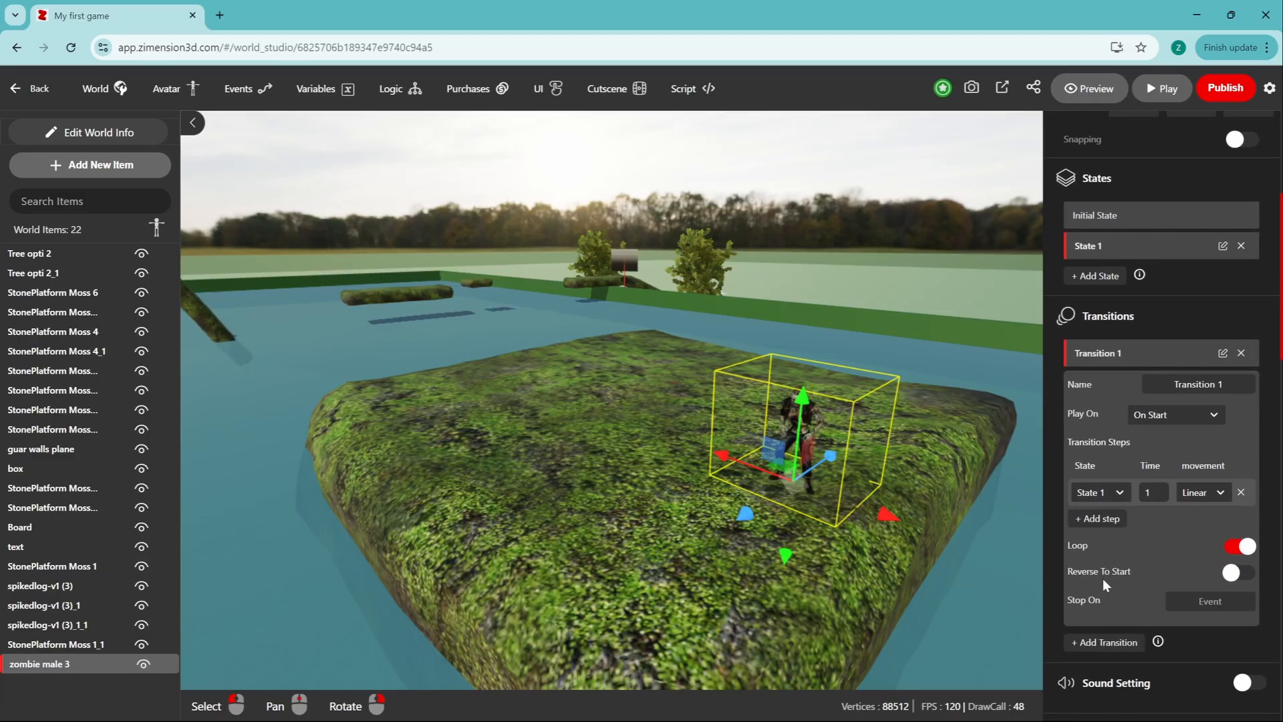
left_click(1099, 516)
left_click(1089, 518)
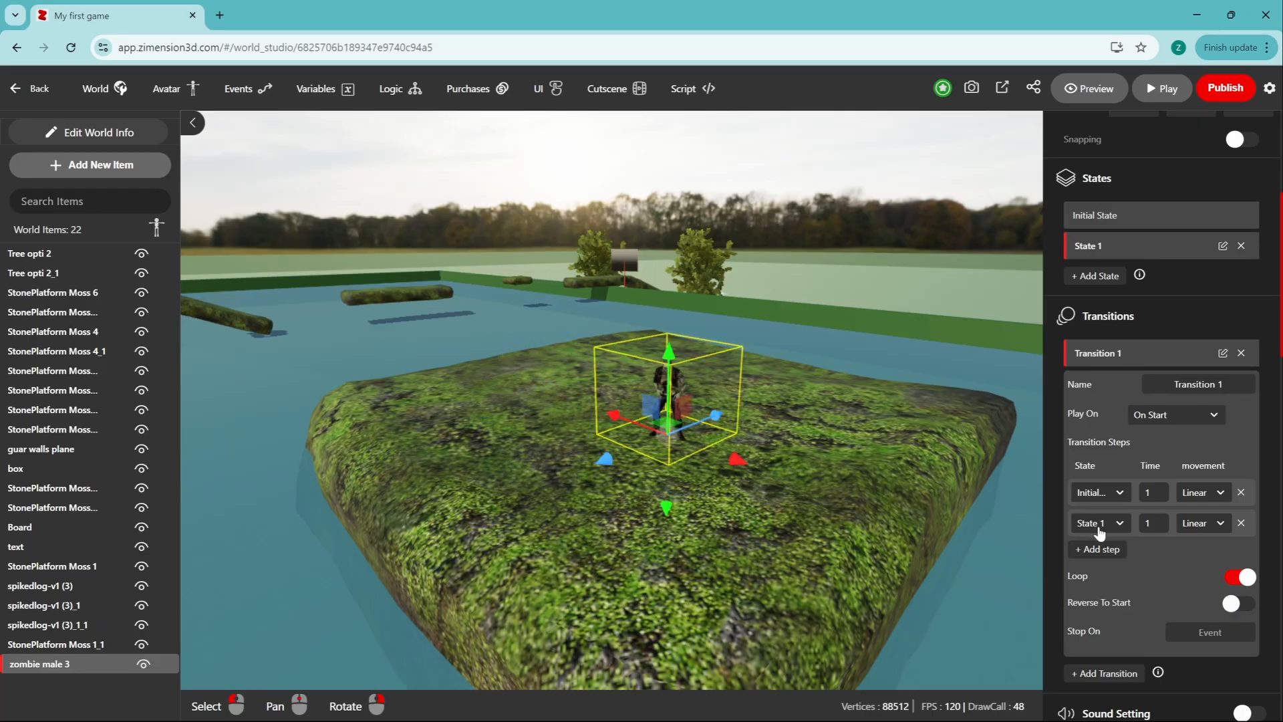
left_click(1148, 492)
type("4")
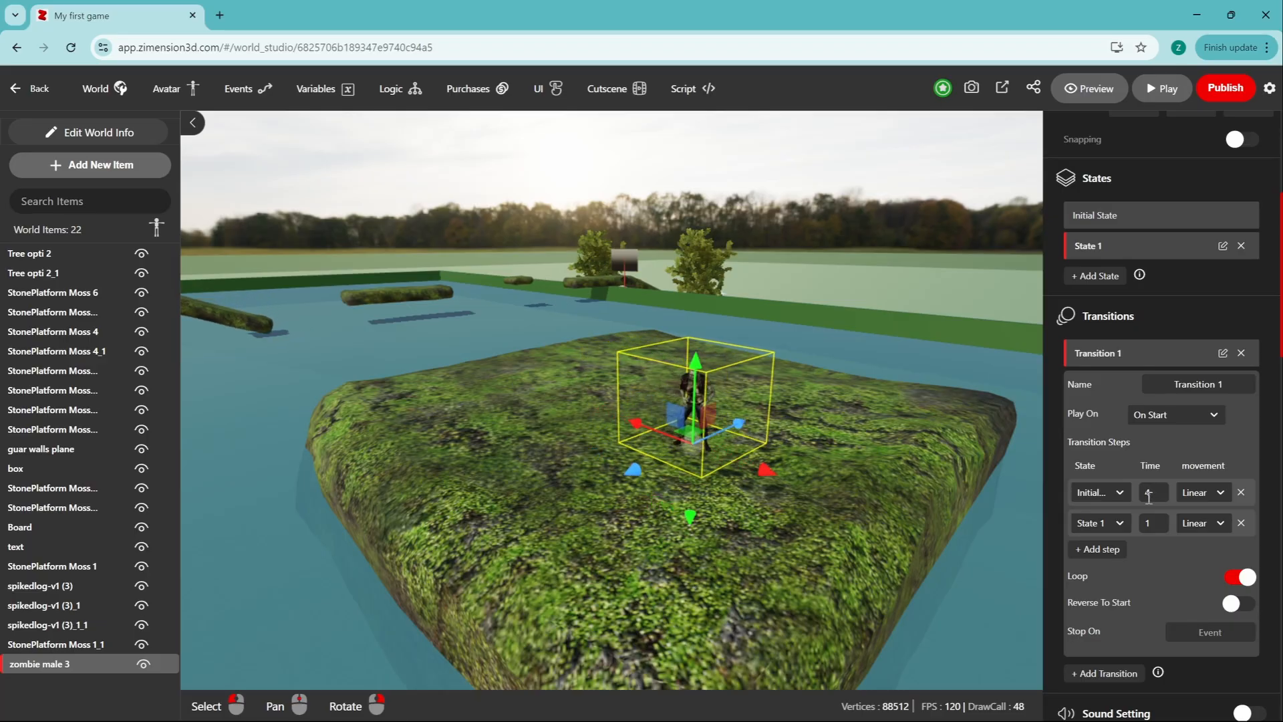
Step: Add a third step returning to Initial State, create State 2, and give State 1 4 seconds
left_click(1104, 550)
left_click(1111, 559)
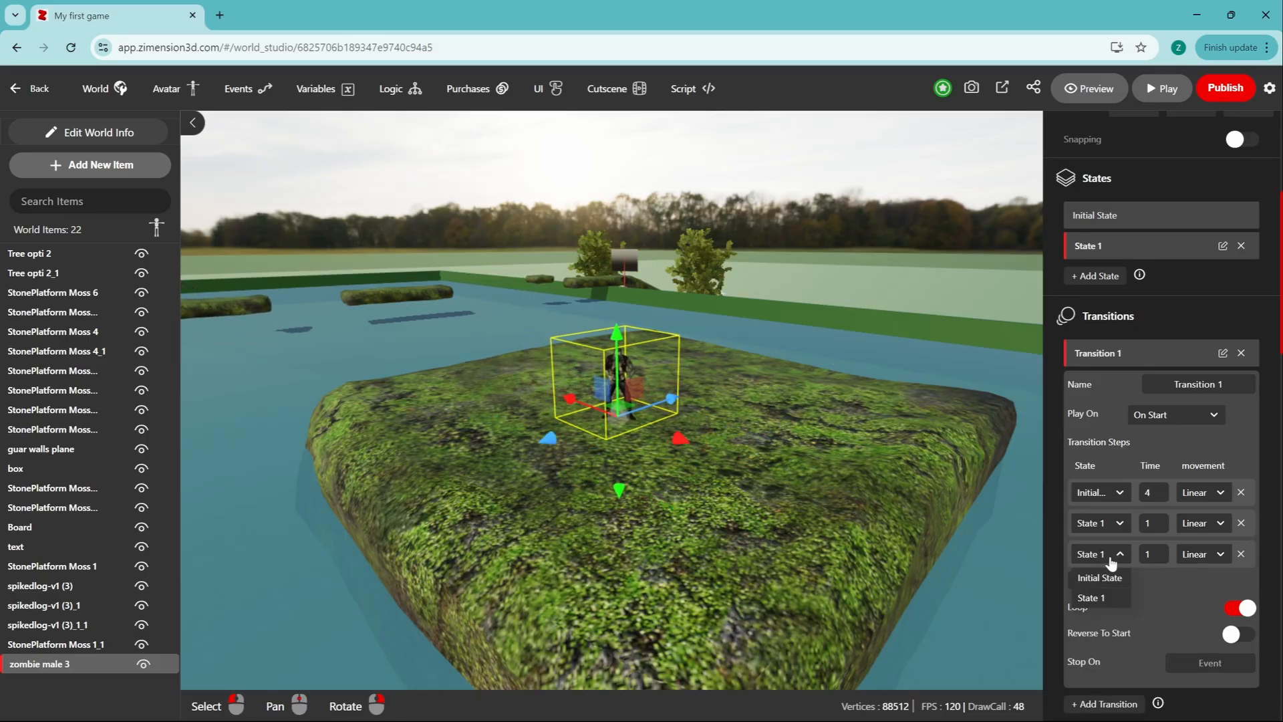
left_click(1111, 560)
left_click(1097, 276)
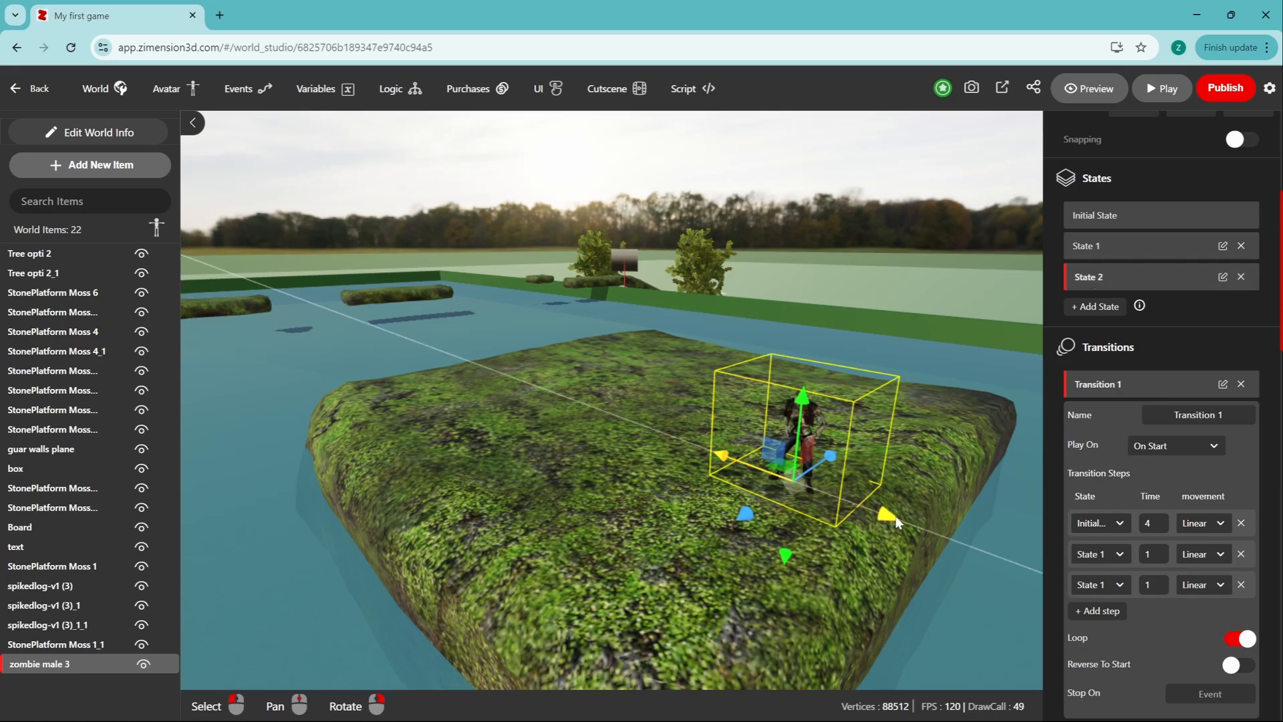
left_click(1106, 586)
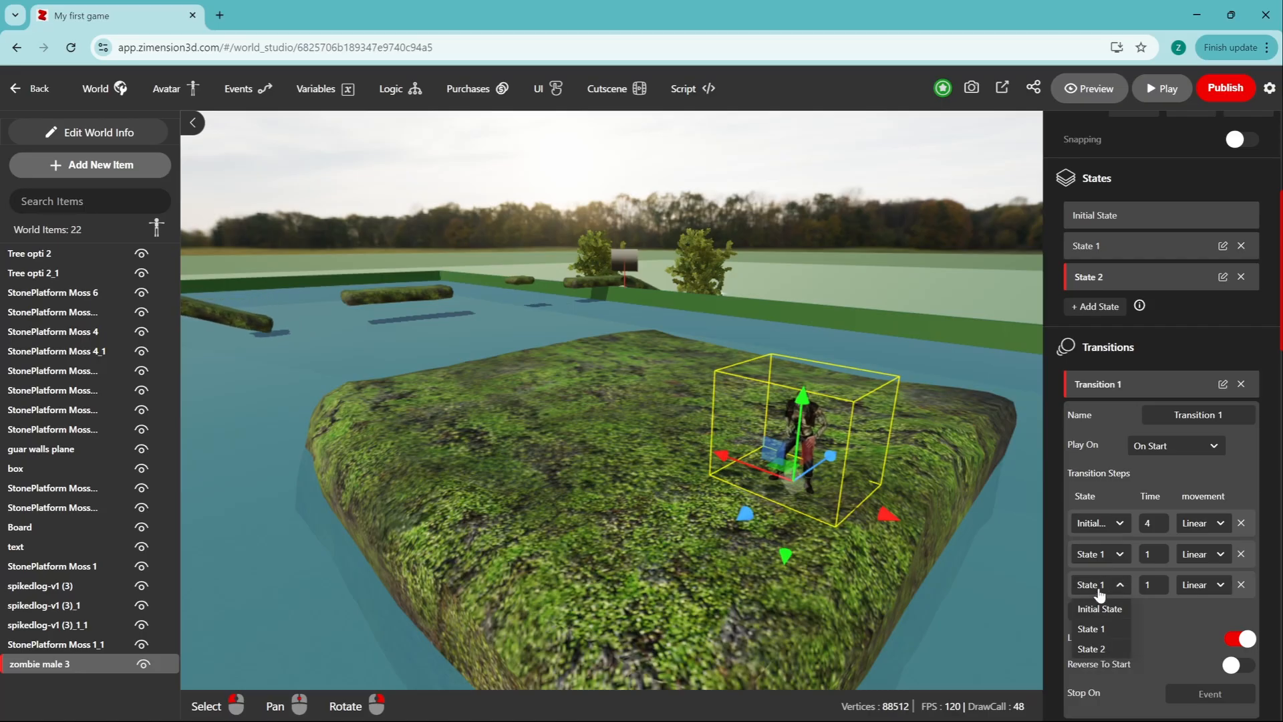
left_click(1096, 610)
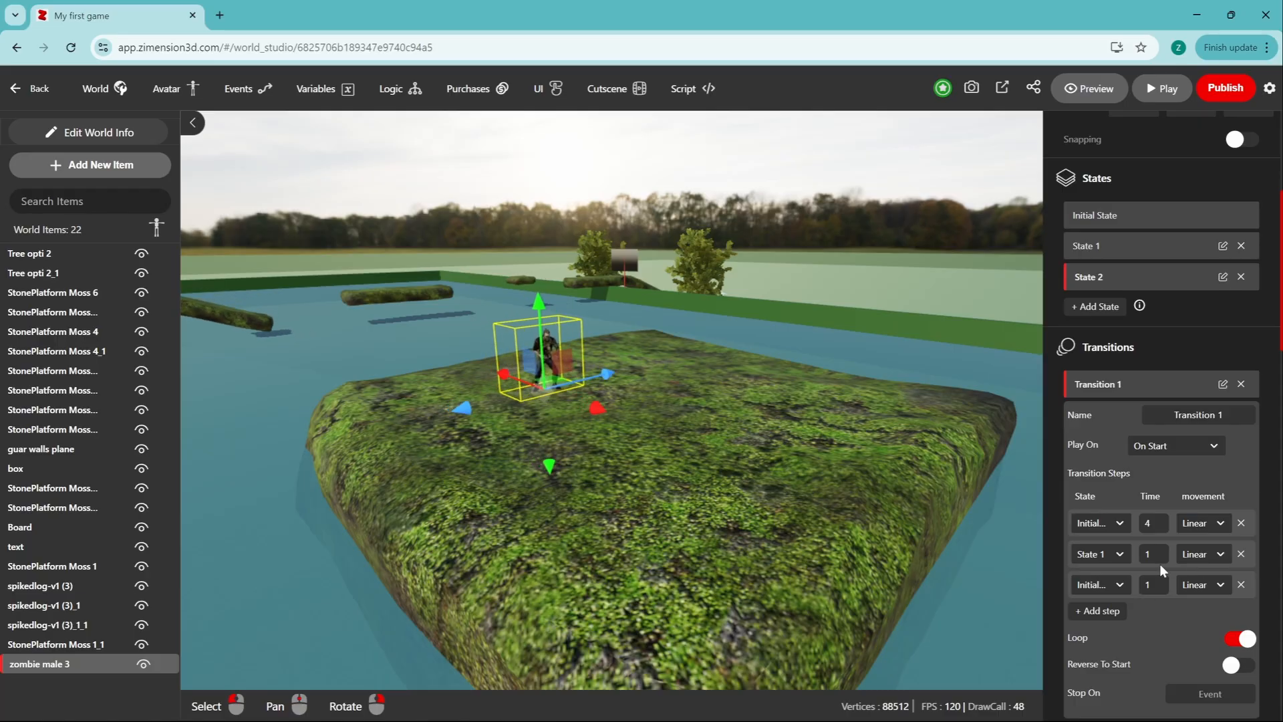
type("4")
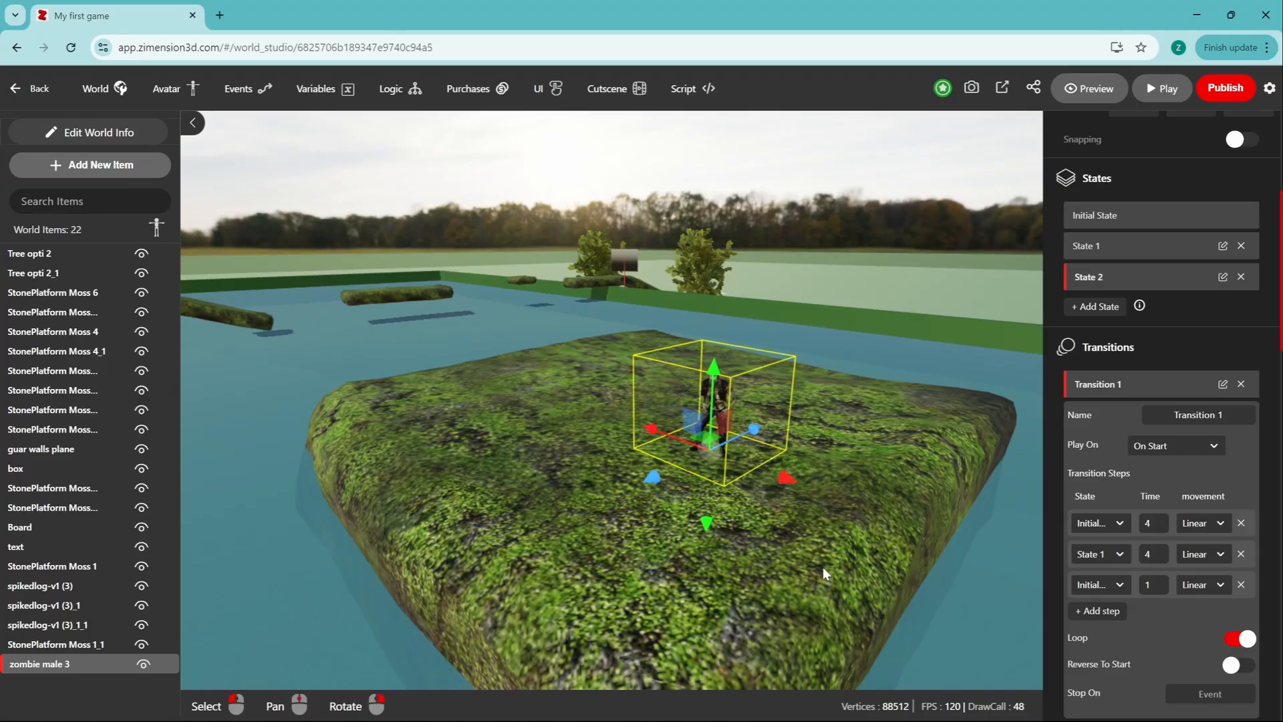
Step: Set Action 1's Animation To Play from Idle to Running
scroll(1132, 553, "down", 3)
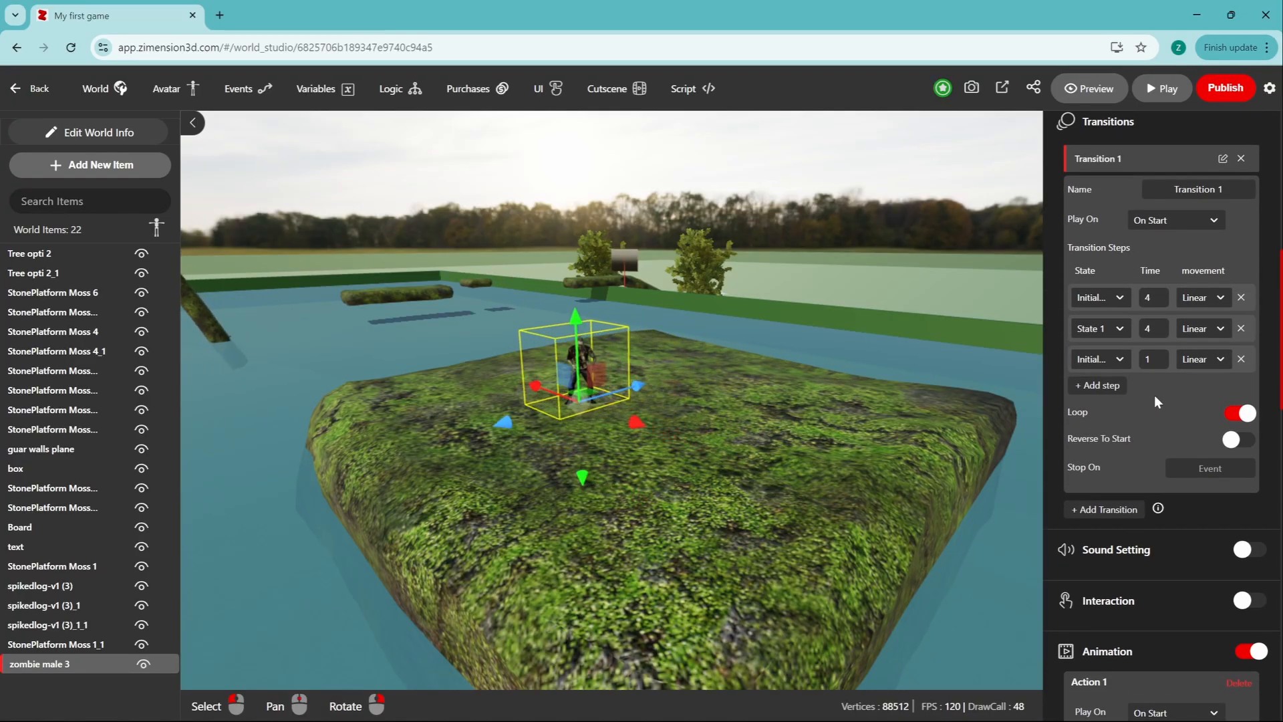
scroll(1146, 508, "down", 6)
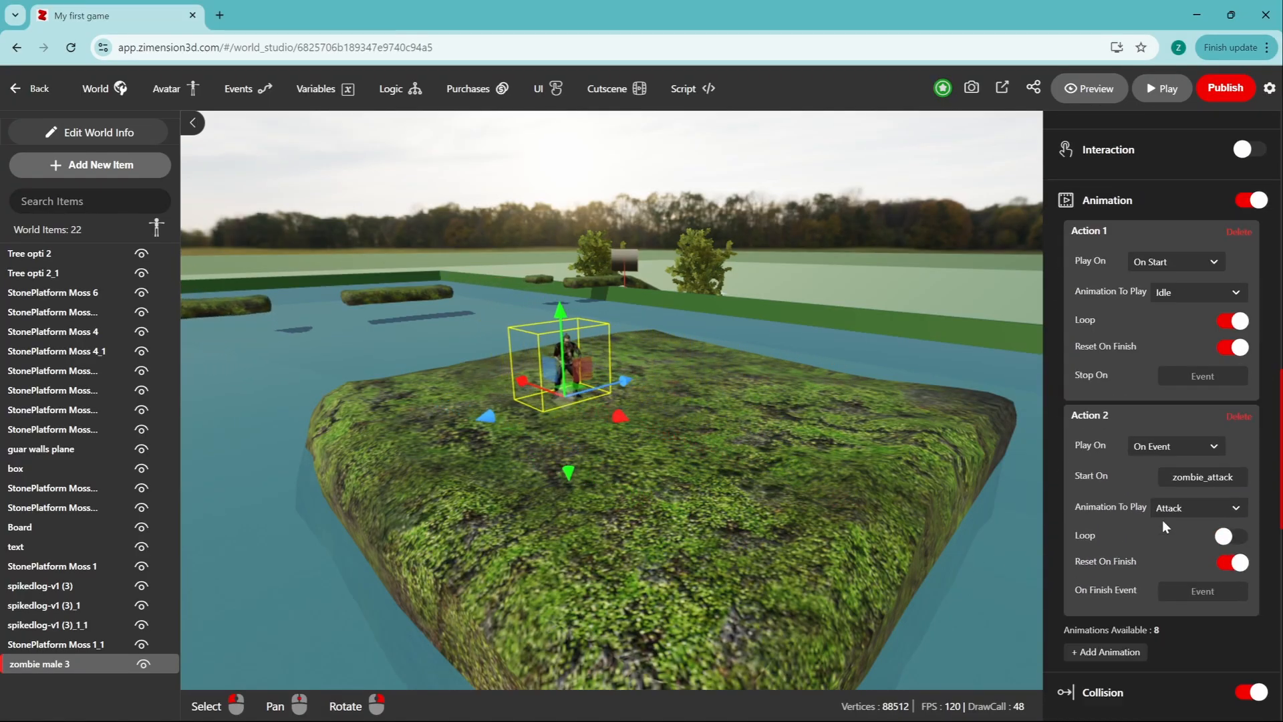
left_click(1186, 297)
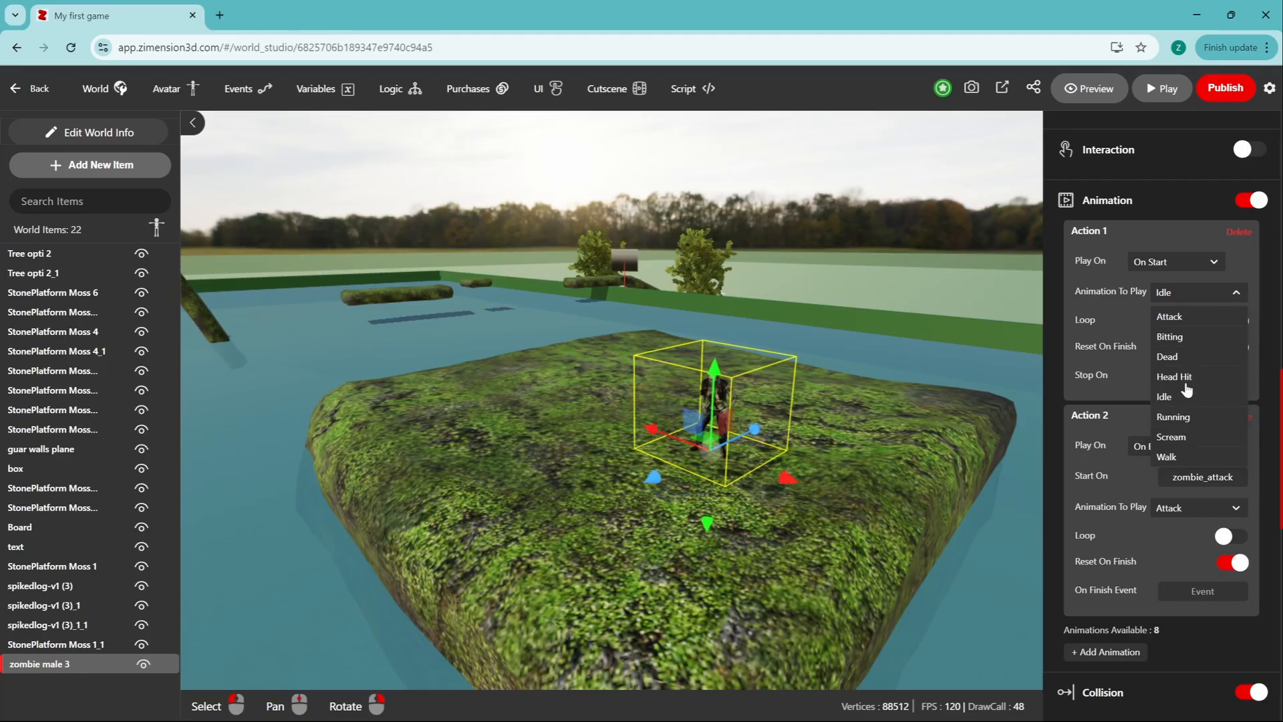
left_click(1188, 419)
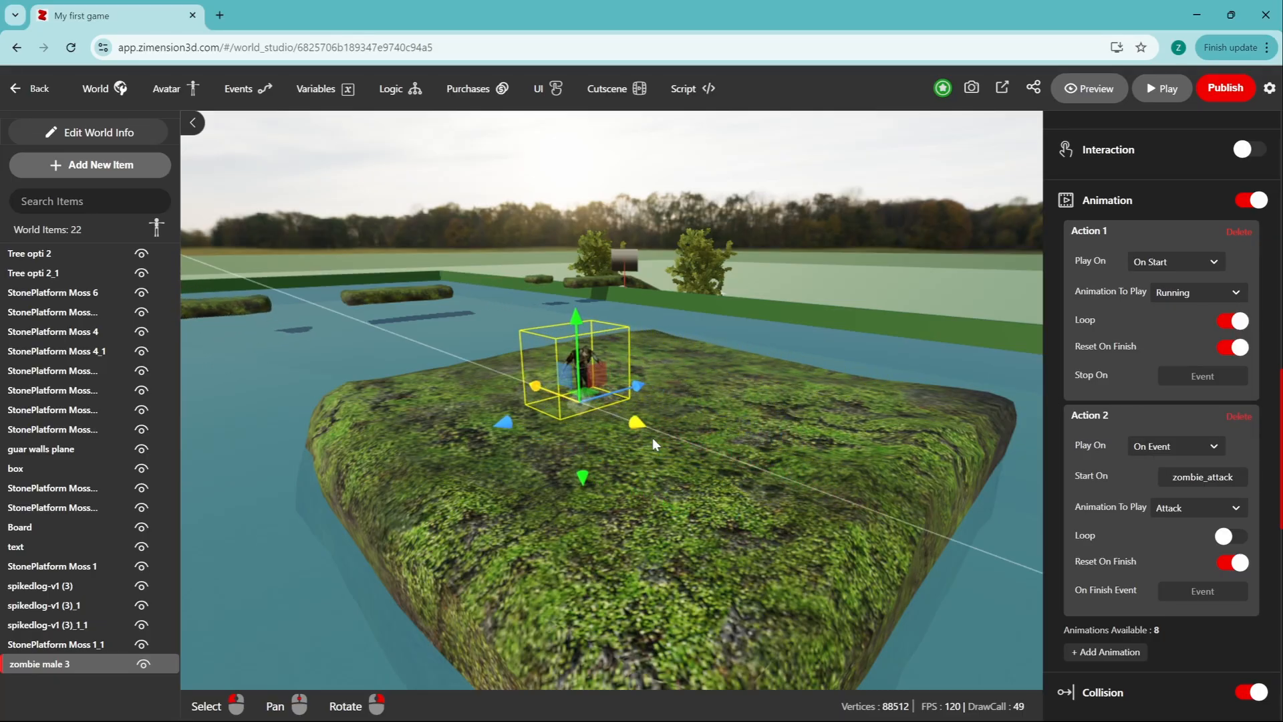
scroll(652, 438, "up", 2)
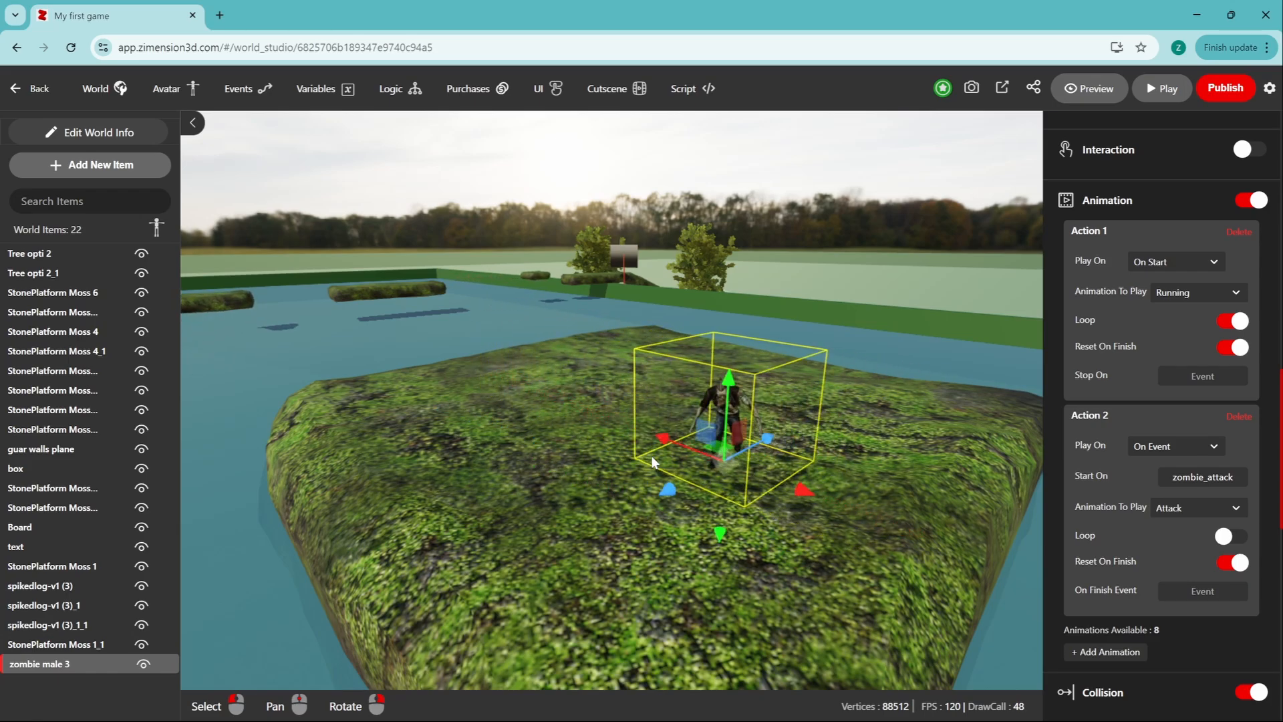
Step: Rotate the zombie to new headings for State 1 and State 2
scroll(1119, 415, "up", 5)
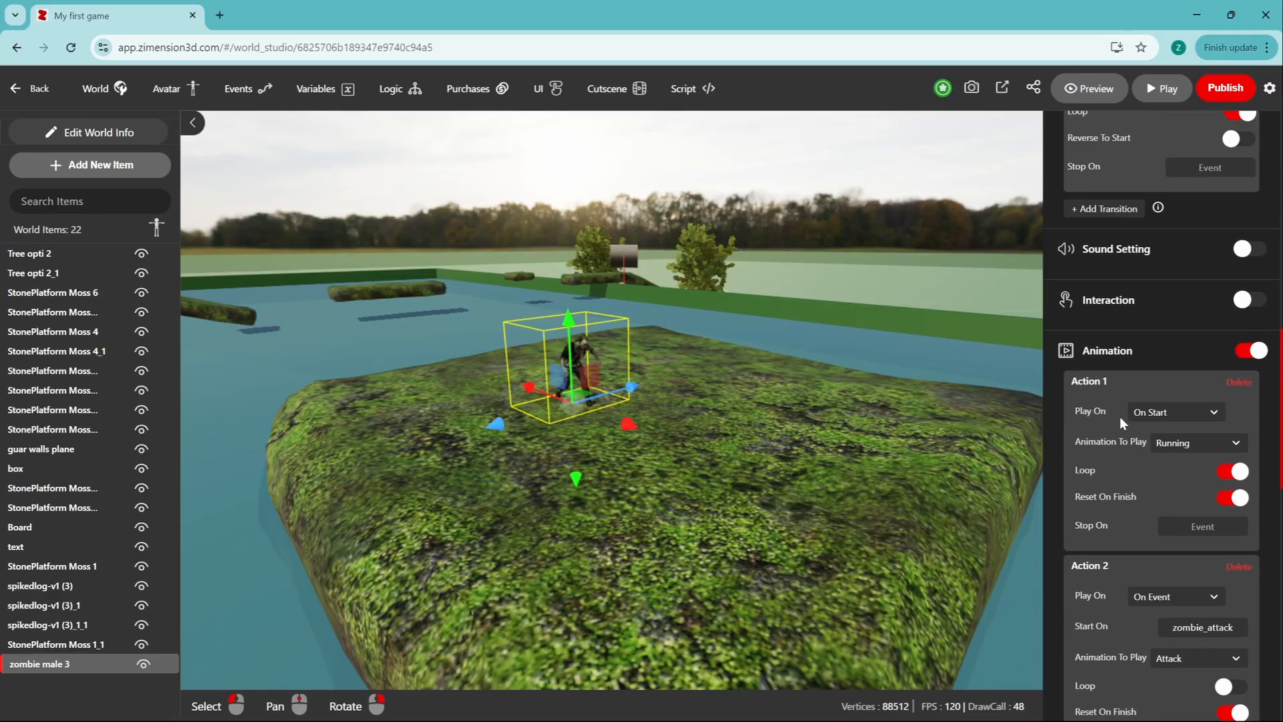
scroll(1120, 415, "up", 3)
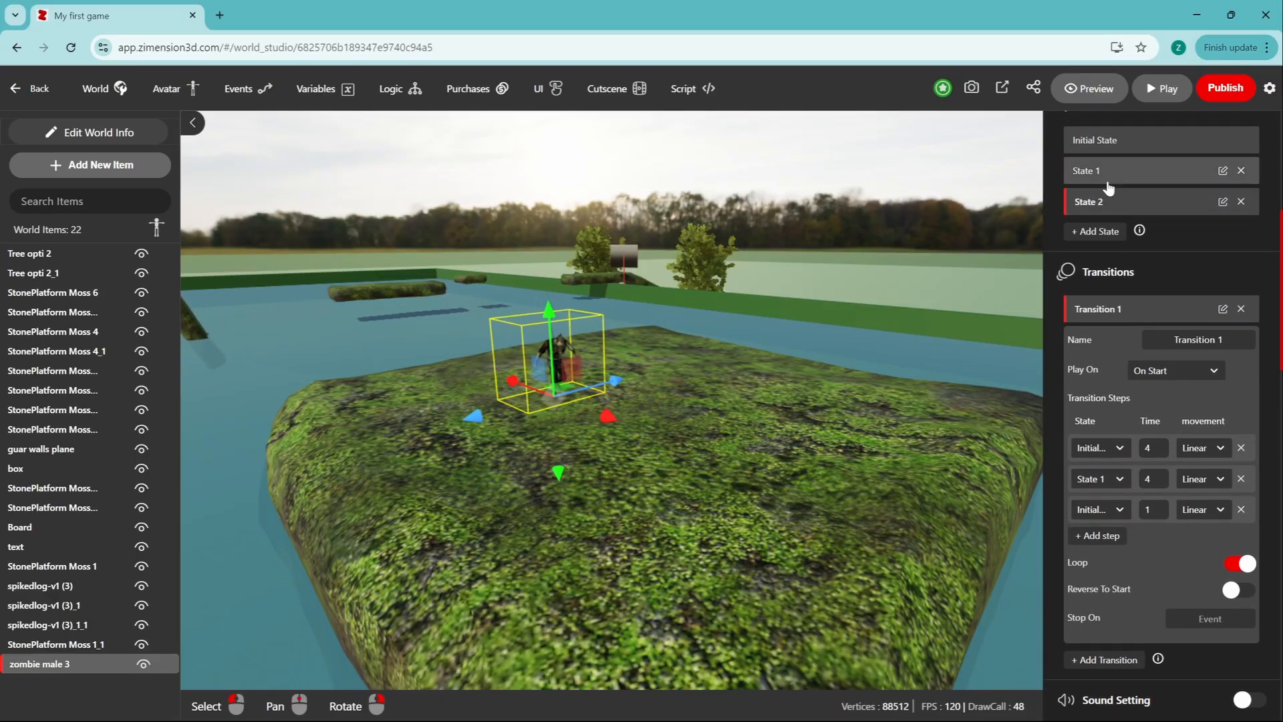
left_click(1125, 314)
left_click(1112, 141)
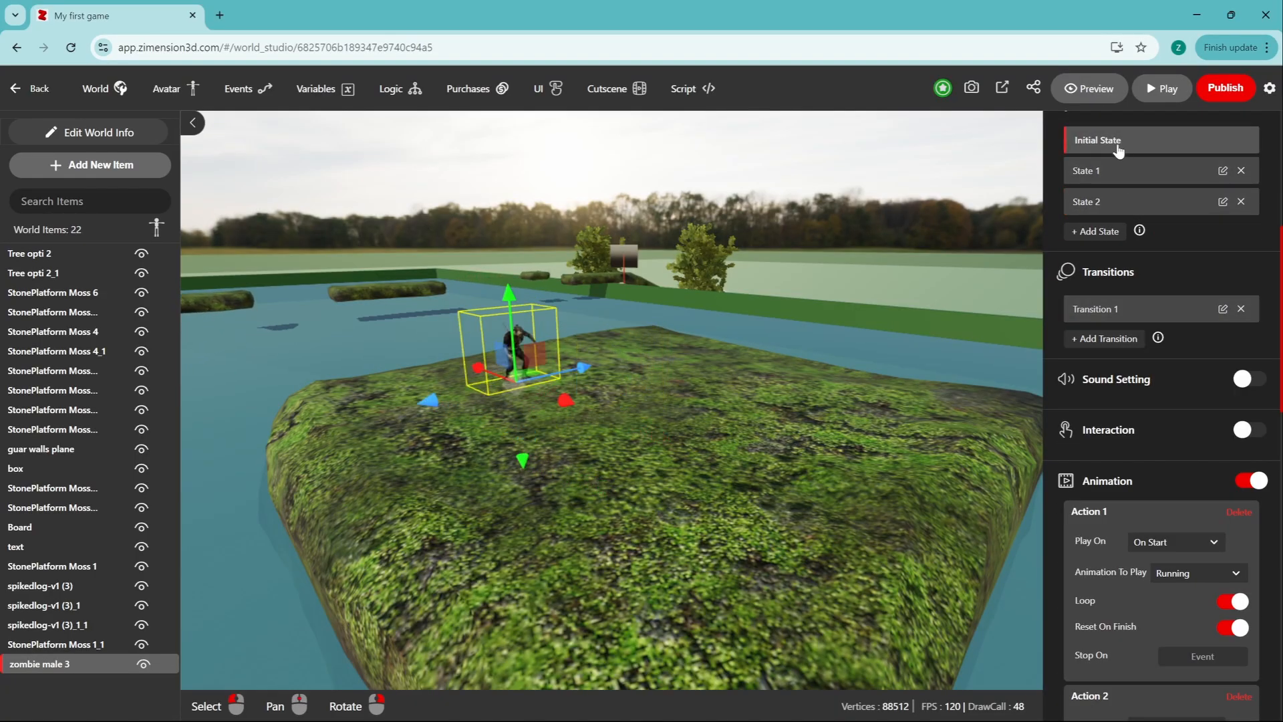
left_click(1126, 173)
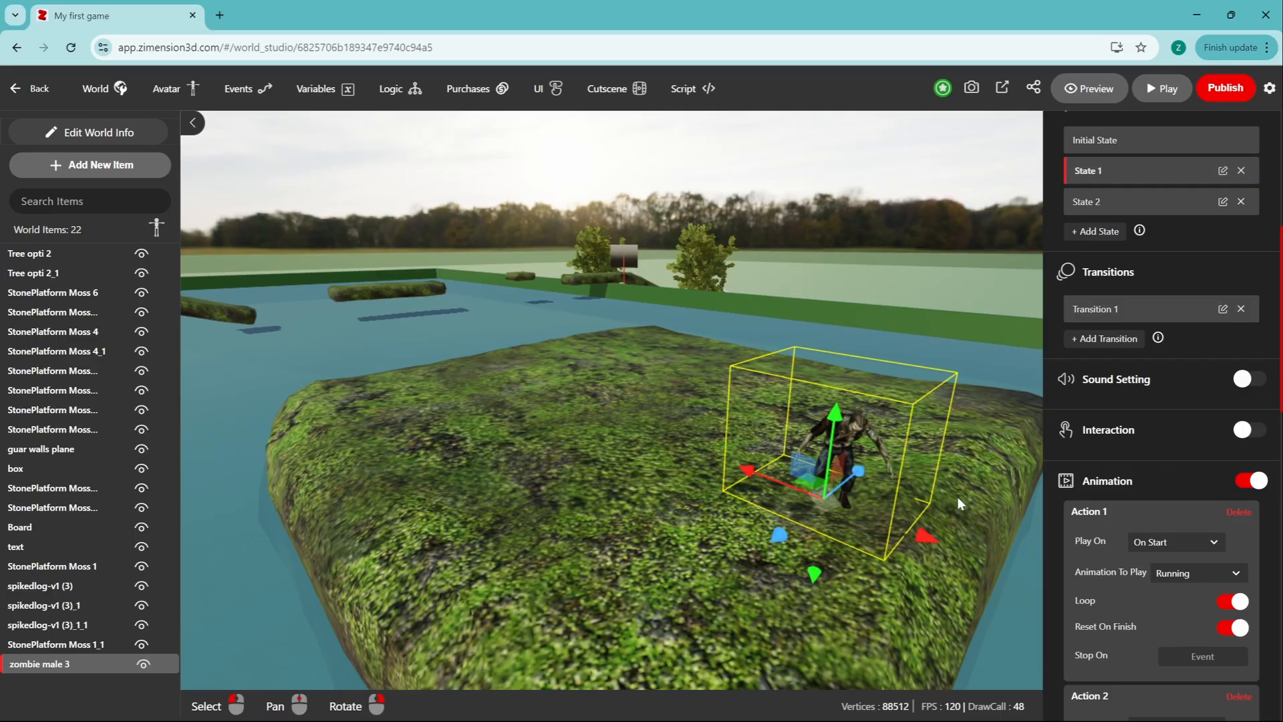
scroll(1156, 411, "up", 4)
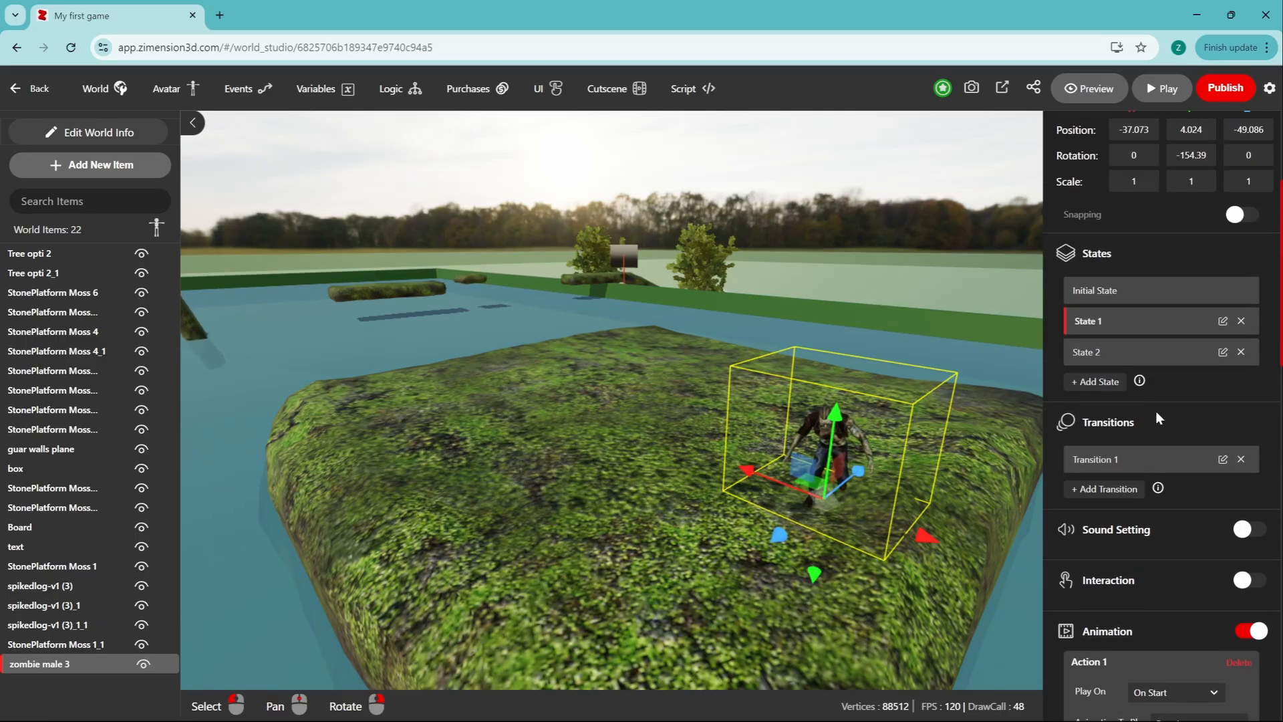
left_click(1162, 215)
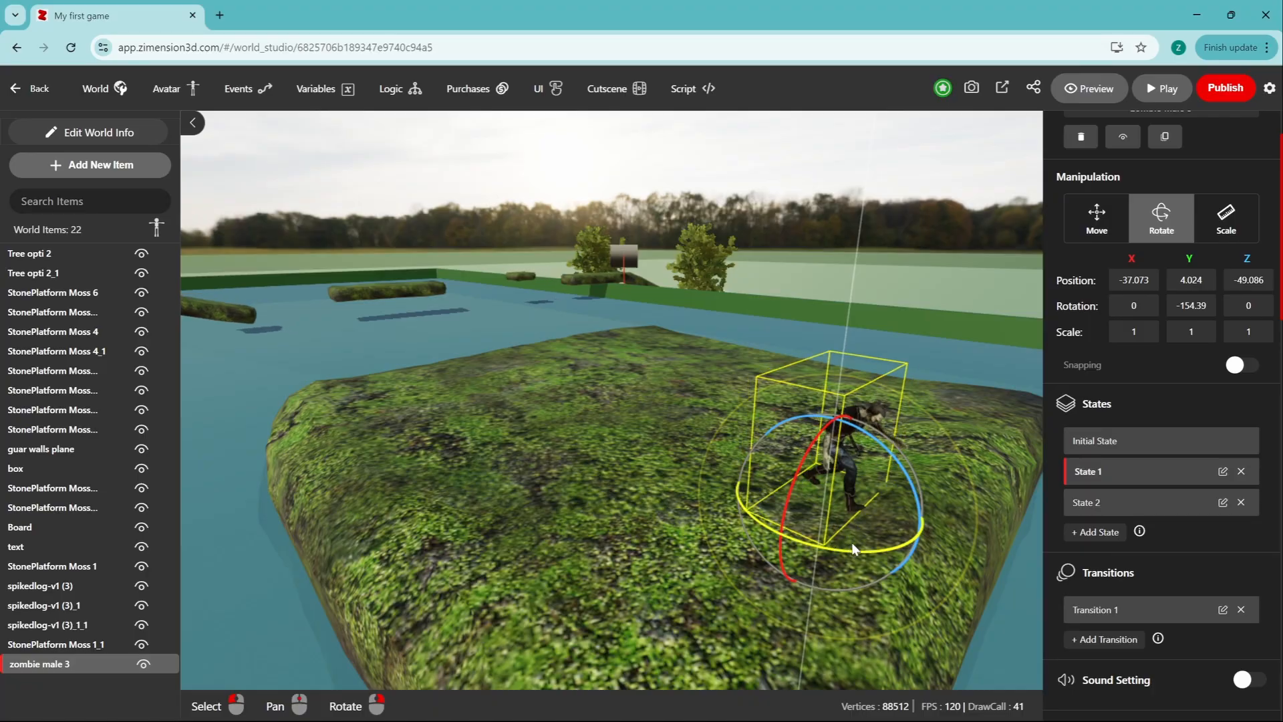
left_click_drag(848, 543, 1105, 533)
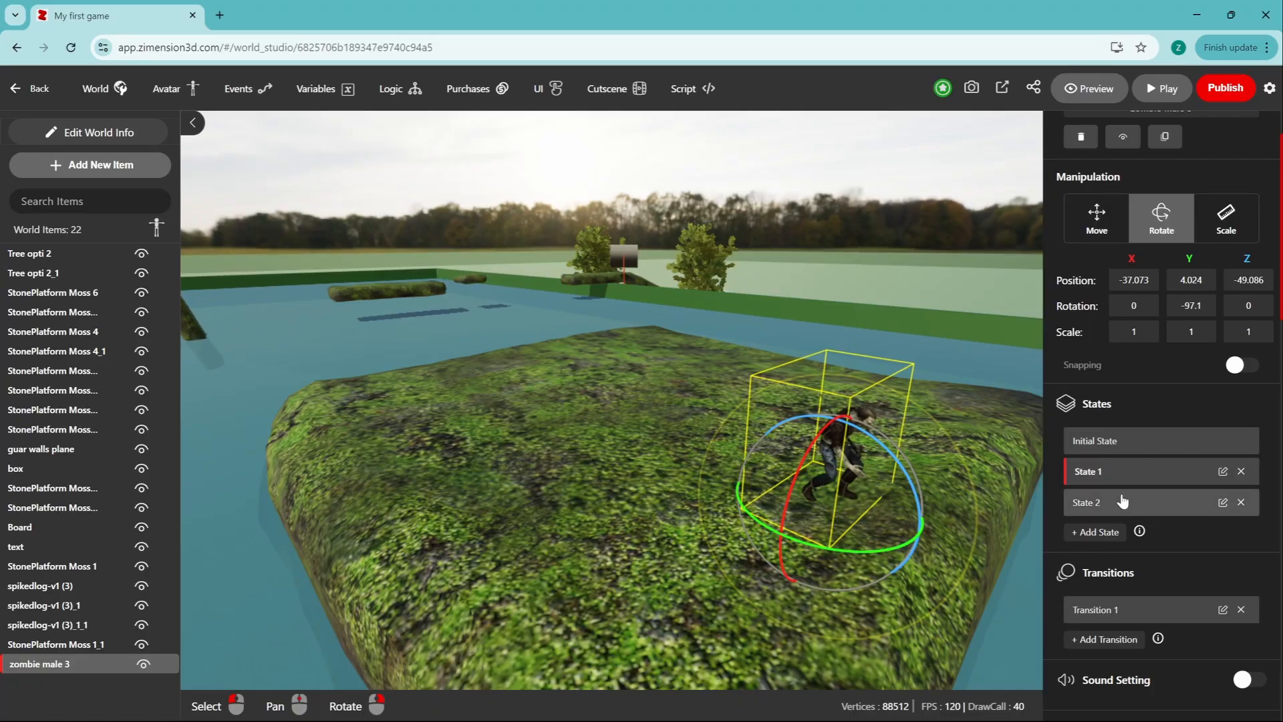
left_click(1122, 505)
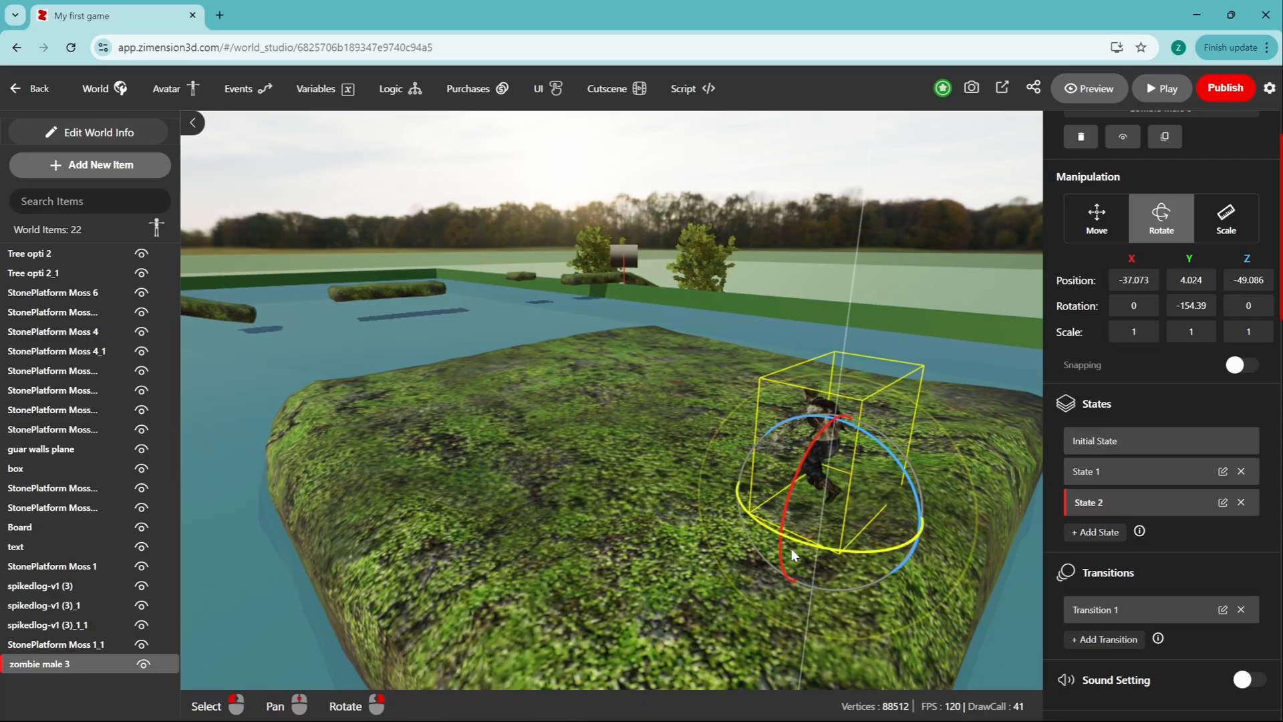
left_click_drag(791, 548, 941, 528)
Step: Add State 3 moved along X to -27.147, and State 4 turned to -90.81°
left_click(1097, 532)
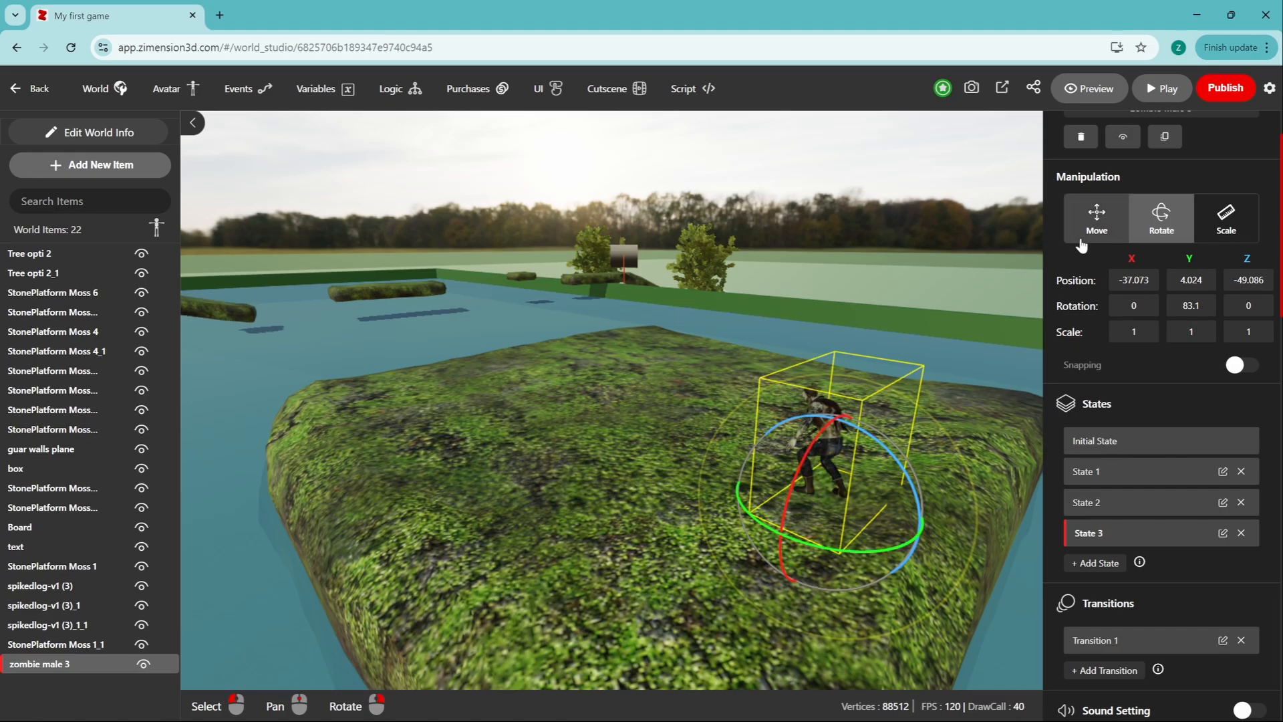
left_click(1096, 217)
left_click_drag(921, 537, 527, 380)
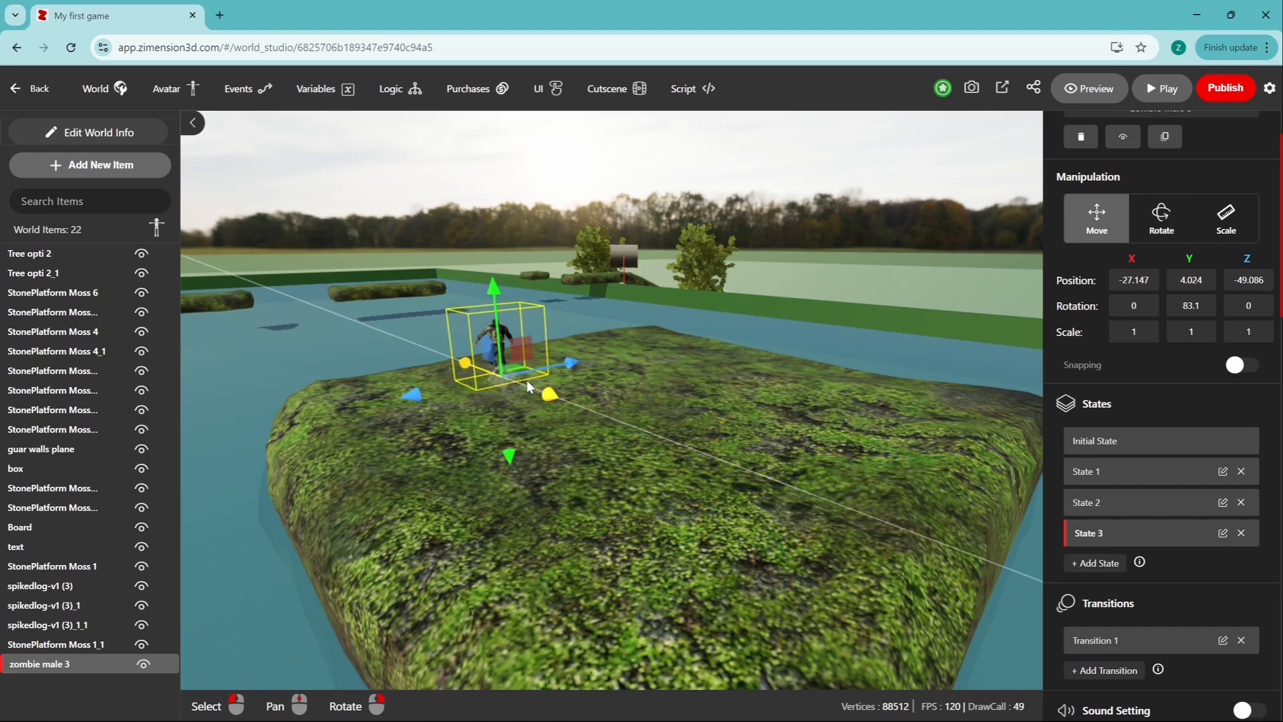
left_click(1082, 564)
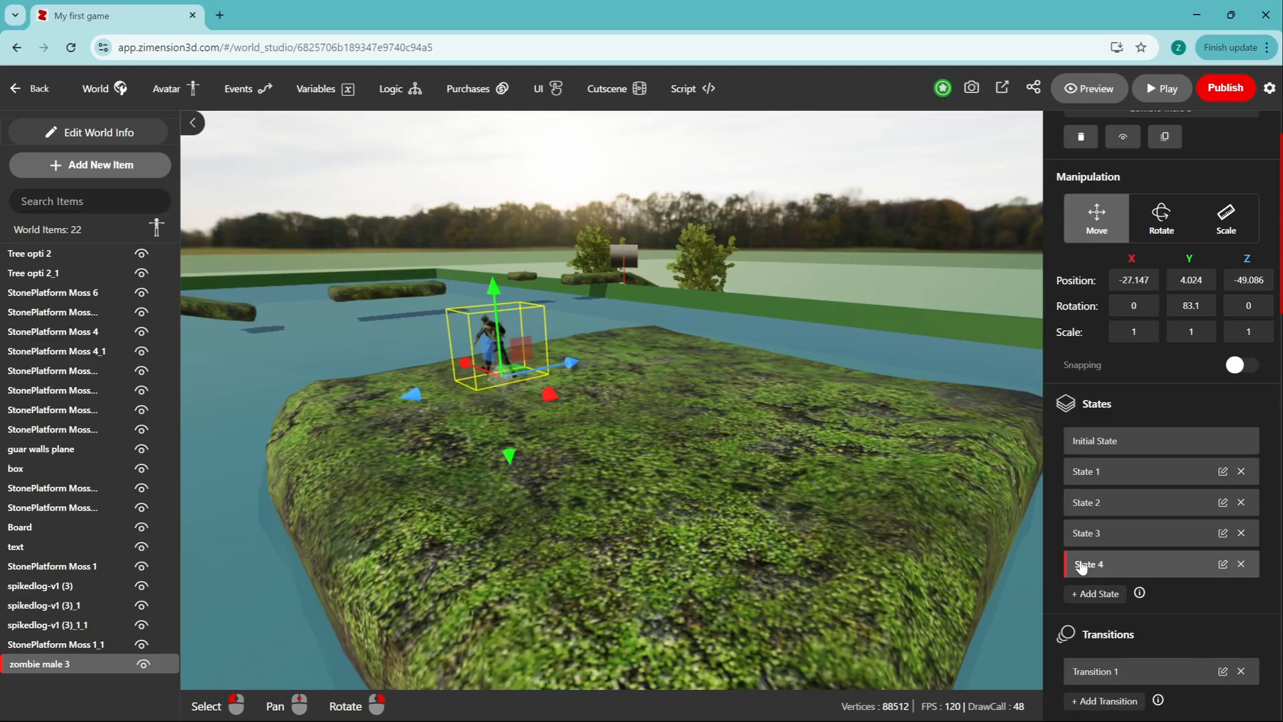
left_click(1162, 215)
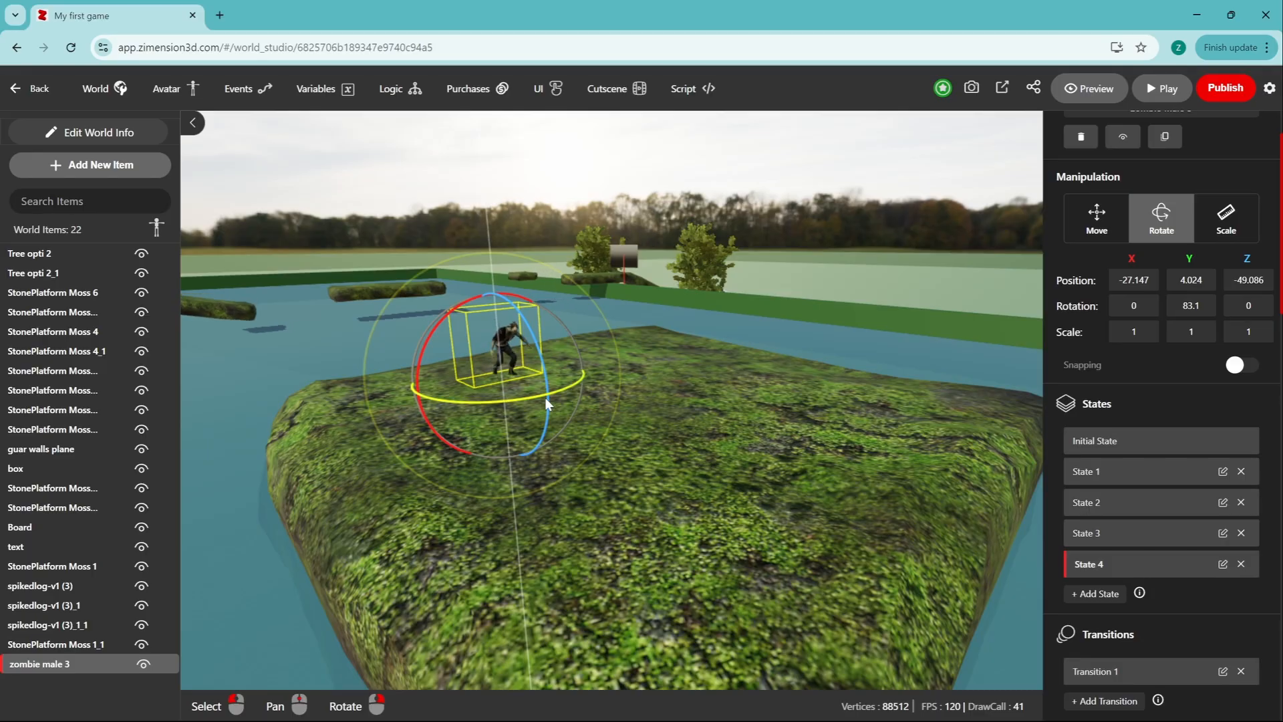
left_click_drag(545, 398, 547, 399)
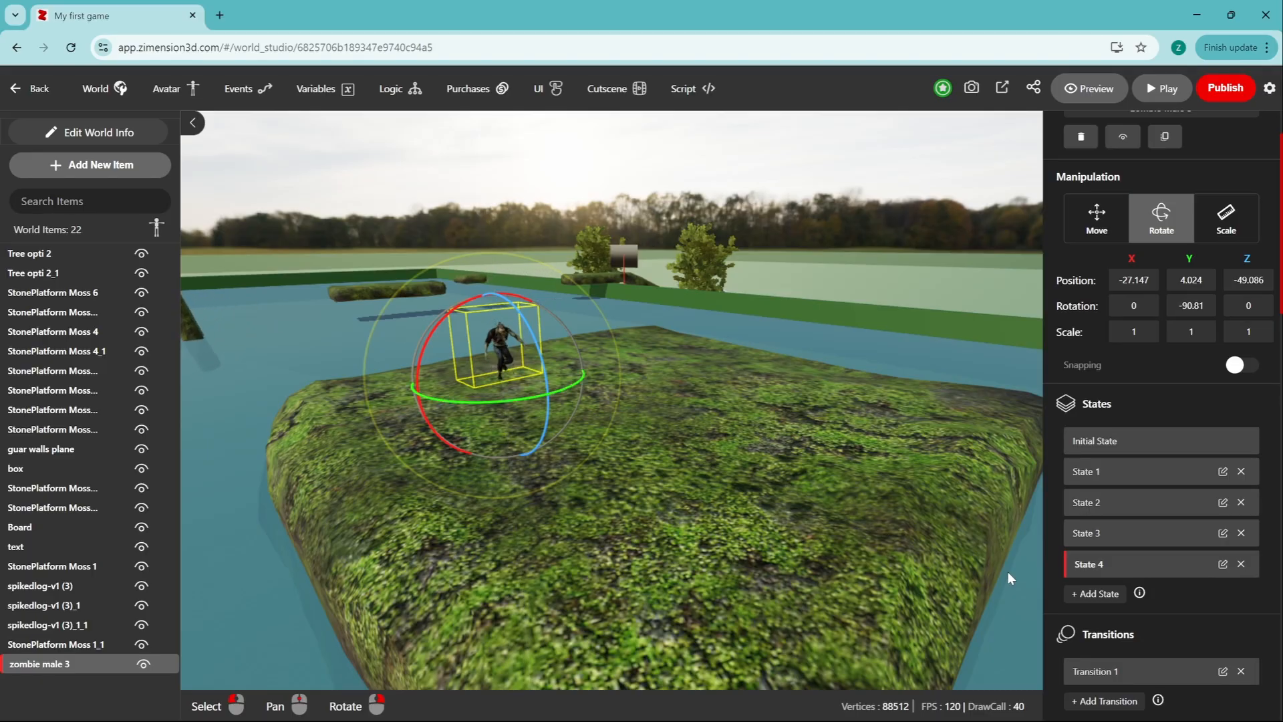
scroll(1117, 644, "down", 2)
Step: Extend Transition 1 with State 2, State 3, State 4 steps and a final Initial State step, entering 4 for a step's time
left_click(1096, 593)
scroll(1103, 588, "down", 4)
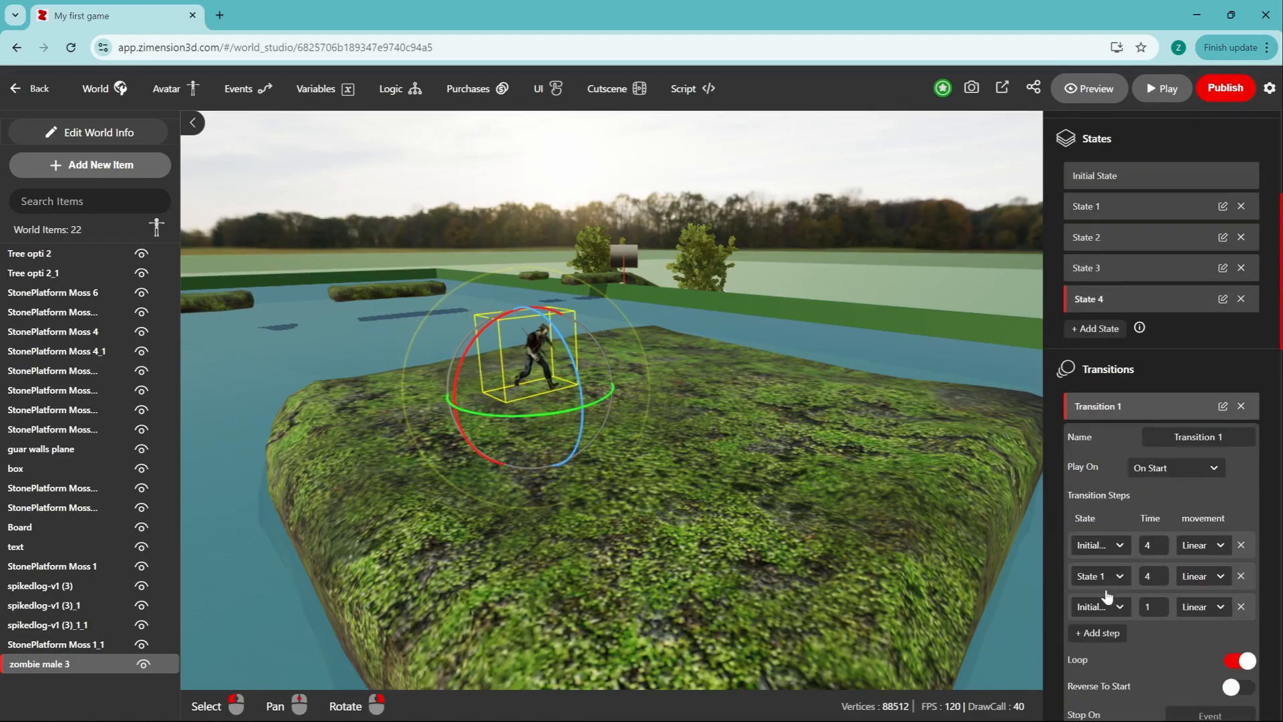
left_click(1108, 572)
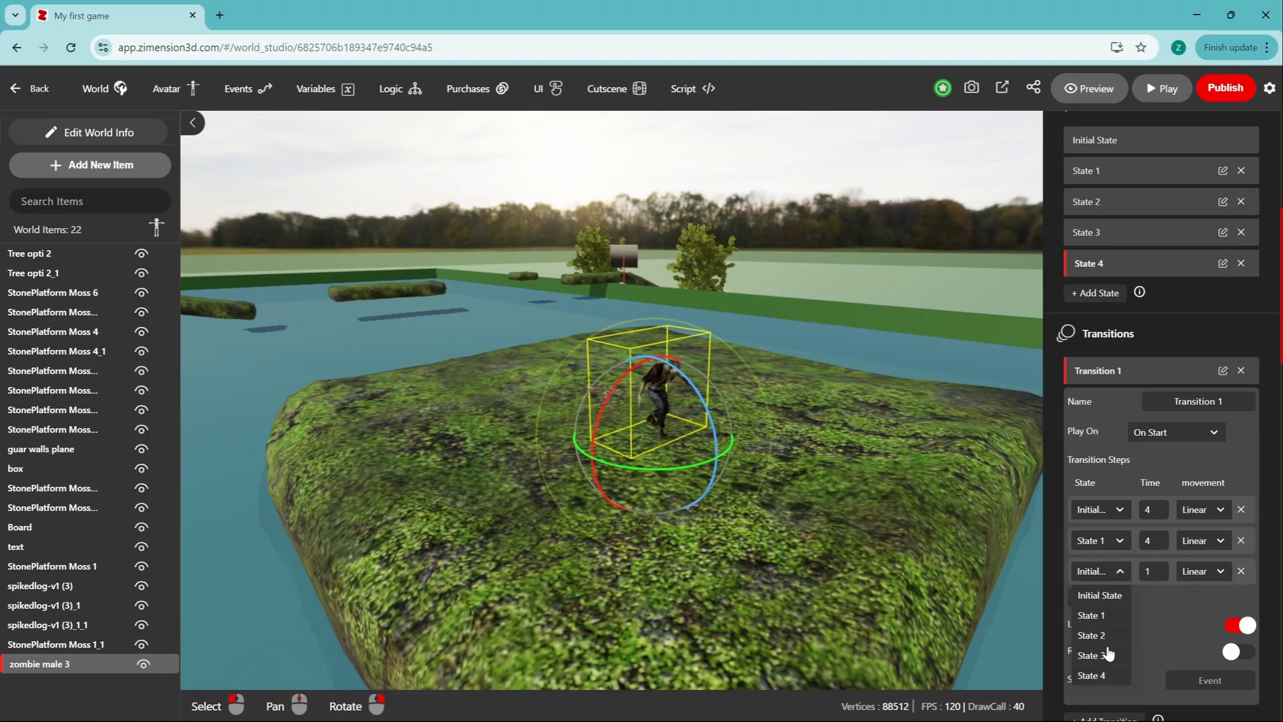
left_click(1104, 633)
left_click(1099, 597)
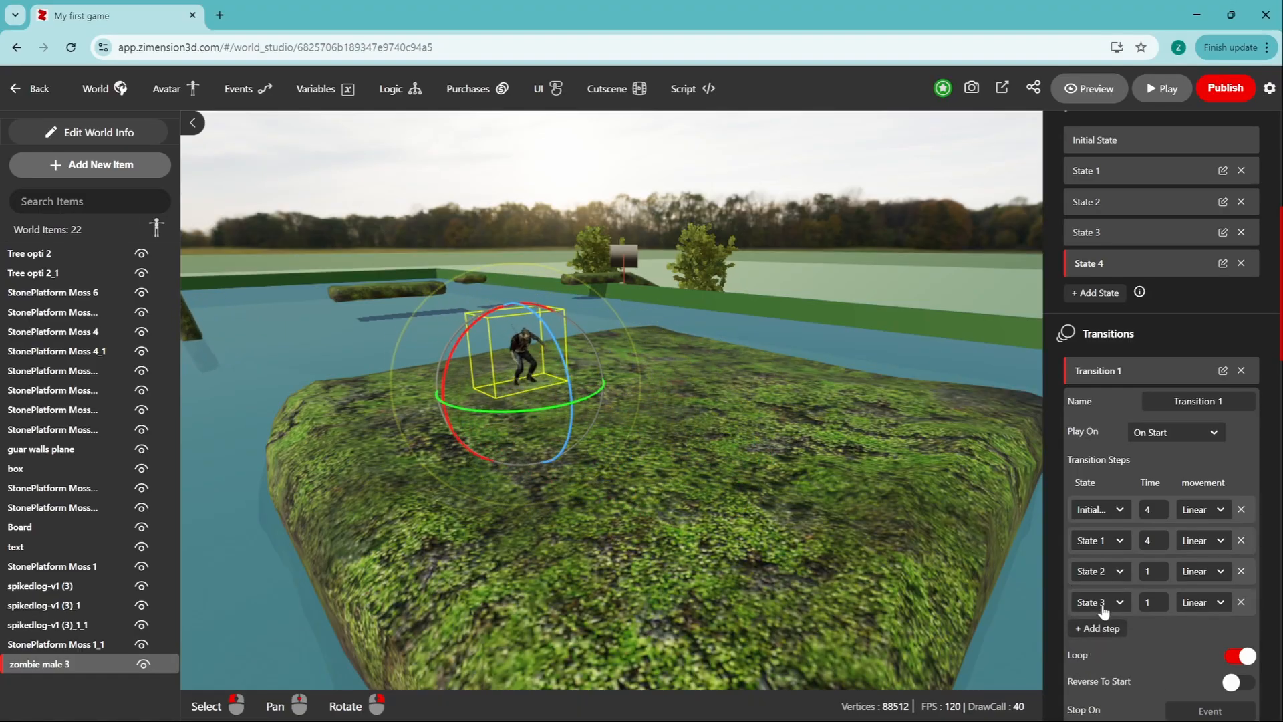
scroll(1103, 595, "down", 1)
left_click(1100, 553)
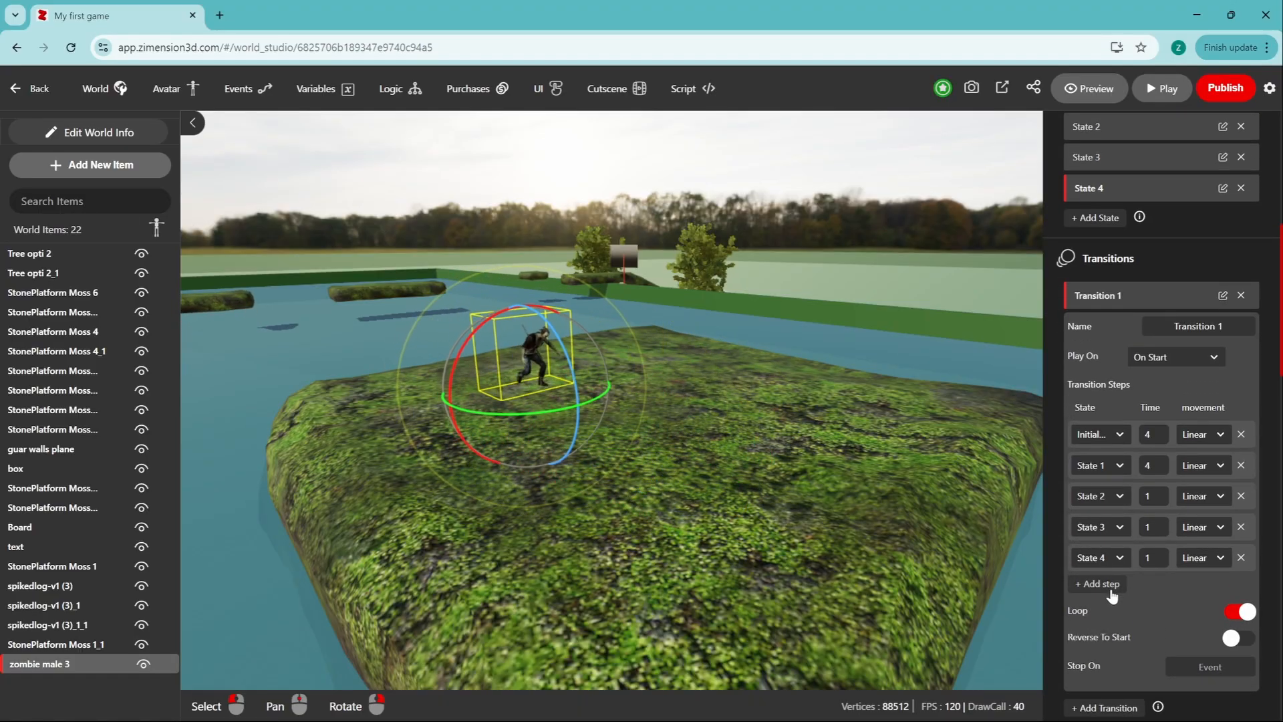
left_click(1113, 591)
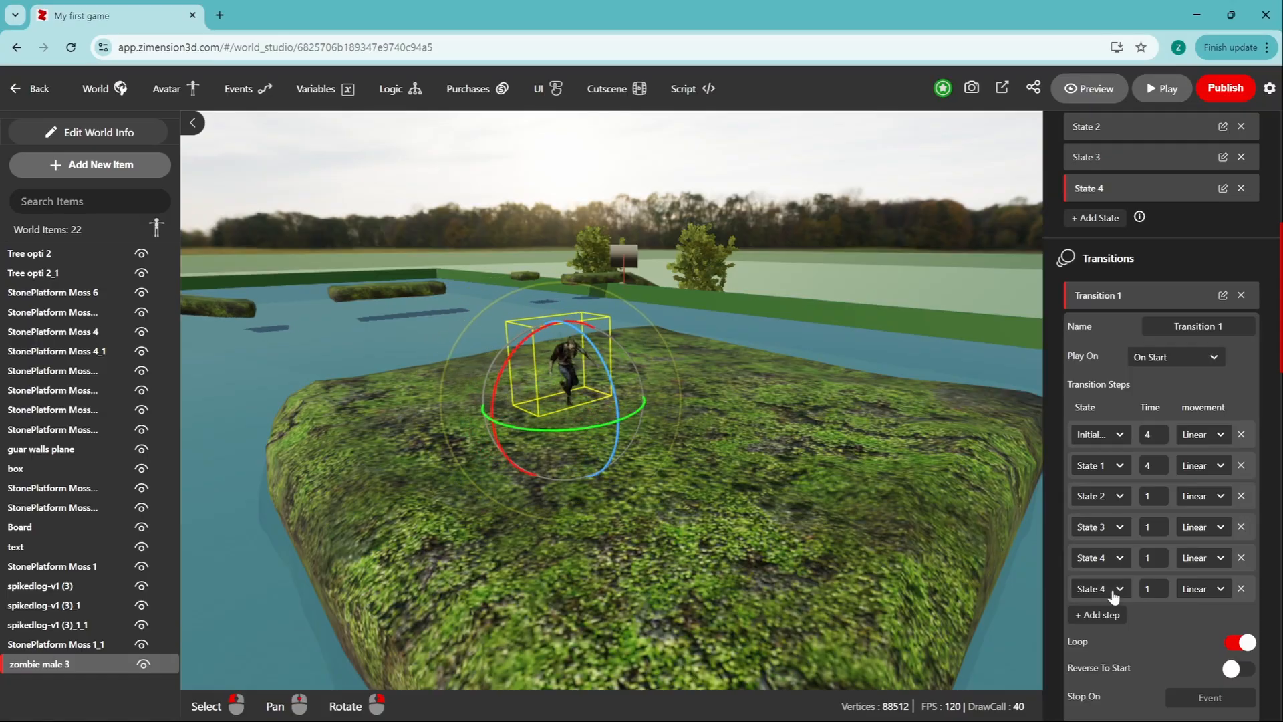
left_click(1113, 593)
left_click(1105, 612)
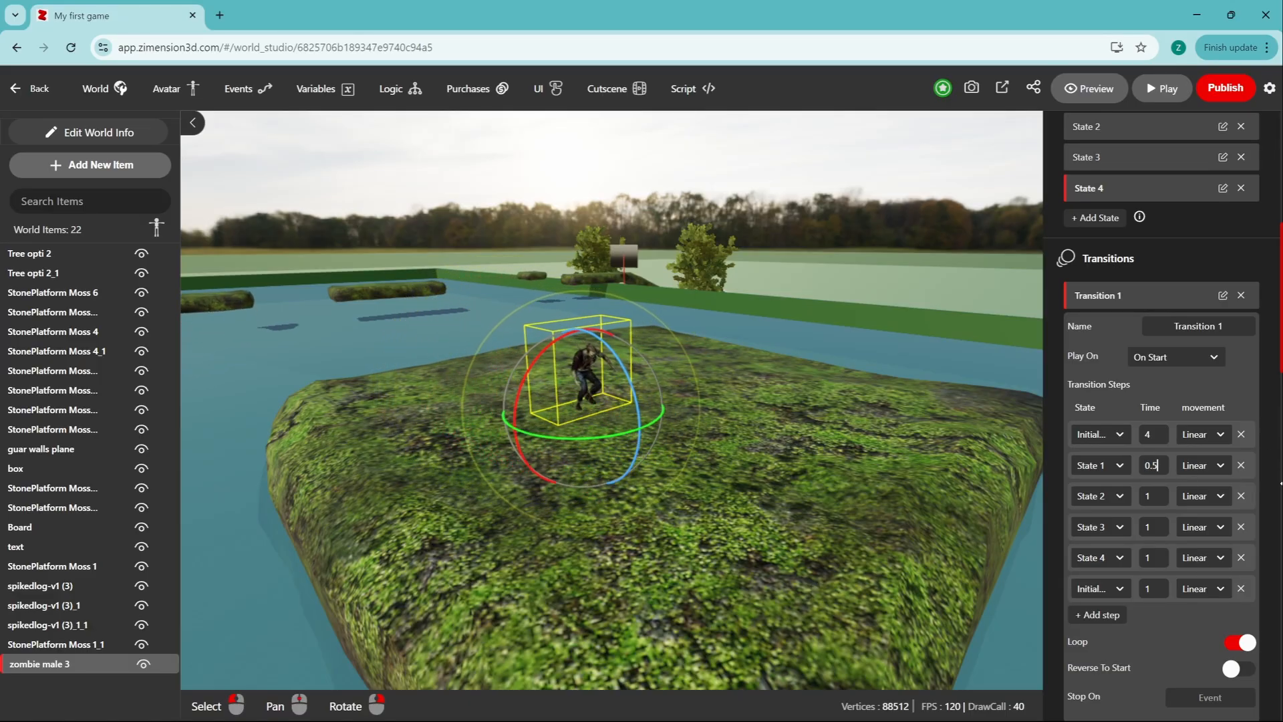
type("4")
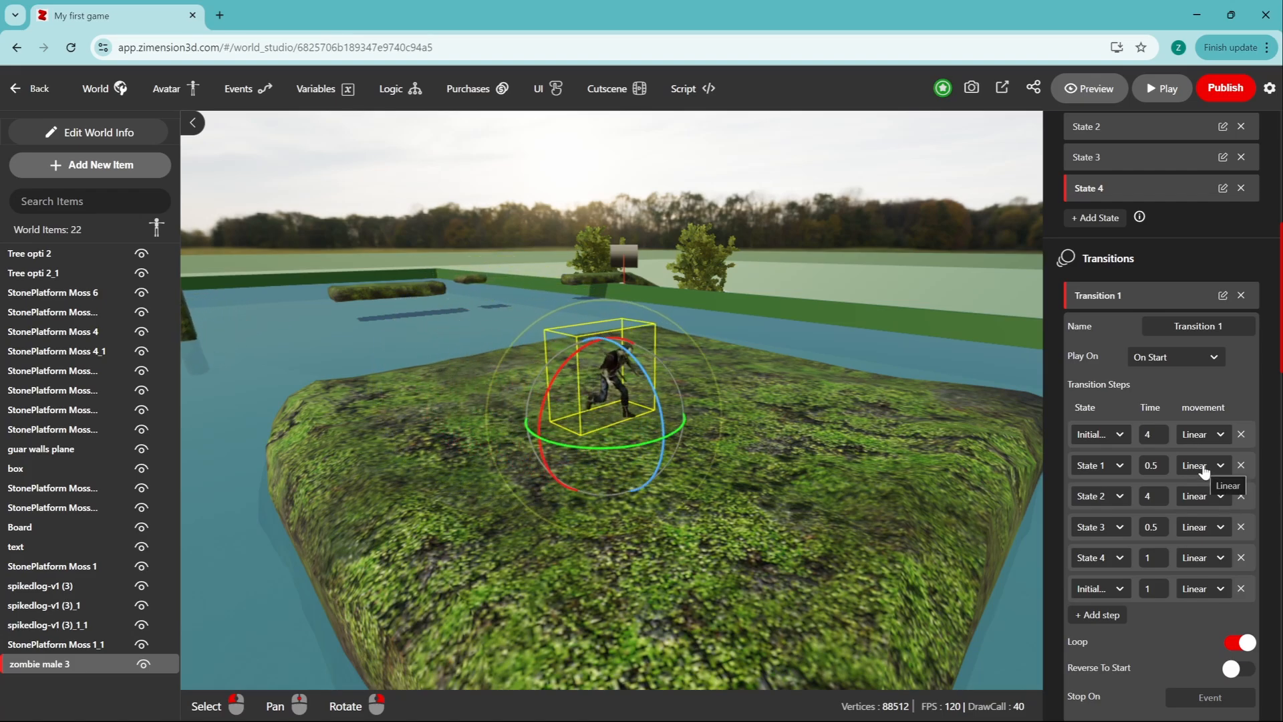
Step: Make the State 1 step move smoothly and set Stop On Event to zombie_attack
left_click(1203, 507)
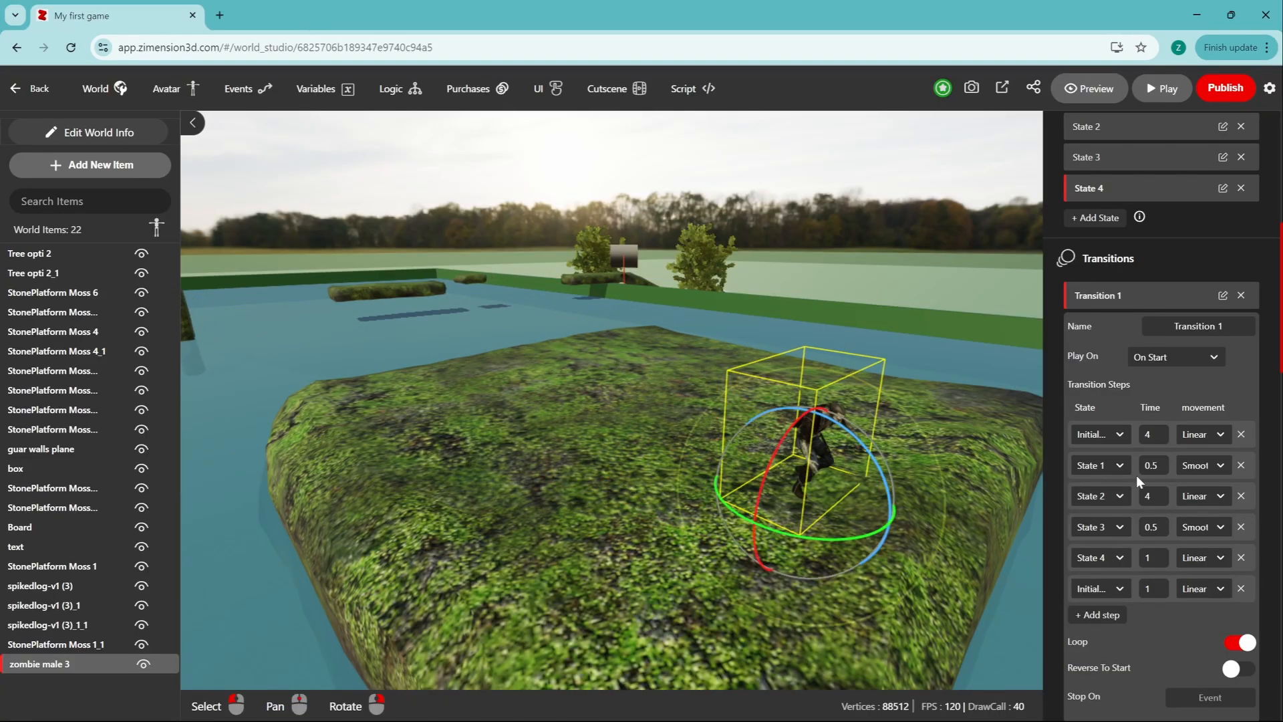
scroll(1136, 475, "down", 3)
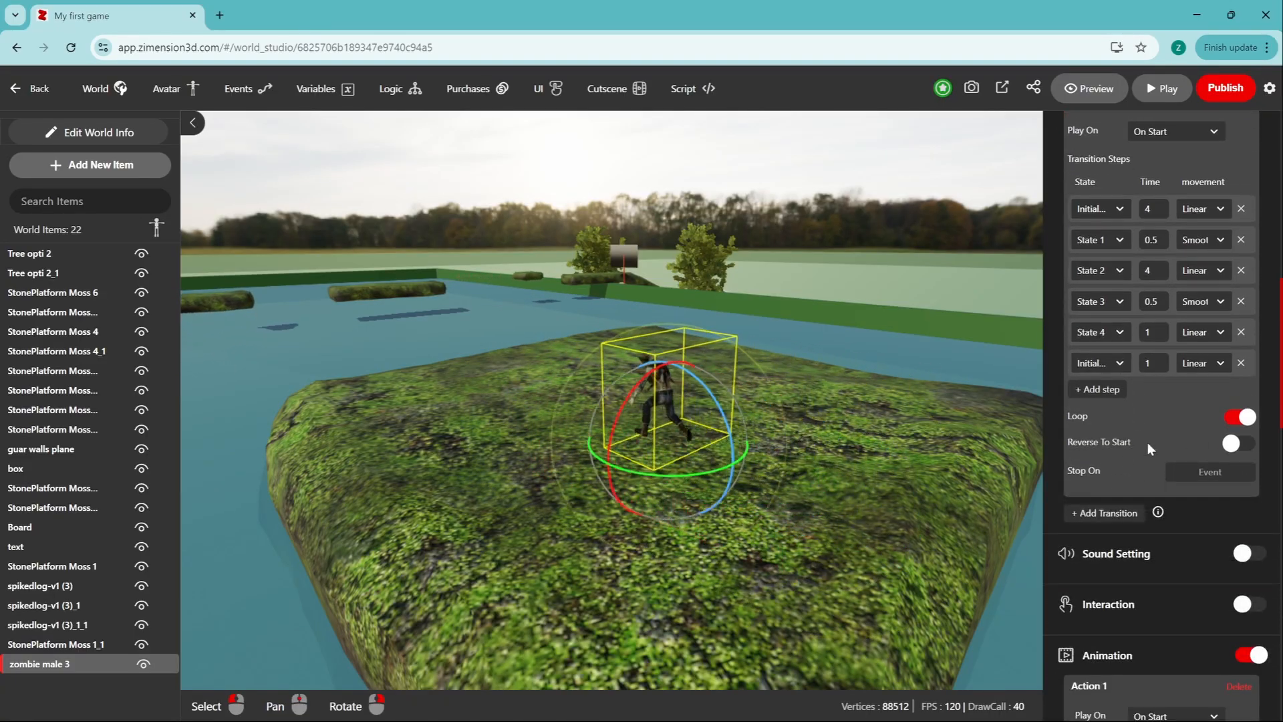
left_click(1201, 473)
left_click(1202, 493)
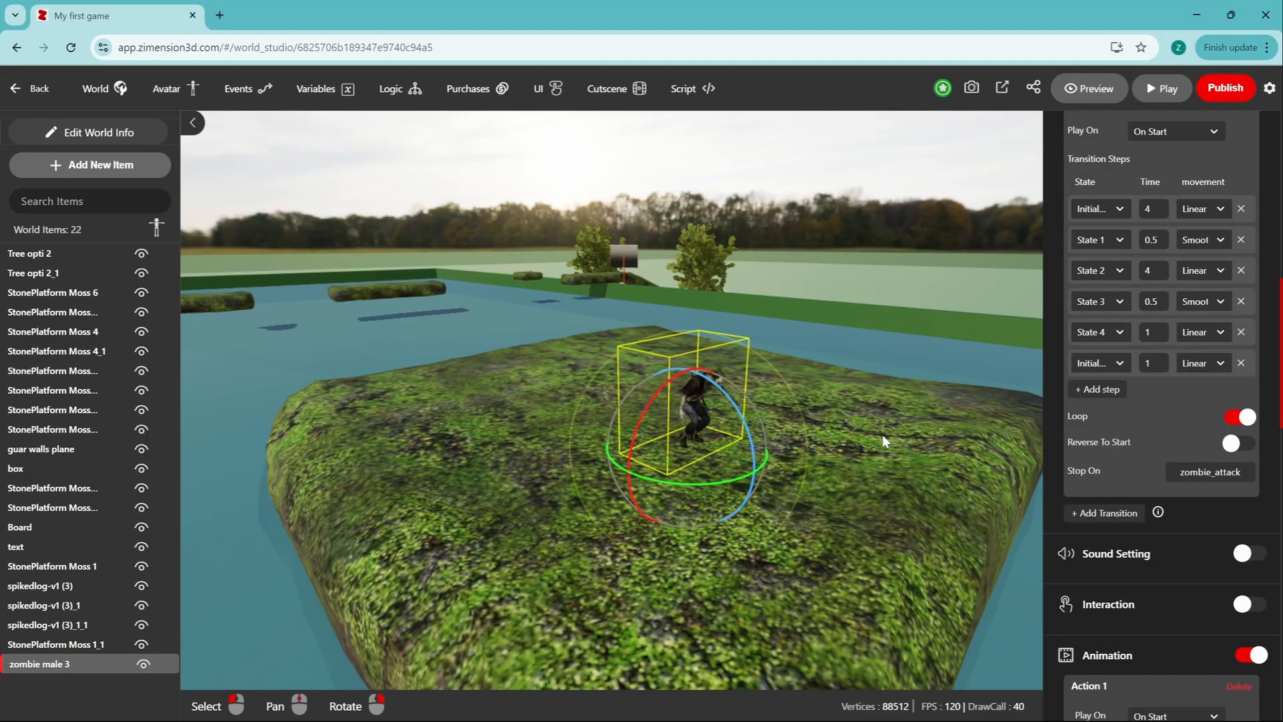
right_click_drag(882, 434, 490, 360)
Step: Deselect the zombie, select the player avatar, and launch a playtest
left_click(845, 237)
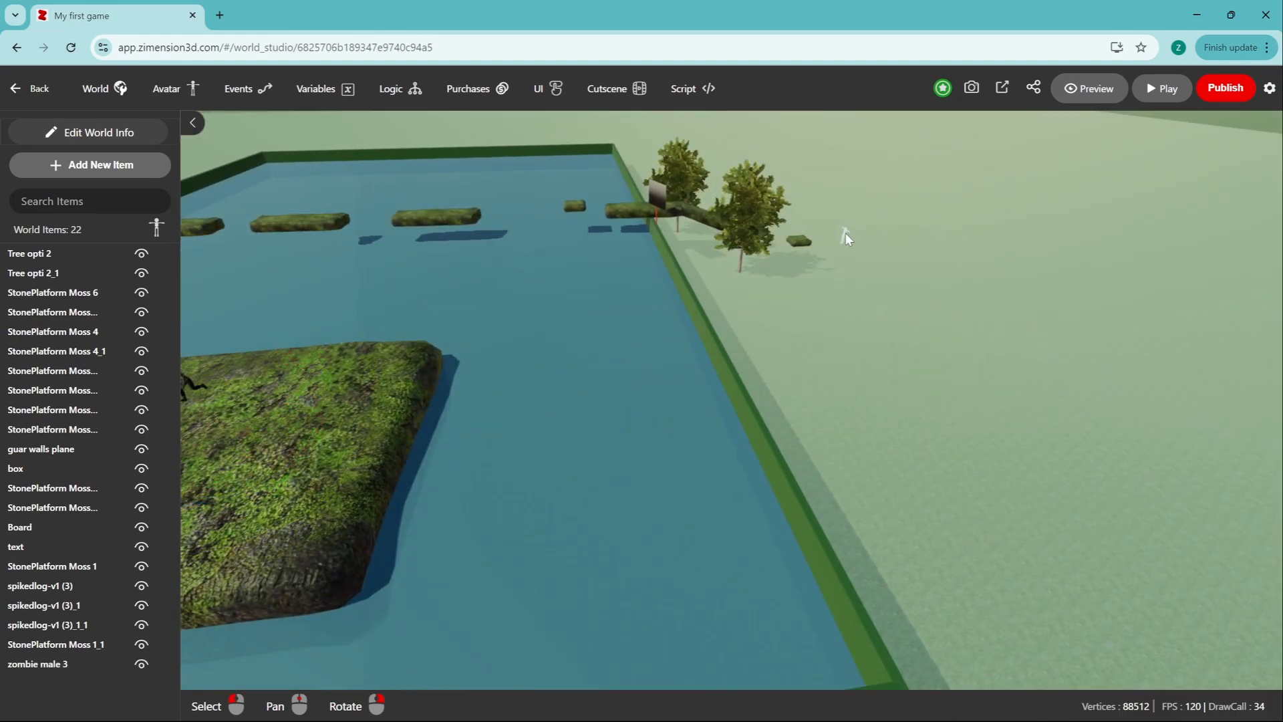
double_click(844, 233)
scroll(1108, 591, "down", 3)
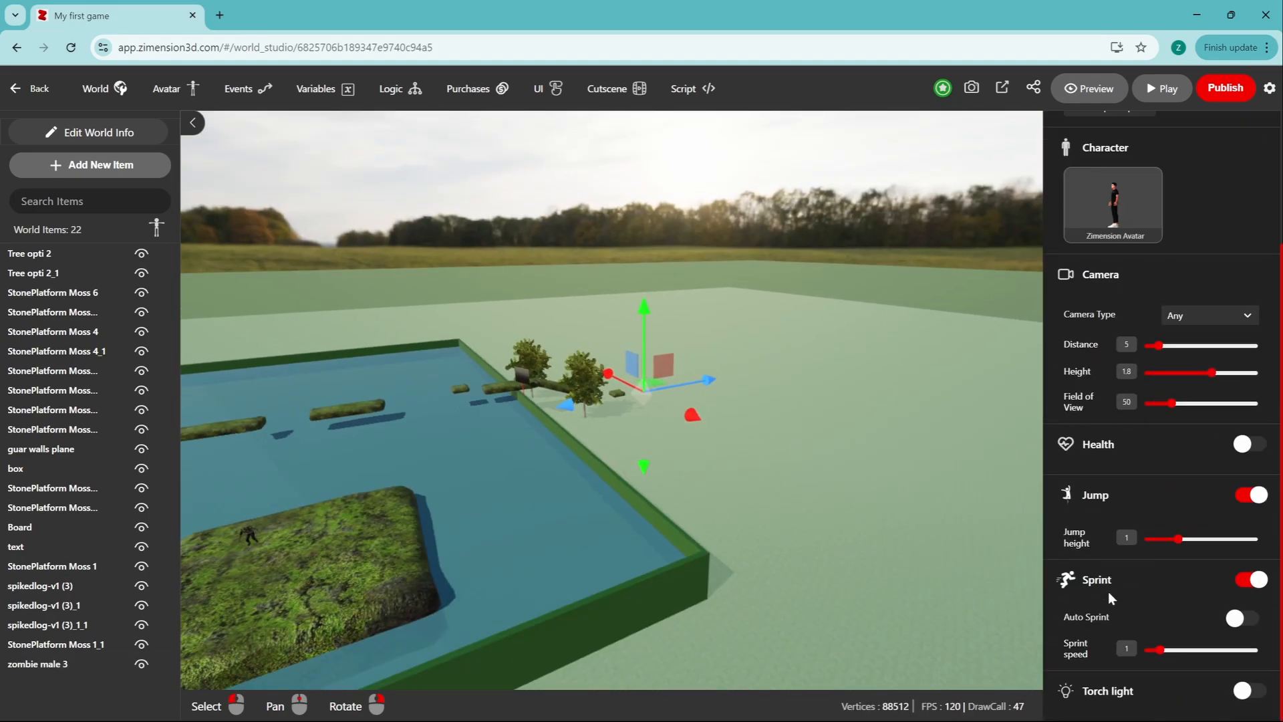
scroll(1108, 591, "up", 3)
right_click_drag(819, 535, 708, 476)
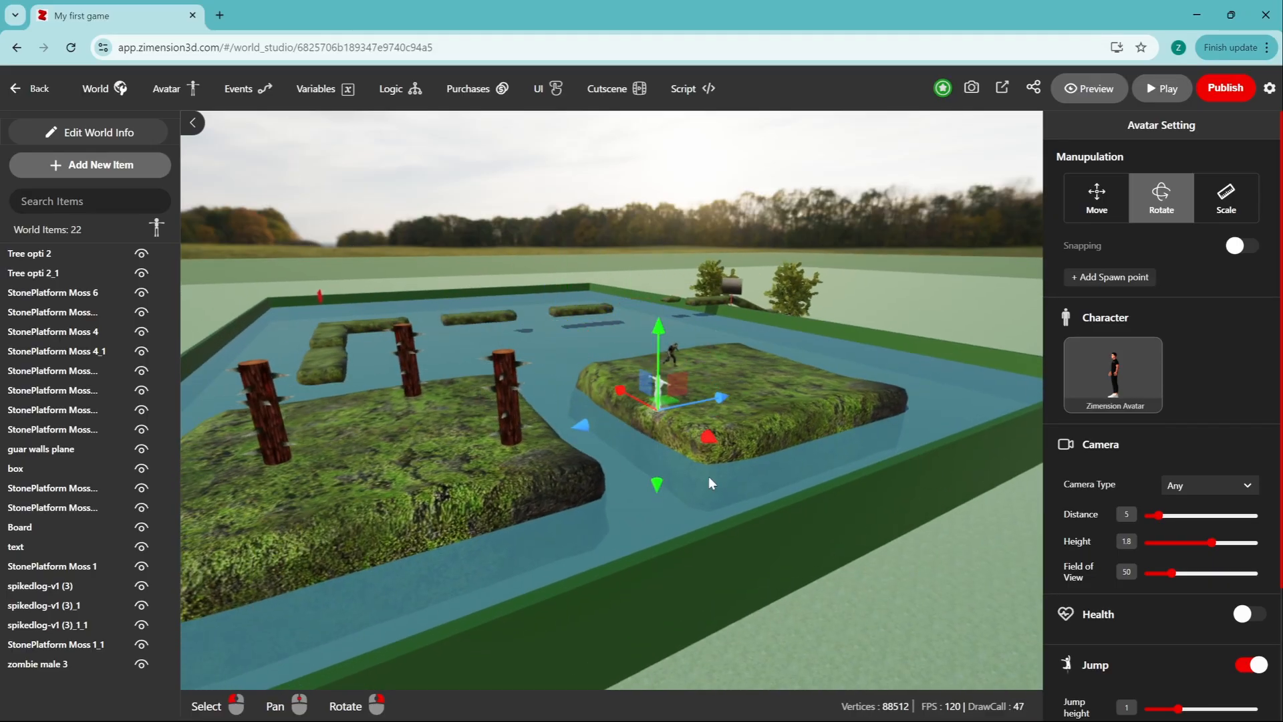
scroll(740, 590, "up", 5)
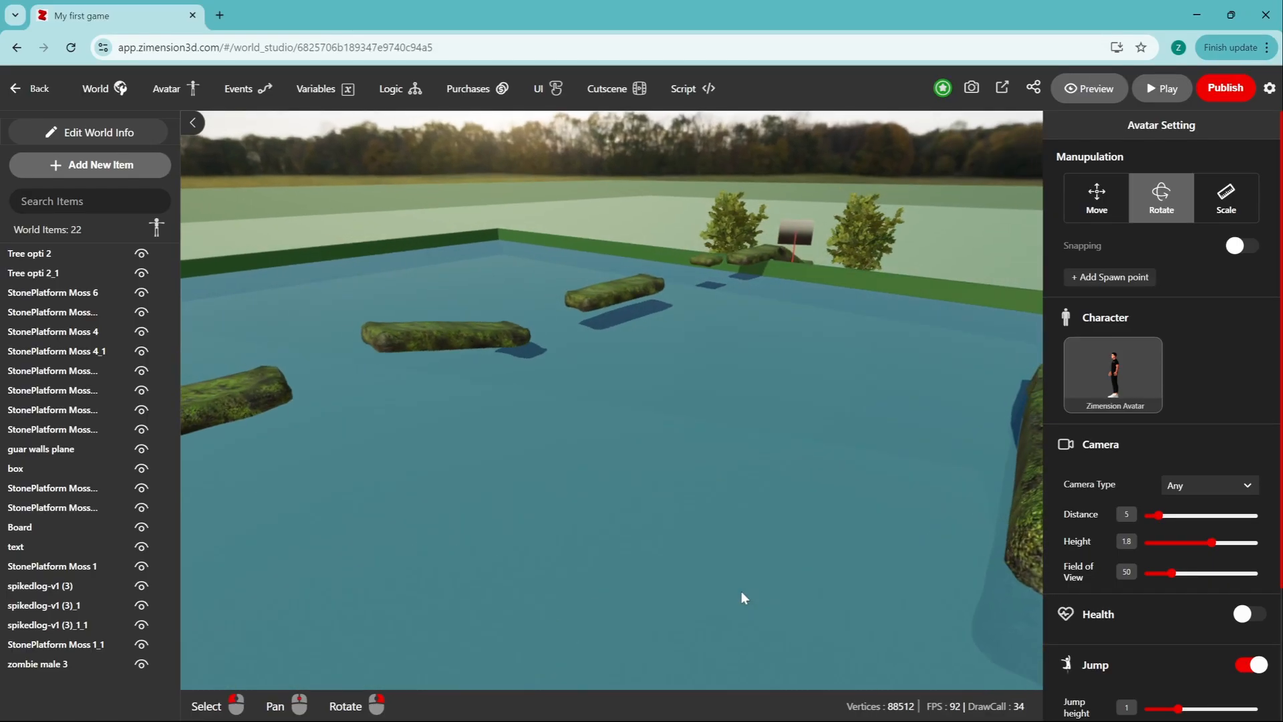
scroll(741, 591, "down", 5)
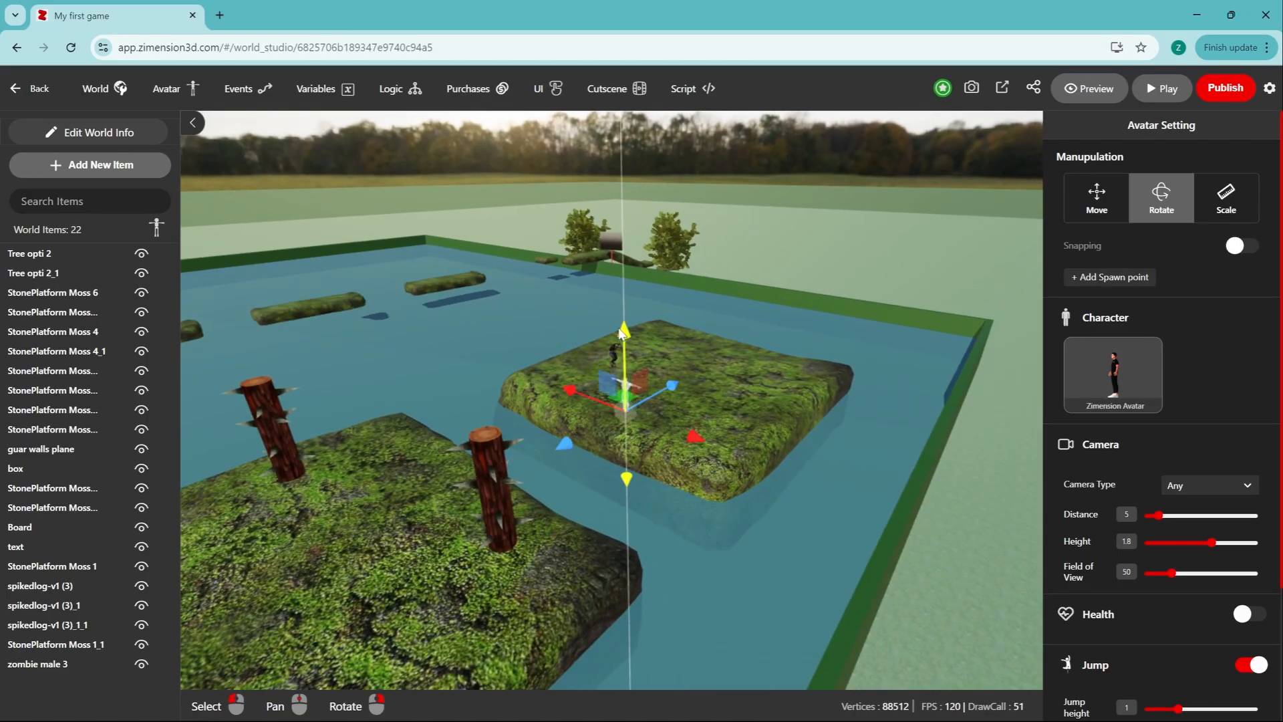
left_click(1155, 95)
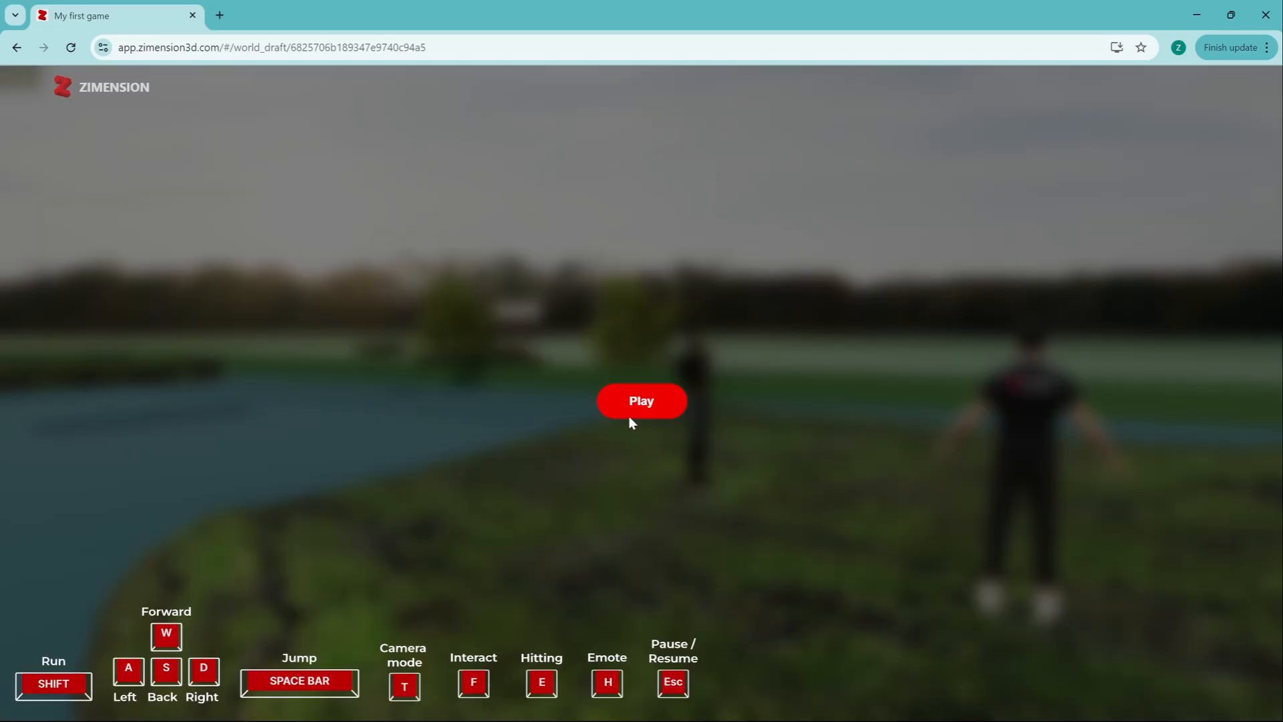
Step: Play, walk toward the patrolling zombie until it kills the avatar, then pause
left_click(632, 411)
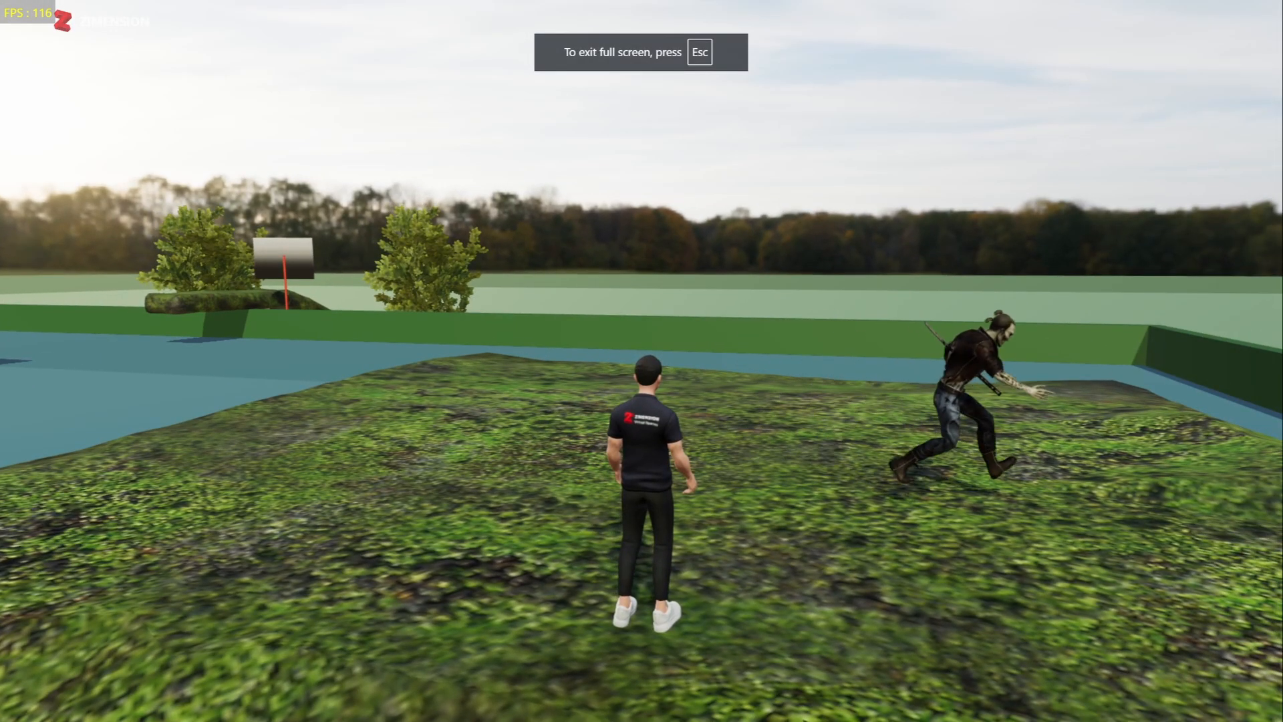
key("d")
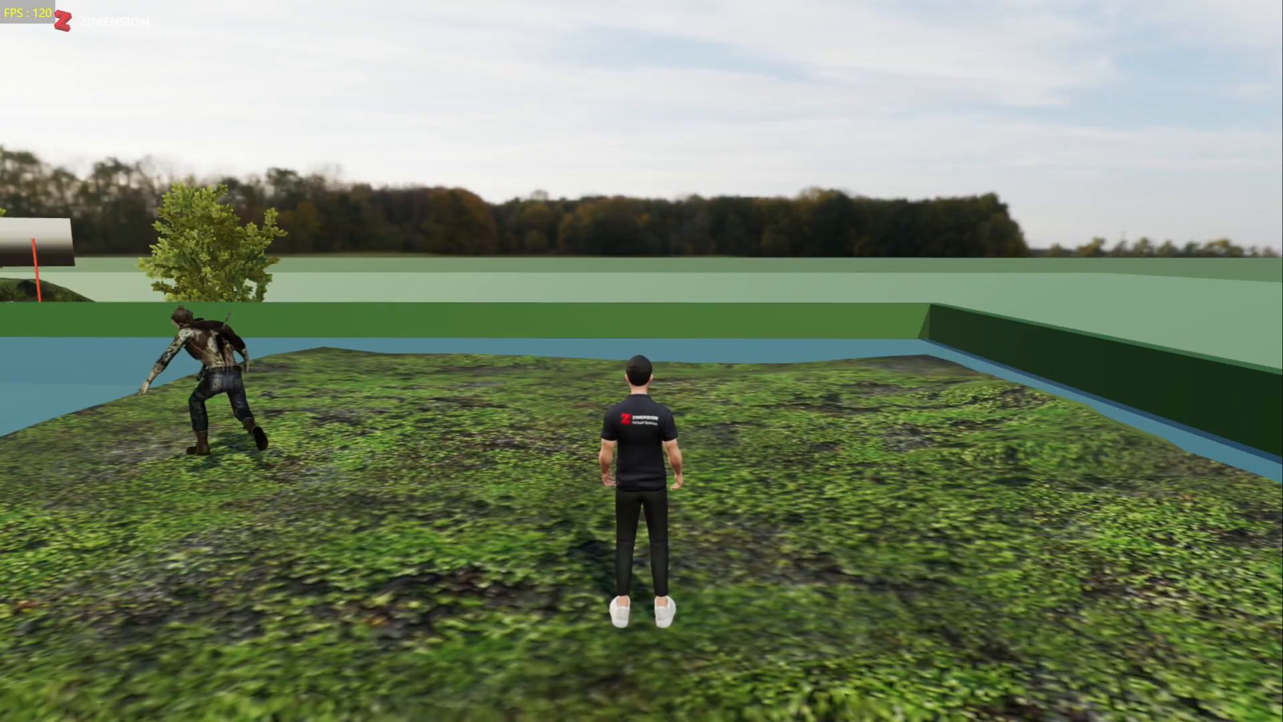
key("w")
key("w")
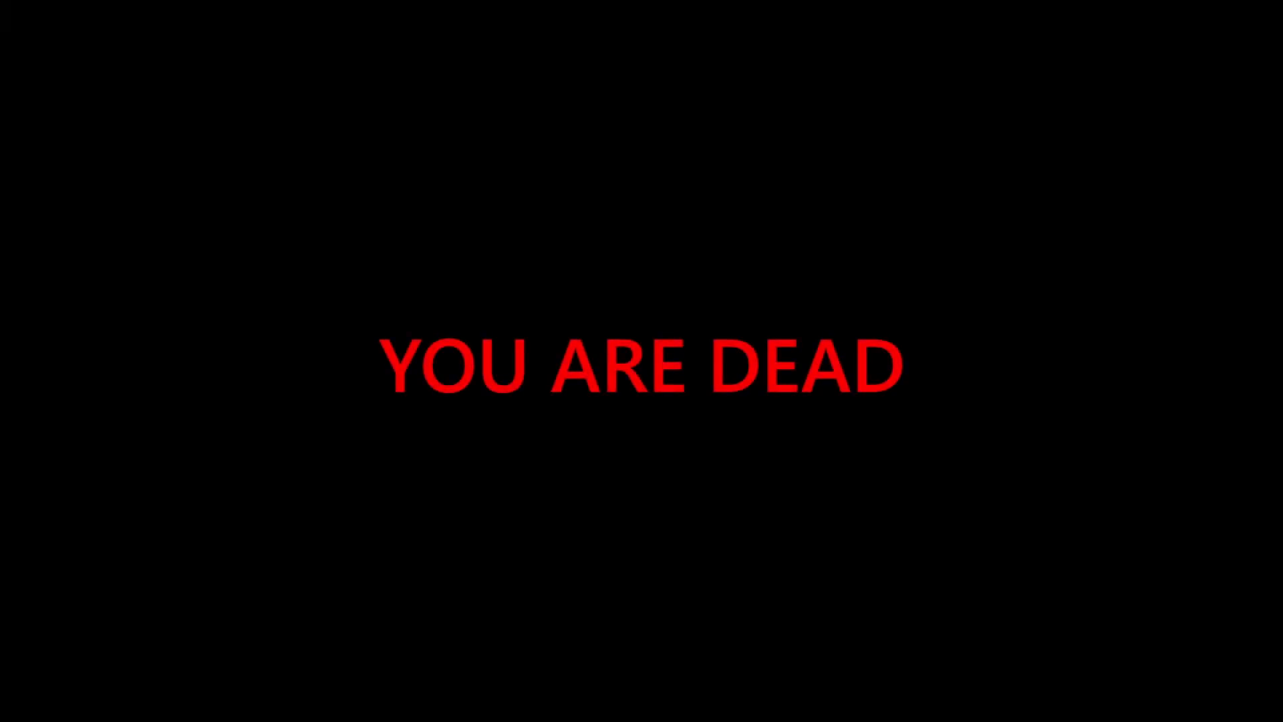
key("Escape")
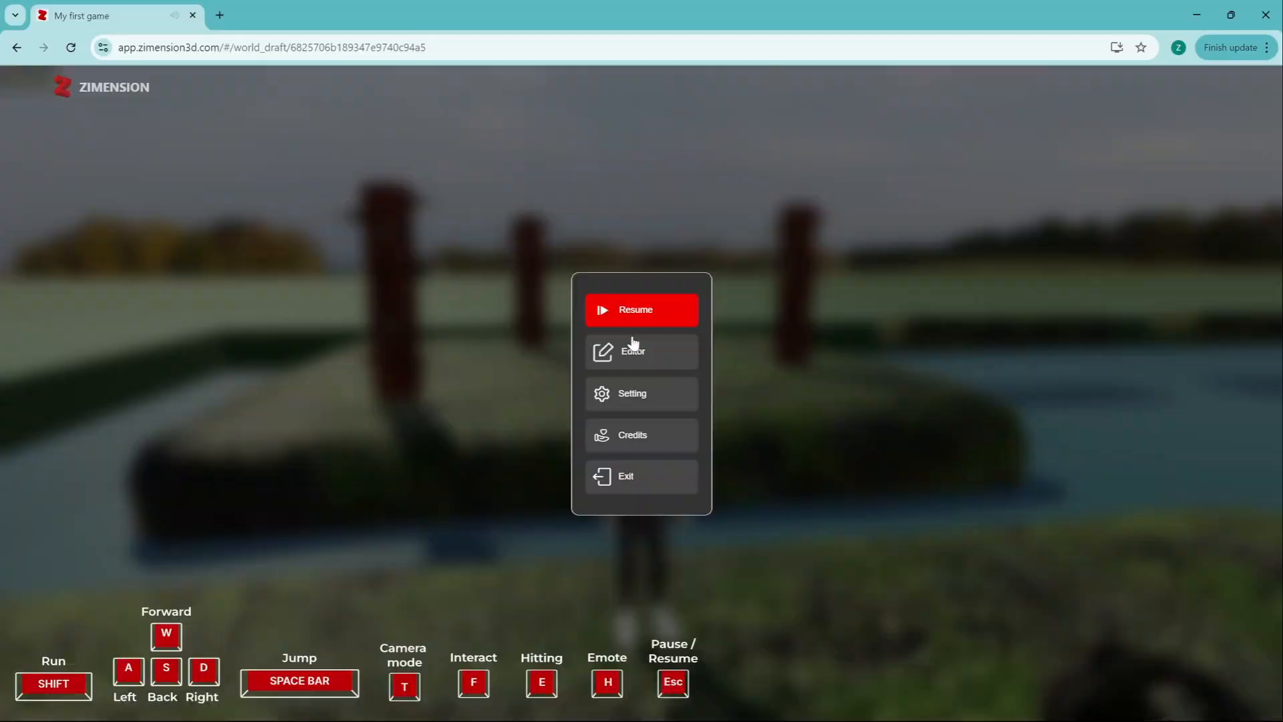
Step: Back in the editor, place a 2.273-scale moss platform copy by the pool wall, then search the item library
left_click(633, 350)
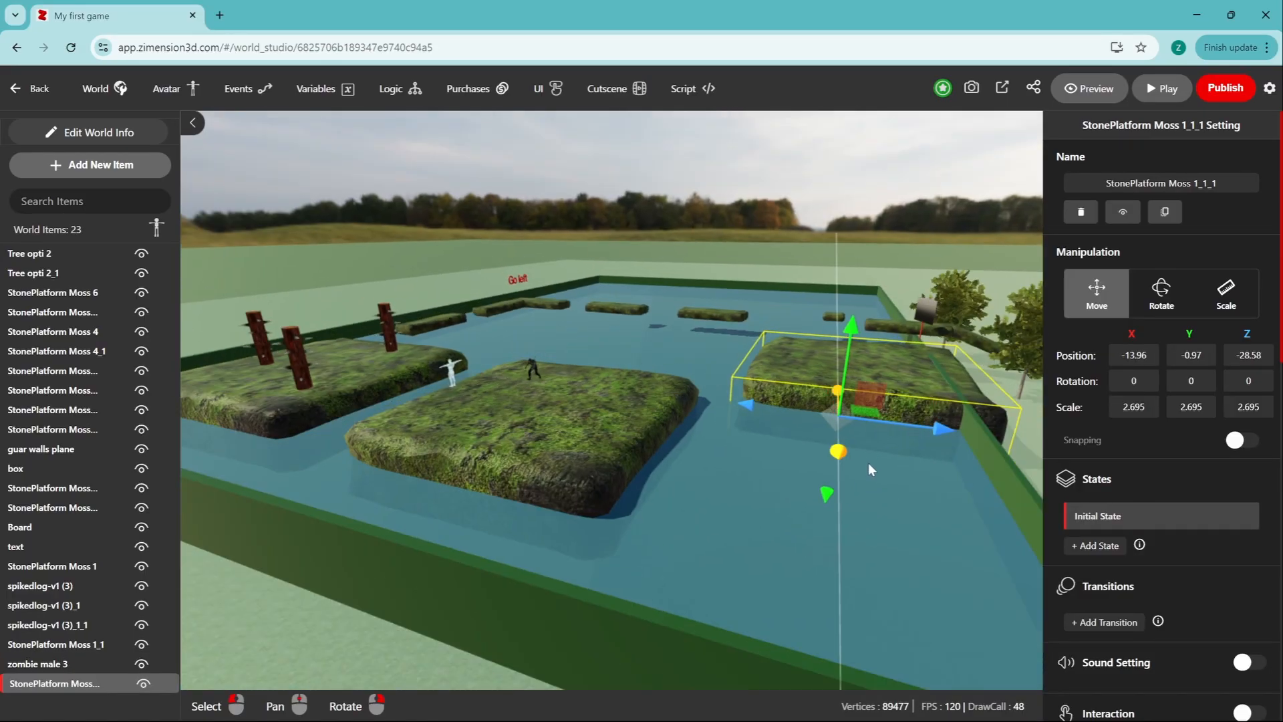
left_click_drag(838, 451, 719, 508)
key("r")
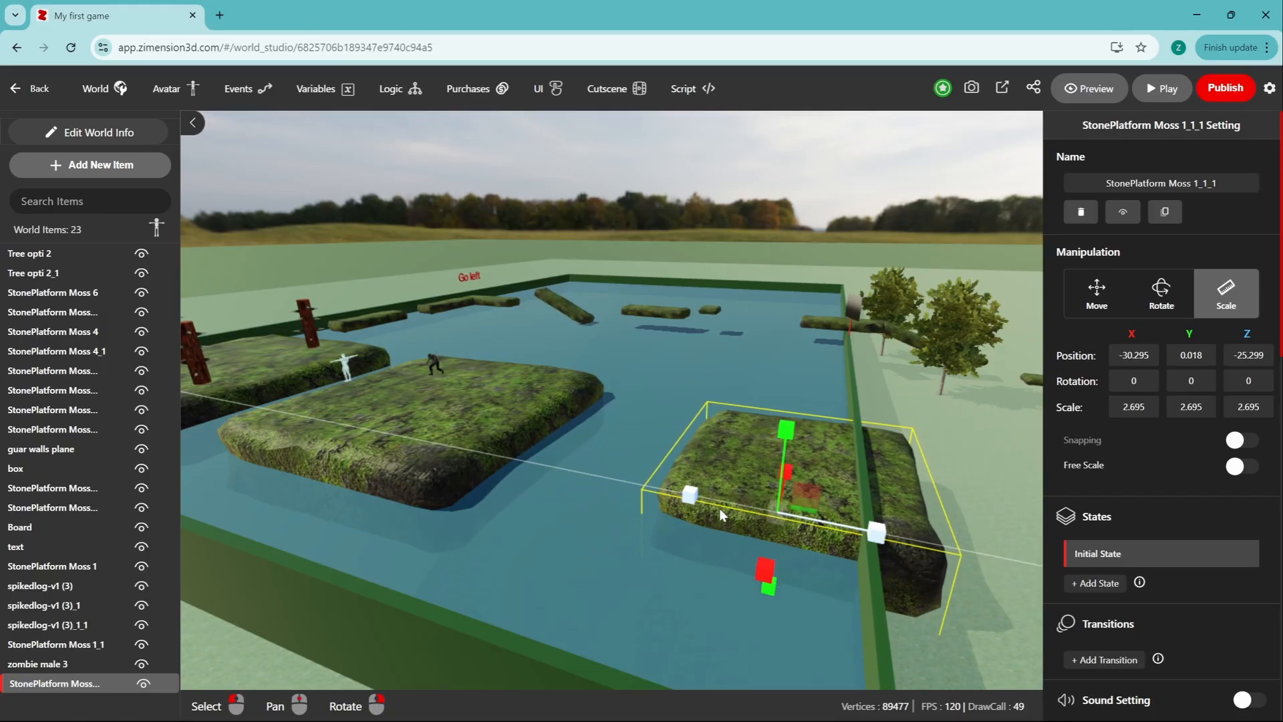
key("w")
right_click_drag(783, 432, 708, 469)
key("r")
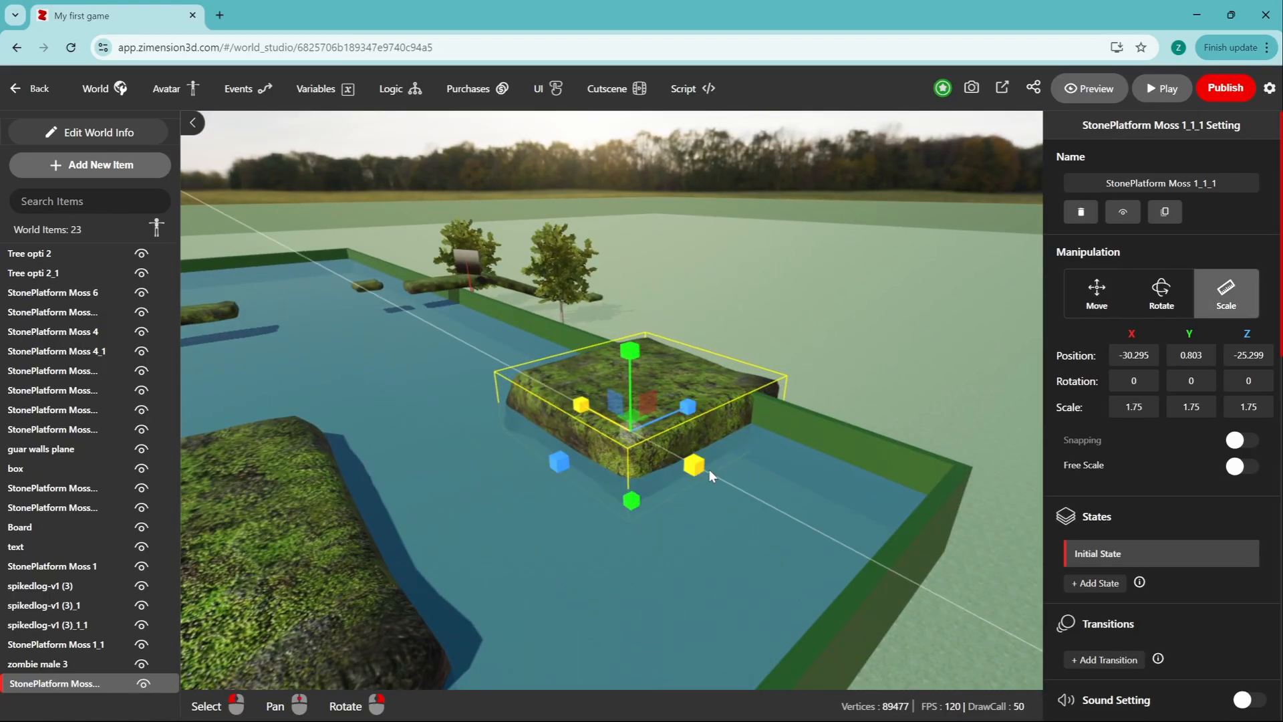
left_click_drag(709, 470, 732, 461)
key("w")
left_click_drag(628, 424, 635, 434)
right_click_drag(635, 434, 607, 506)
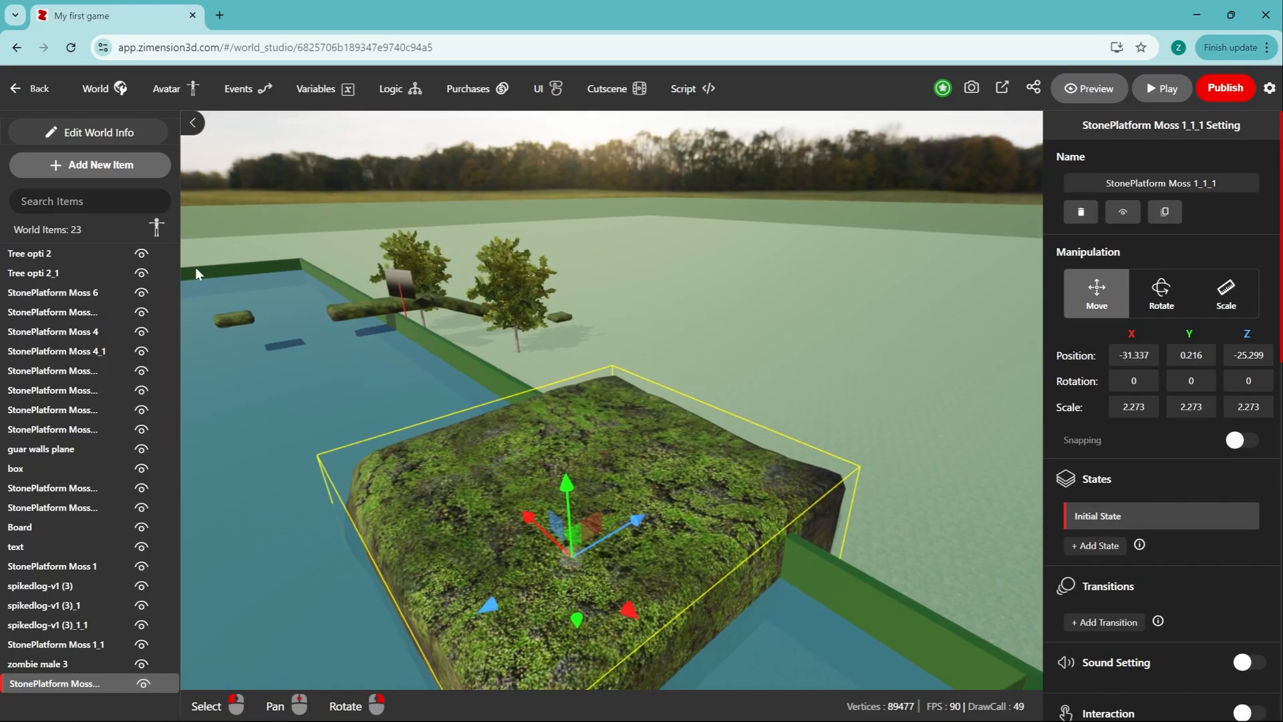
left_click(110, 171)
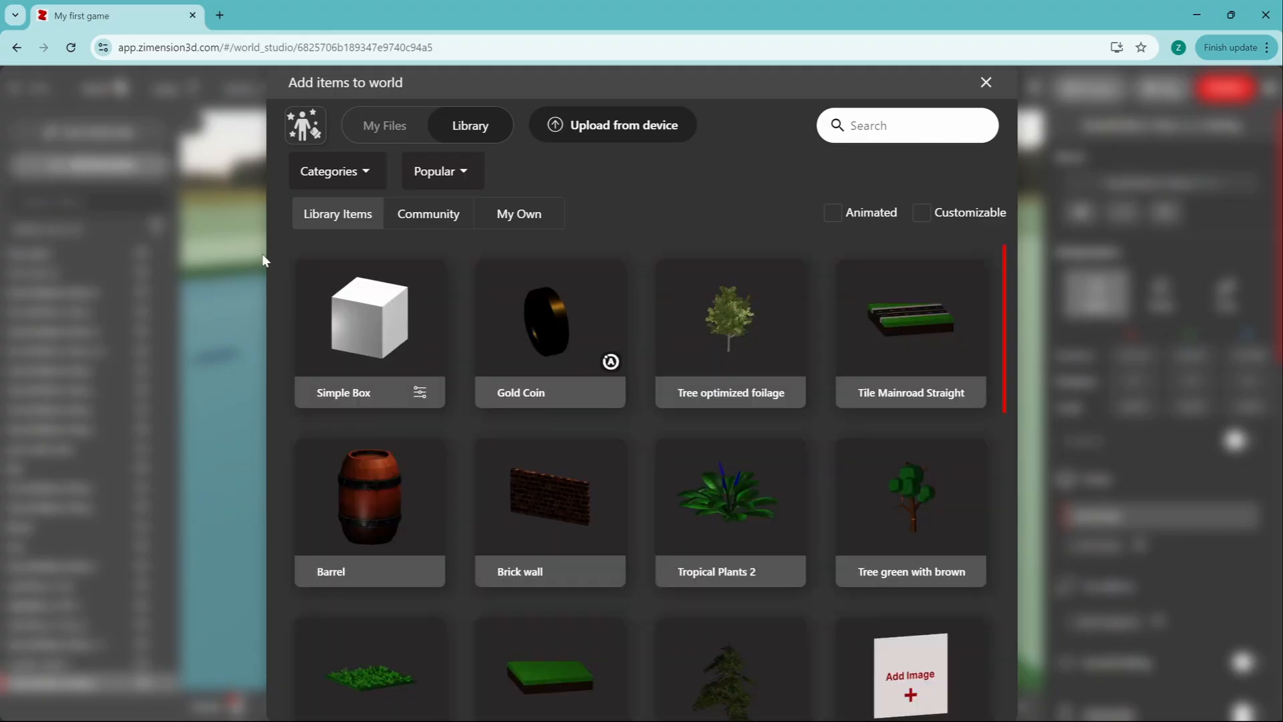
left_click(942, 125)
Step: Add a Gate from the library and stand it on the moss platform at -33.002, 3.922, -26.219
type("gate")
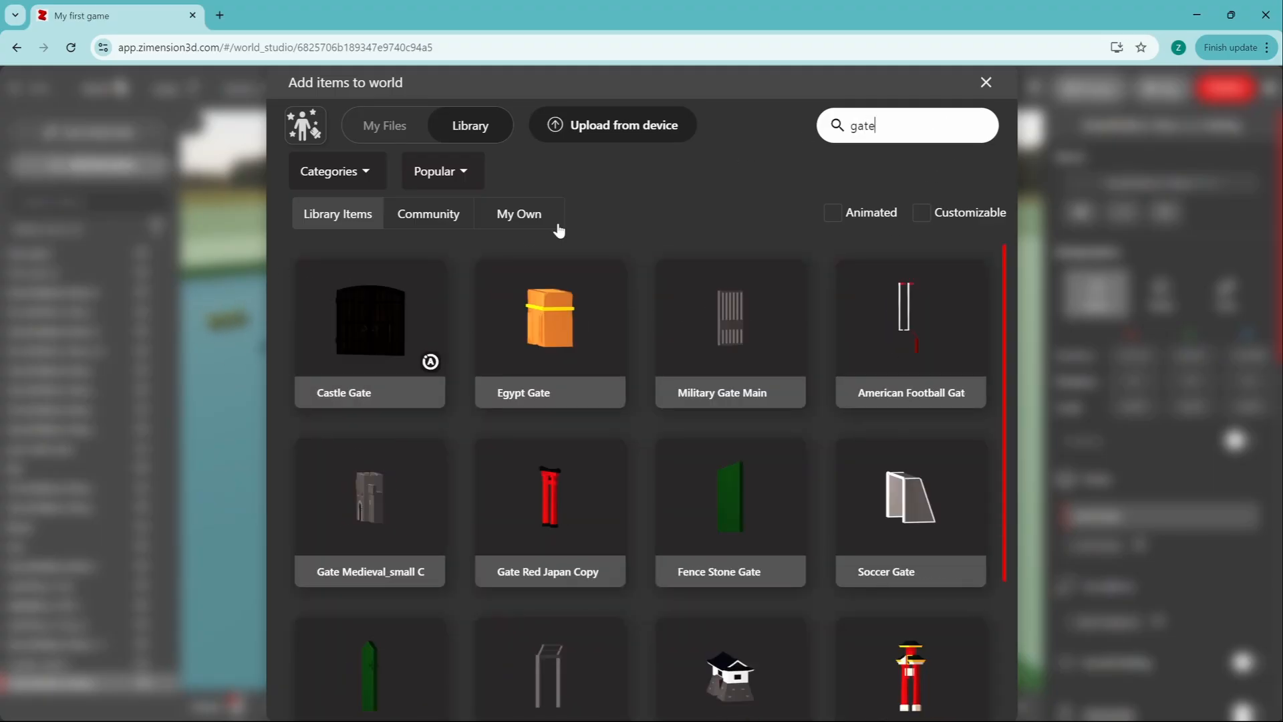
left_click(385, 338)
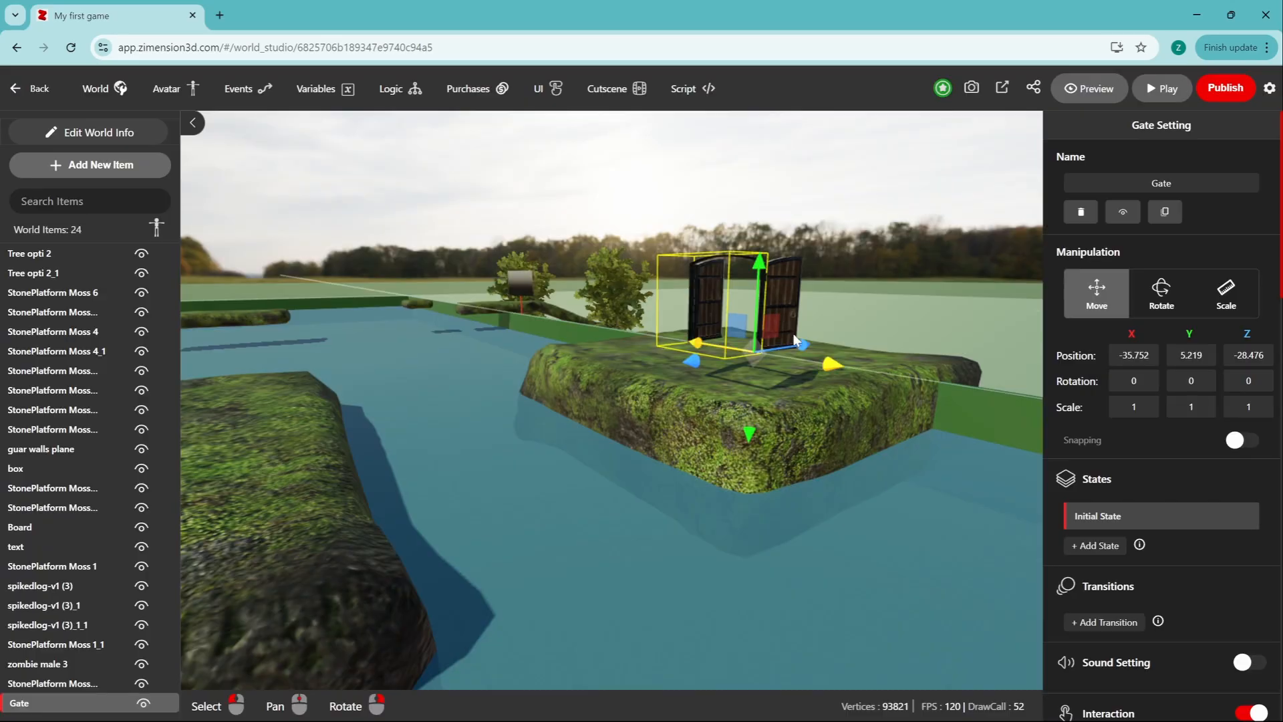
left_click_drag(759, 316, 759, 318)
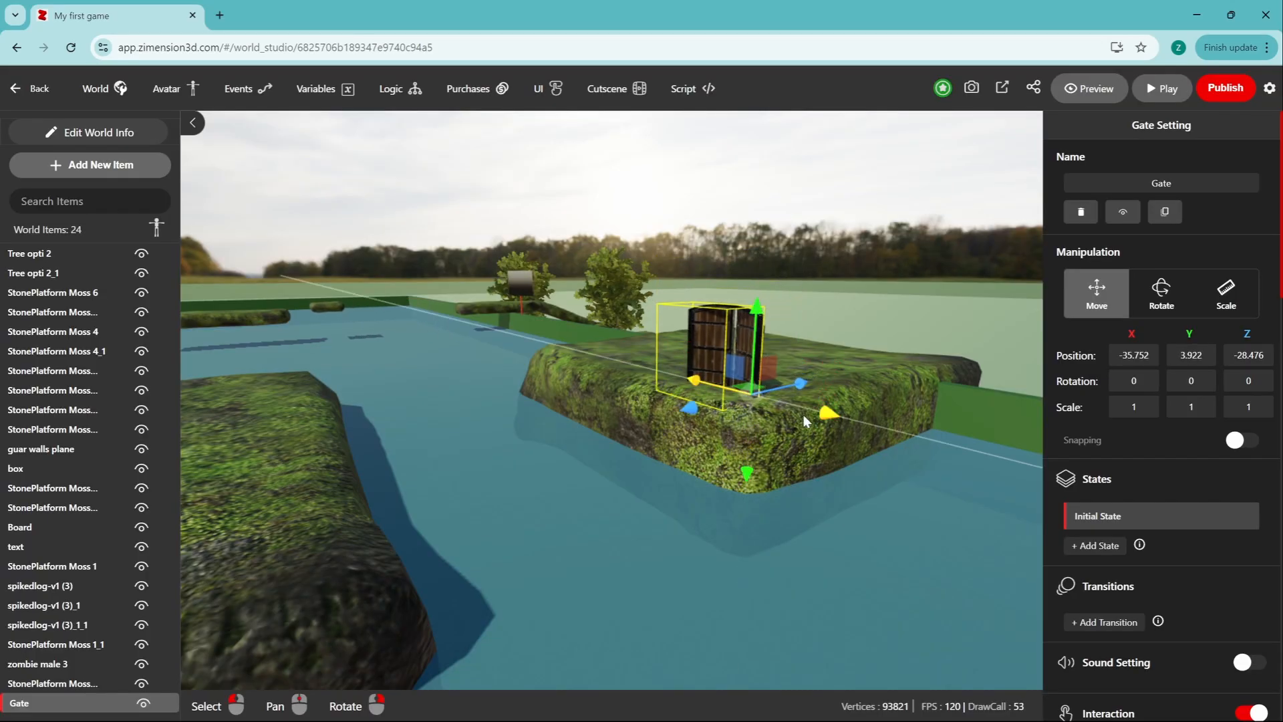
left_click_drag(803, 413, 760, 402)
left_click_drag(636, 407, 663, 403)
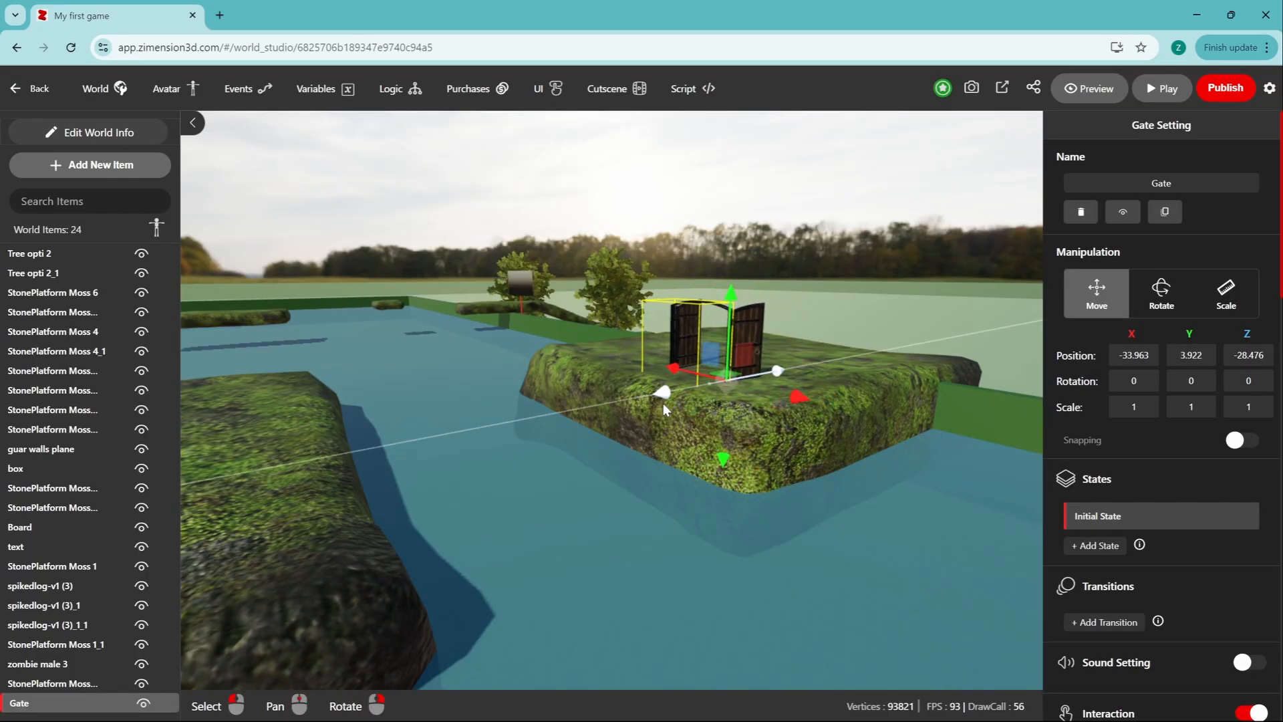
scroll(662, 403, "up", 3)
scroll(664, 407, "down", 1)
scroll(679, 438, "down", 5)
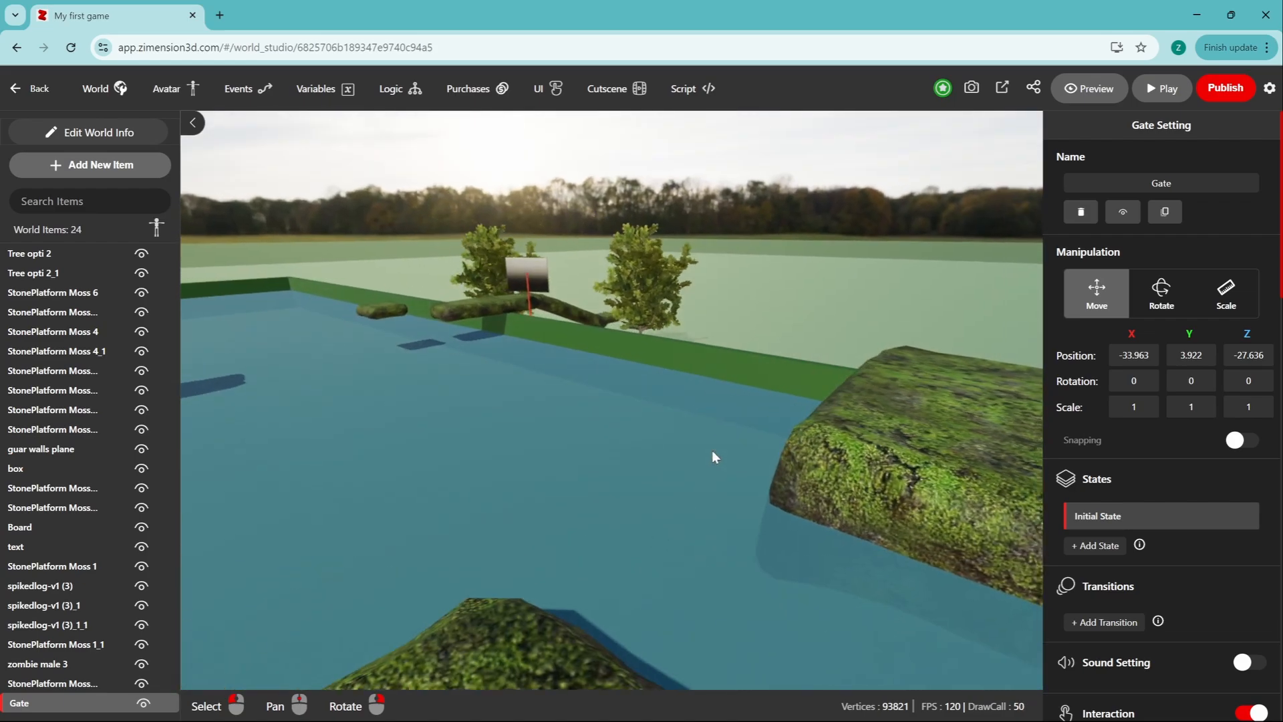
right_click_drag(712, 450, 936, 466)
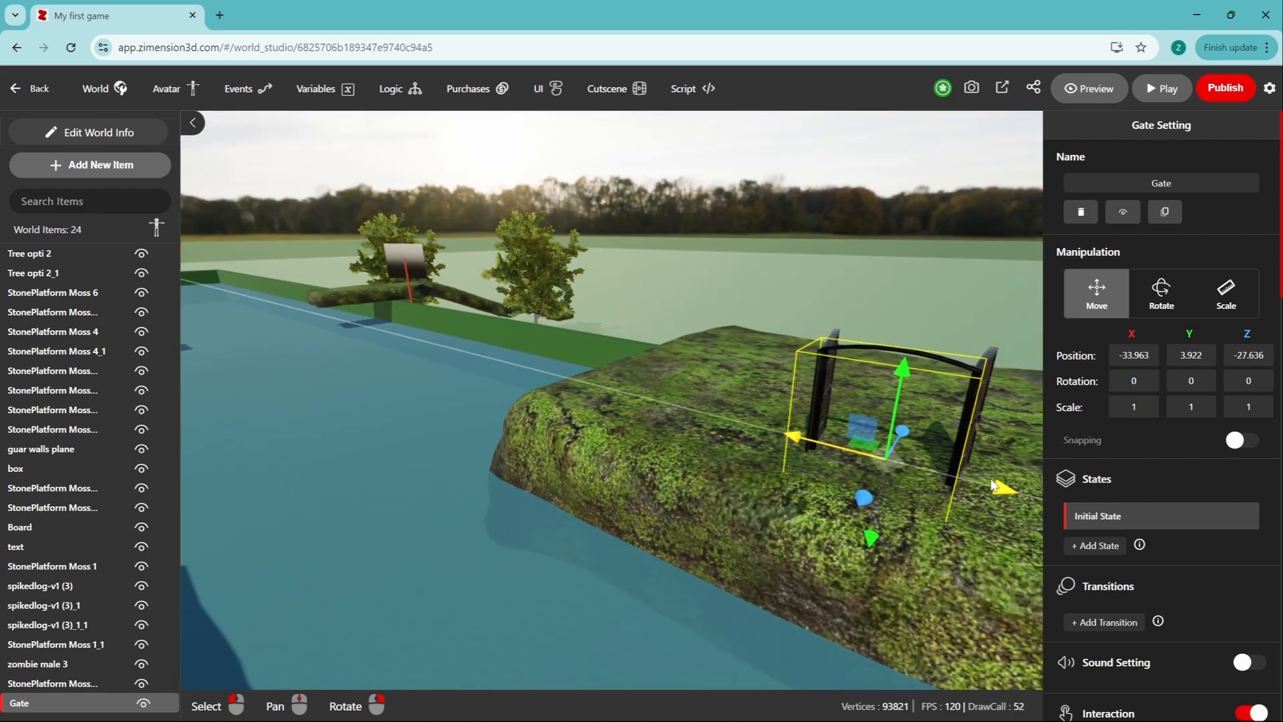
left_click_drag(994, 486, 854, 471)
scroll(894, 487, "down", 2)
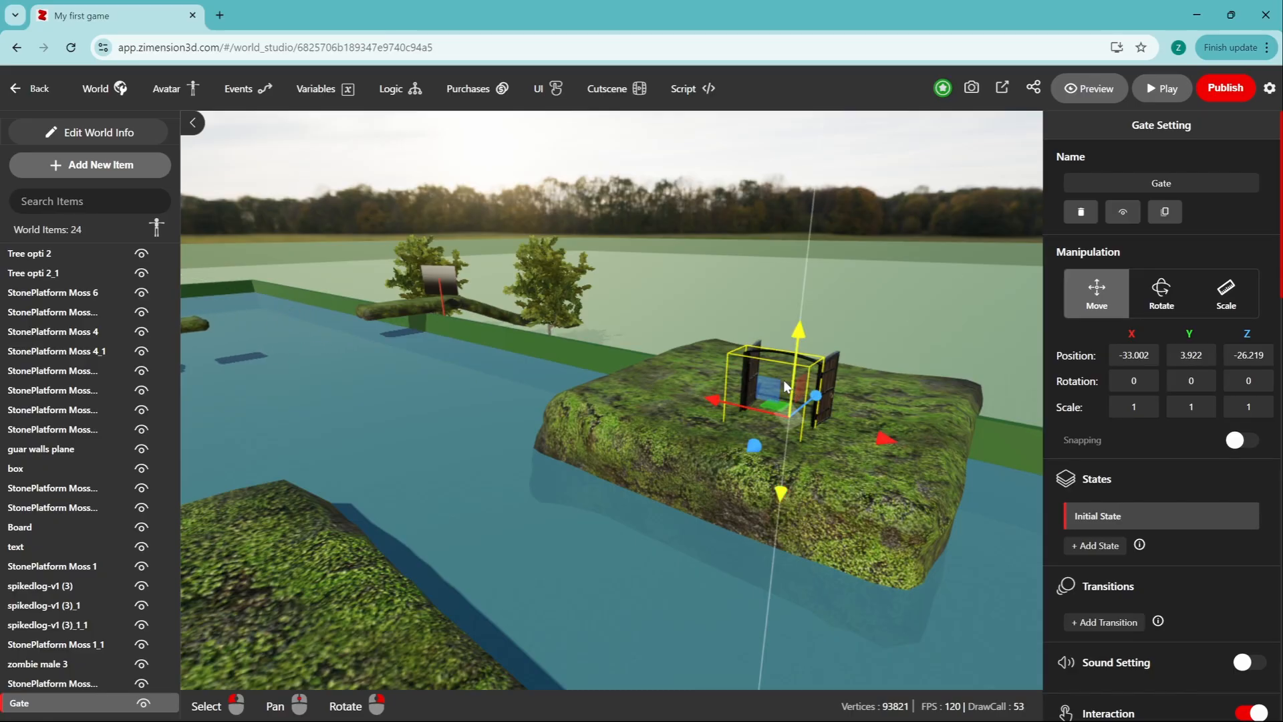
Step: Search the item library for 'wal' and add the Cave Wall 3 piece
left_click(95, 172)
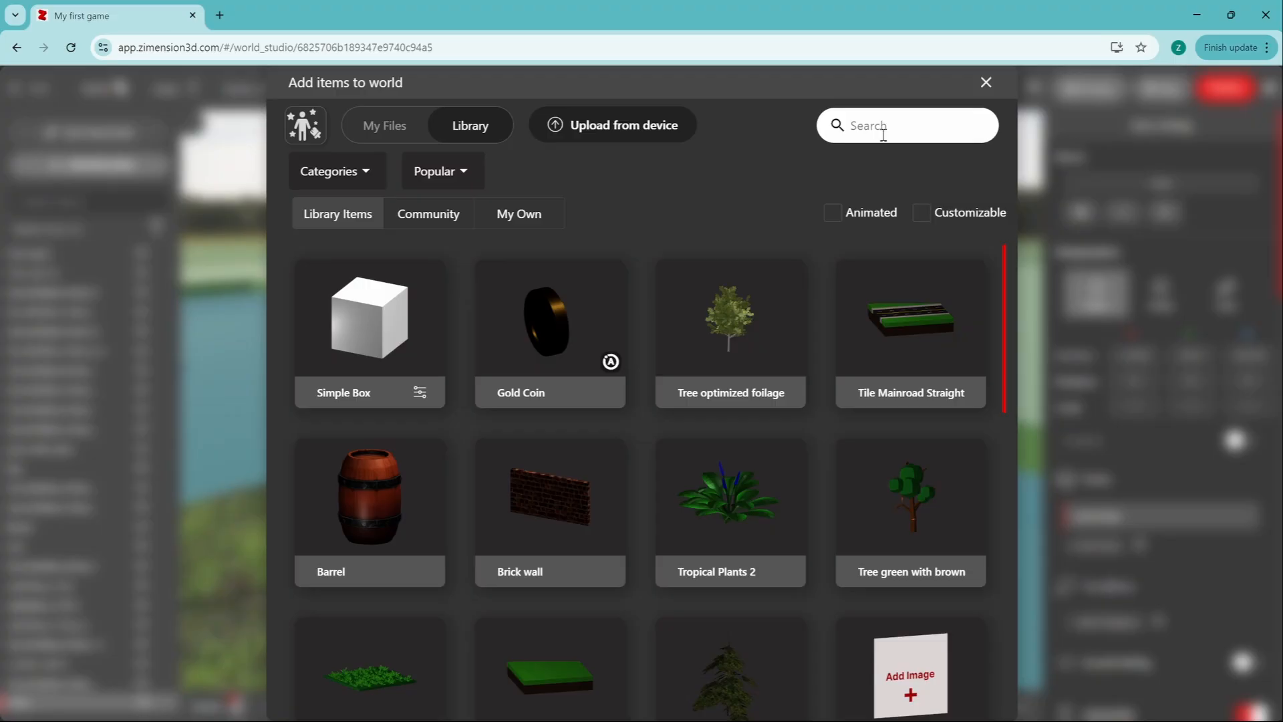
left_click(883, 135)
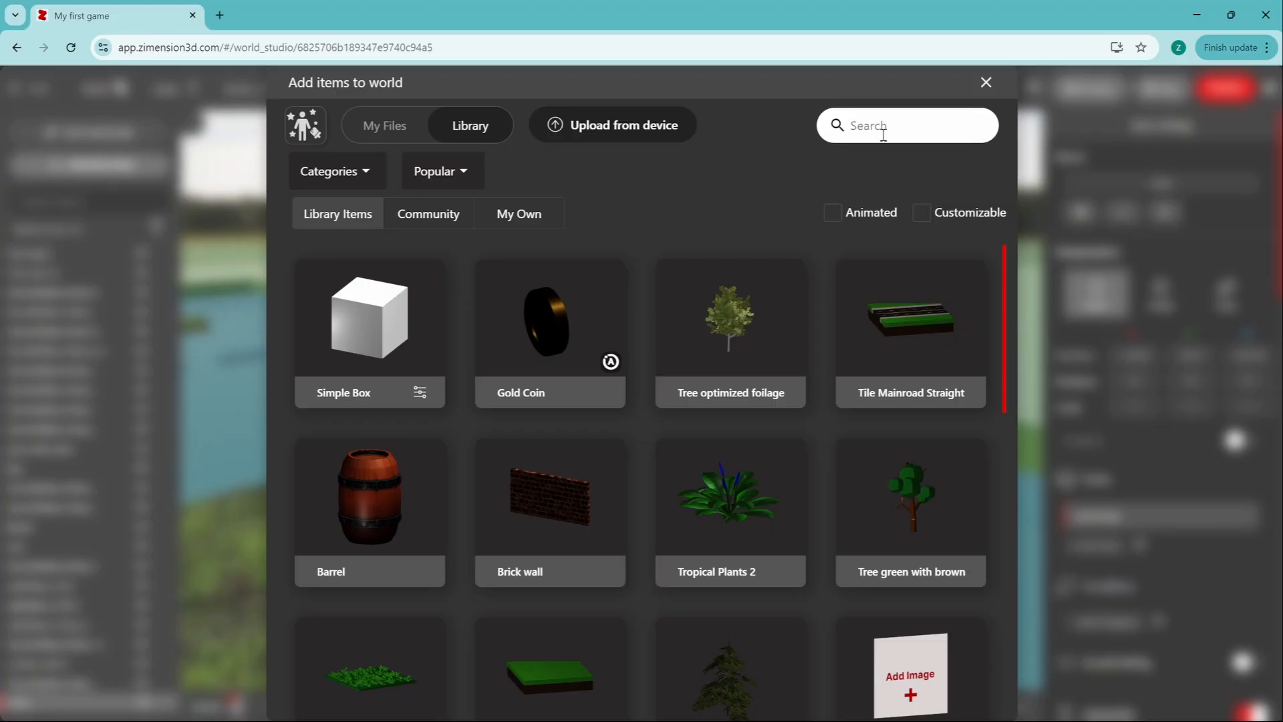
type("wa")
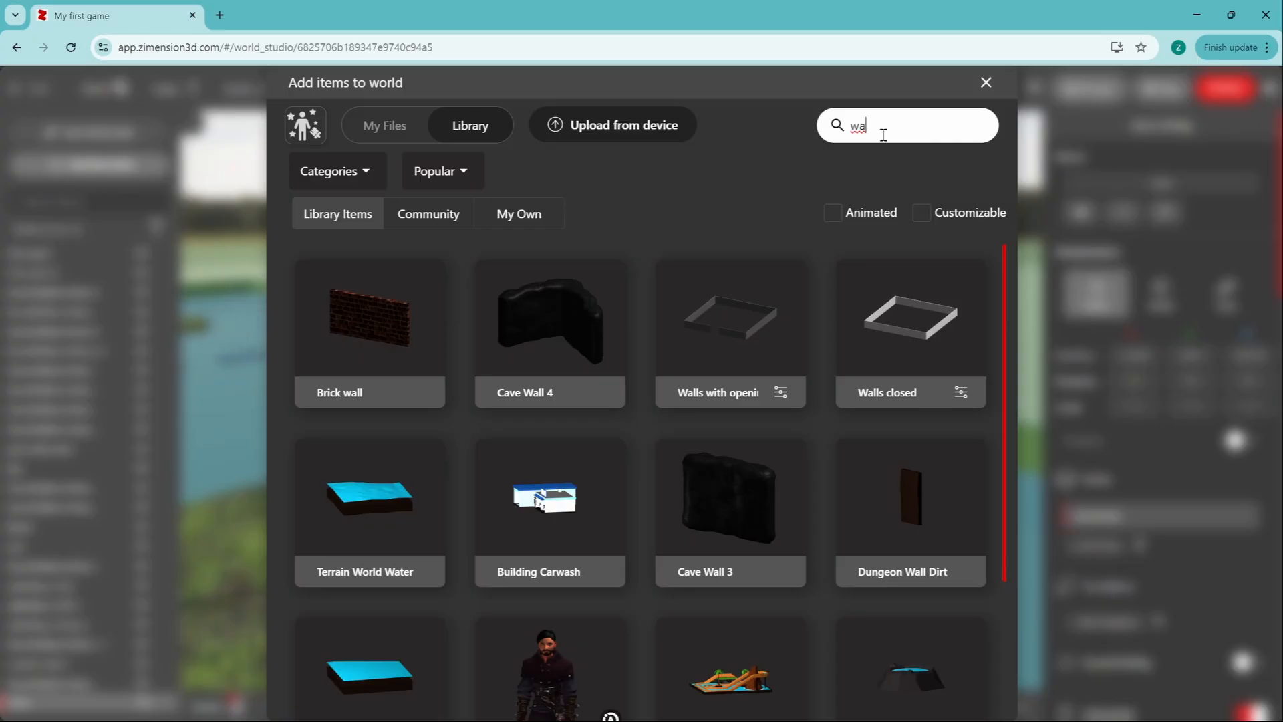
type("l")
scroll(718, 421, "down", 7)
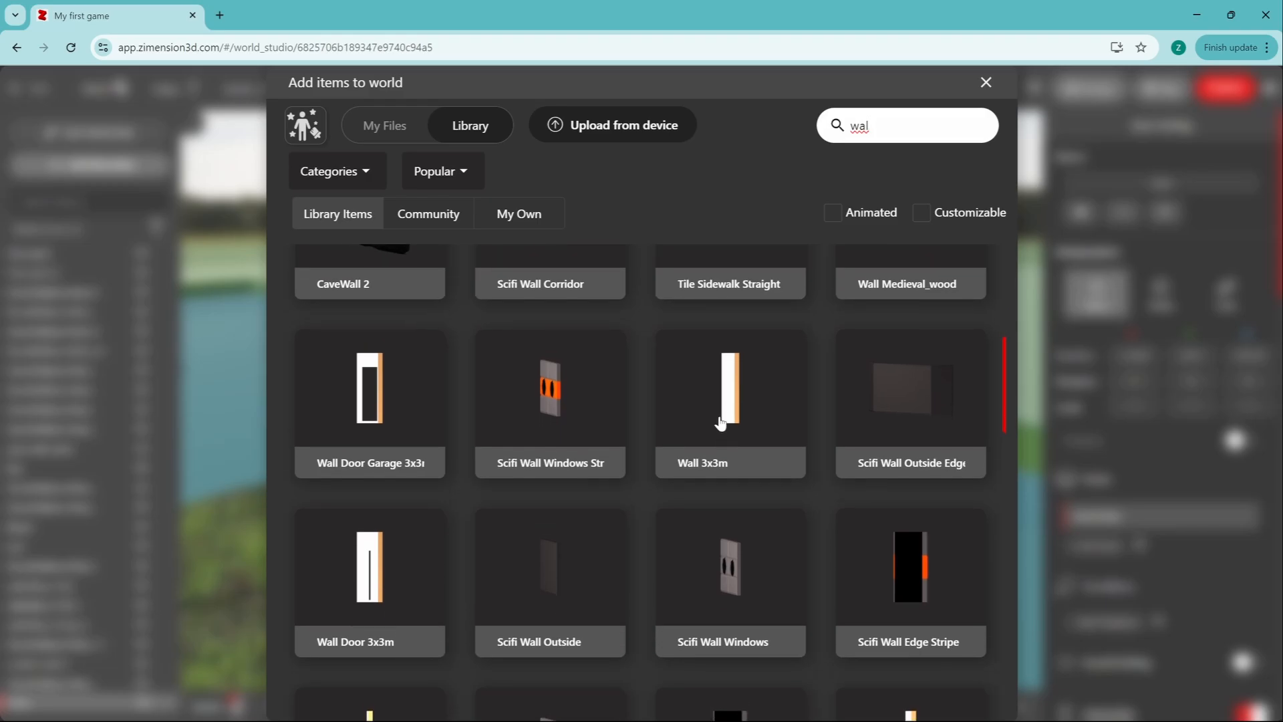
scroll(561, 581, "up", 7)
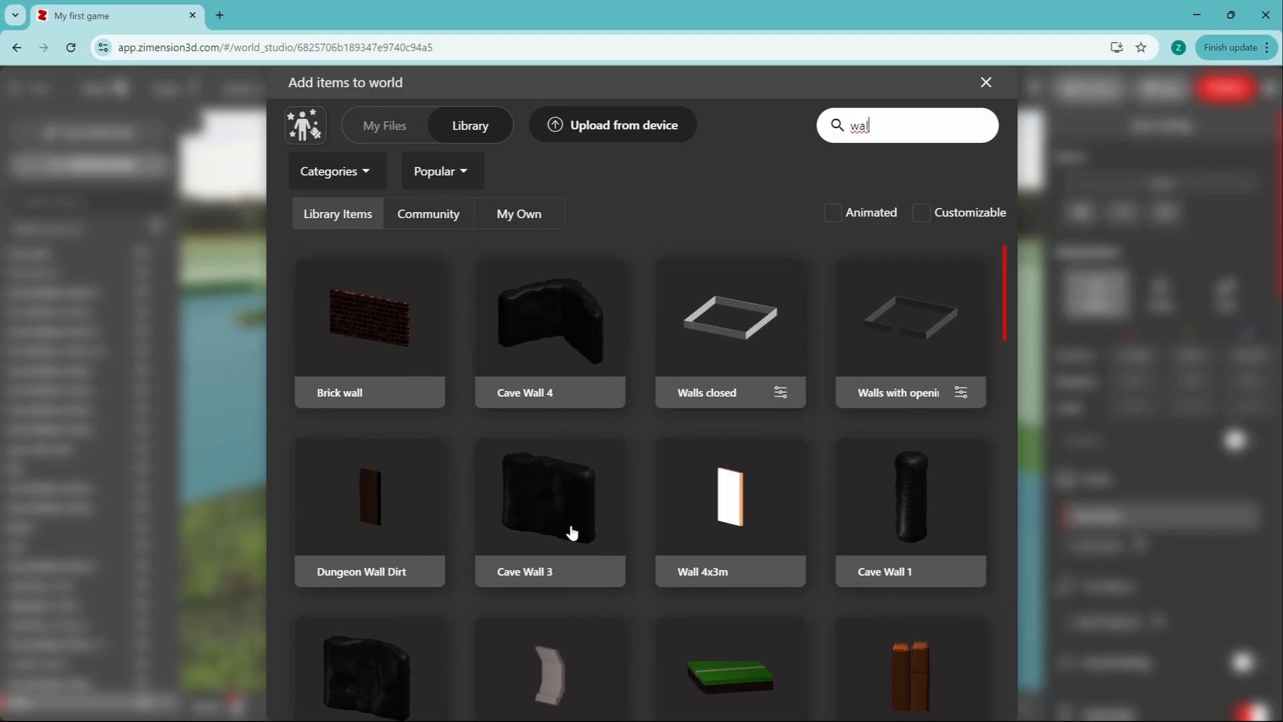
left_click(571, 532)
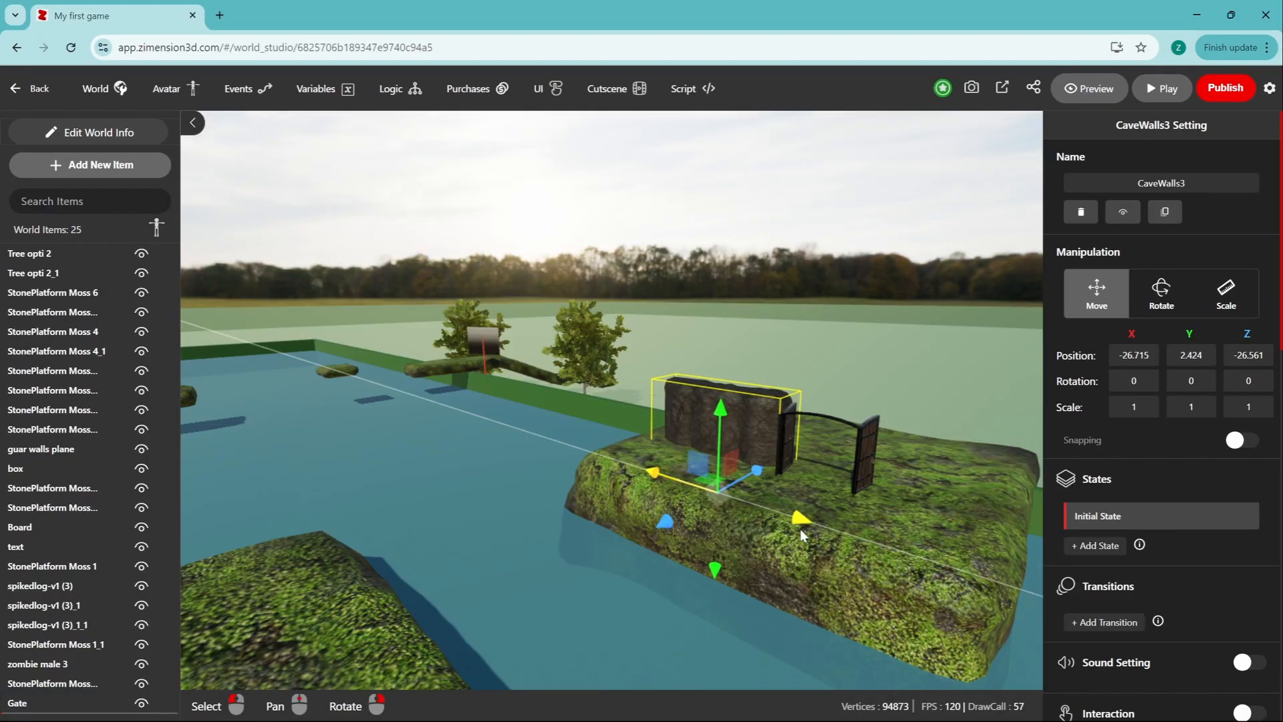
Step: Raise the cave wall onto the platform and push it against the gate's left side
left_click_drag(719, 405, 719, 390)
scroll(728, 432, "up", 5)
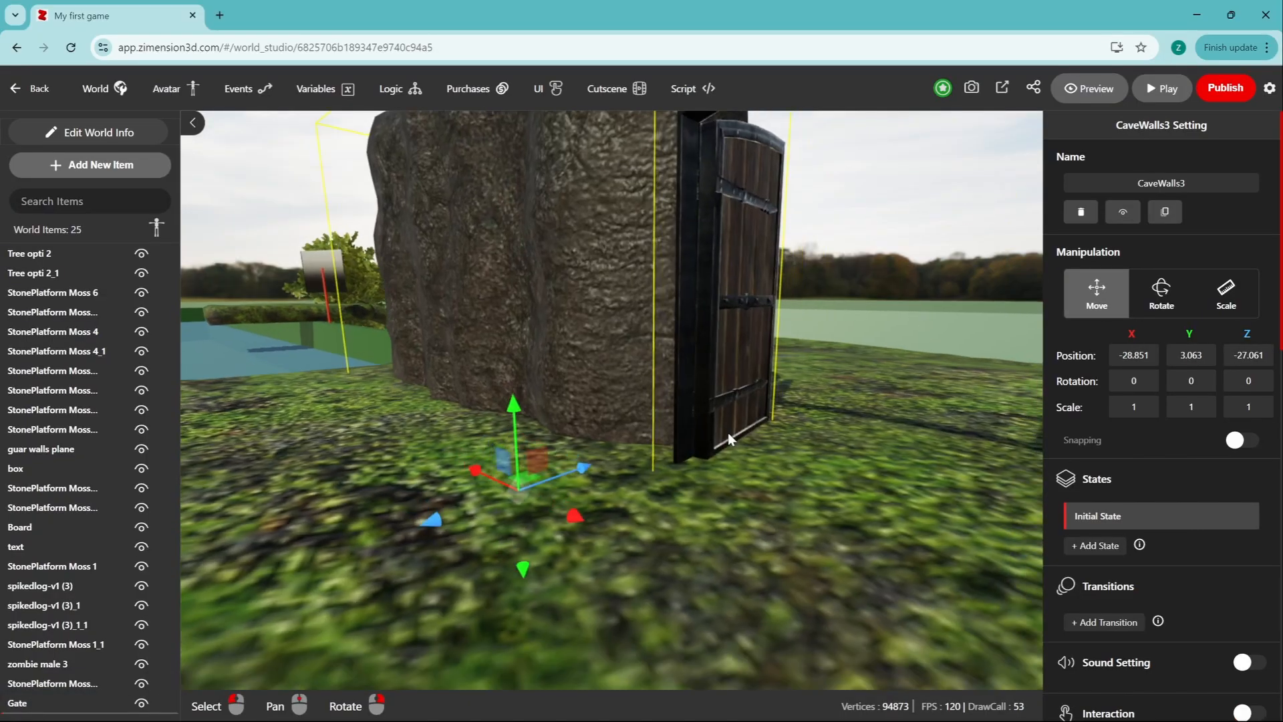
scroll(695, 454, "down", 3)
left_click_drag(641, 469, 659, 475)
scroll(537, 322, "up", 2)
left_click(537, 323)
scroll(537, 322, "down", 2)
left_click(568, 234)
left_click_drag(506, 378, 493, 382)
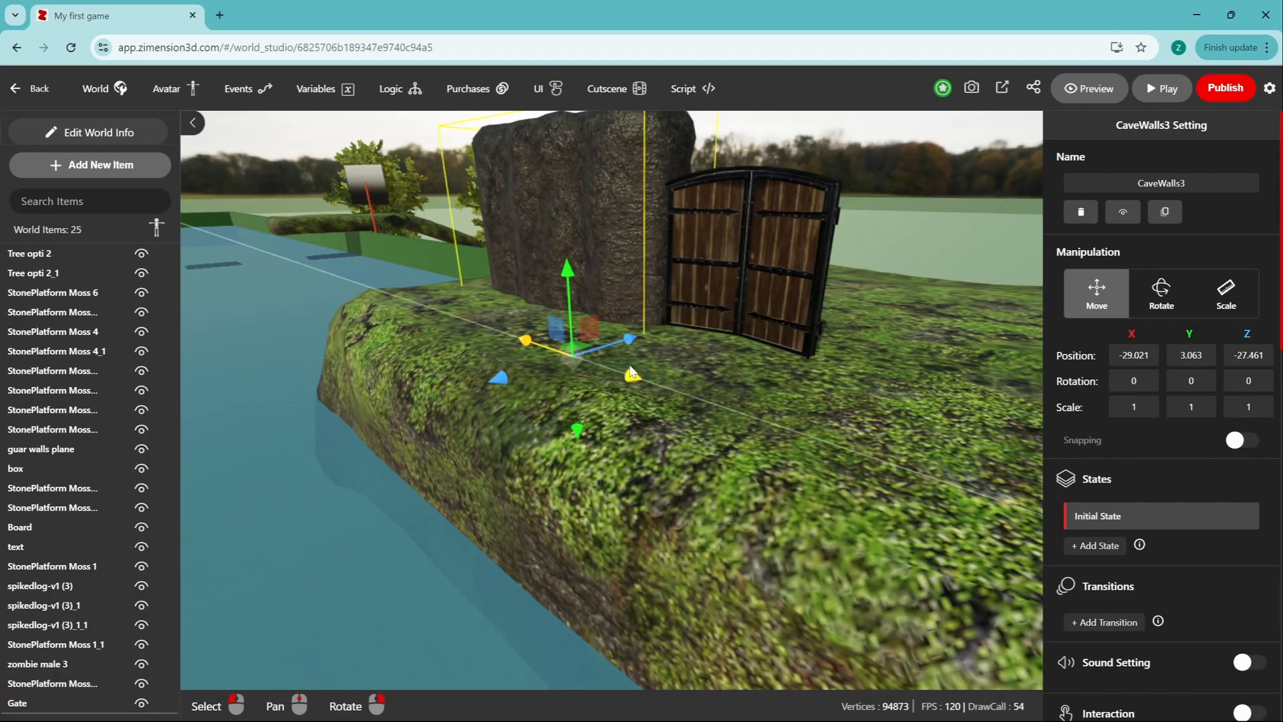
left_click_drag(524, 340, 514, 338)
scroll(602, 381, "down", 3)
right_click_drag(602, 380, 668, 394)
Step: Duplicate the cave wall and place the copy on the gate's other side at matching height and depth
key("ctrl+d")
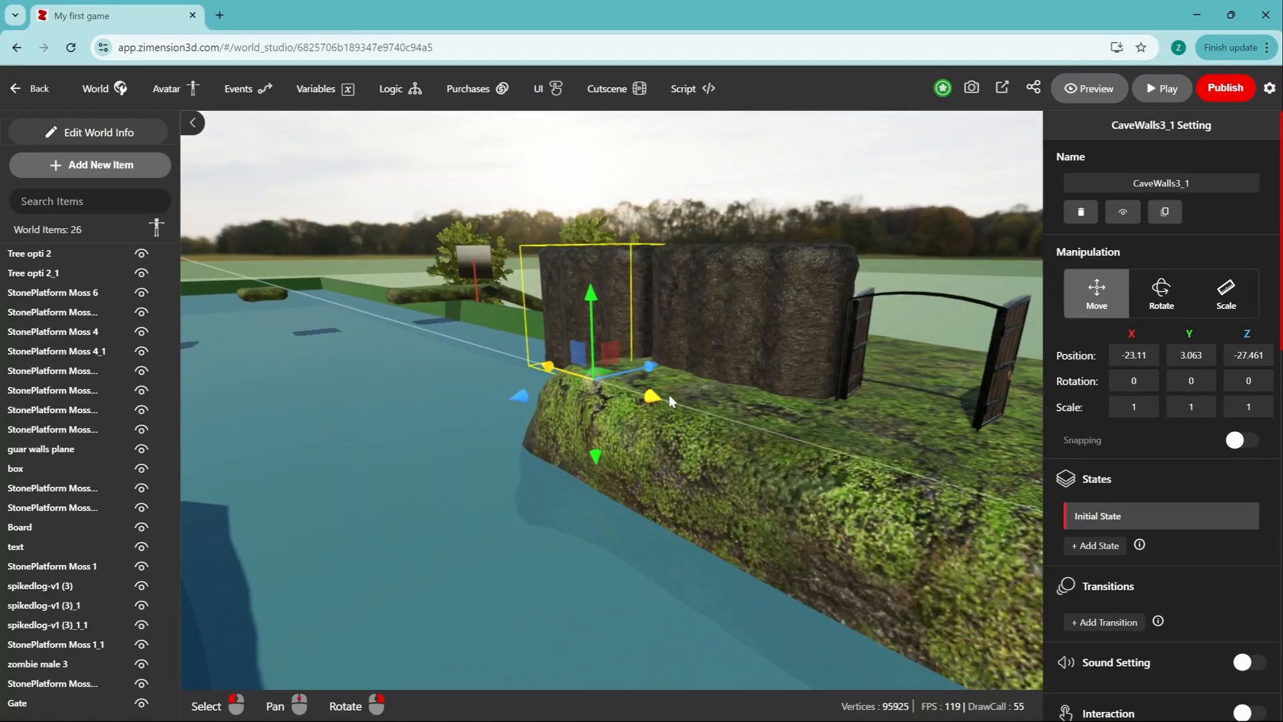
scroll(854, 488, "up", 3)
left_click_drag(668, 394, 968, 484)
scroll(806, 456, "down", 2)
right_click_drag(682, 508, 735, 495)
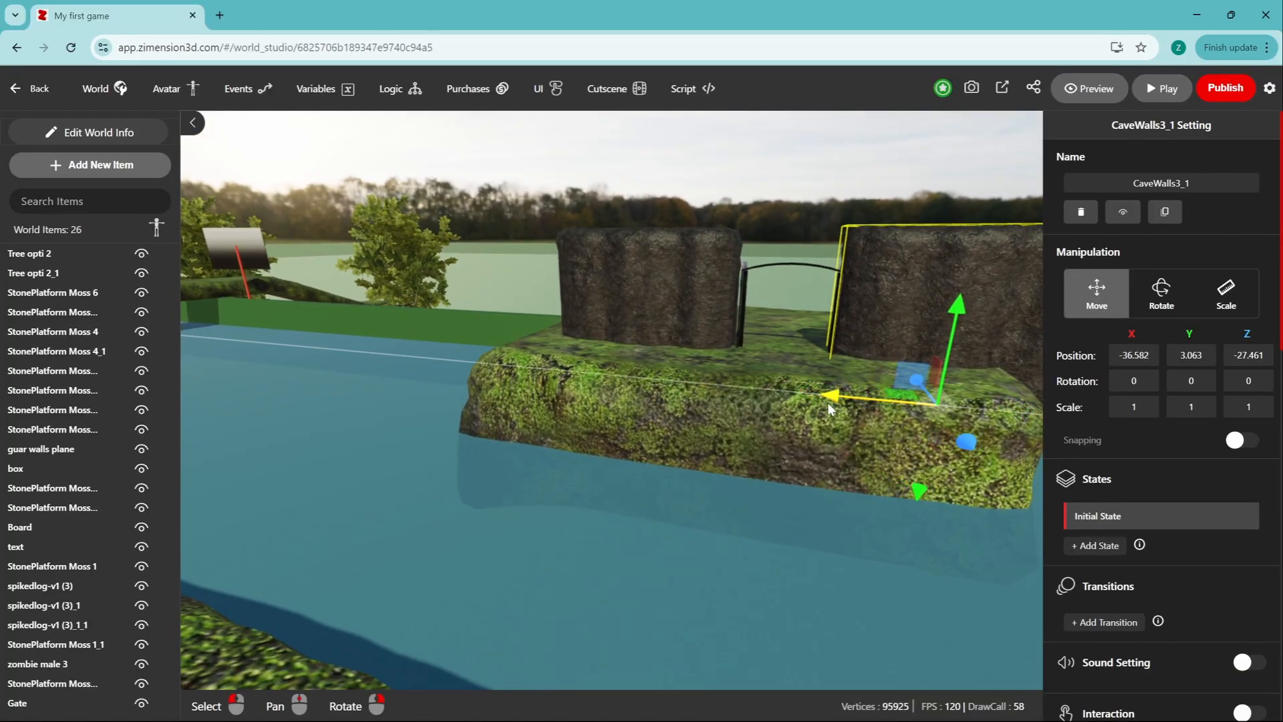
left_click(709, 321)
right_click_drag(810, 408, 792, 536)
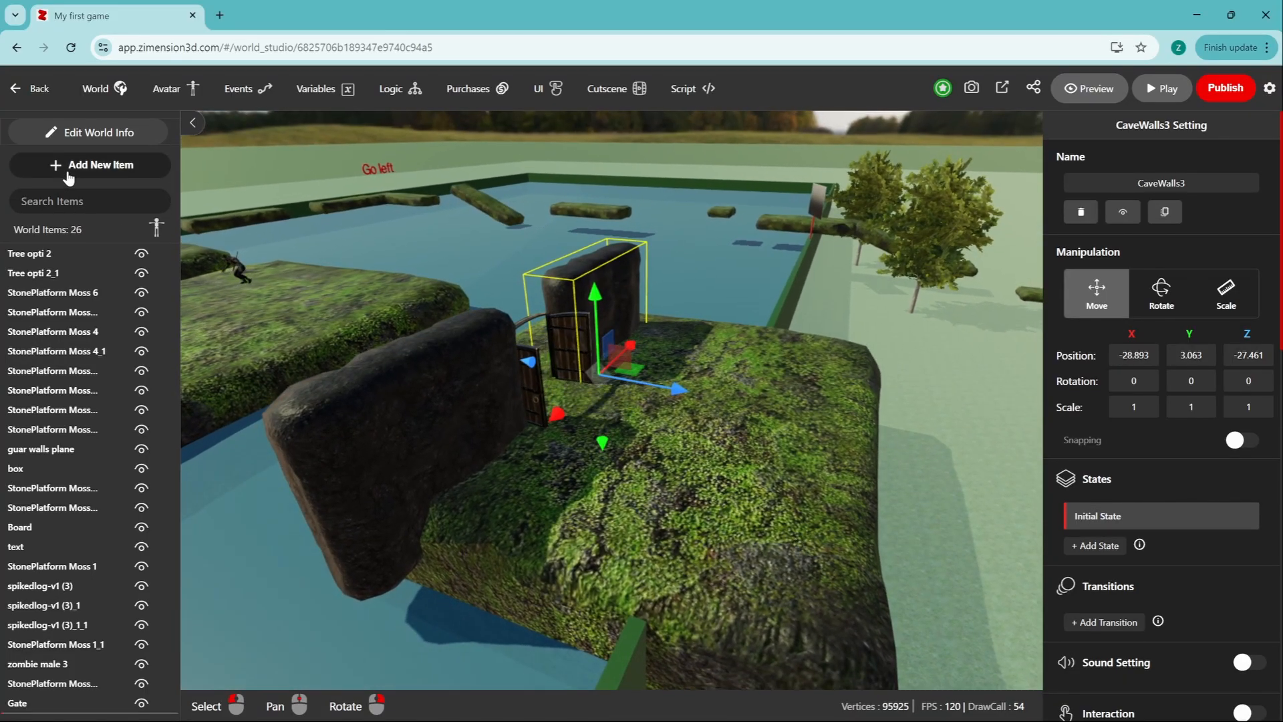
left_click(101, 164)
Step: Add a Simple Box onto the gate platform and set its Transparency to 0
left_click(391, 328)
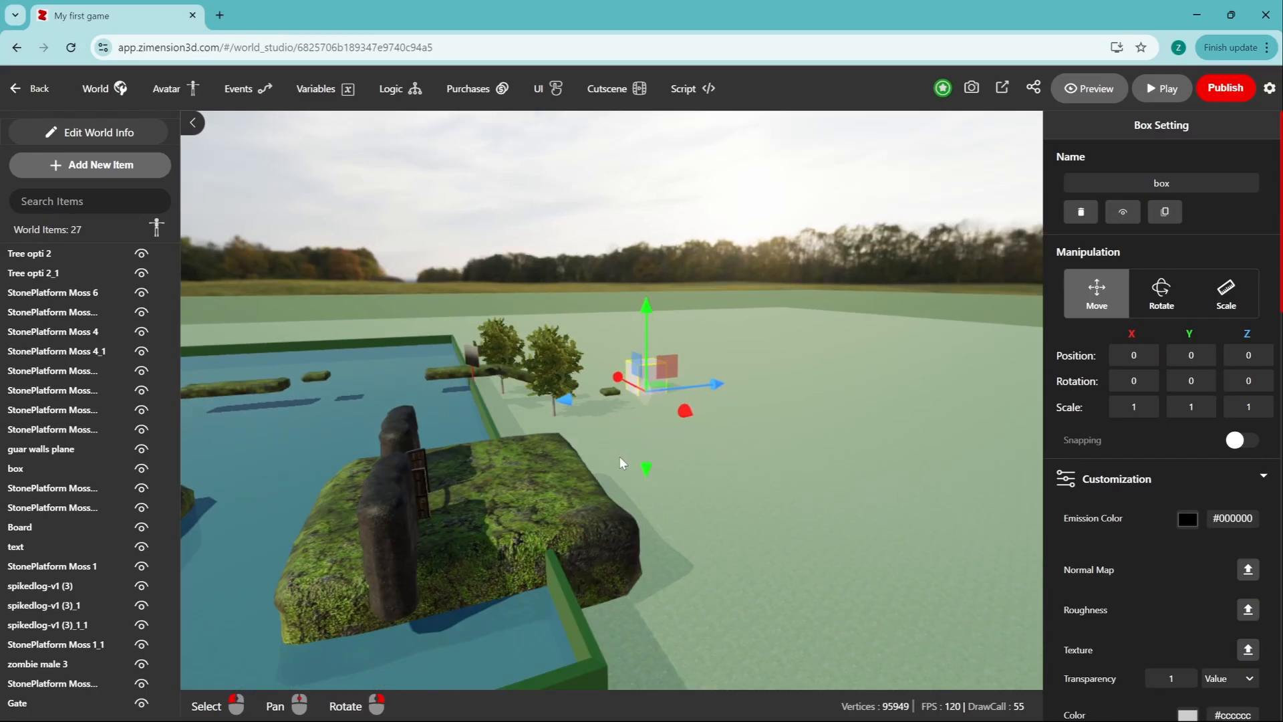
left_click_drag(539, 595, 576, 503)
scroll(1141, 501, "down", 3)
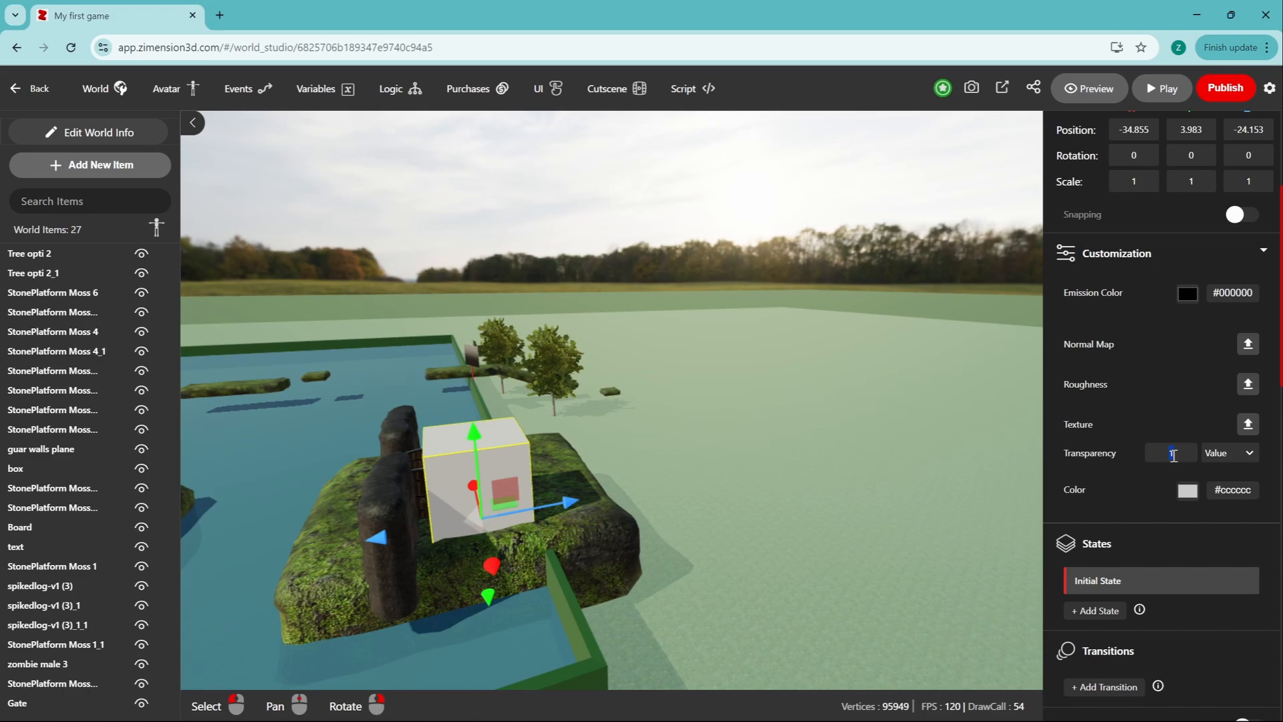
type("0")
Step: Turn off the box's collision, make entering it fire game_over_win, and start a test play
scroll(1180, 519, "down", 4)
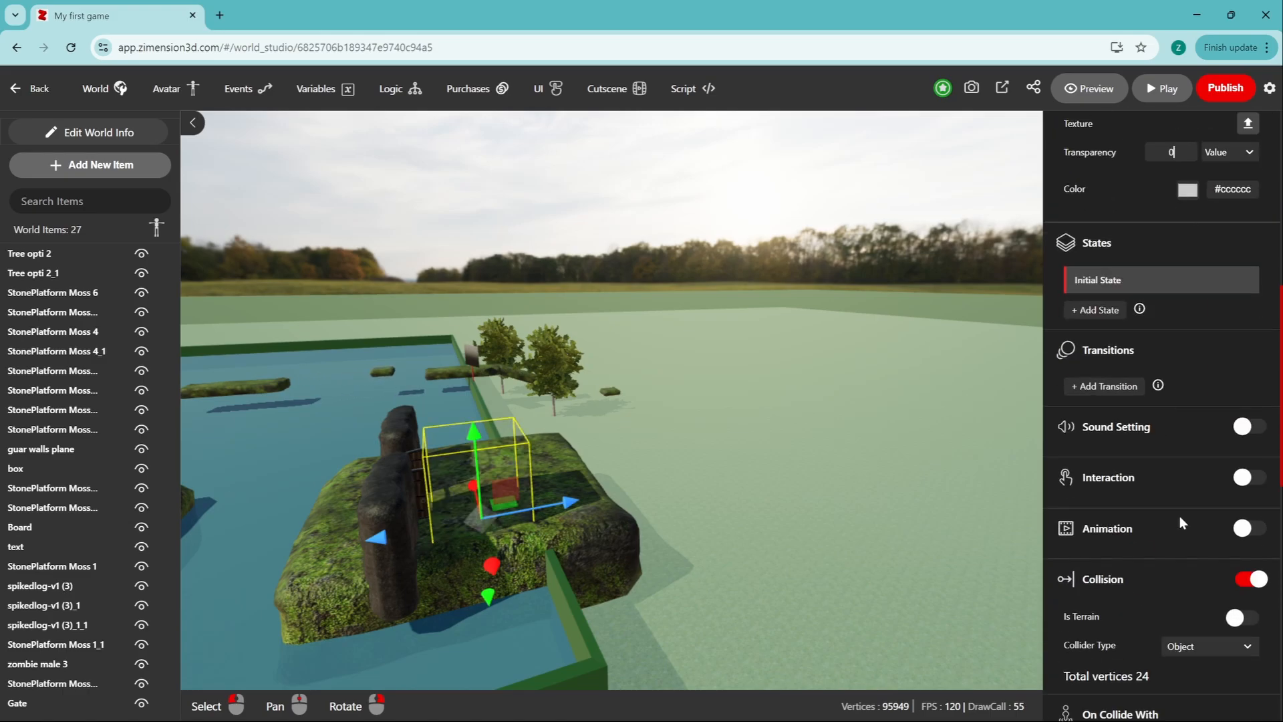
left_click(1247, 579)
scroll(1177, 574, "down", 2)
left_click(1214, 536)
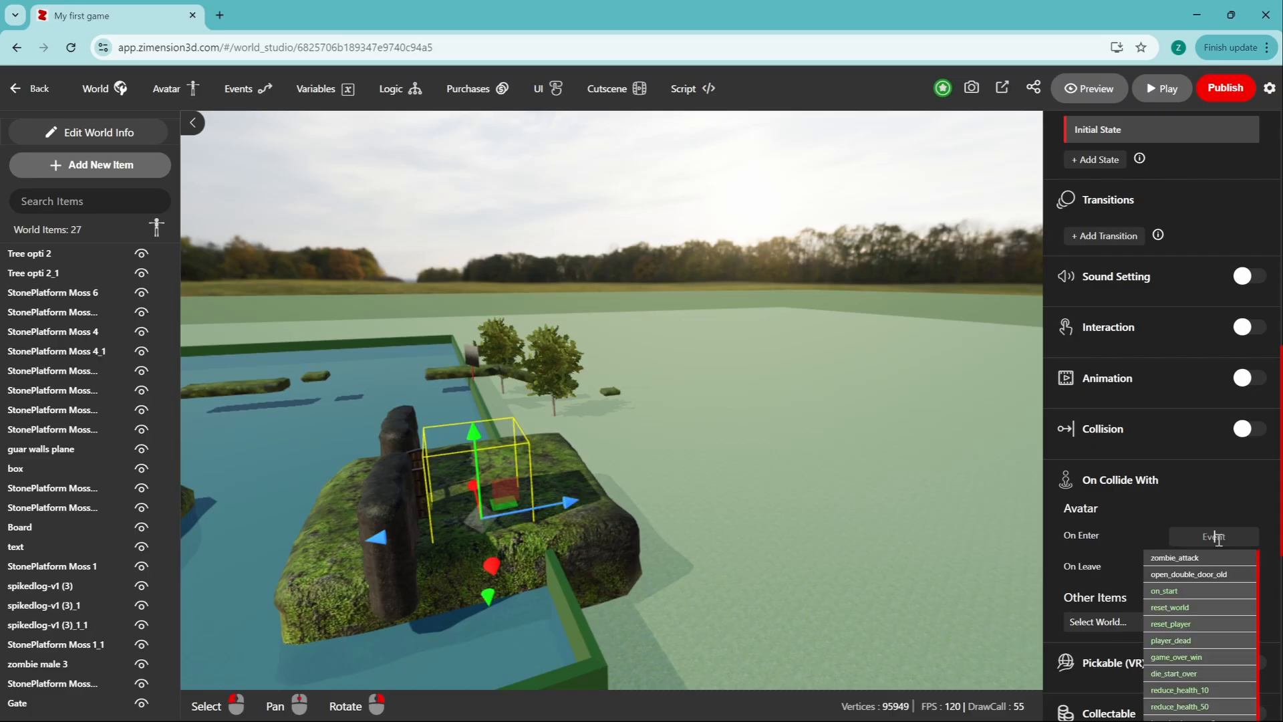
left_click(1176, 658)
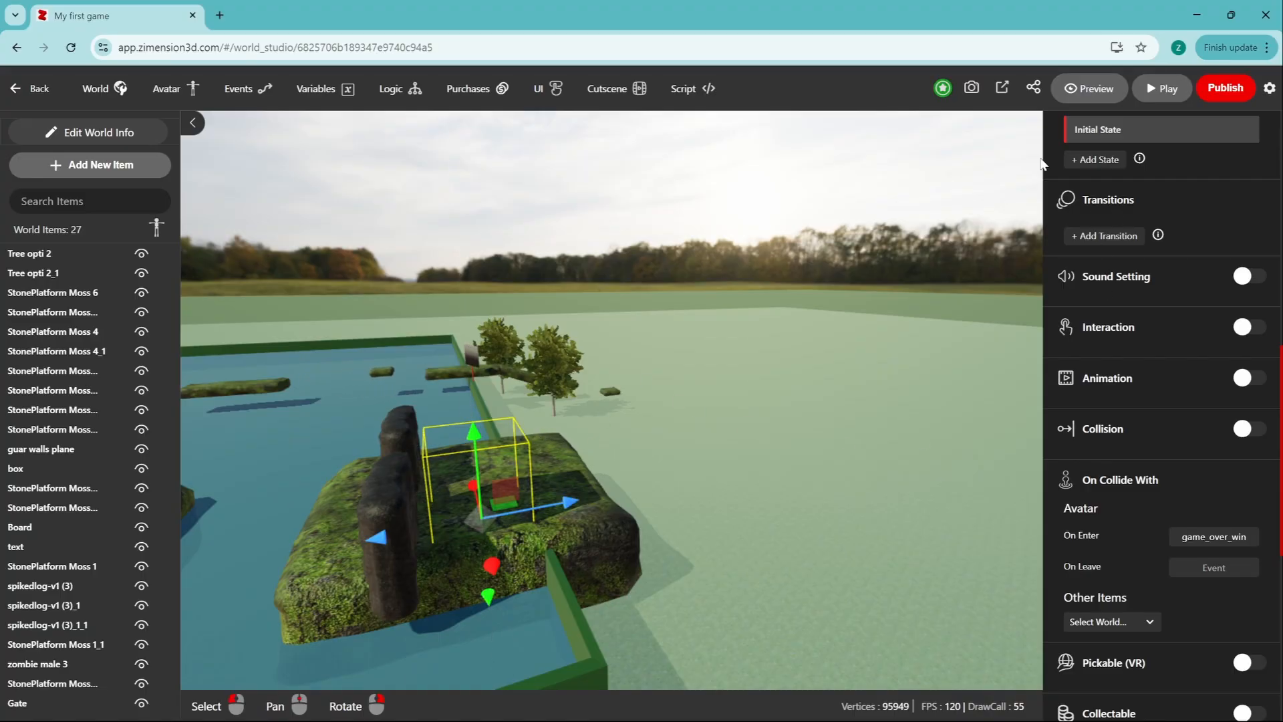
left_click(1150, 89)
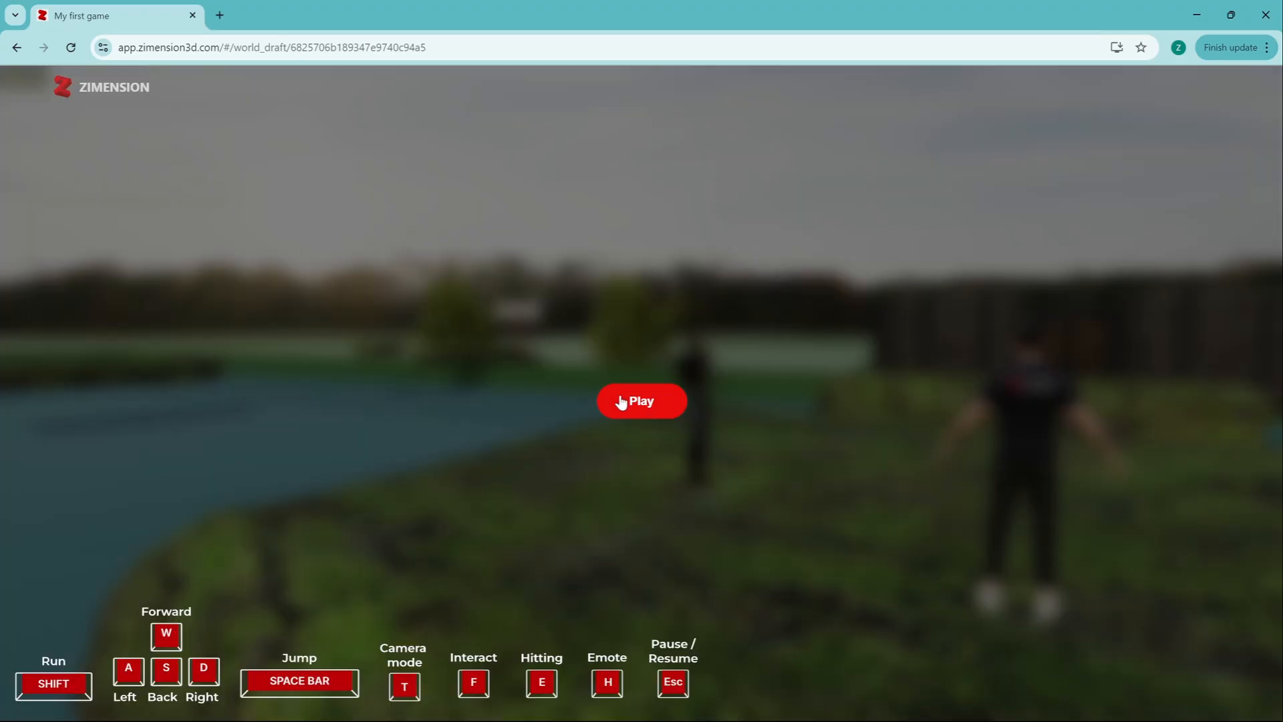
left_click(621, 401)
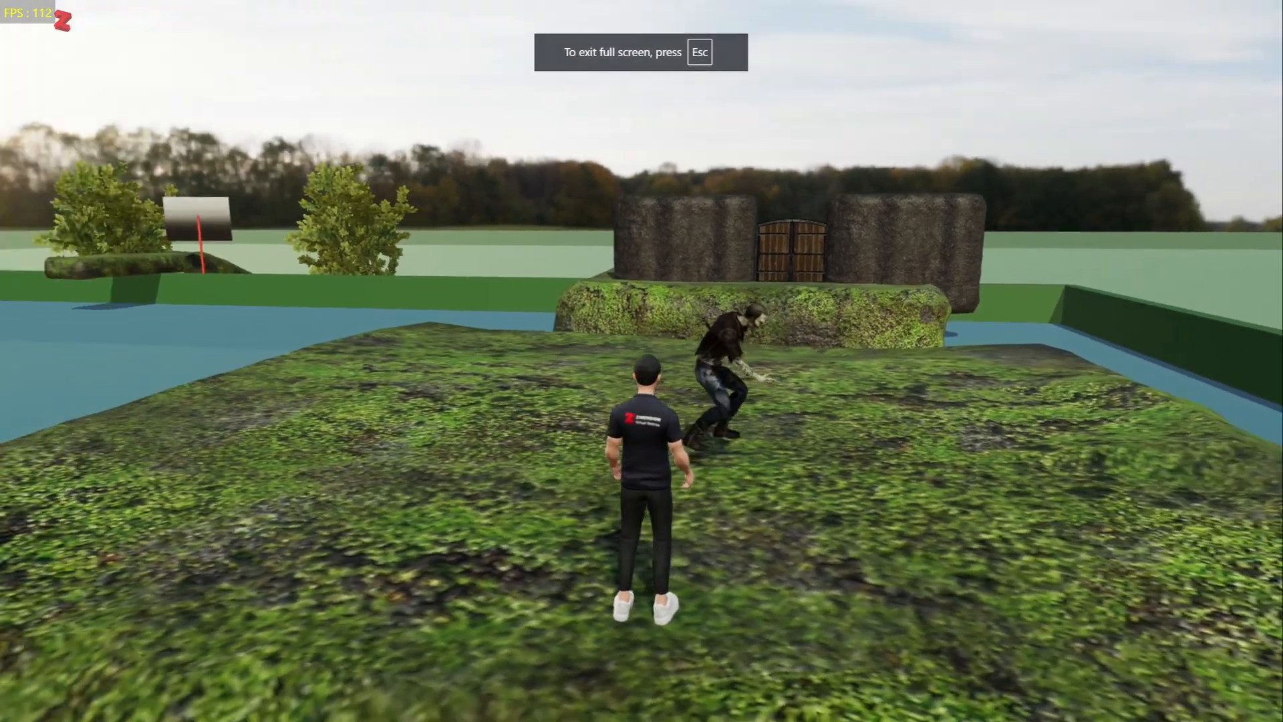
key("w")
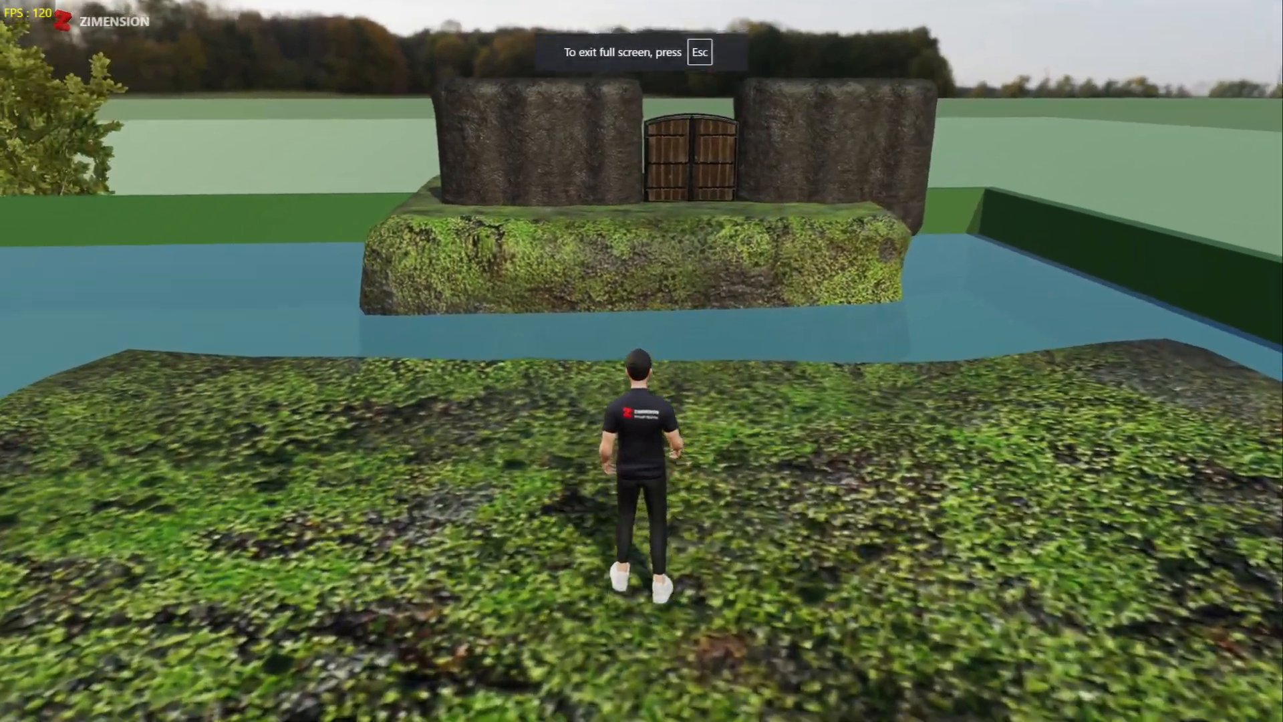
key("w")
key("space")
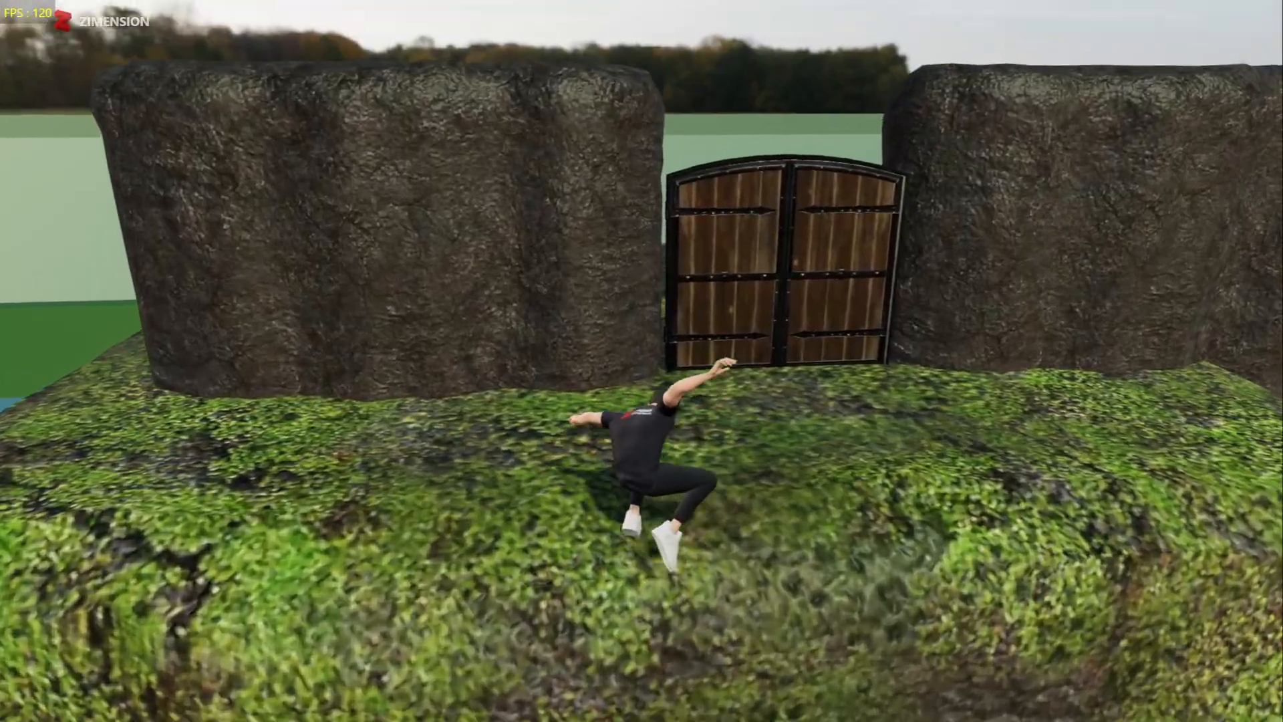
key("w")
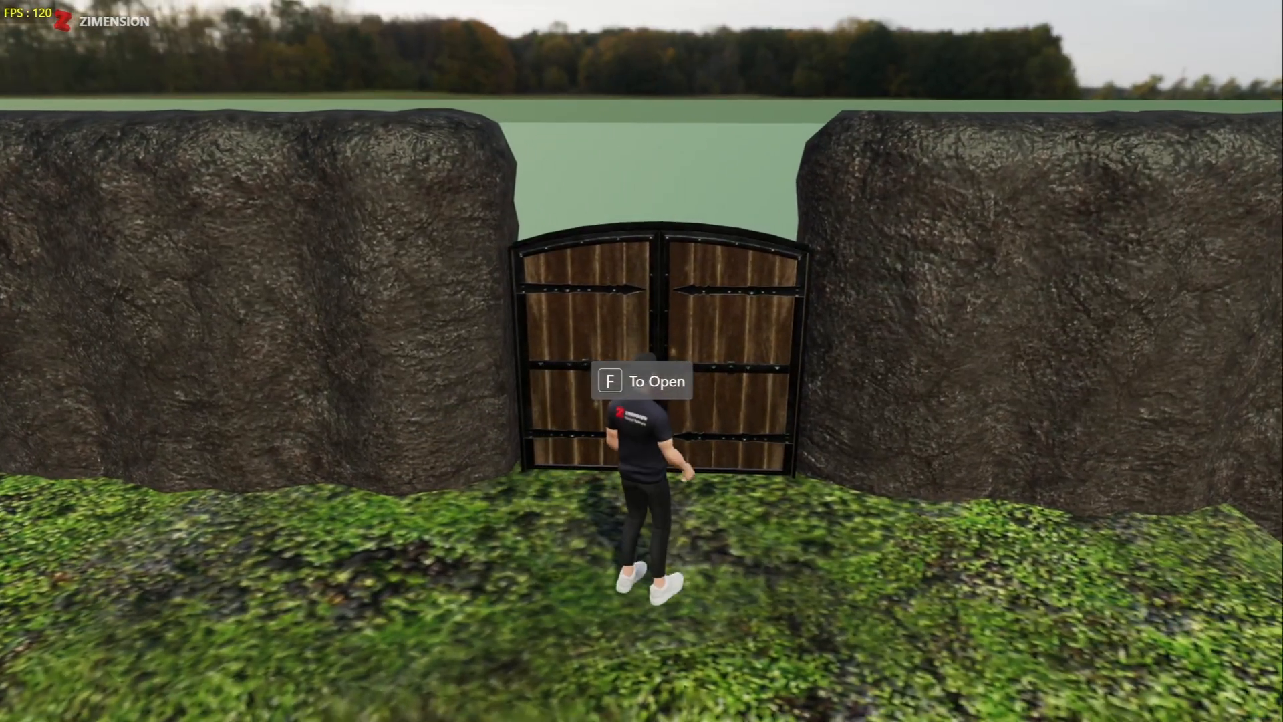
key("w")
key("f")
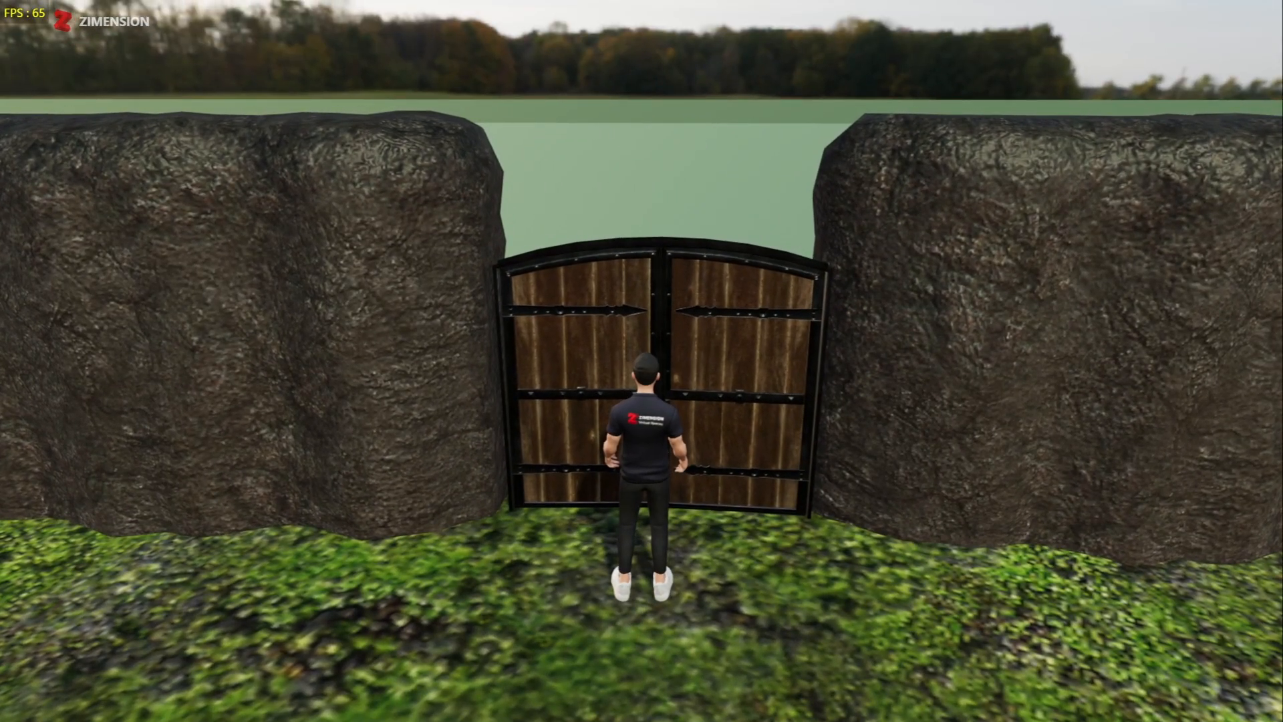
key("w")
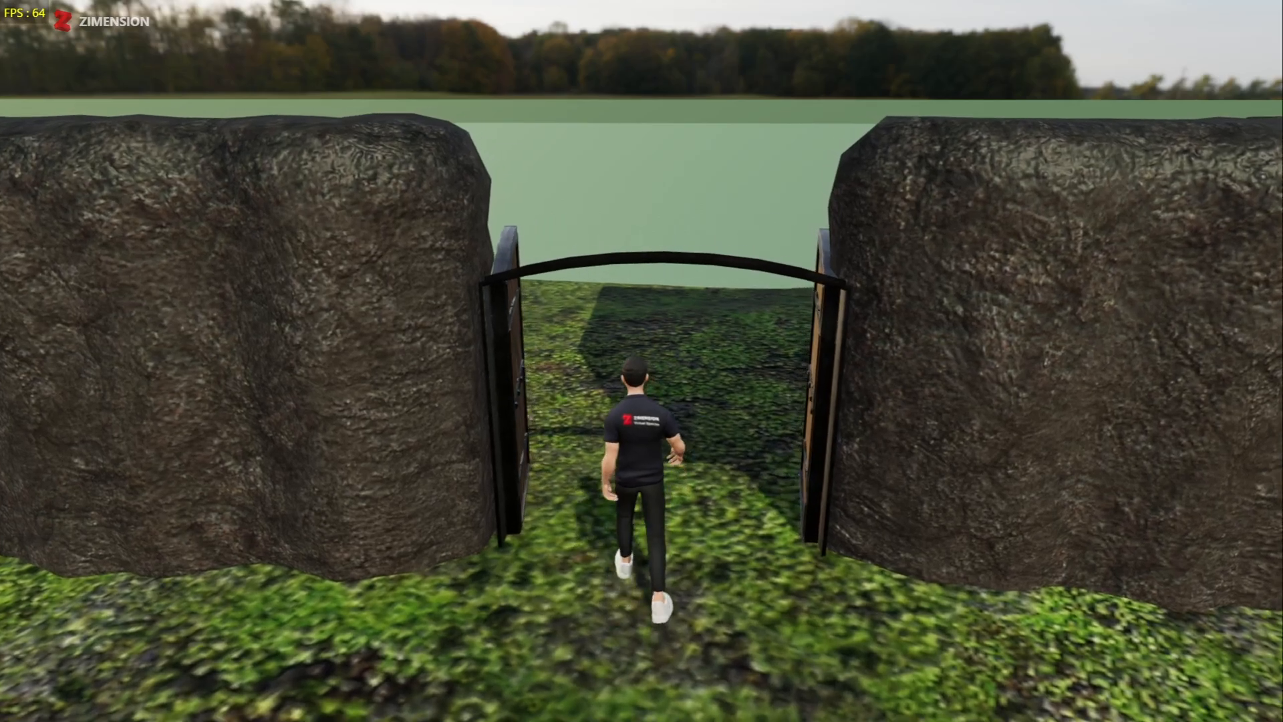
key("w")
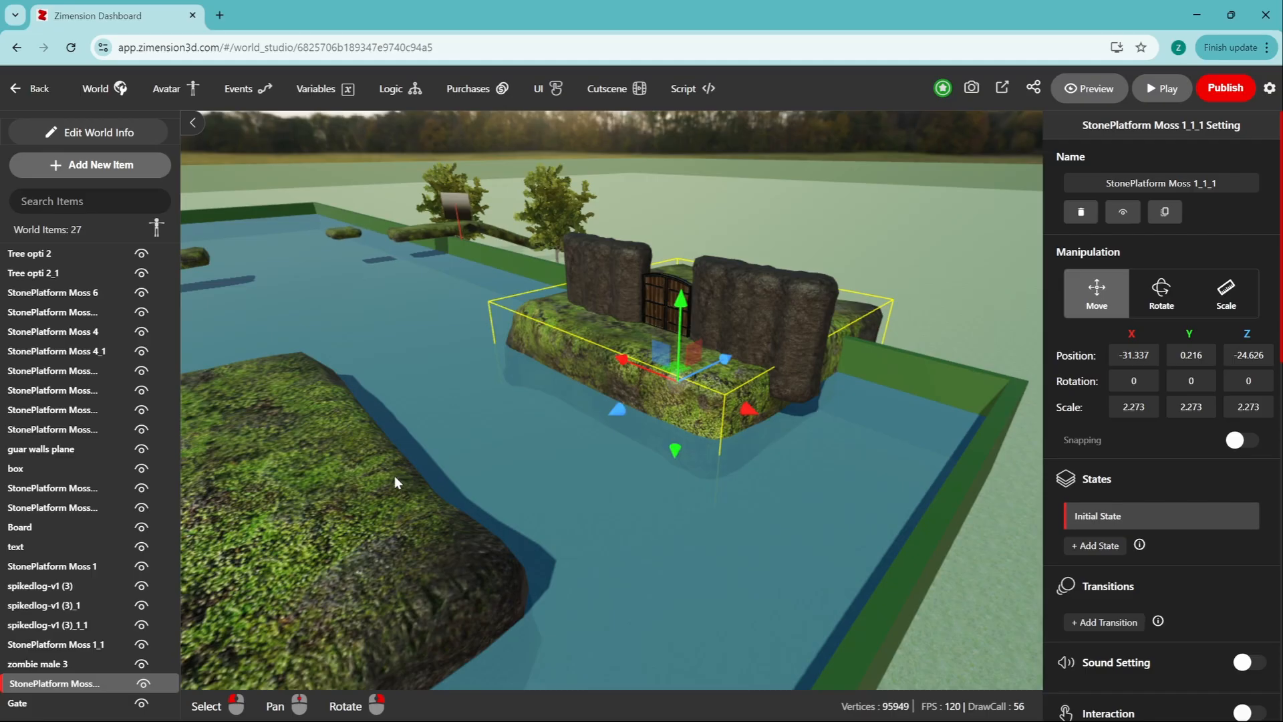
Step: Add a crate via a 'crat' library search and move it onto the near mossy platform
left_click(115, 167)
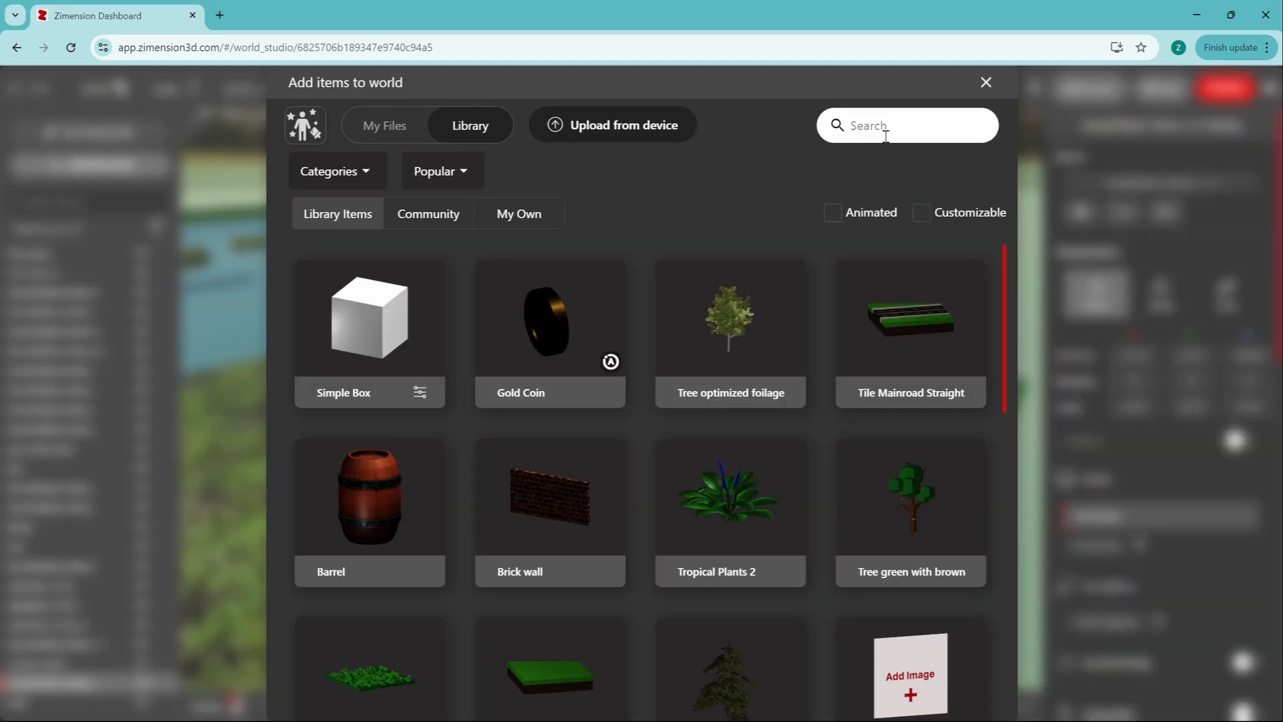
type("crat")
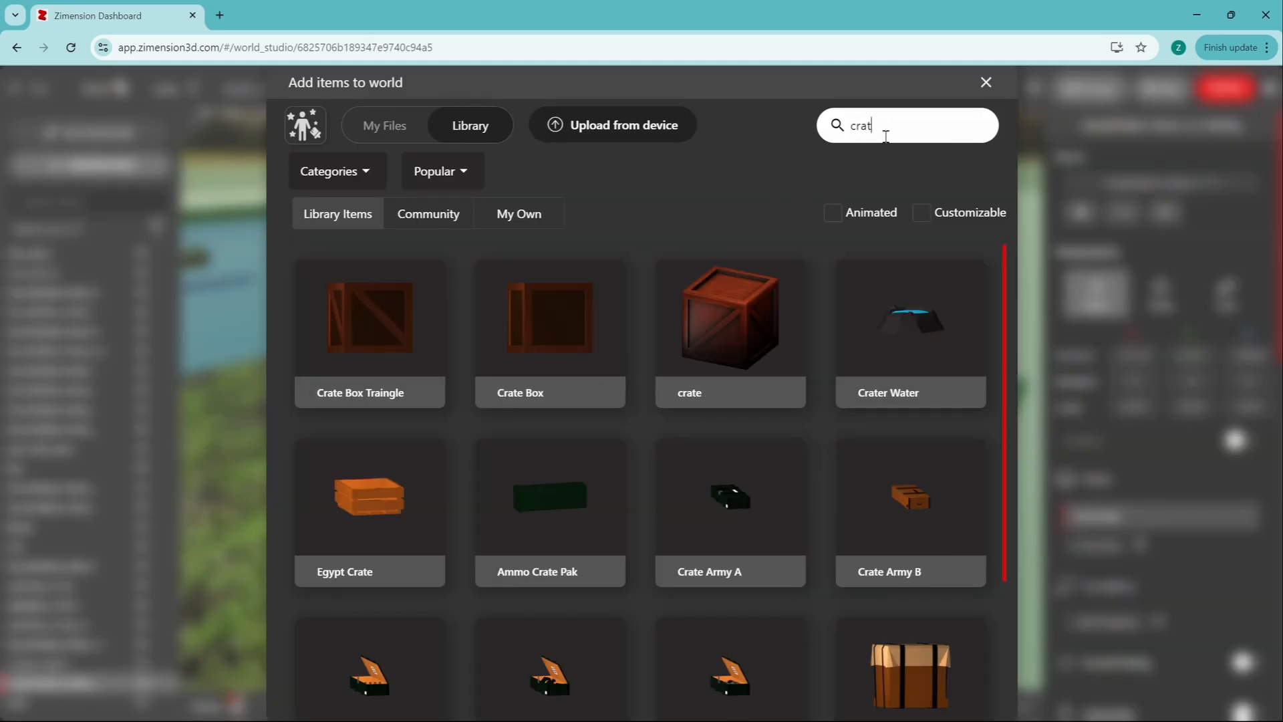
left_click(729, 328)
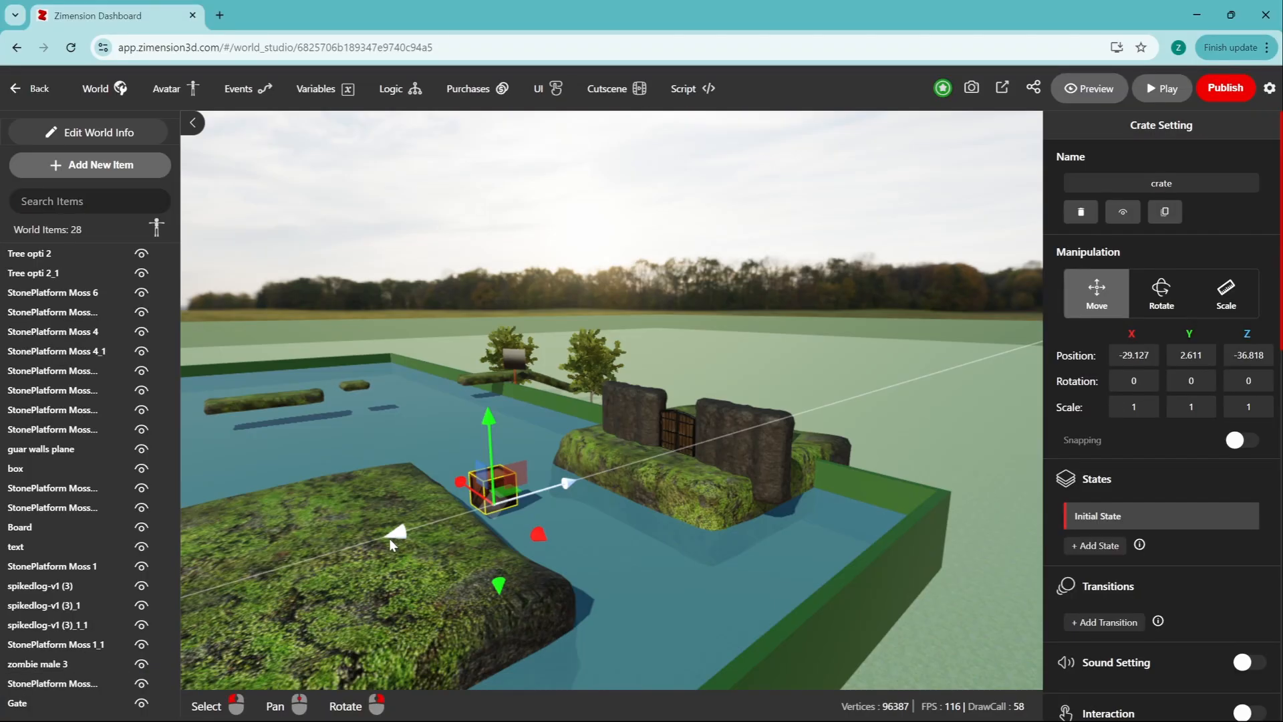
left_click_drag(461, 425, 459, 400)
left_click_drag(386, 517, 360, 522)
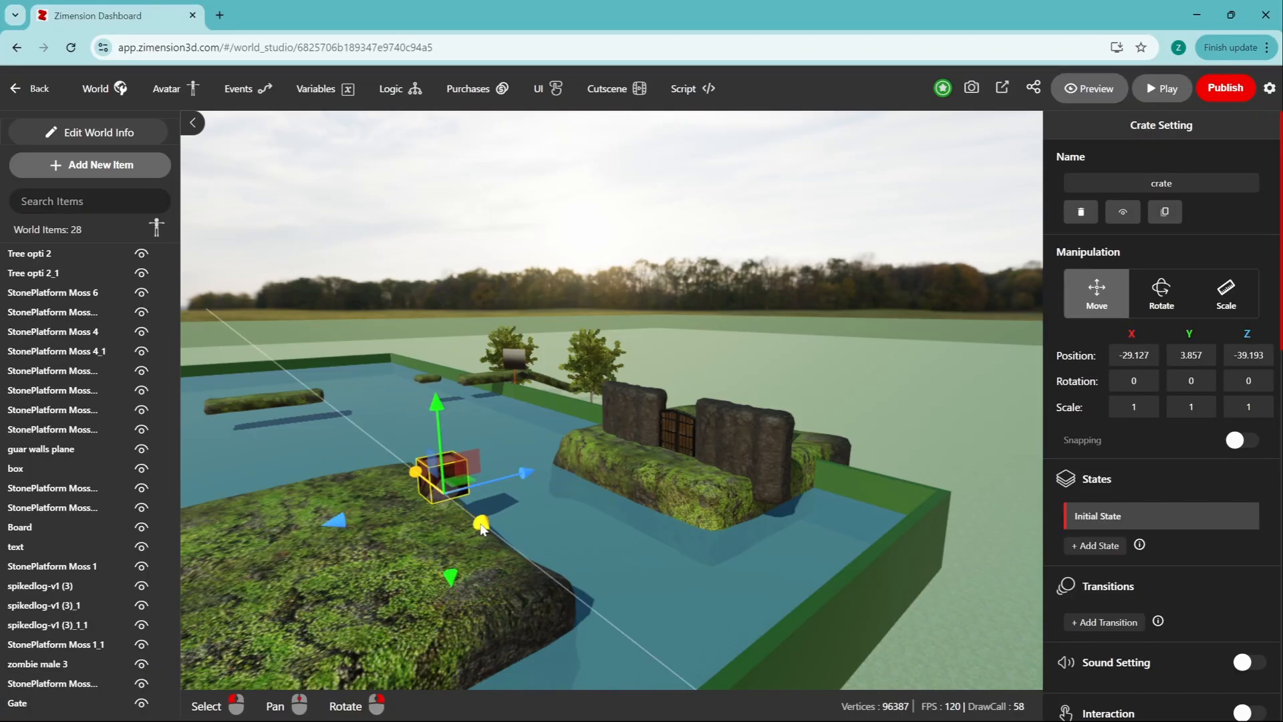
left_click_drag(482, 525, 508, 541)
Step: Scale the crate to 2.199 and settle it at -32.083, 3.857, -39.522
left_click(1226, 292)
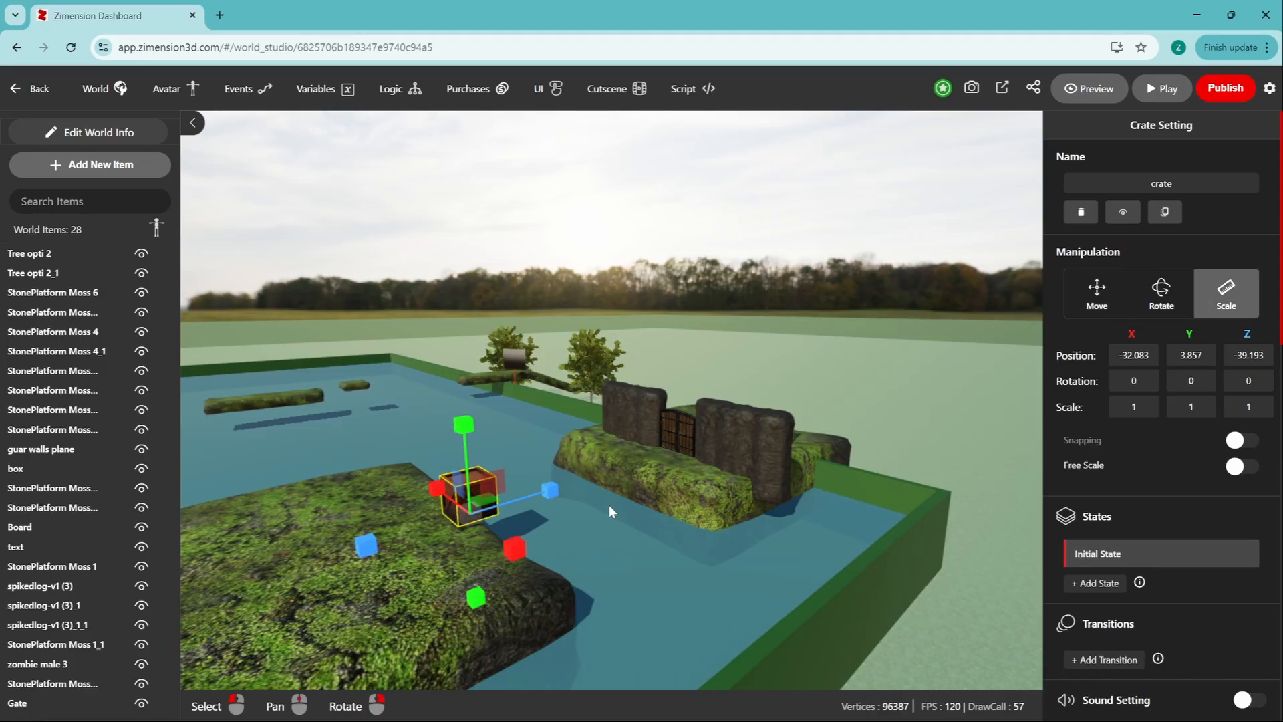
left_click_drag(549, 490, 635, 472)
left_click(1097, 292)
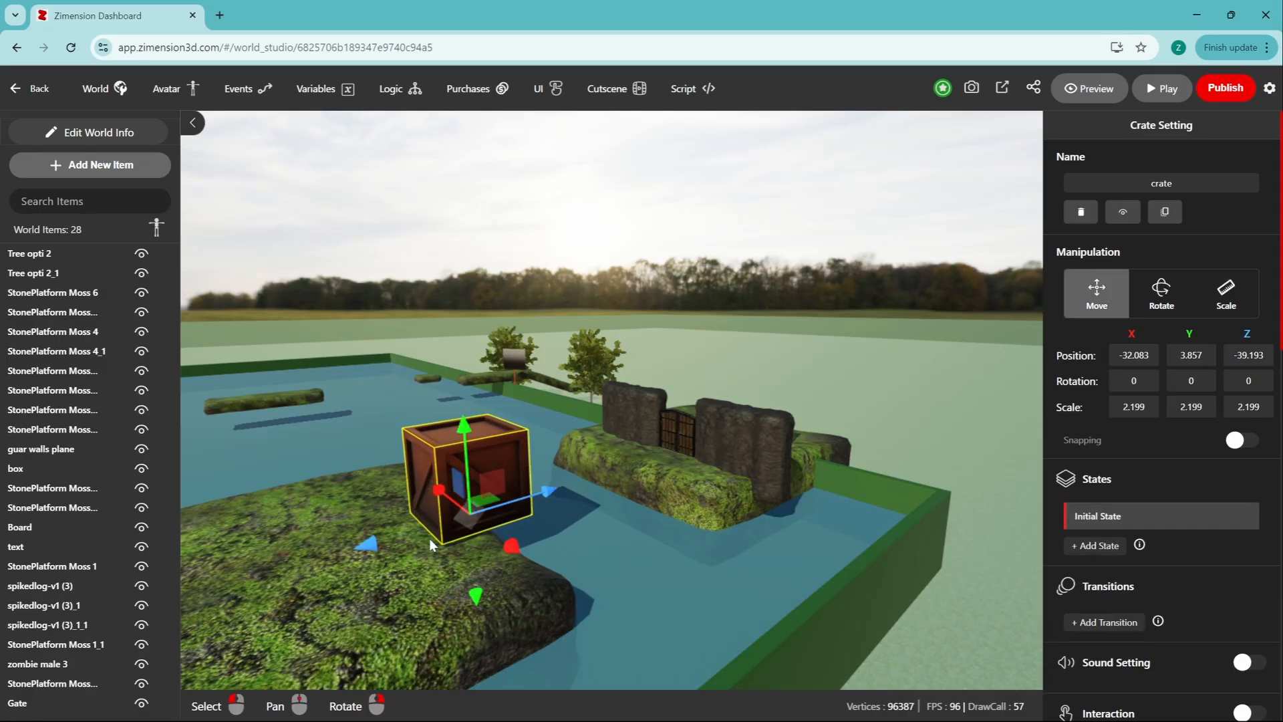
left_click_drag(368, 543, 393, 545)
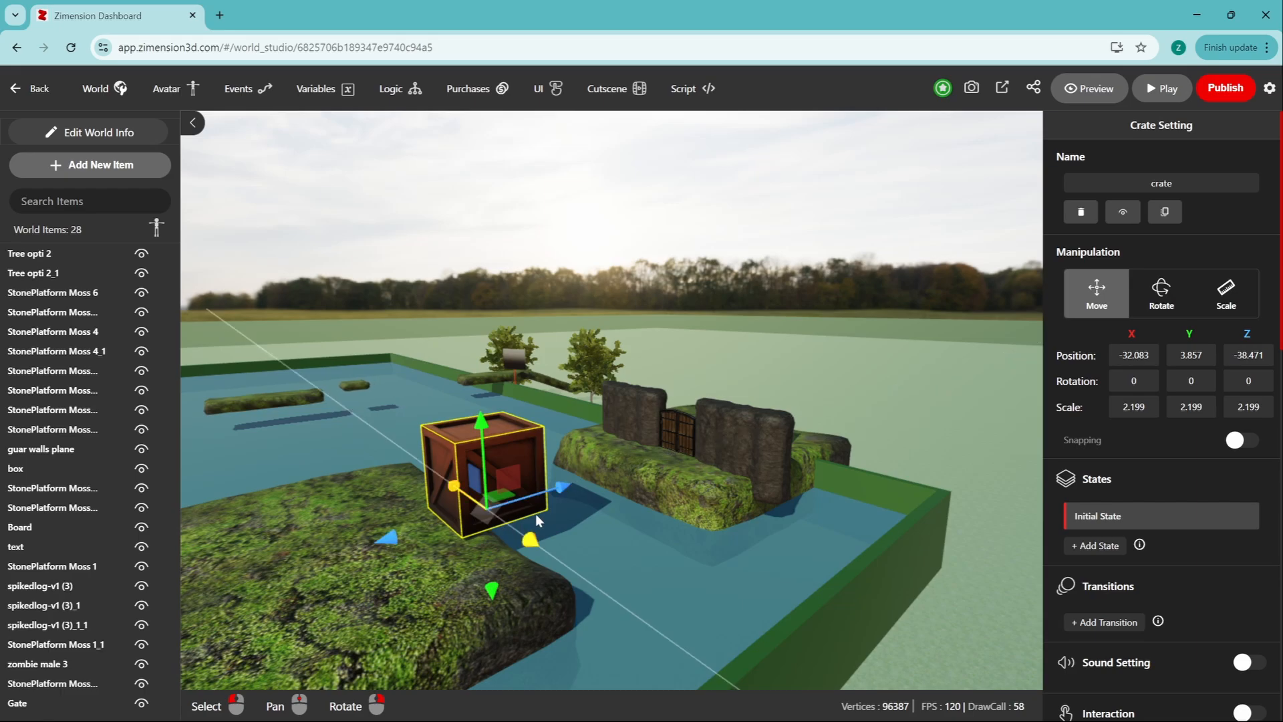
left_click_drag(535, 515, 531, 498)
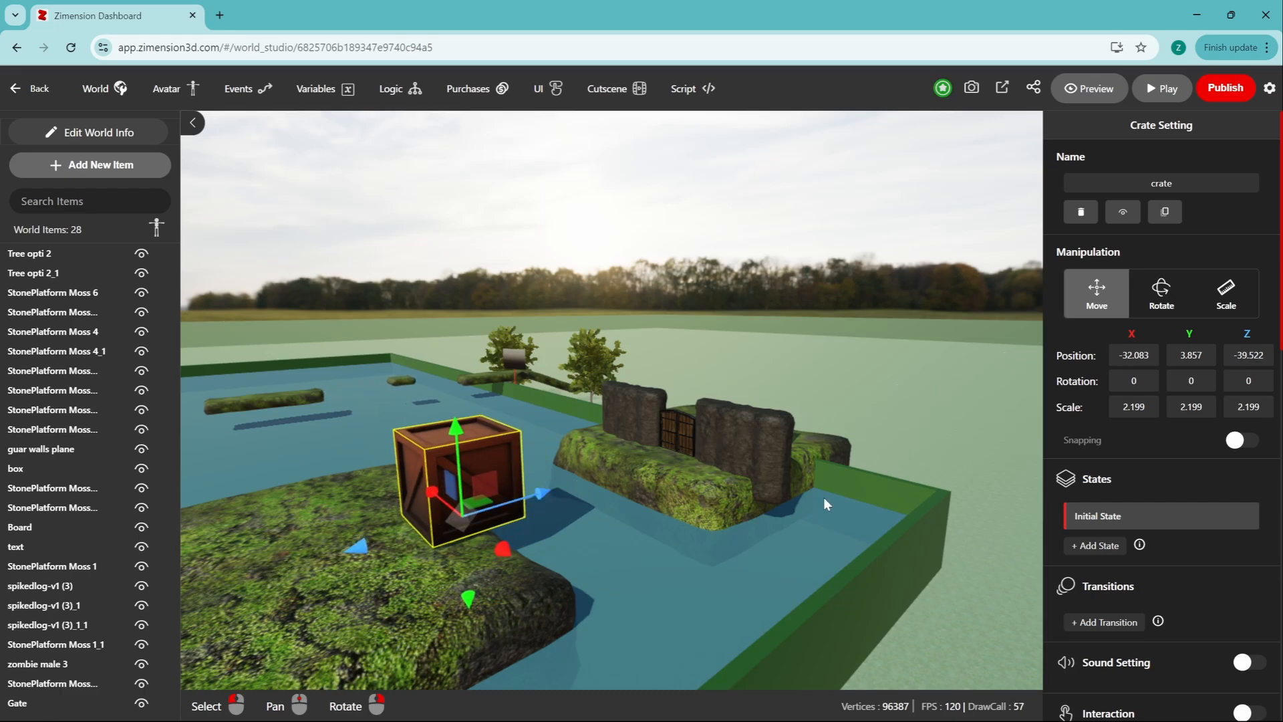
Step: Turn on Interaction for the crate and name the action Push
scroll(1136, 450, "down", 2)
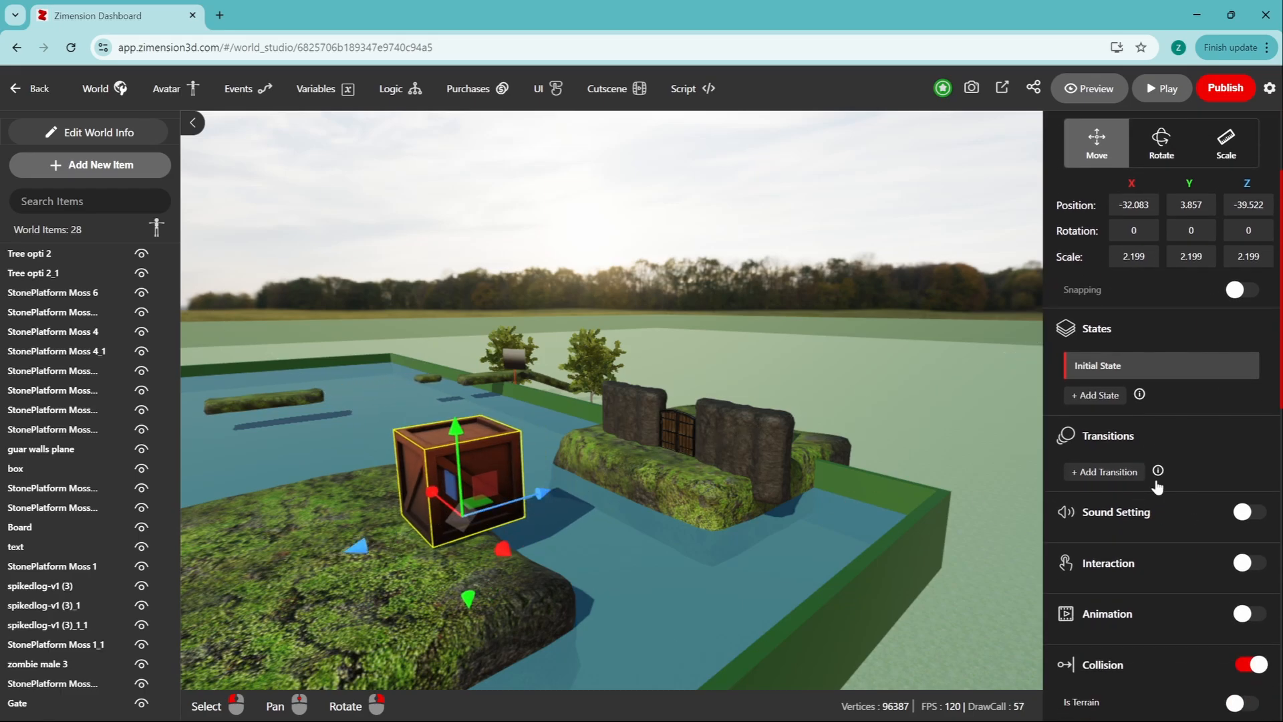
left_click(1246, 563)
scroll(1213, 579, "down", 1)
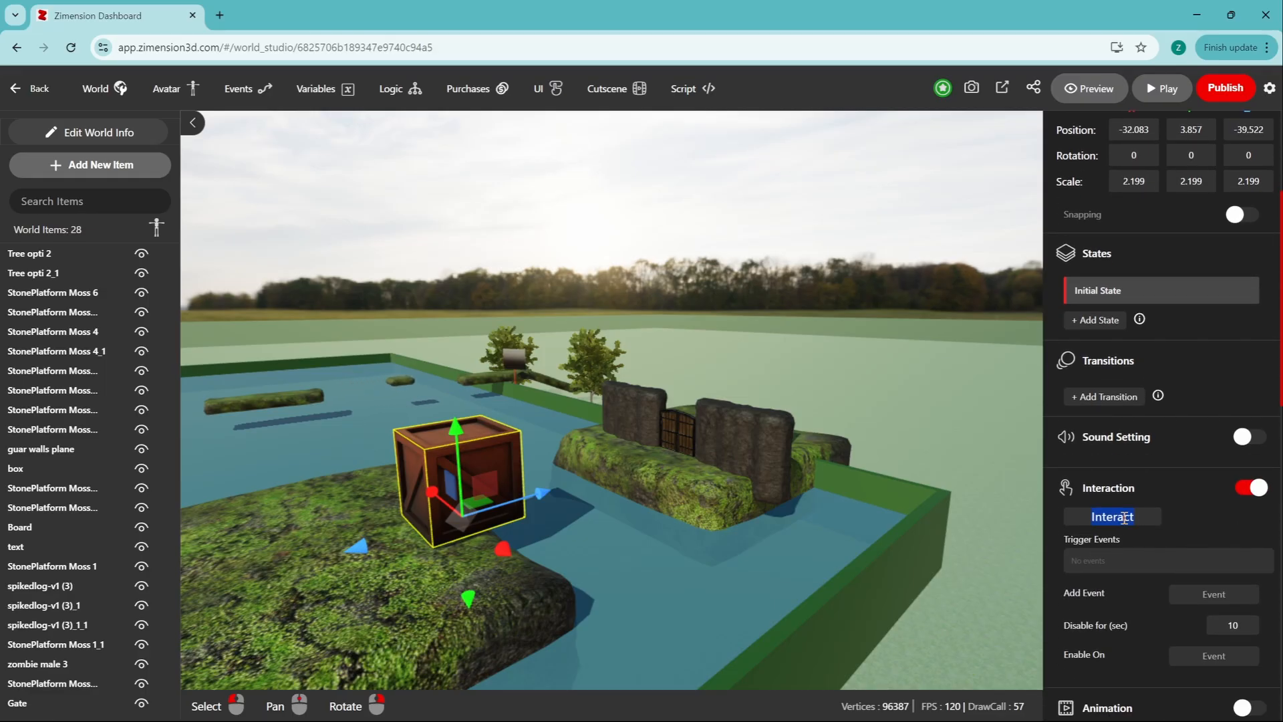
type("Push")
Step: Create a new know_box event for the Push action and verify it in the world events list
left_click(1214, 593)
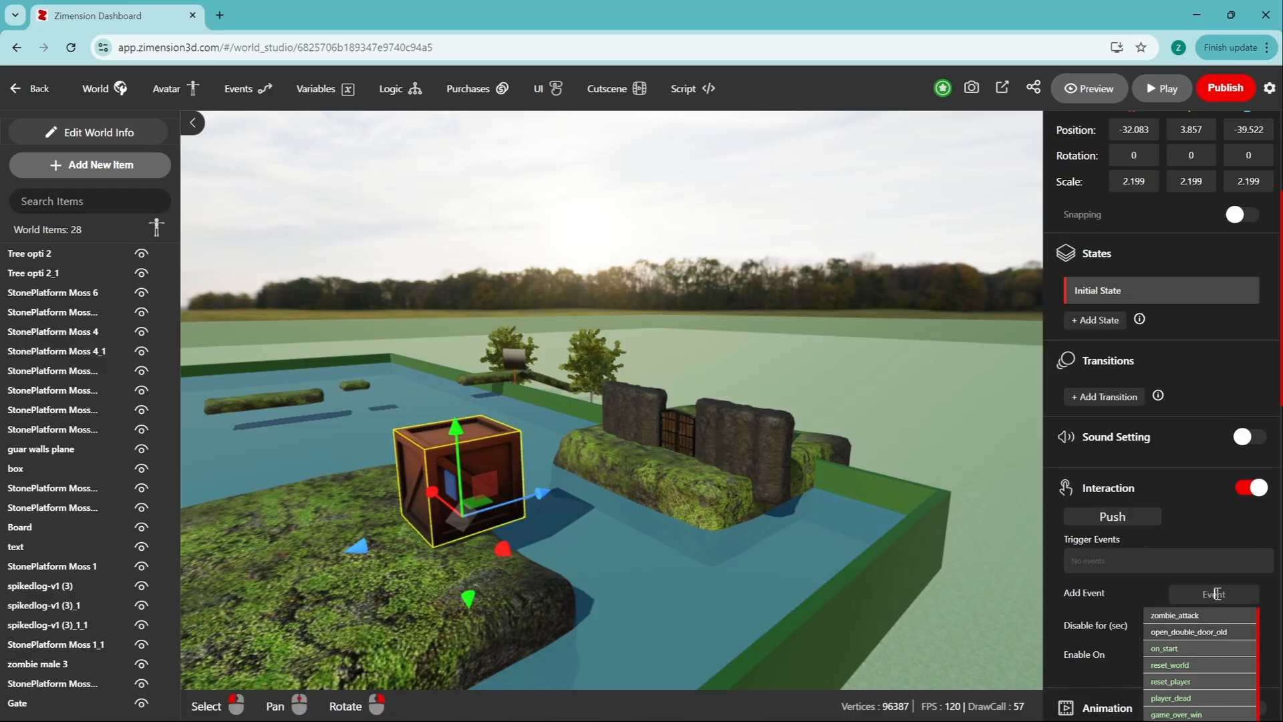
type("know_box")
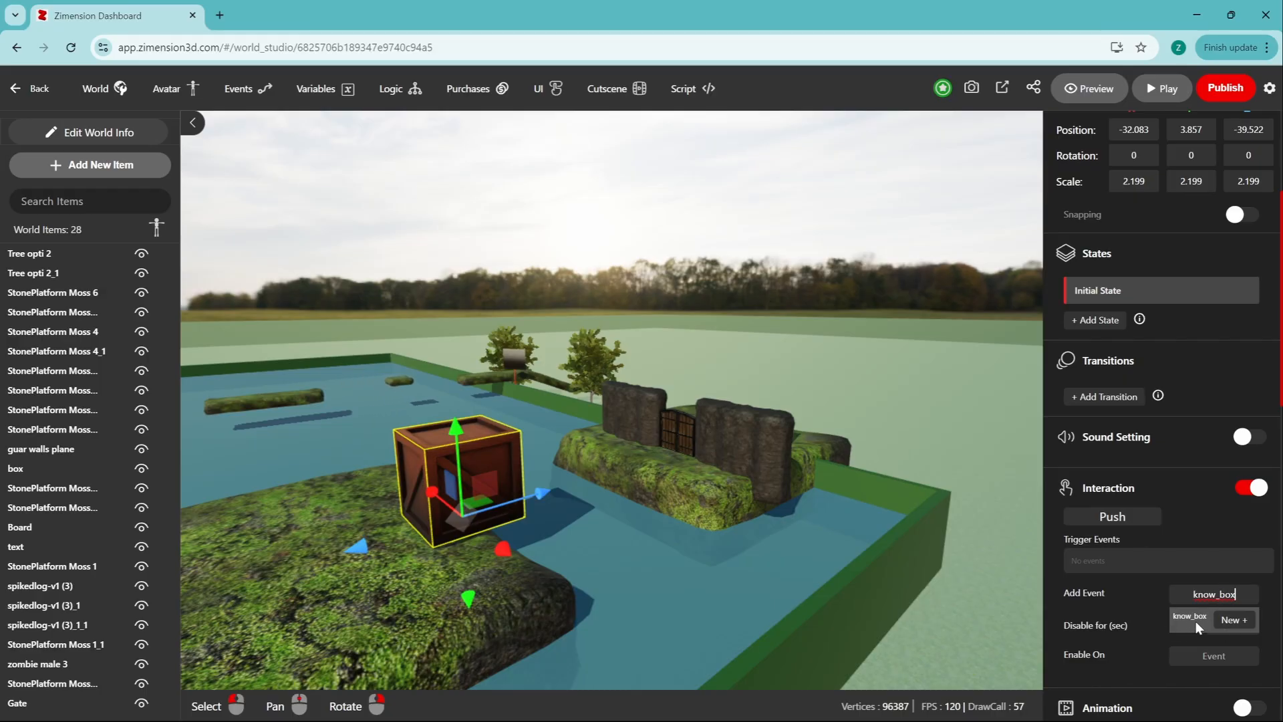
left_click(1238, 625)
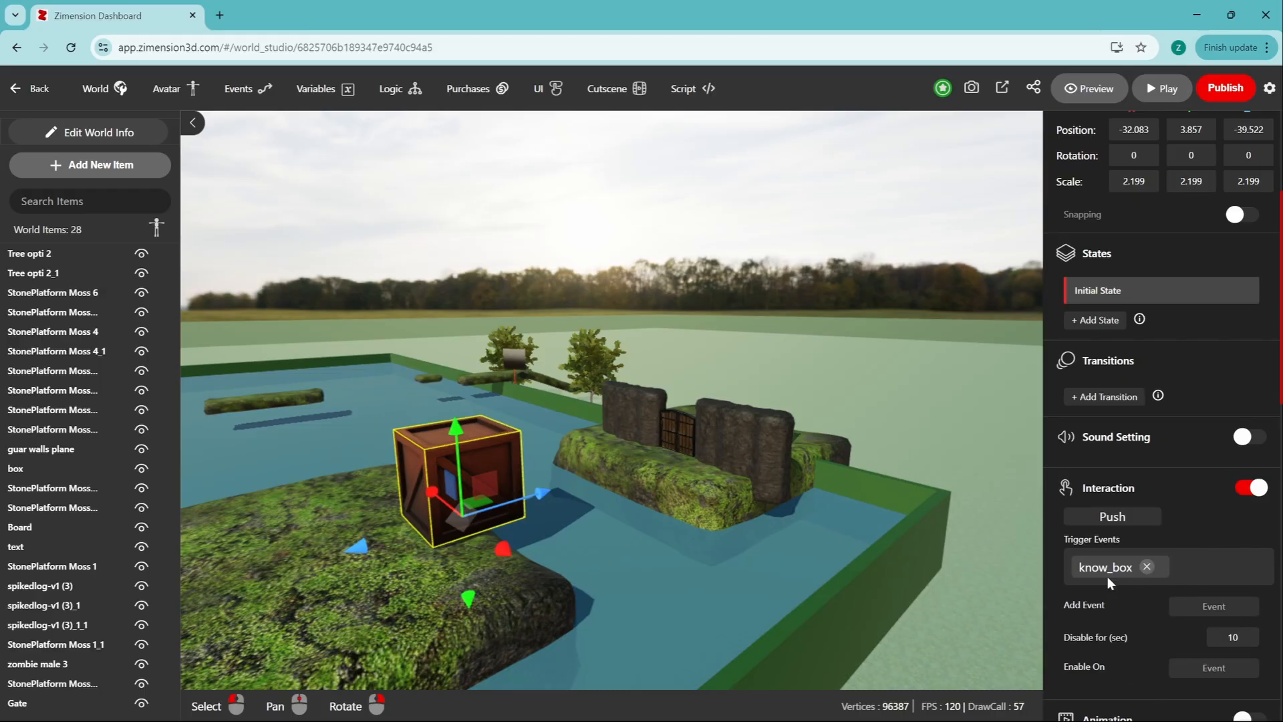
left_click(236, 90)
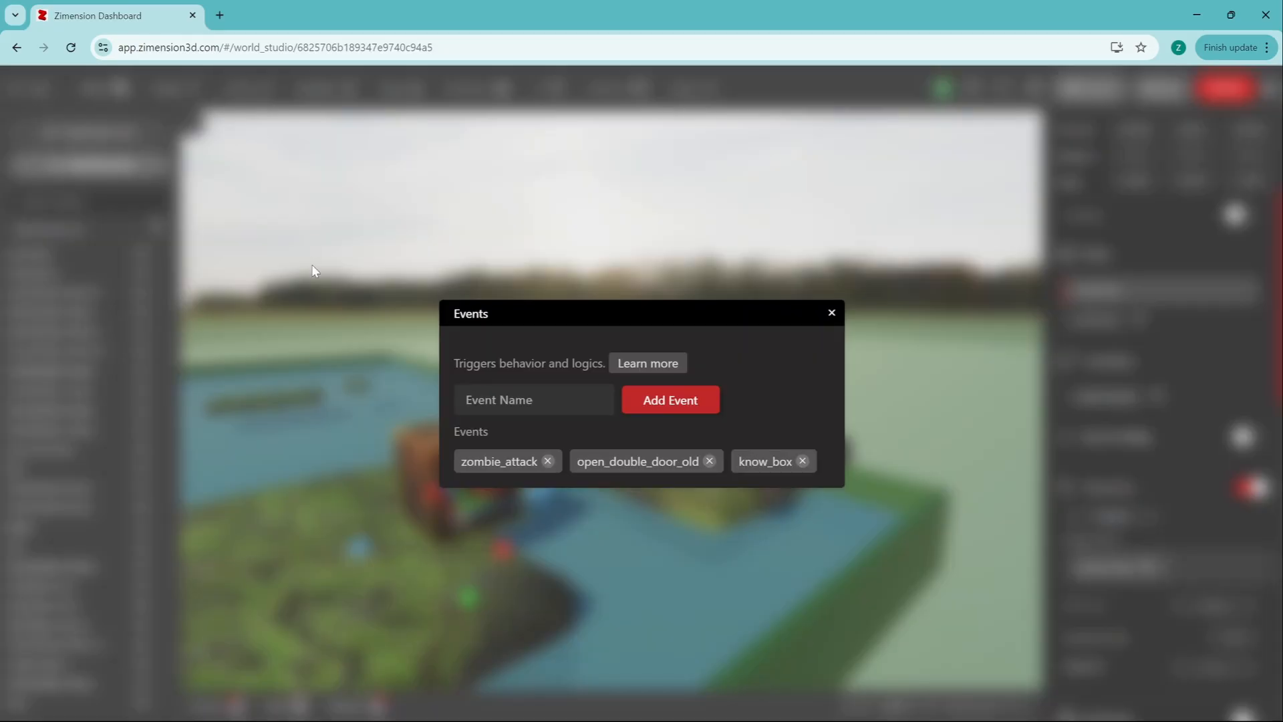
left_click(832, 314)
scroll(1237, 560, "down", 3)
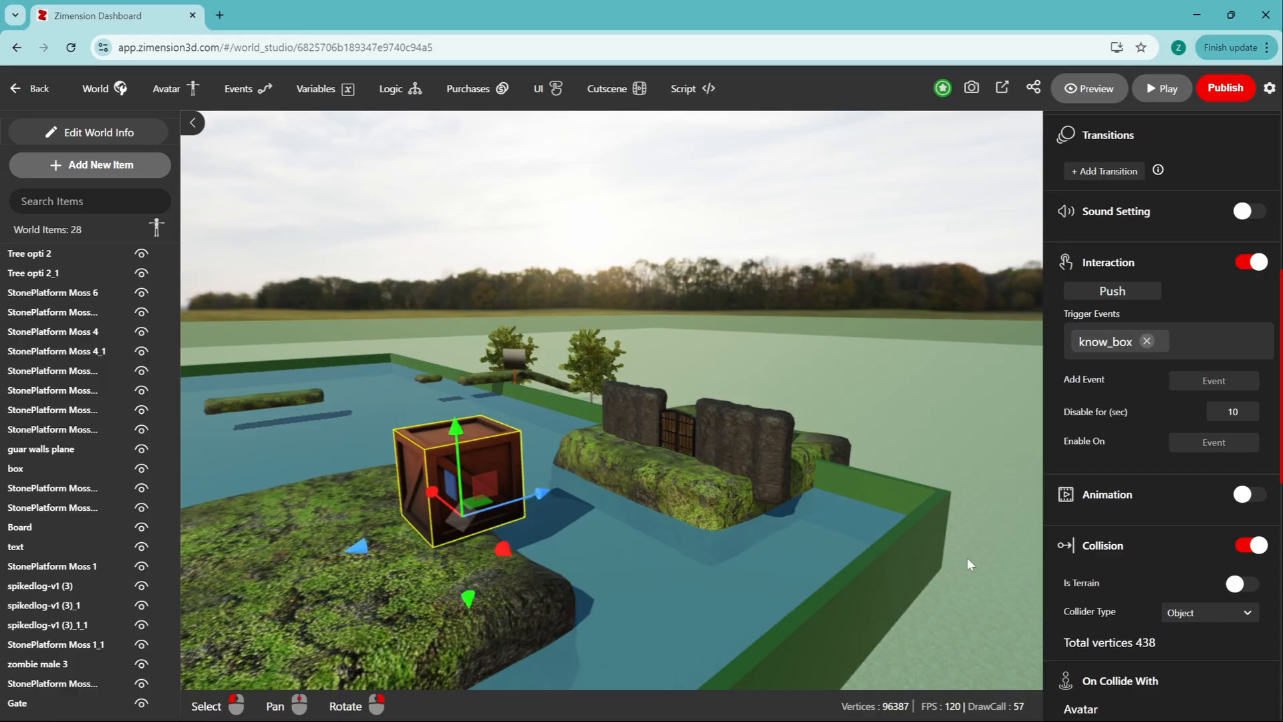
Step: Add State 1 with the crate rotated about 85° onto its side
scroll(1148, 385, "up", 1)
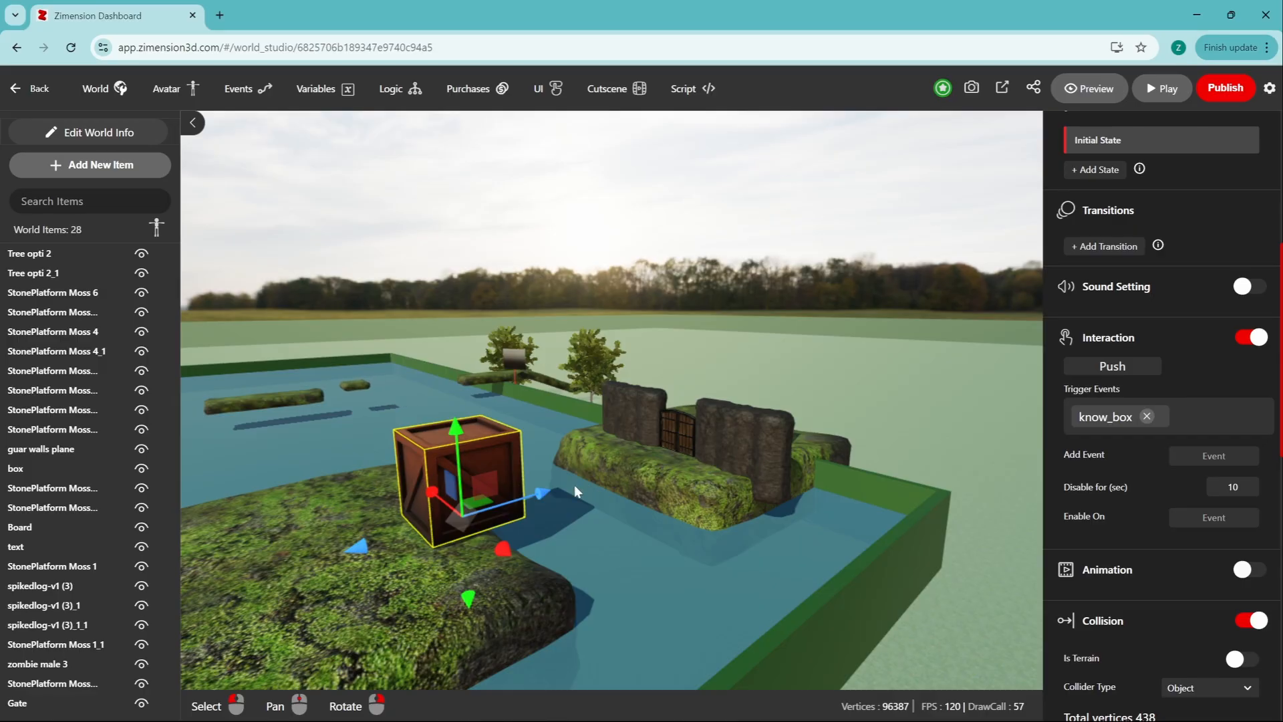
right_click_drag(574, 492, 622, 470)
middle_click_drag(833, 449, 795, 501)
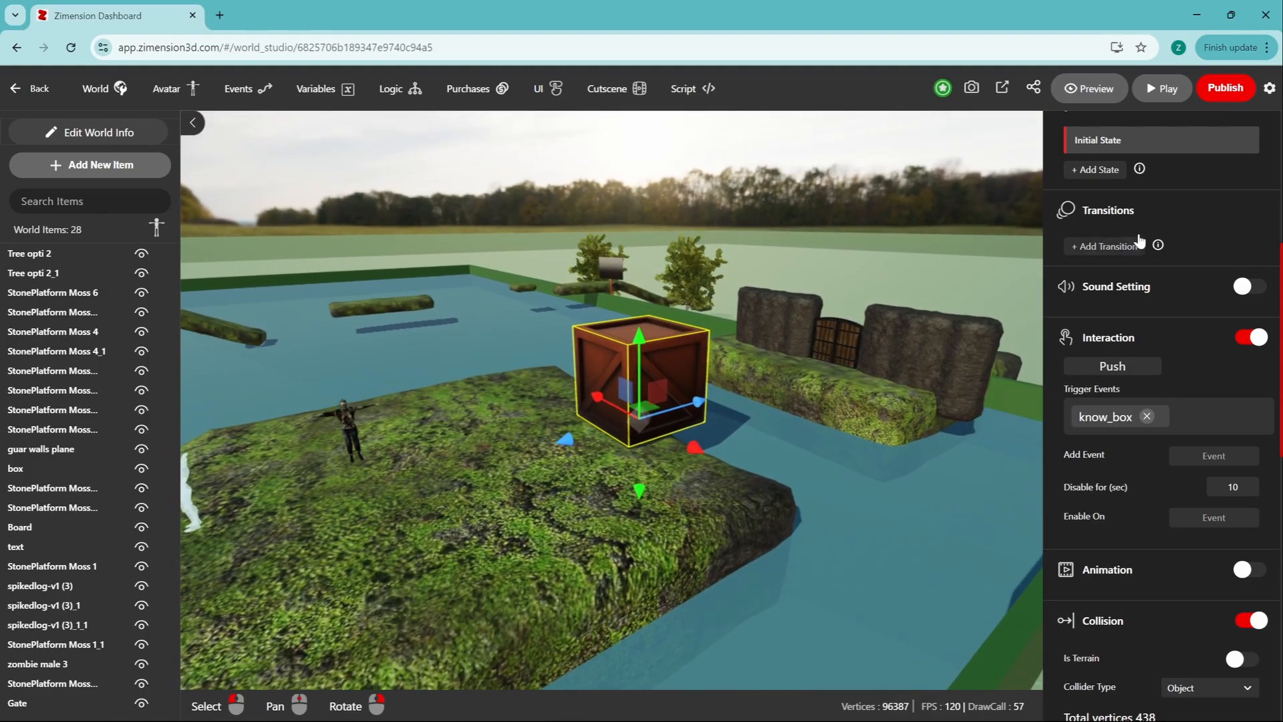
left_click(1099, 171)
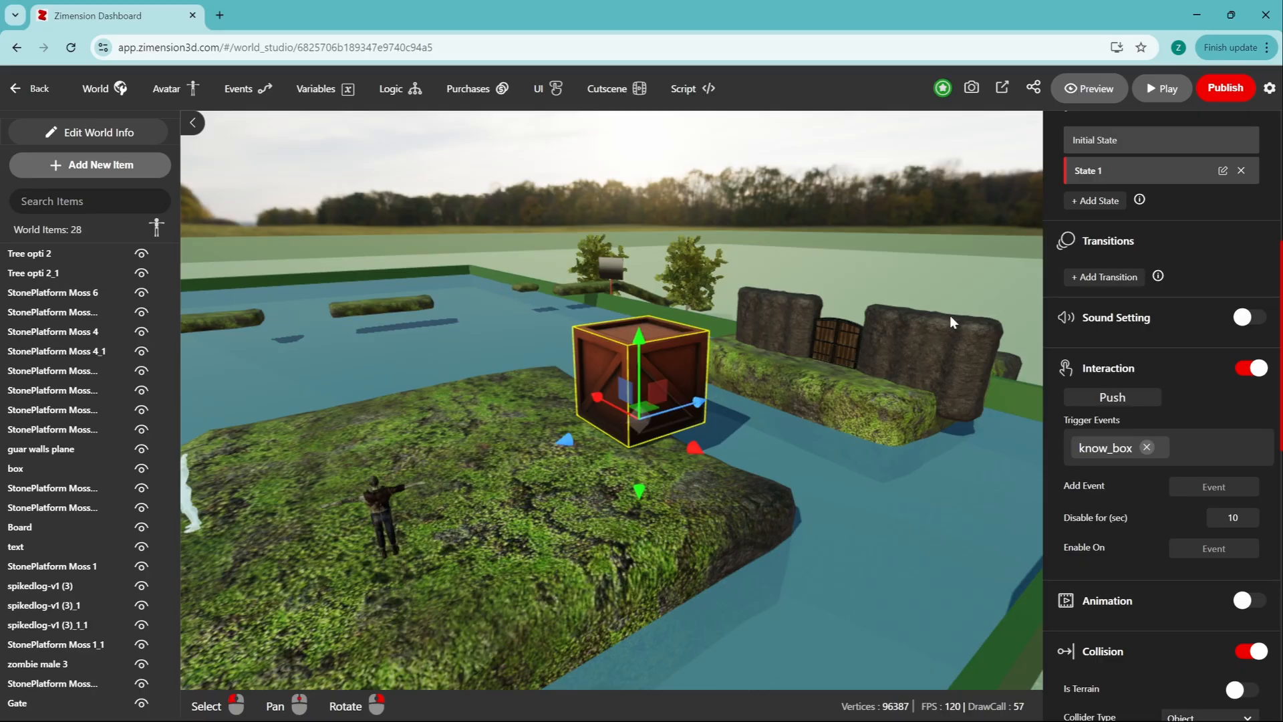
scroll(1111, 354, "up", 2)
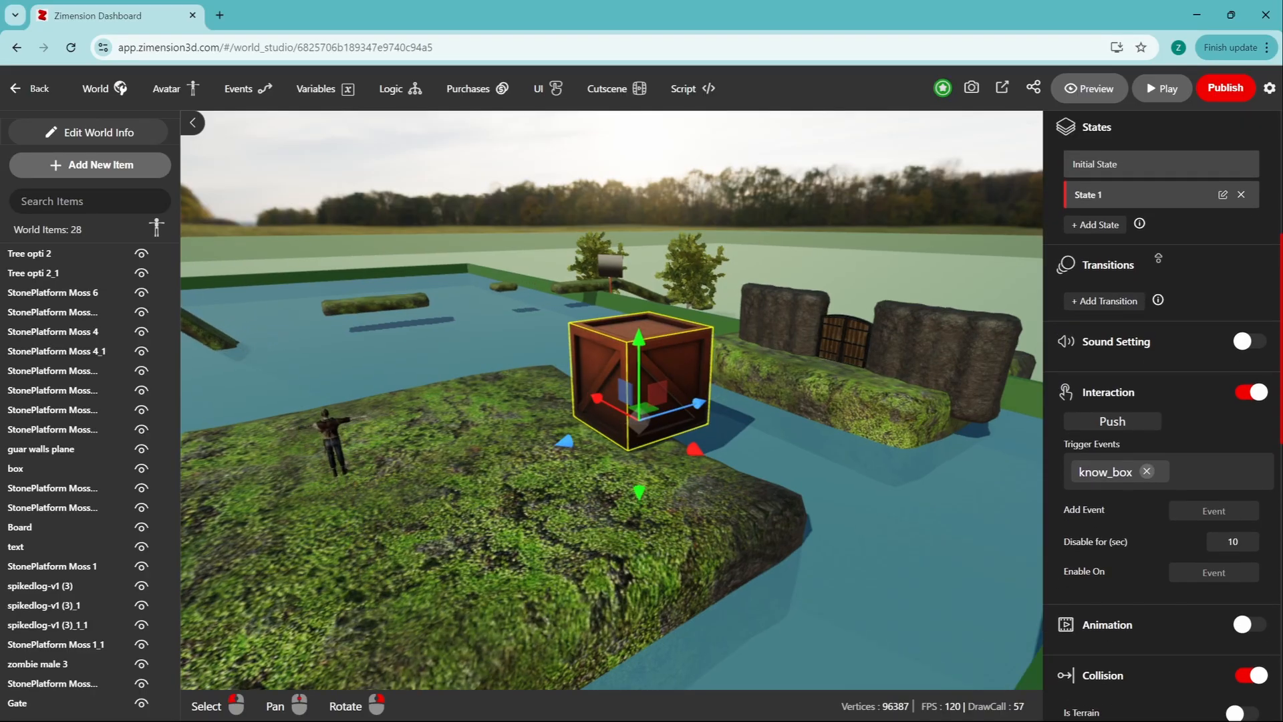
scroll(1136, 334, "up", 5)
left_click(1161, 292)
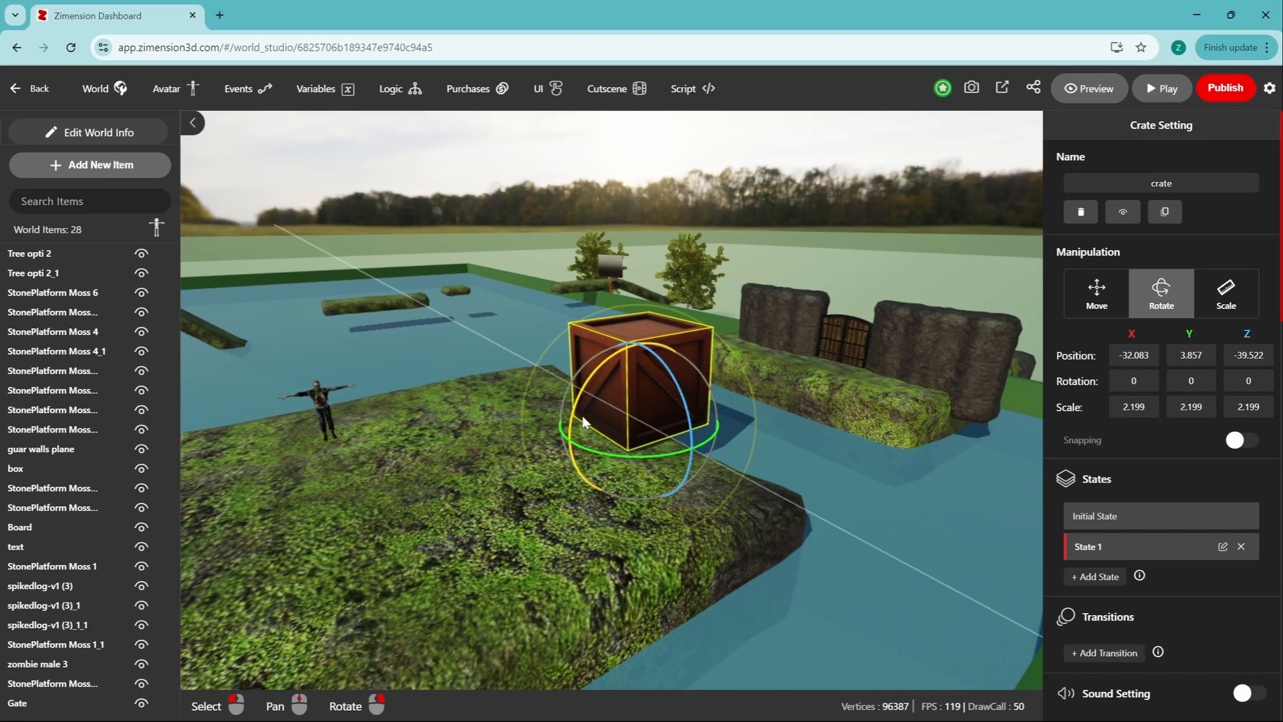
left_click_drag(582, 416, 612, 404)
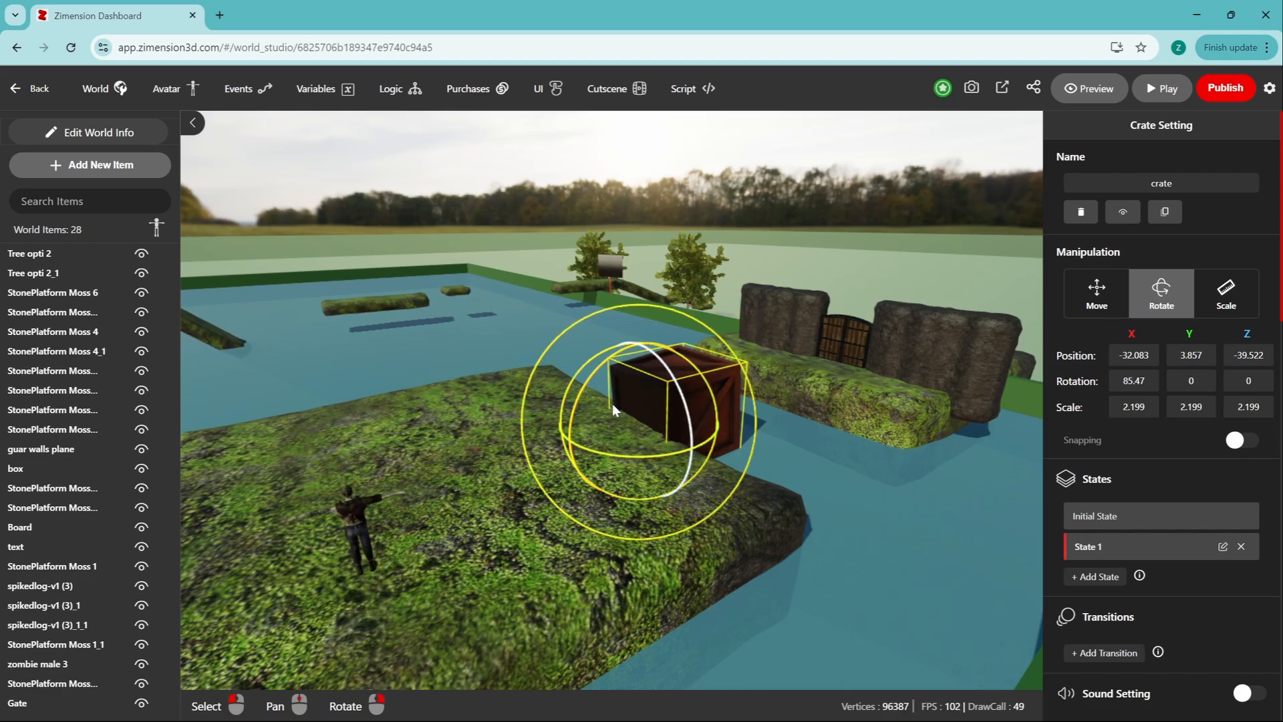
Step: Add State 2 with the tipped crate lowered down into the water
left_click(1099, 577)
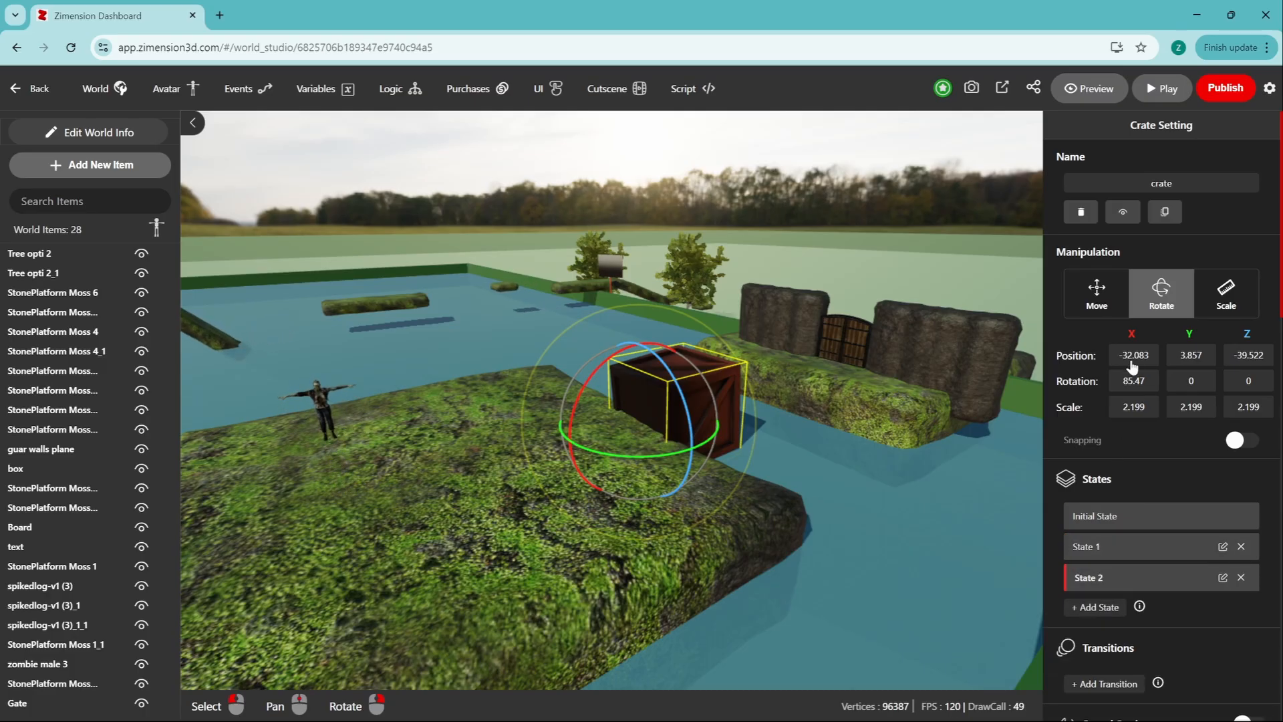
left_click(1096, 292)
left_click_drag(638, 355, 637, 400)
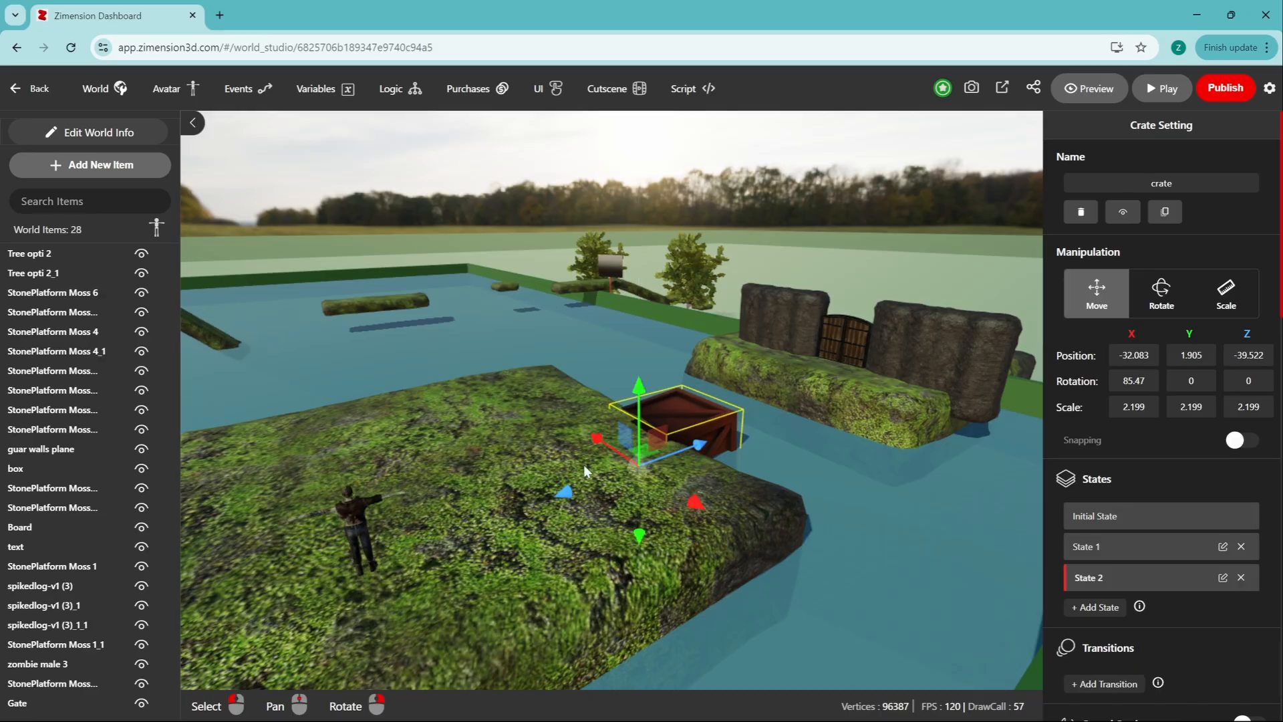
left_click_drag(565, 493, 587, 490)
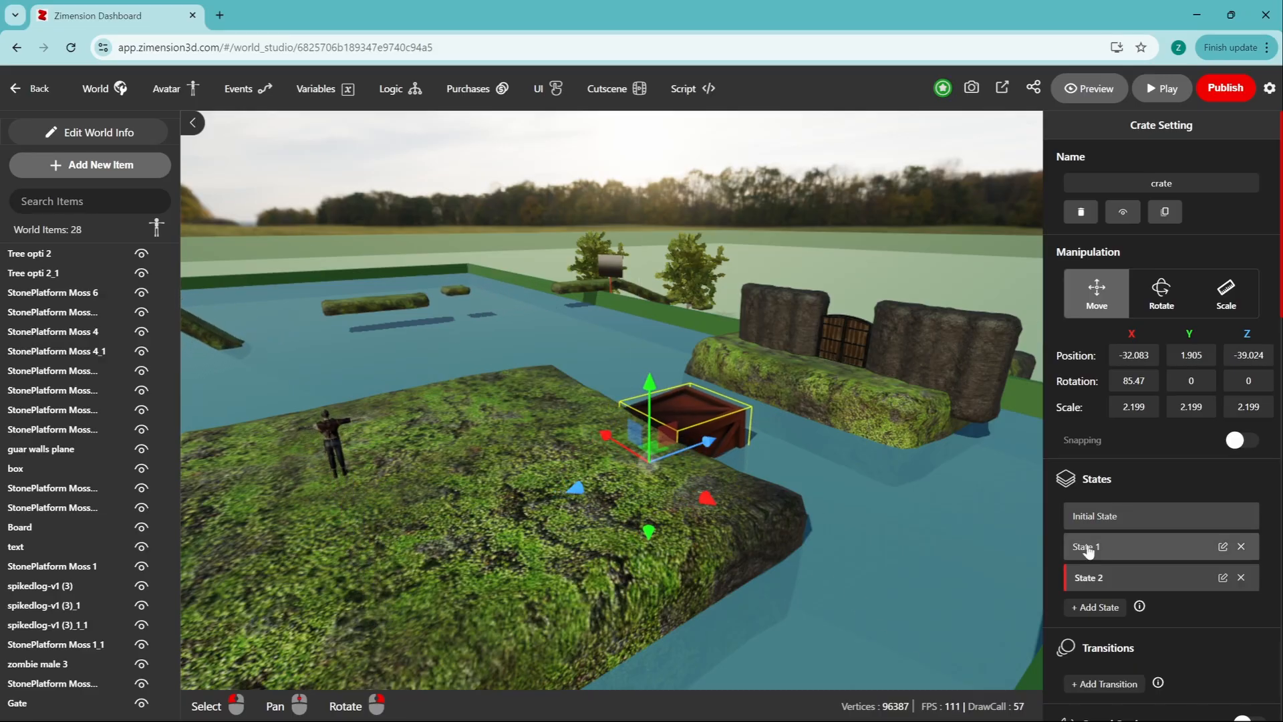
left_click(1086, 546)
left_click_drag(700, 407, 708, 407)
Step: Preview the Initial, State 1 and State 2 poses, then add Transition 1
left_click(1112, 525)
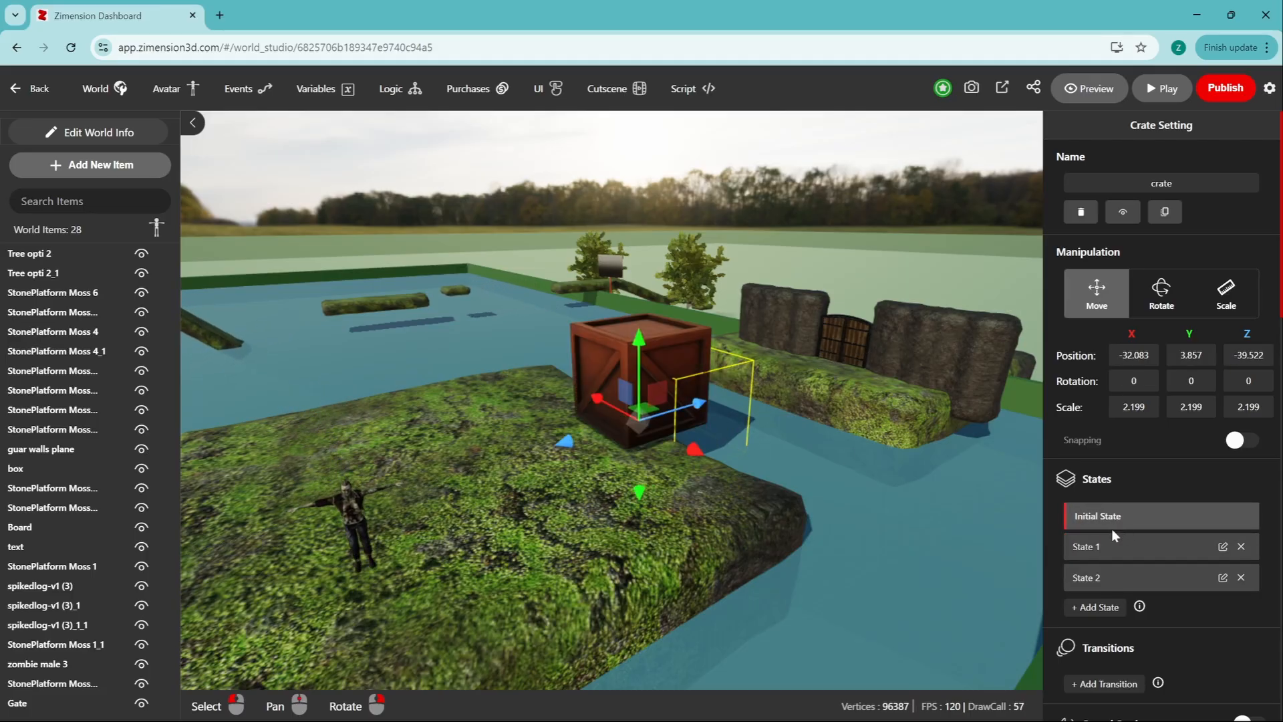
left_click(1112, 548)
left_click(1121, 580)
scroll(1121, 588, "down", 3)
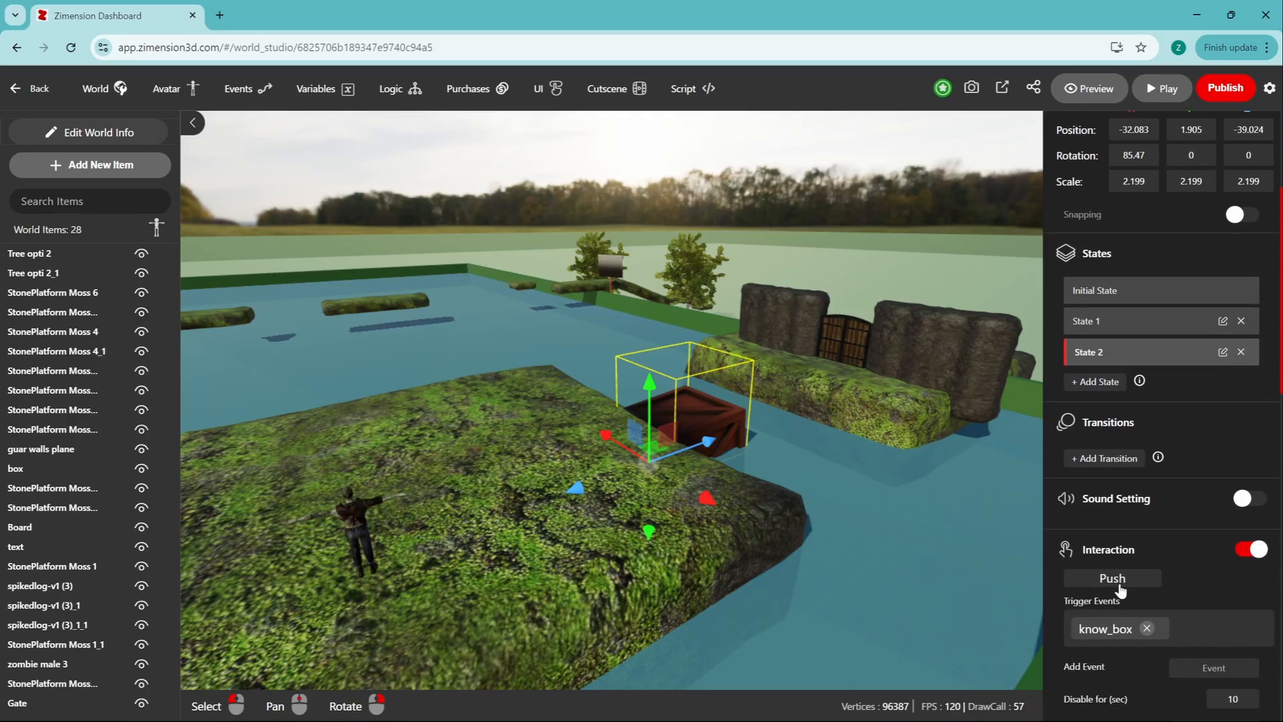
scroll(1132, 587, "down", 2)
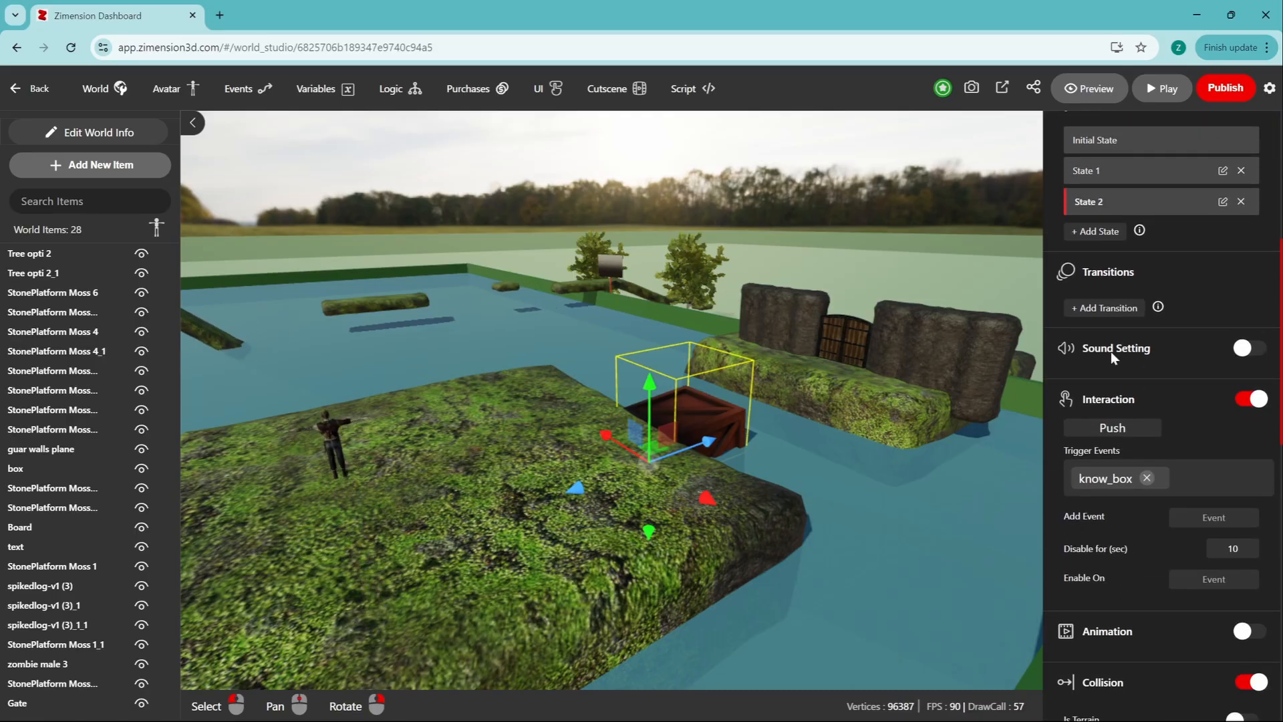
left_click(1108, 308)
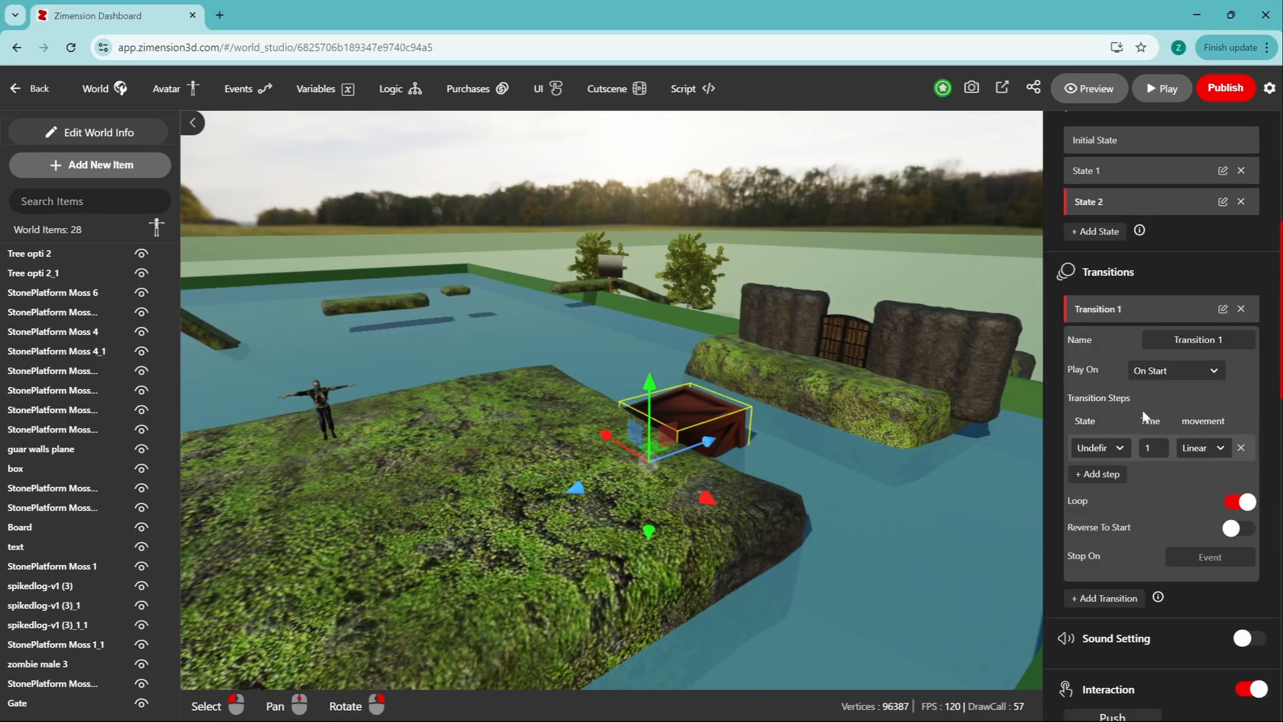
Step: Build Transition 1 from Initial State, State 1 and State 2, with a 0.7 first-step time
left_click(1114, 449)
left_click(1104, 471)
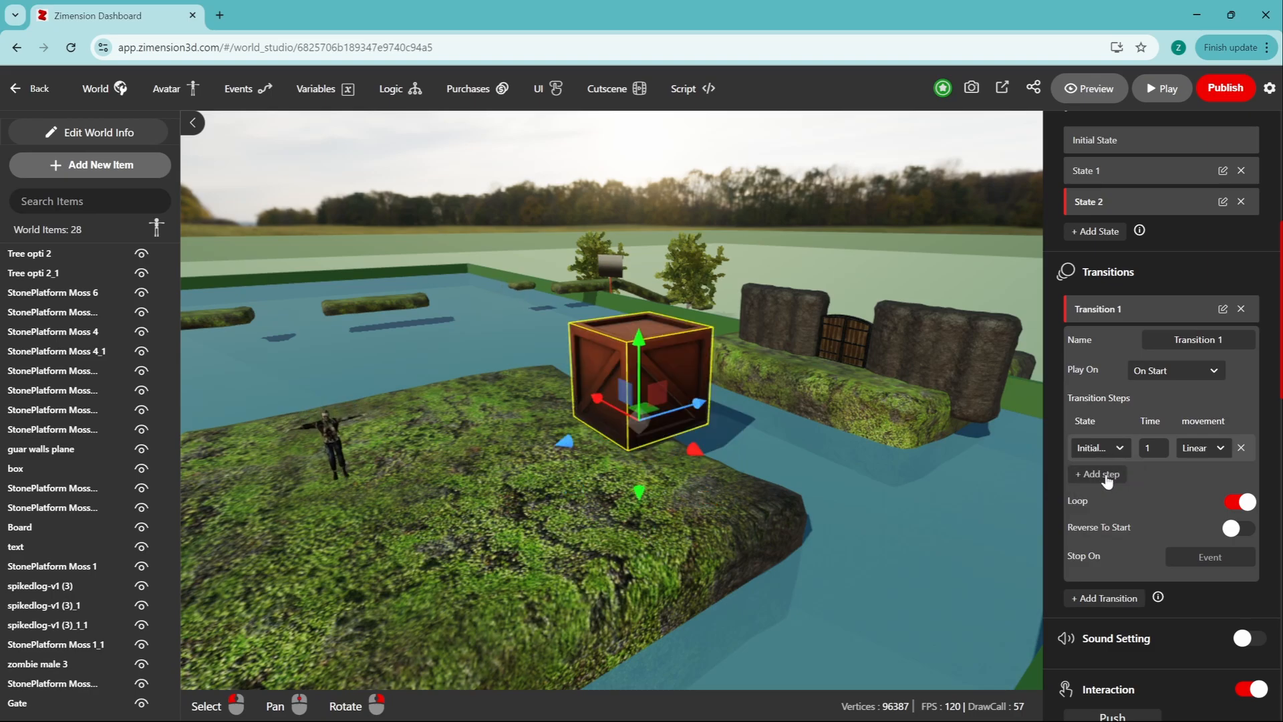
left_click(1097, 449)
left_click(1099, 473)
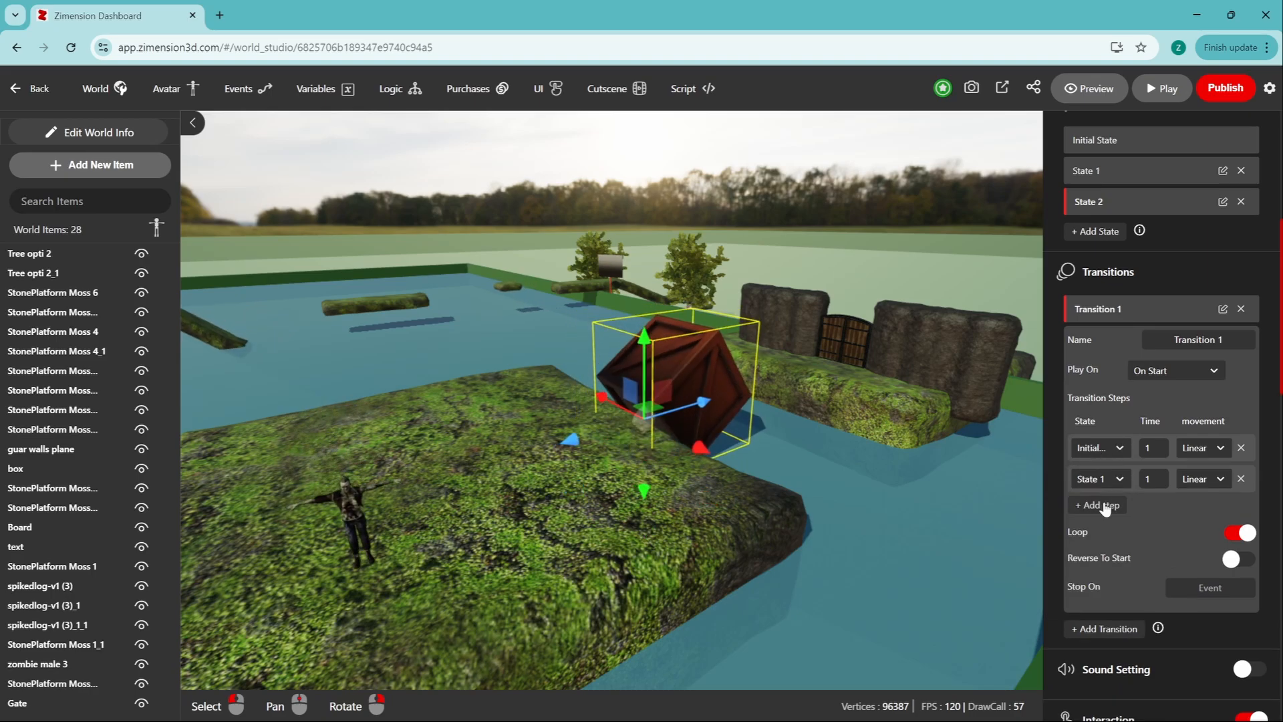
left_click(1102, 505)
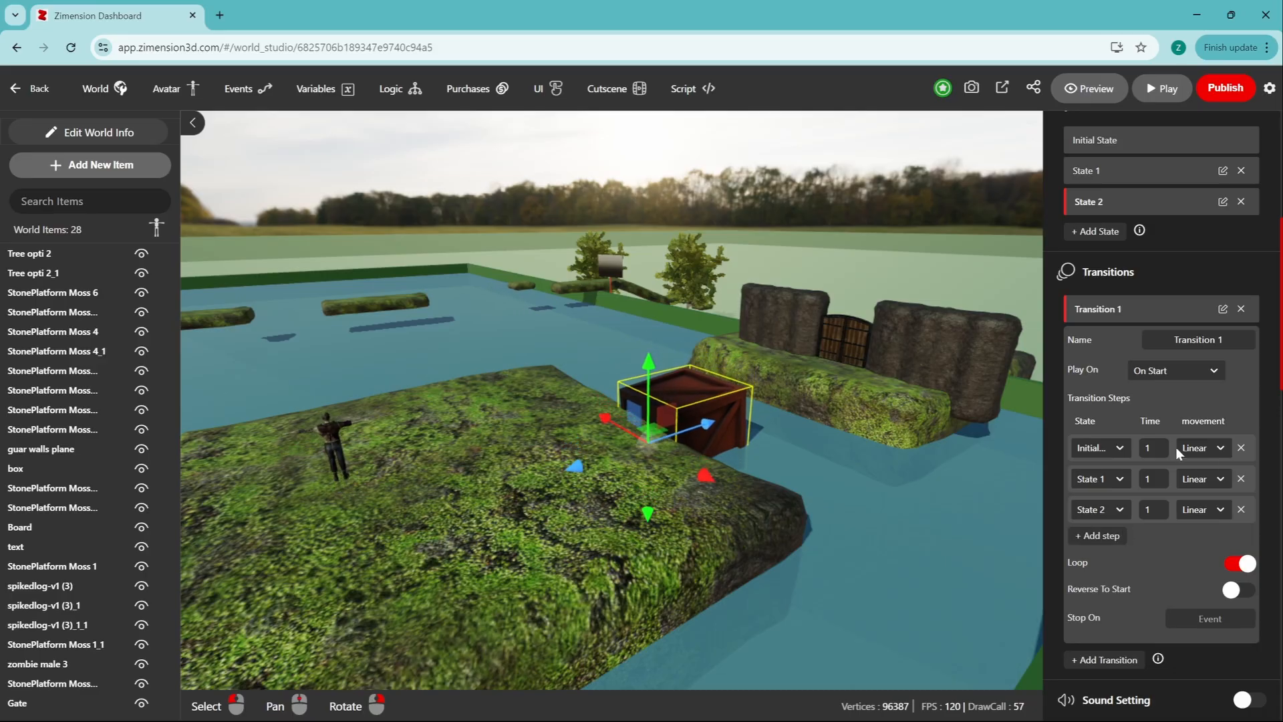
left_click(1153, 446)
type("0.7")
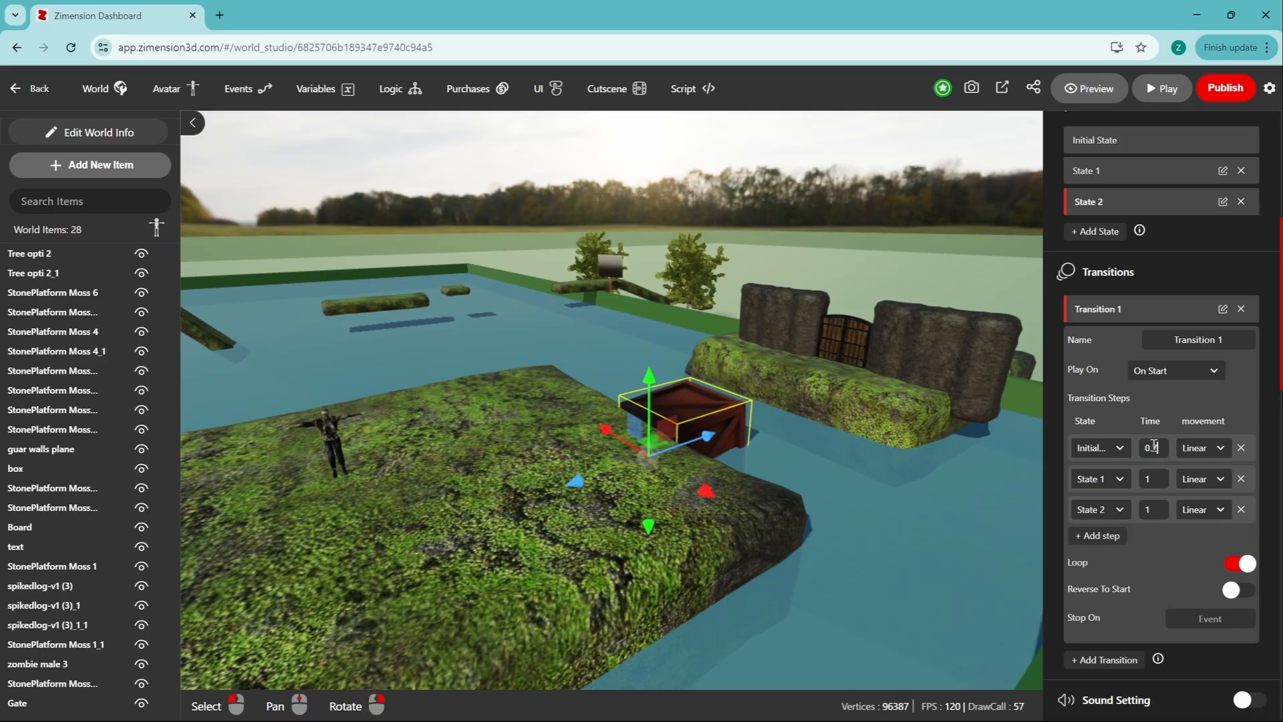
Step: Turn off looping and make the transition start on the know_box event
left_click(1241, 563)
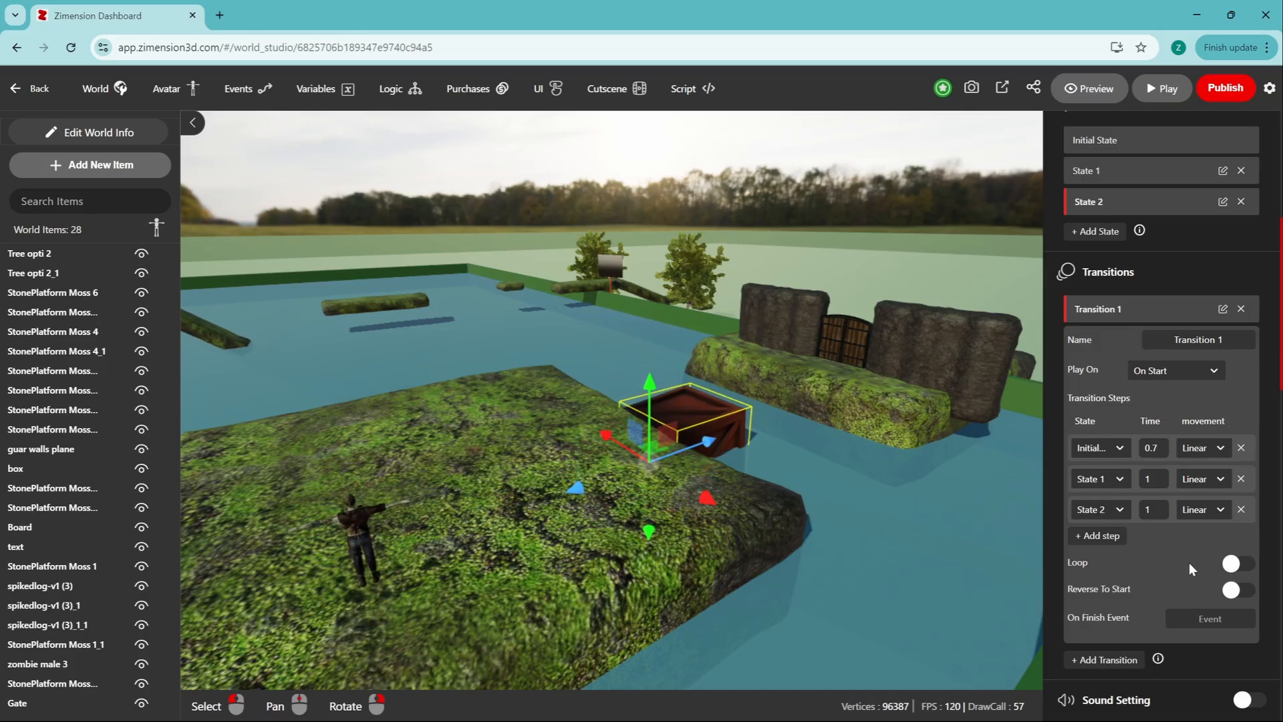
left_click(1172, 379)
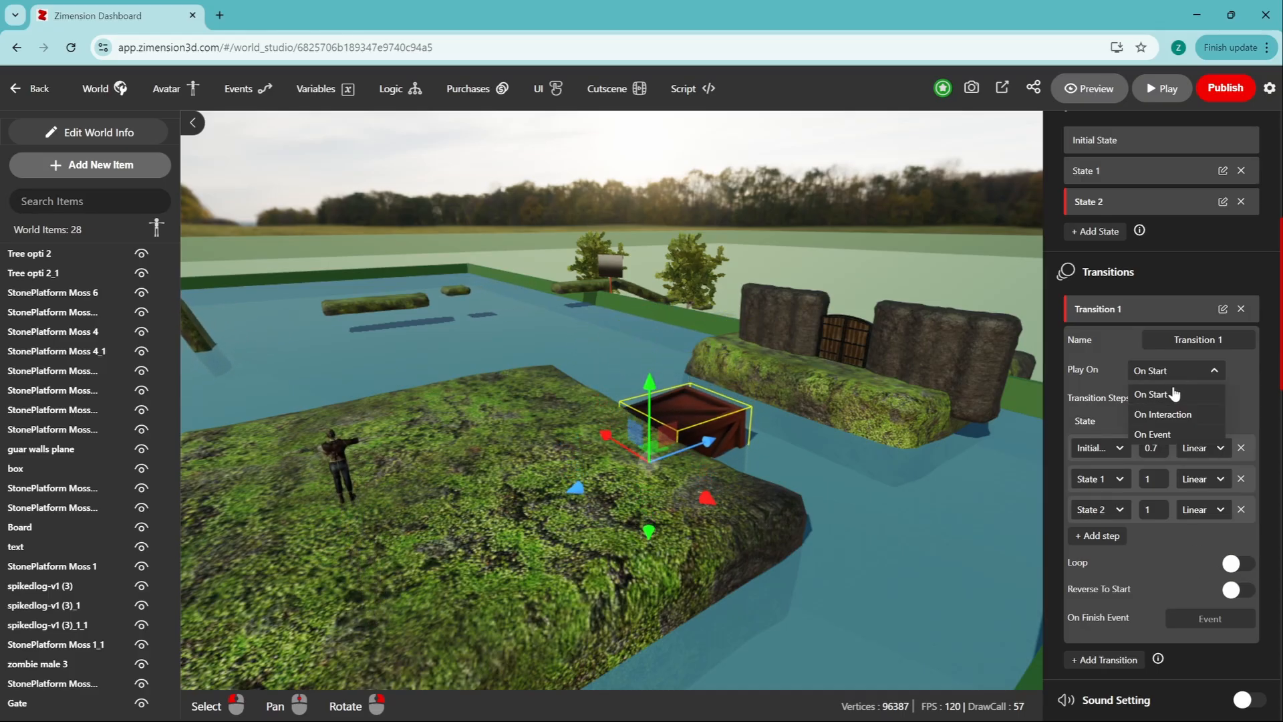
left_click(1160, 435)
left_click(1208, 402)
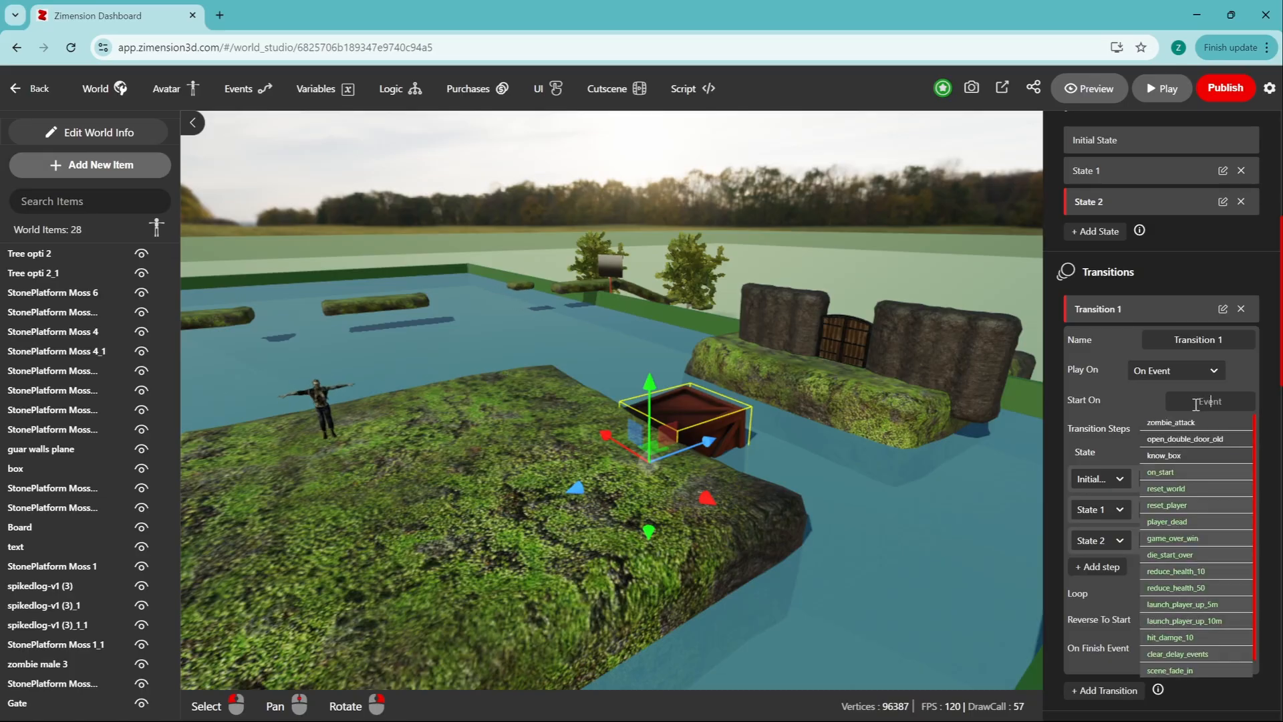
left_click(1170, 456)
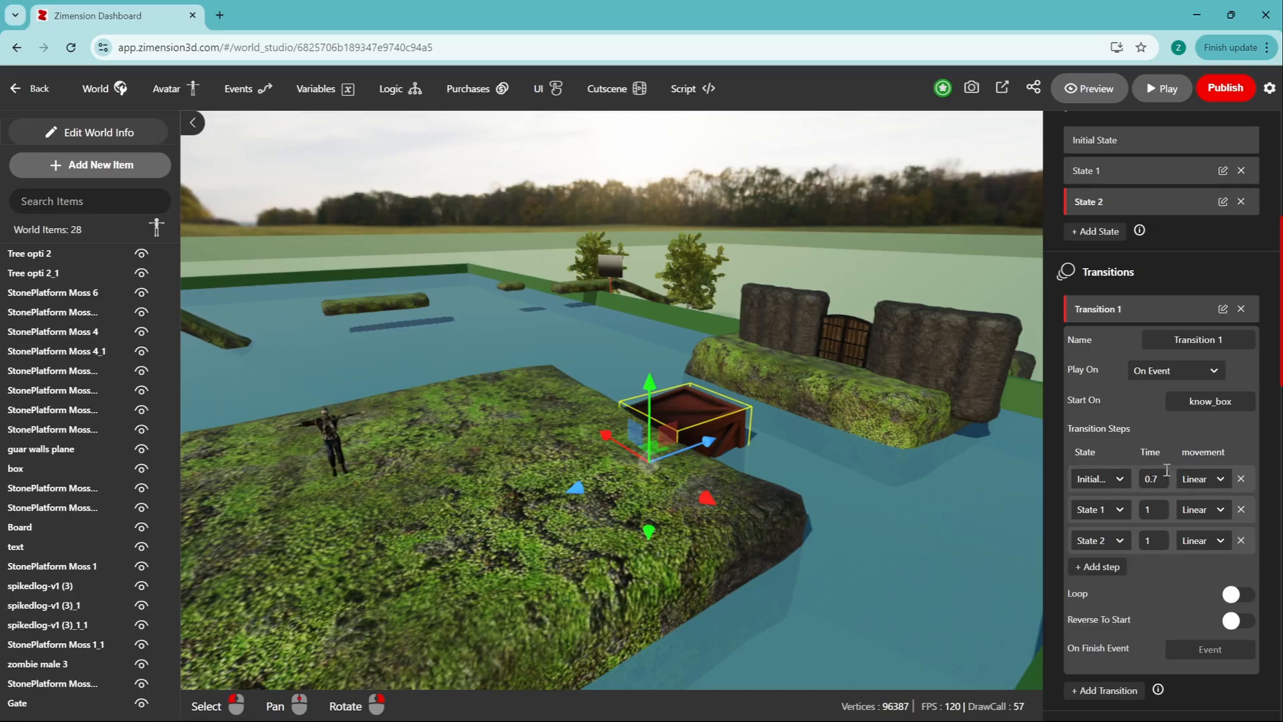
Step: Launch the playtest, push the crate into the water with F and jump across it
left_click(1171, 92)
left_click(639, 400)
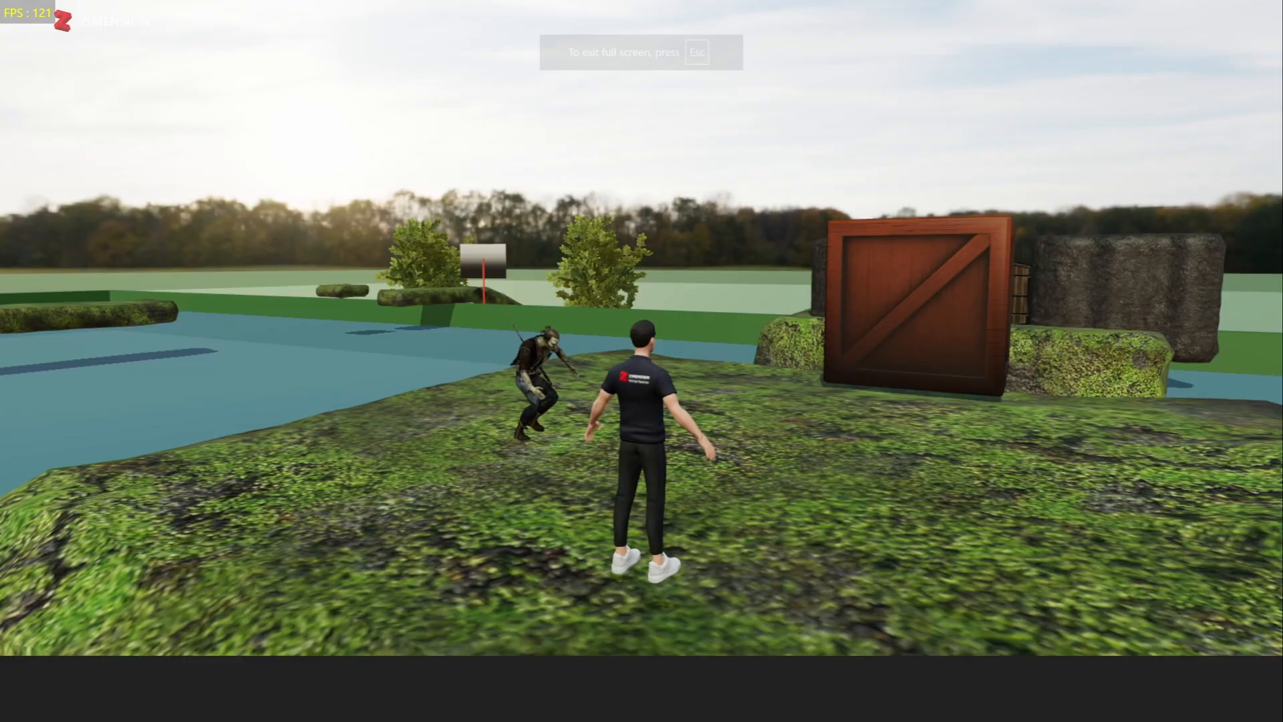
key("w")
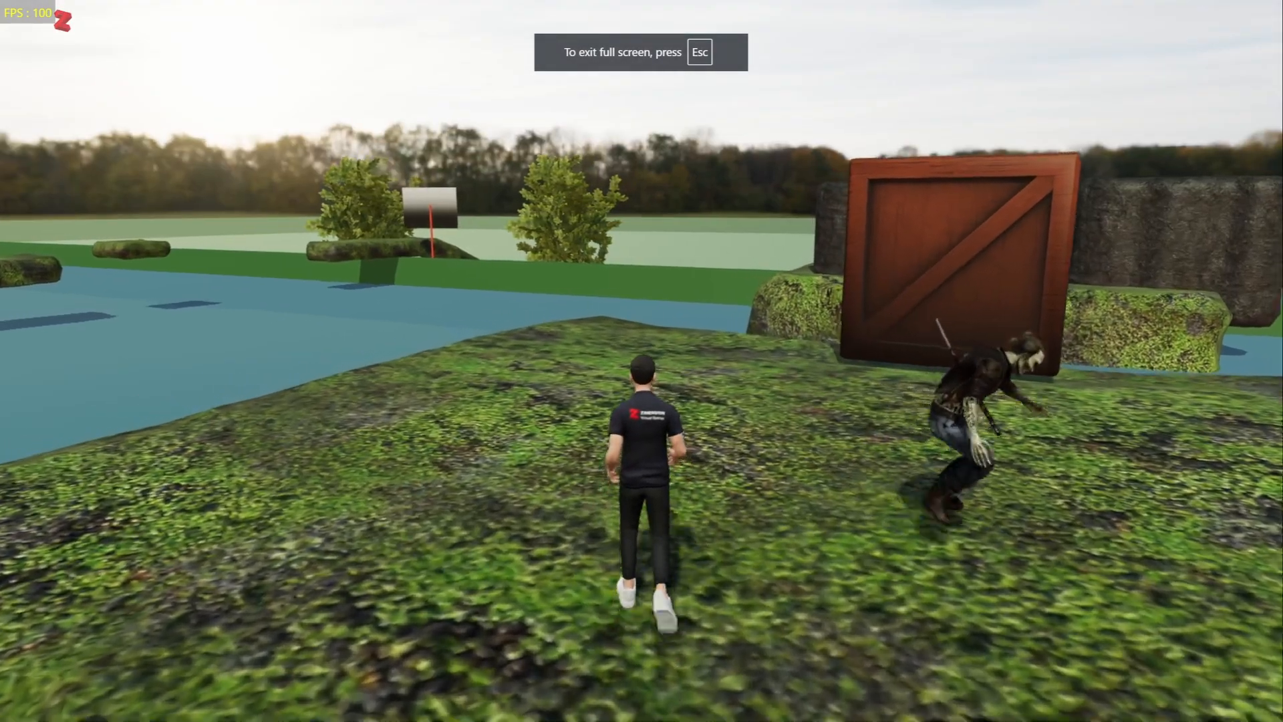
key("w")
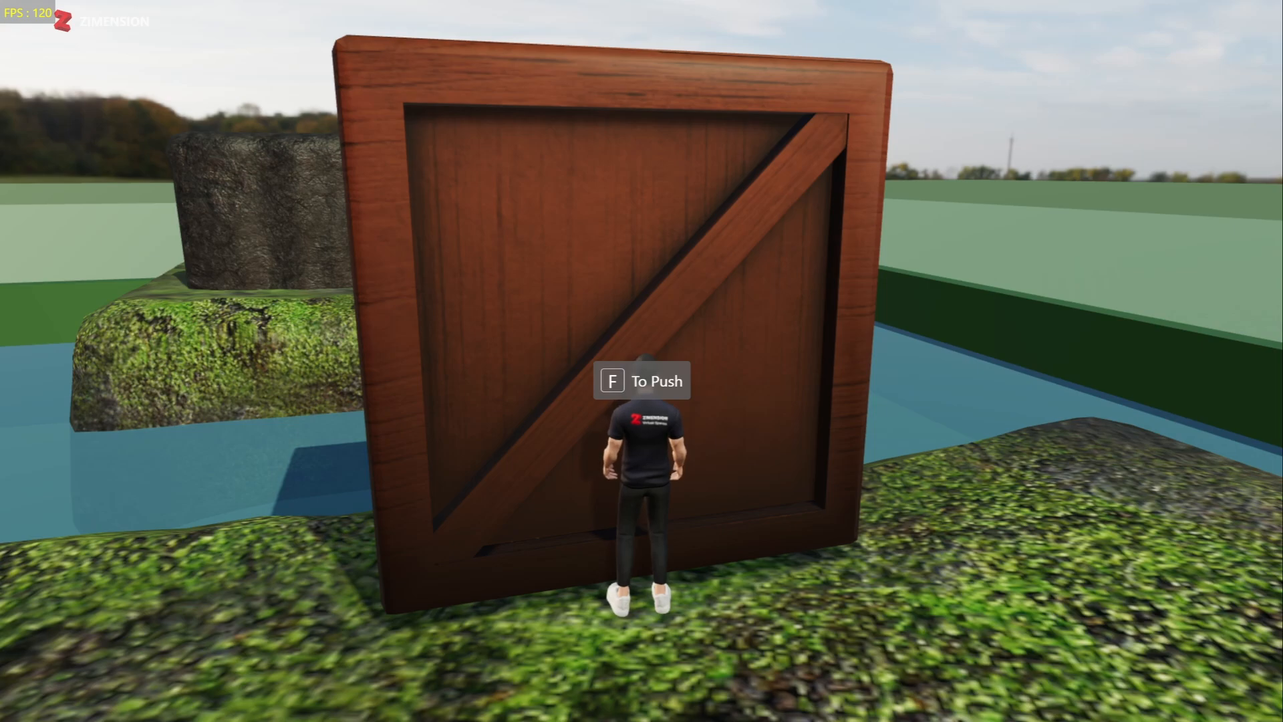
key("f")
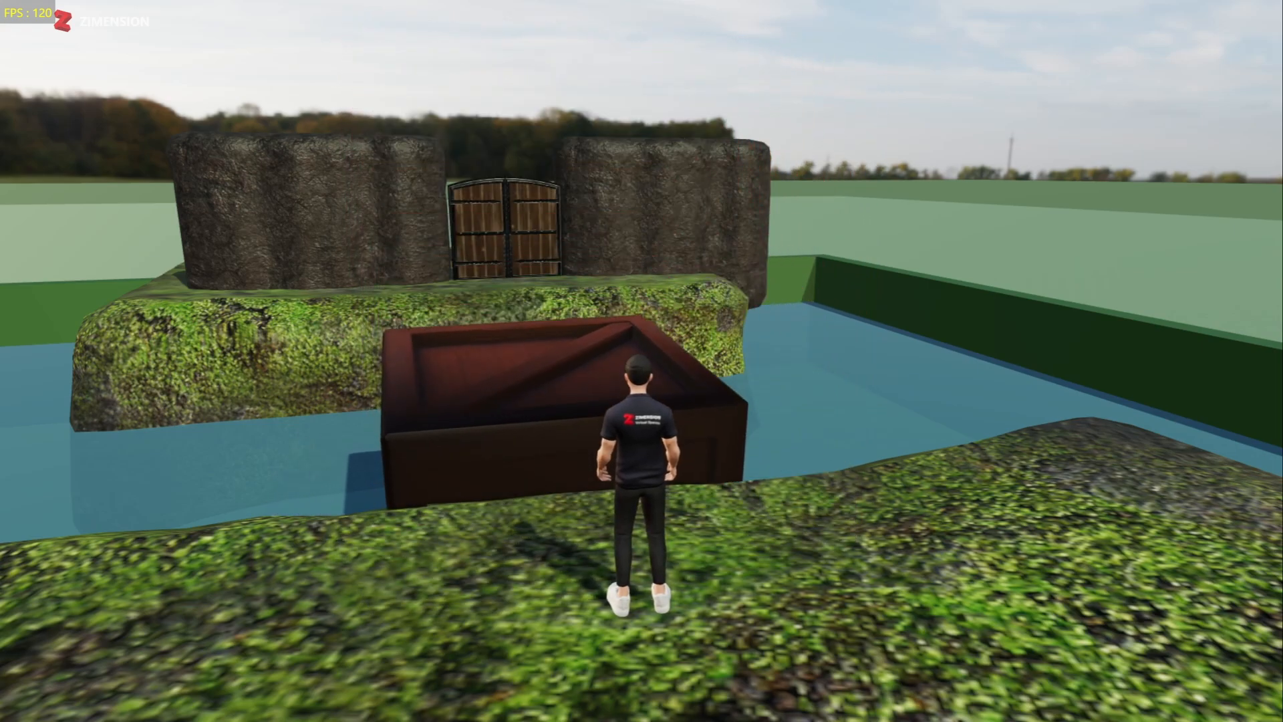
key("w")
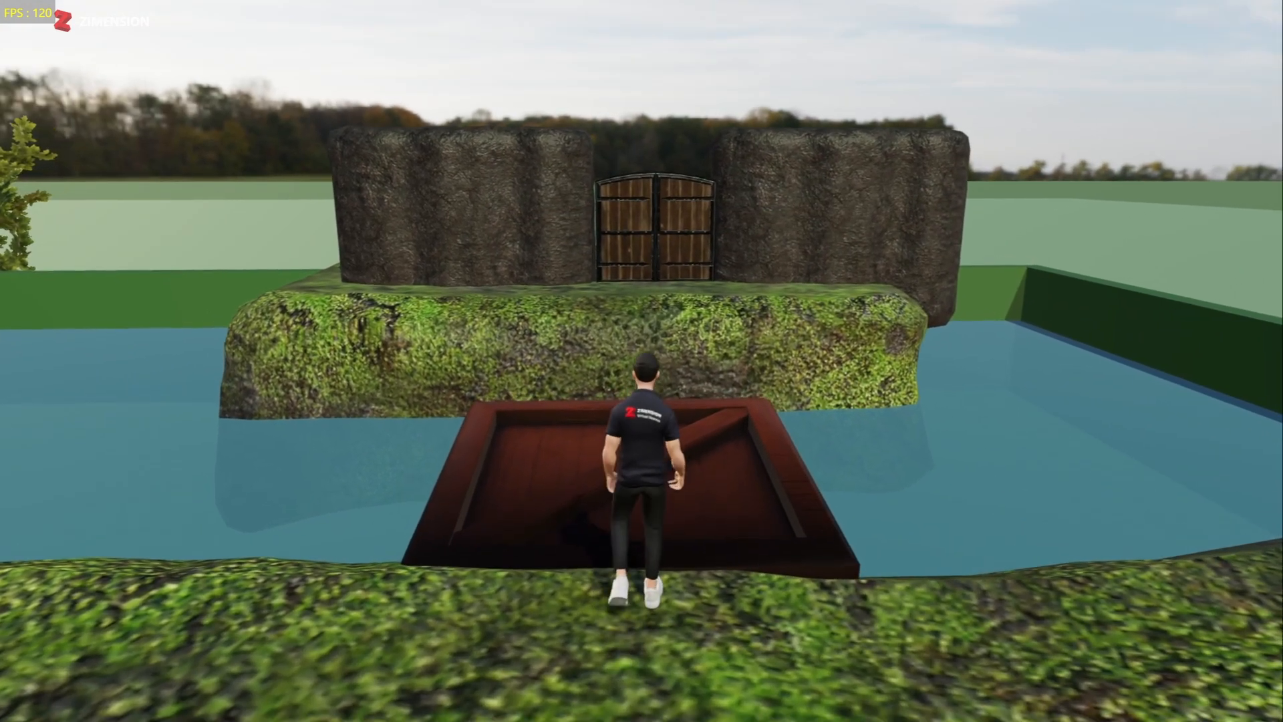
key("space")
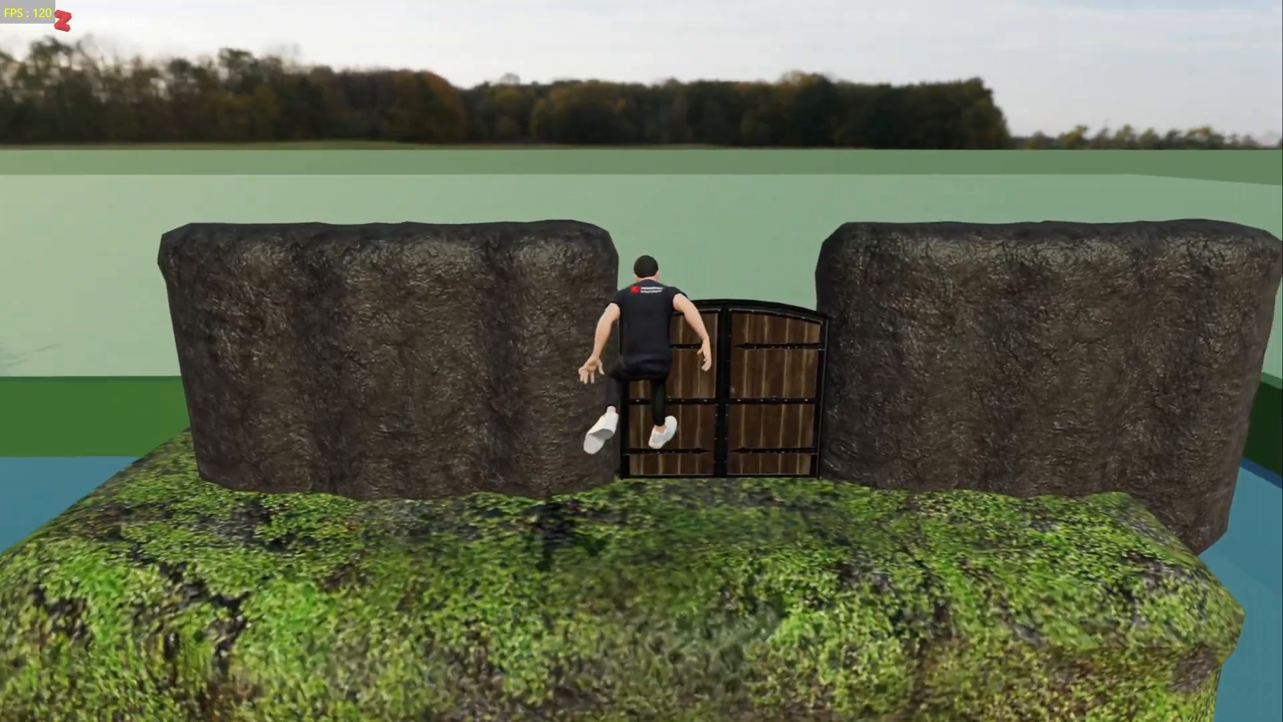
Step: Open the double gate with F and walk the avatar through it
key("d")
key("w")
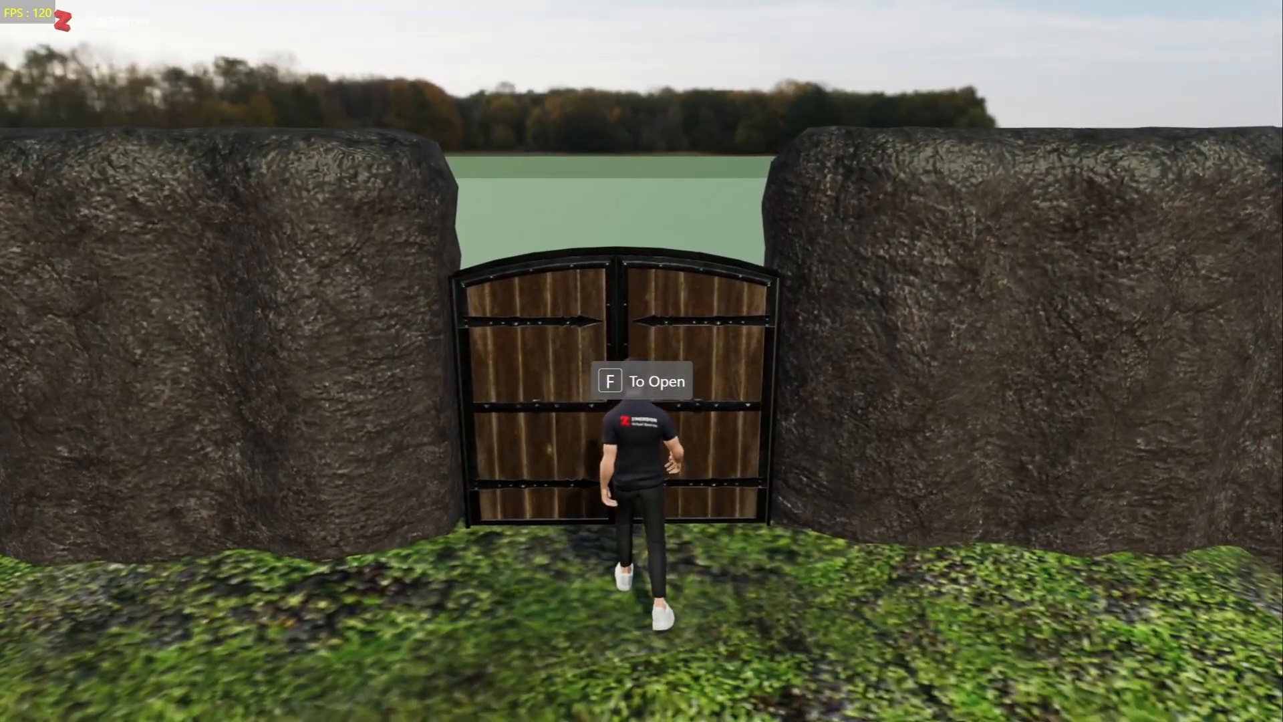
key("f")
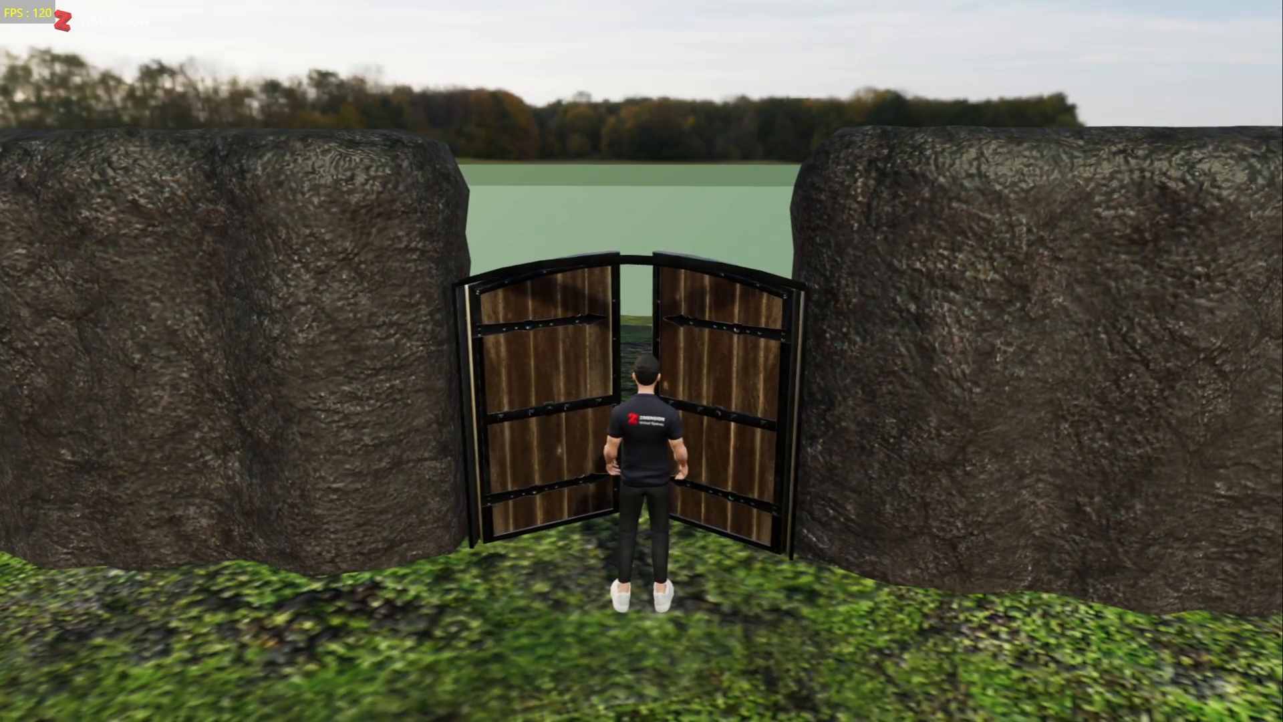
key("w")
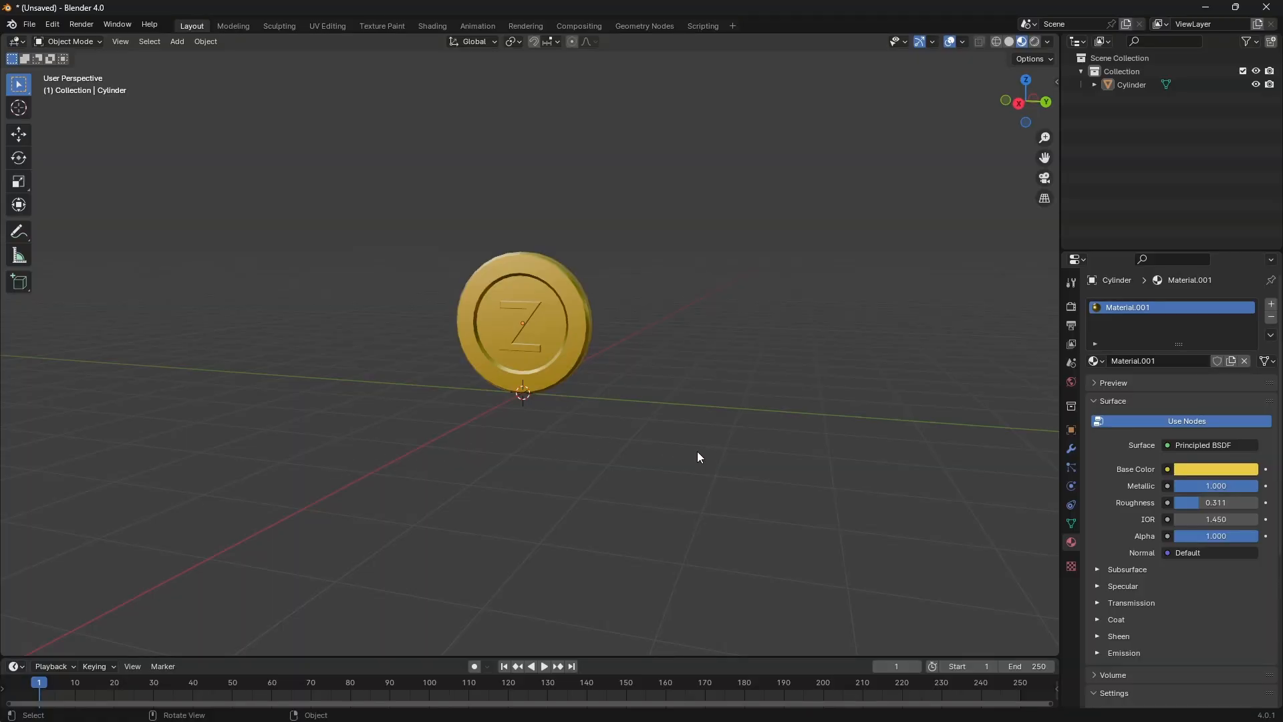
middle_click_drag(698, 457, 667, 468)
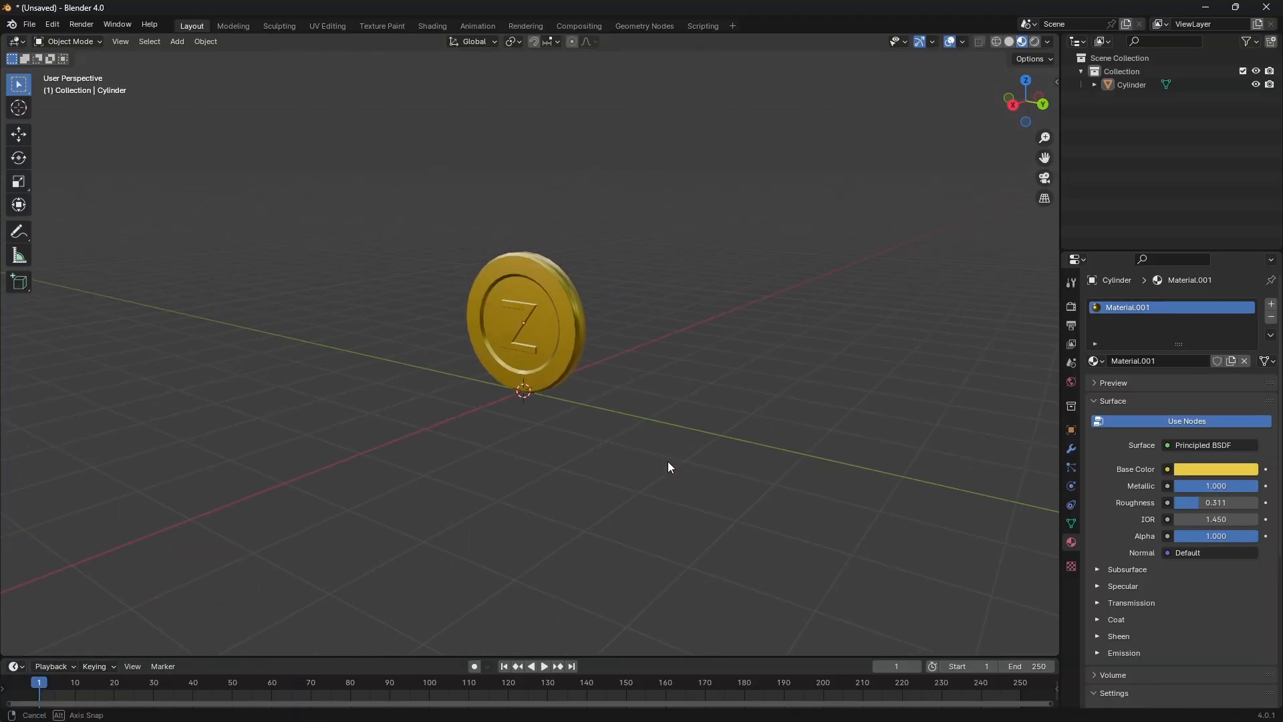
Step: Choose File > Export > glTF 2.0 (.glb/.gltf) for the gold Z coin
left_click(30, 25)
mouse_move(85, 227)
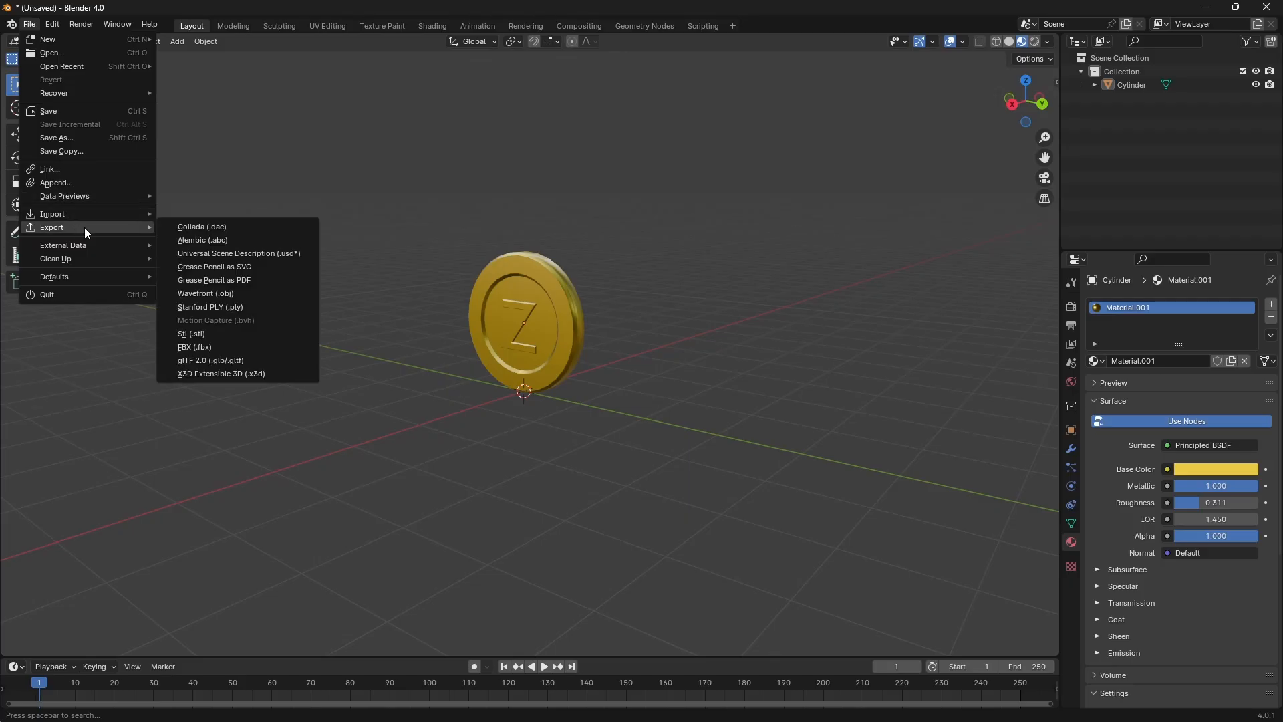
left_click(210, 359)
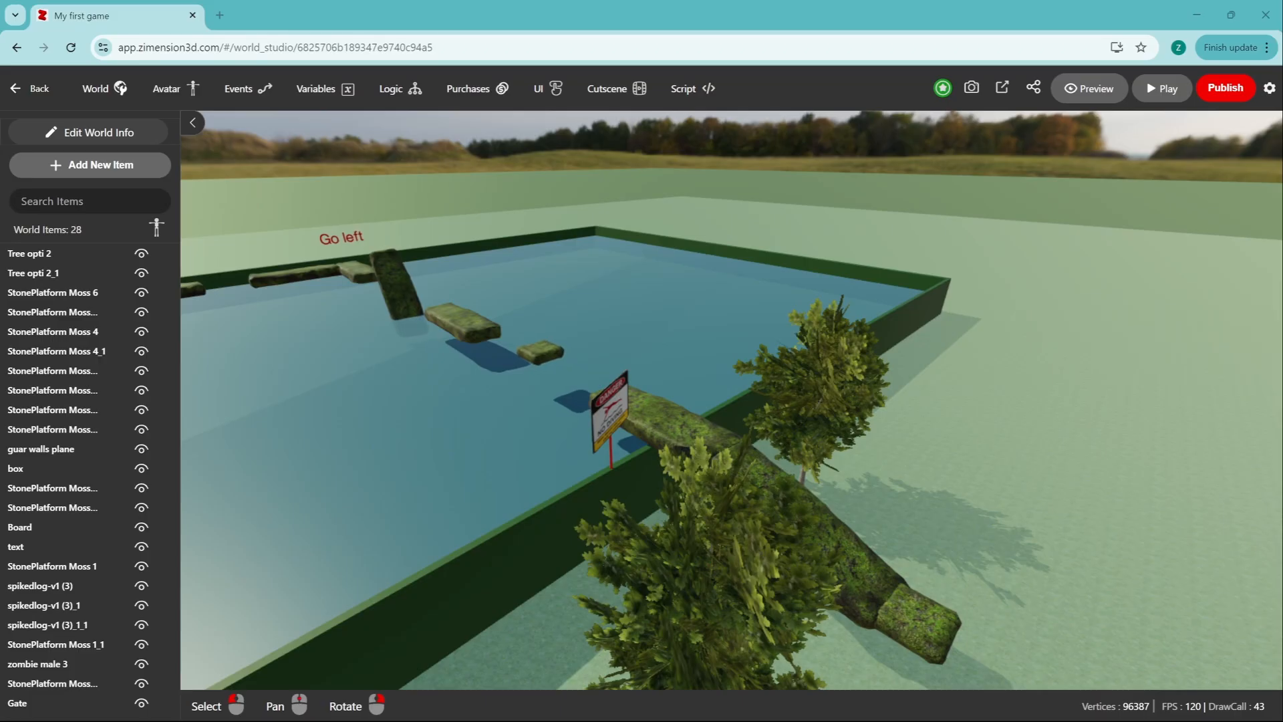
Step: Upload coin.glb from Downloads > Assets as a new world item
left_click(88, 175)
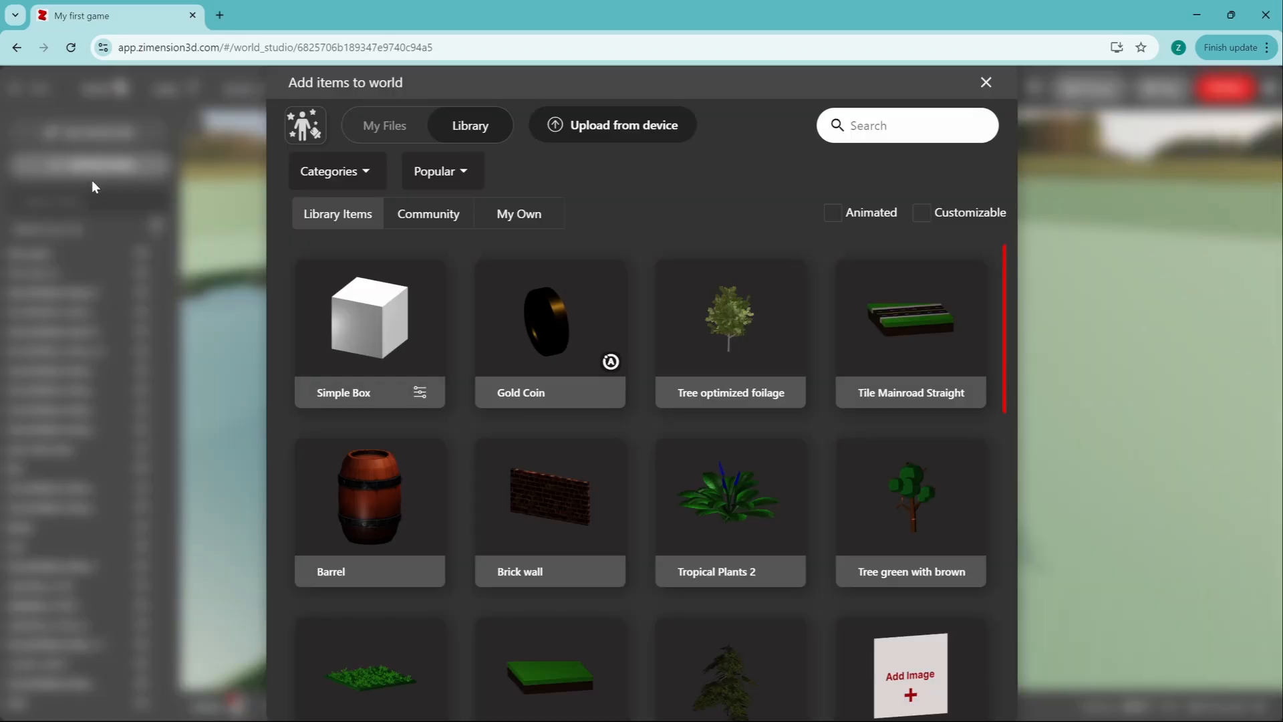
scroll(739, 492, "down", 2)
scroll(681, 272, "up", 2)
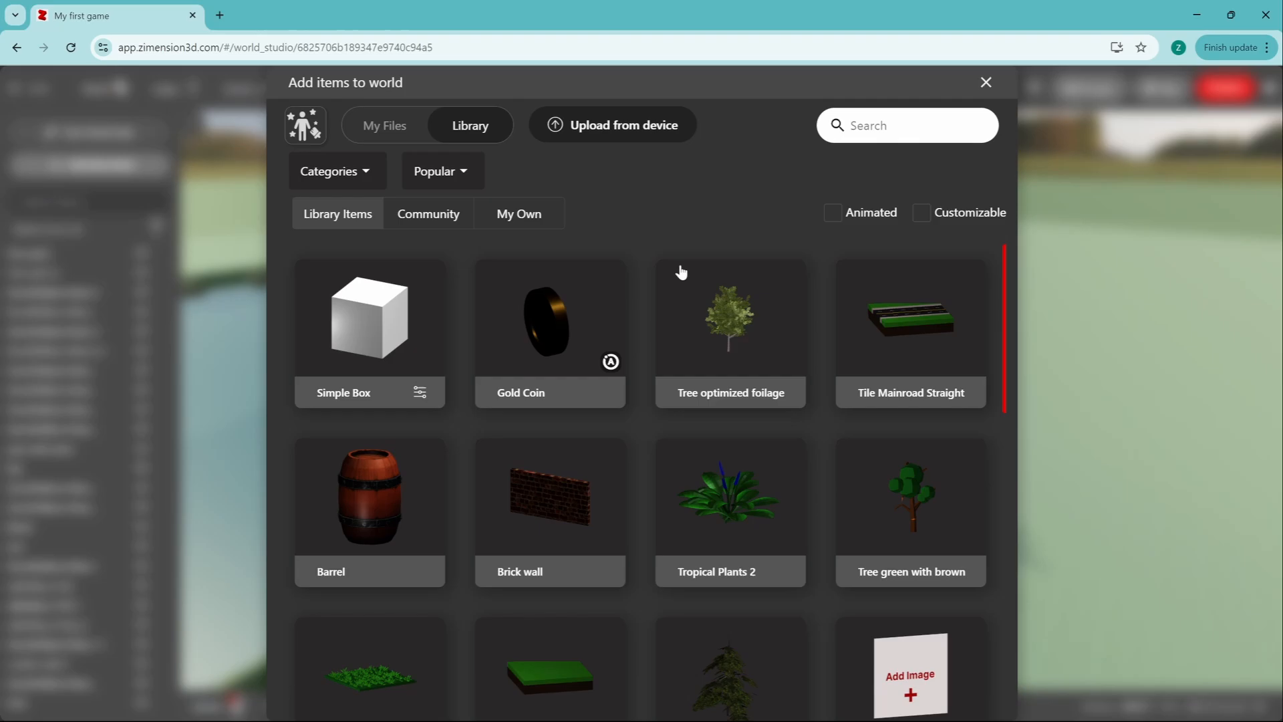
left_click(623, 131)
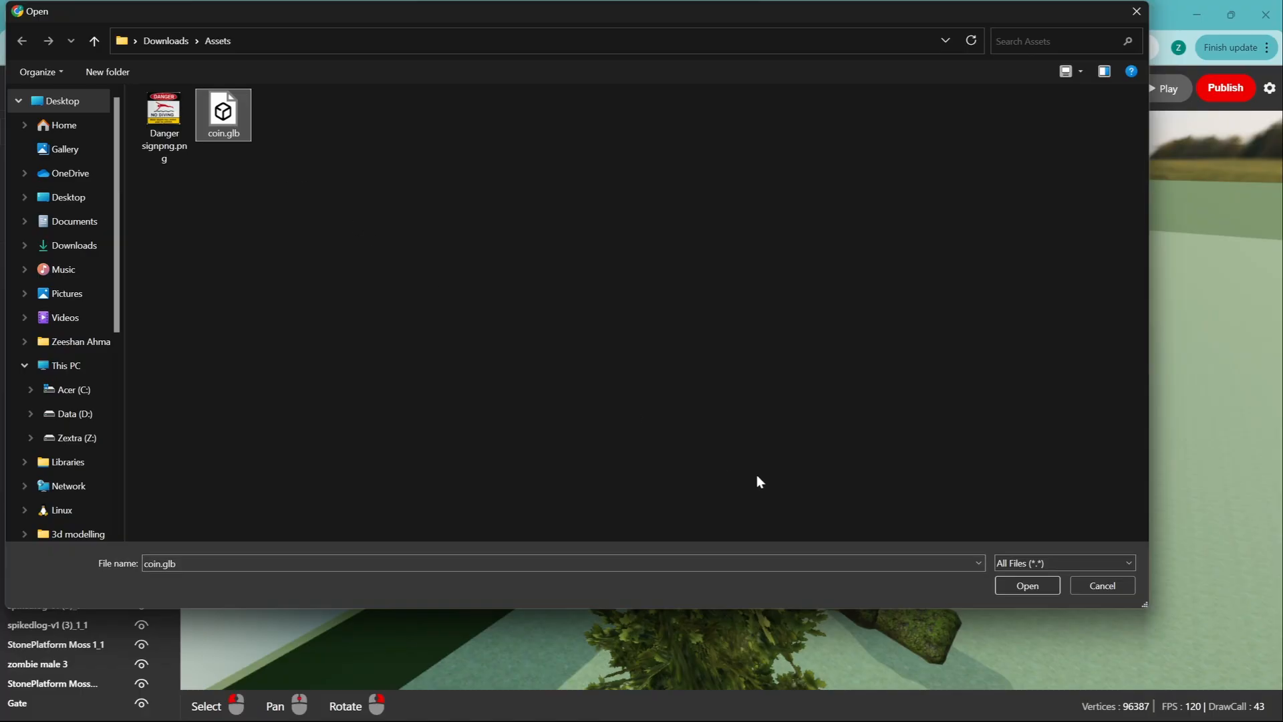
left_click(1012, 591)
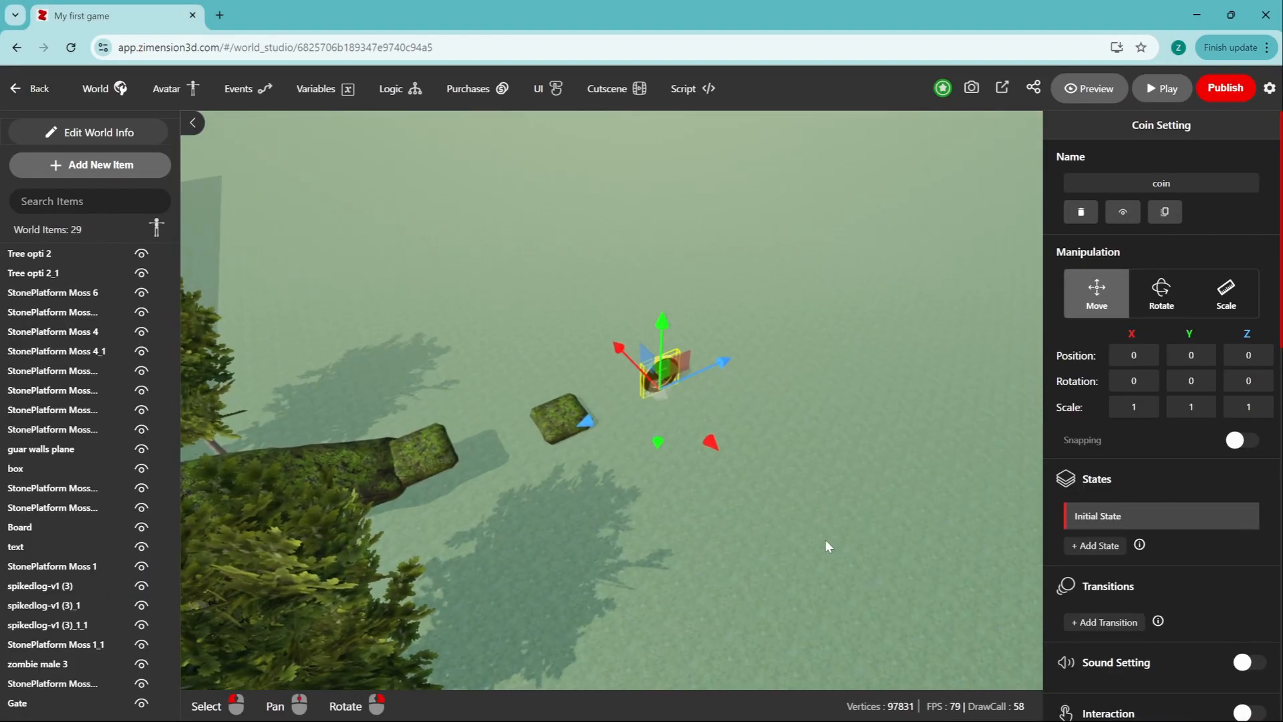
Step: Lift the coin off the ground stone and place it above the mossy log
left_click_drag(661, 327, 655, 291)
right_click_drag(654, 291, 599, 382)
left_click_drag(612, 354, 458, 347)
scroll(538, 389, "up", 2)
middle_click_drag(537, 389, 695, 515)
scroll(694, 515, "up", 2)
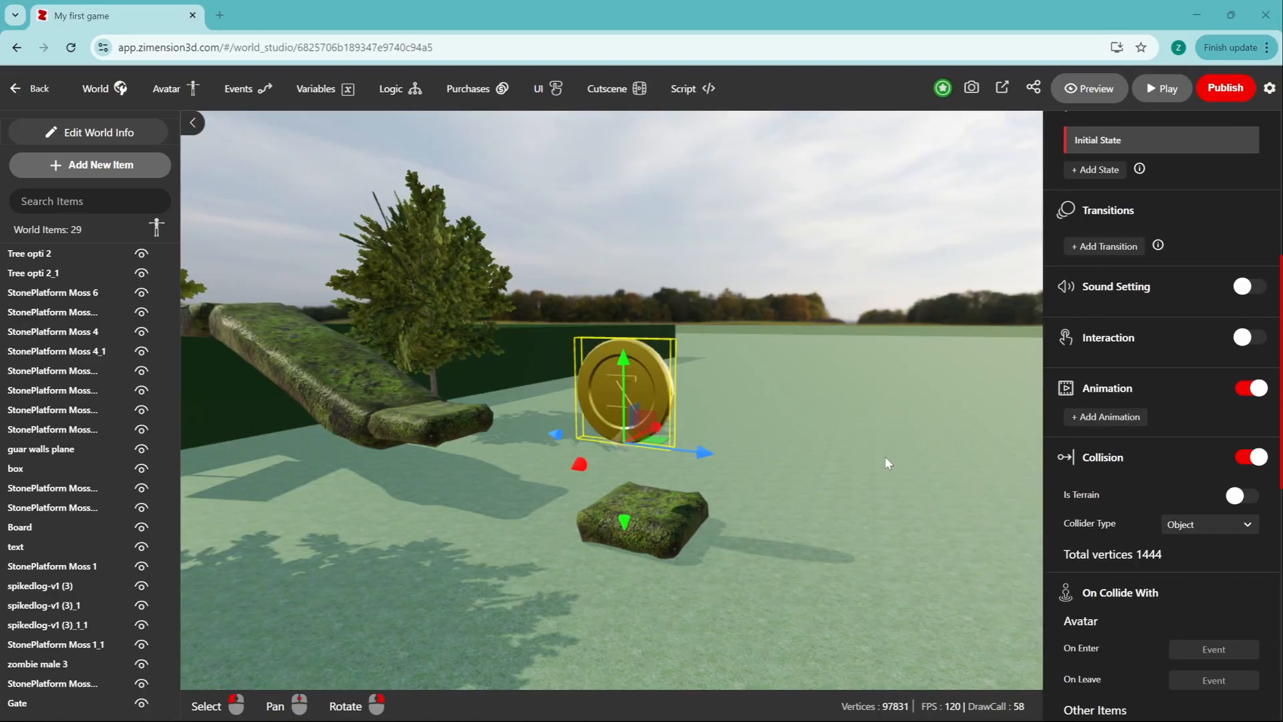
scroll(815, 459, "down", 2)
right_click_drag(805, 466, 963, 452)
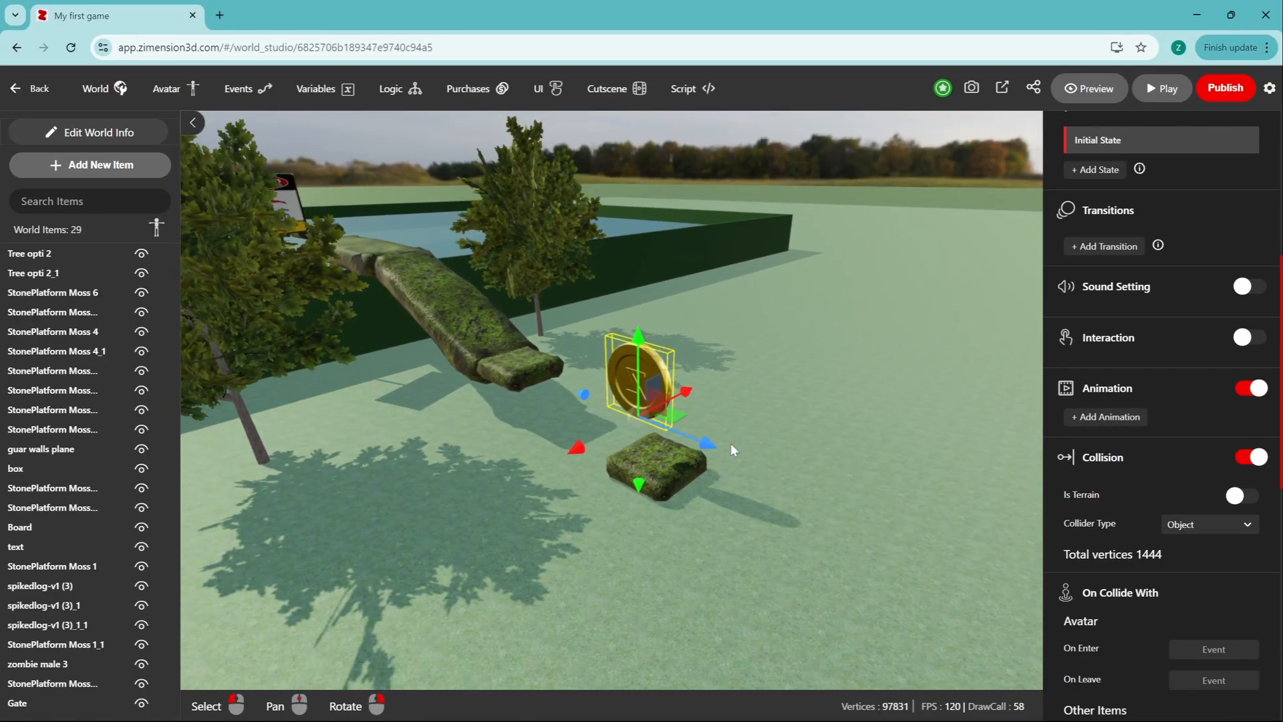
left_click_drag(709, 443, 527, 361)
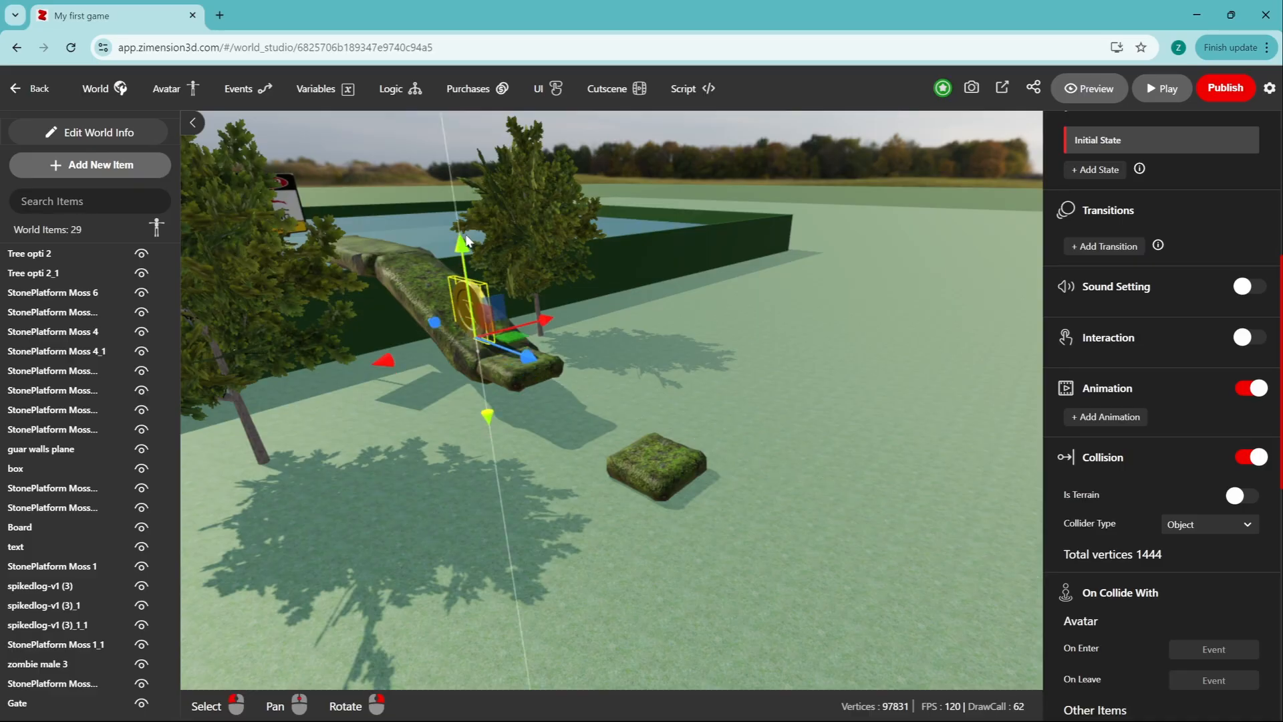
left_click_drag(466, 236, 447, 151)
left_click_drag(500, 249, 455, 236)
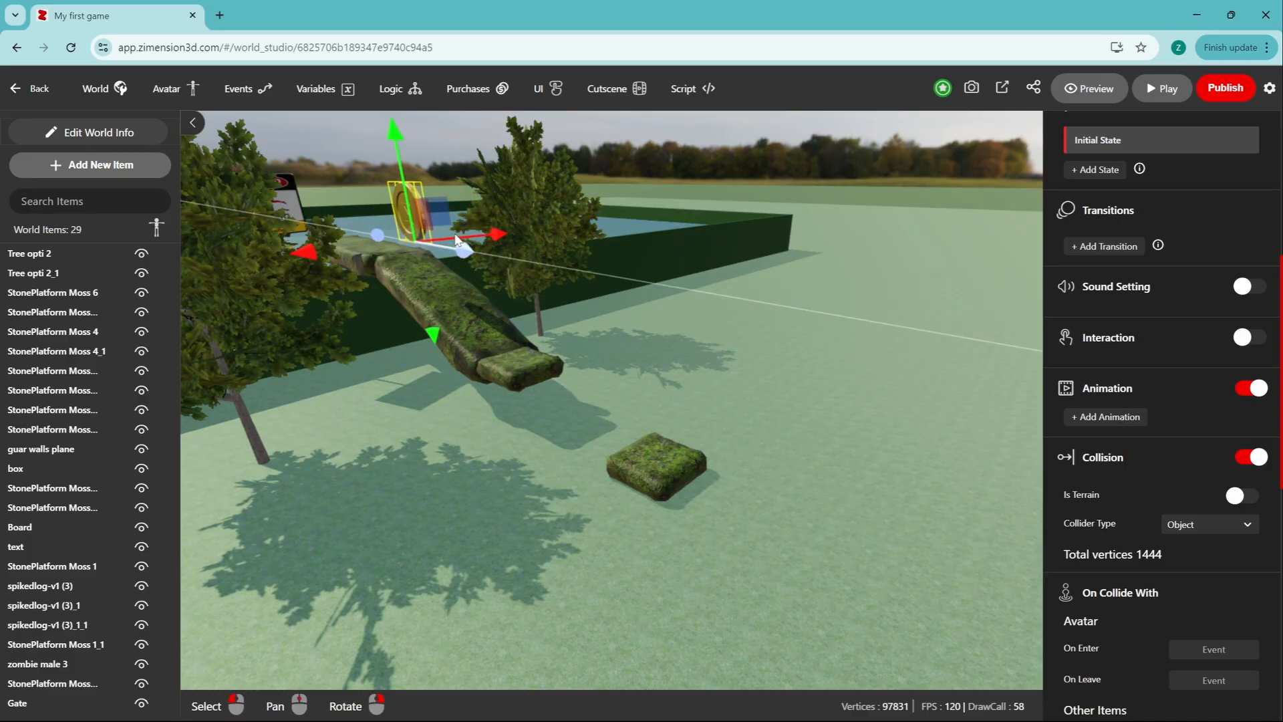
middle_click_drag(522, 287, 692, 453)
scroll(692, 453, "up", 4)
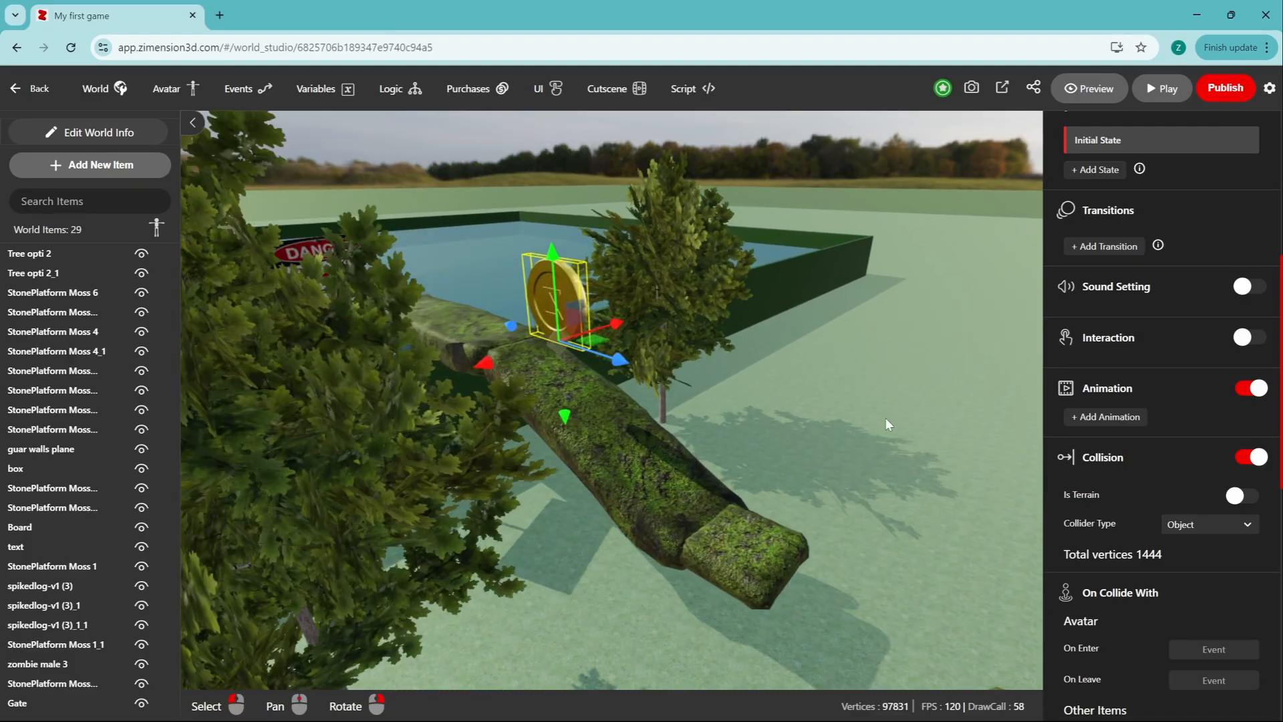
scroll(1153, 315, "up", 6)
Step: Shrink the coin to 0.579 and slide it along the log toward the No Diving sign
left_click(1226, 292)
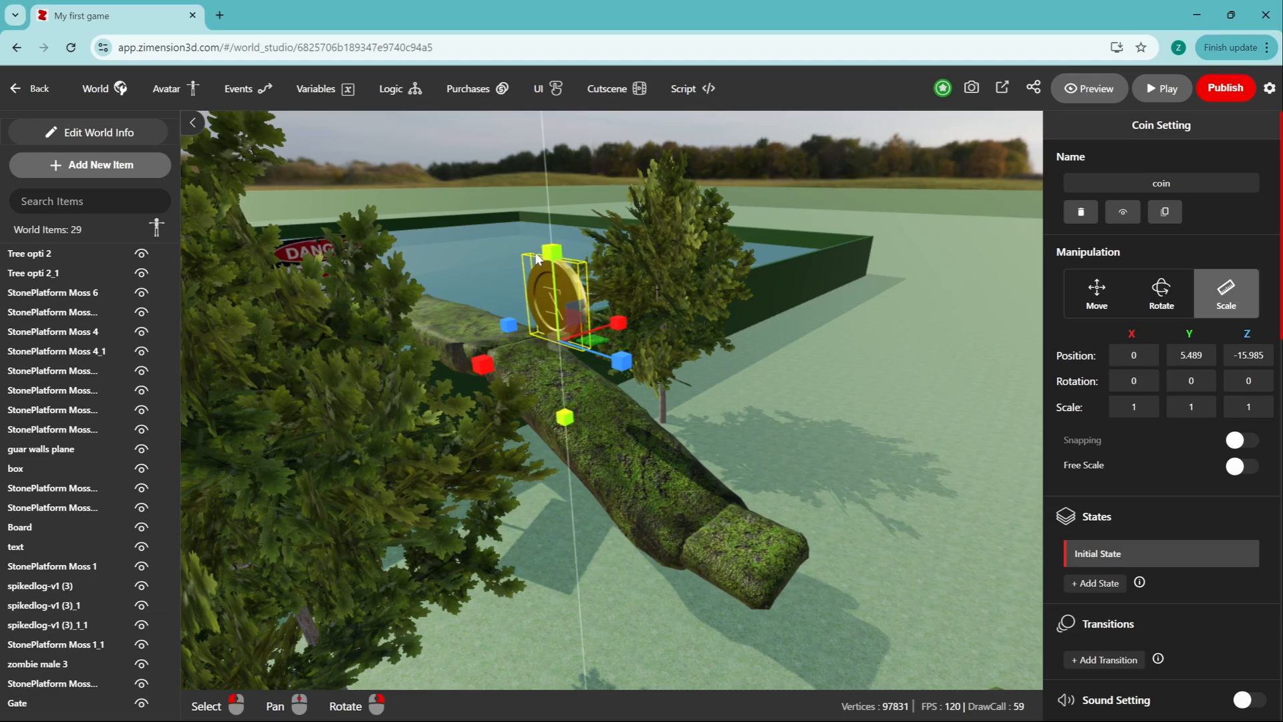
left_click_drag(538, 260, 542, 296)
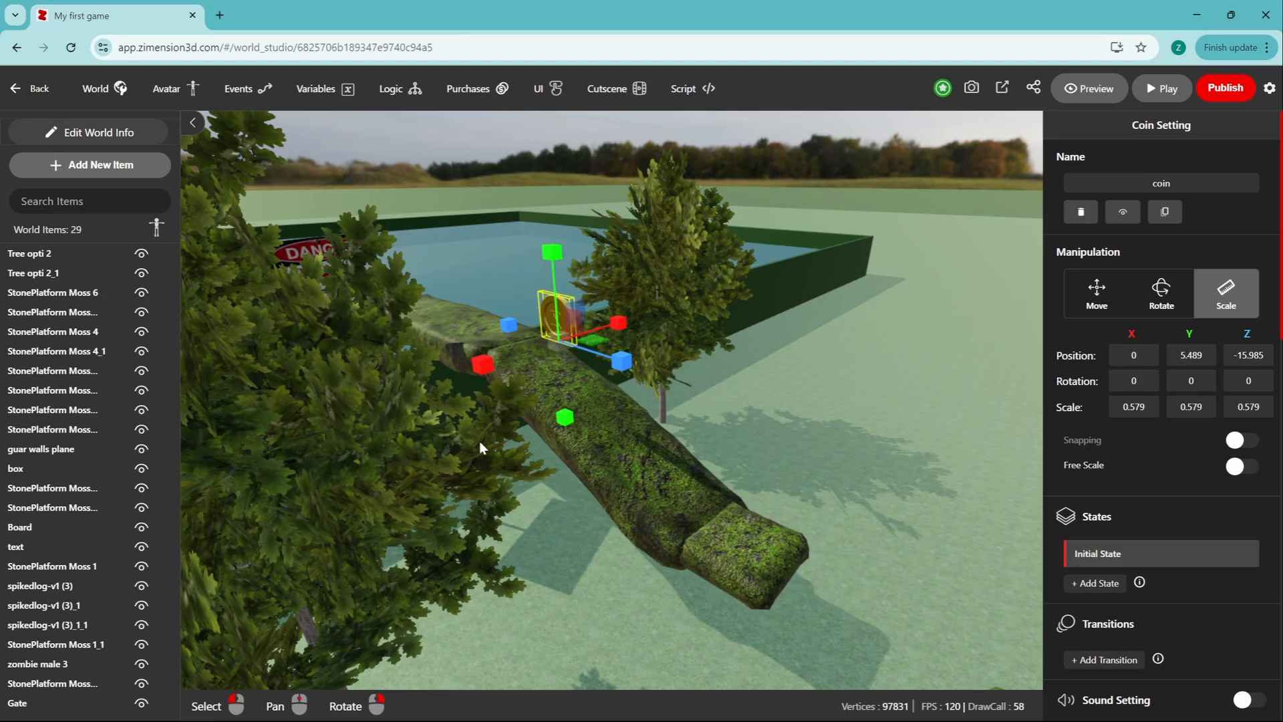
scroll(477, 442, "up", 1)
middle_click_drag(366, 423, 953, 703)
right_click_drag(810, 660, 791, 615)
scroll(791, 612, "up", 3)
key("w")
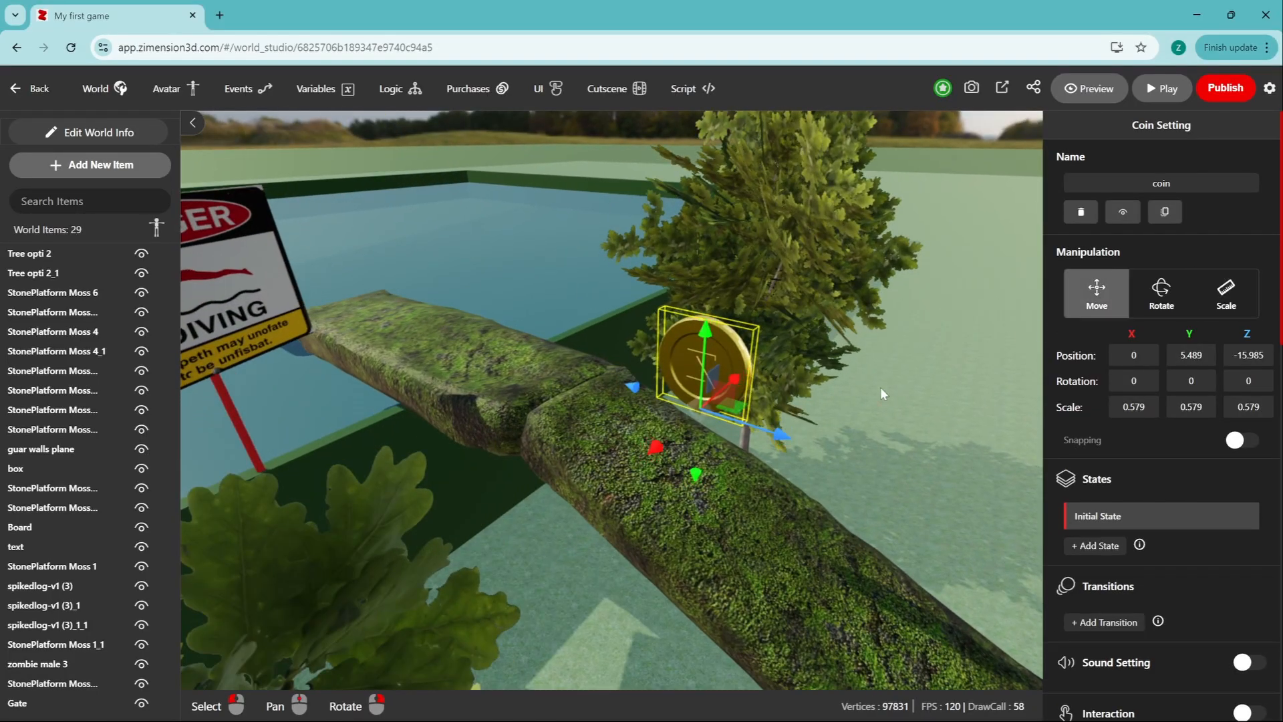
left_click_drag(789, 435, 475, 327)
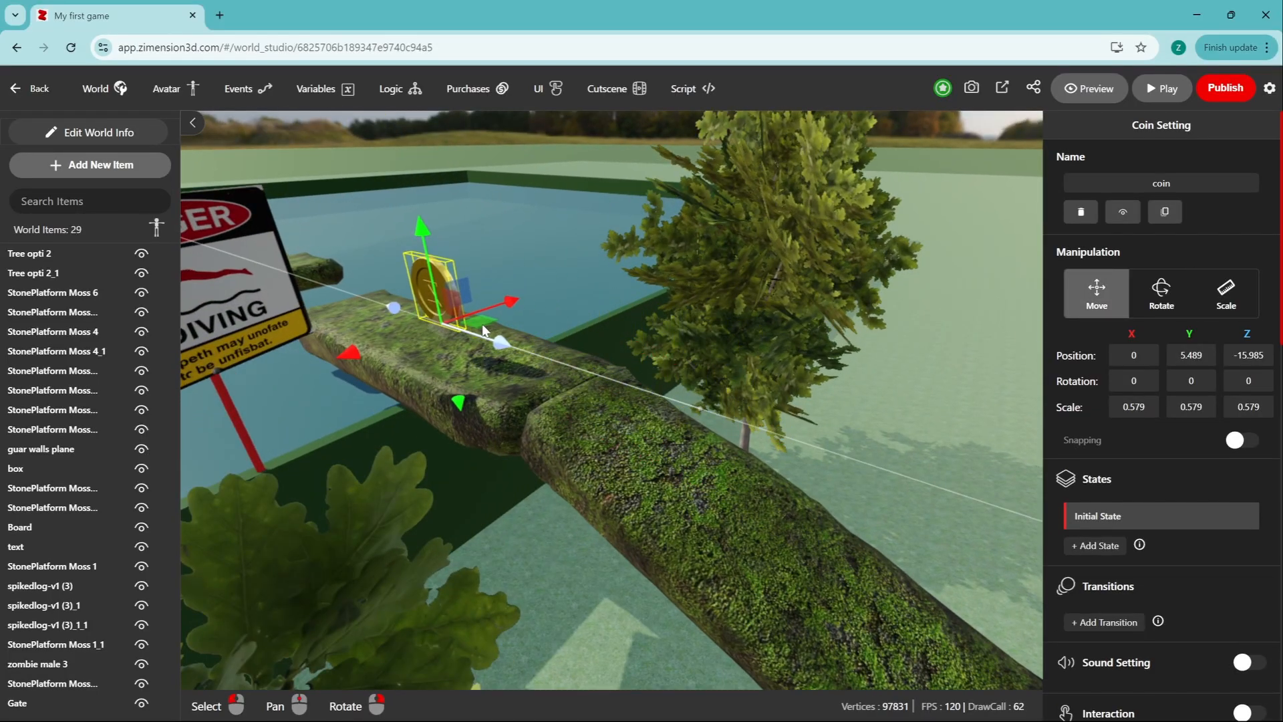
right_click_drag(536, 394, 648, 466)
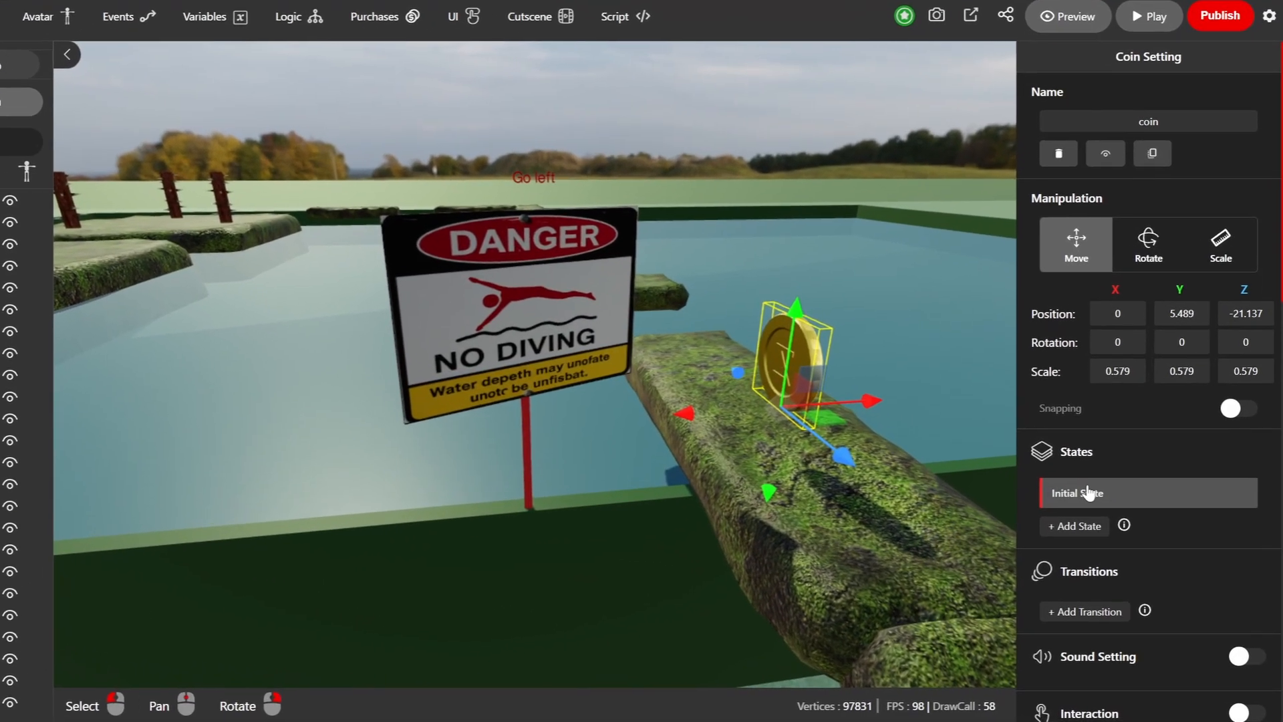
Step: Switch on Collectable for the coin in the Coin Setting panel
scroll(1103, 514, "down", 6)
scroll(1067, 465, "down", 6)
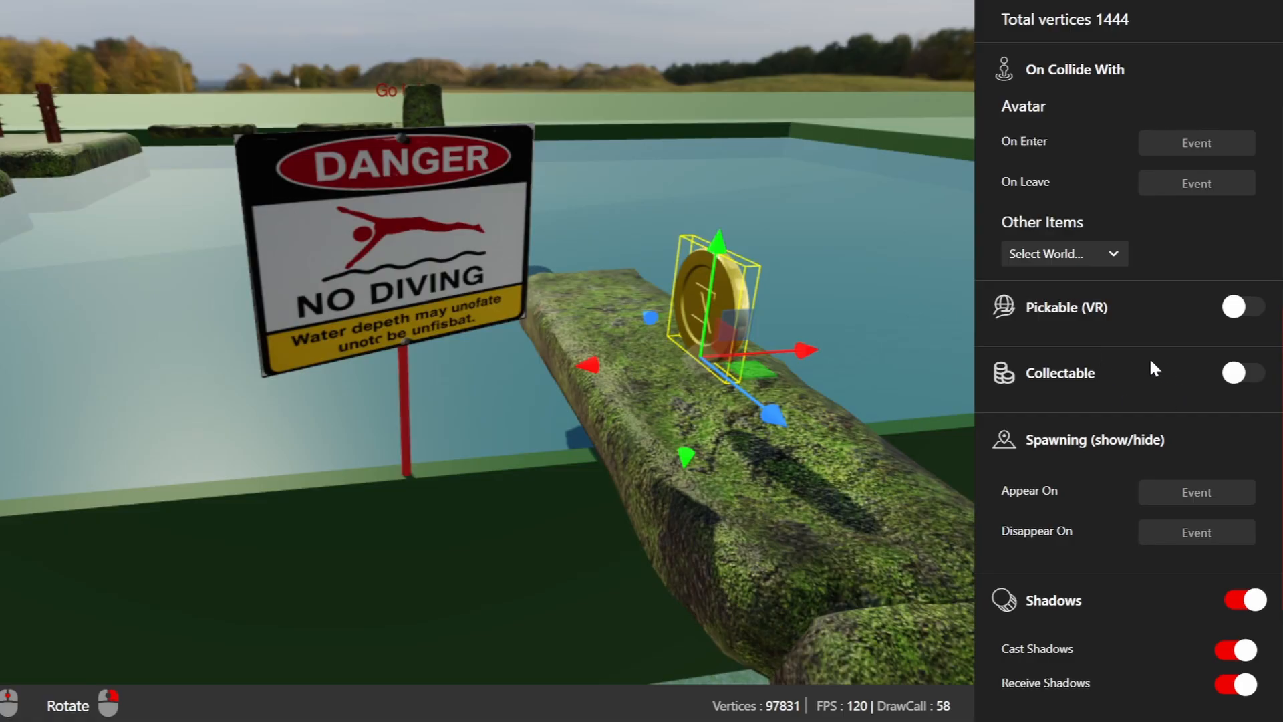
left_click(1247, 374)
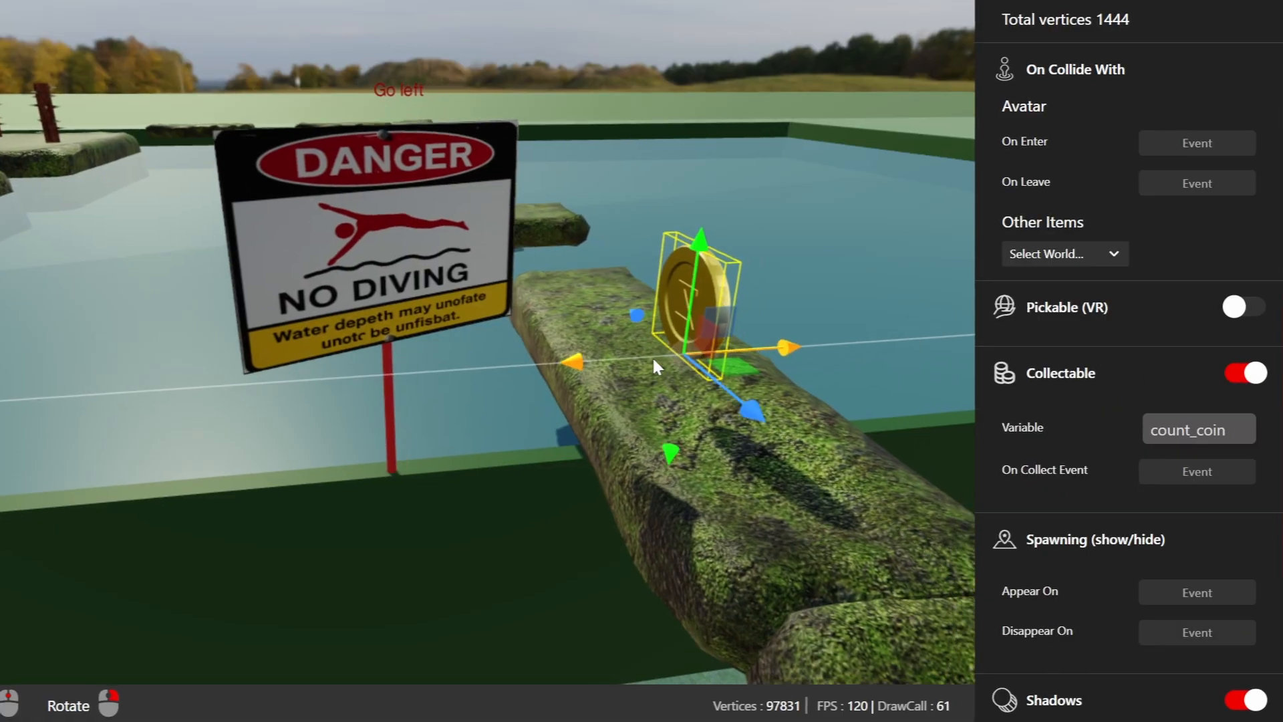
right_click_drag(656, 364, 969, 418)
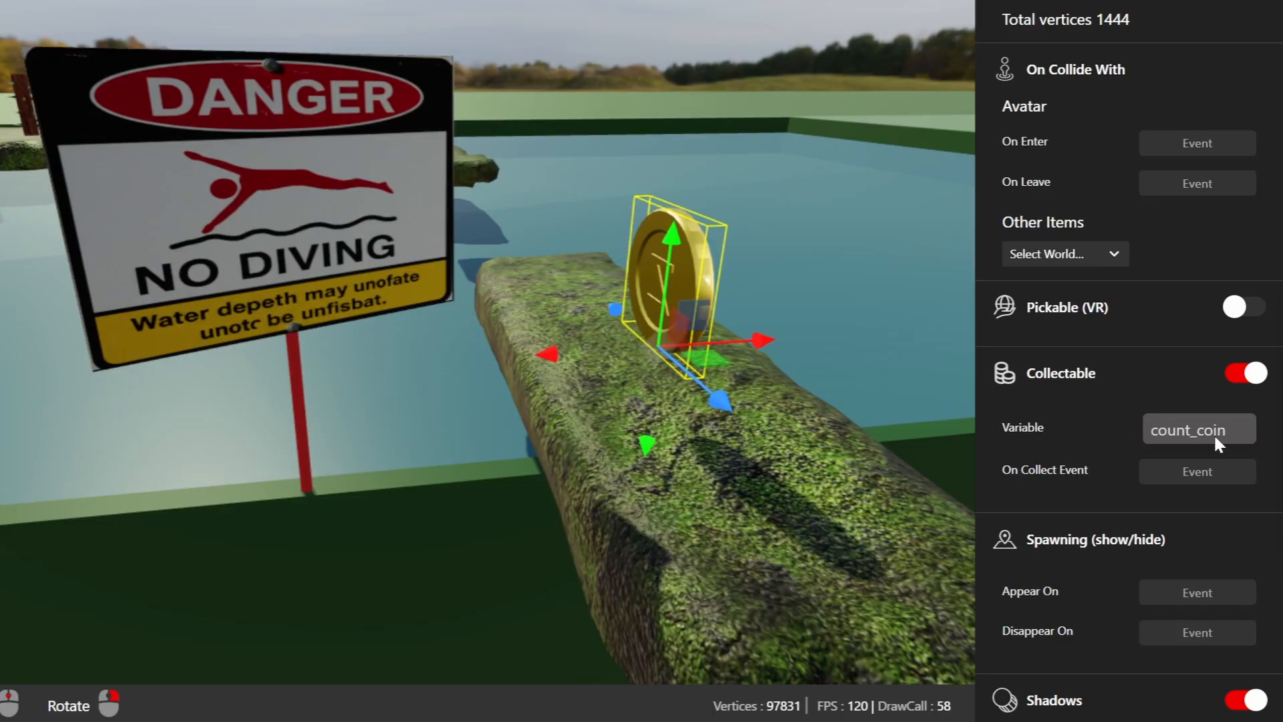
right_click_drag(906, 537, 808, 477)
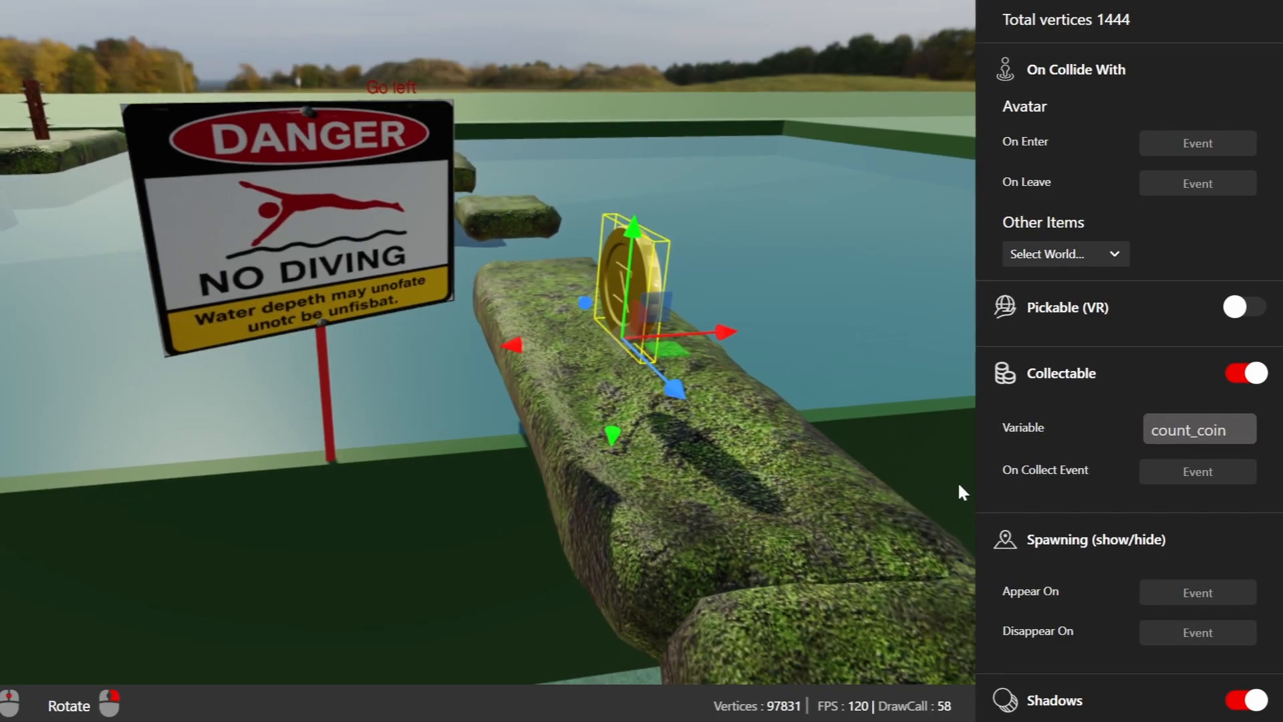
Step: Set the On Collect Event to a new coins_increase event
left_click(1188, 472)
type("coins_")
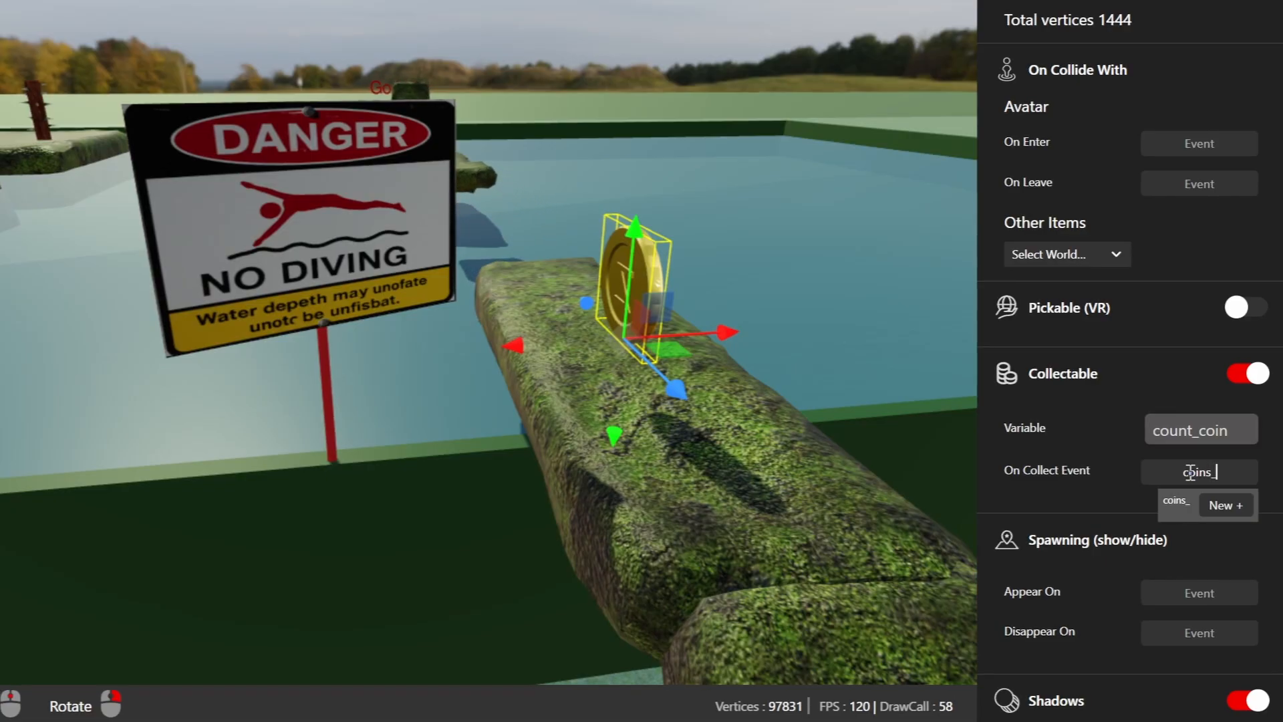
type("incre")
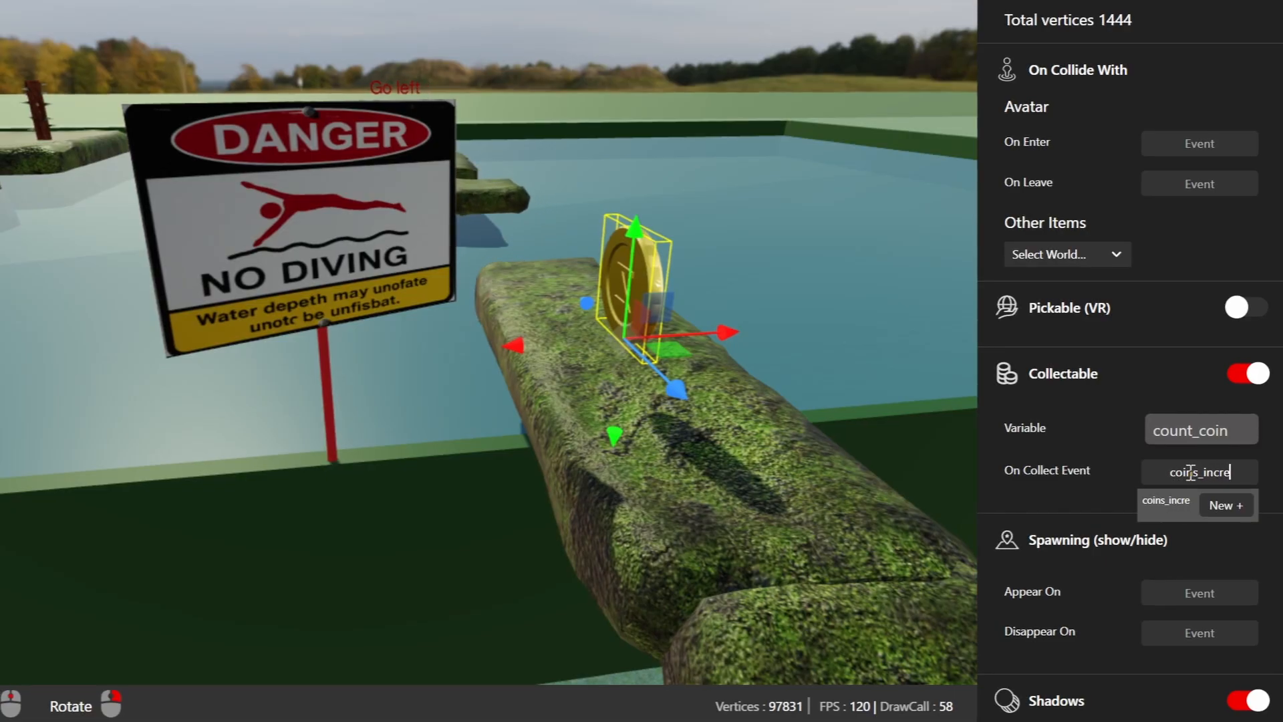
type("ase")
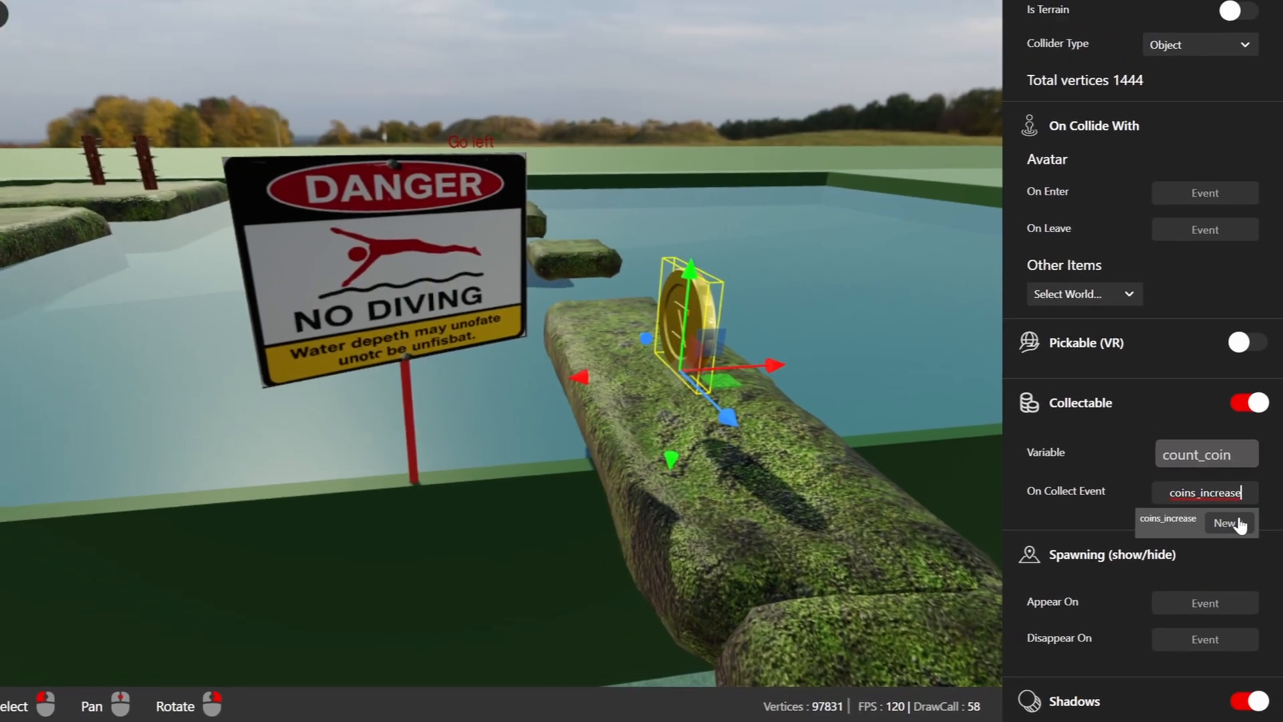
left_click(1225, 506)
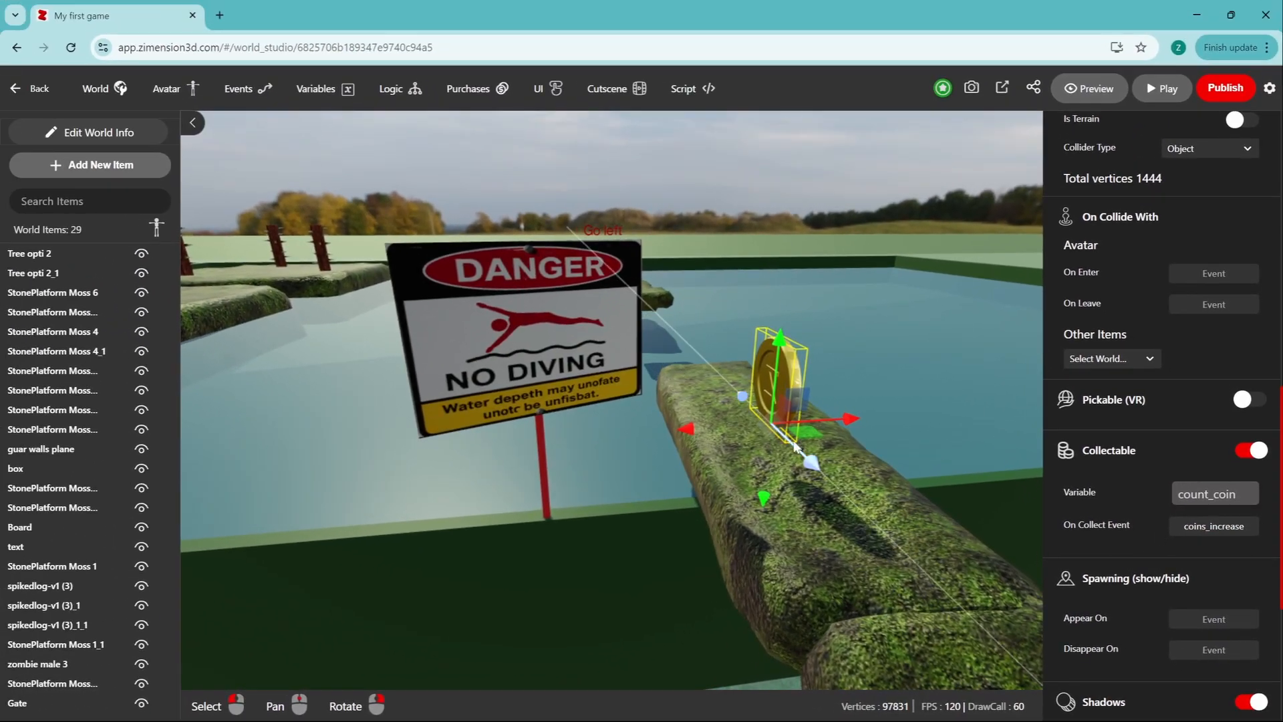
Step: Move the coin left onto the stone platform
right_click_drag(795, 446, 760, 438)
left_click_drag(760, 418, 427, 407)
right_click_drag(427, 408, 736, 463)
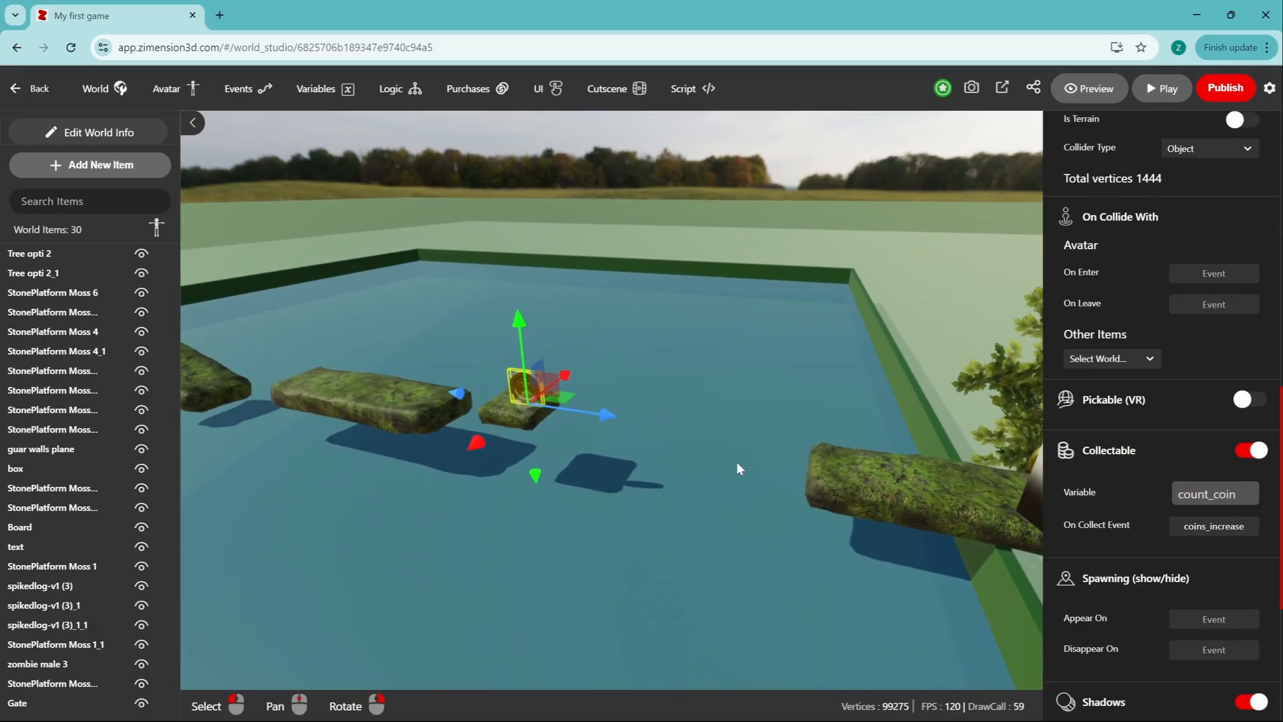
left_click_drag(628, 416, 437, 399)
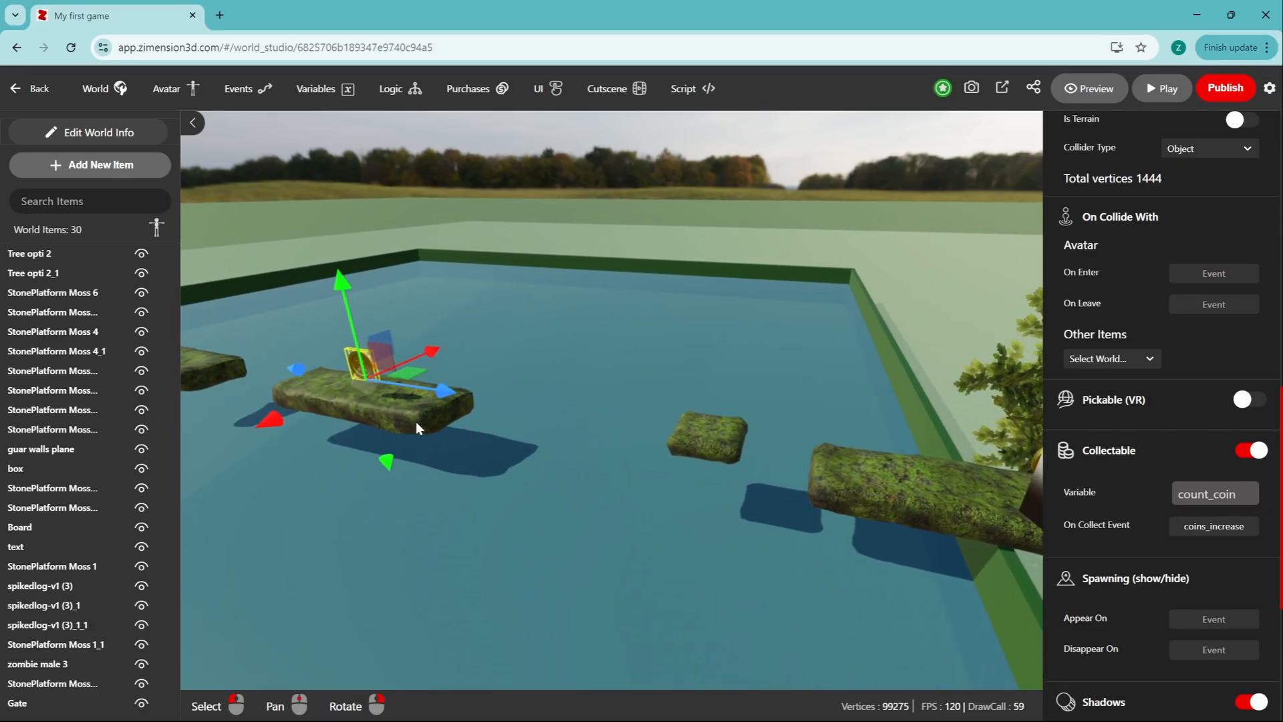
right_click_drag(416, 423, 741, 607)
scroll(691, 482, "up", 3)
scroll(691, 482, "down", 2)
scroll(740, 607, "down", 5)
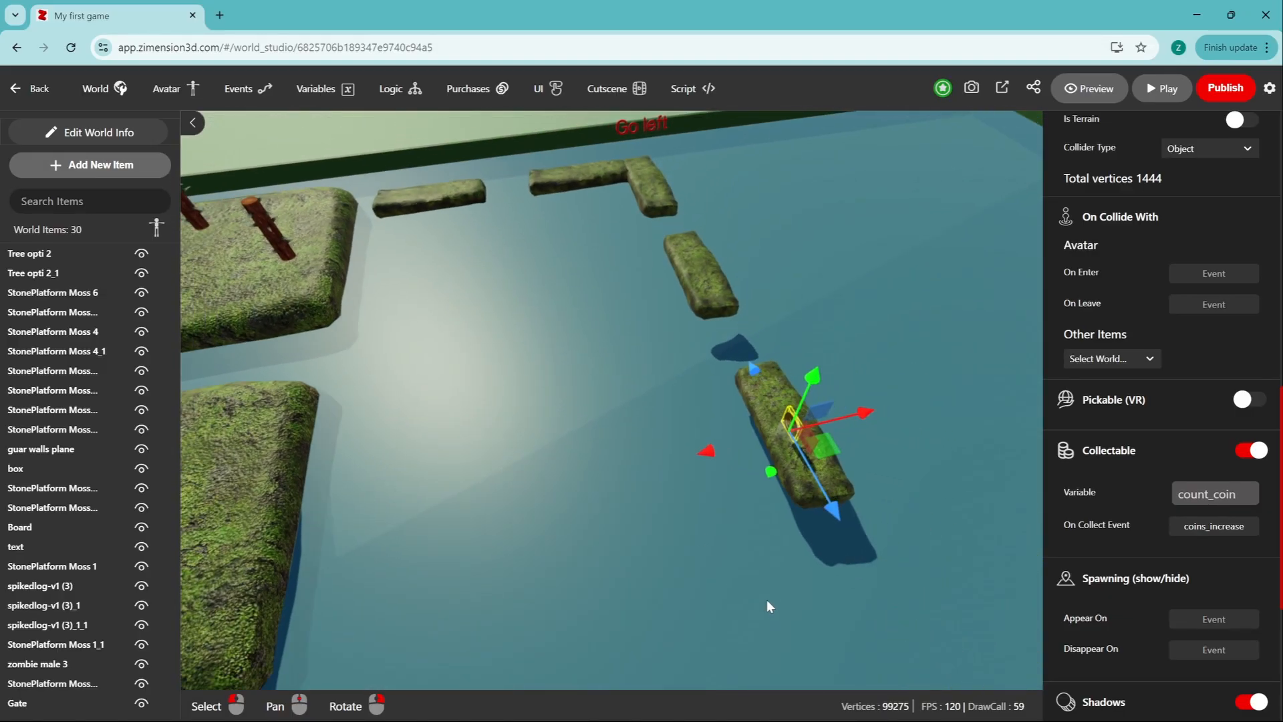
Step: Duplicate the coin twice, placing copies along the platform and on the big mossy platform
key("ctrl+d")
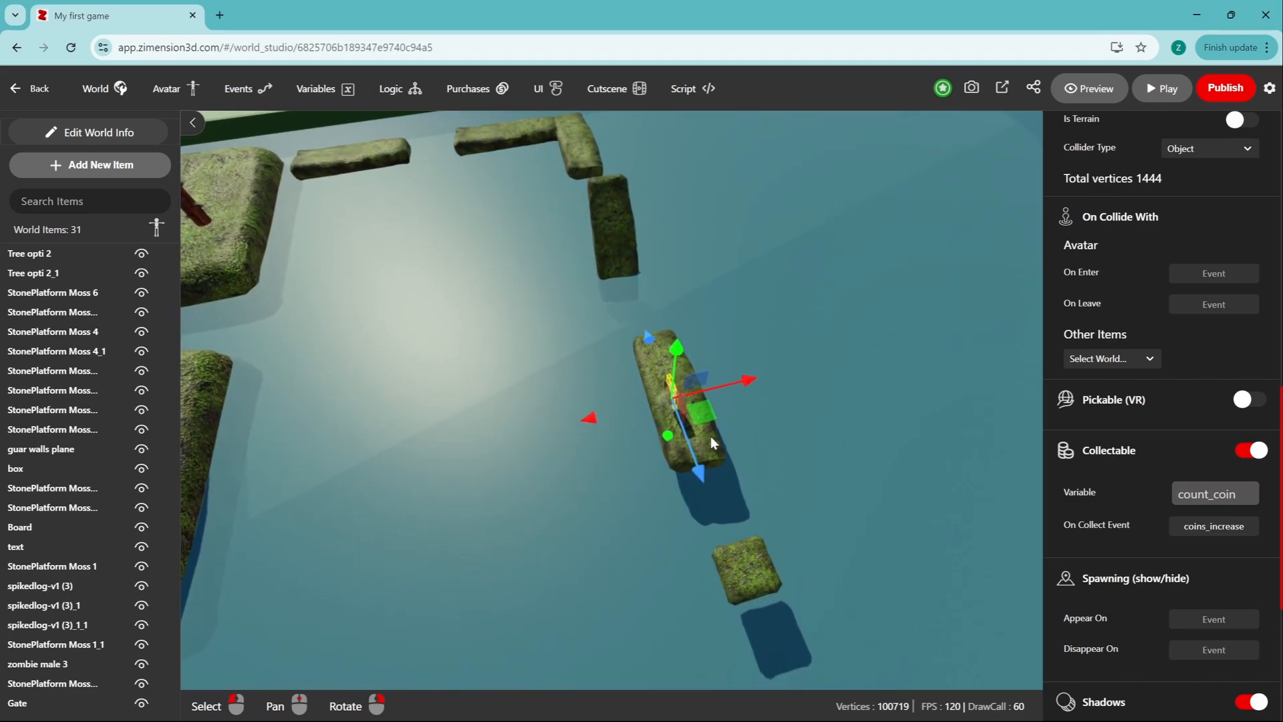
left_click_drag(698, 411, 621, 246)
left_click_drag(540, 136, 545, 408)
right_click_drag(544, 402, 900, 386)
key("ctrl+d")
left_click_drag(585, 416, 176, 651)
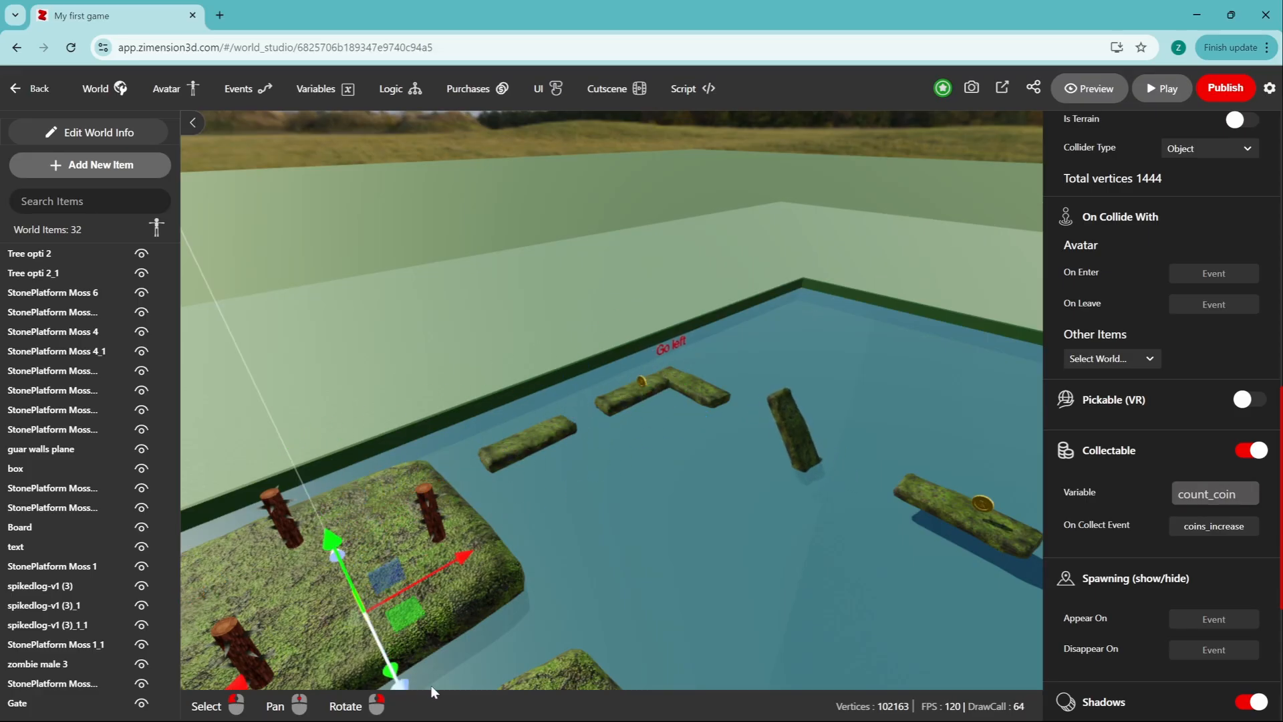
right_click_drag(564, 630, 485, 614)
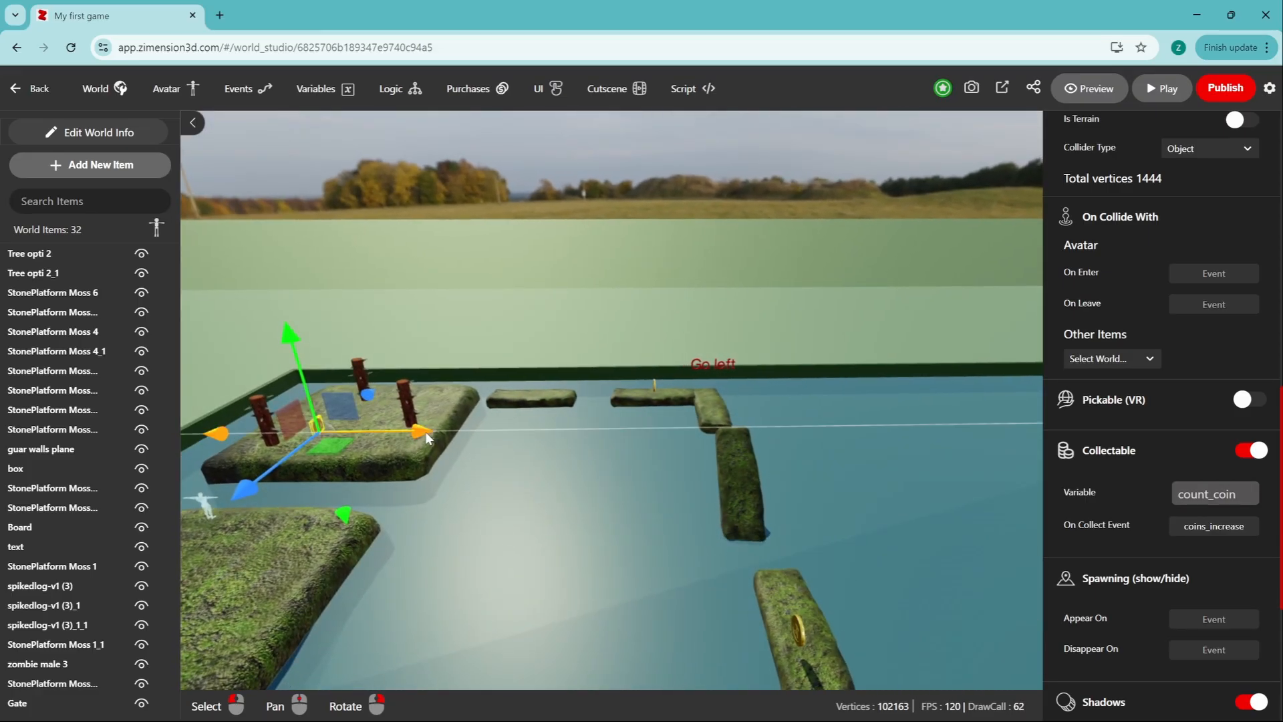
left_click_drag(333, 451, 386, 461)
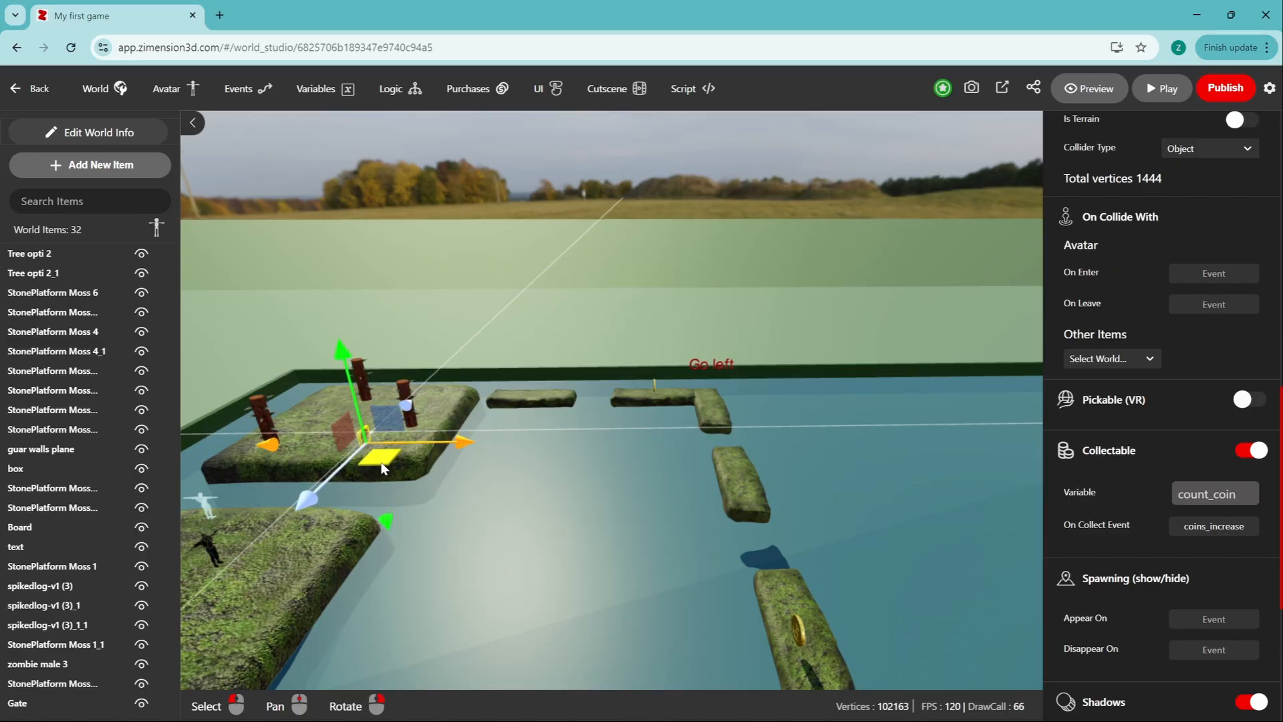
middle_click_drag(451, 451, 564, 495)
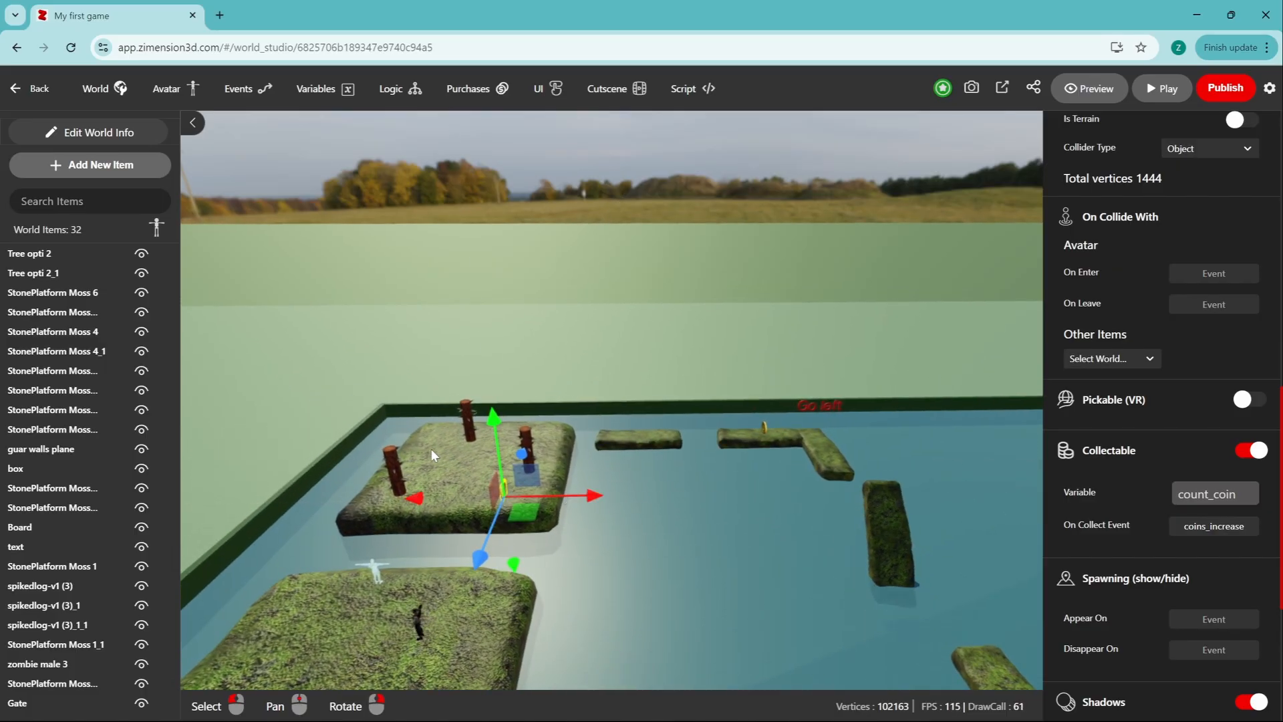
Step: Add two more coin copies, one up-left on the platform and one on the lower platform
key("ctrl+d")
left_click_drag(636, 422, 558, 365)
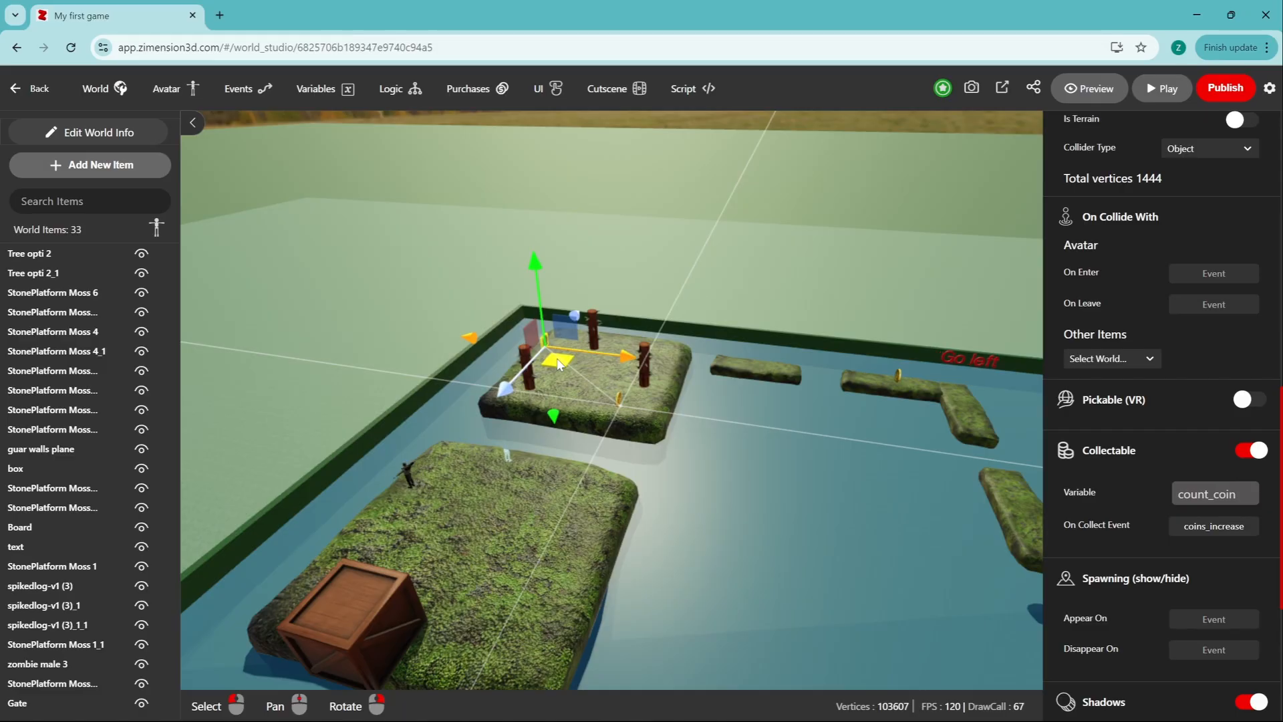
key("ctrl+d")
left_click_drag(644, 475, 646, 656)
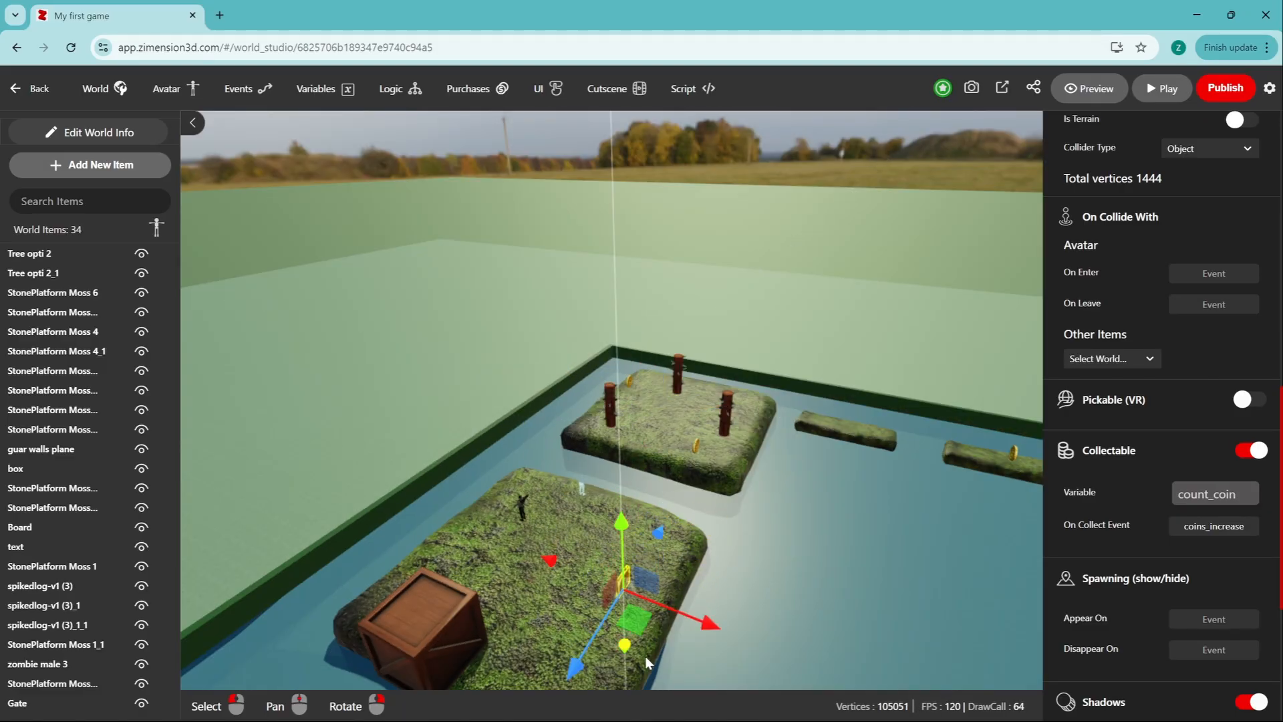
scroll(512, 588, "down", 3)
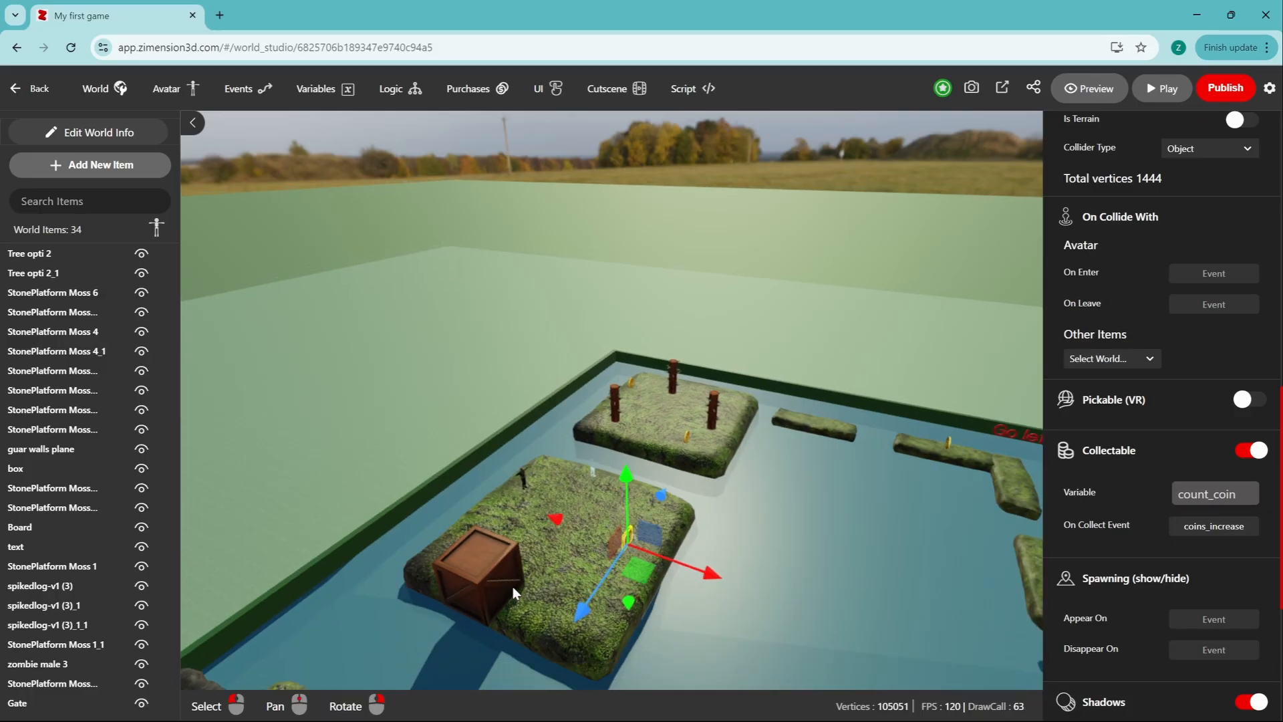
Step: Add another coin copy near the box platform's front edge, raised slightly above it
key("ctrl+d")
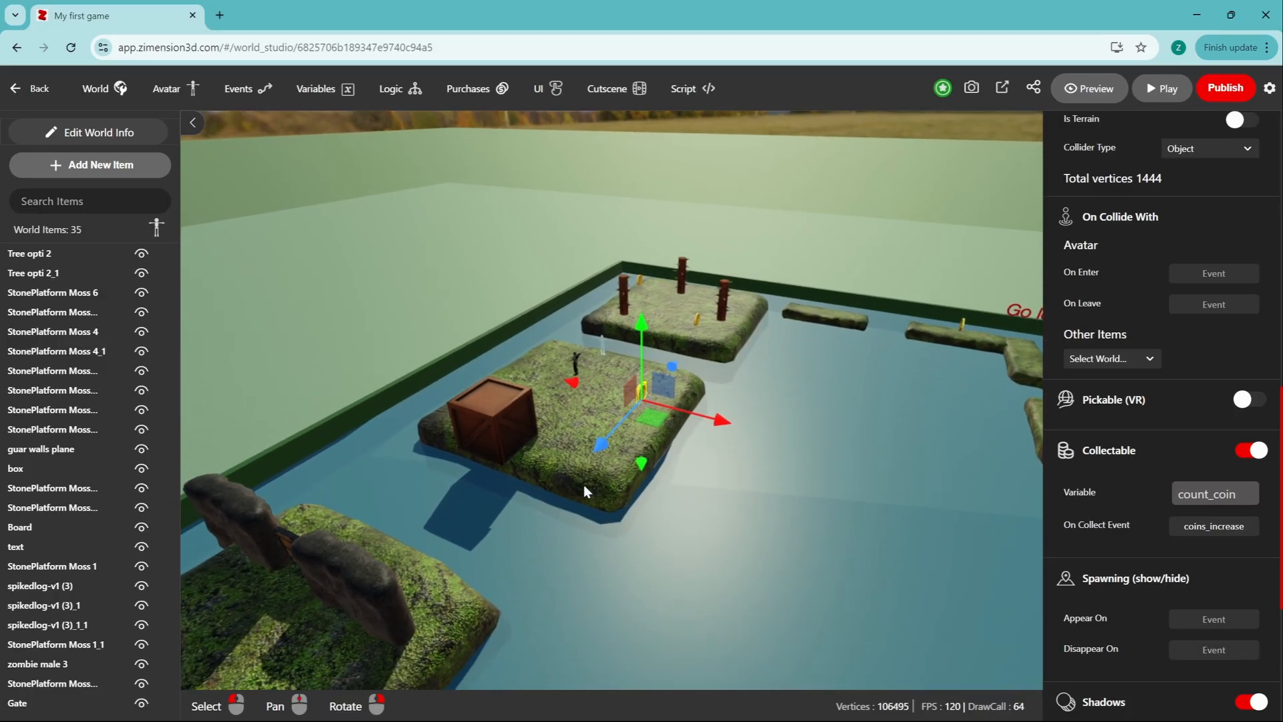
left_click_drag(648, 424, 423, 520)
left_click_drag(380, 403, 386, 383)
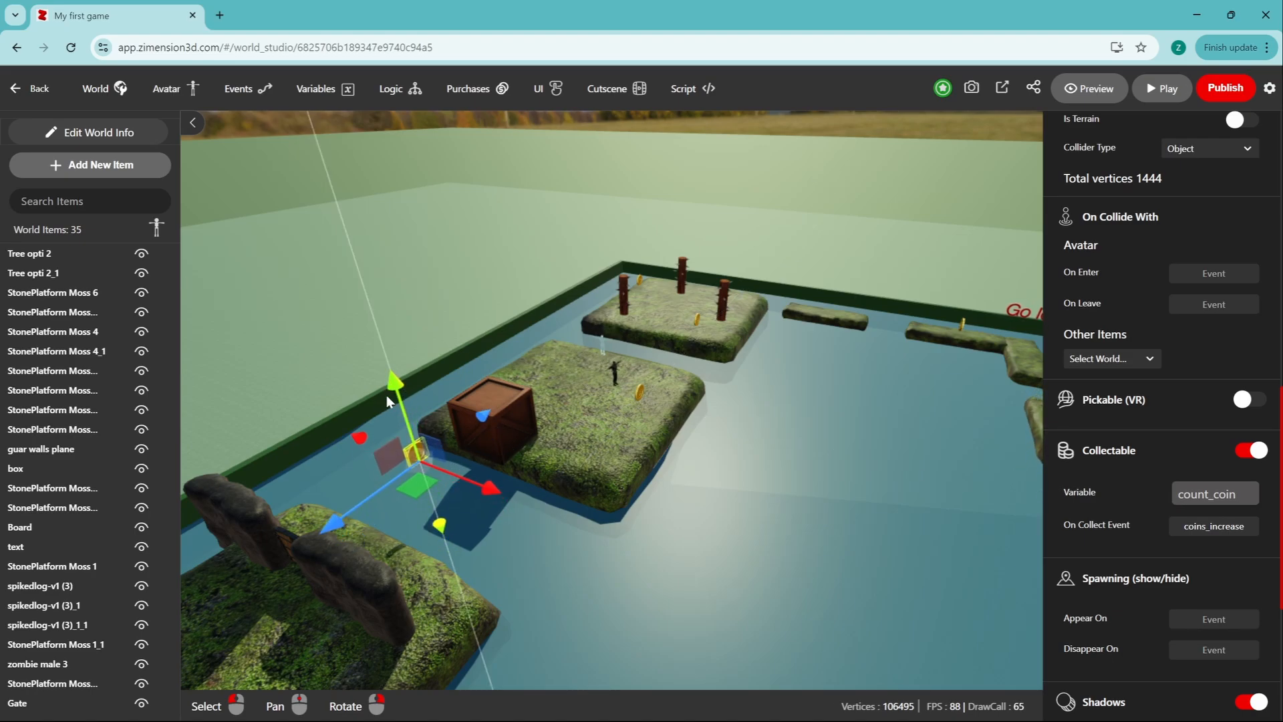
right_click_drag(386, 394, 680, 432)
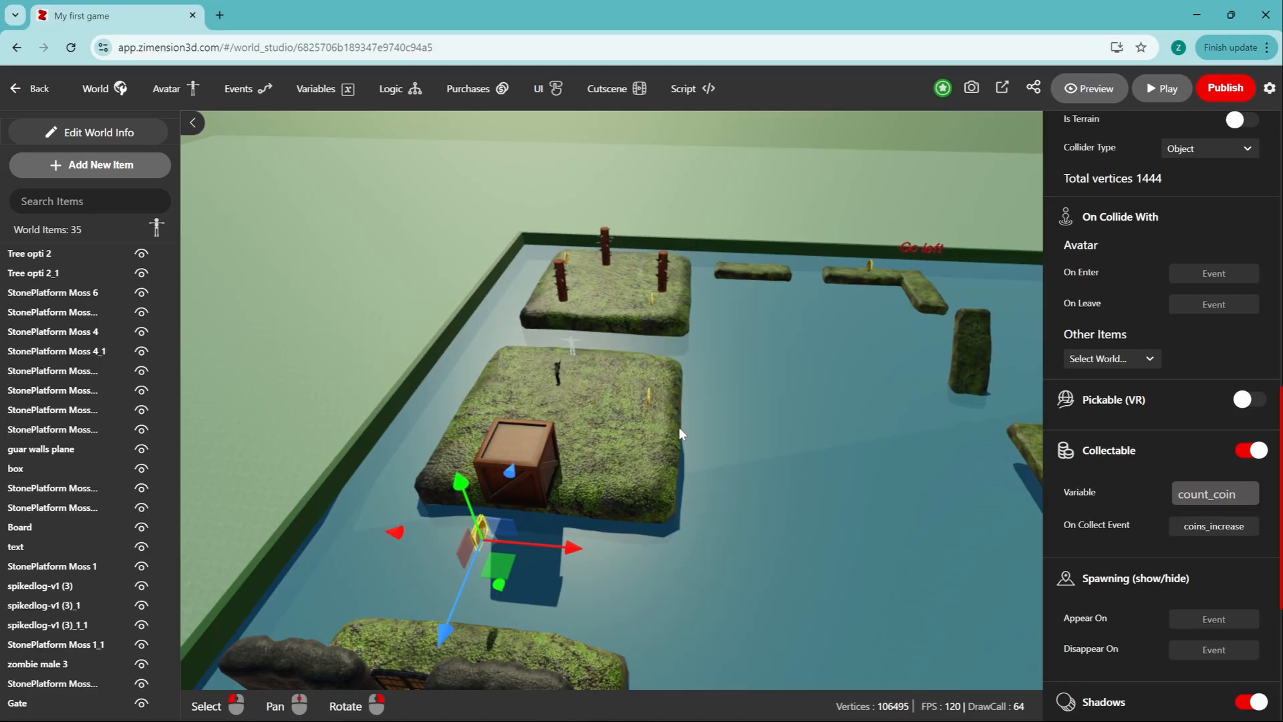
right_click_drag(580, 555, 616, 487)
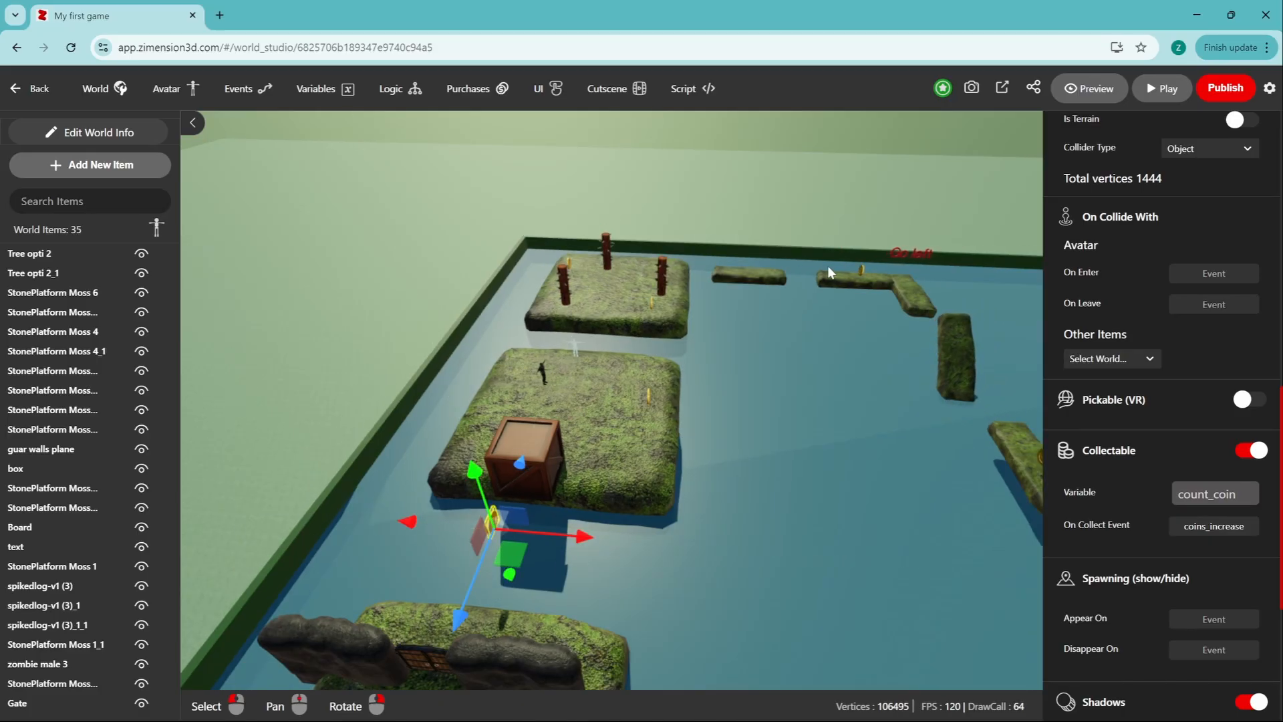
scroll(823, 416, "down", 1)
middle_click_drag(866, 462, 728, 420)
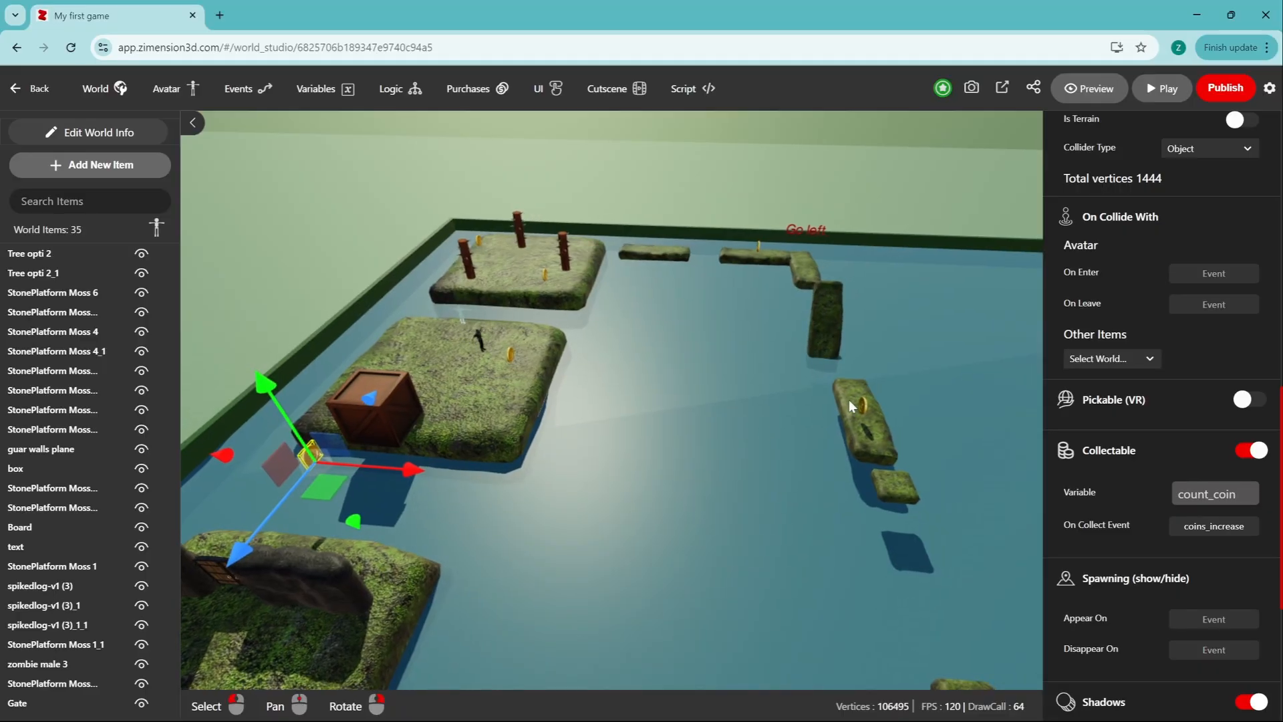
right_click_drag(849, 400, 790, 511)
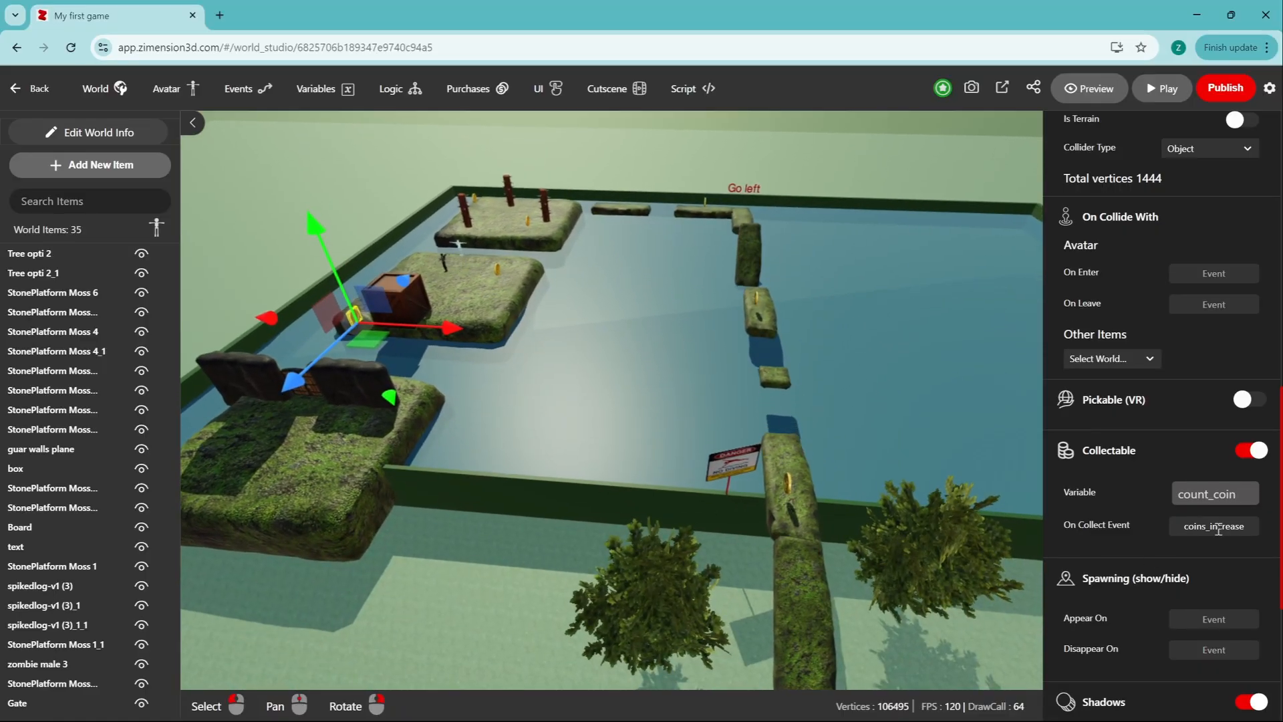
Step: Start the playtest and run across the raised platform collecting the first coins
left_click(1160, 93)
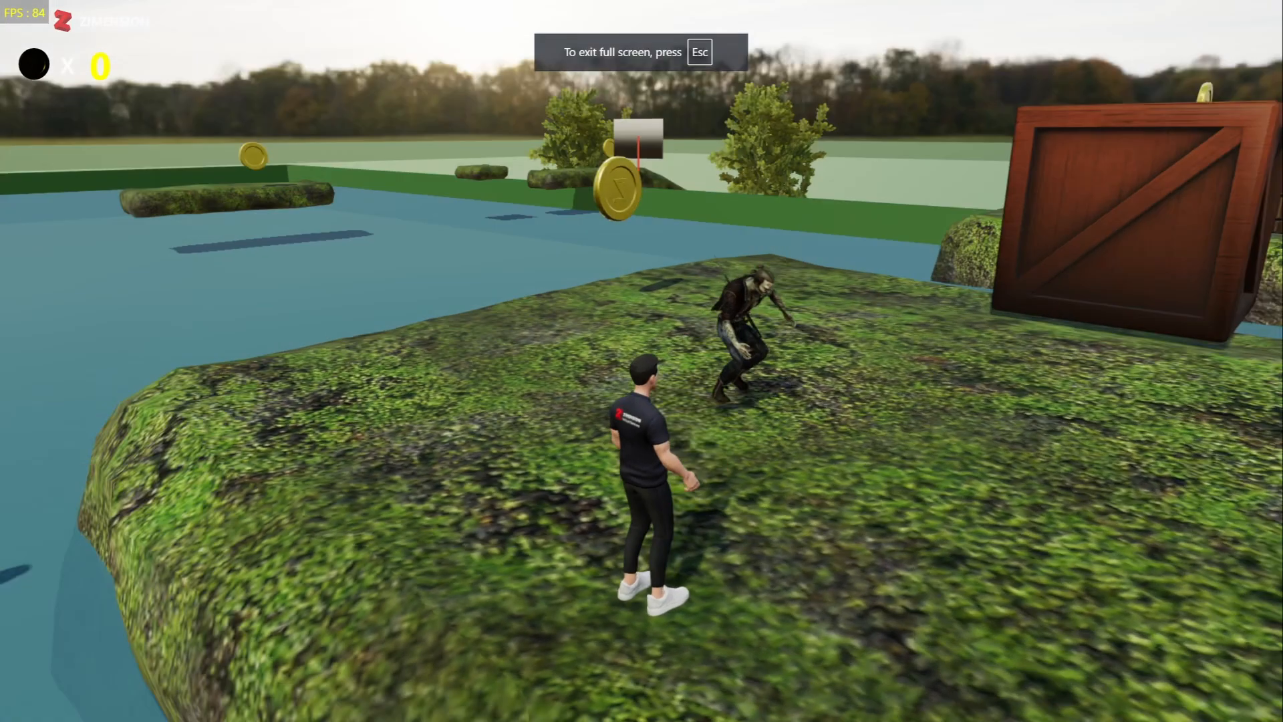
key("w")
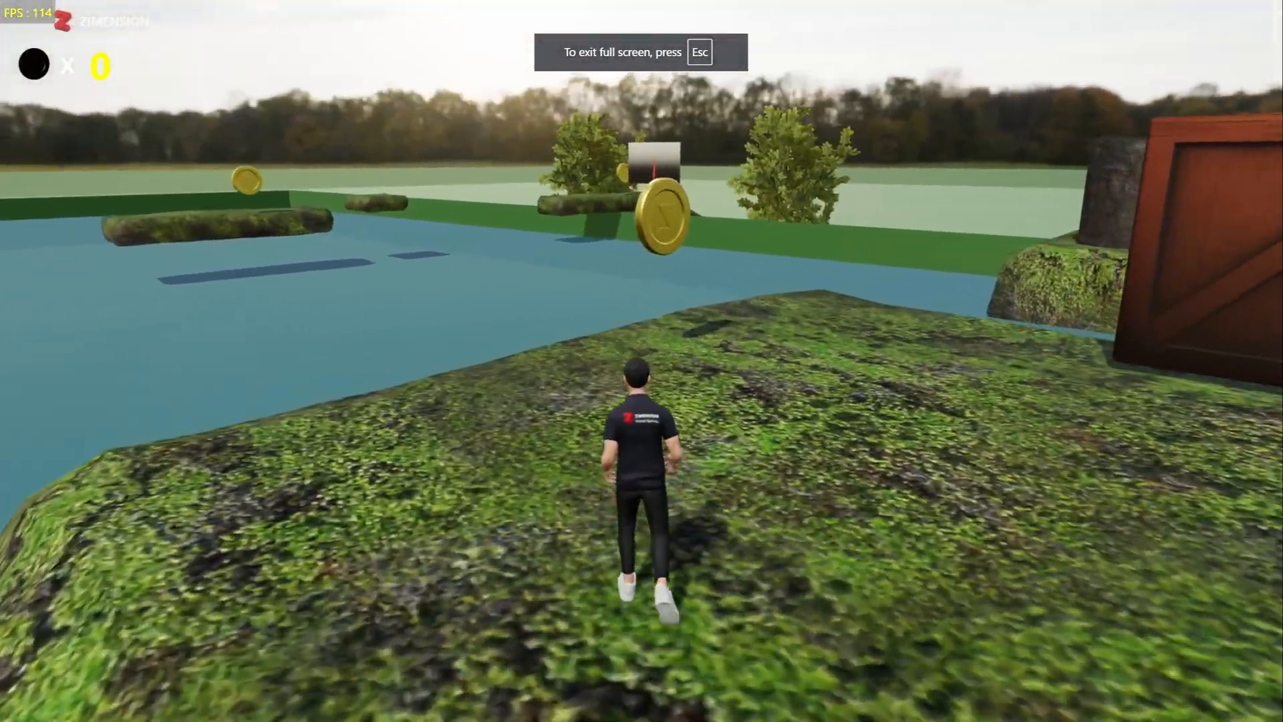
key("w")
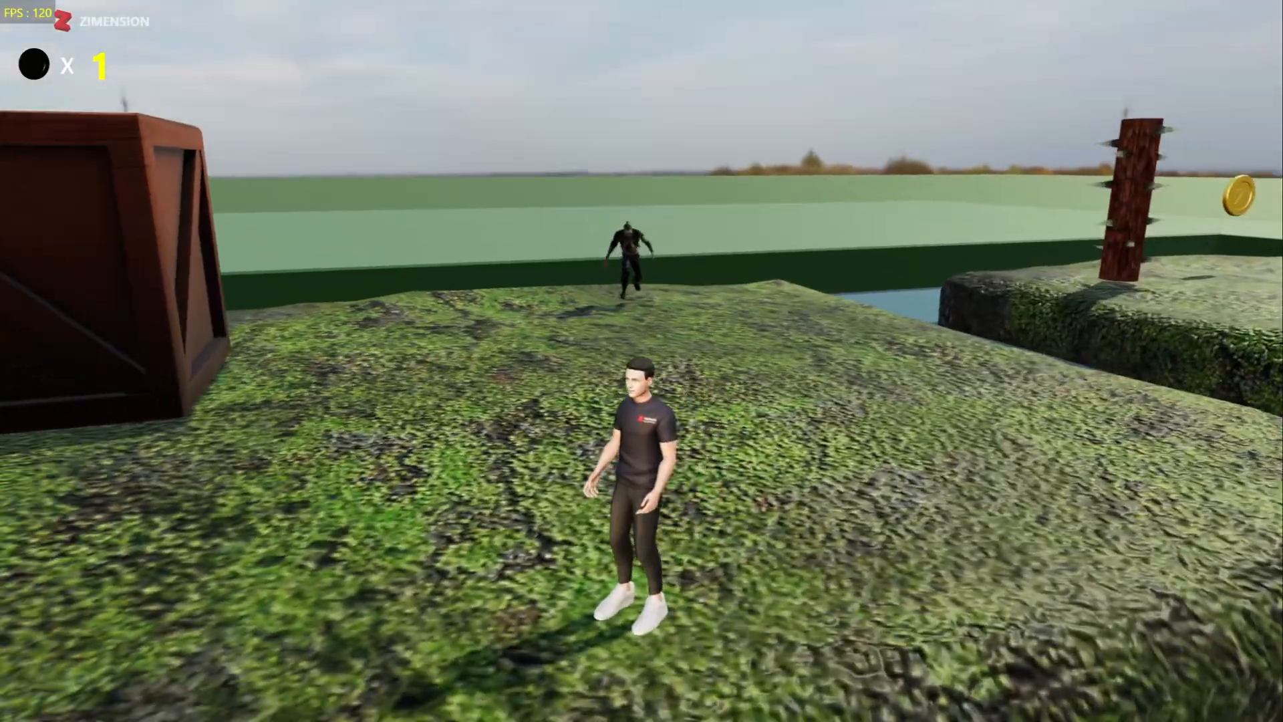
key("w")
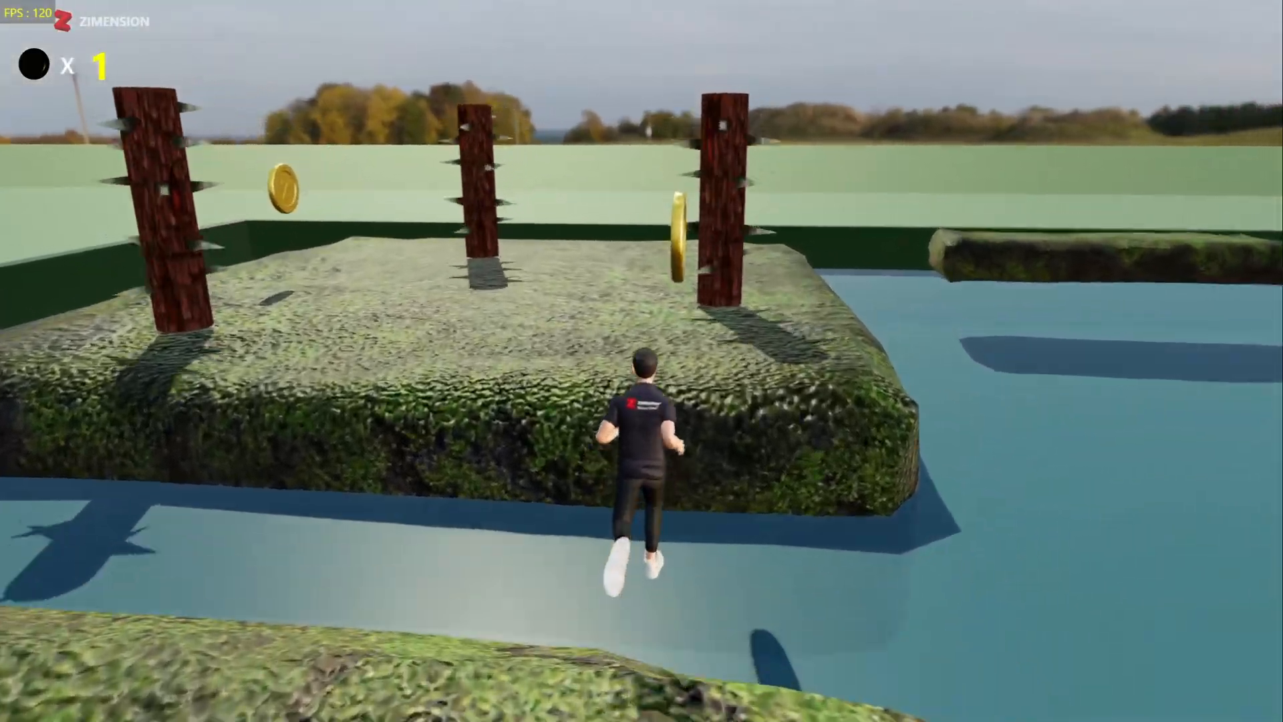
key("w")
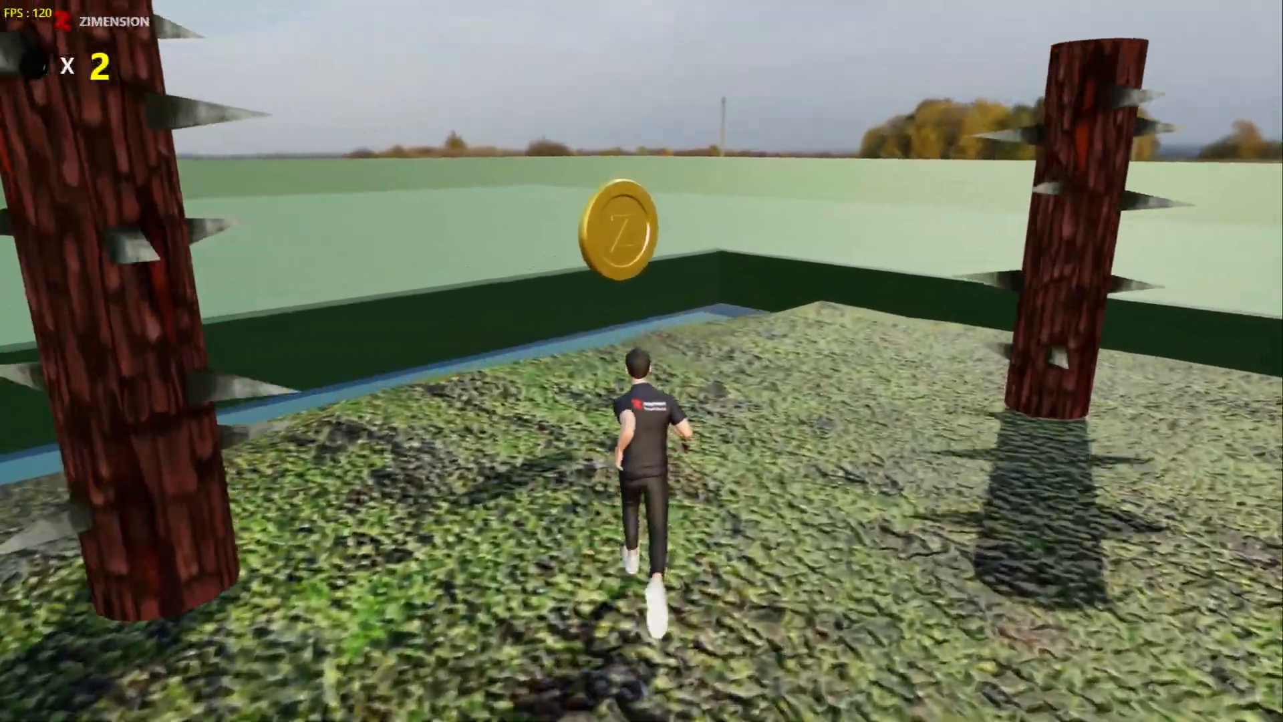
key("w")
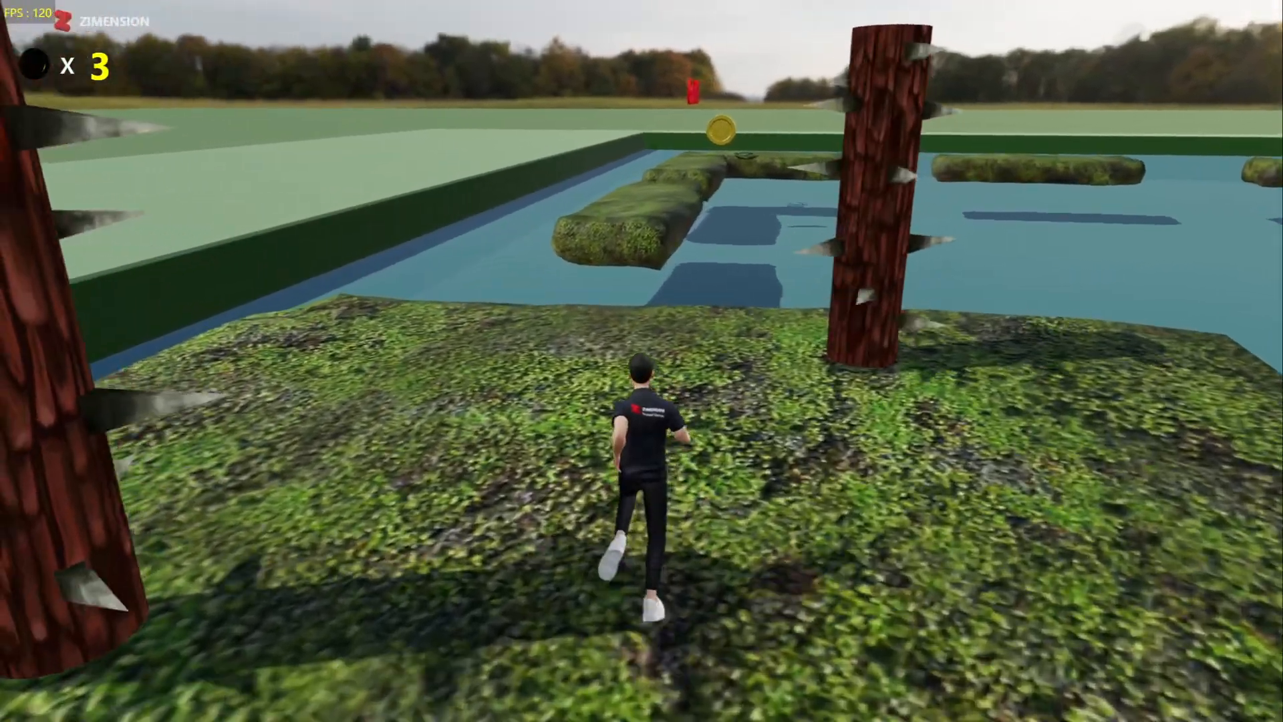
key("w")
key("space")
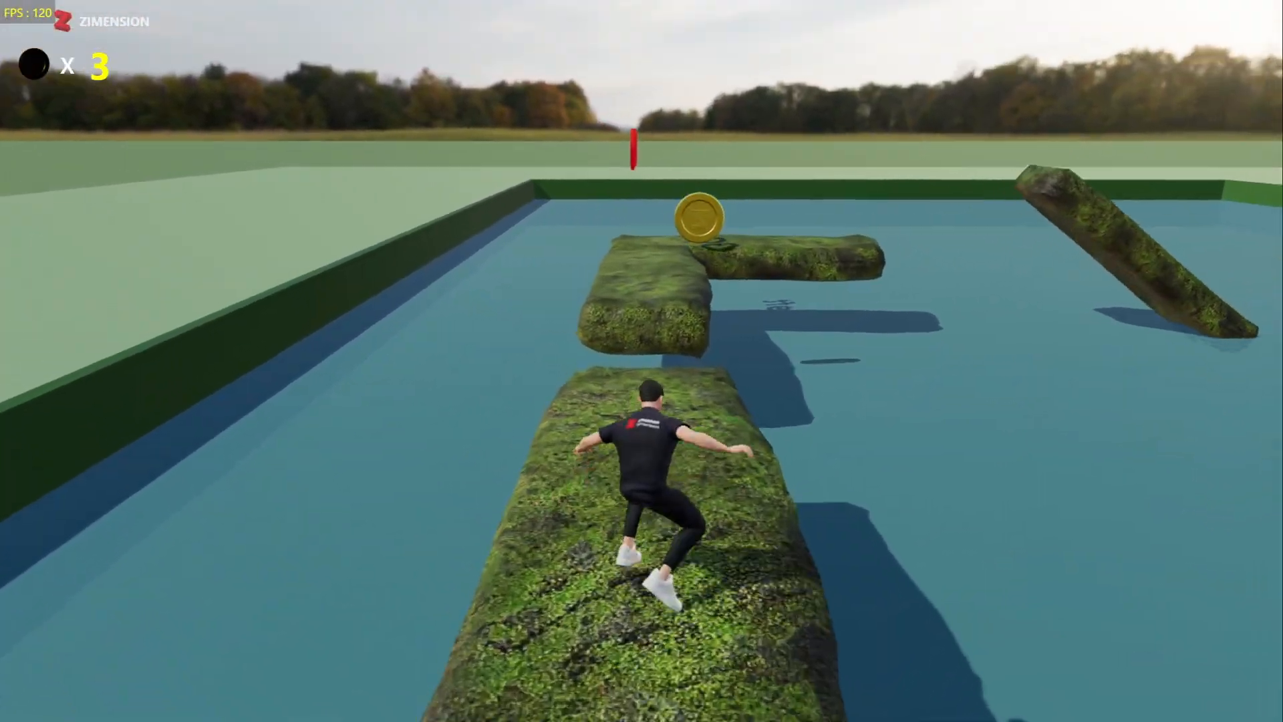
Step: Jump across the floating platforms, log and stepping stones, bringing the coin count to six
key("w")
key("space")
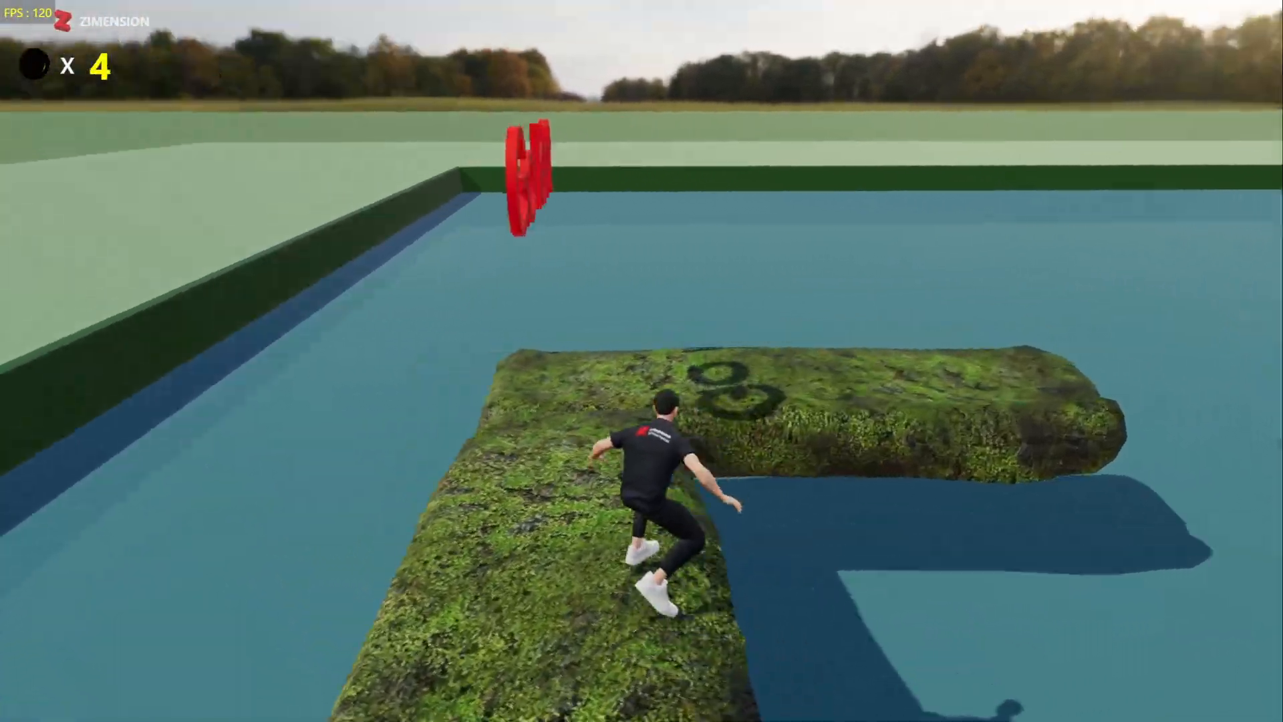
key("w")
key("space")
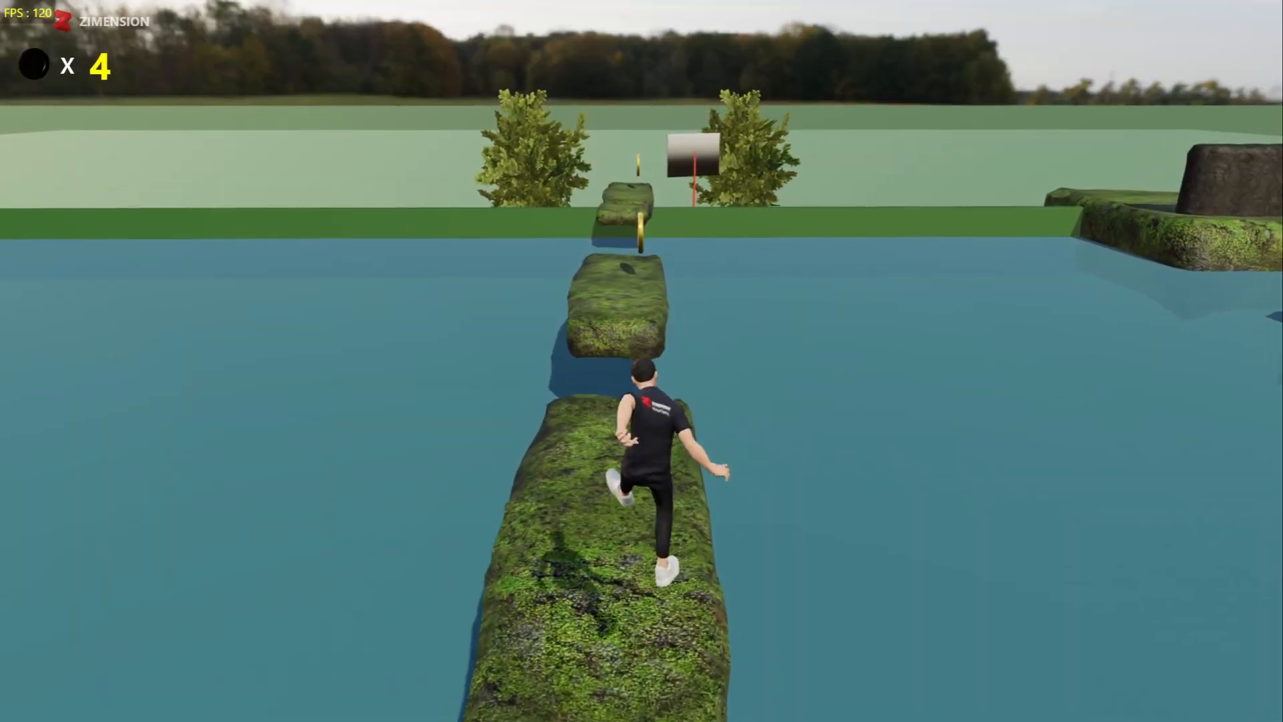
key("w")
key("space")
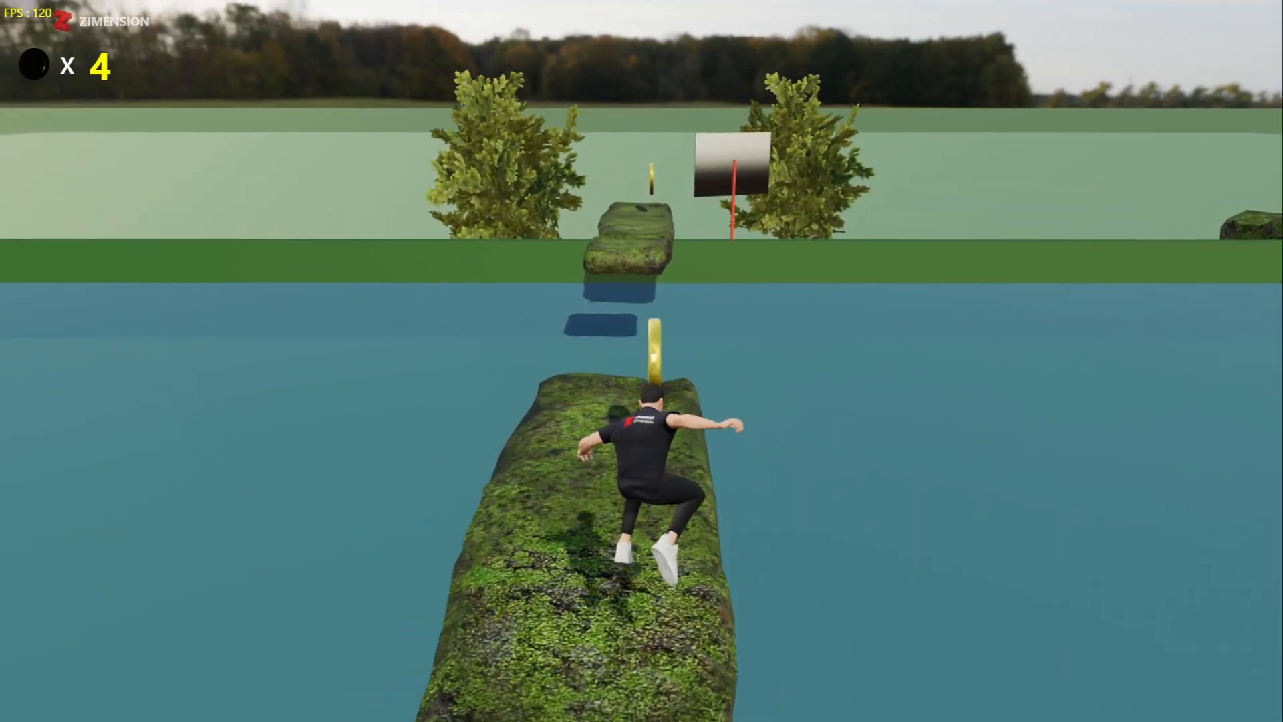
key("w")
key("space")
key("space")
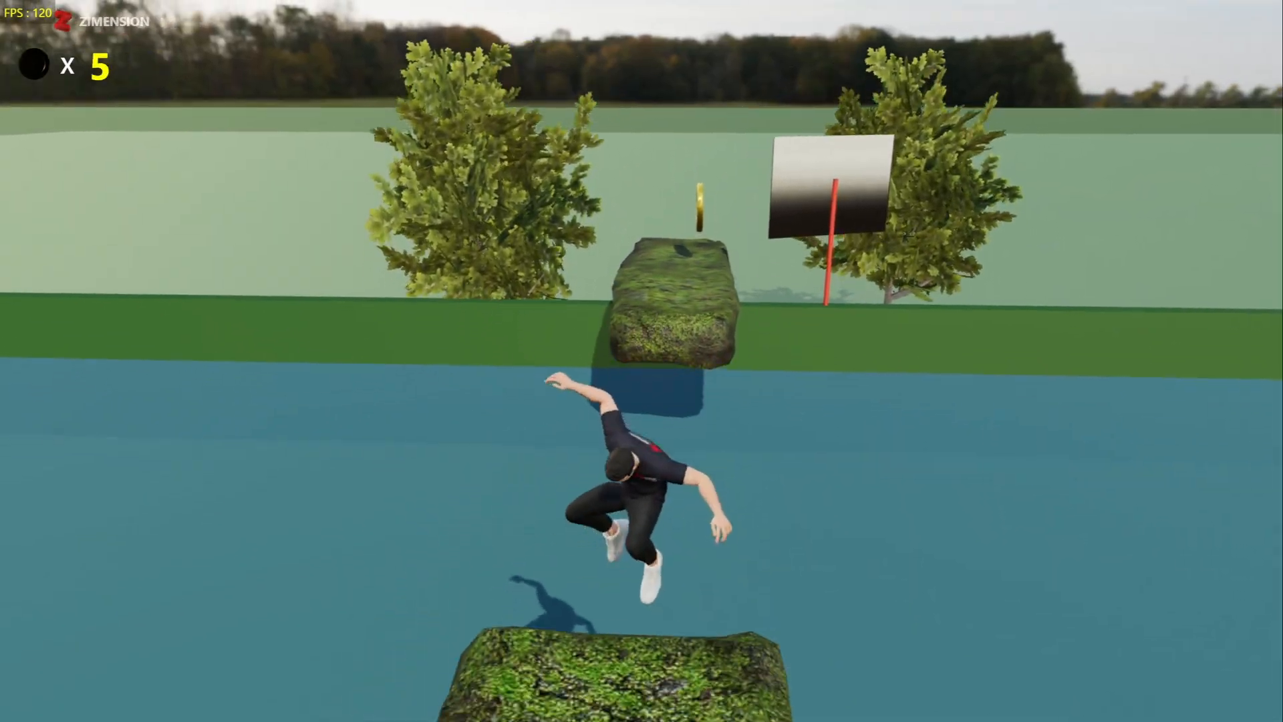
key("w")
key("space")
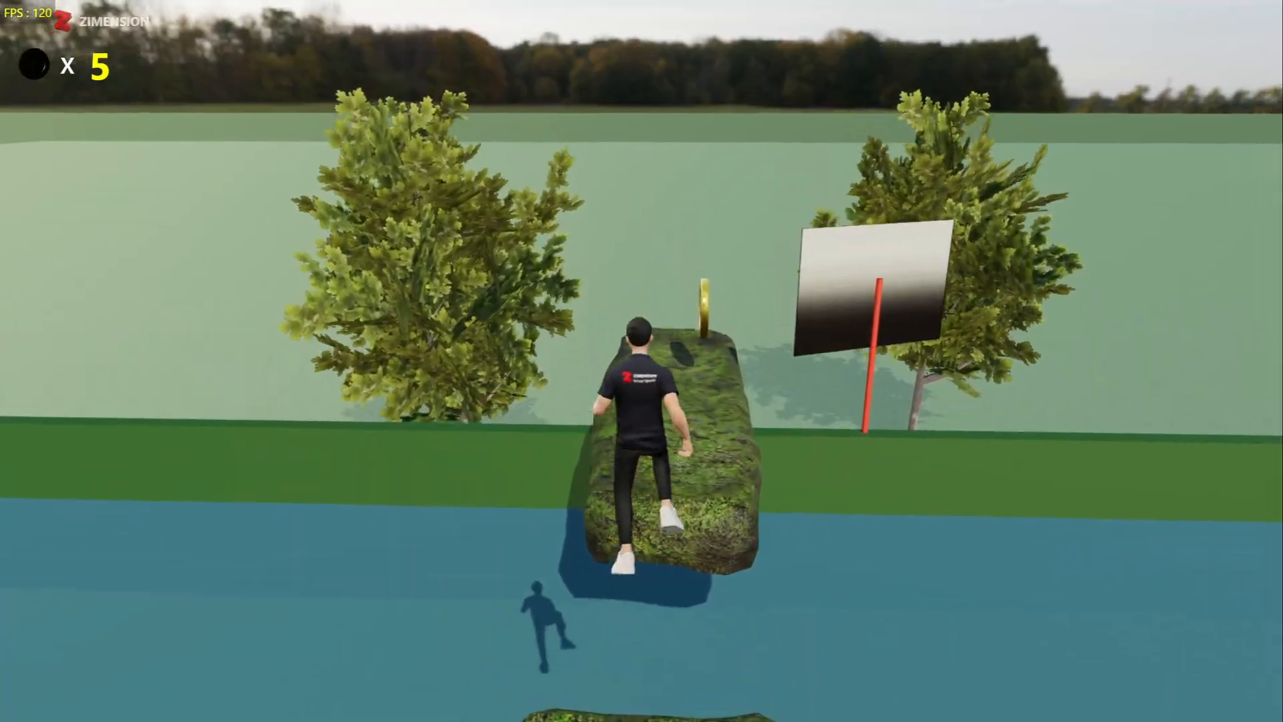
key("w")
key("space")
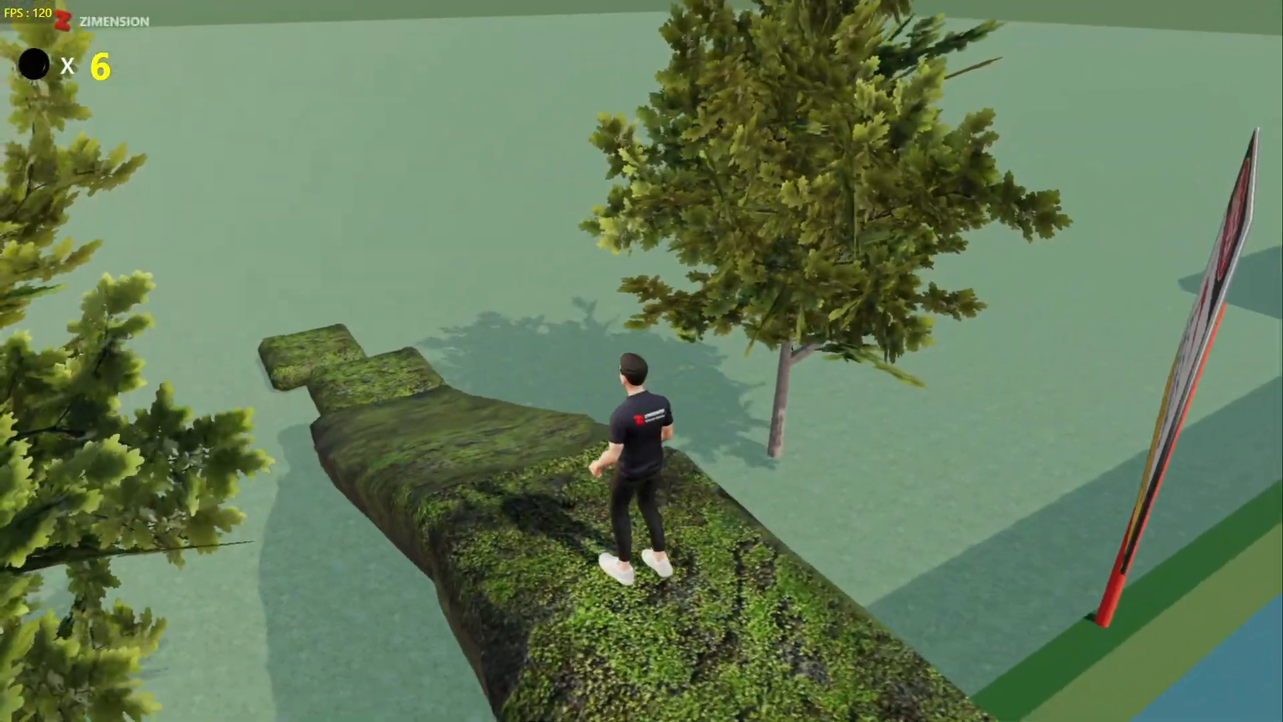
key("w")
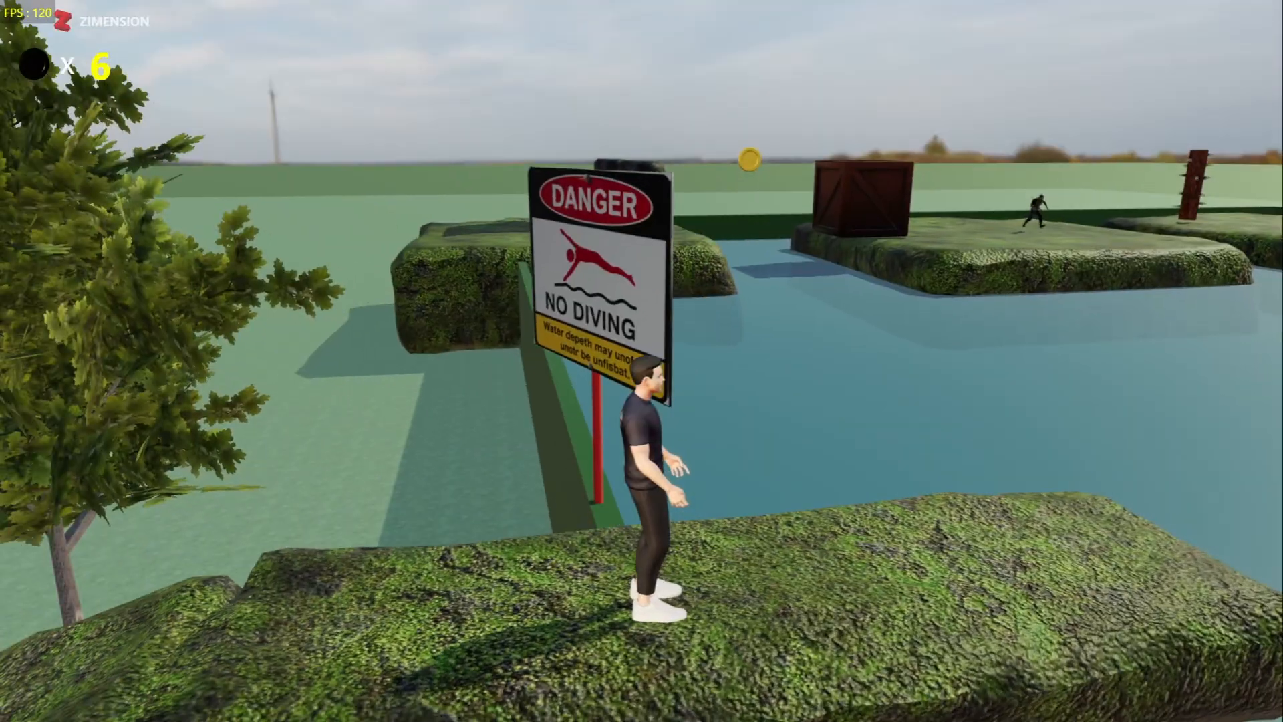
key("w")
key("space")
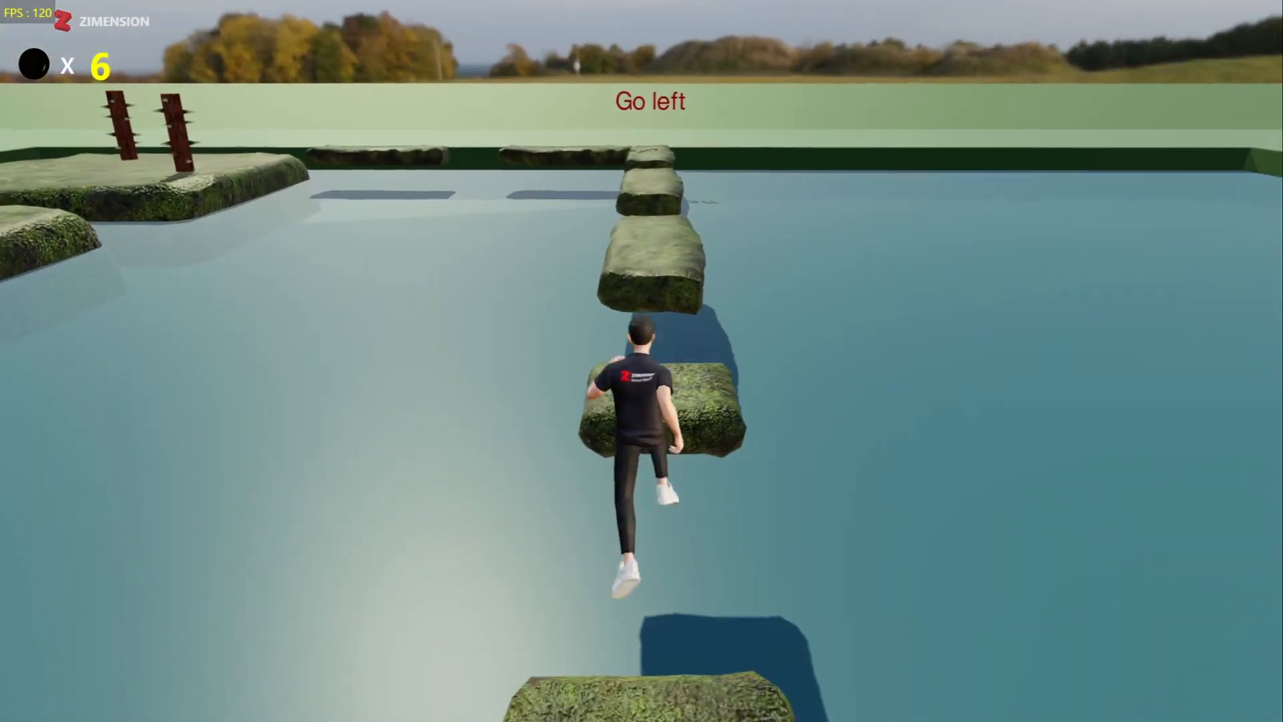
Step: Leave the playtest for the editor and confirm count_coin appears in the Variables list
key("Escape")
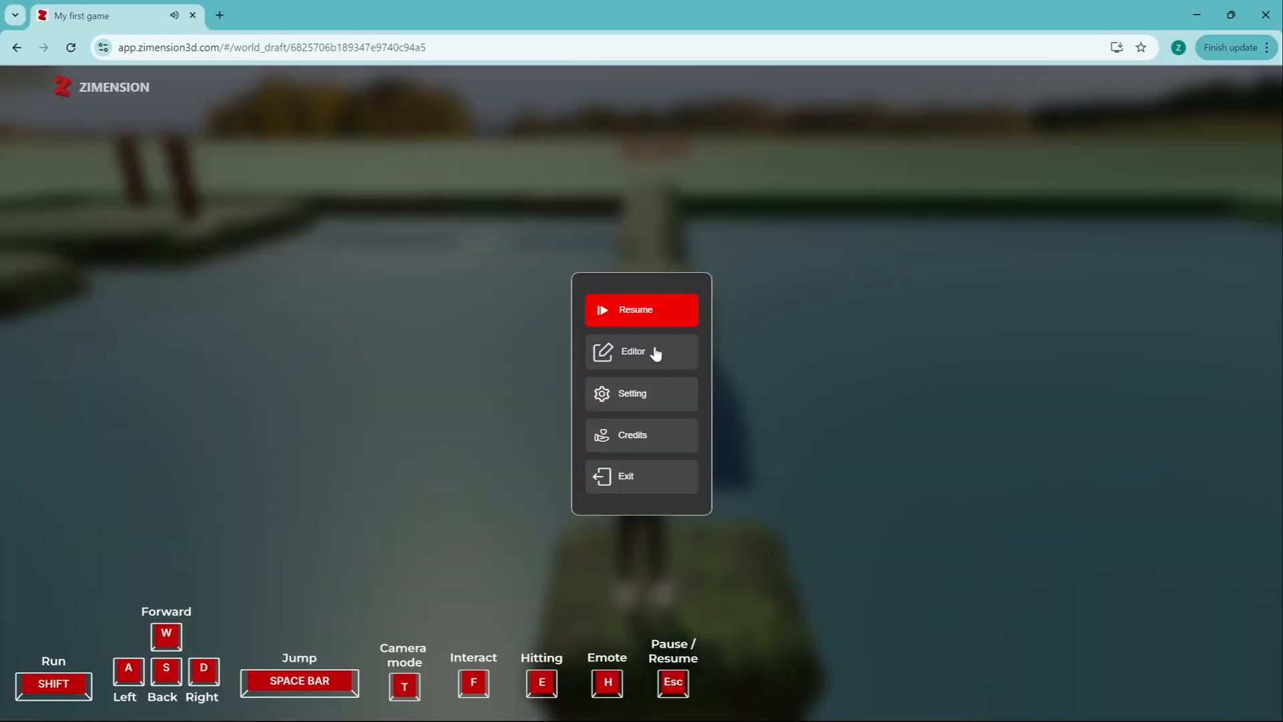
left_click(655, 354)
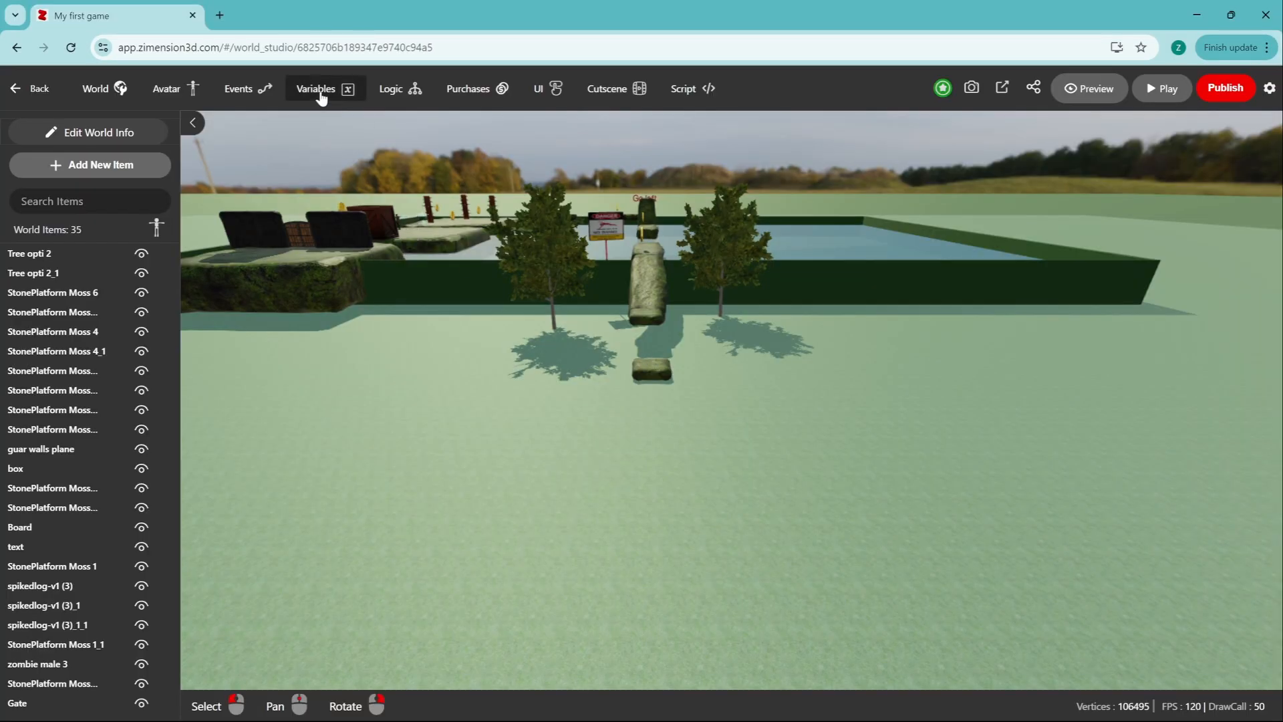
left_click(316, 90)
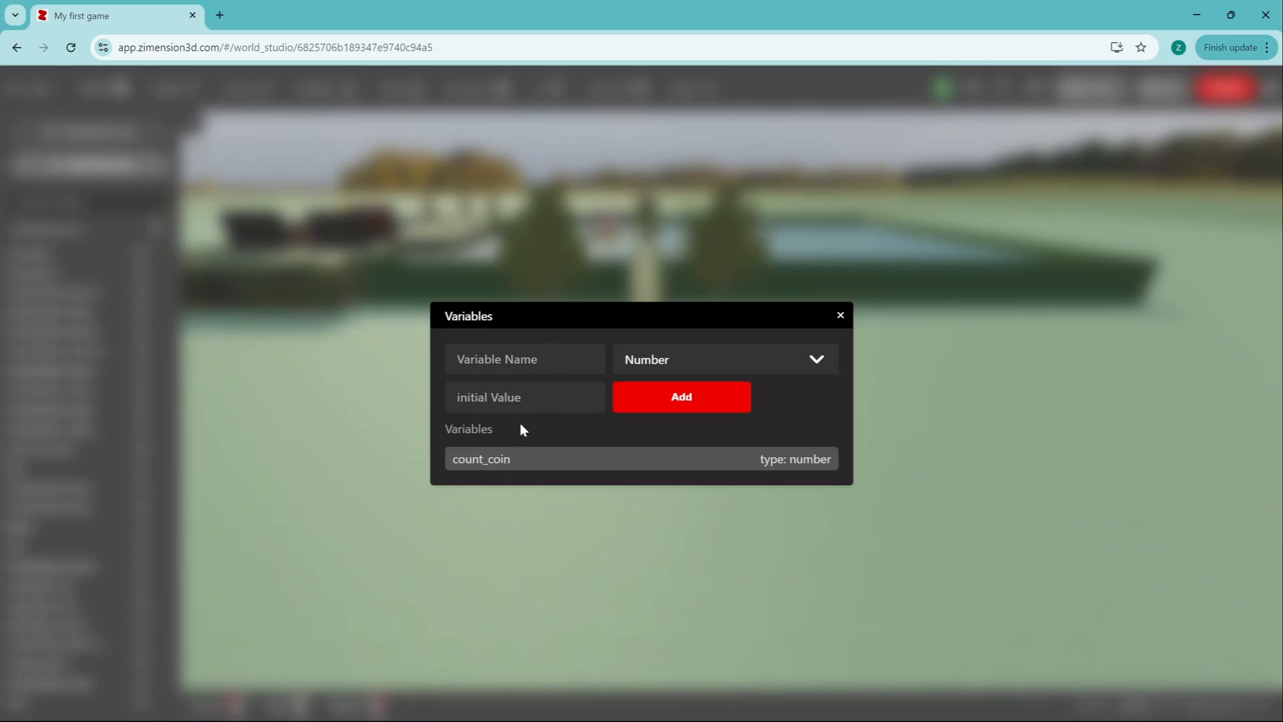
left_click(840, 317)
Step: Orbit and zoom the viewport in on the gate atop the mossy stone platform
right_click_drag(273, 301, 327, 293)
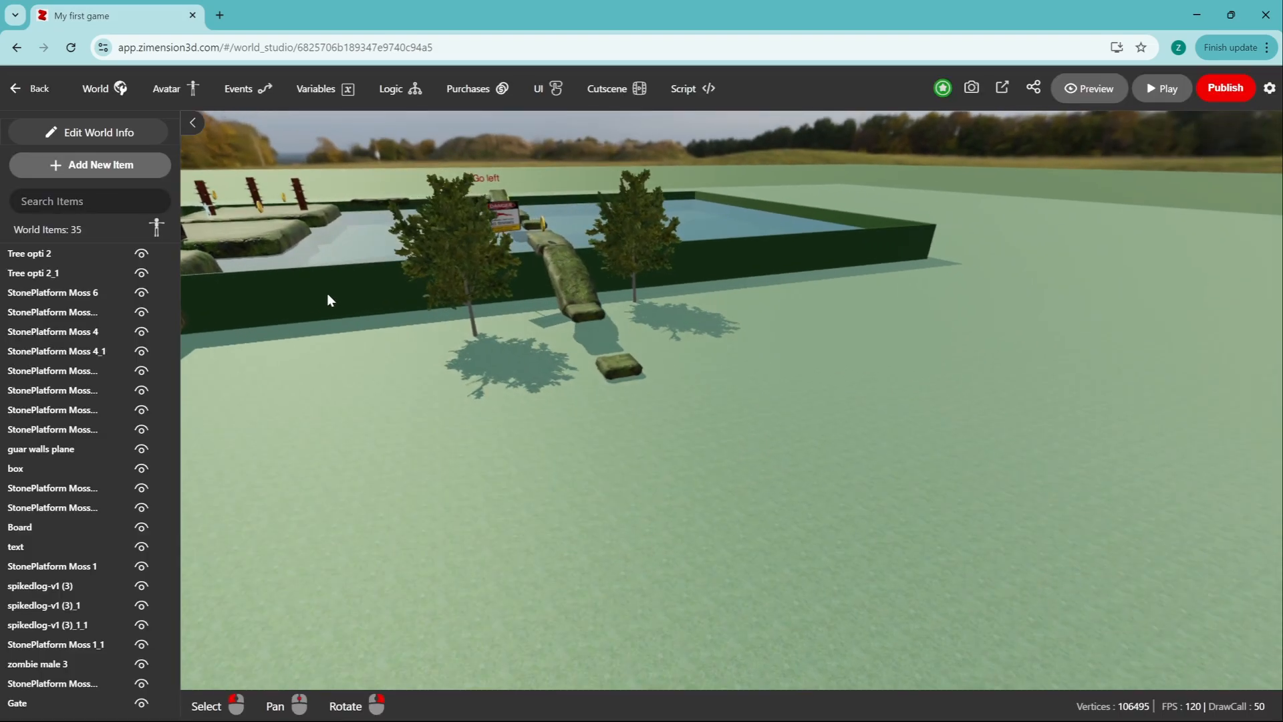
middle_click_drag(265, 390, 648, 347)
middle_click_drag(167, 371, 575, 360)
right_click_drag(401, 267, 598, 314)
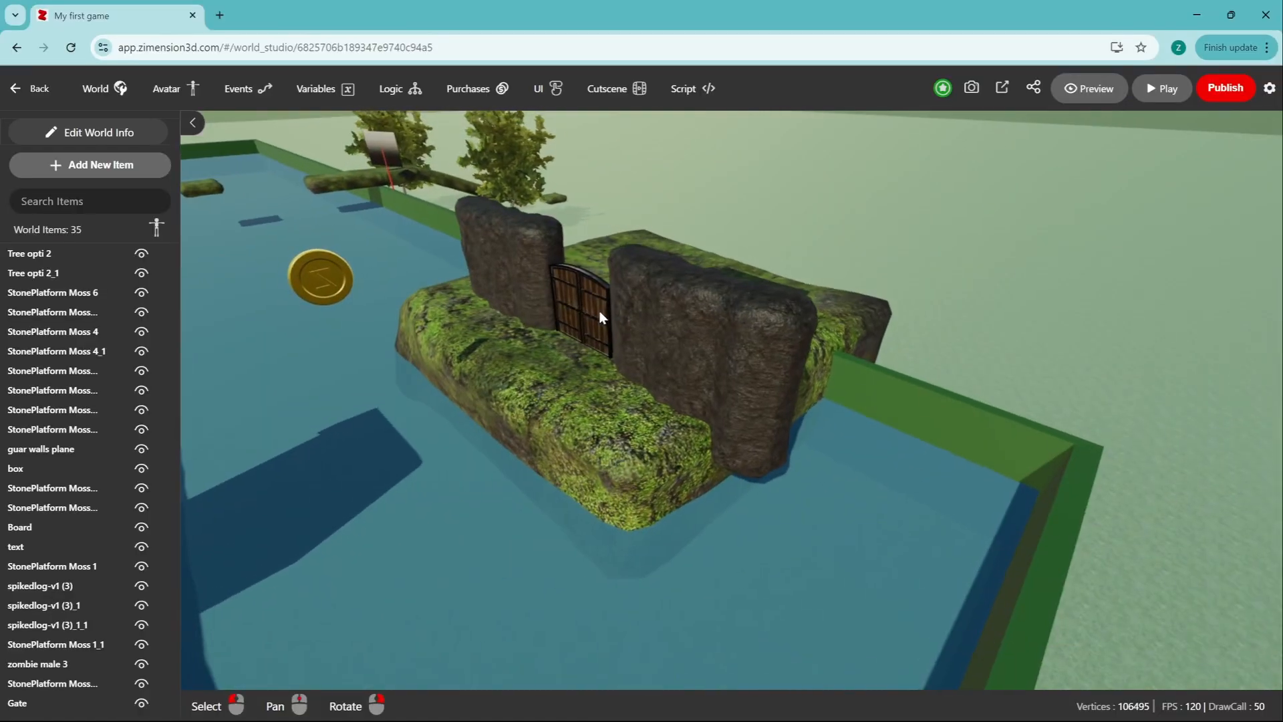
scroll(525, 316, "up", 3)
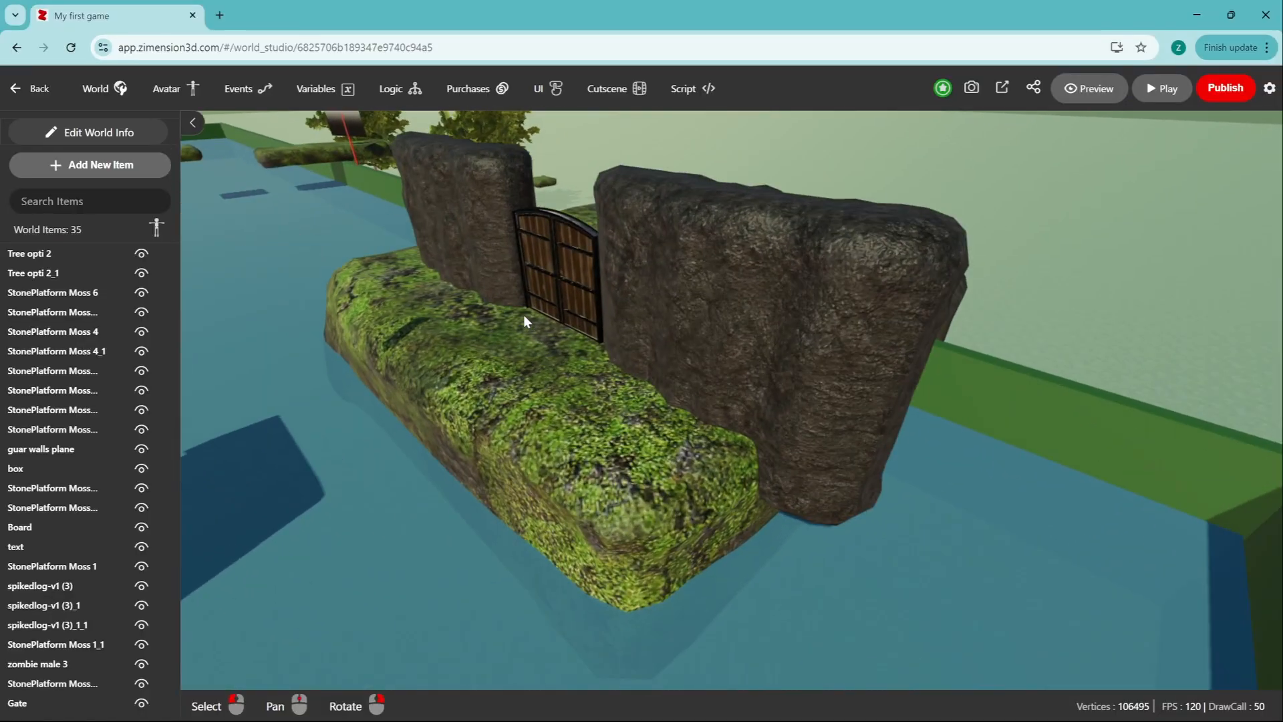
left_click(549, 274)
Step: Select the Gate and review the existing events list
left_click(572, 246)
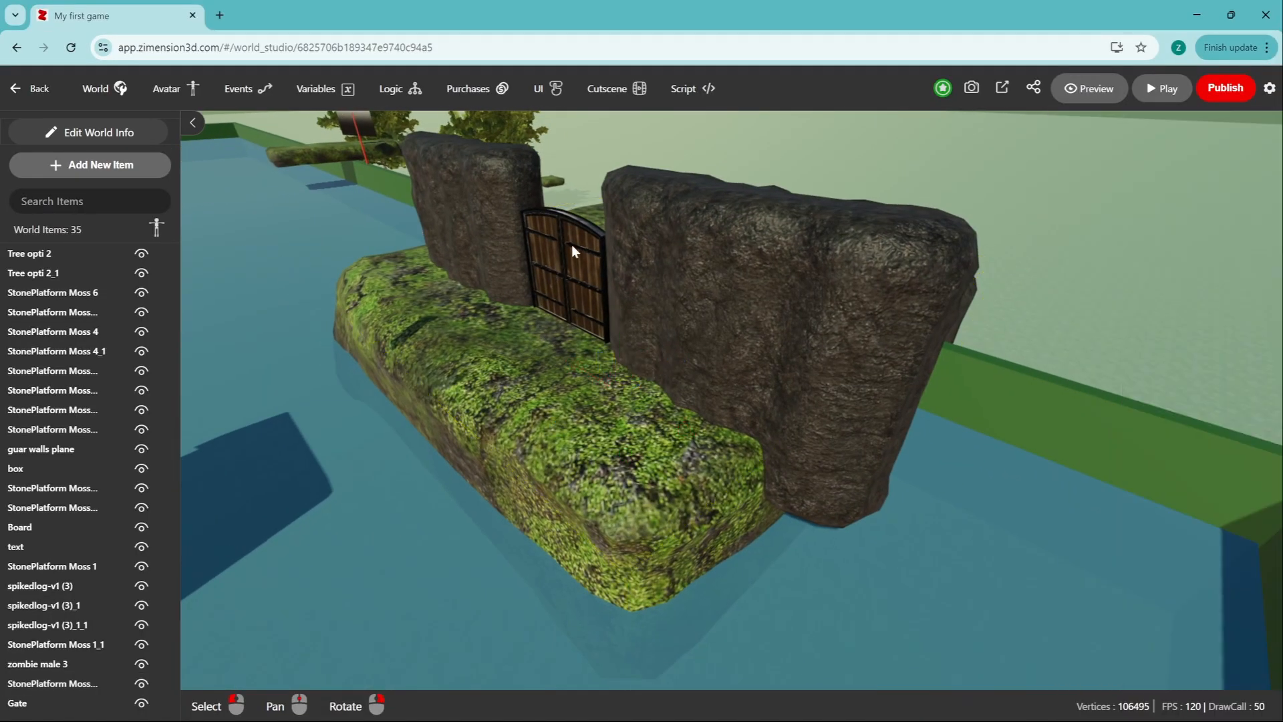
left_click(35, 703)
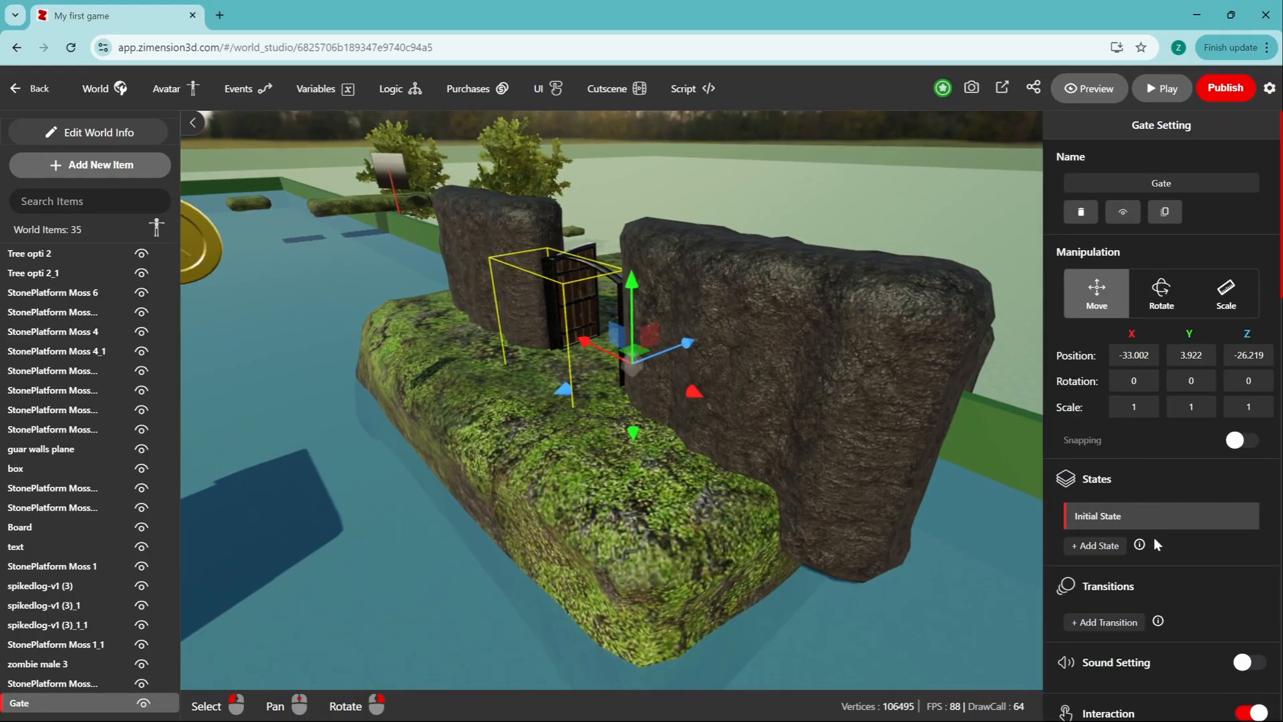
scroll(1153, 537, "down", 5)
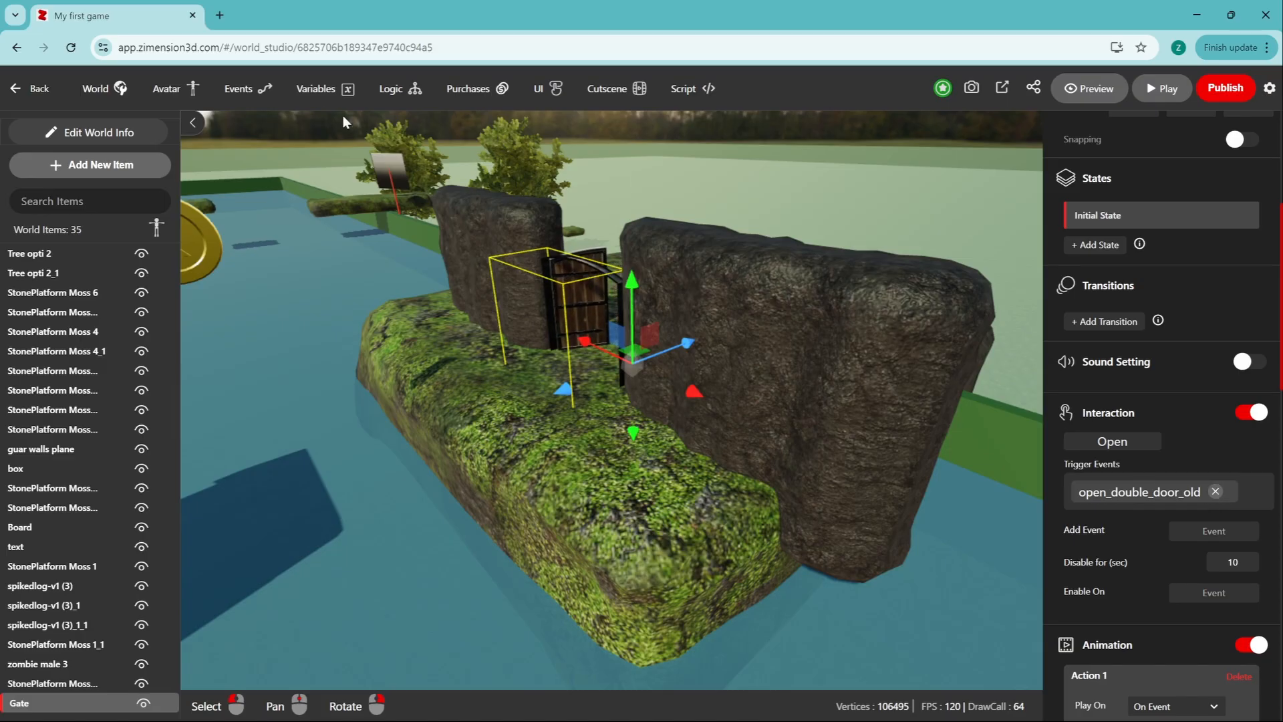
left_click(238, 88)
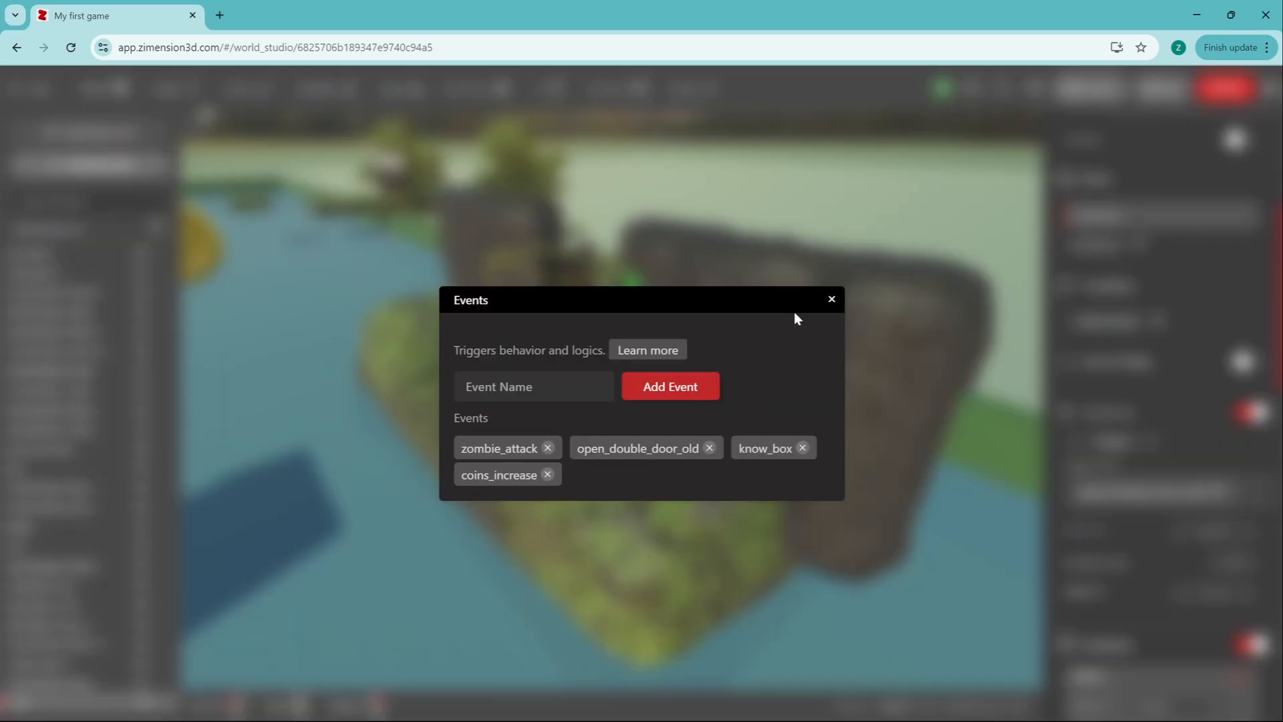
left_click(831, 300)
Step: Replace open_double_door_old in the Gate's Trigger Events with a new check_coins event
scroll(1197, 503, "down", 3)
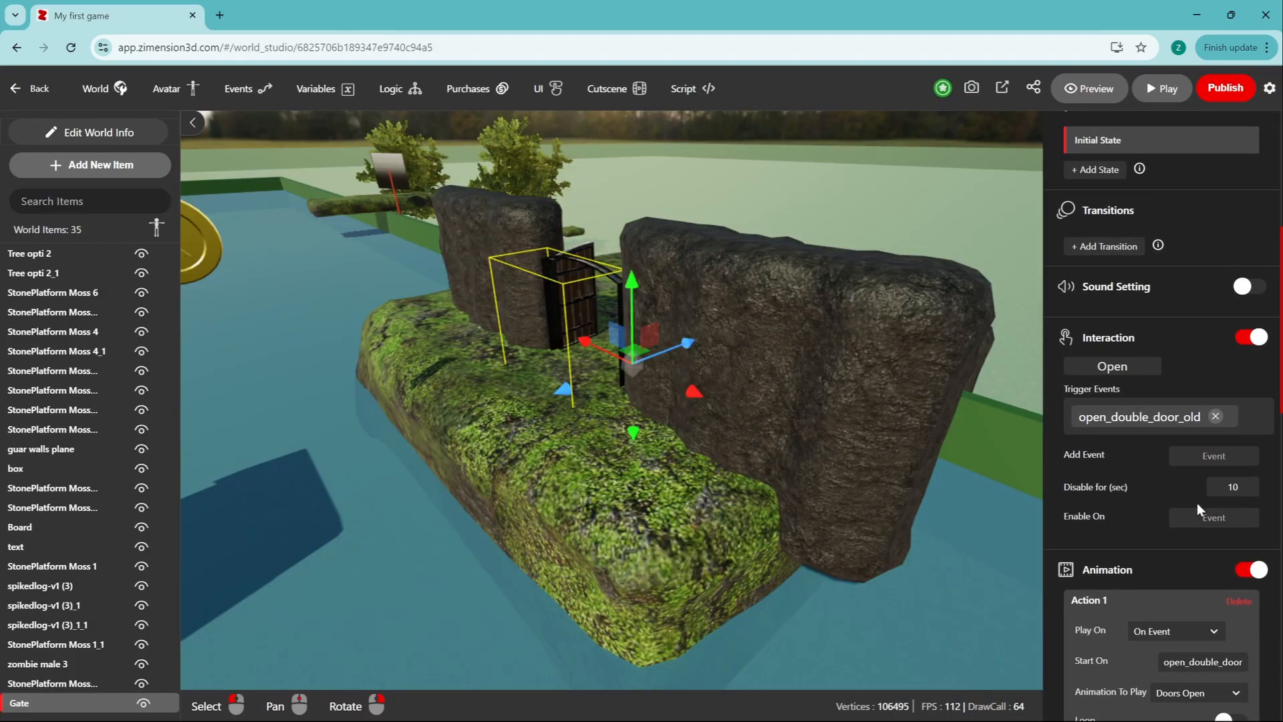
left_click(1215, 417)
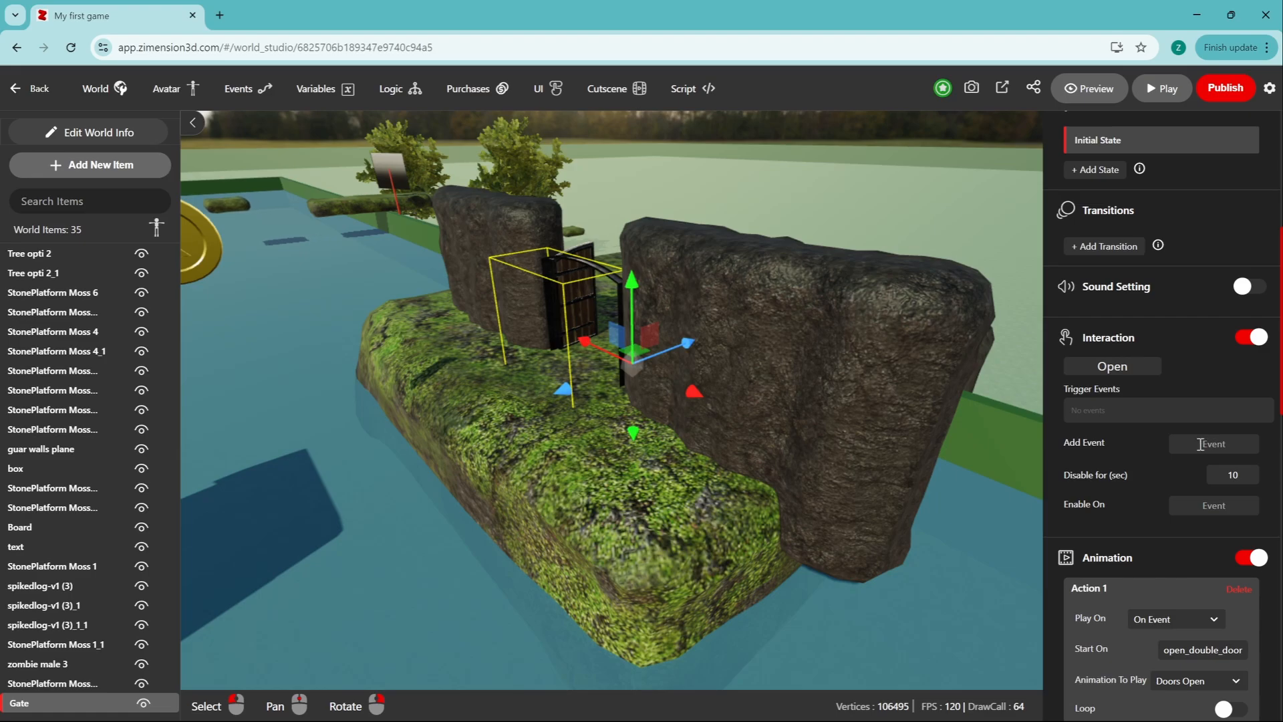
left_click(1201, 444)
type("check_coi")
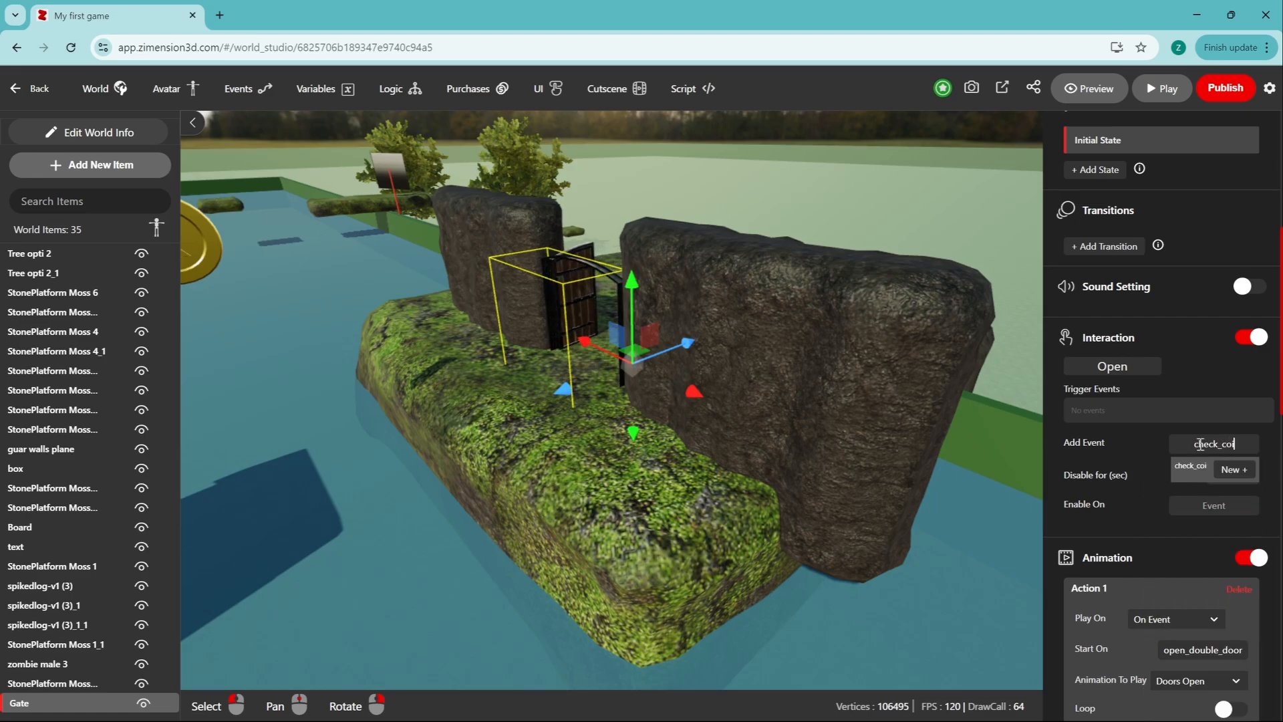
type("ns")
left_click(1231, 470)
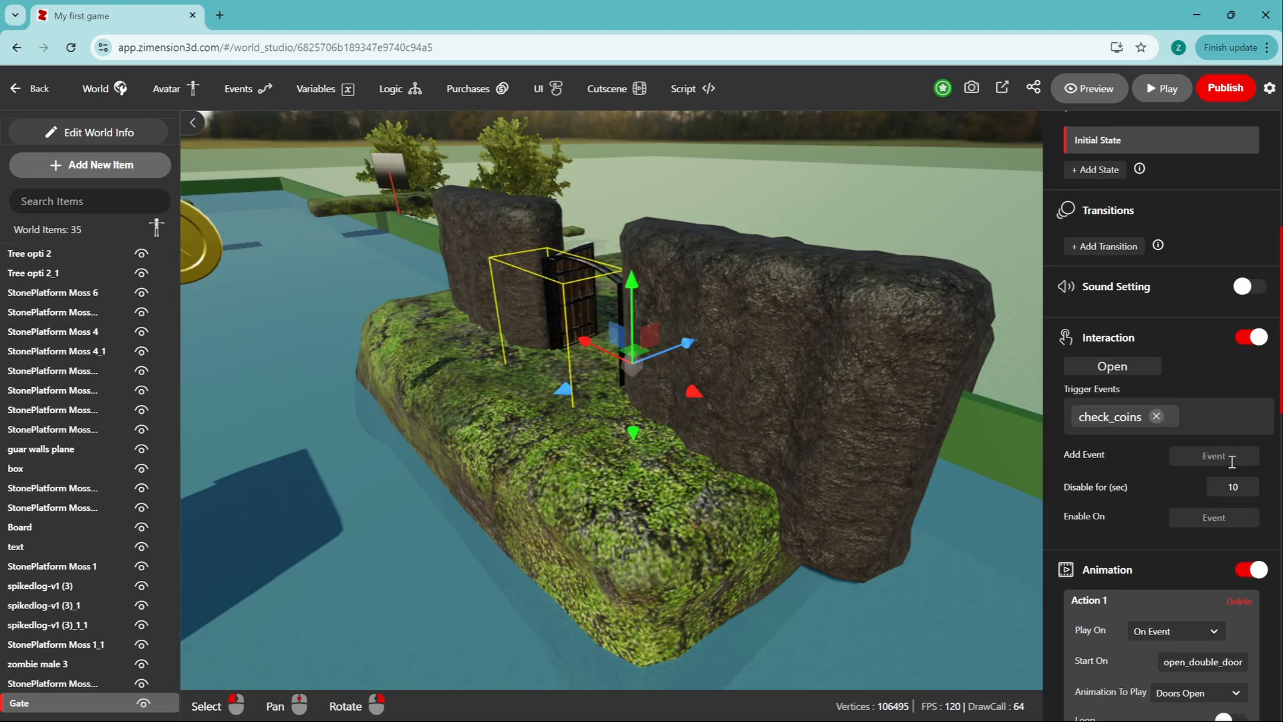
Step: Start a new Check Conditions logic flow testing count_coin greater than 4
left_click(412, 94)
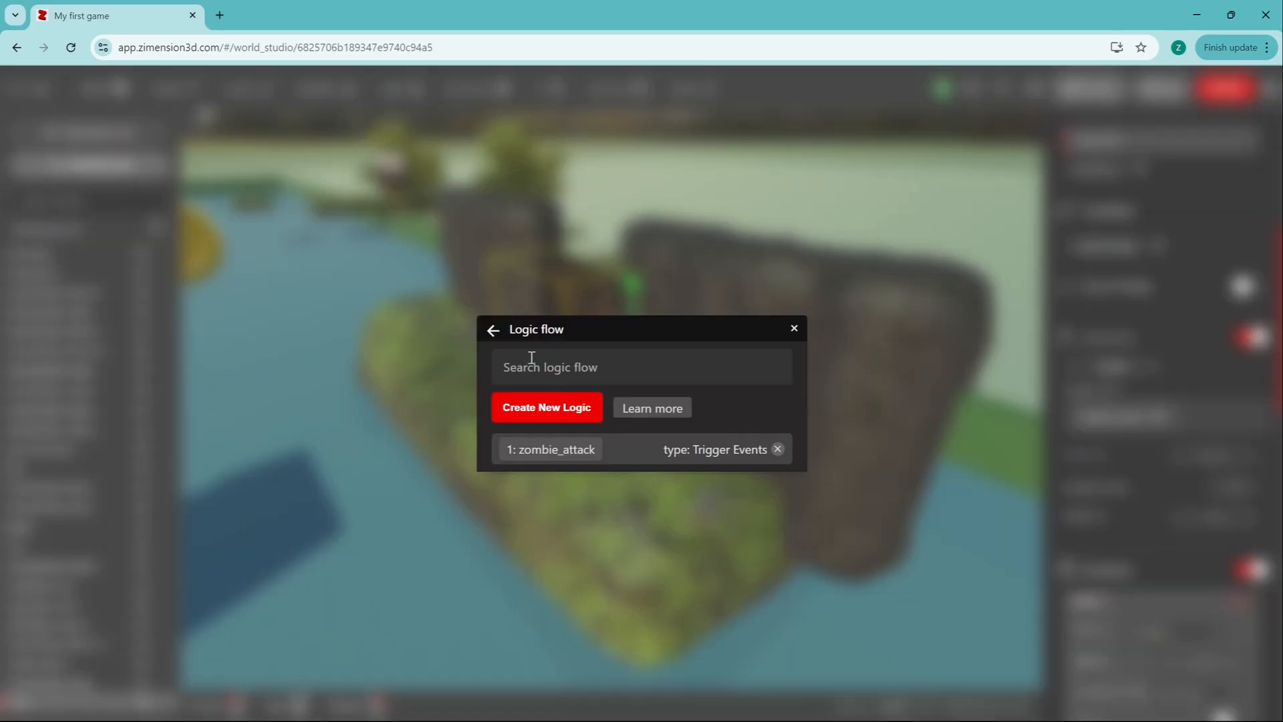
left_click(547, 408)
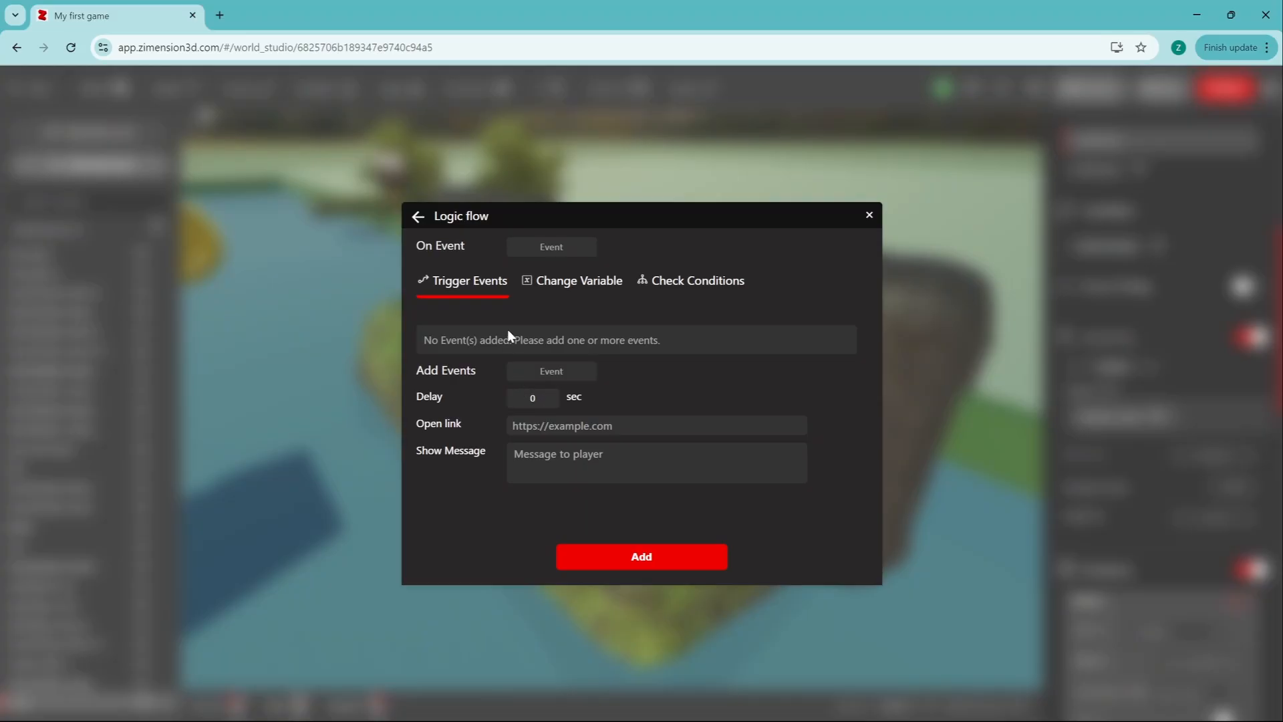
left_click(570, 282)
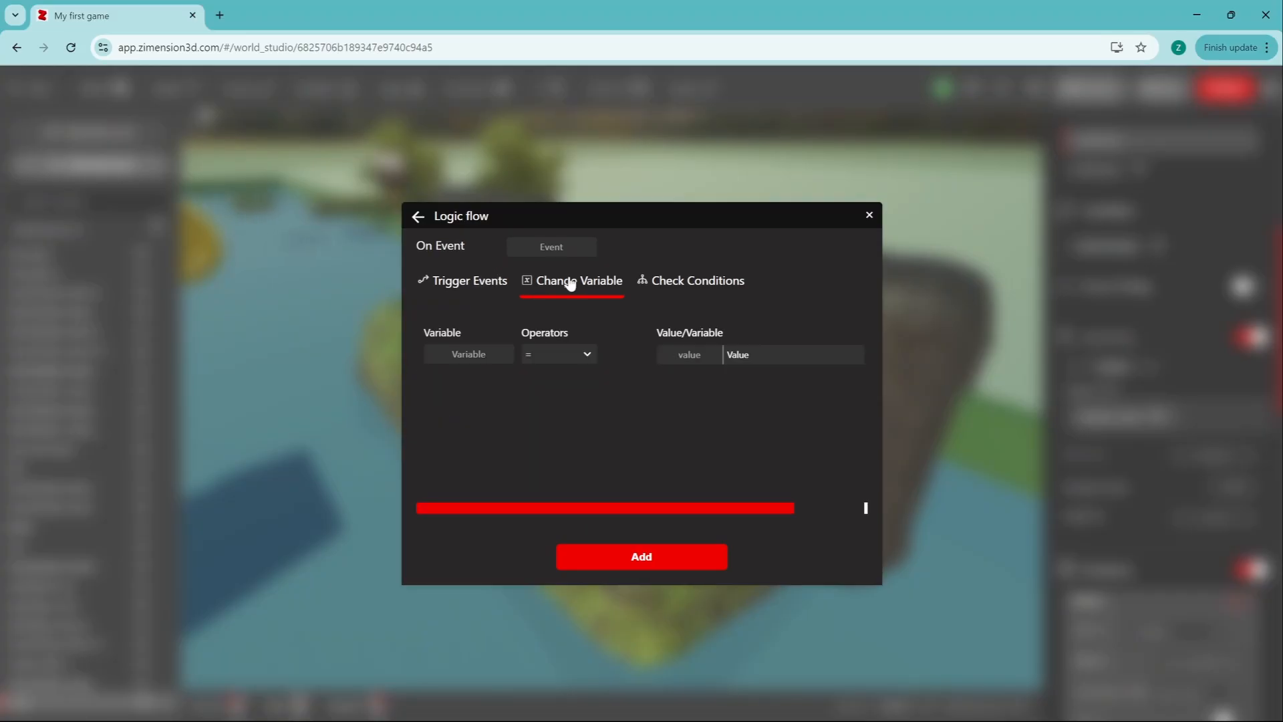
left_click(659, 286)
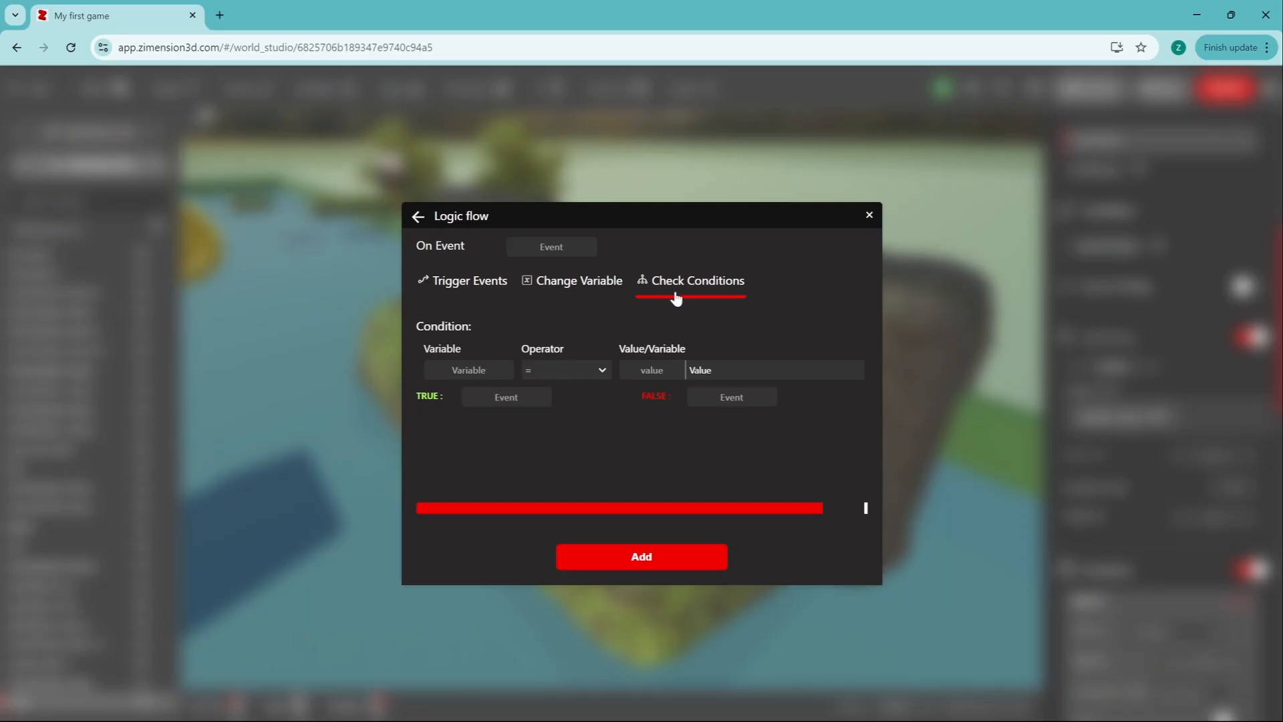
left_click(489, 371)
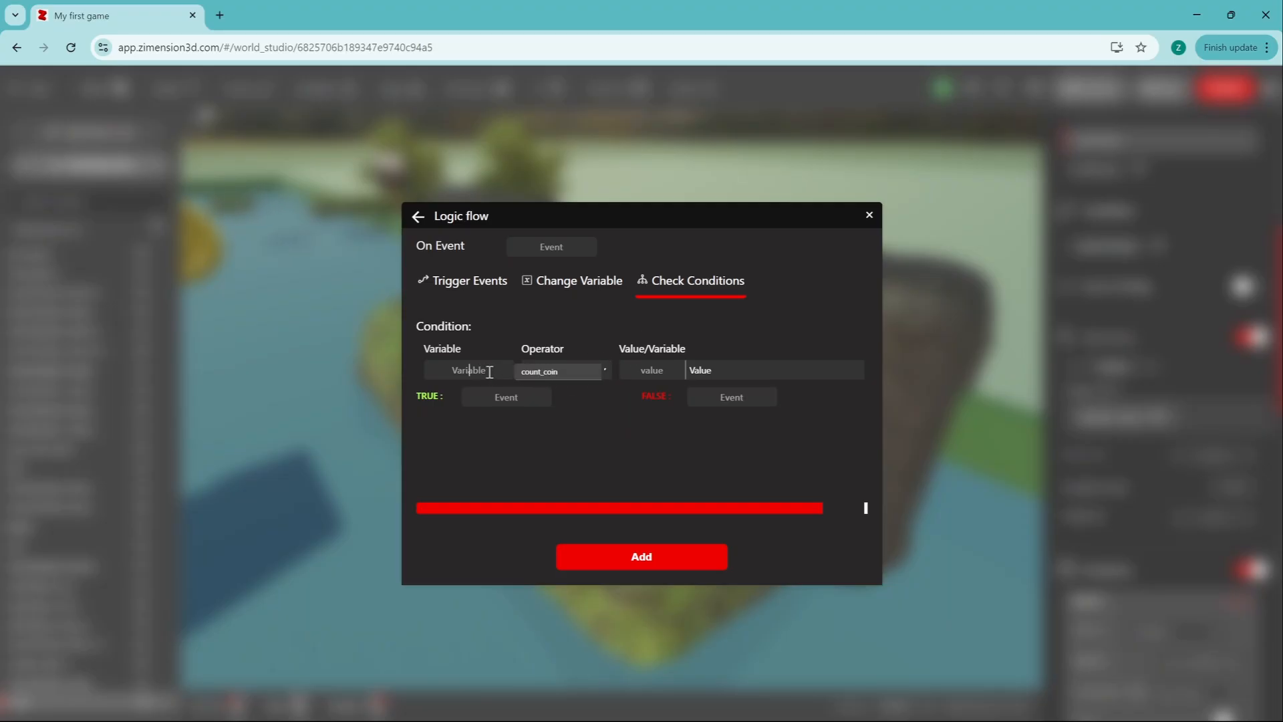
left_click(535, 374)
left_click(599, 371)
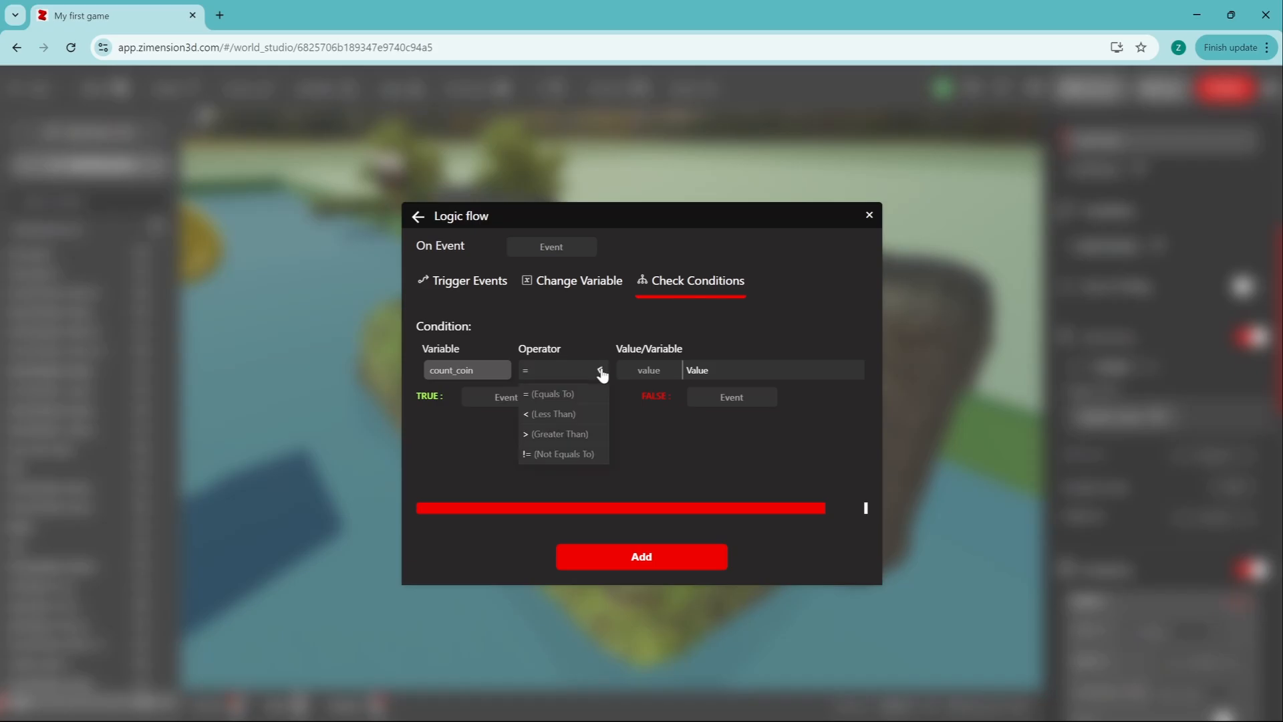
left_click(561, 435)
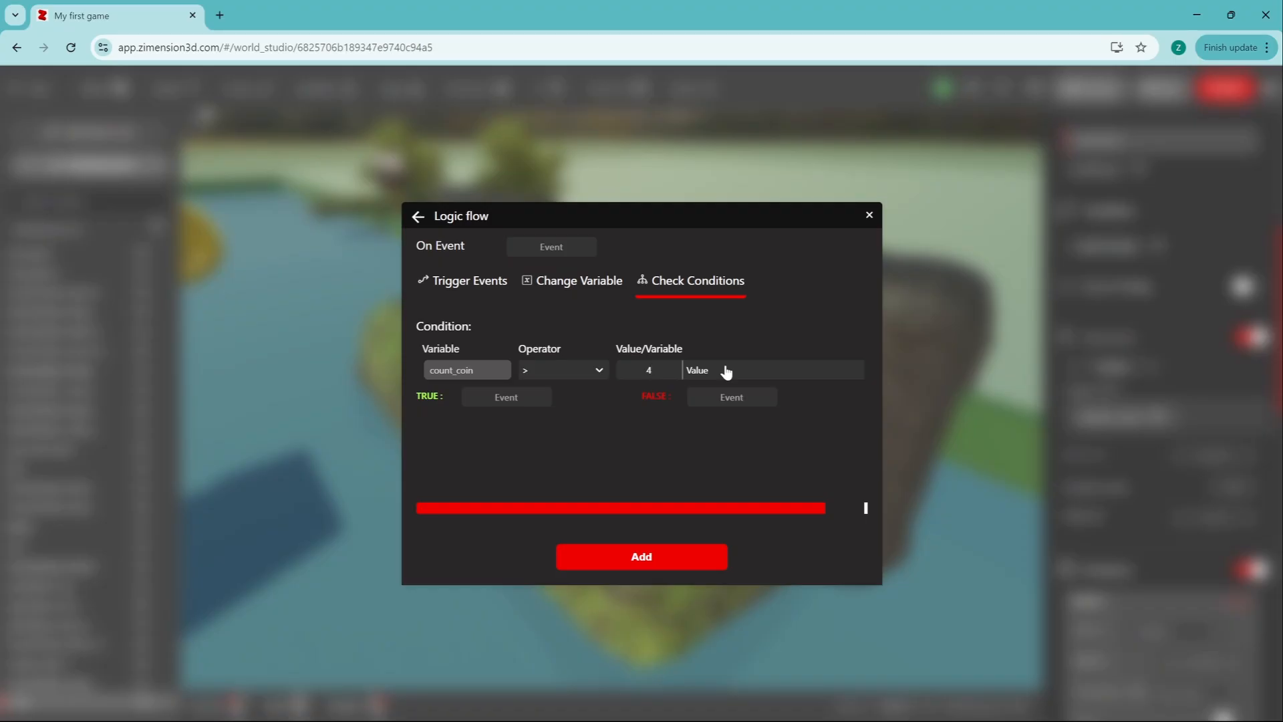
Step: Set TRUE to open_double_door, FALSE to coins_increase, On Event check_coins, and add it
left_click(523, 398)
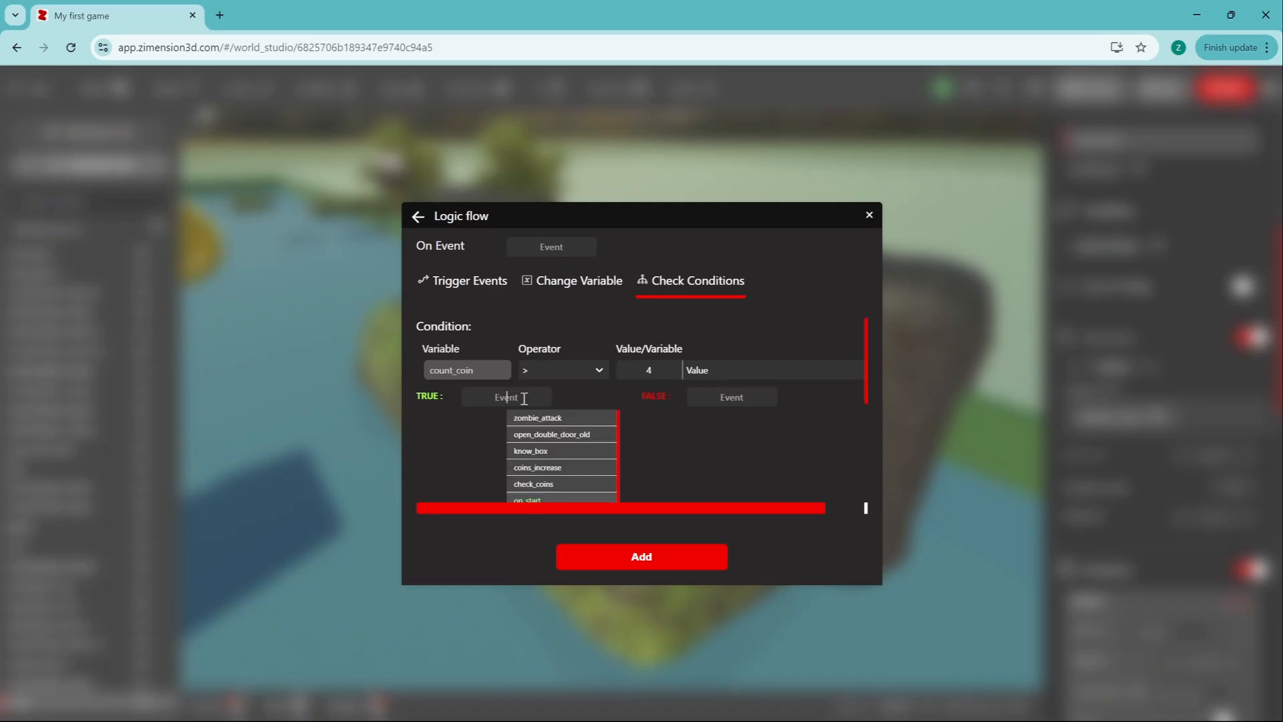
left_click(524, 435)
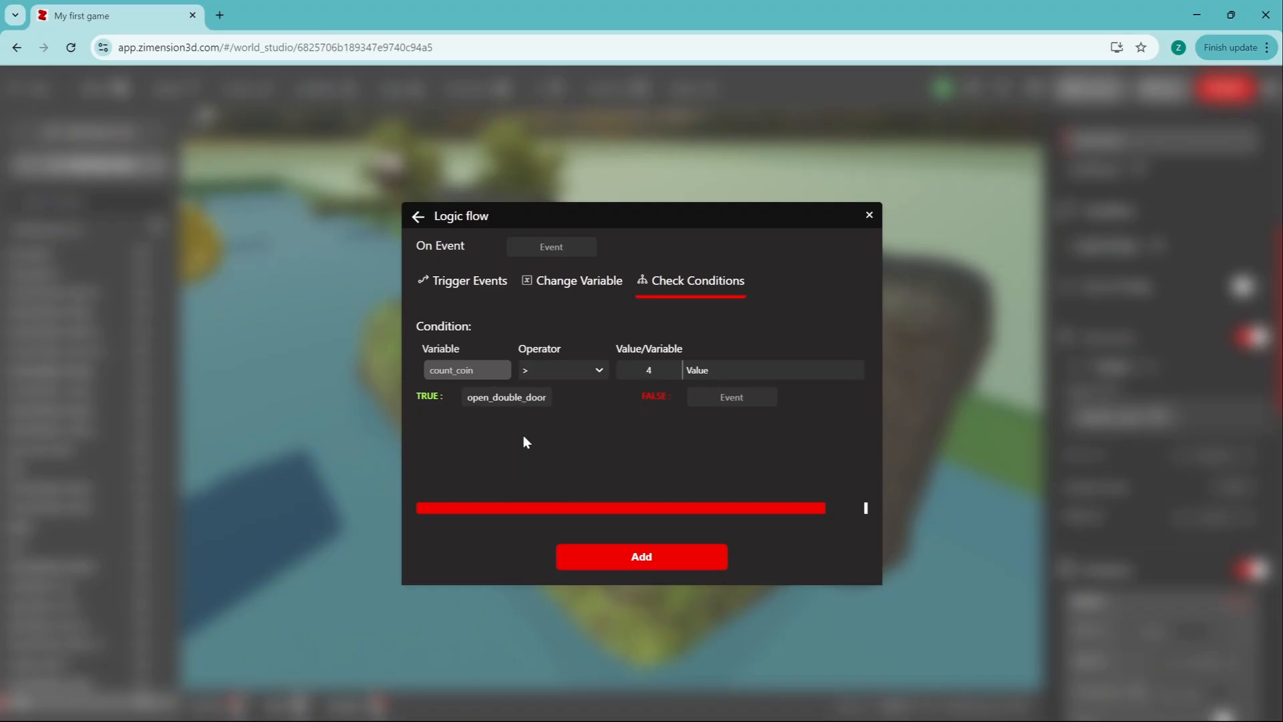
left_click(719, 400)
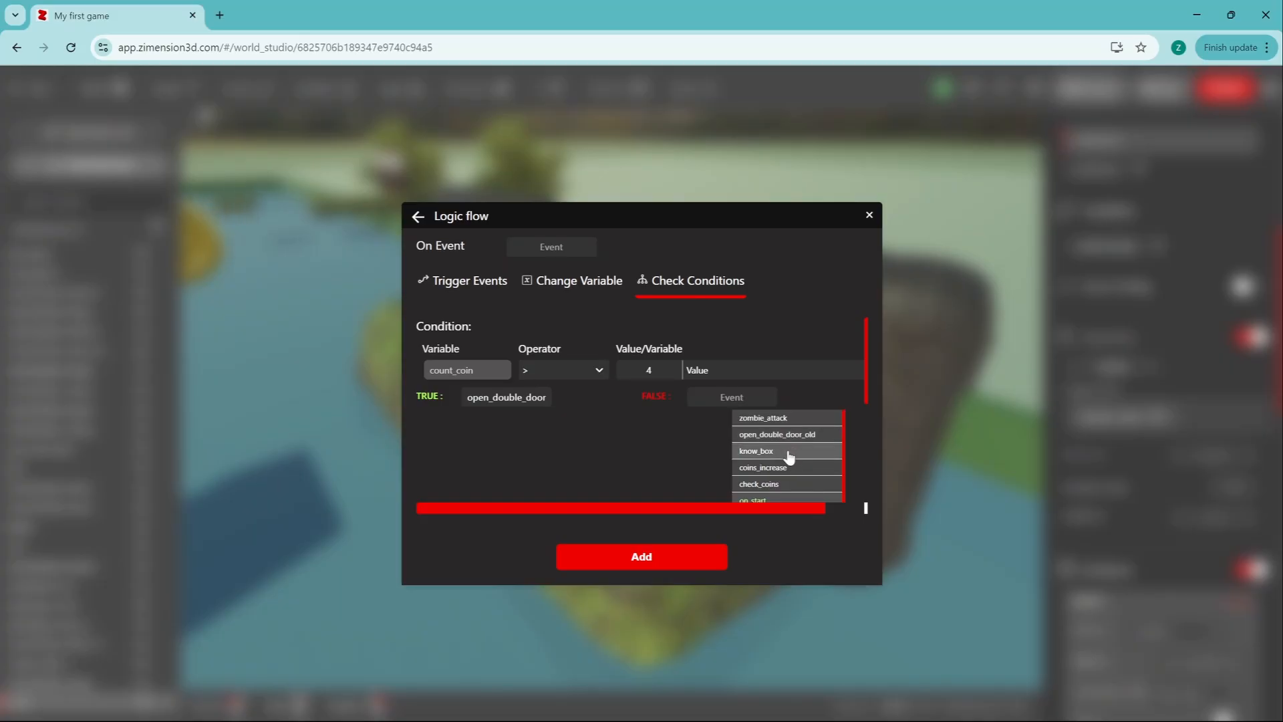
left_click(781, 468)
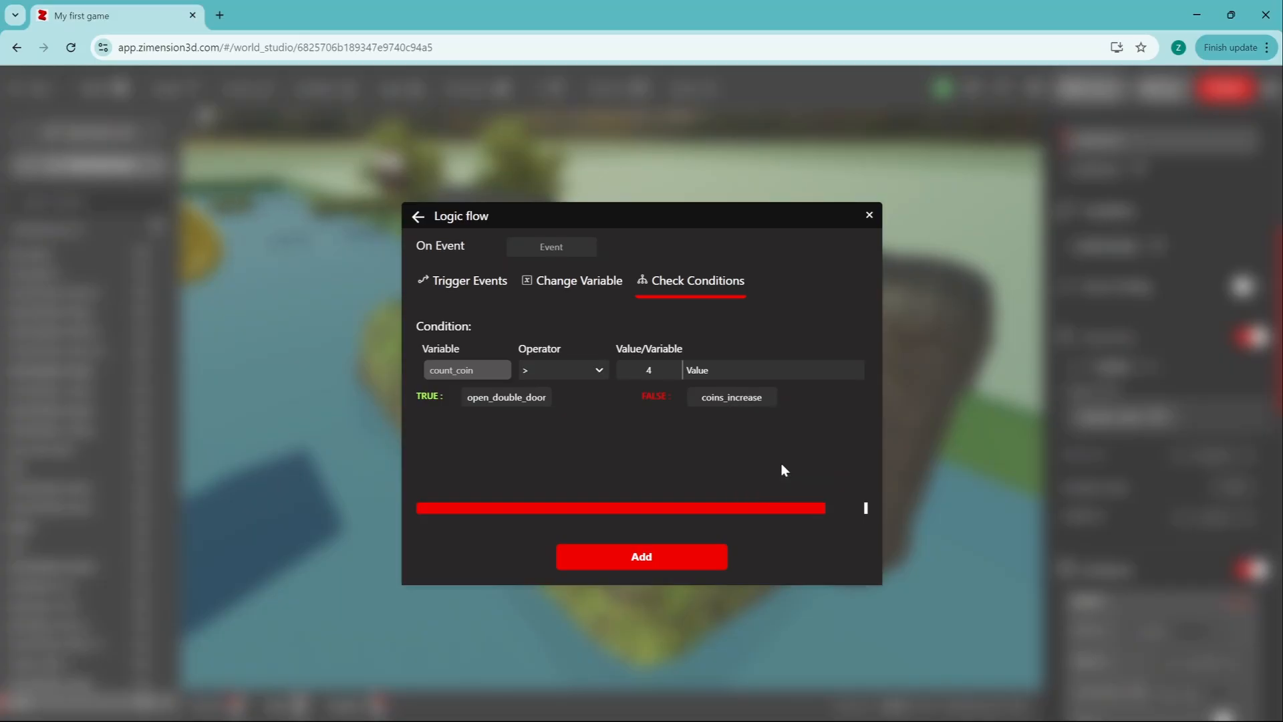
left_click(678, 564)
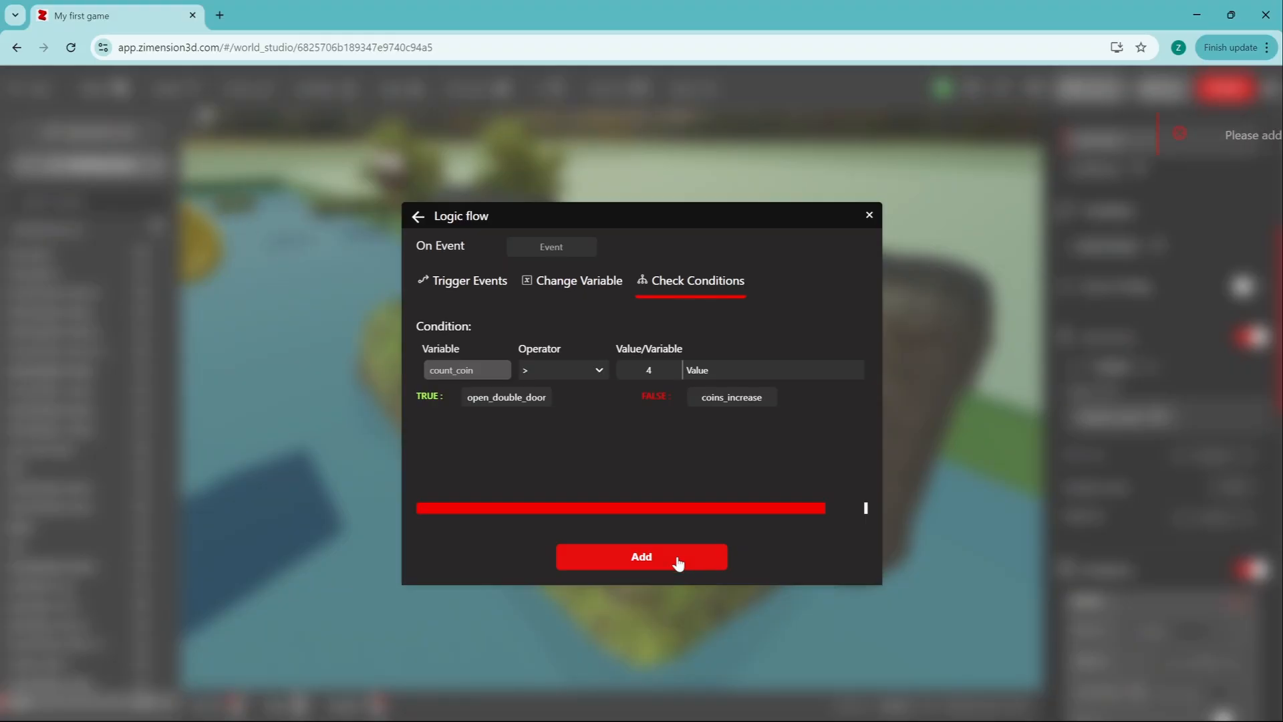
left_click(551, 247)
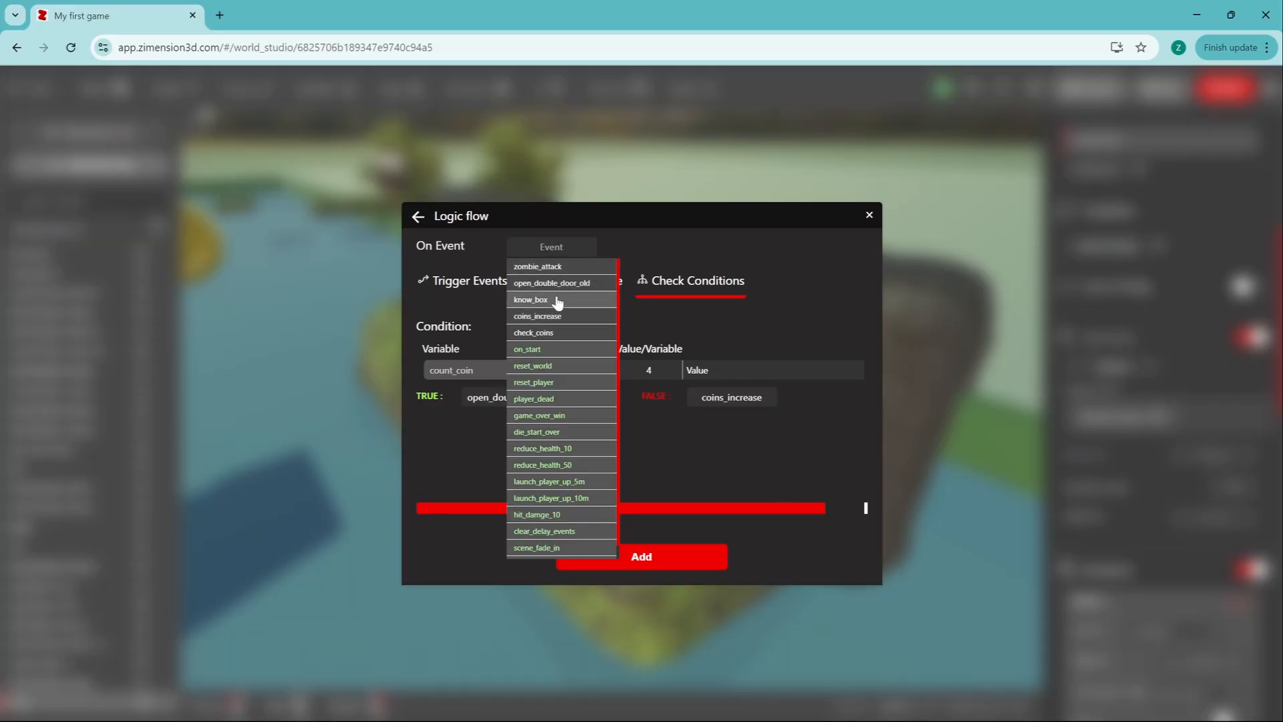
left_click(550, 332)
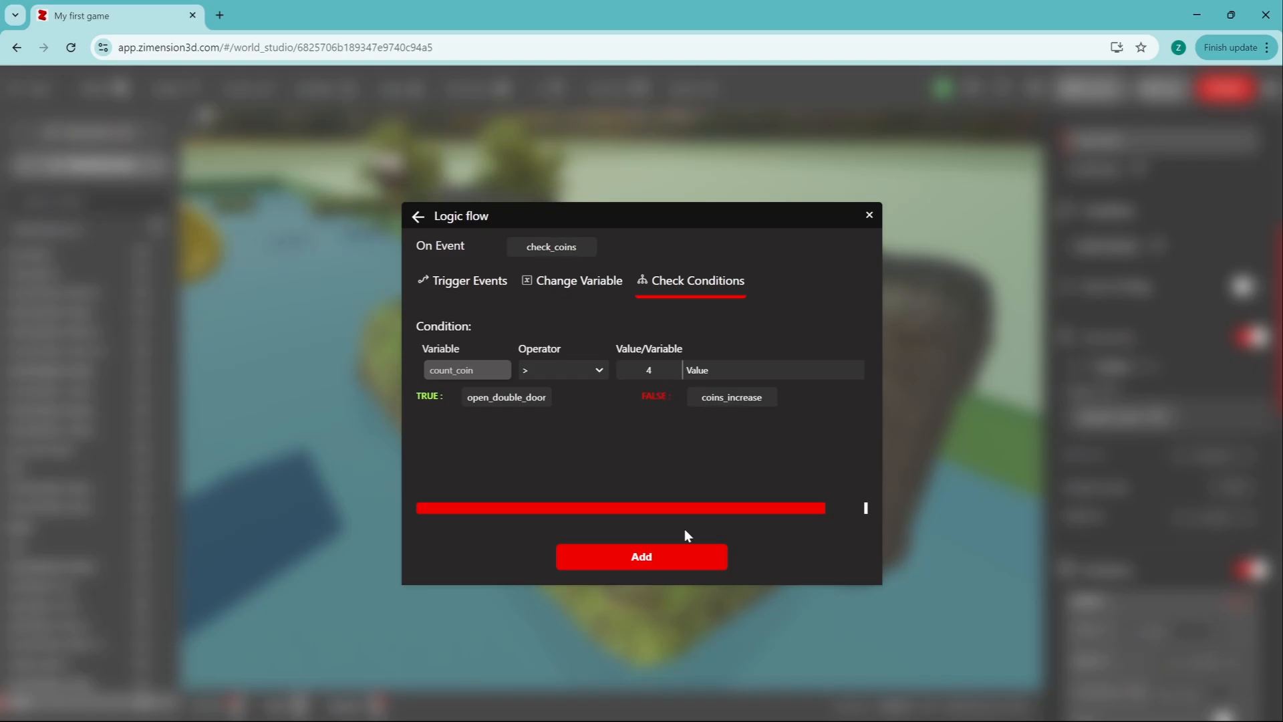
left_click(642, 557)
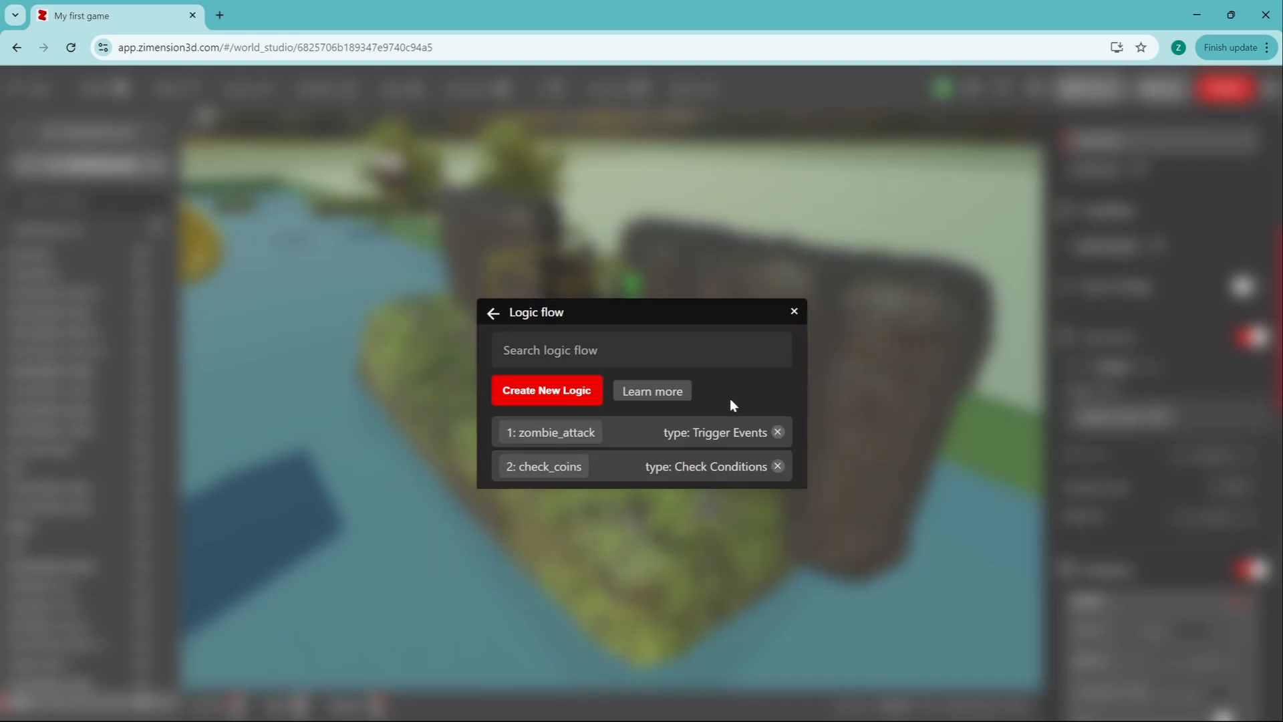
Step: Add a new coins_message event to the Events list
left_click(794, 313)
left_click(235, 87)
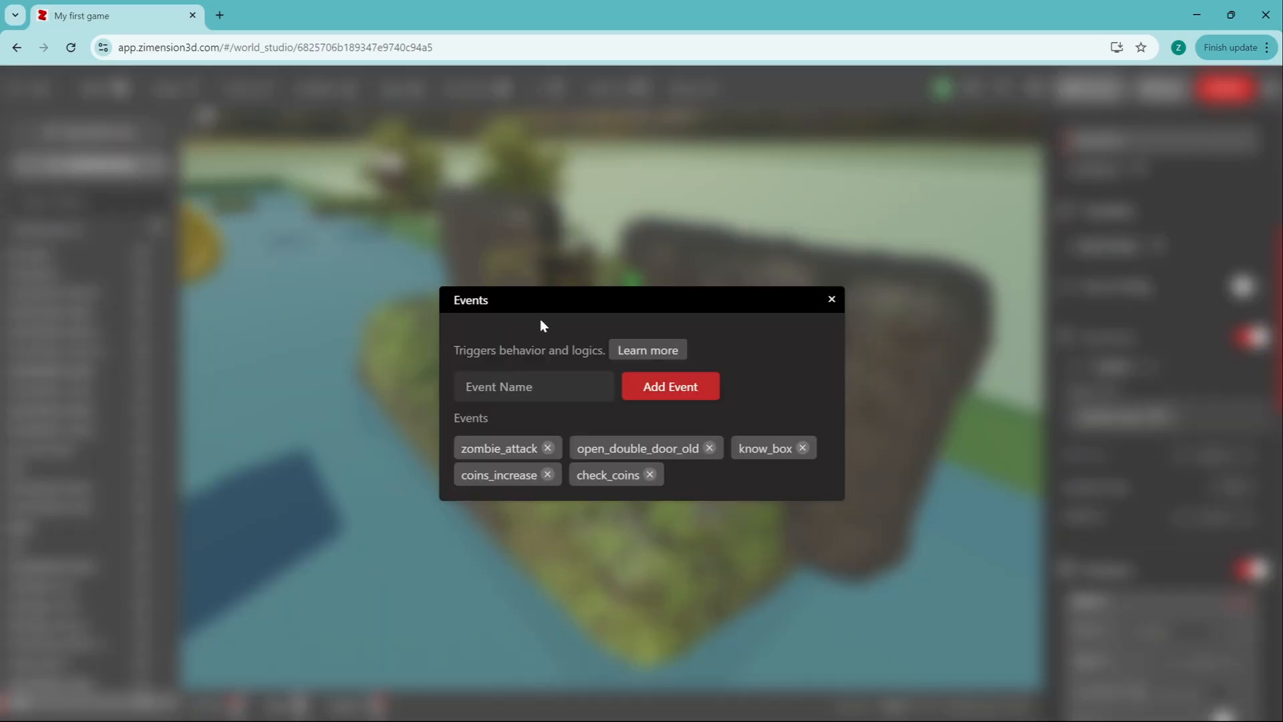
left_click(560, 389)
type("coins")
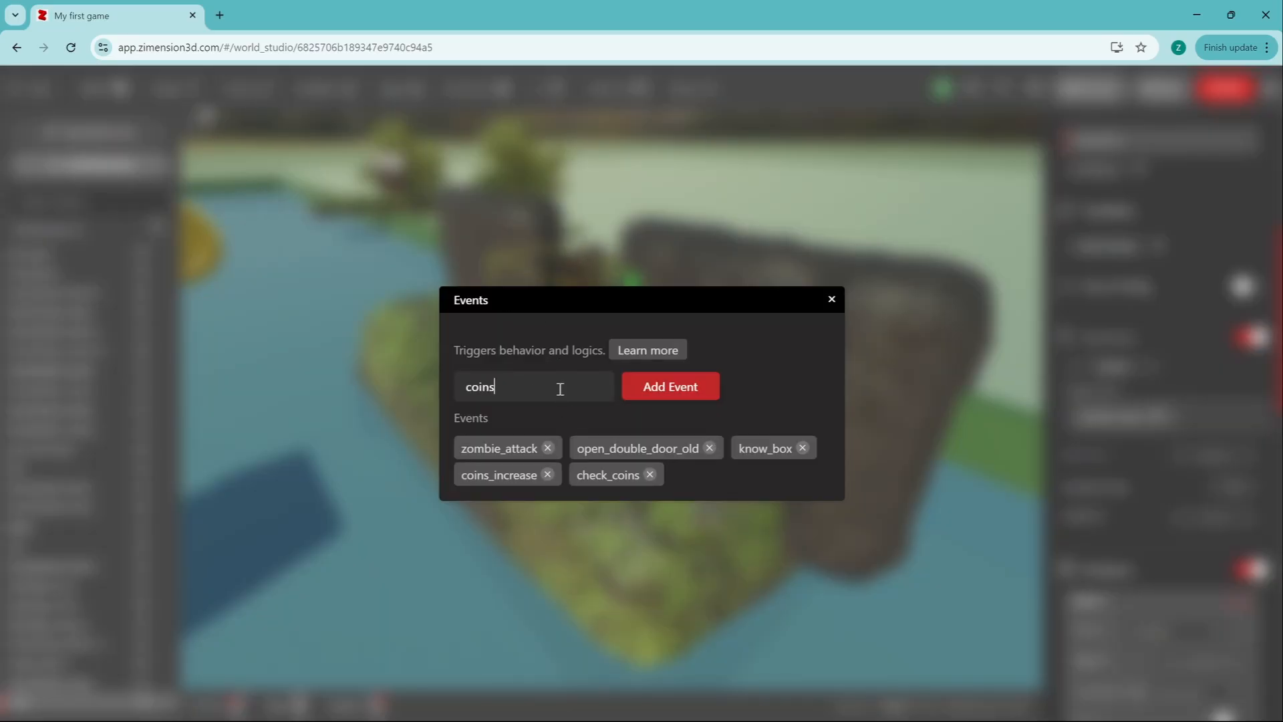
type("_message")
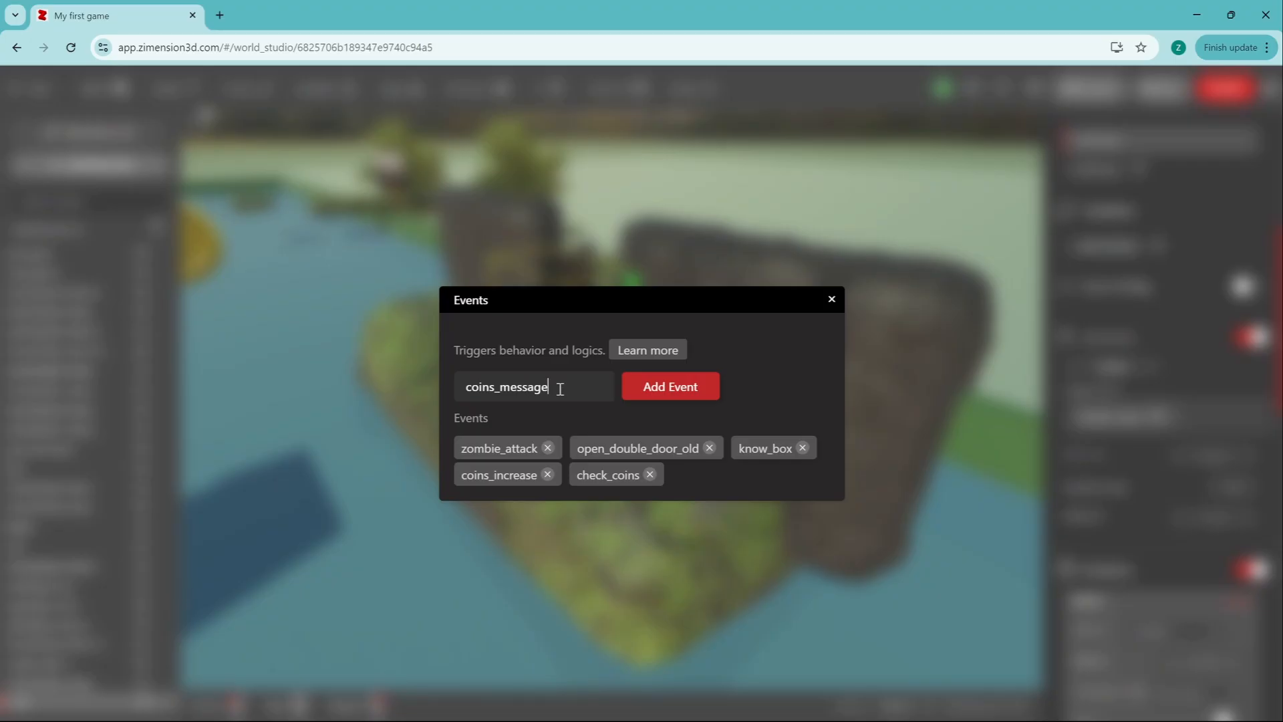
left_click(636, 390)
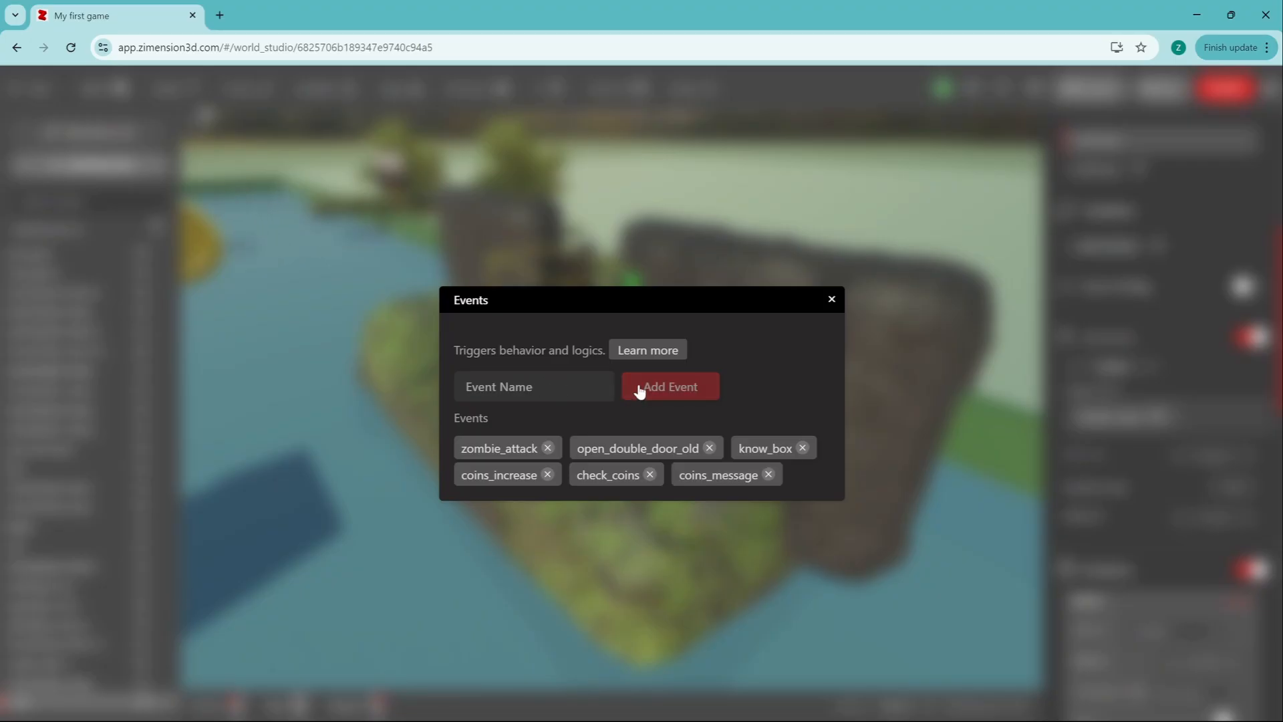
left_click(831, 301)
Step: Change the check_coins logic's FALSE outcome to coins_message and save it
left_click(409, 100)
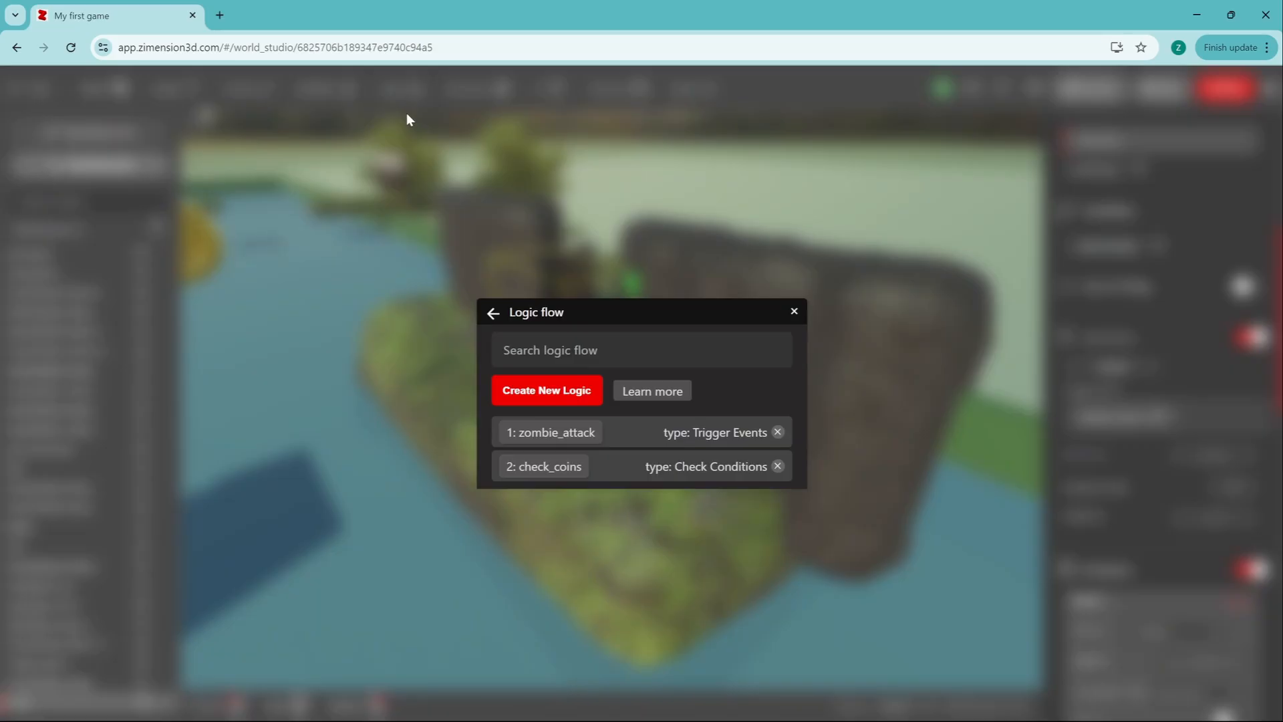
left_click(548, 466)
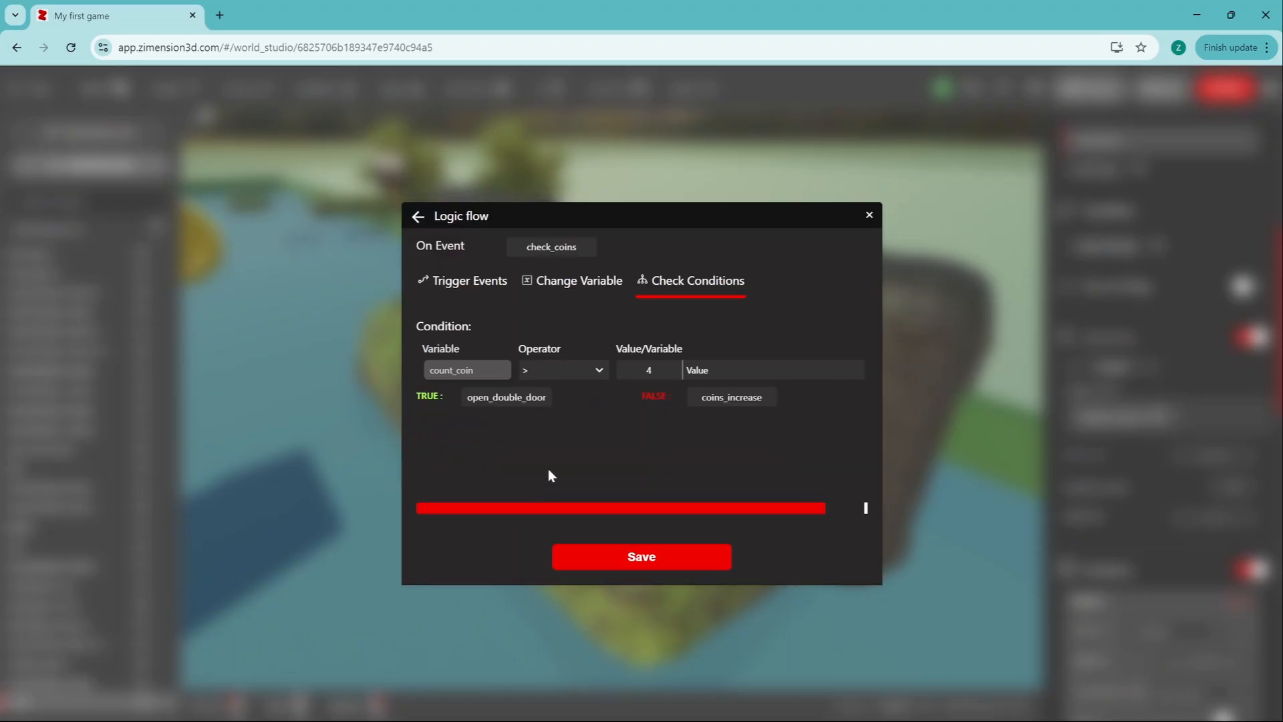
double_click(723, 399)
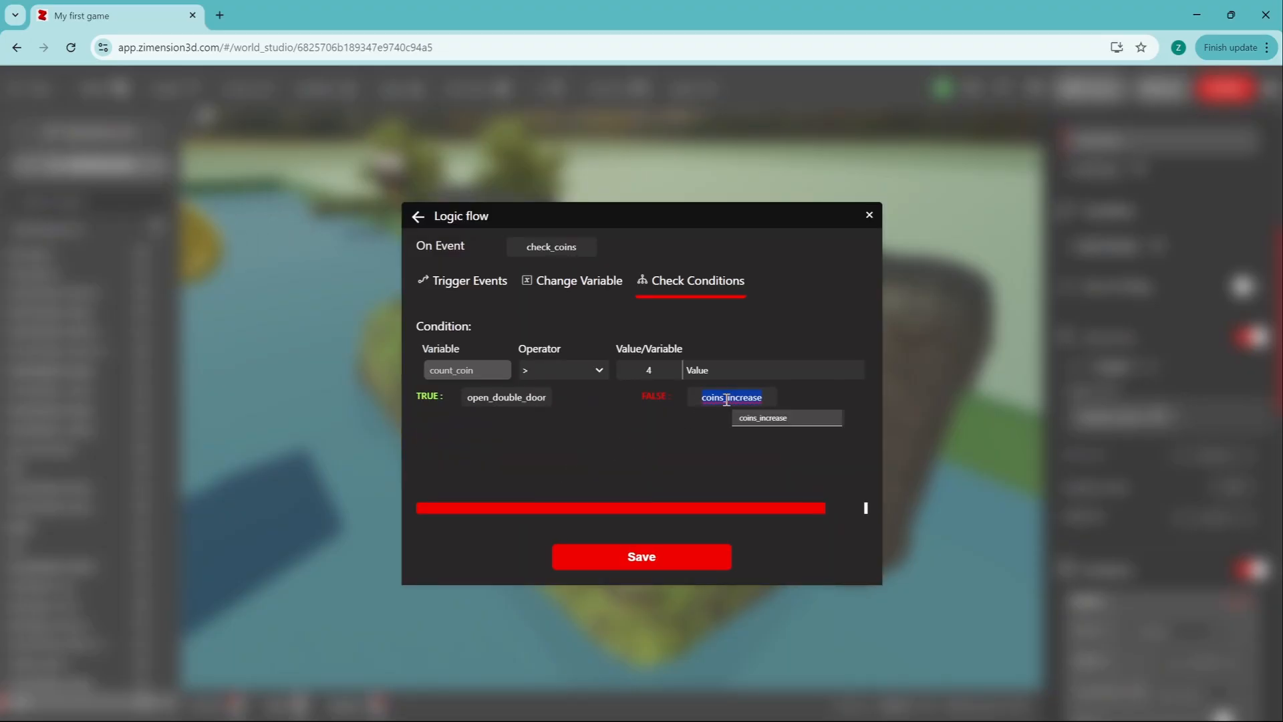
type("coi")
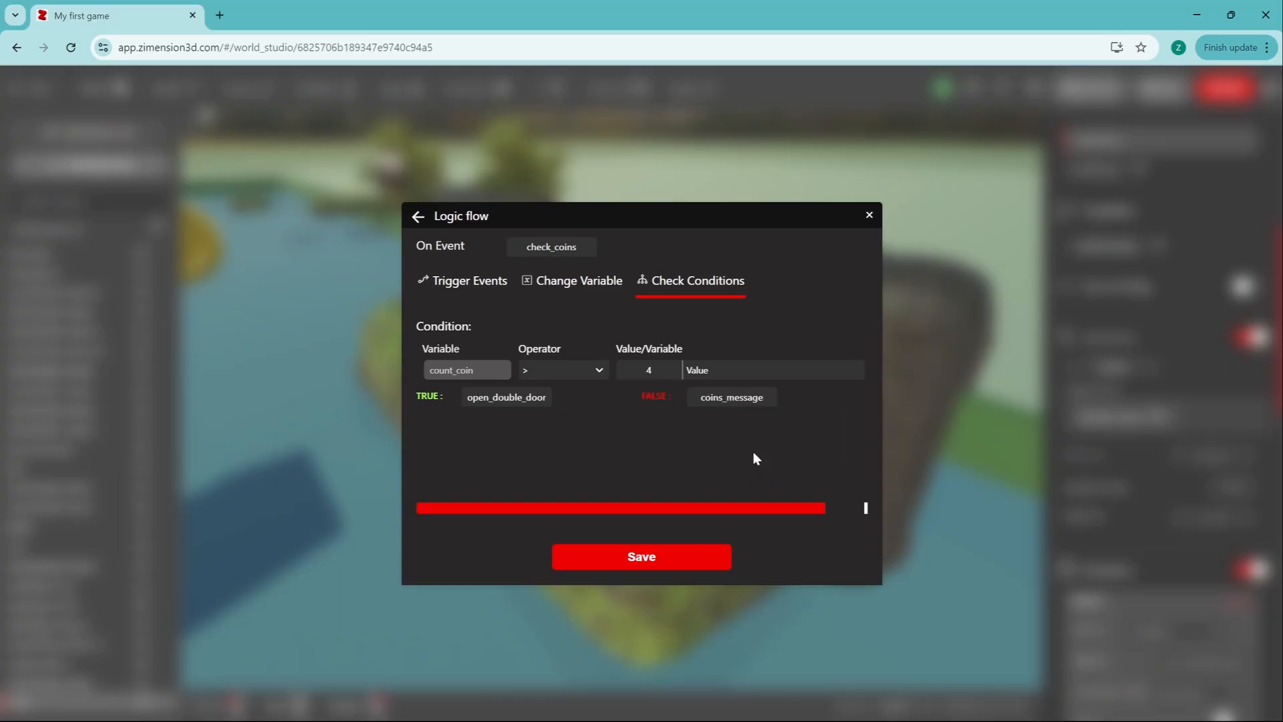
left_click(627, 560)
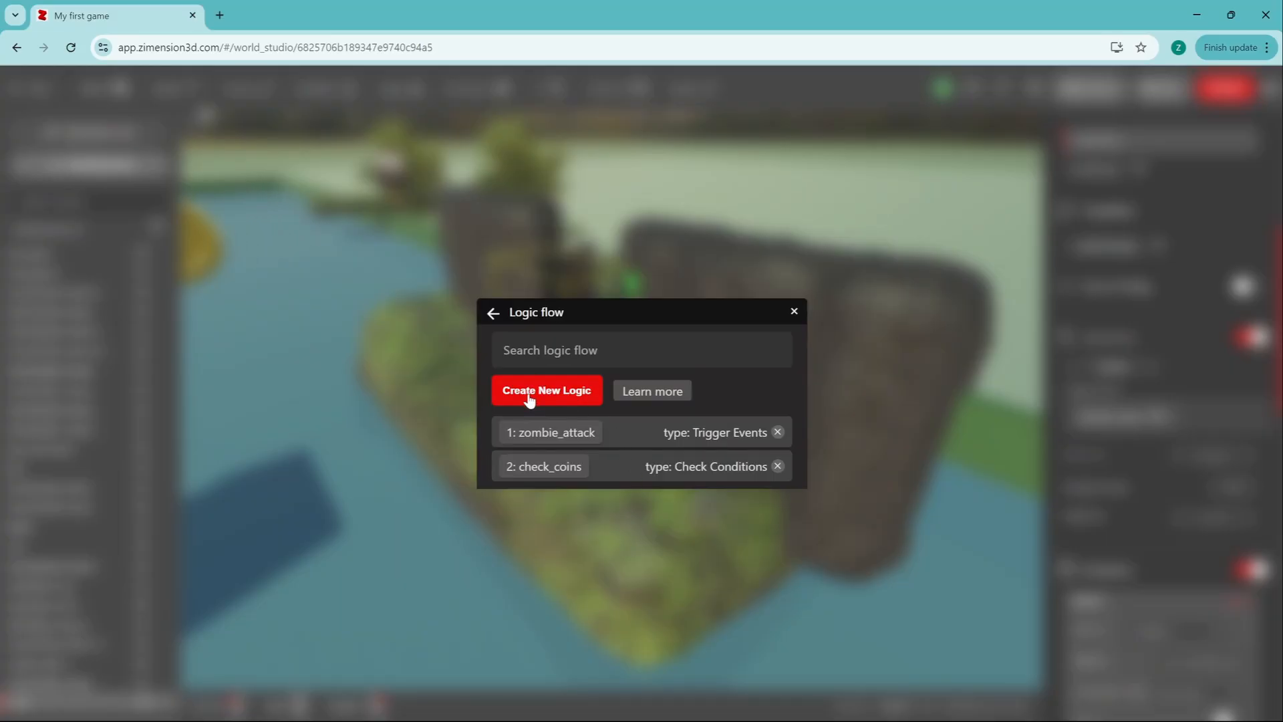
Step: Add a coins_message logic showing 'You need at least 5 coins to Open this Door'
left_click(529, 394)
left_click(541, 249)
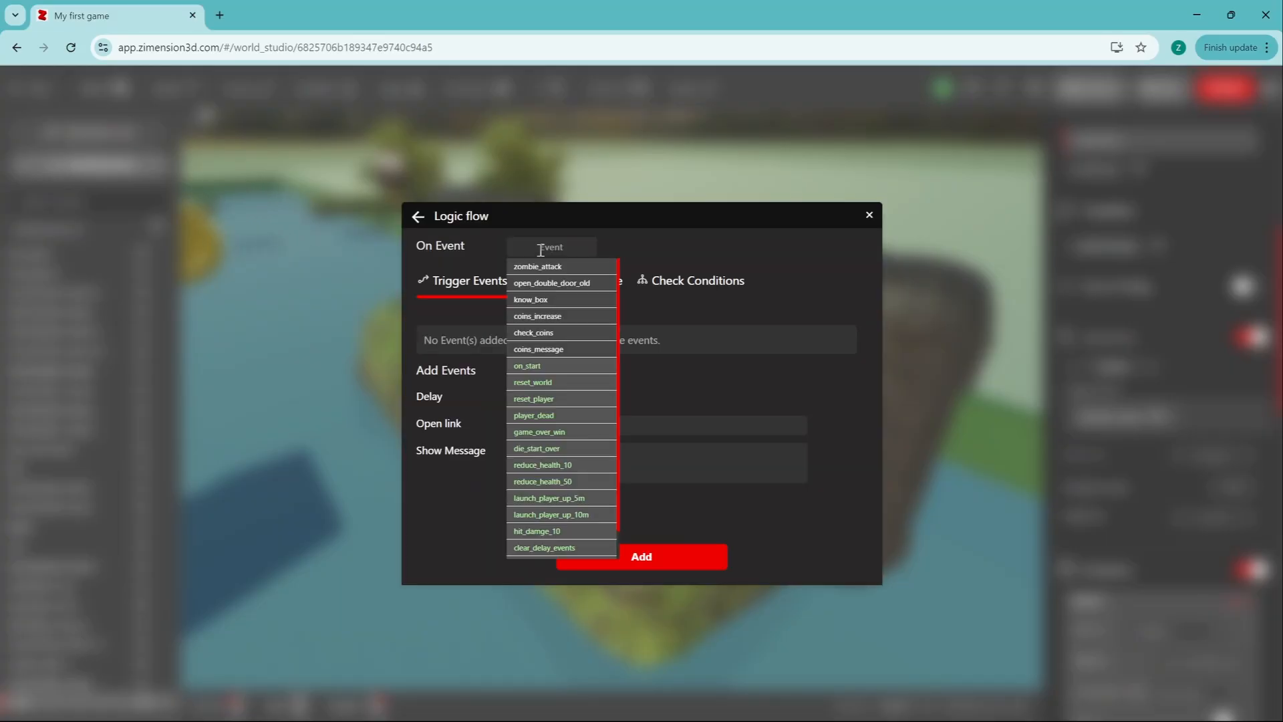
type("coi")
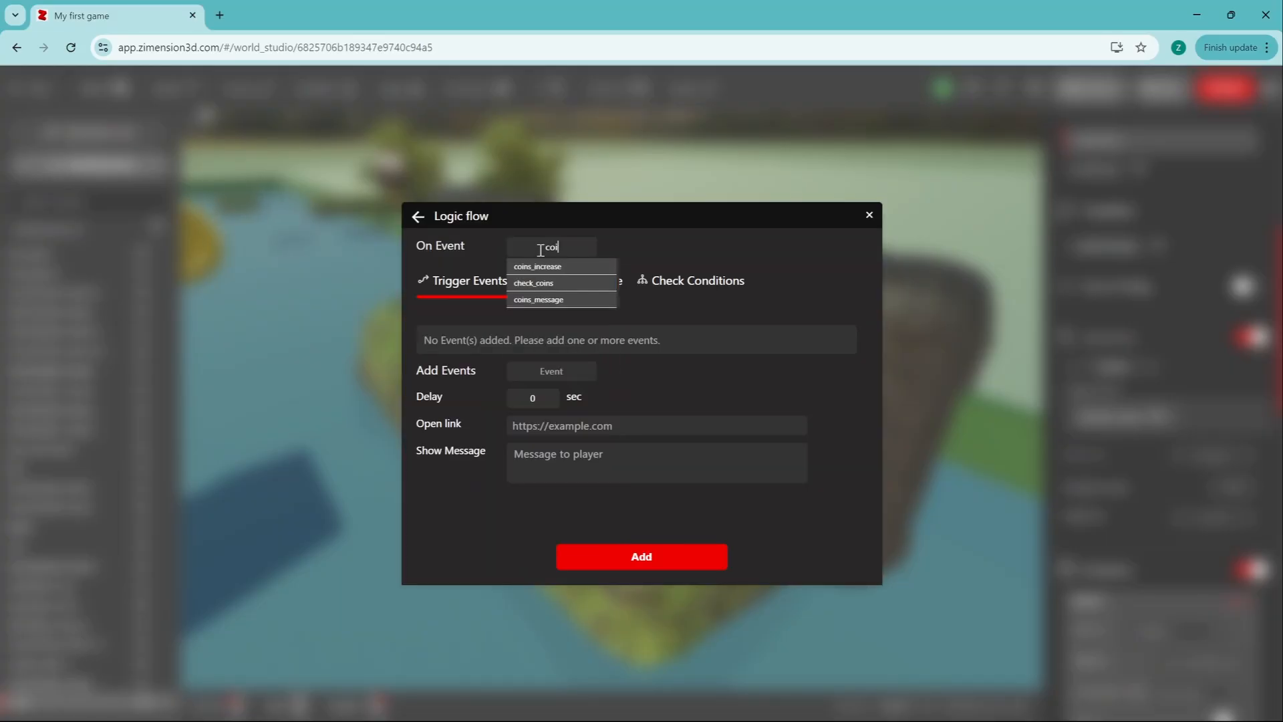
left_click(533, 300)
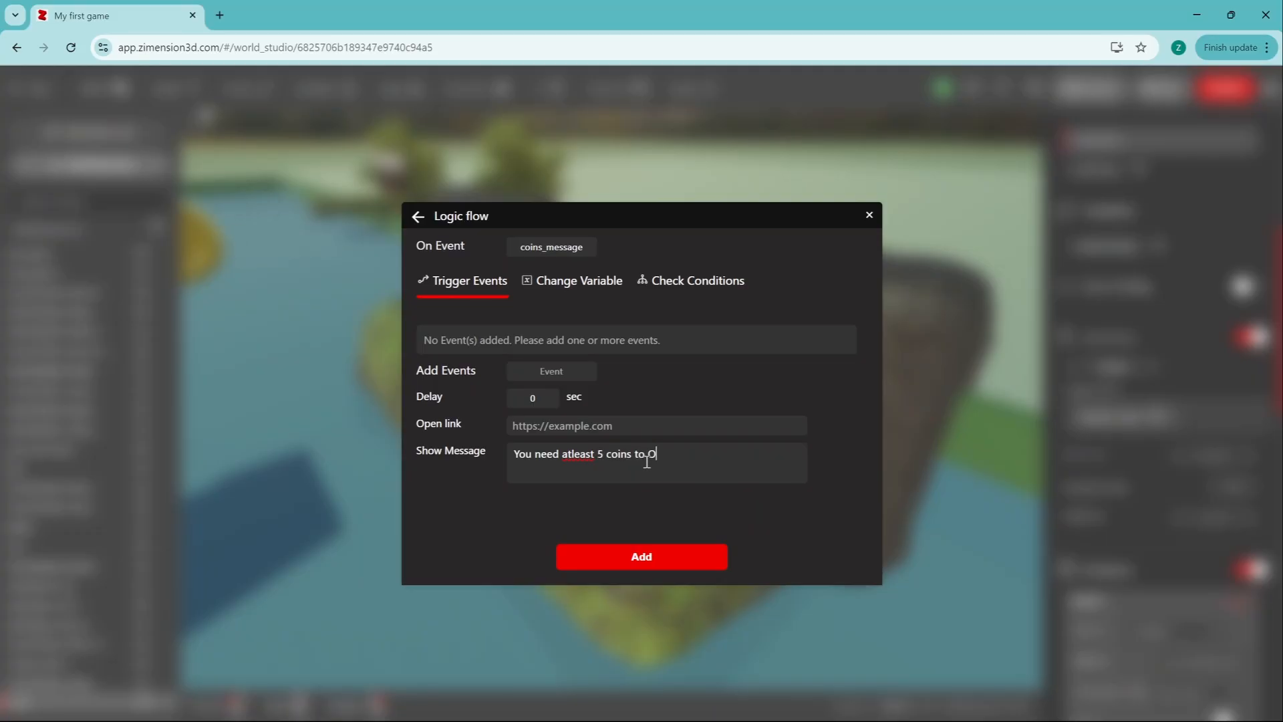
right_click(593, 462)
left_click(611, 121)
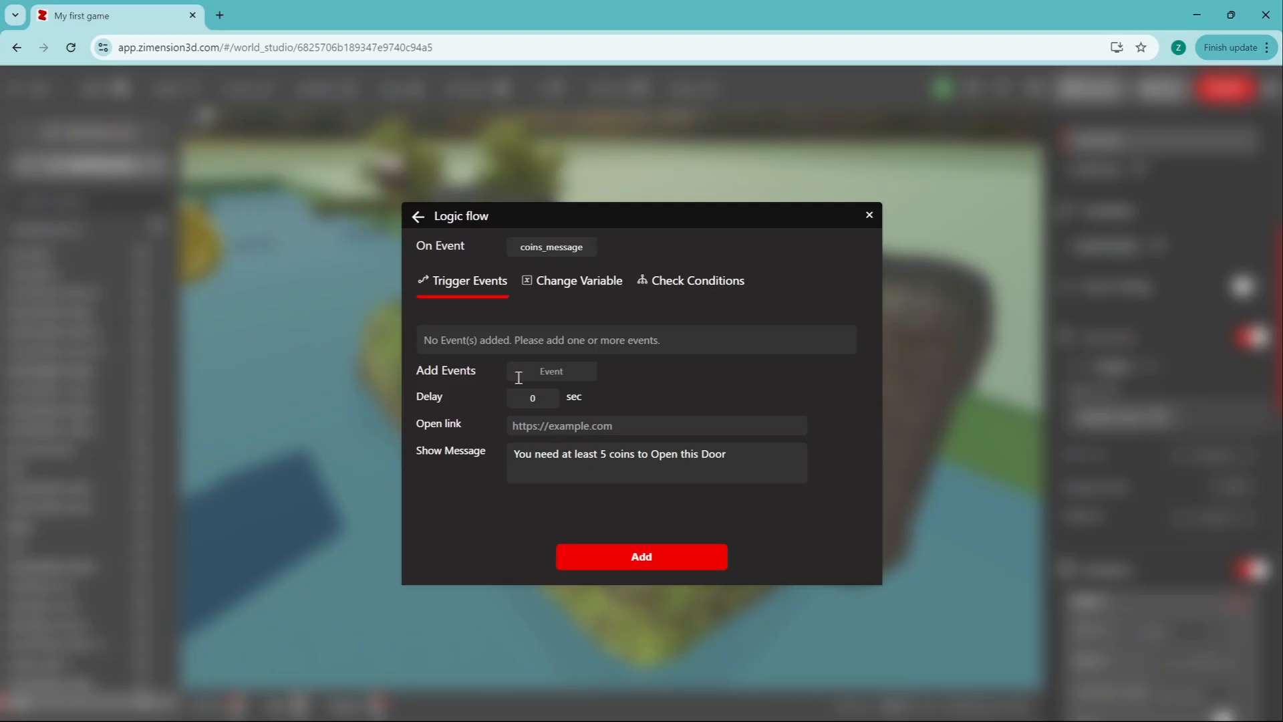
left_click(591, 566)
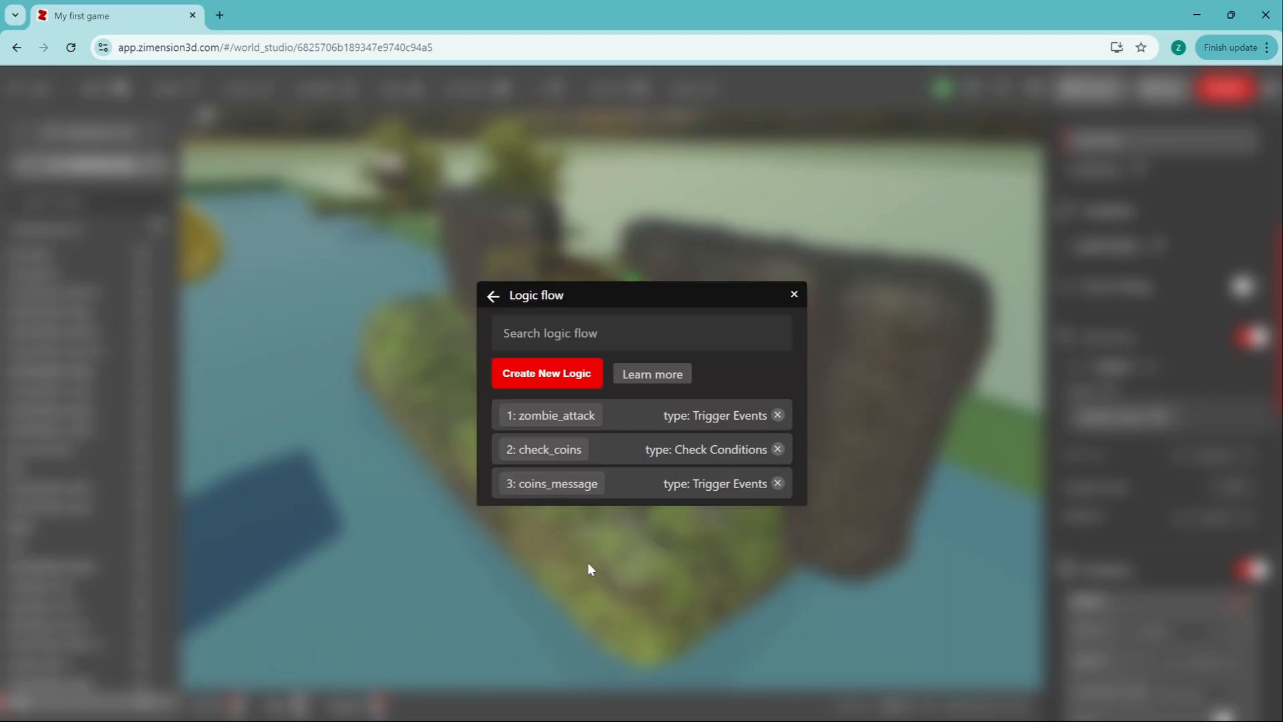
left_click(794, 295)
Step: Playtest: push the crate into the water, grab one coin, and find the gate stays shut
left_click(1160, 93)
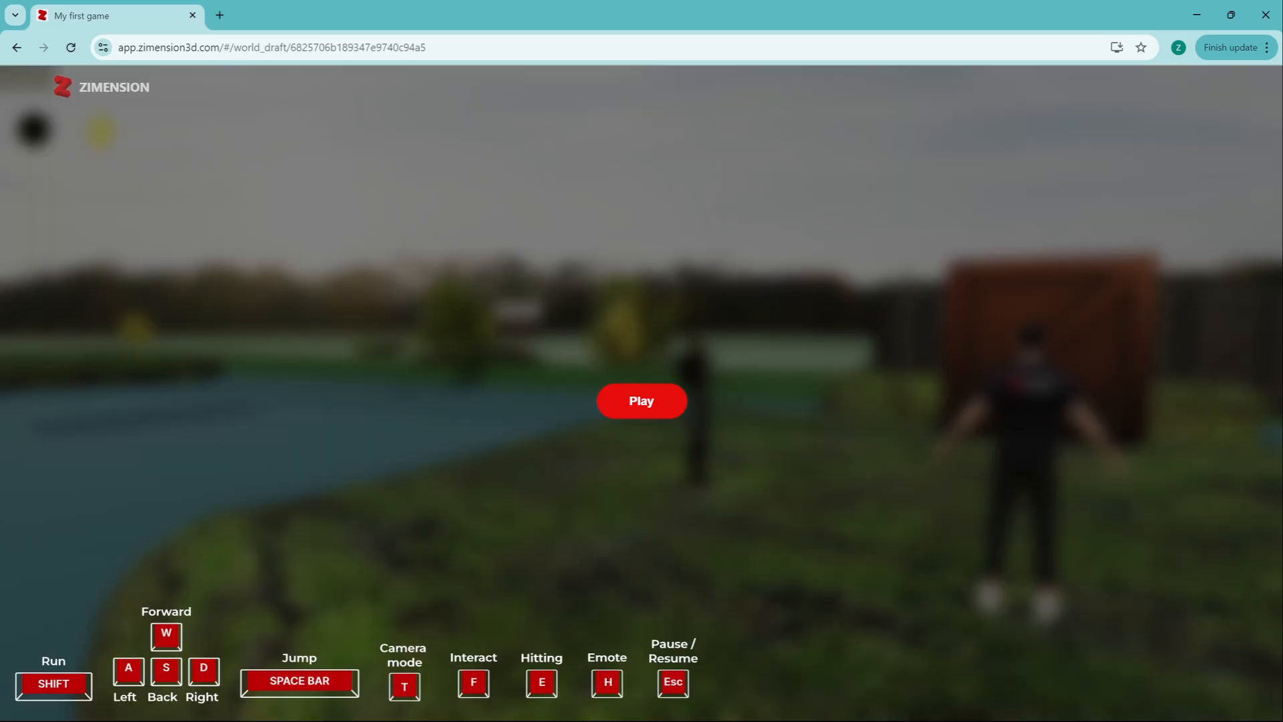
left_click(641, 400)
key("w")
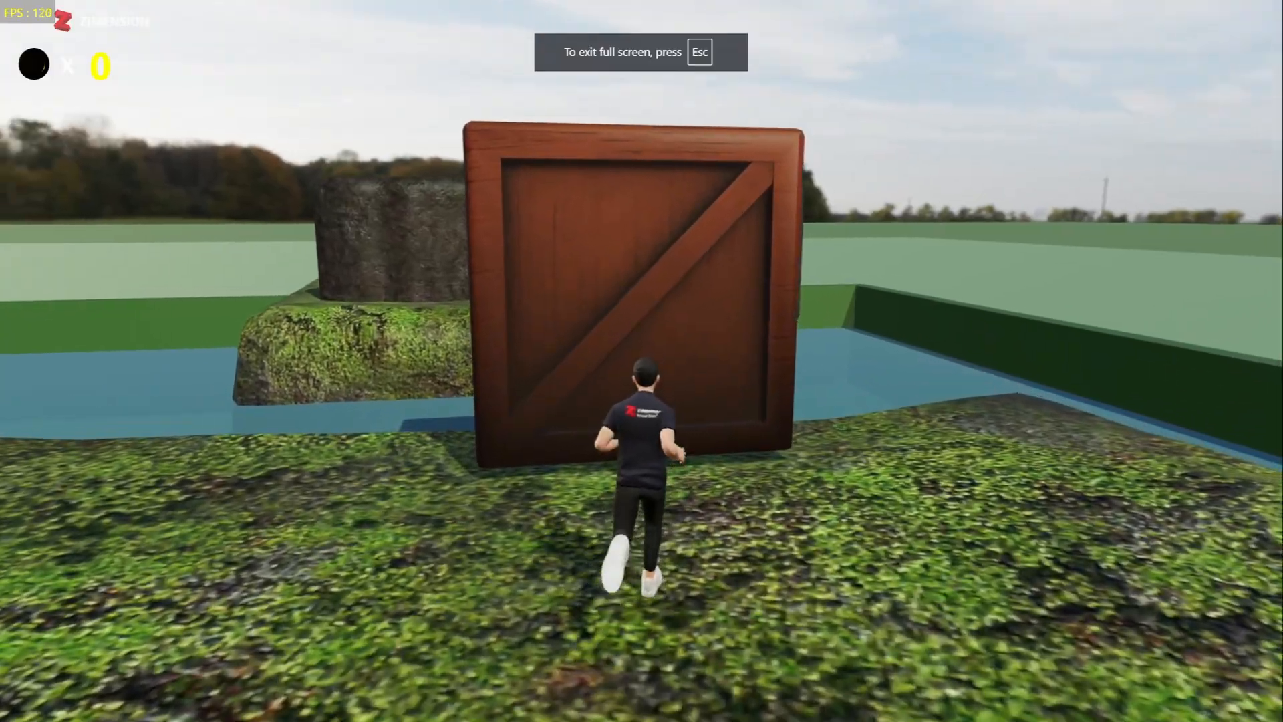
key("f")
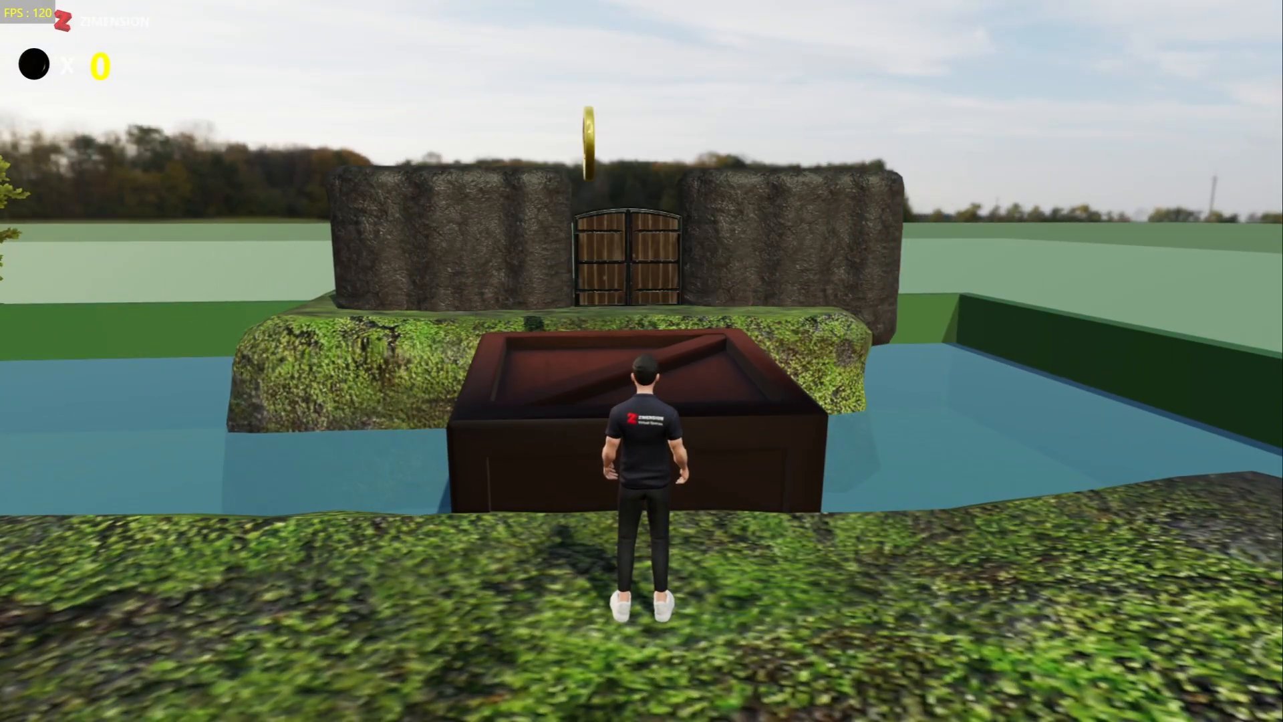
key("w")
key("space")
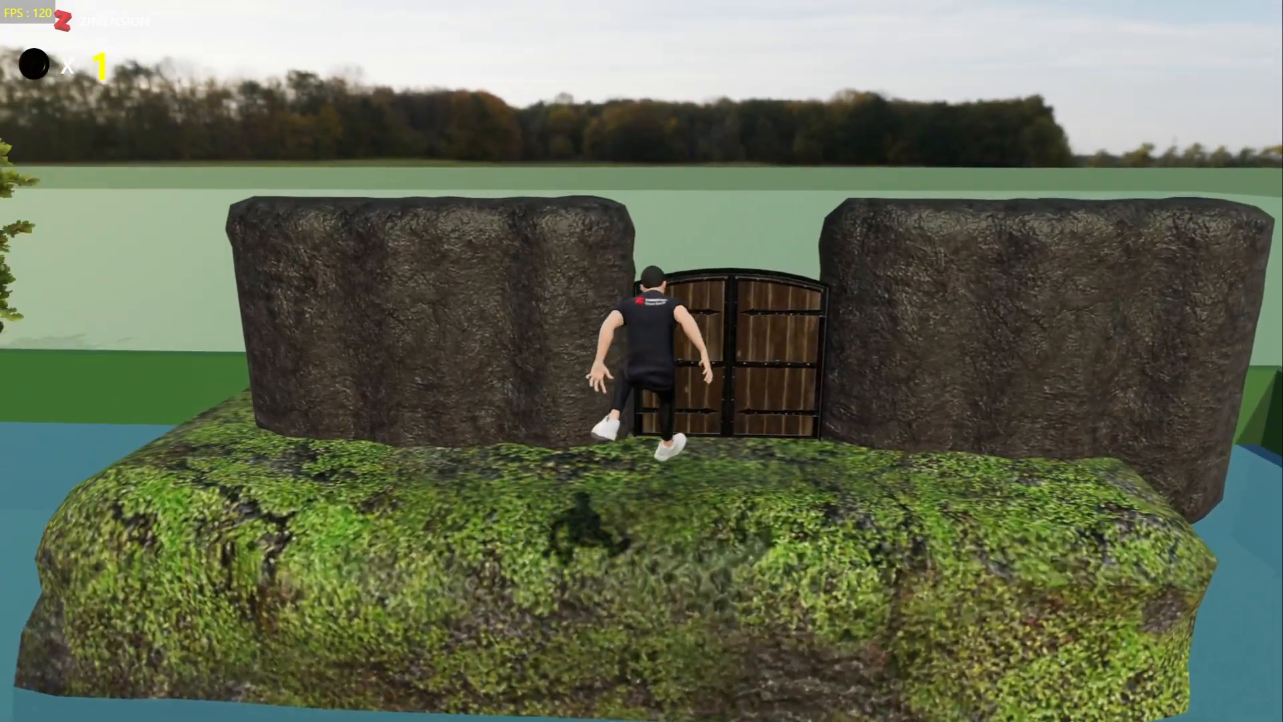
key("f")
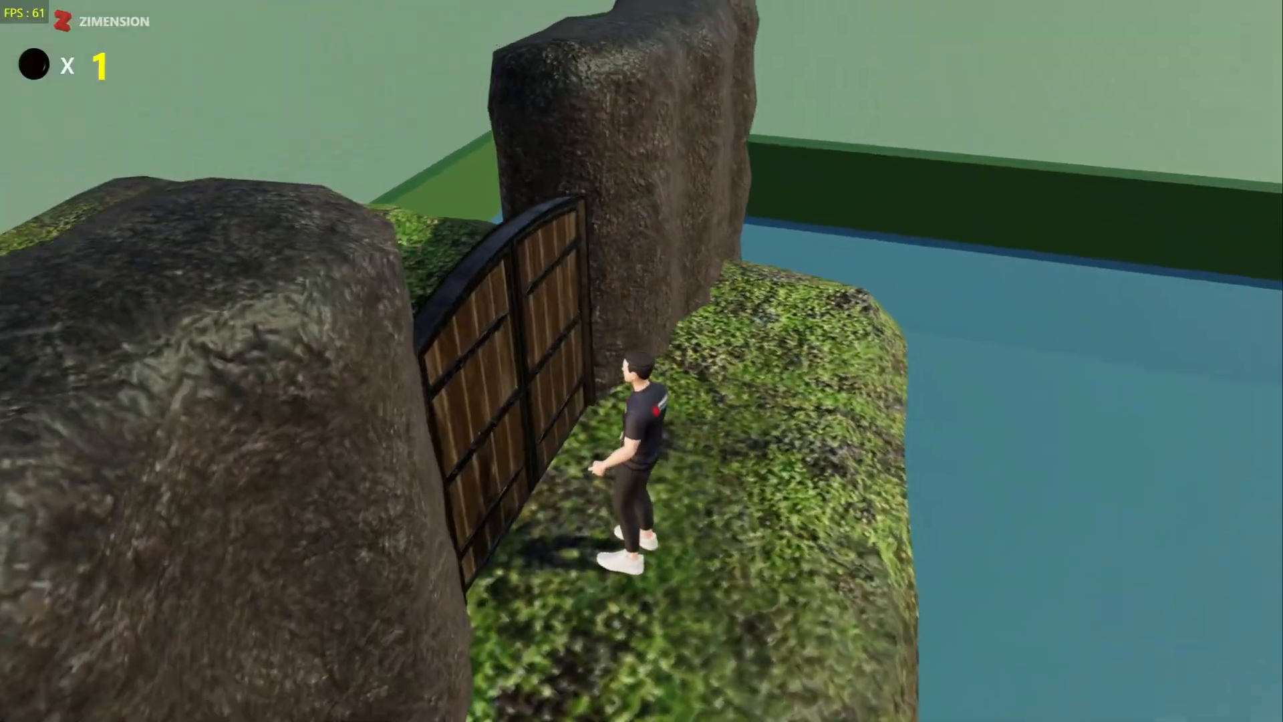
key("Escape")
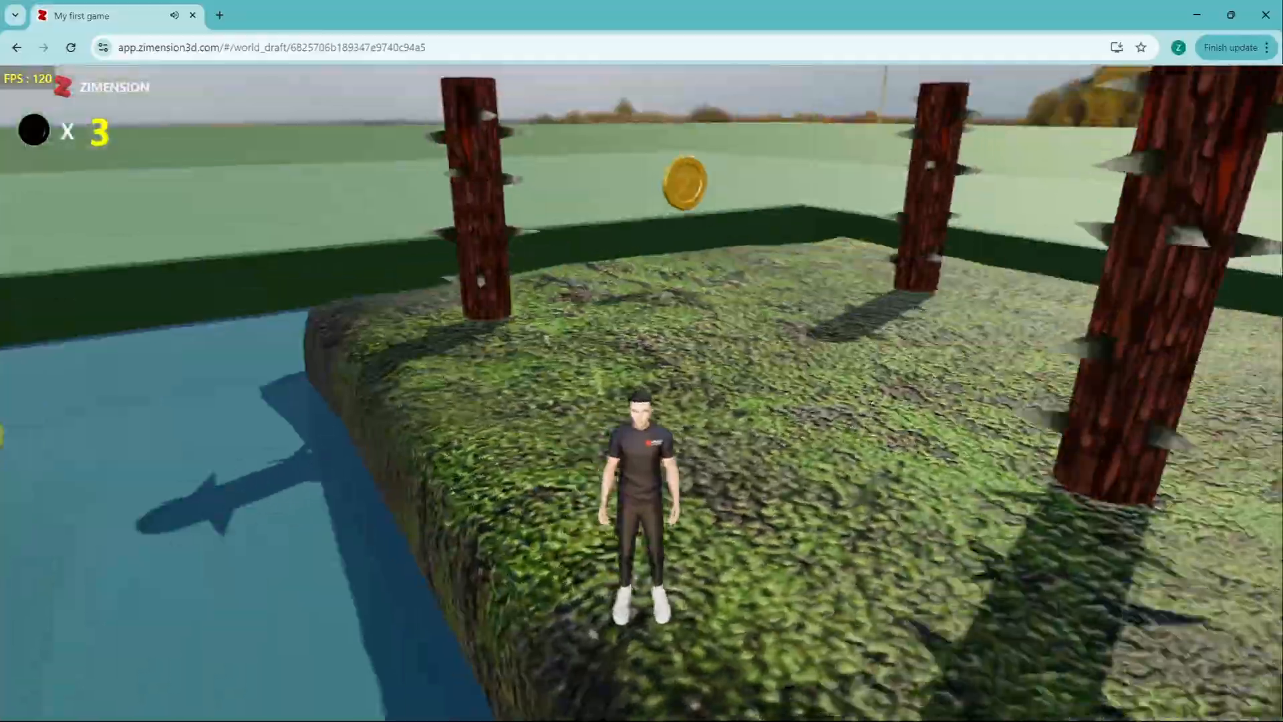
Step: Collect five coins, open the gate, walk through to finish, and return to the editor
key("w")
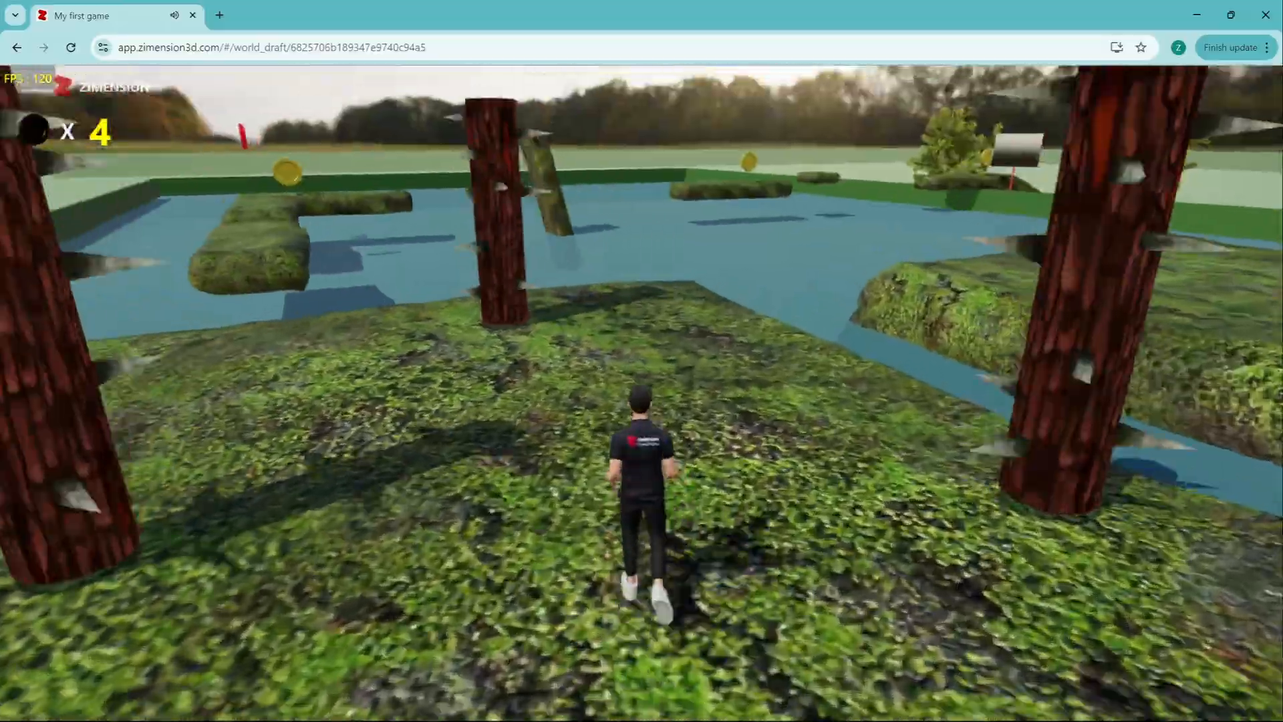
key("space")
key("space")
key("space")
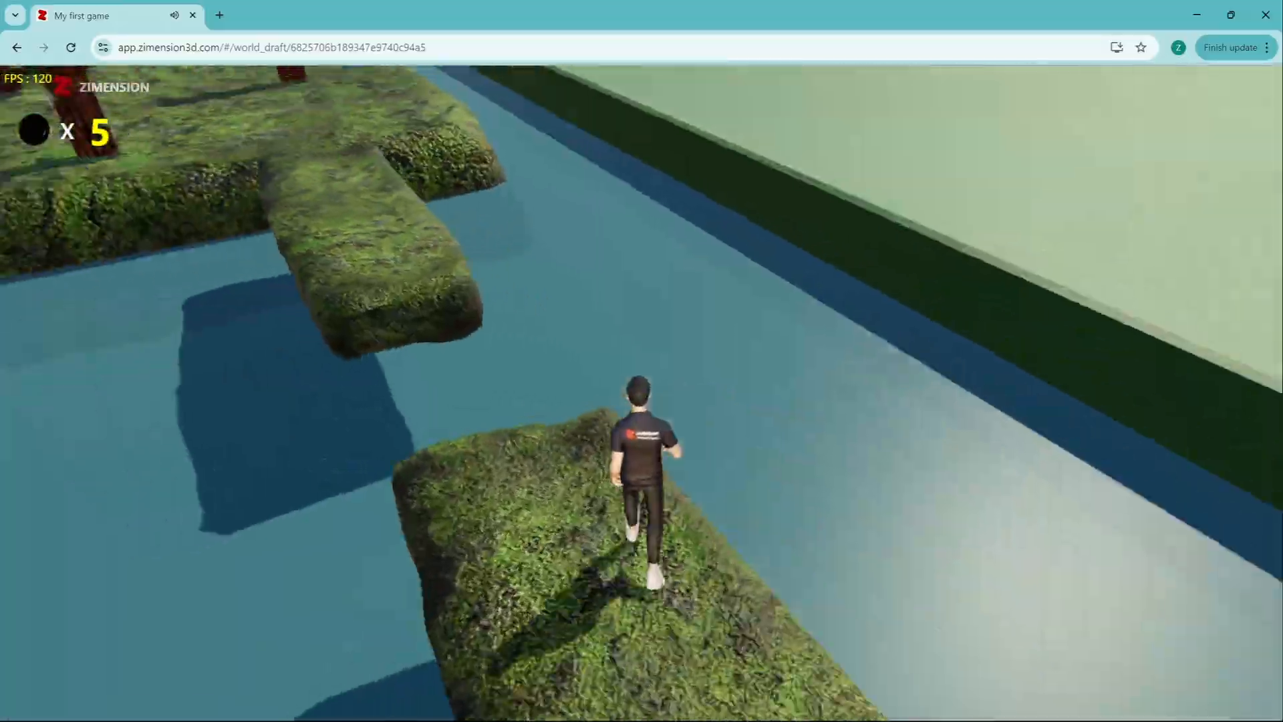
key("w")
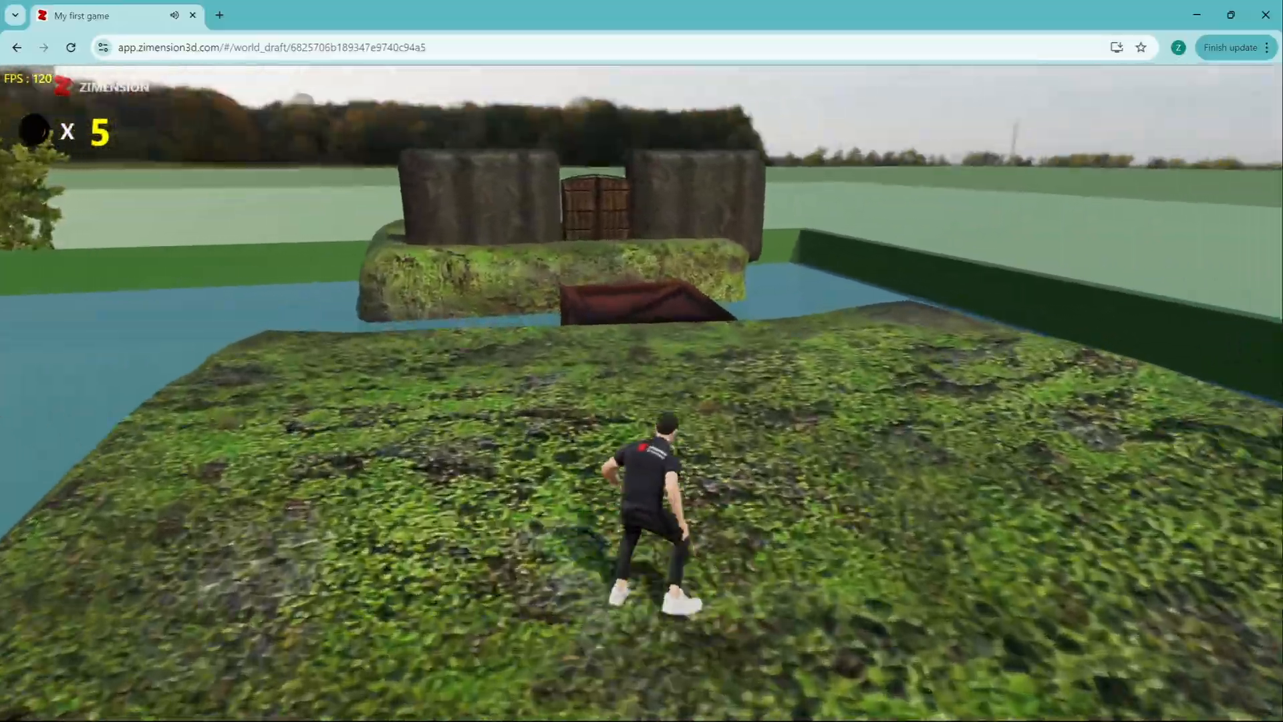
key("w")
key("space")
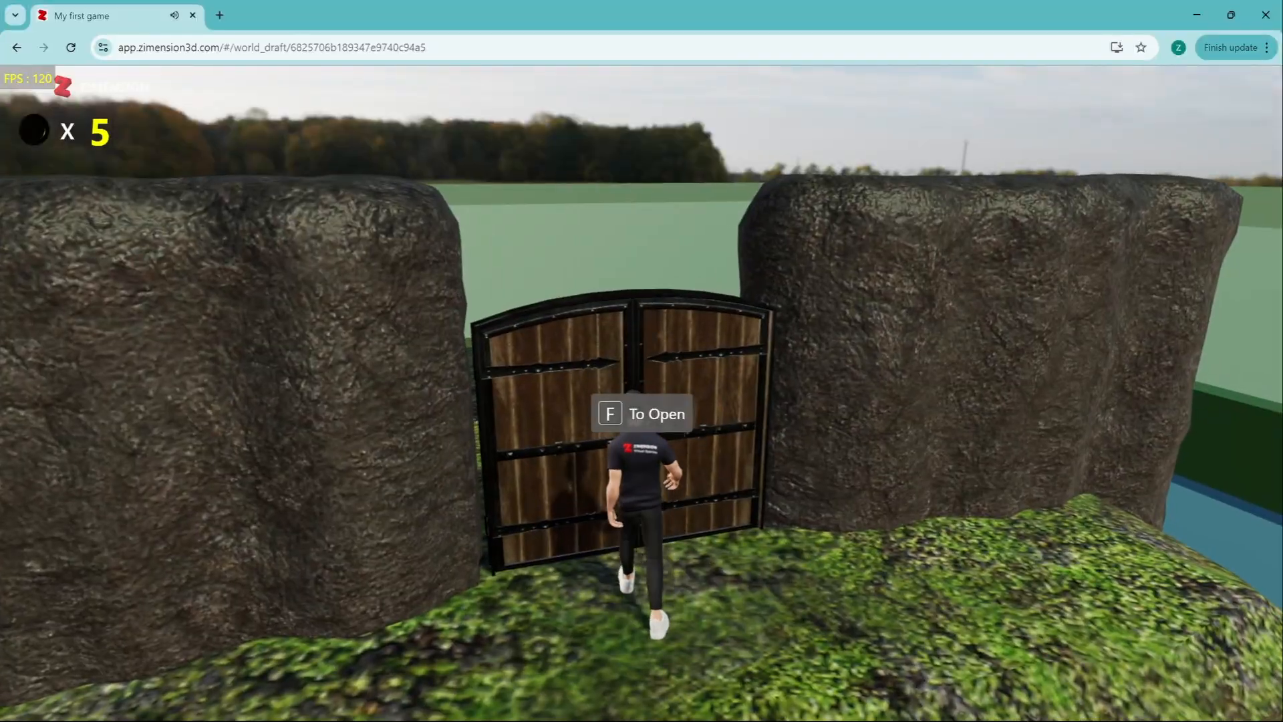
key("f")
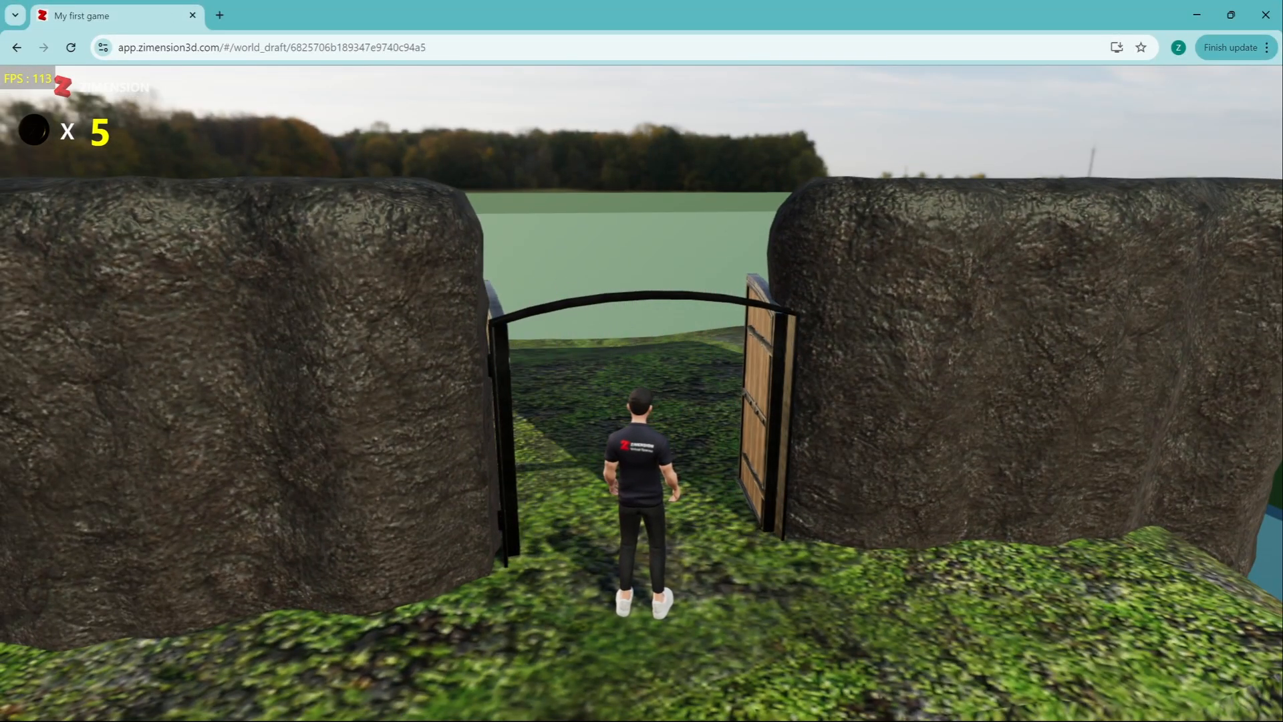
key("w")
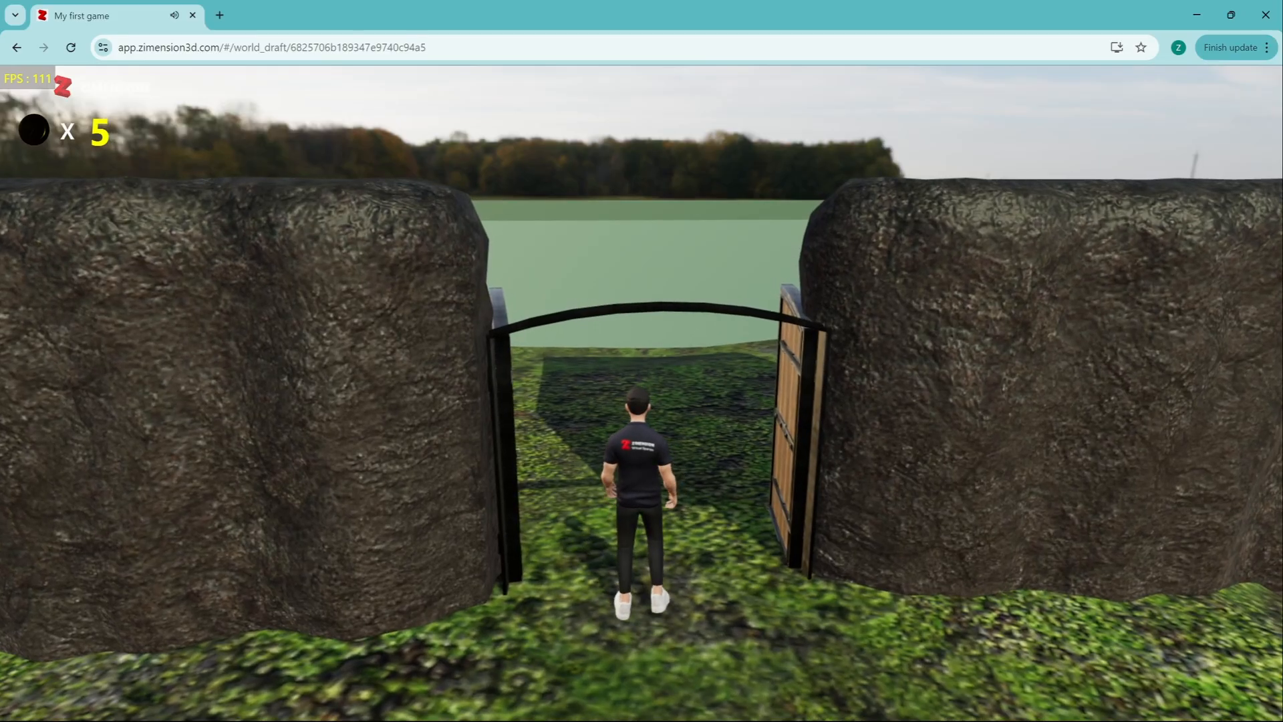
key("w")
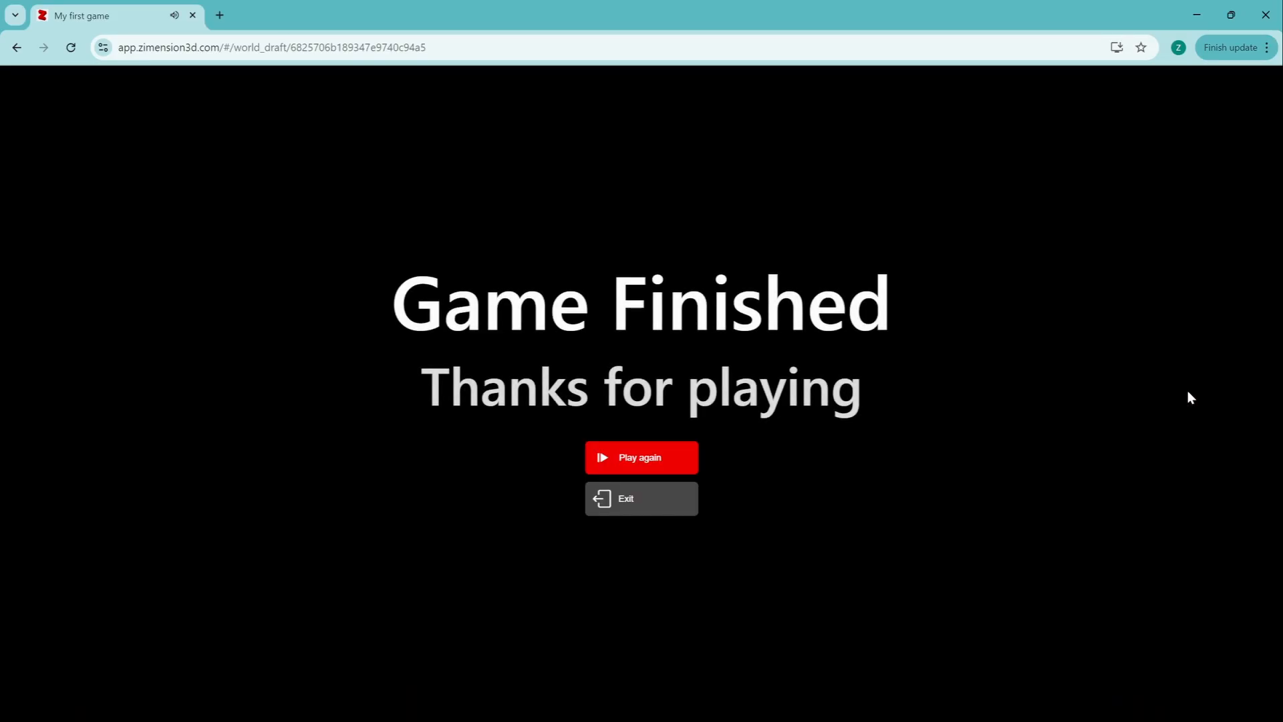
key("alt+Left")
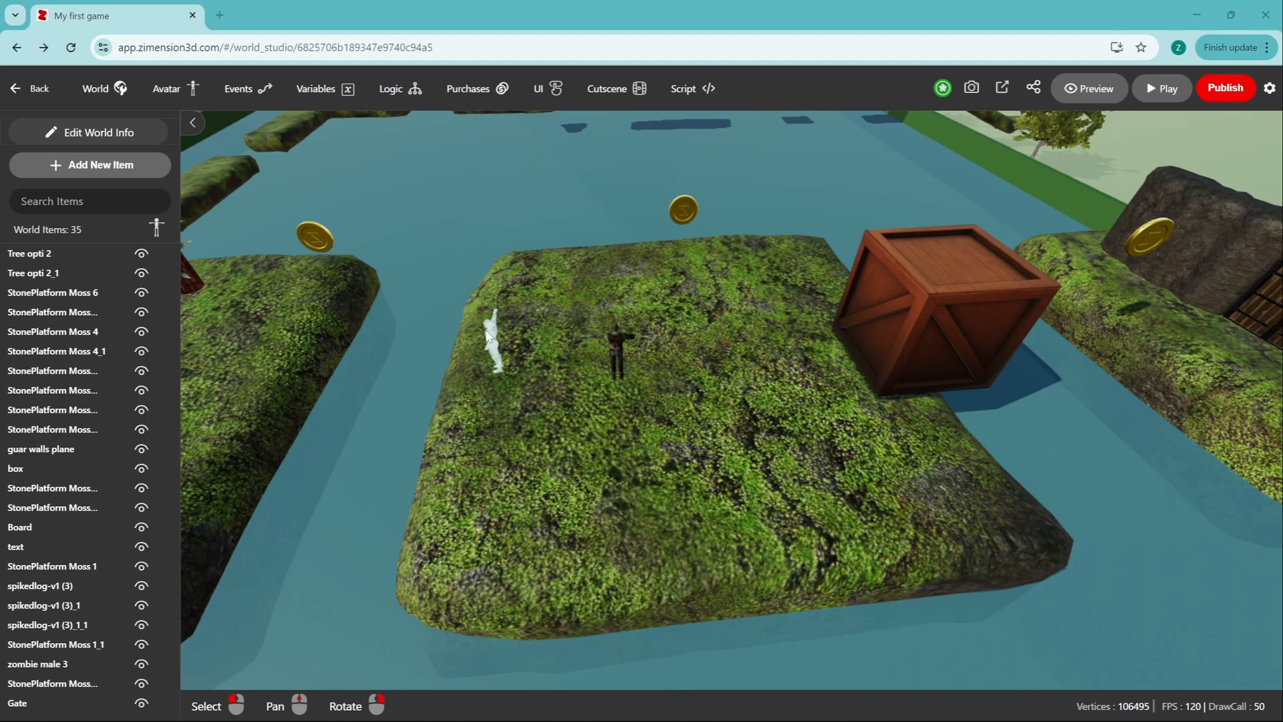
Step: In the avatar settings, swap the Zimension Avatar for the library 'warrior' character
left_click(491, 335)
left_click(652, 445)
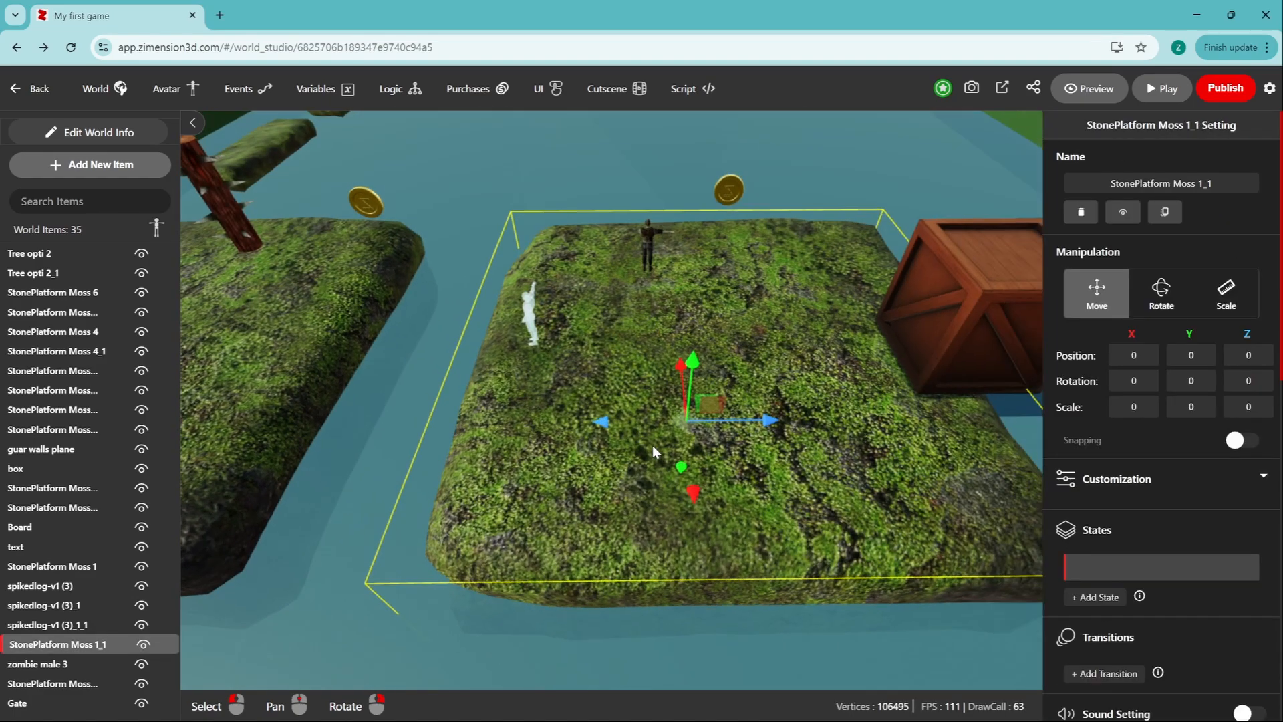
left_click(191, 94)
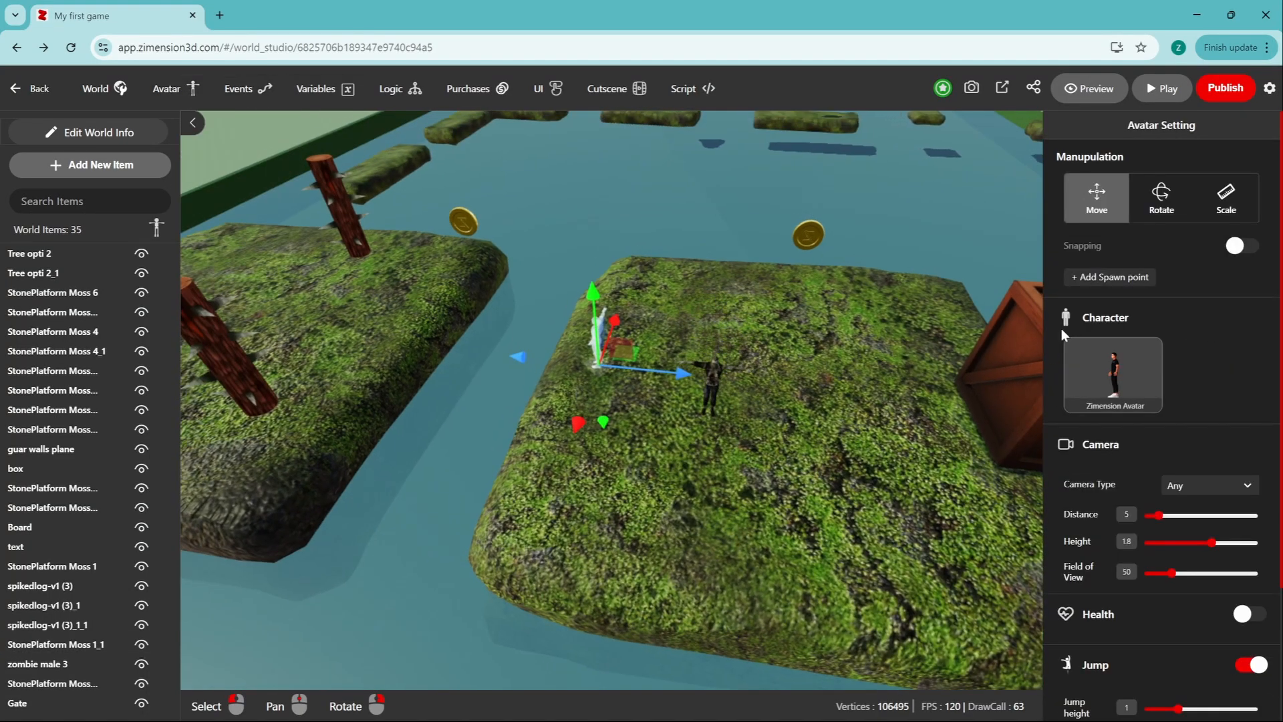
scroll(1114, 248, "down", 3)
scroll(1118, 341, "up", 1)
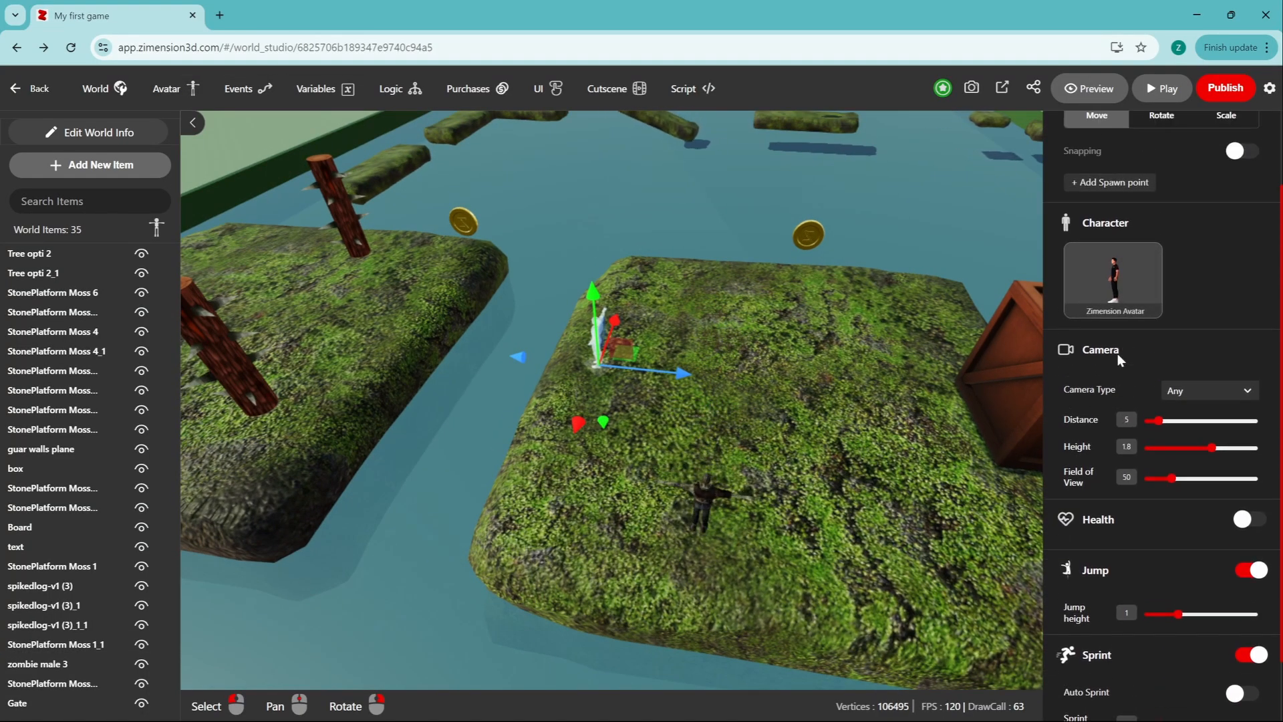
scroll(731, 402, "up", 2)
scroll(738, 447, "up", 2)
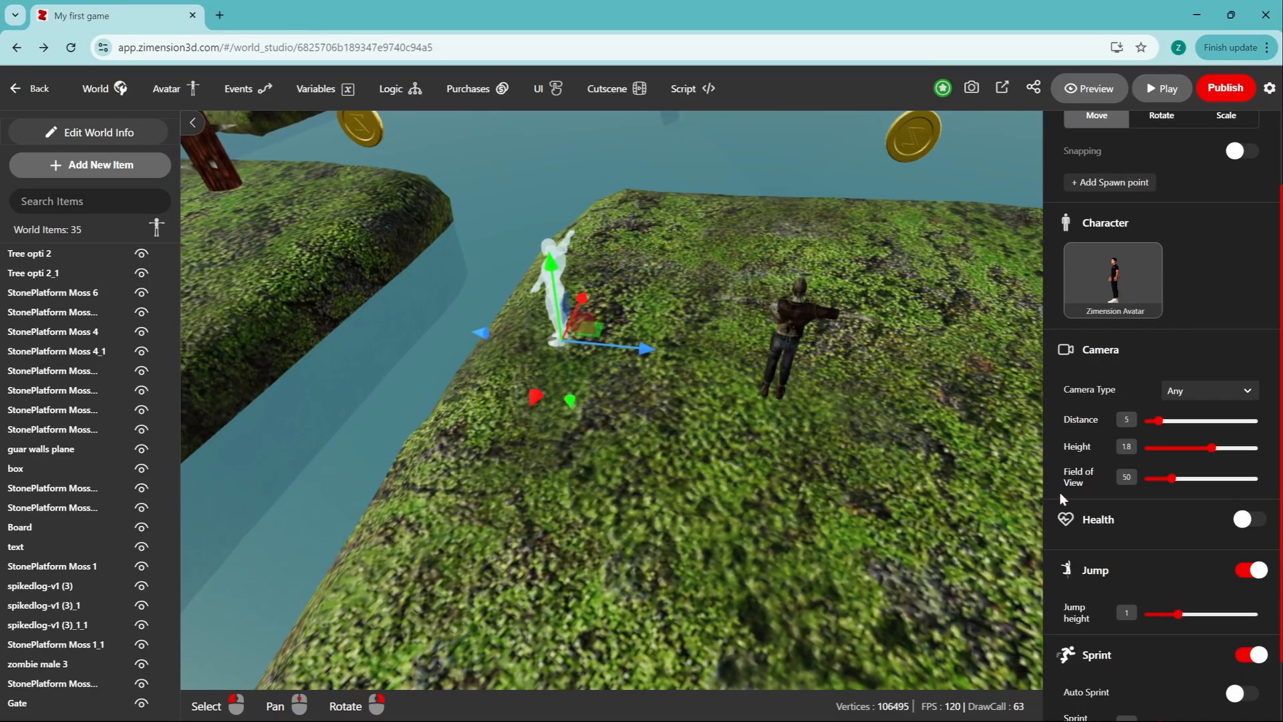
left_click(1114, 270)
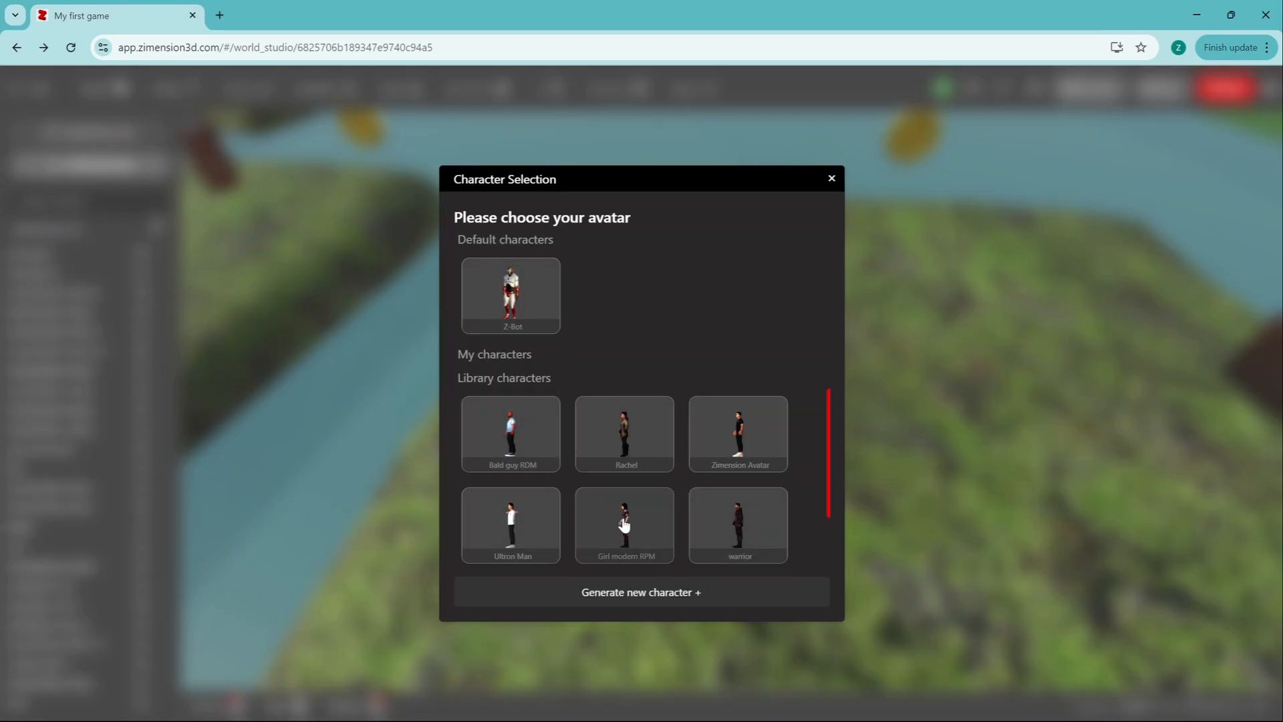
scroll(604, 464, "down", 1)
scroll(707, 494, "up", 1)
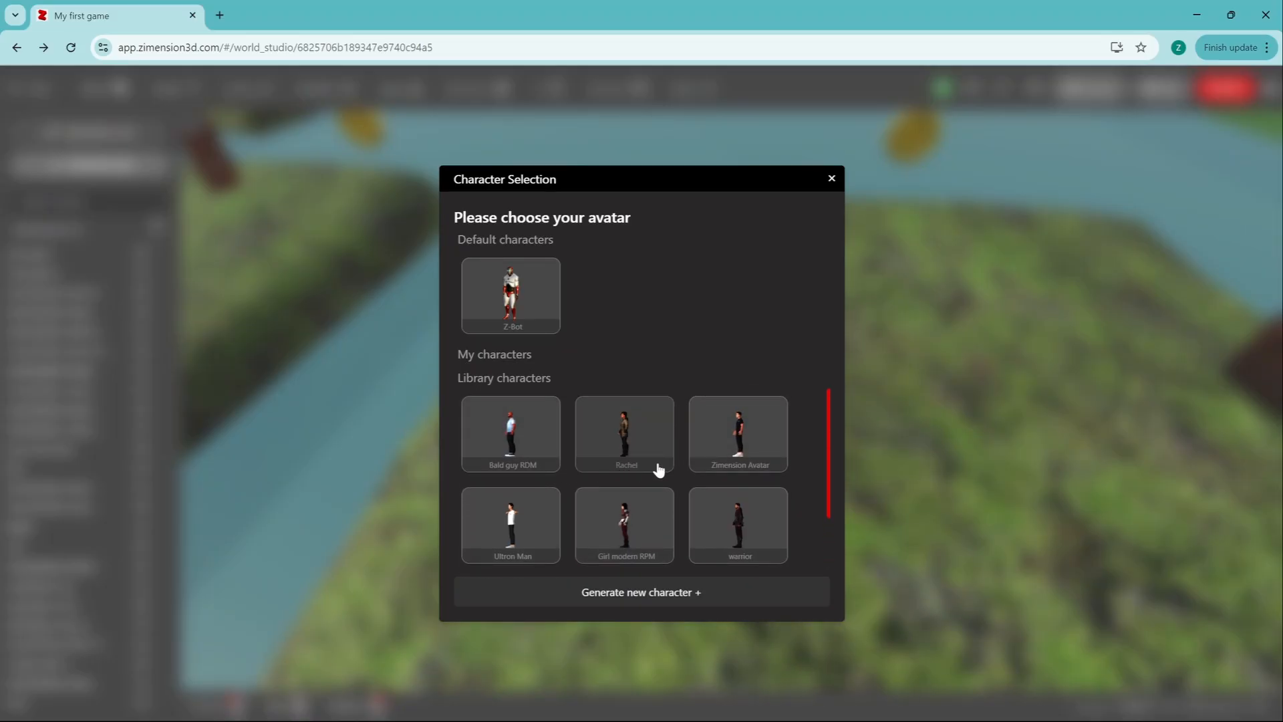
left_click(739, 528)
Step: Adjust the follow camera's distance and height, widen its field of view, and test in Preview and Play
scroll(1147, 468, "down", 3)
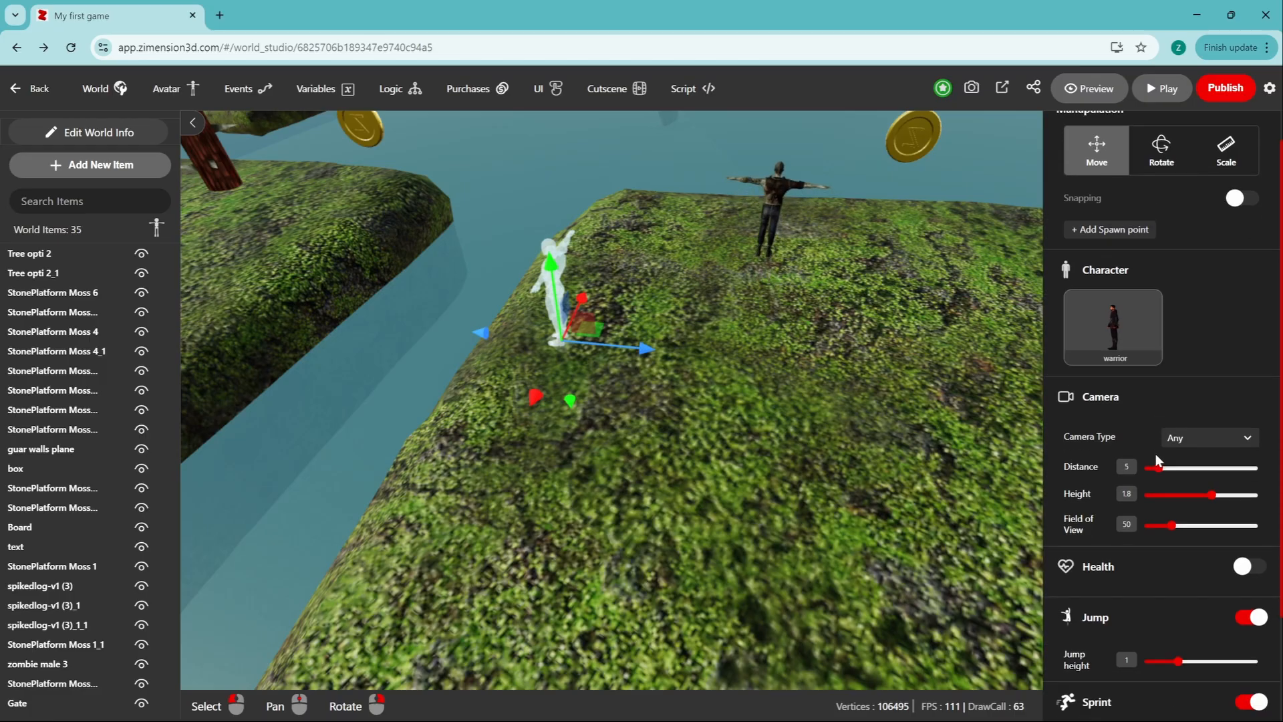
scroll(1127, 366, "up", 1)
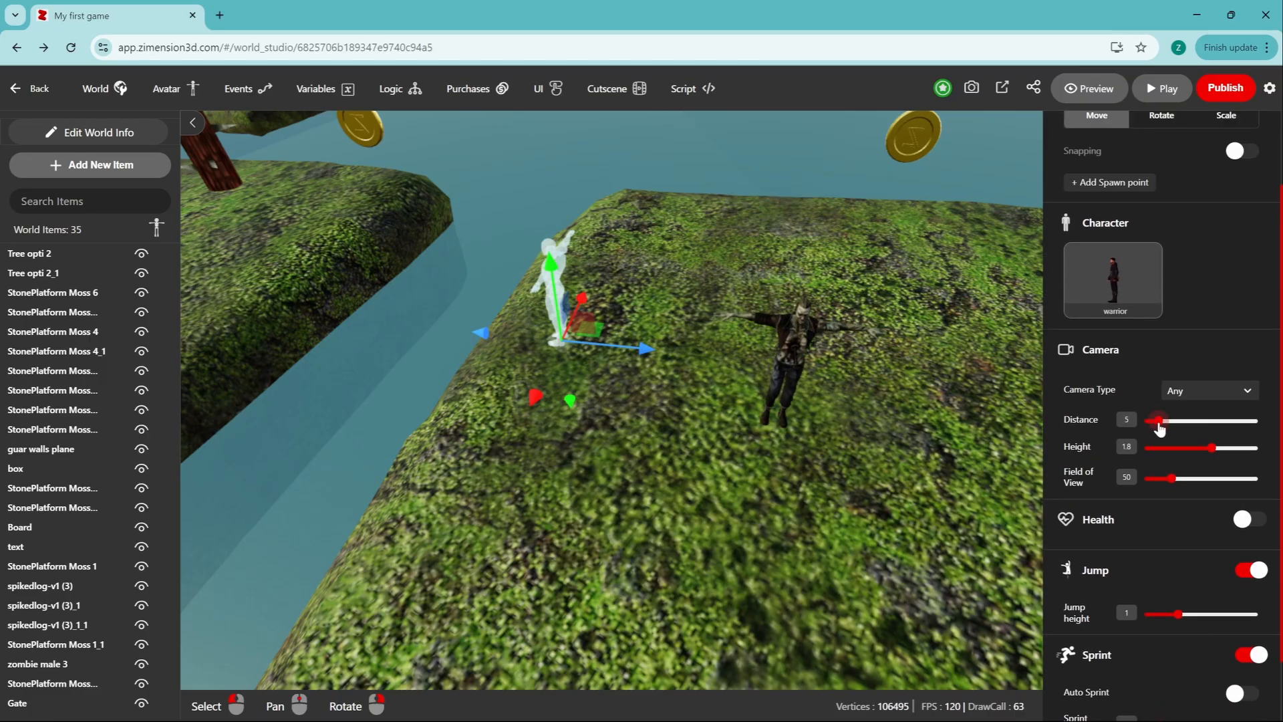
left_click_drag(1160, 428, 1164, 429)
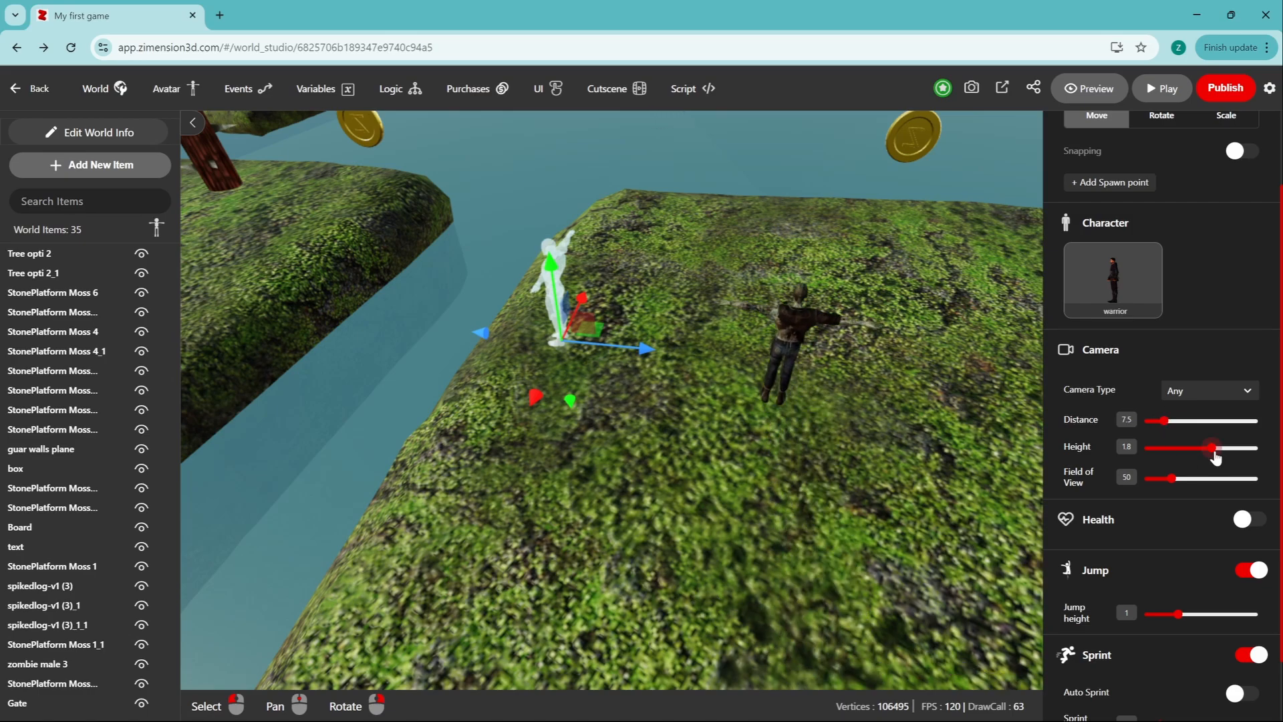
left_click_drag(1213, 449, 1216, 450)
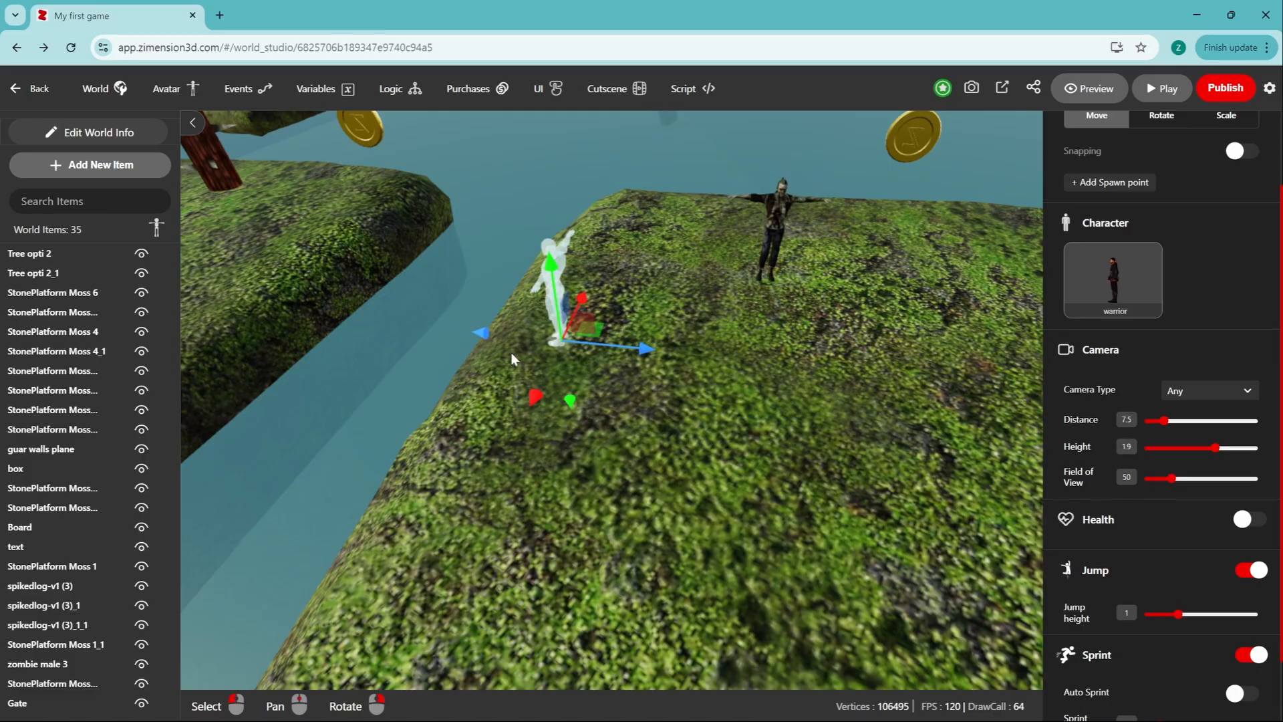
left_click_drag(1171, 479, 1200, 479)
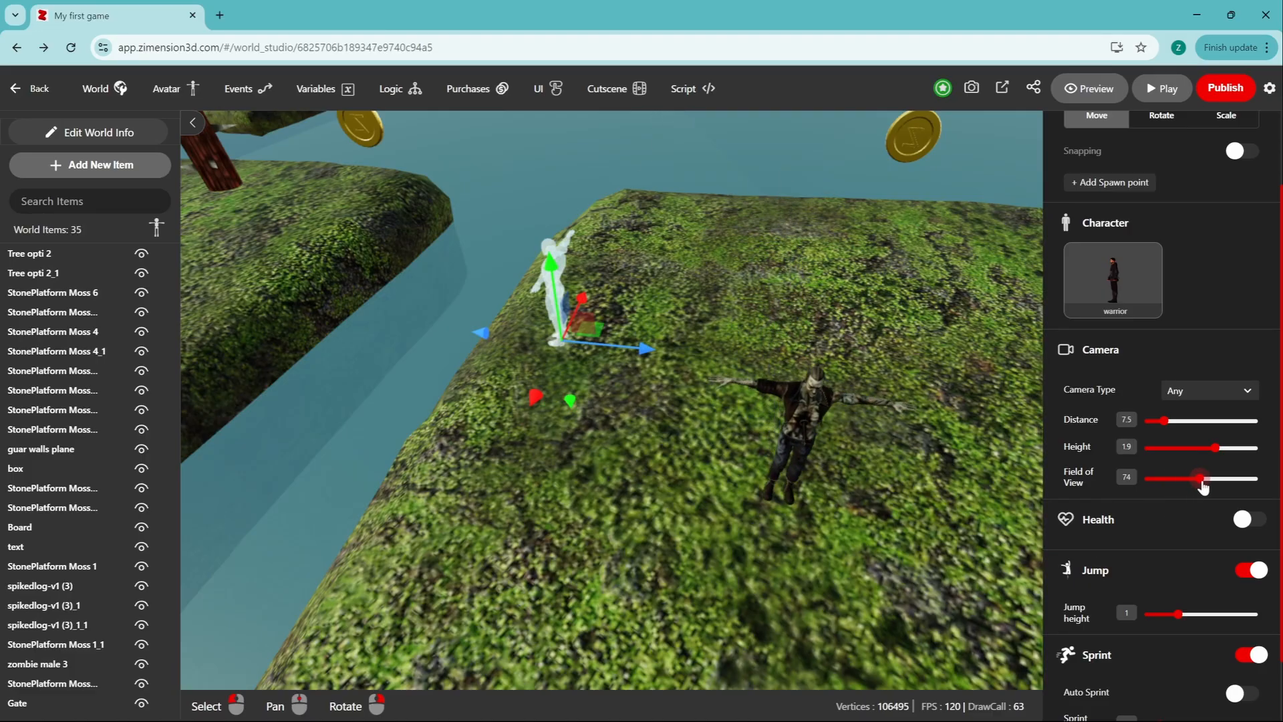
left_click(1095, 88)
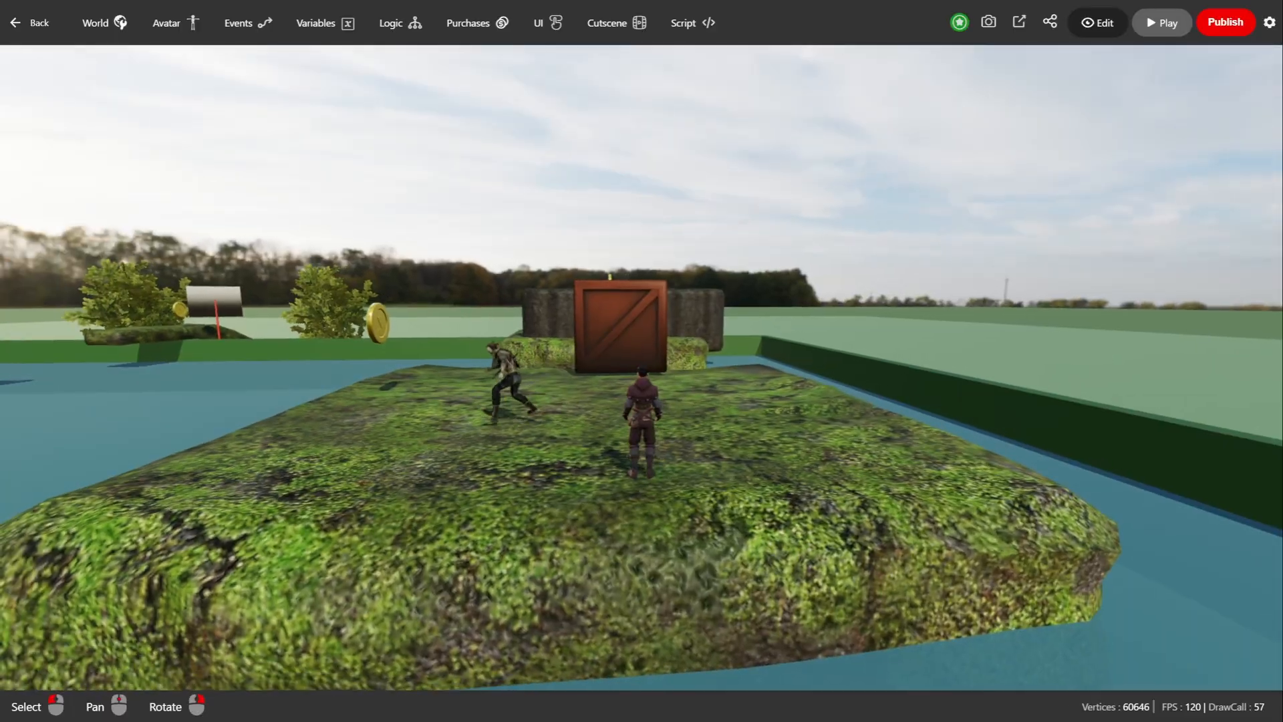
left_click(1099, 24)
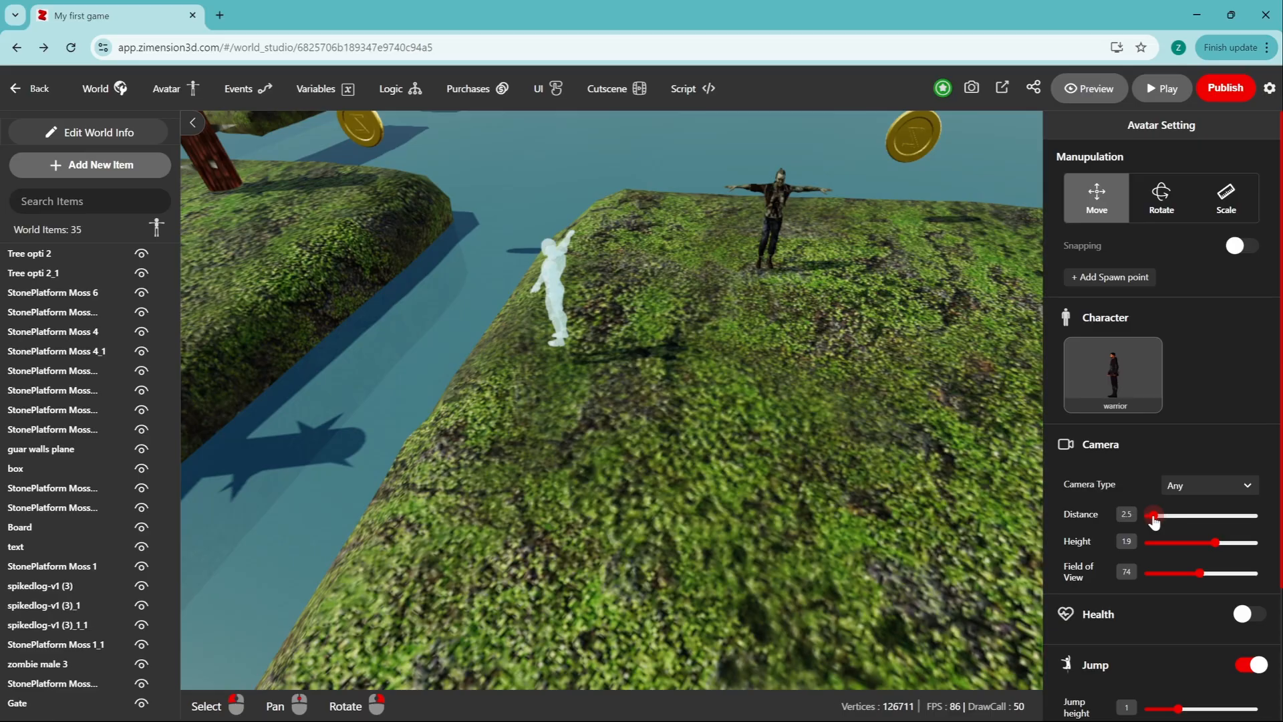
left_click(1147, 102)
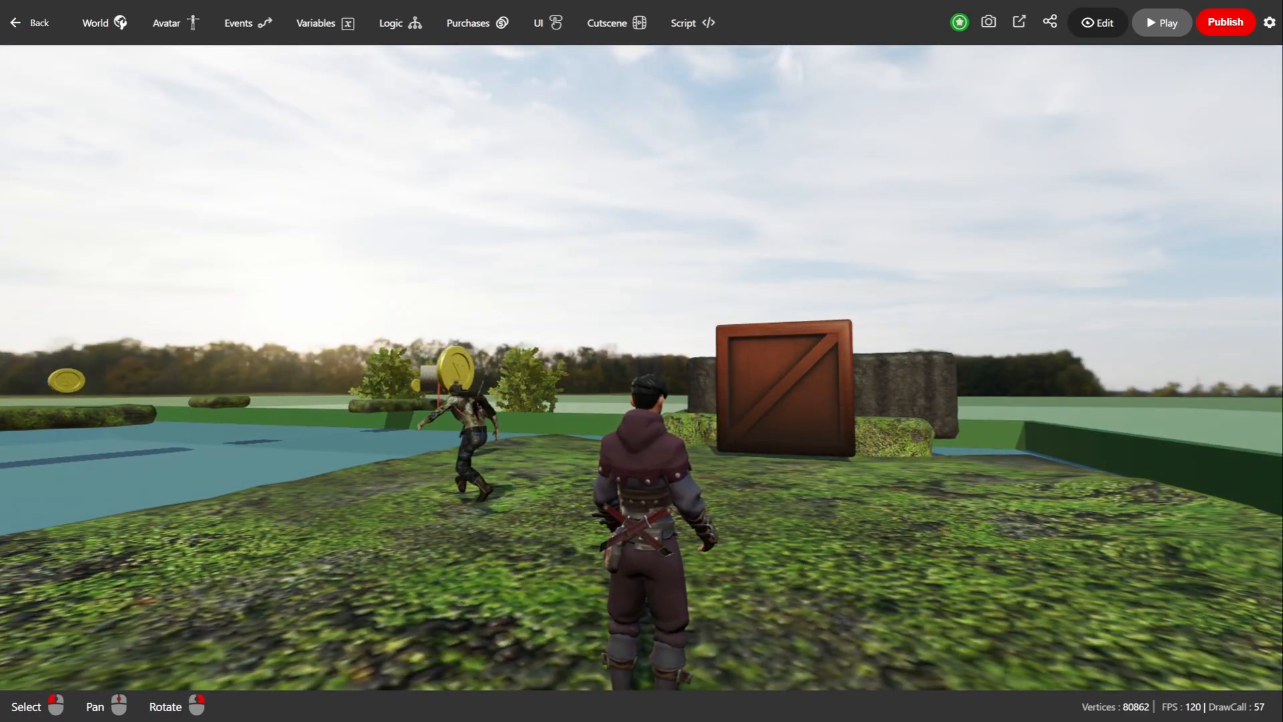
left_click(1099, 22)
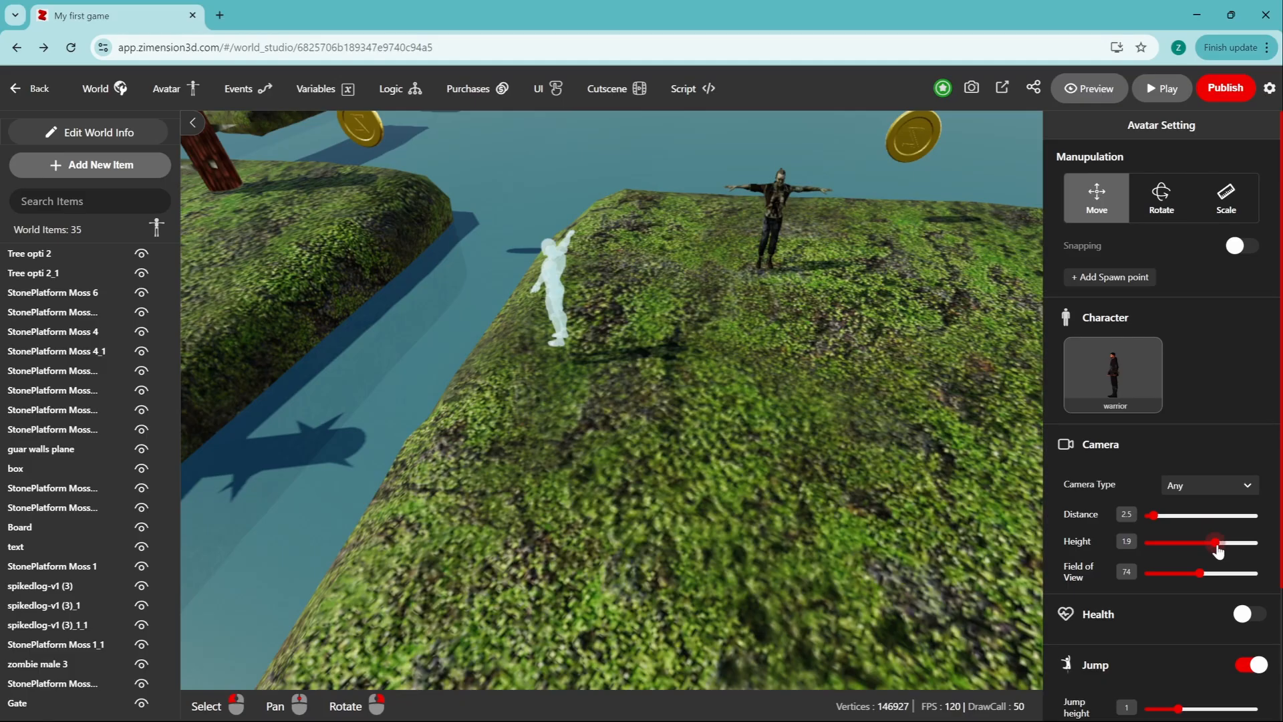
Step: Narrow the field of view to 60 and preview, toggling first- and third-person views
left_click_drag(1201, 576, 1184, 575)
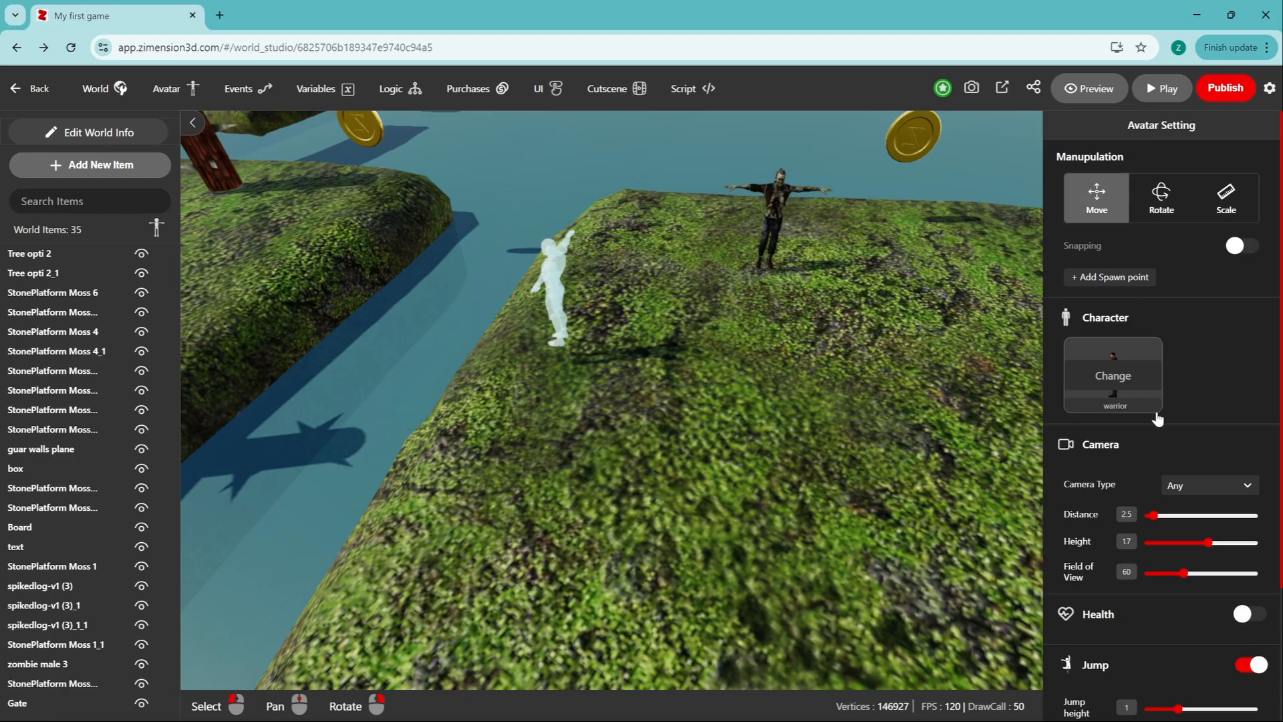
left_click(1089, 88)
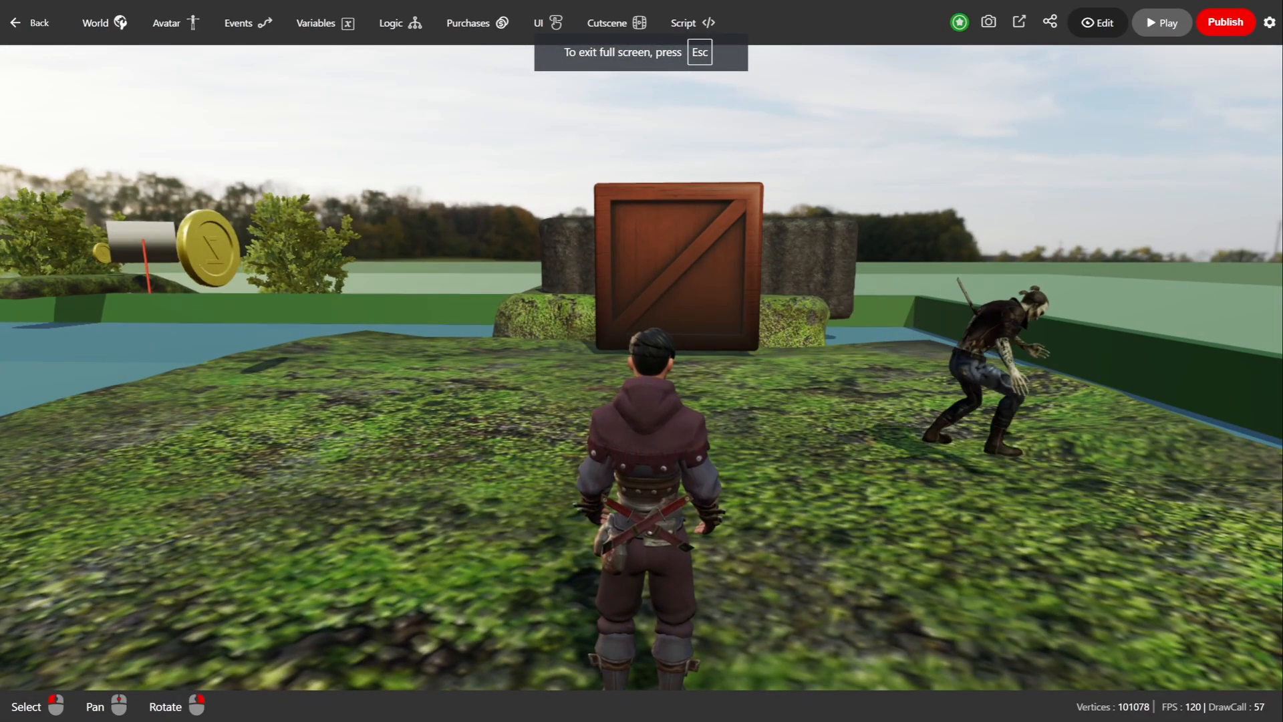
key("t")
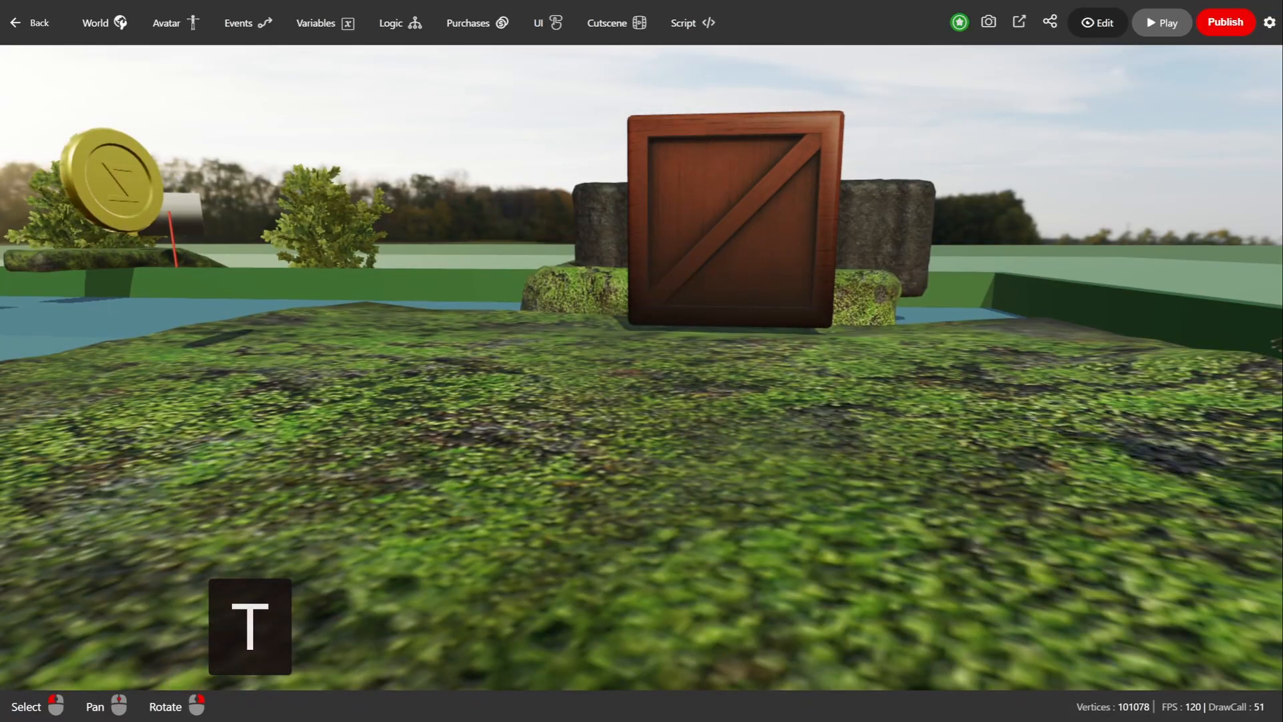
key("t")
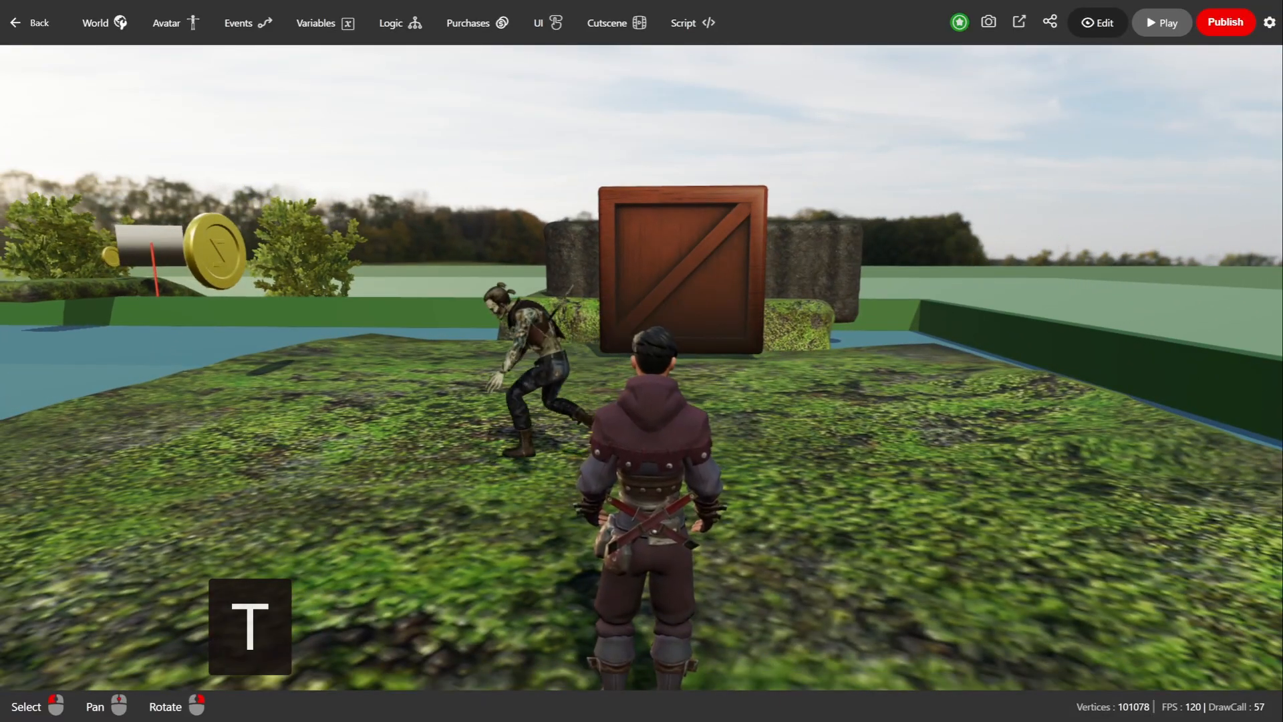
key("t")
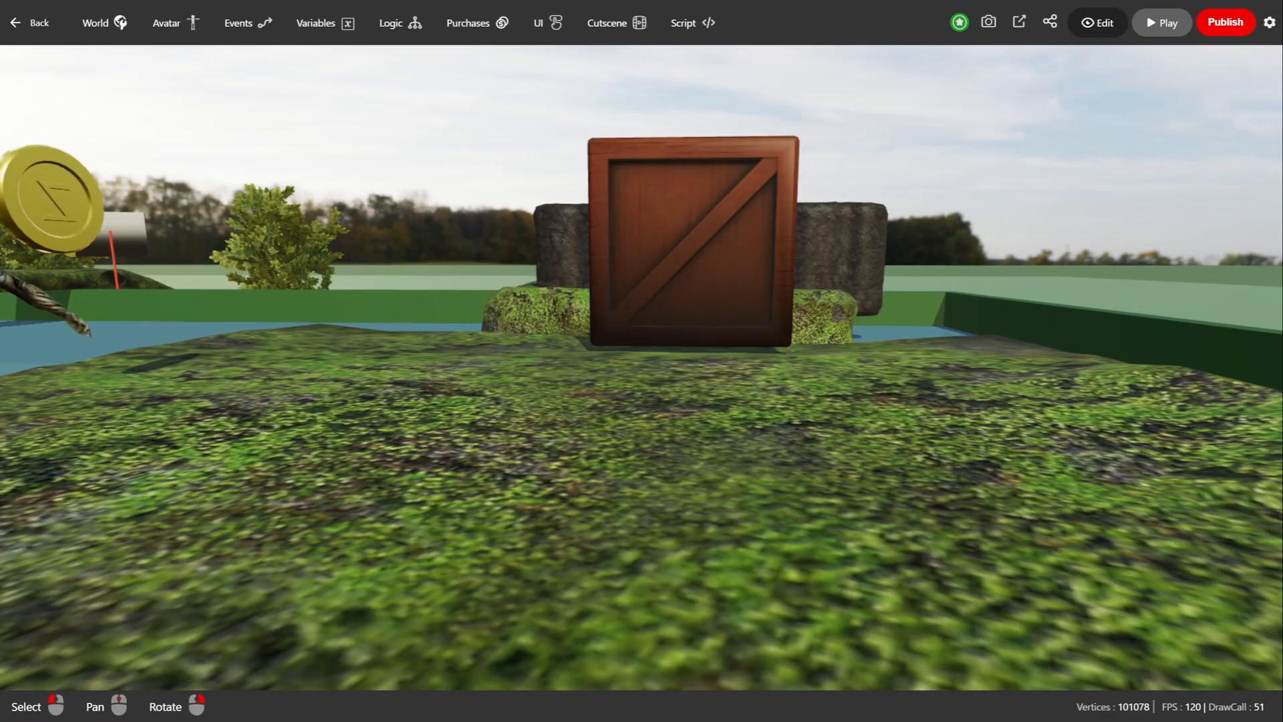
key("t")
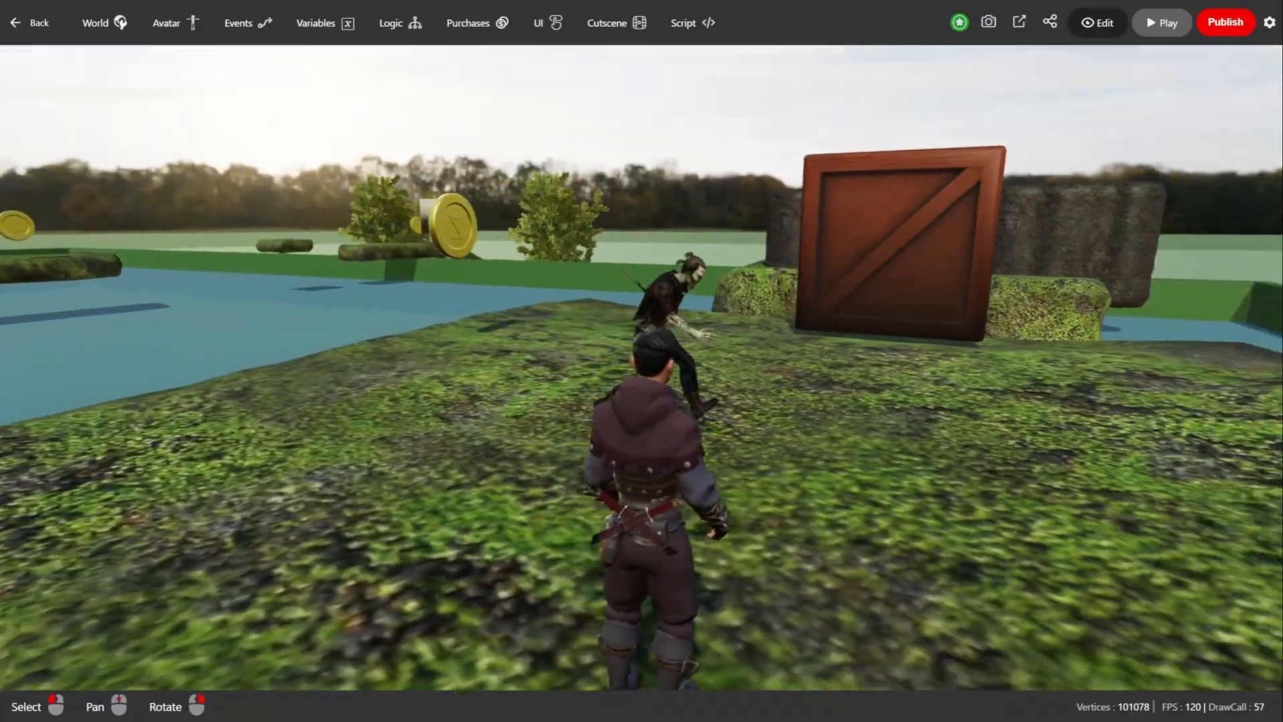
left_click(1096, 23)
scroll(1136, 428, "down", 1)
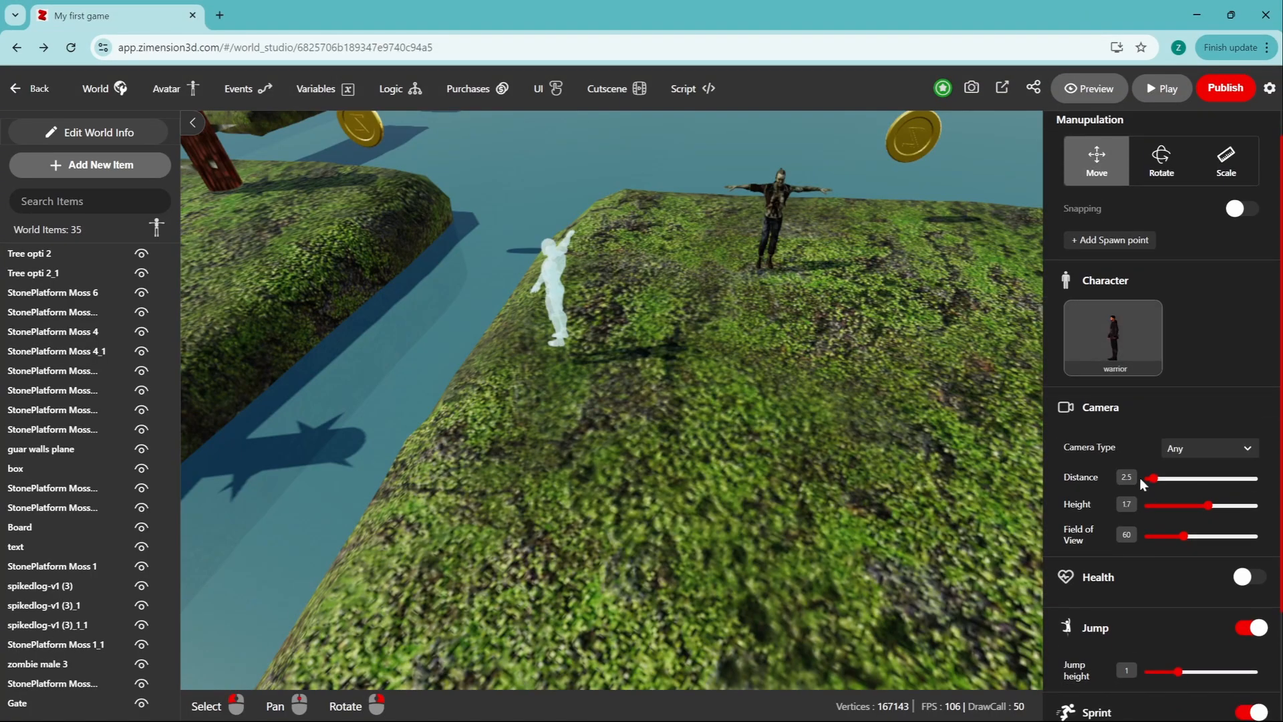
left_click(1206, 409)
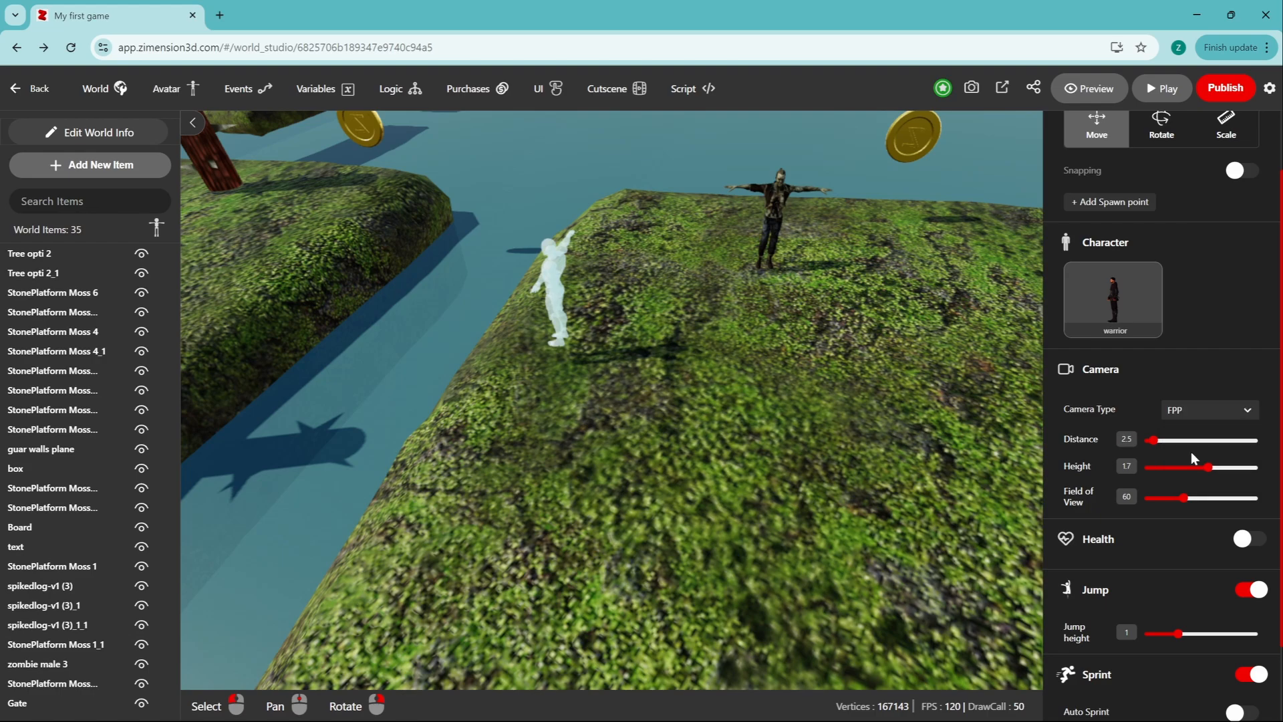
left_click(1090, 89)
key("w")
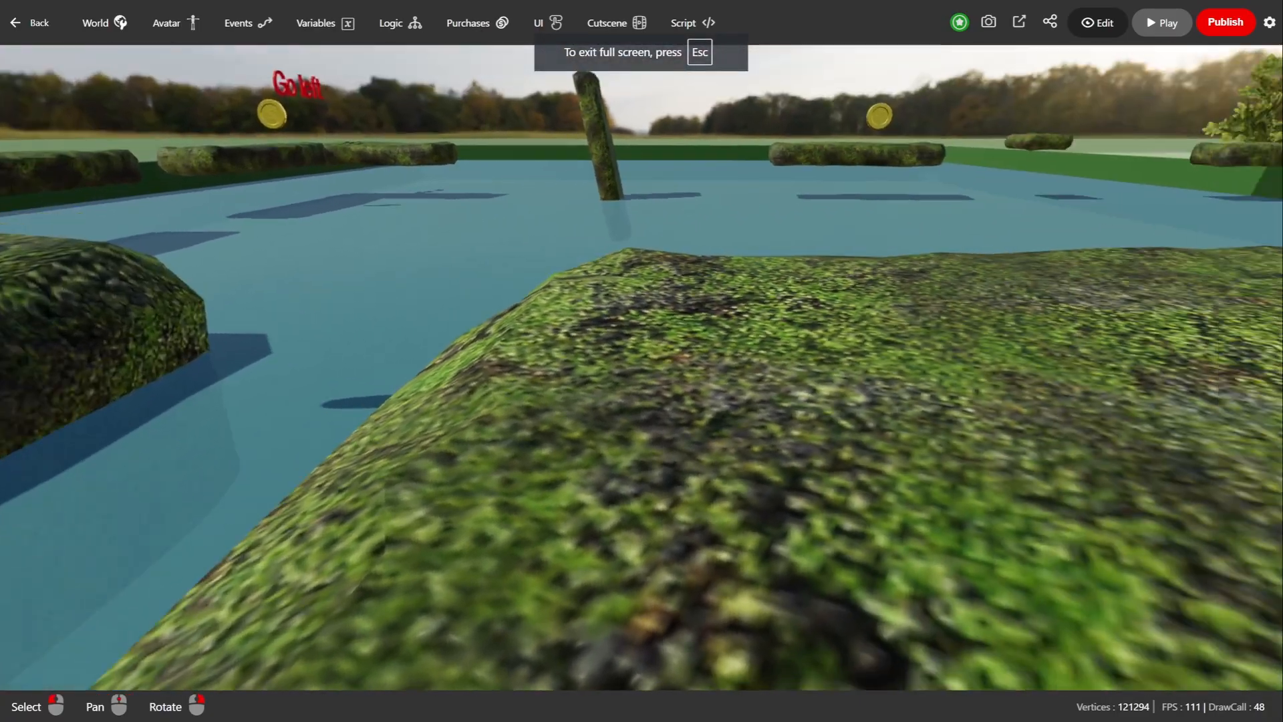
key("Escape")
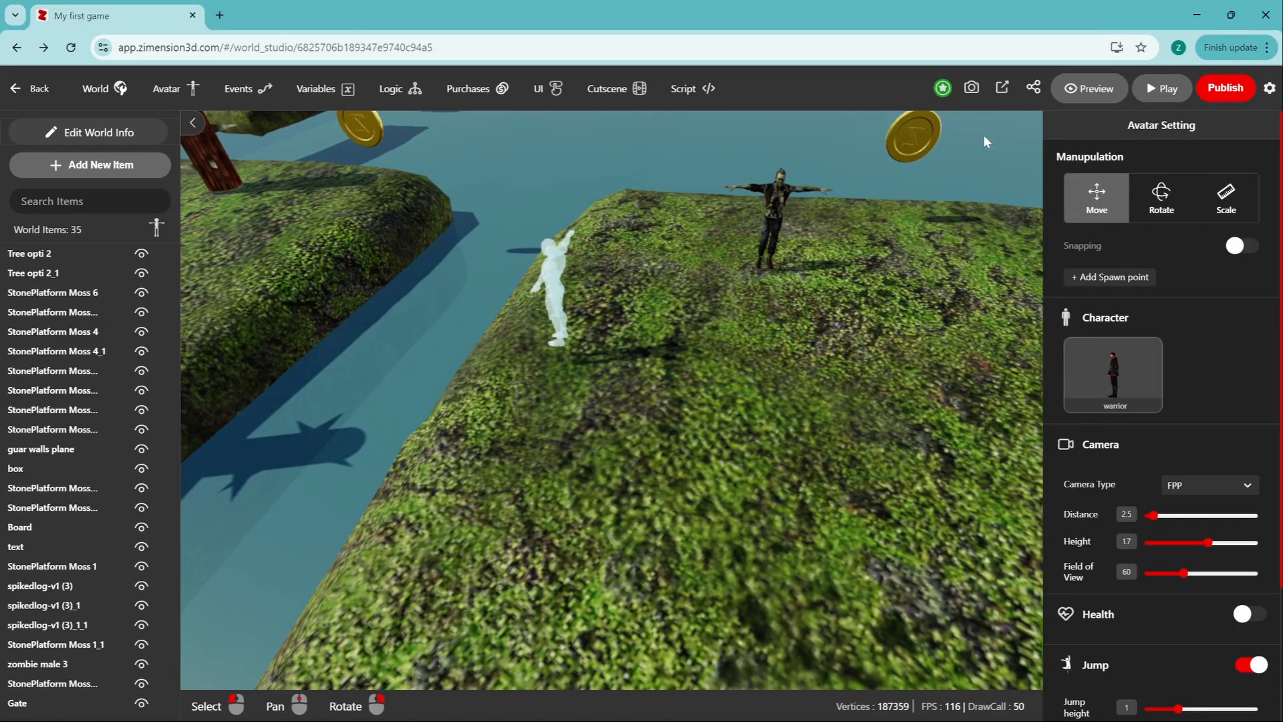
left_click(1192, 486)
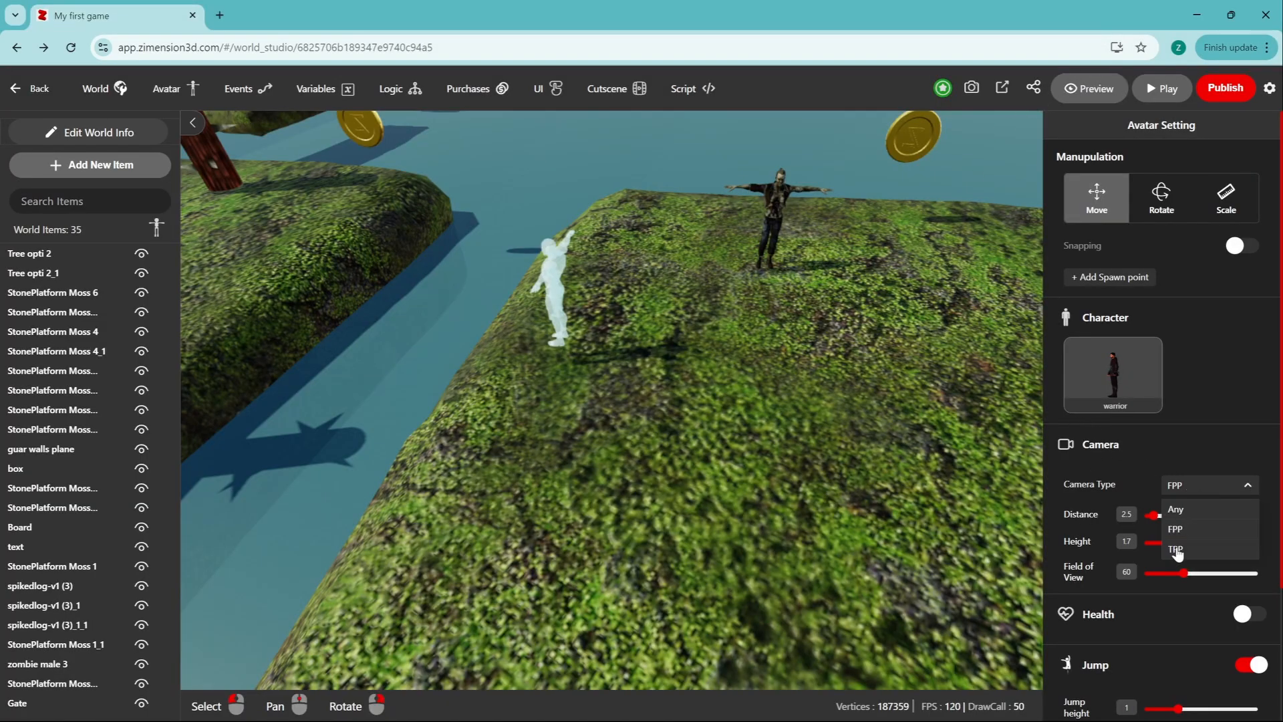
left_click(1187, 514)
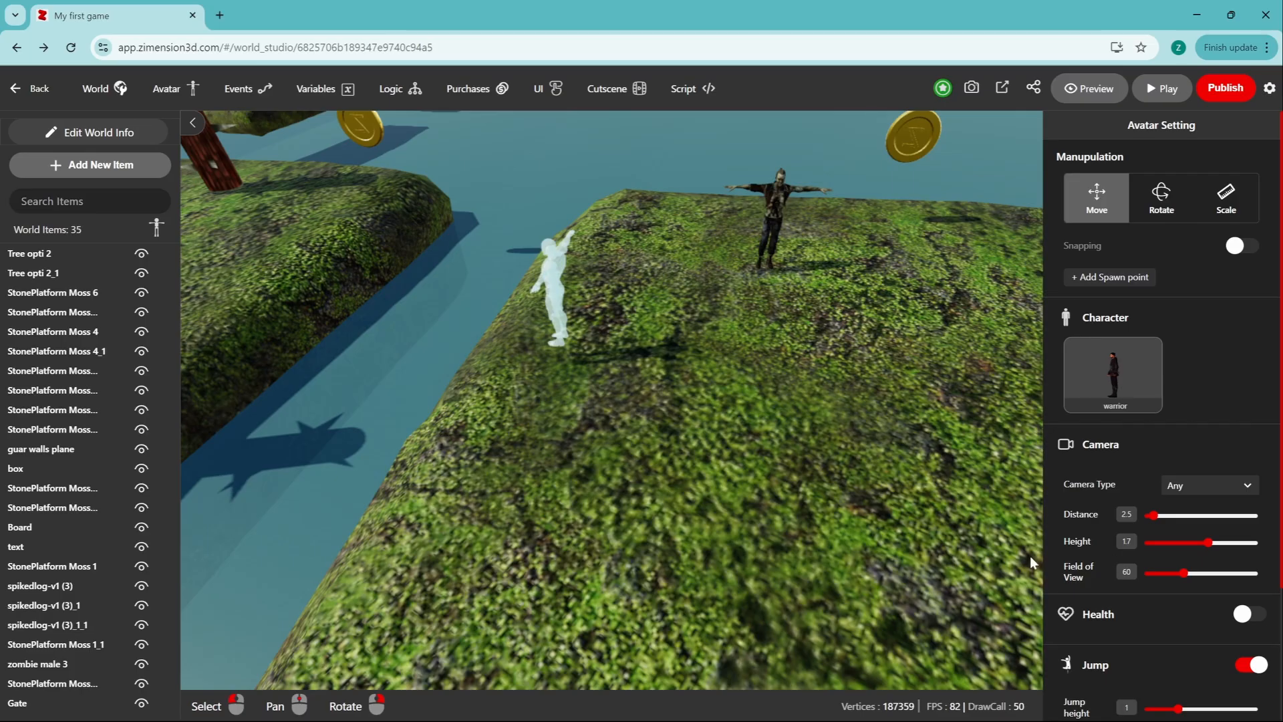
scroll(1194, 628, "down", 2)
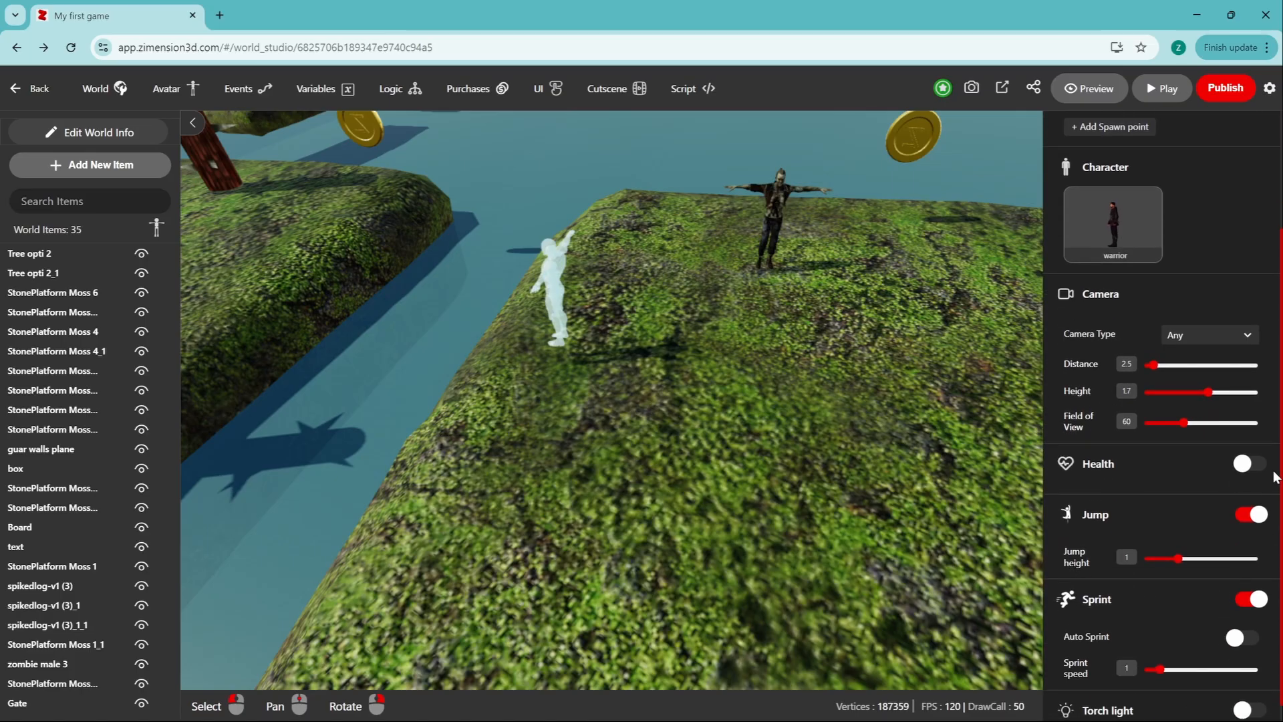
Step: Raise the warrior's sprint speed from 1 to 4.8 and preview the game
right_click_drag(757, 476, 606, 357)
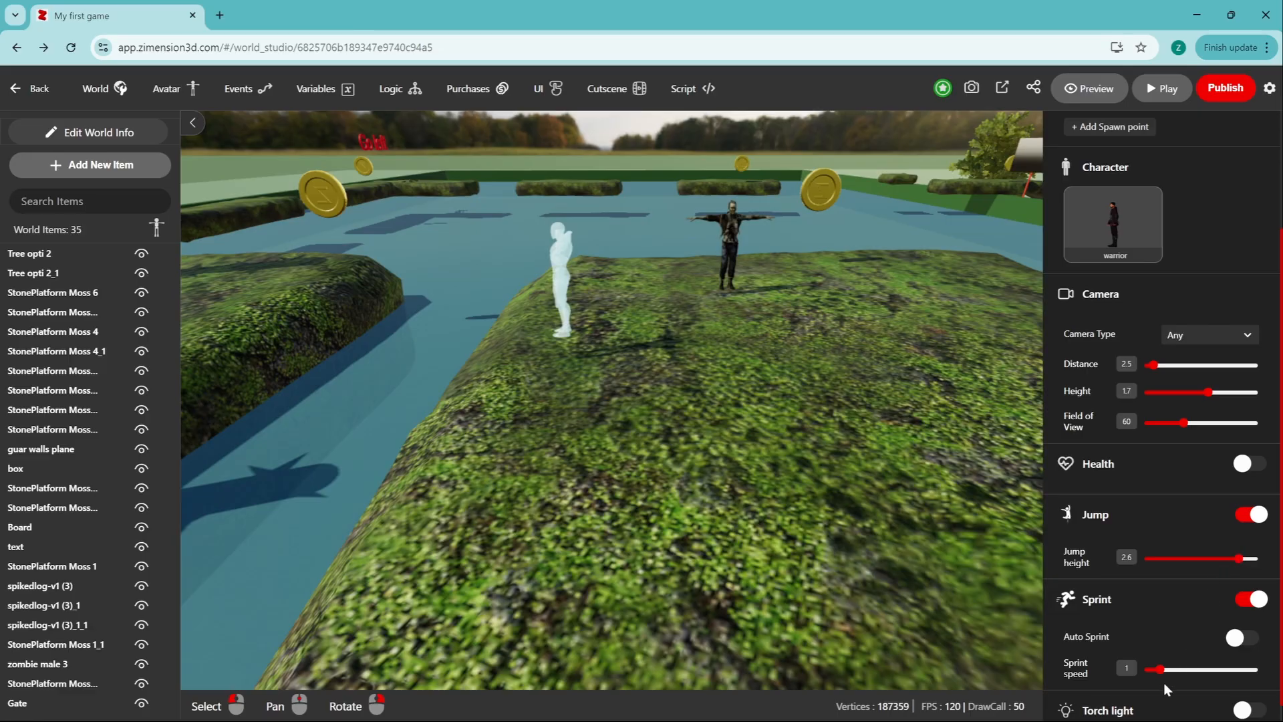
left_click_drag(1161, 669, 1195, 674)
left_click(1096, 94)
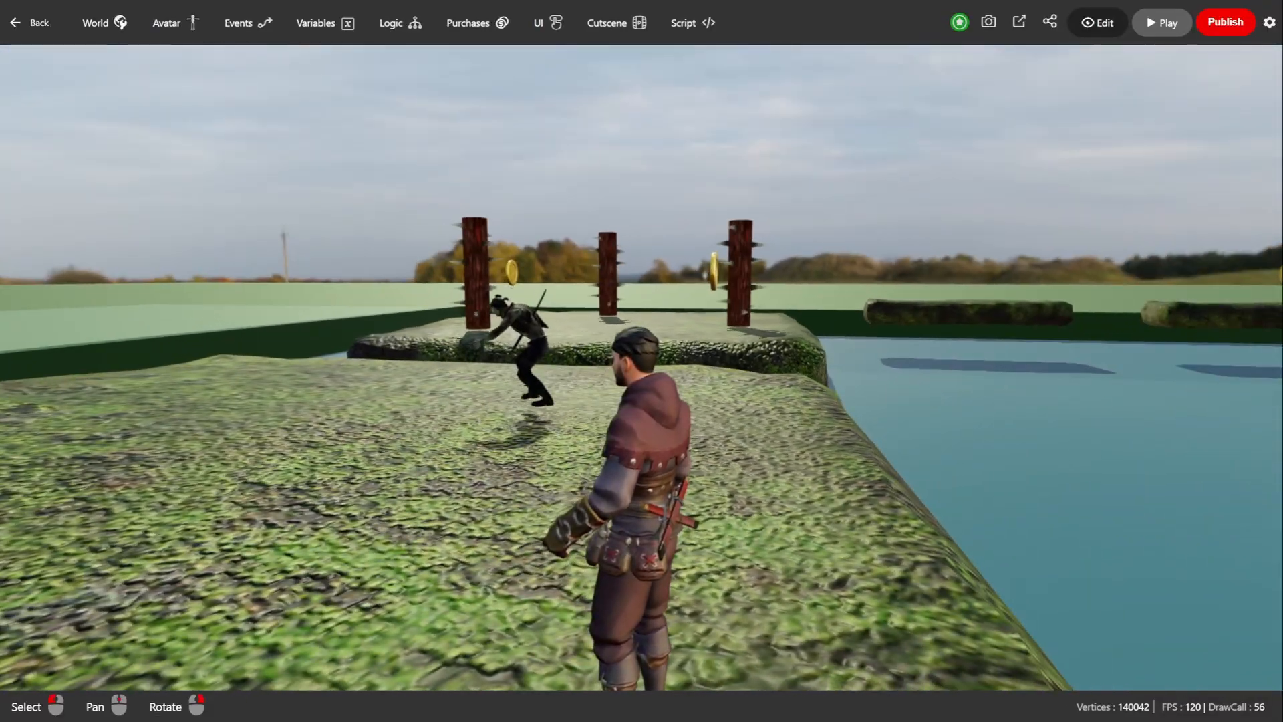
Step: Run the warrior over the crate onto the mossy platforms, then start a play test
key("w")
key("w")
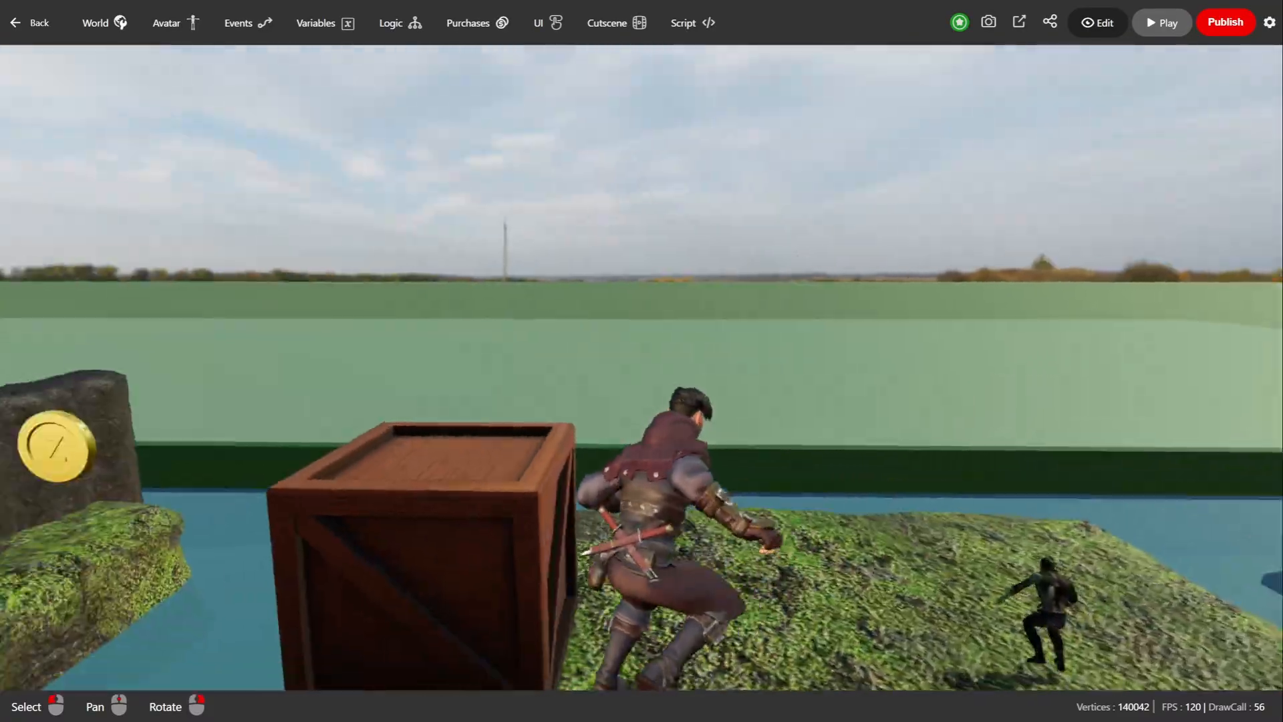
key("space")
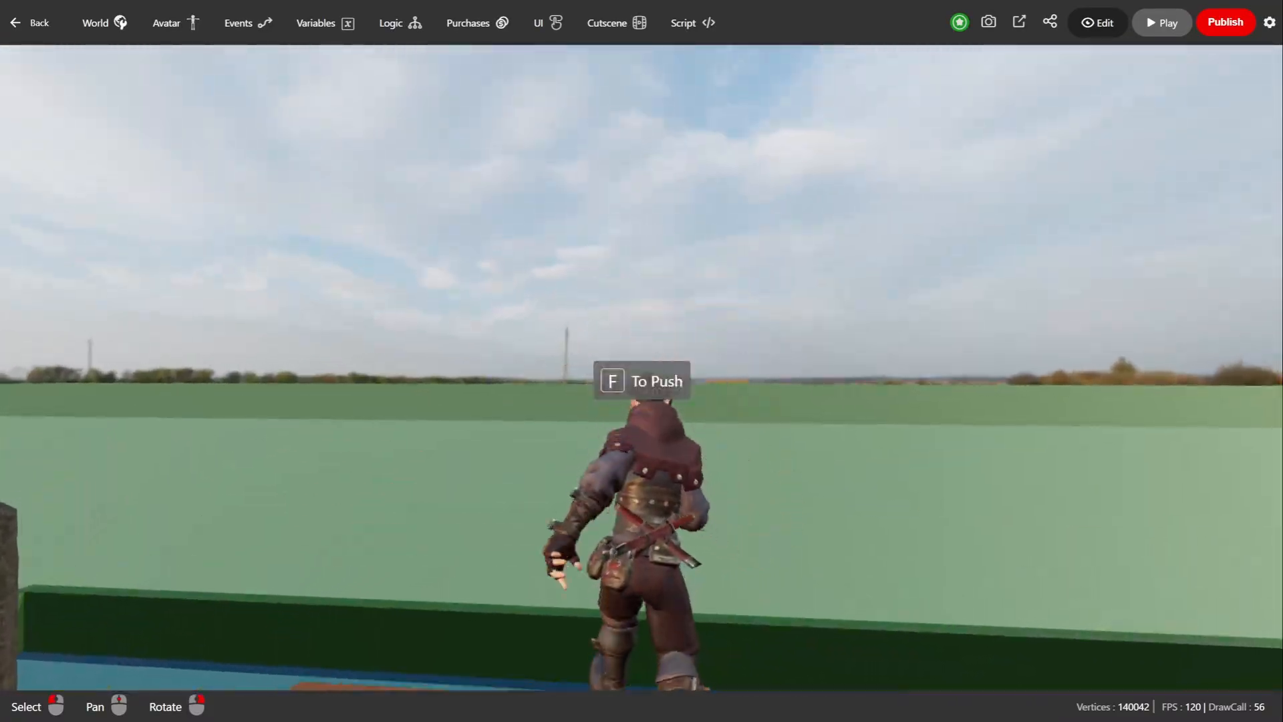
key("w")
key("space")
key("w")
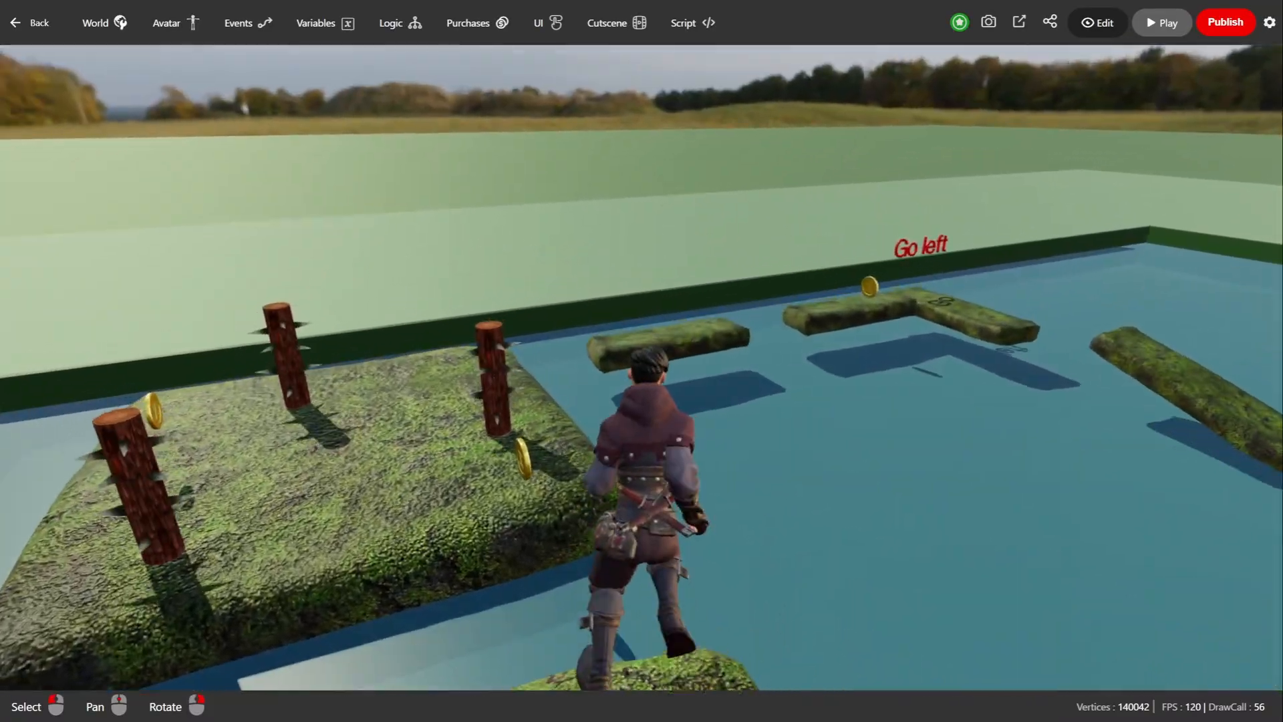
key("space")
key("w")
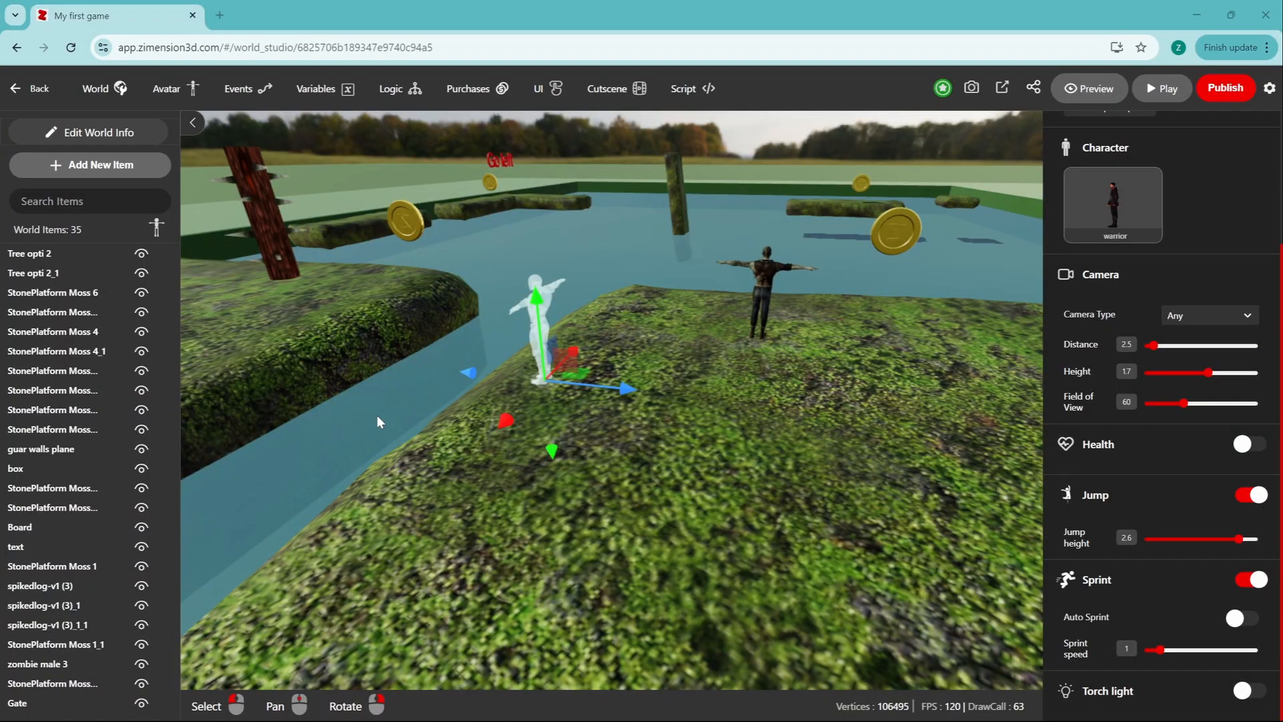
scroll(563, 431, "up", 2)
right_click_drag(564, 430, 614, 441)
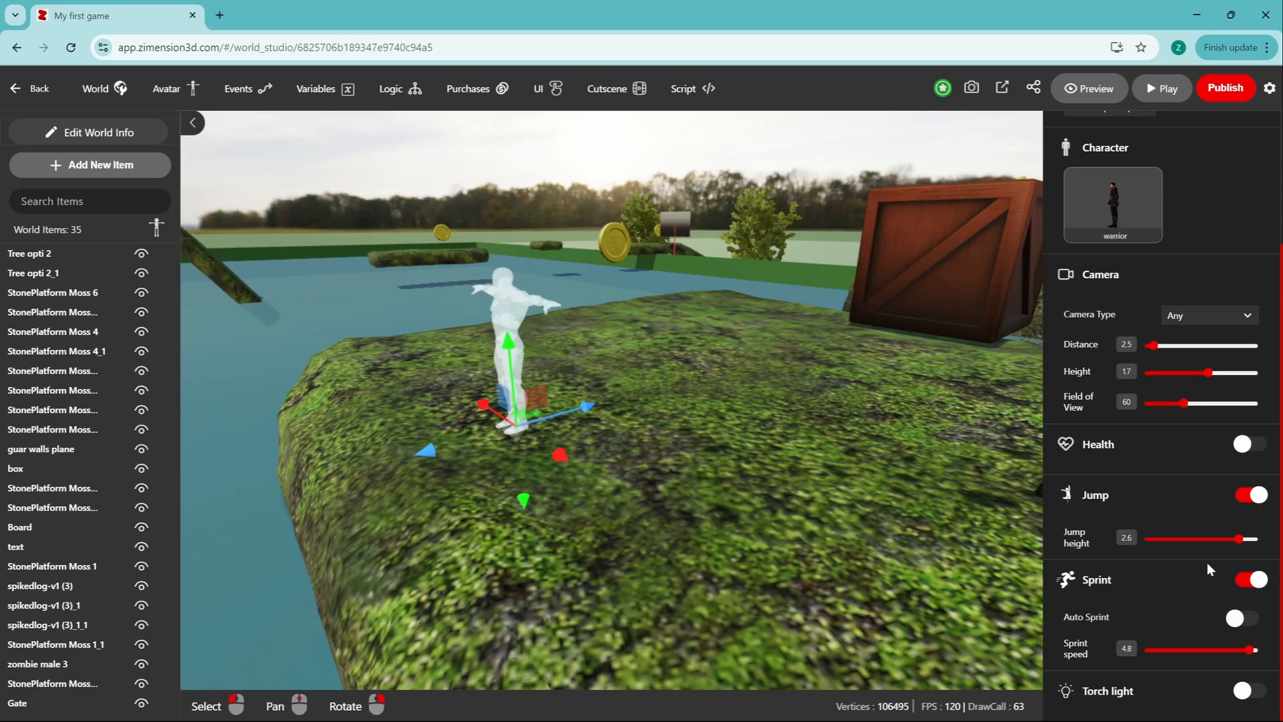
left_click(1160, 89)
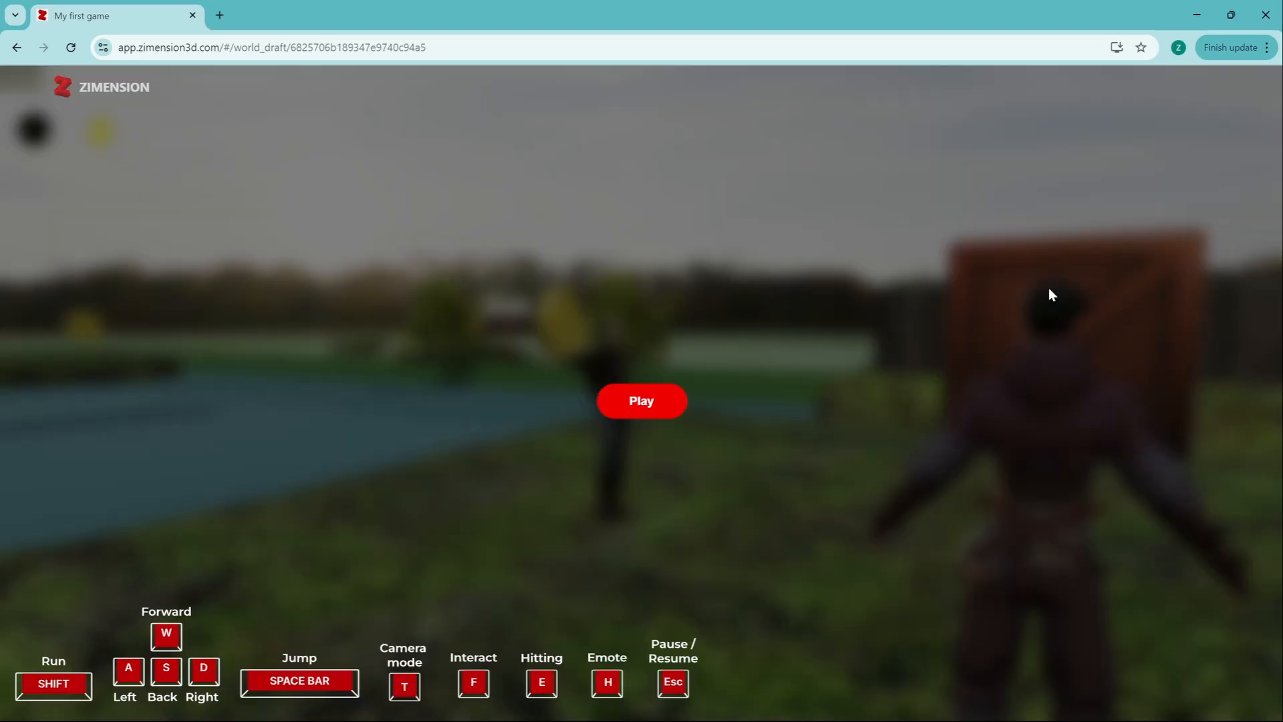
Step: Run the warrior across the grass, wall and log platform, then pause and return to the editor
left_click(642, 398)
key("w")
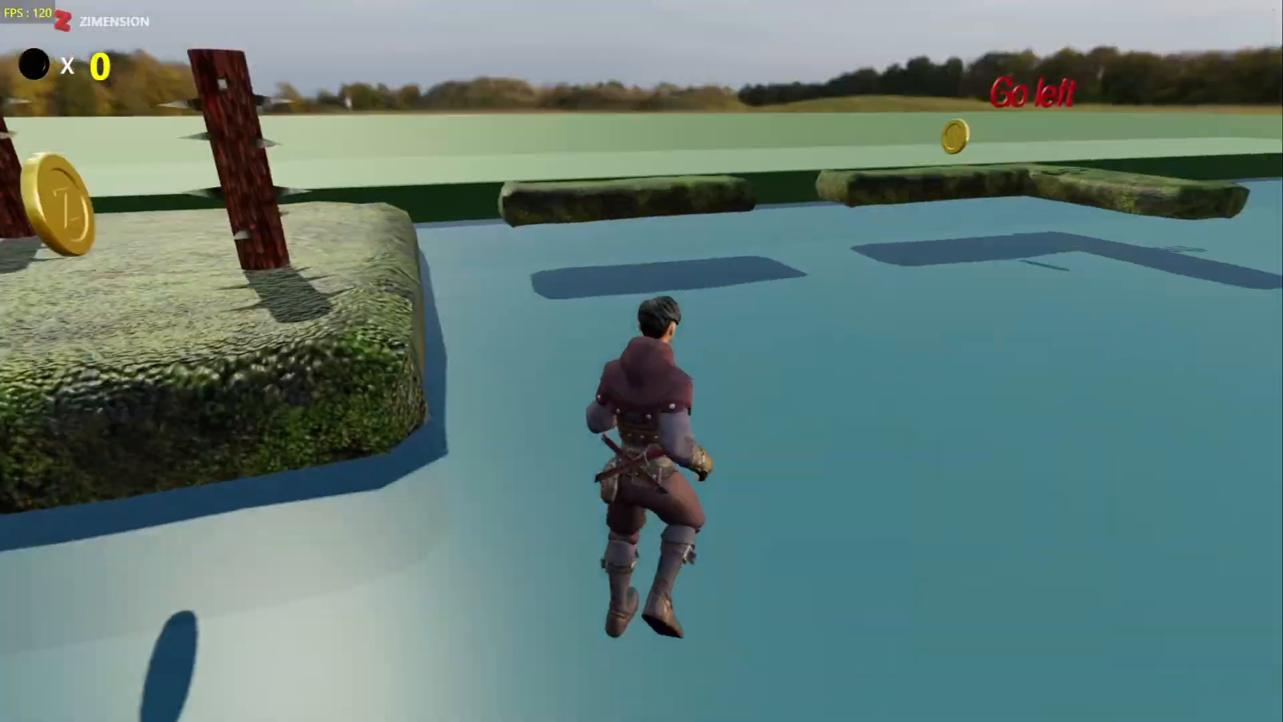
key("space")
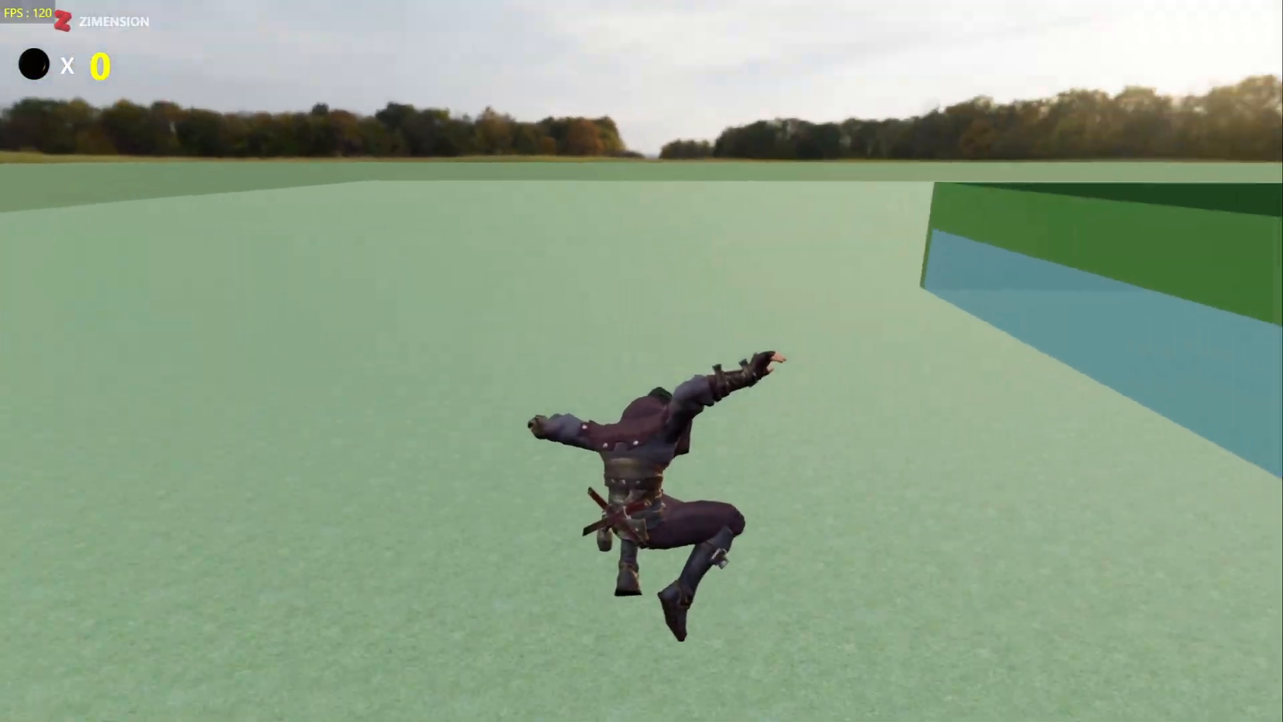
key("w")
key("space")
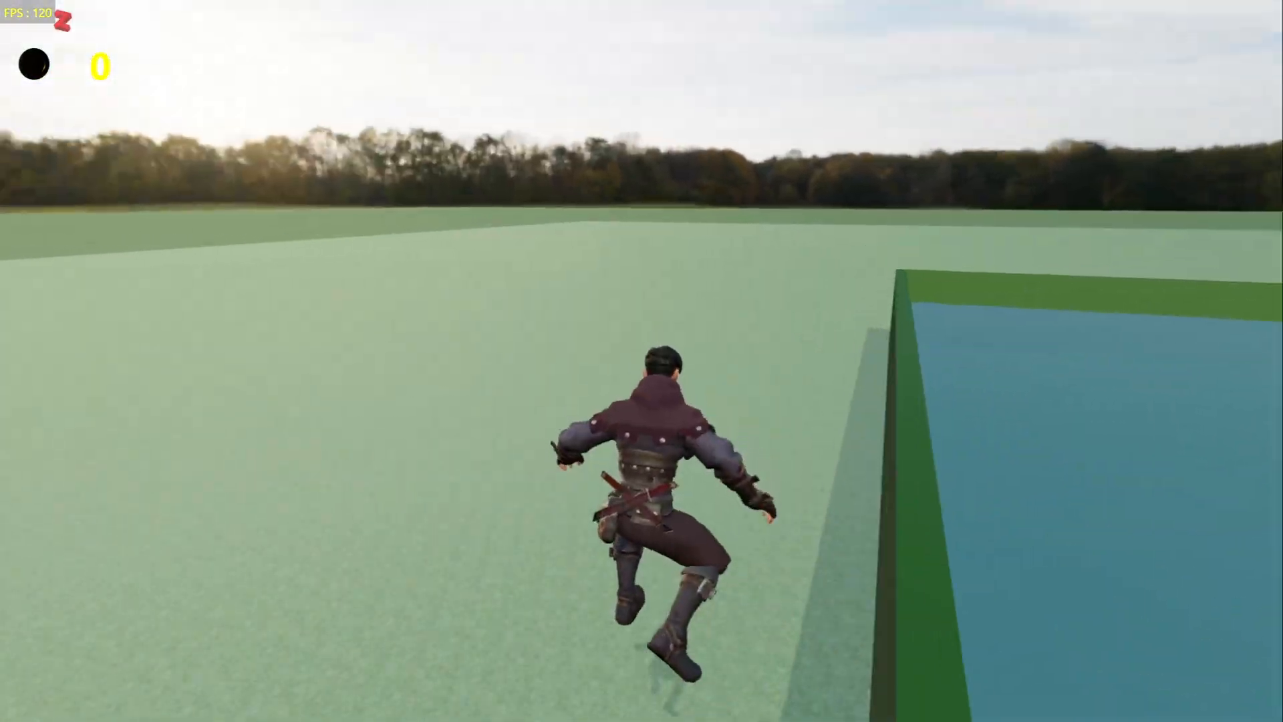
key("space")
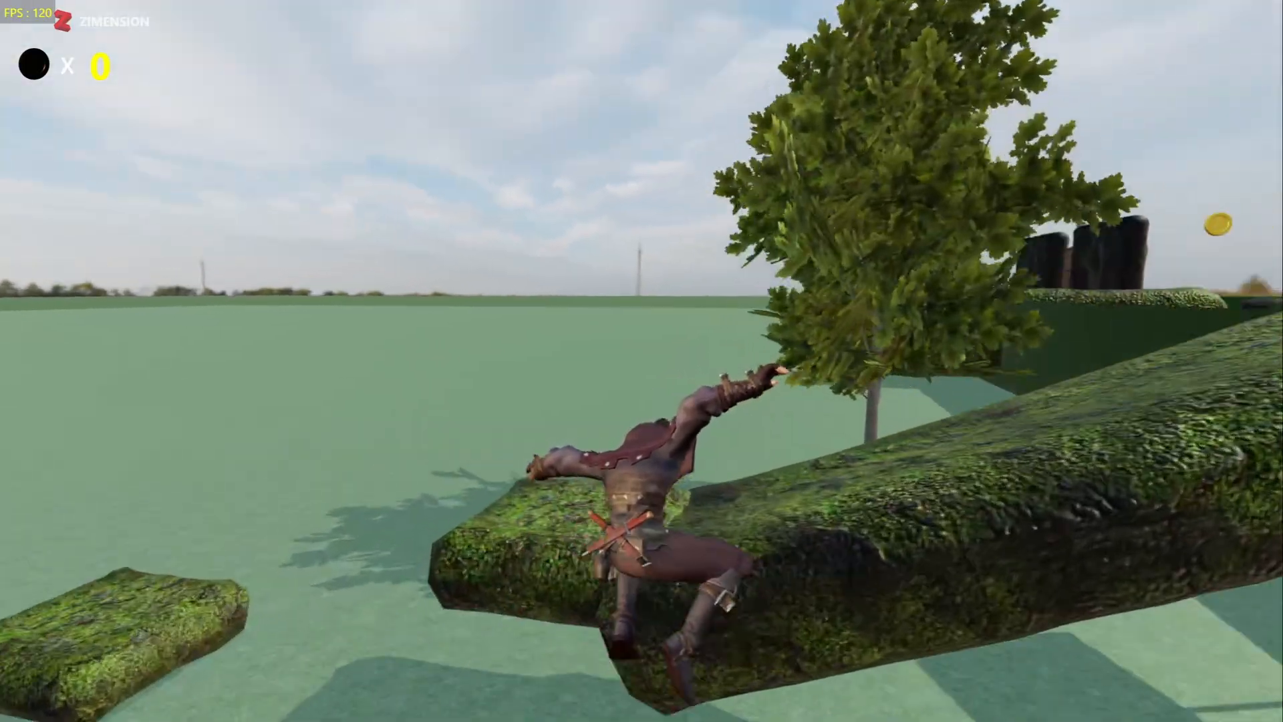
key("w")
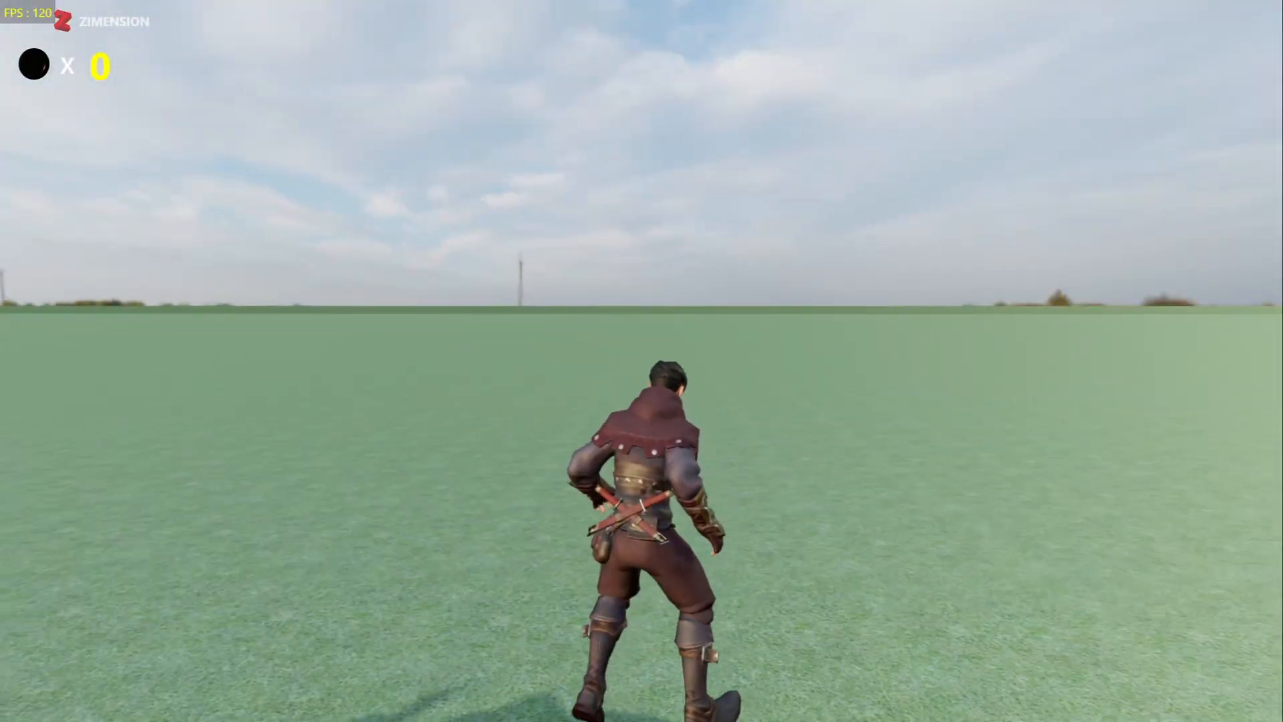
key("w")
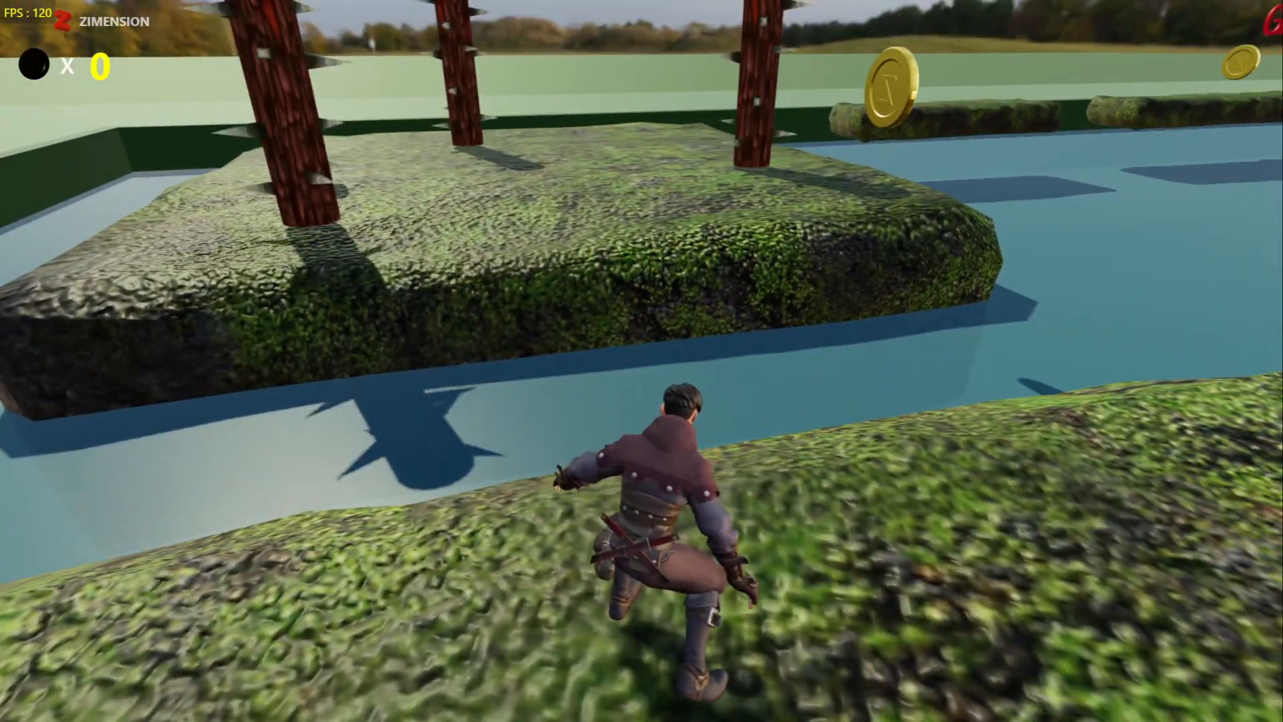
key("Escape")
left_click(653, 367)
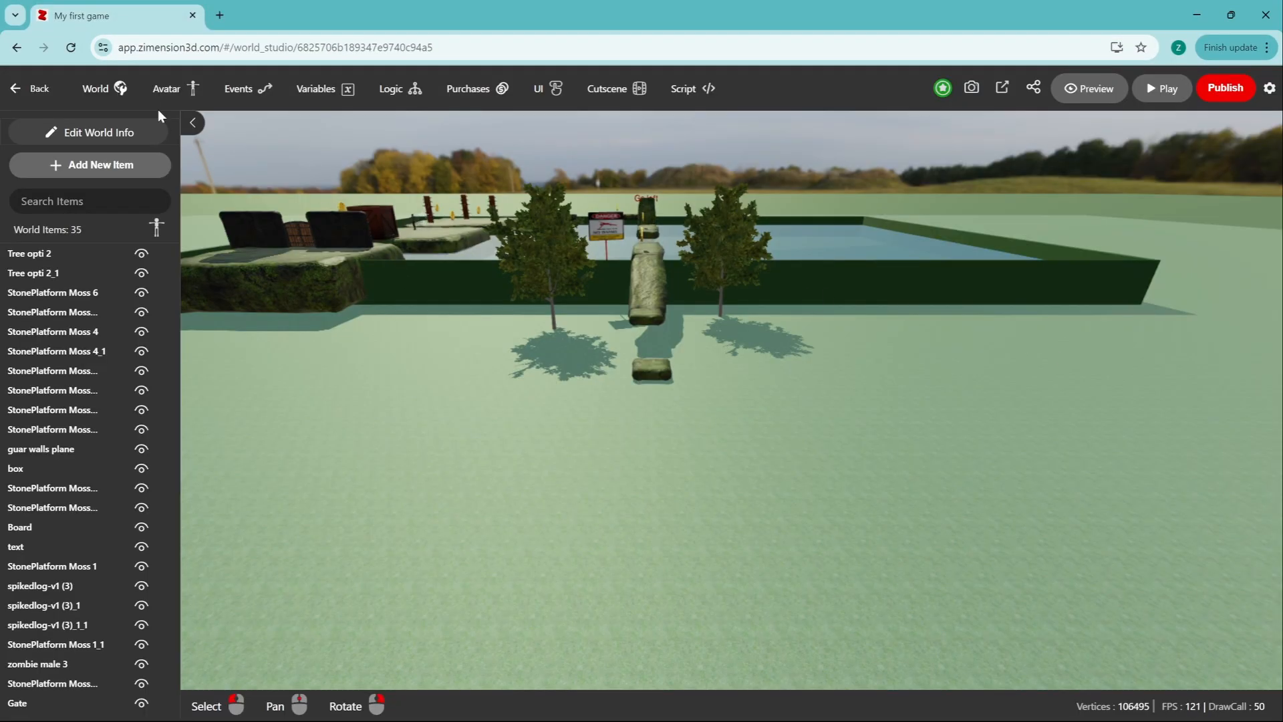
Step: In the avatar settings, set the warrior's Sprint speed to 1 and turn Auto Sprint off
left_click(167, 90)
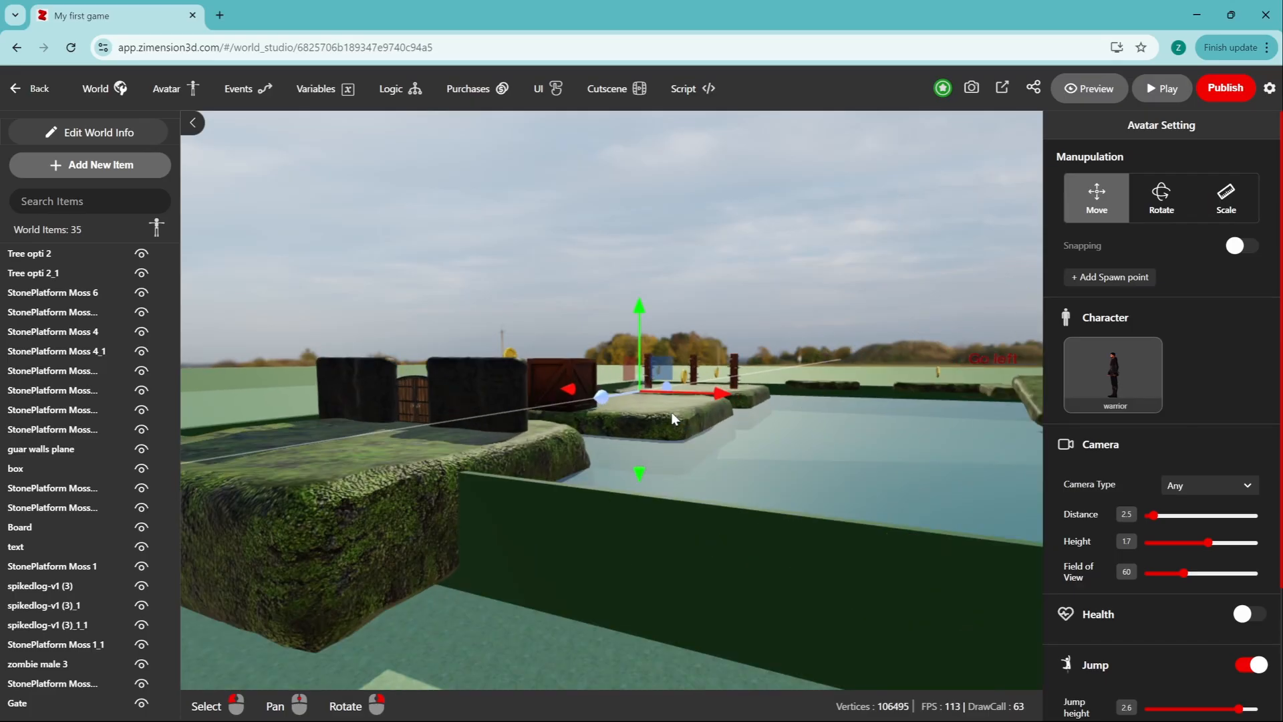
scroll(1186, 541, "down", 3)
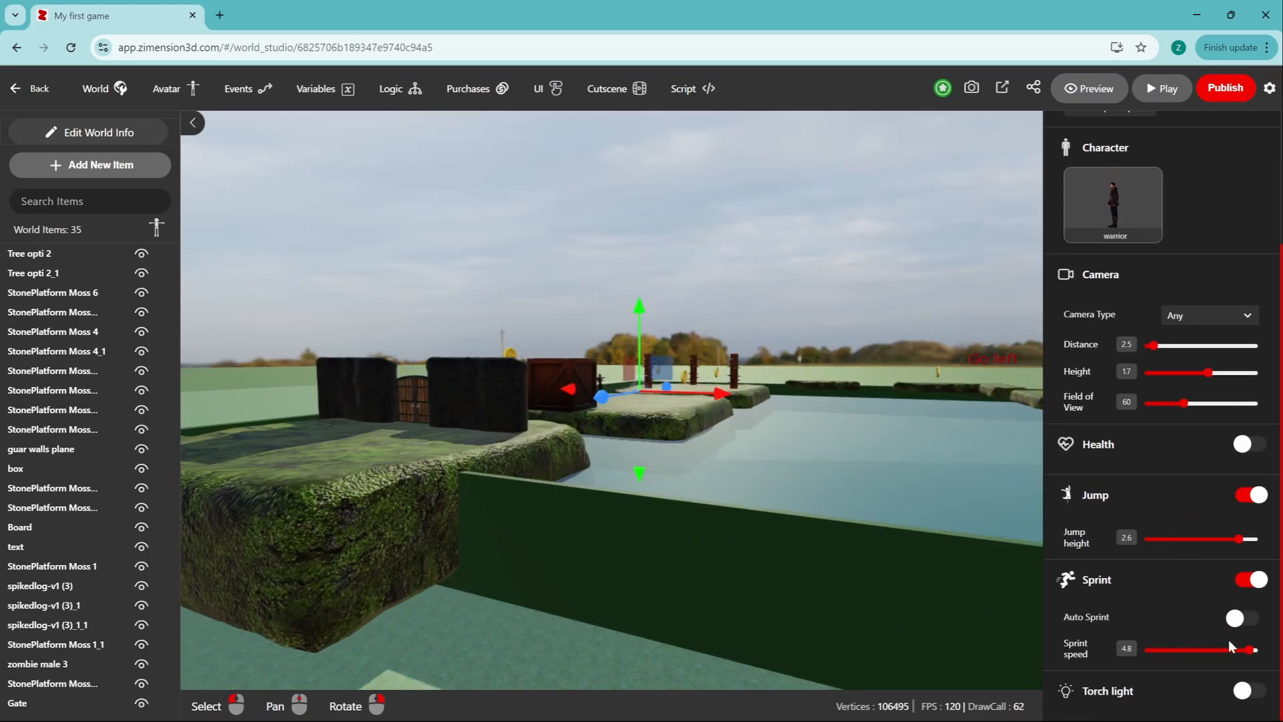
left_click(1157, 653)
left_click(1239, 583)
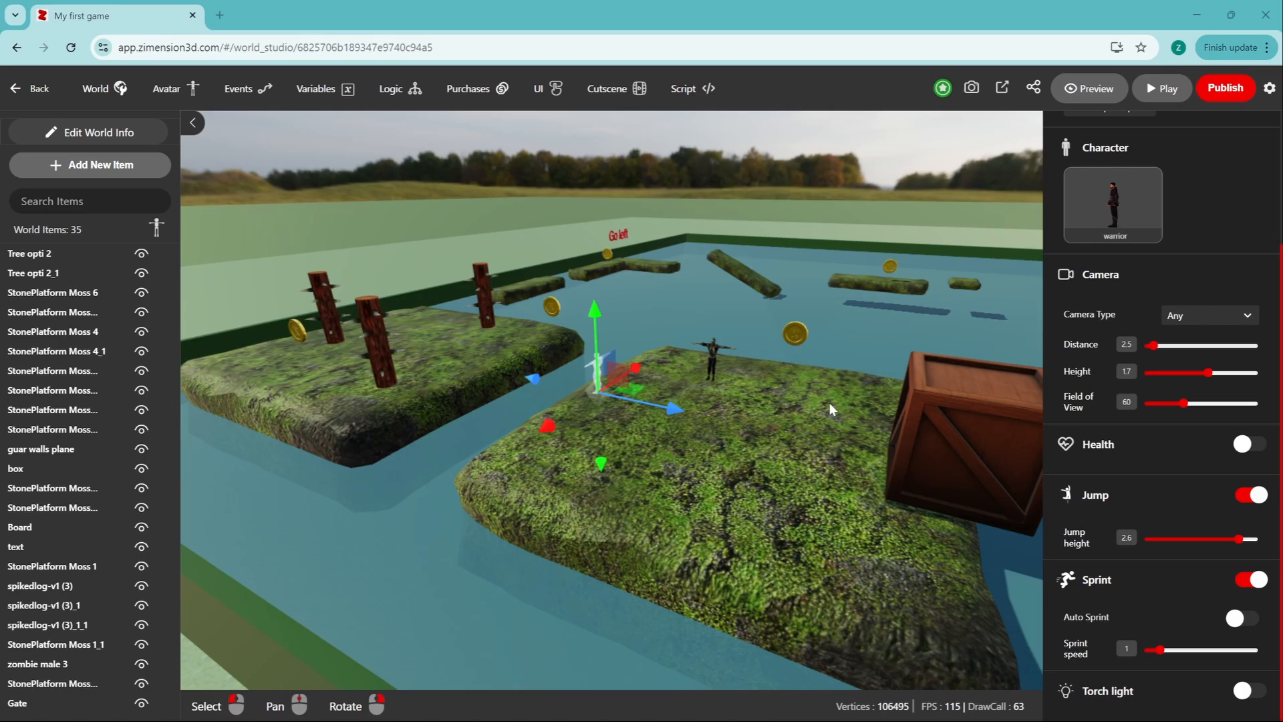
Step: Drag the avatar's start point onto the grass beside the small mossy block near the entrance
right_click_drag(828, 403, 715, 431)
middle_click_drag(715, 434, 676, 440)
scroll(676, 438, "down", 4)
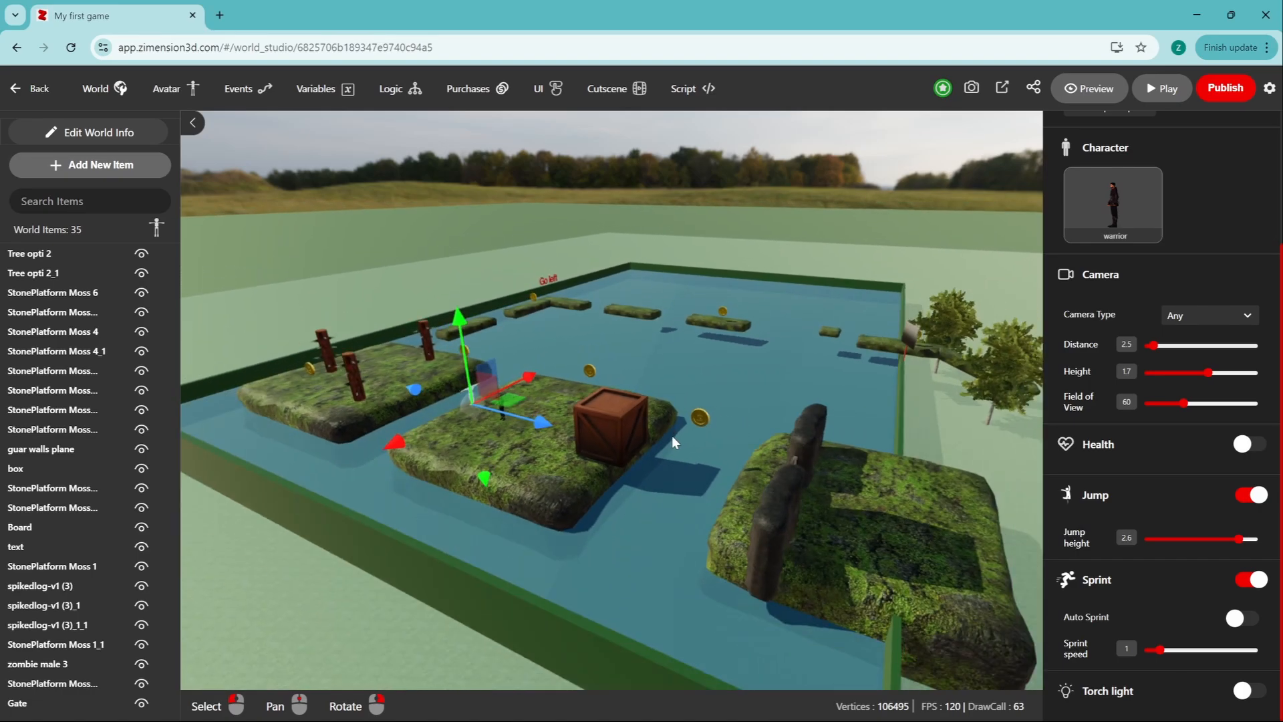
right_click_drag(595, 437, 424, 424)
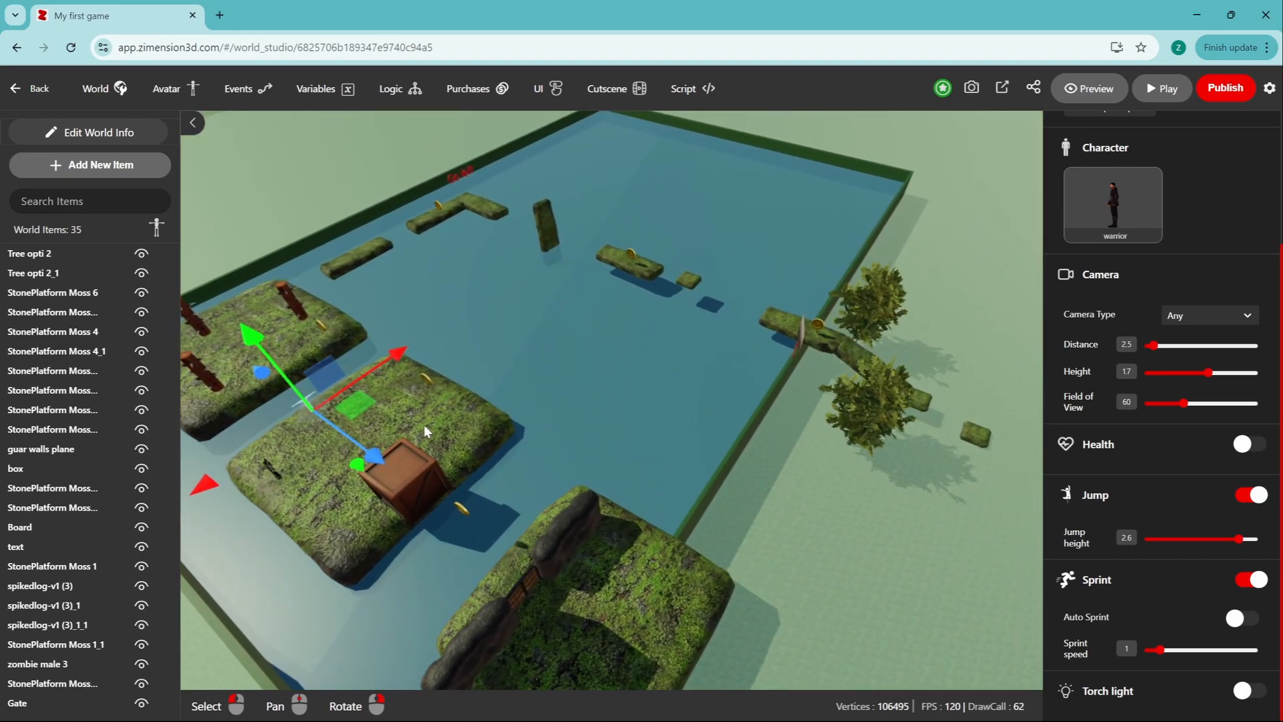
left_click_drag(360, 410, 1018, 459)
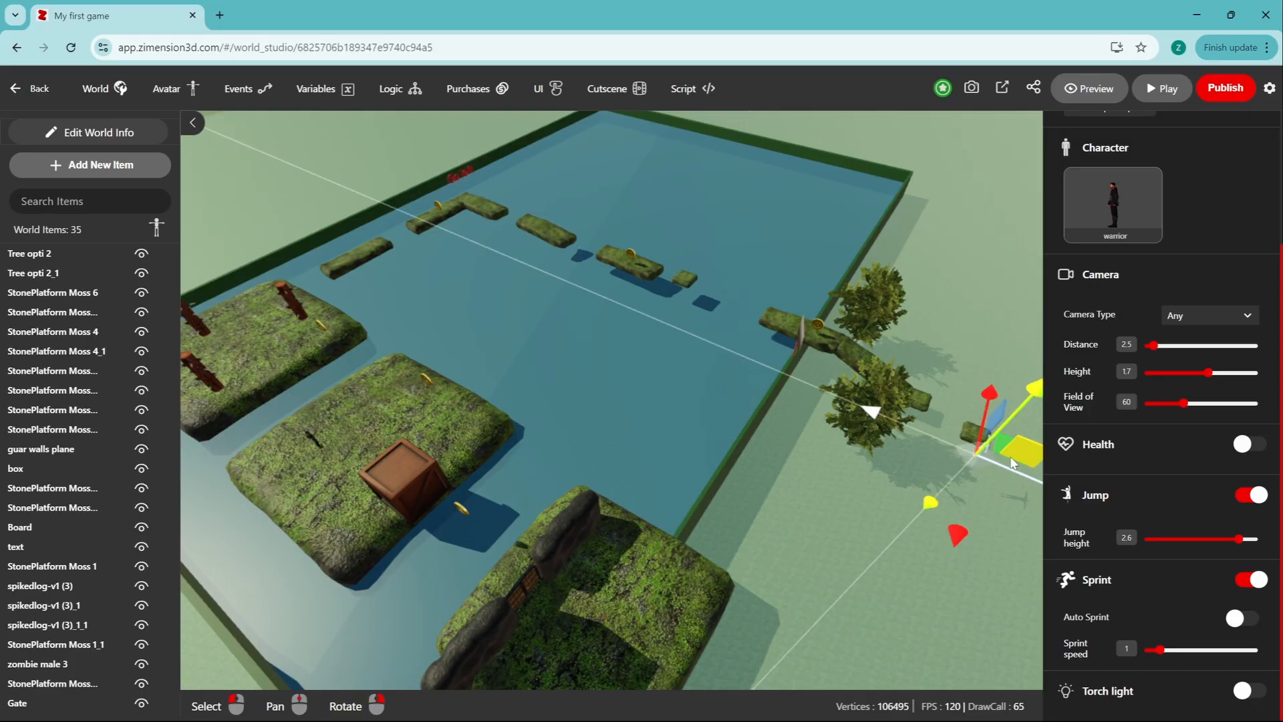
right_click_drag(1018, 459, 691, 430)
scroll(811, 486, "up", 4)
left_click_drag(768, 426, 943, 467)
scroll(796, 554, "up", 2)
right_click_drag(805, 591, 668, 494)
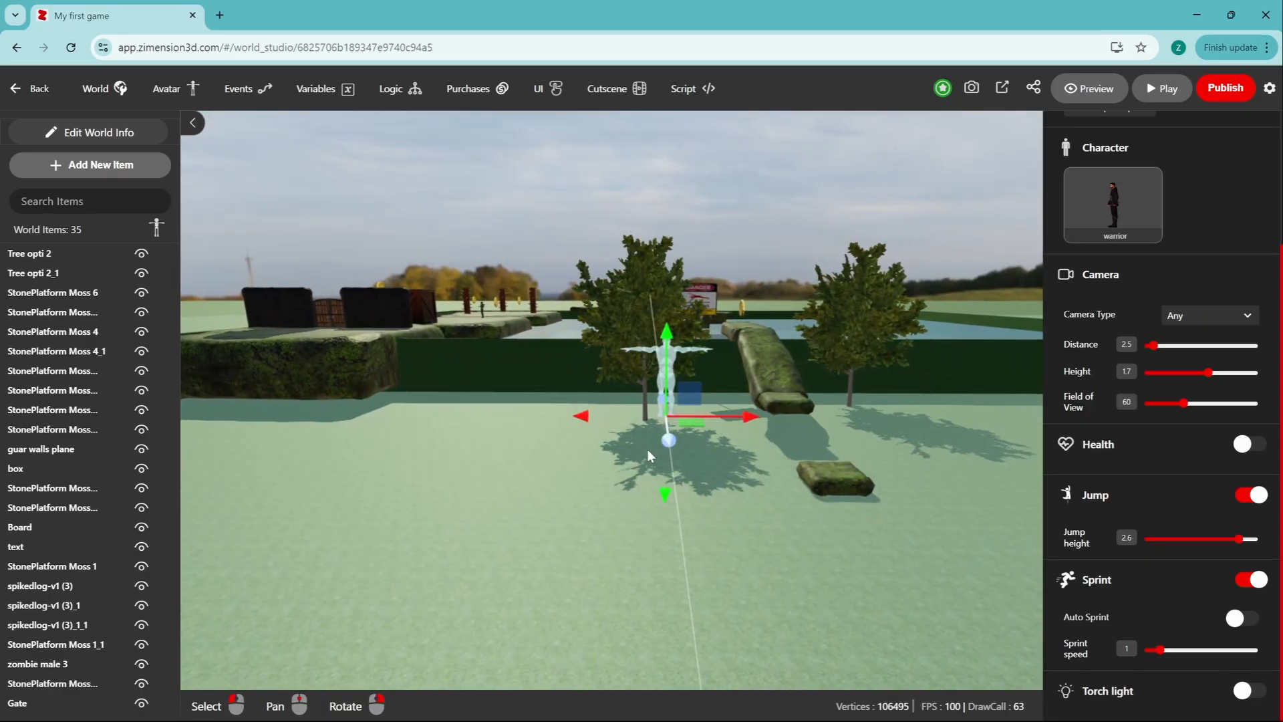
left_click_drag(615, 418, 859, 440)
left_click_drag(909, 315, 889, 488)
left_click_drag(947, 652, 954, 589)
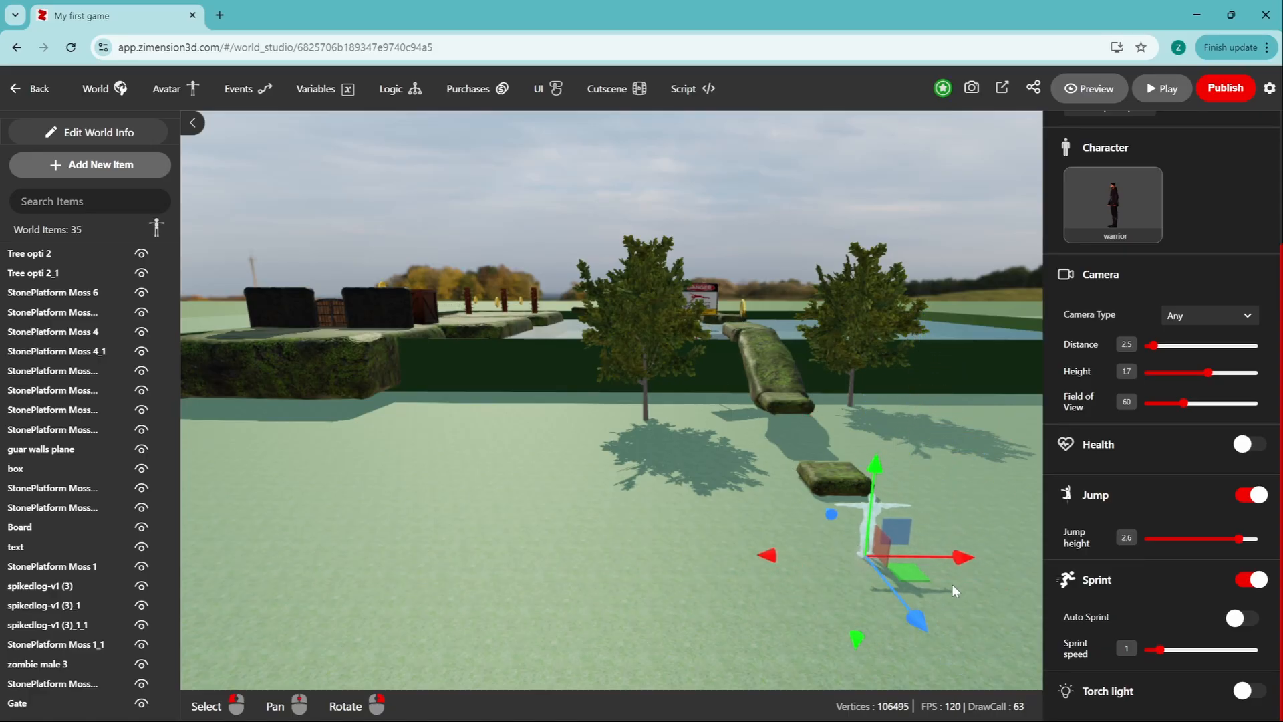
Step: Orbit and zoom the view toward the water course, crate and spiked-log platforms
right_click_drag(801, 564, 588, 535)
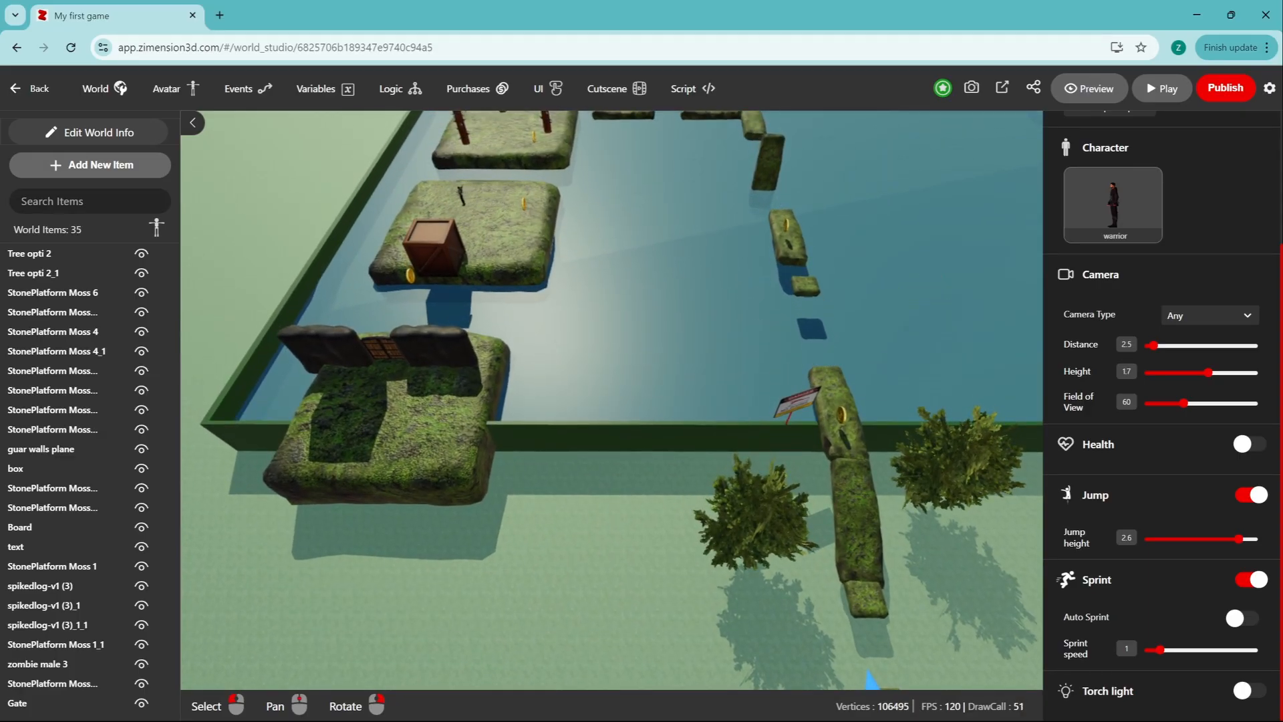
right_click_drag(856, 225, 406, 291)
middle_click_drag(403, 286, 667, 393)
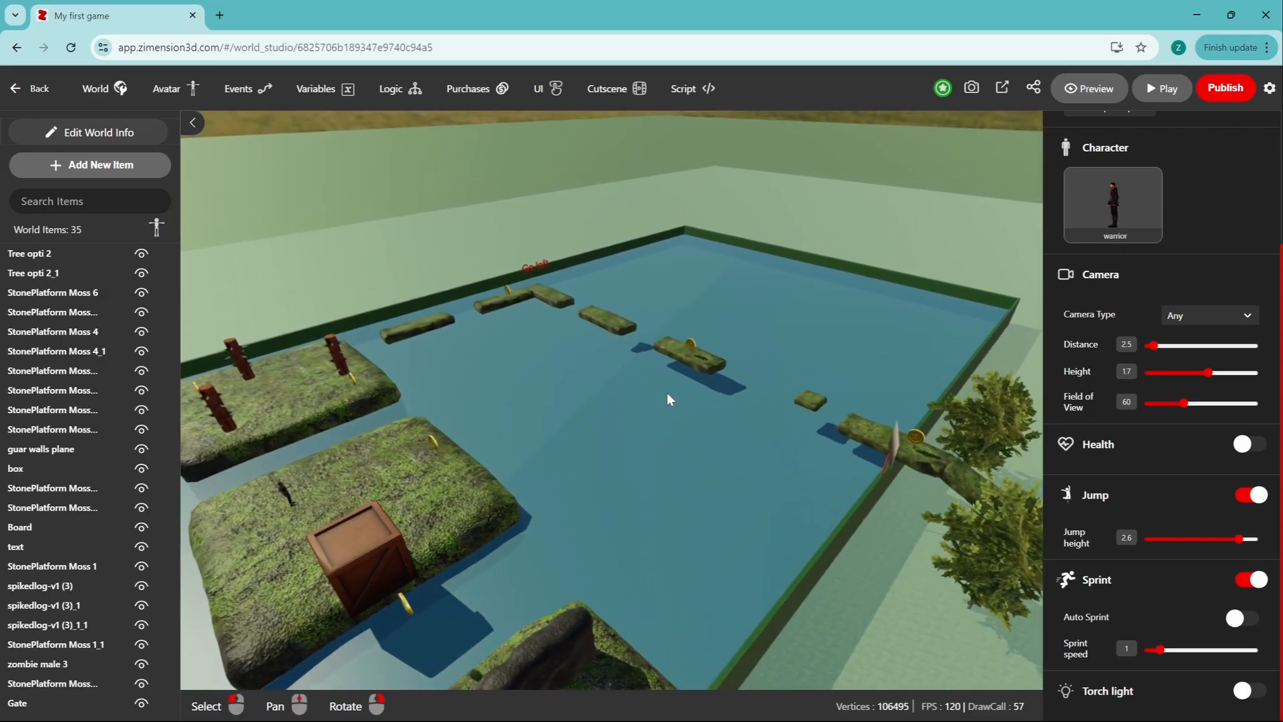
scroll(357, 334, "up", 3)
middle_click_drag(356, 337, 671, 397)
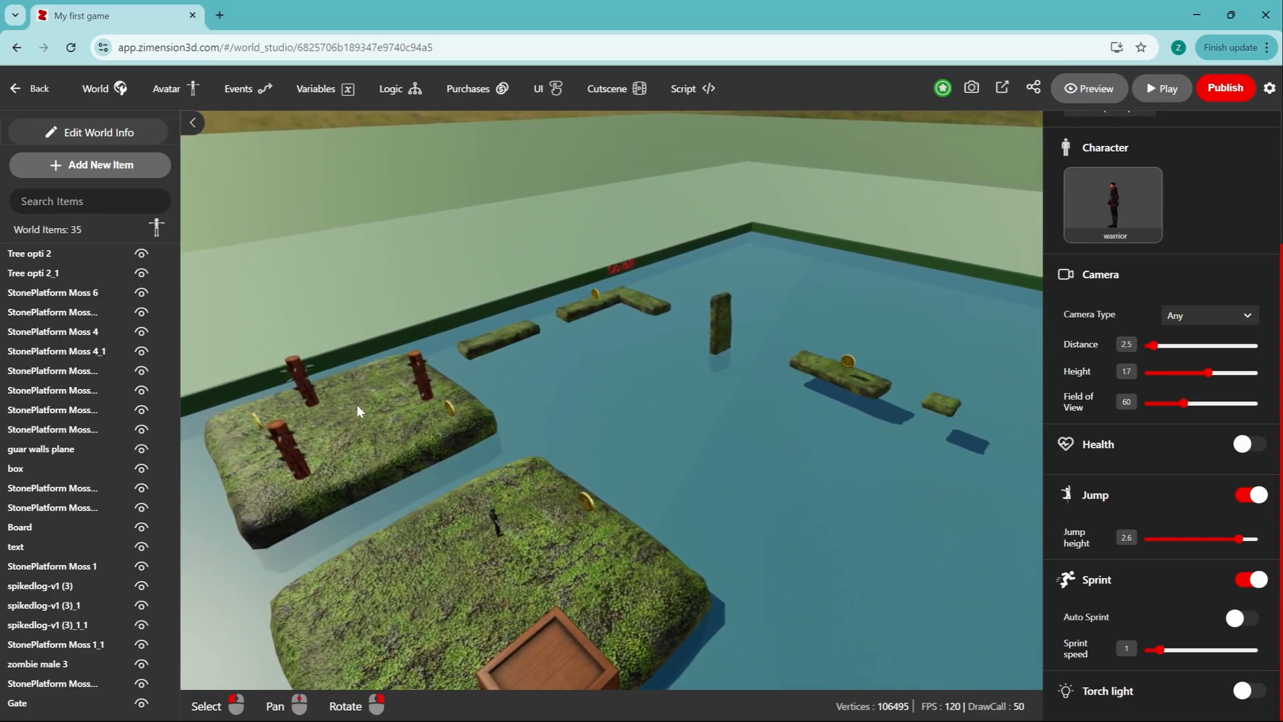
scroll(356, 403, "up", 1)
Step: Select the spiked-log platform StonePlatform Moss 1 and orbit around the course
left_click(343, 399)
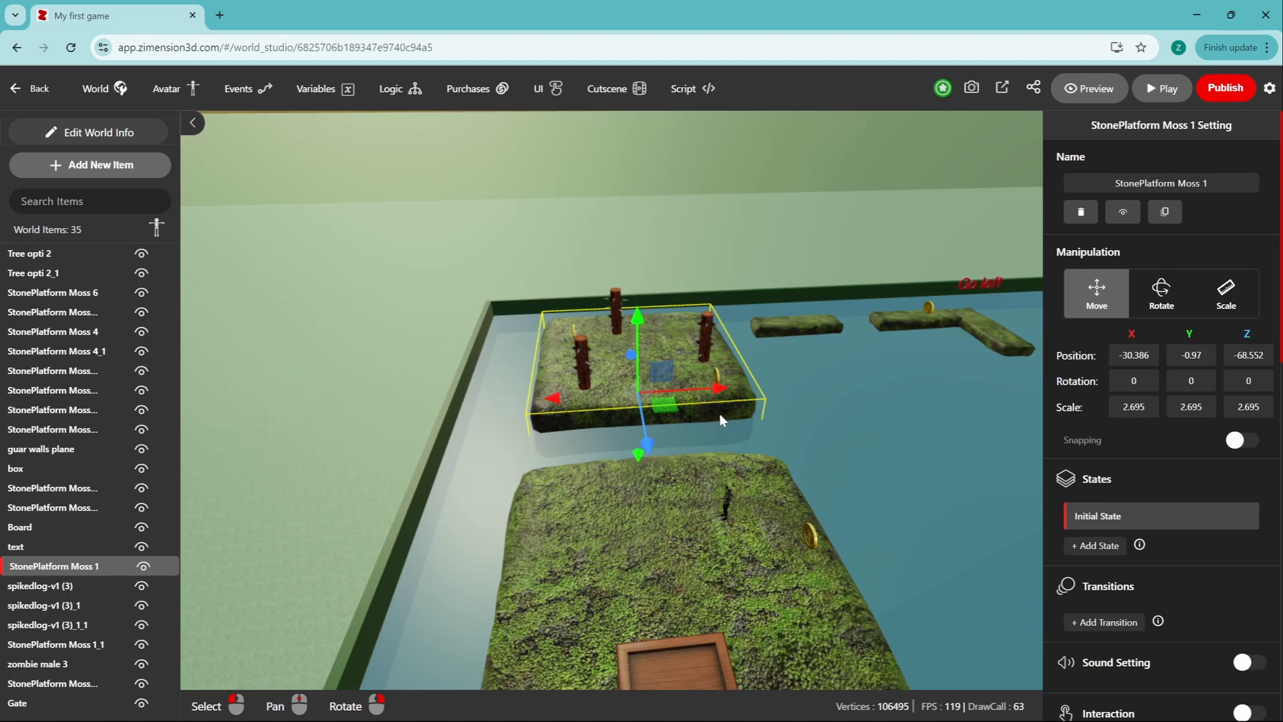
right_click_drag(640, 394, 935, 397)
scroll(644, 415, "up", 4)
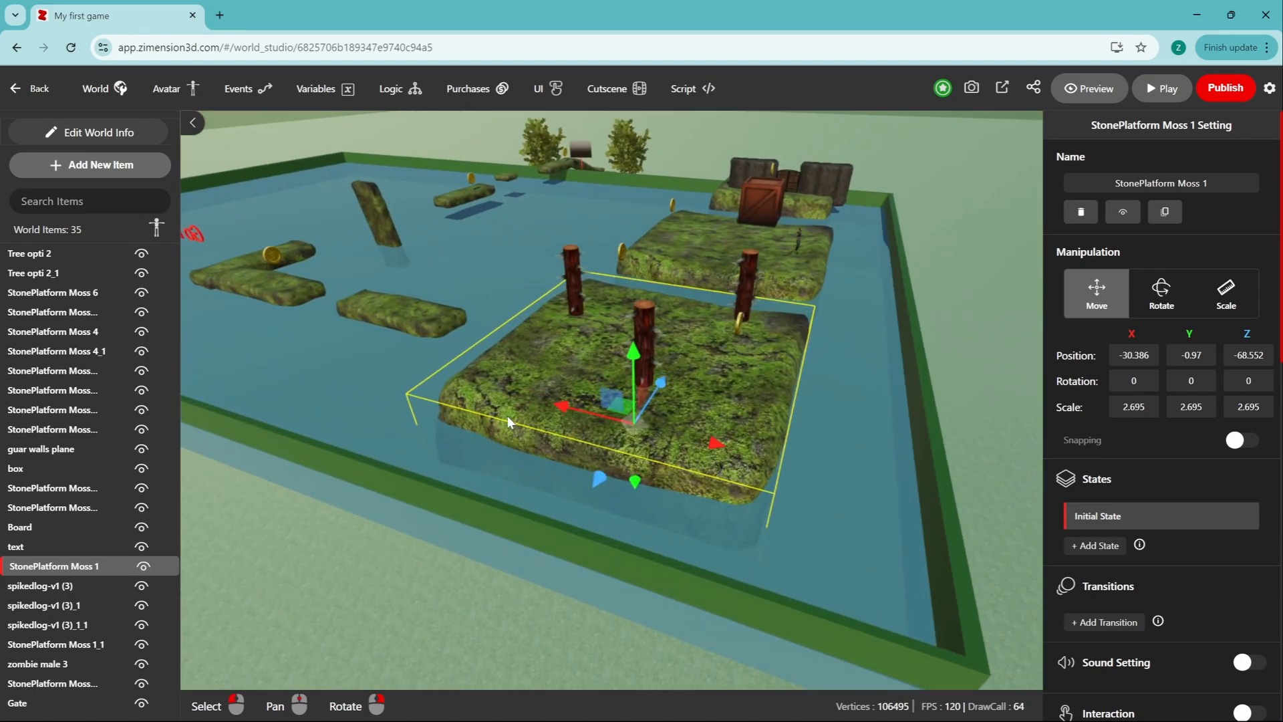
right_click_drag(507, 416, 596, 399)
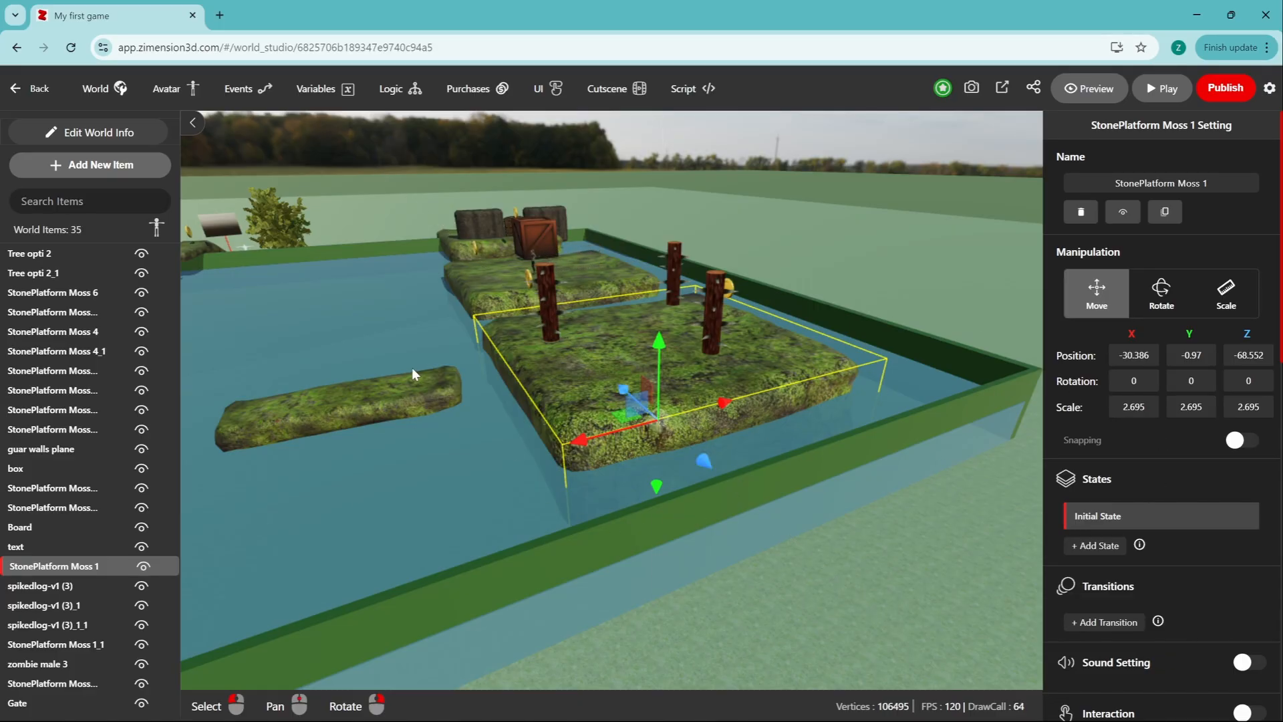
scroll(412, 367, "down", 5)
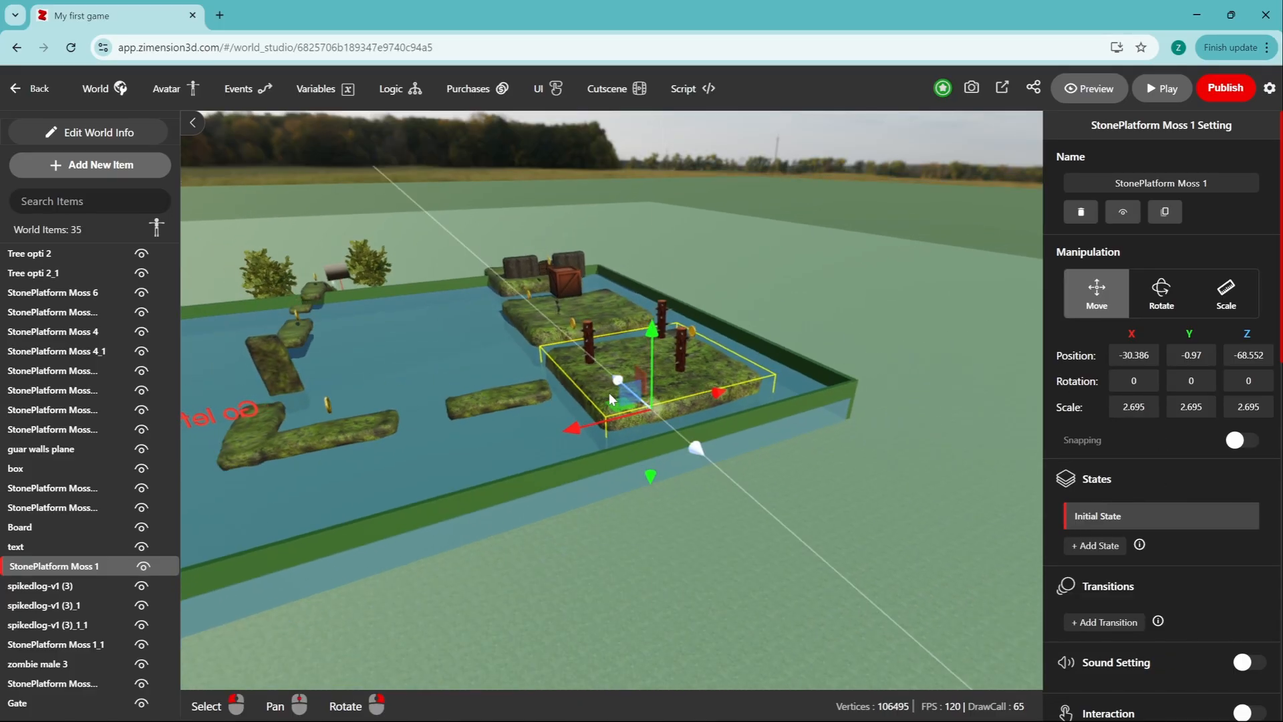
right_click_drag(417, 342, 194, 193)
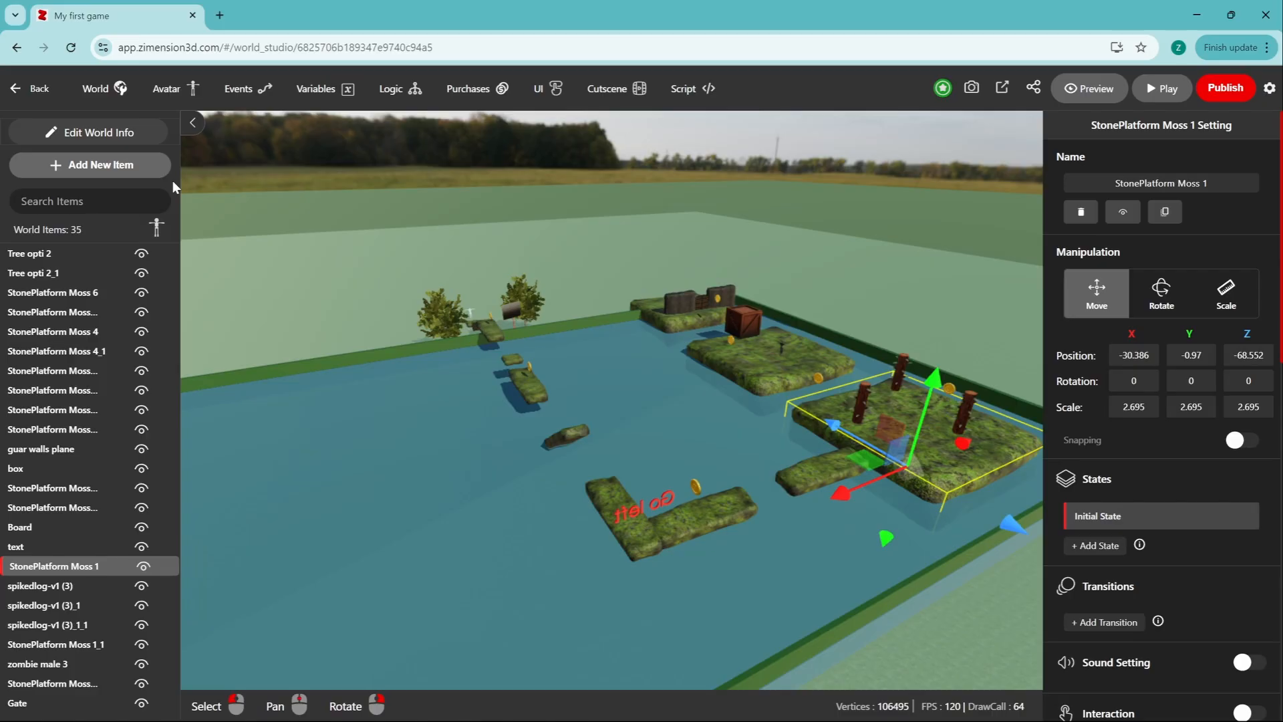
Step: Add a new spawn point, SpawnPoint 1, to the avatar and select it
left_click(172, 85)
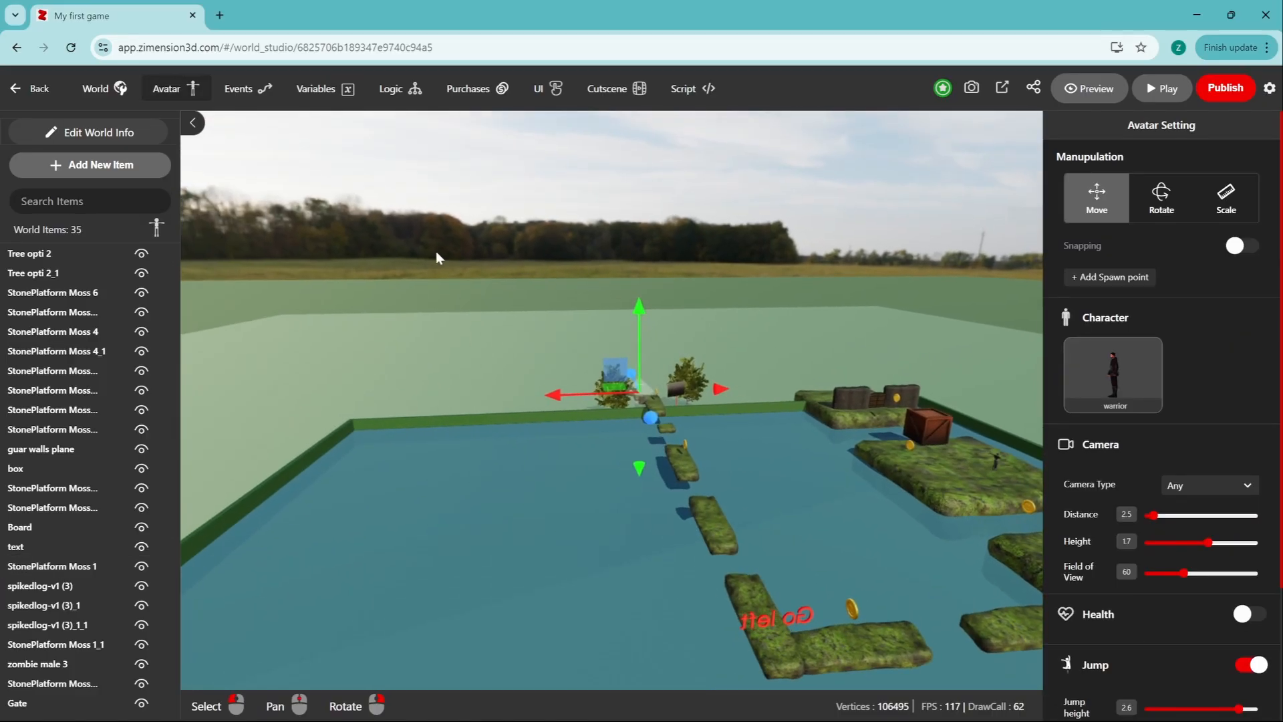
left_click(1104, 280)
mouse_move(1134, 444)
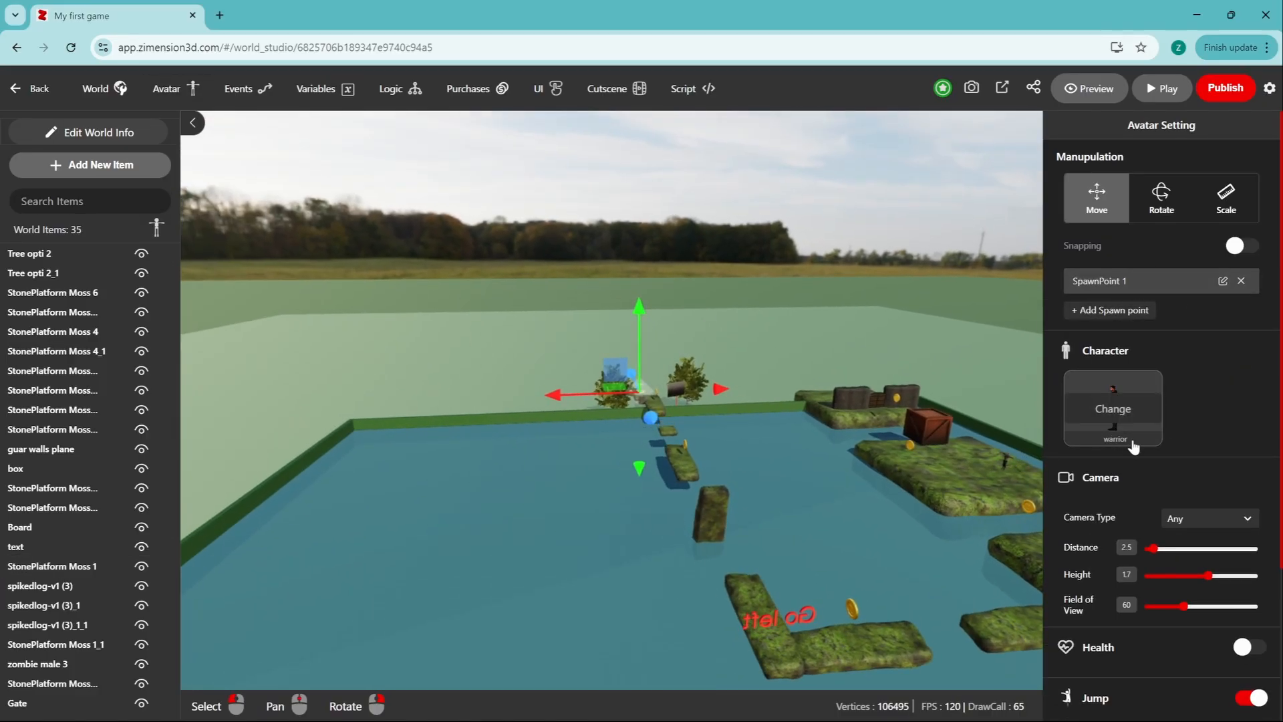
scroll(649, 426, "up", 8)
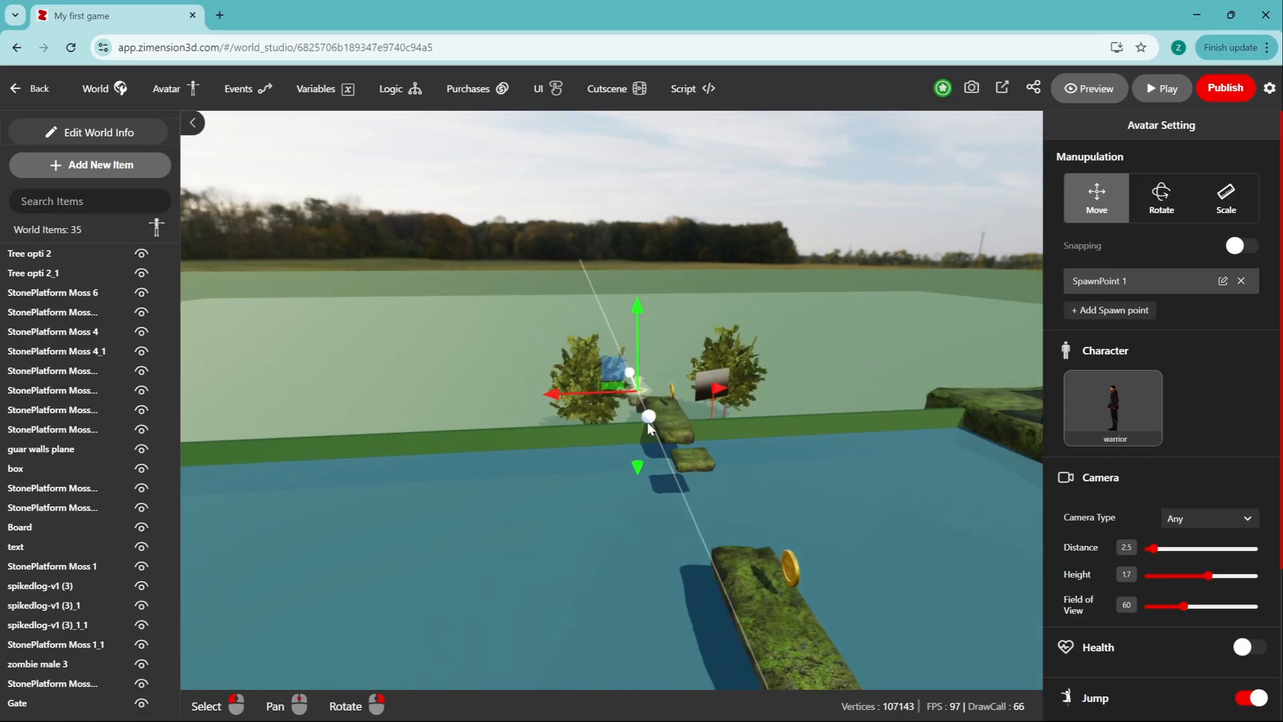
left_click_drag(697, 389, 869, 385)
left_click(631, 376)
Step: Raise SpawnPoint 1 off the ground and move it out across the pool
right_click_drag(534, 394, 636, 467)
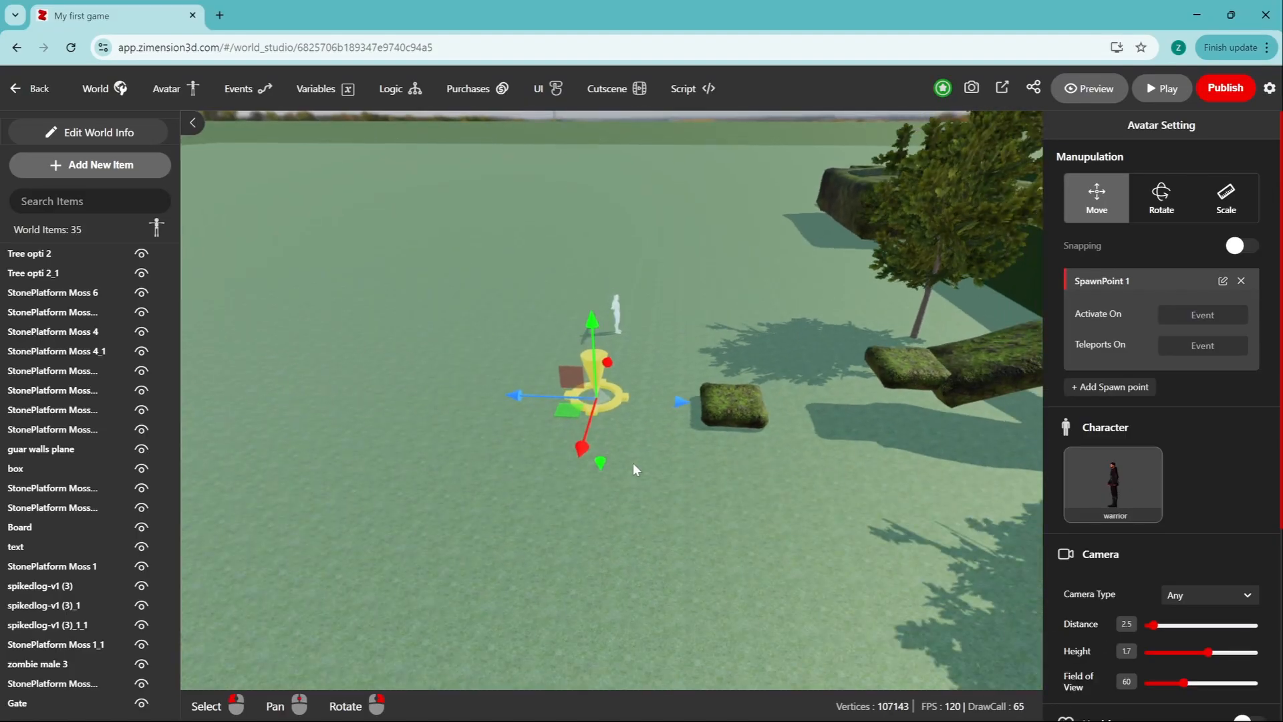
scroll(635, 467, "down", 3)
left_click_drag(668, 403, 982, 408)
middle_click_drag(924, 354, 508, 444)
left_click_drag(507, 448, 476, 284)
middle_click_drag(812, 391, 521, 427)
left_click_drag(287, 394, 937, 423)
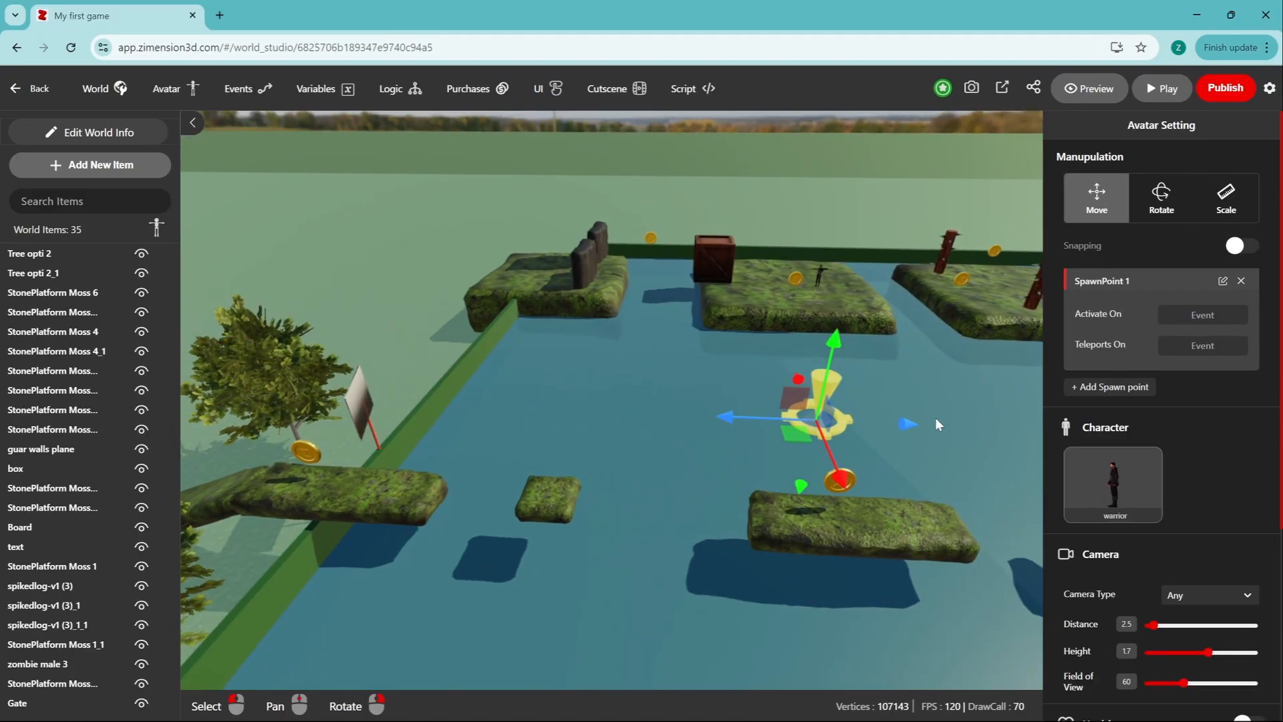
scroll(936, 424, "down", 3)
left_click_drag(852, 418, 974, 421)
Step: Settle SpawnPoint 1 onto the surface of the spiked-log platform
middle_click_drag(869, 434, 571, 589)
left_click_drag(573, 588, 829, 406)
scroll(868, 428, "up", 5)
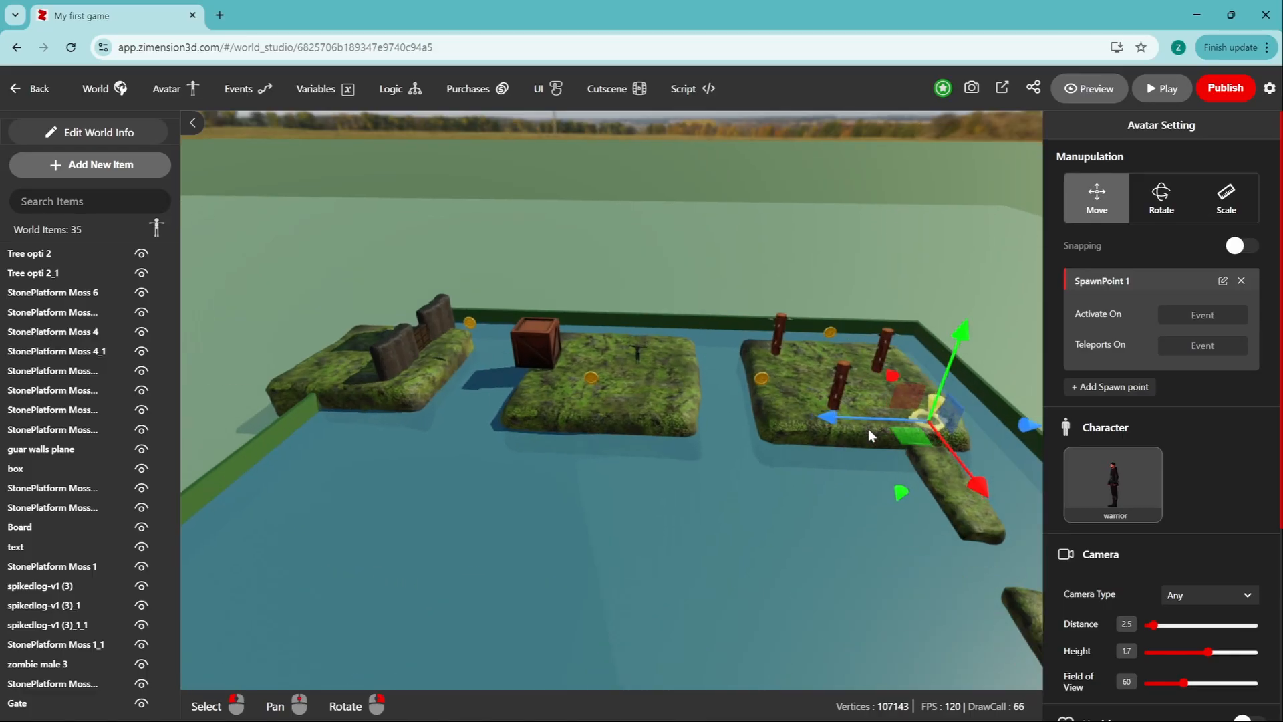
middle_click_drag(881, 457, 552, 483)
mouse_move(788, 383)
left_mouse_down()
mouse_move(801, 310)
mouse_move(792, 362)
left_mouse_up()
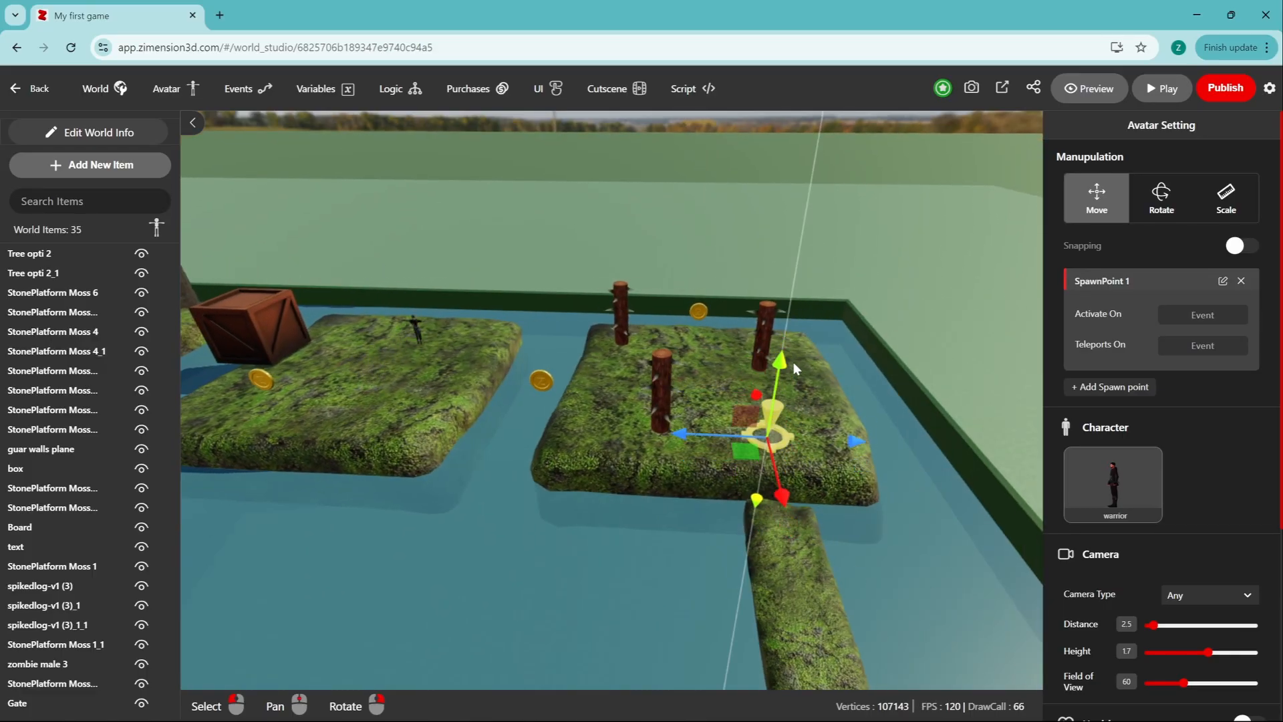
left_click_drag(862, 446, 869, 447)
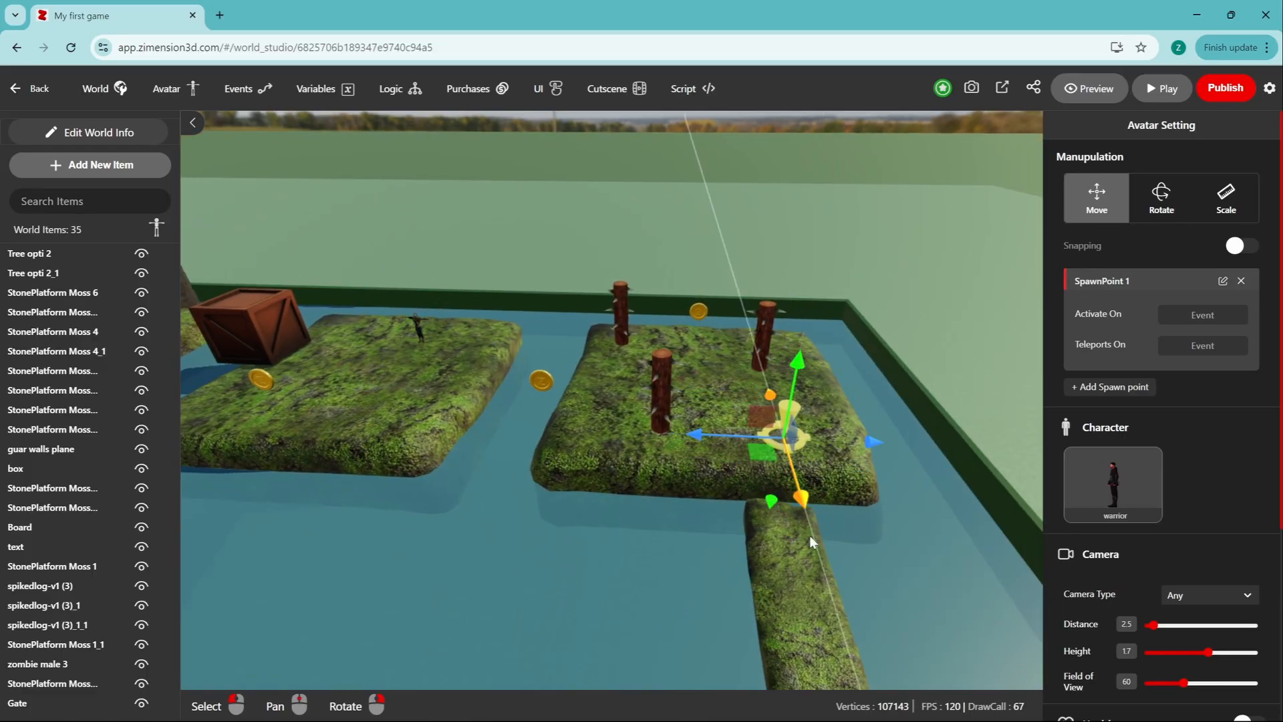
scroll(809, 535, "up", 1)
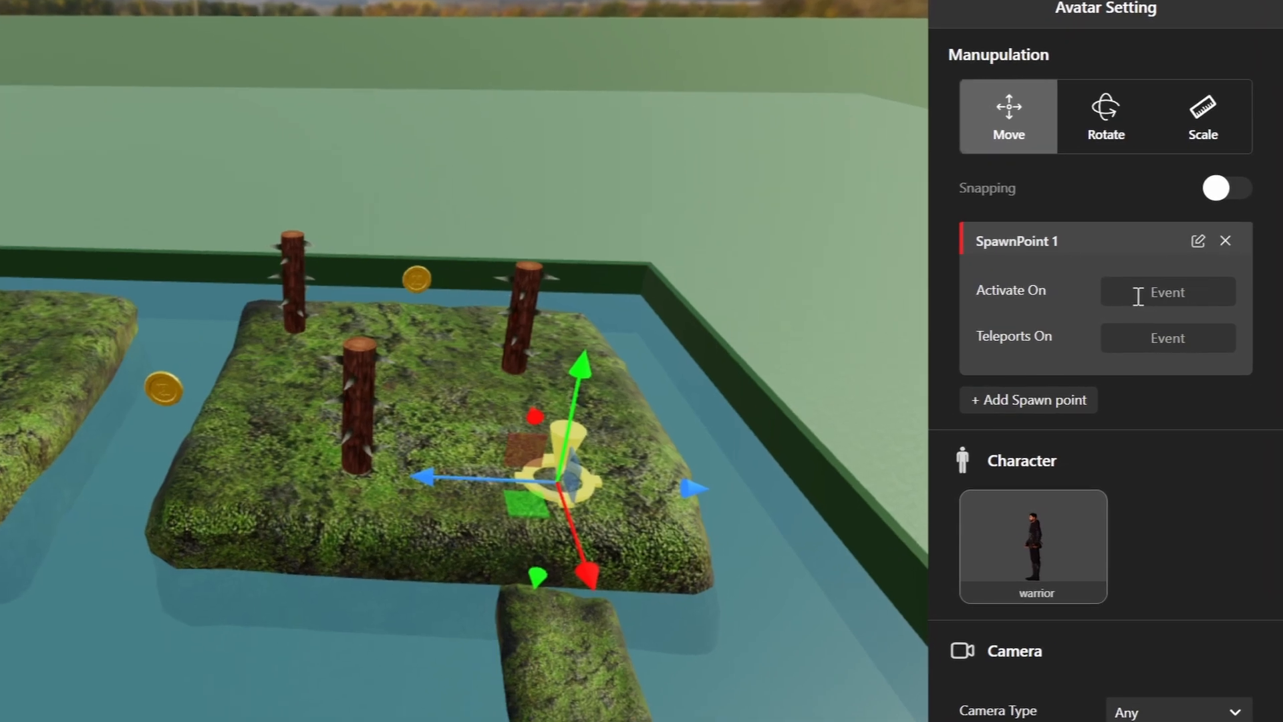
Step: Enter check_pt1 in SpawnPoint 1's Activate On Event field and create it as a new event
left_click(1166, 309)
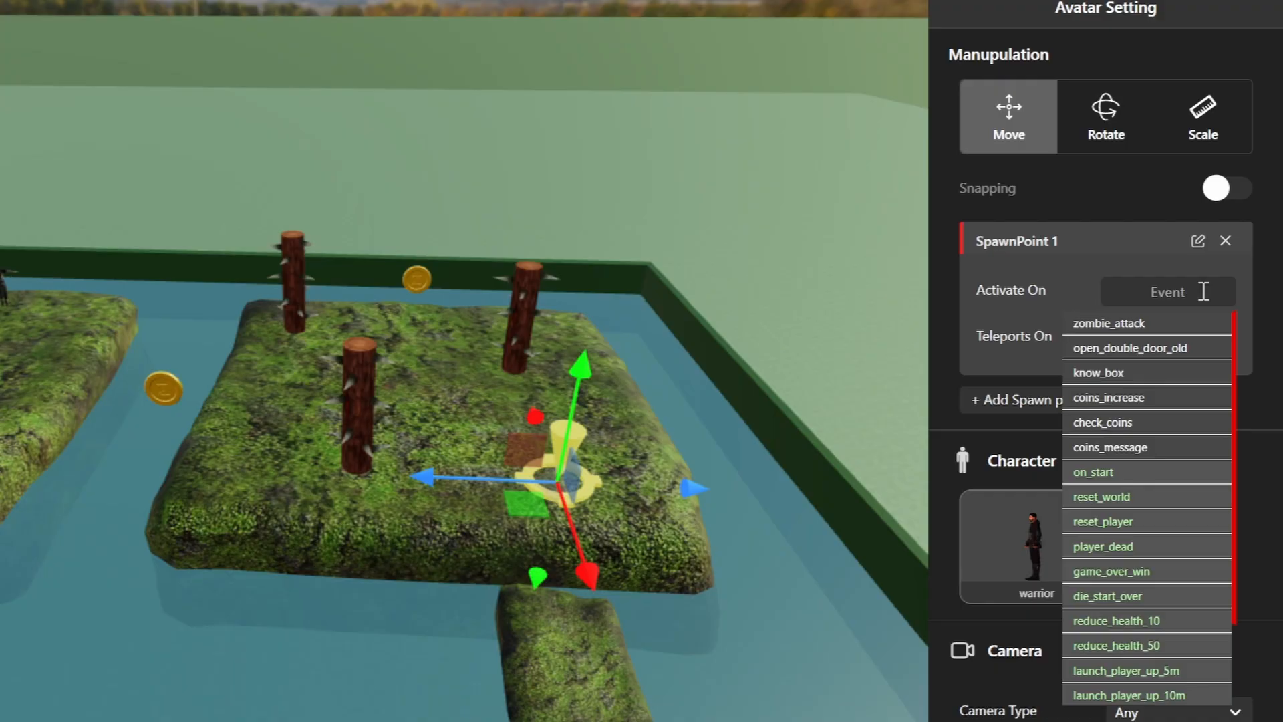
type("check")
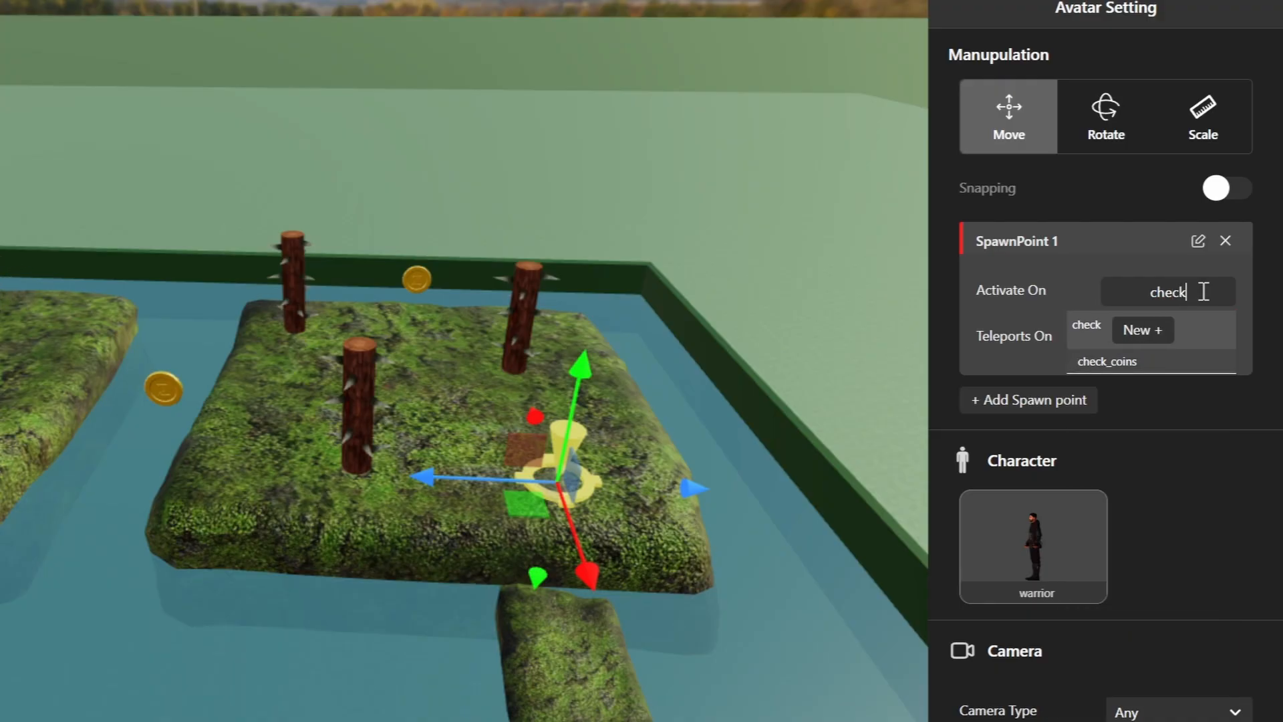
type("_")
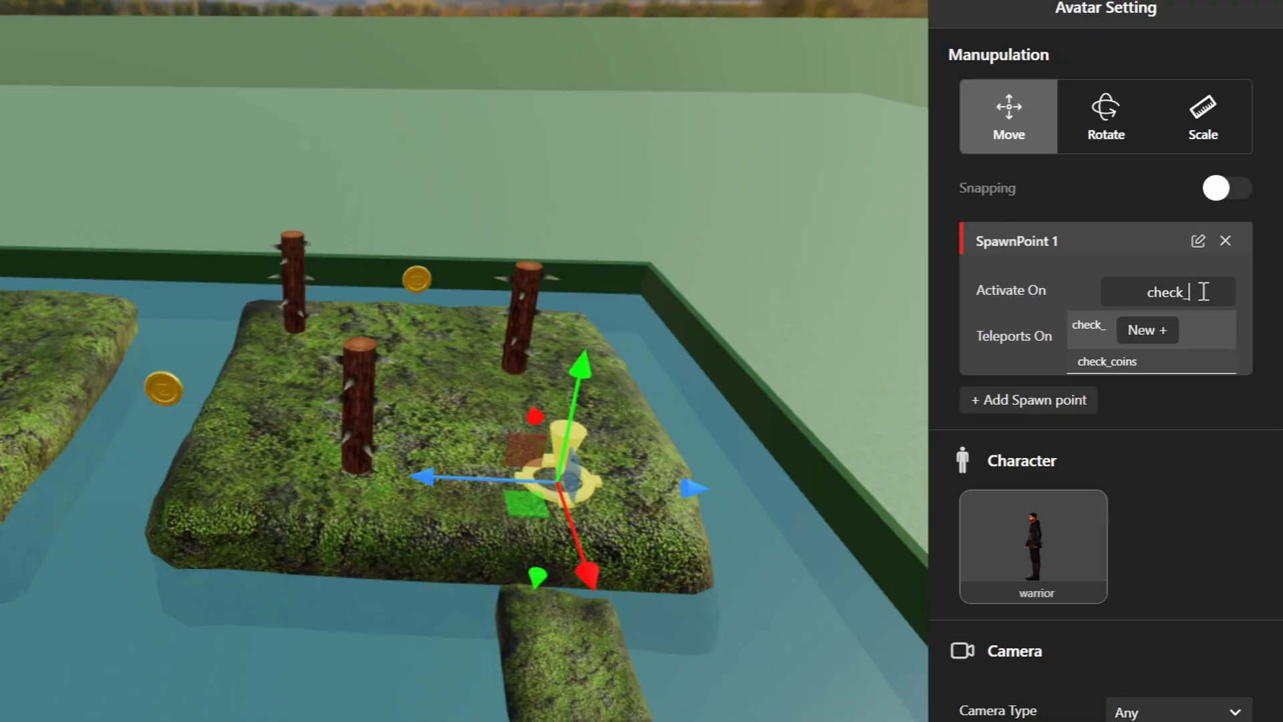
type("pt1")
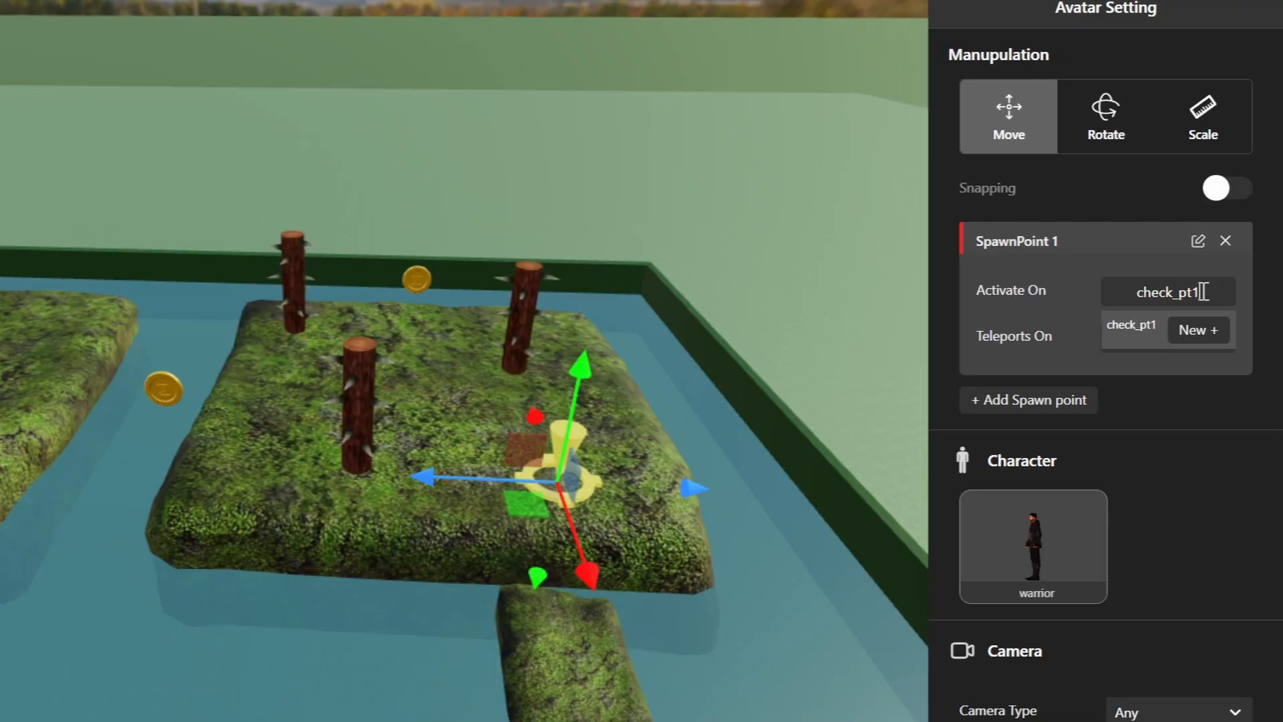
left_click(1199, 331)
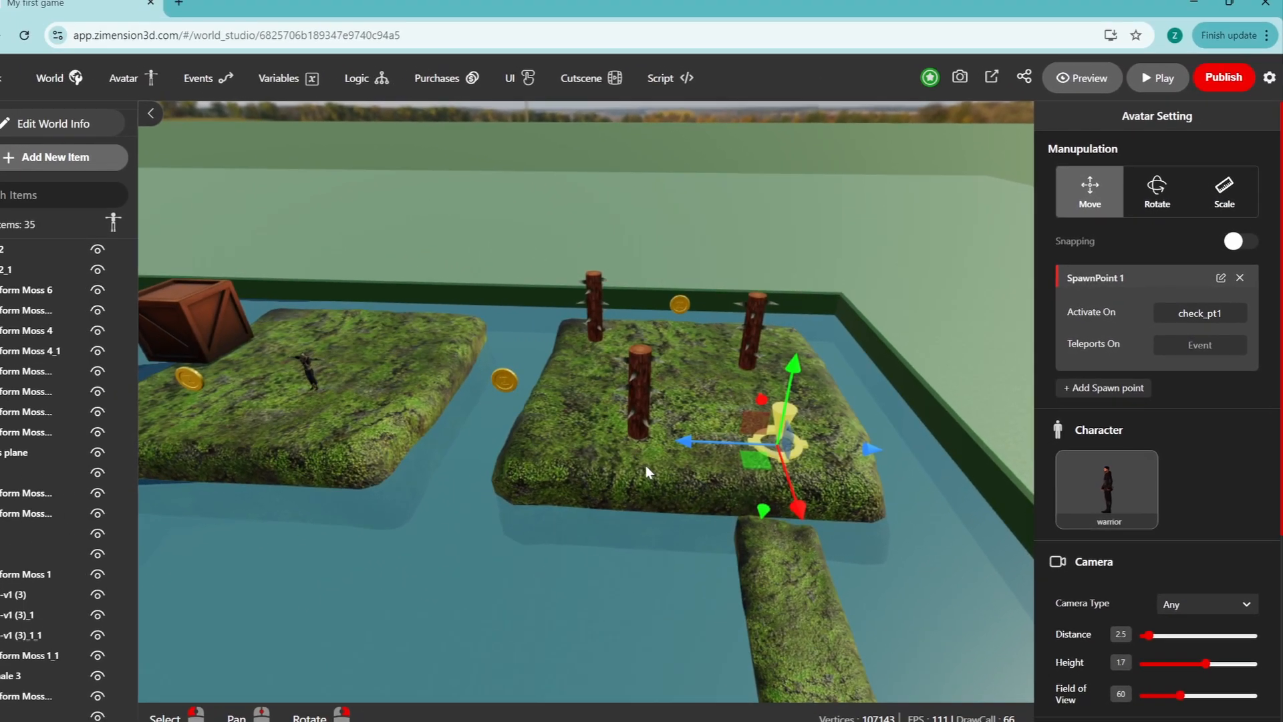
Step: Set StonePlatform Moss 1's On Collide With Avatar On Enter event to check_pt1
left_click(379, 507)
right_click_drag(848, 479, 796, 475)
scroll(1196, 510, "down", 5)
scroll(1195, 509, "down", 5)
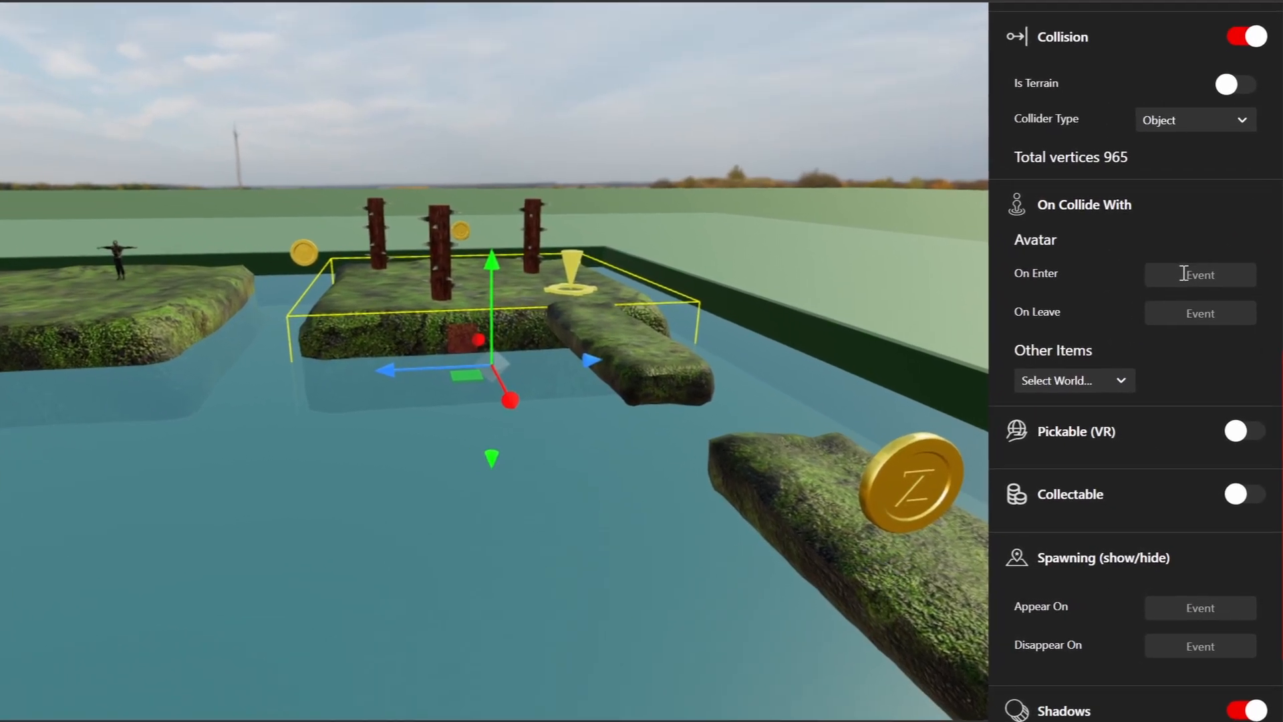
left_click(1213, 331)
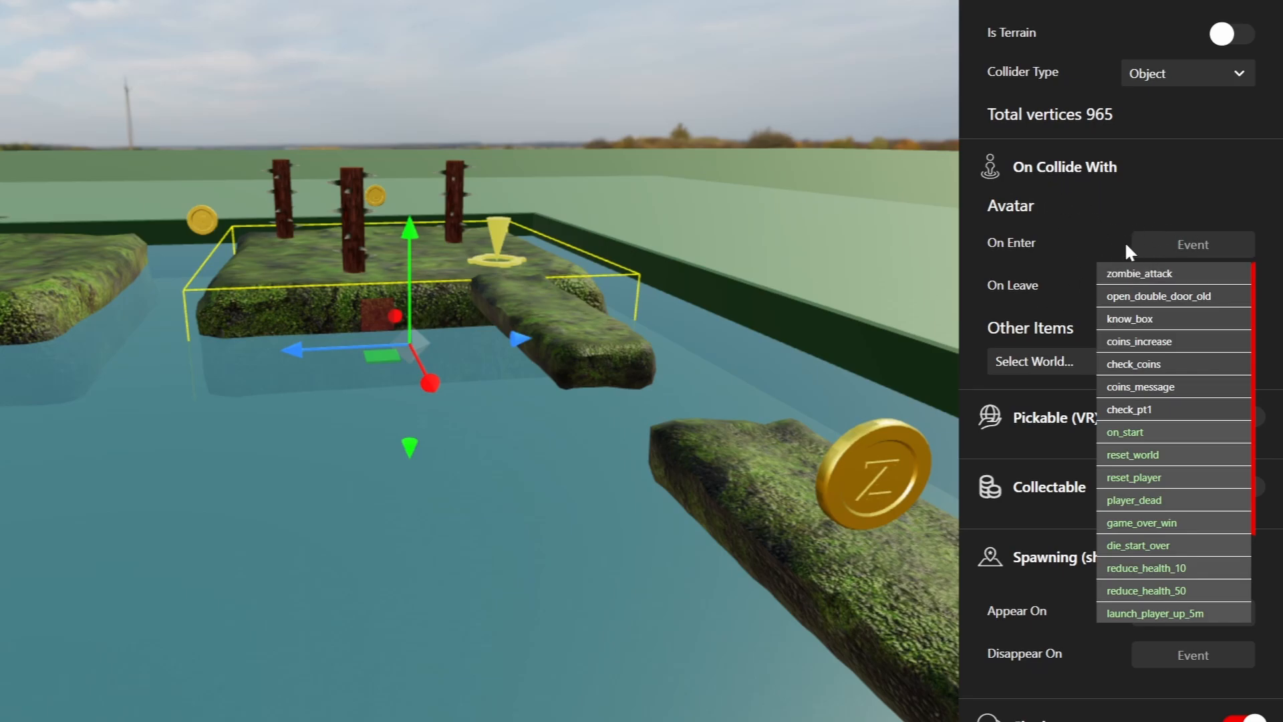
left_click(1128, 410)
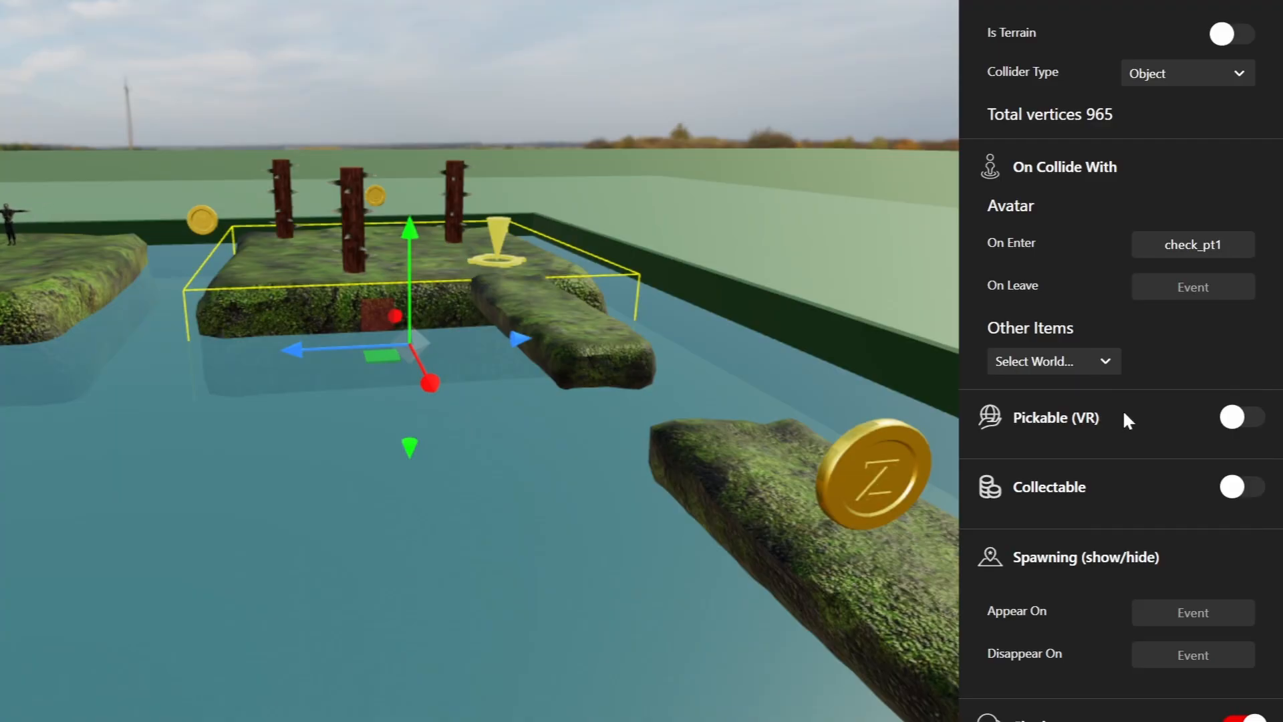
Step: Reselect the avatar, nudge its start point, and bring the spiked-log platform and spawn marker into view
scroll(25, 463, "down", 3)
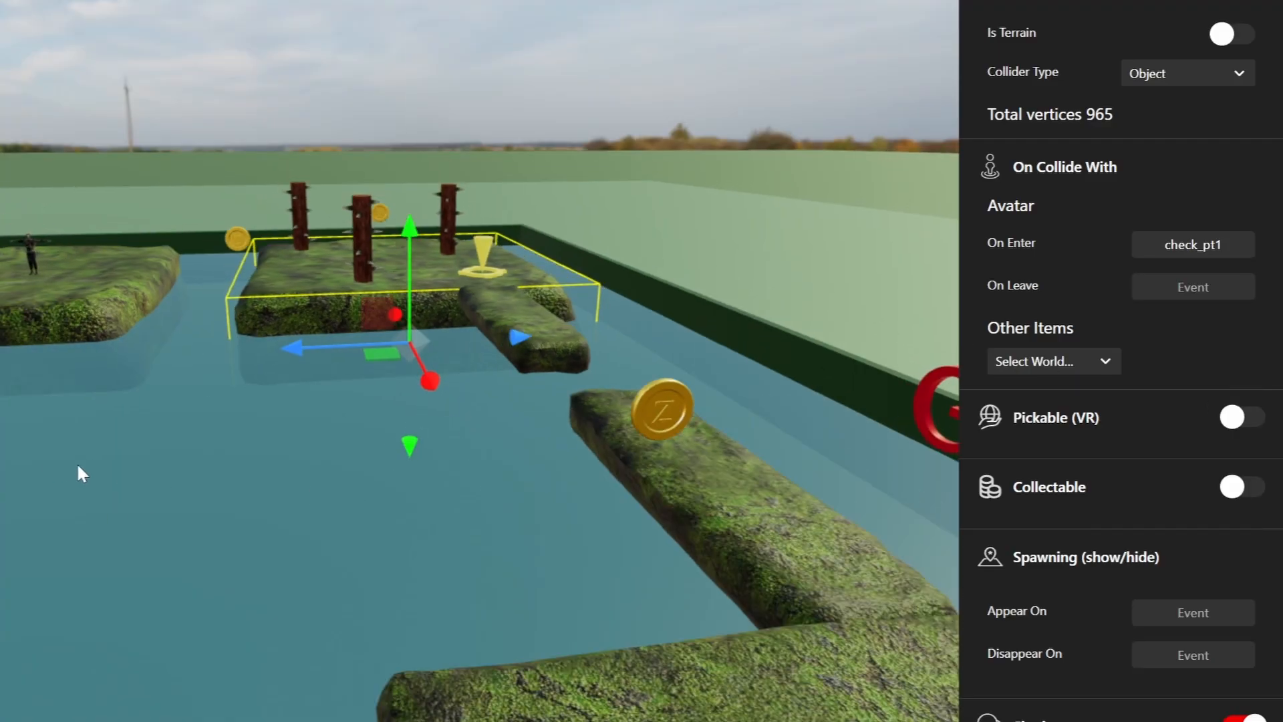
scroll(322, 444, "down", 3)
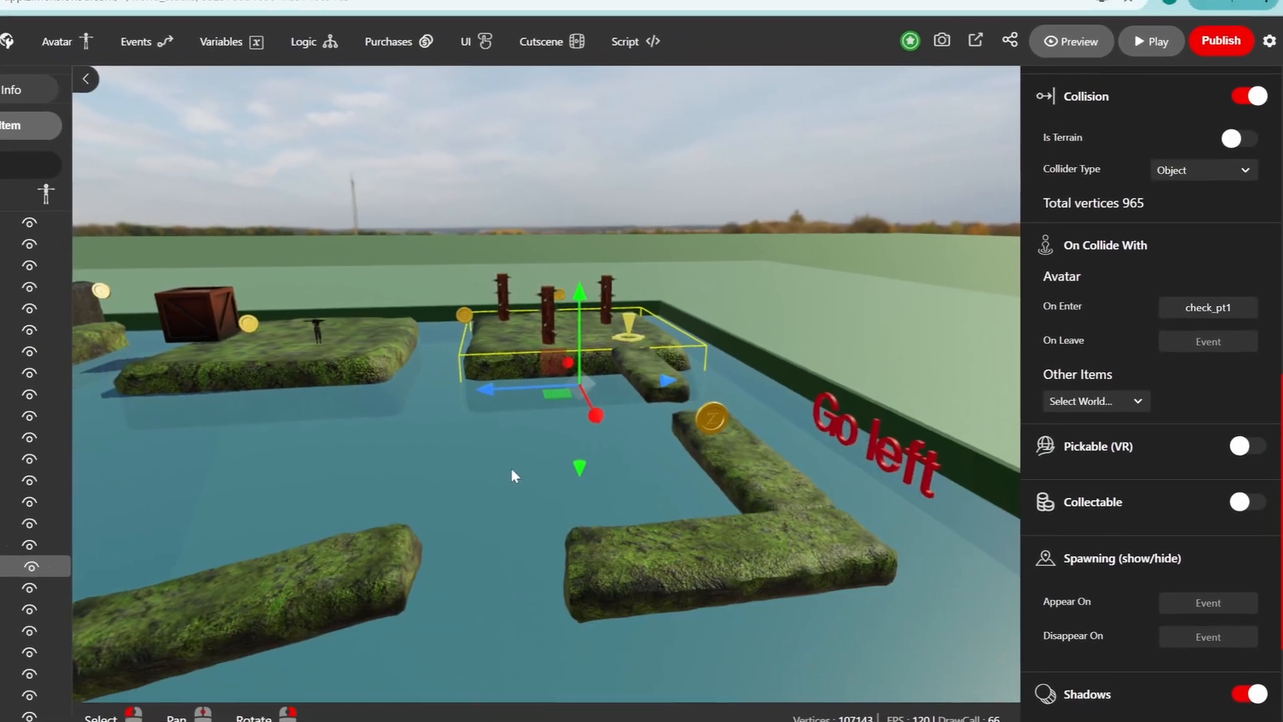
middle_click_drag(207, 505, 564, 497)
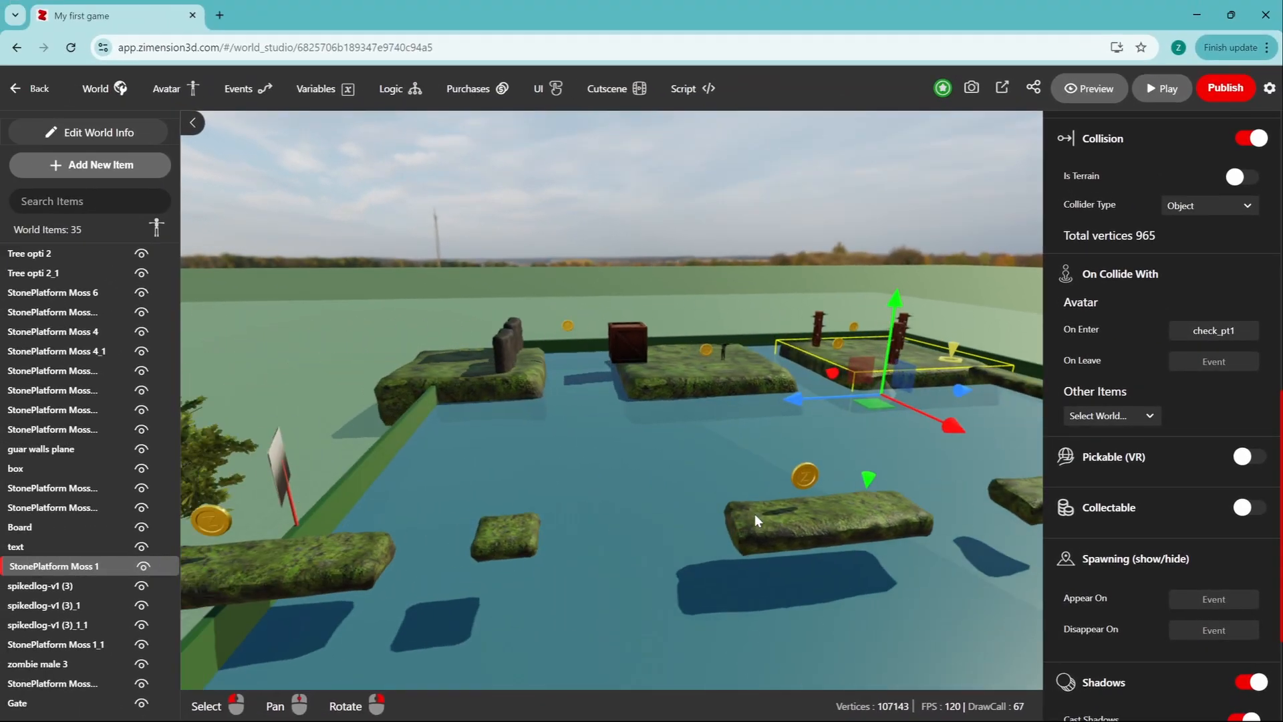
middle_click_drag(381, 506, 580, 498)
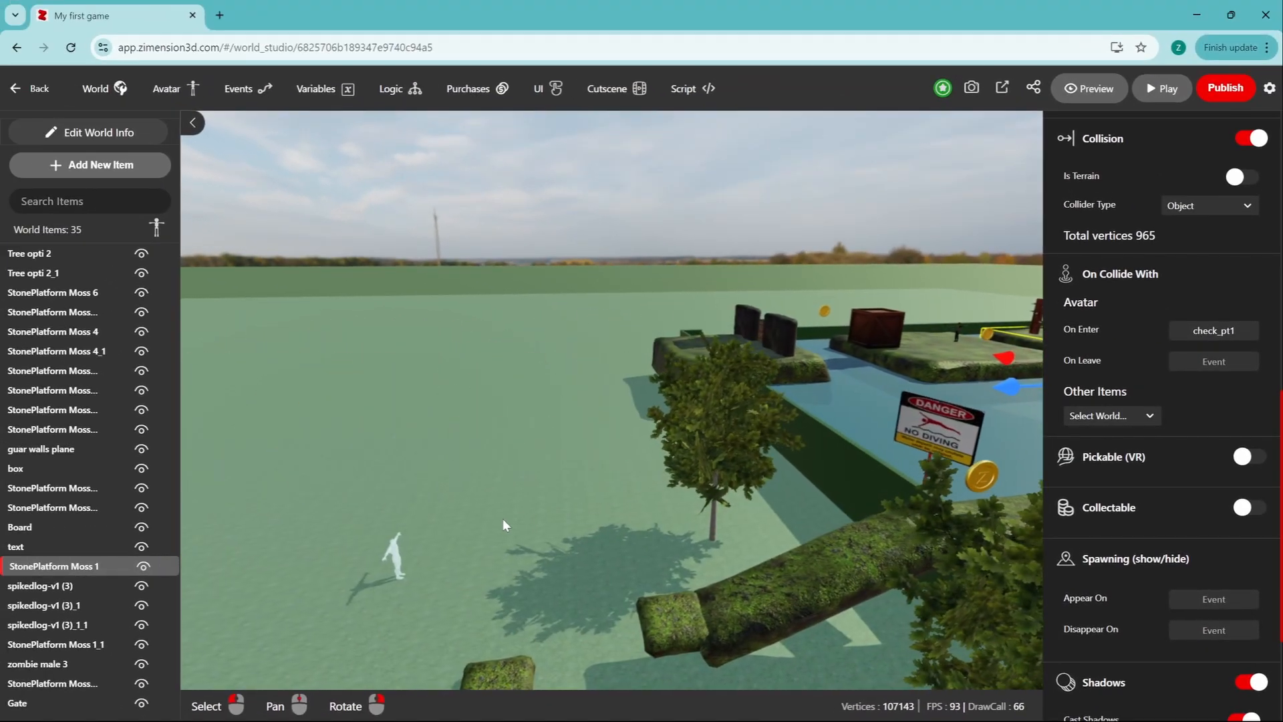
left_click(395, 549)
left_click_drag(539, 539, 493, 480)
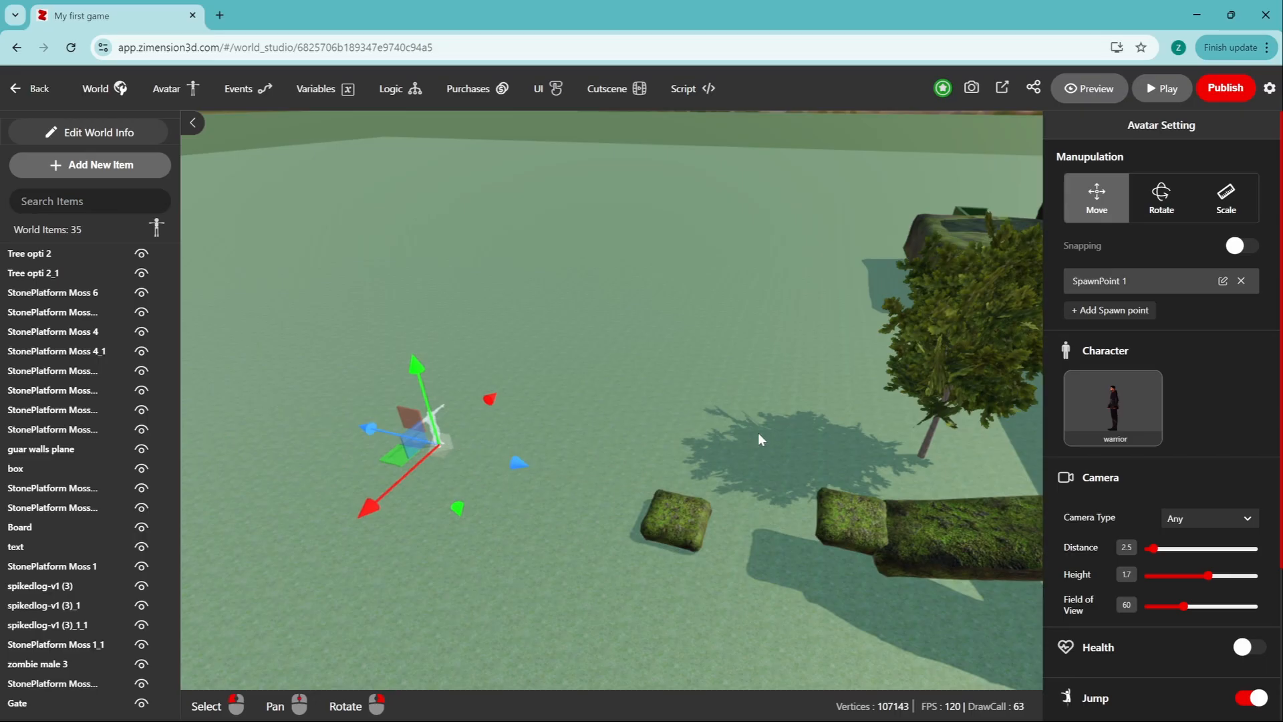
scroll(758, 432, "down", 5)
middle_click_drag(867, 387, 592, 398)
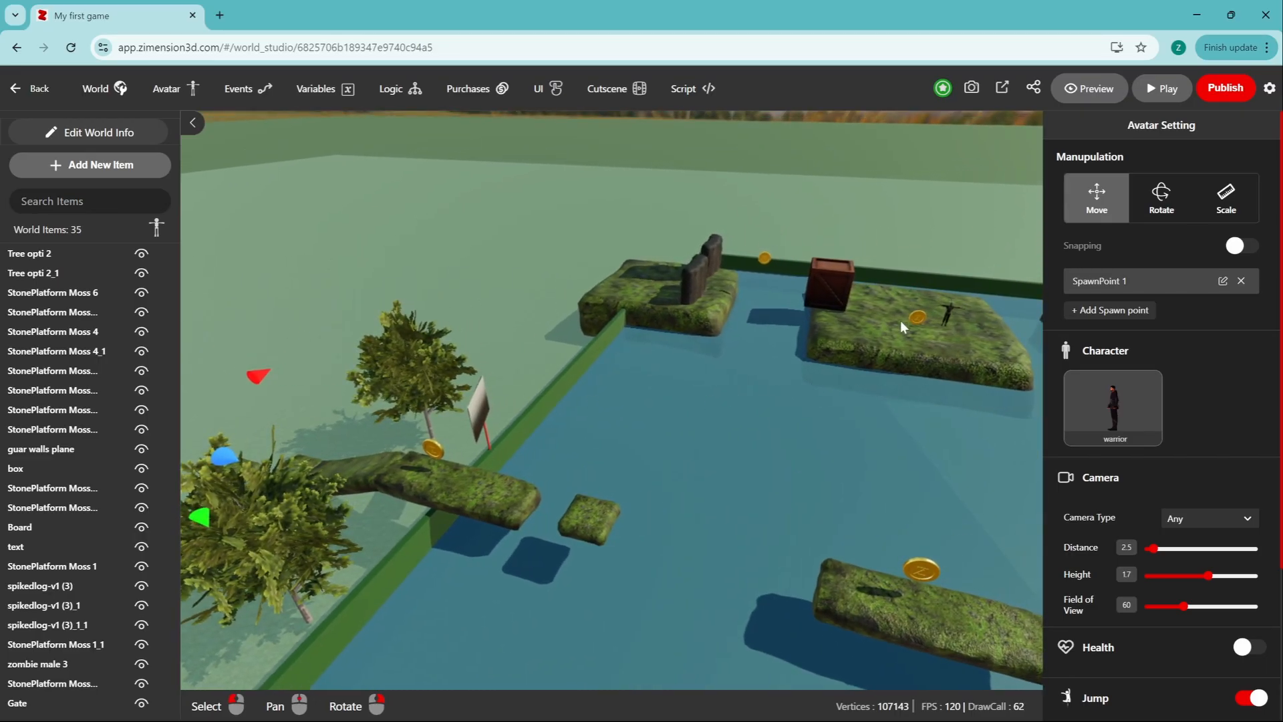
mouse_move(901, 321)
middle_mouse_down()
mouse_move(723, 379)
mouse_move(602, 374)
middle_mouse_up()
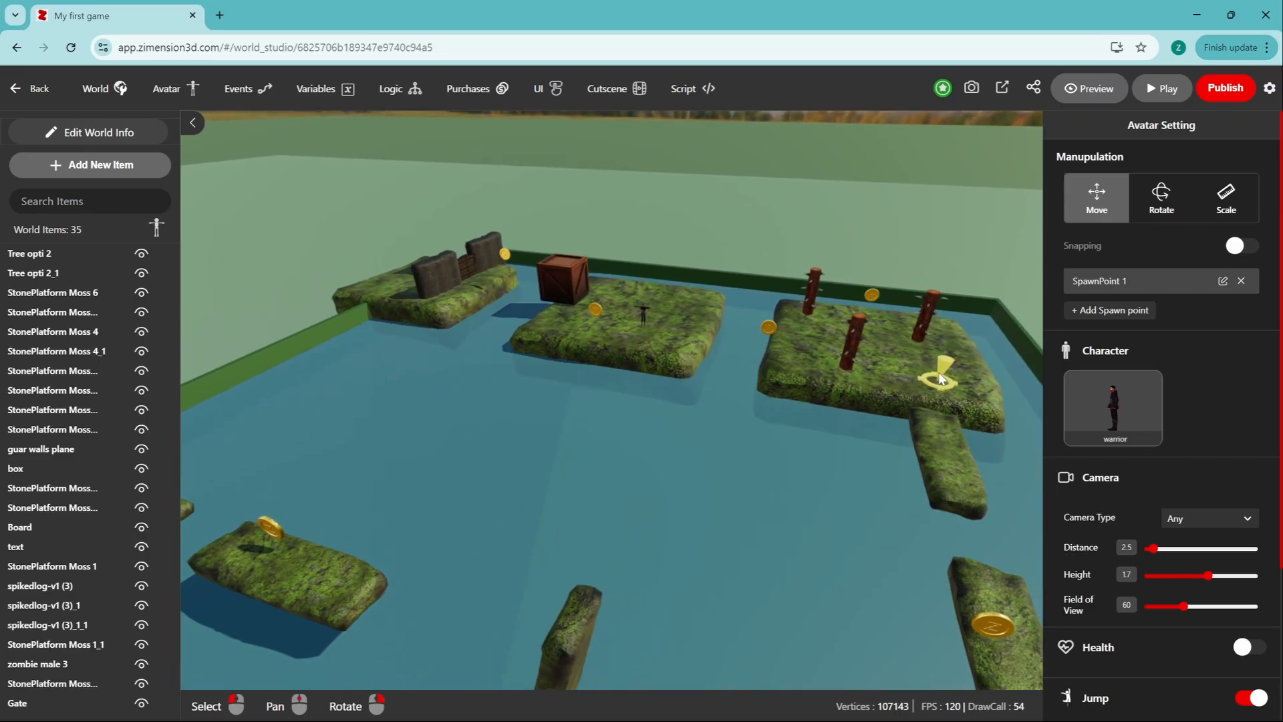
scroll(945, 476, "down", 1)
mouse_move(1102, 383)
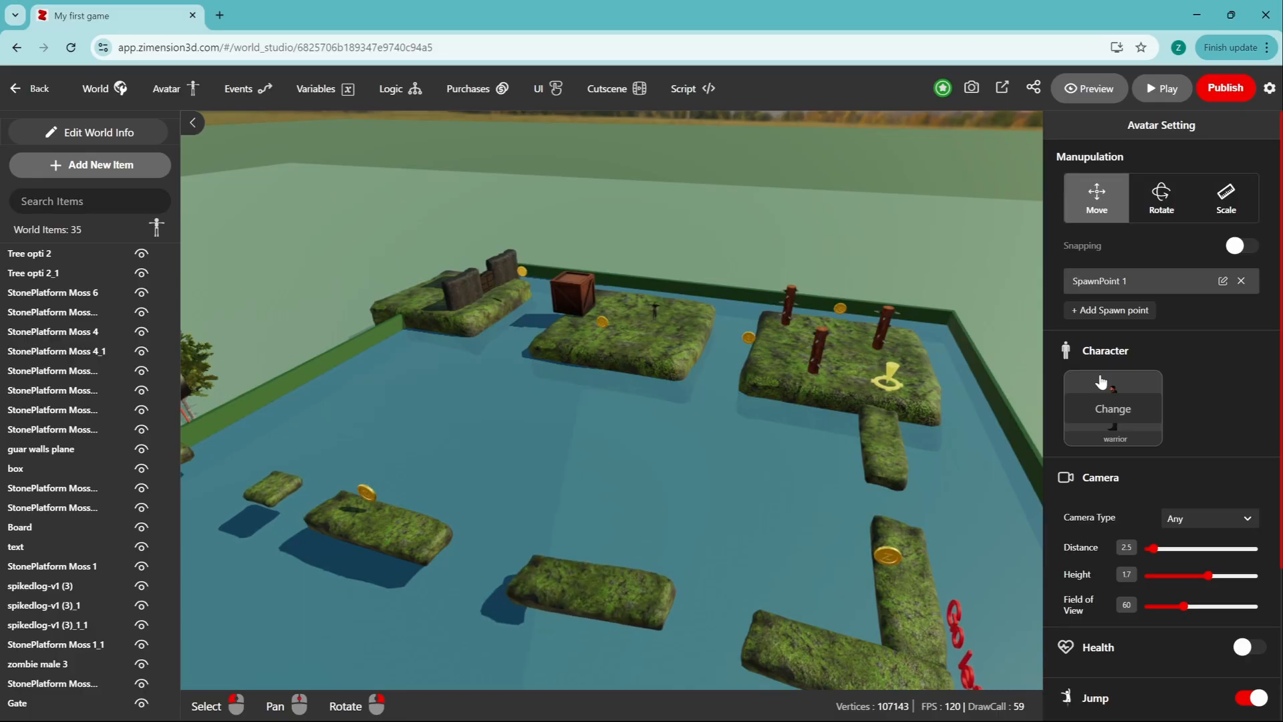
Step: Launch a full-screen playtest, run the warrior along the stones collecting a coin, then leap into the water
left_click(1147, 97)
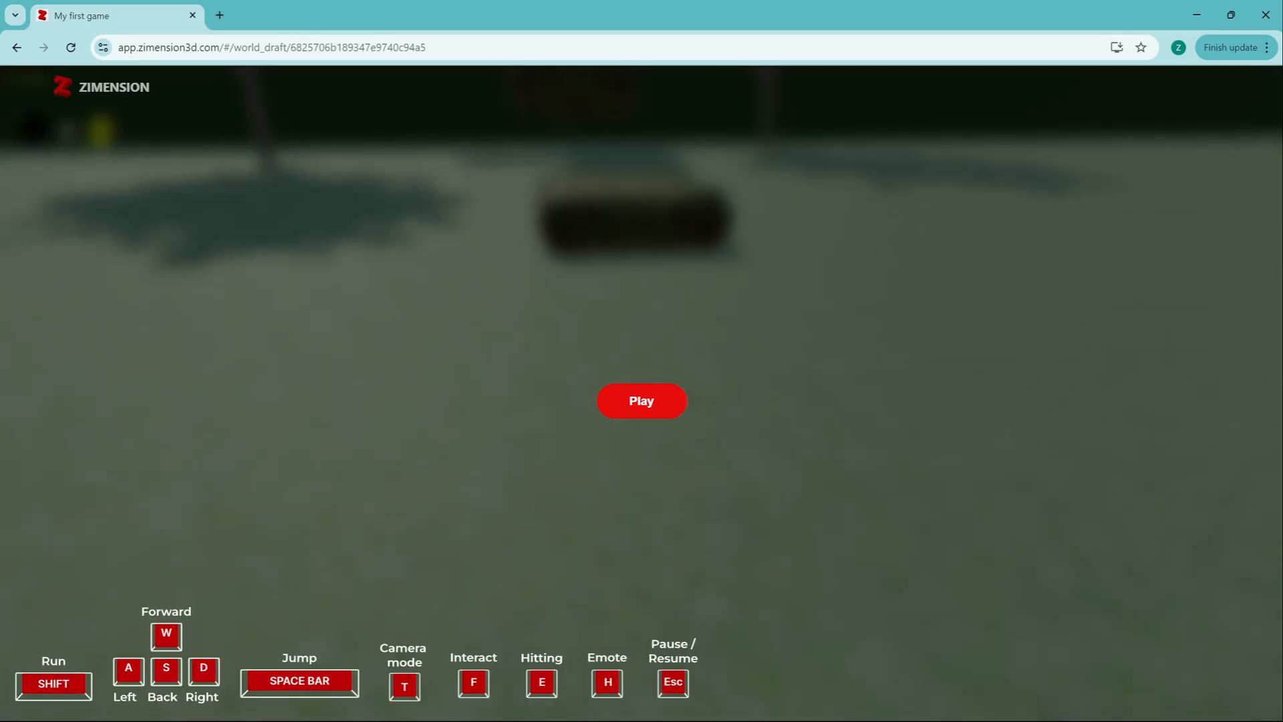
left_click(641, 401)
key("w")
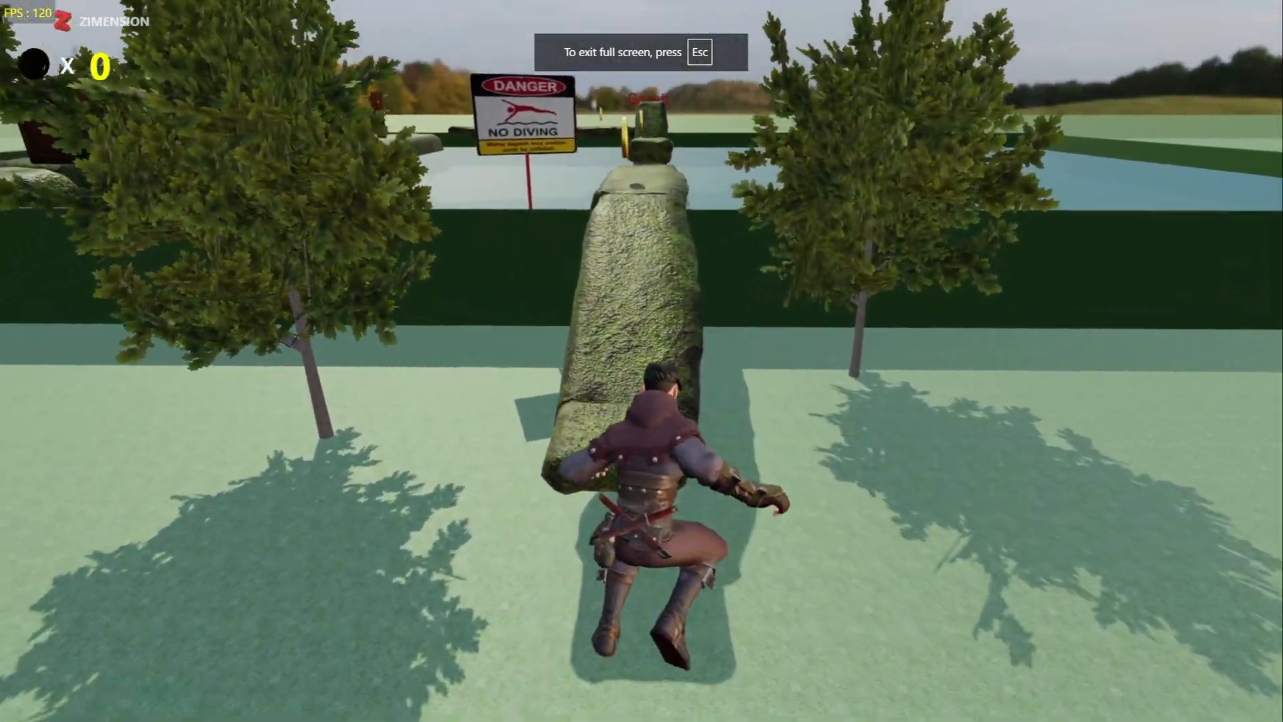
key("space")
key("w")
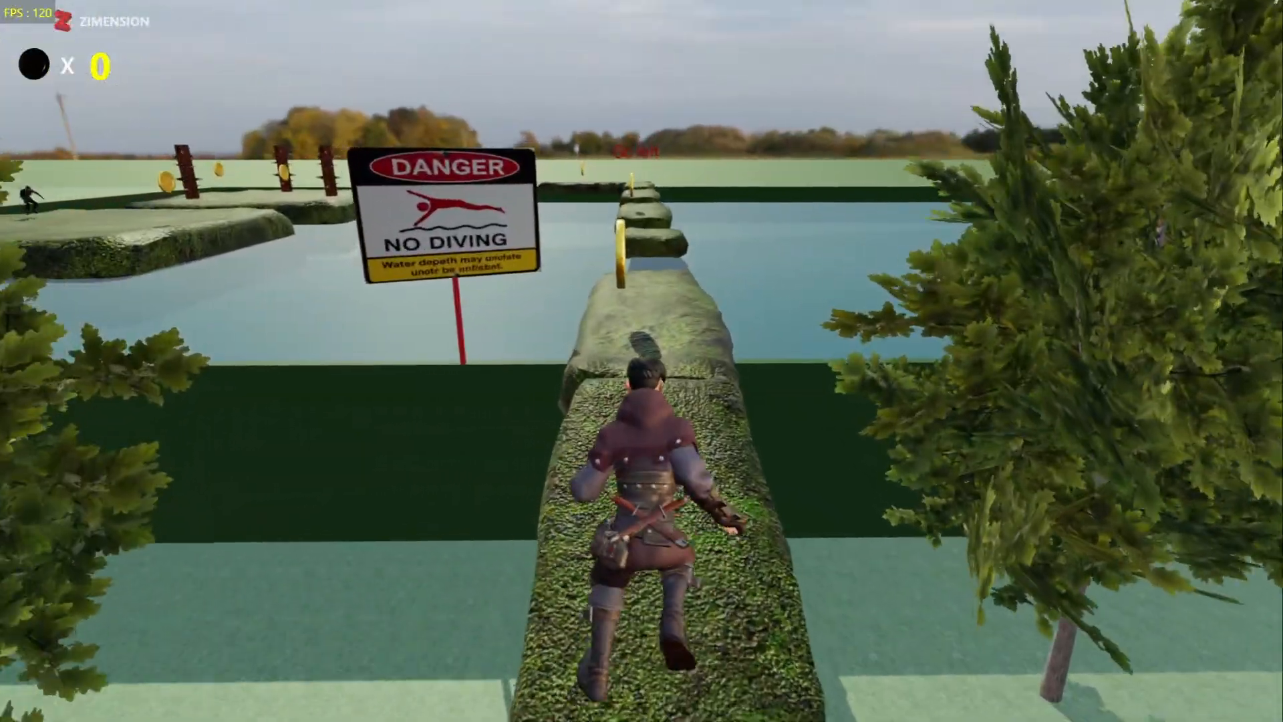
key("d")
key("space")
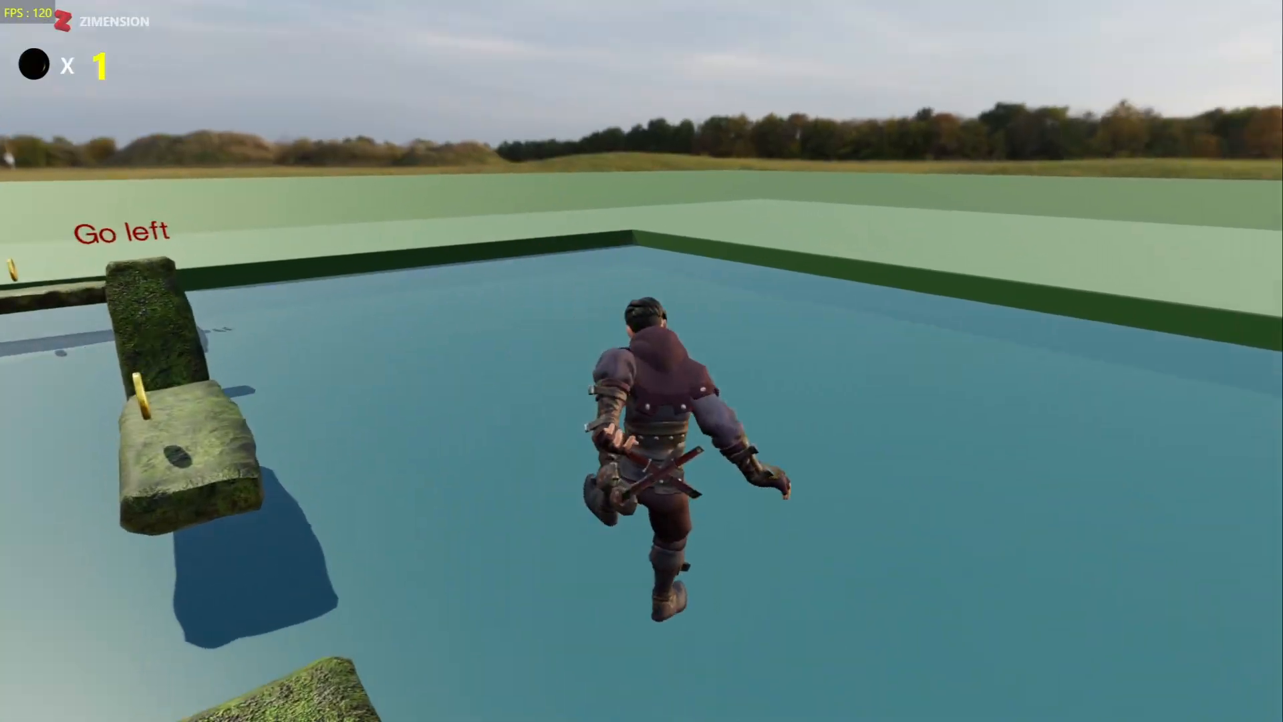
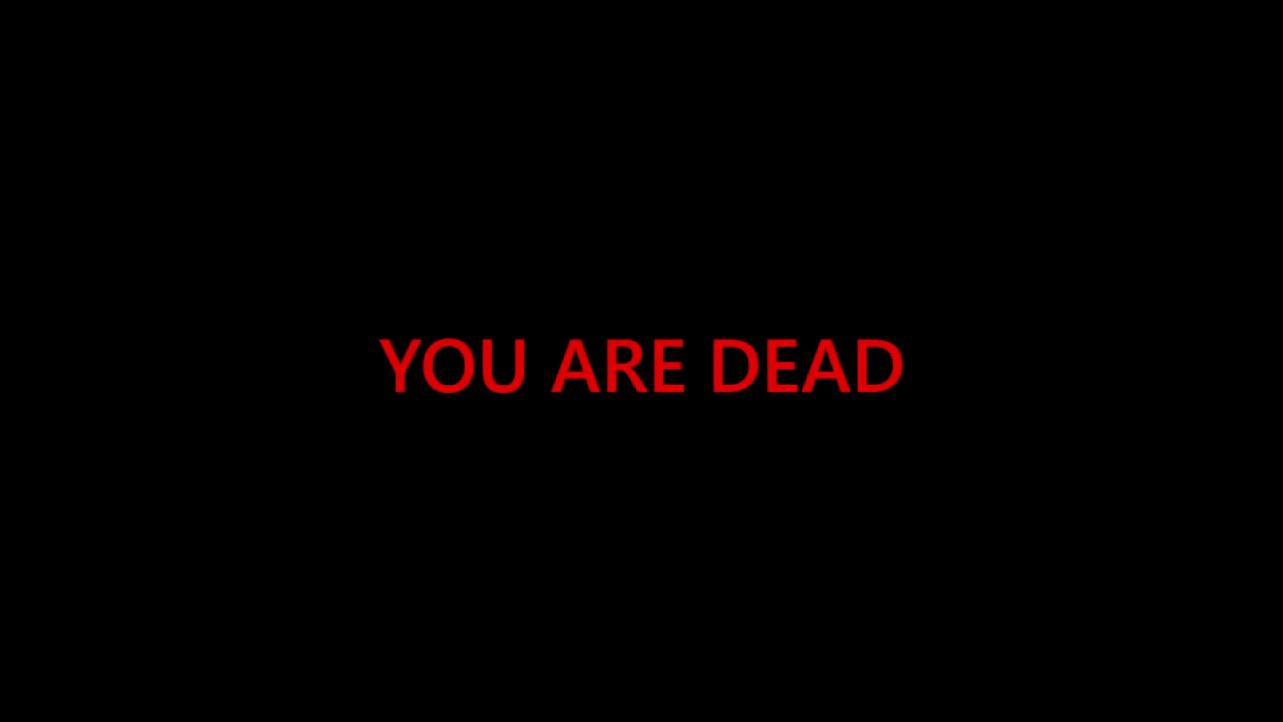
Step: Run and jump from the respawn point along the mossy stone path to the junction block
key("w")
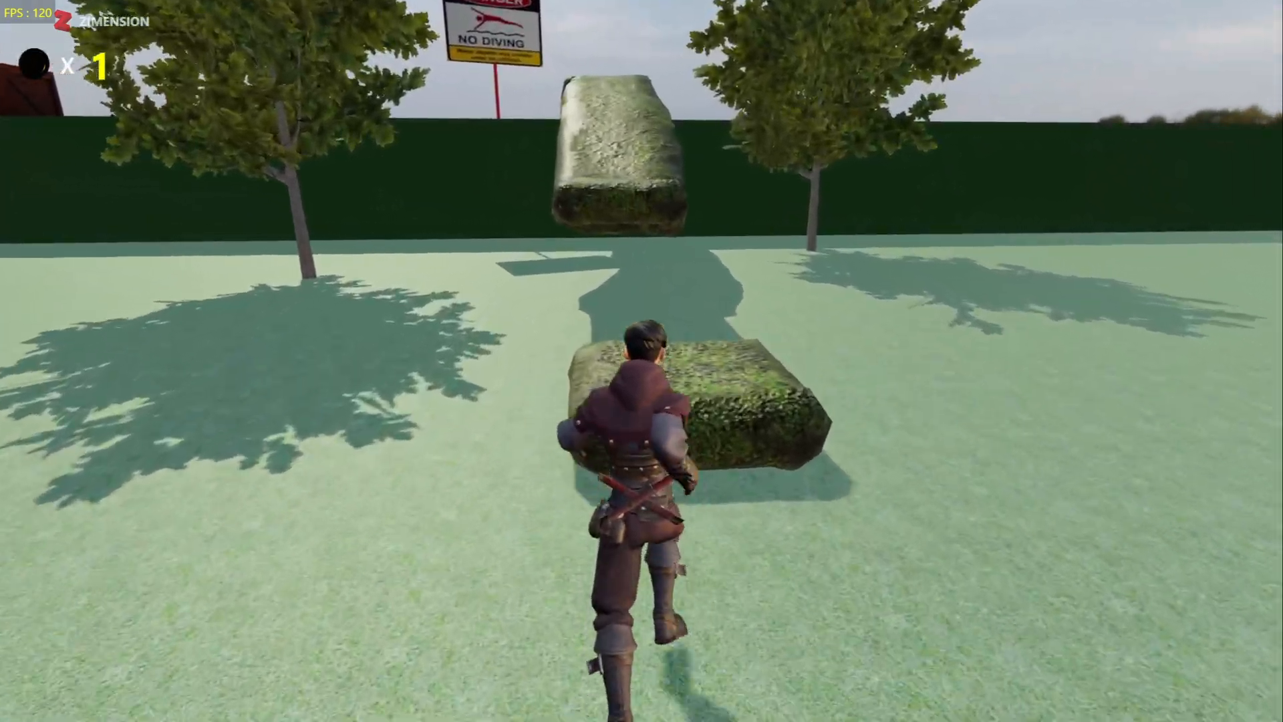
key("space")
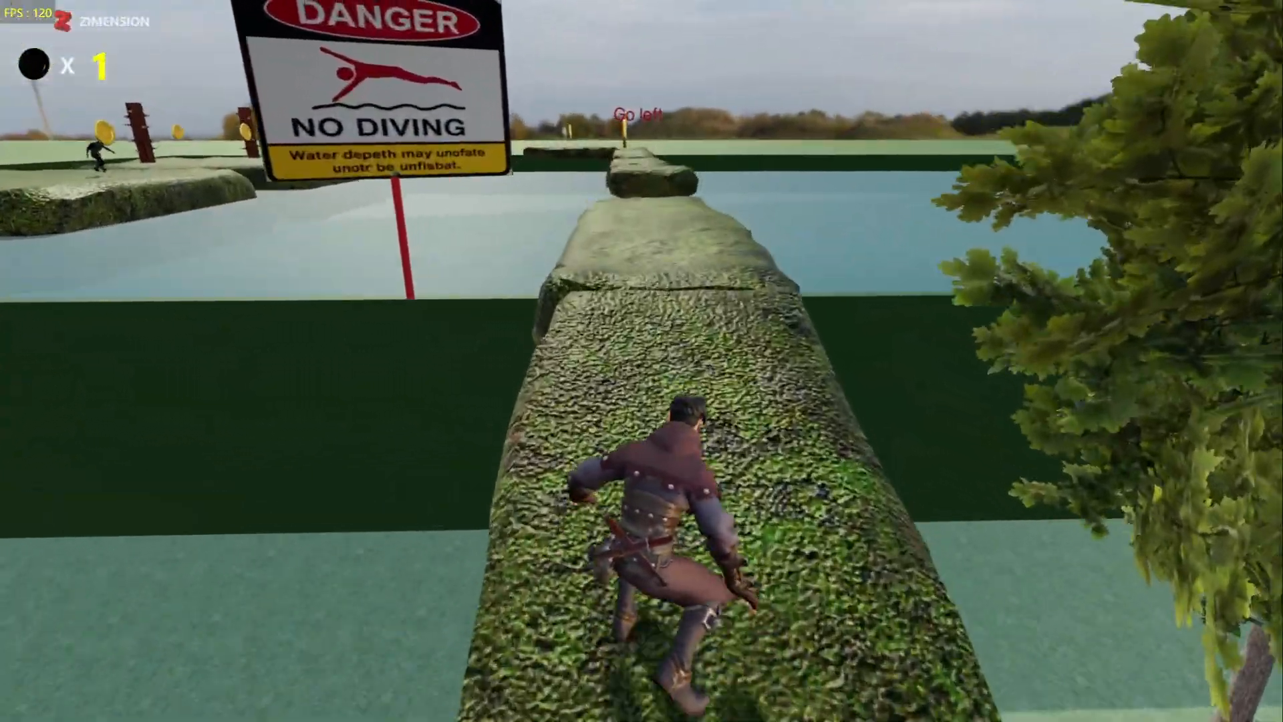
key("w")
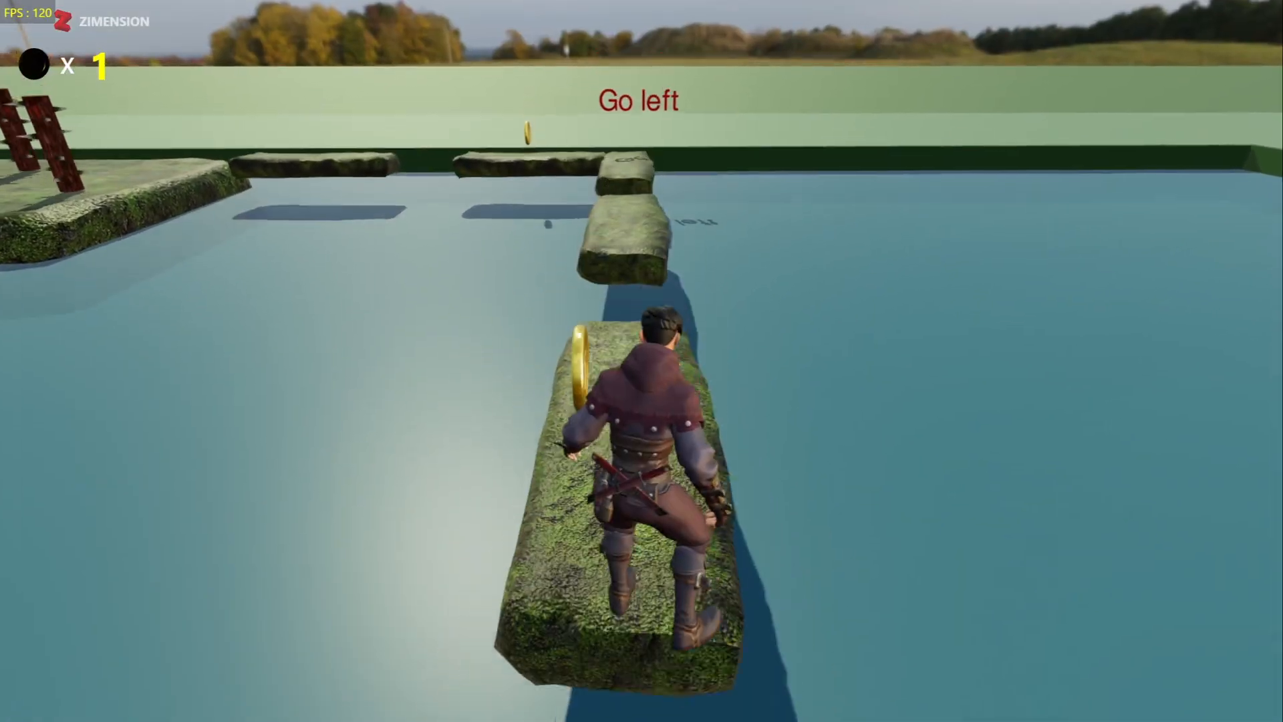
key("w")
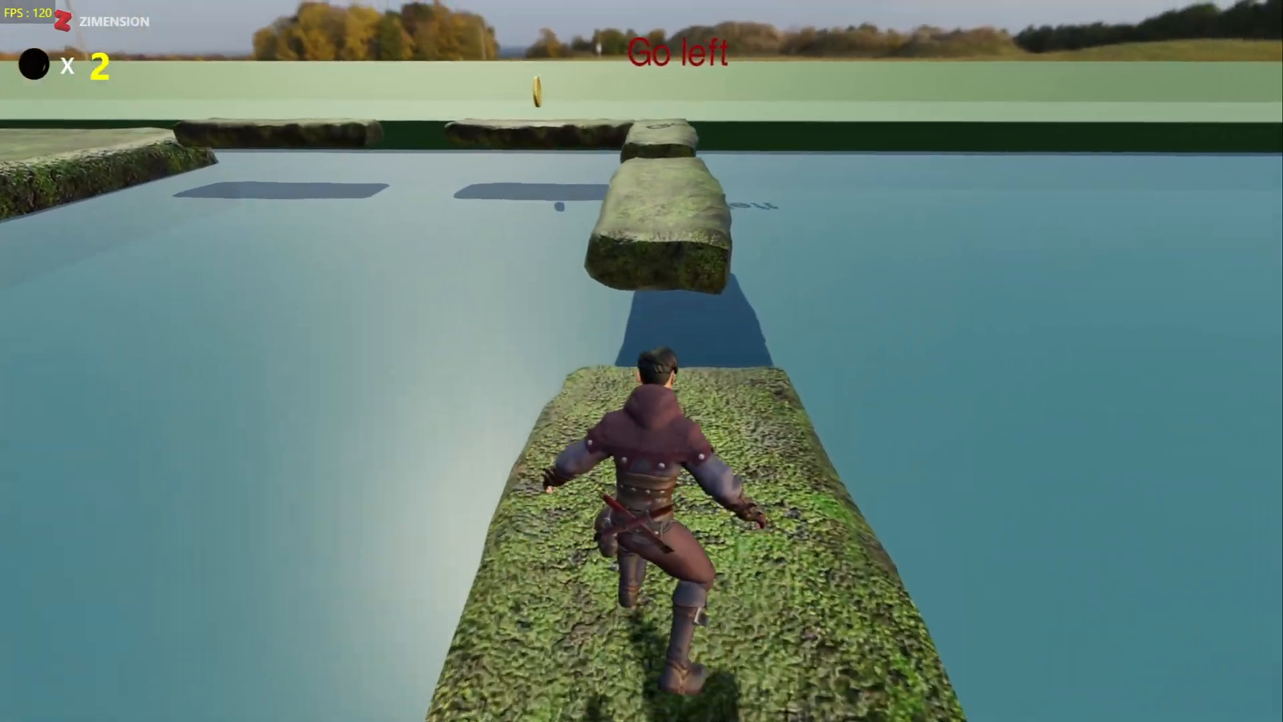
key("space")
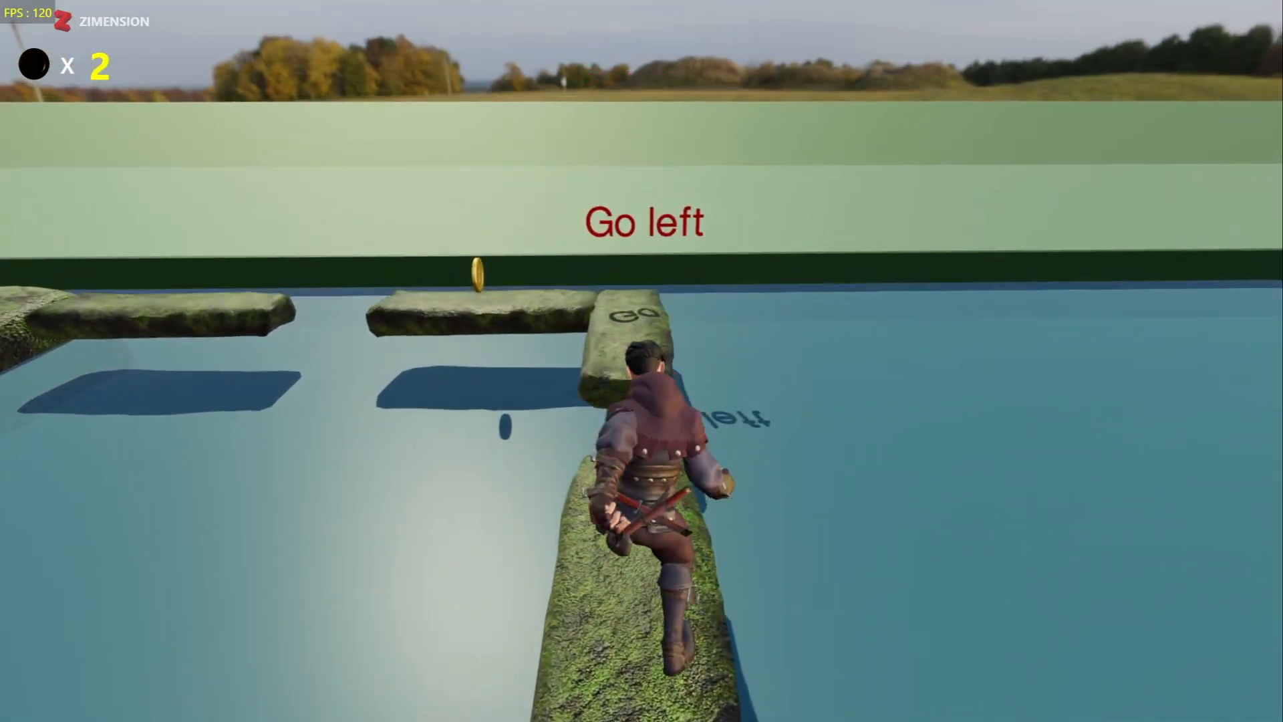
key("w")
Step: Take the left path, jump for the coin to reach 5 coins, head to the water and pause
key("w")
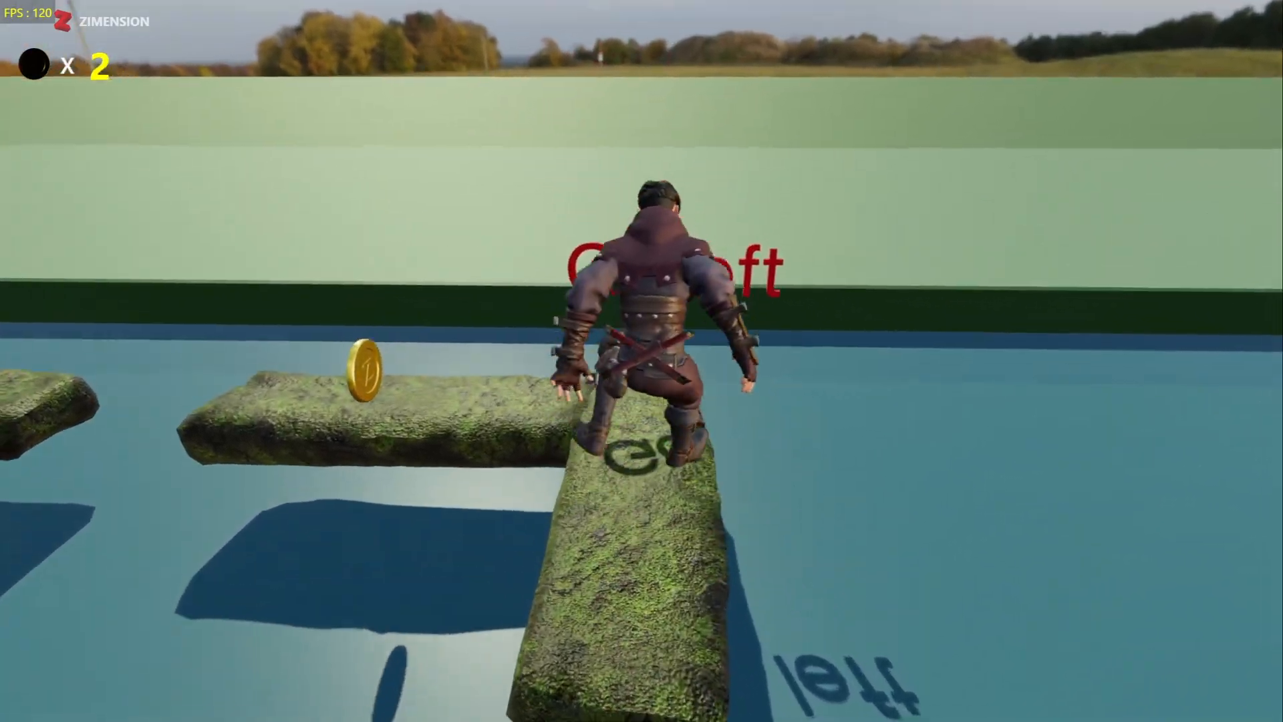
key("a")
key("w")
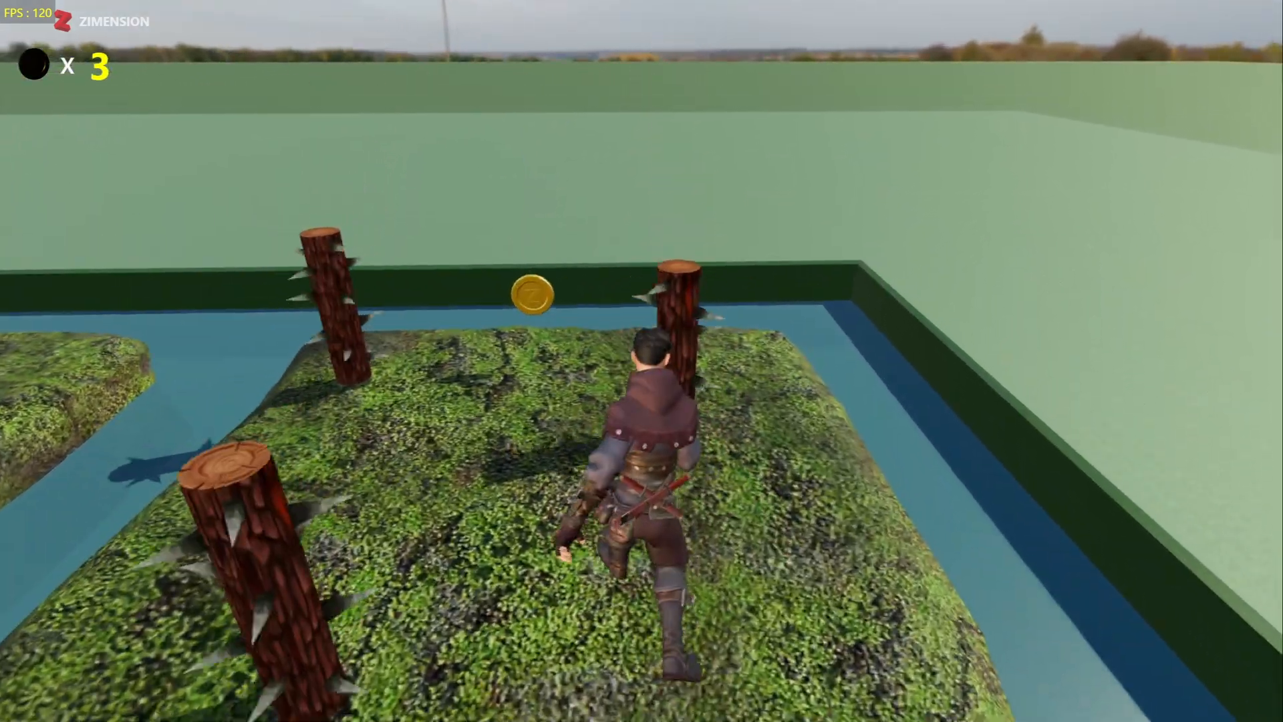
key("space")
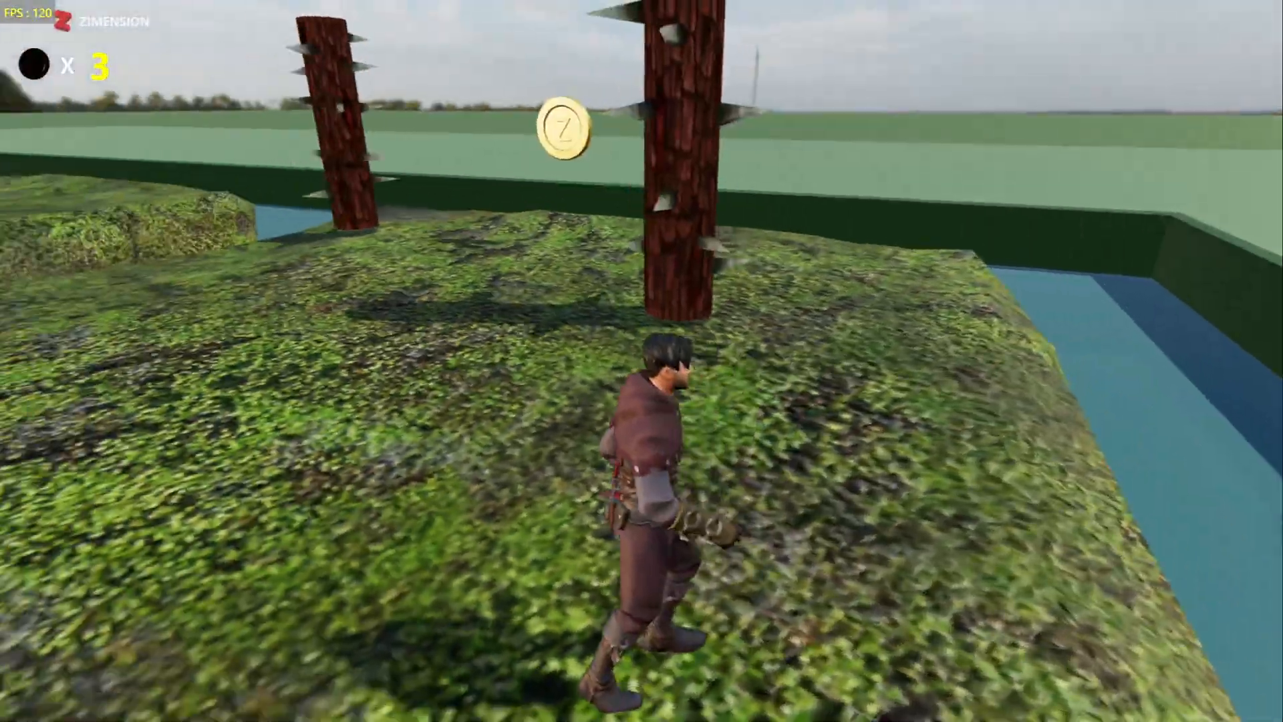
key("w")
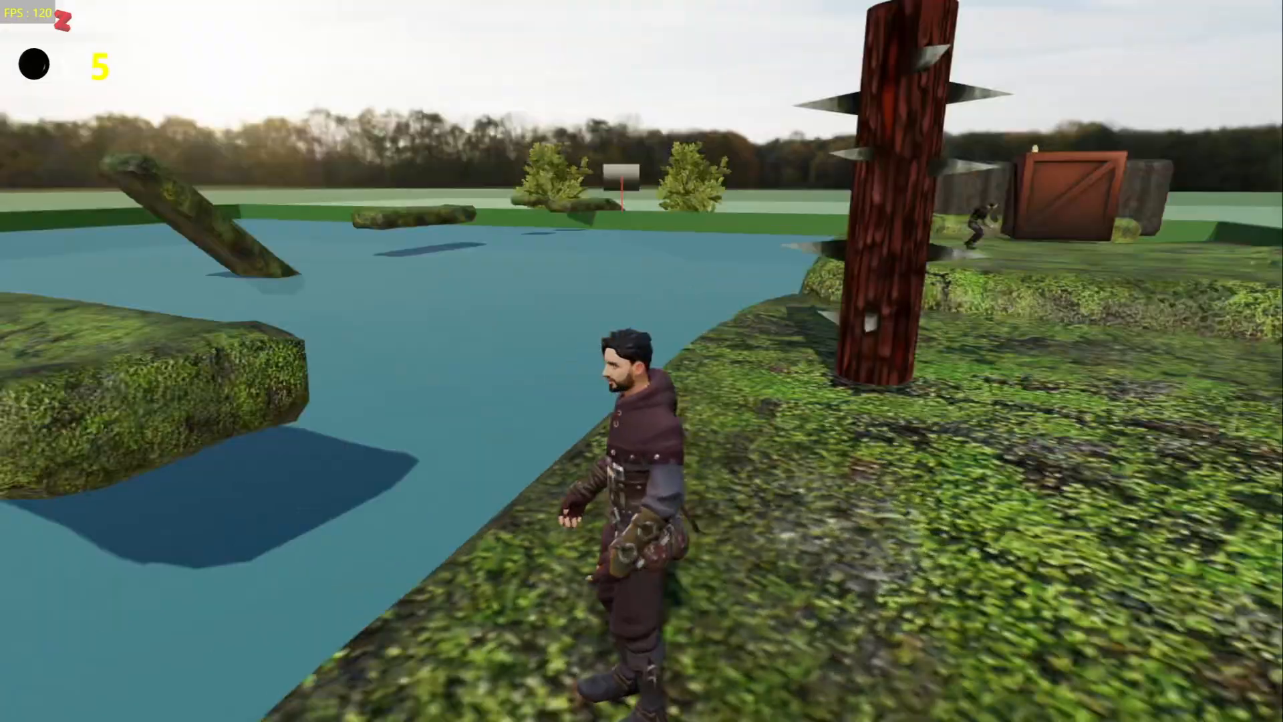
key("w")
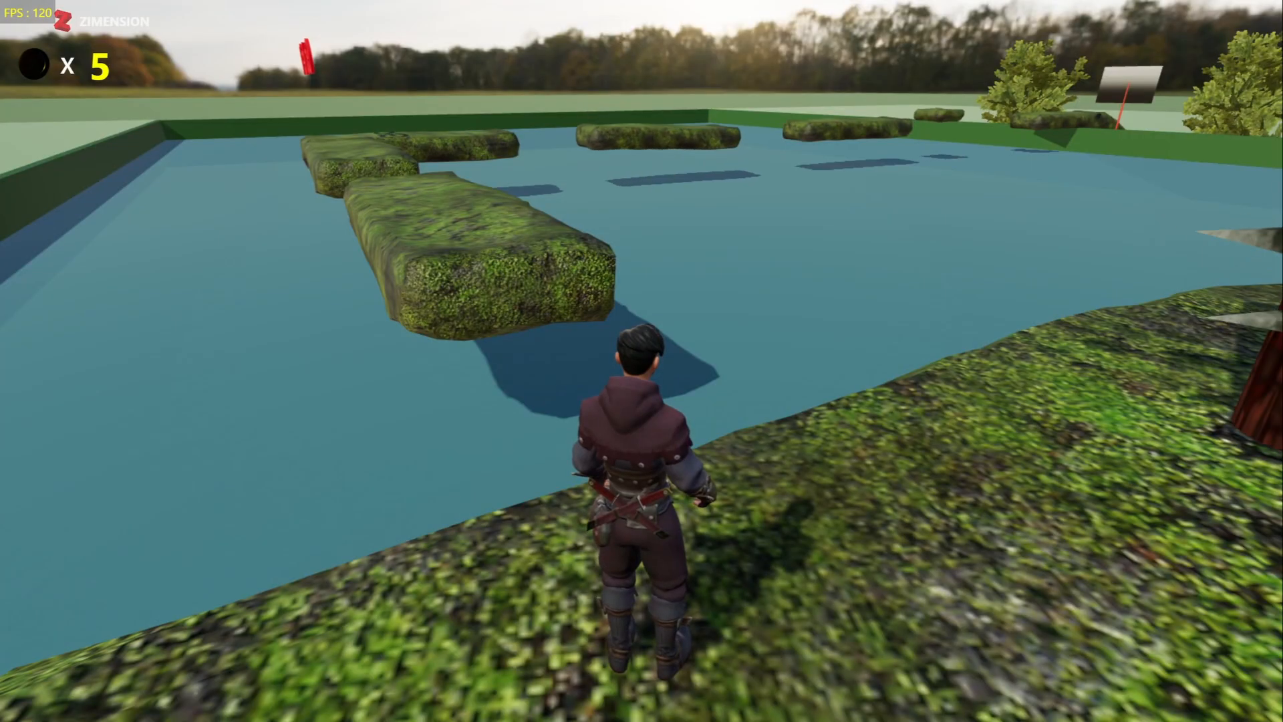
key("Escape")
Step: Back in the editor, set SpawnPoint 1's Teleports On to a new 'teleport' event
left_click(659, 350)
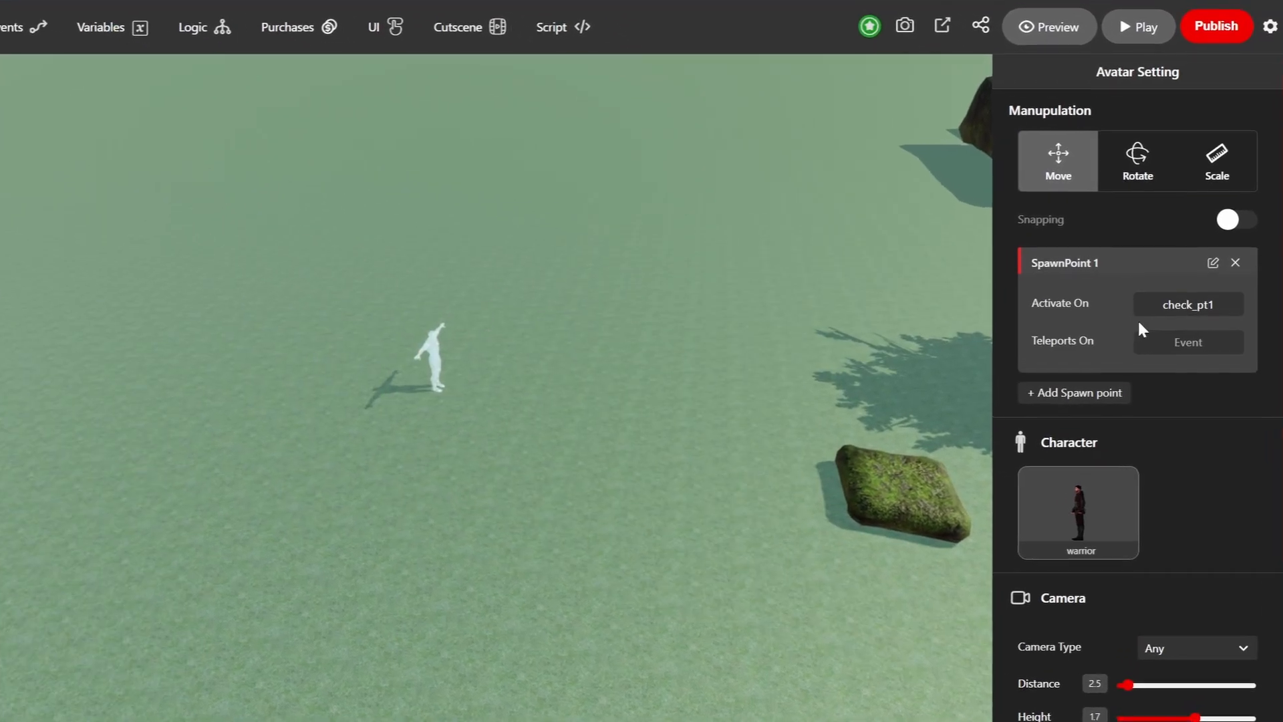
left_click(1184, 342)
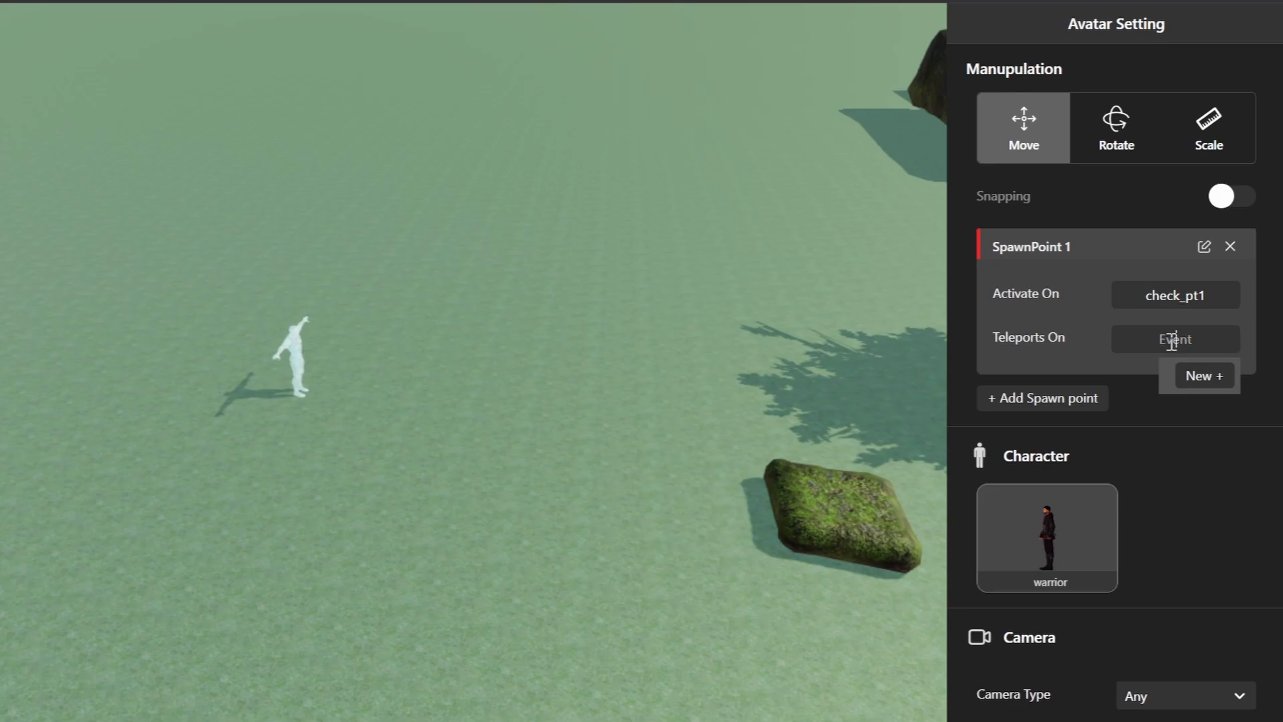
type("teleport")
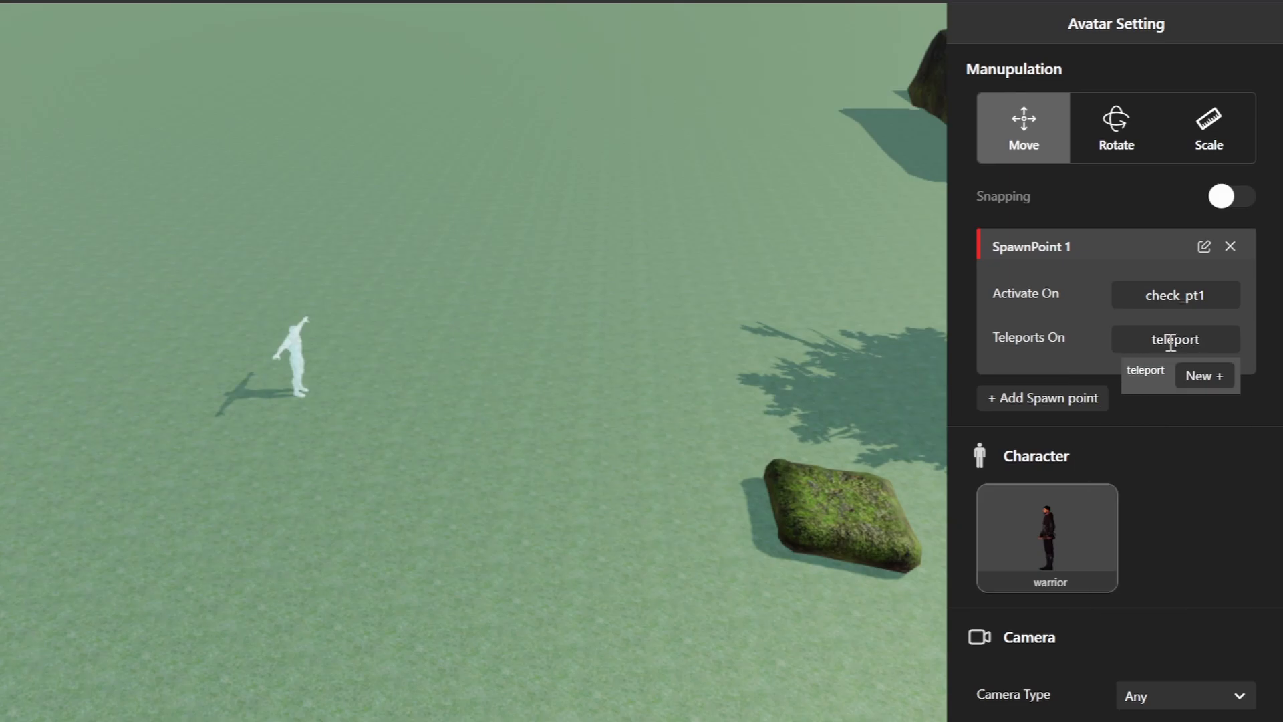
Step: Make StonePlatform Moss 6's On Collide On Enter fire teleport, then save and launch a playtest
left_click(836, 507)
scroll(1080, 602, "down", 10)
scroll(1080, 605, "down", 5)
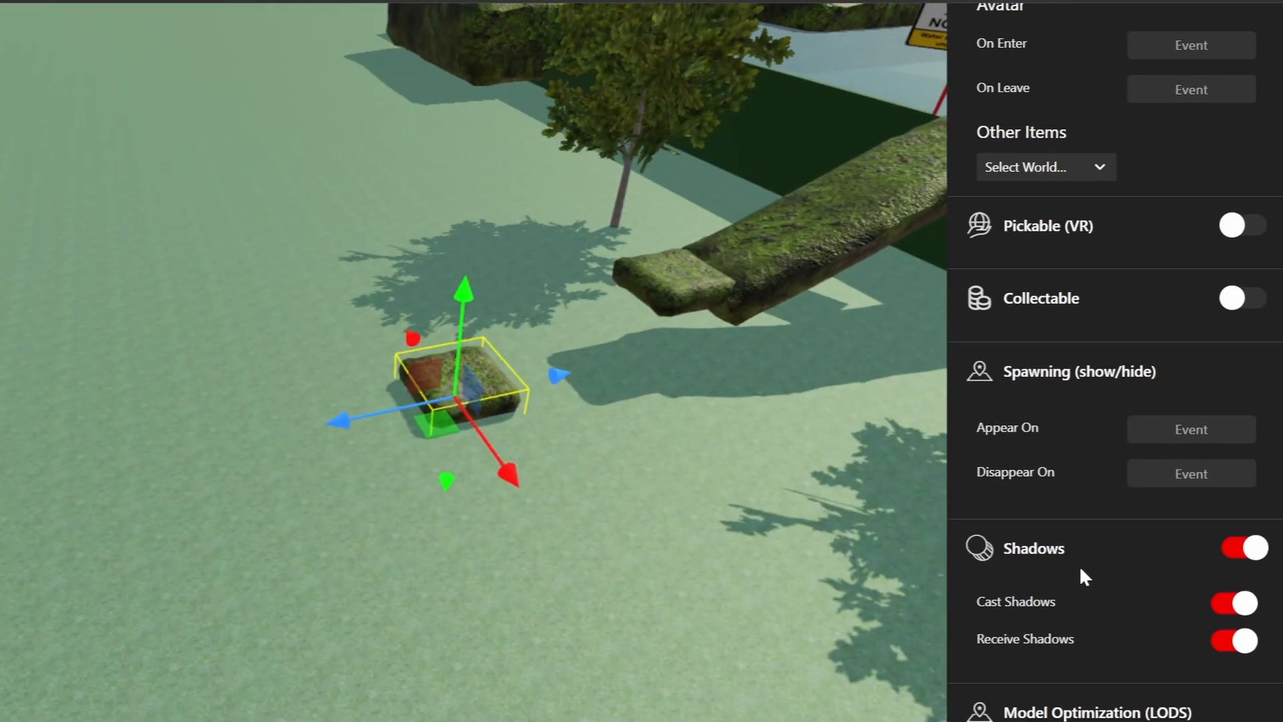
scroll(1188, 327, "up", 3)
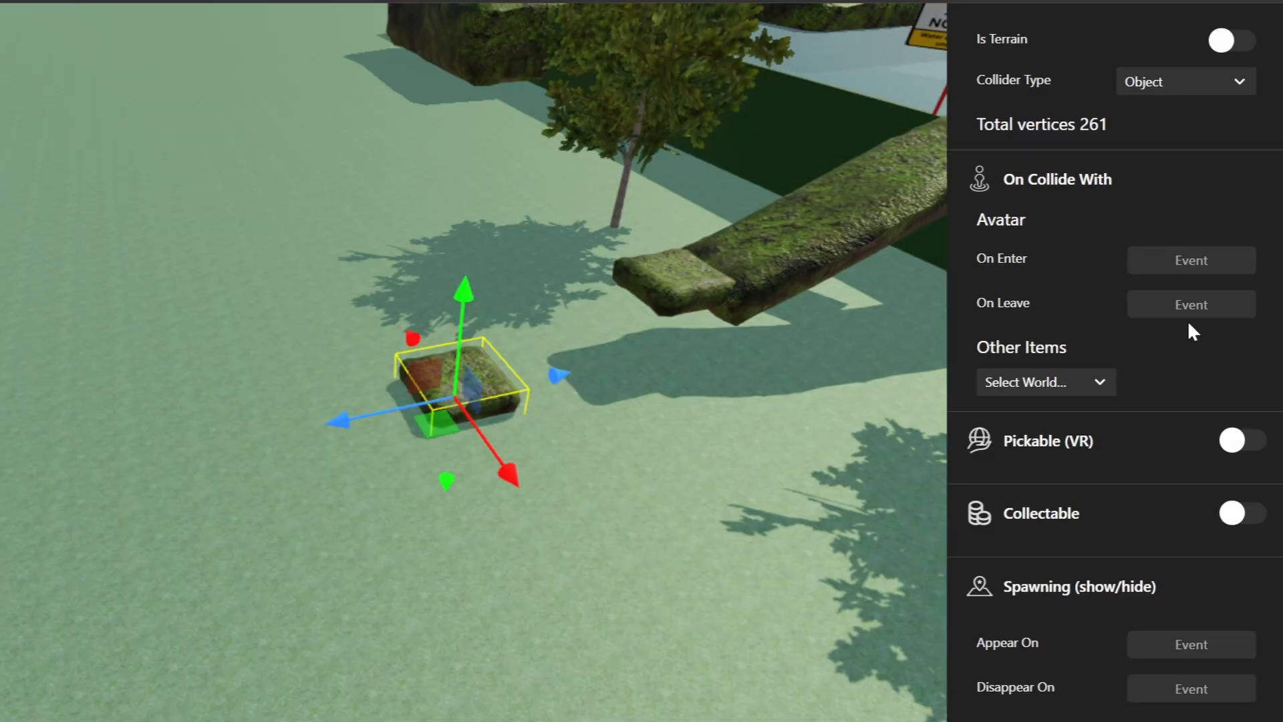
left_click(1174, 259)
left_click(1120, 456)
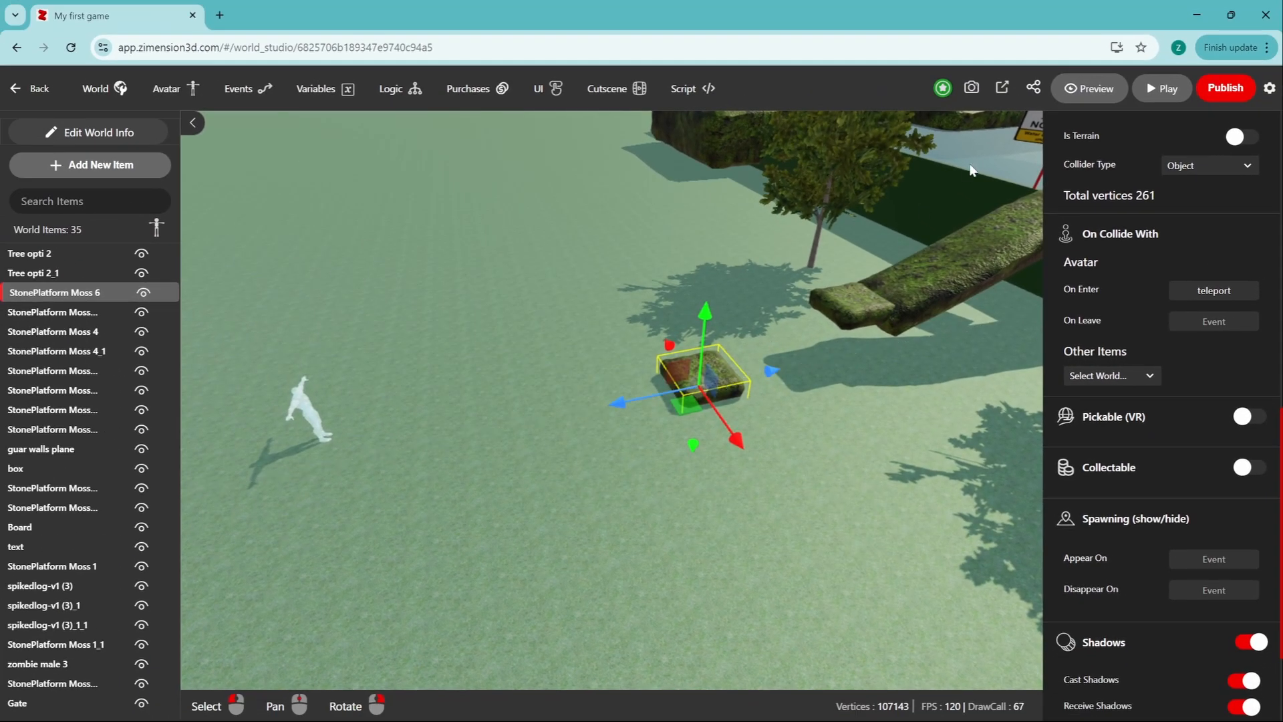
left_click(1145, 94)
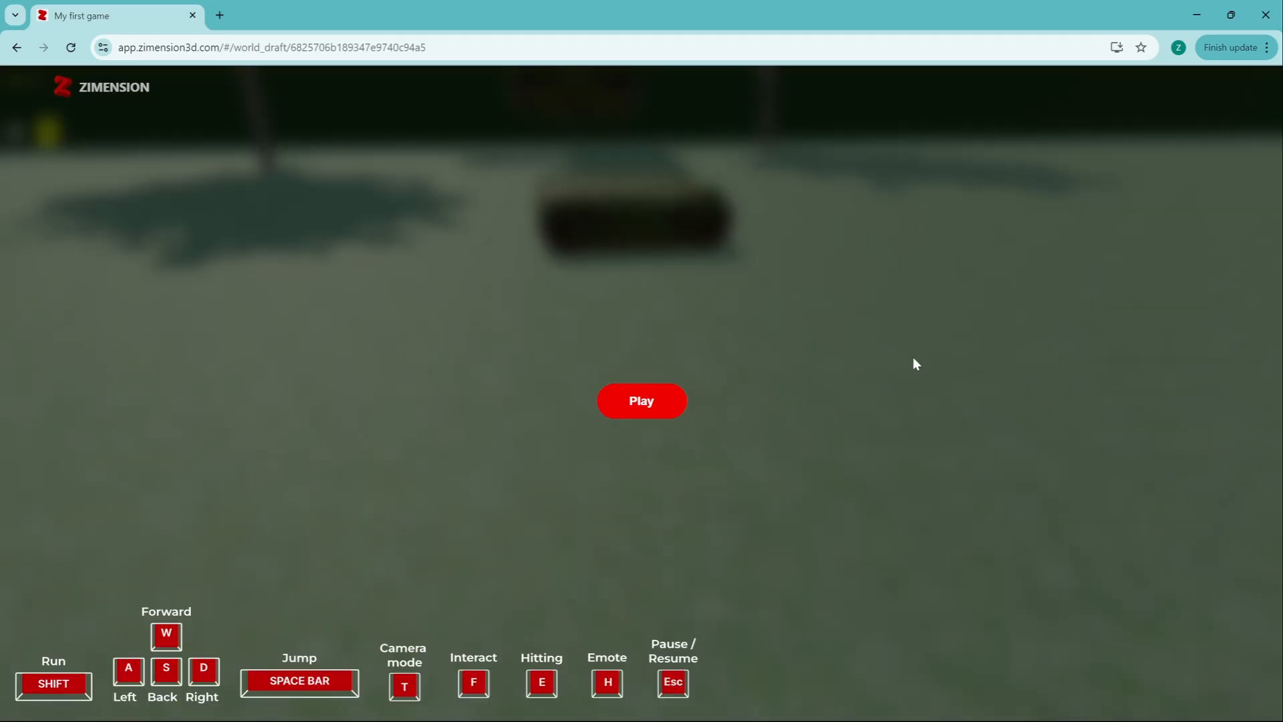
Step: Start the playtest and jump across the mossy water platforms to the small square platform
left_click(641, 401)
key("w")
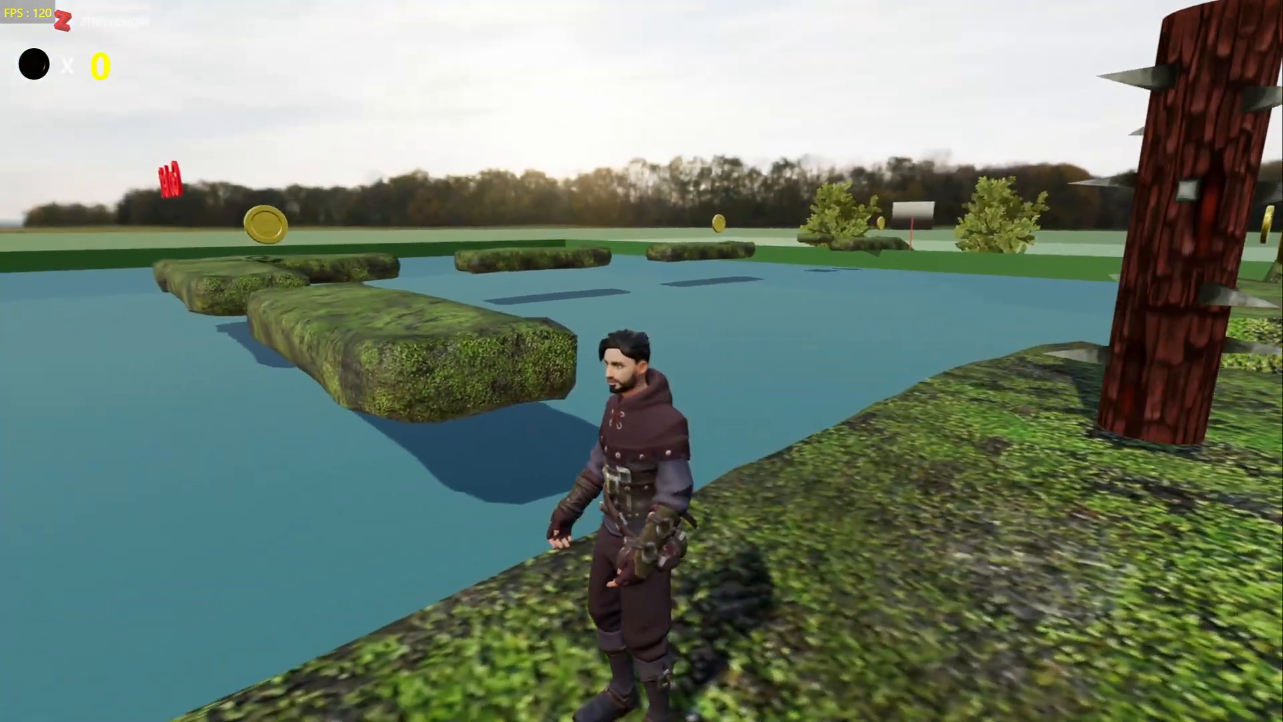
key("w")
key("space")
key("w")
key("space")
key("space")
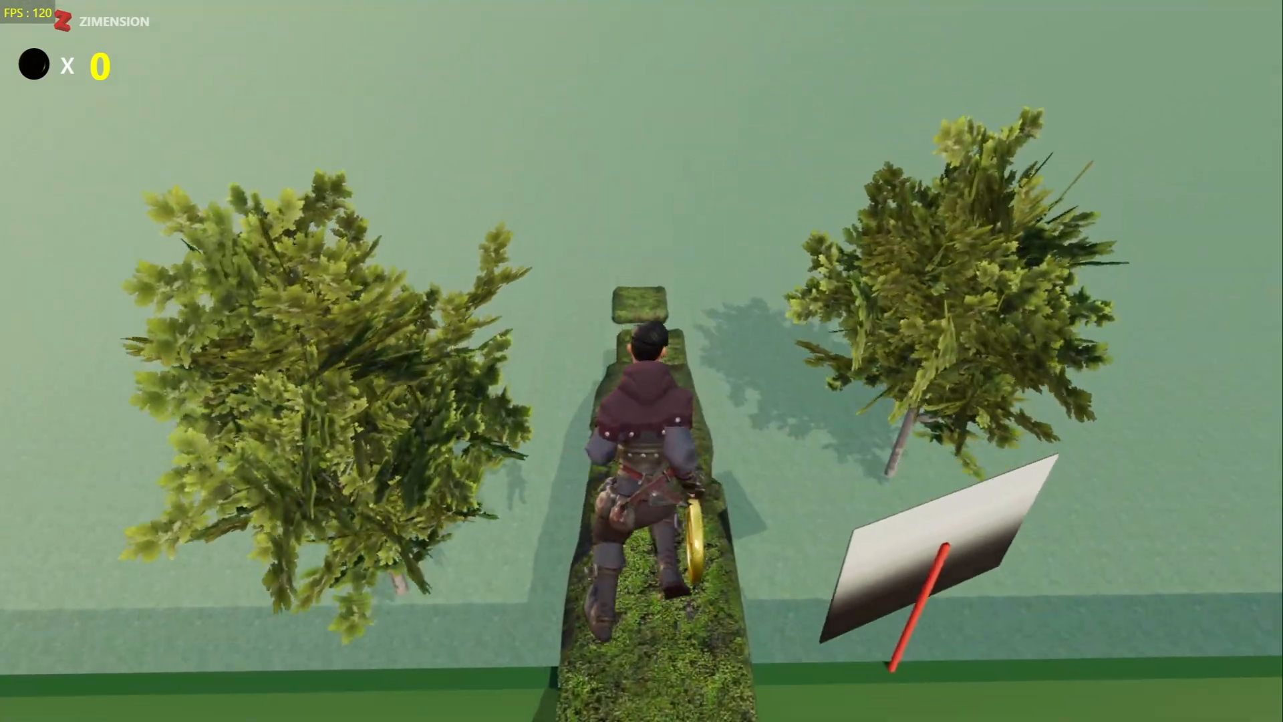
key("w")
key("space")
key("w")
key("space")
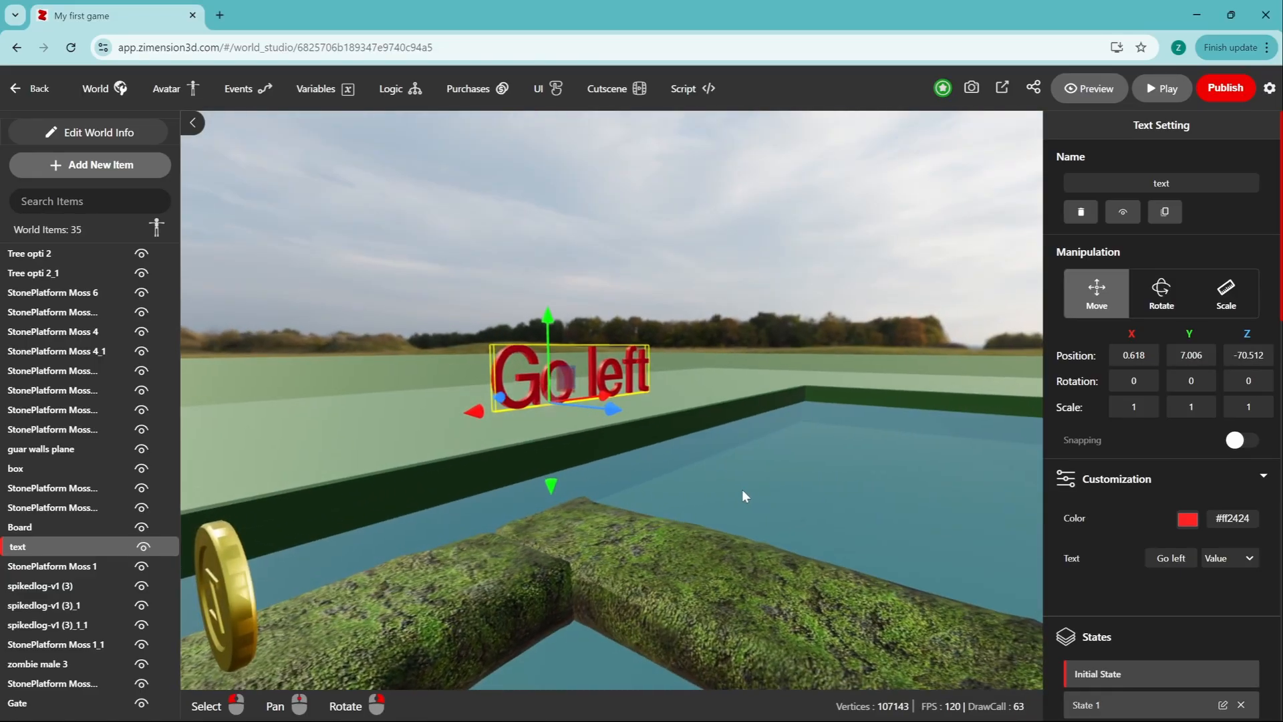
Step: Set the Go left text to appear on new show_instruction and disappear on new hide_instruction
scroll(1117, 531, "down", 10)
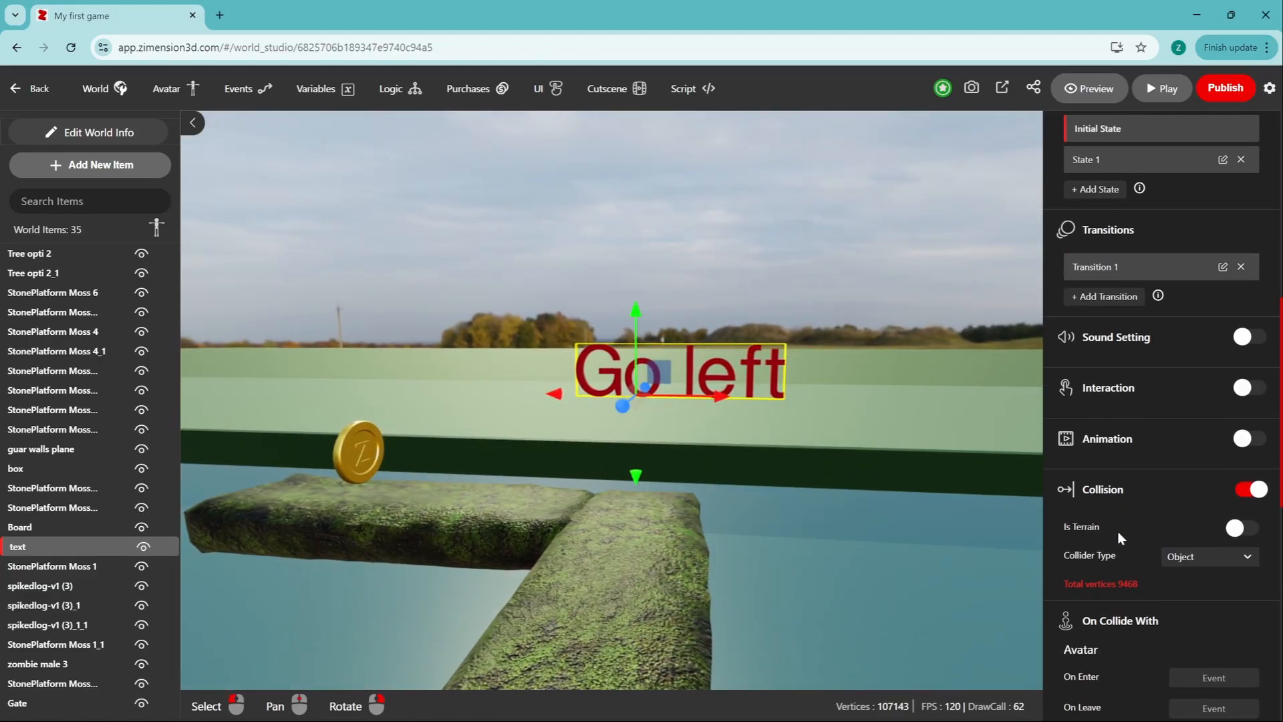
scroll(1117, 537, "down", 2)
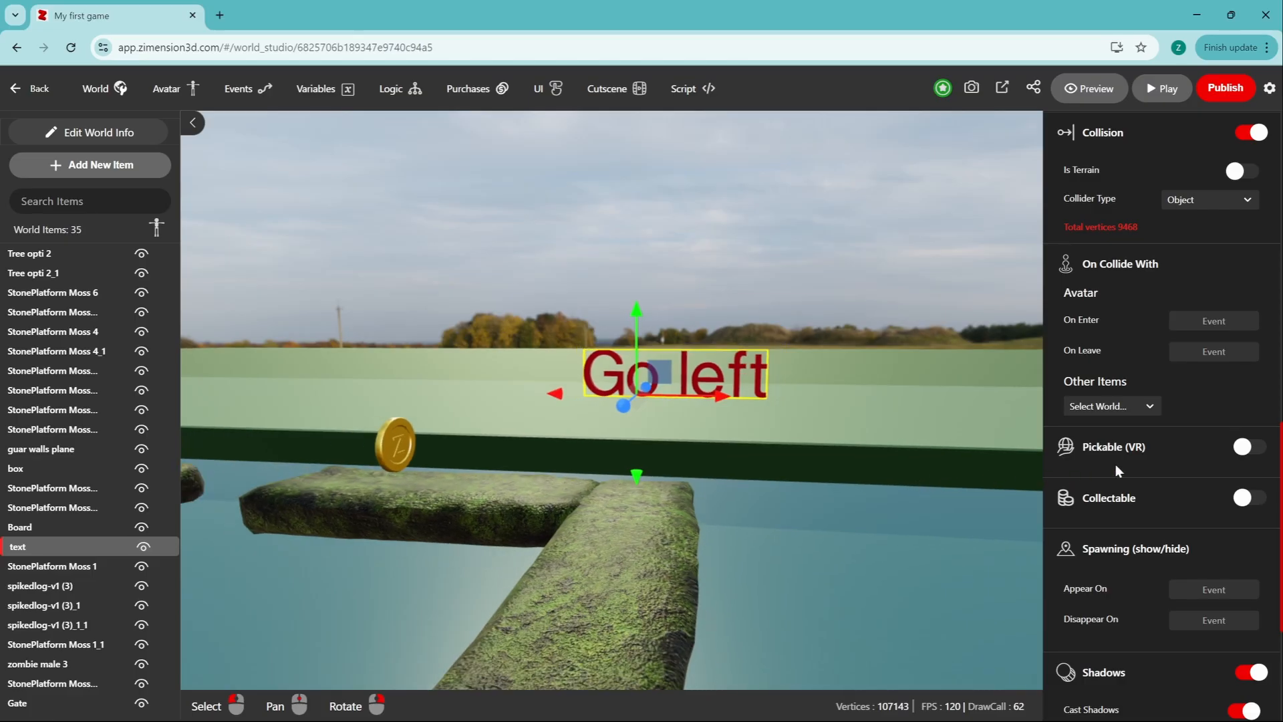
scroll(1116, 463, "down", 4)
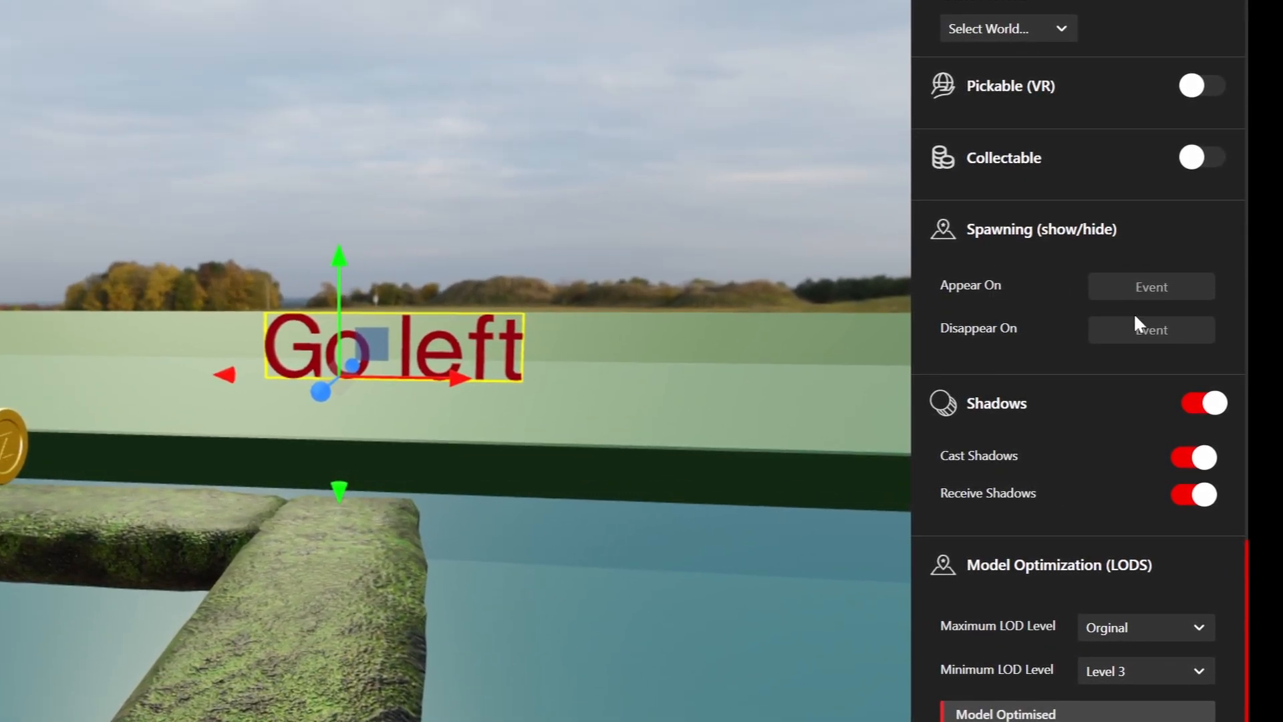
left_click(1147, 288)
type("show_instruction")
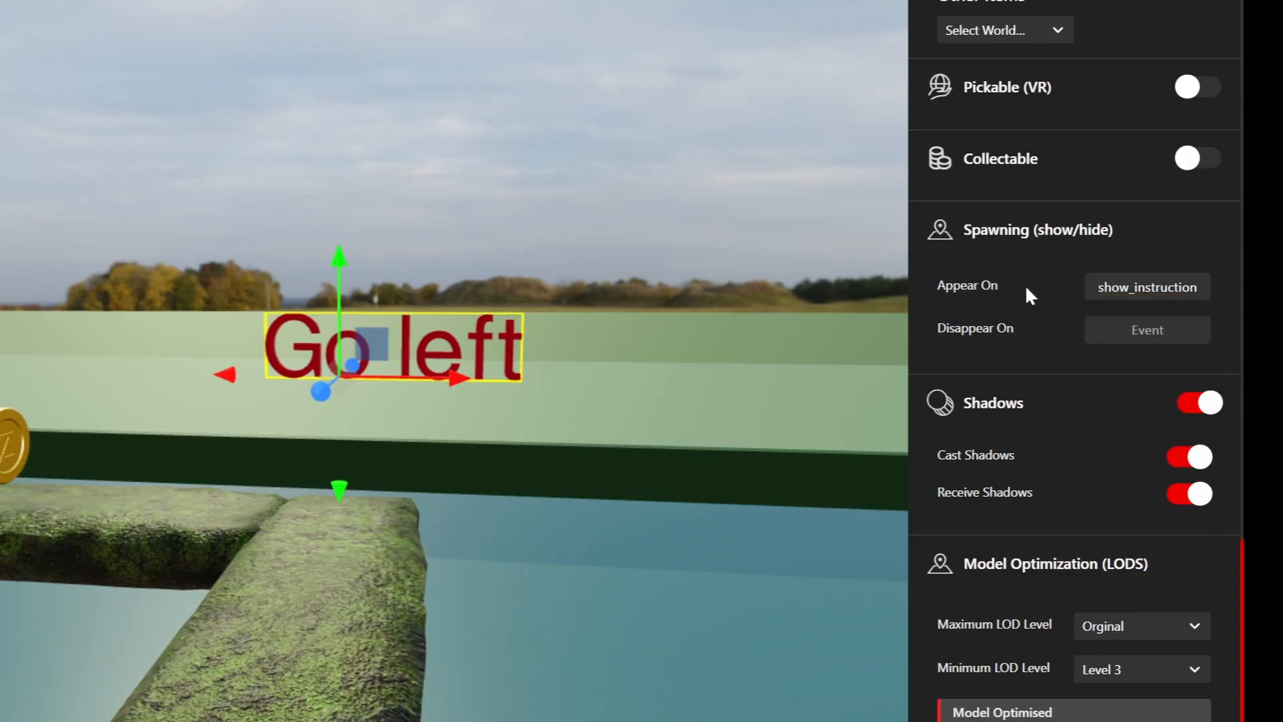
left_click(1147, 329)
type("hide_instruction")
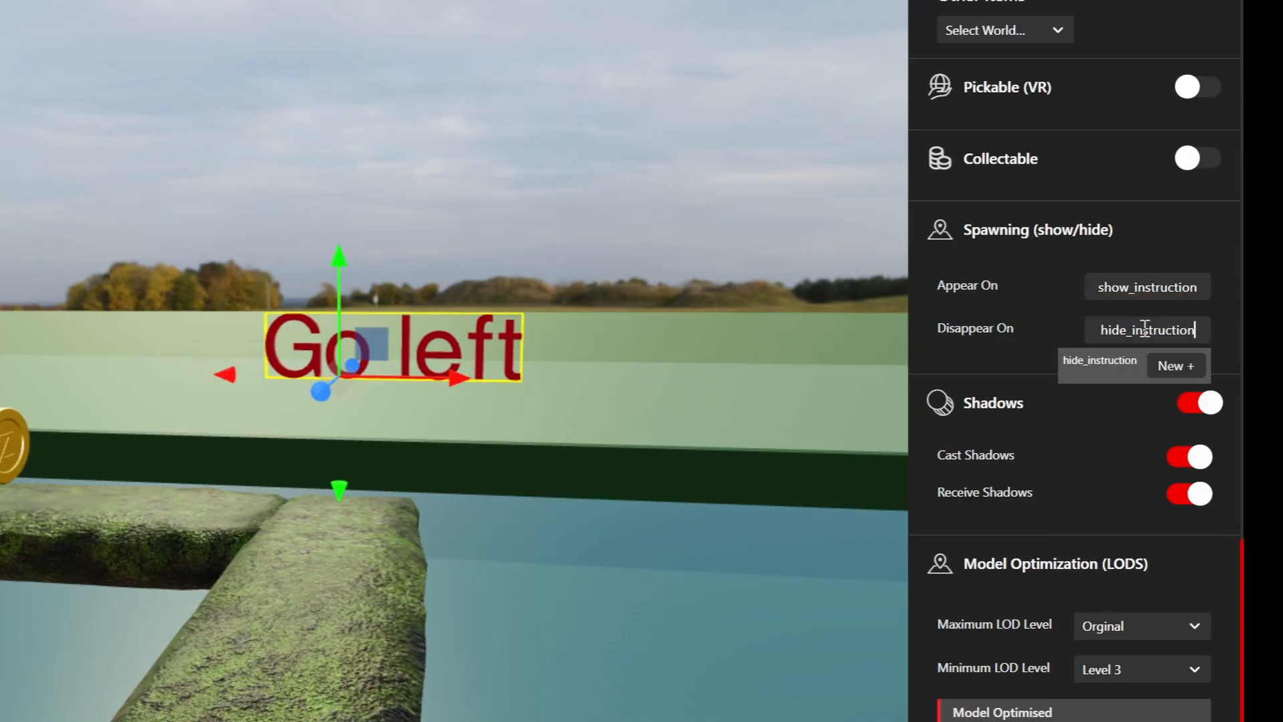
left_click(1170, 370)
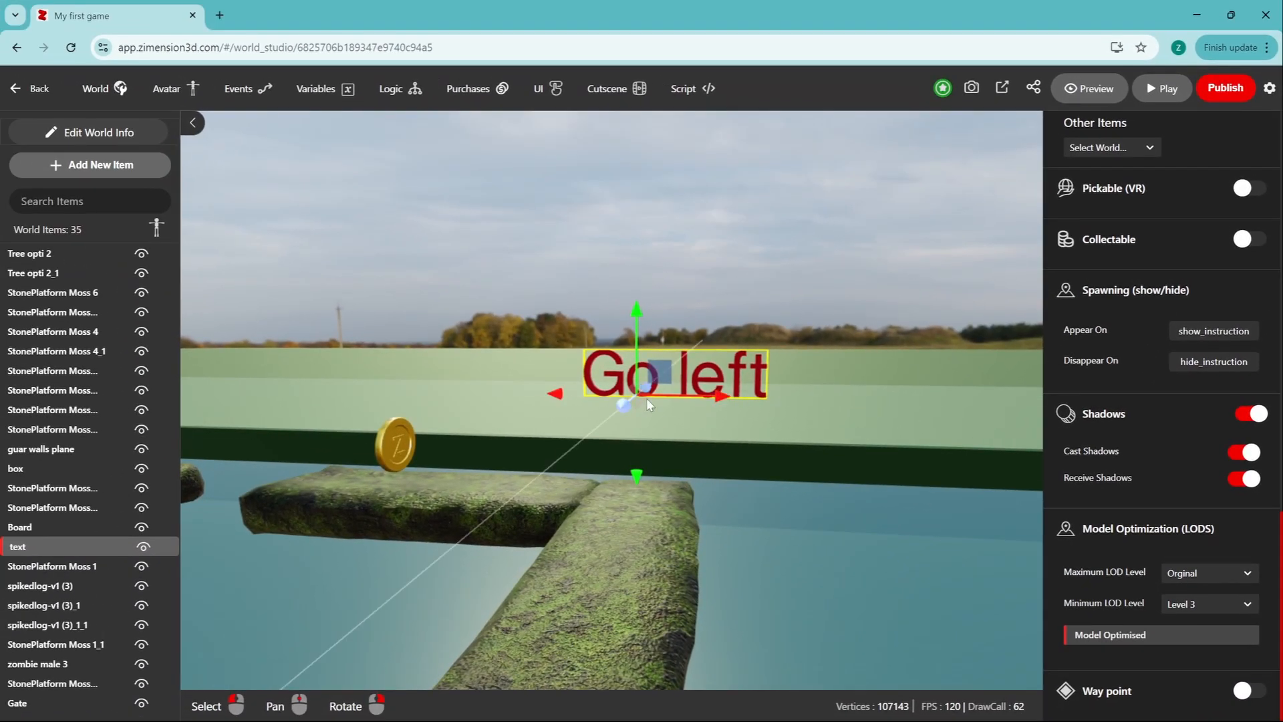
Step: Make the stone platform below the Go left text fire show_instruction on enter
scroll(739, 528, "down", 3)
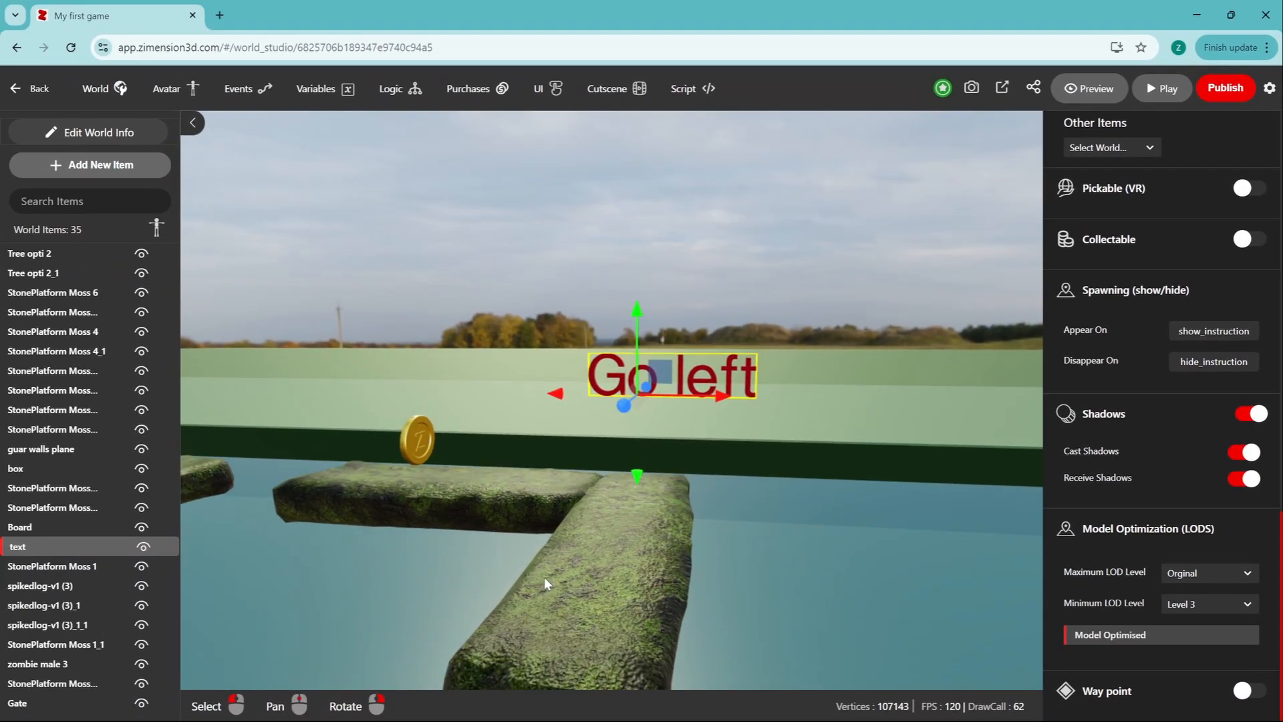
left_click(576, 539)
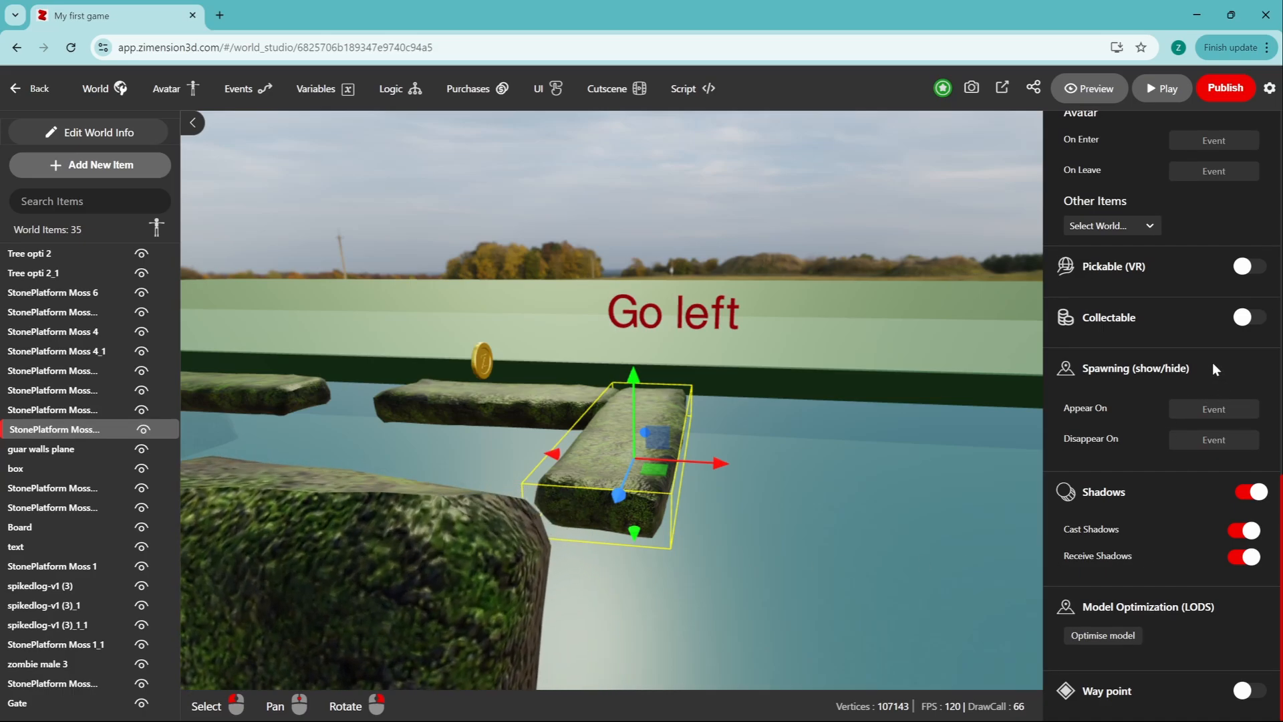
scroll(1204, 343, "up", 2)
left_click(1227, 297)
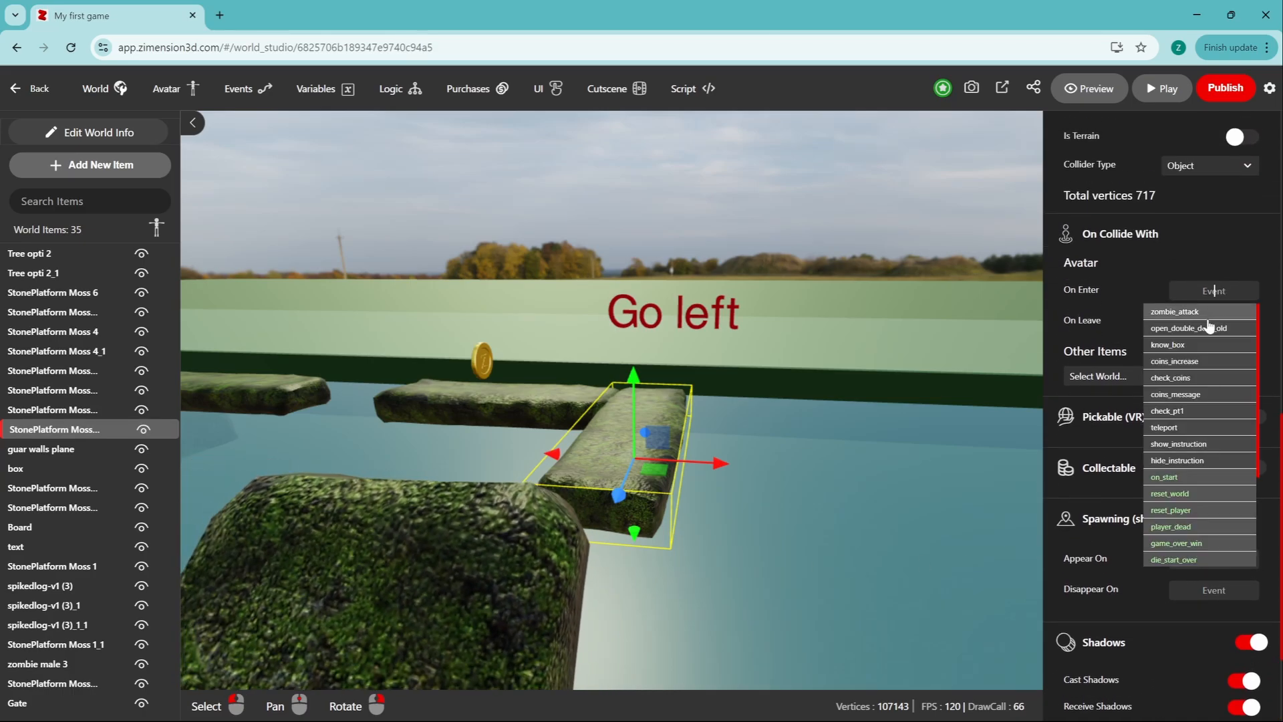
left_click(1181, 436)
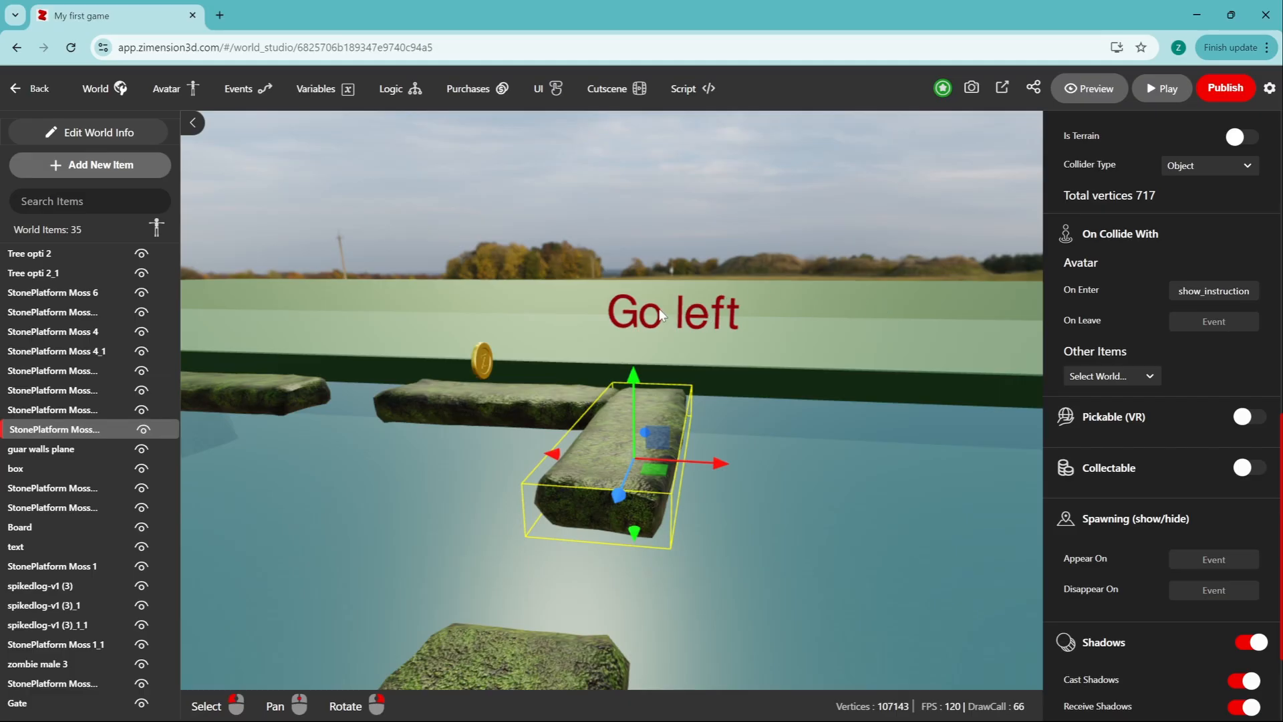
Step: Create a logic where show_instruction fires hide_instruction after a 4-second delay
left_click(401, 92)
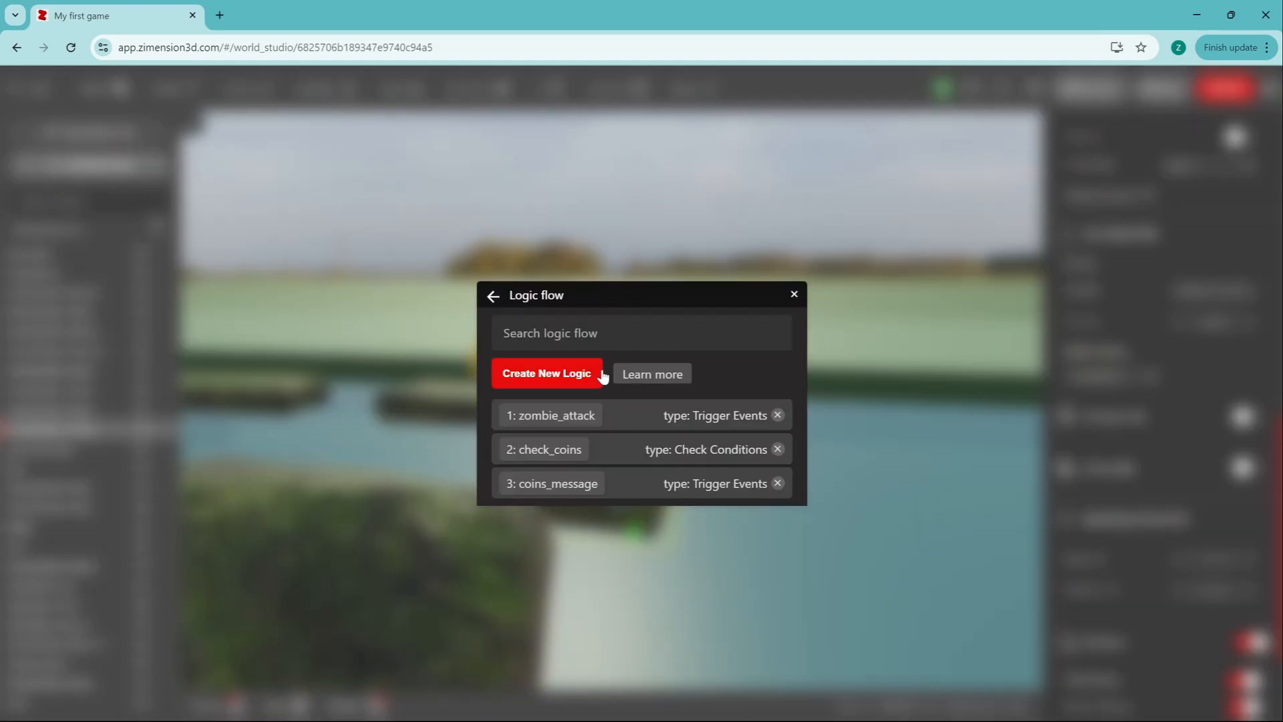
left_click(543, 374)
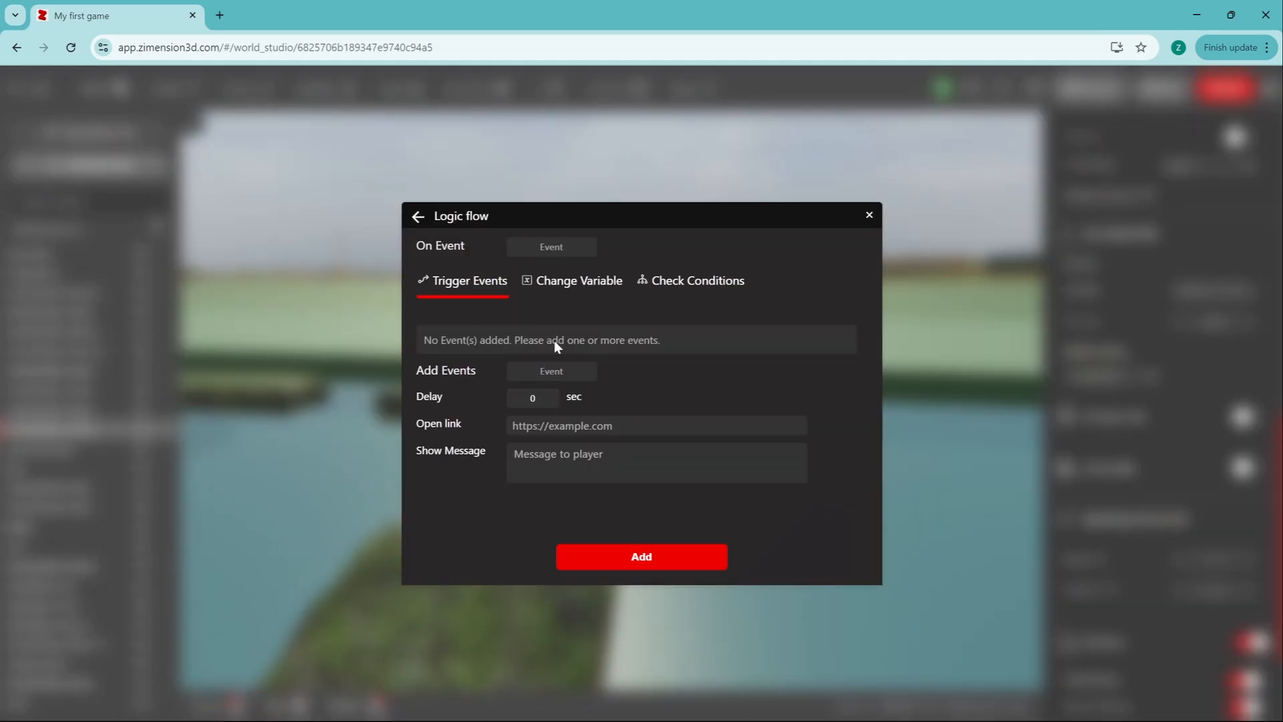
left_click(560, 249)
left_click(555, 398)
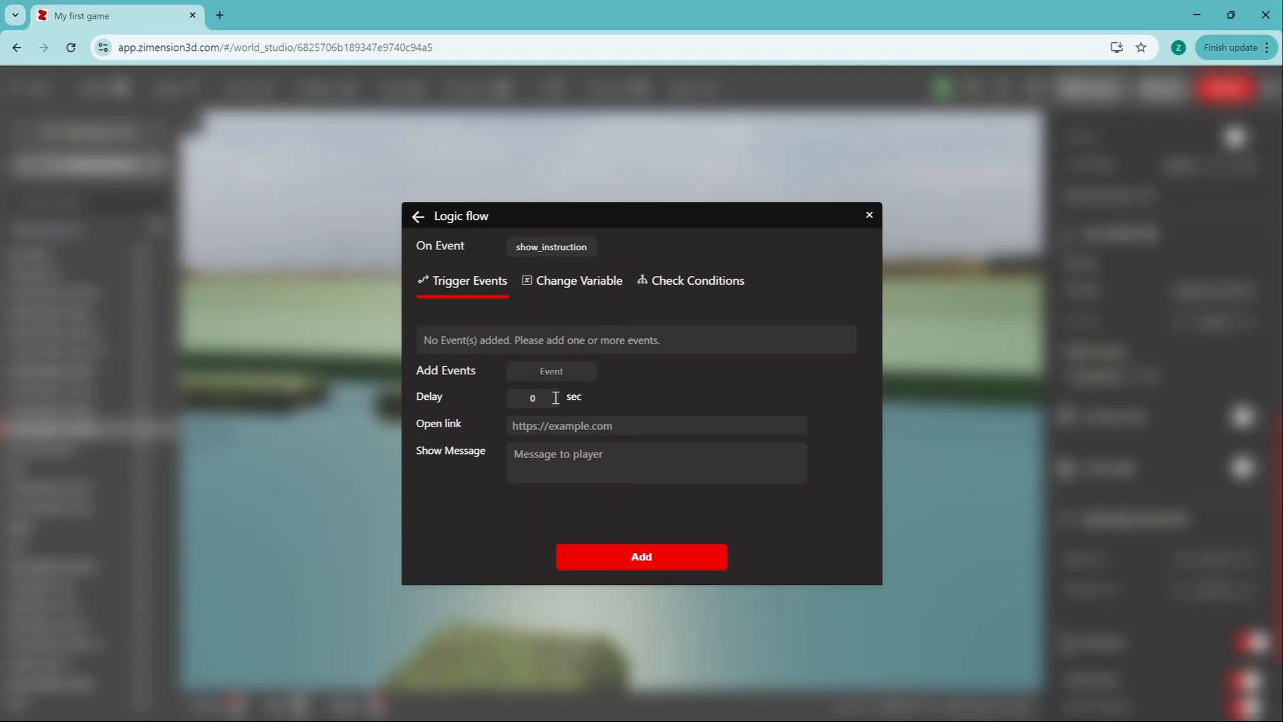
type("4")
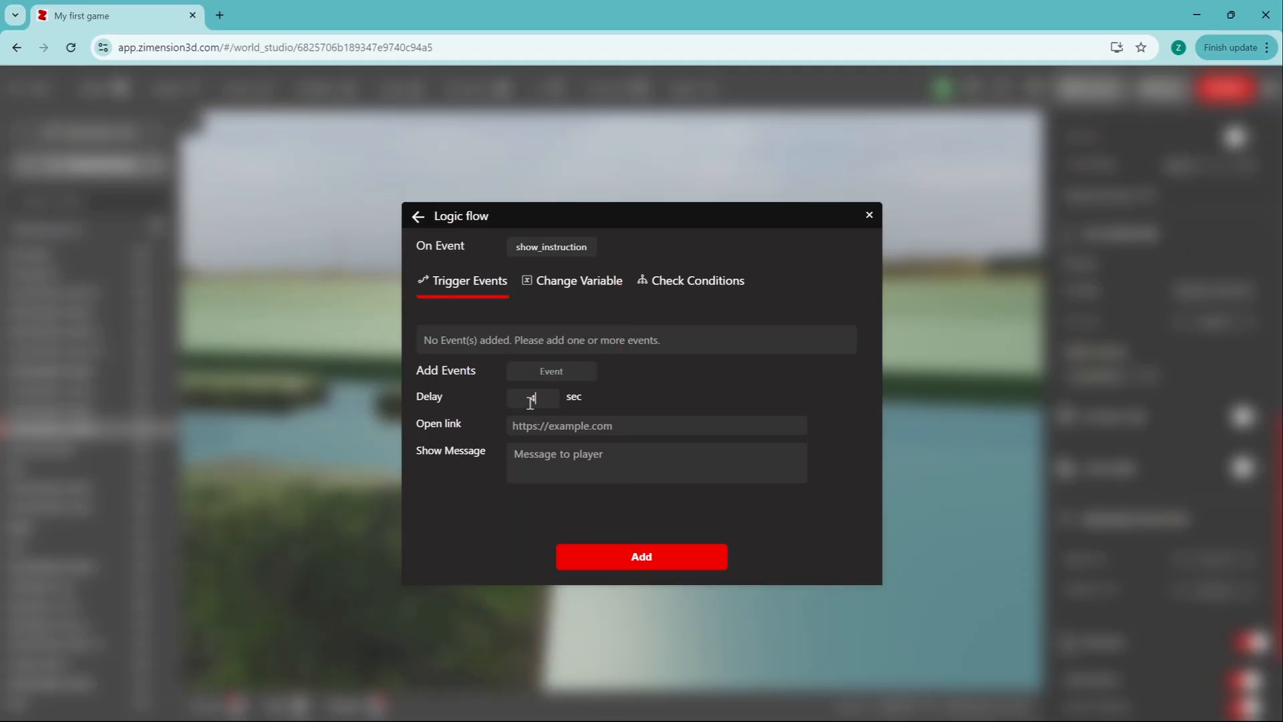
left_click(553, 372)
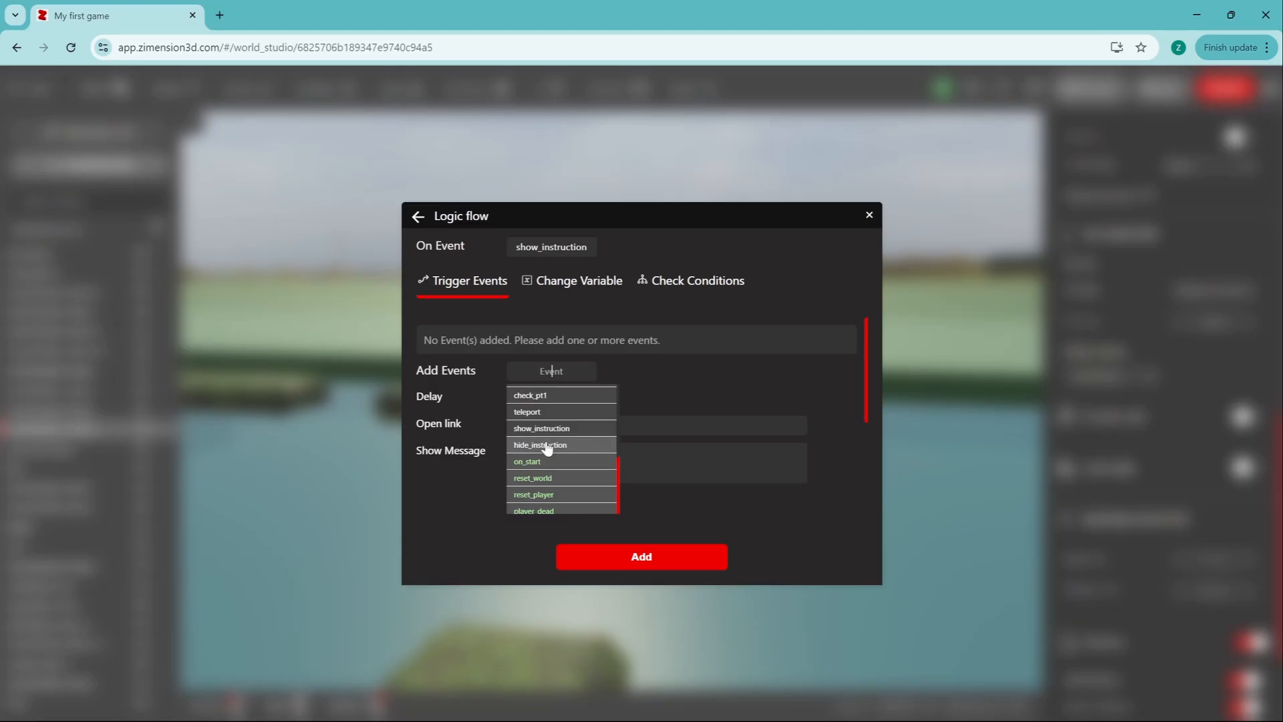
left_click(548, 445)
left_click(608, 558)
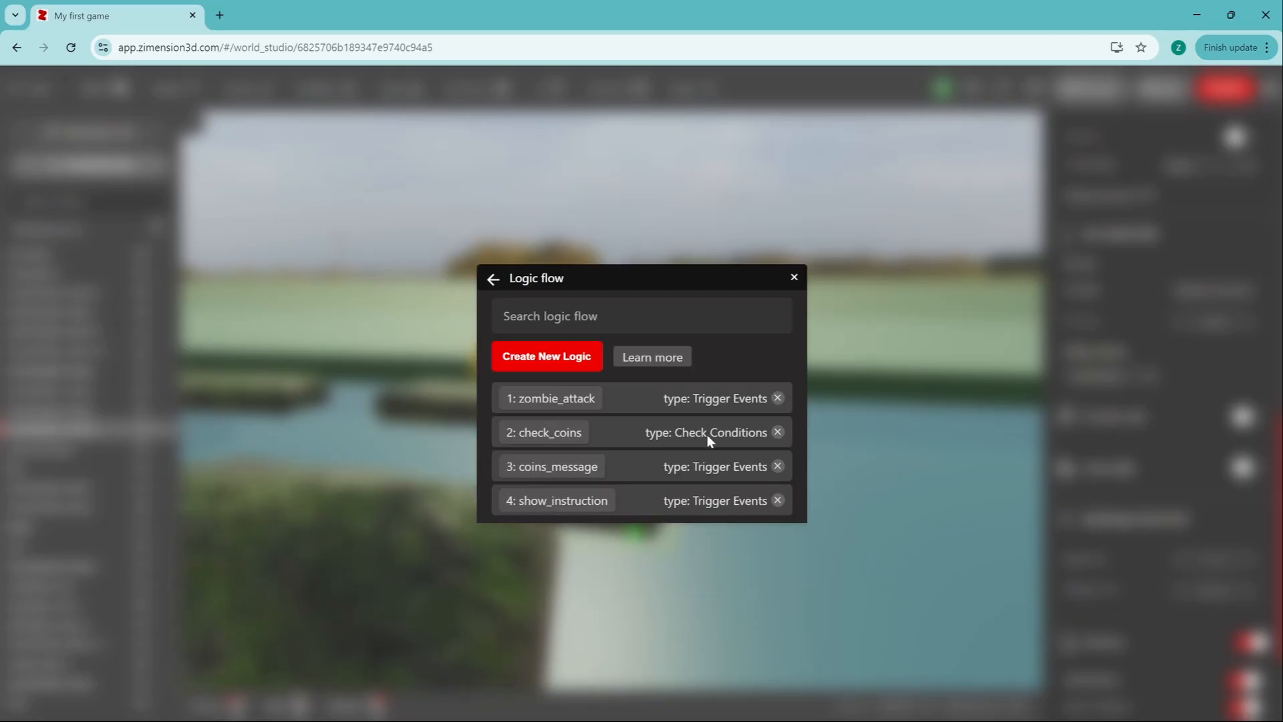
left_click(793, 278)
Step: Reselect the Go left text, then save the world and launch a test play
scroll(1128, 556, "down", 3)
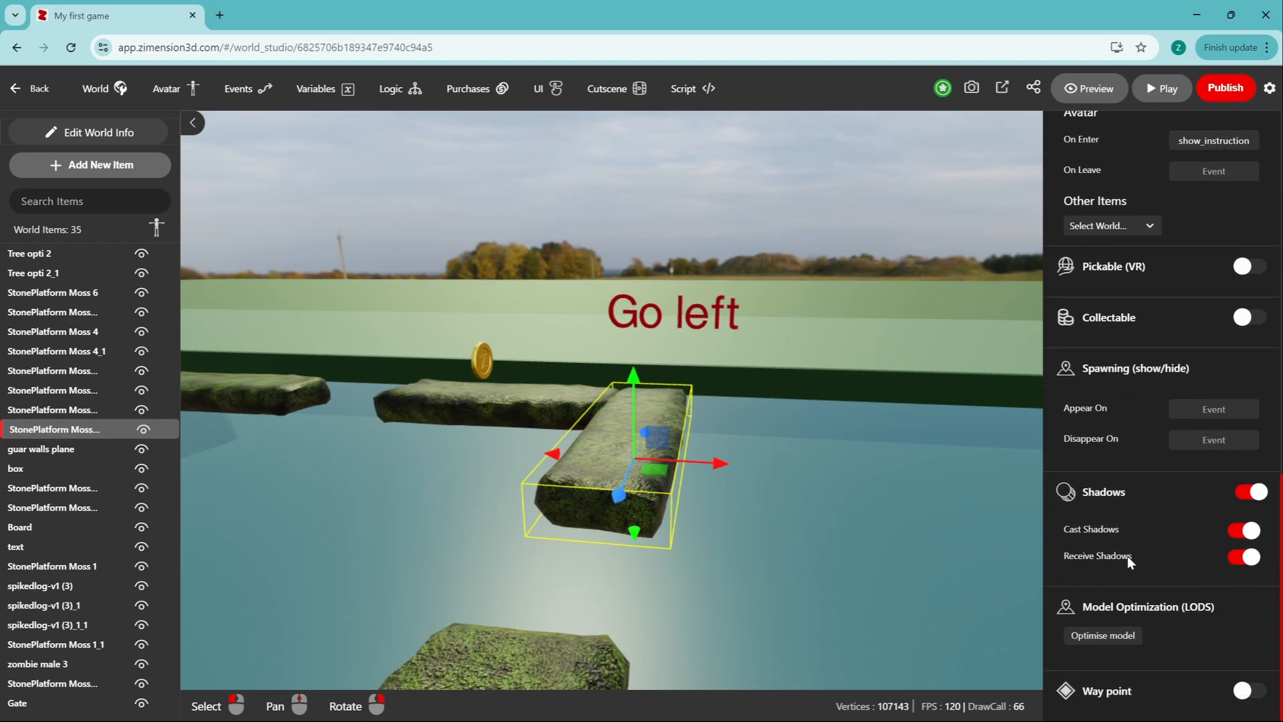
scroll(1128, 556, "up", 3)
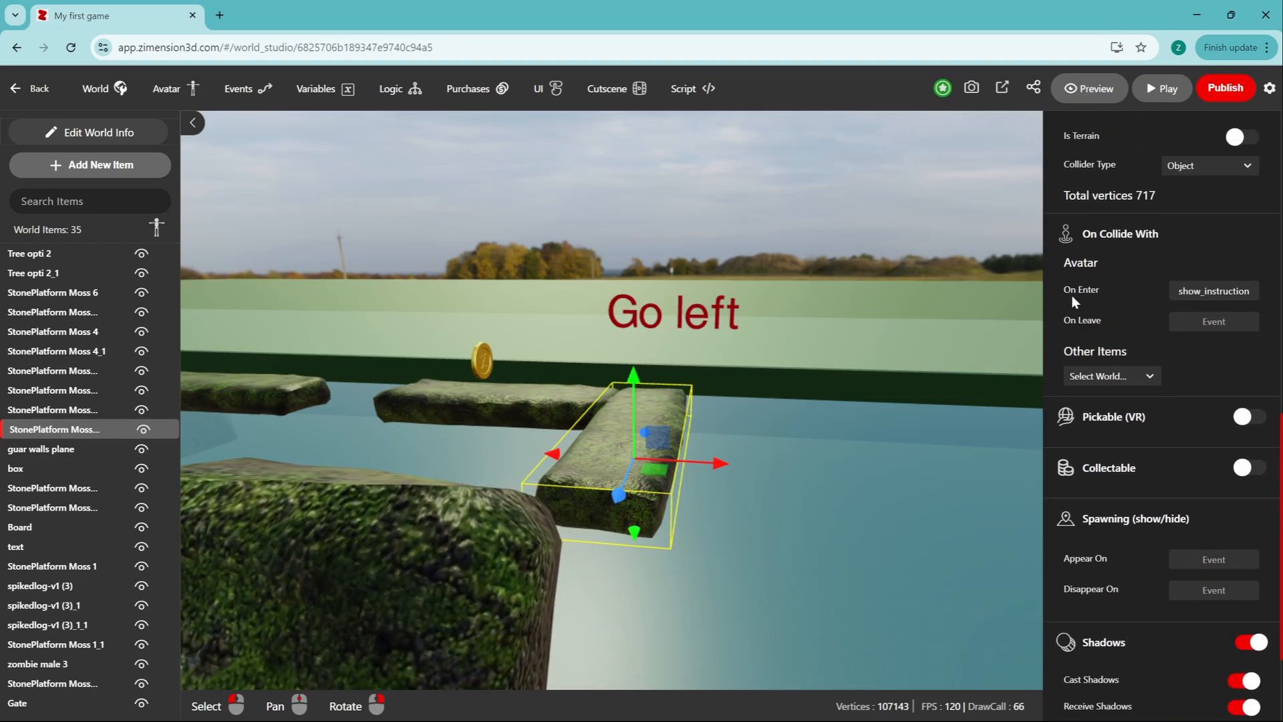
key("Escape")
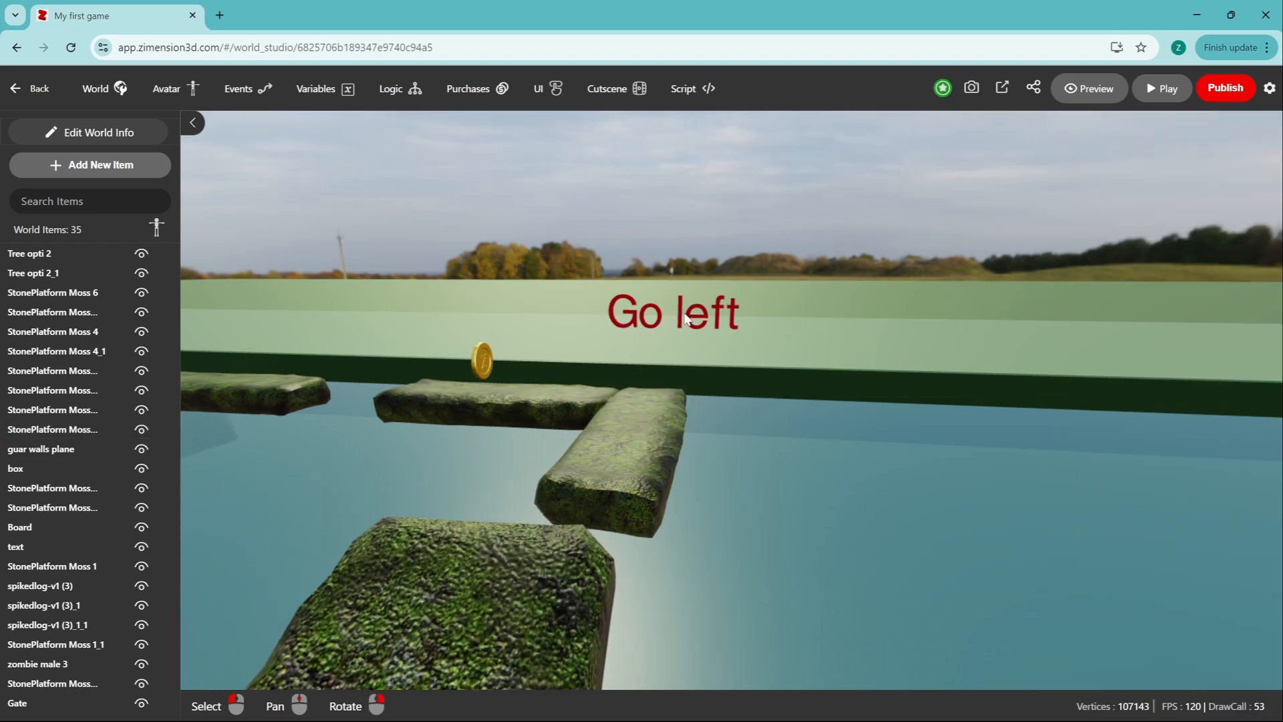
left_click(716, 311)
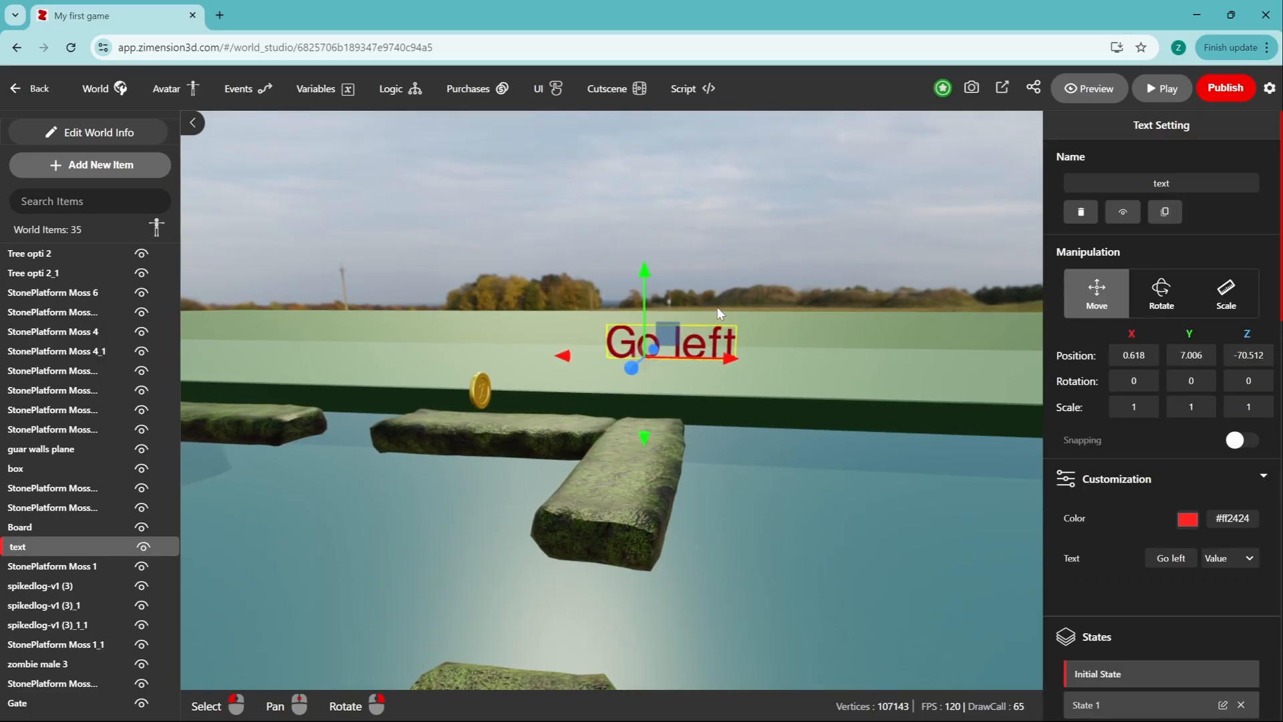
scroll(1168, 635, "down", 15)
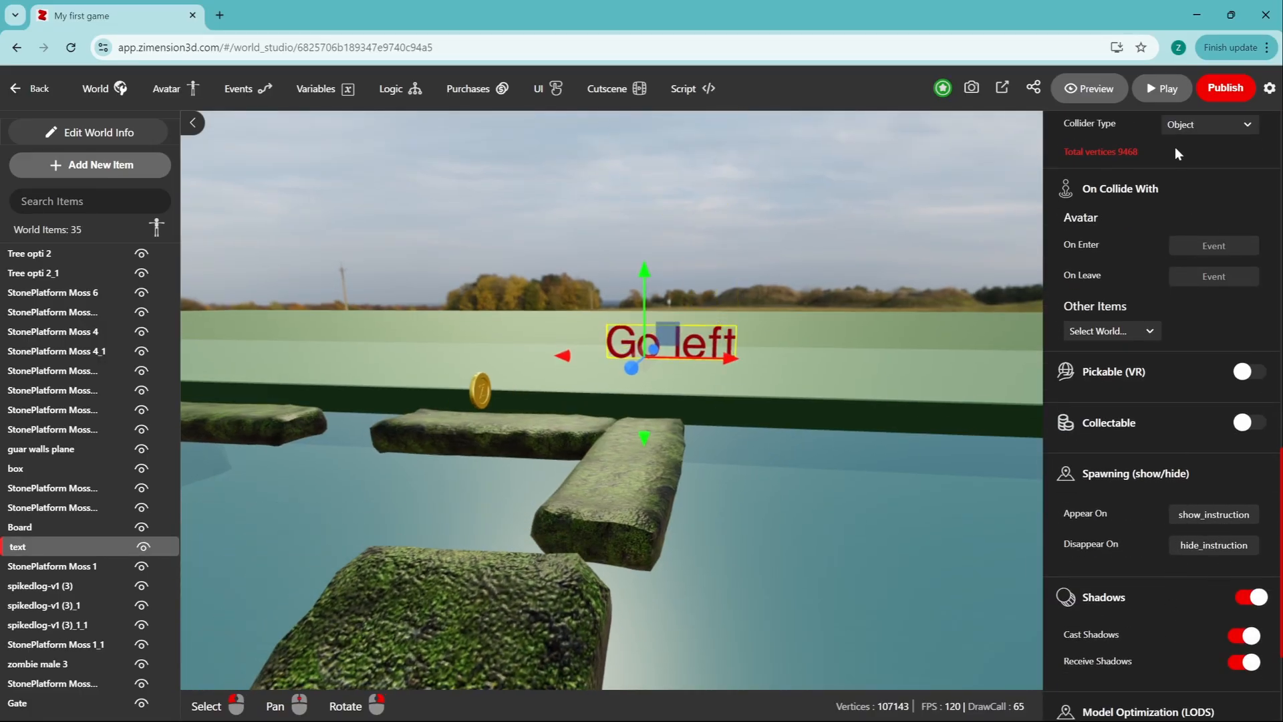
left_click(1161, 97)
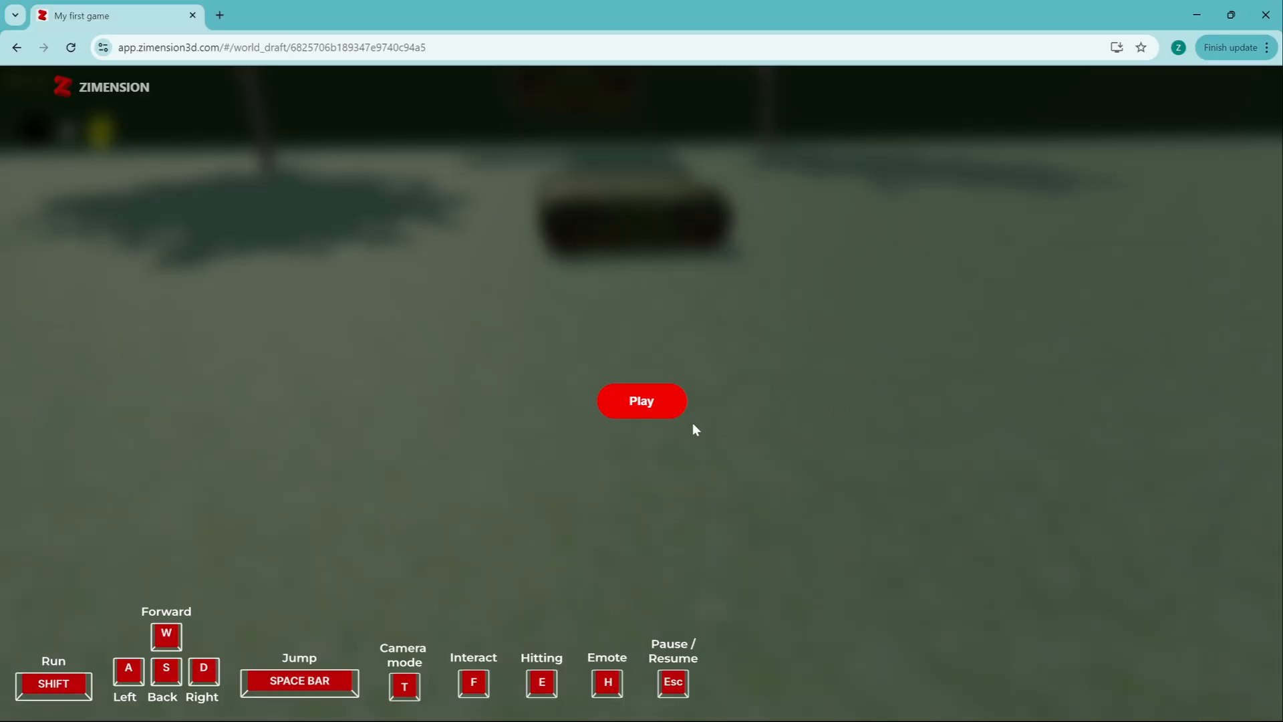
Step: Start play, hop across the mossy stones to see Go left, and turn left for the second coin
left_click(641, 401)
key("w")
key("space")
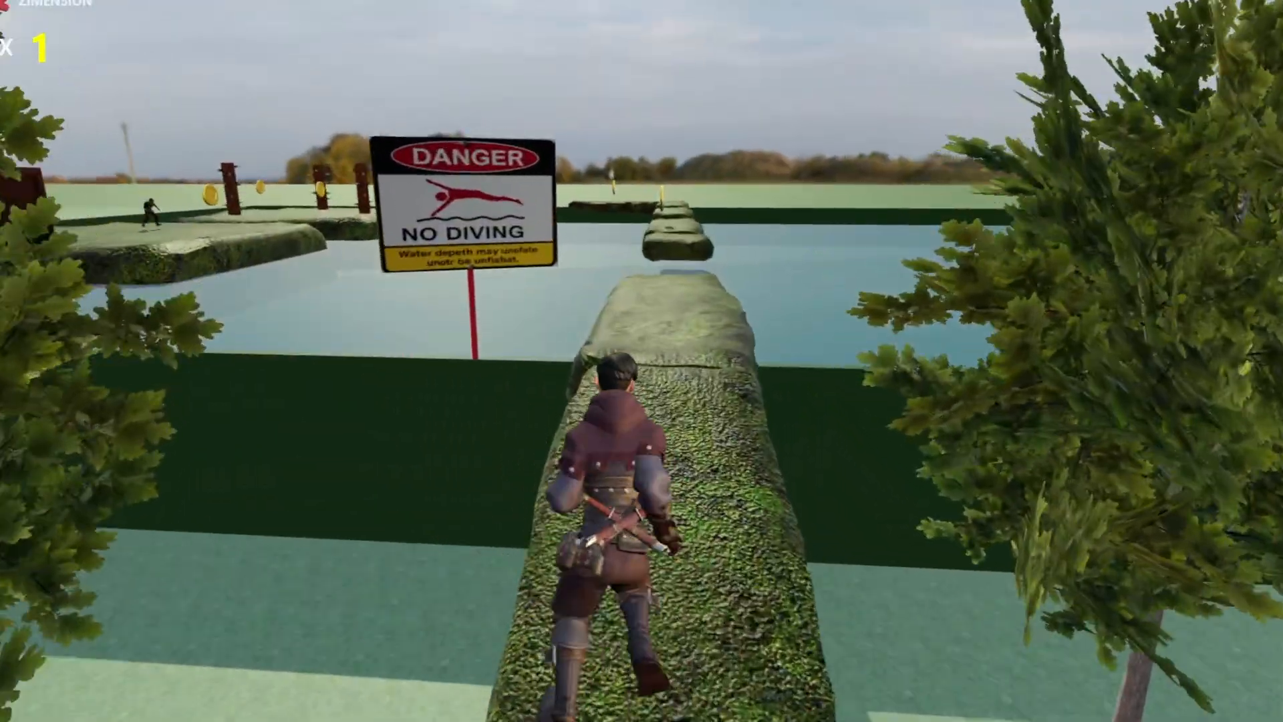
key("w")
key("space")
key("space")
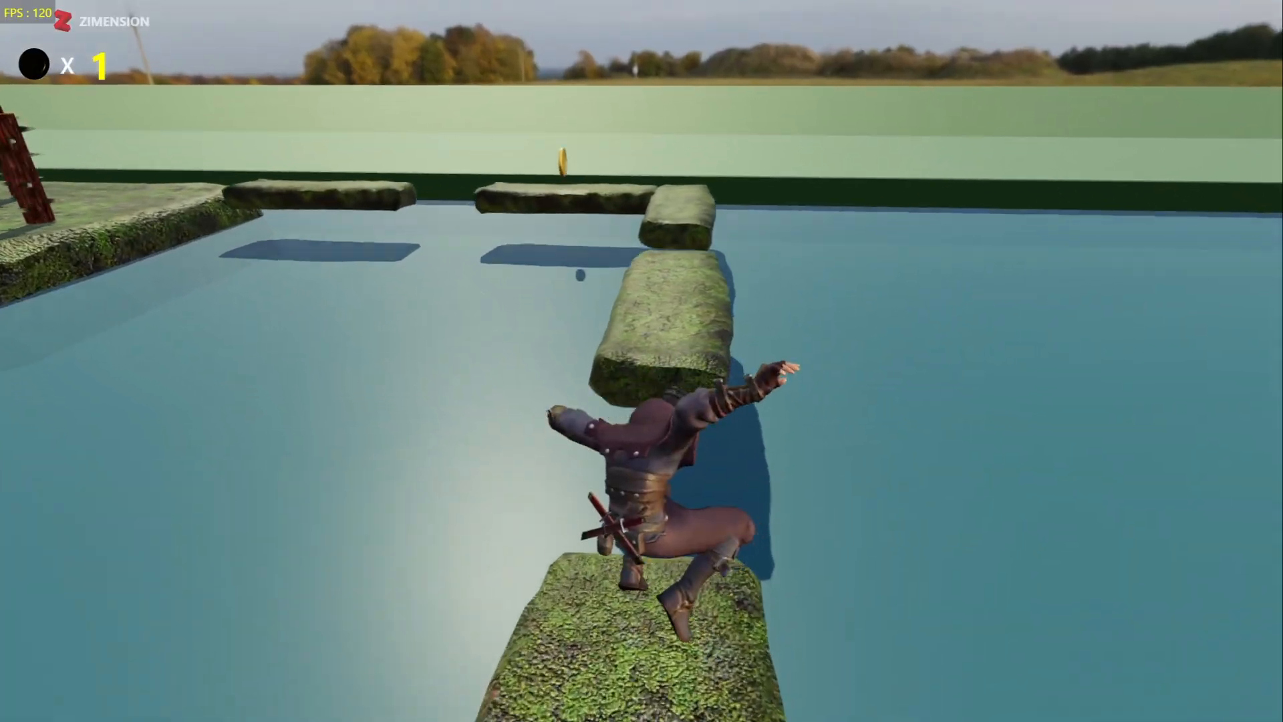
key("w")
key("space")
key("space")
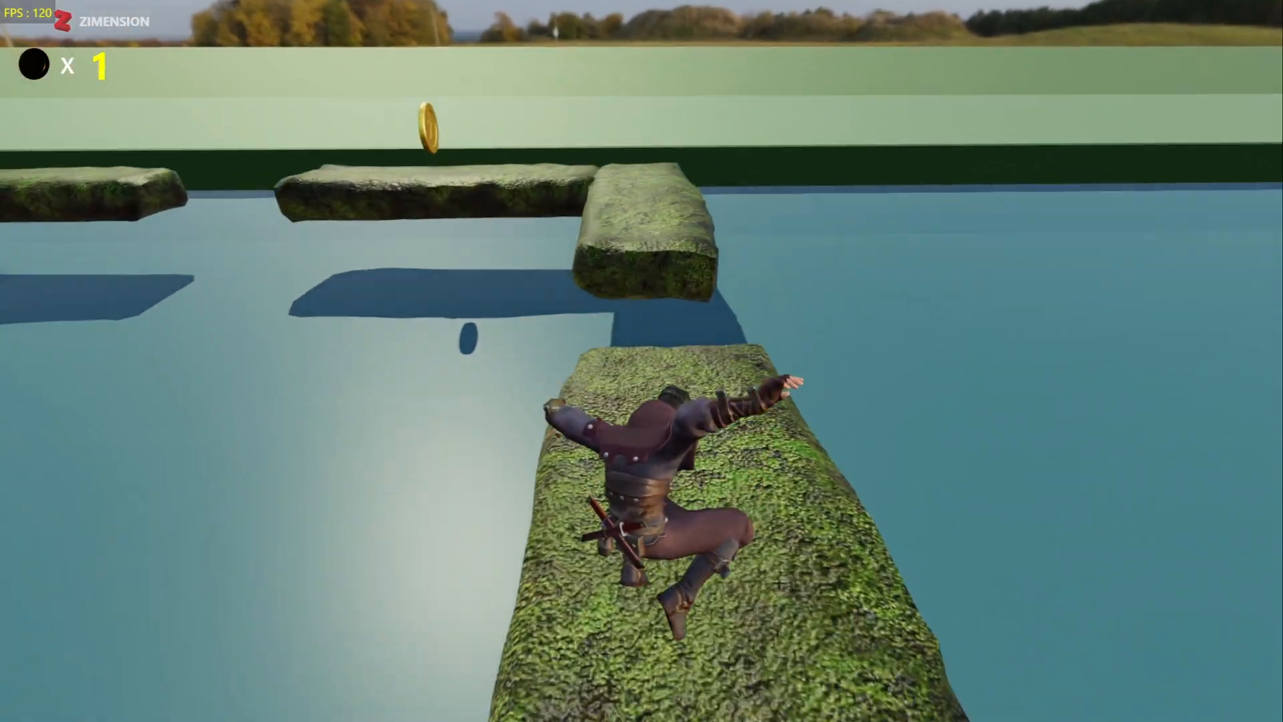
key("w")
key("space")
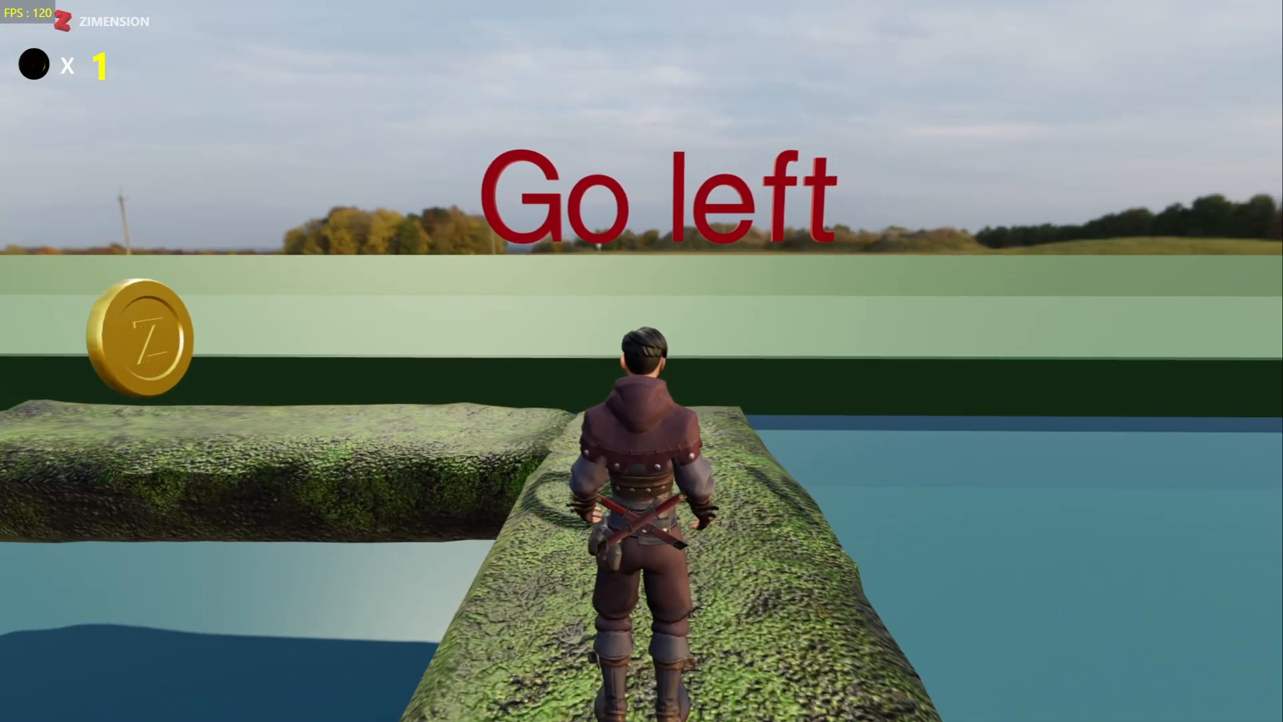
key("w")
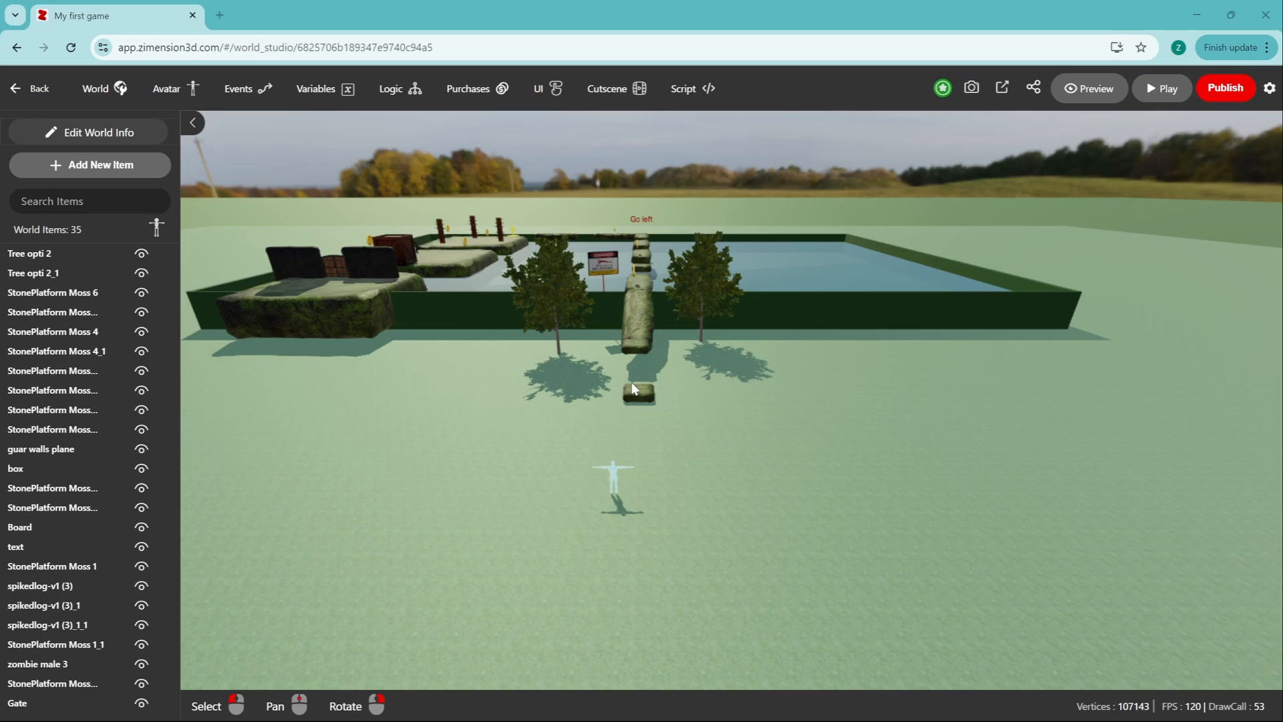
Step: Raise and stretch a stone platform into a tall wall and place a duplicate on the other side
left_click(601, 361)
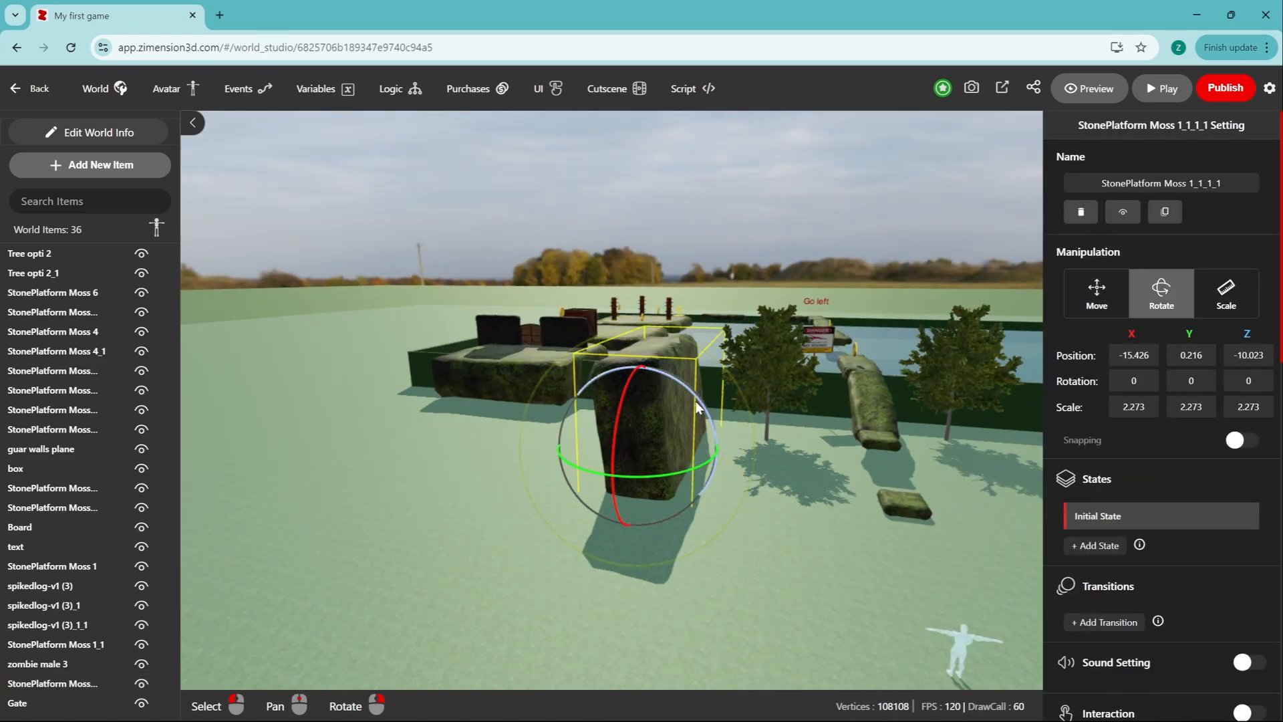
left_click_drag(611, 476, 575, 481)
left_click(1199, 316)
key("w")
key("ctrl+d")
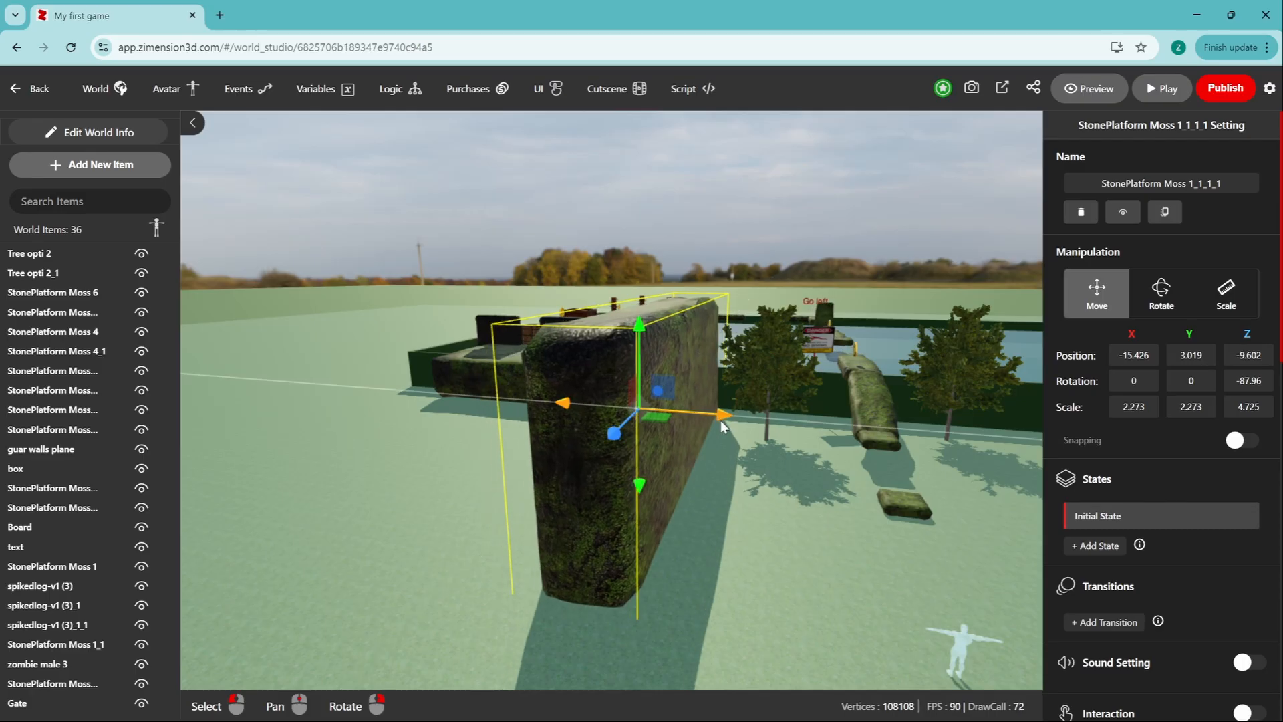
mouse_move(735, 468)
right_mouse_down()
mouse_move(822, 461)
mouse_move(895, 409)
mouse_move(773, 487)
mouse_move(756, 468)
right_mouse_up()
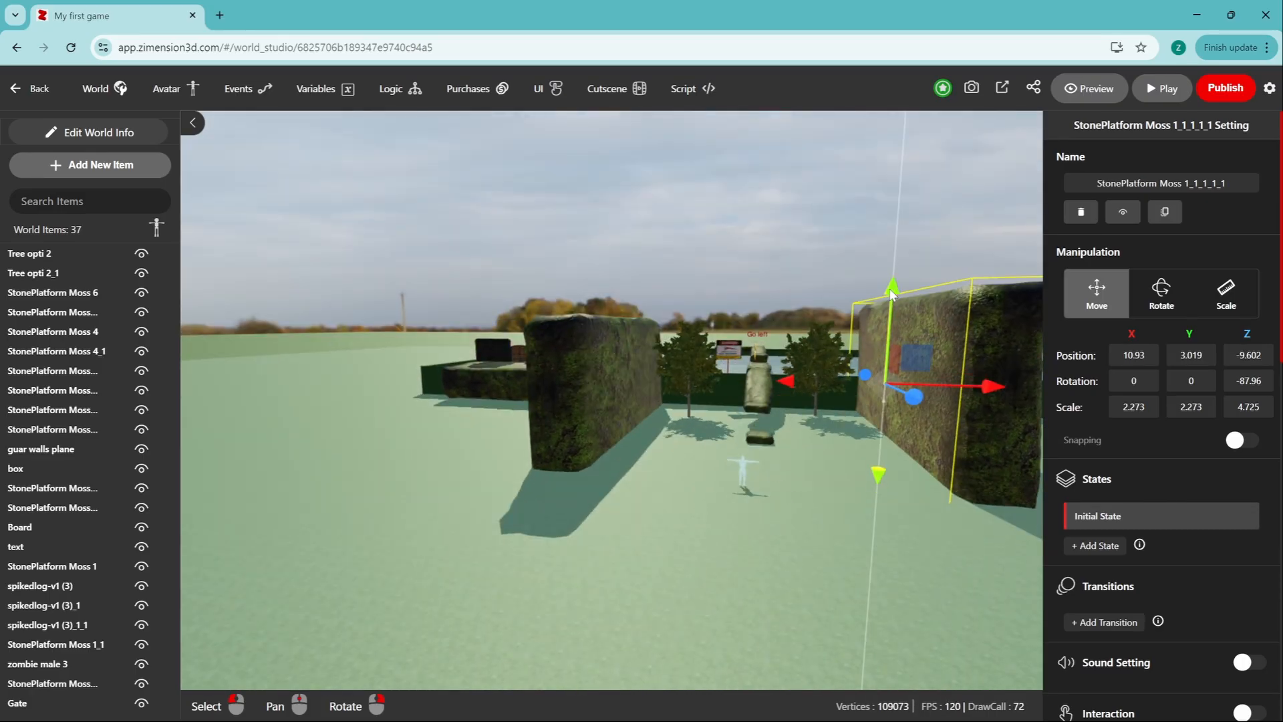
left_click(638, 298)
scroll(813, 518, "down", 5)
right_click_drag(813, 519, 762, 467)
Step: Remove the teleport event from StonePlatform Moss 6's On Enter trigger
left_click(761, 388)
scroll(1163, 468, "down", 10)
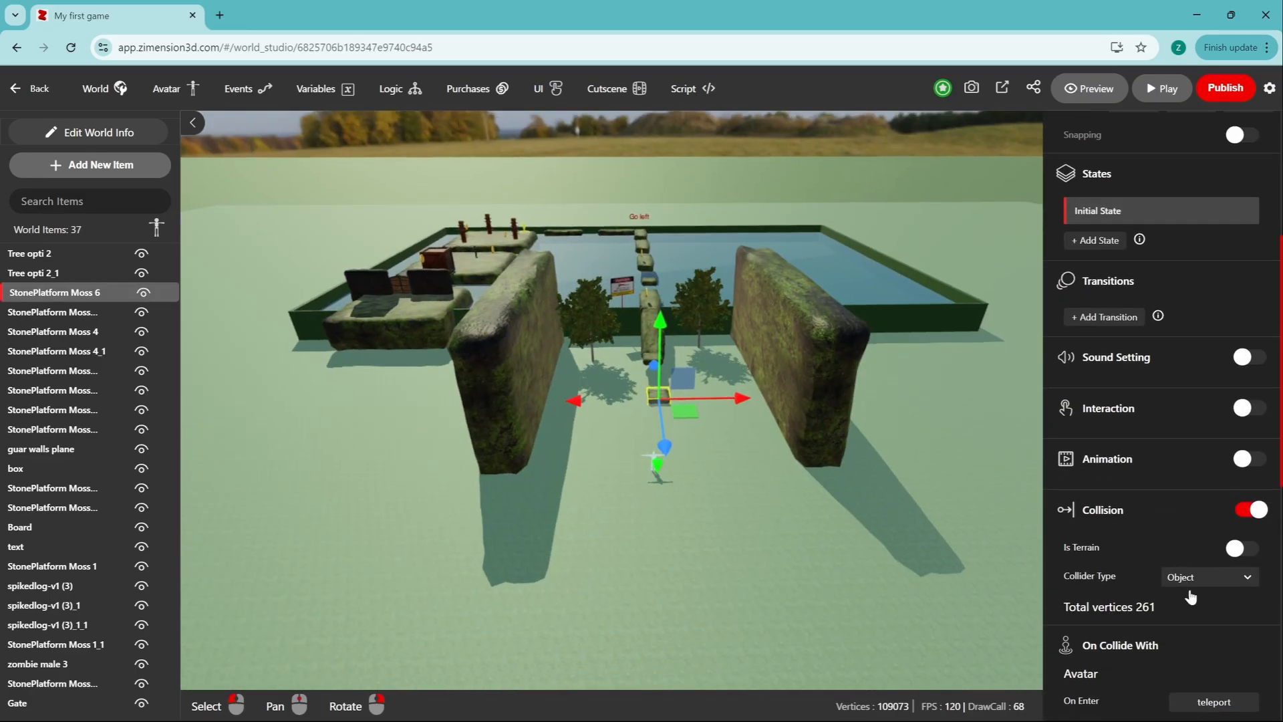
double_click(1220, 331)
key("BackSpace")
scroll(765, 419, "up", 5)
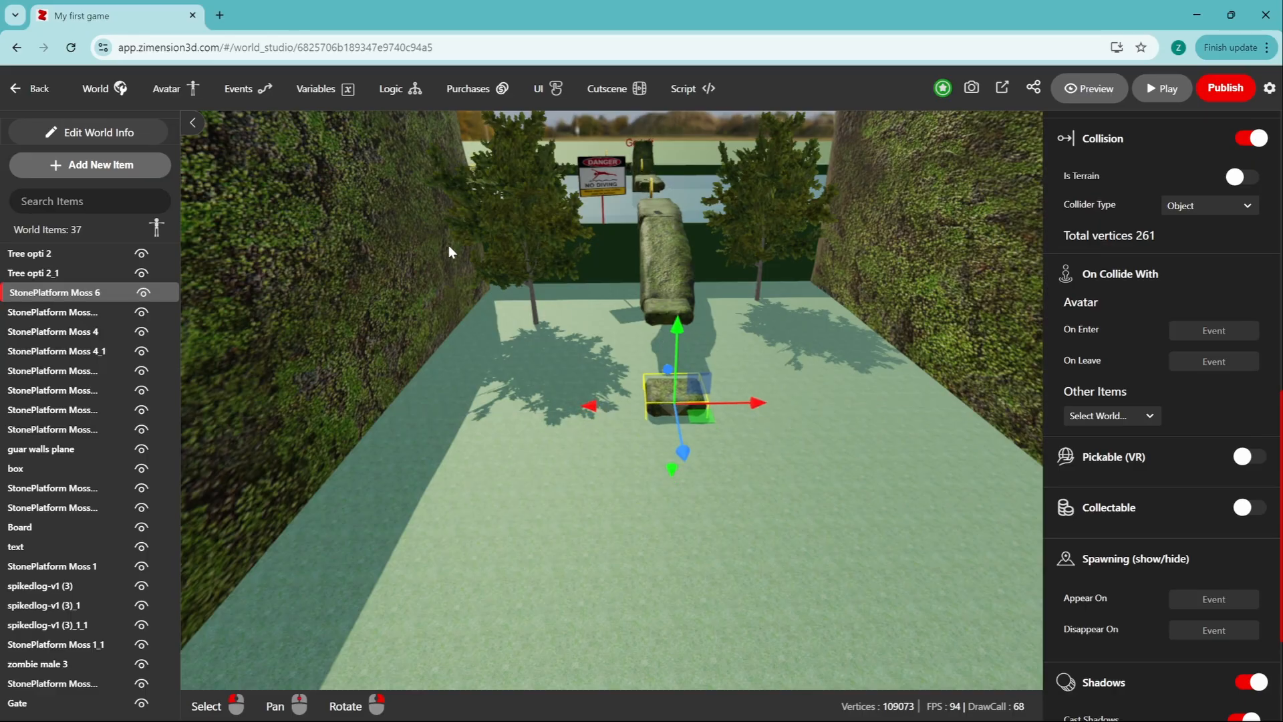
Step: Check the avatar, then duplicate the Moss 1_1_1_1 wall and rotate the copy about 87°
left_click(155, 227)
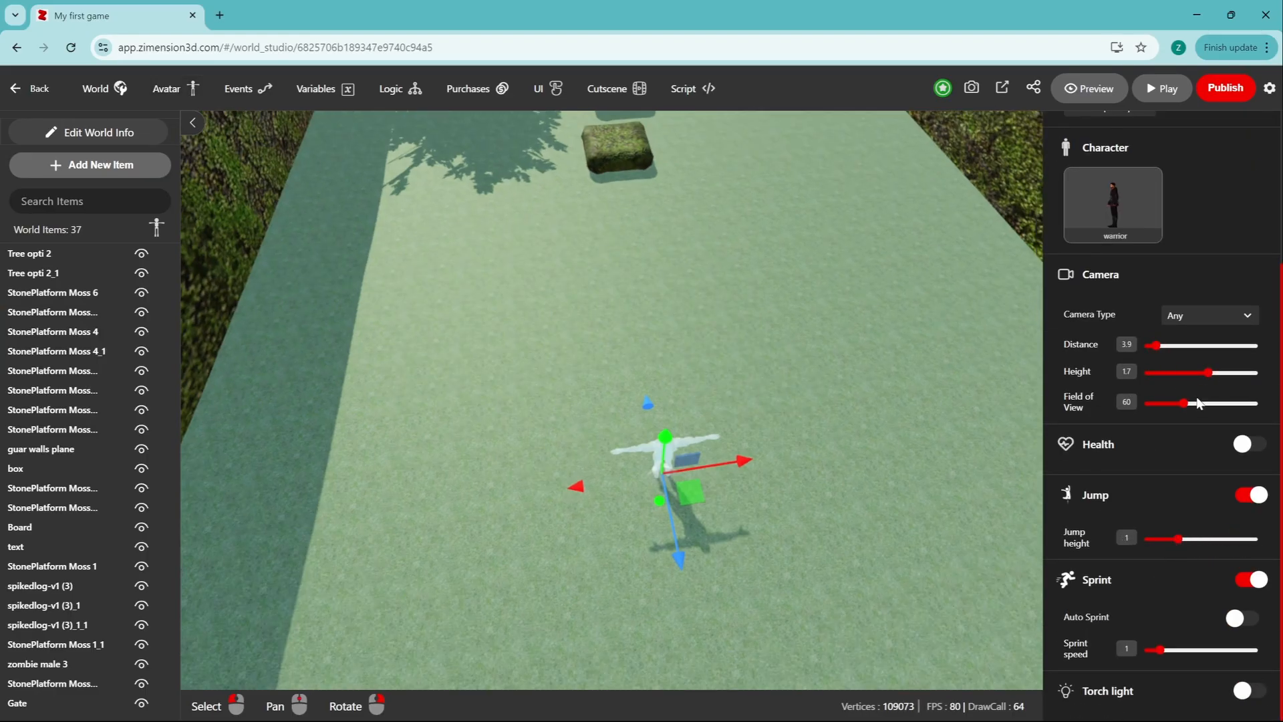
right_click_drag(753, 336, 684, 428)
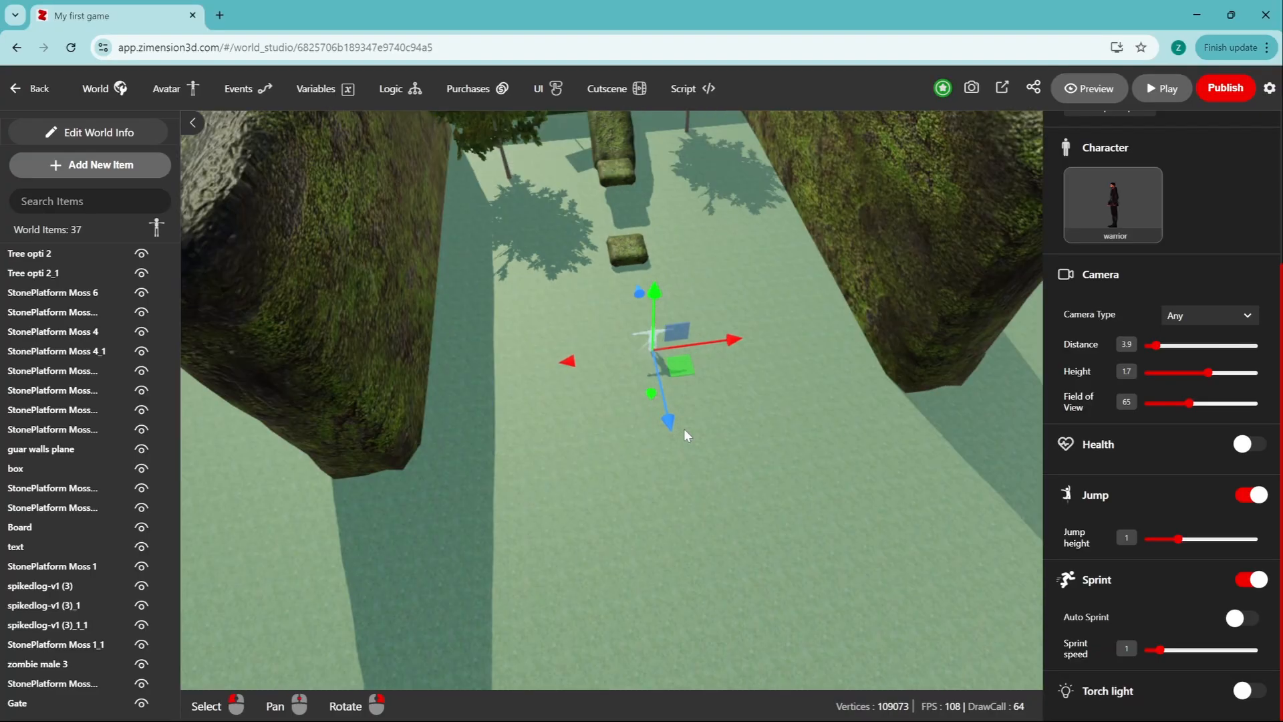
left_click(682, 429)
key("ctrl+d")
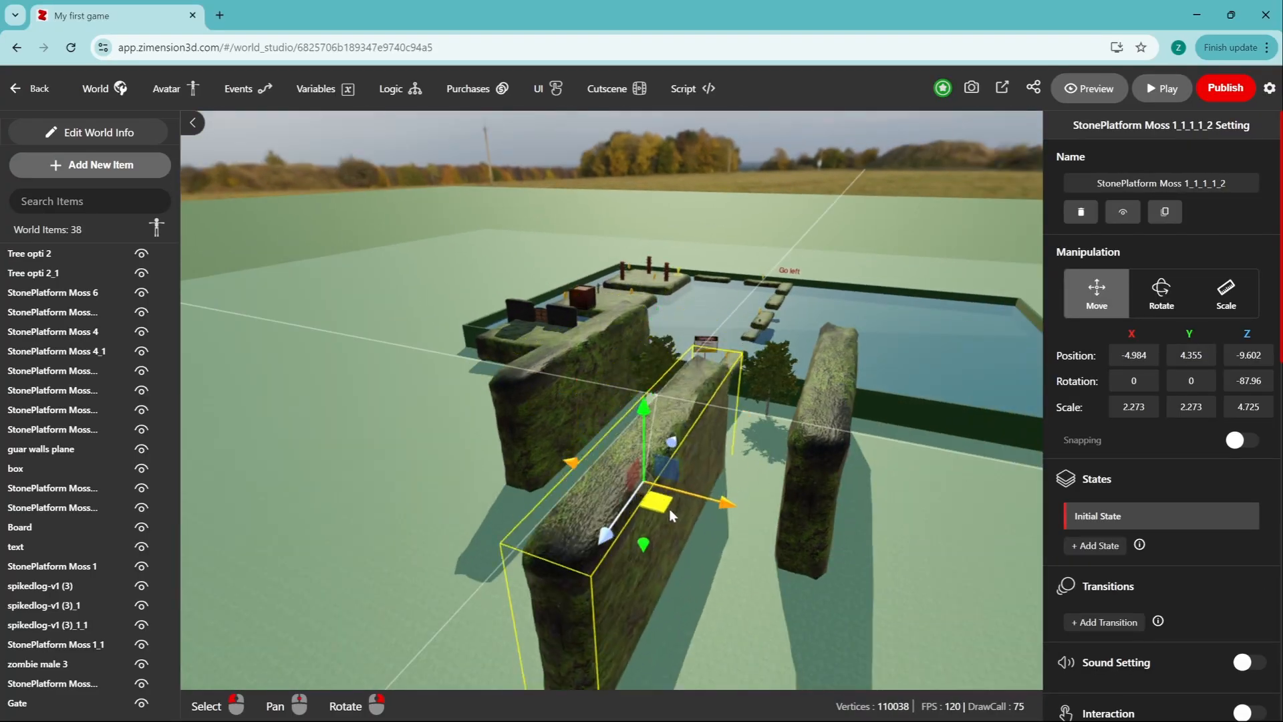
key("e")
left_click_drag(719, 555, 629, 583)
Step: Orbit around the stone enclosure, select StonePlatform Moss 1_1_1, and open the item library
right_click_drag(628, 583, 780, 524)
scroll(565, 582, "up", 3)
scroll(735, 508, "down", 3)
right_click_drag(663, 475, 495, 475)
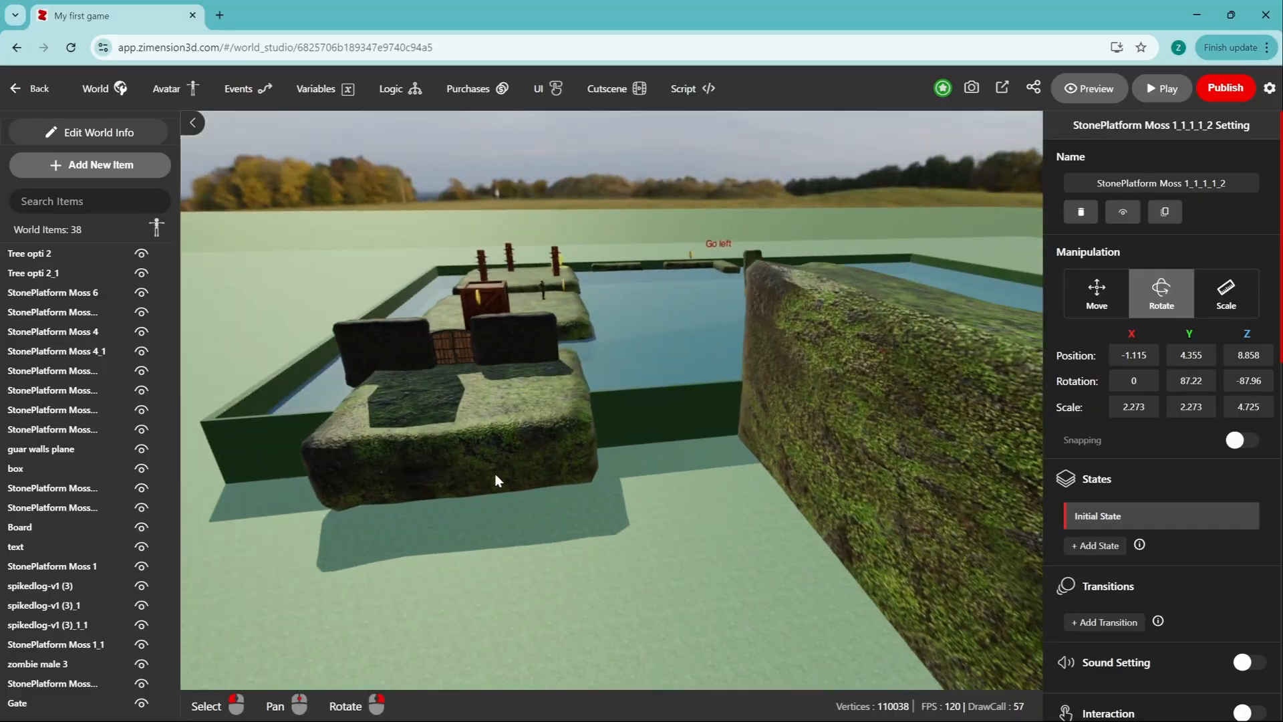
left_click(495, 474)
scroll(719, 400, "up", 5)
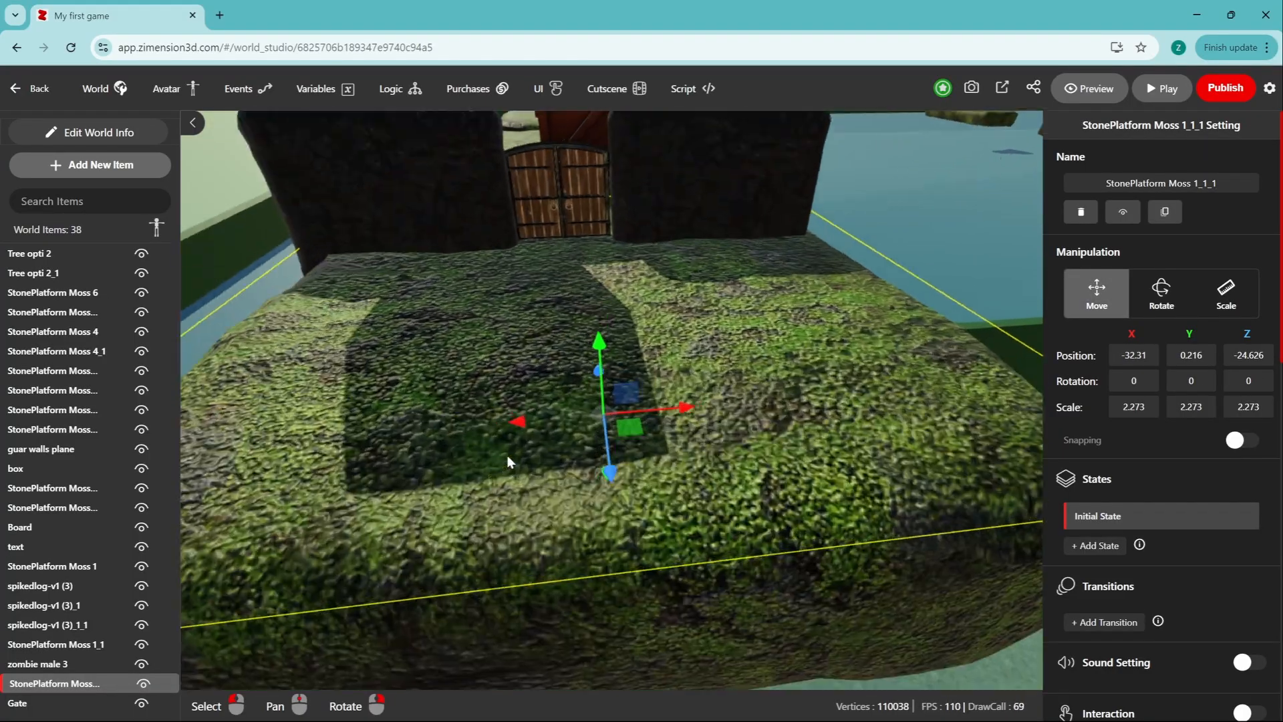
left_click(90, 164)
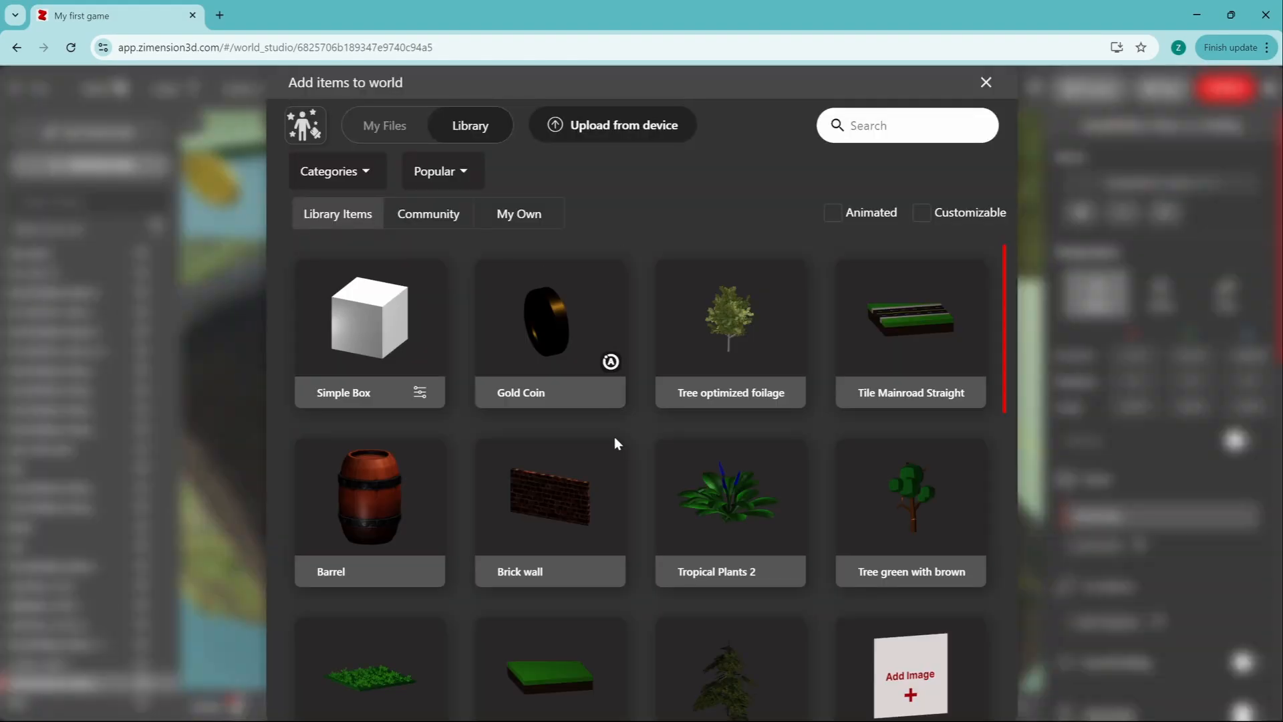
Step: Add StonePlatform Moss 3 from a 'plat' search onto the big platform, rotated 80.21° and scaled 0.798
left_click(889, 127)
type("plat")
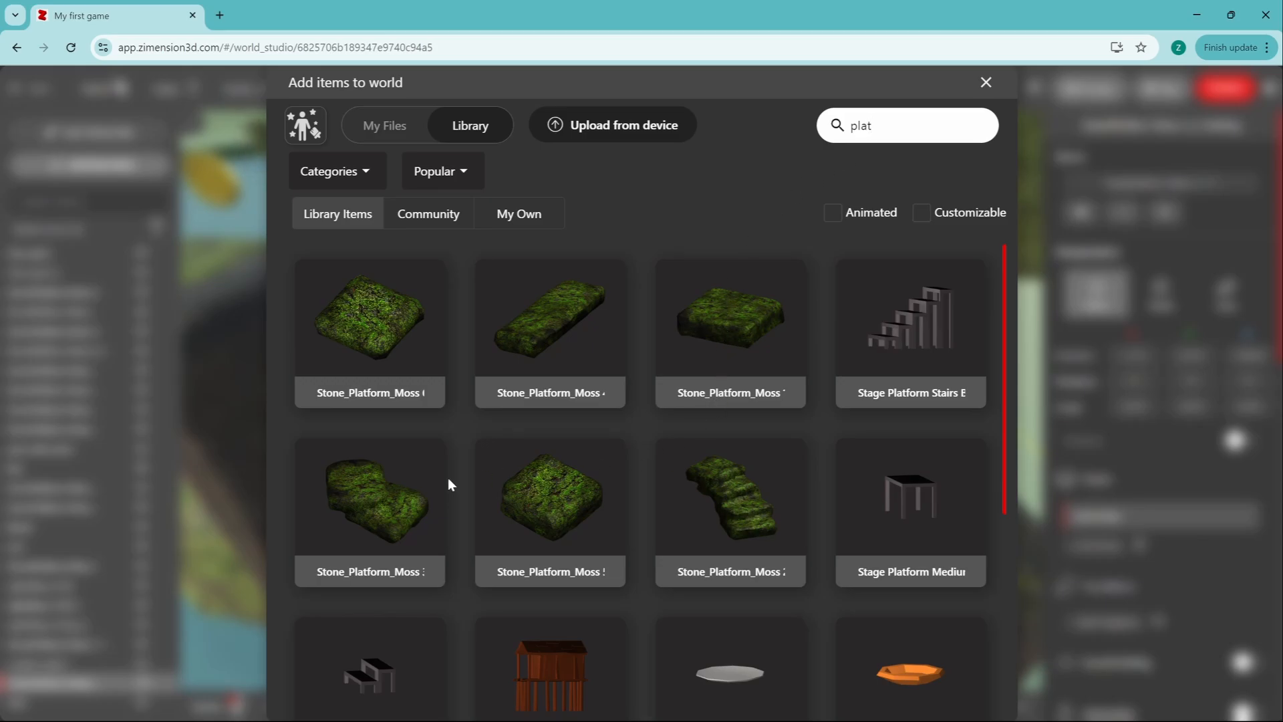
left_click(393, 501)
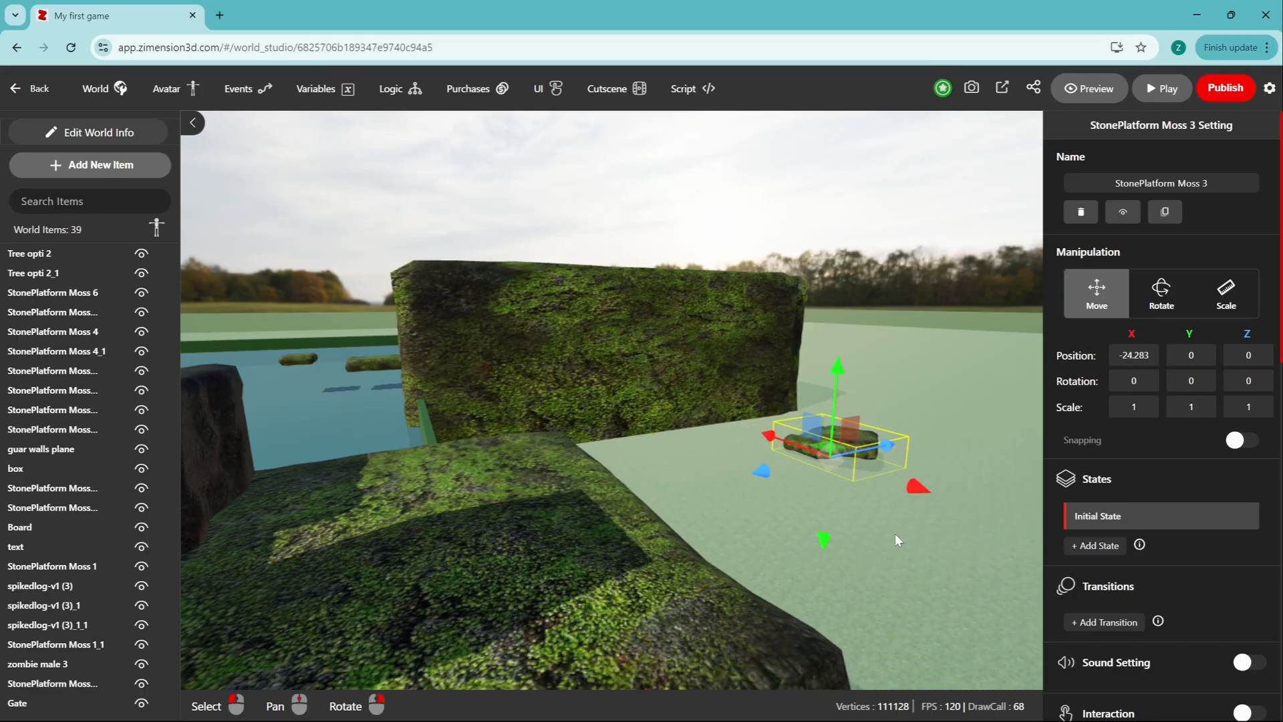
left_click_drag(831, 447, 641, 471)
key("e")
key("w")
left_click(1225, 292)
left_click_drag(659, 544, 624, 544)
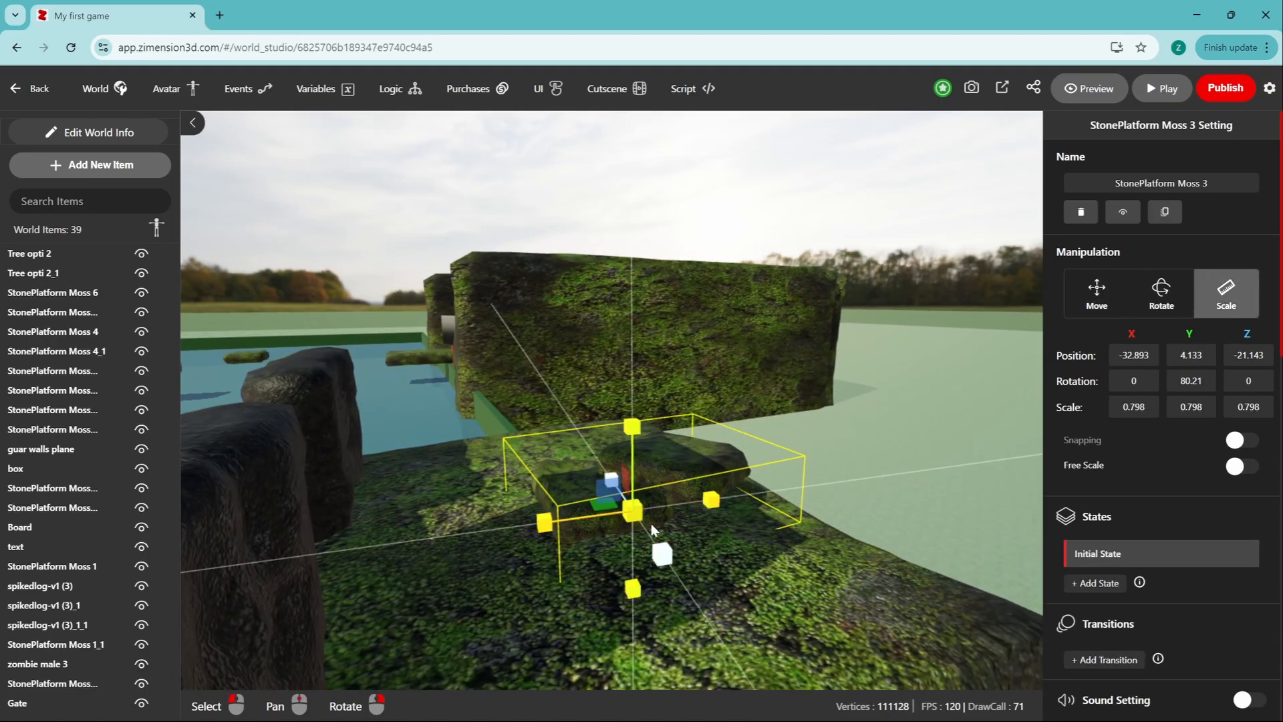
right_click_drag(624, 544, 467, 536)
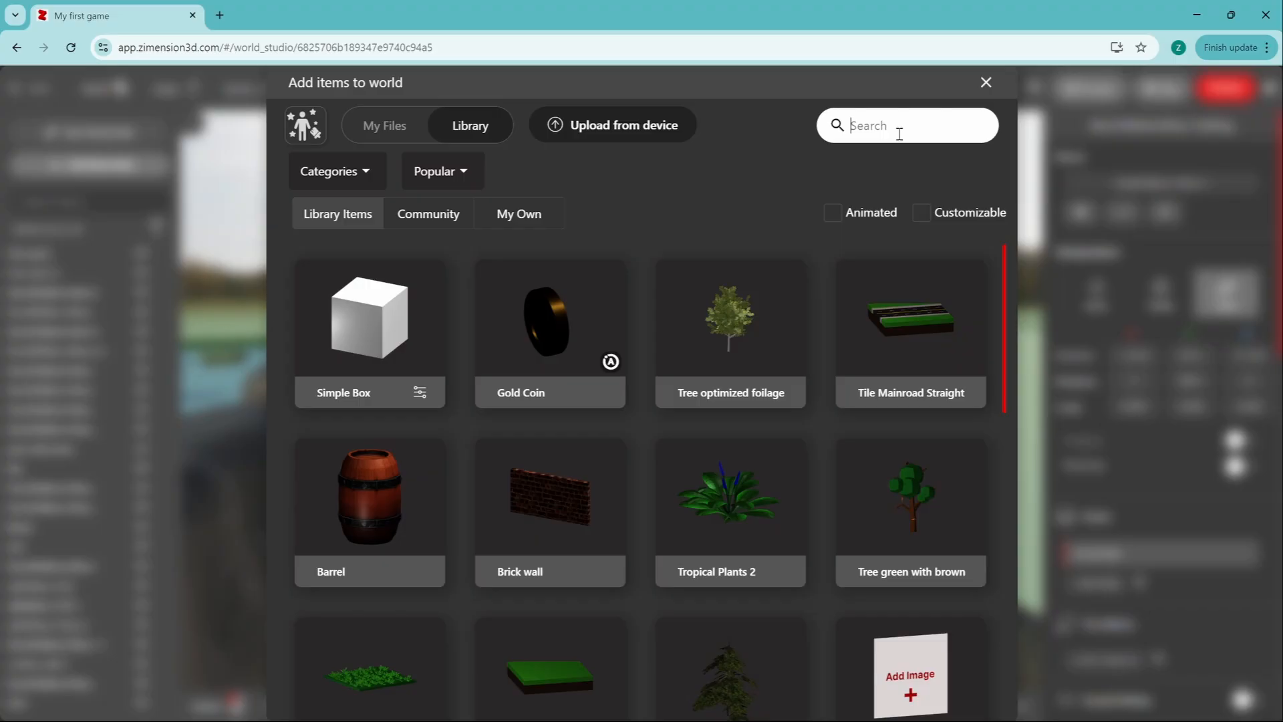
Step: Find the Gold Trophy with a 'tro' search, add it, and lift it toward the stone step
type("cup")
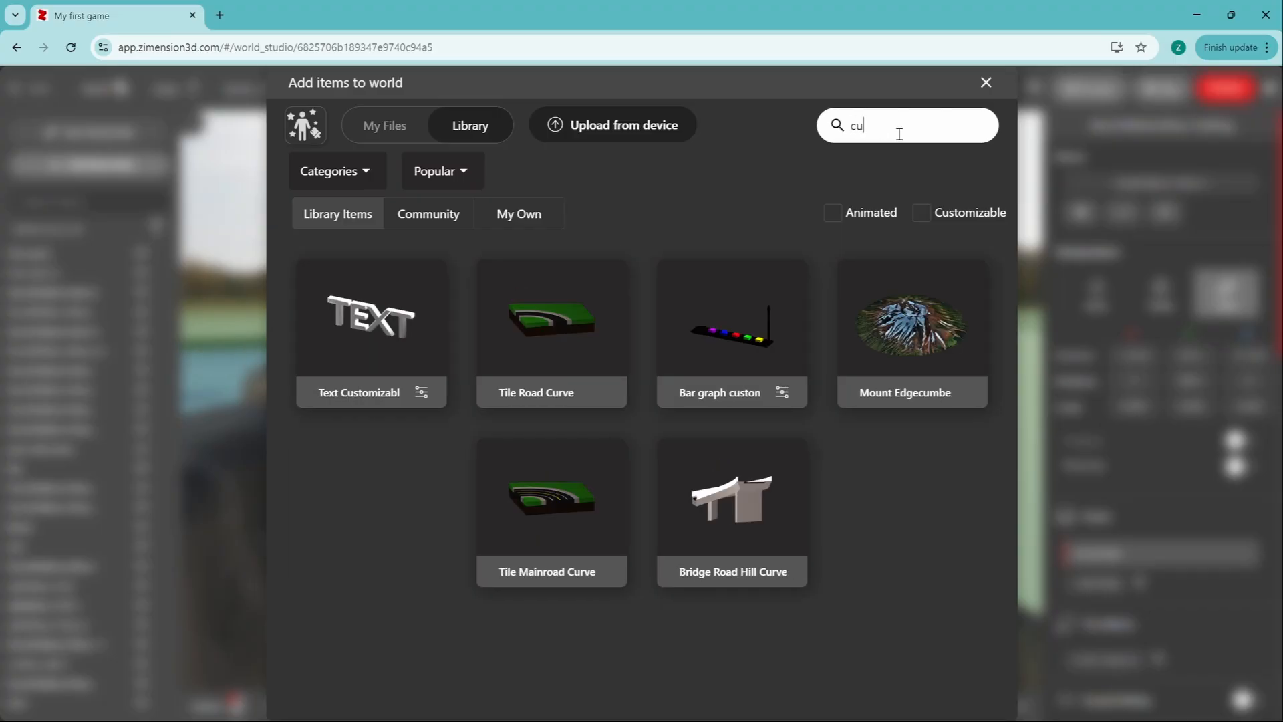
key("BackSpace")
key("BackSpace")
key("BackSpace")
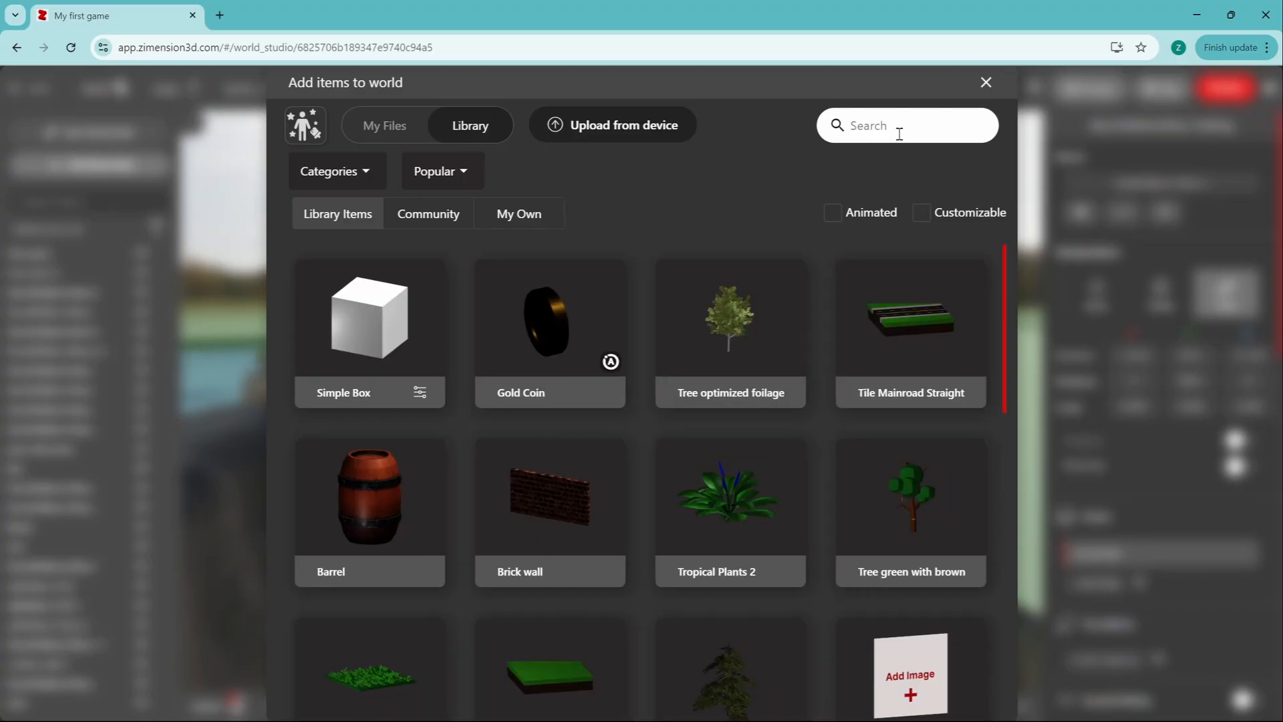
type("tro")
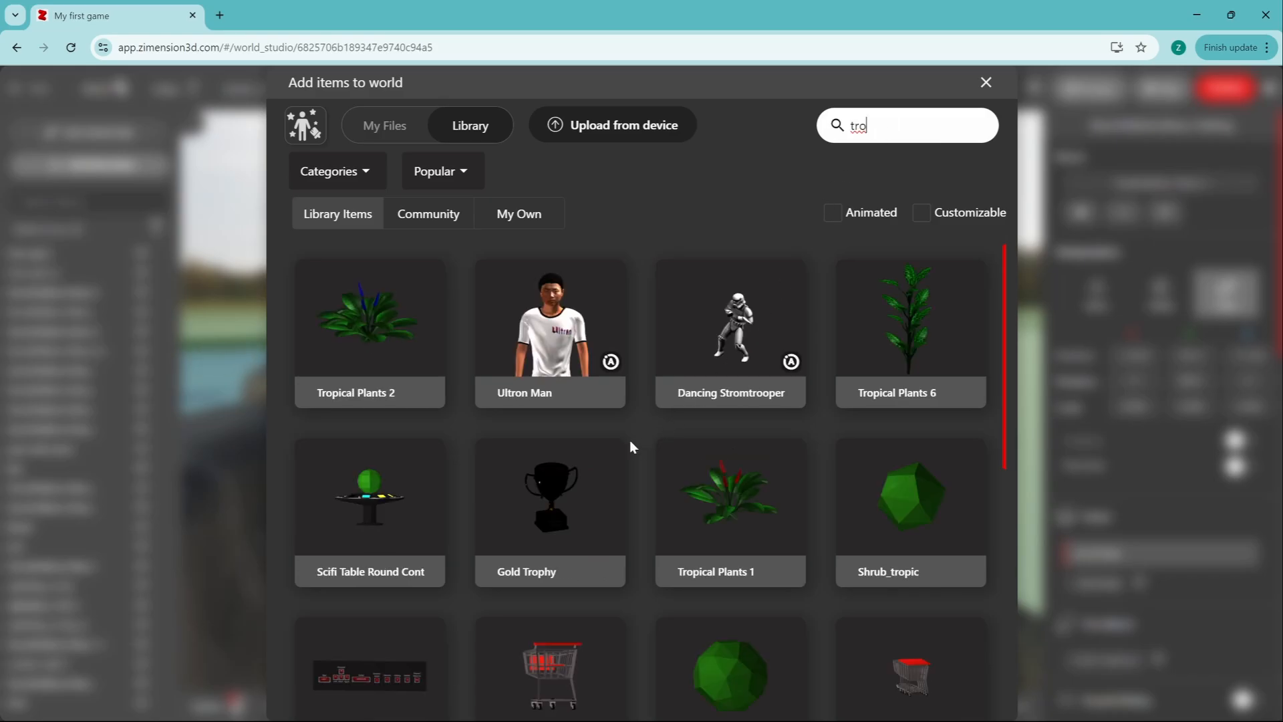
left_click(551, 487)
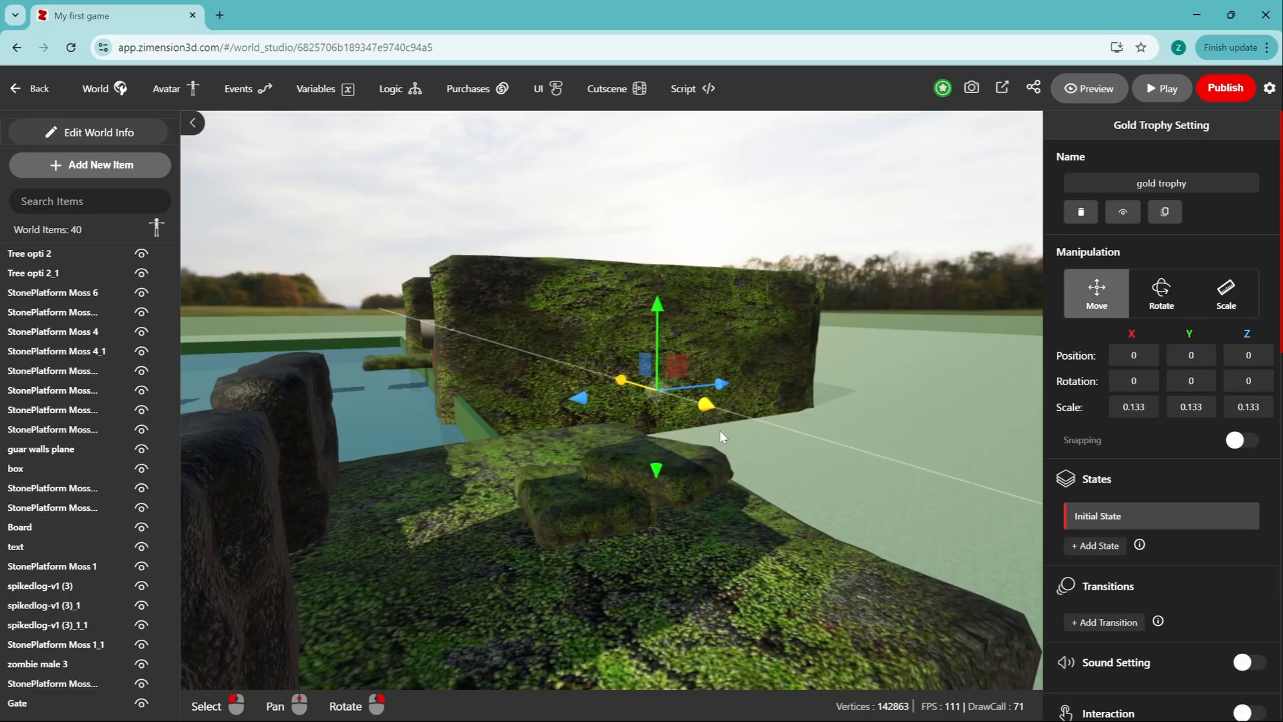
left_click_drag(719, 434, 882, 483)
left_click_drag(754, 451, 528, 549)
left_click_drag(675, 517, 741, 567)
left_click_drag(673, 458, 673, 341)
Step: Shrink the trophy and set it down on the stone step
key("r")
left_click_drag(675, 340, 675, 396)
key("w")
left_click_drag(727, 449, 757, 472)
left_click_drag(759, 432, 716, 516)
mouse_move(665, 408)
left_mouse_down()
mouse_move(665, 376)
mouse_move(665, 403)
left_mouse_up()
Step: Turn the trophy to face the path and fine-tune its position on the step
key("r")
left_click(1160, 294)
left_click_drag(668, 487, 719, 483)
left_click(1096, 294)
left_click_drag(666, 376, 665, 348)
left_click_drag(716, 461, 695, 449)
scroll(707, 561, "up", 5)
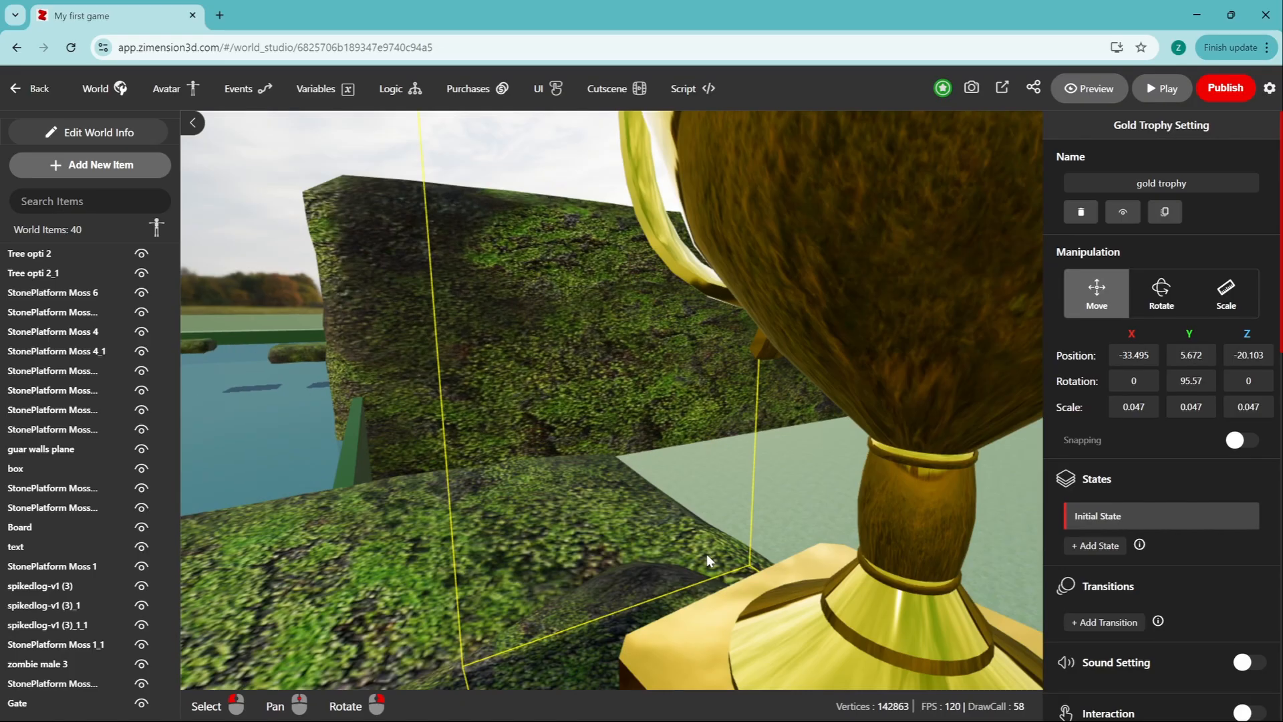
scroll(707, 558, "down", 5)
Step: Shrink the trophy further to 0.022 scale, then select Tree opti 2
key("r")
scroll(839, 547, "up", 4)
scroll(683, 557, "down", 5)
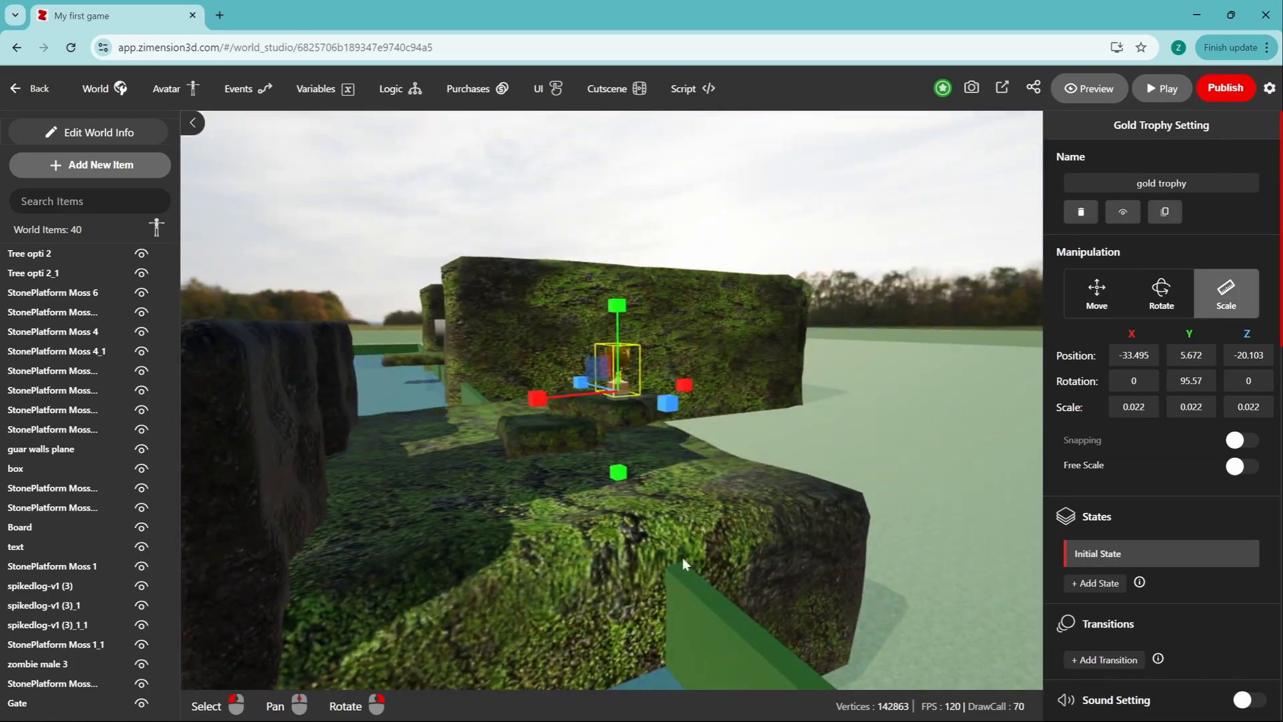
scroll(683, 558, "up", 2)
scroll(584, 300, "down", 5)
left_click(584, 299)
Step: Duplicate the mossy stone wall and move the copy to a new spot
left_click(716, 382)
key("ctrl+d")
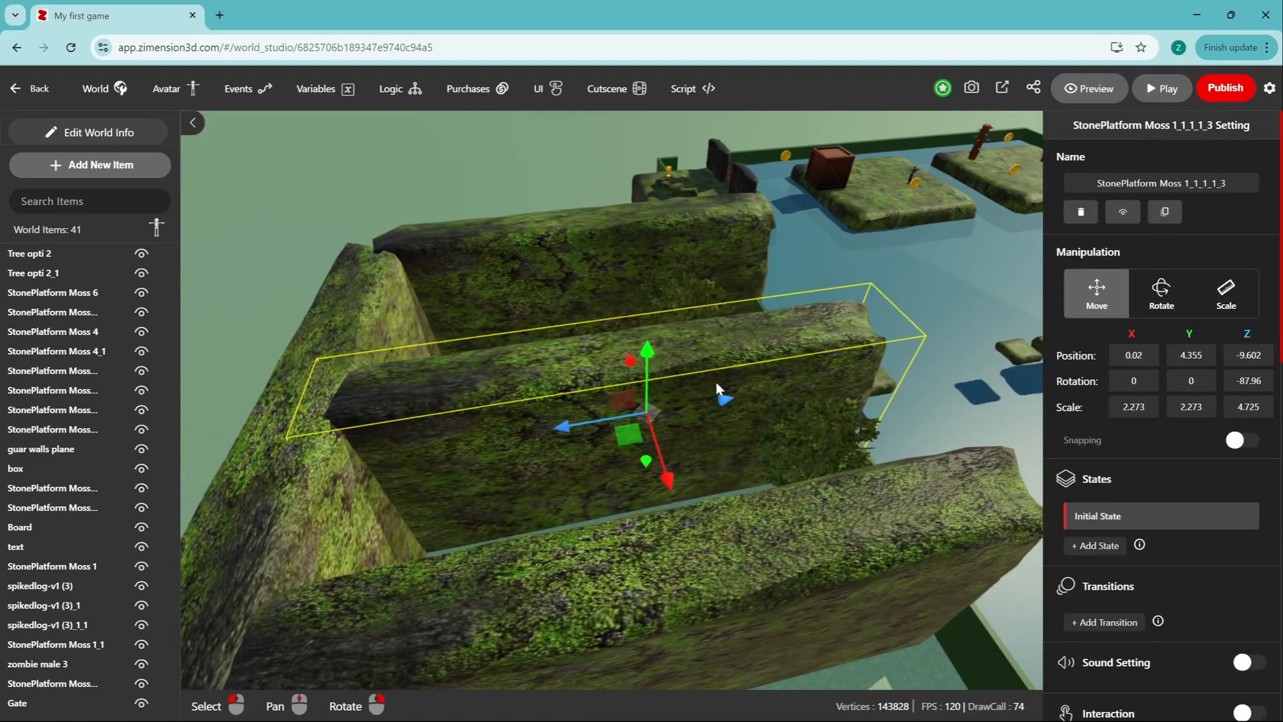
left_click_drag(949, 230, 889, 270)
scroll(544, 344, "down", 4)
Step: Free-scale the copied wall along Z to 7.05 to lengthen it
key("r")
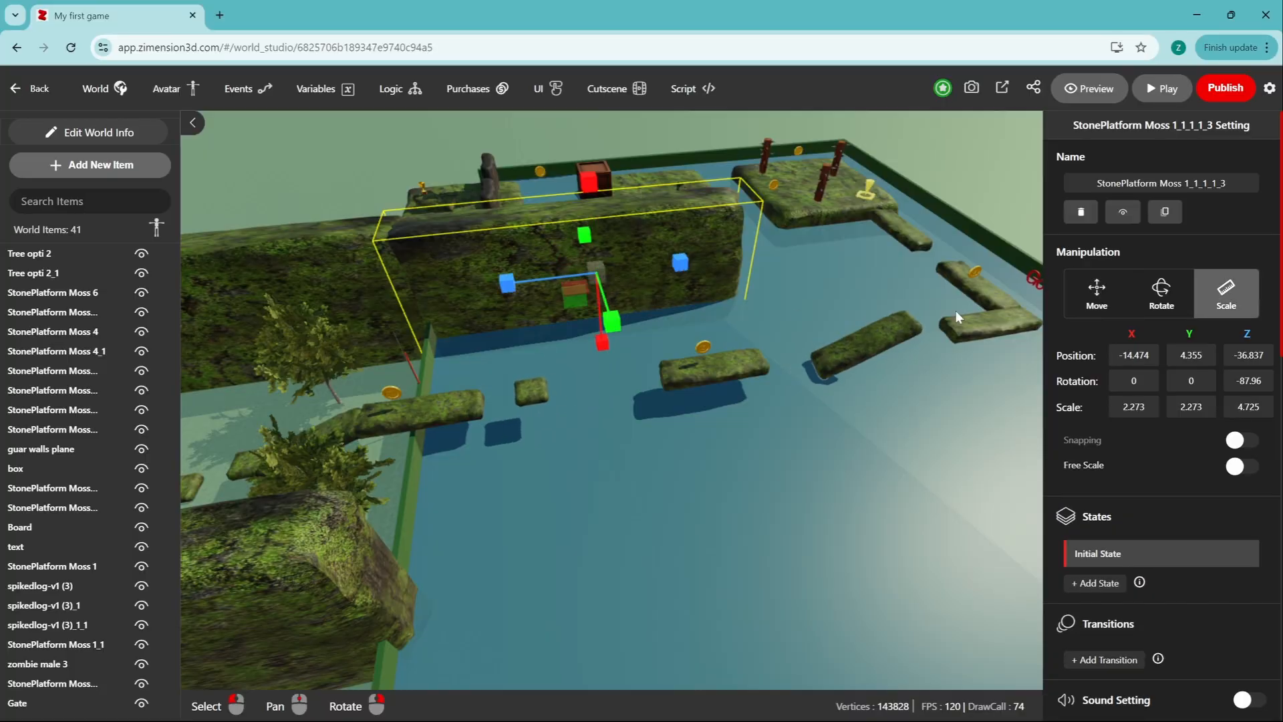
left_click(1244, 466)
left_click_drag(704, 271, 1073, 294)
Step: Slide the copied wall further along the course and nudge it into line
left_click(1072, 294)
left_click_drag(600, 289, 595, 356)
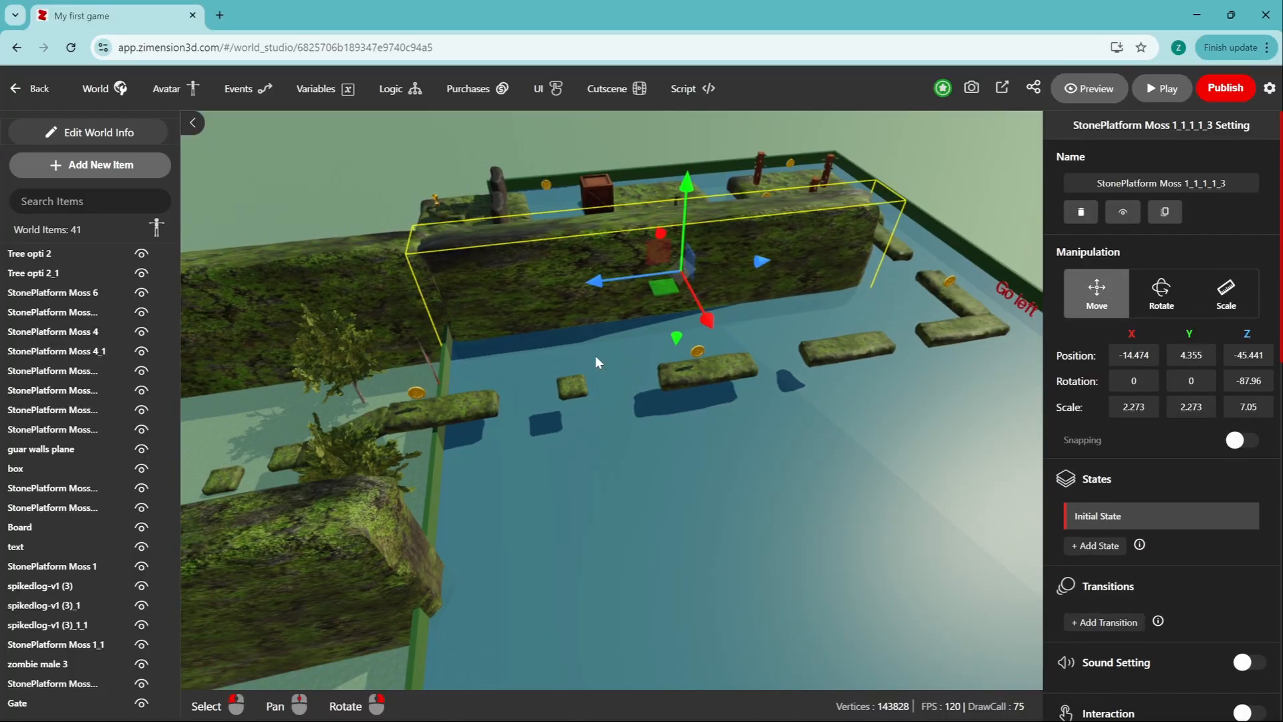
right_click_drag(595, 356, 673, 363)
left_click_drag(662, 287, 655, 262)
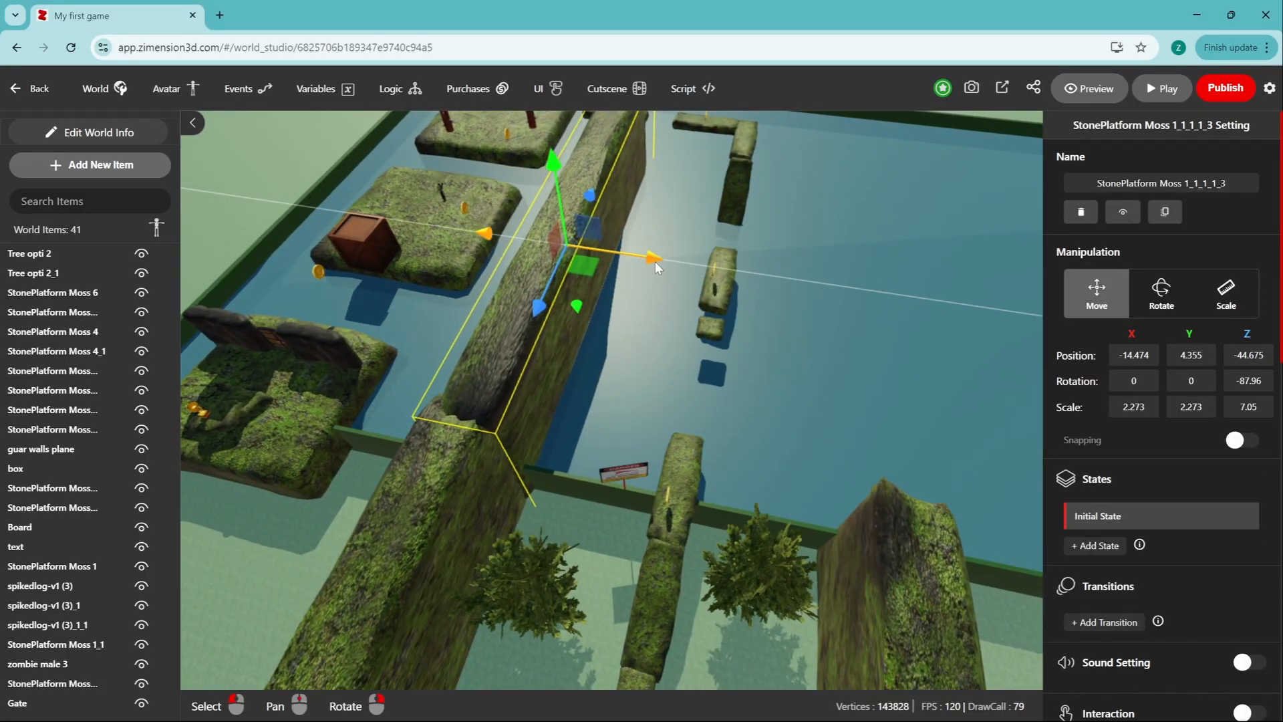
right_click_drag(655, 262, 831, 386)
Step: Clear the selection and open the World Setting panel
left_click(101, 89)
left_click(1192, 163)
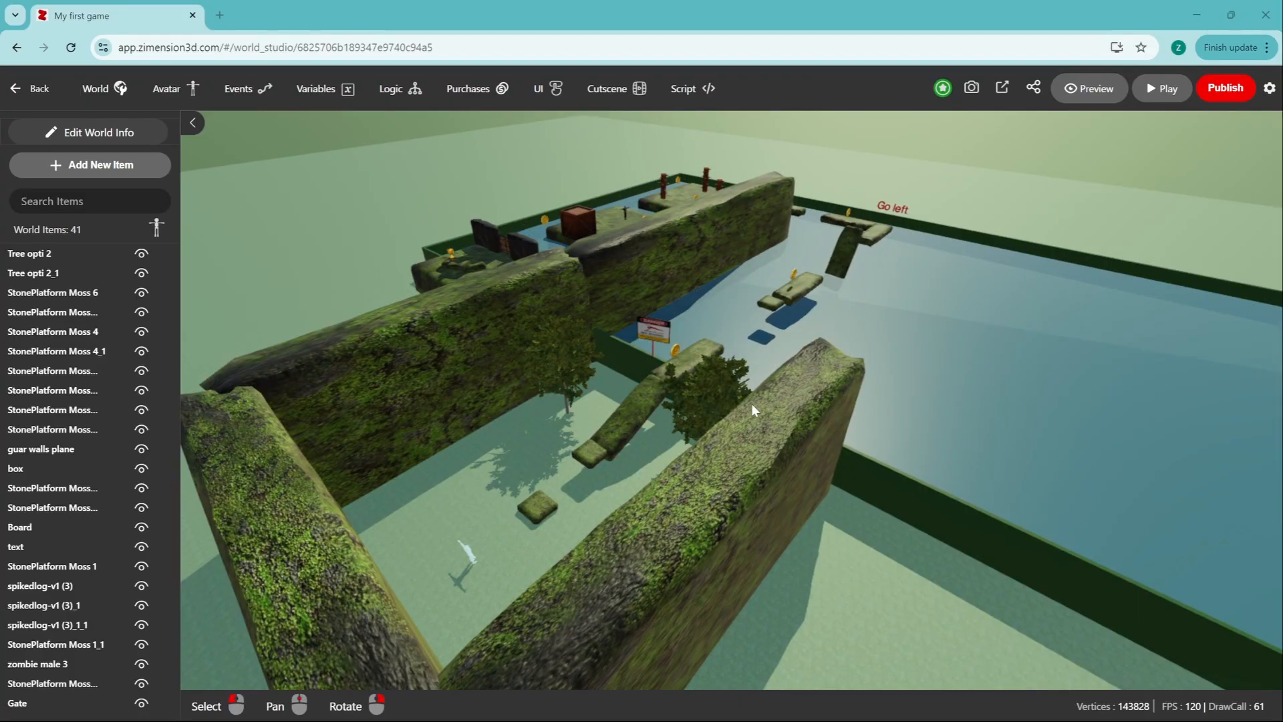
left_click(100, 89)
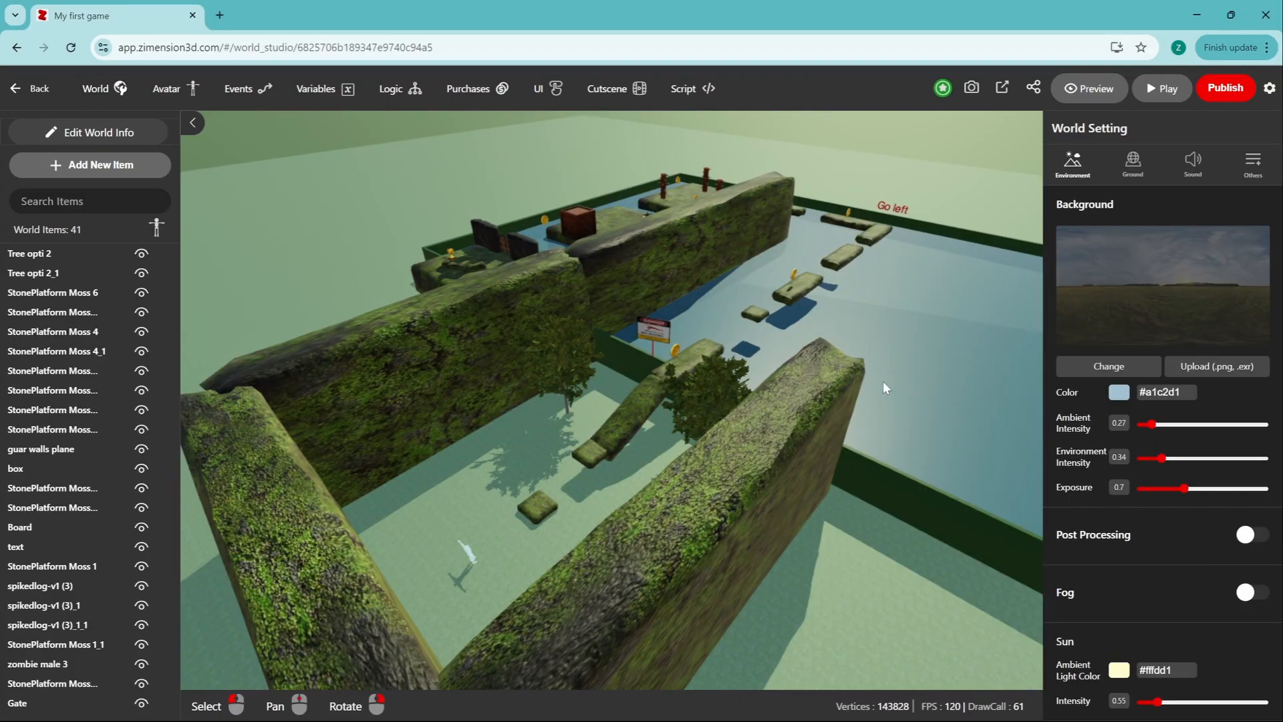
Step: Upload backgroundMusic.mp3 from the computer into the world's sounds
left_click(1190, 167)
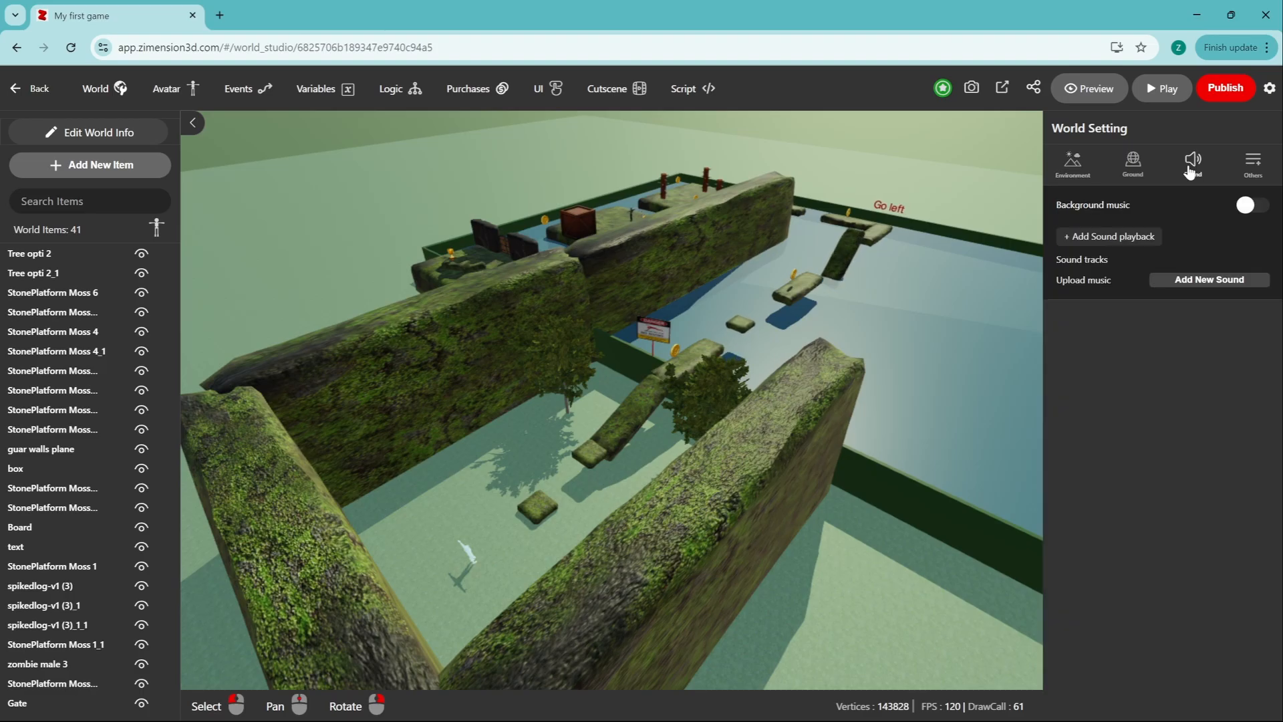
left_click(1197, 283)
left_click(751, 454)
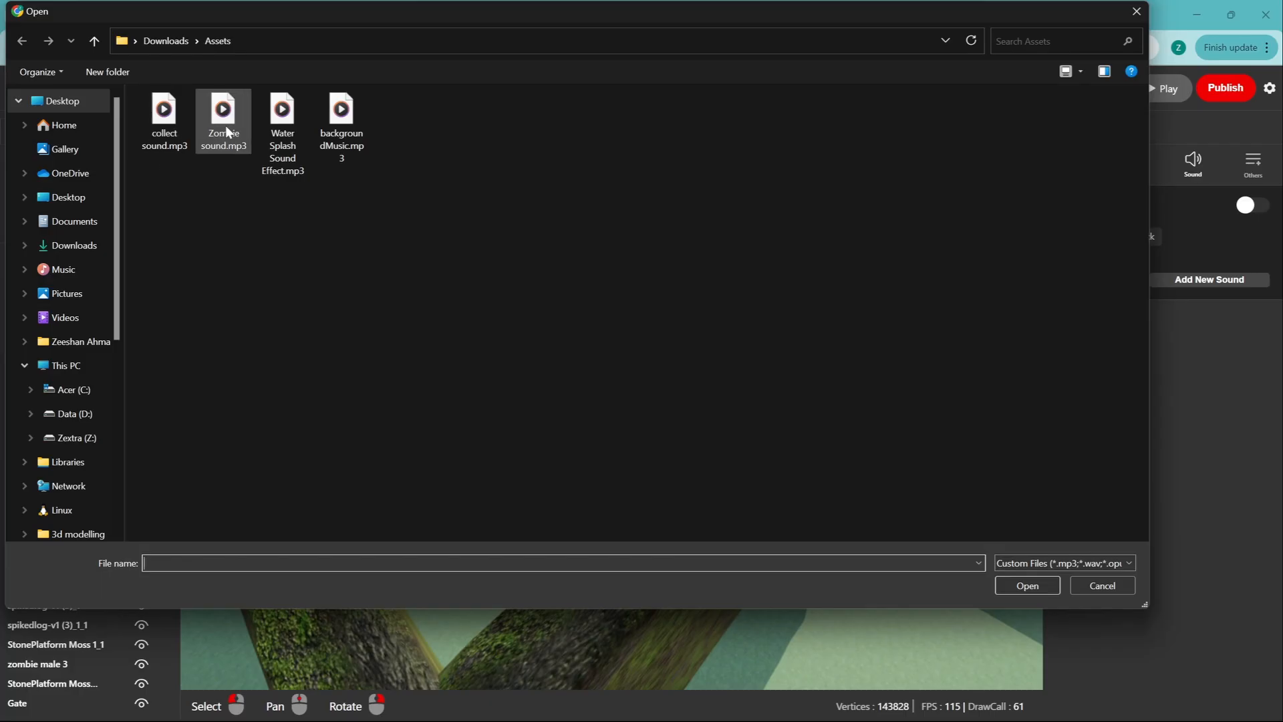
left_click(343, 124)
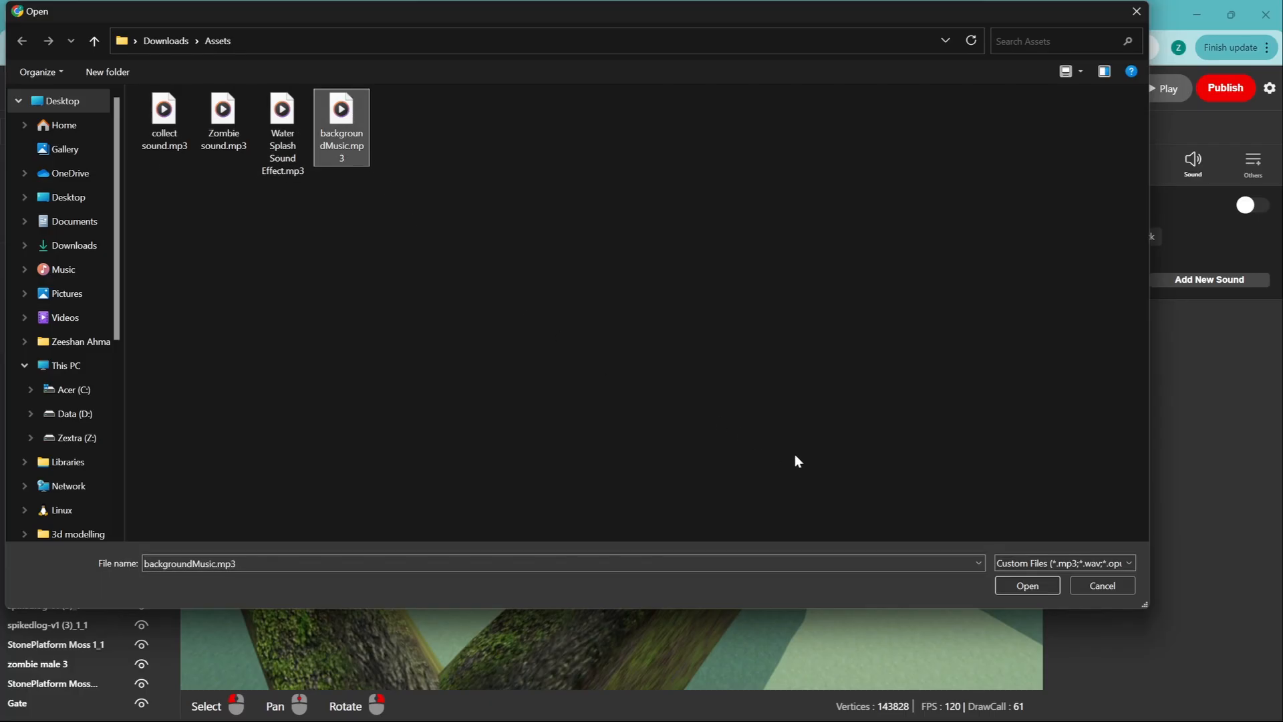
left_click(1009, 585)
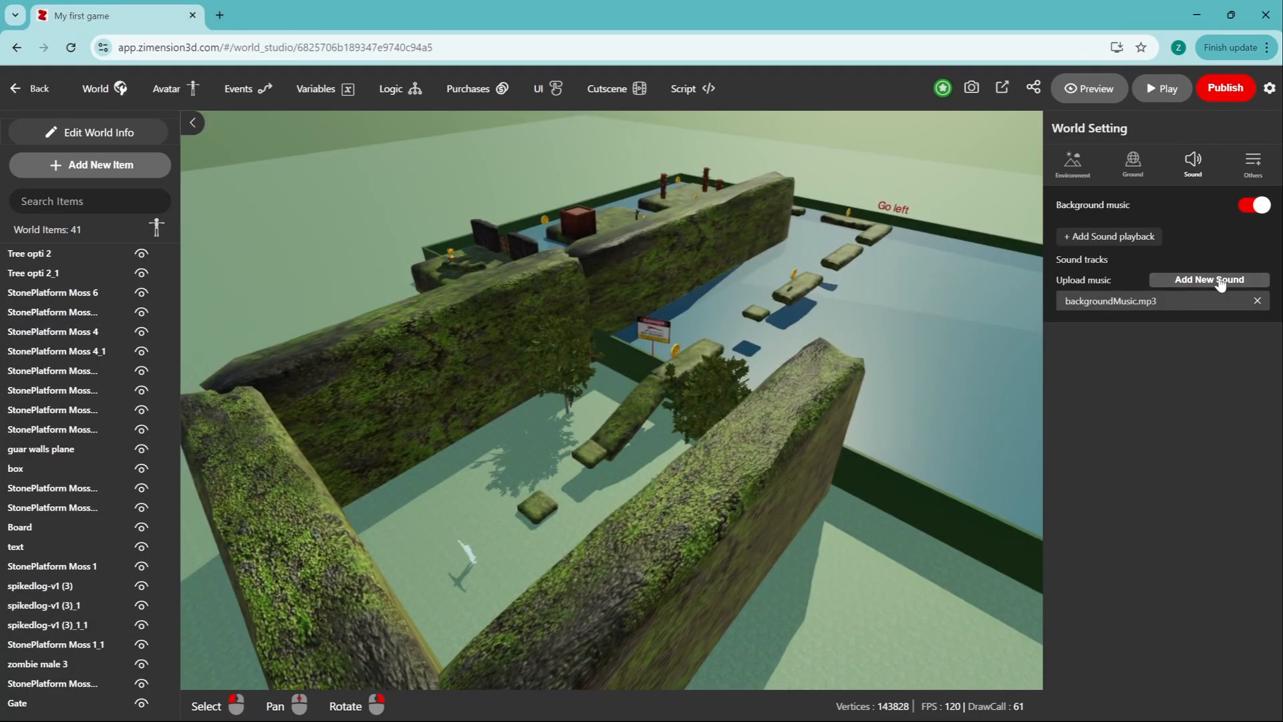
Step: Add a world sound playback that plays backgroundMusic.mp3
left_click(1109, 236)
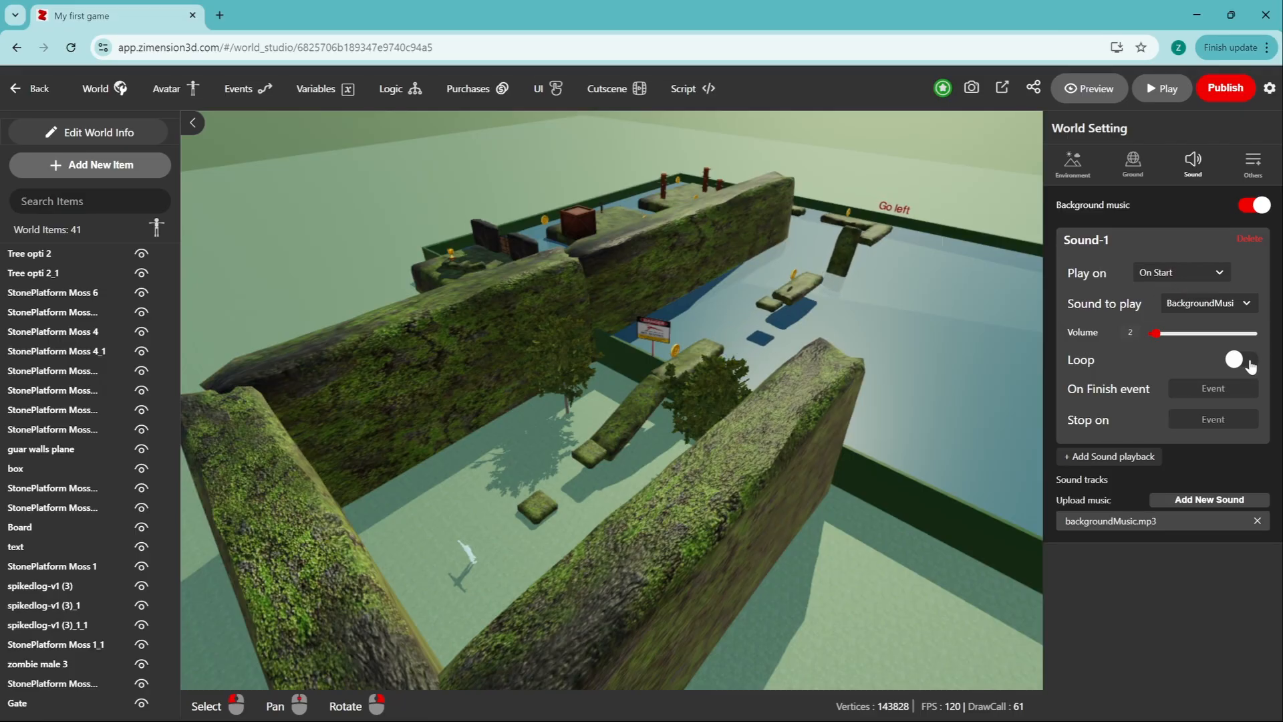
left_click(1203, 304)
left_click(1200, 325)
Step: Move the view to the crate platforms and select zombie male 3
scroll(647, 459, "up", 4)
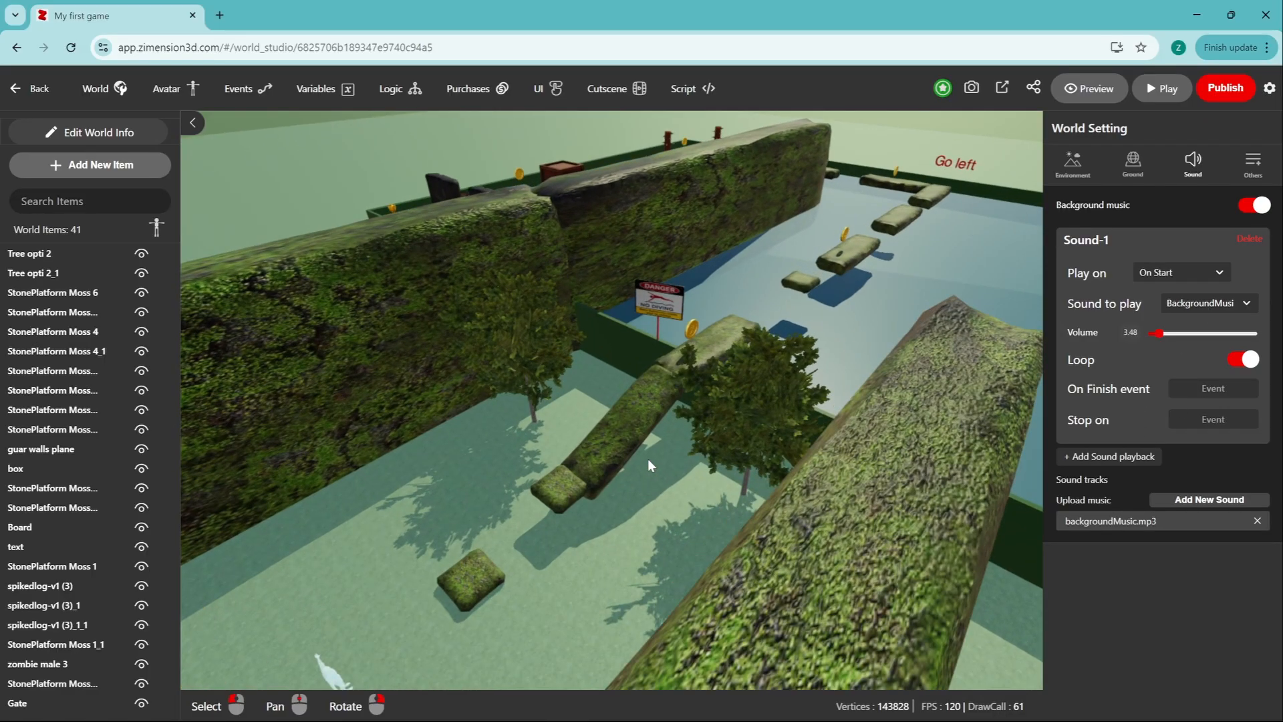
middle_click_drag(683, 391, 708, 499)
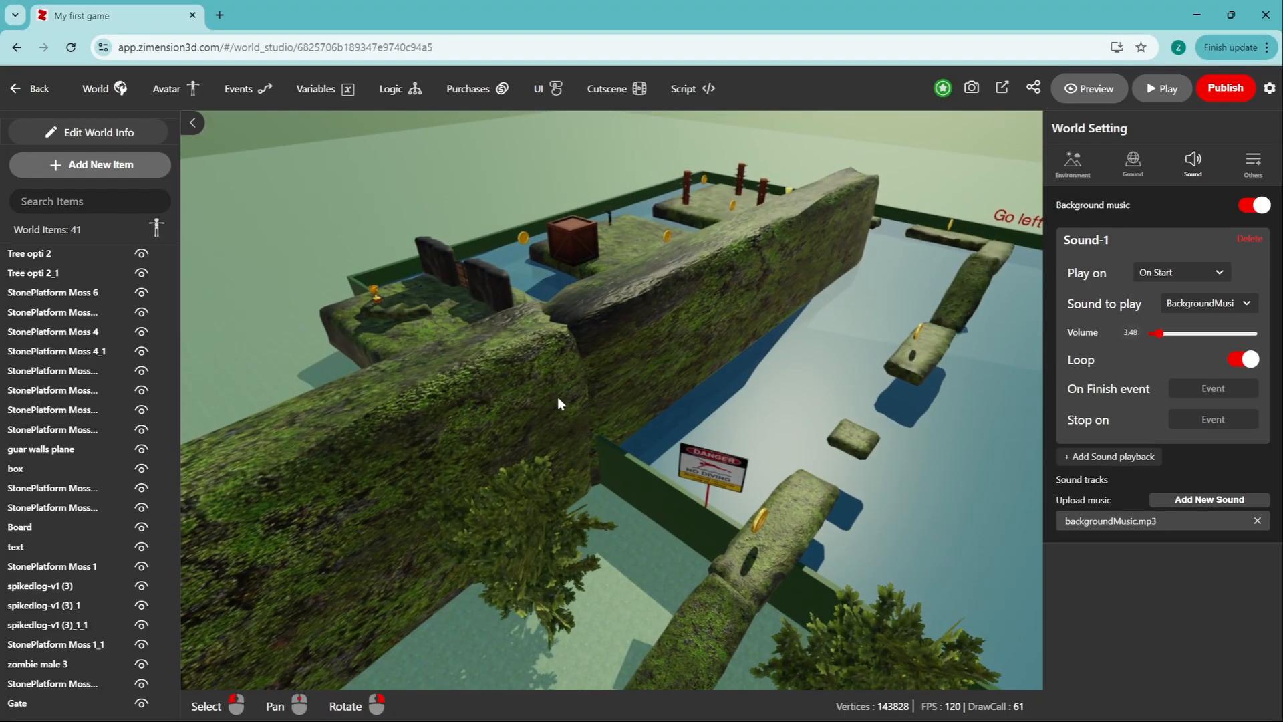
right_click_drag(557, 397, 366, 363)
middle_click_drag(367, 363, 479, 397)
scroll(451, 396, "up", 2)
right_click_drag(450, 395, 915, 476)
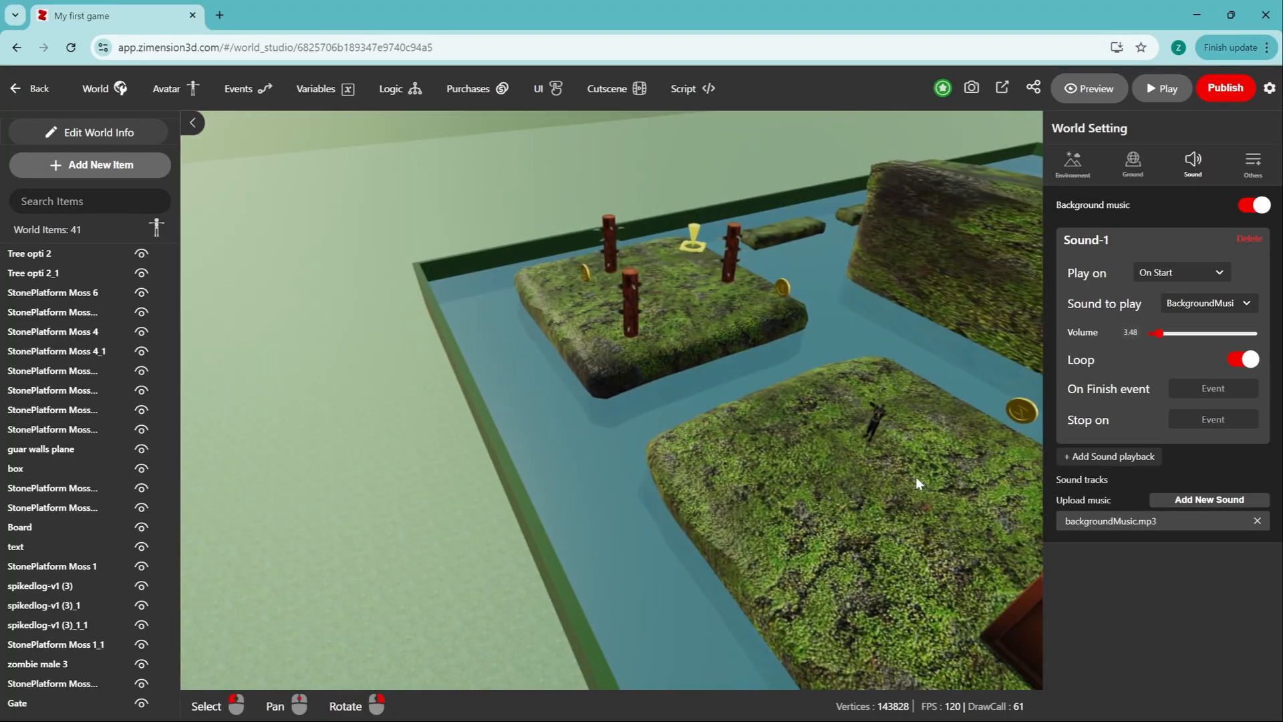
left_click(881, 434)
scroll(651, 479, "up", 3)
scroll(1117, 452, "down", 8)
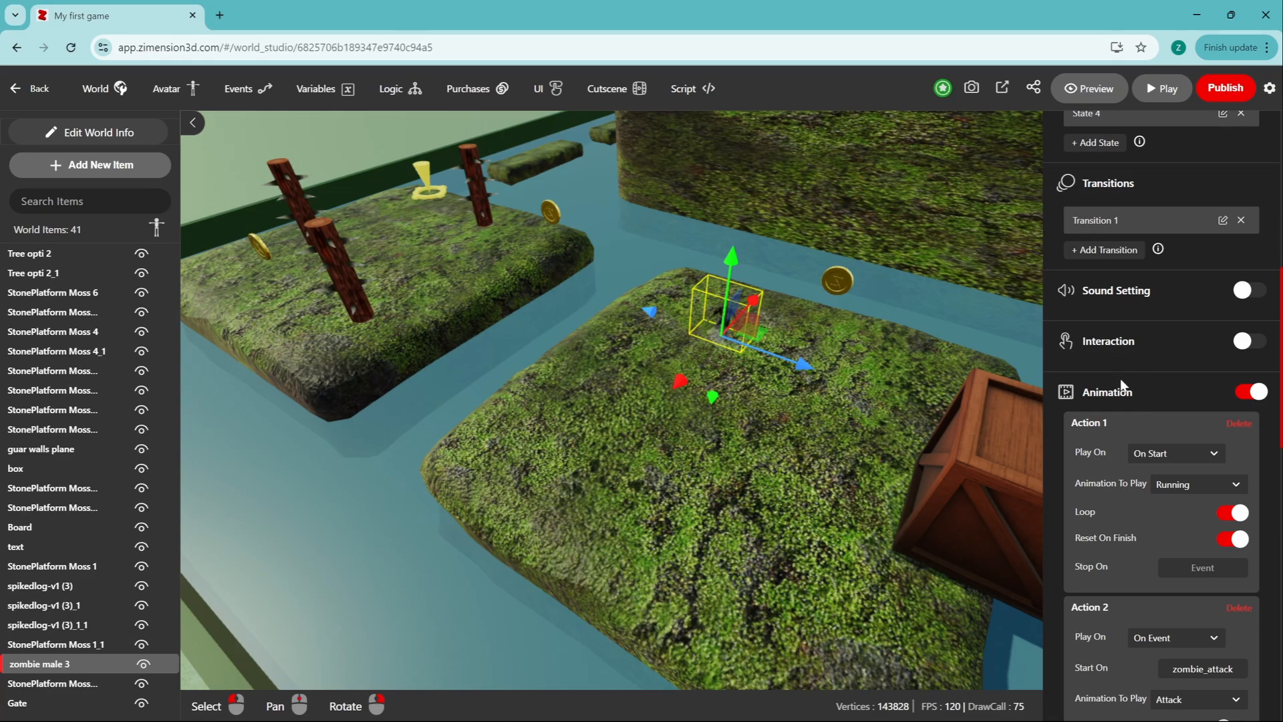
Step: Enable the zombie's sound setting and upload Zombie sound.mp3
left_click(1244, 292)
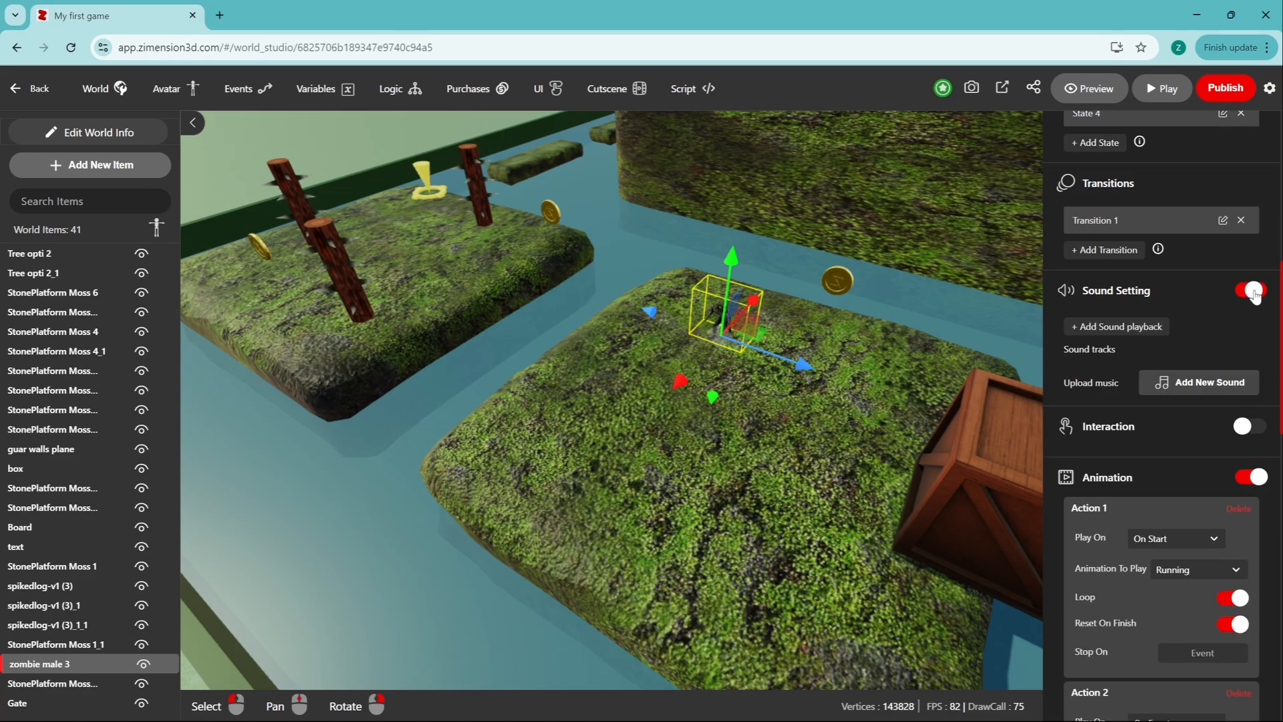
left_click(1179, 381)
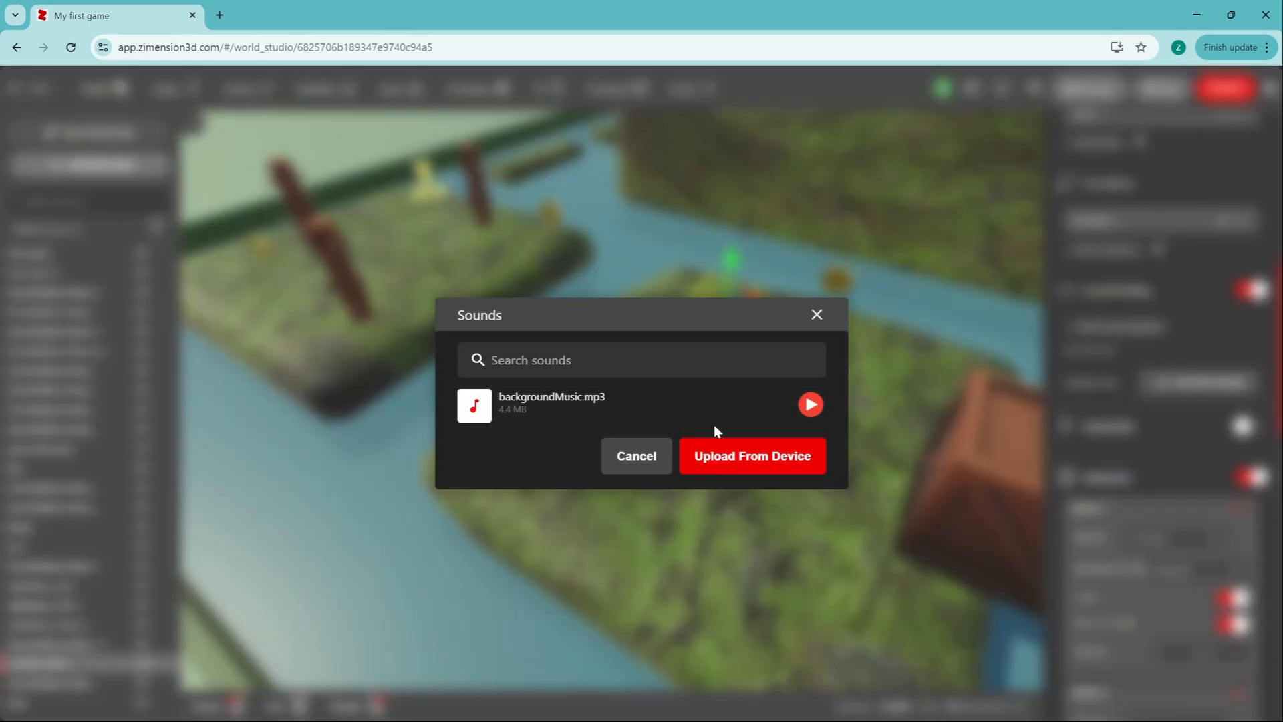
left_click(705, 460)
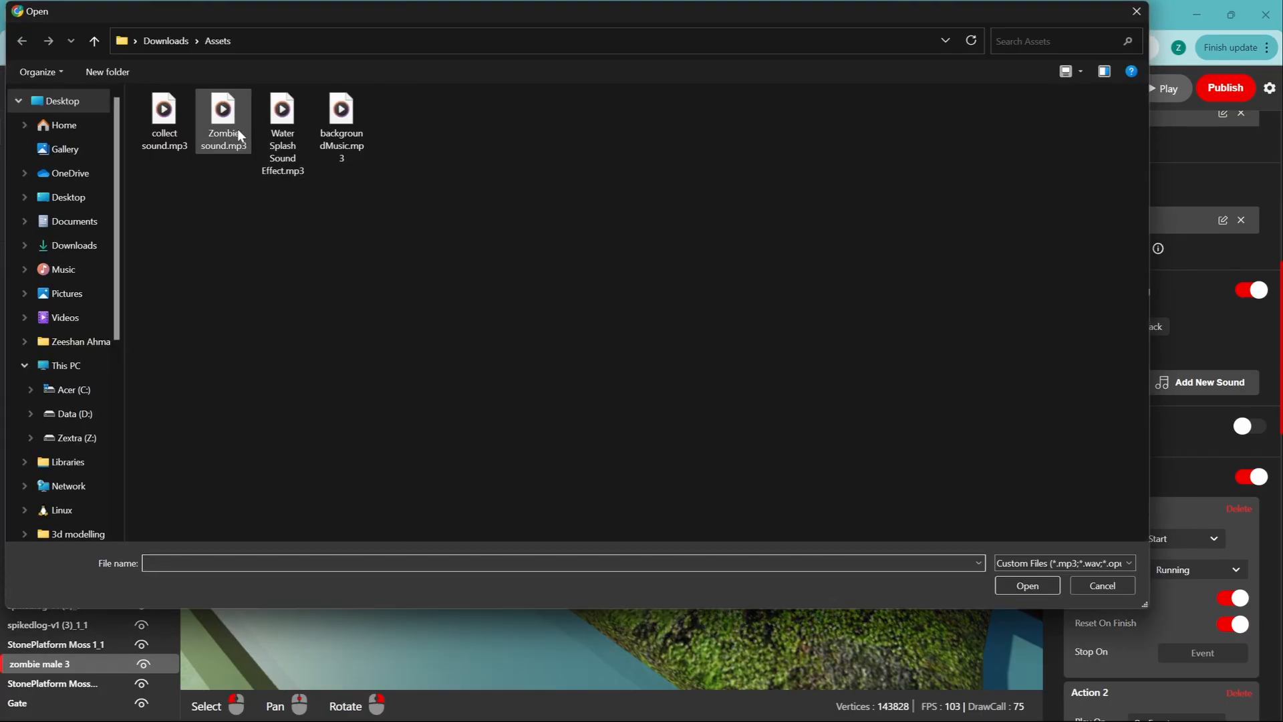
left_click(238, 131)
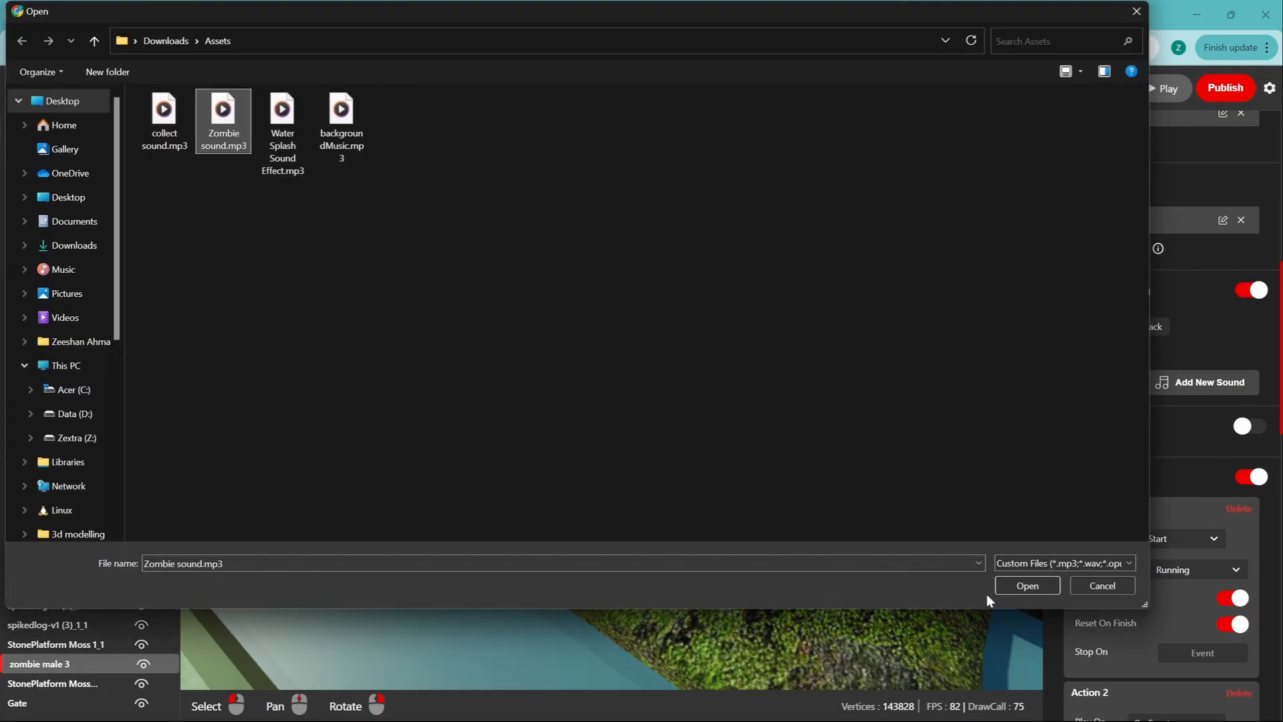
left_click(1016, 584)
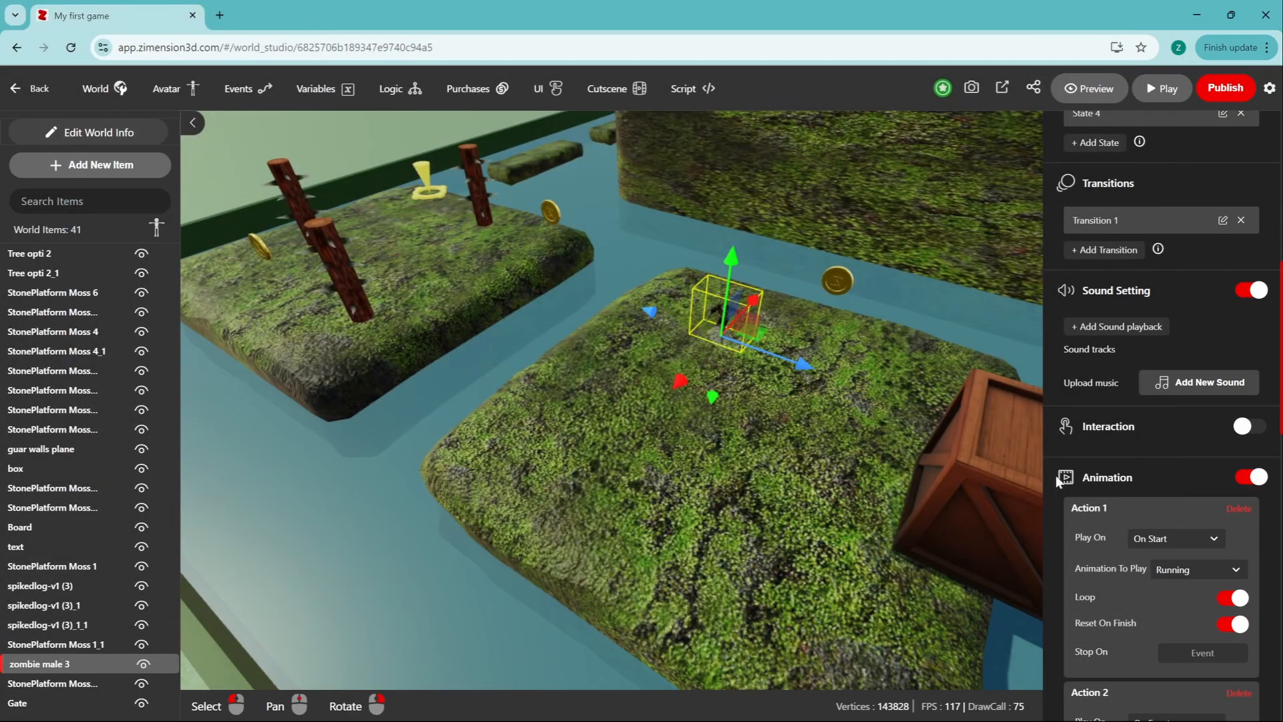
Step: Add a zombie playback of Zombie sound.mp3 at volume 4, then select the water box
left_click(1084, 329)
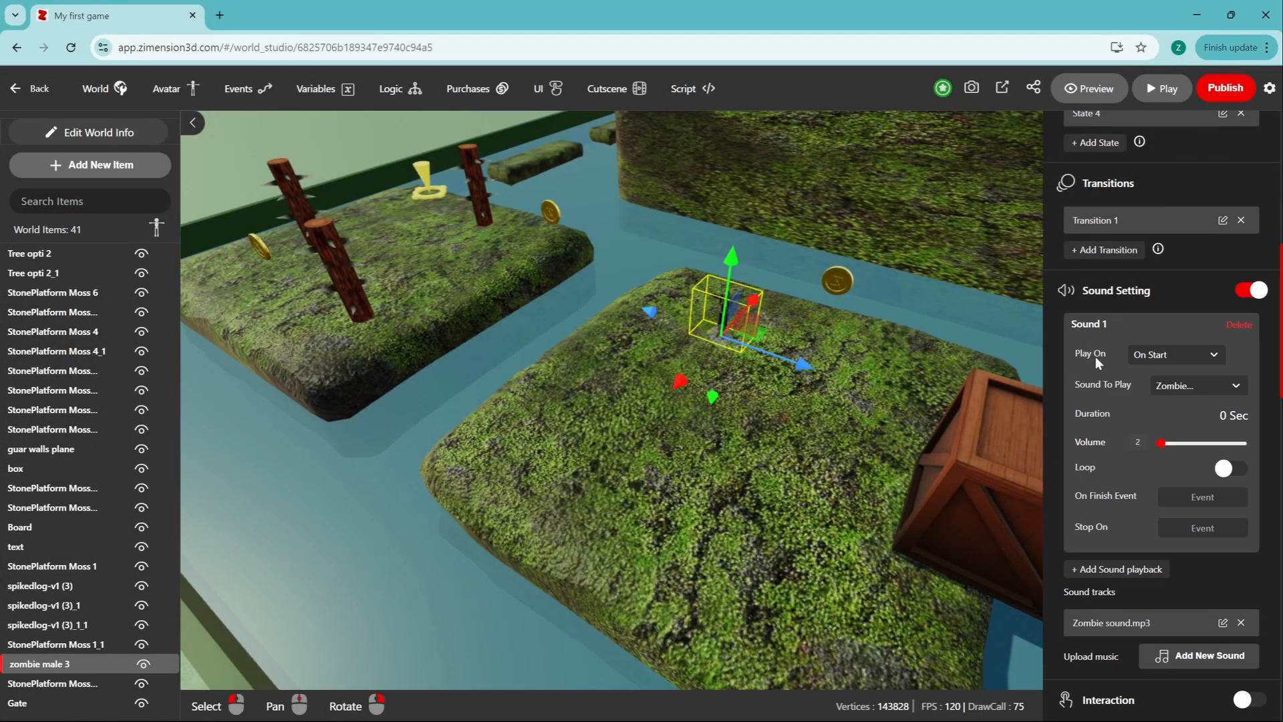
left_click(1186, 398)
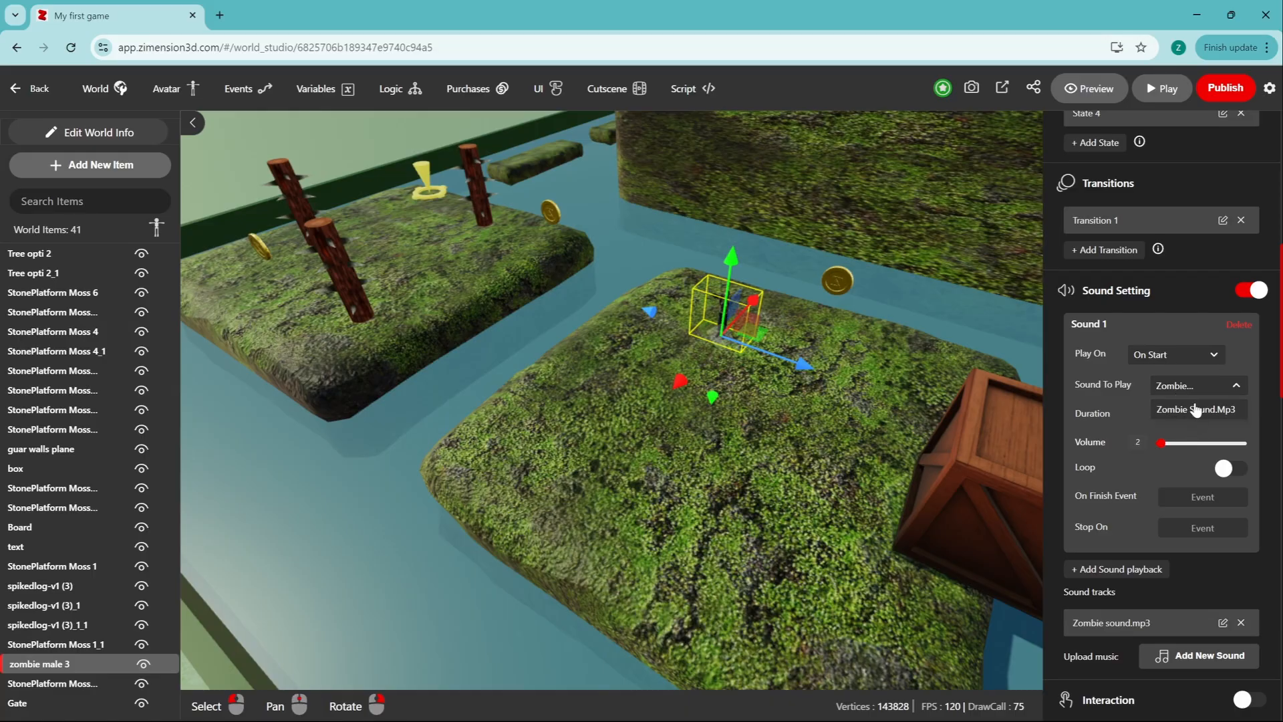
left_click_drag(1161, 447, 1163, 447)
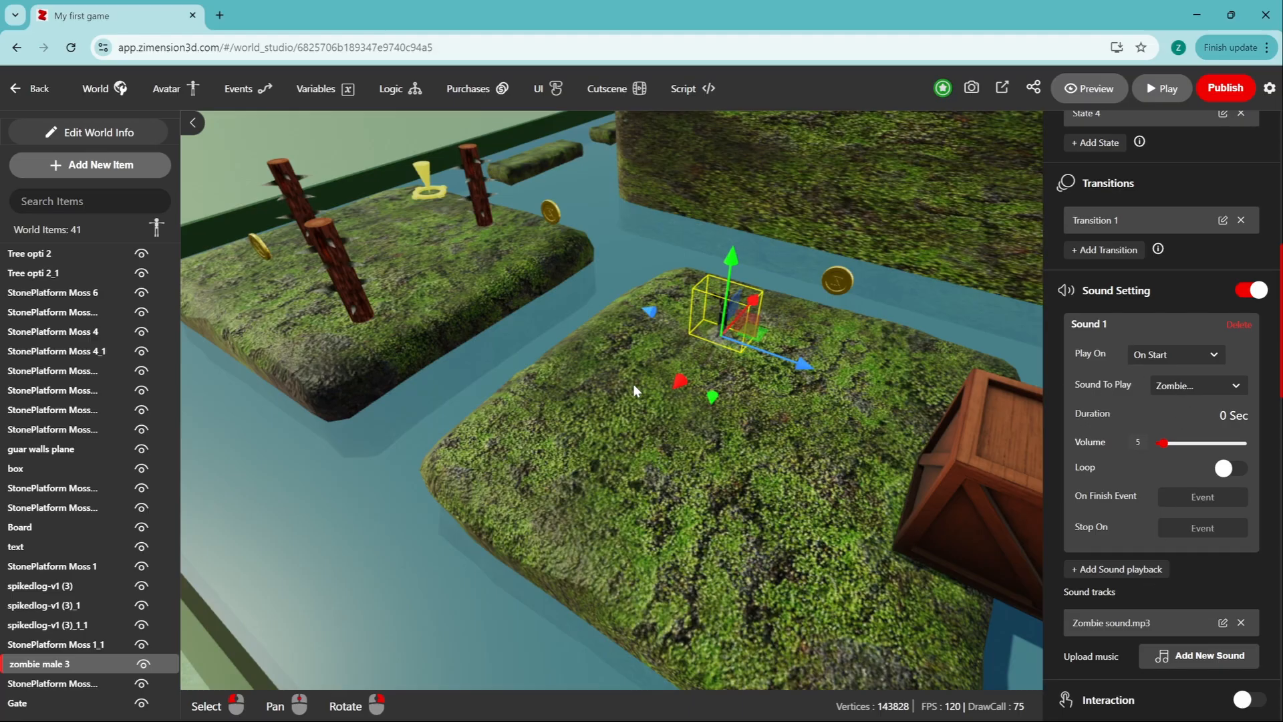
left_click(352, 456)
right_click_drag(482, 449, 367, 181)
Step: Upload Water Splash Sound Effect.mp3 to the world's sound settings
left_click(115, 98)
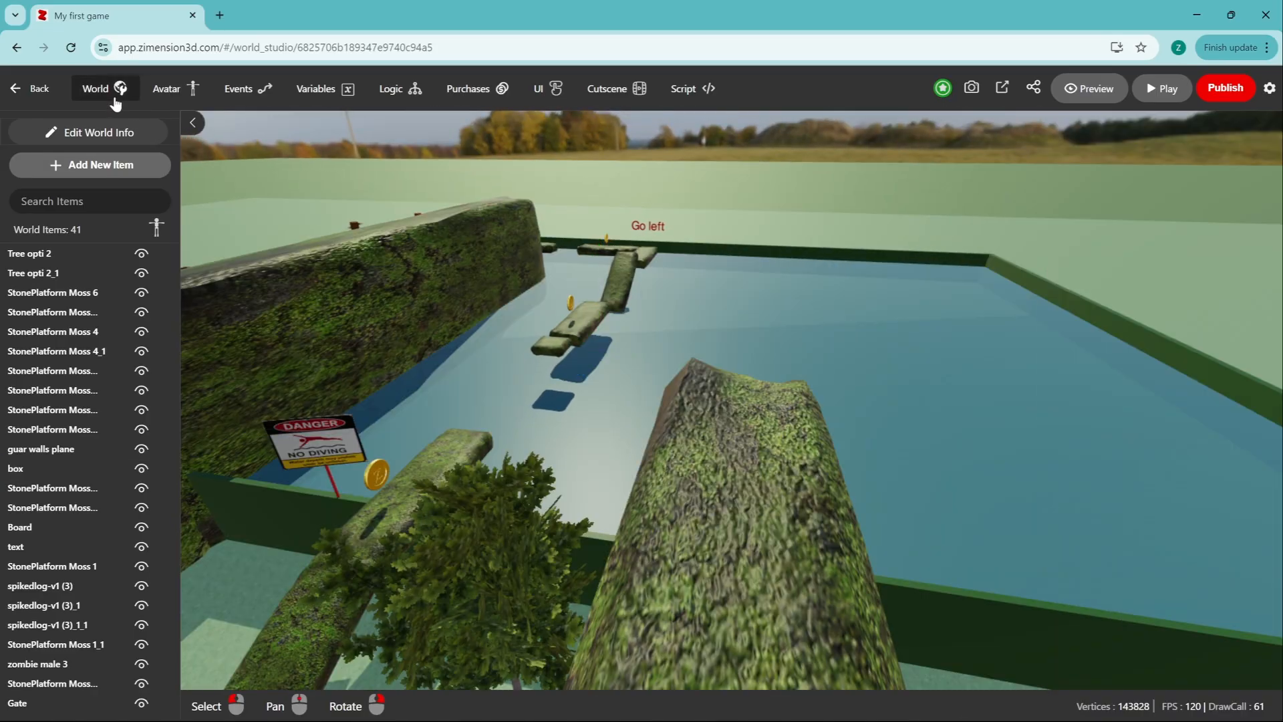
left_click(131, 90)
left_click(1192, 167)
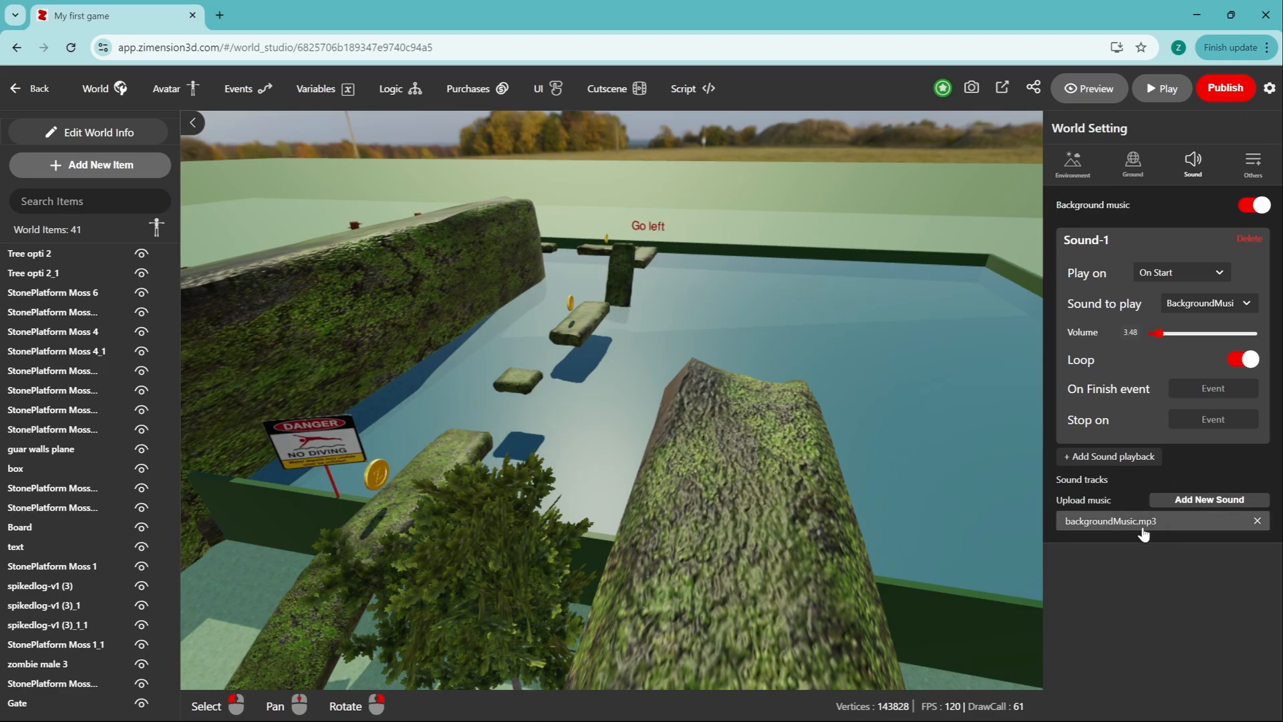
left_click(1184, 503)
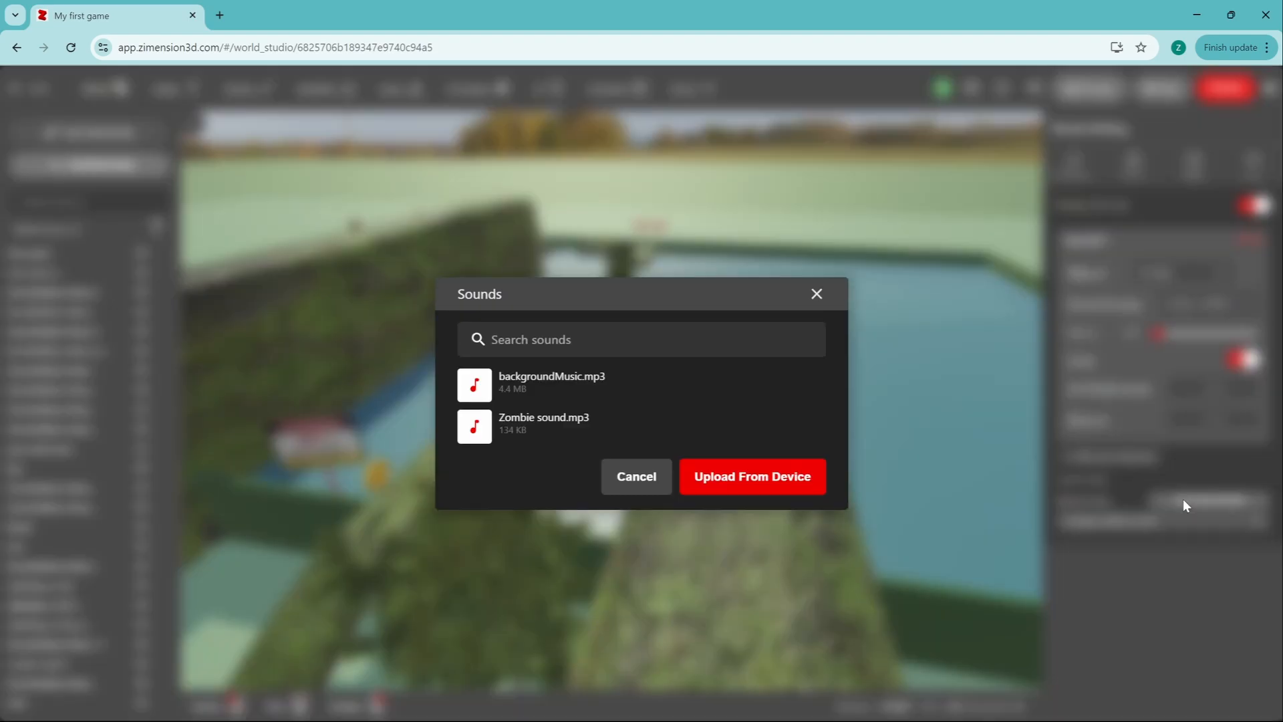
left_click(721, 493)
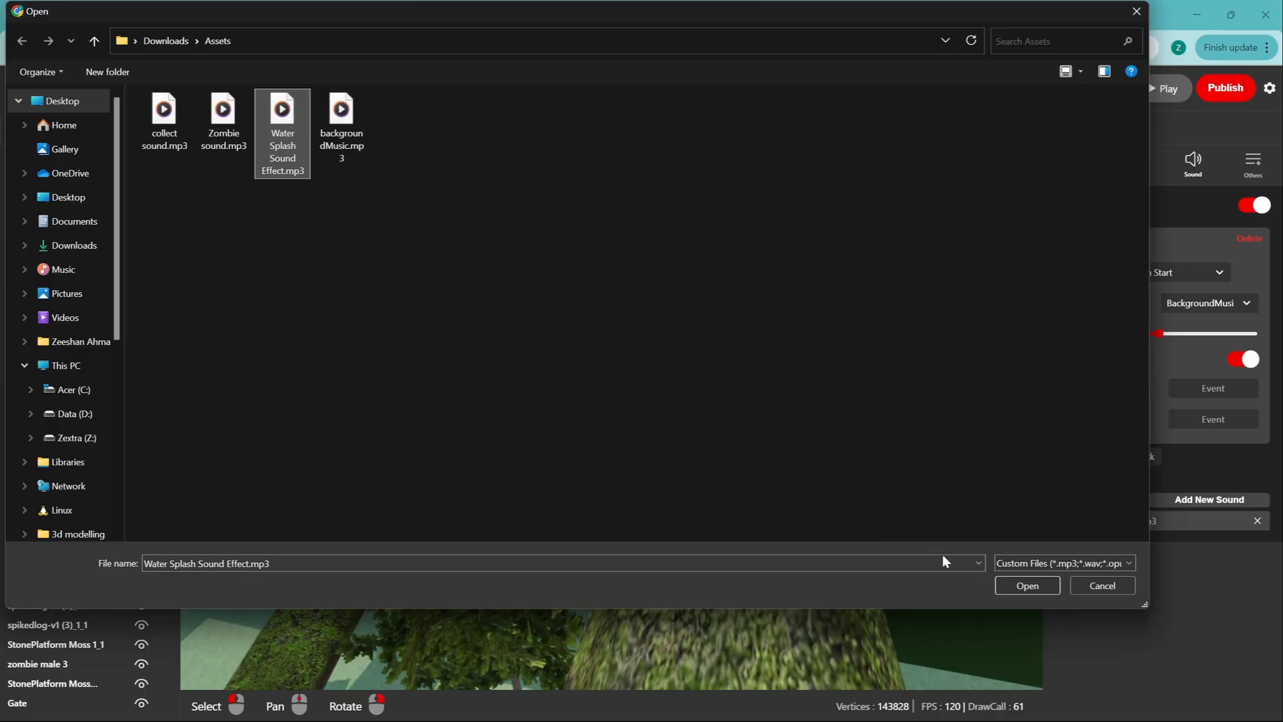
left_click(1012, 581)
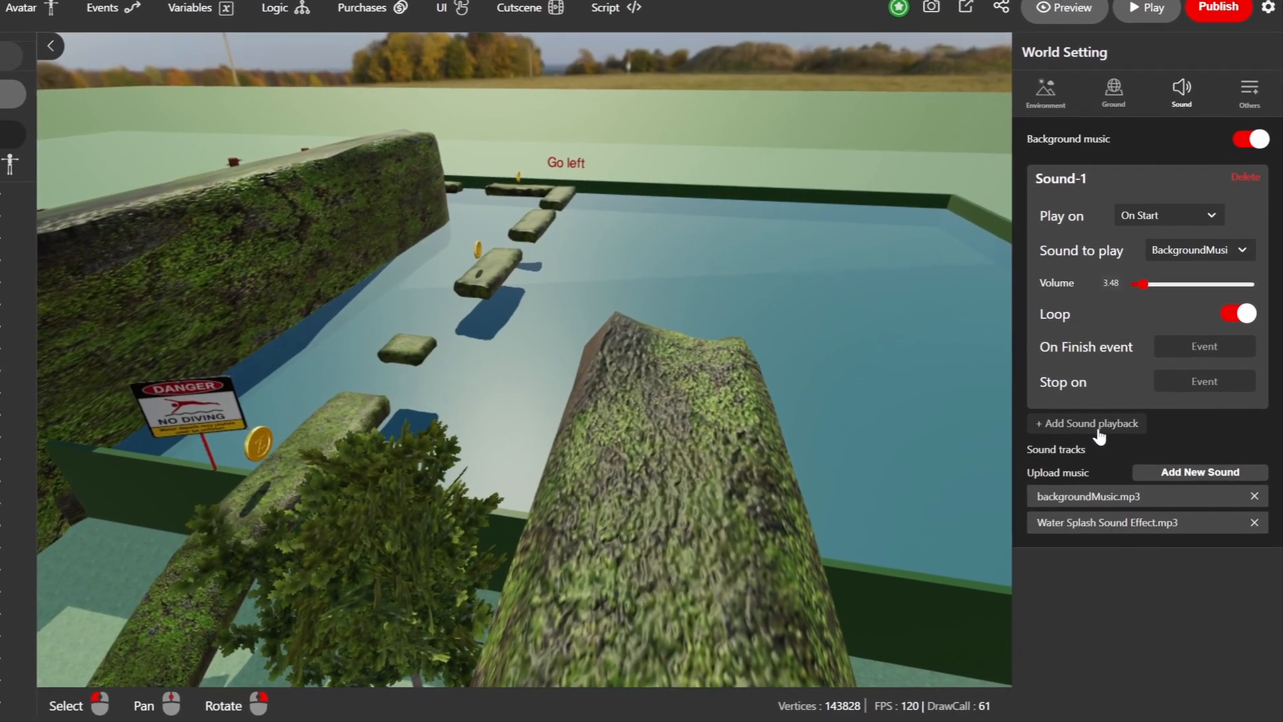
Step: Add Sound-2 set to play on a new player_fall event
left_click(1110, 456)
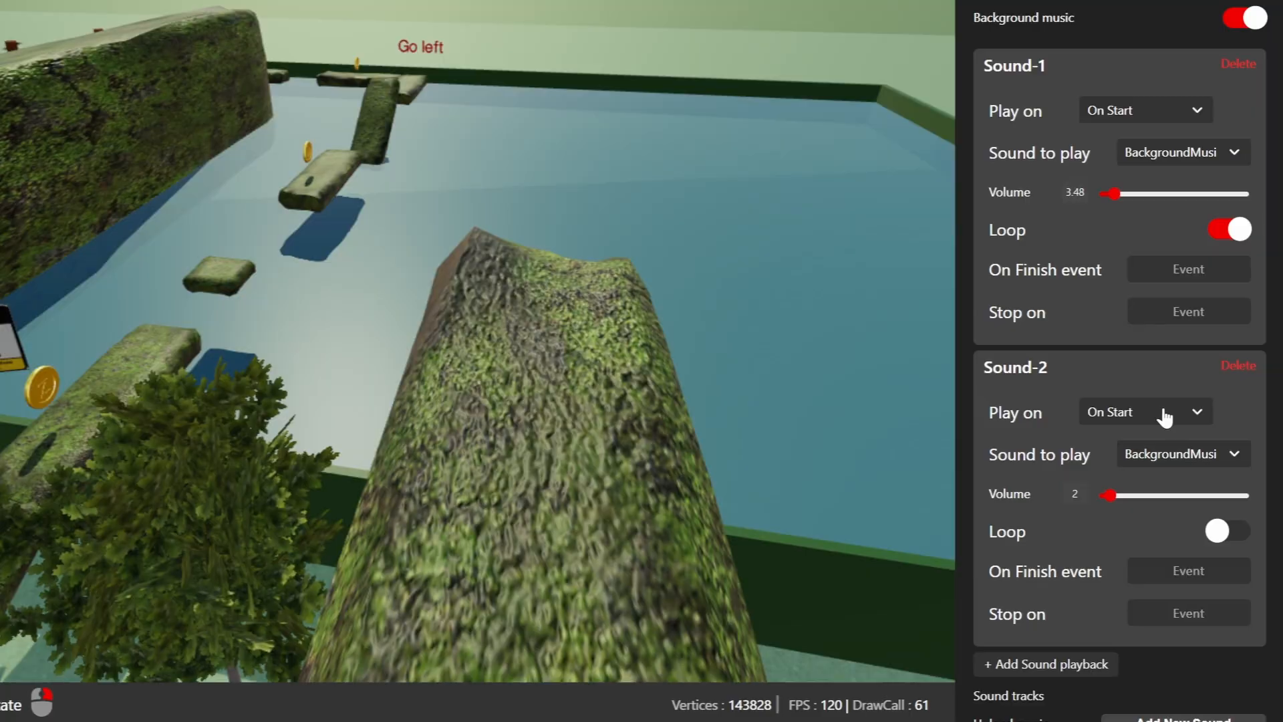
left_click(1167, 446)
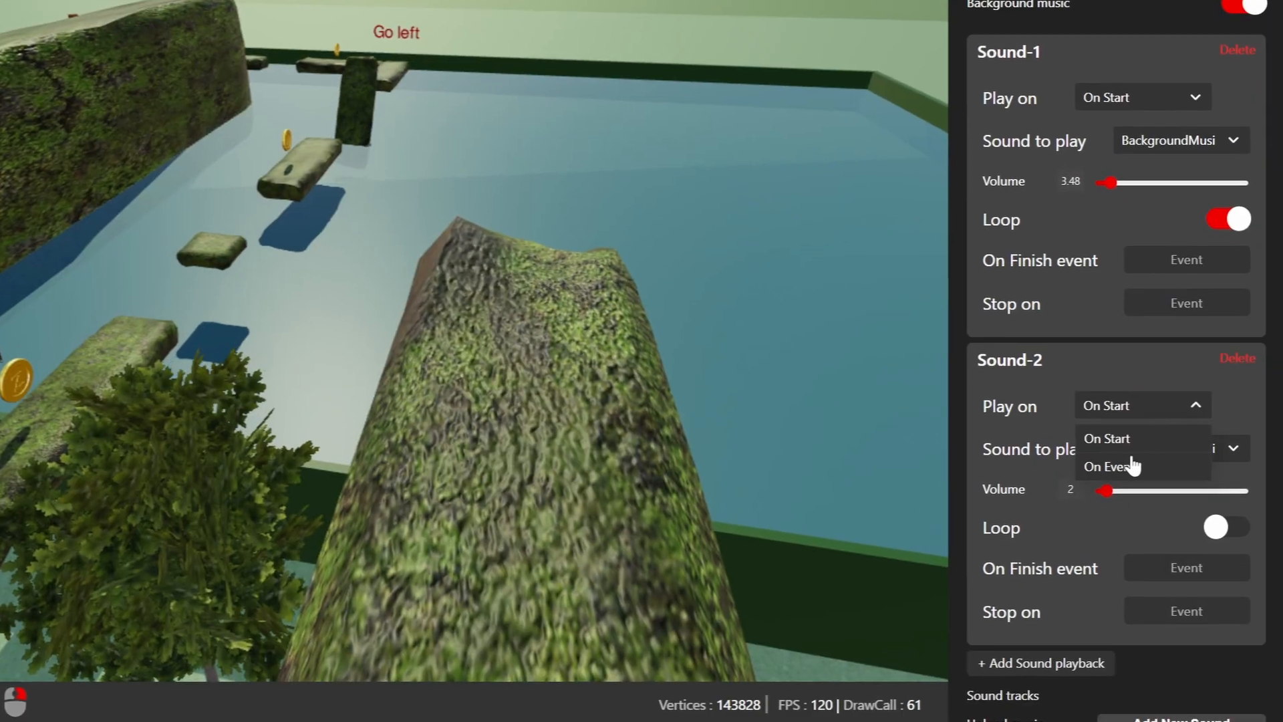
left_click(1149, 494)
left_click(1139, 450)
scroll(1145, 504, "down", 2)
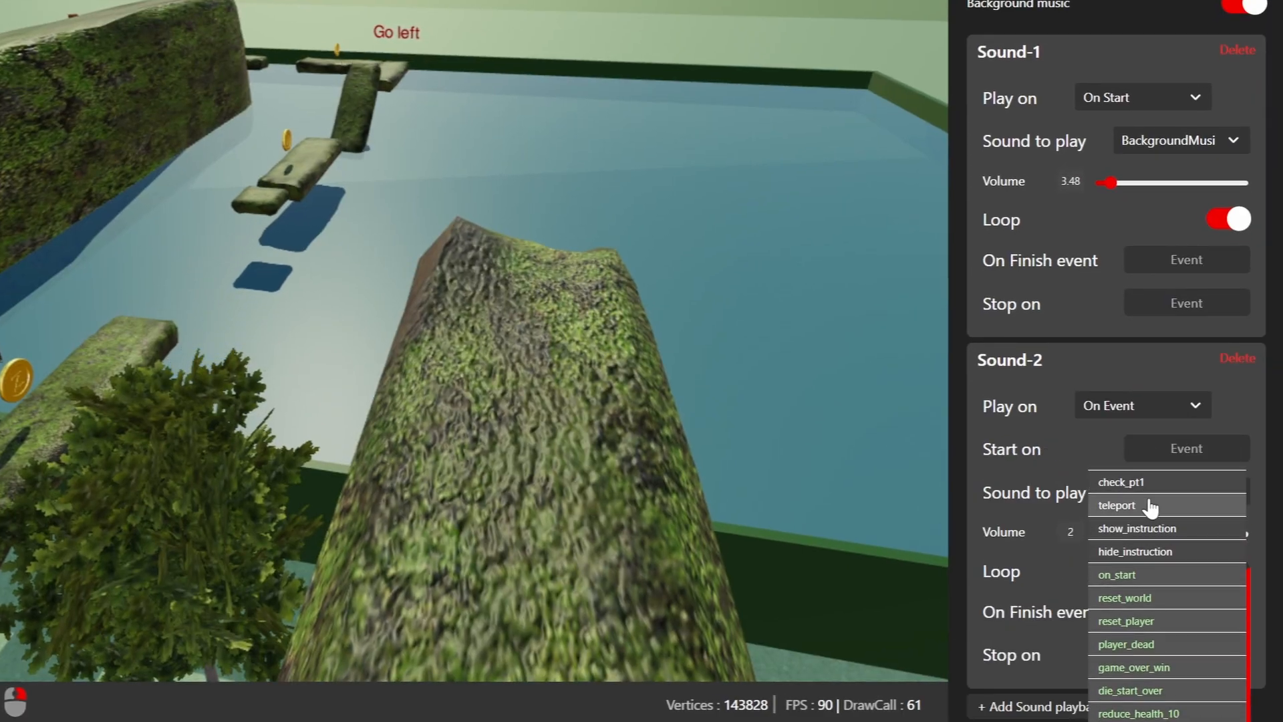
scroll(1153, 513, "up", 2)
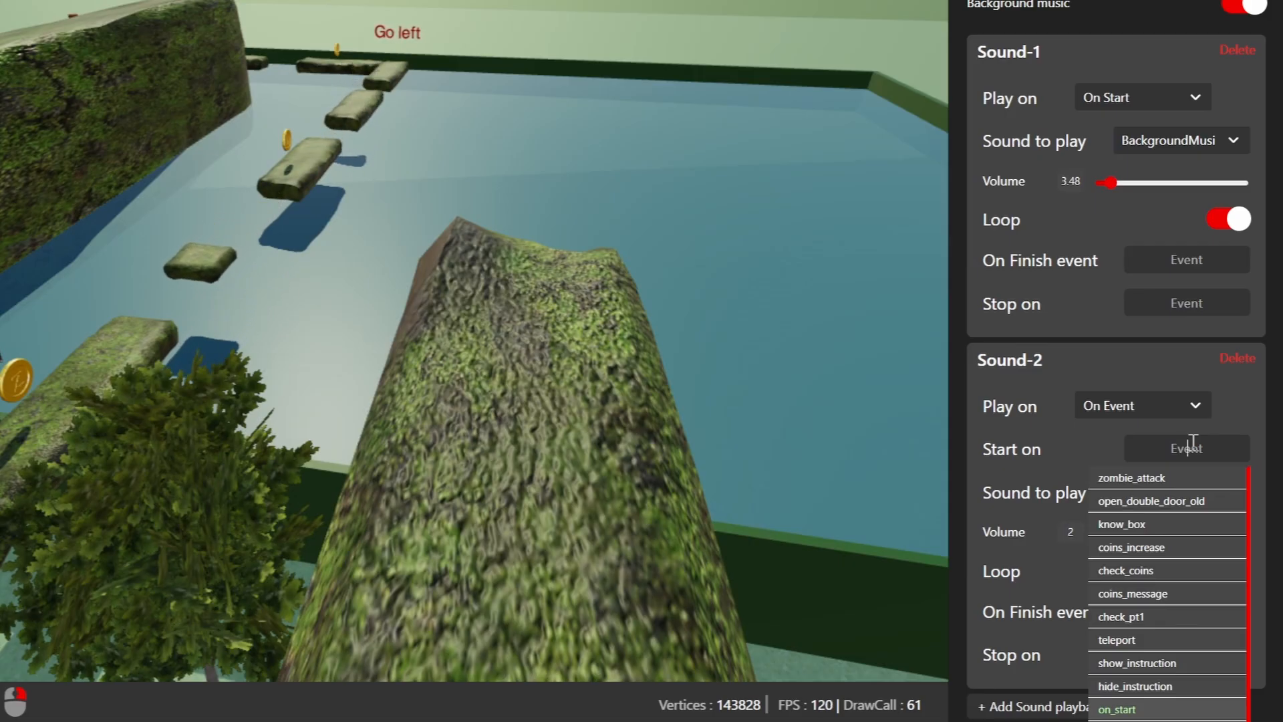
type("player")
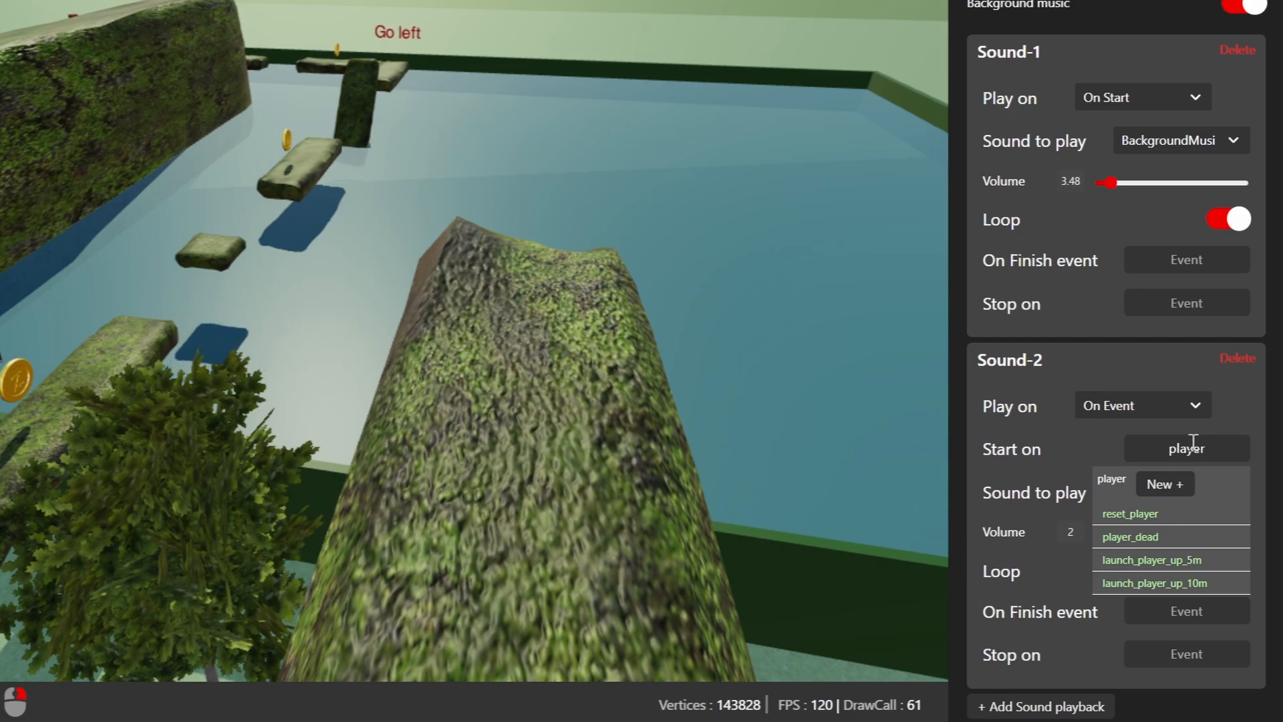
type("_fall")
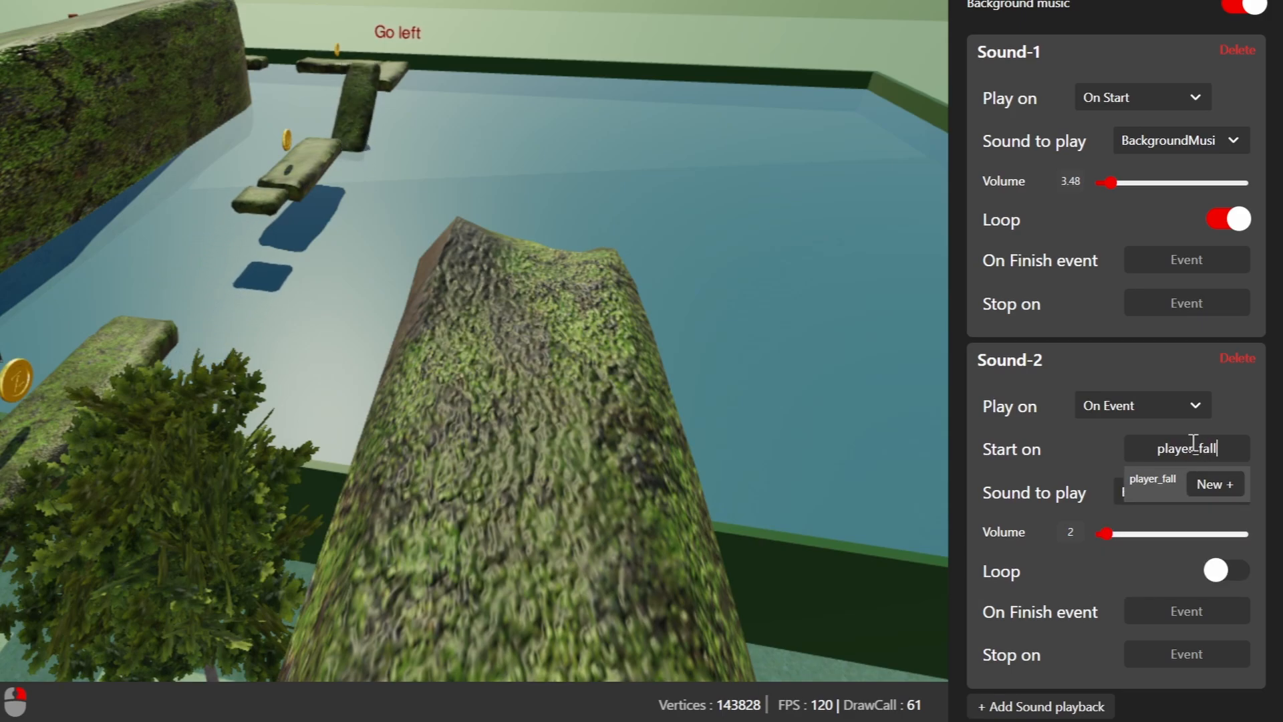
left_click(1216, 492)
Step: Make Sound-2 play the Water Splash sound at volume 3.85
left_click(1144, 496)
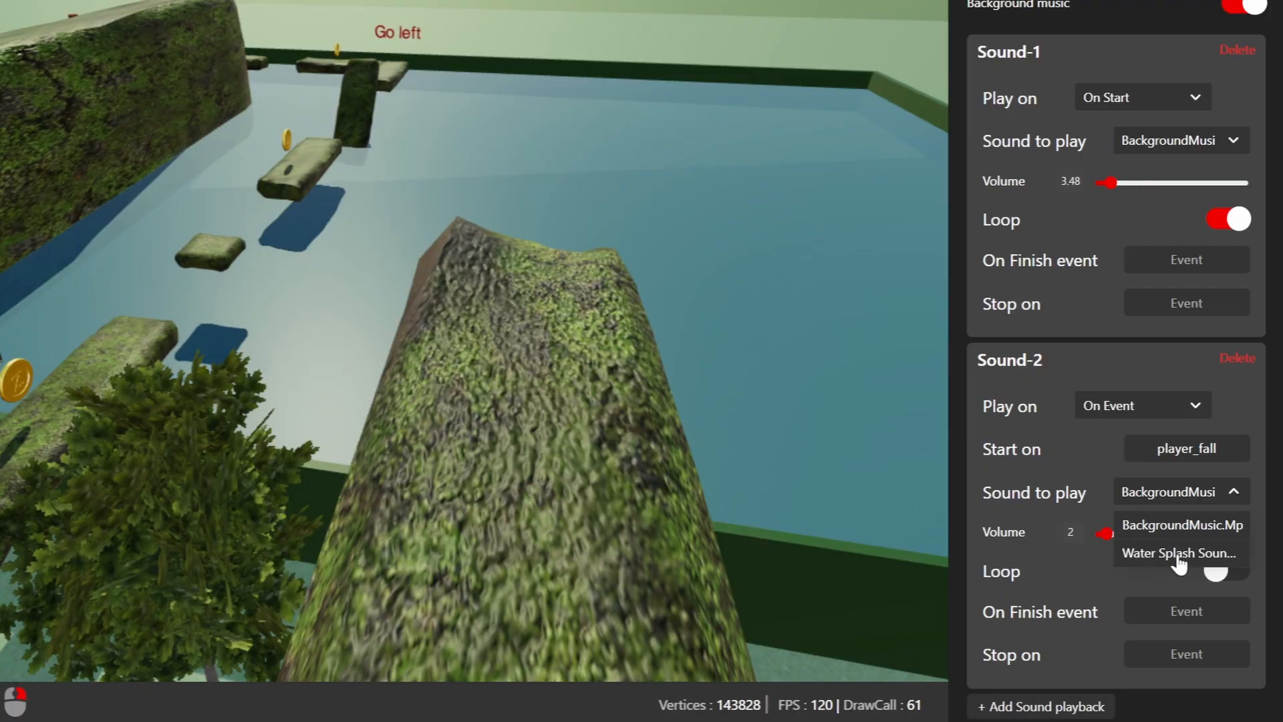
left_click(1170, 552)
left_click_drag(1107, 534, 1114, 534)
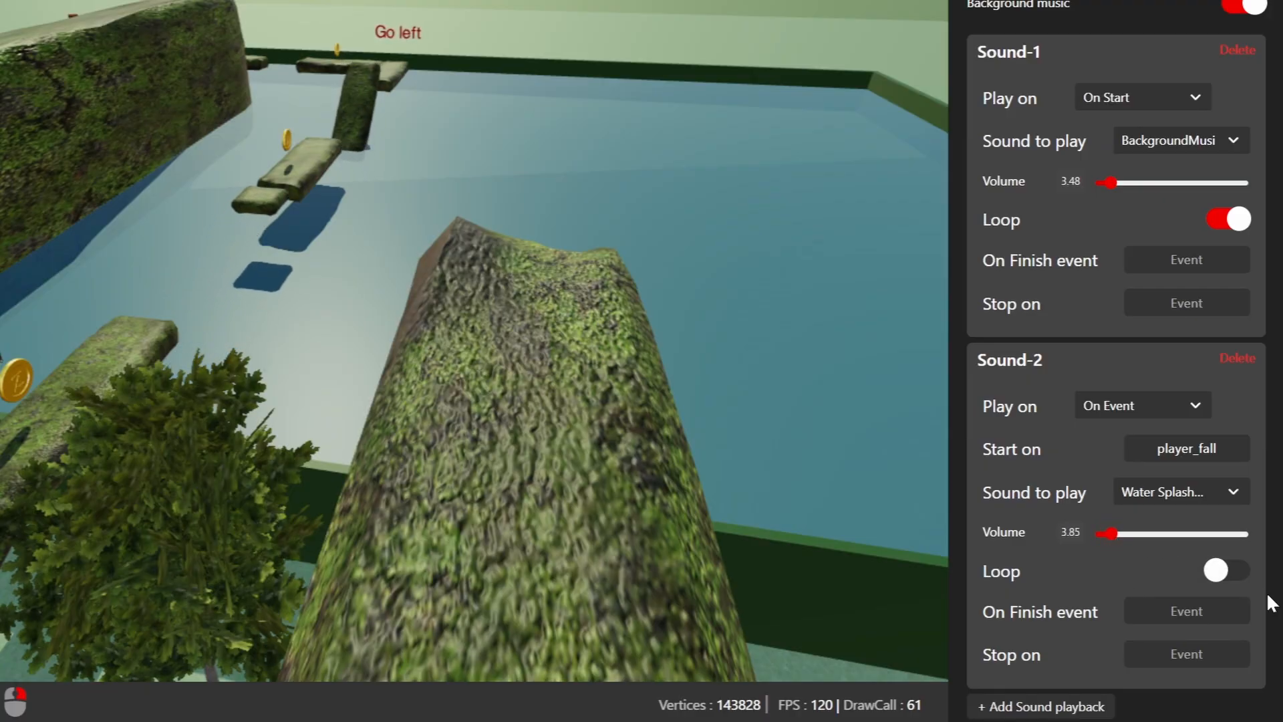
scroll(1121, 468, "down", 2)
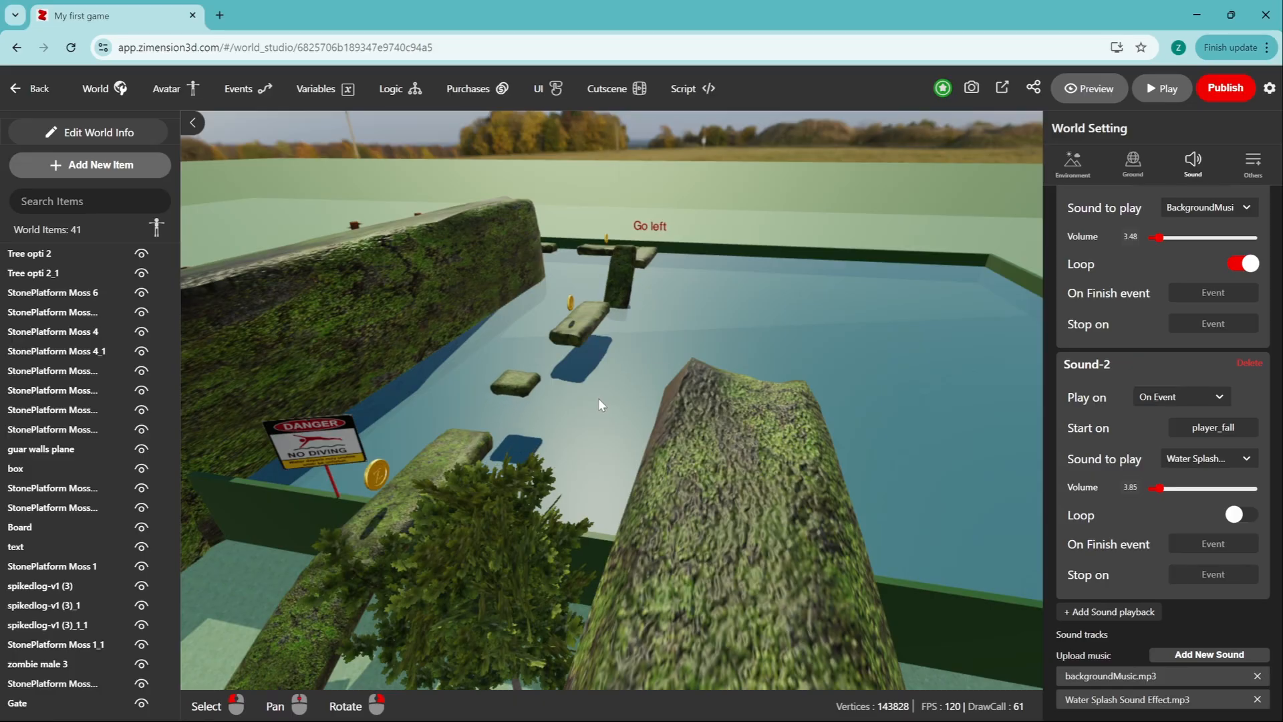
Step: Set the water box's On Enter collision event to player_fall
left_click(599, 398)
scroll(1104, 503, "down", 12)
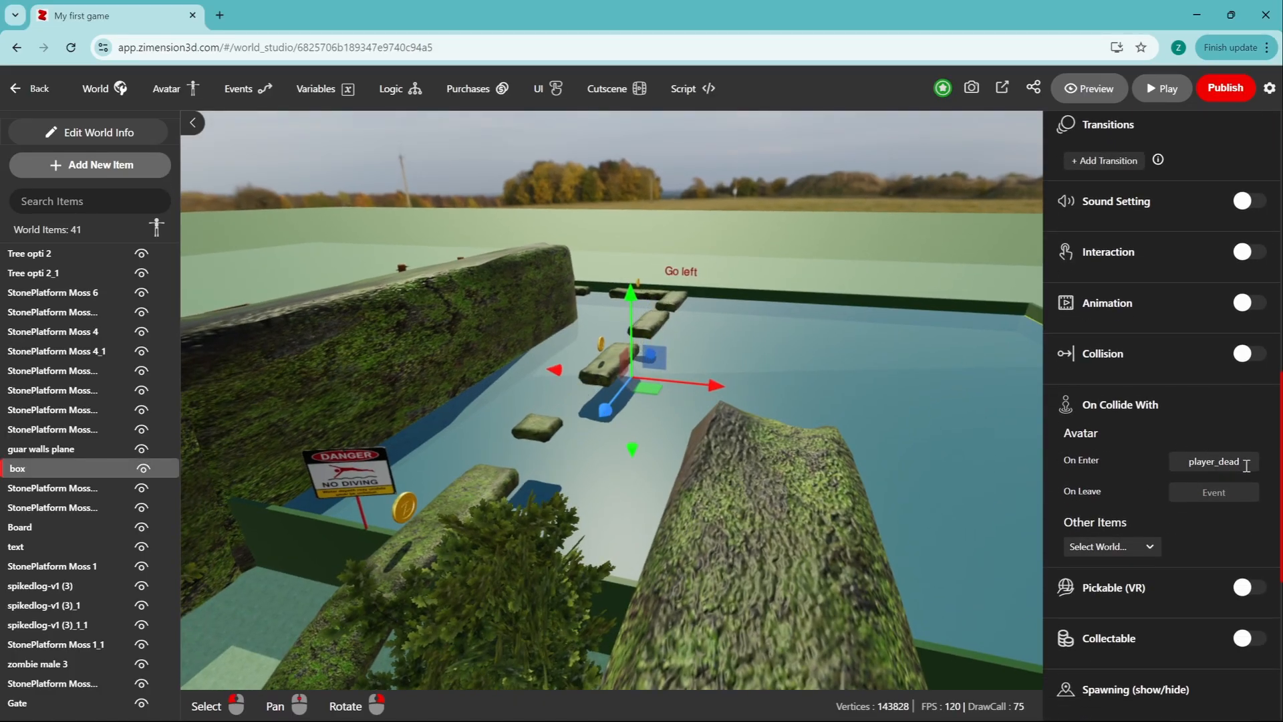
left_click(1246, 465)
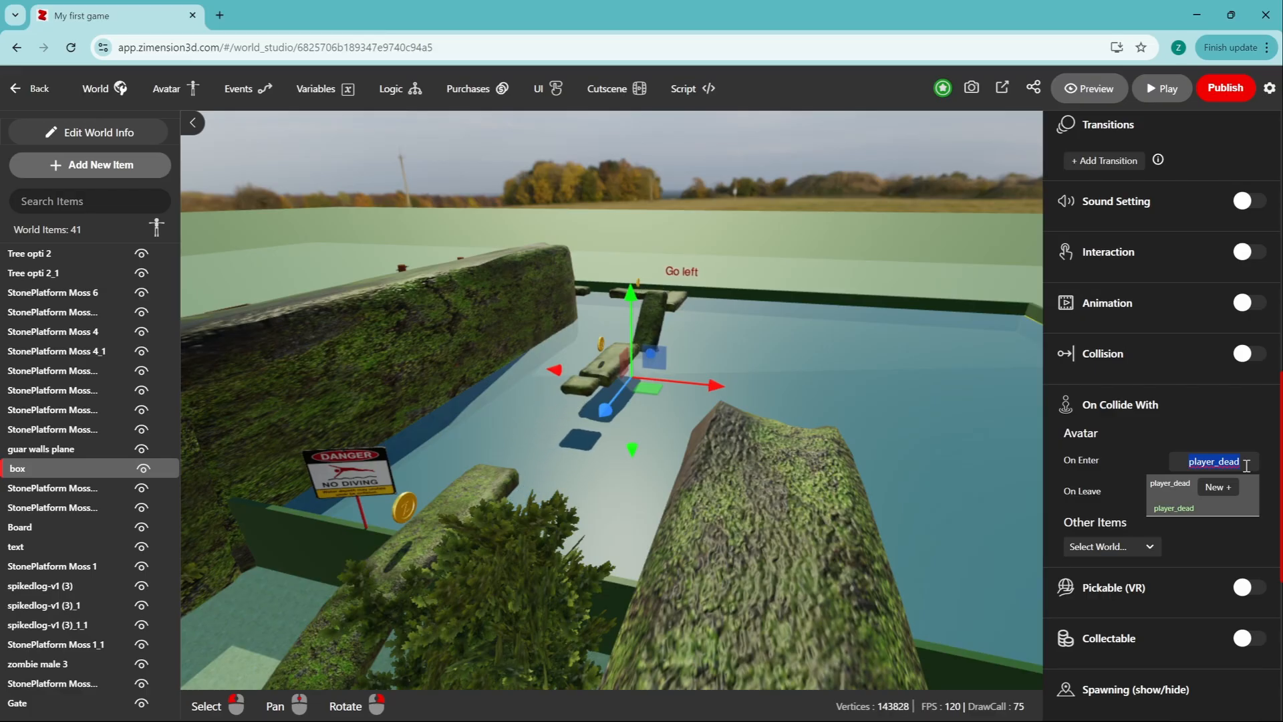
type("pla")
left_click(1208, 511)
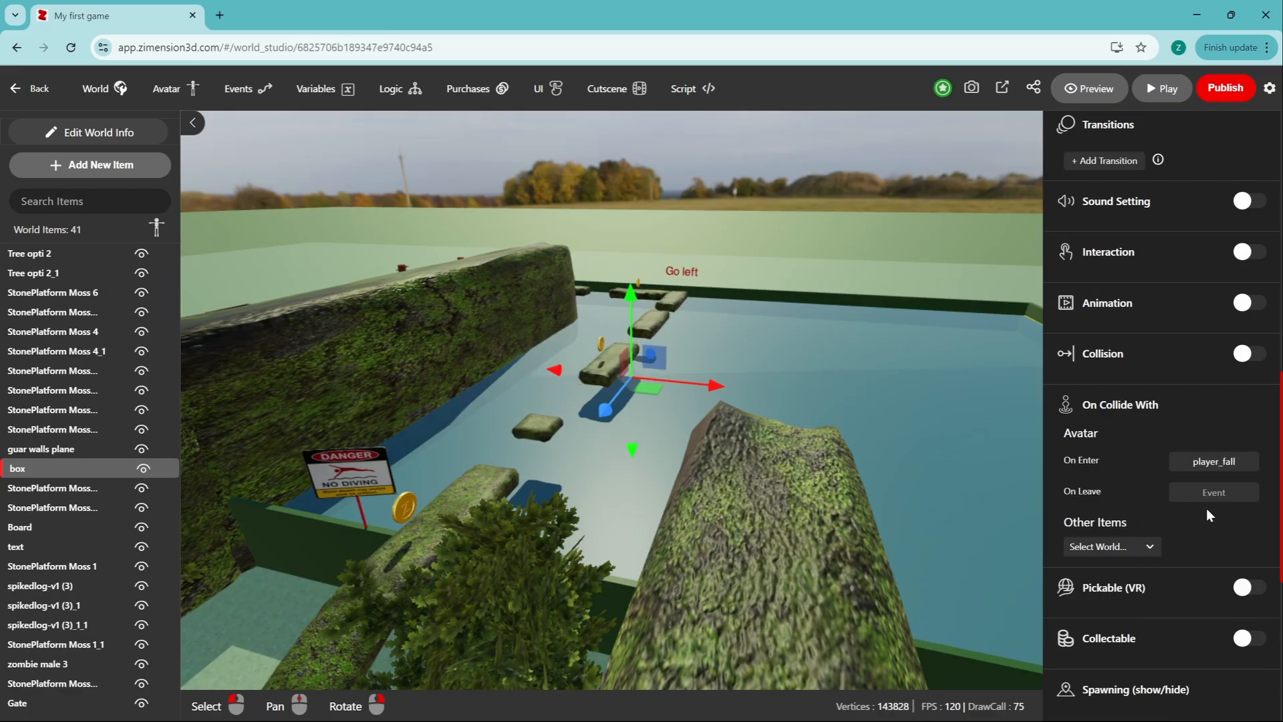
Step: Create a logic flow where player_fall triggers player_dead
left_click(399, 88)
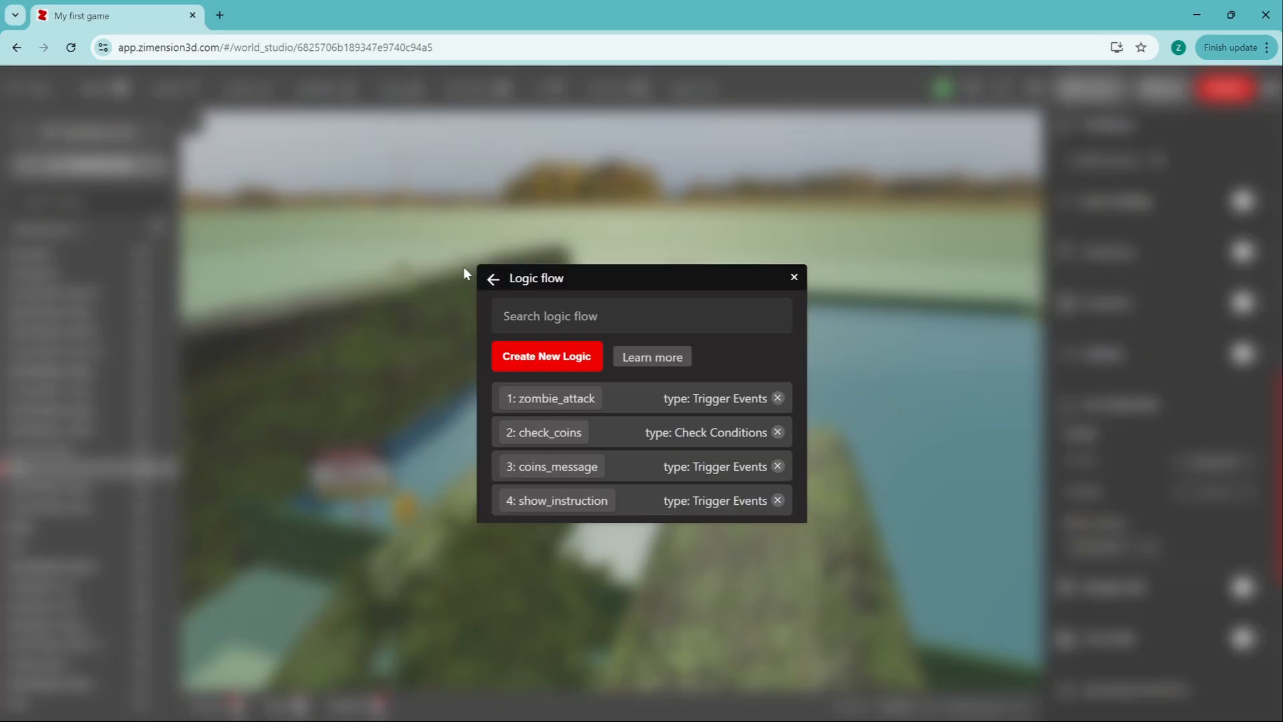
left_click(535, 358)
left_click(532, 244)
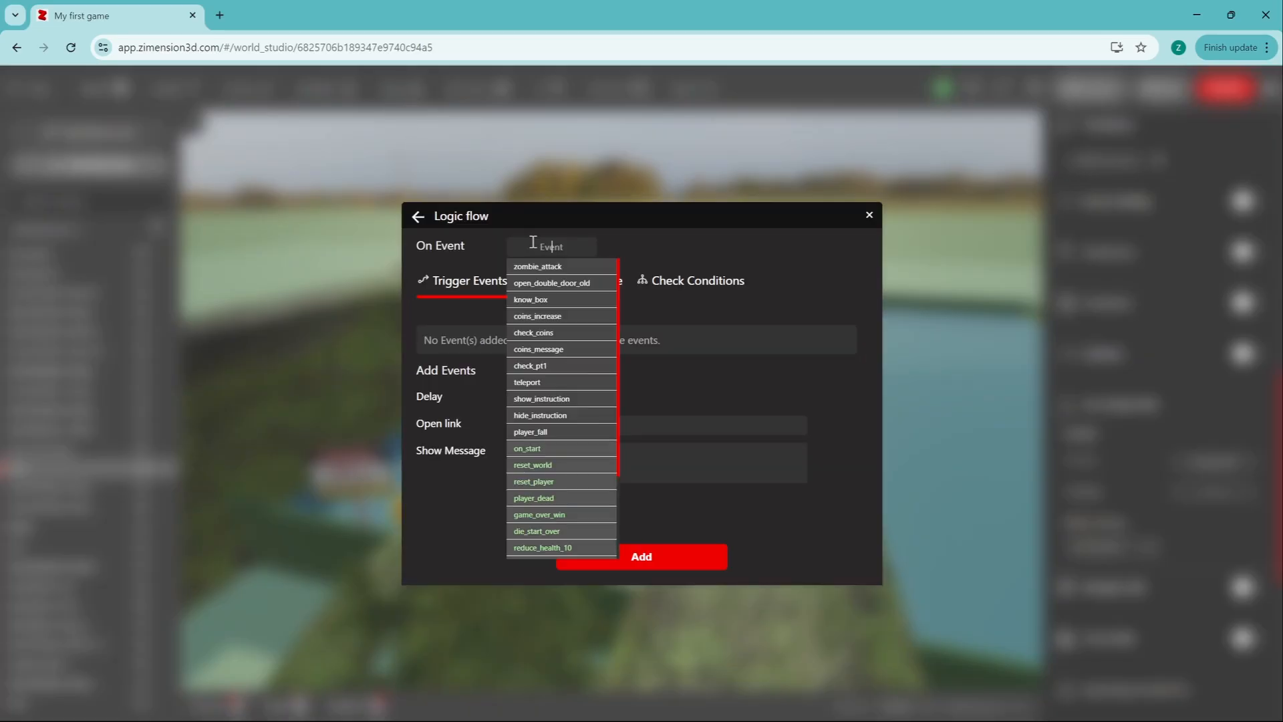
type("pla")
left_click(534, 266)
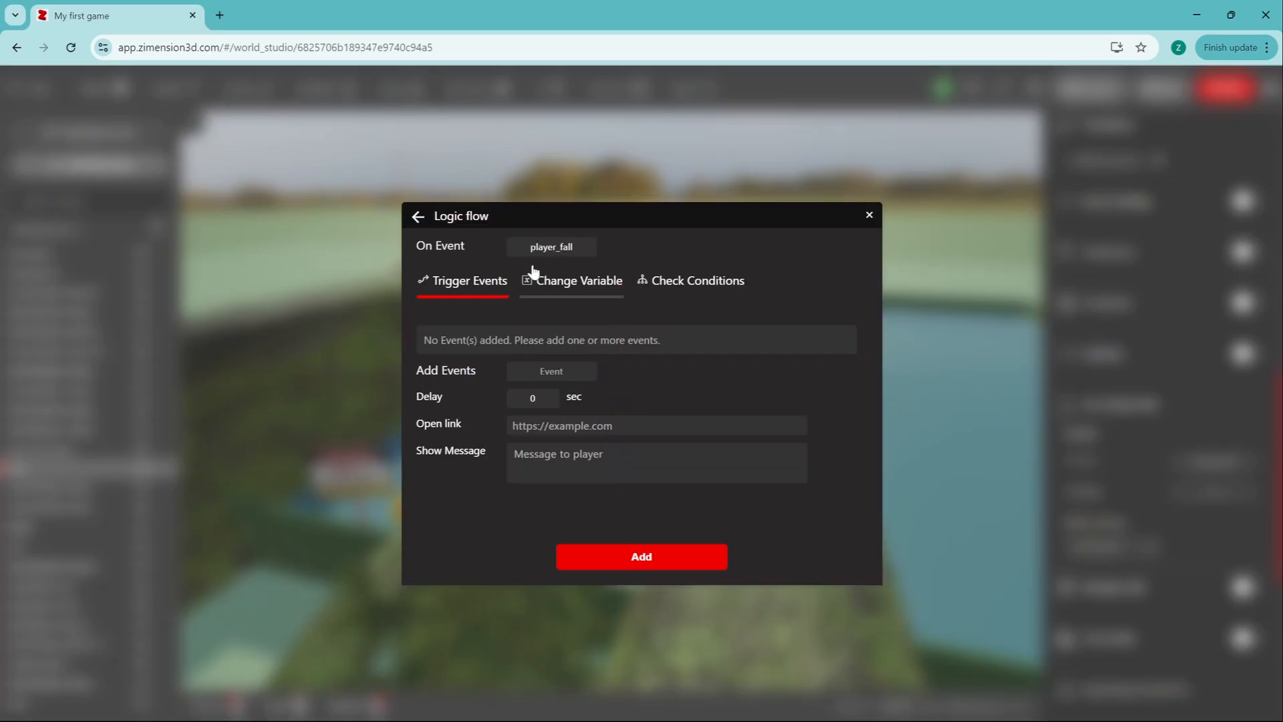
left_click(541, 376)
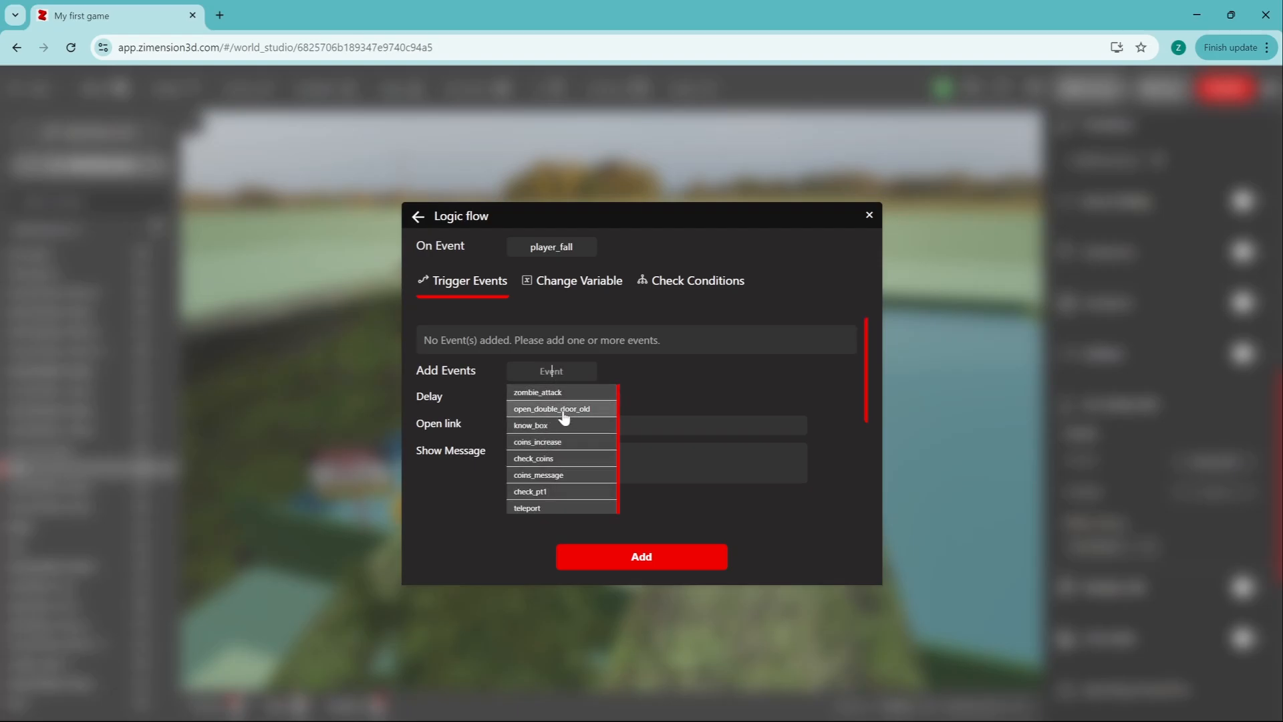
scroll(564, 438, "down", 5)
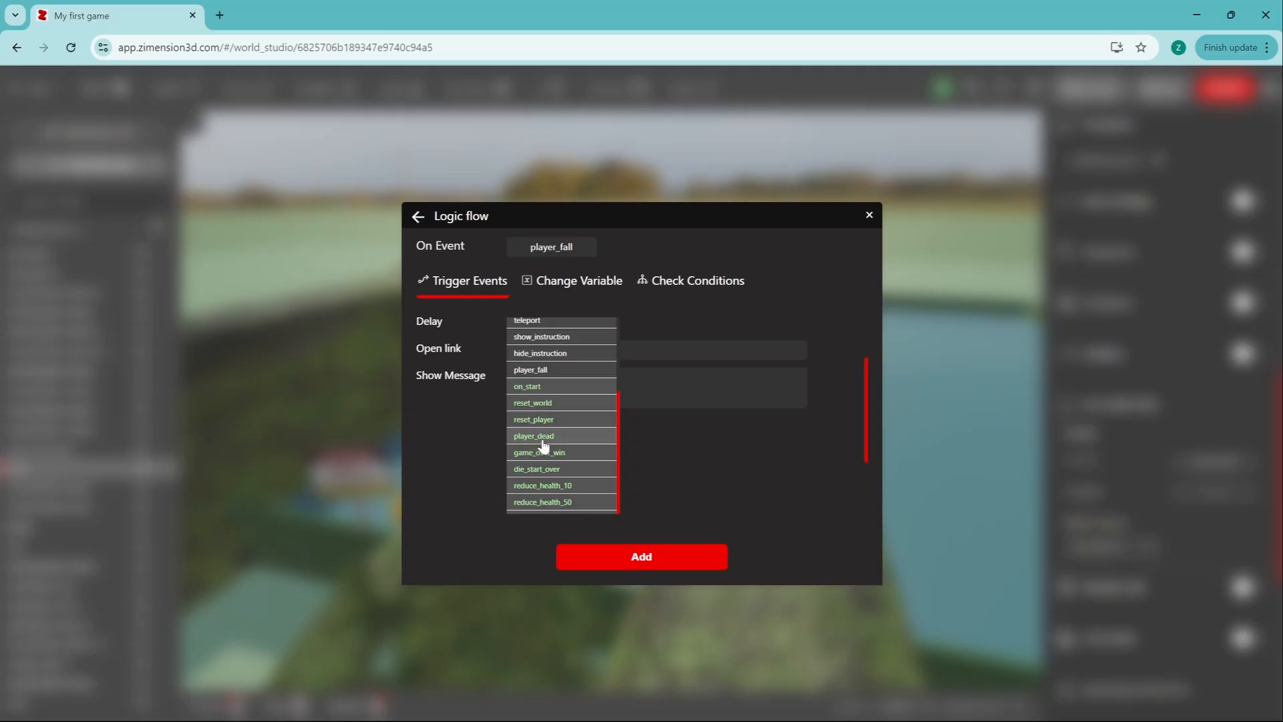
left_click(543, 436)
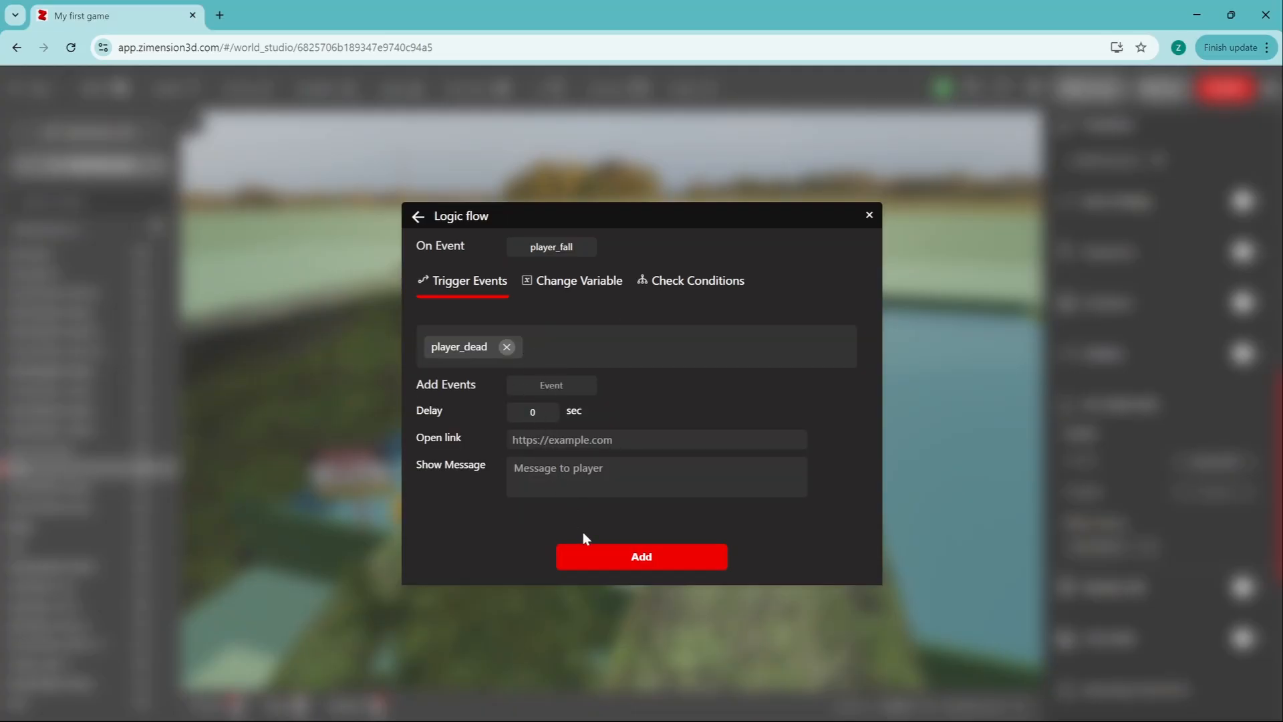
left_click(595, 548)
Step: Close the logic list, inspect the coin's Collectable settings, then deselect it to show world settings
left_click(794, 260)
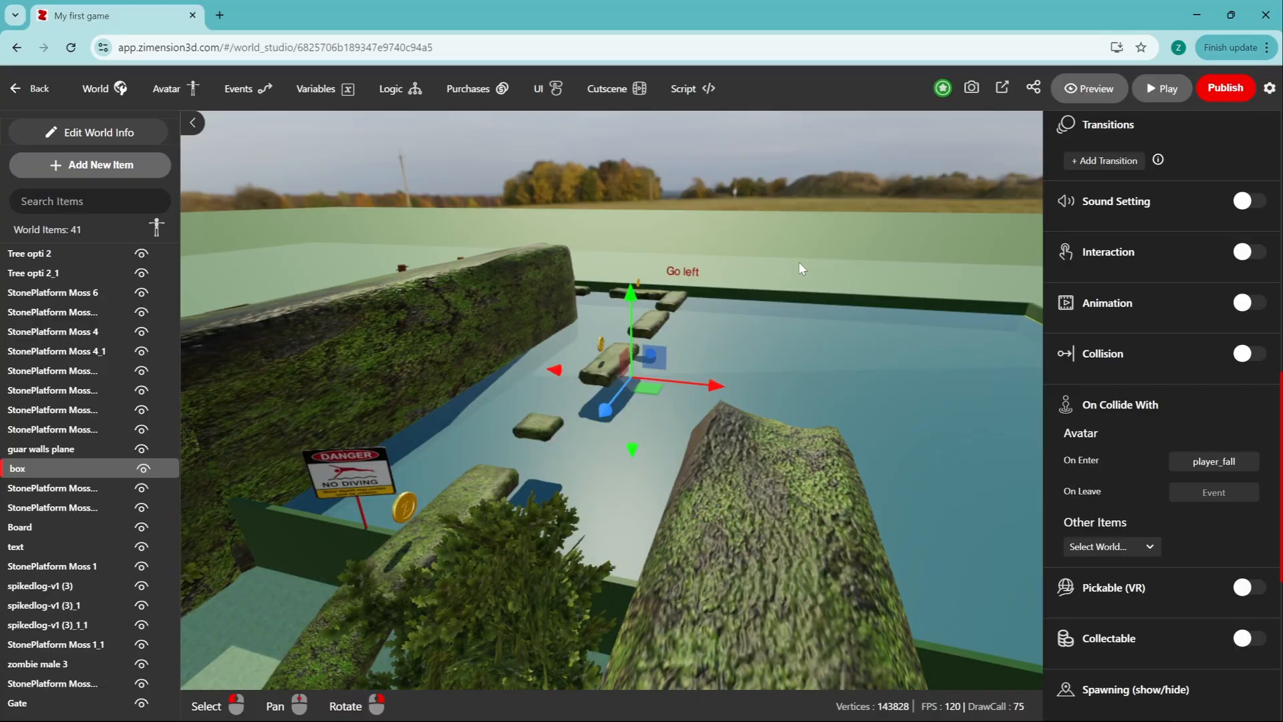
scroll(1132, 423, "down", 5)
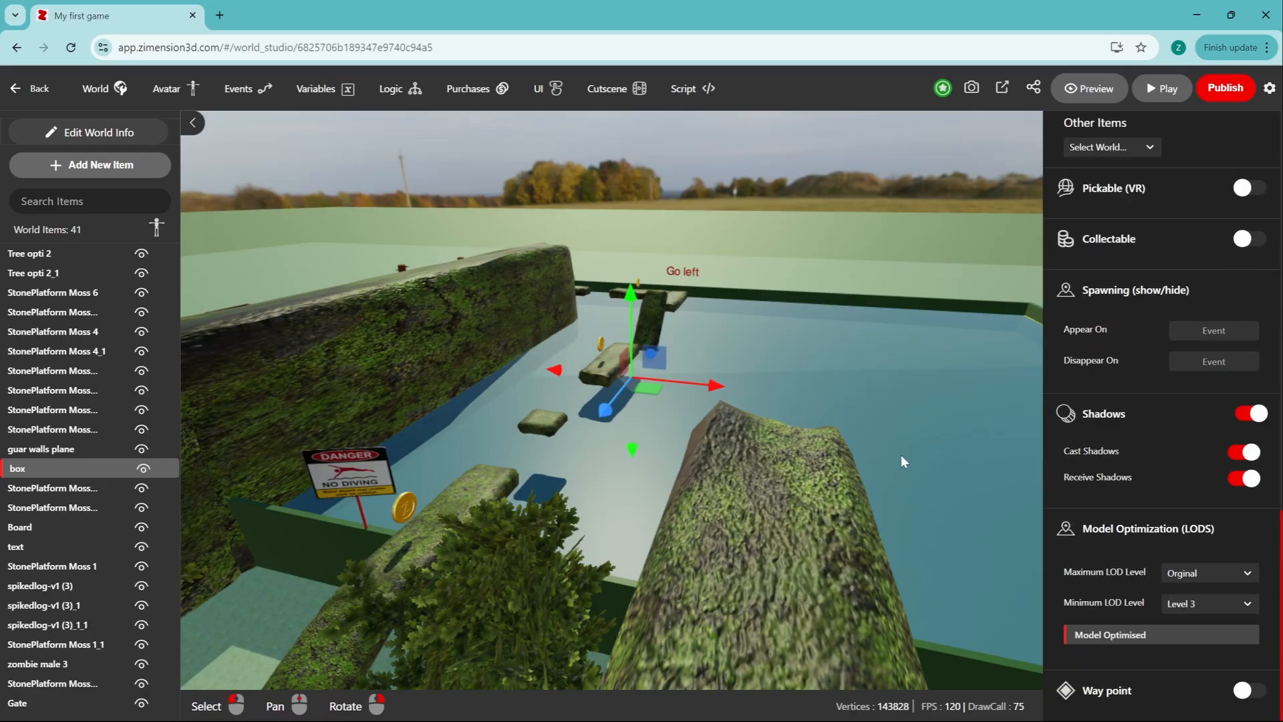
scroll(1212, 444, "up", 8)
scroll(1161, 374, "up", 1)
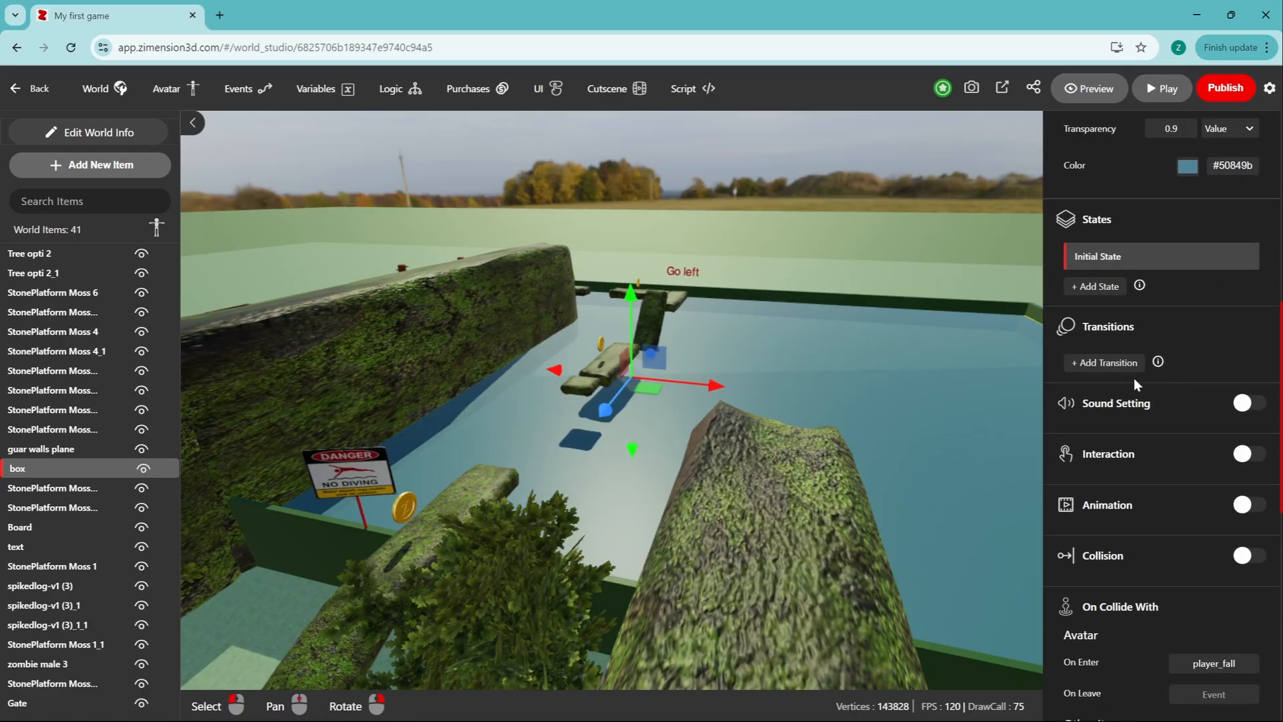
double_click(408, 508)
scroll(1087, 465, "down", 7)
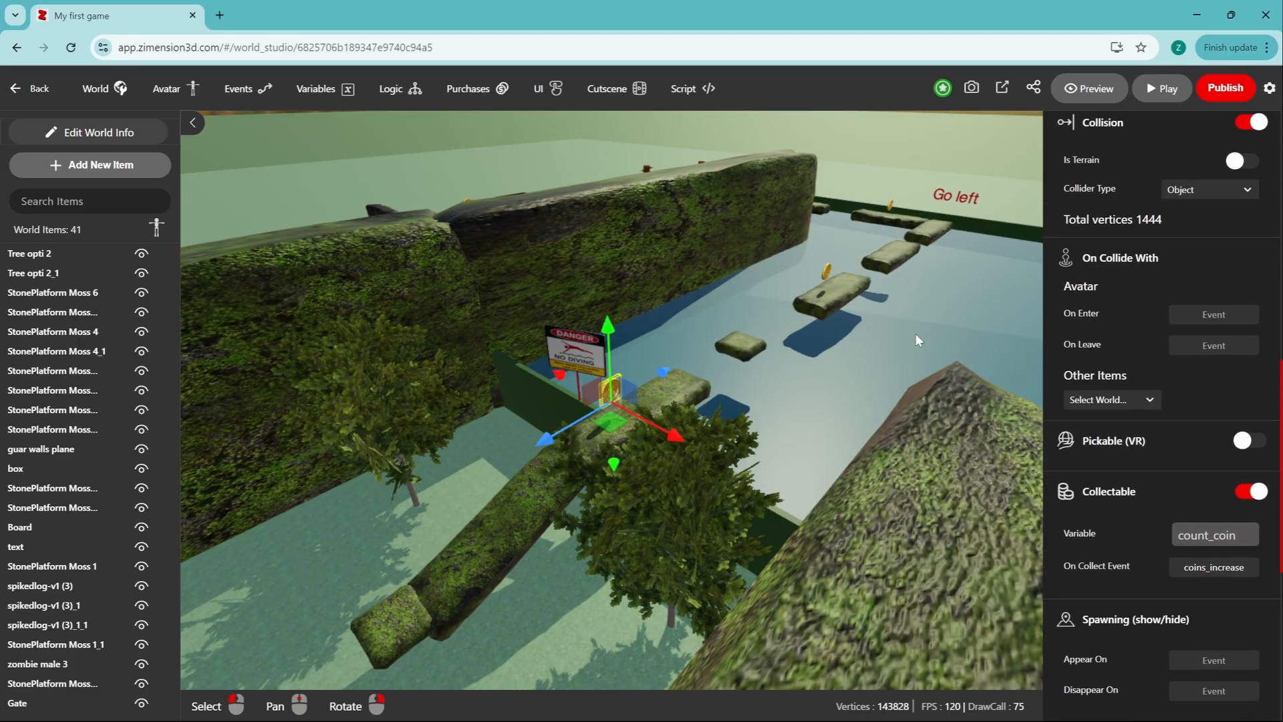
left_click(115, 97)
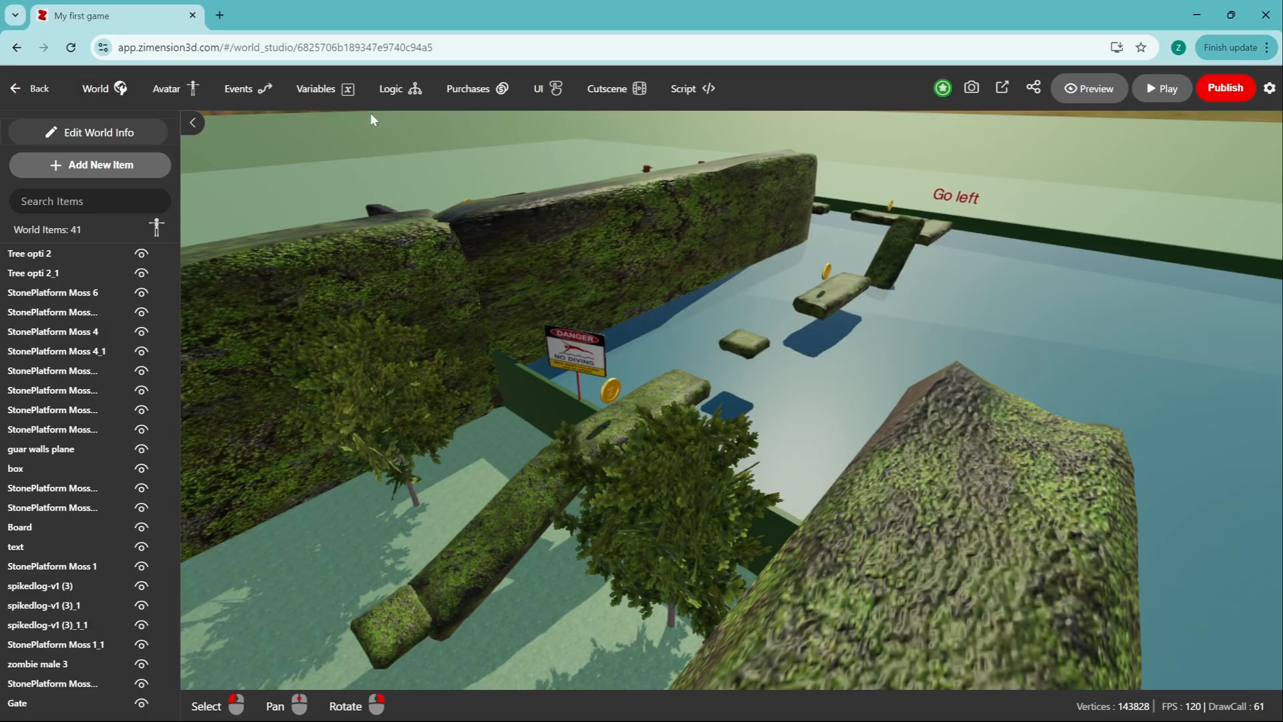
Step: Upload collect sound.mp3 in the Sound tab and add playback Sound-3
left_click(1174, 181)
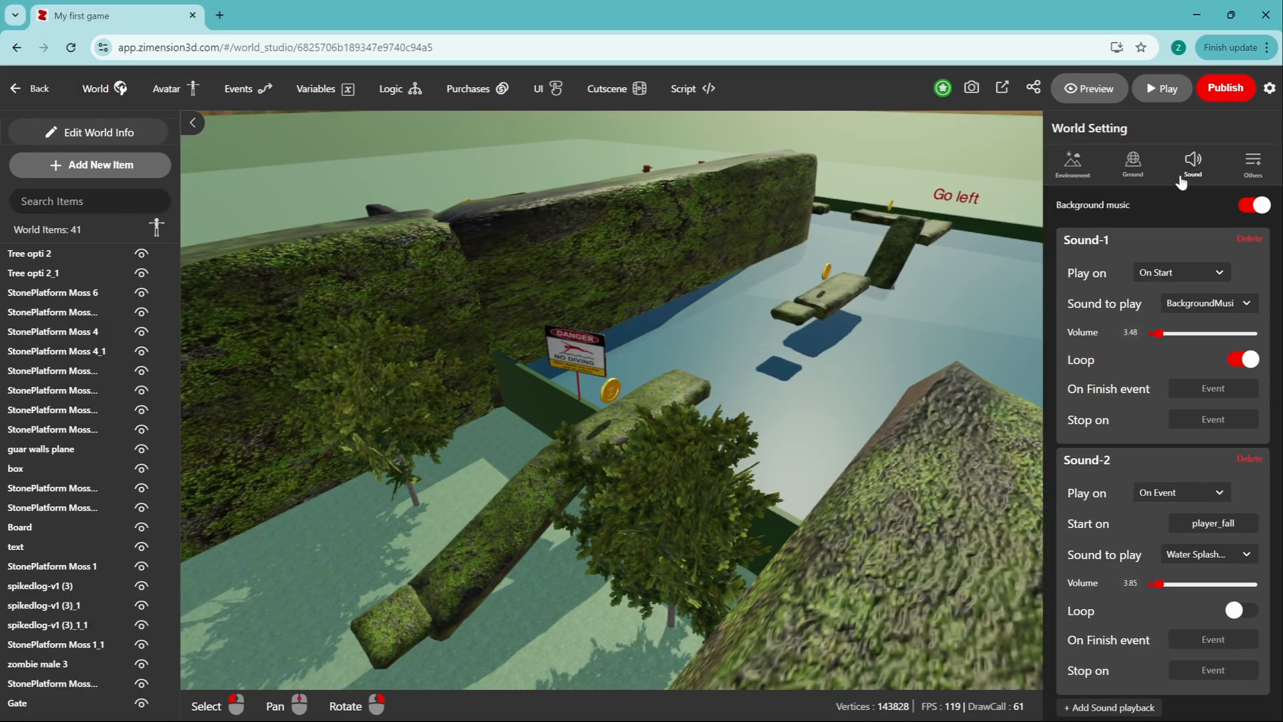
scroll(1160, 490, "down", 1)
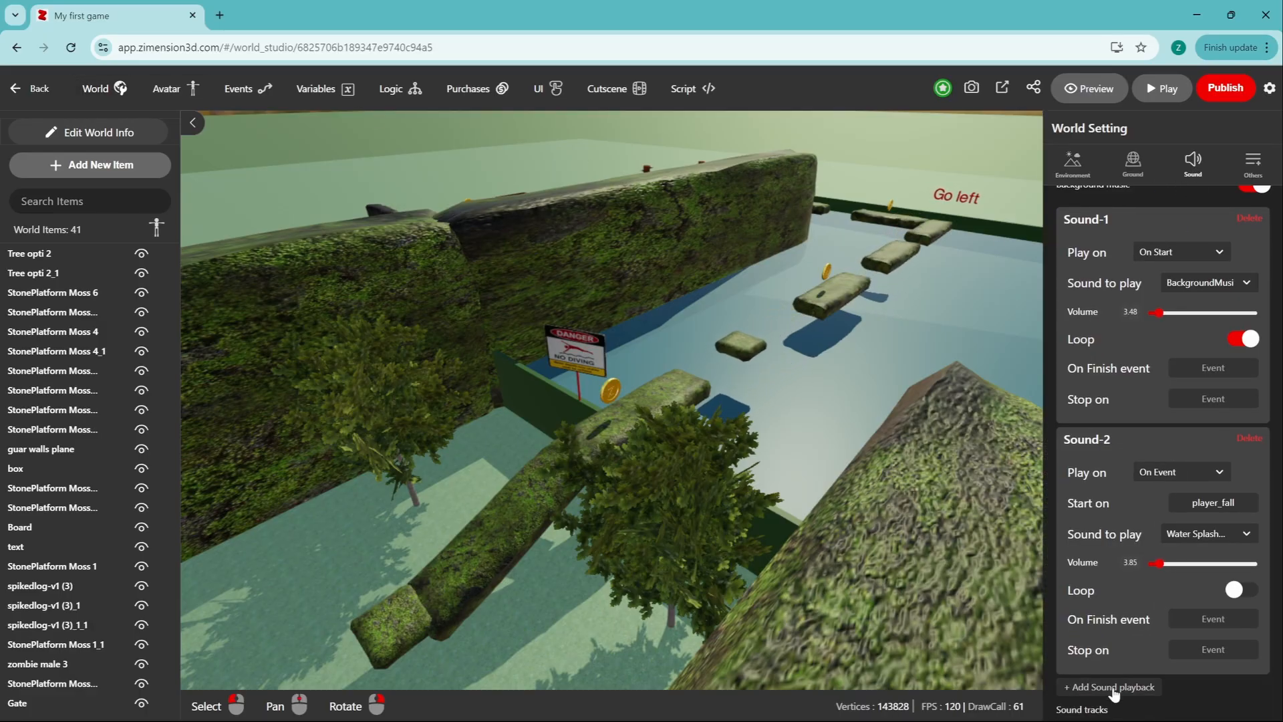
scroll(1161, 630, "down", 1)
left_click(1195, 655)
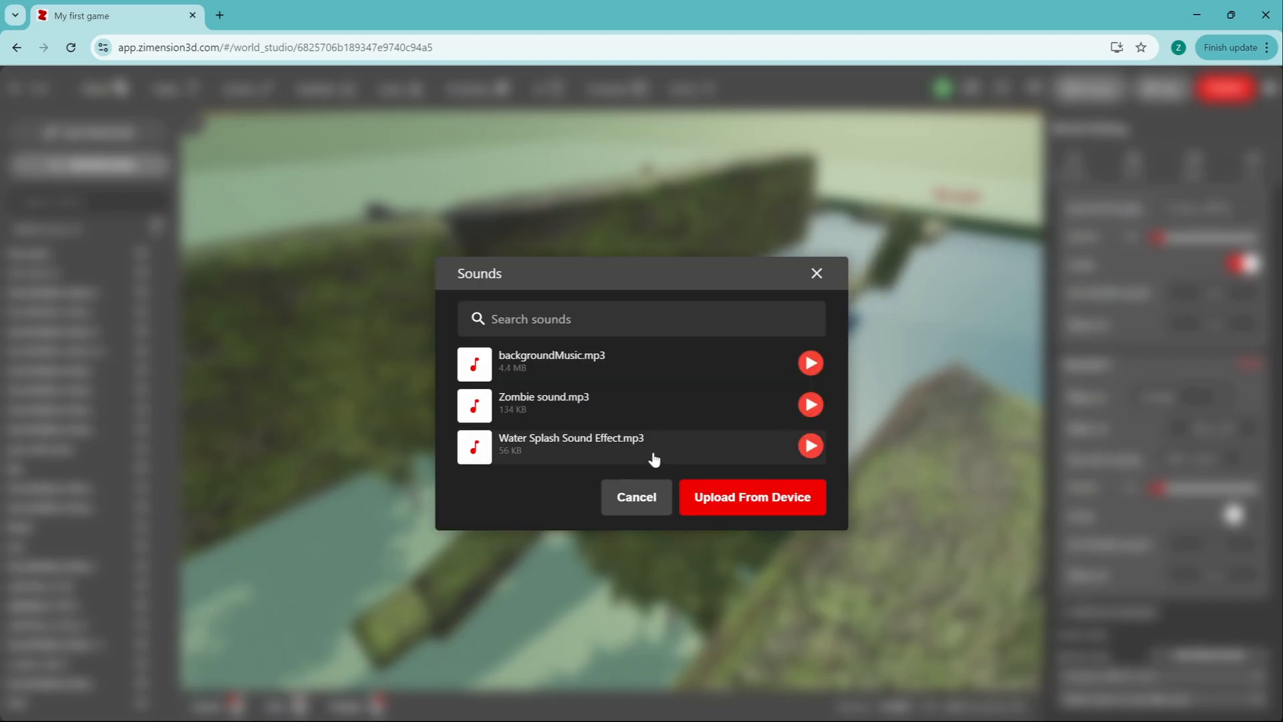
left_click(745, 507)
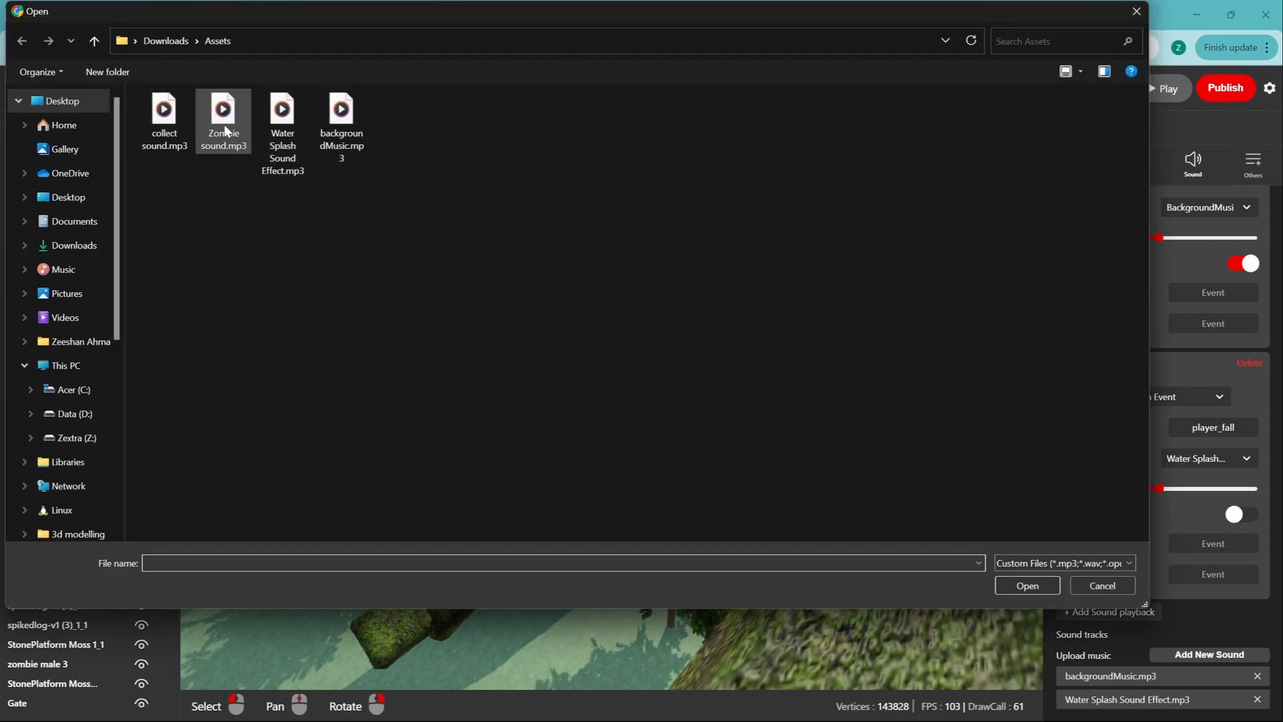
left_click(165, 119)
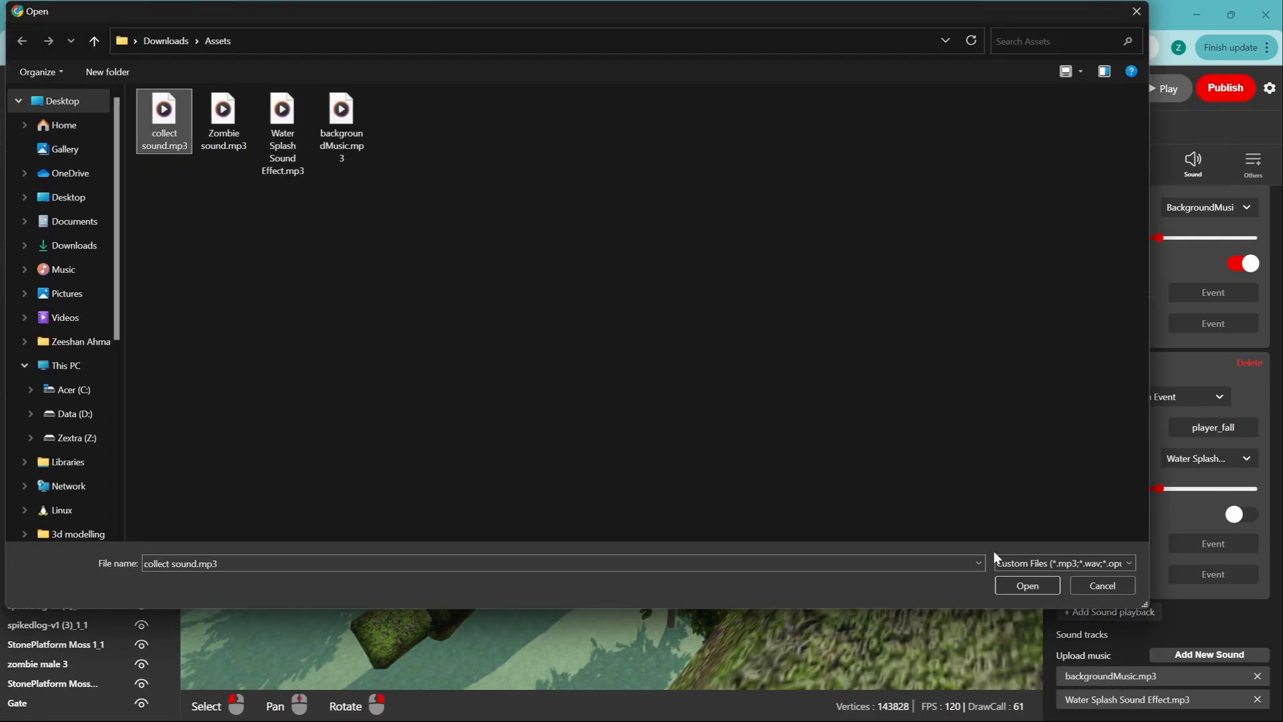
left_click(1037, 580)
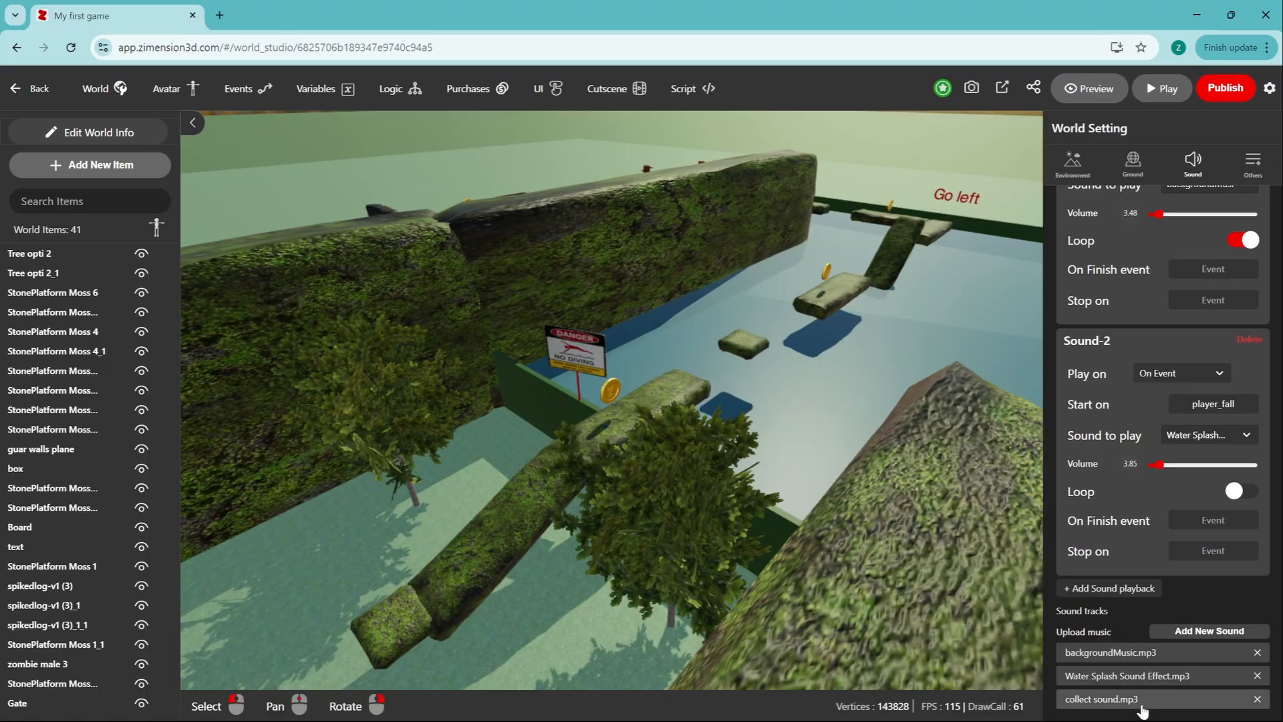
left_click(1113, 588)
scroll(1156, 554, "down", 3)
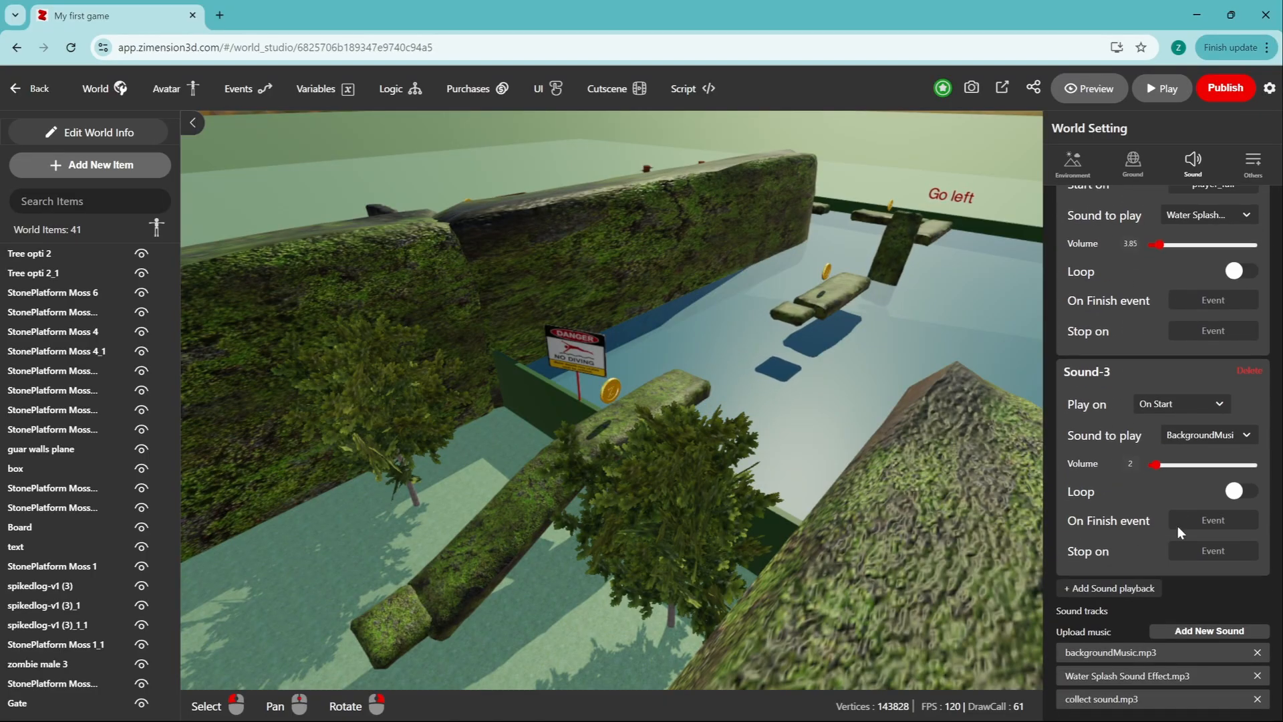
Step: Set Sound-3 to play Collect Sound.Mp3 on coins_increase at volume 2.37
left_click(1179, 404)
left_click(1157, 450)
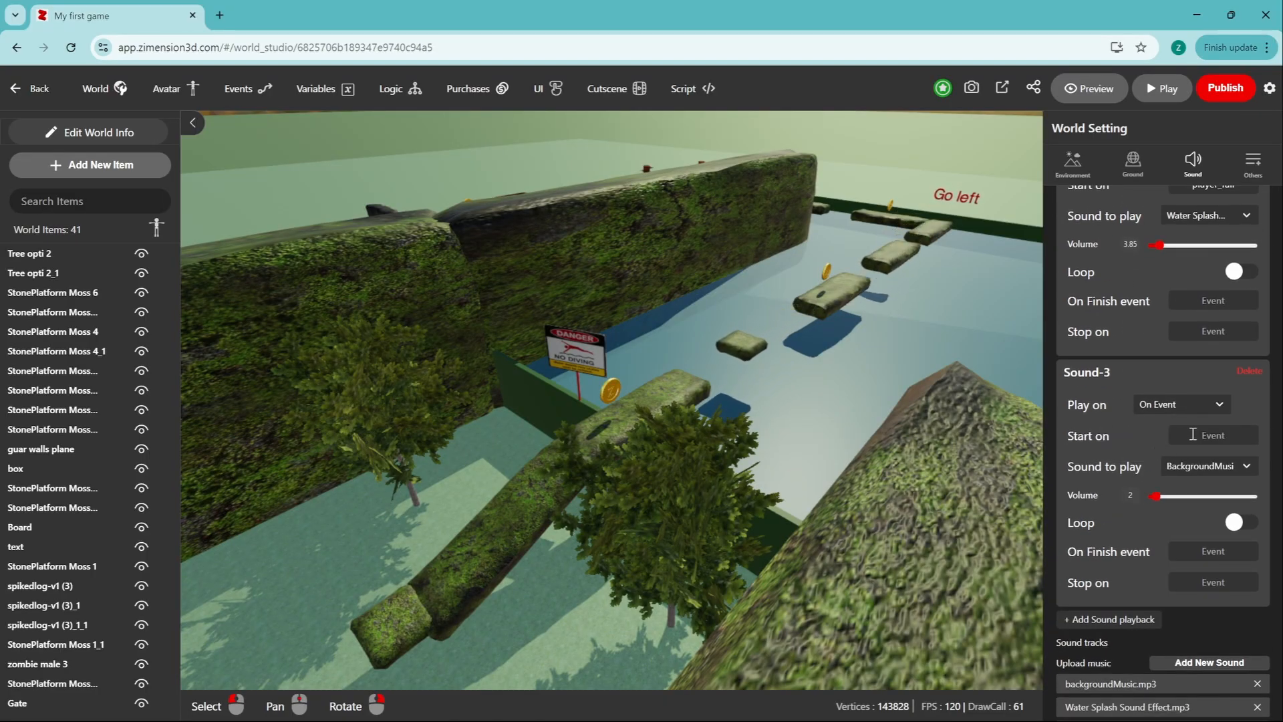
left_click(1196, 434)
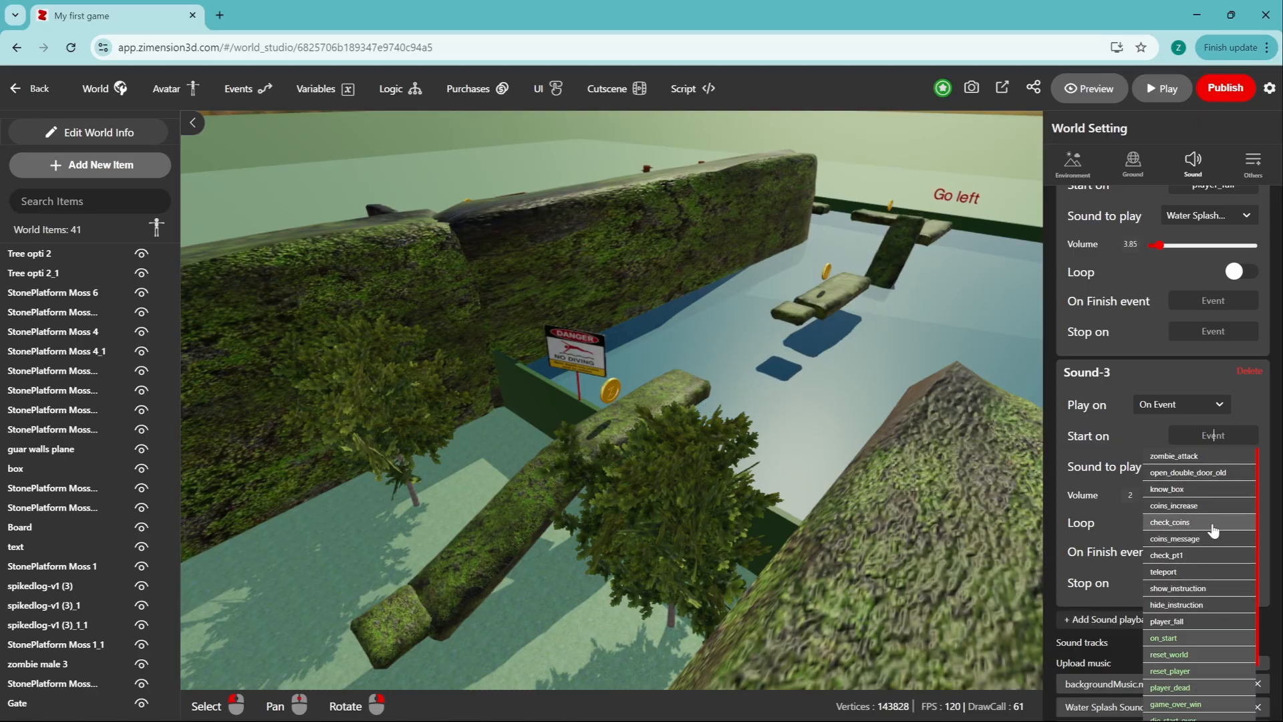
left_click(1196, 506)
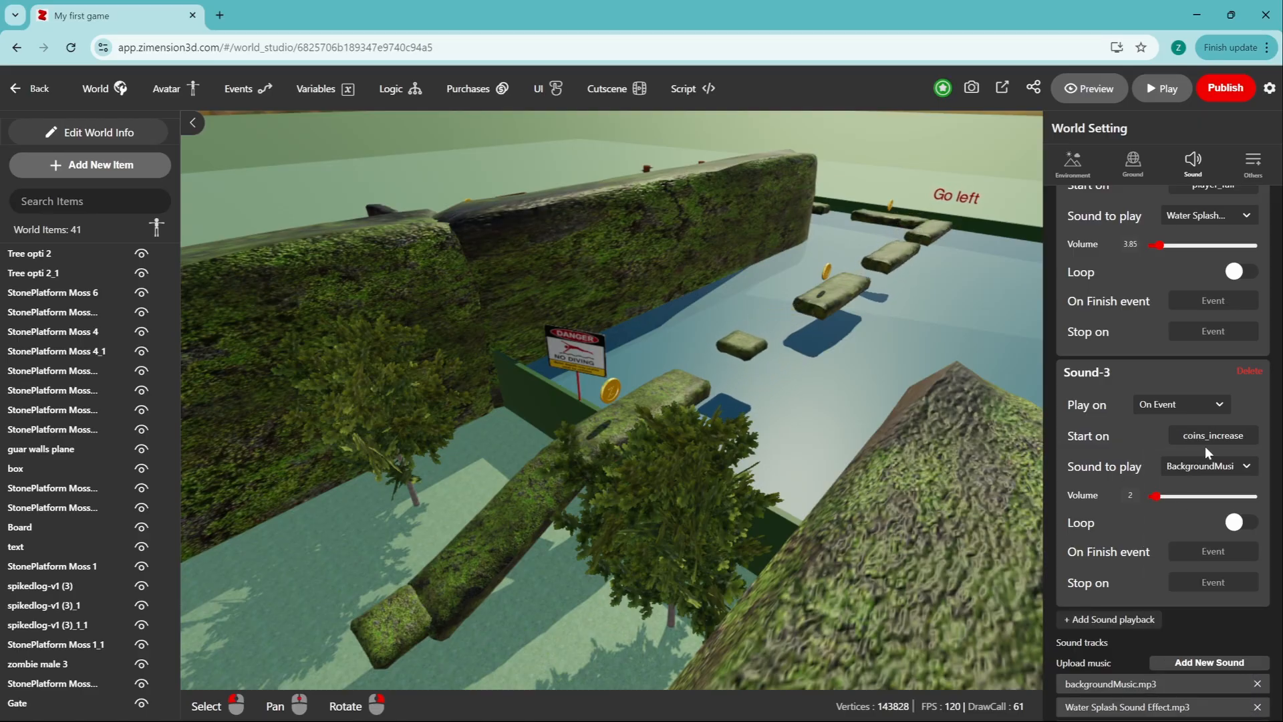
left_click_drag(1158, 498, 1155, 499)
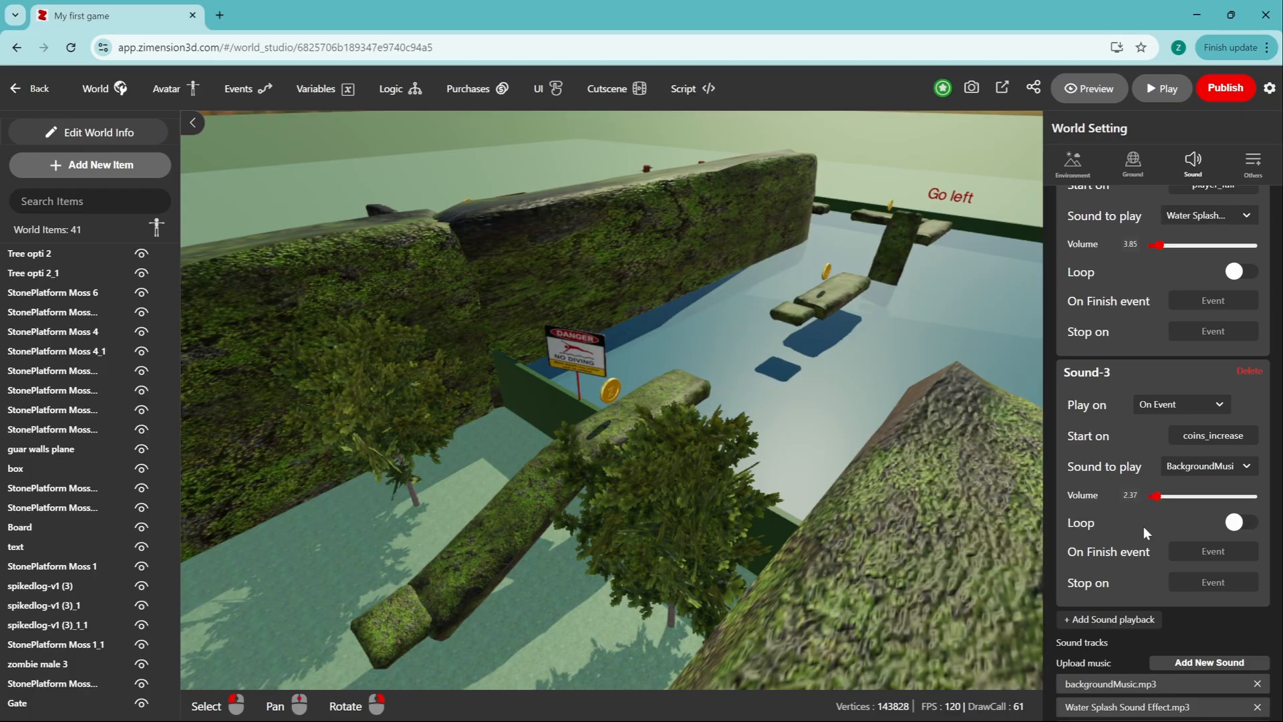
left_click(1188, 468)
left_click(1186, 531)
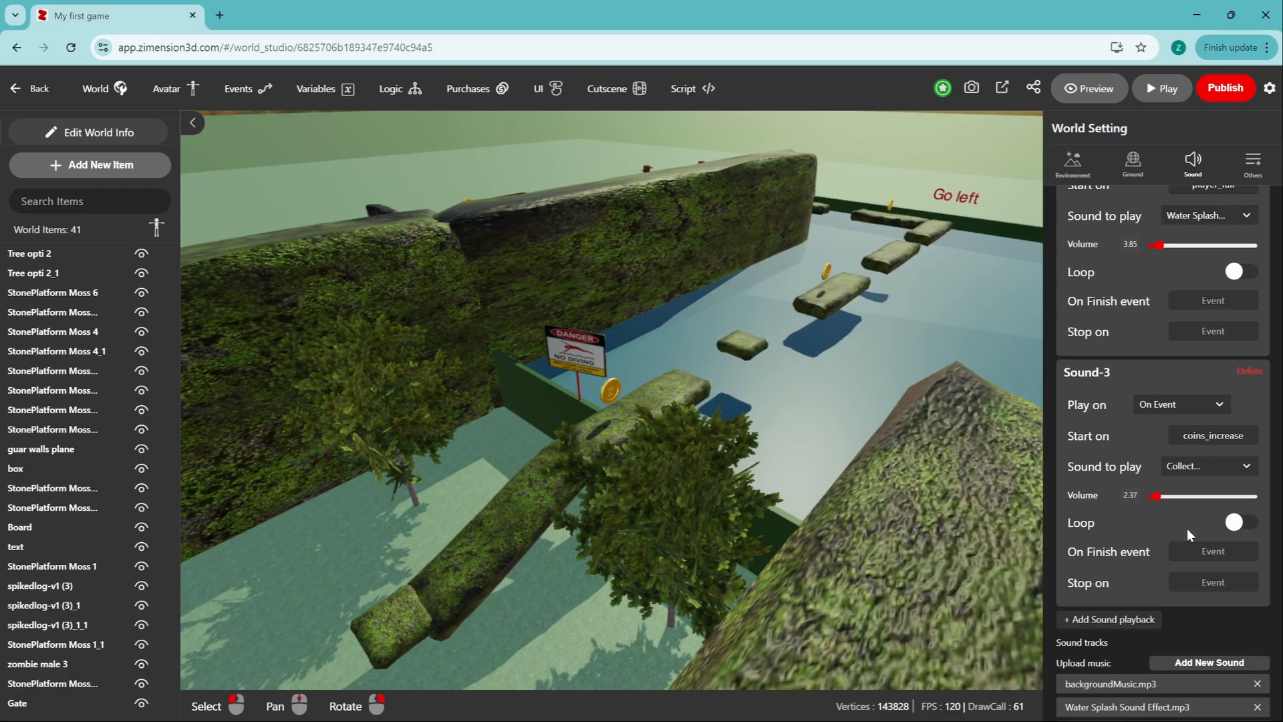
scroll(1097, 407, "up", 3)
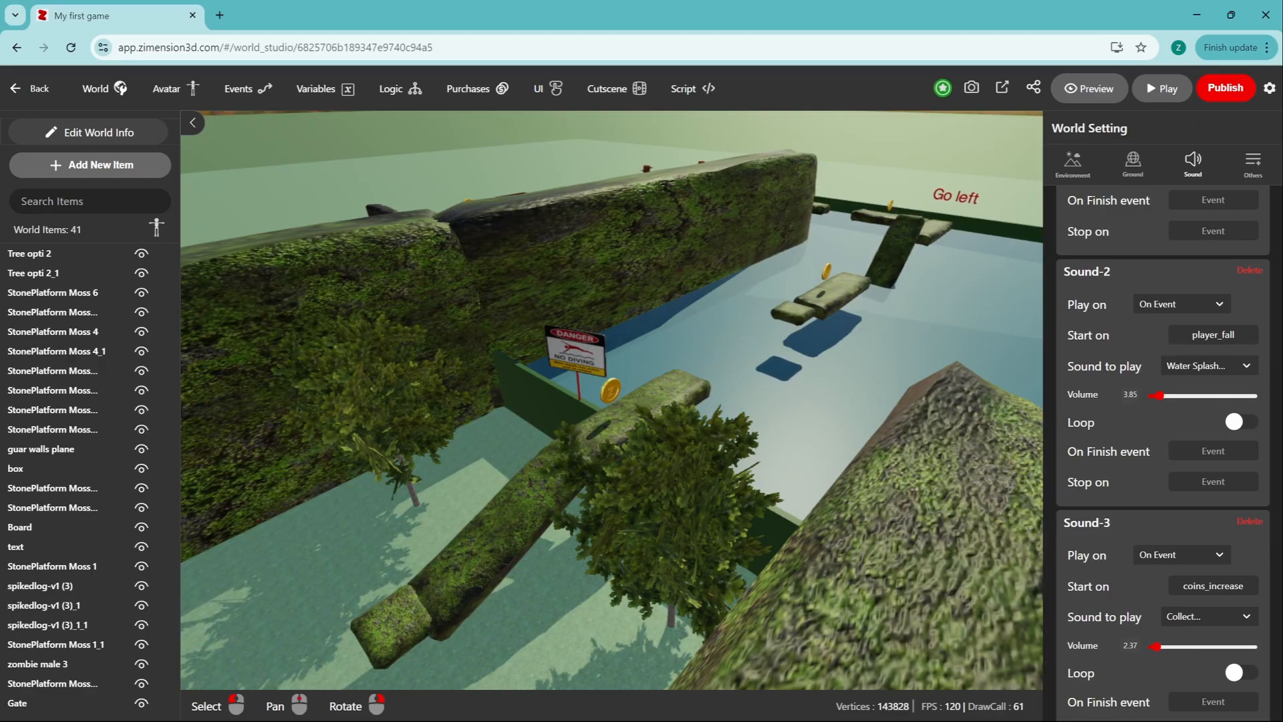
Step: Launch the playtest and run onto the raised hedge to collect a coin
left_click(1150, 102)
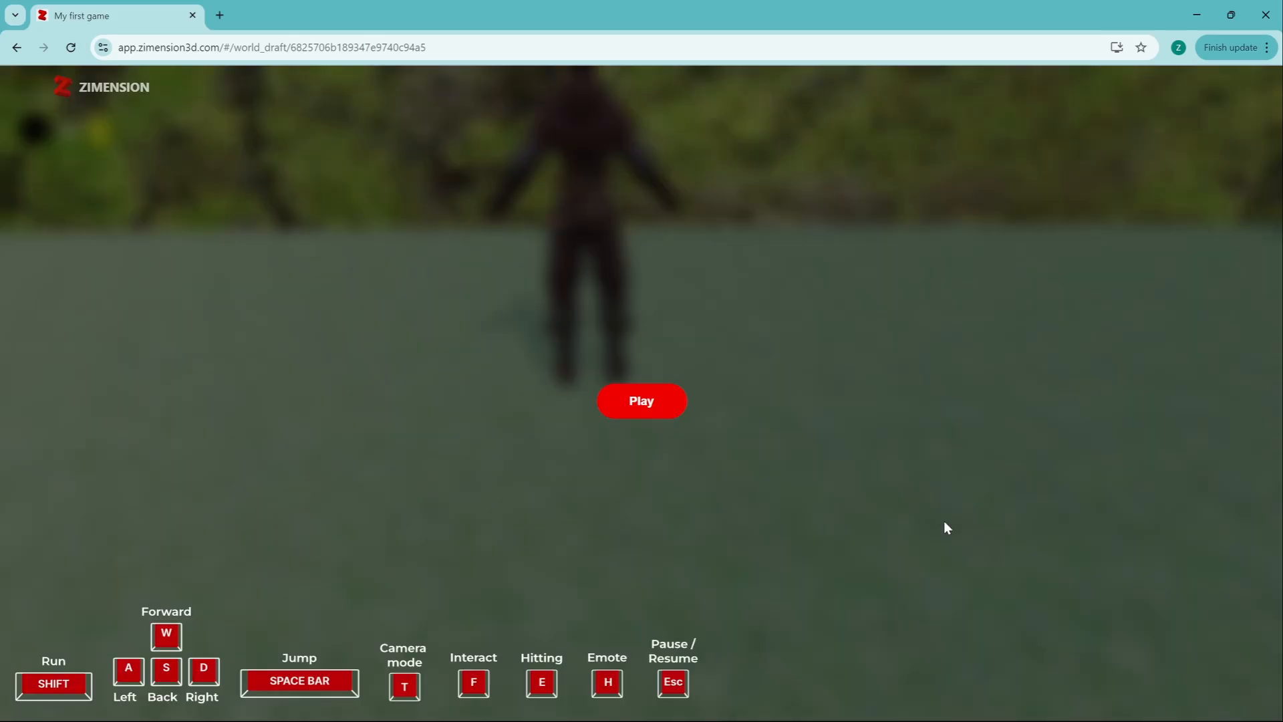
left_click(641, 400)
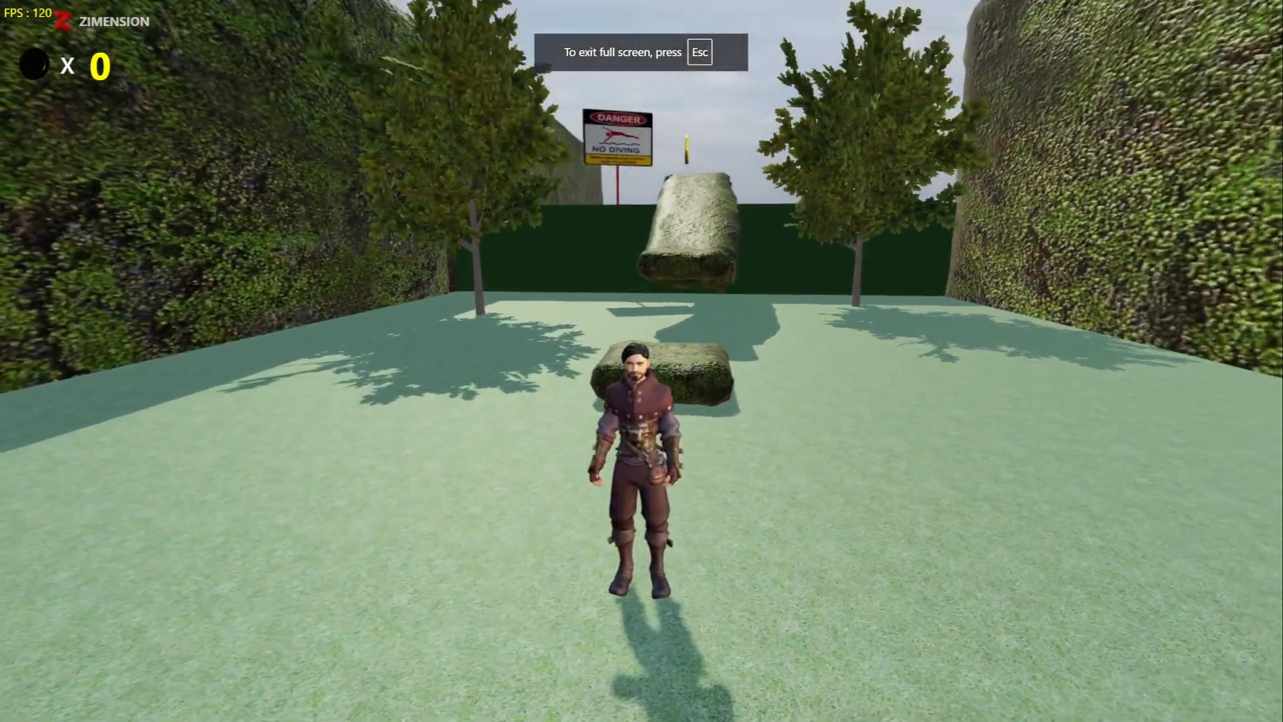
key("w")
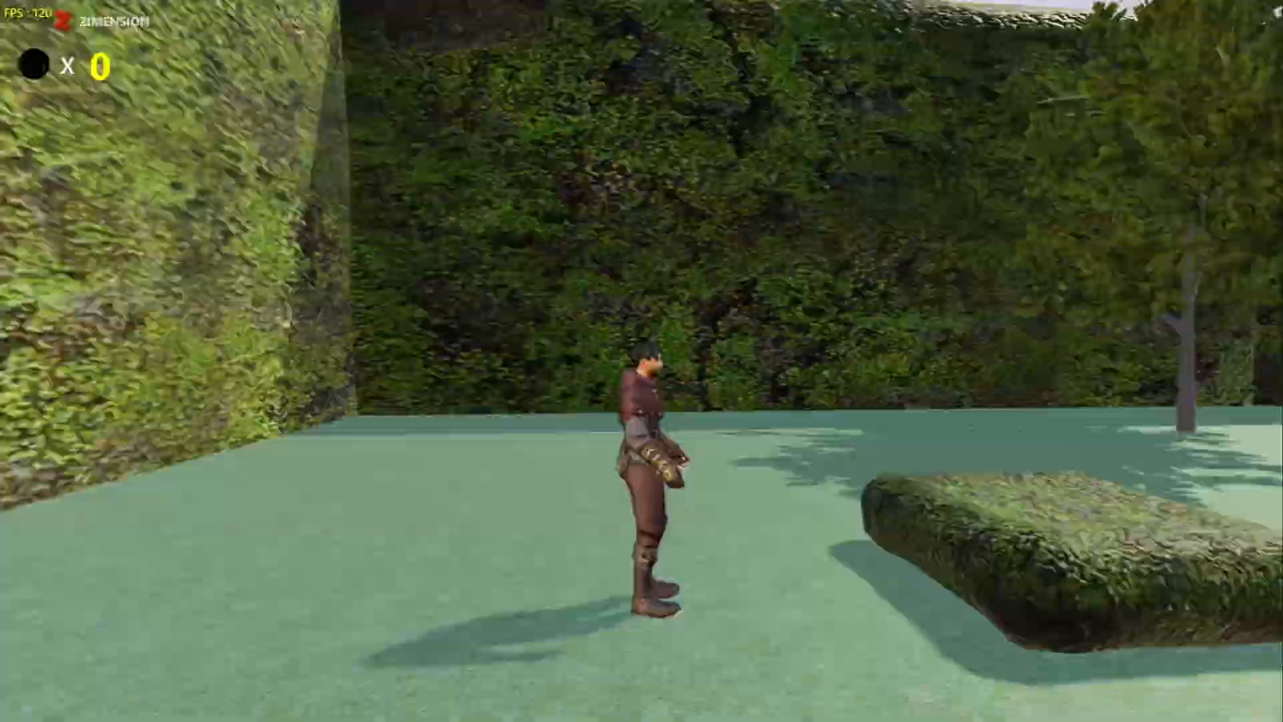
key("space")
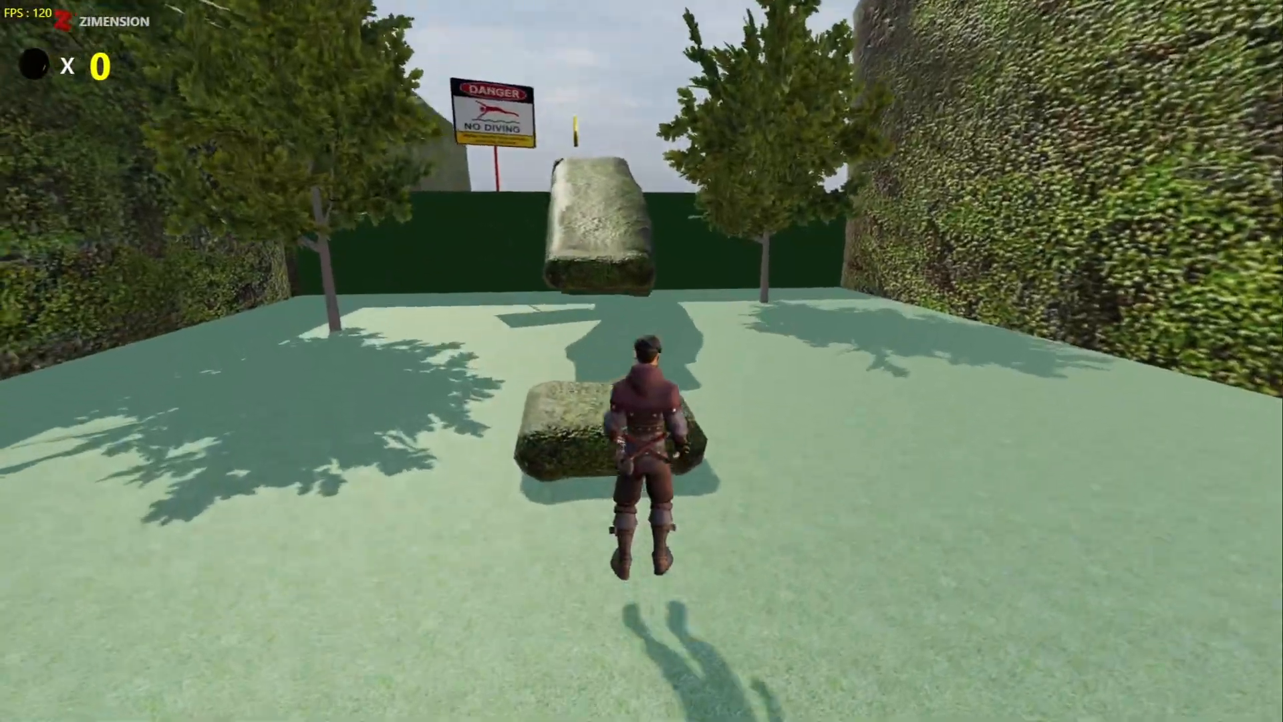
key("w")
key("space")
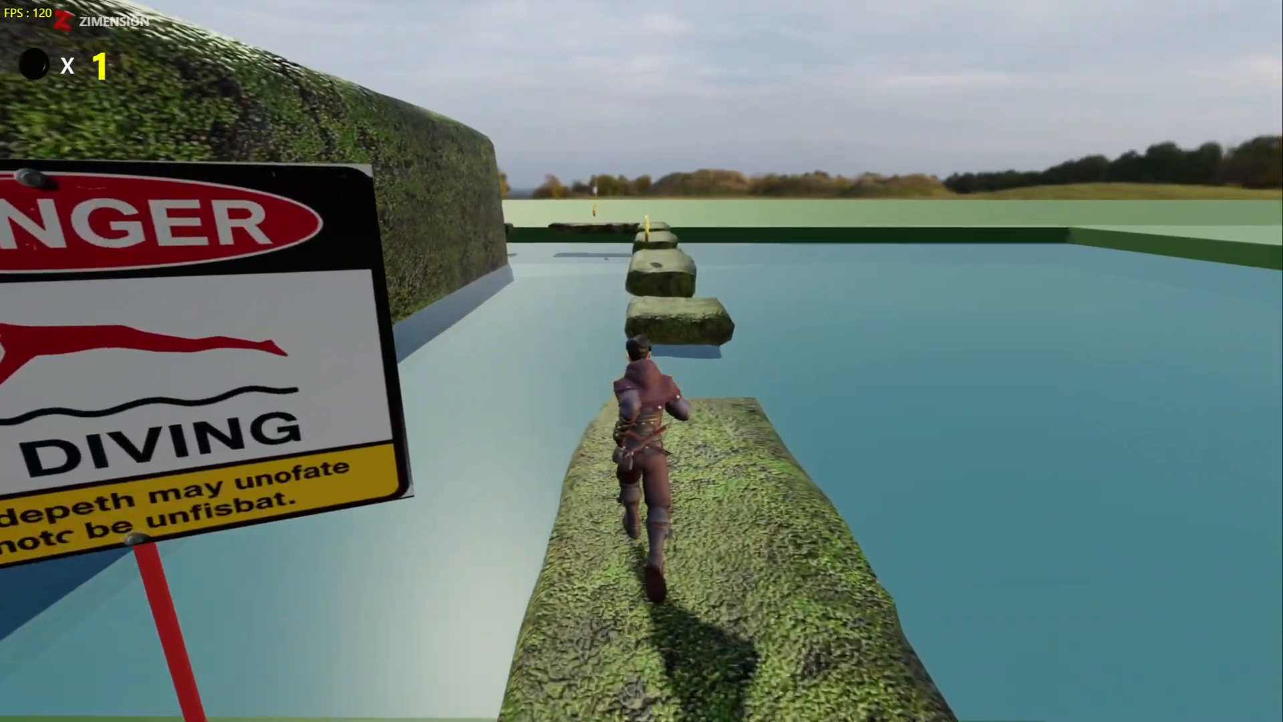
key("space")
Step: Jump across the mossy blocks and stones to collect the next coin
key("s")
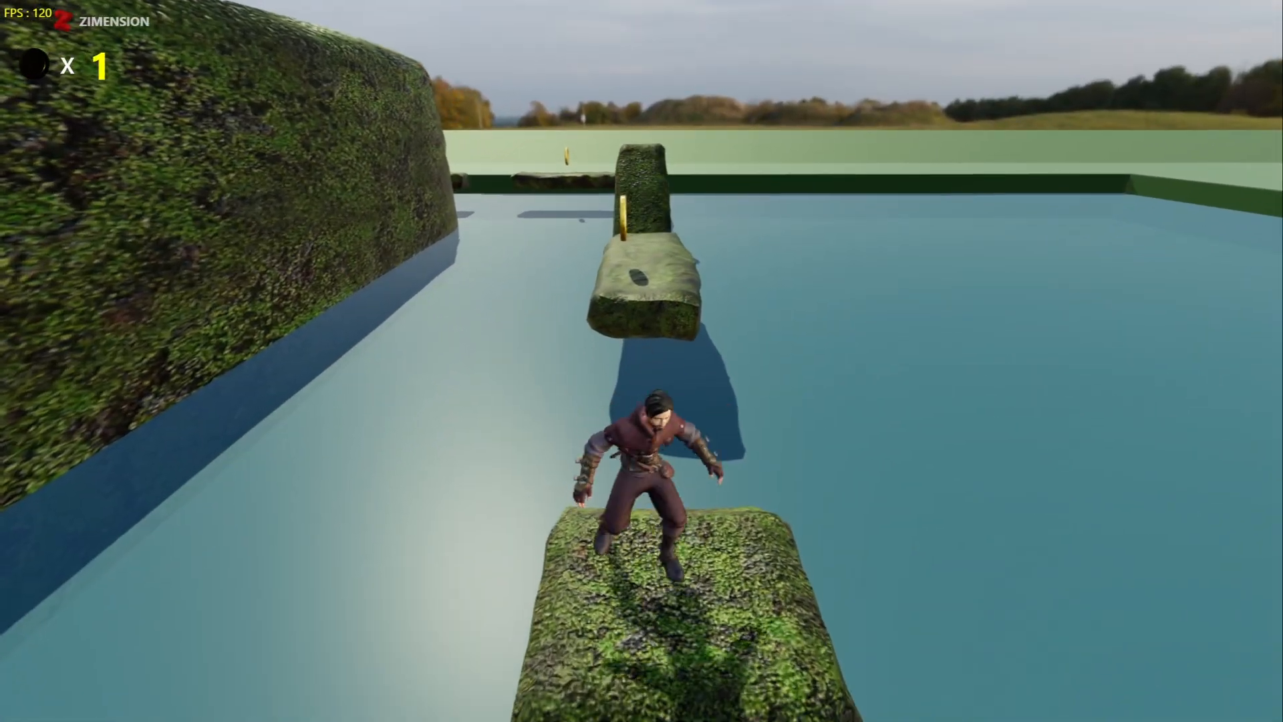
key("w")
key("space")
key("w")
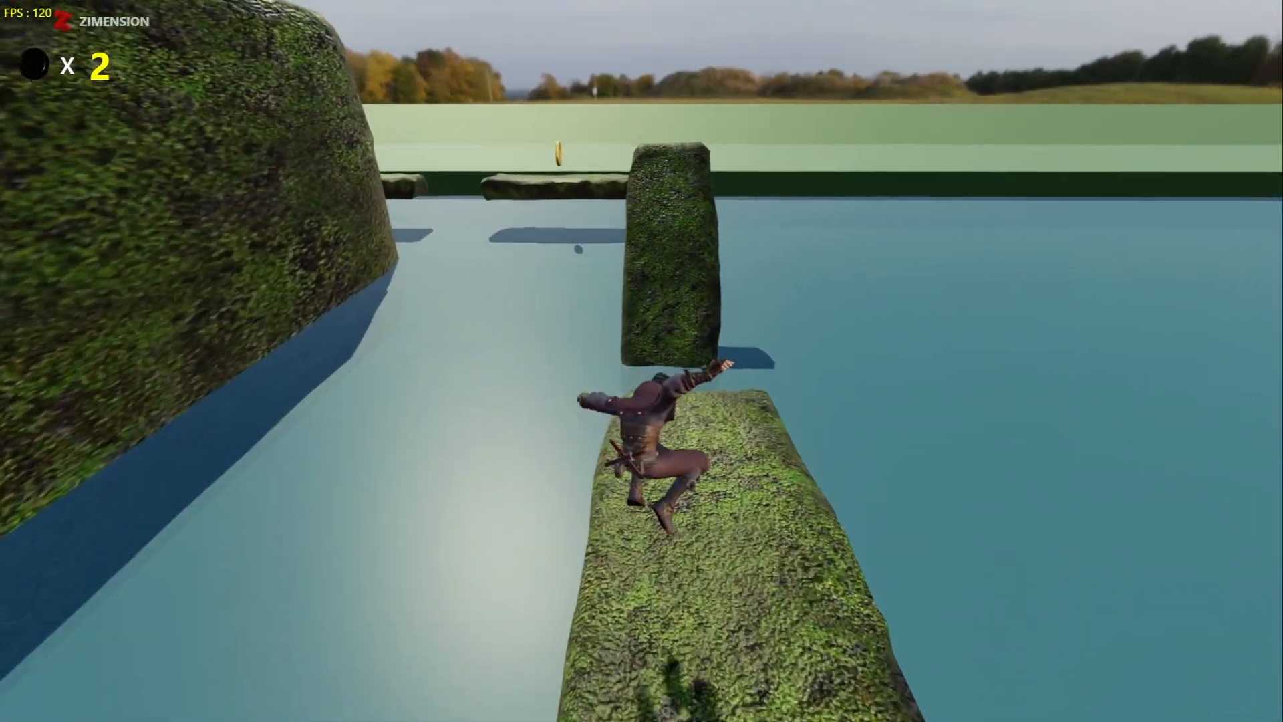
key("w")
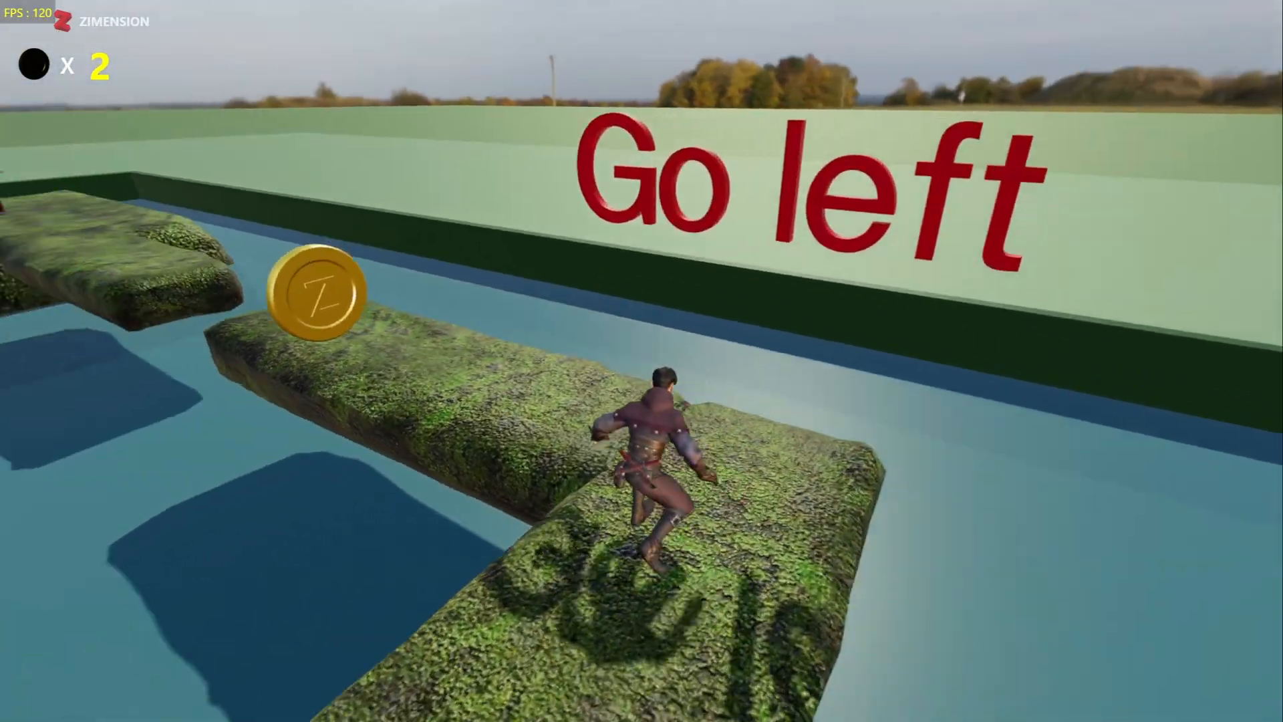
key("w")
key("w")
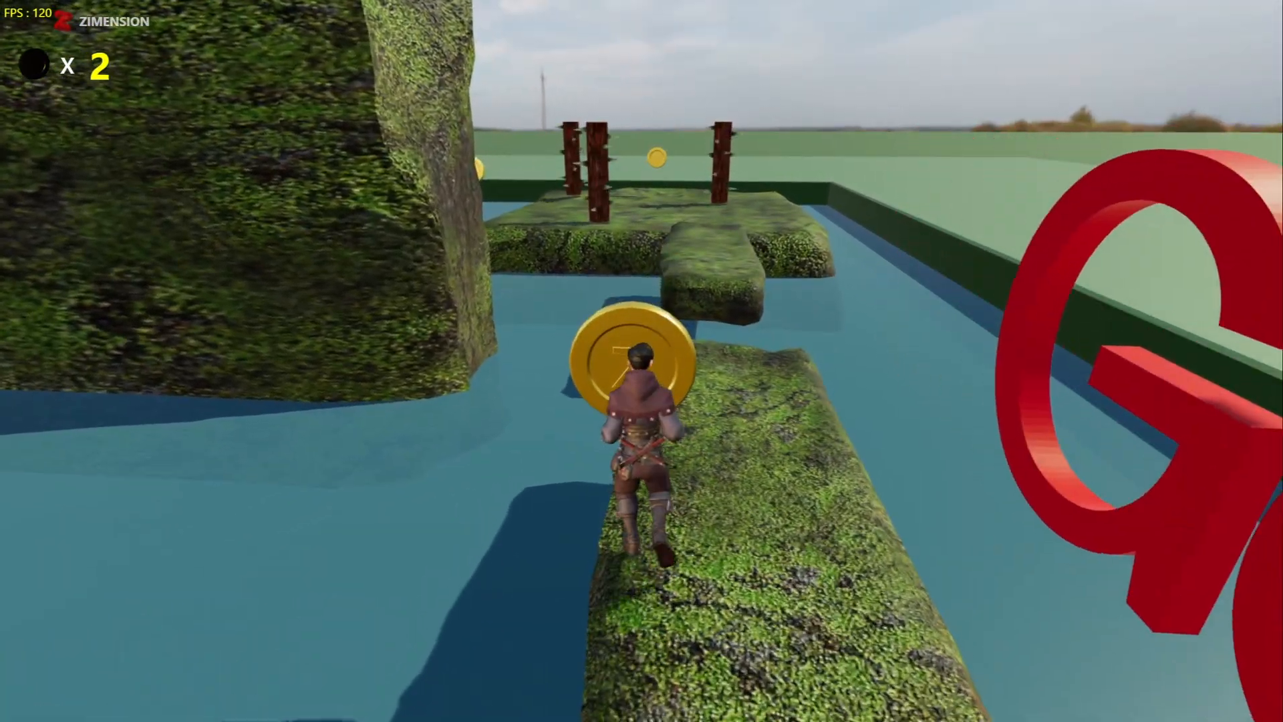
Step: Cross the spiked-post platform, jump the water to the crates, then exit to the editor
key("w")
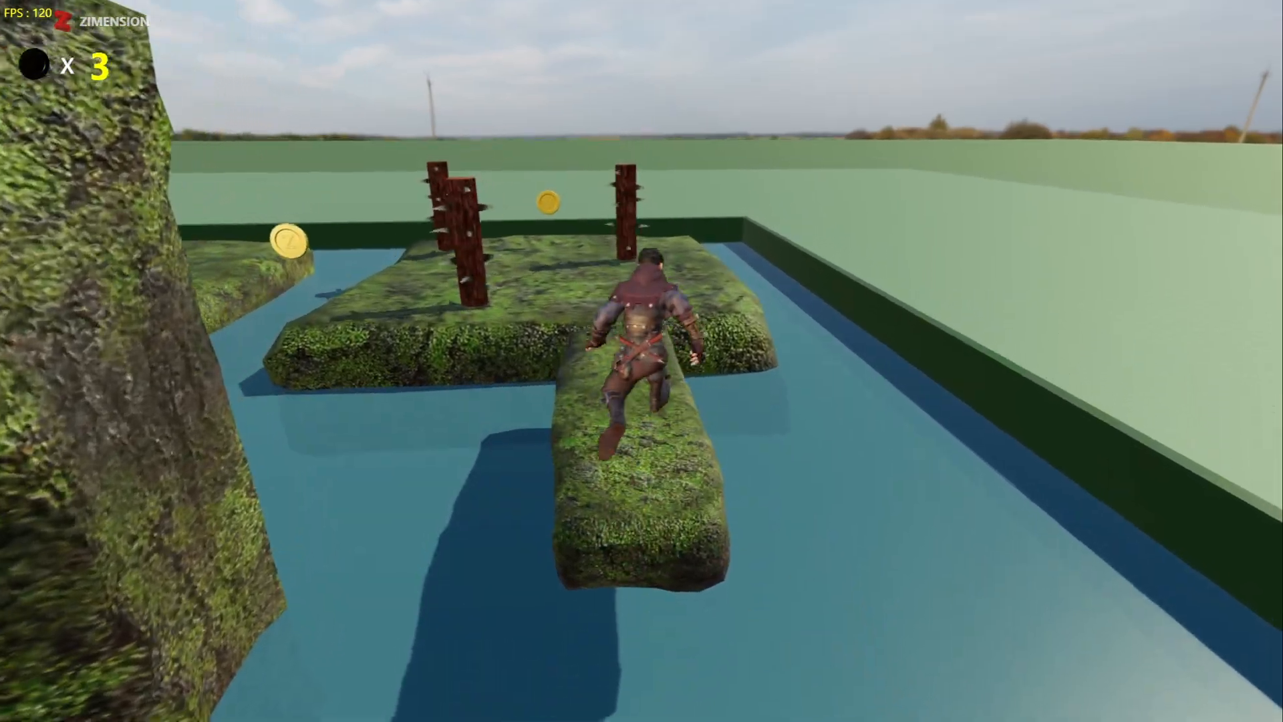
key("w")
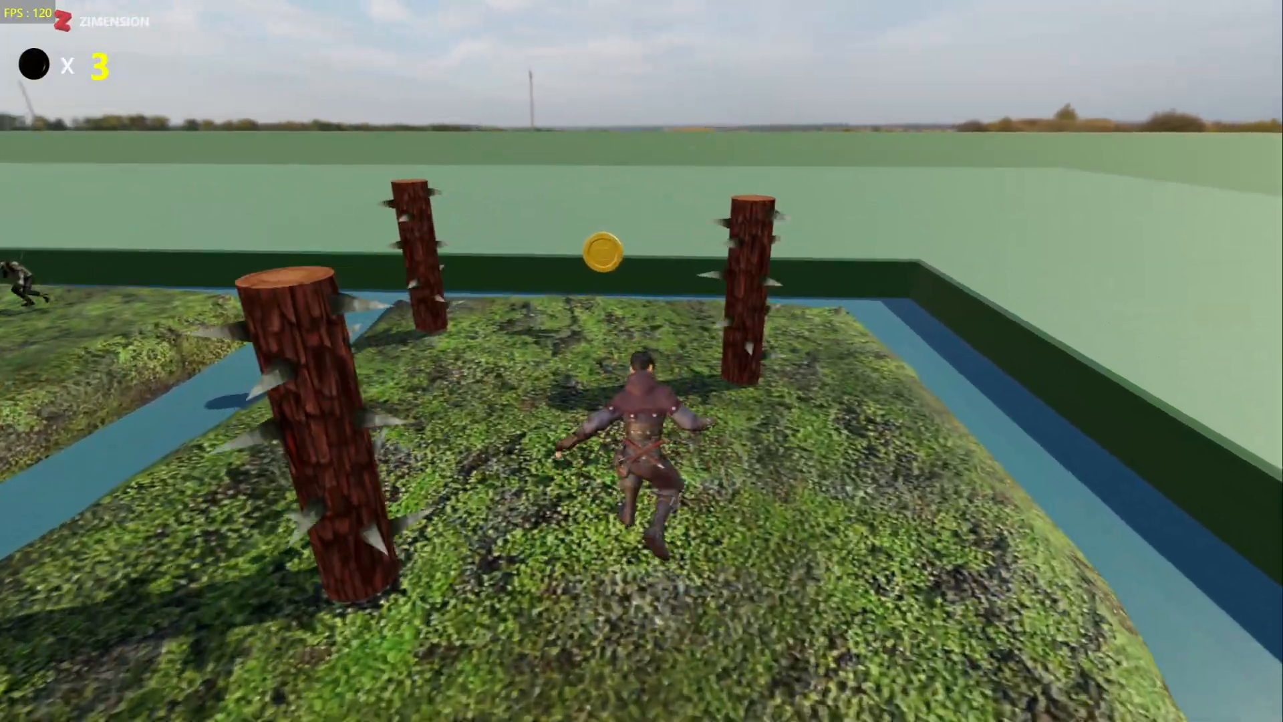
key("w")
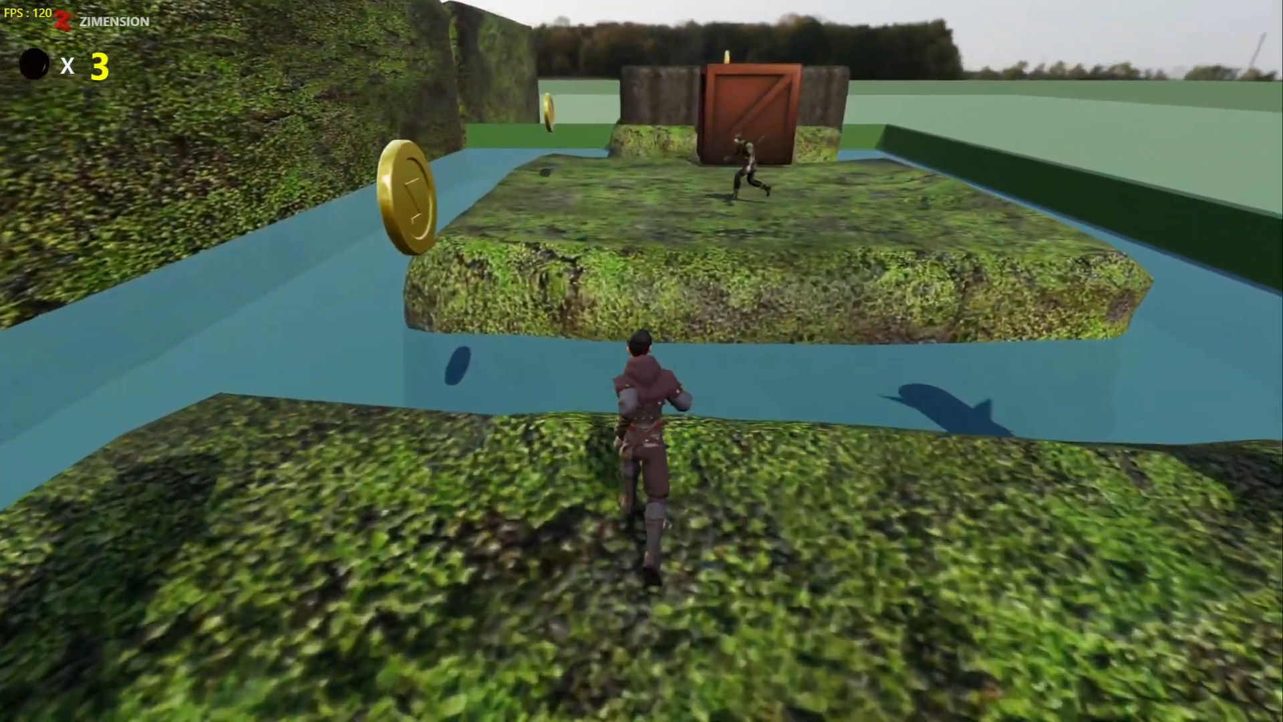
key("space")
key("w")
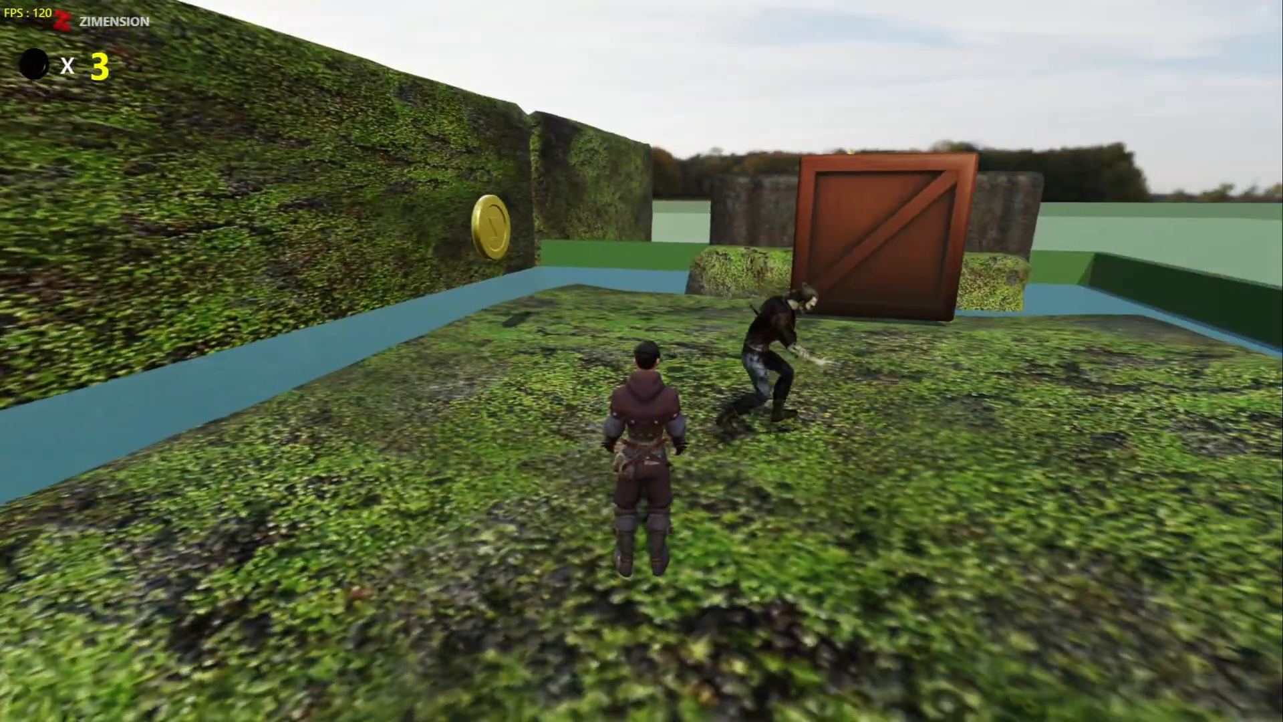
key("Escape")
left_click(653, 361)
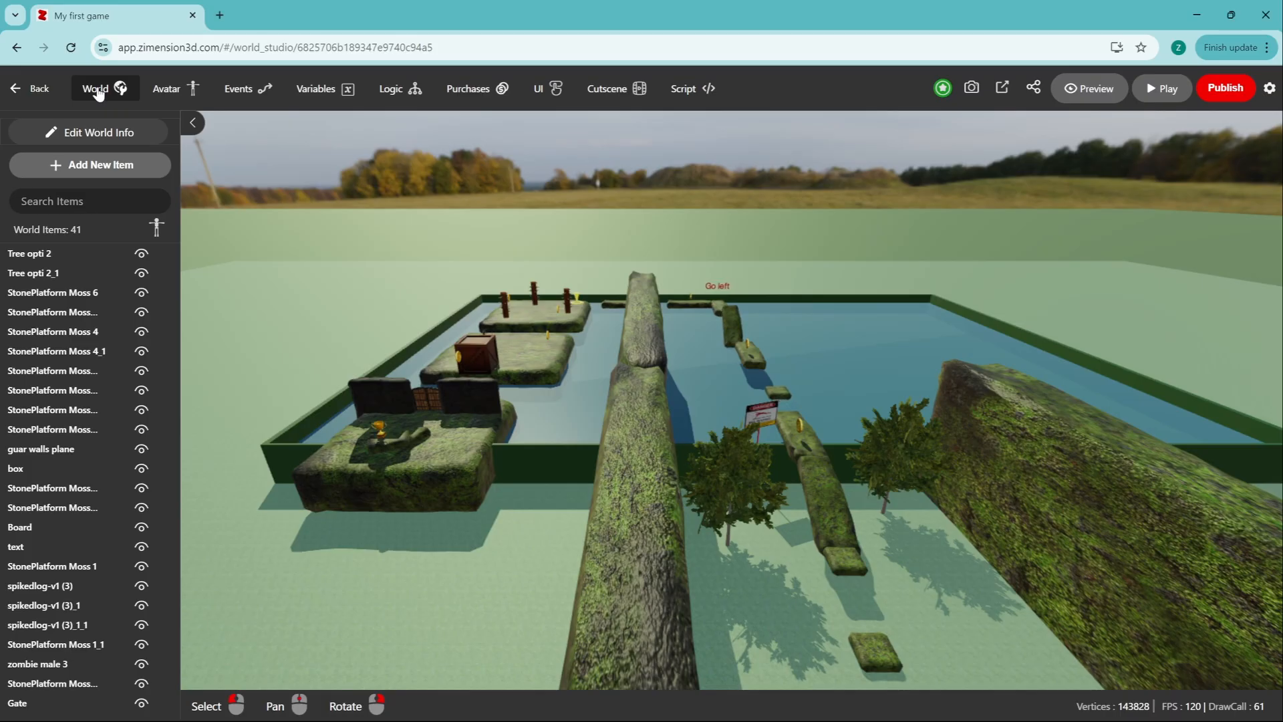
Step: Reopen the World Setting Sound tab and scroll down to Sound-3's volume
left_click(95, 89)
left_click(1192, 164)
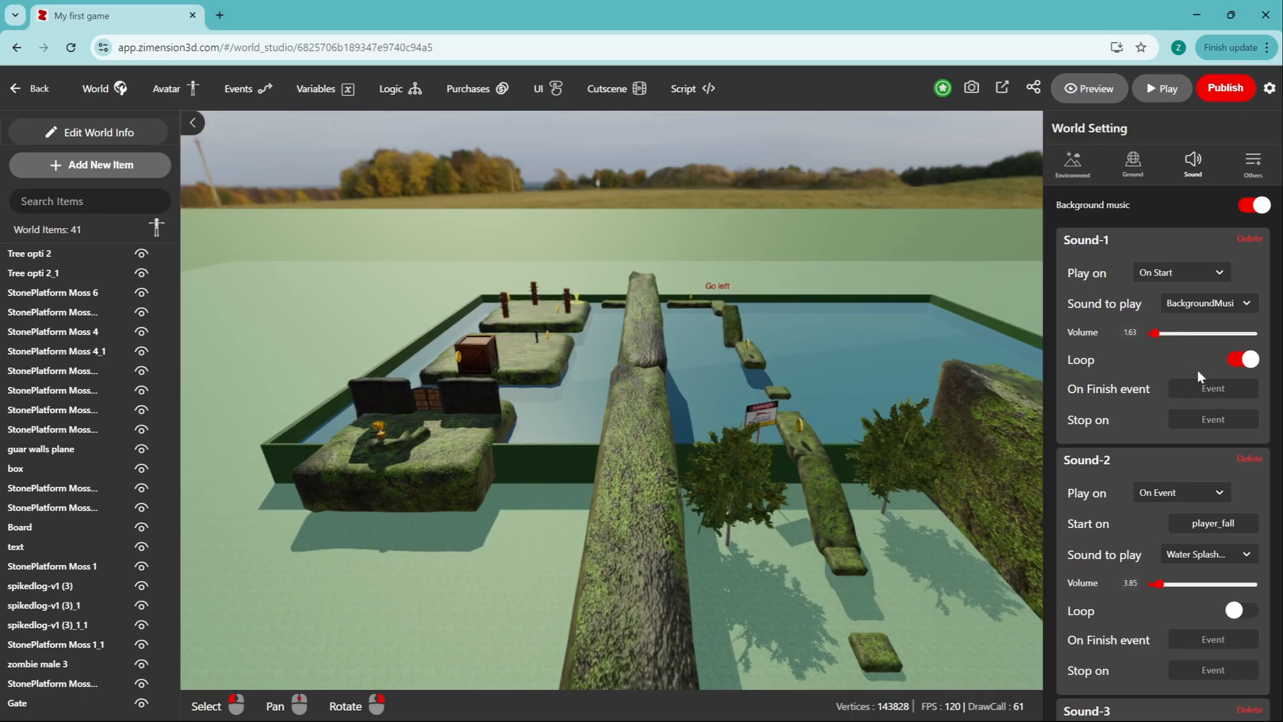
scroll(1174, 422, "down", 2)
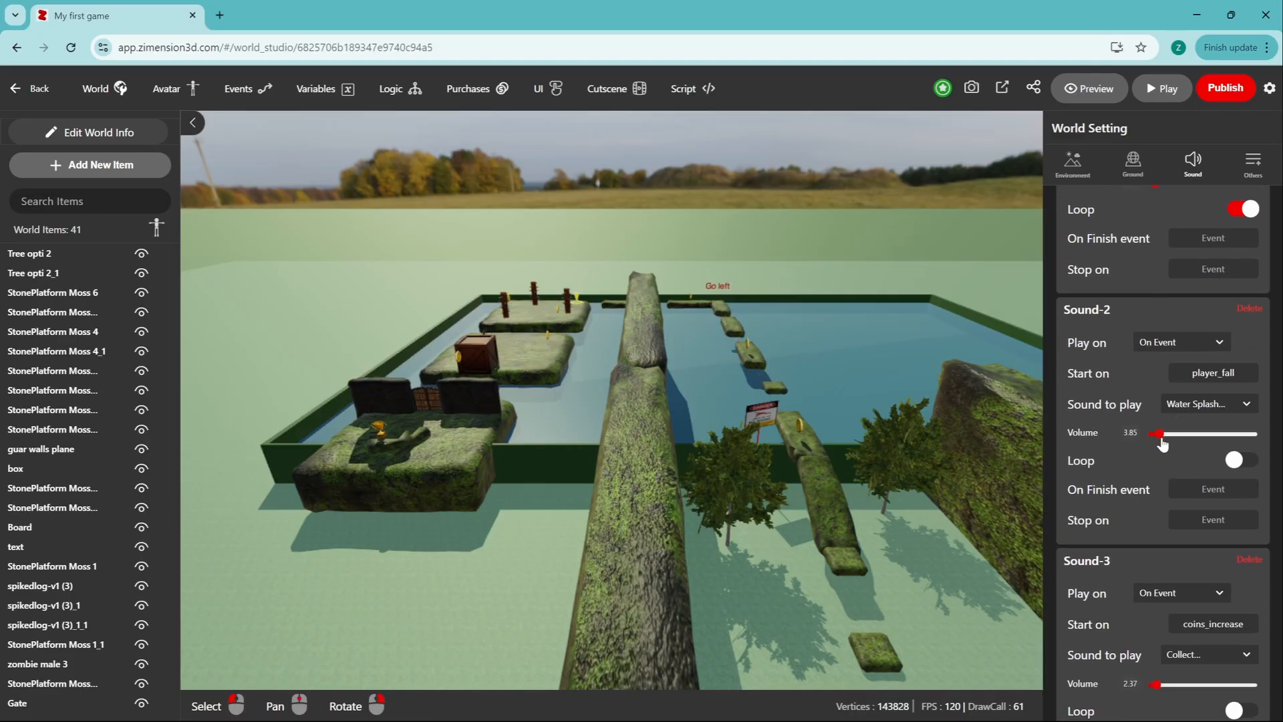
scroll(1166, 573, "down", 2)
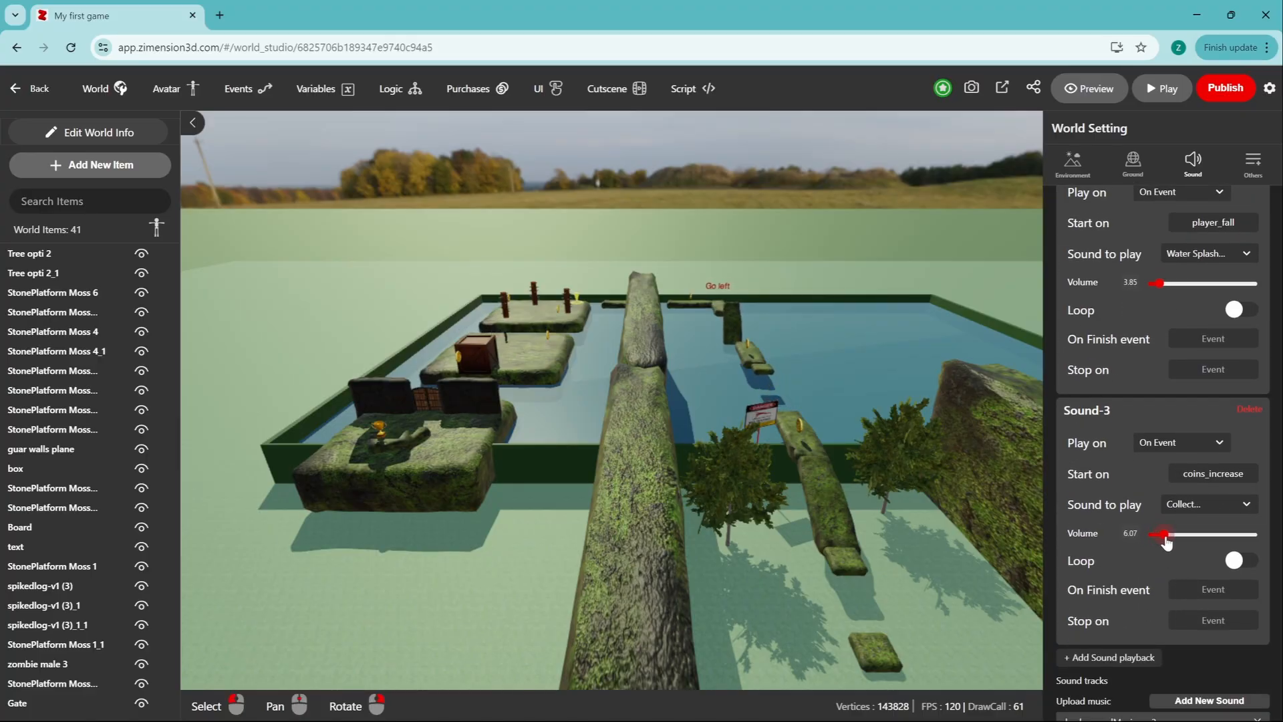
scroll(1176, 526, "down", 1)
scroll(415, 384, "up", 1)
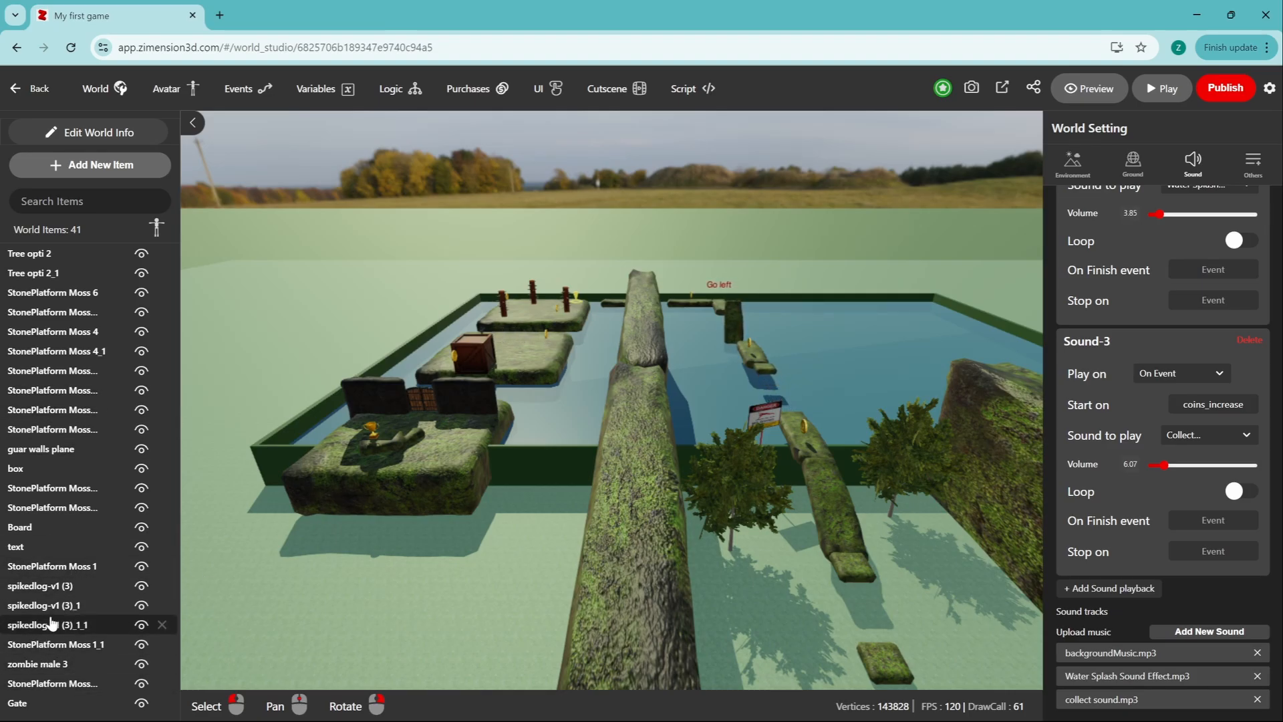
Step: Select zombie male 3, set its Zombie sound to loop, and raise the volume to 19
left_click(38, 664)
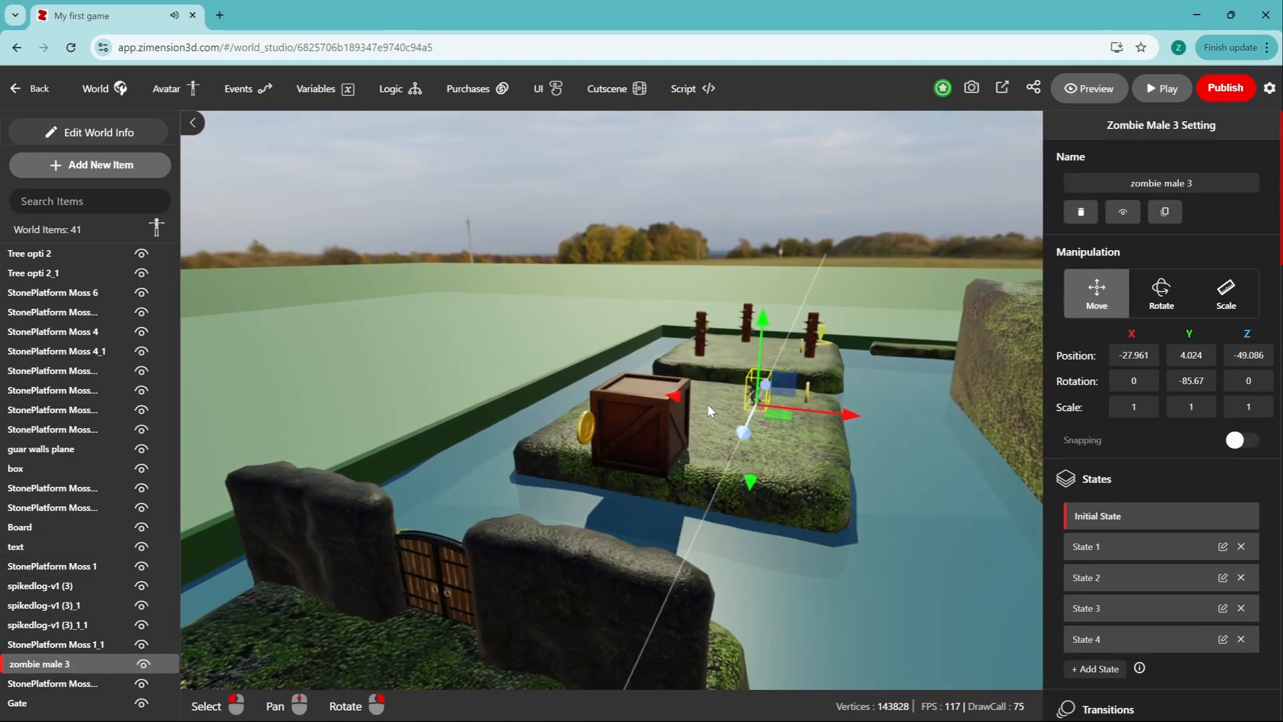
scroll(1228, 473, "down", 1)
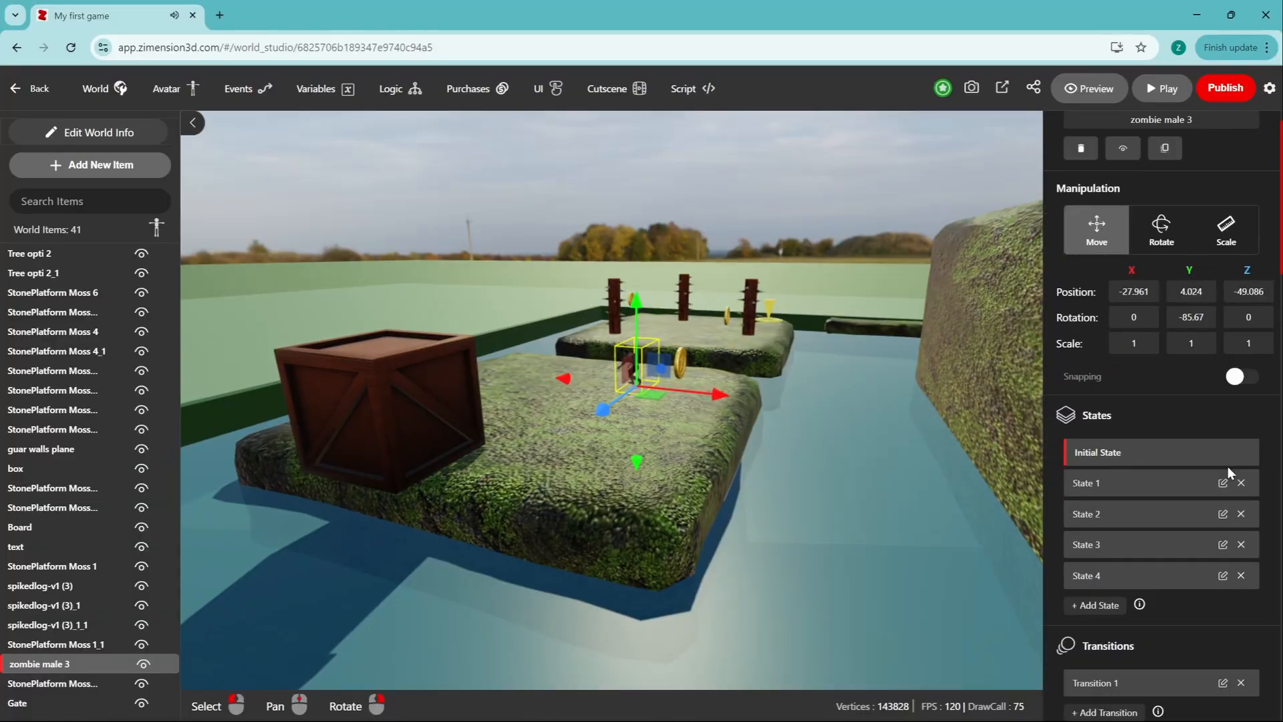
scroll(1228, 472, "down", 8)
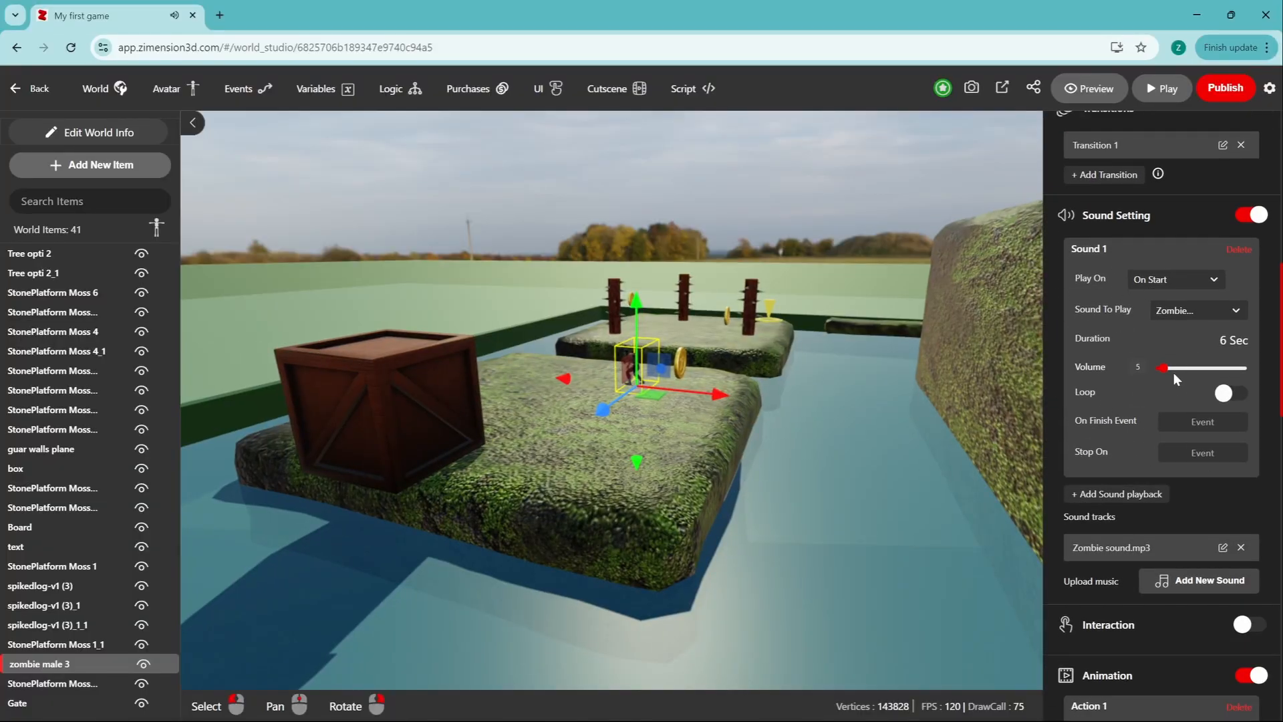
left_click(1230, 393)
left_click(1167, 368)
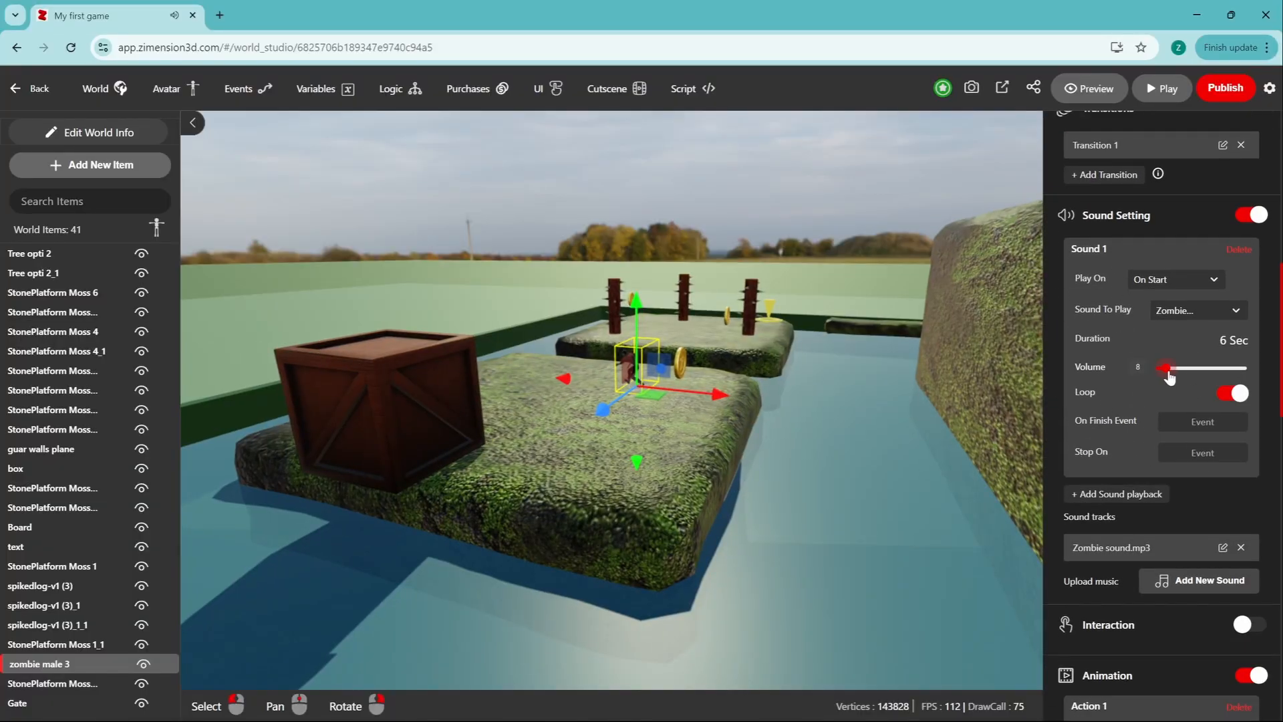
left_click_drag(1169, 379, 1178, 379)
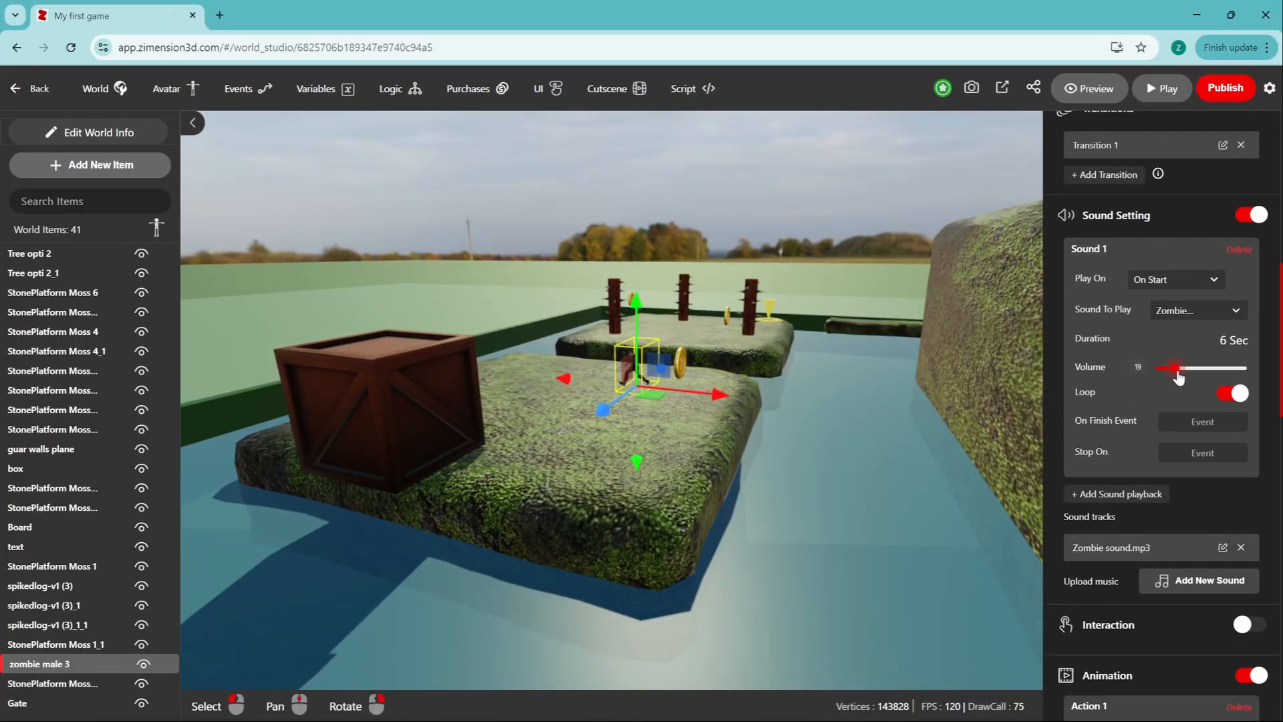
Step: Make the zombie's sound play On Event, starting on check_pt1
left_click(1186, 282)
left_click(1175, 344)
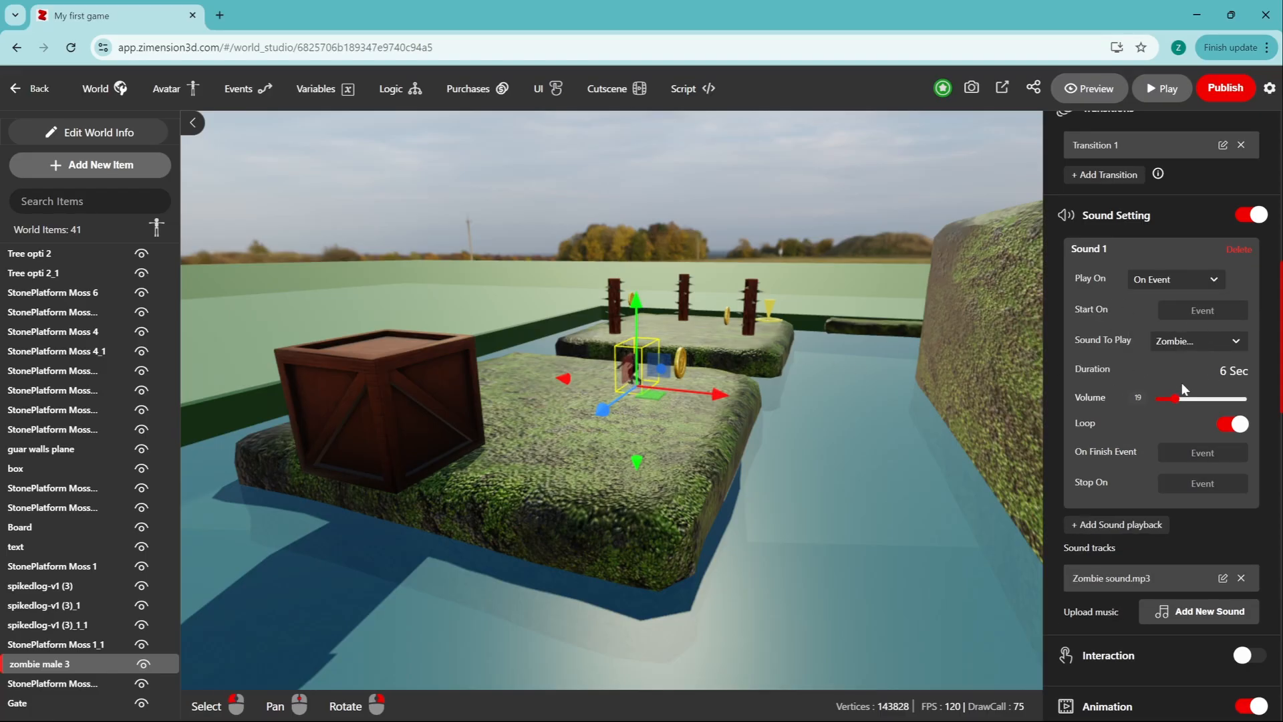
left_click(1204, 311)
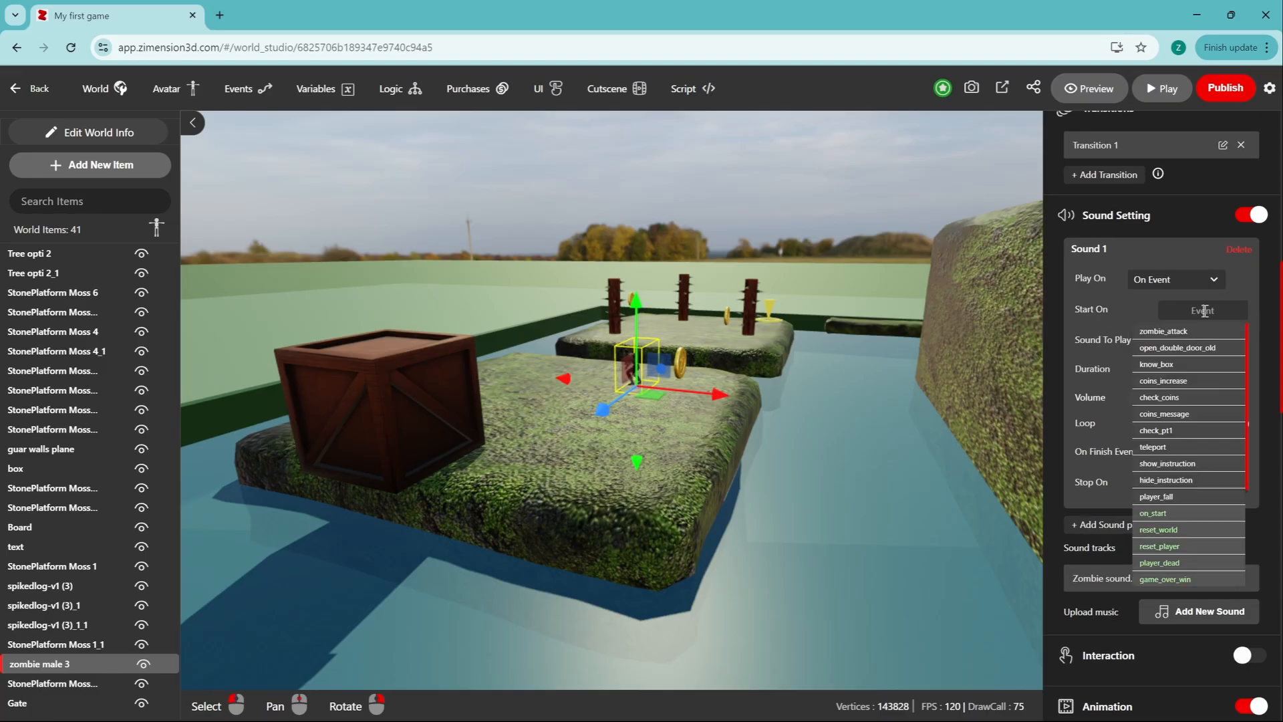
left_click(1184, 430)
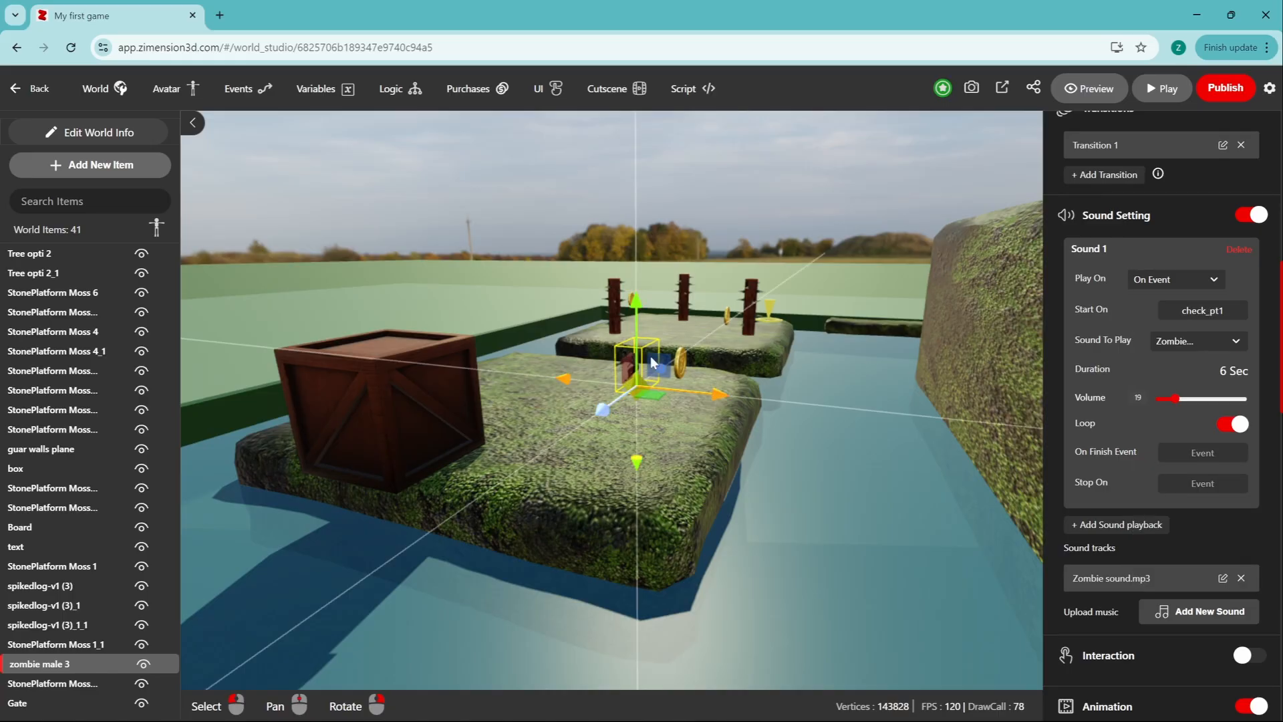
scroll(485, 471, "down", 2)
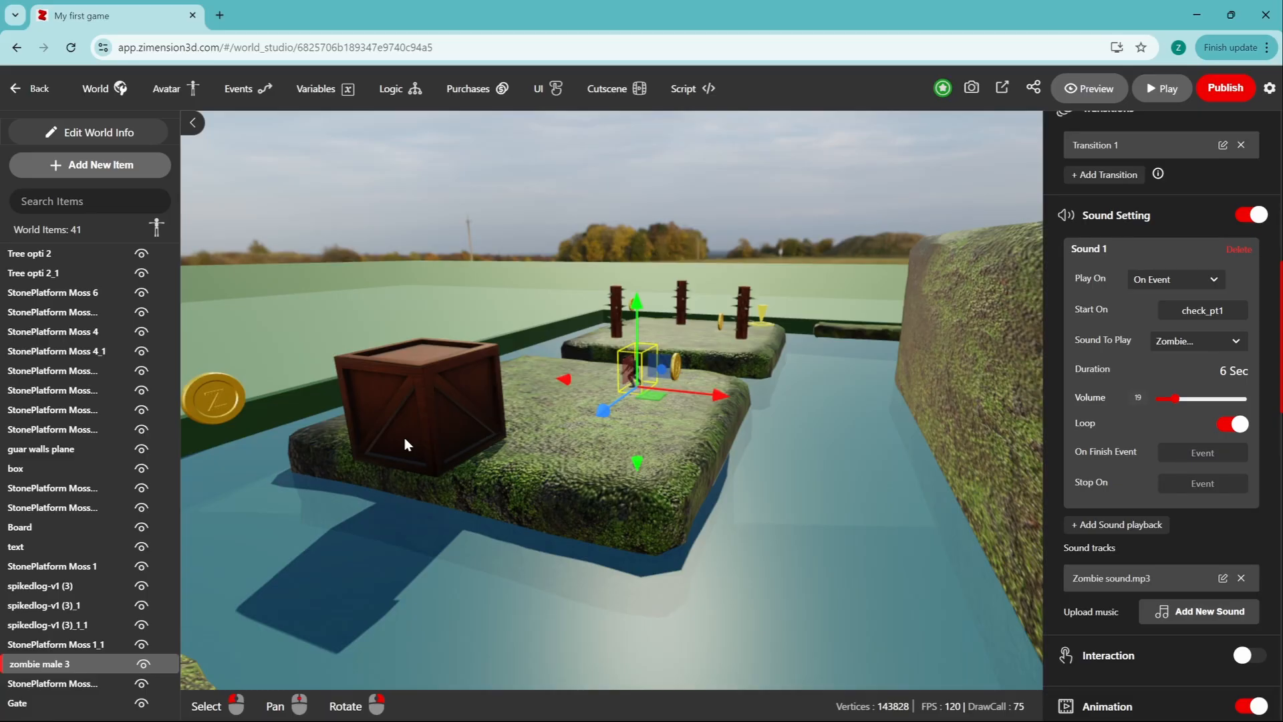
Step: Select the wooden crate, turn on its Sound Setting, and add Water Splash Sound Effect.mp3
left_click(404, 439)
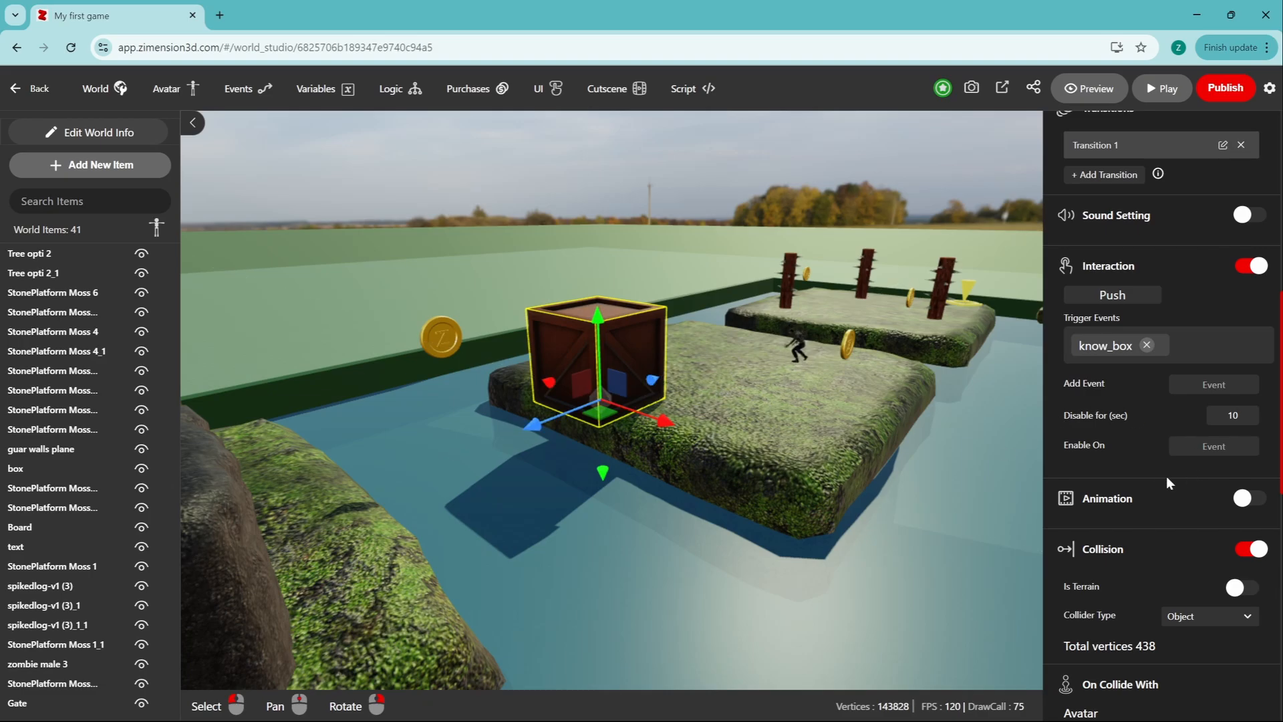
scroll(1152, 442, "up", 1)
left_click(1250, 291)
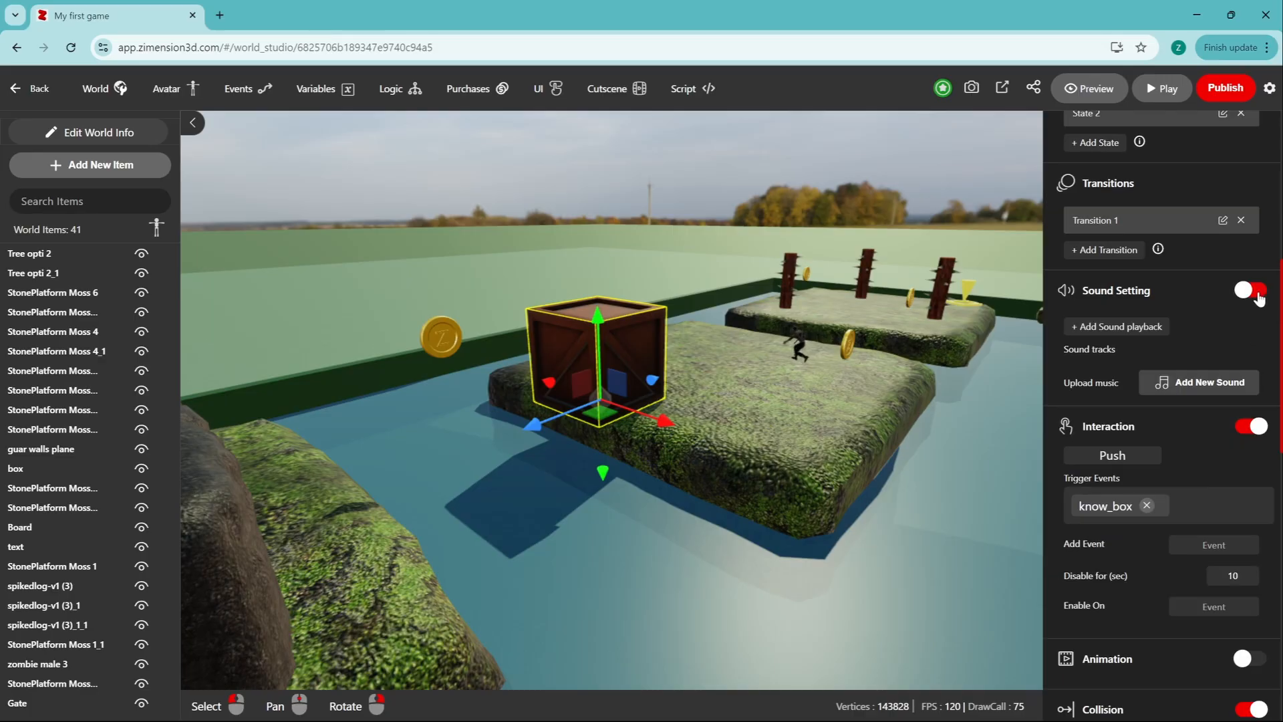
left_click(1177, 382)
left_click(567, 426)
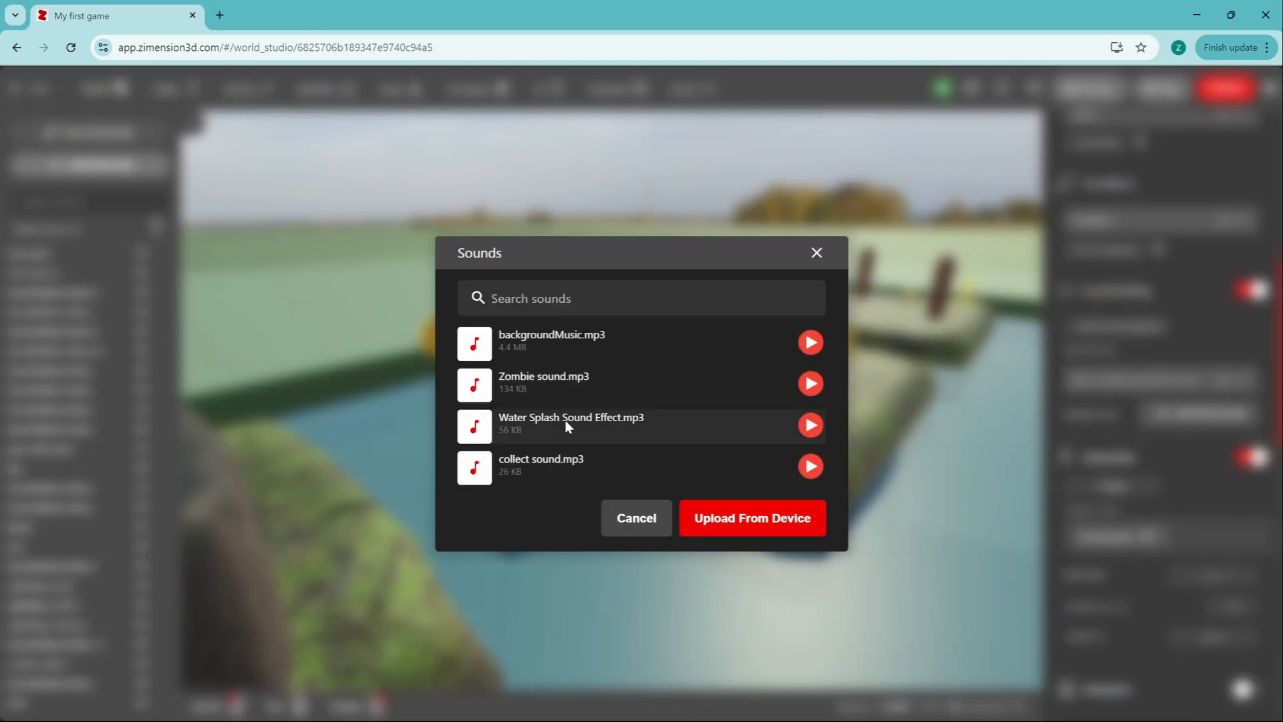
Step: Set the crate's sound to play On Event, starting on a newly created box_fall event
left_click(1135, 334)
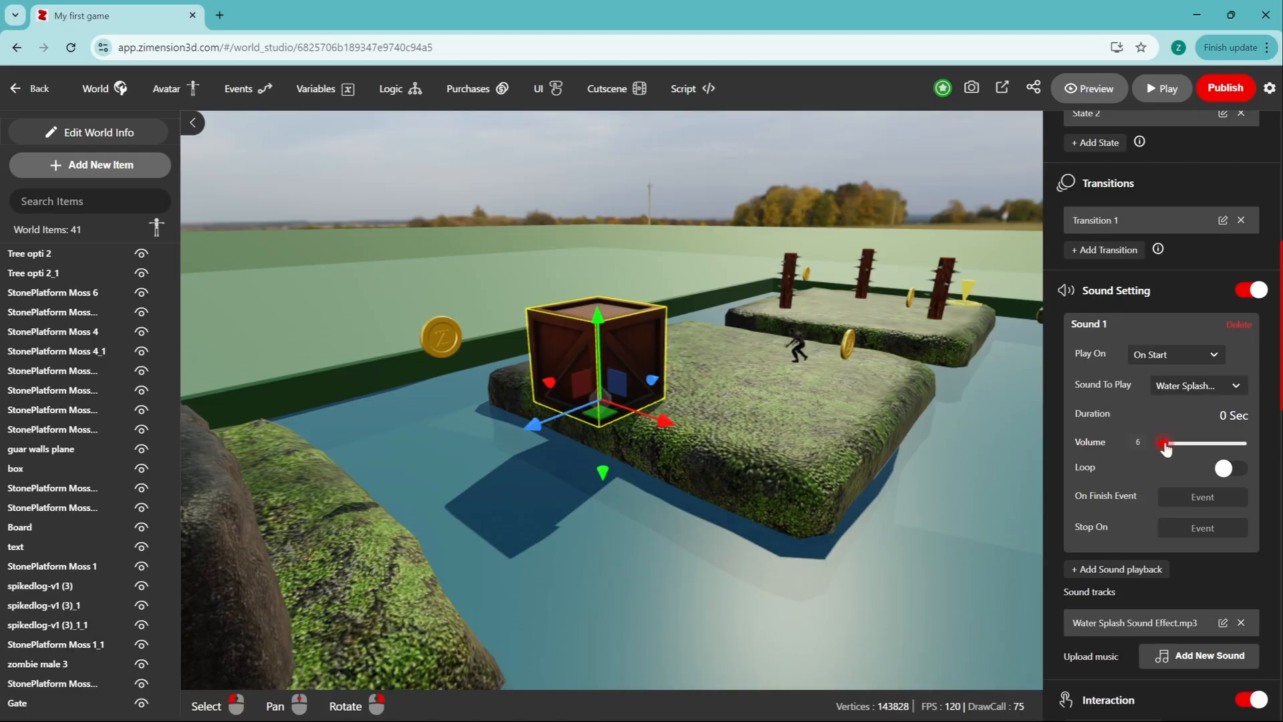
left_click(1166, 361)
left_click(1156, 415)
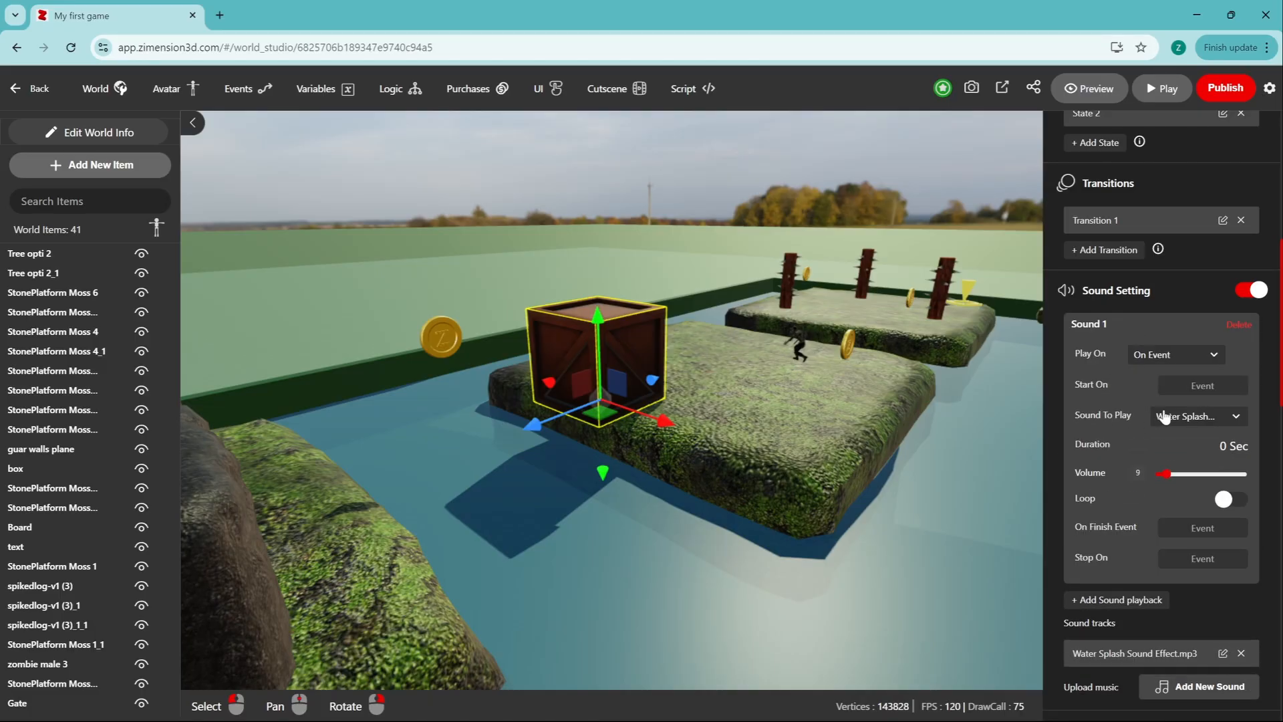
left_click(1191, 385)
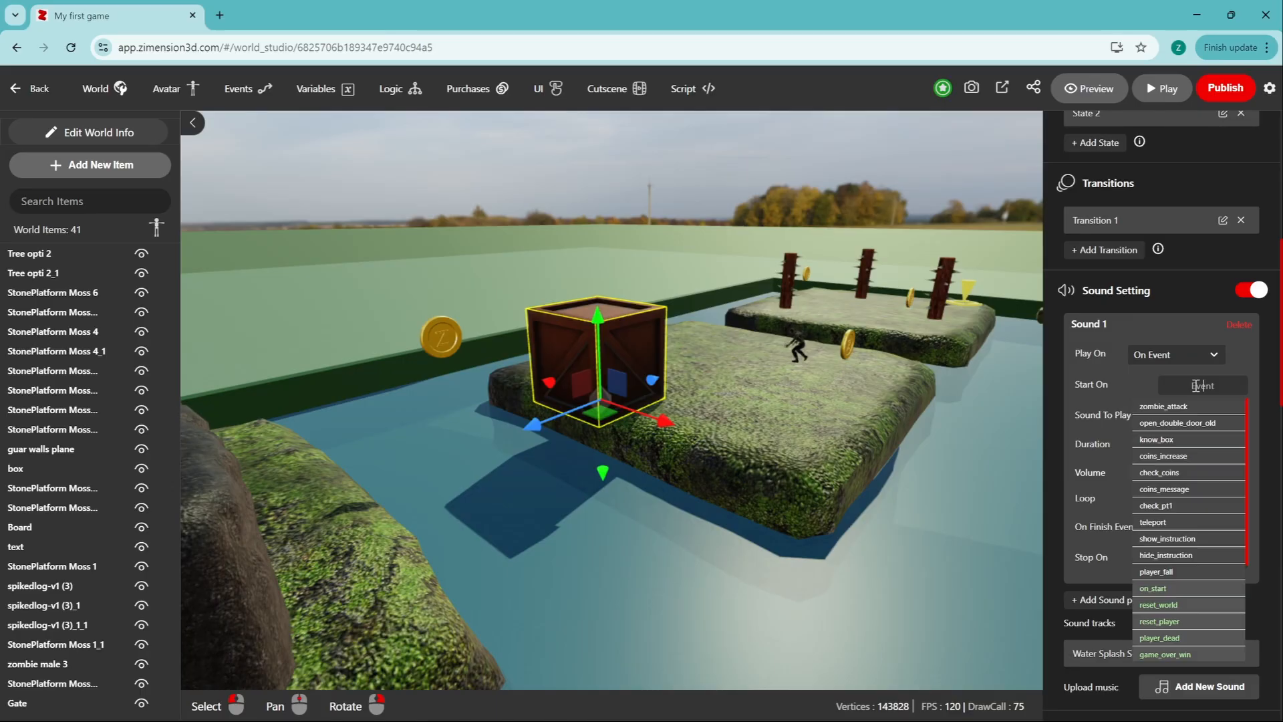
type("box_fall")
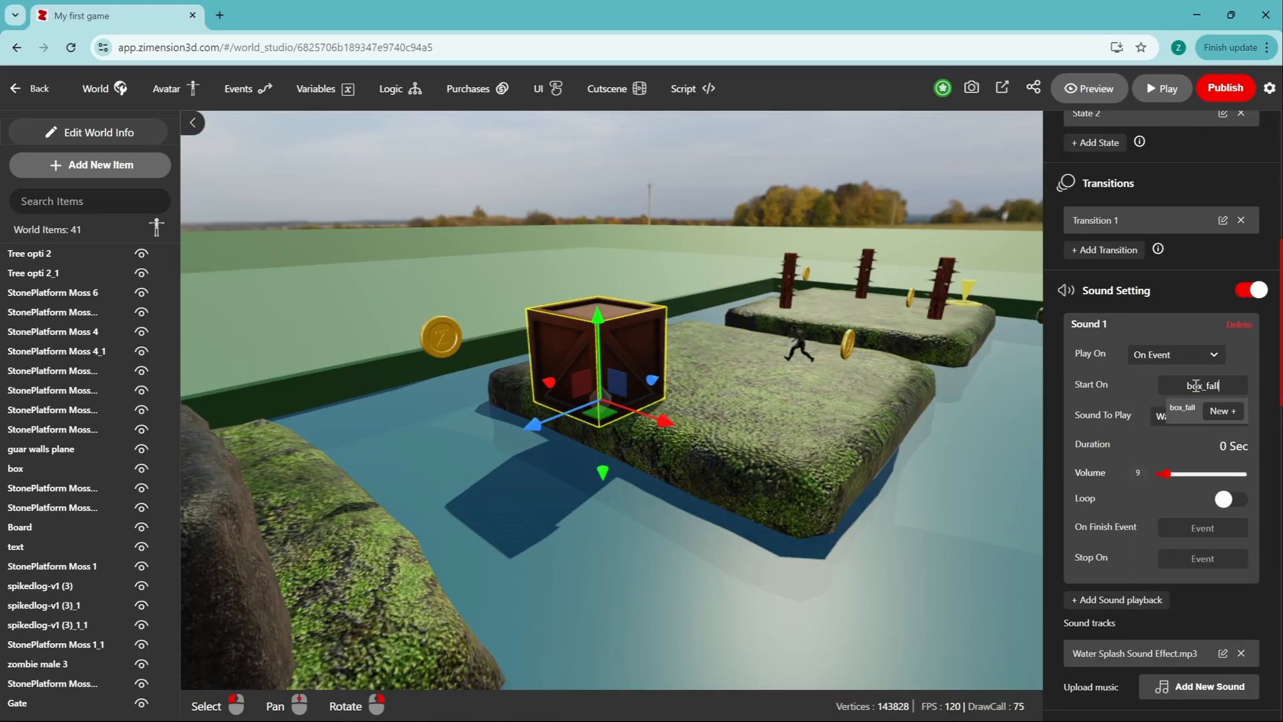
left_click(1220, 411)
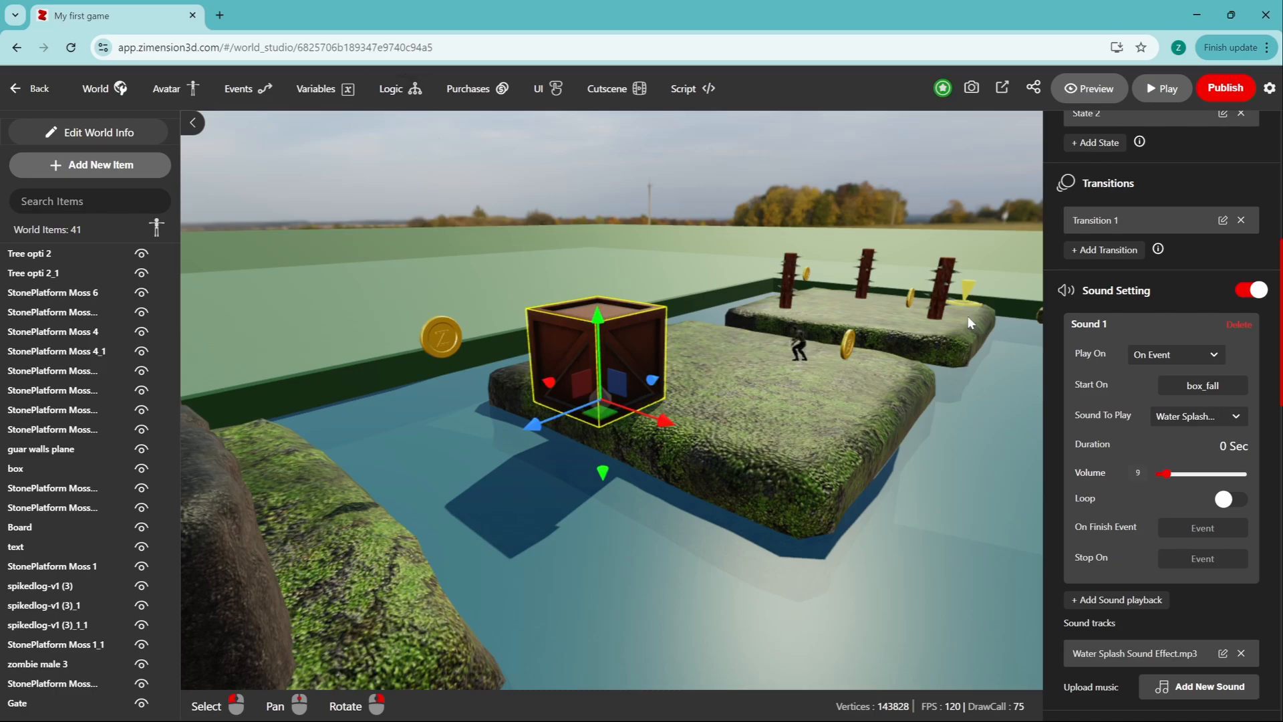
scroll(1136, 334, "up", 1)
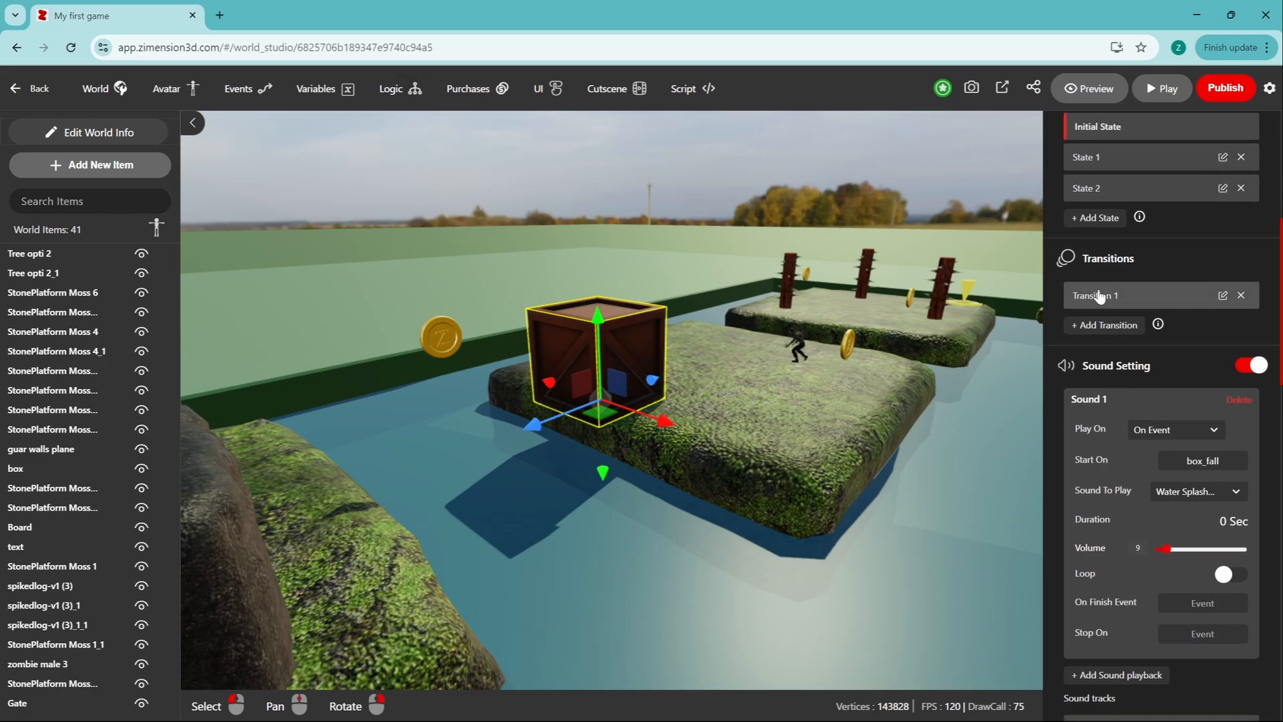
Step: Set the crate's Transition 1 On Finish Event to box_fall
left_click(1098, 295)
left_click(1180, 636)
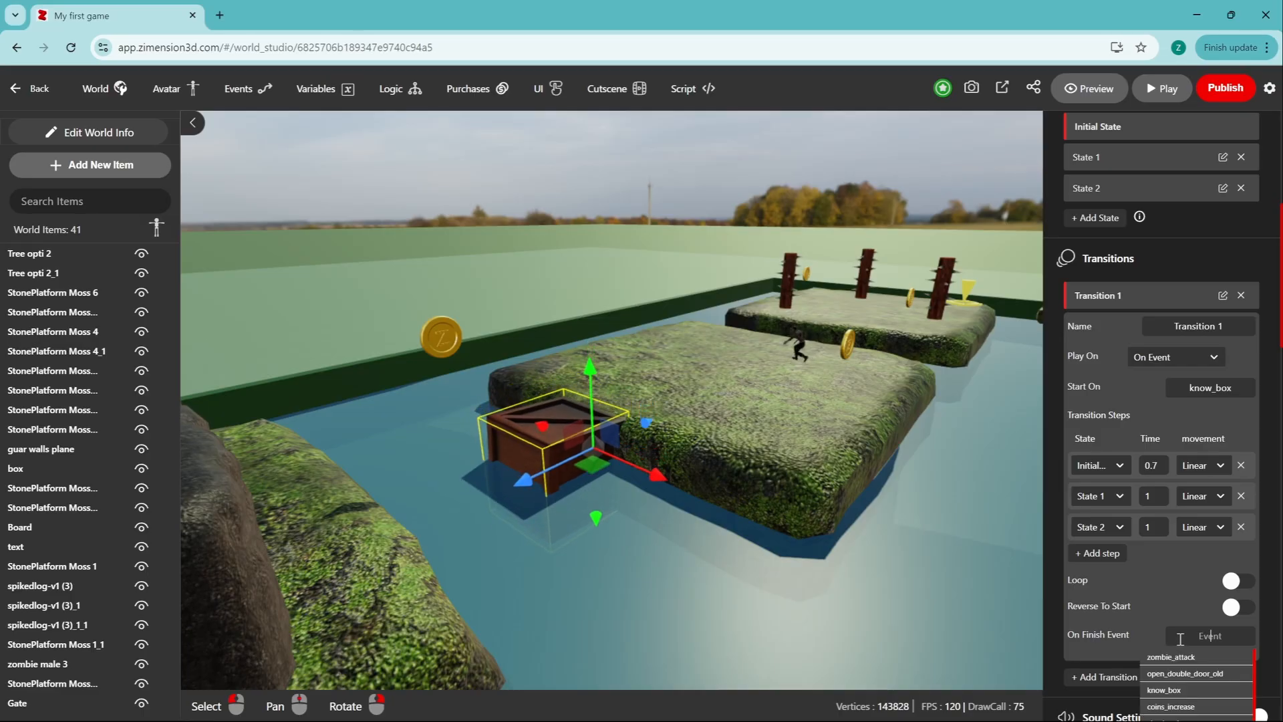
scroll(1180, 644, "down", 4)
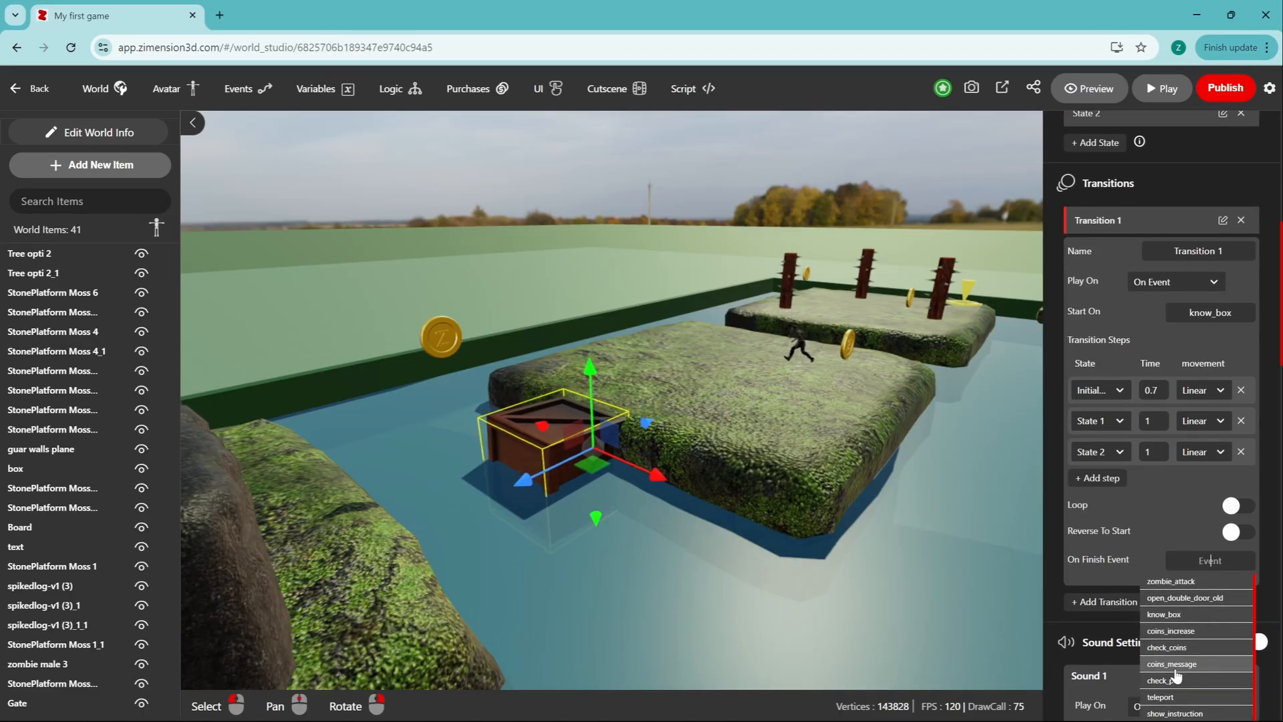
left_click(1168, 602)
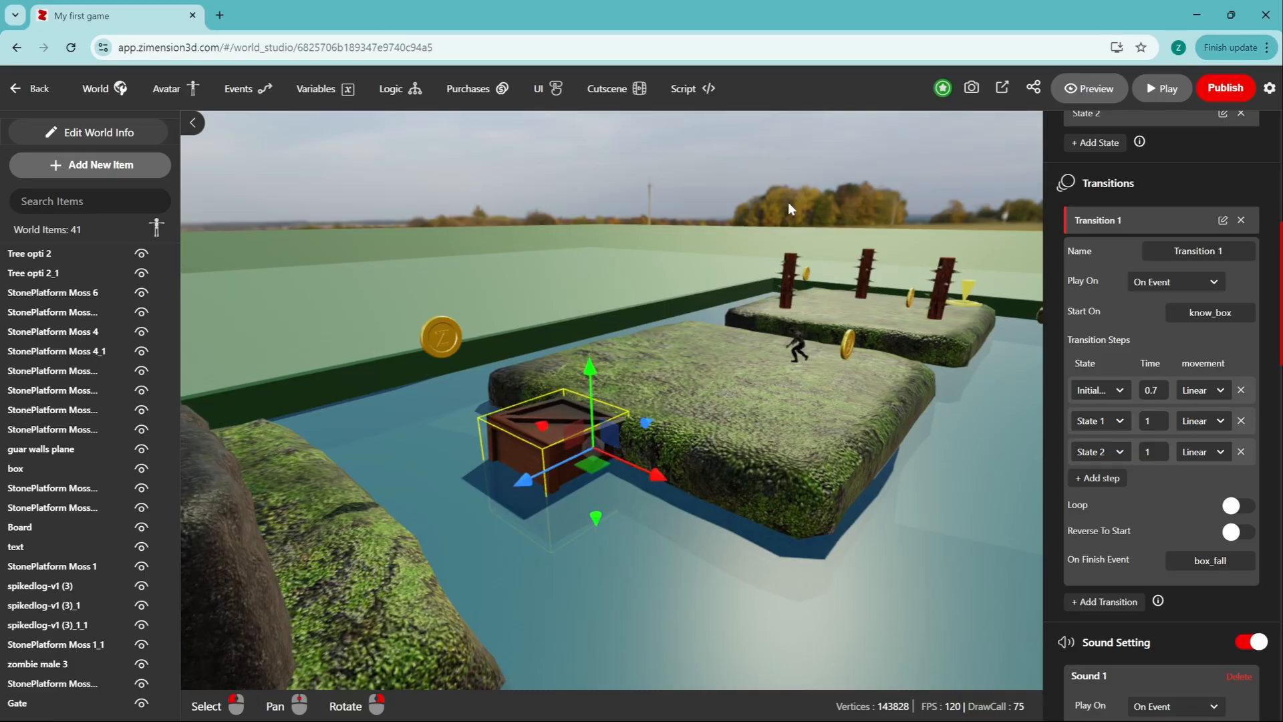
Step: Save and test-play the world, jumping across the hedge, mossy log and stepping stones
left_click(1159, 94)
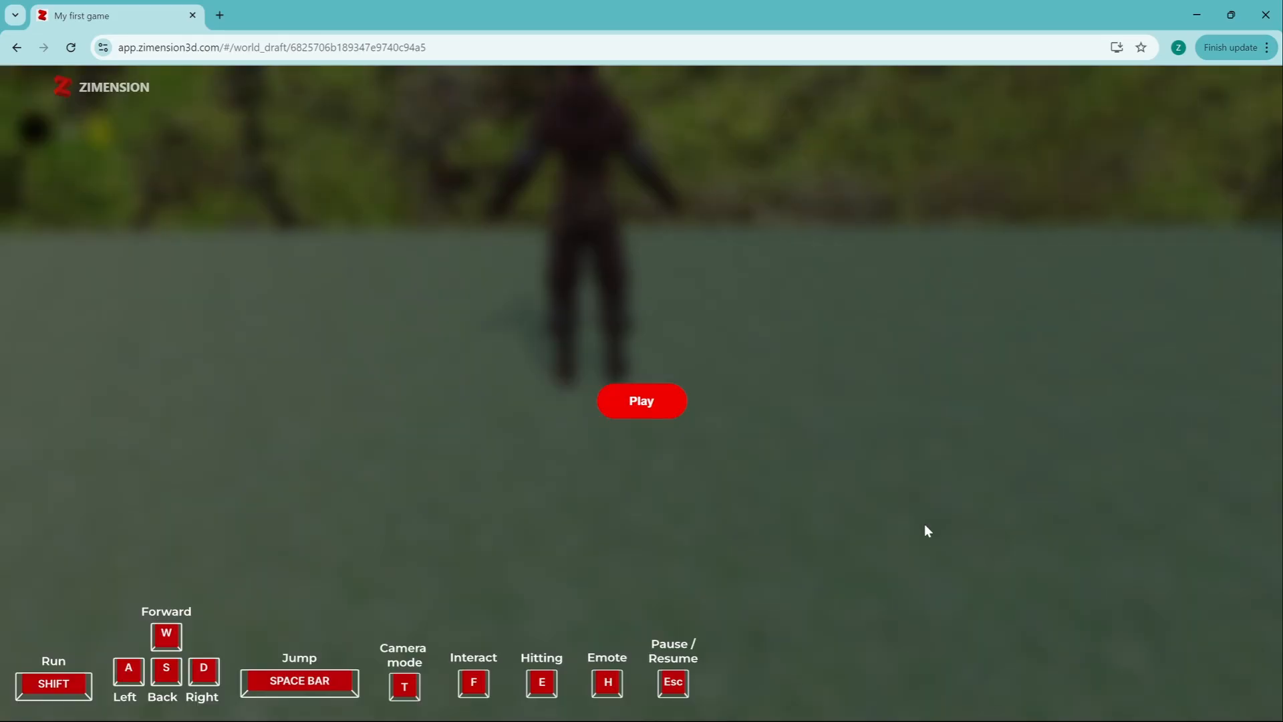
left_click(675, 413)
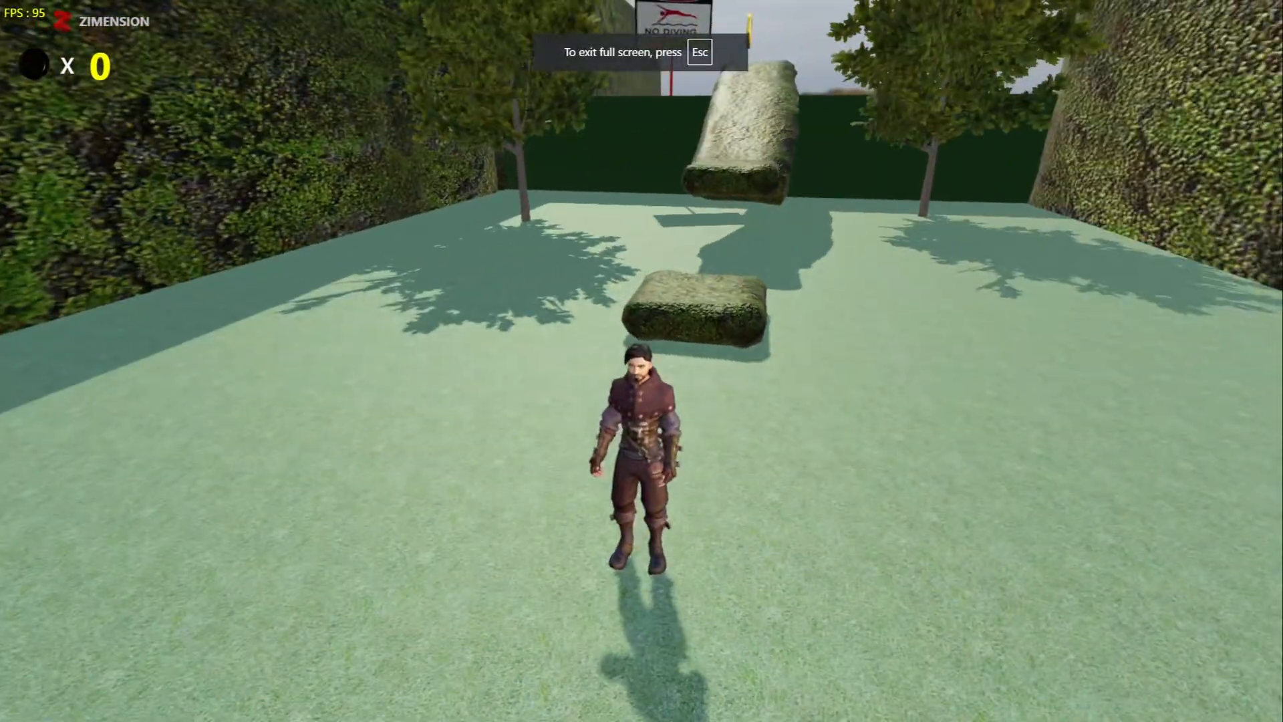
key("w")
key("space")
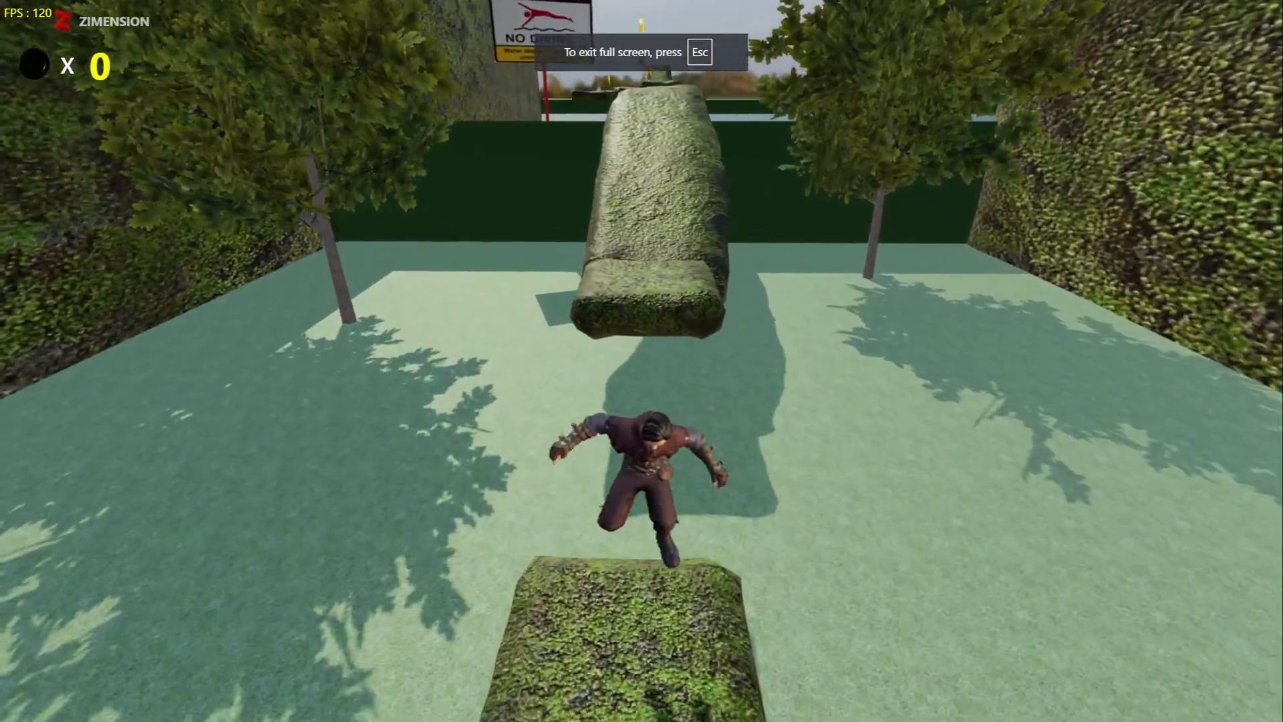
key("space")
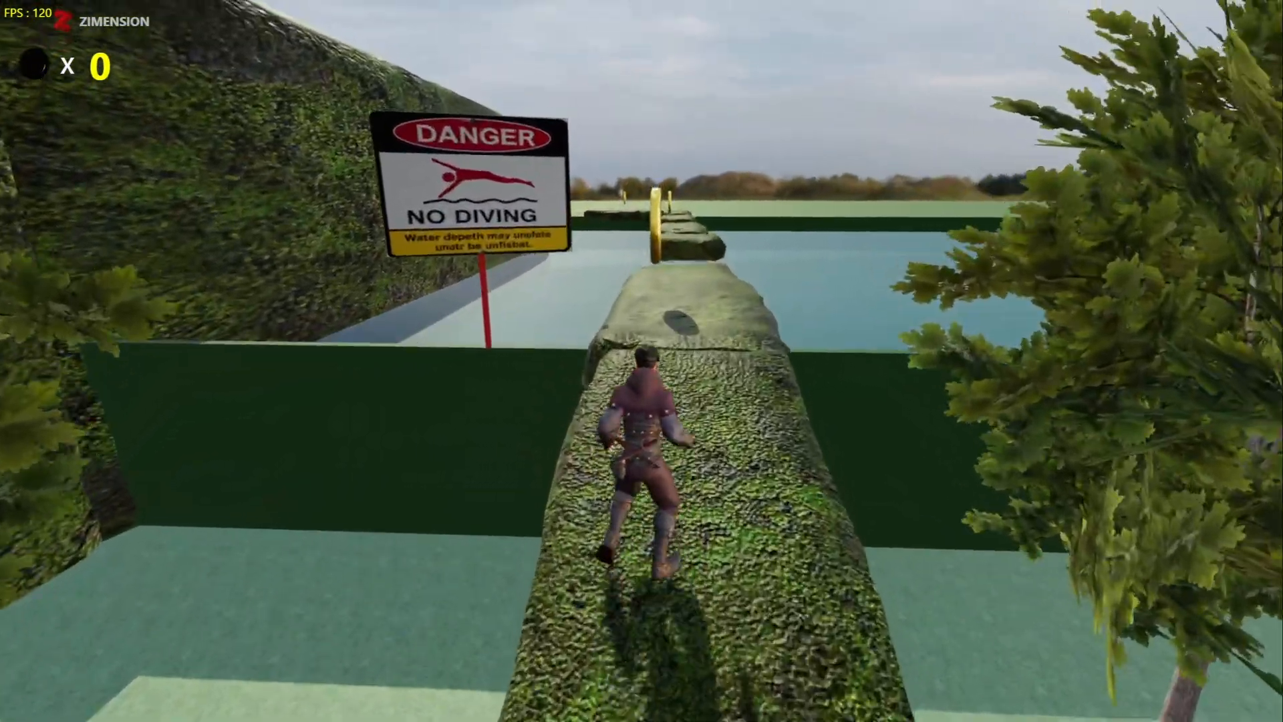
key("space")
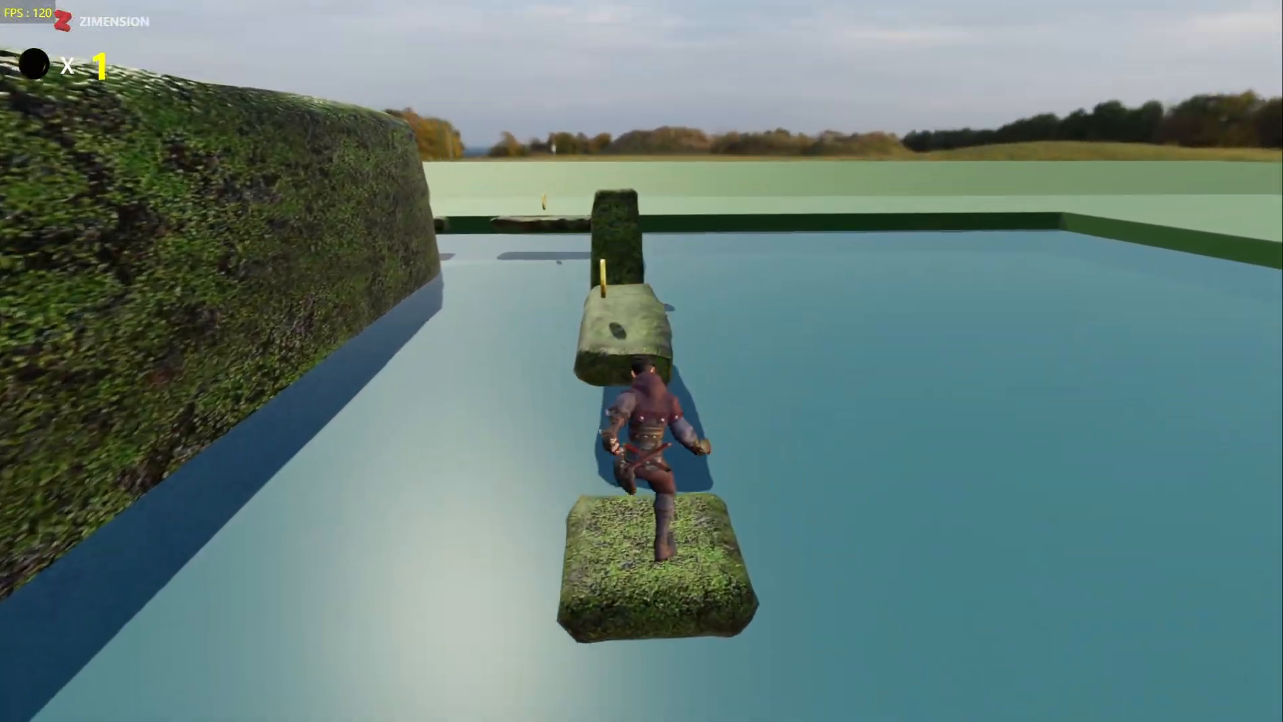
key("space")
key("w")
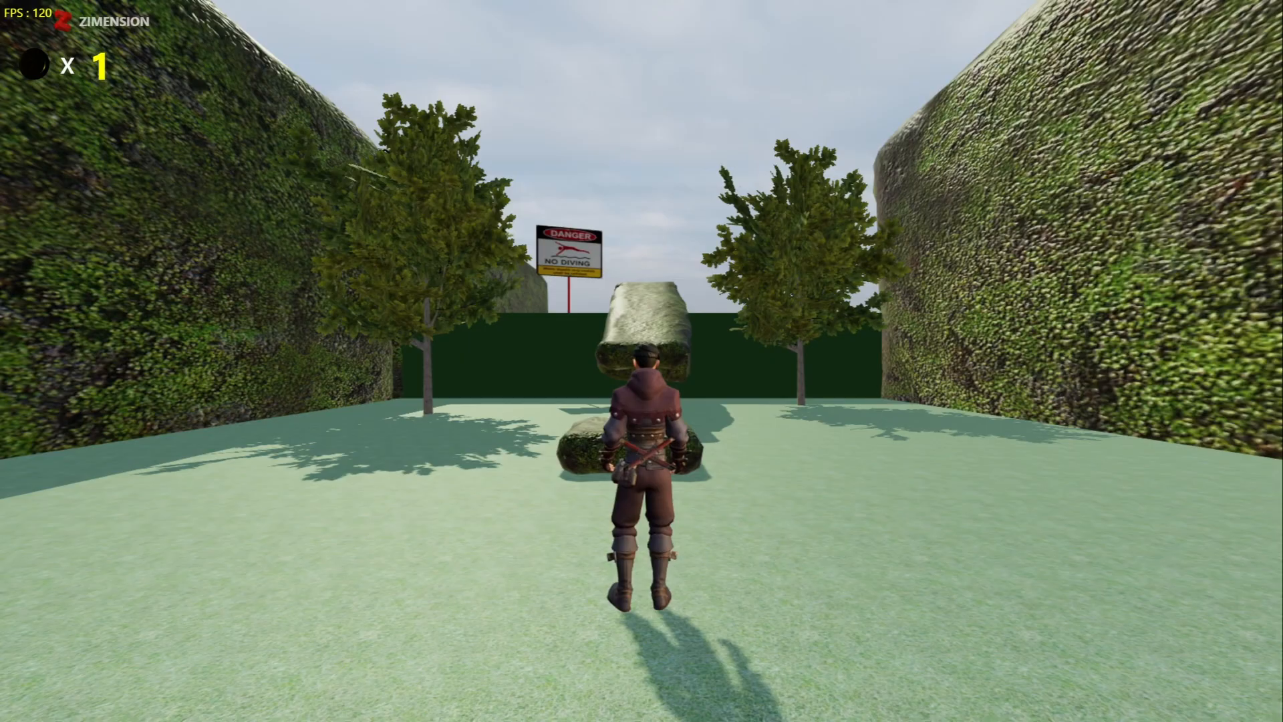
key("w")
key("space")
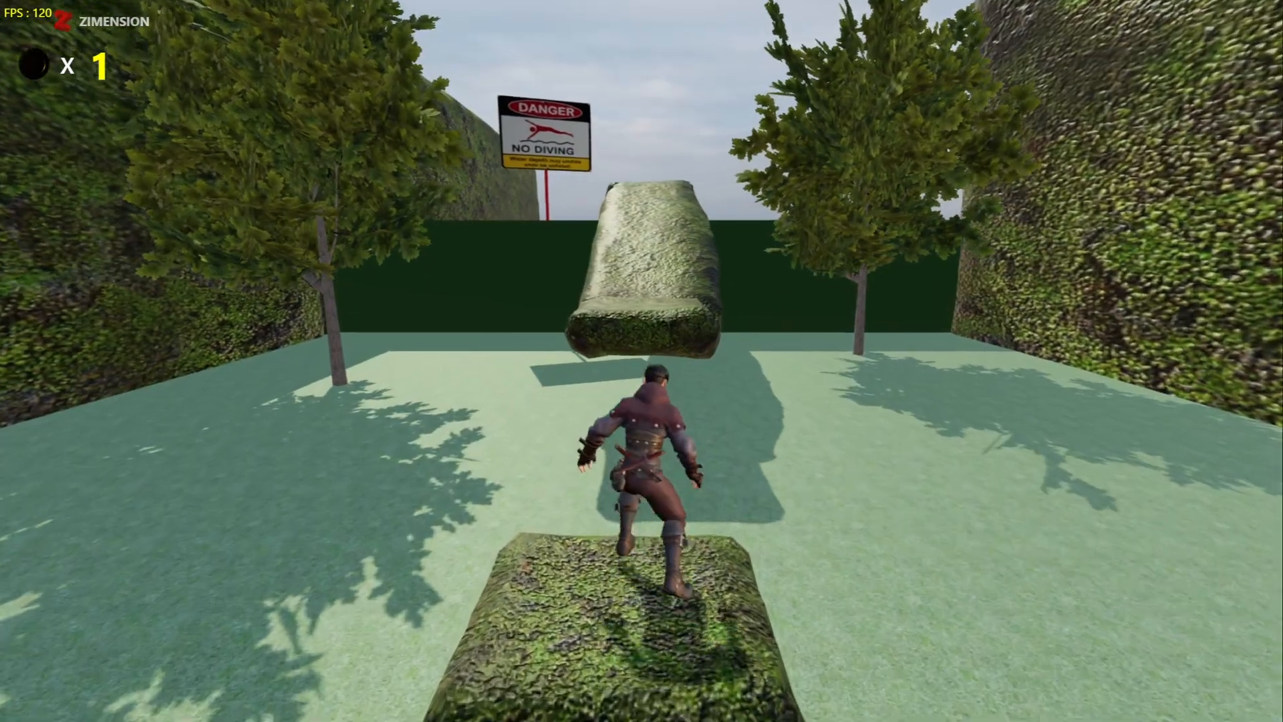
key("space")
key("w")
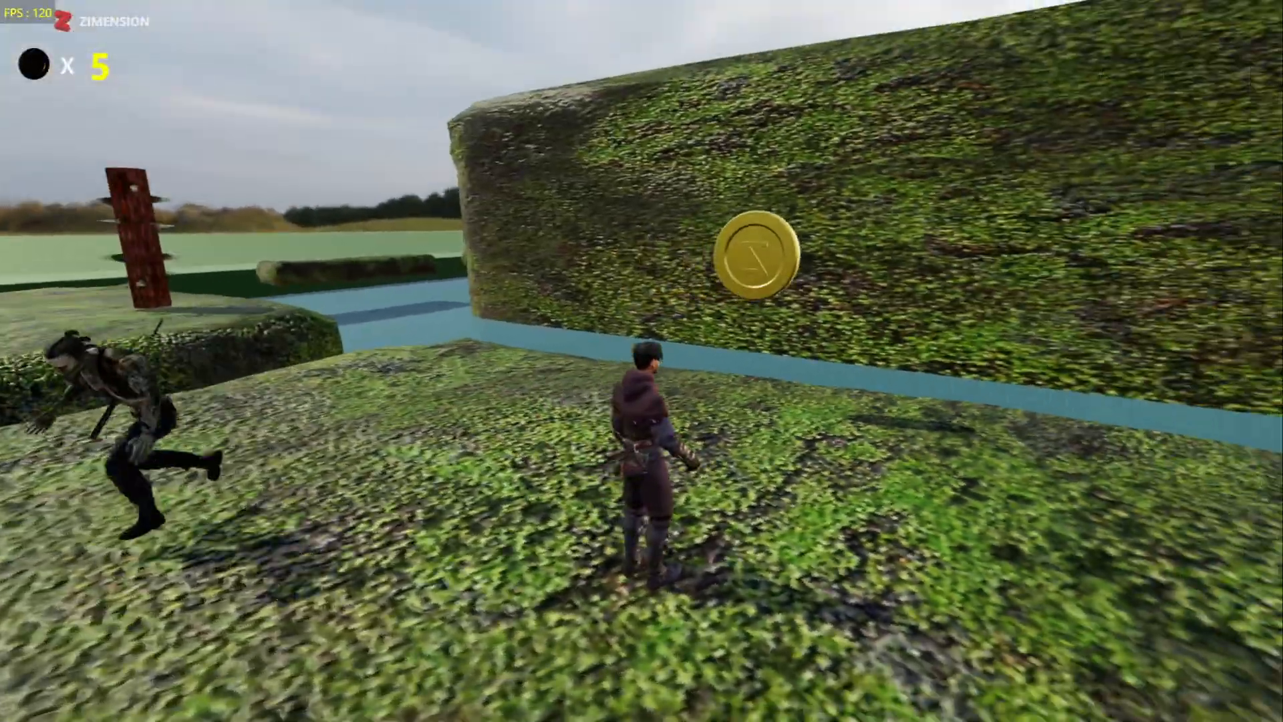
Step: Collect the coin, push the crate into the water, step onto it, then exit the test
key("s")
key("a")
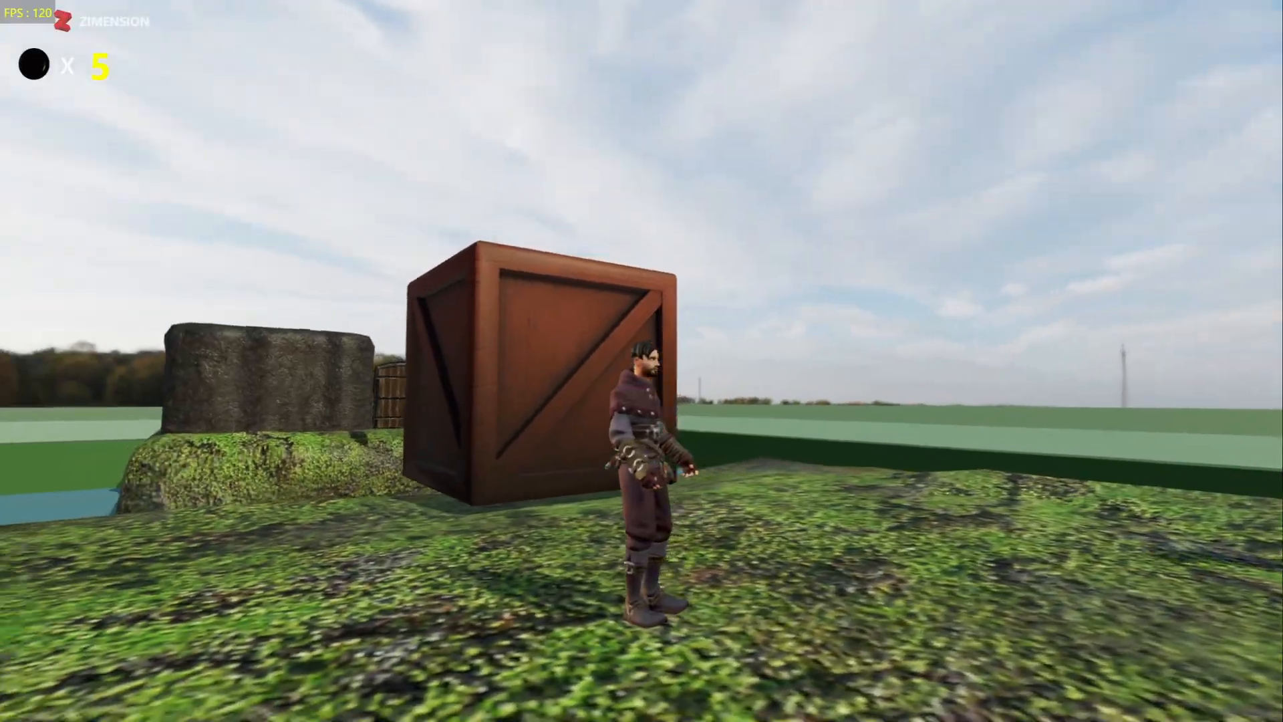
key("w")
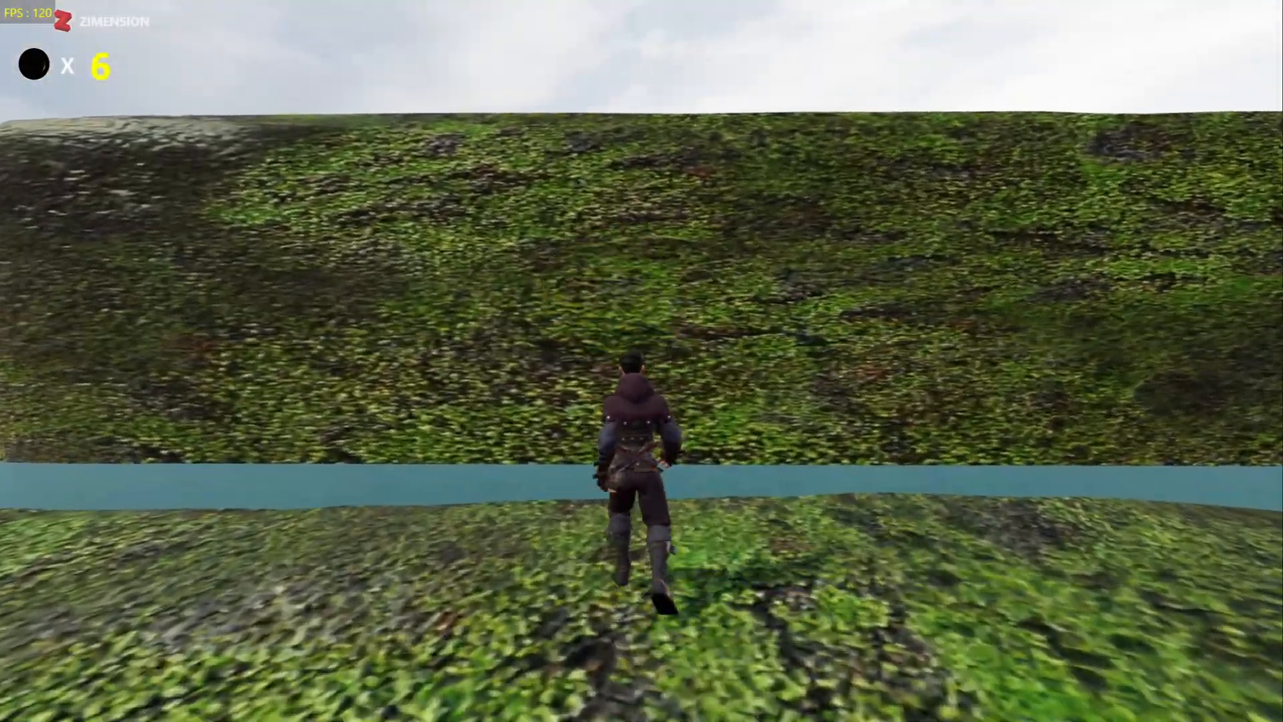
key("w")
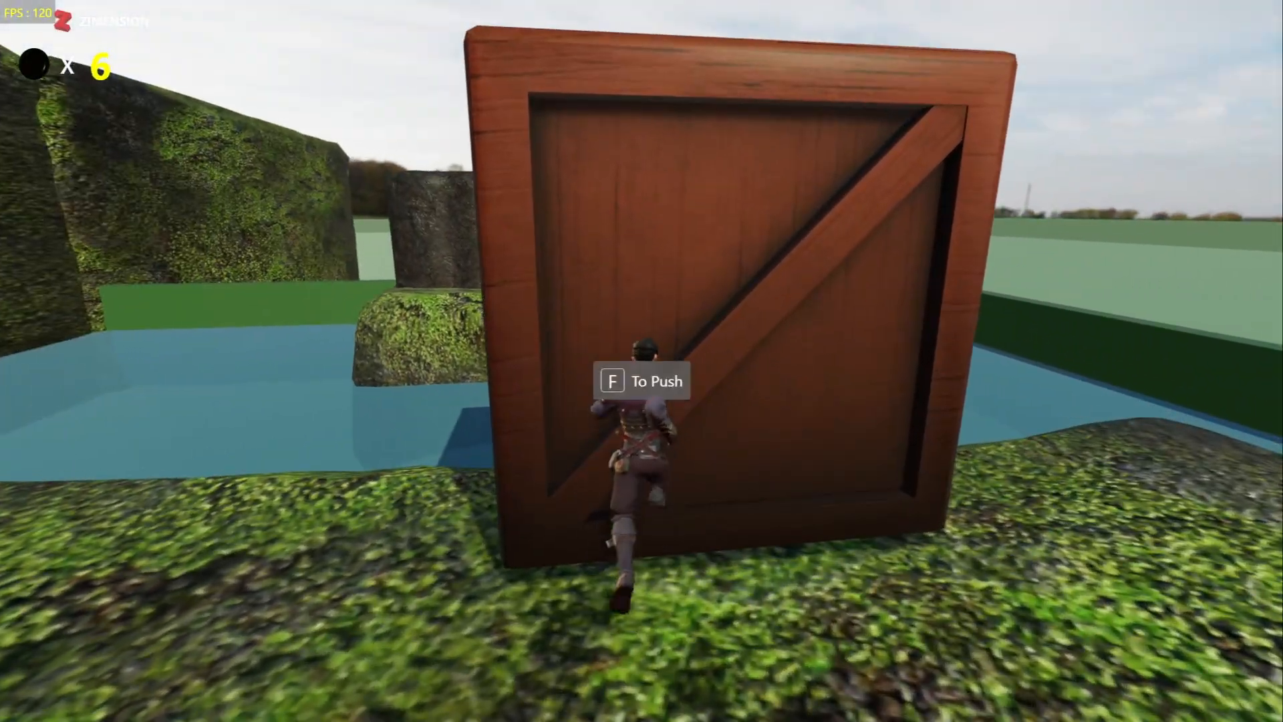
key("f")
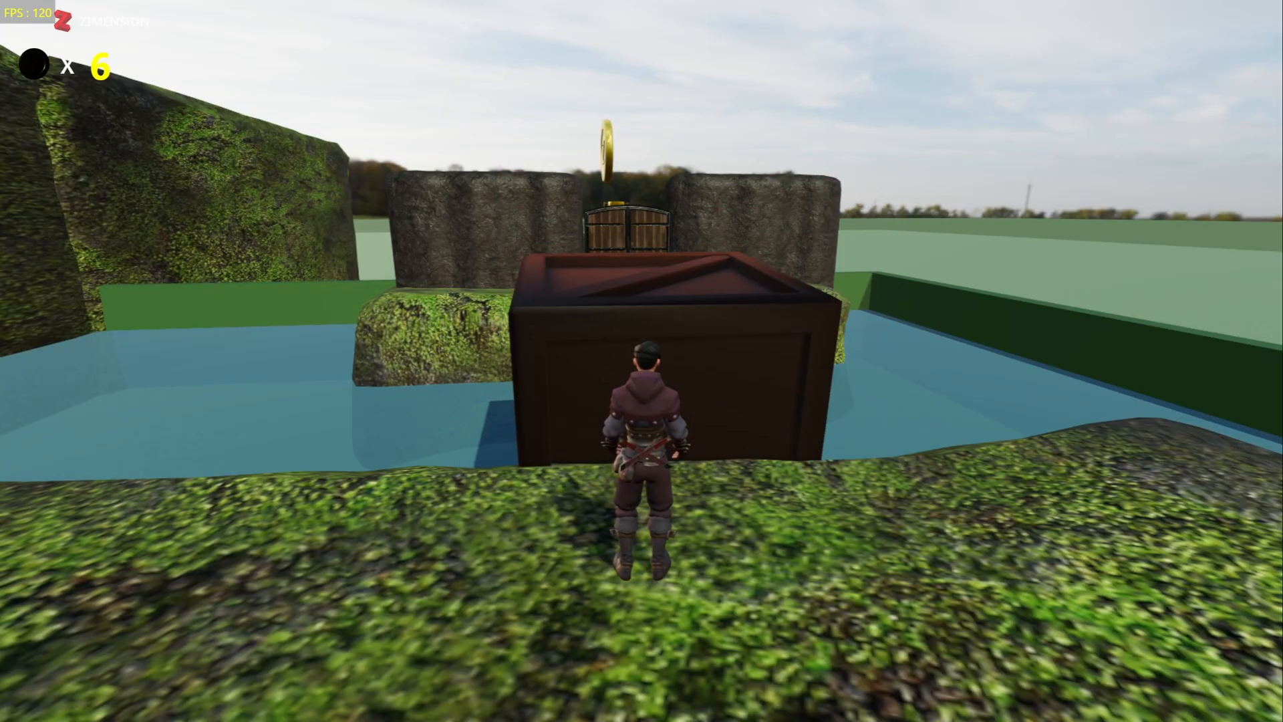
key("w")
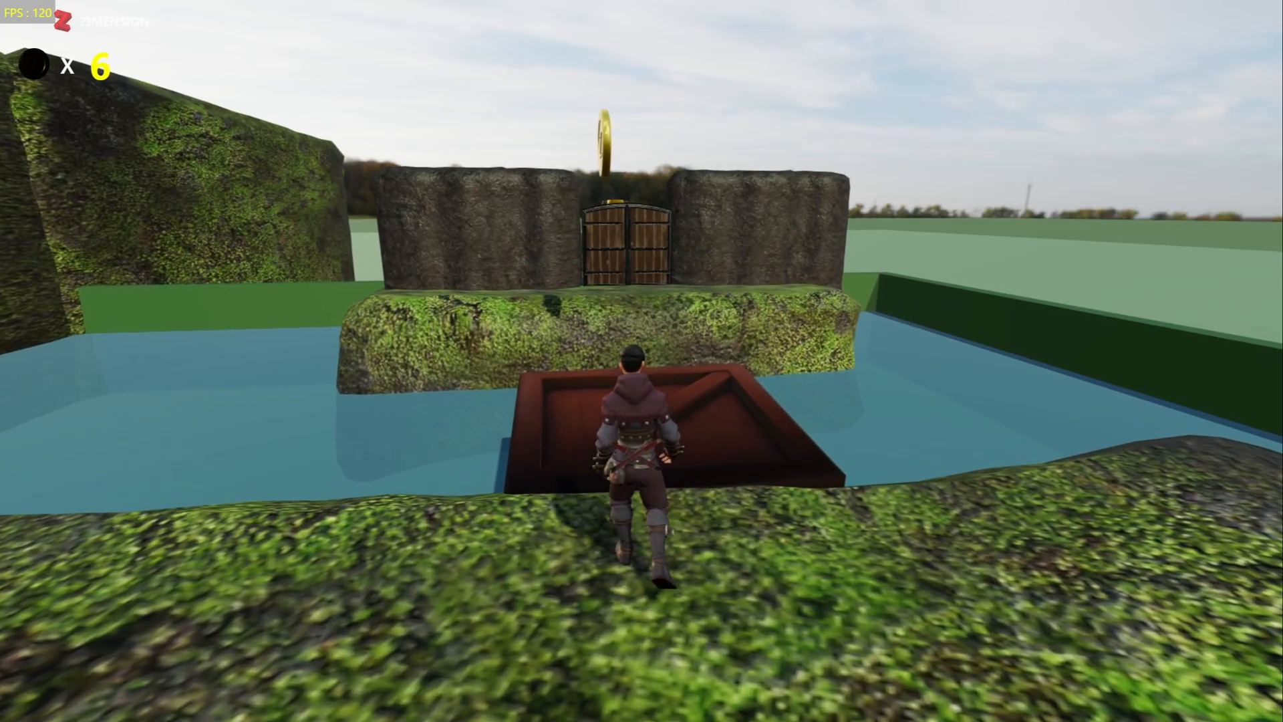
key("w")
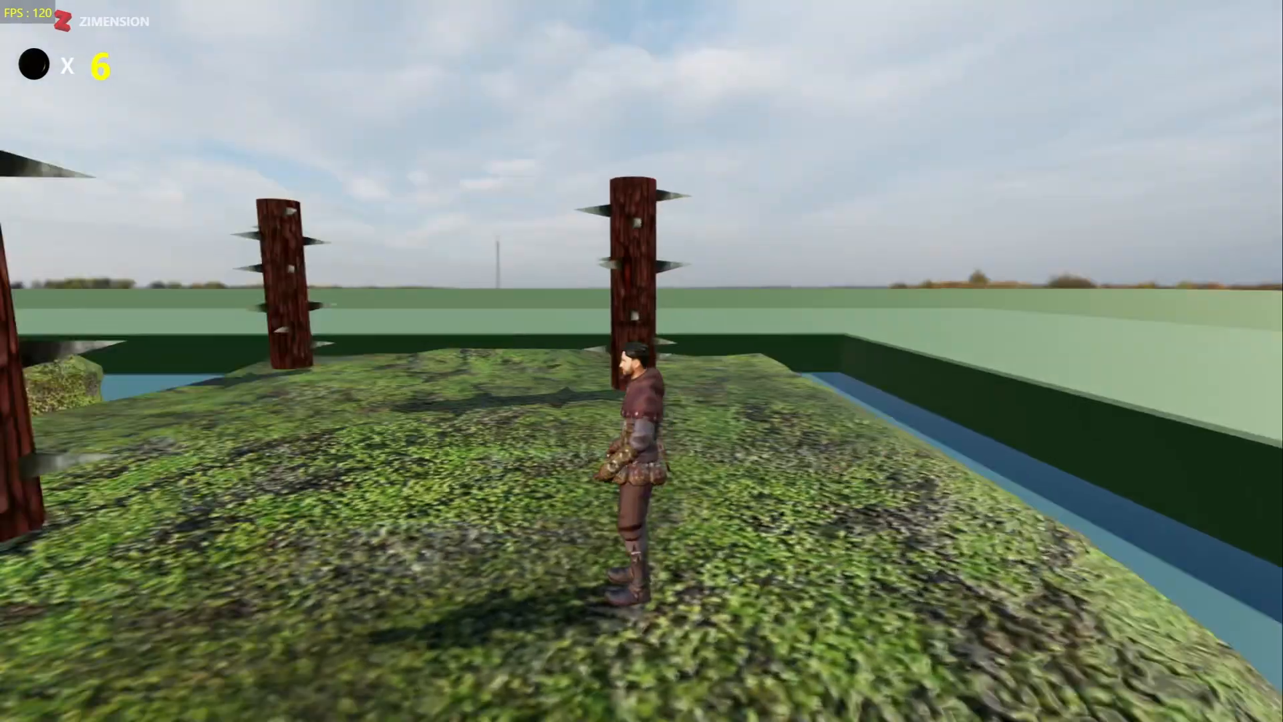
key("Escape")
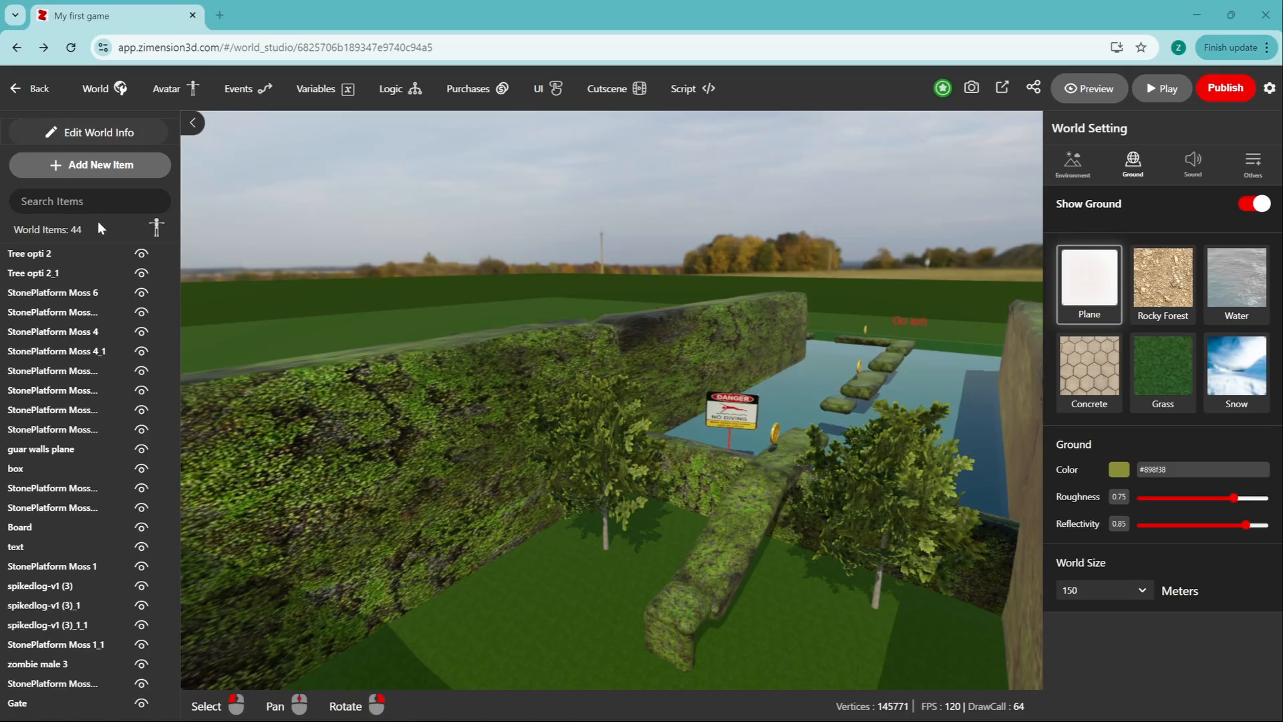
Step: Update the world thumbnail from the current camera view, then open Edit World Info
left_click(972, 88)
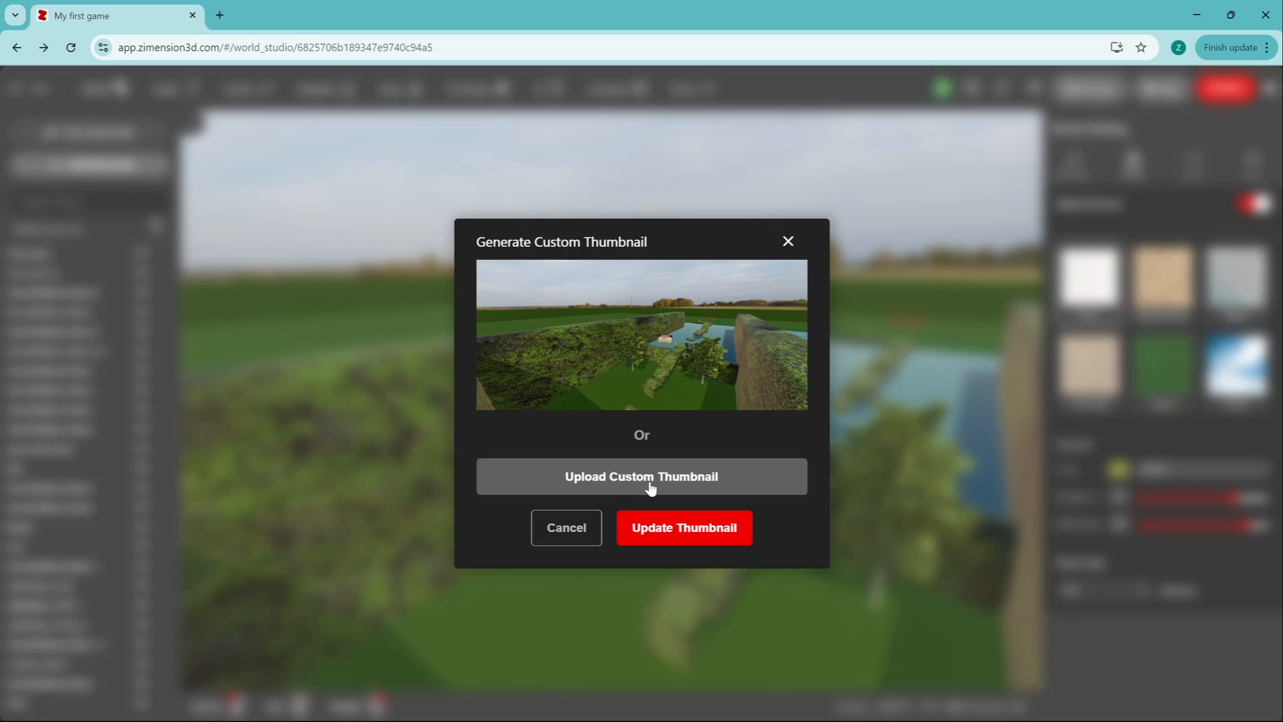
left_click(663, 532)
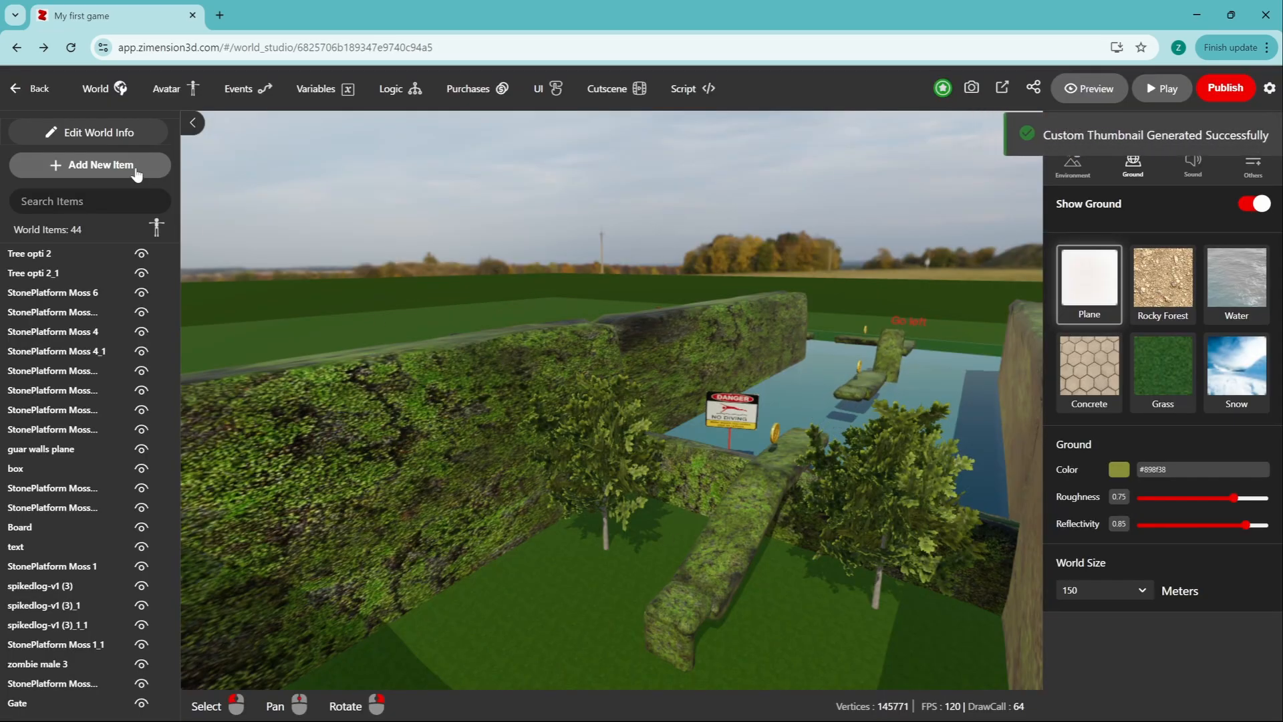
left_click(121, 133)
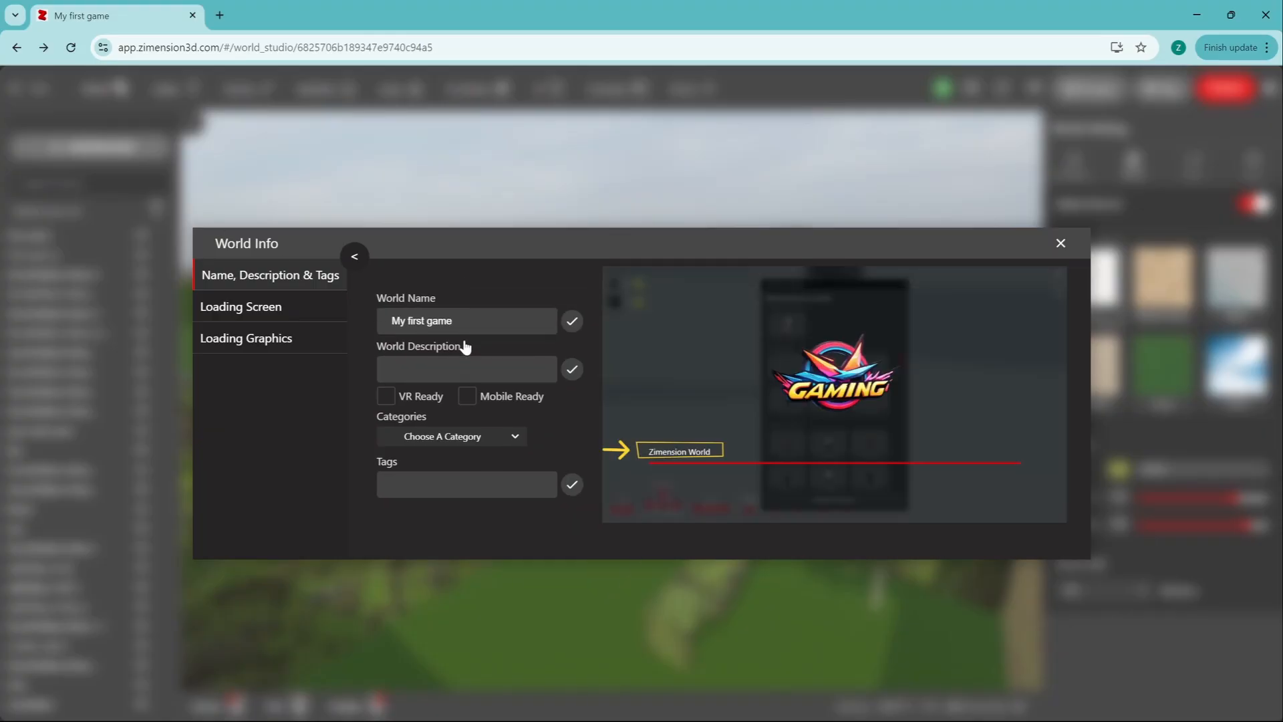
Step: Name the world 'The Jungle hunt' and describe it as 'A game with exciting adventure in forest'
left_click(472, 321)
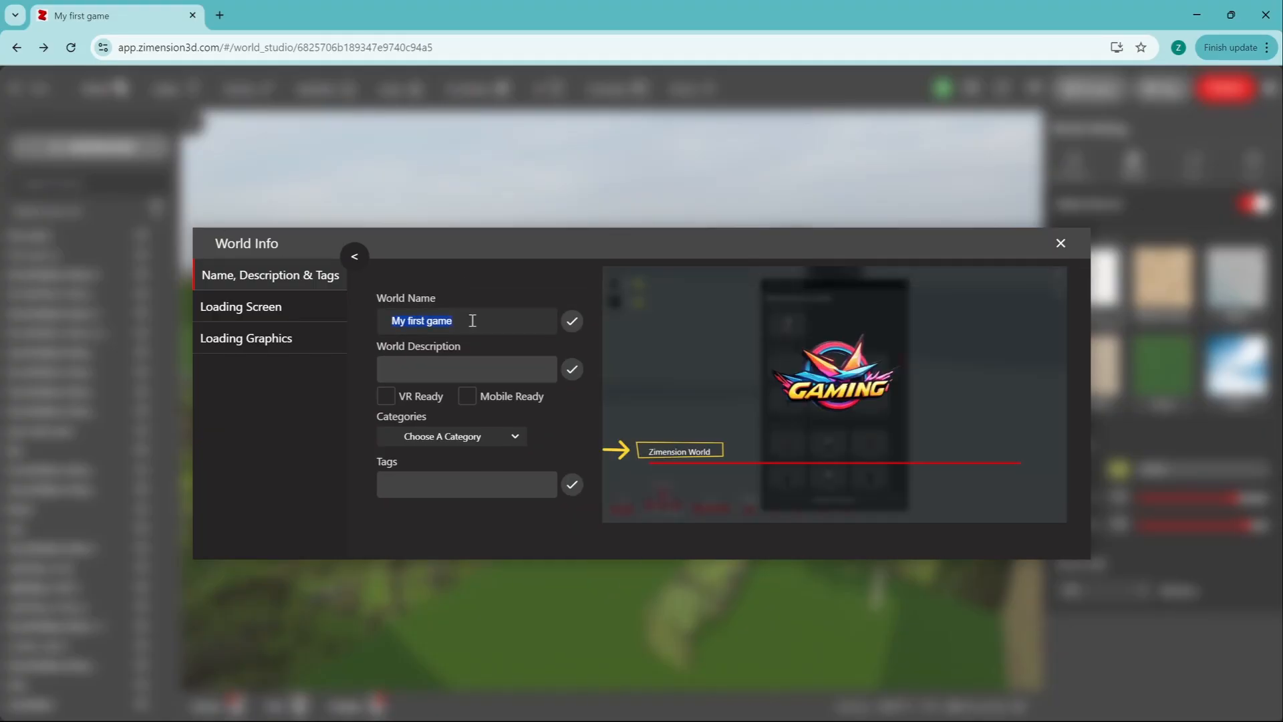
type("The Jungle hunt")
left_click(458, 361)
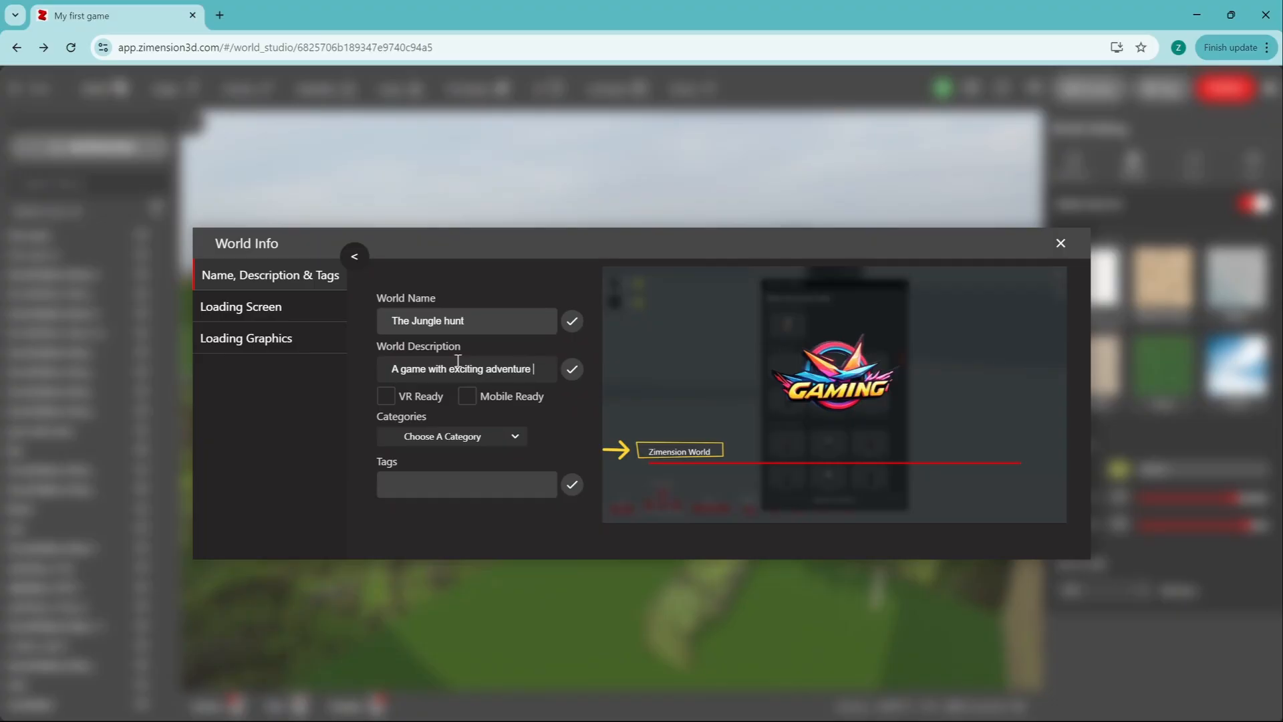
type("n forest")
Step: Upload loading_screen_game.png as the world's loading screen
left_click(241, 306)
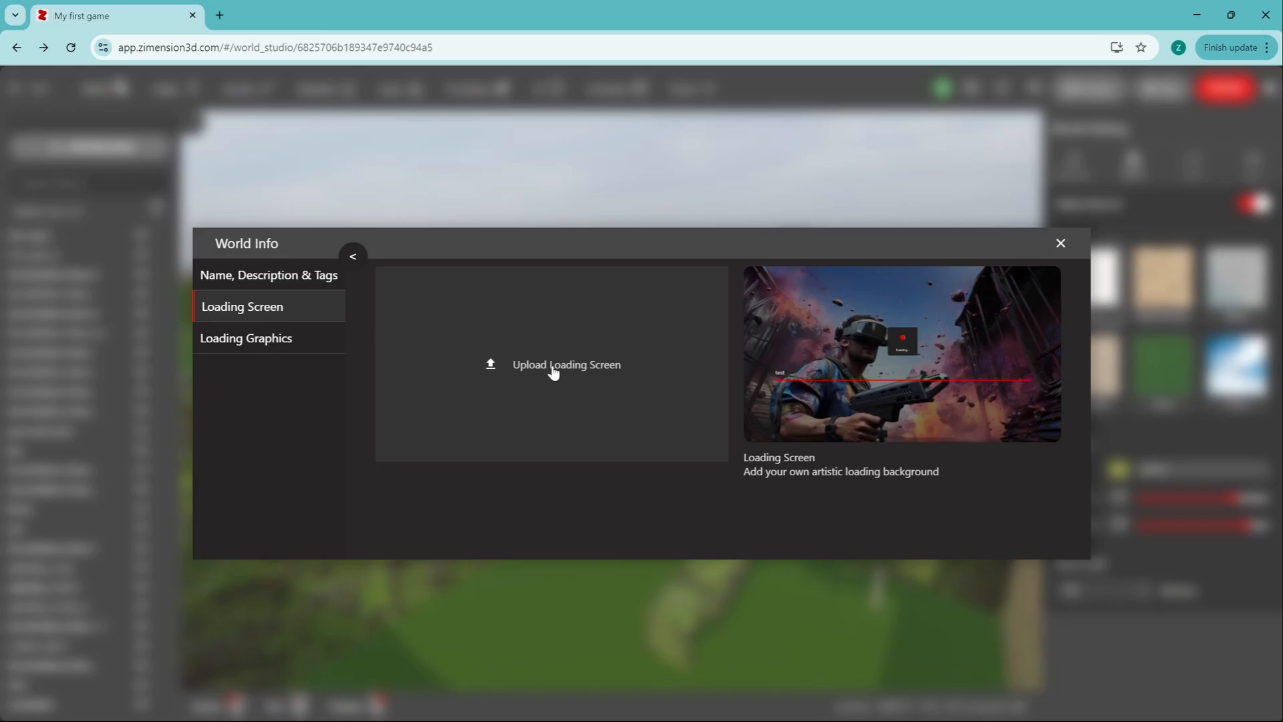
left_click(553, 372)
left_click(499, 351)
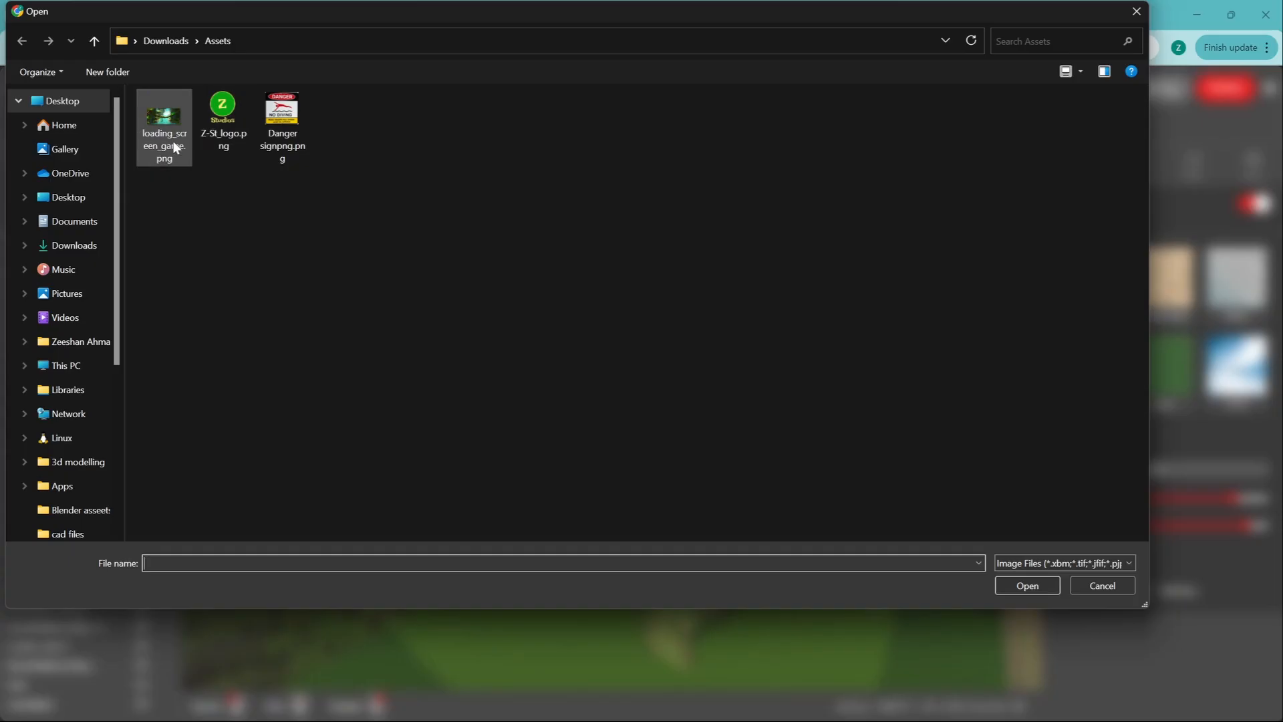
left_click(175, 147)
left_click(1025, 590)
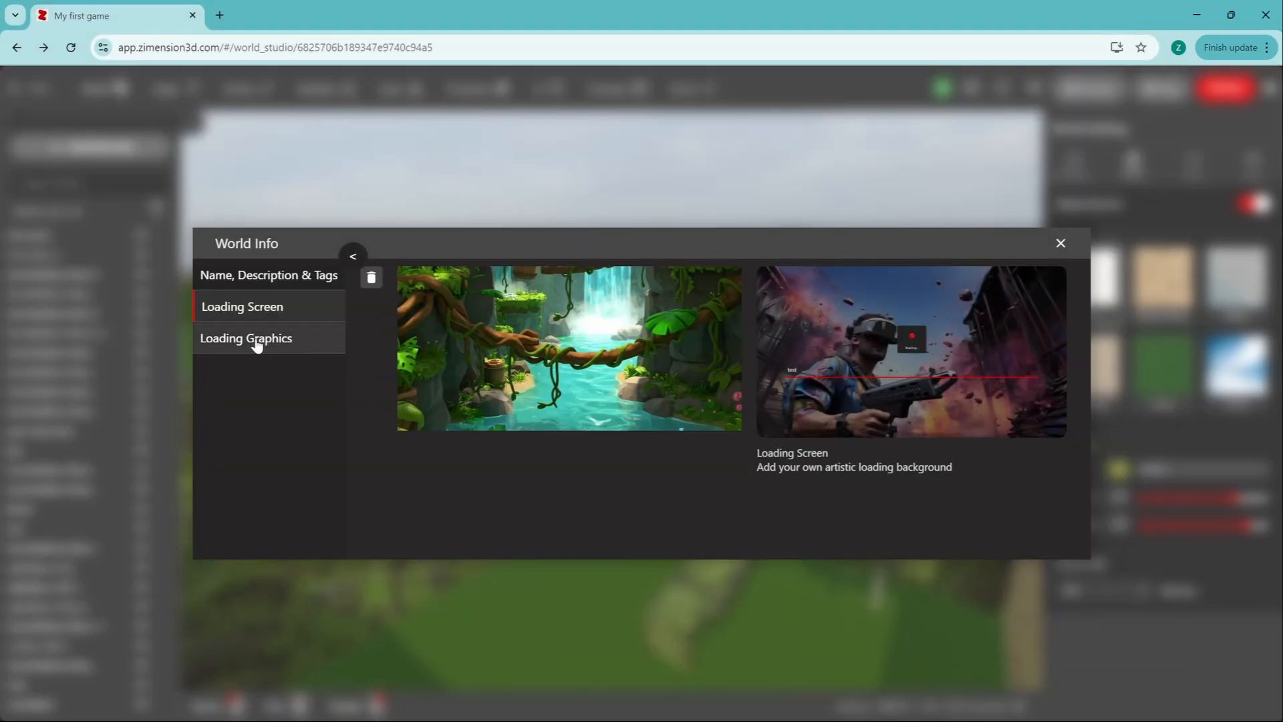
Step: Upload Z-St_logo.png as the world's loading graphic
left_click(257, 344)
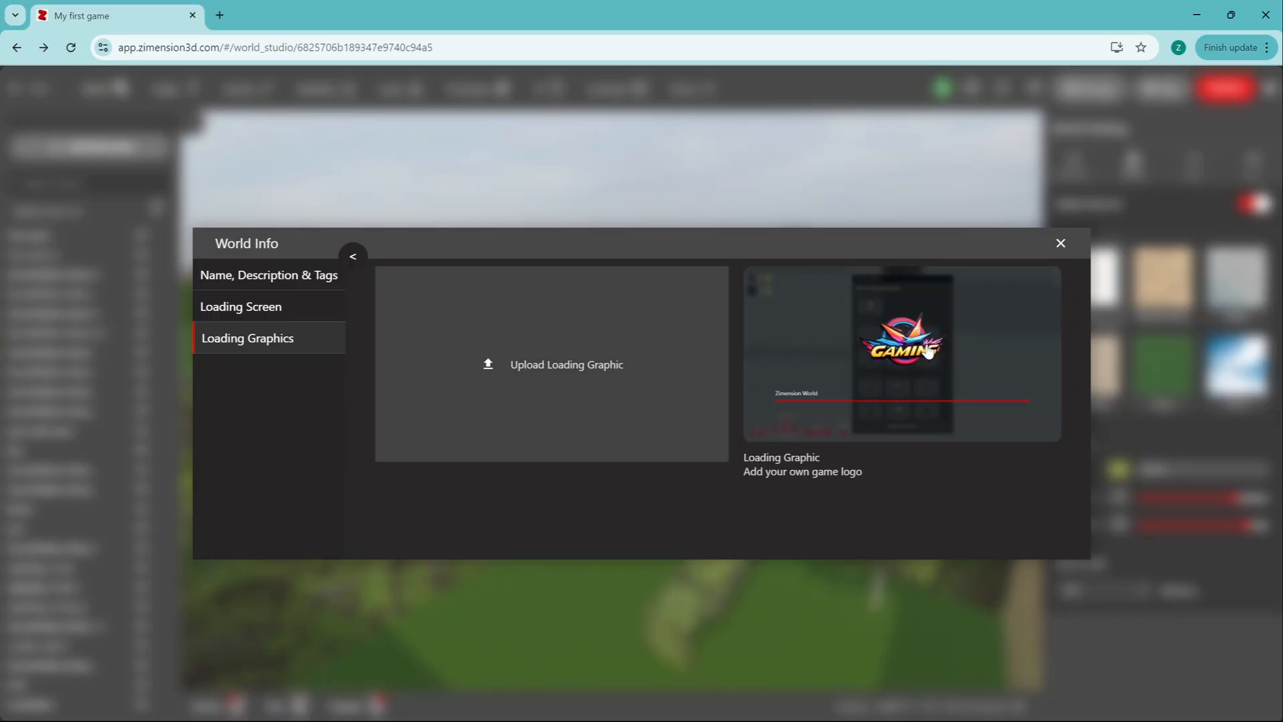
left_click(528, 362)
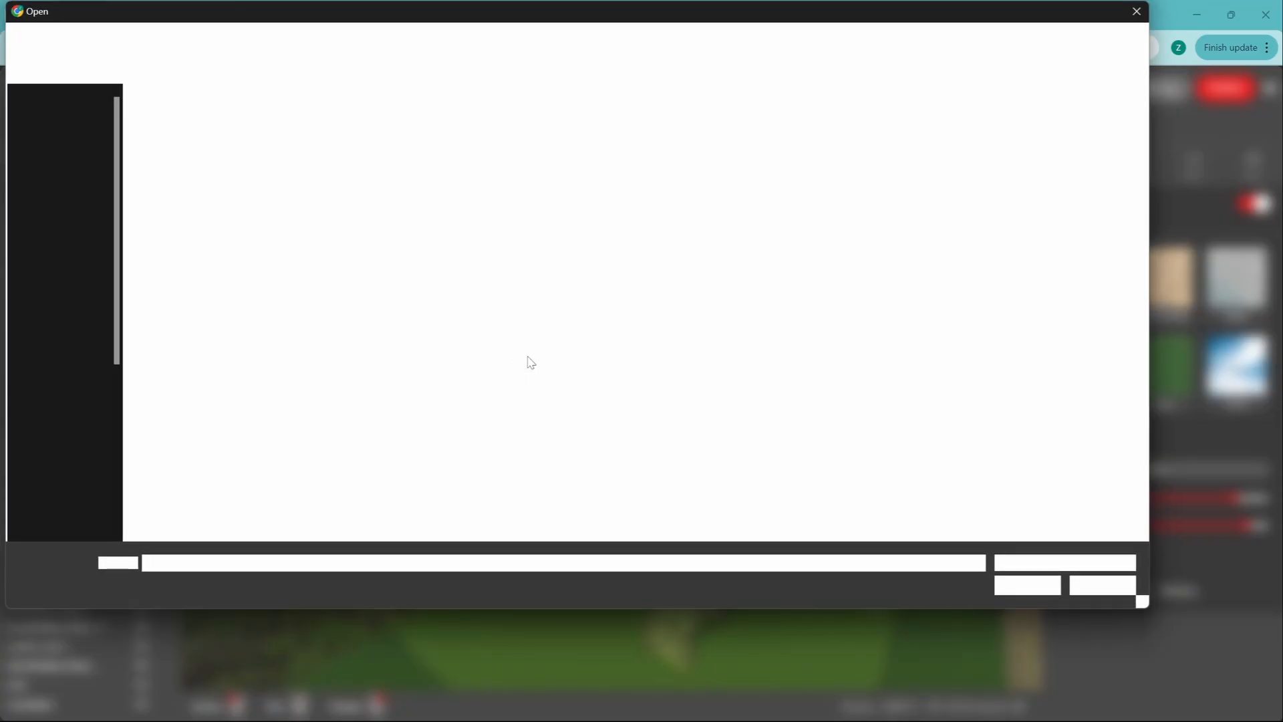
left_click(228, 133)
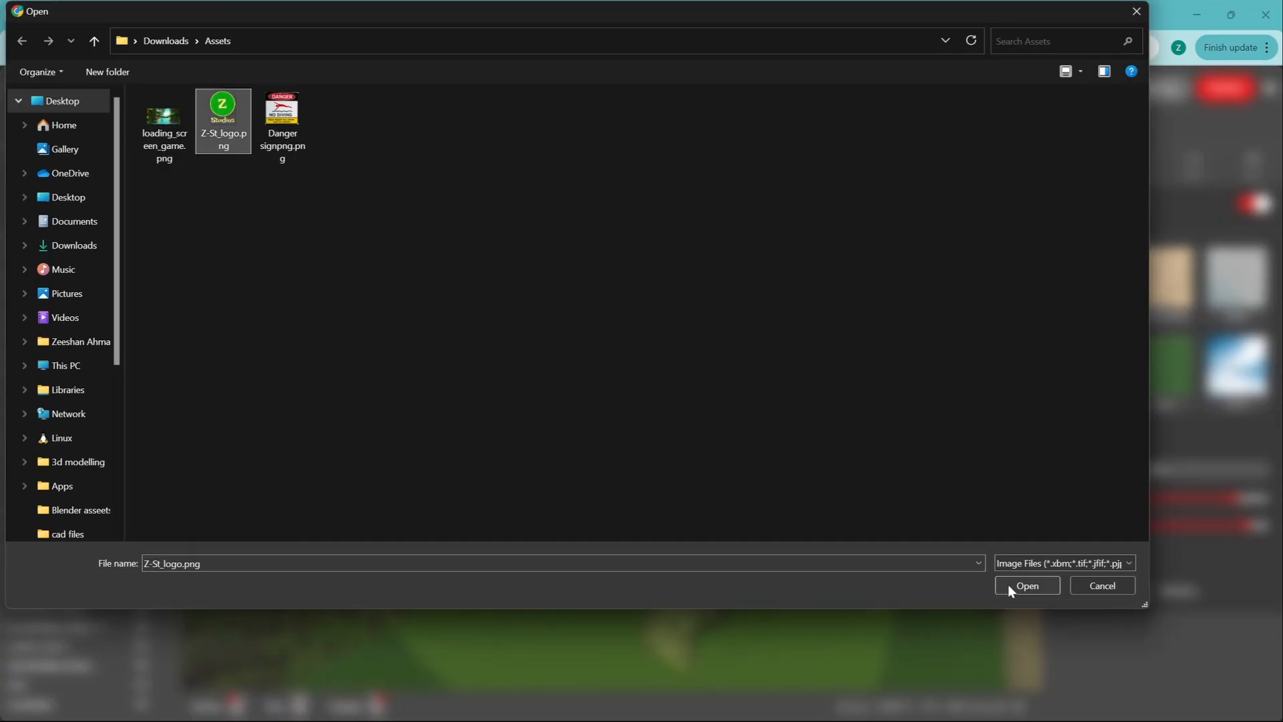
left_click(1026, 585)
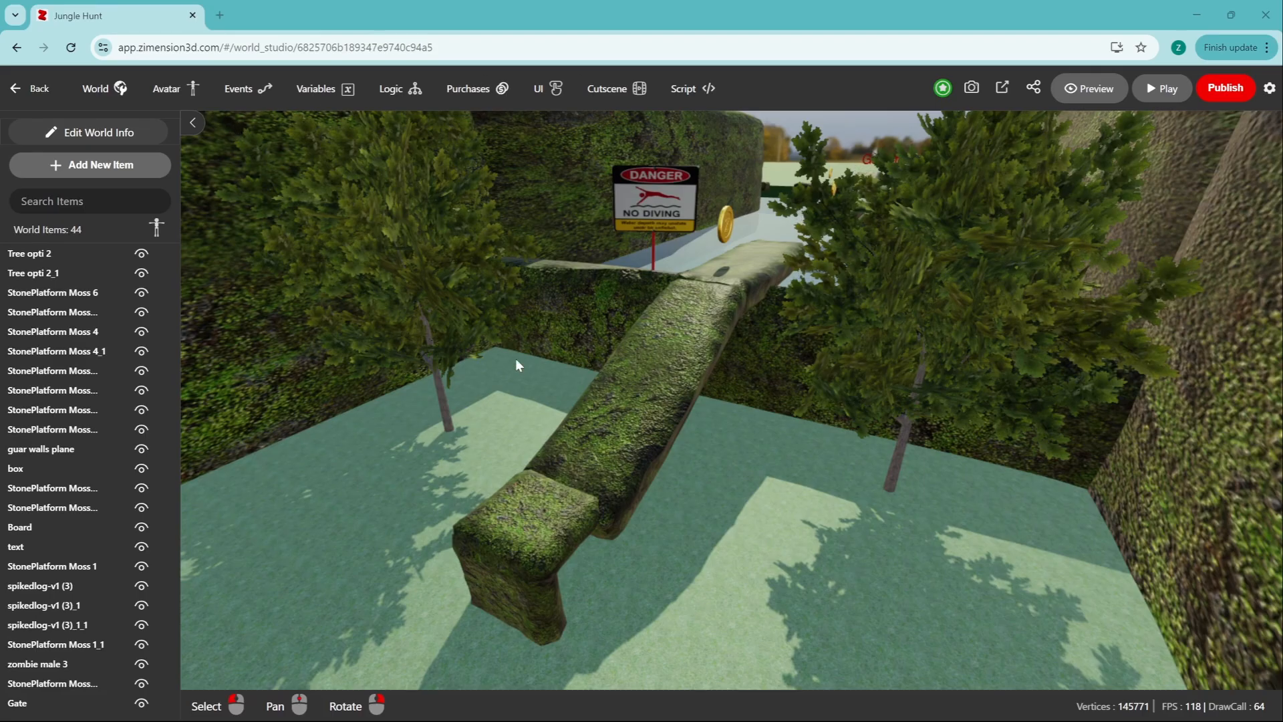
Step: In the Share world dialog, make Jungle Hunt public to anyone with the link, then close it
left_click(1034, 94)
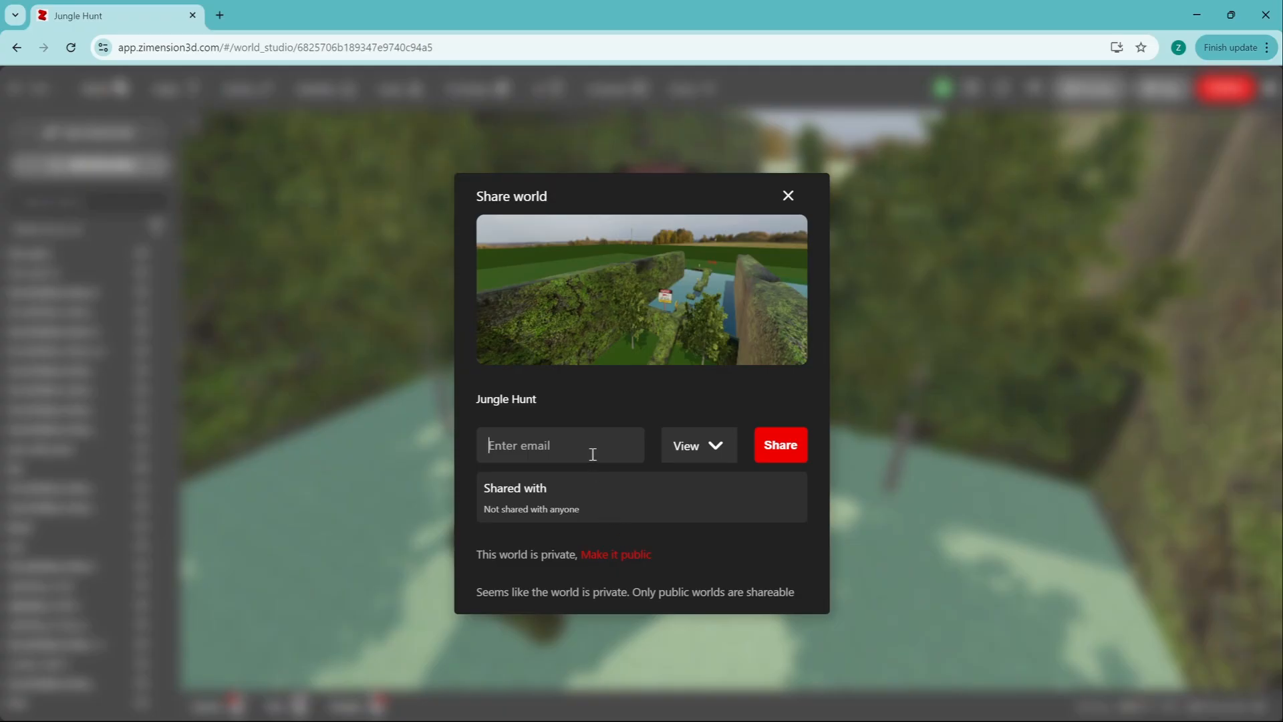
type("email@gam")
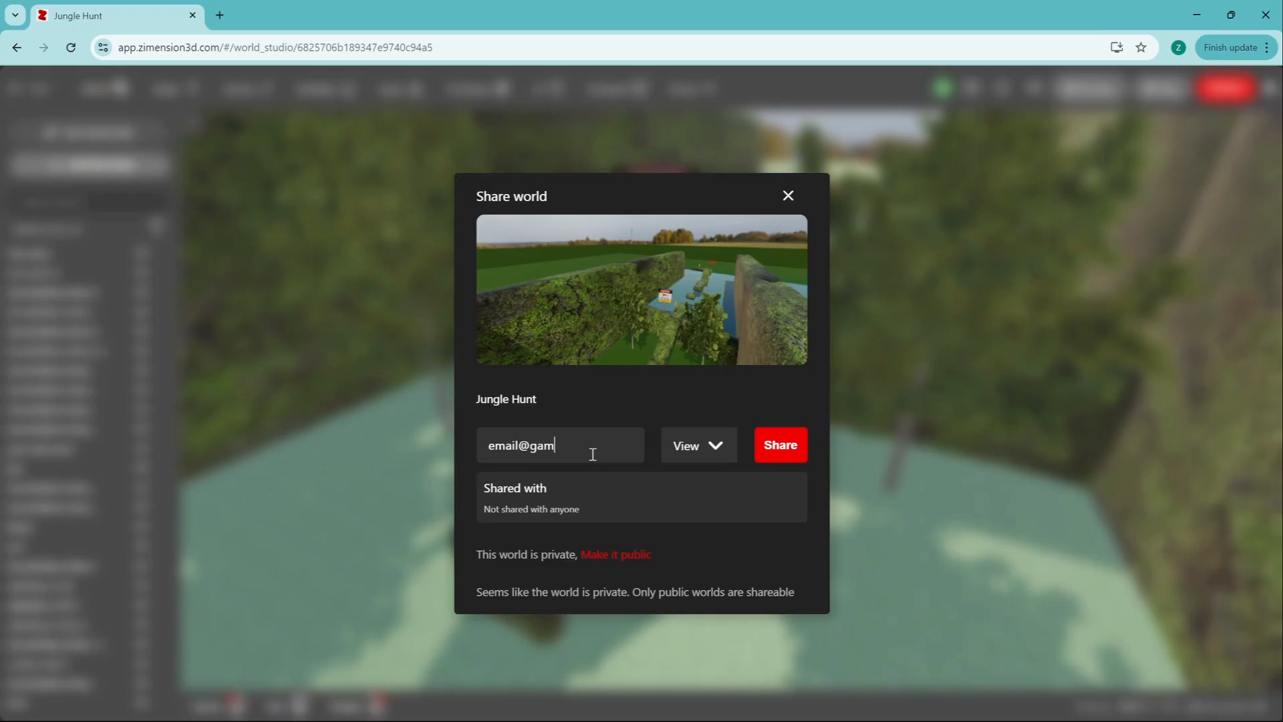
type("sss")
key("BackSpace")
key("BackSpace")
key("BackSpace")
key("BackSpace")
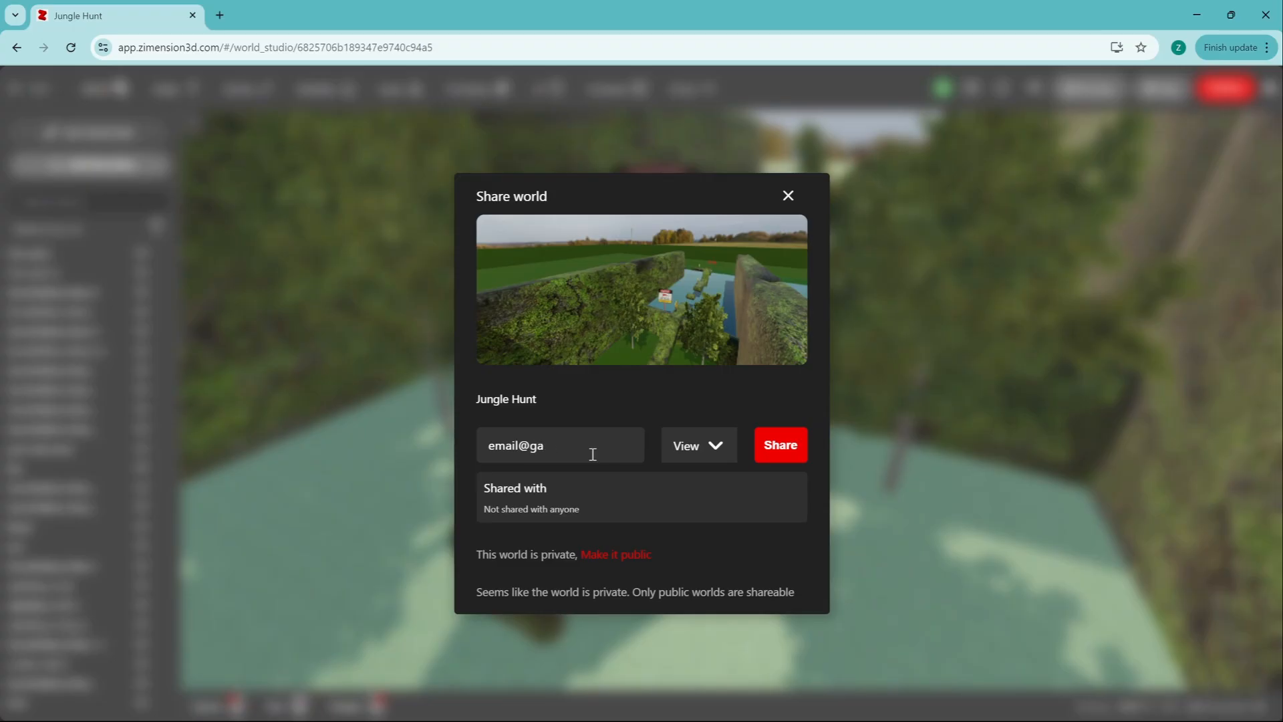
key("BackSpace")
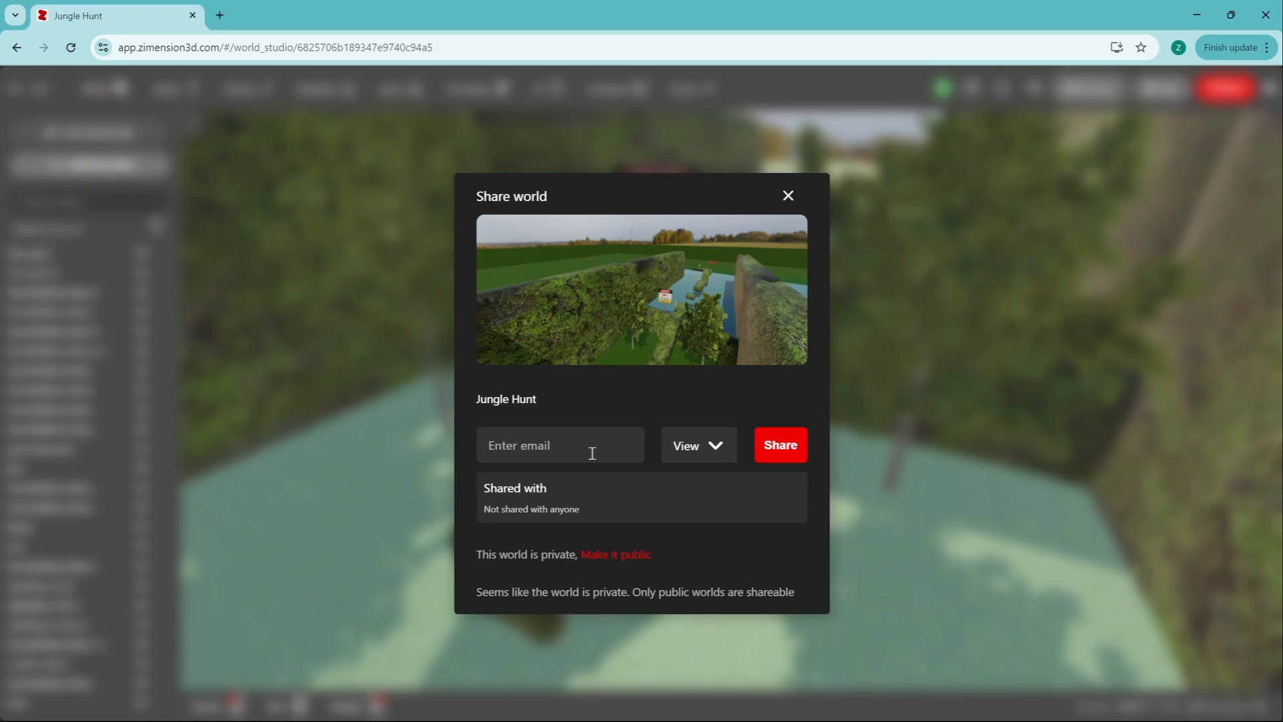
left_click(606, 555)
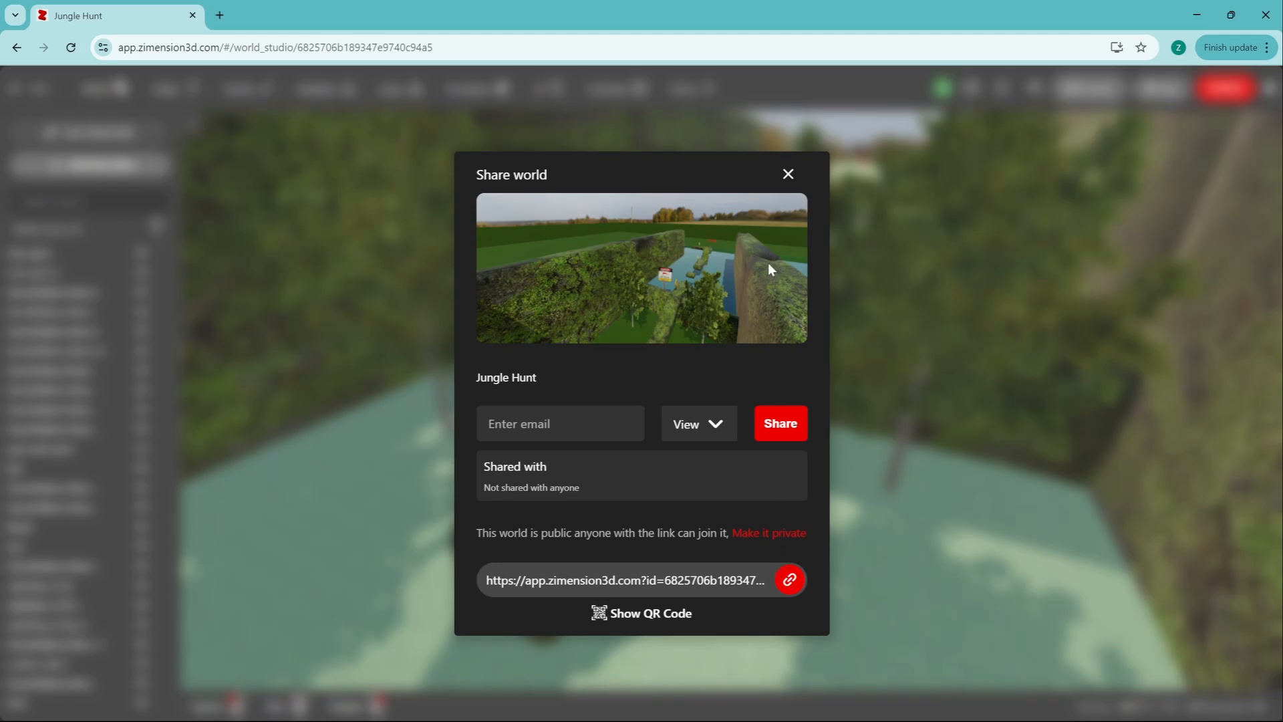
left_click(787, 175)
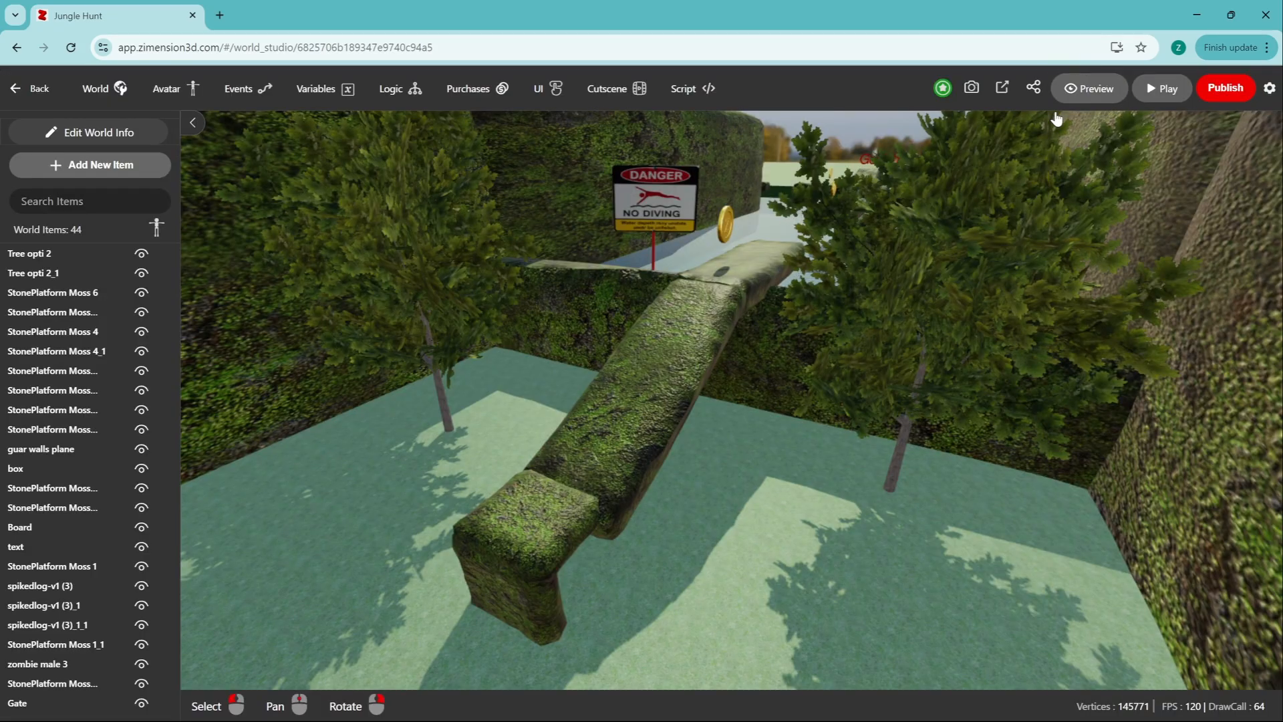
Step: Publish Jungle Hunt as version 1.1 and close the publish confirmation
left_click(1226, 92)
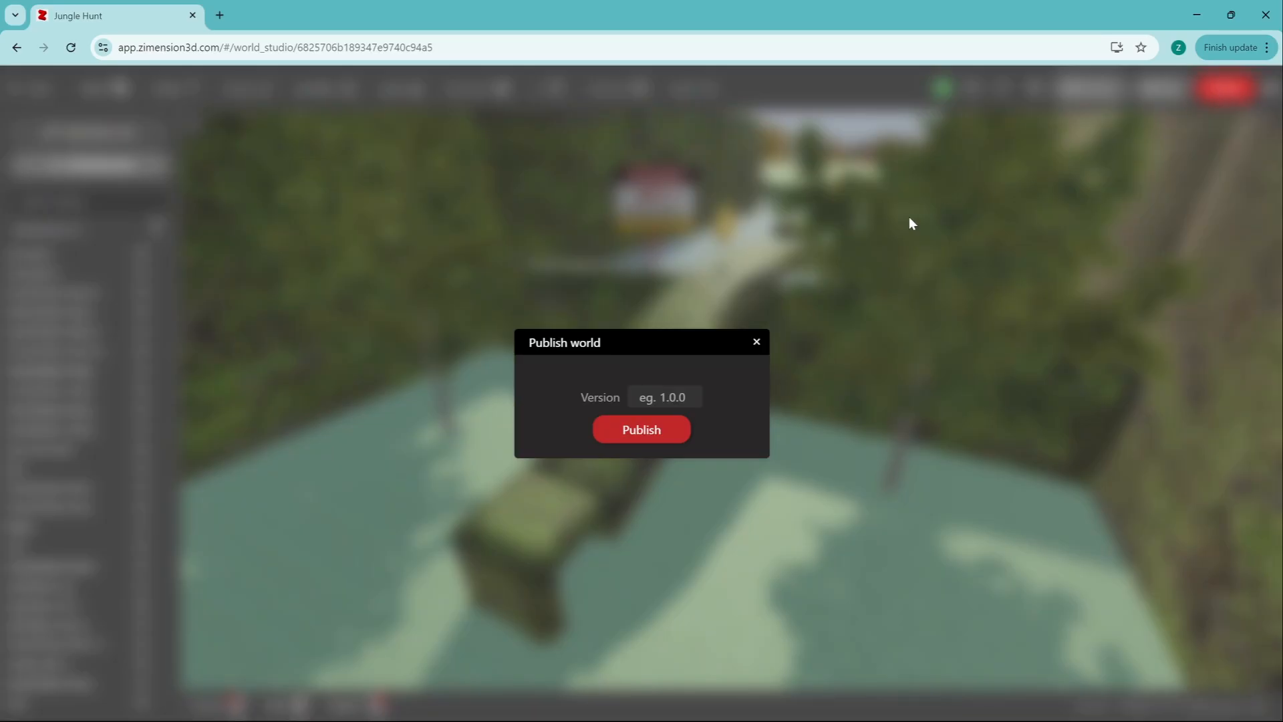
left_click(670, 401)
type("1.1")
left_click(646, 432)
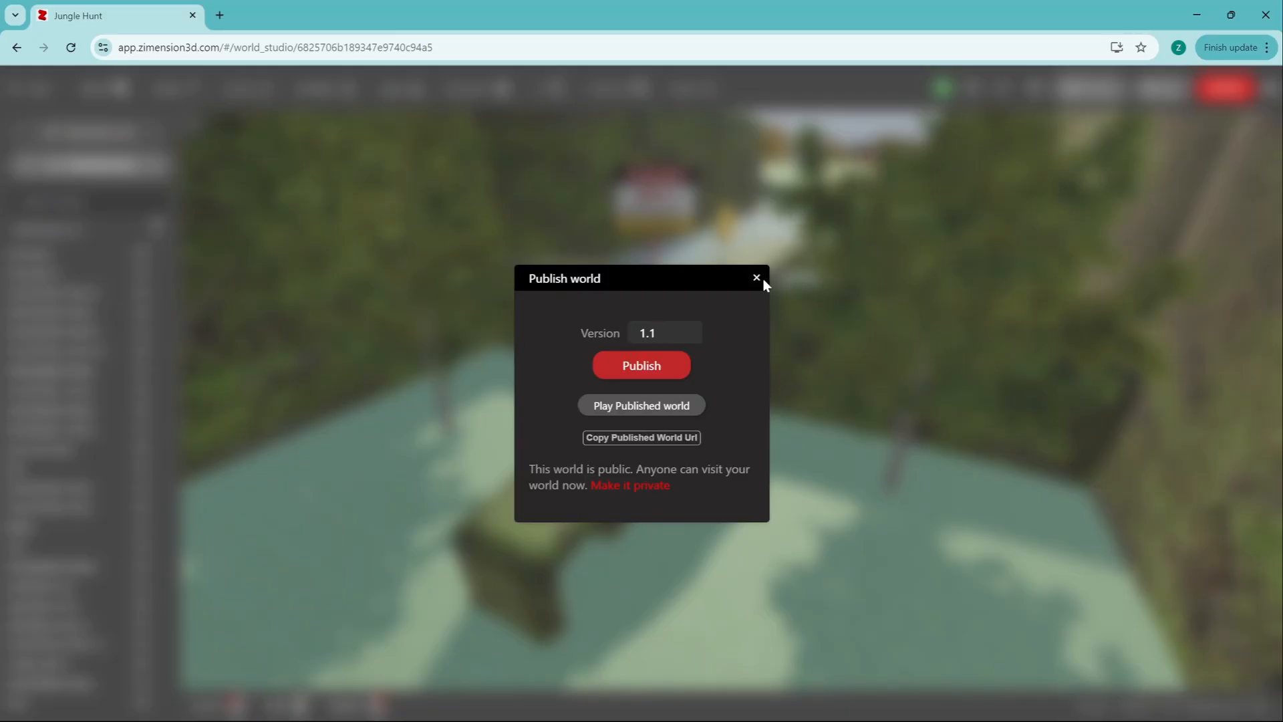
left_click(757, 278)
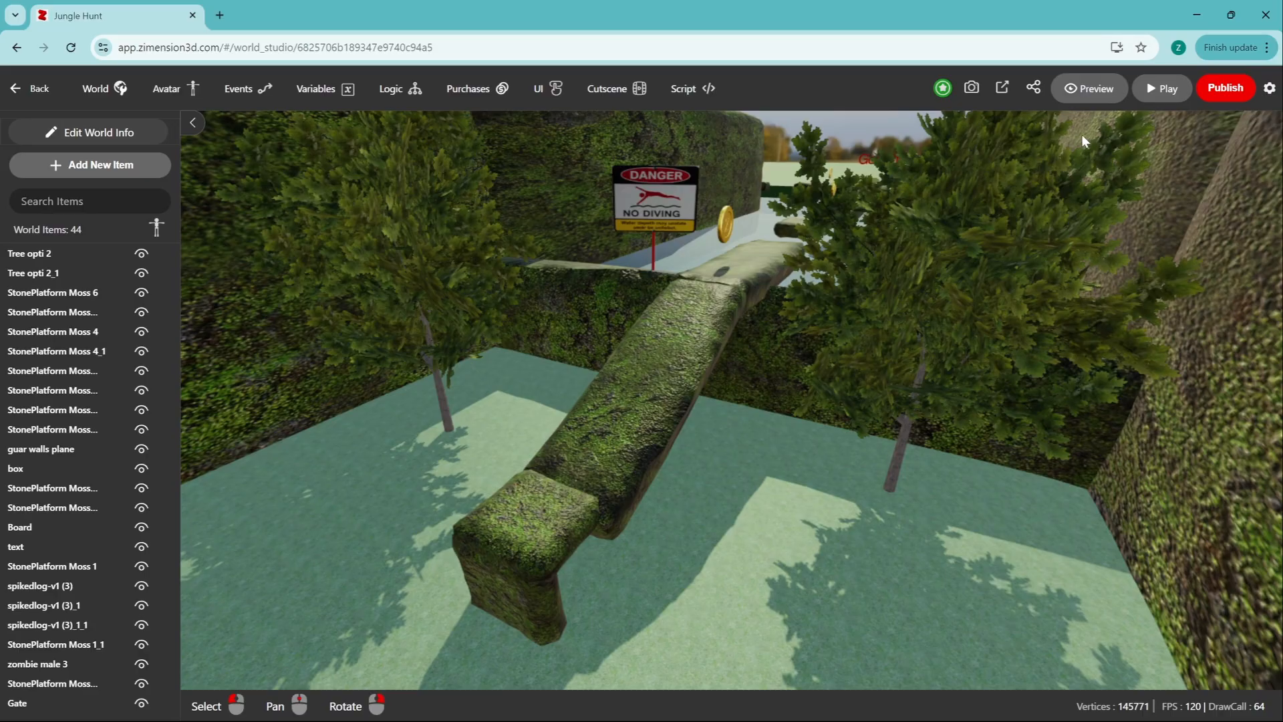
left_click(1033, 89)
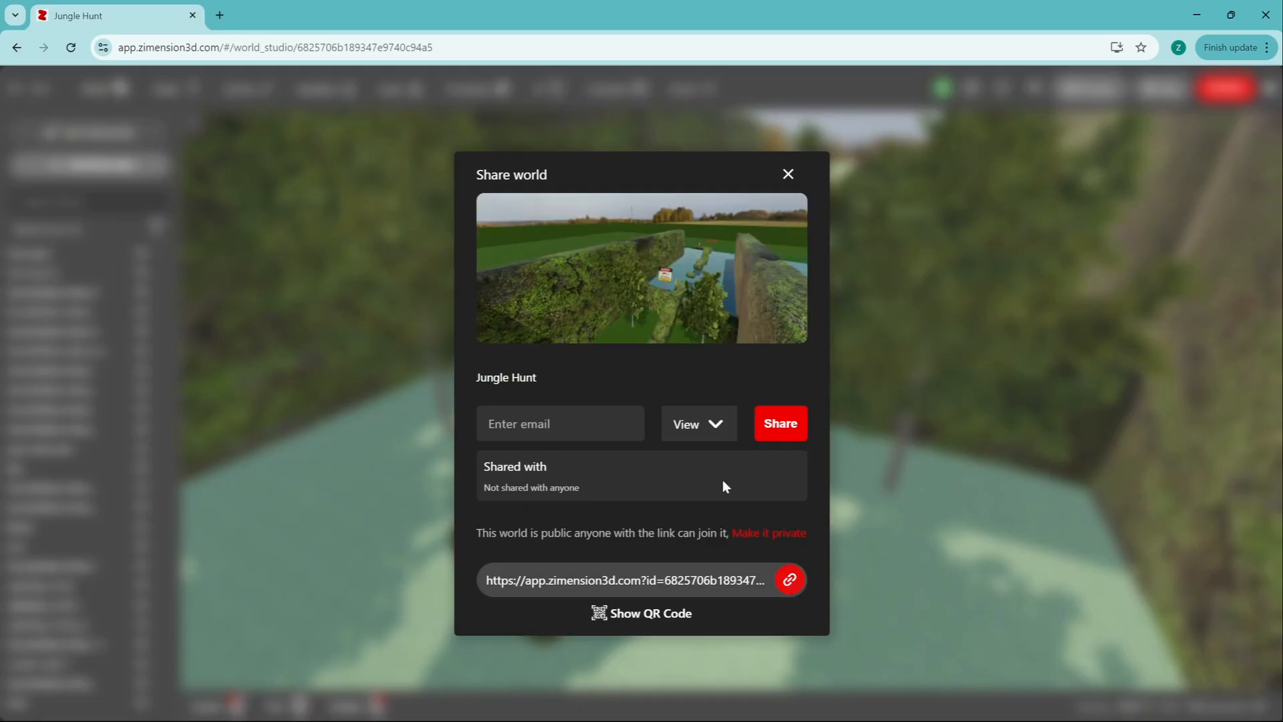
Step: Load the public share link in a new browser tab and play the course, collecting a coin
left_click(220, 16)
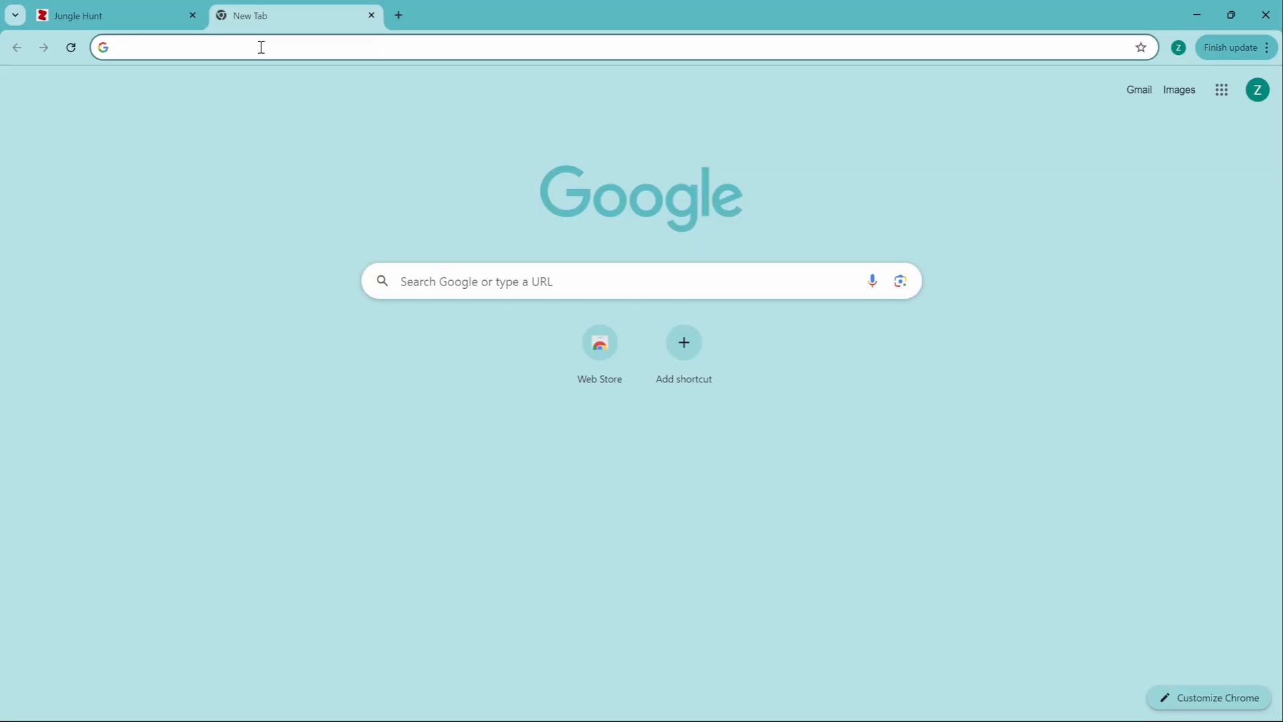
type("https://app.zimension3d.com?id=6825706b189347e9740c94a5&sharedBy=642a3a03854d20df5cb09def#/world/6825706b189347e9740c94a5")
key("Return")
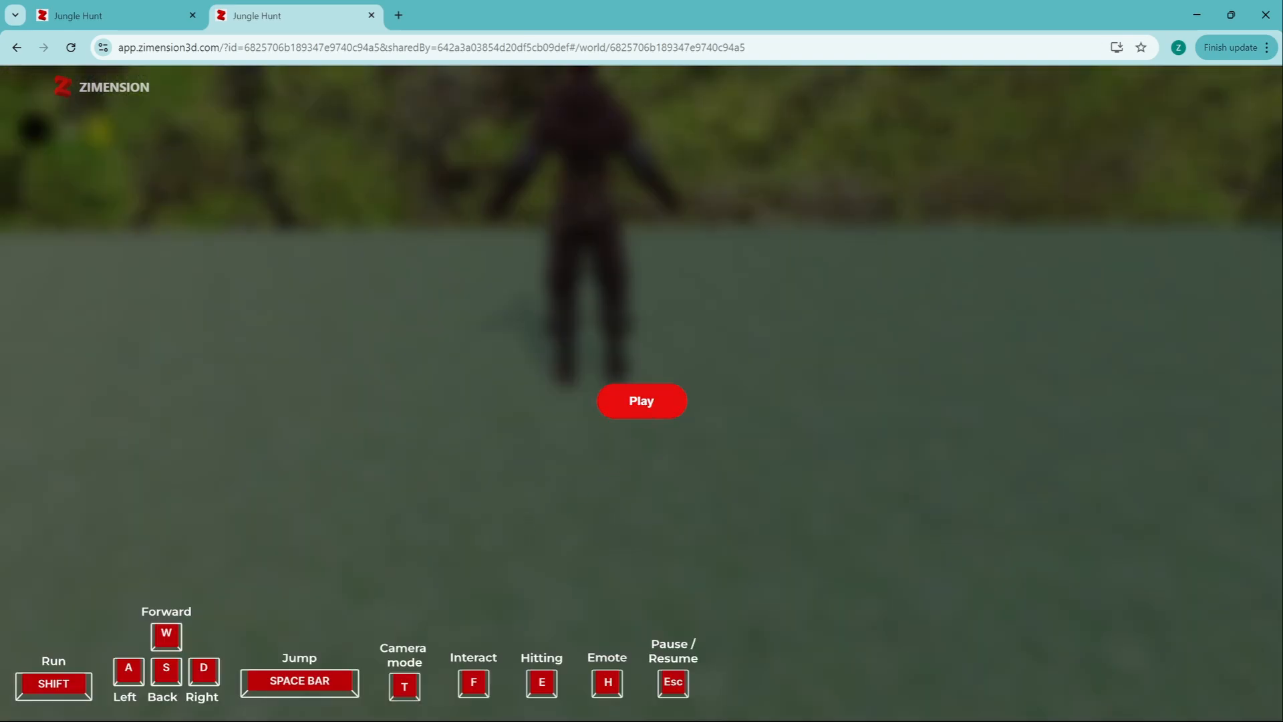
left_click(643, 405)
key("w")
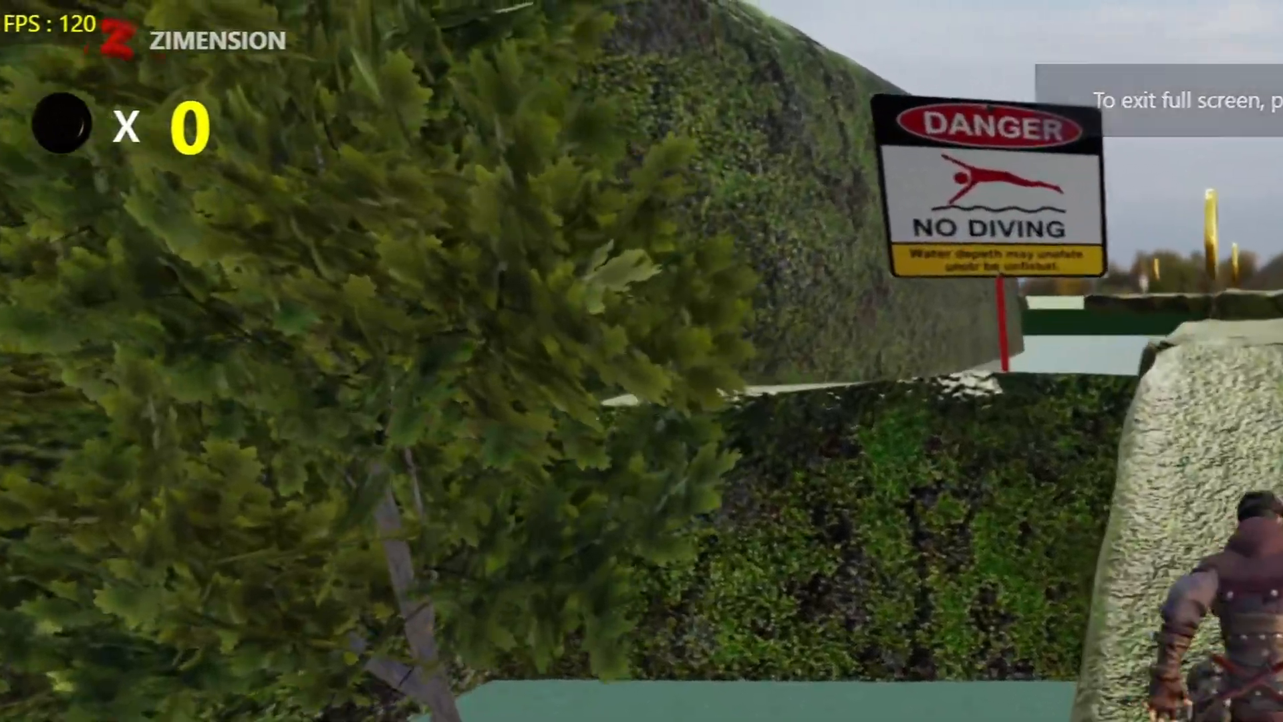
key("w")
key("space")
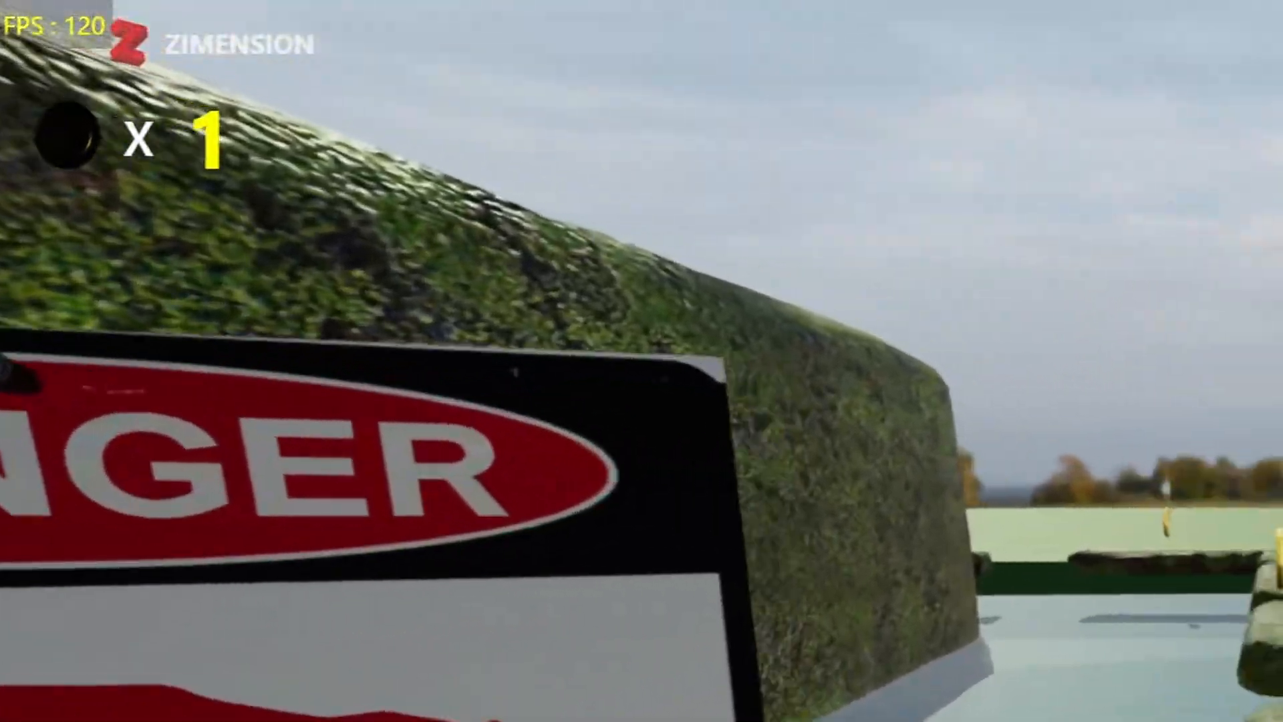
key("w")
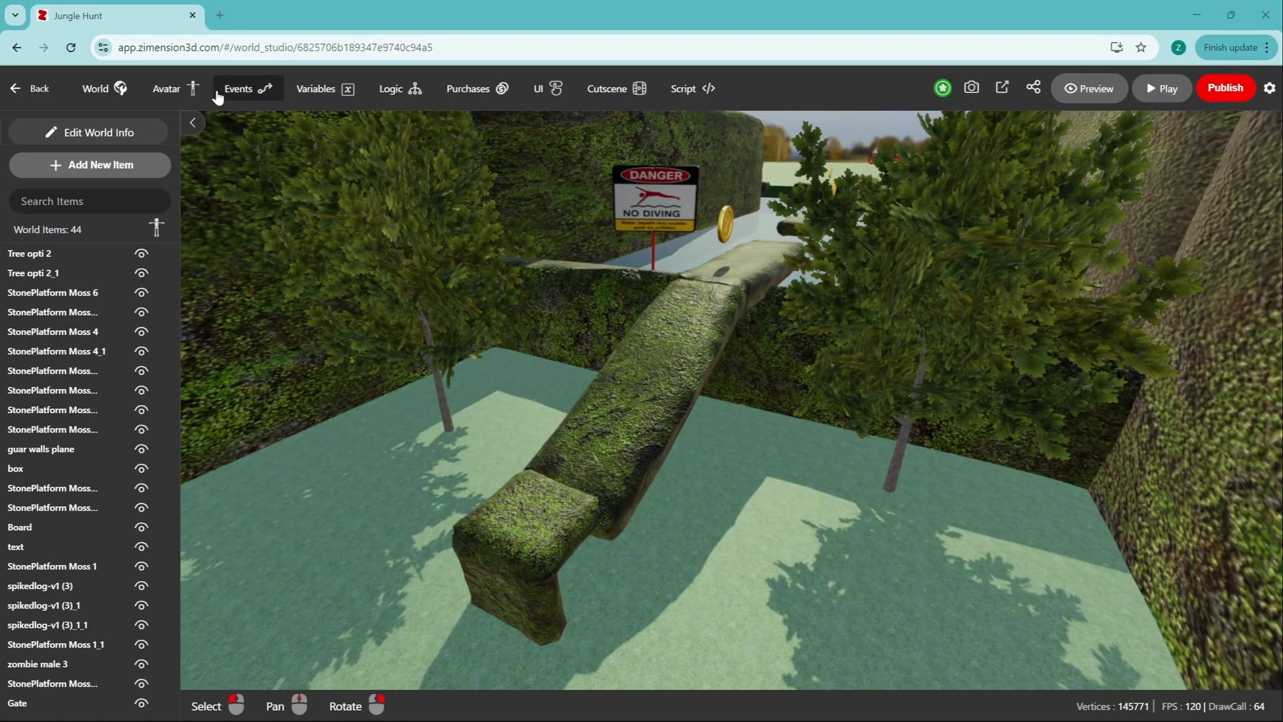
Step: Switch on Hide Watermark under World settings' Others tab, then start a test play of Jungle Hunt
left_click(119, 90)
scroll(1084, 420, "down", 2)
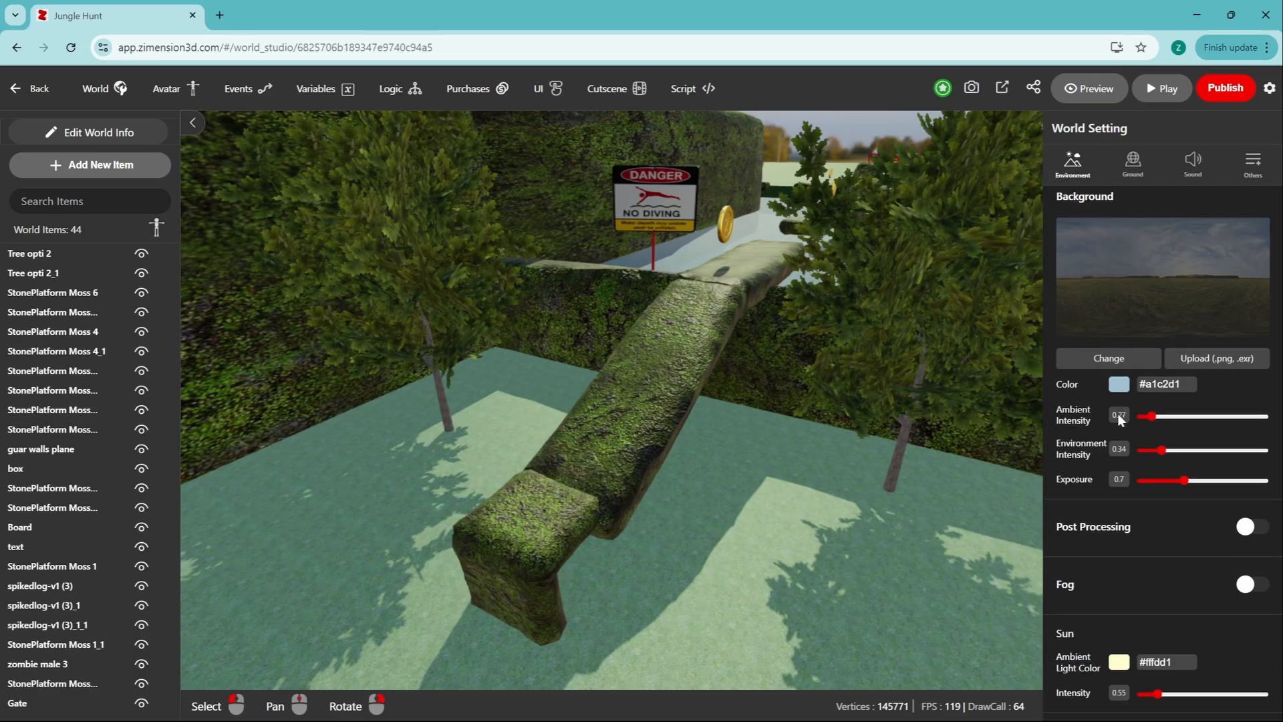
left_click(1256, 165)
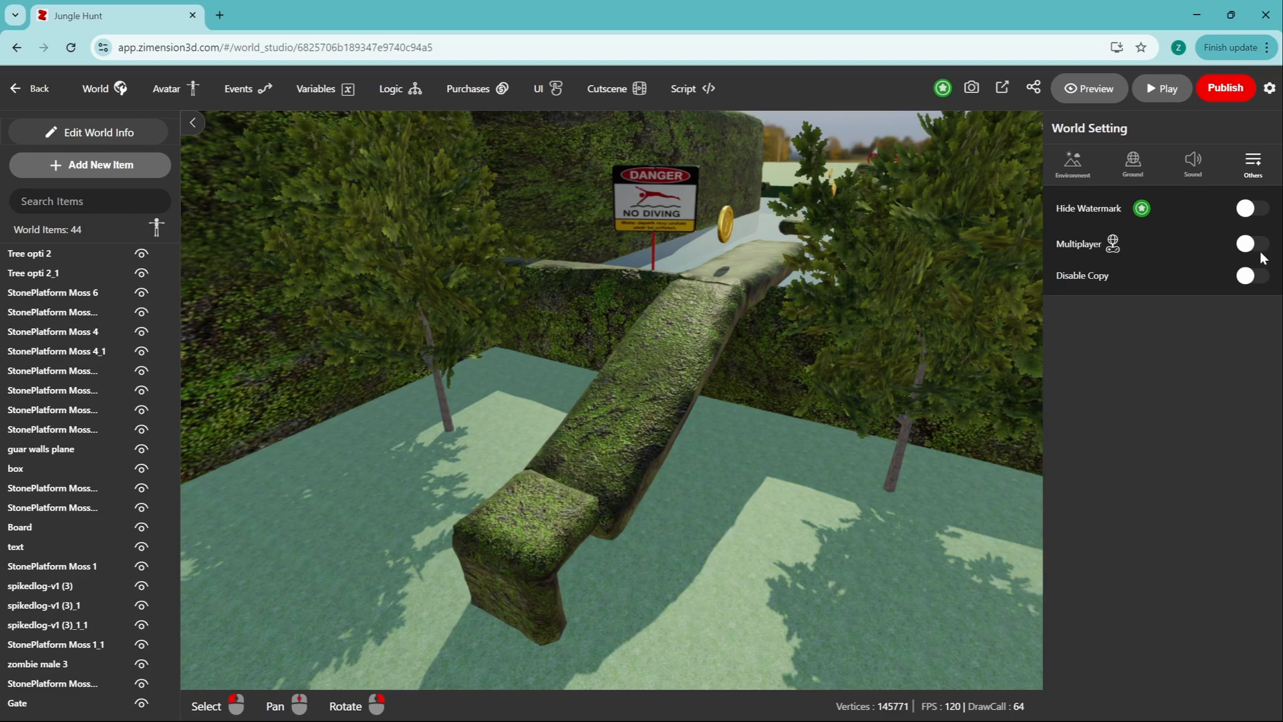
left_click(1256, 211)
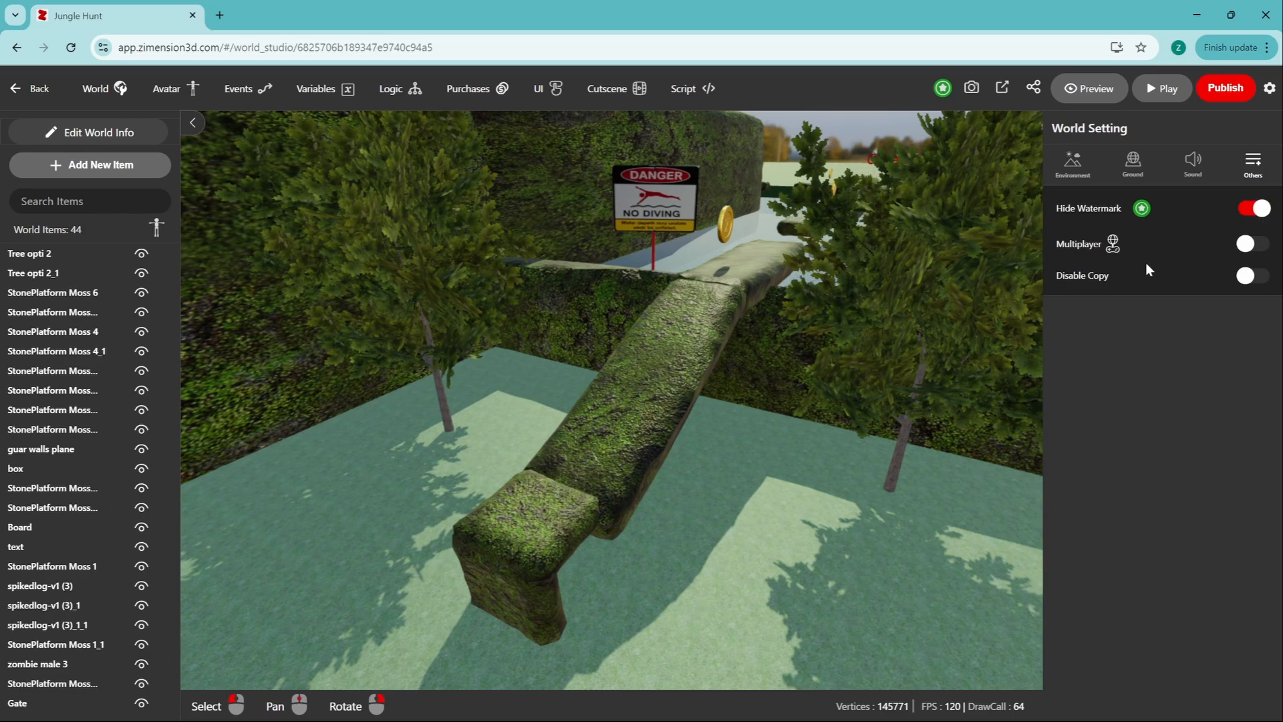
left_click(1163, 90)
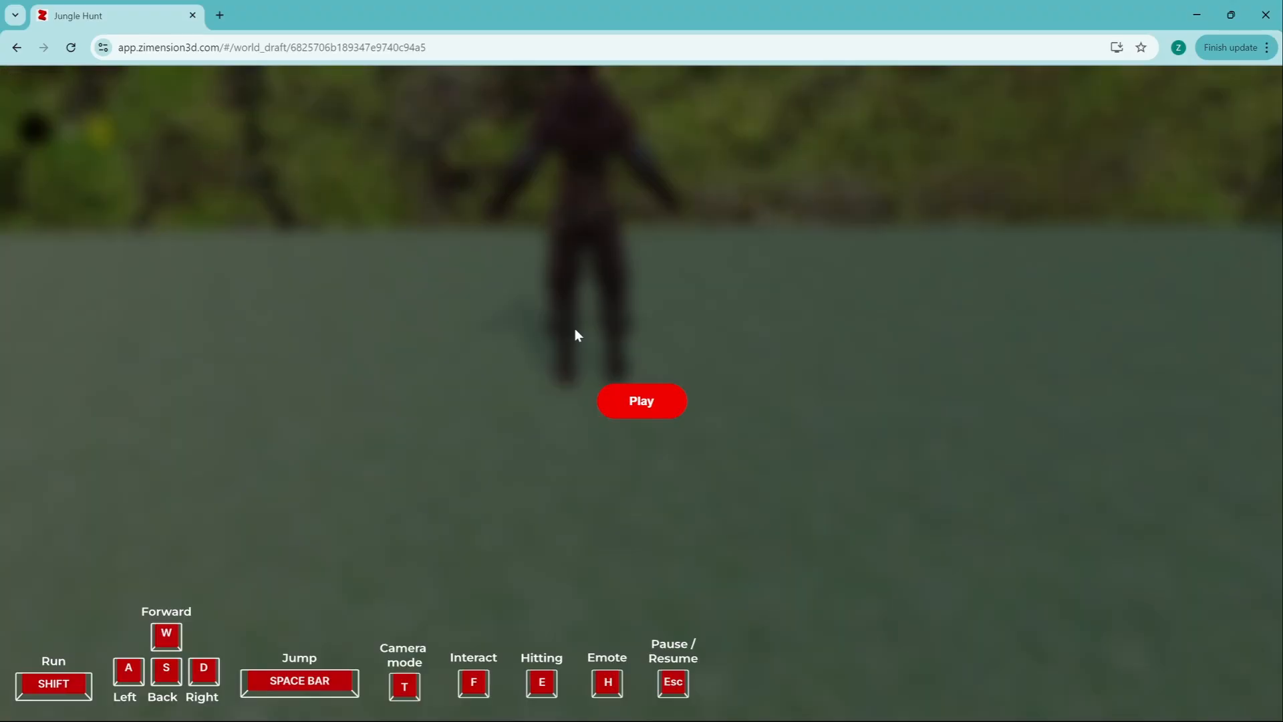
Step: Run the playtest briefly, pause back to the editor, then return to the dashboard
left_click(642, 401)
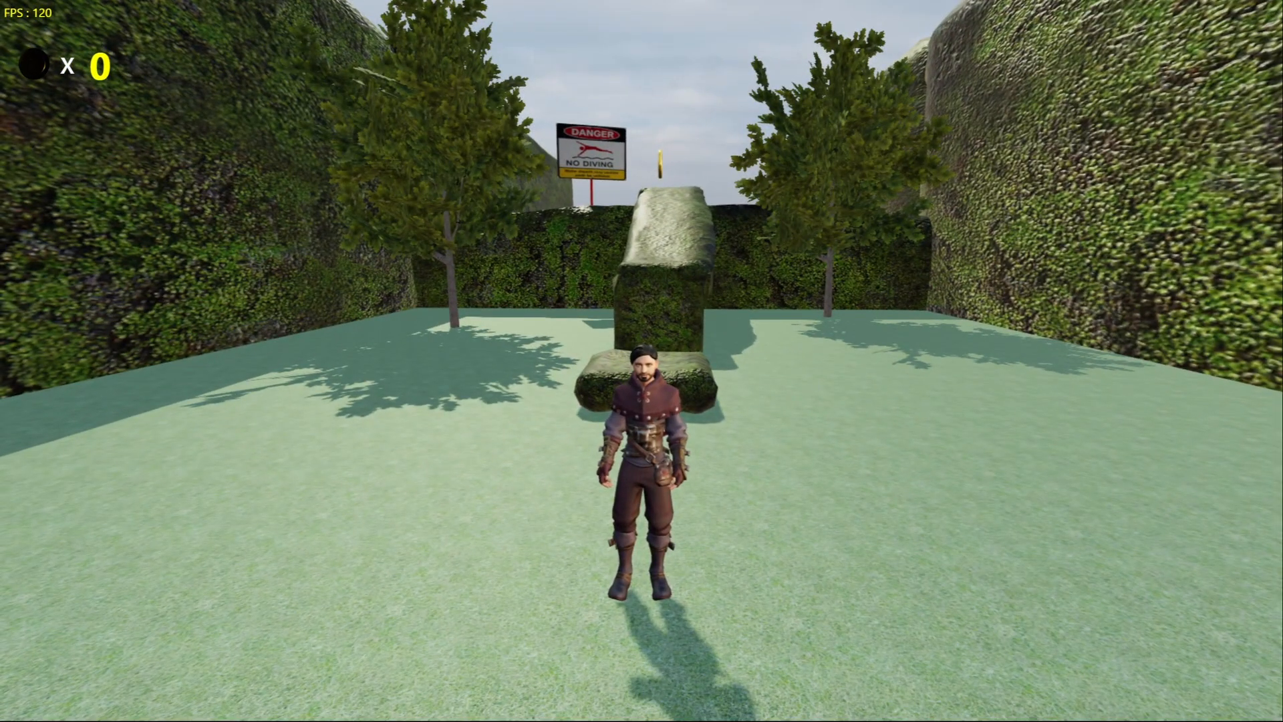
key("Escape")
left_click(601, 350)
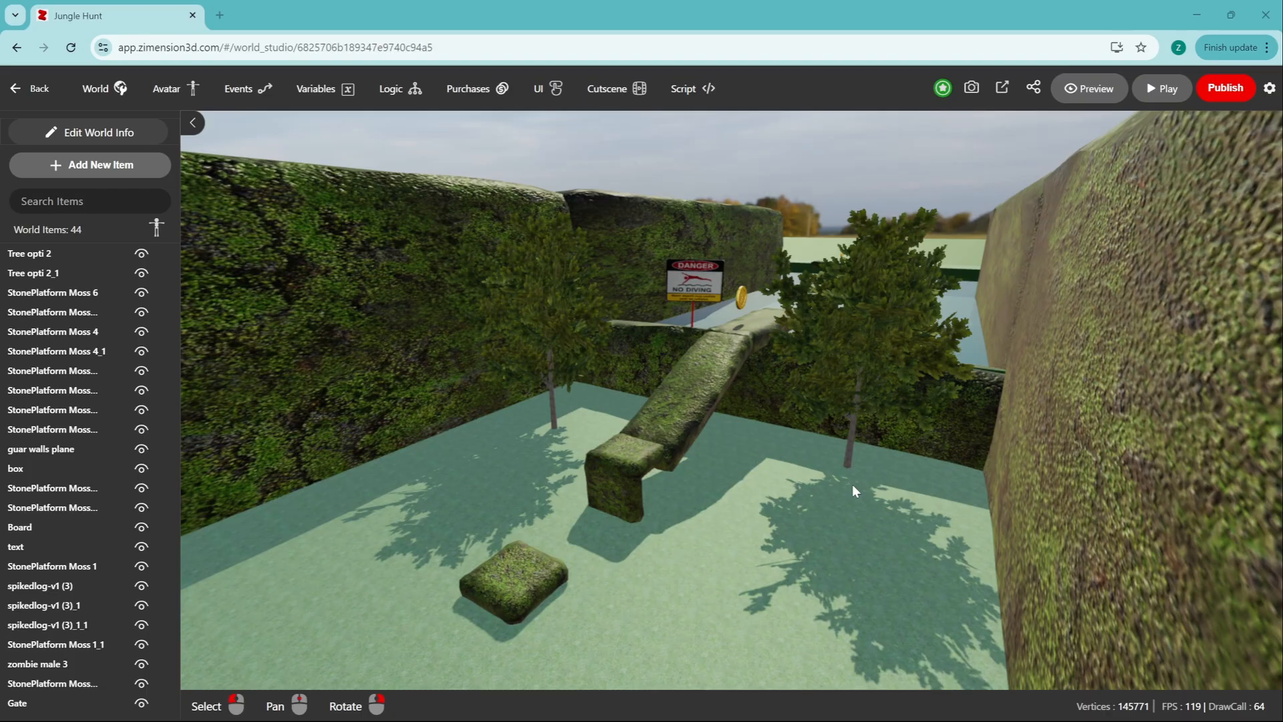
left_click(31, 89)
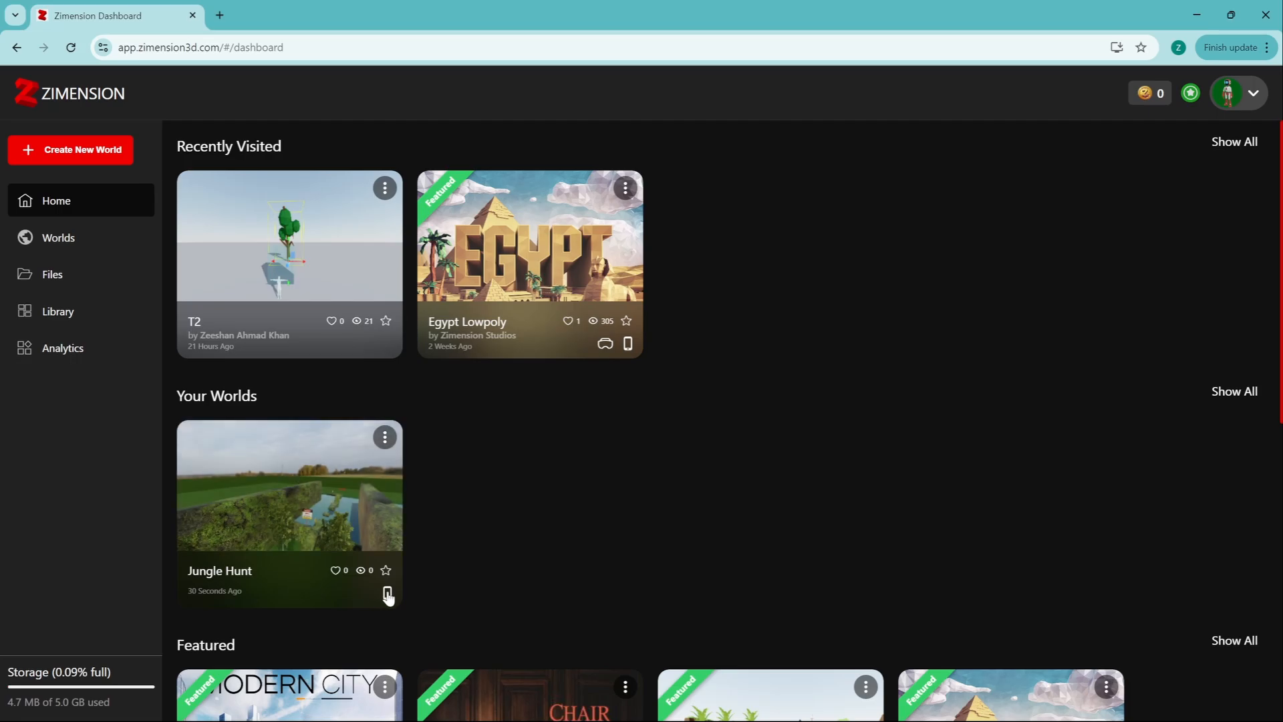
Step: Check Jungle Hunt's sharing settings, then release it to the community and confirm
left_click(384, 437)
left_click(329, 511)
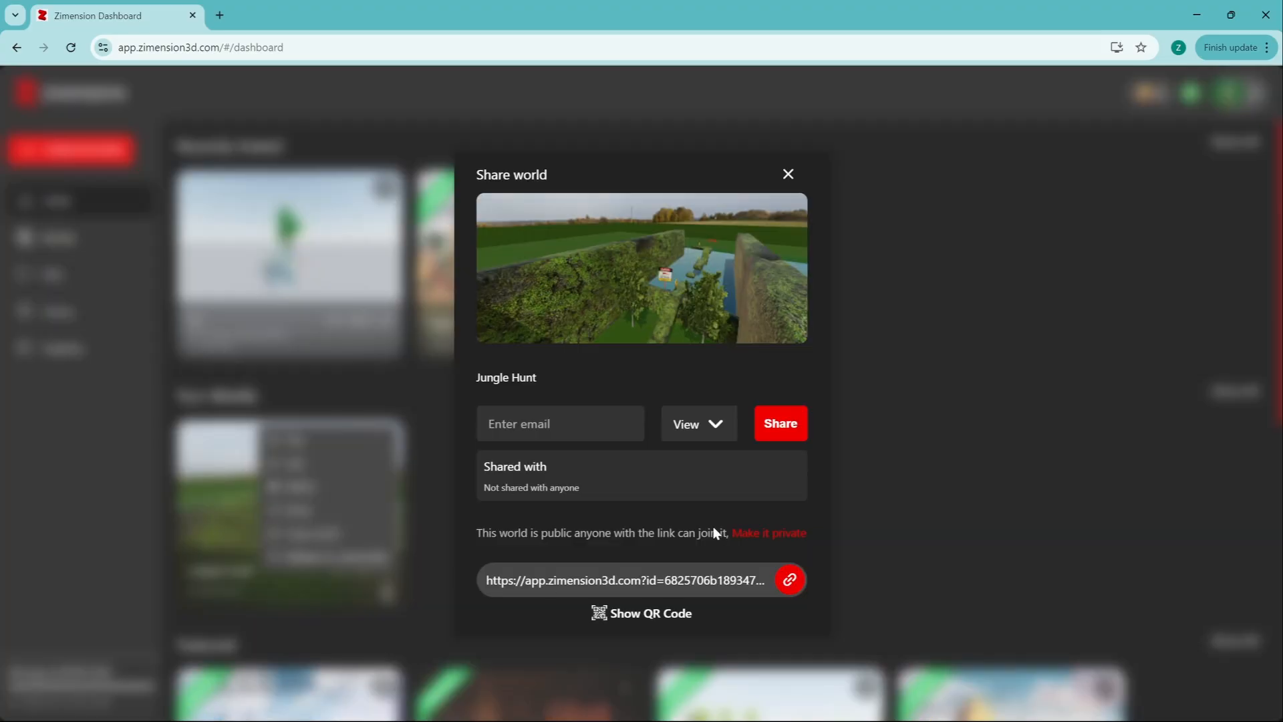
left_click(788, 175)
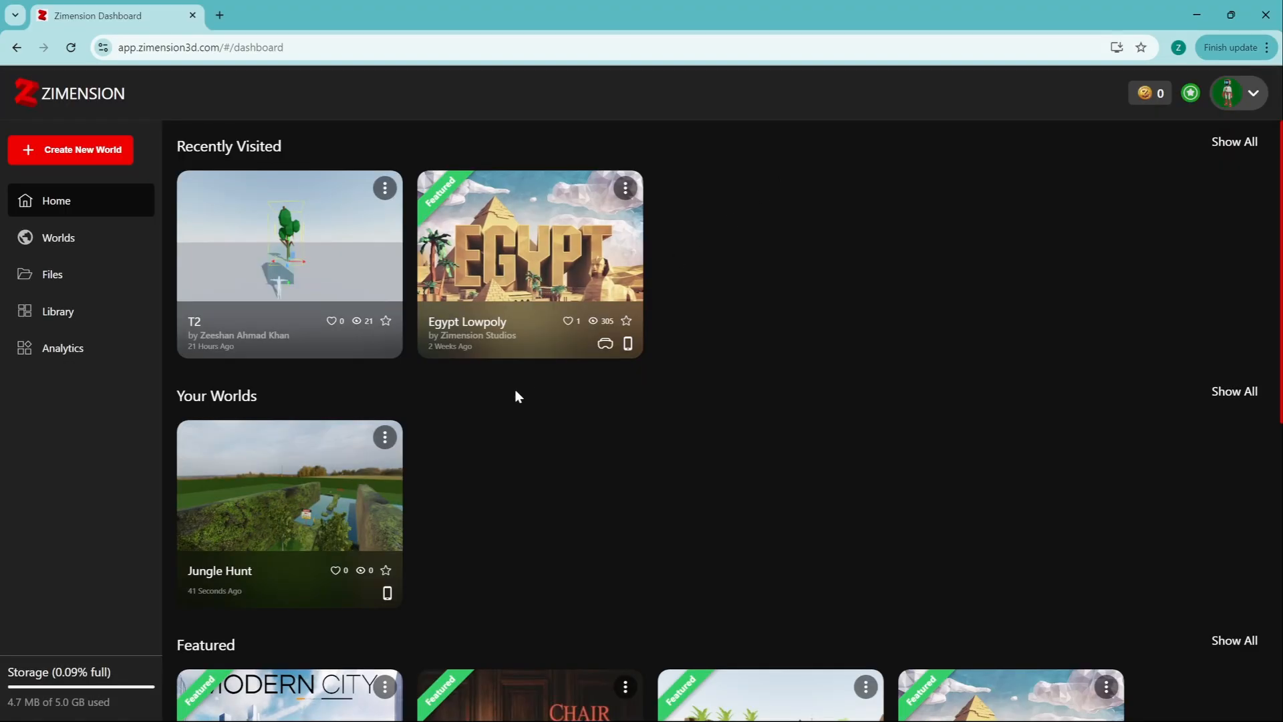
left_click(385, 437)
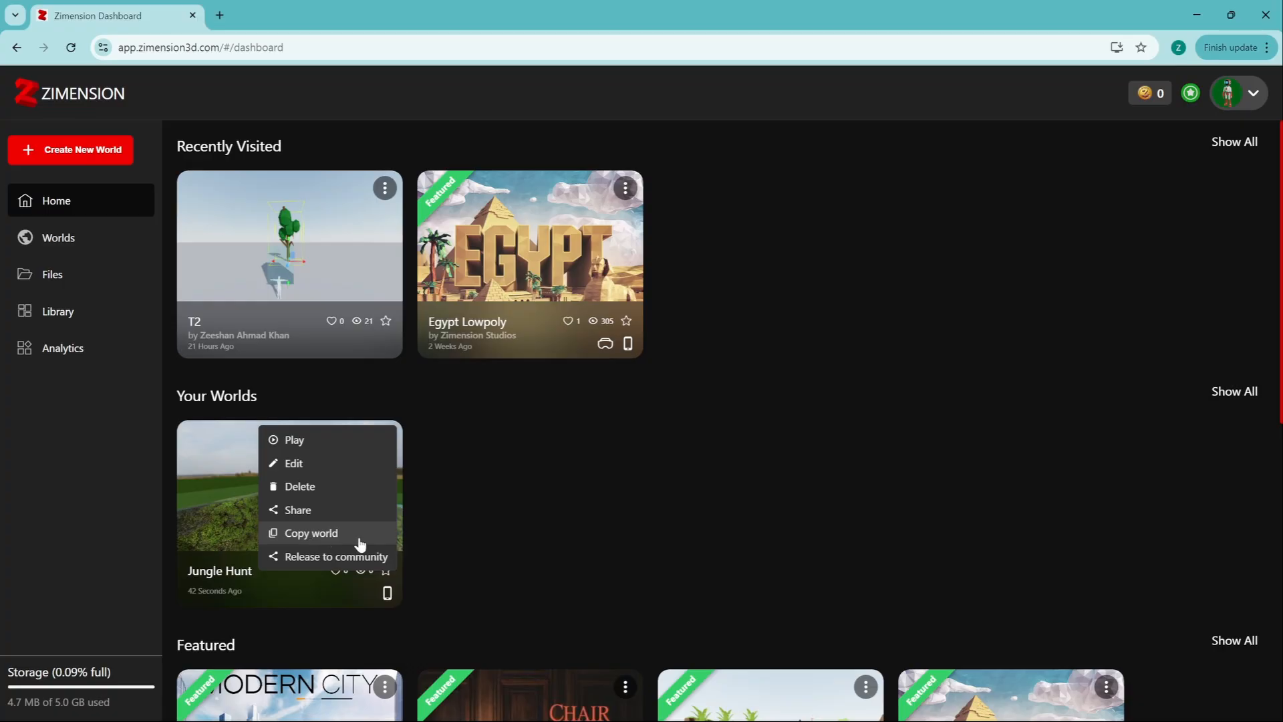
left_click(328, 558)
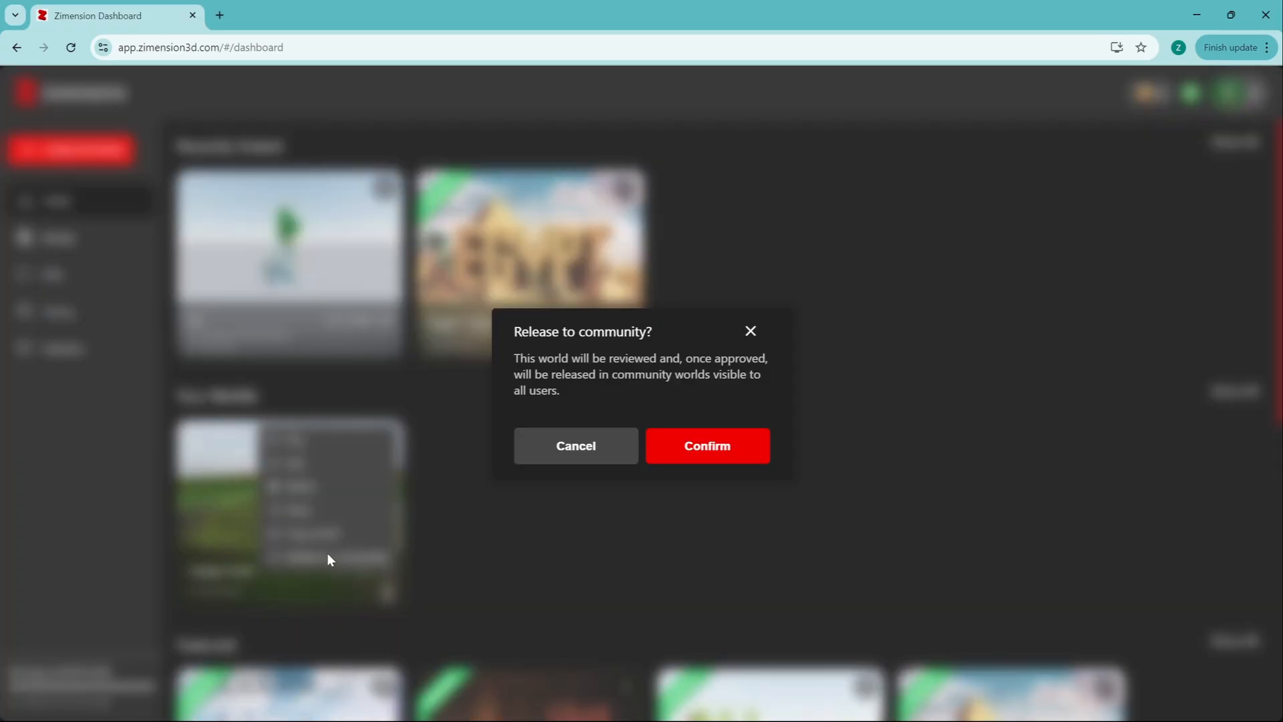
left_click(666, 443)
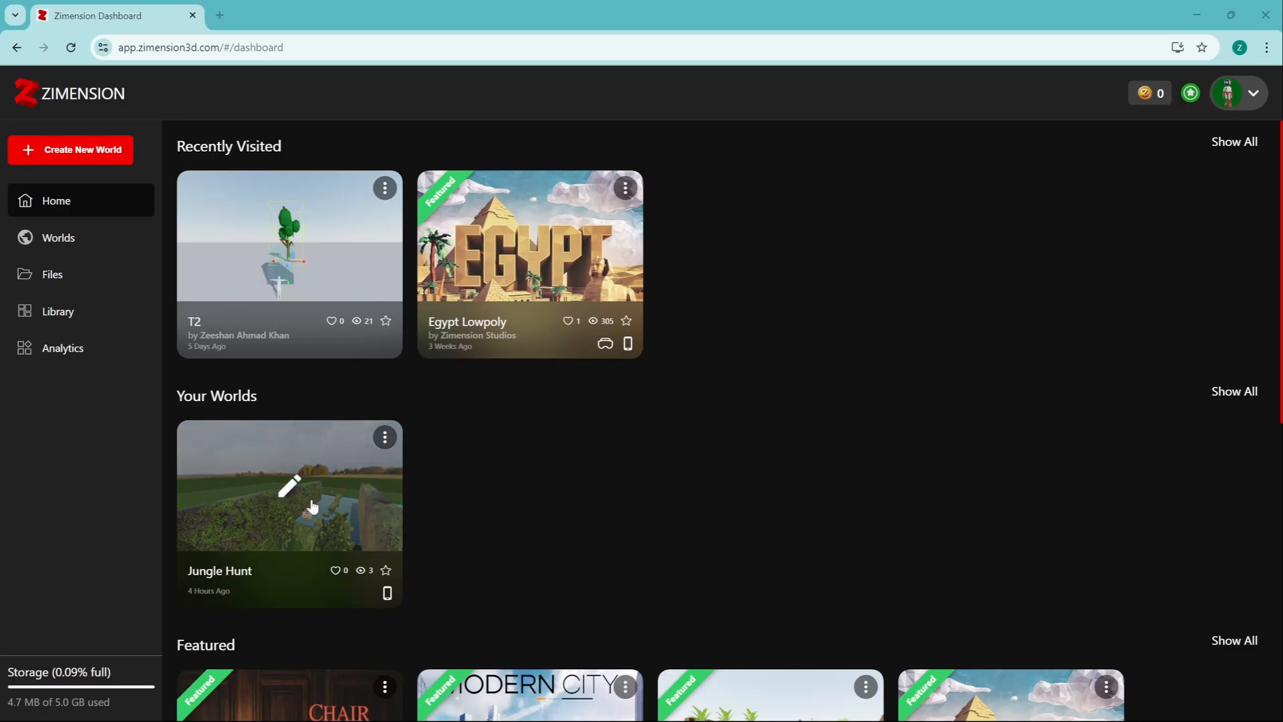
Step: Expand the full Community Worlds list and scroll down to locate Jungle Hunt
scroll(444, 518, "down", 2)
scroll(669, 483, "down", 5)
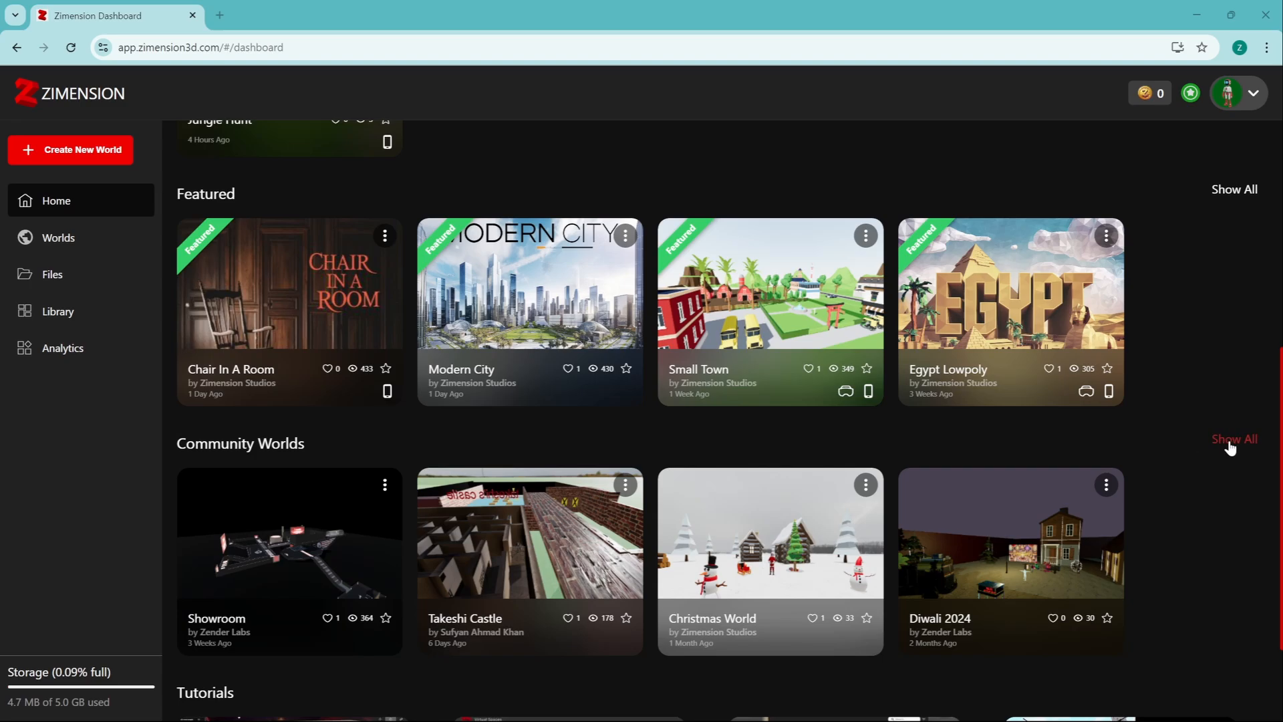
left_click(1230, 441)
scroll(1008, 519, "down", 3)
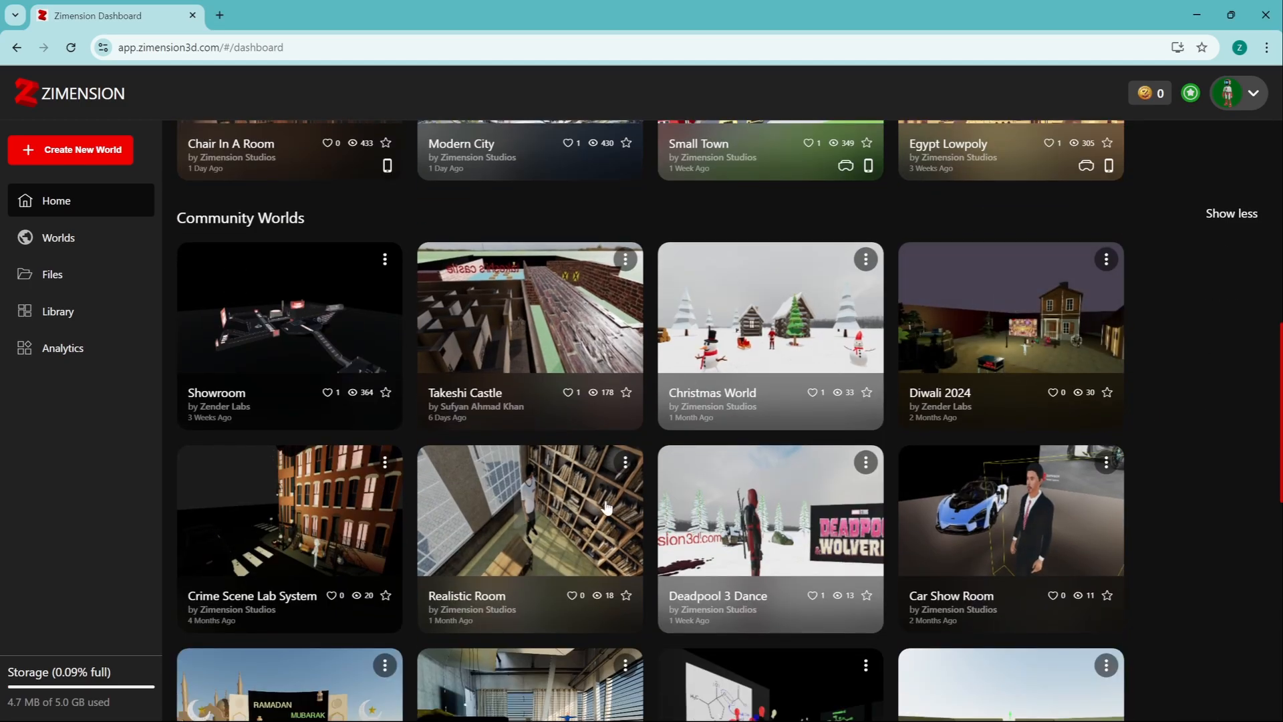
scroll(856, 441, "down", 3)
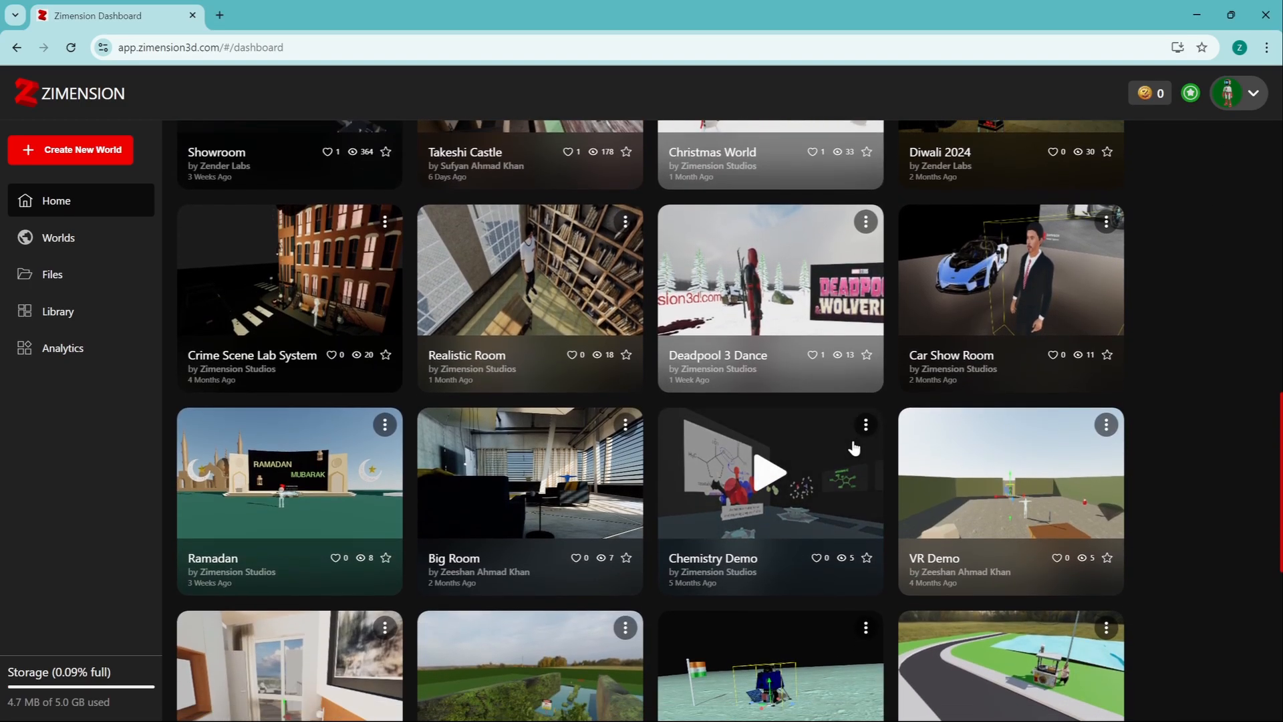
scroll(853, 445, "down", 5)
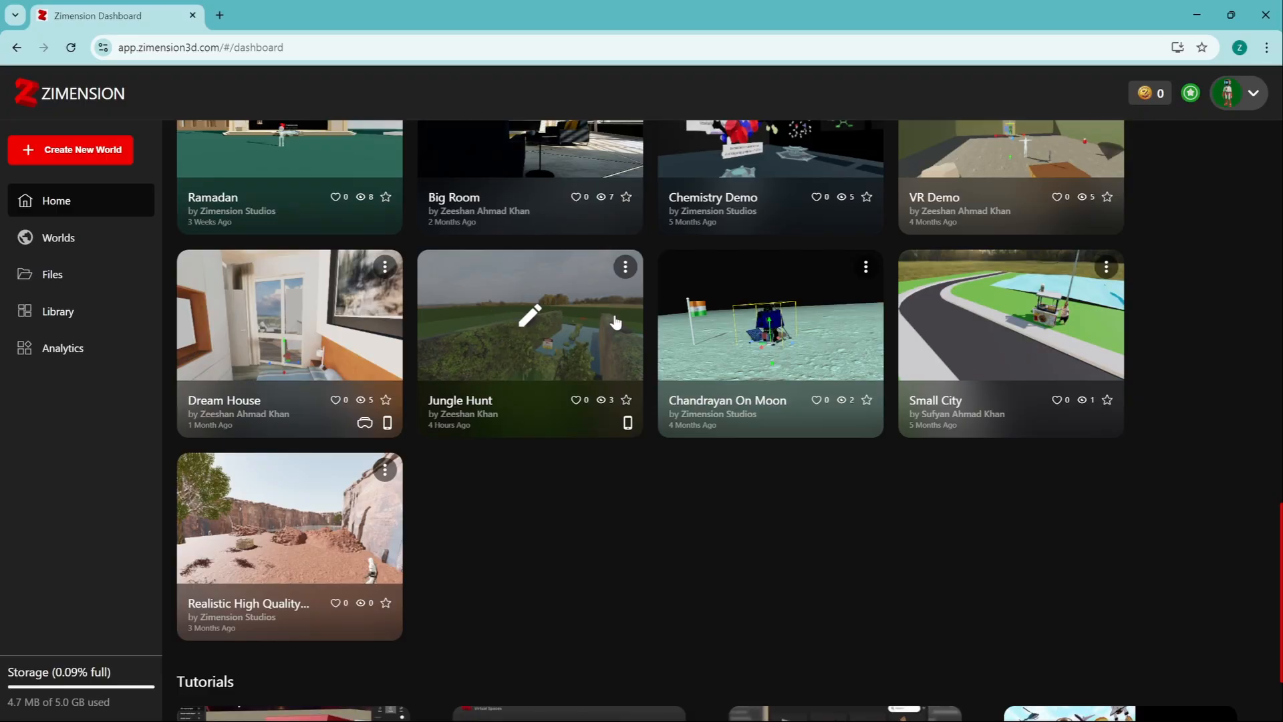
Step: Open and close Jungle Hunt's options in the community list to confirm it is listed
left_click(625, 267)
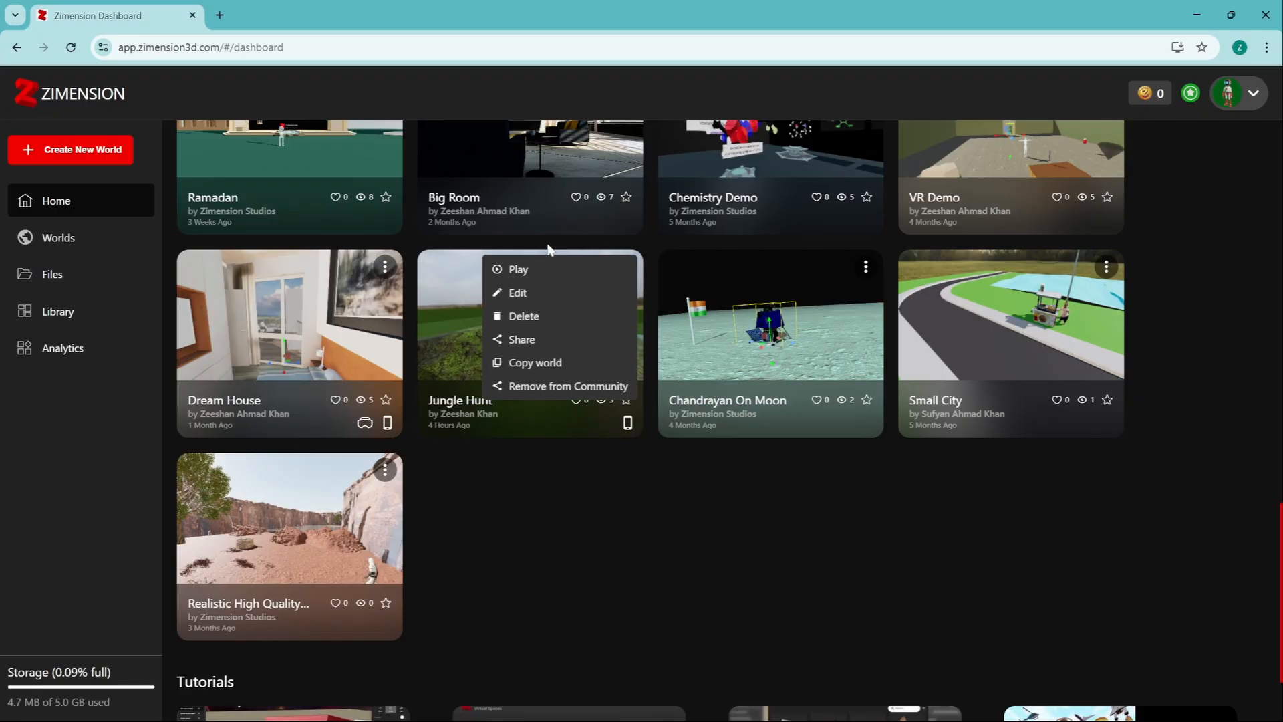
left_click(544, 496)
scroll(524, 372, "up", 1)
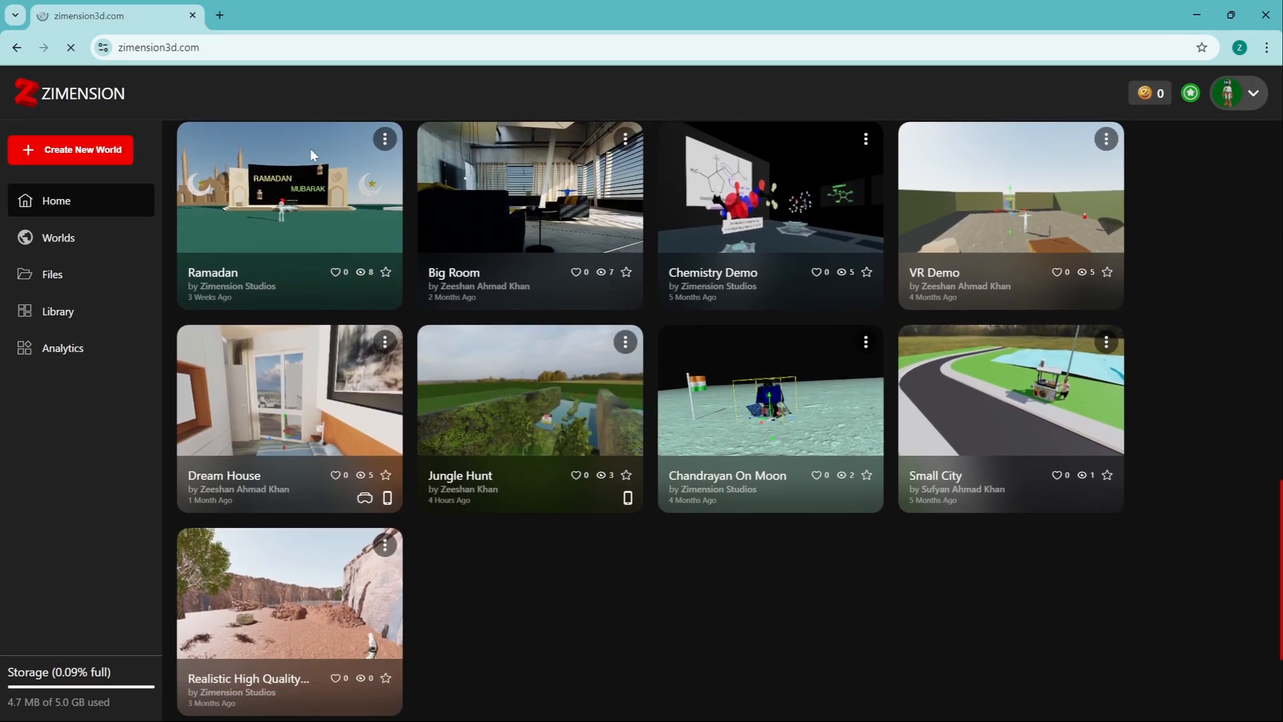
scroll(645, 423, "down", 8)
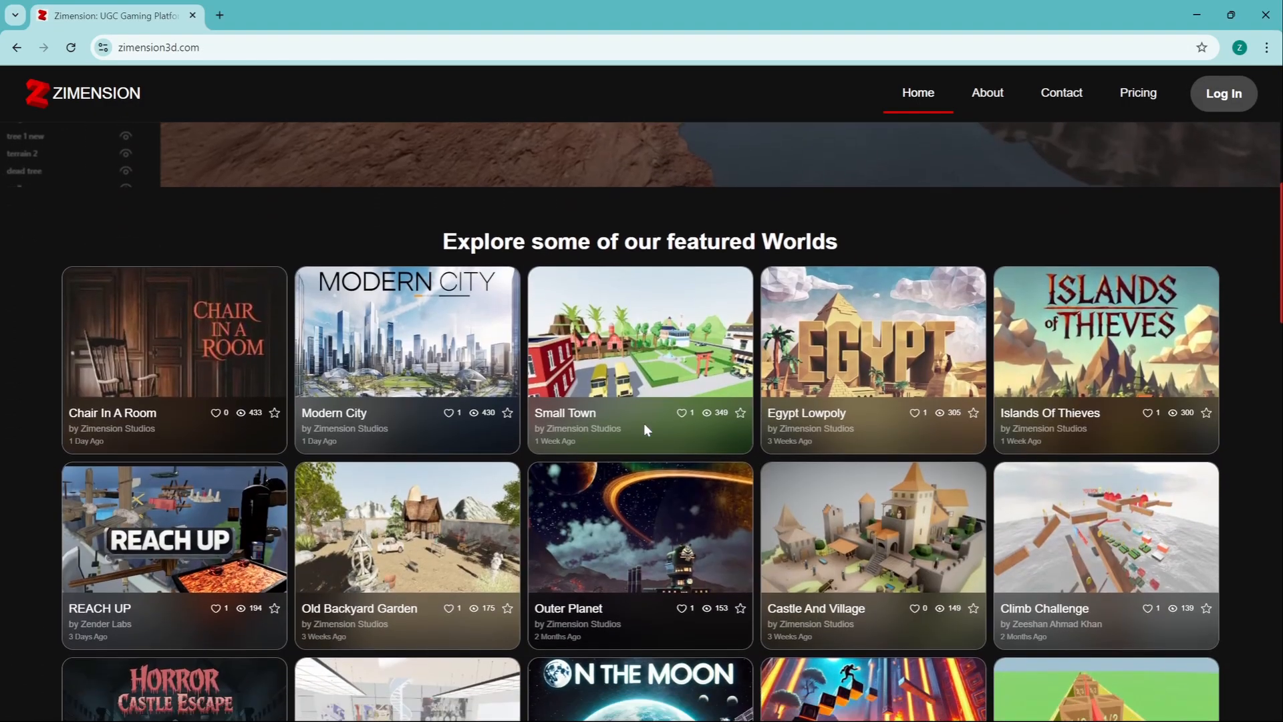
Step: Open the community worlds explore page and start playing Jungle Hunt
scroll(643, 428, "down", 6)
left_click(624, 682)
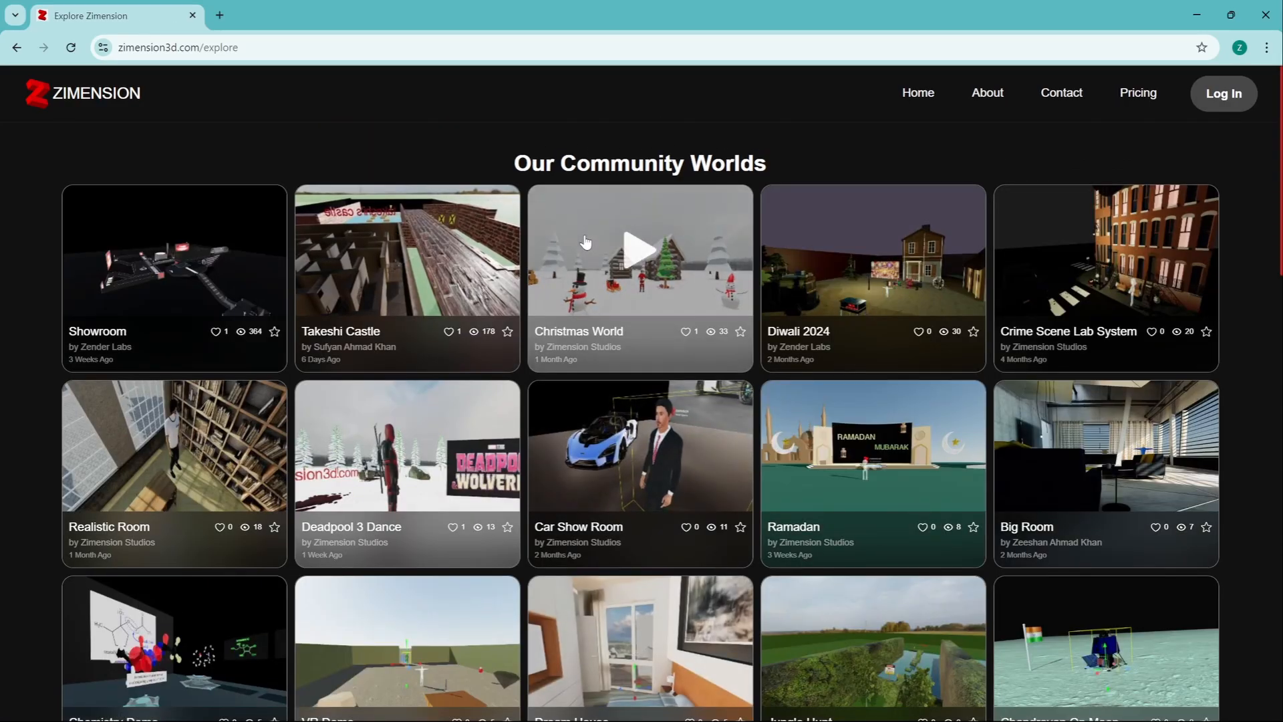
scroll(586, 242, "down", 2)
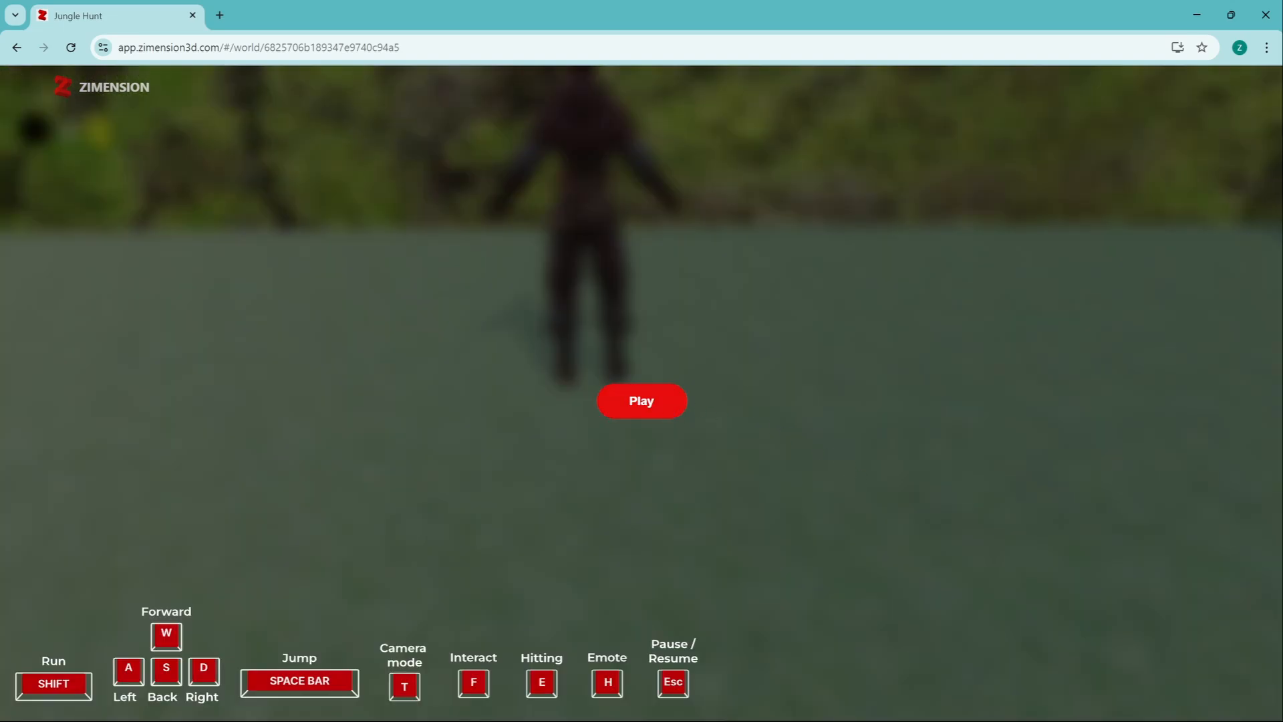
left_click(642, 400)
Step: Run and jump the character across the hedge and stone blocks using W, S and Space
key("w")
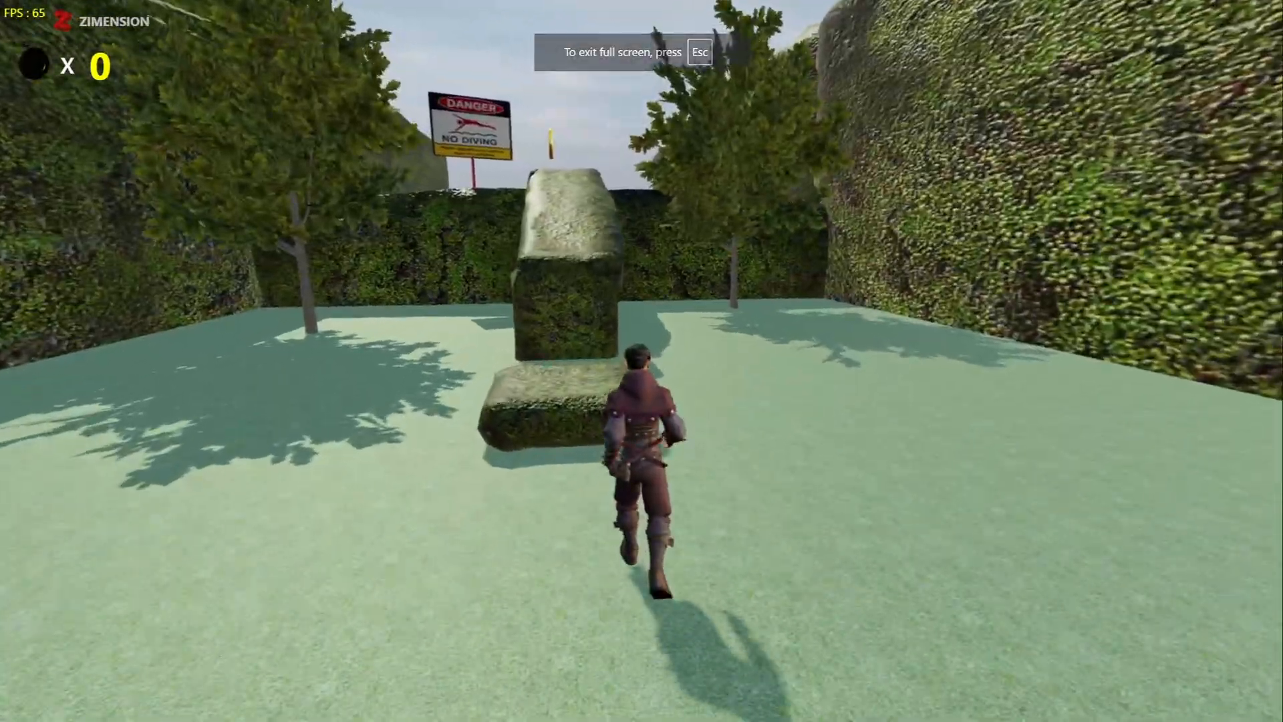
key("space")
key("s")
key("w")
key("space")
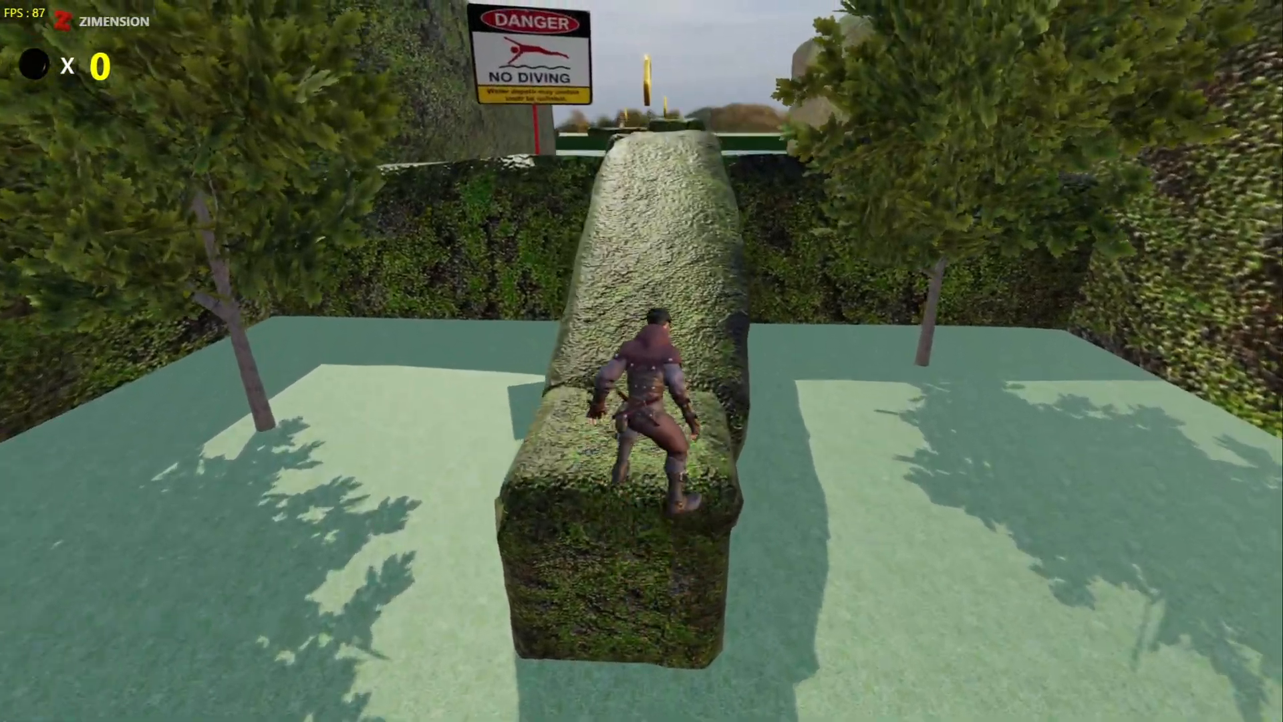
key("w")
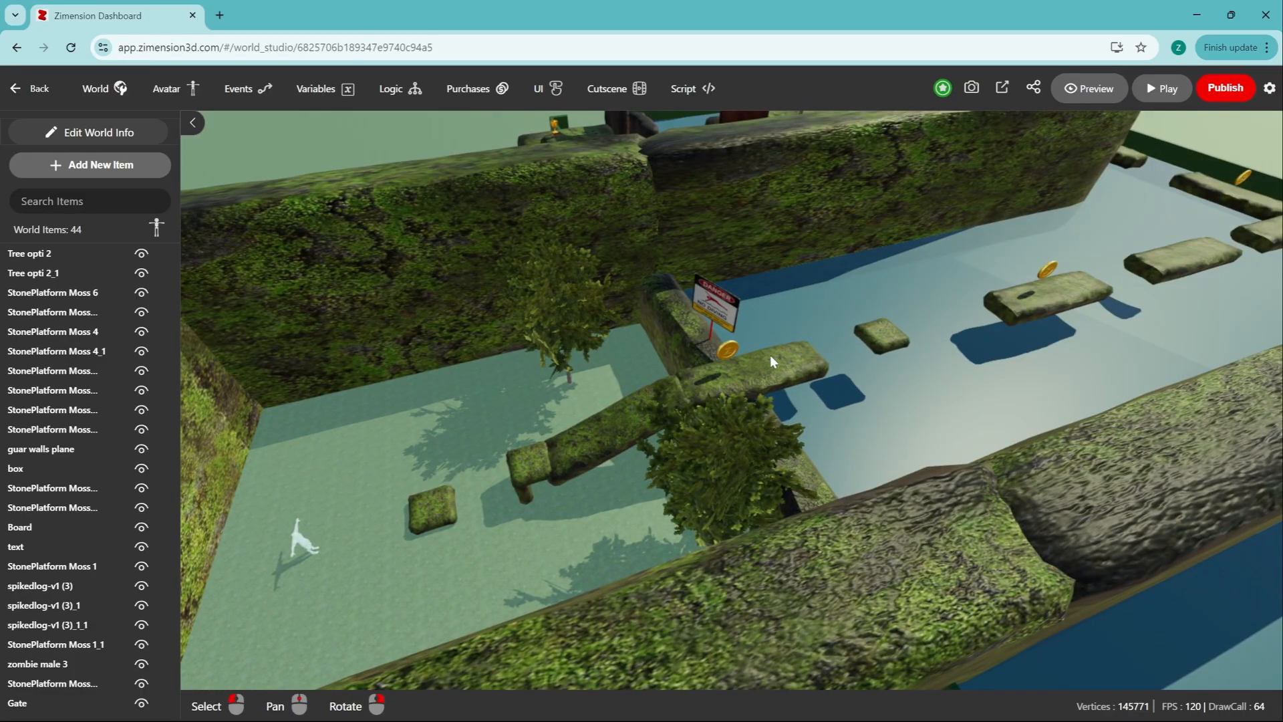
Step: Export Jungle Hunt as WEB static files and open the downloaded Jungle Hunt.zip
left_click(1002, 90)
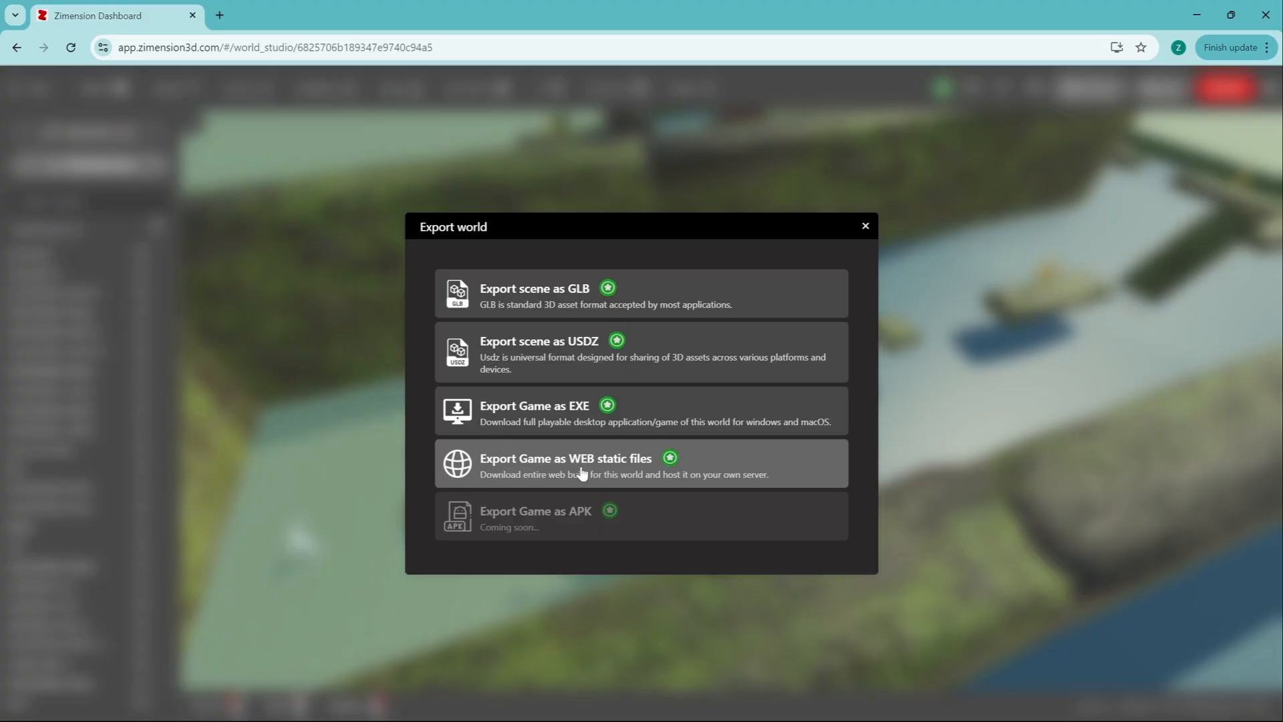
left_click(688, 464)
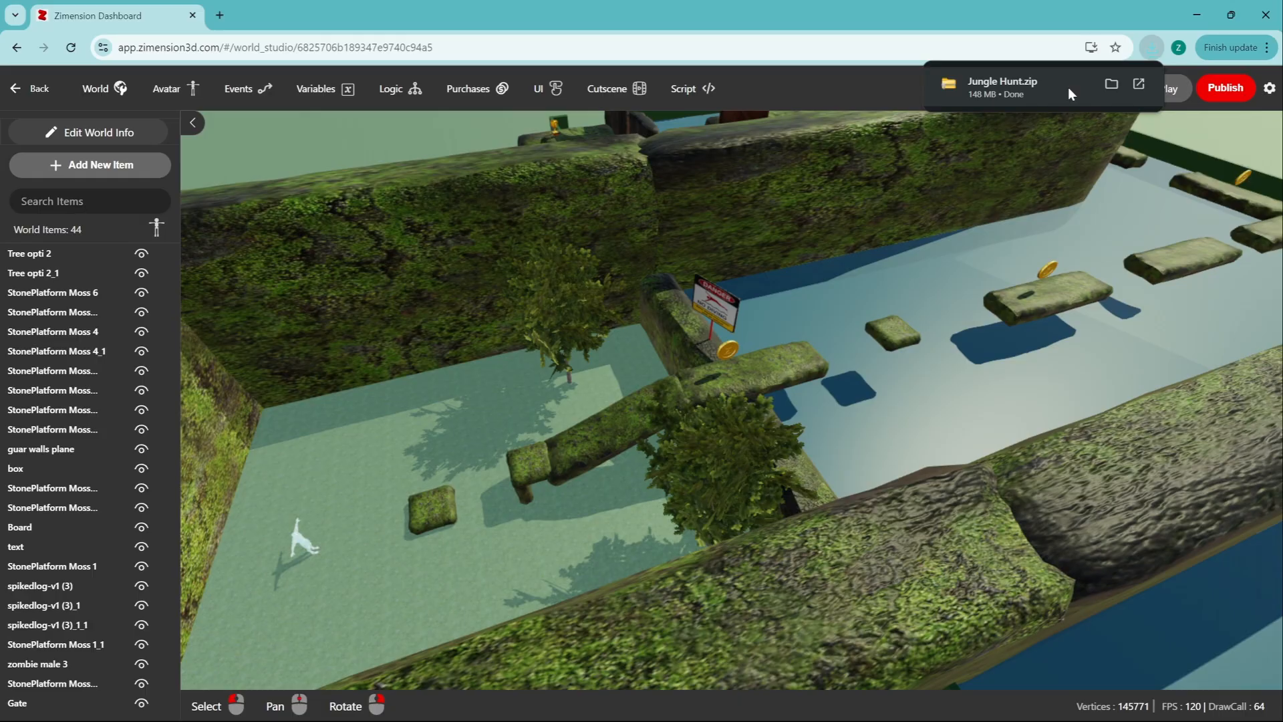
left_click(1068, 87)
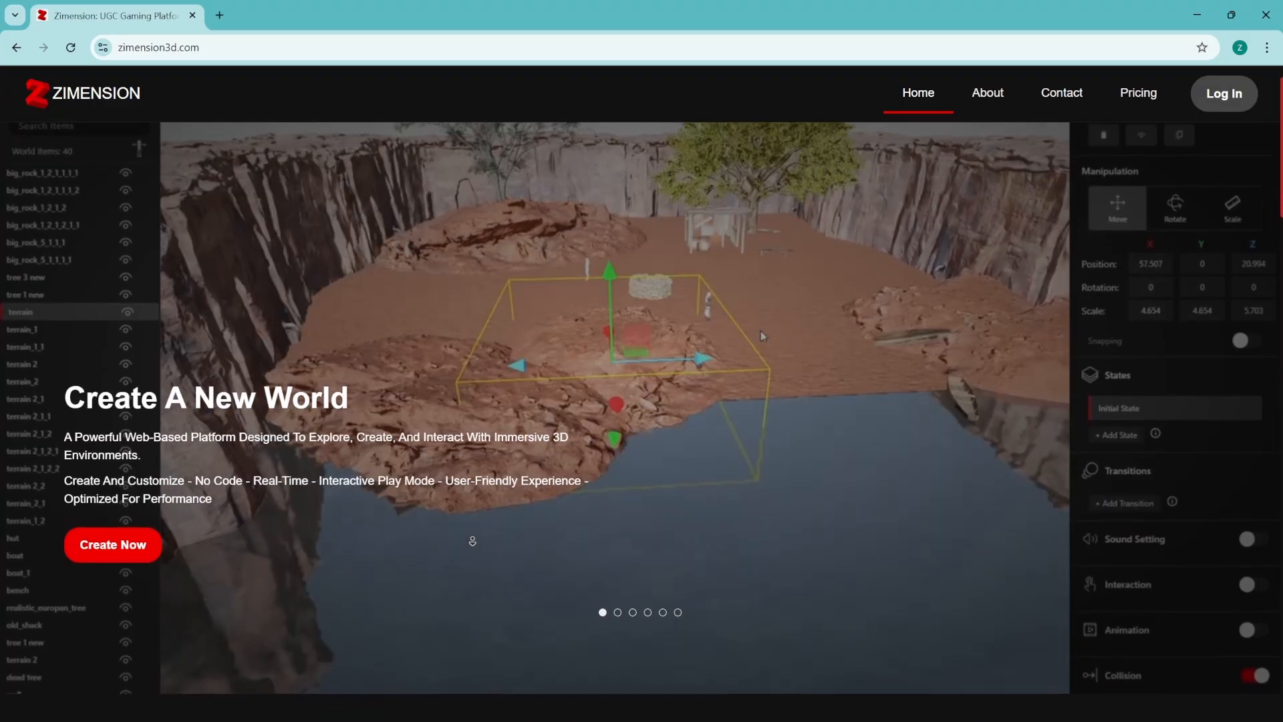
scroll(473, 541, "down", 8)
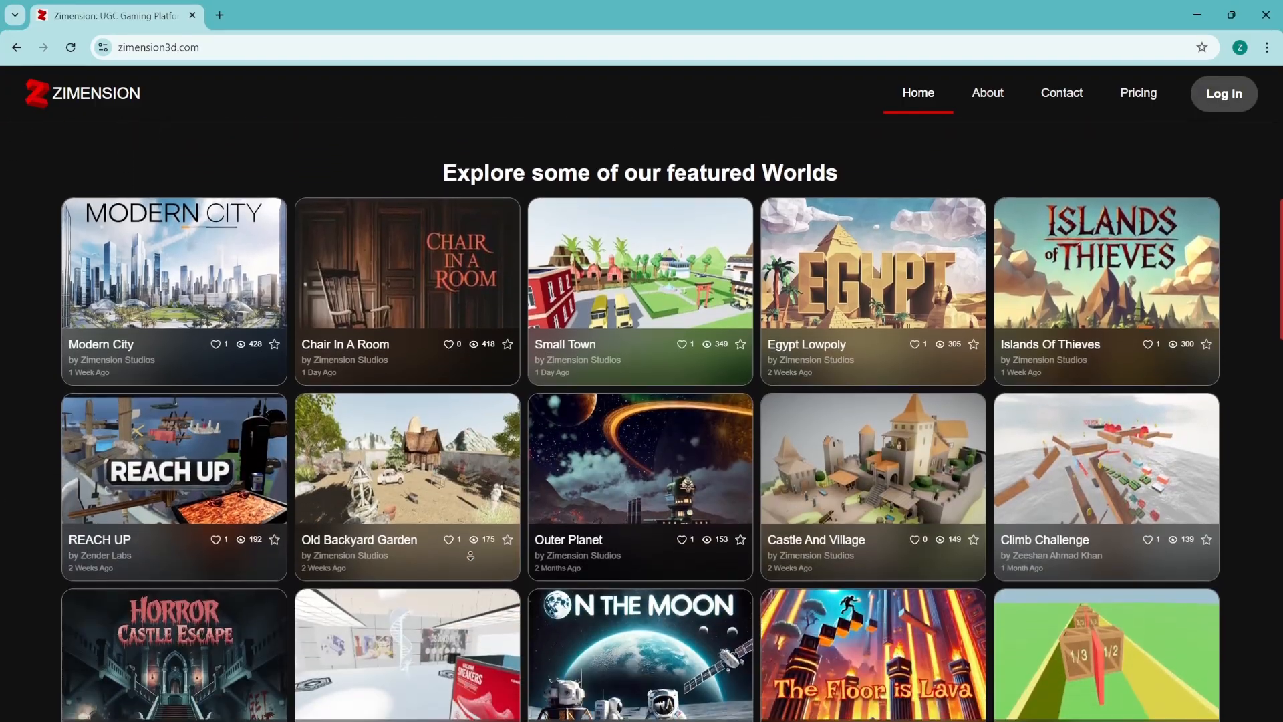
scroll(471, 556, "down", 9)
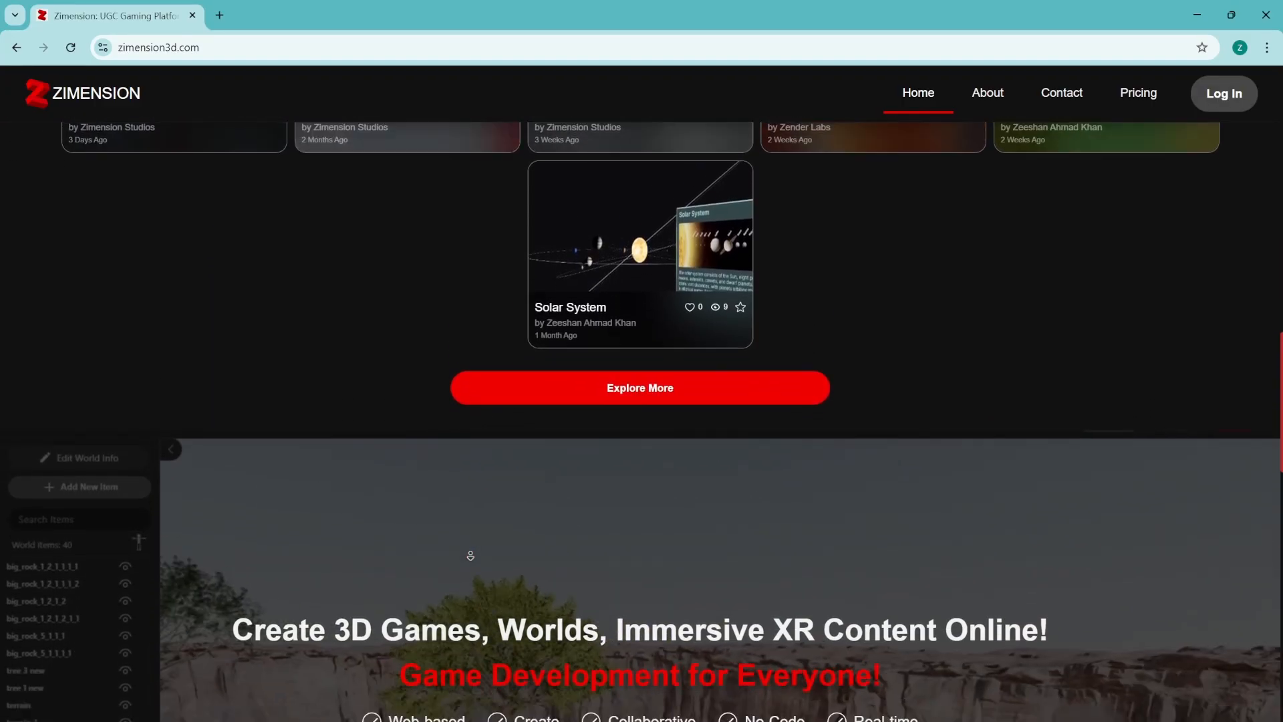
scroll(470, 555, "down", 9)
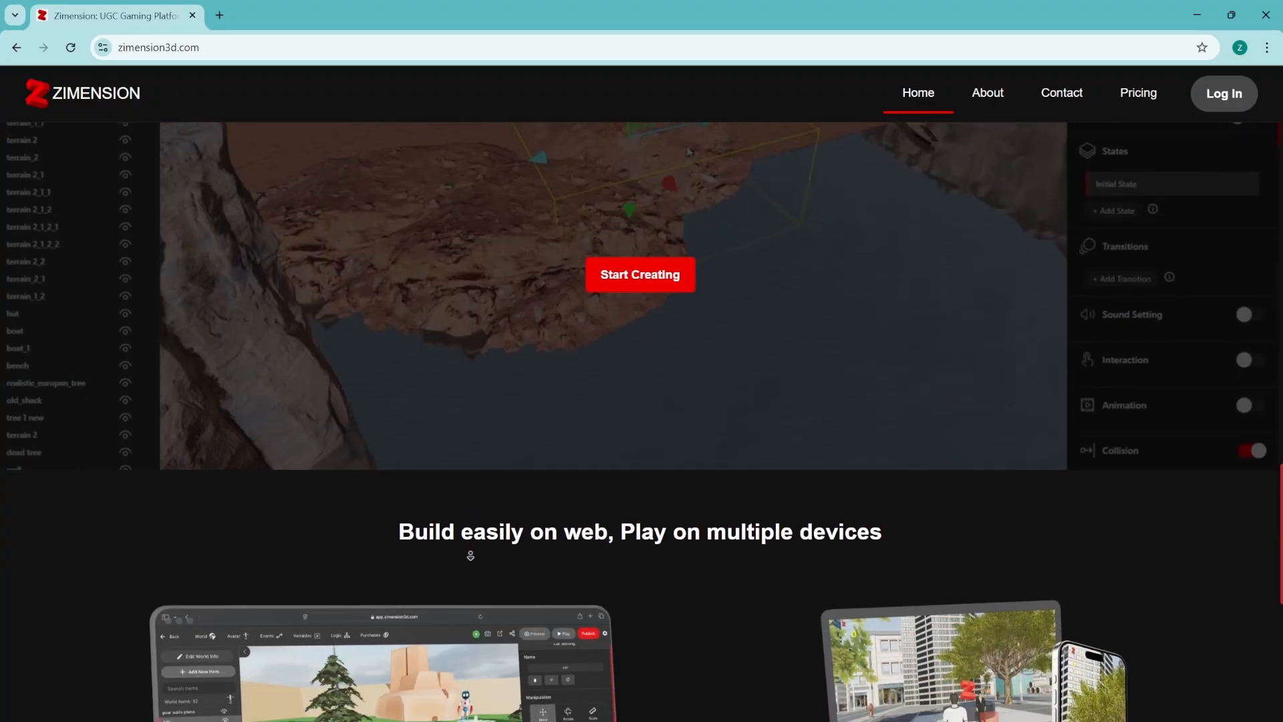
scroll(470, 555, "down", 8)
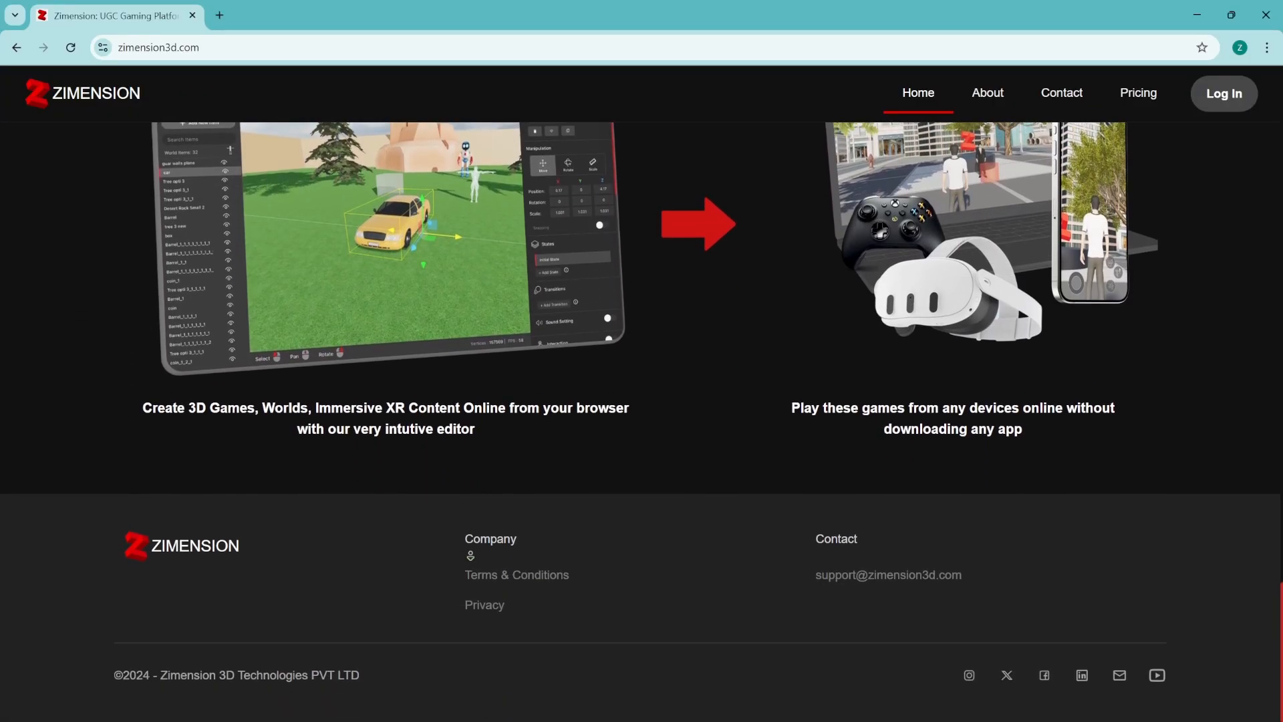